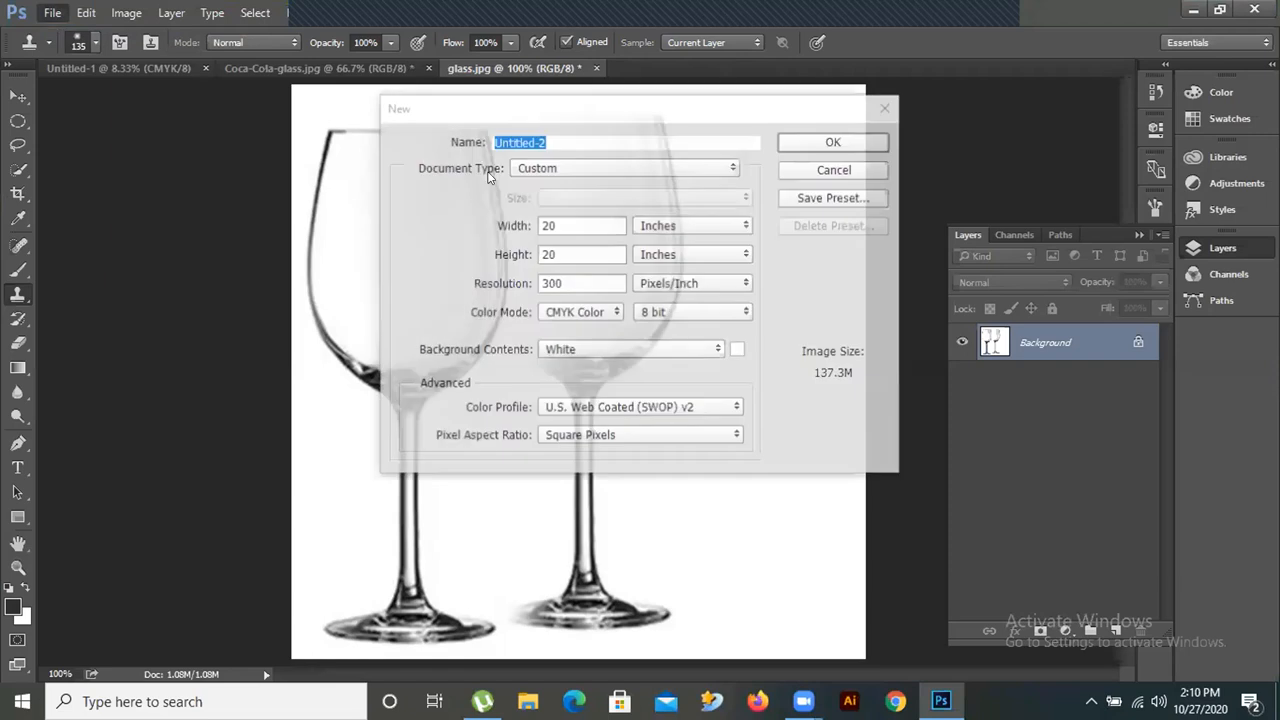
Create a 20 by 20 inch, 300 ppi CMYK document with a white background and try to clone-stamp the sampled glass onto it.
left_click(812, 143)
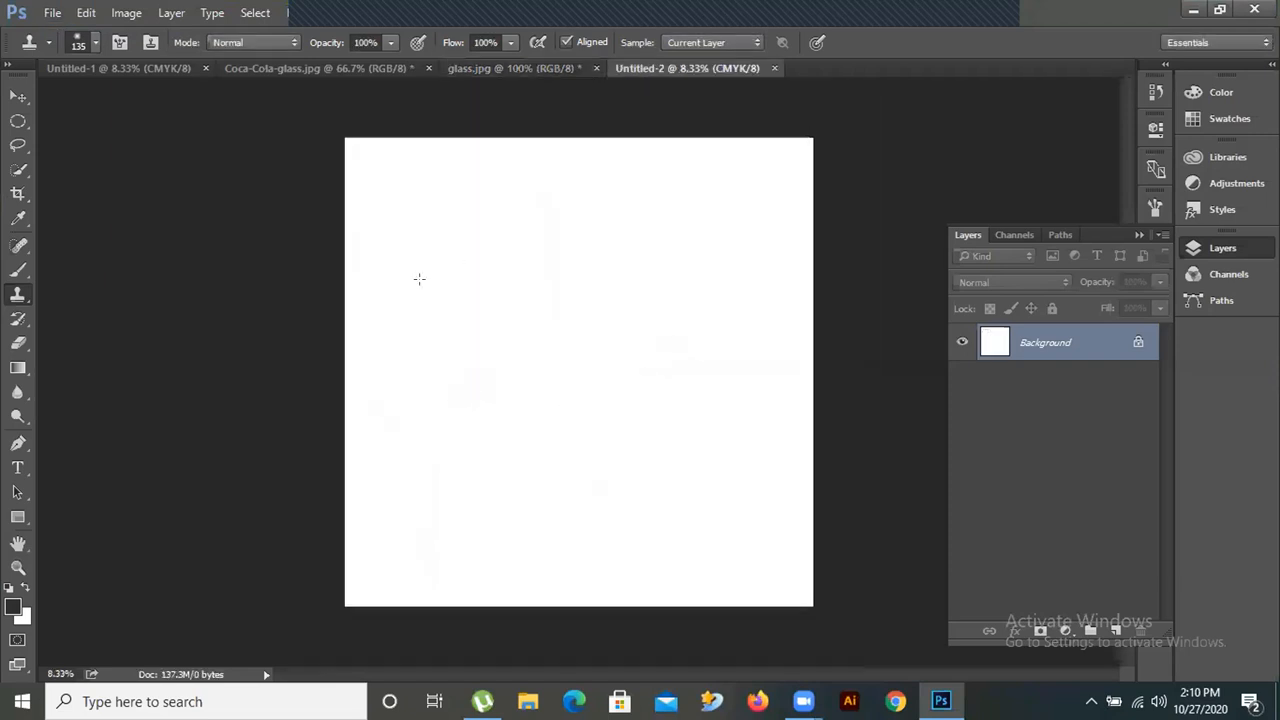
left_click(549, 324)
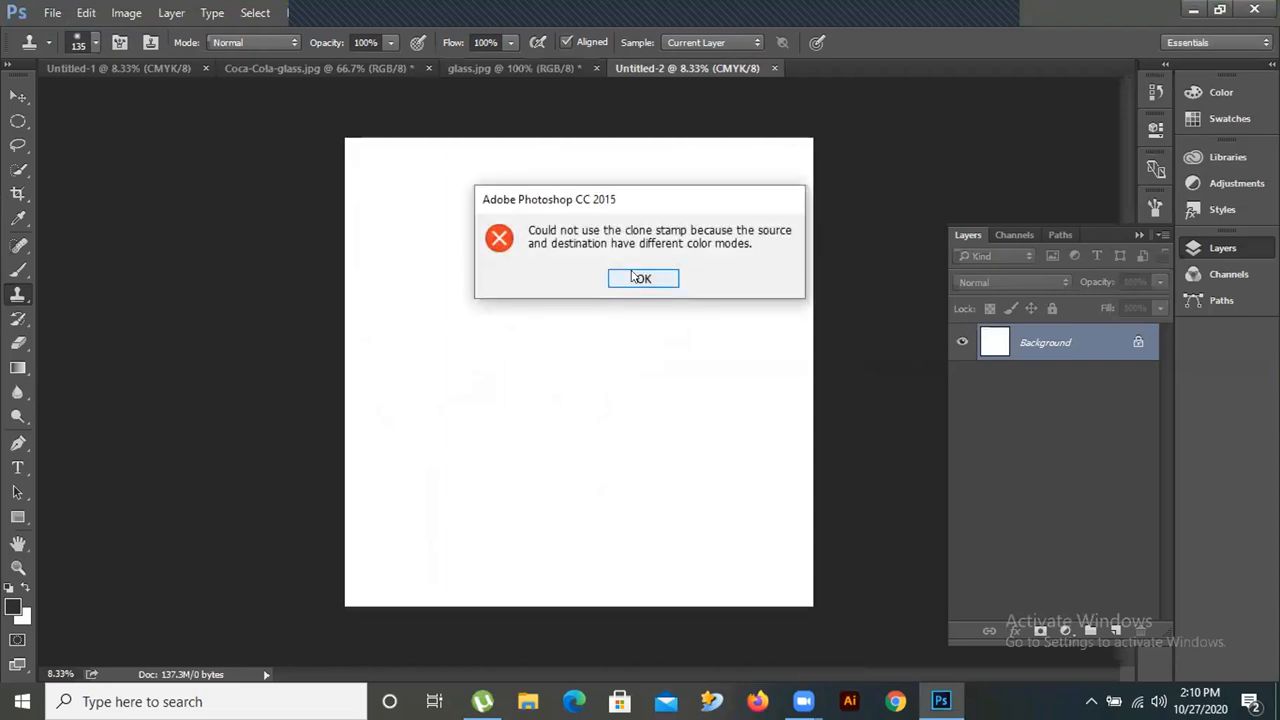
left_click(636, 279)
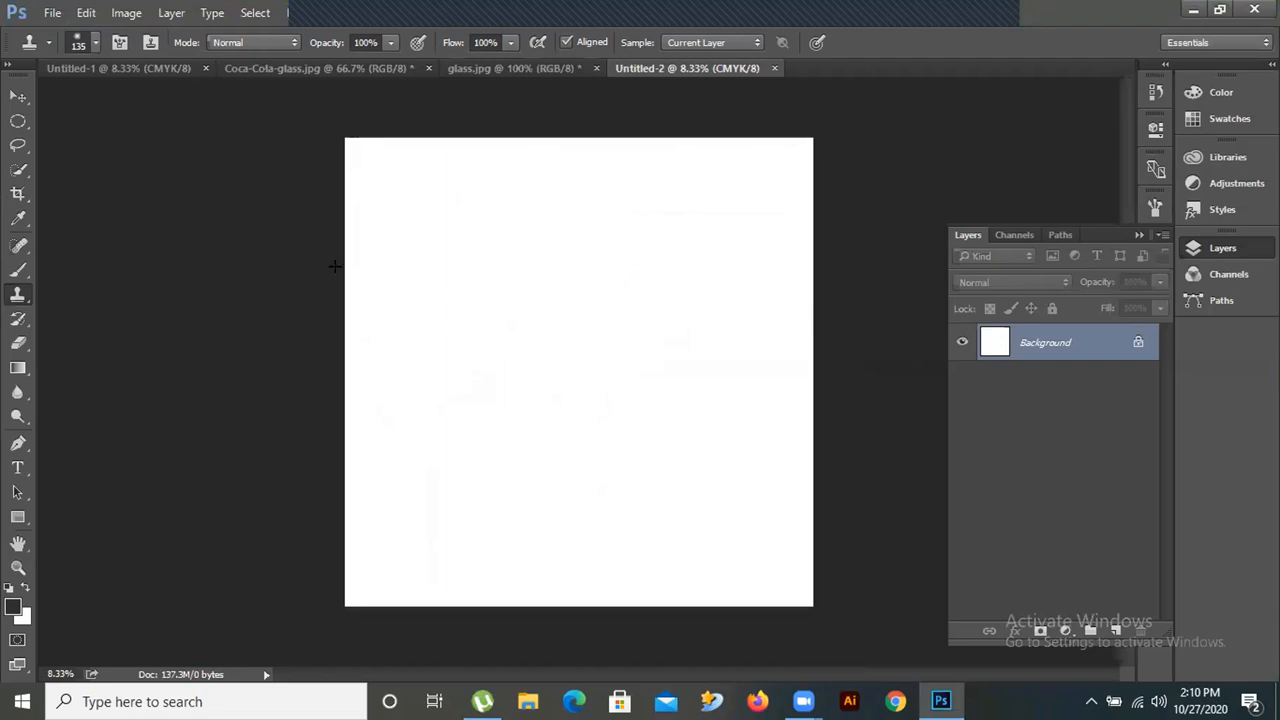
Start another new document and set its width to 7 inches and height to 8 inches.
left_click(51, 20)
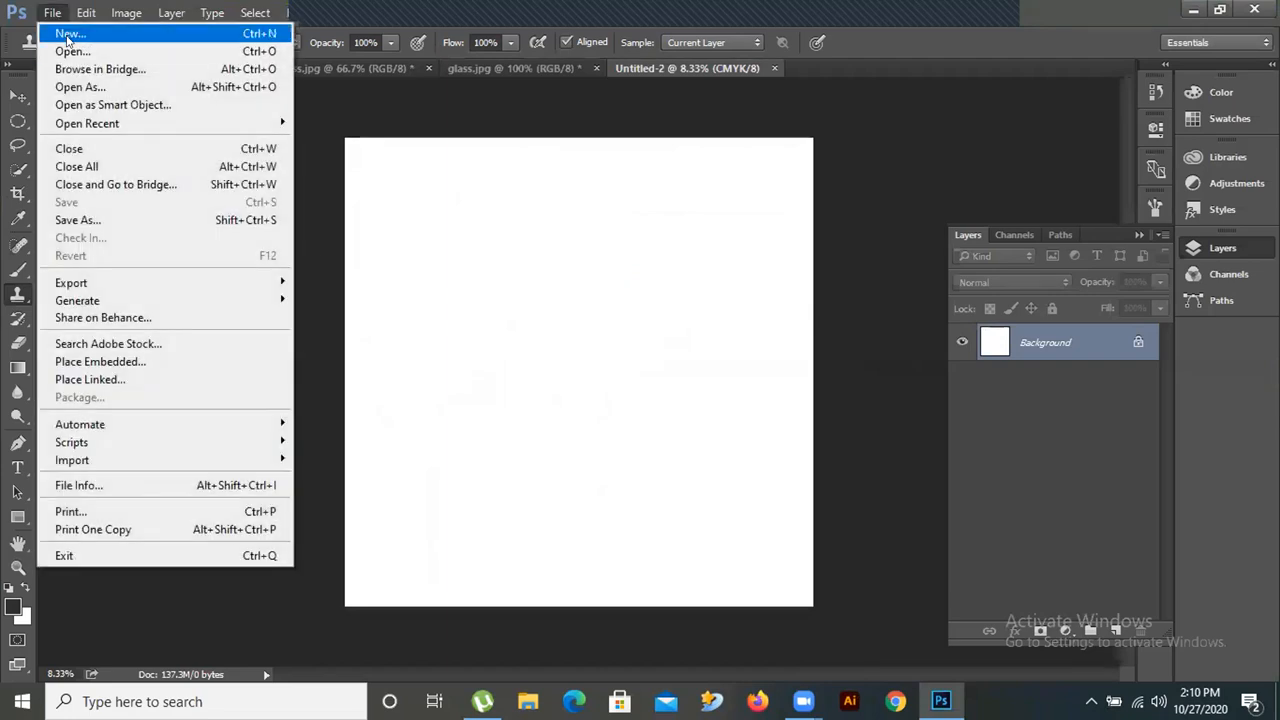
left_click(67, 36)
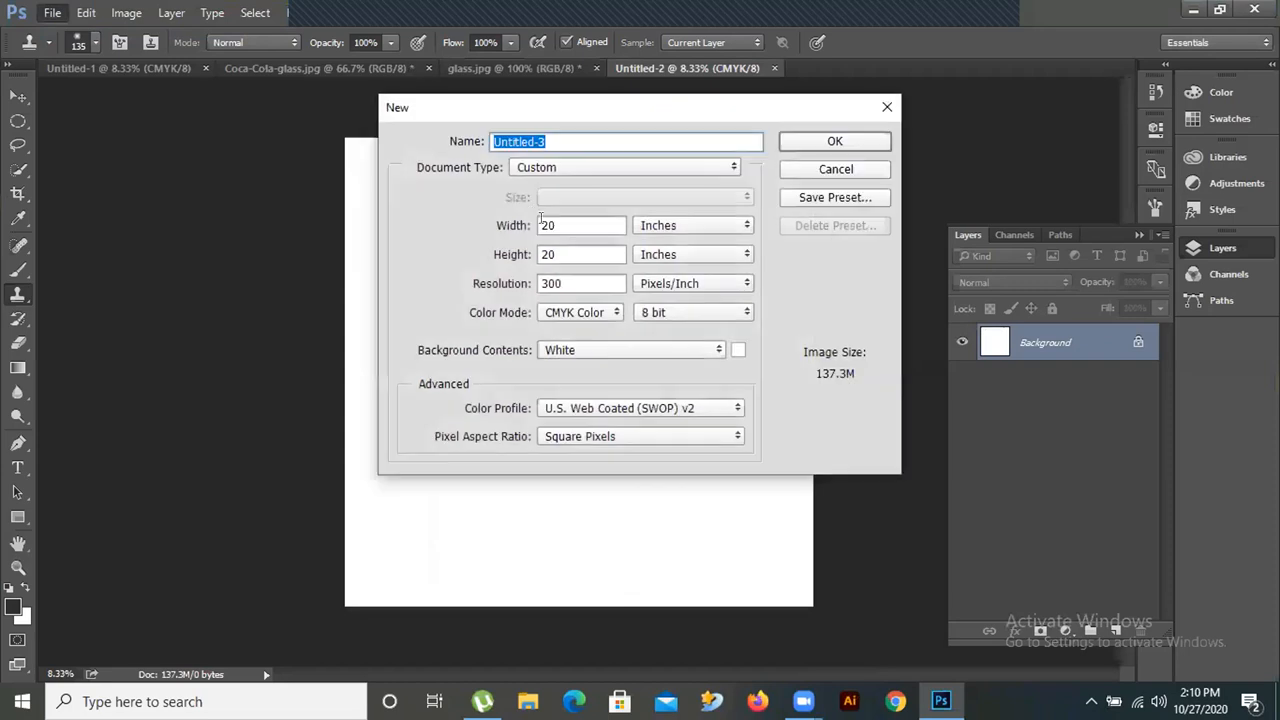
left_click(552, 225)
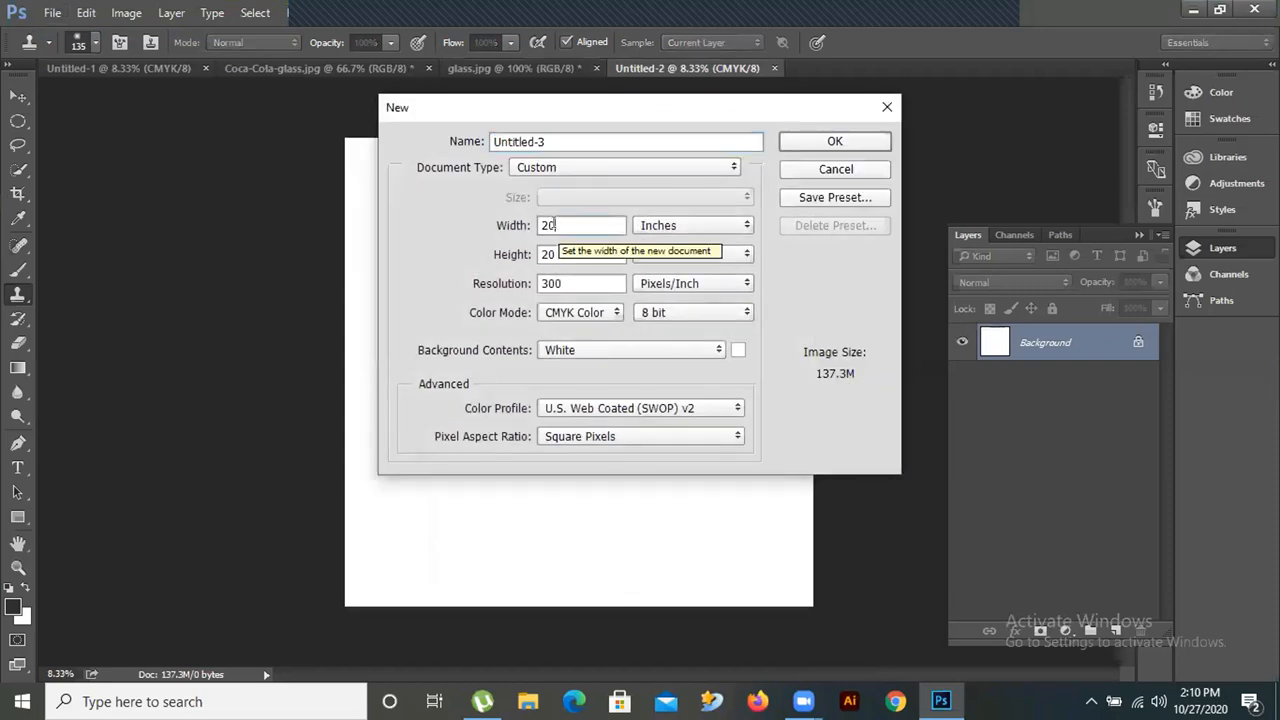
key("BackSpace")
key("BackSpace")
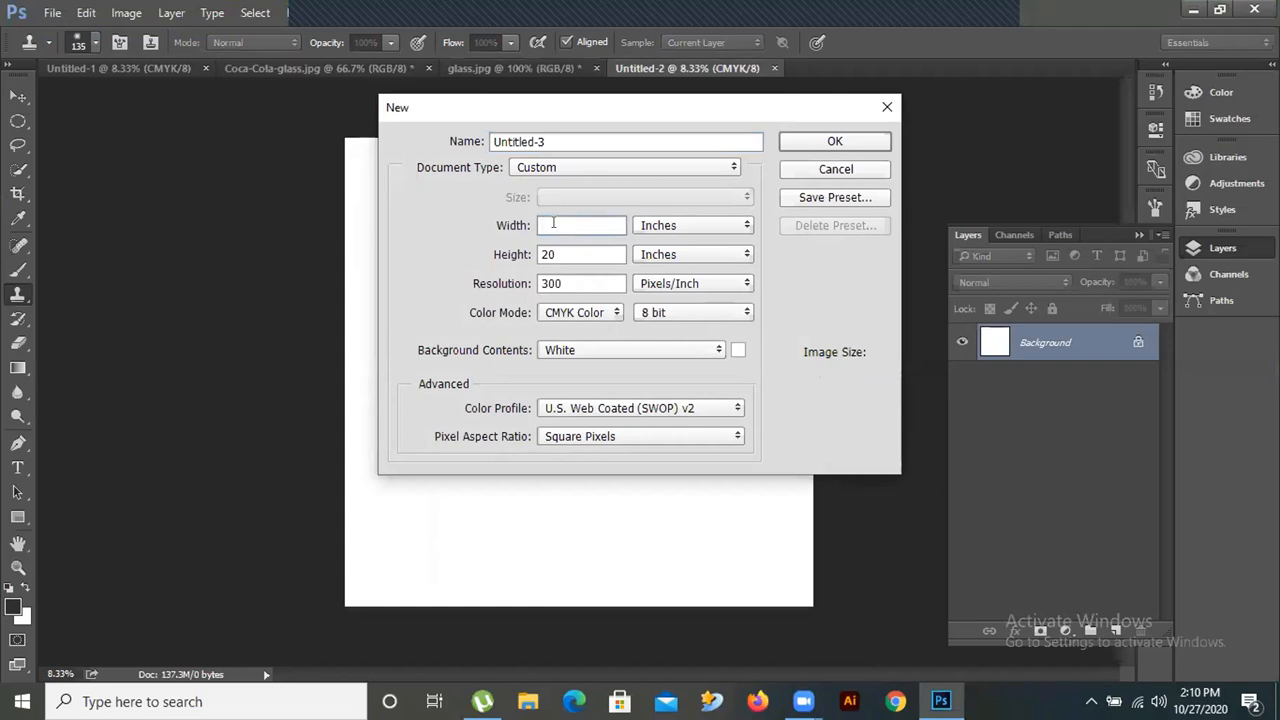
type("7")
left_click(563, 251)
key("BackSpace")
key("BackSpace")
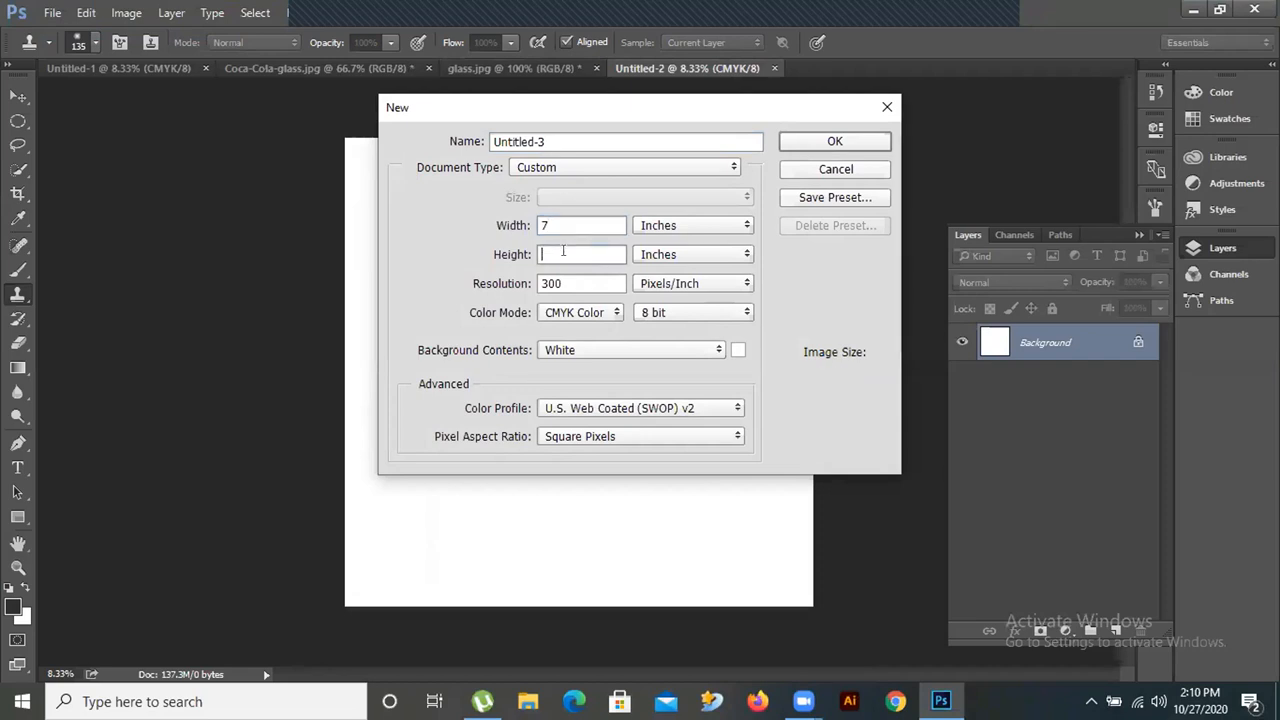
type("8")
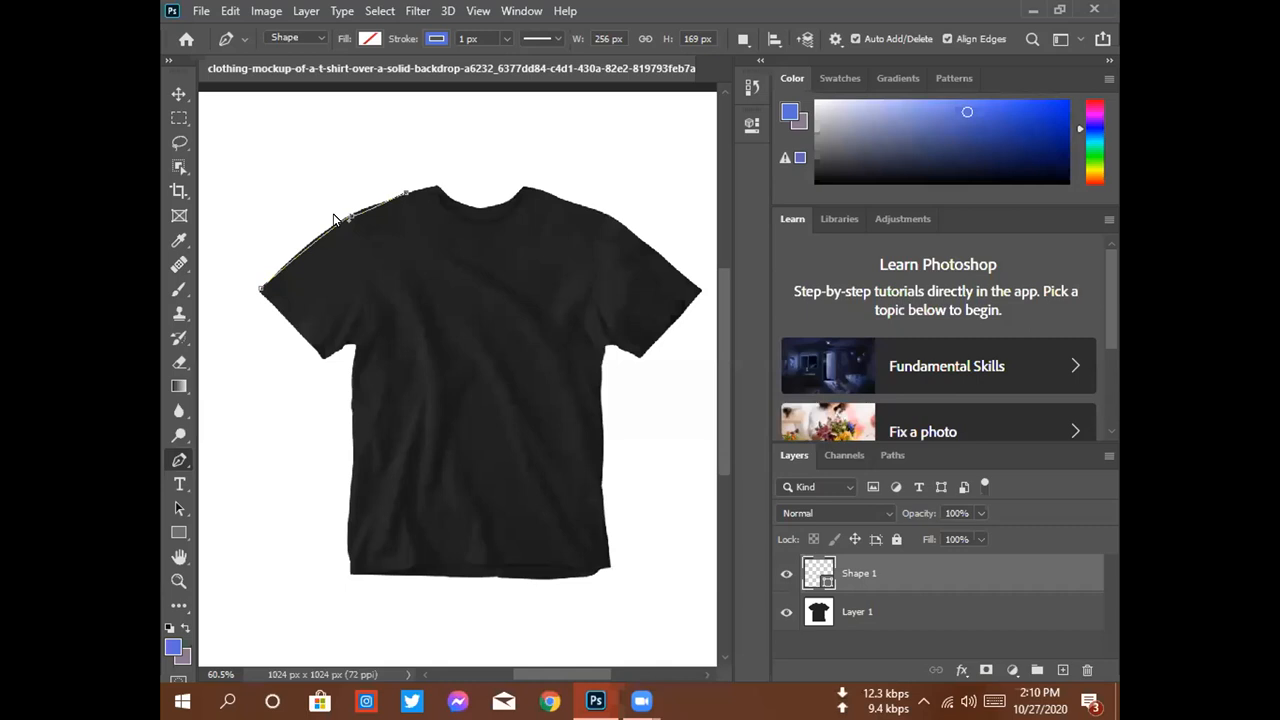
Undo and redo the Pen tool segments on the T-shirt's left shoulder, and undo the latest one.
key("ctrl+z")
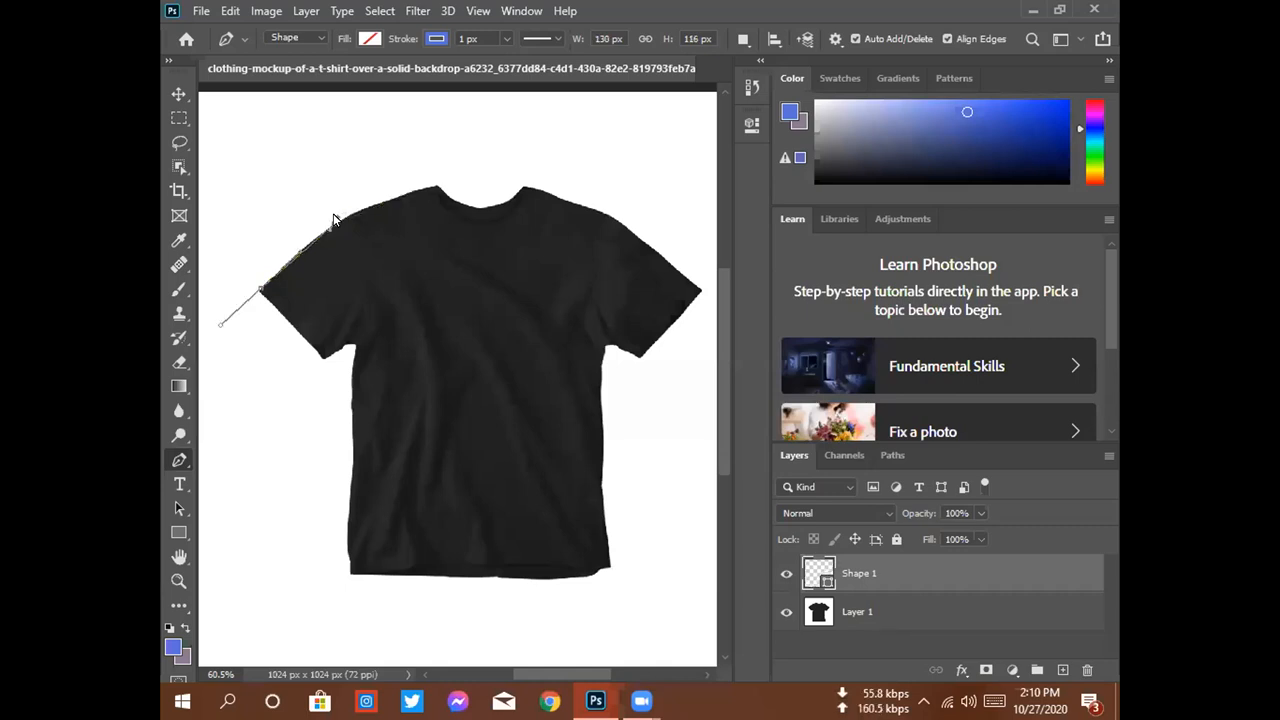
key("ctrl+shift+z")
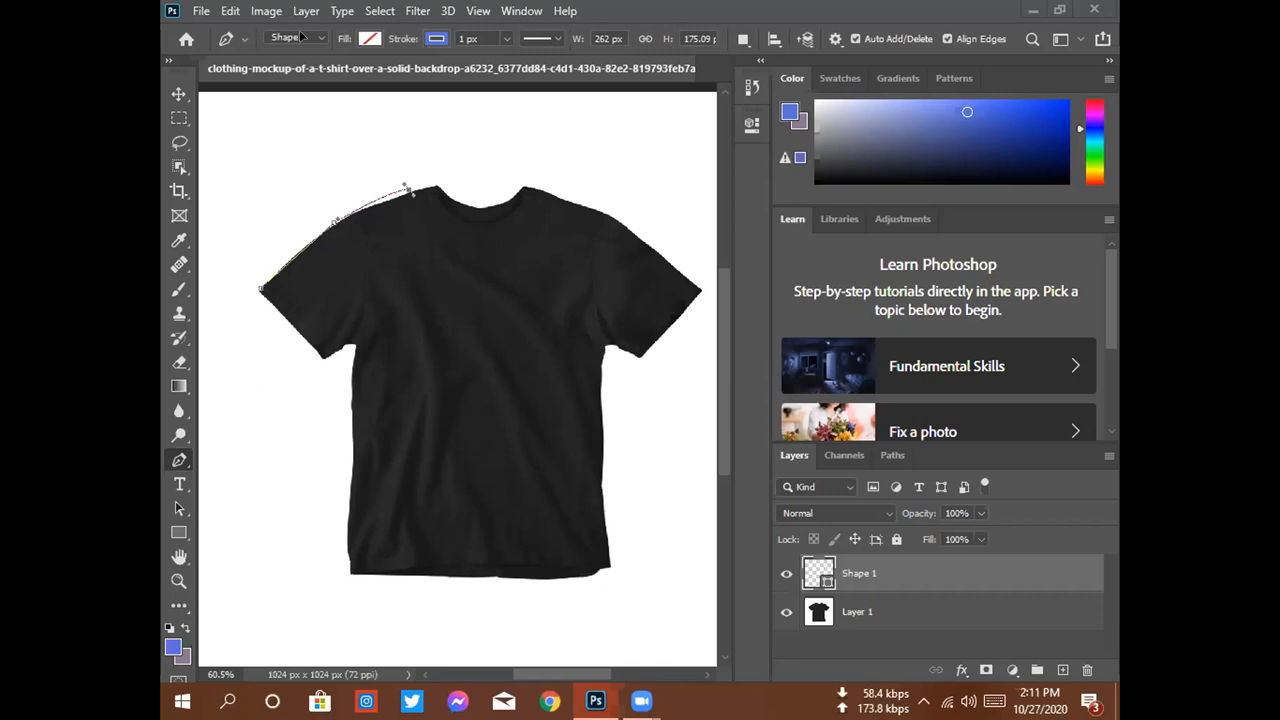
key("ctrl+z")
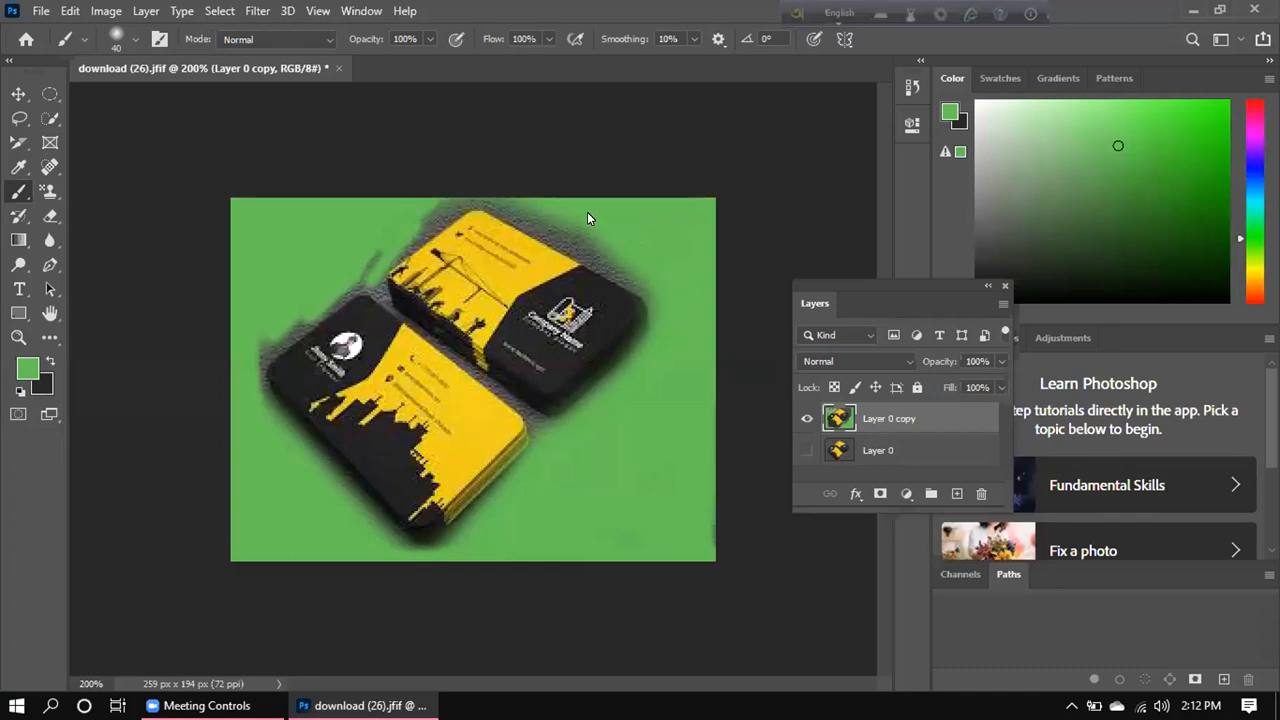
Reduce the brush size to 15 and paint green over the dark background along the upper edges of both business card stacks.
key("bracketleft")
key("bracketleft")
key("bracketleft")
key("bracketleft")
key("bracketleft")
mouse_move(555, 225)
left_mouse_down()
mouse_move(546, 220)
mouse_move(622, 270)
left_mouse_up()
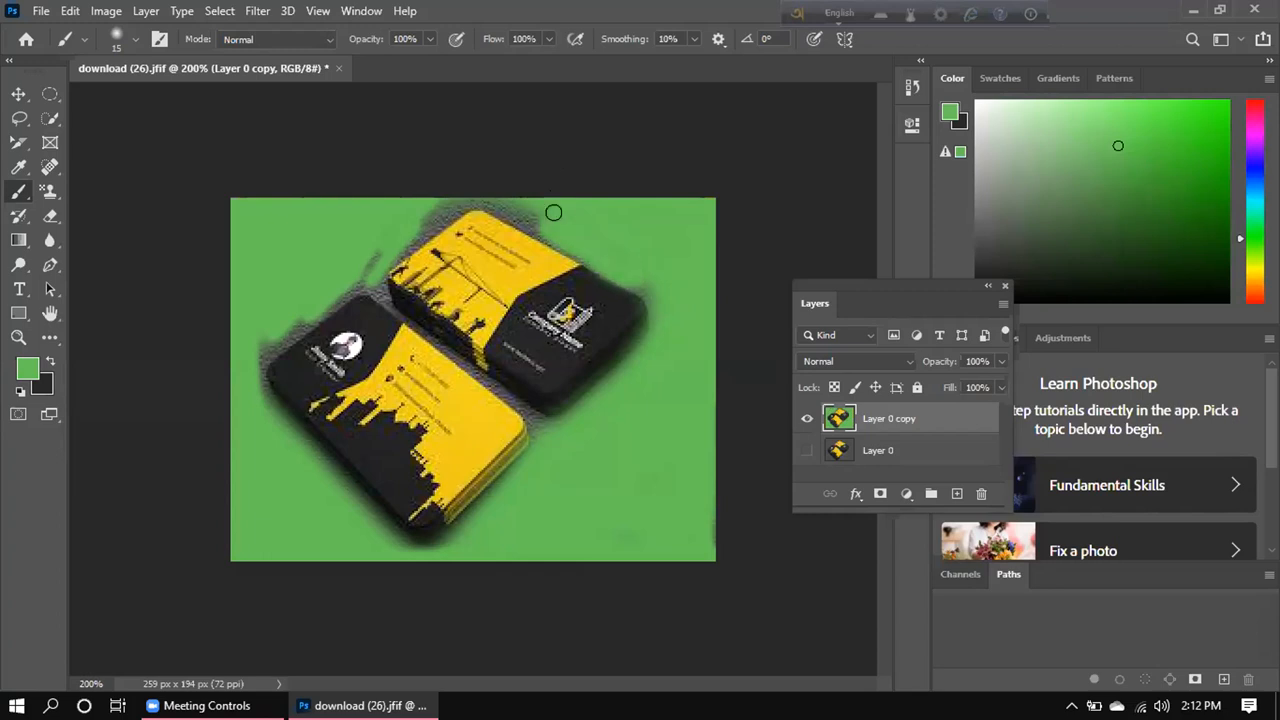
mouse_move(518, 204)
left_mouse_down()
mouse_move(451, 194)
mouse_move(375, 251)
mouse_move(457, 173)
mouse_move(300, 286)
mouse_move(374, 240)
mouse_move(247, 357)
mouse_move(283, 317)
left_mouse_up()
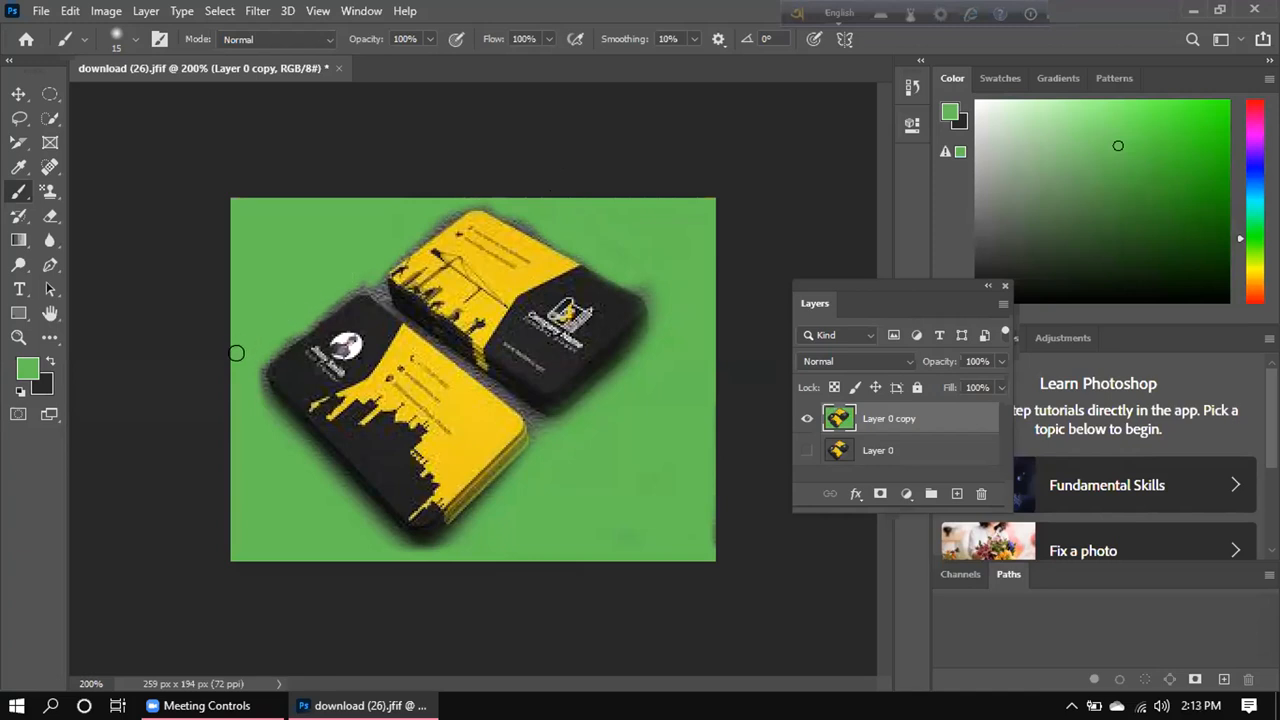
Try to paint green closer around the card stacks' outer edges, and undo the last two strokes.
mouse_move(249, 389)
left_mouse_down()
mouse_move(371, 534)
mouse_move(361, 508)
mouse_move(375, 533)
mouse_move(414, 552)
mouse_move(399, 543)
mouse_move(428, 543)
mouse_move(584, 407)
mouse_move(646, 325)
mouse_move(624, 368)
mouse_move(577, 411)
mouse_move(652, 311)
mouse_move(625, 279)
left_mouse_up()
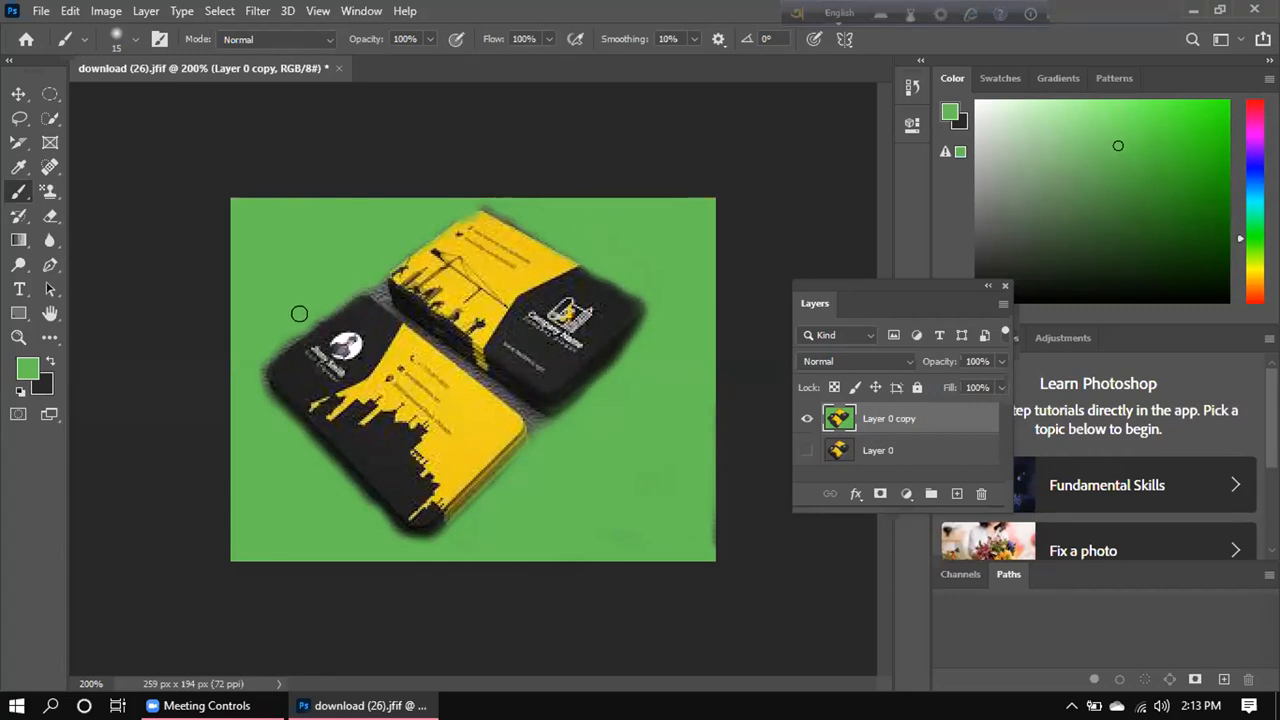
mouse_move(249, 366)
left_mouse_down()
mouse_move(300, 406)
mouse_move(270, 428)
left_mouse_up()
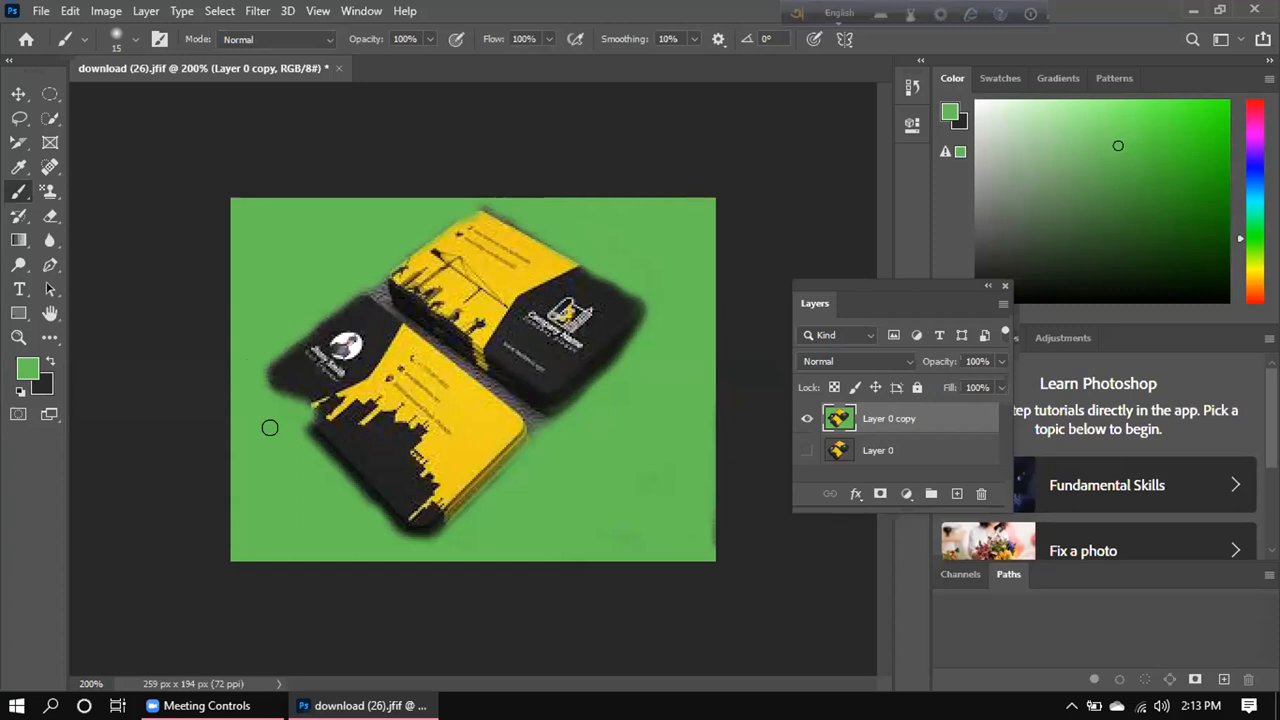
key("ctrl+z")
key("ctrl+z")
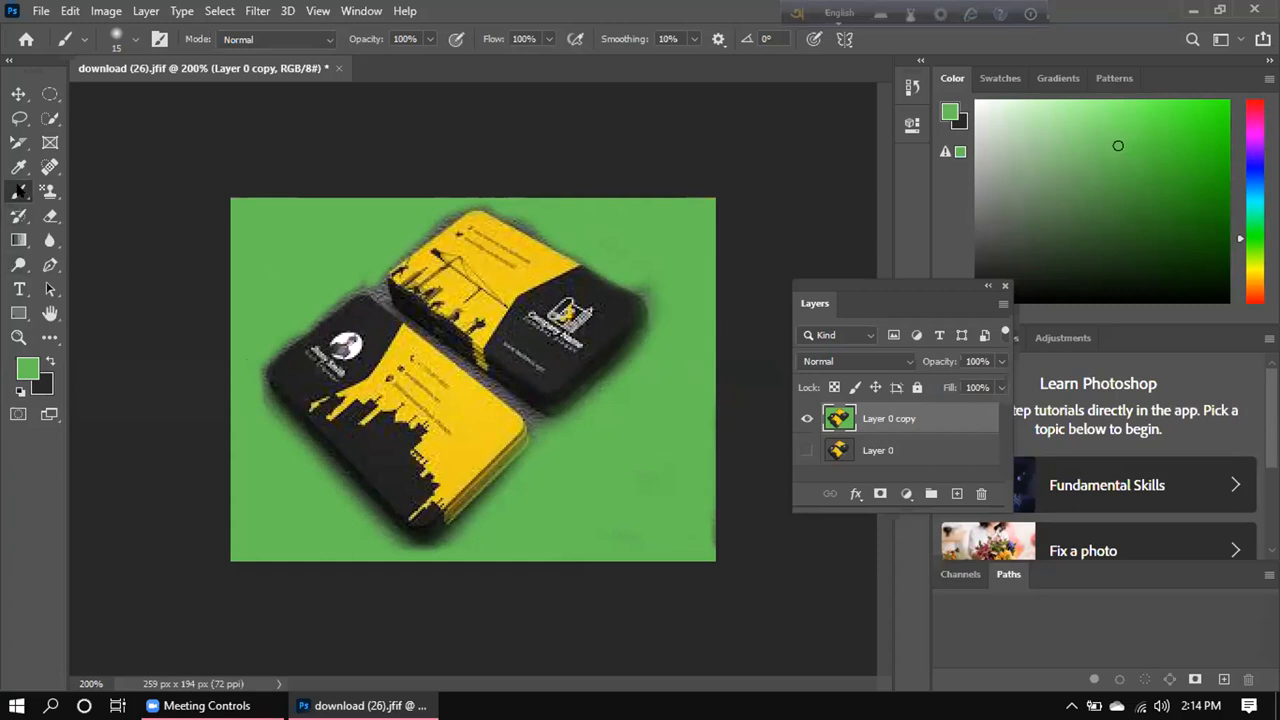
Switch to the Pencil tool and change the foreground color from green to a light red.
right_click(20, 191)
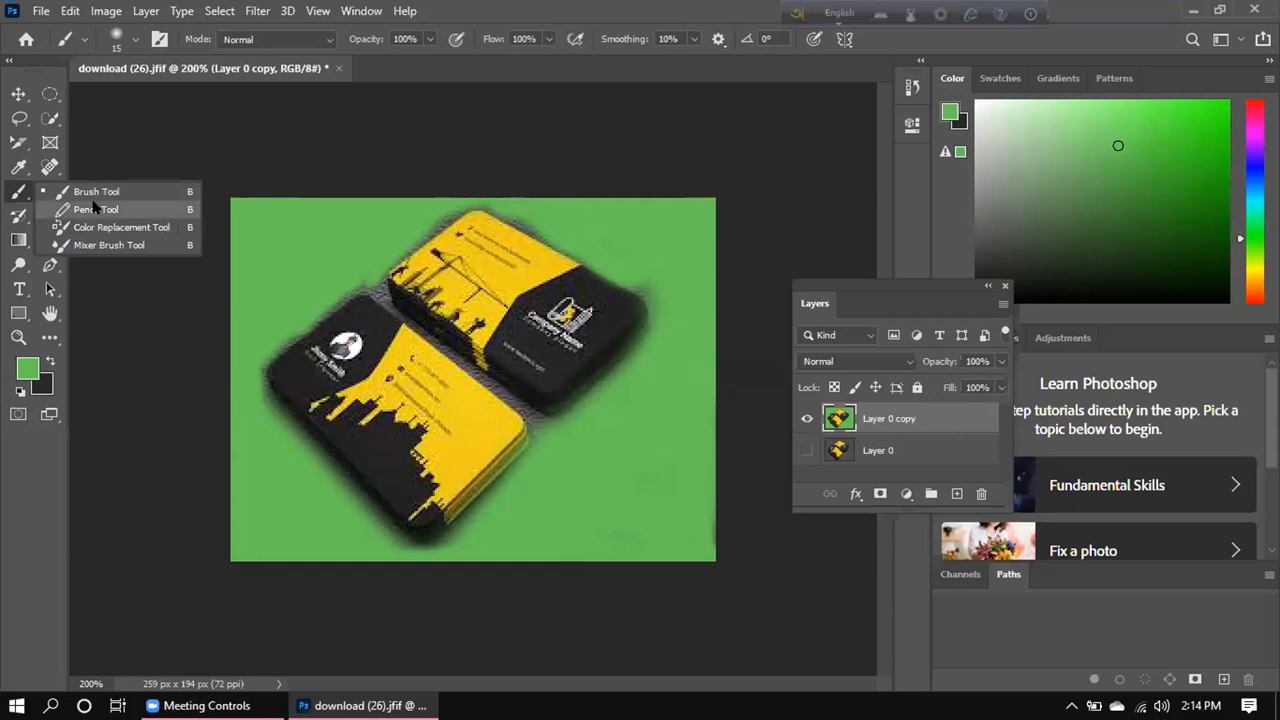
left_click(88, 209)
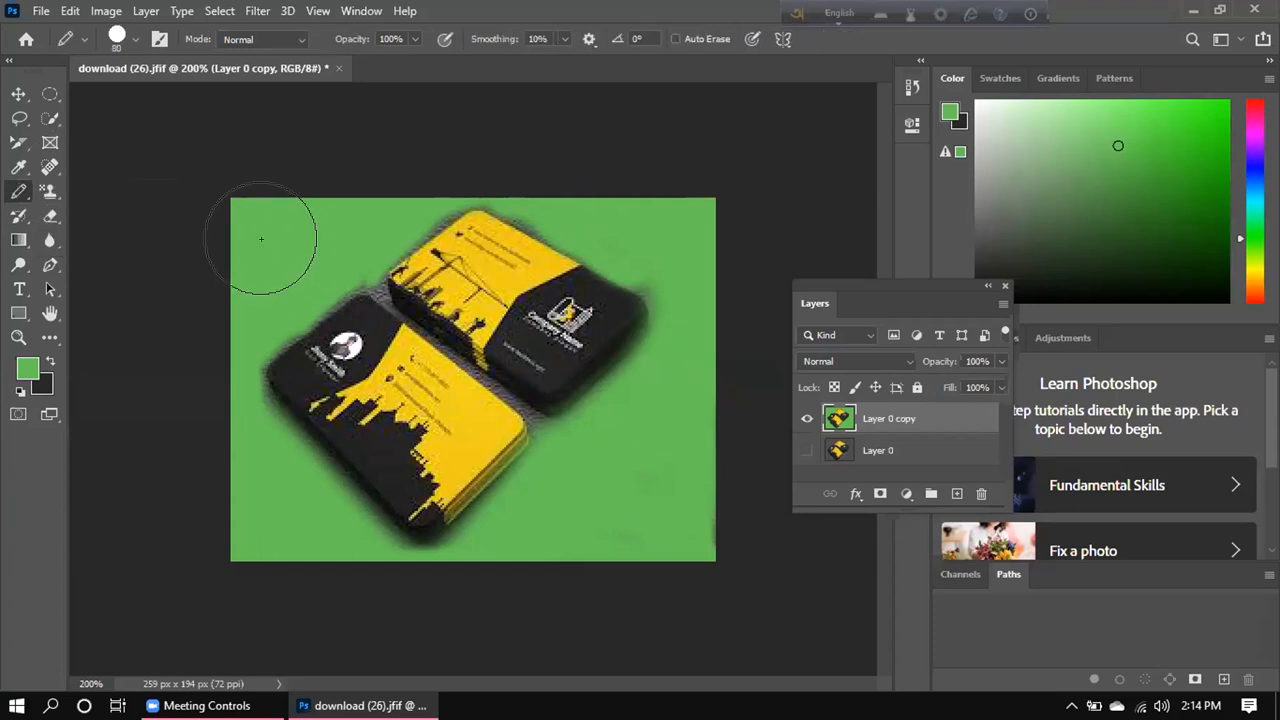
left_click(26, 369)
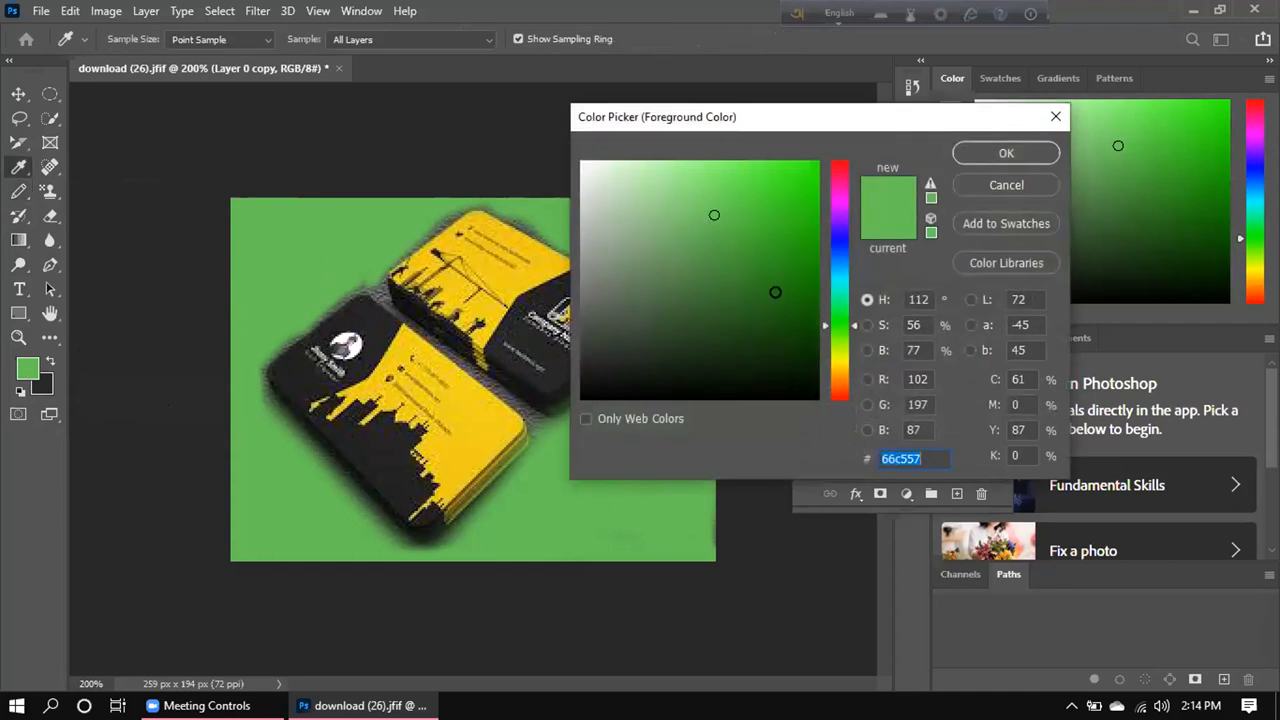
left_click(831, 168)
left_click_drag(747, 194, 755, 191)
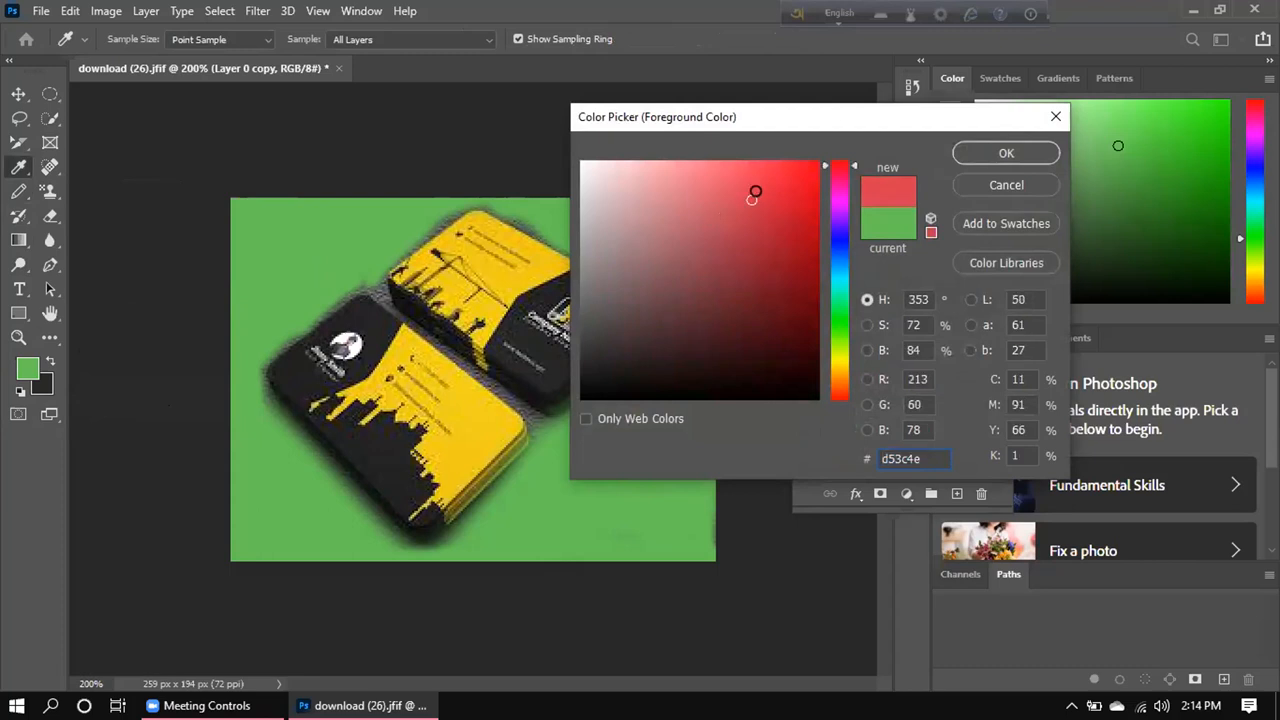
left_click(988, 153)
key("b")
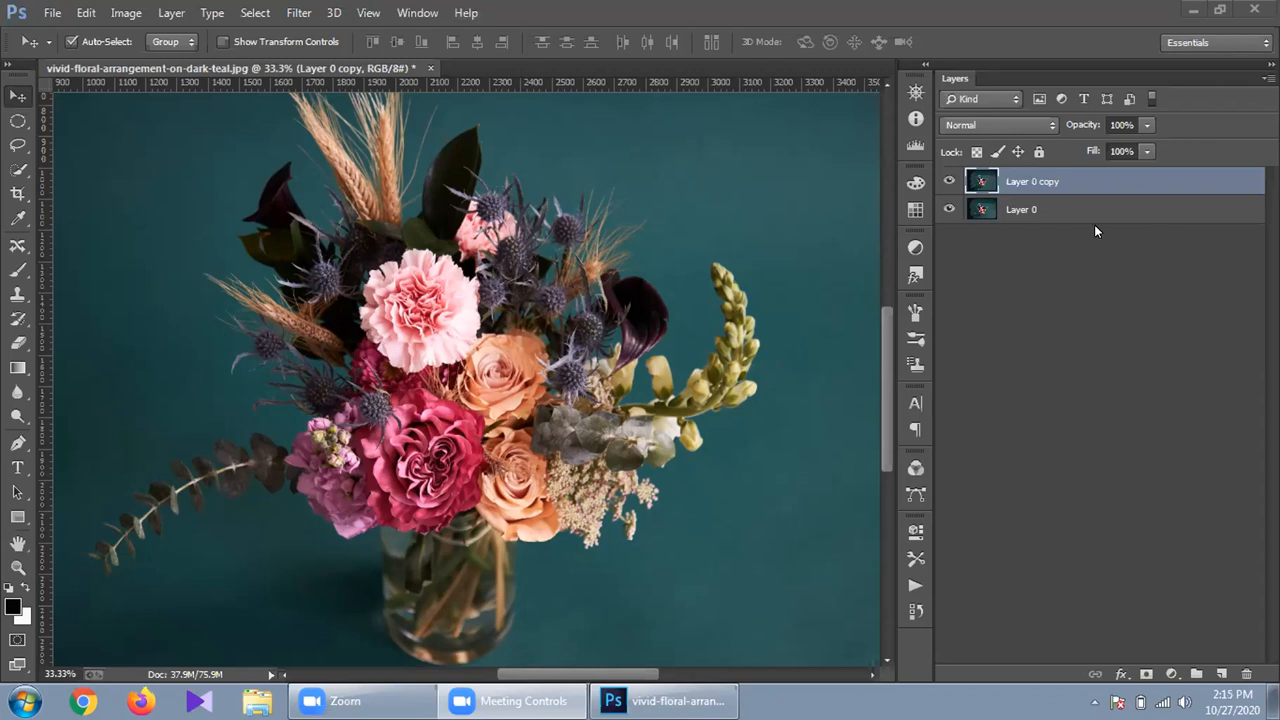
Hide Layer 0 beneath the flower arrangement copy and activate the Pen tool.
left_click(949, 209)
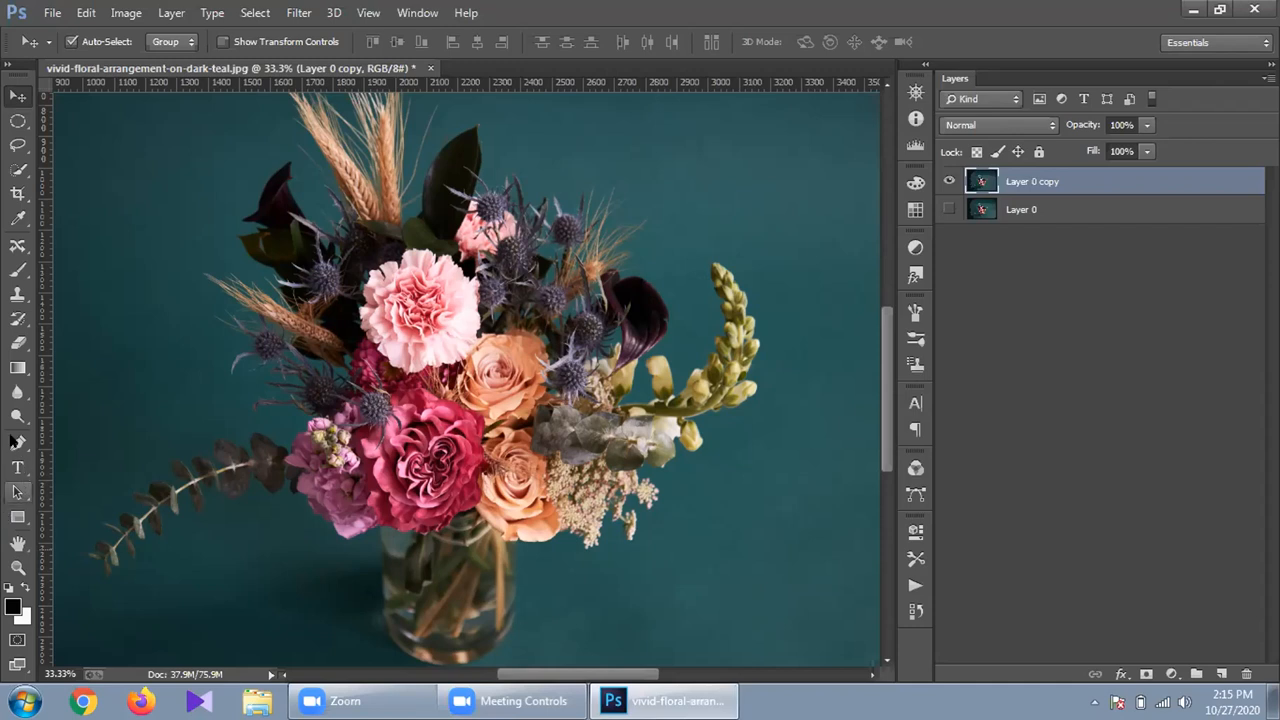
left_click(17, 442)
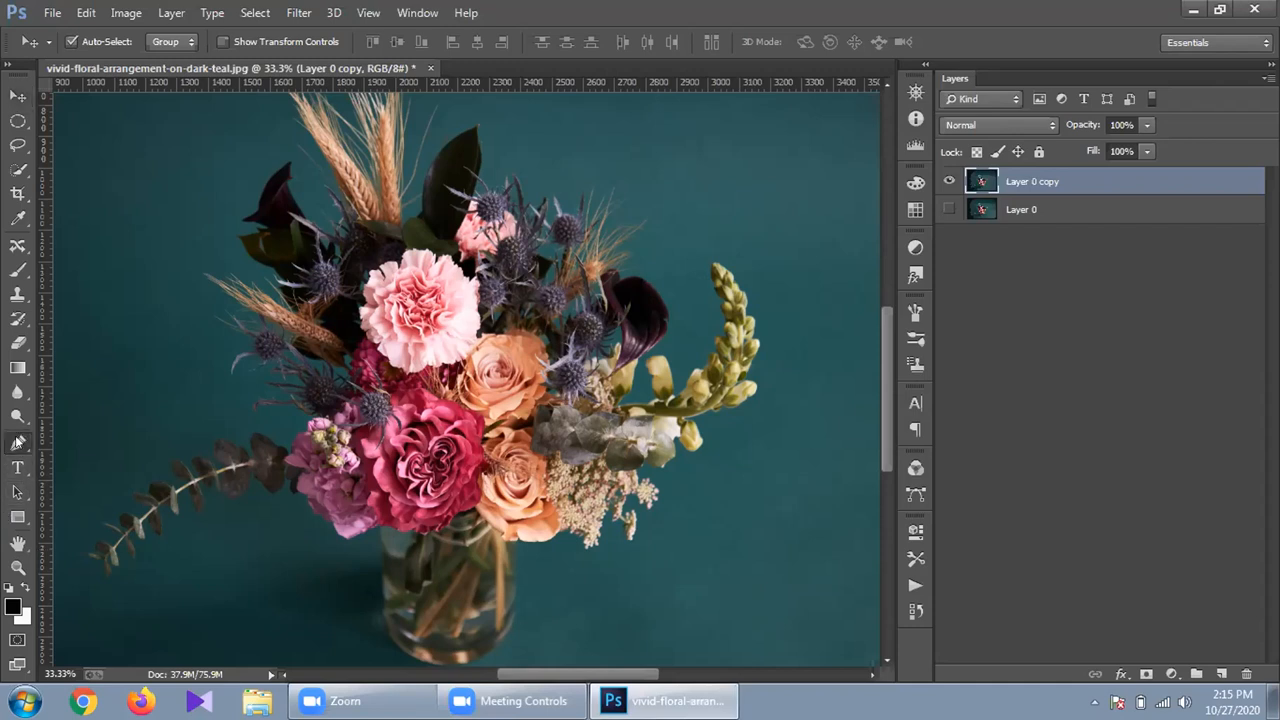
right_click(17, 442)
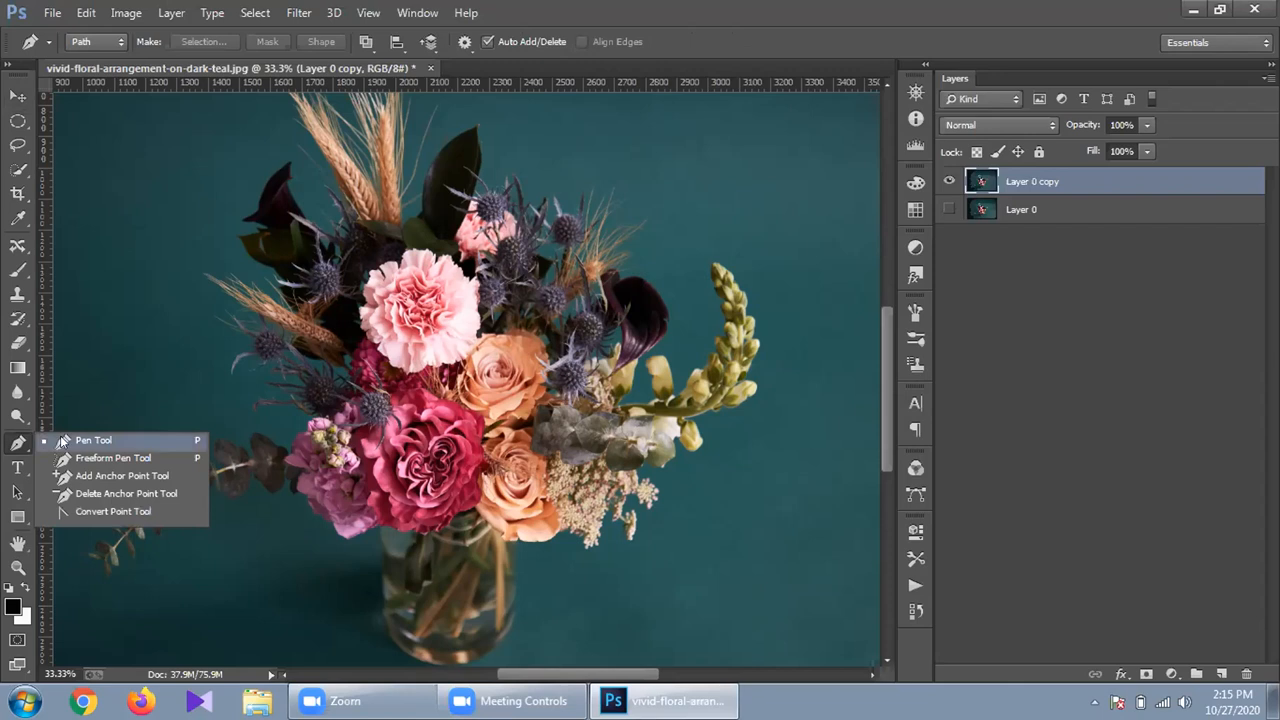
left_click(60, 442)
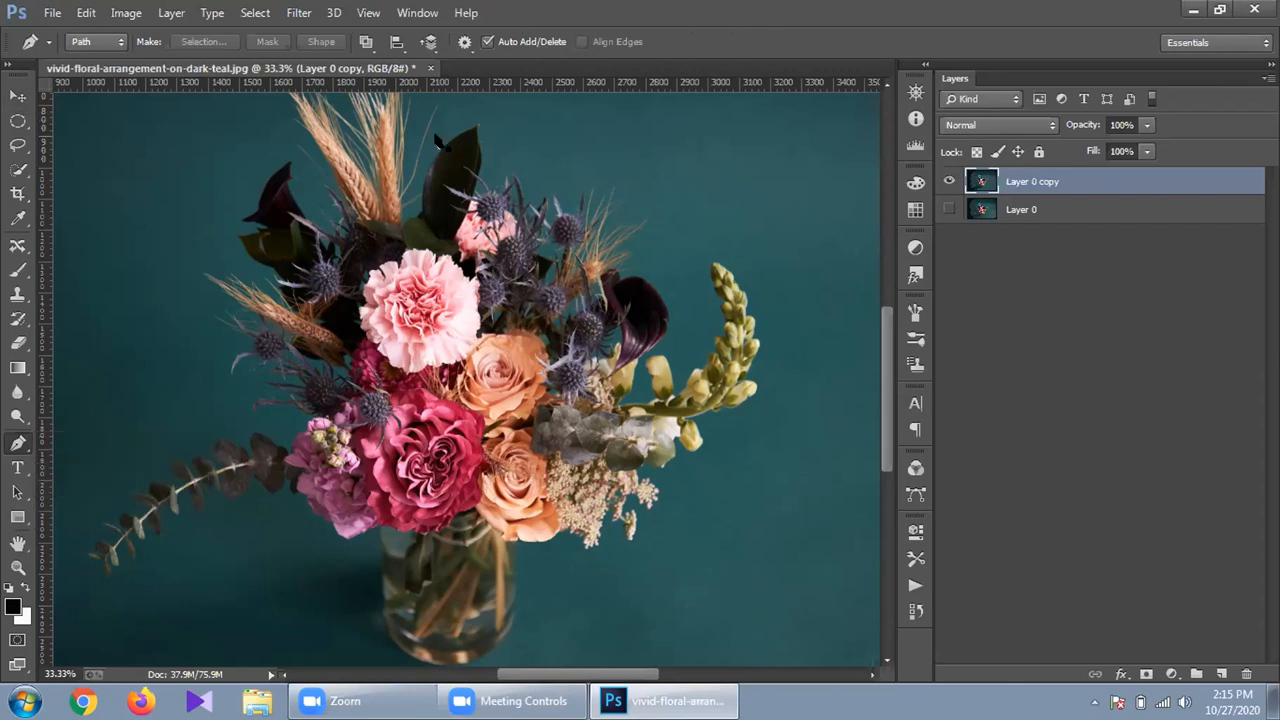
Zoom in on the bouquet to 50% and examine the eucalyptus stem and the glass vase.
left_click(368, 12)
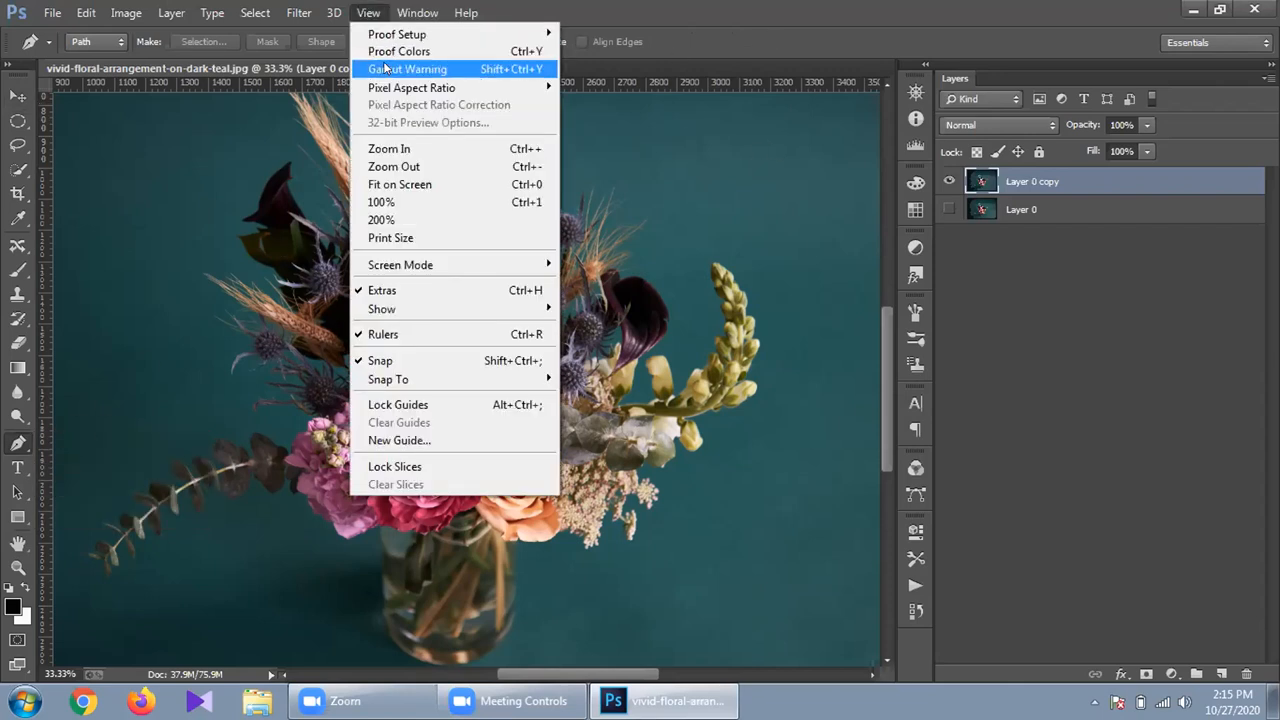
left_click(420, 148)
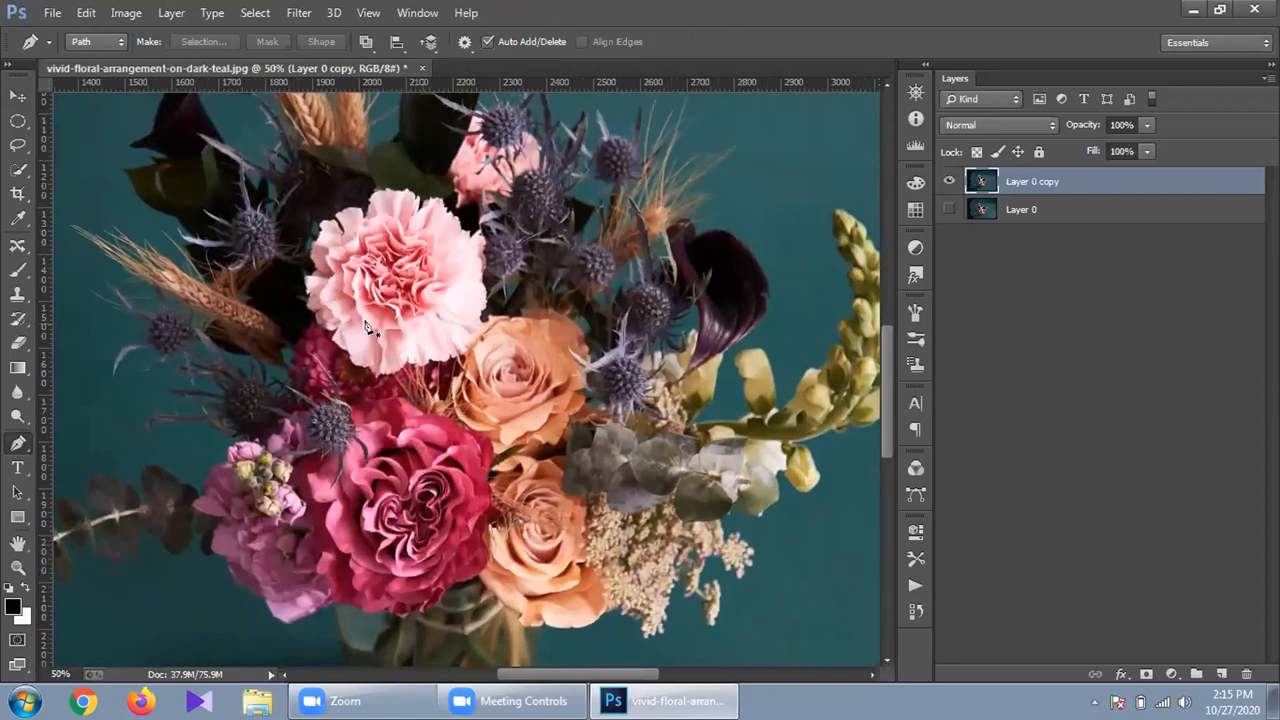
scroll(368, 330, "down", 2)
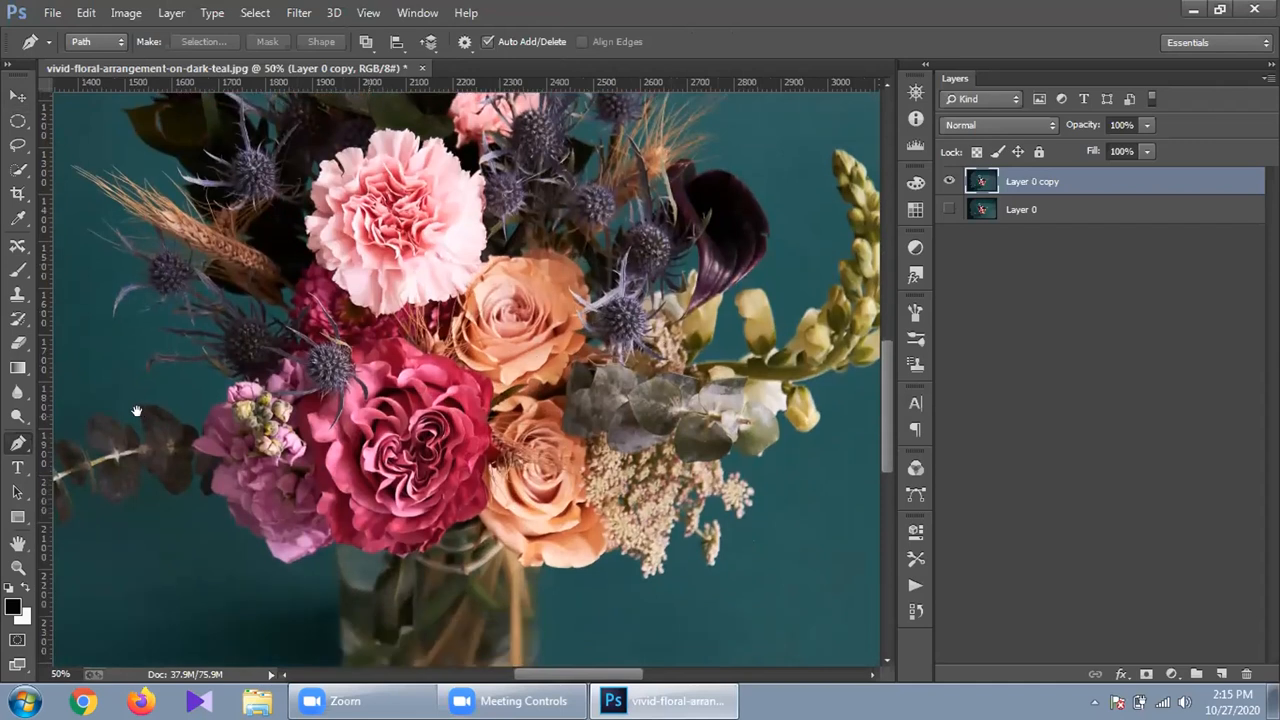
scroll(621, 505, "left", 5)
left_click_drag(621, 505, 431, 440)
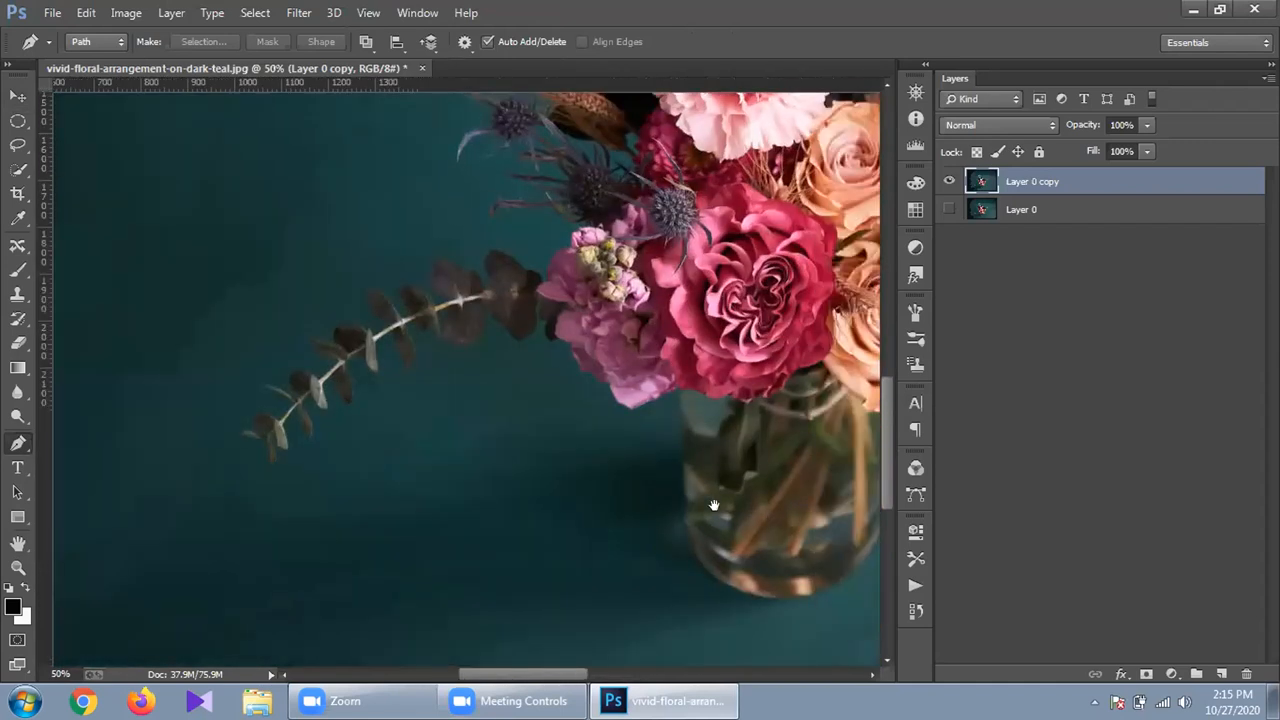
left_click_drag(744, 502, 636, 457)
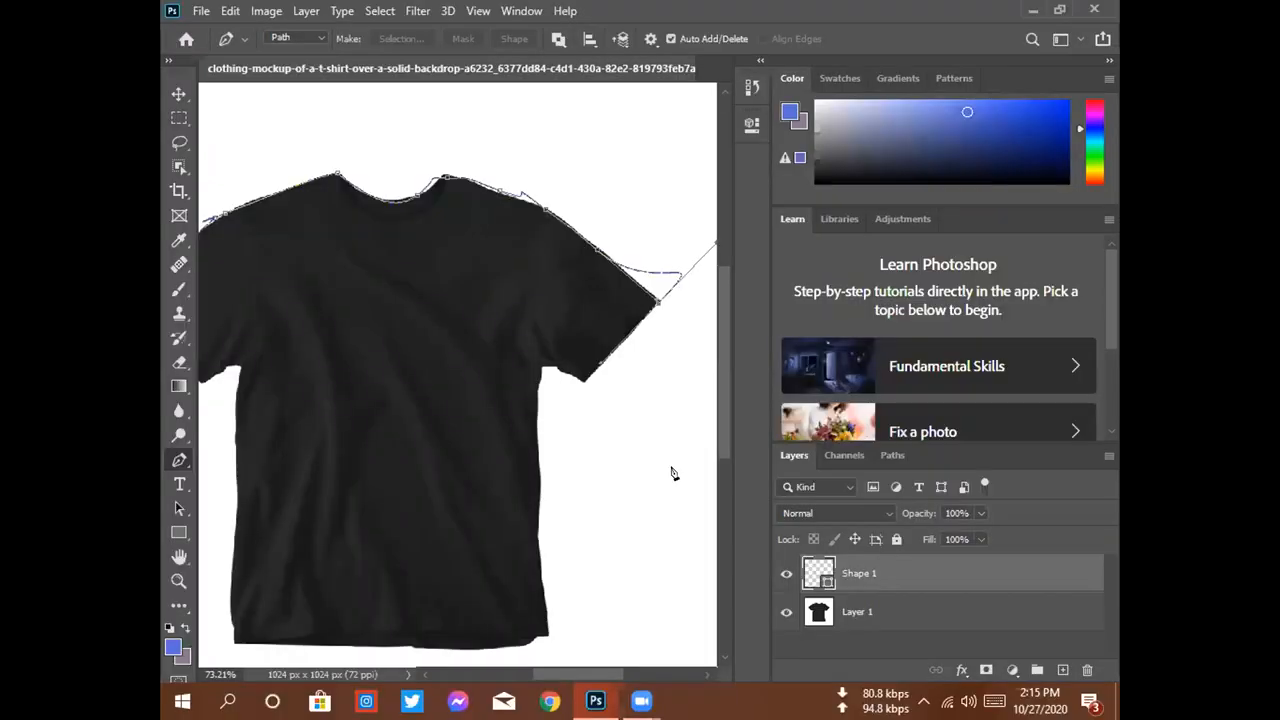
Undo the stray Pen segments beside the T-shirt's right-hand sleeve and retrace the sleeve's hem edge down to its lower corner.
key("ctrl+z")
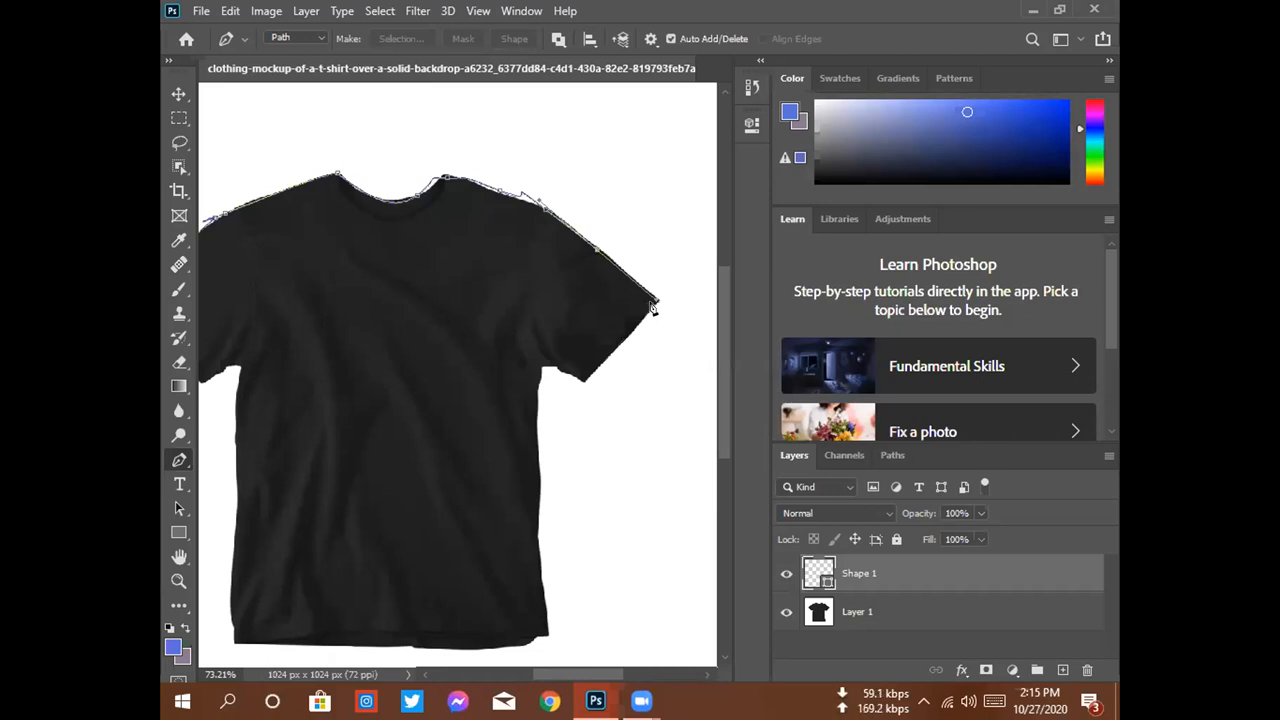
left_click_drag(622, 337, 605, 357)
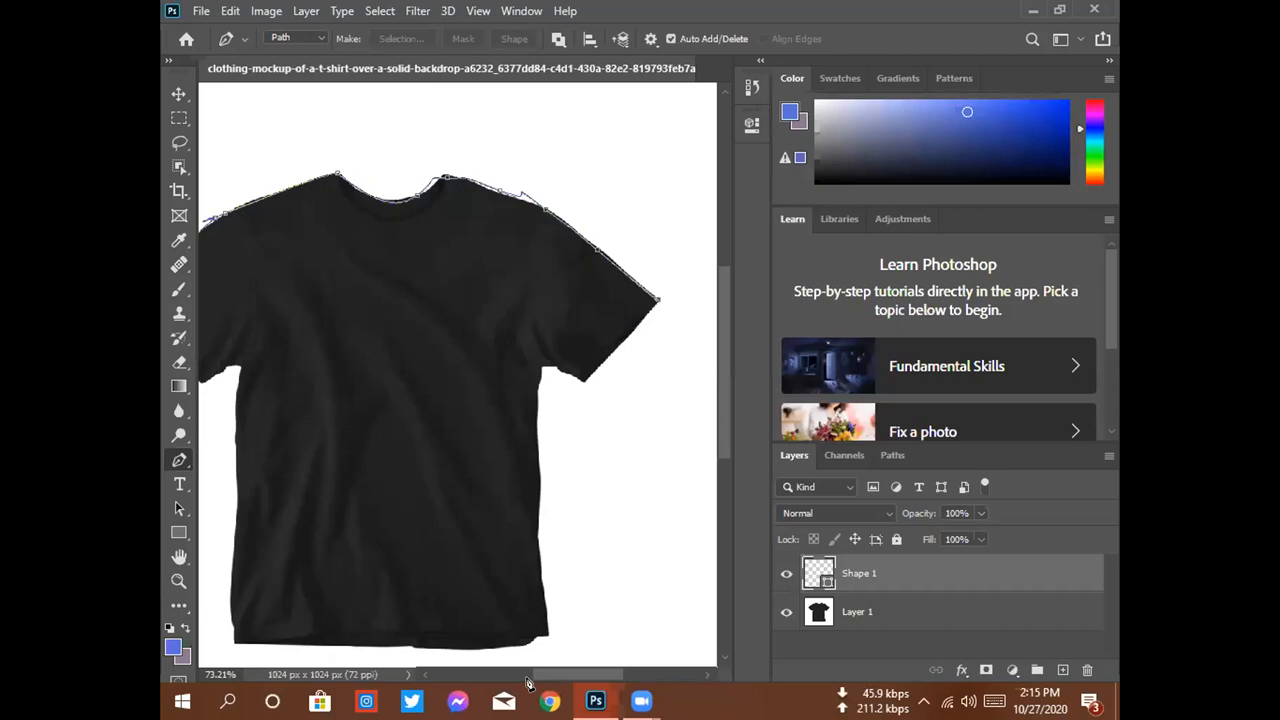
left_click_drag(621, 342, 593, 373)
scroll(620, 375, "left", 2)
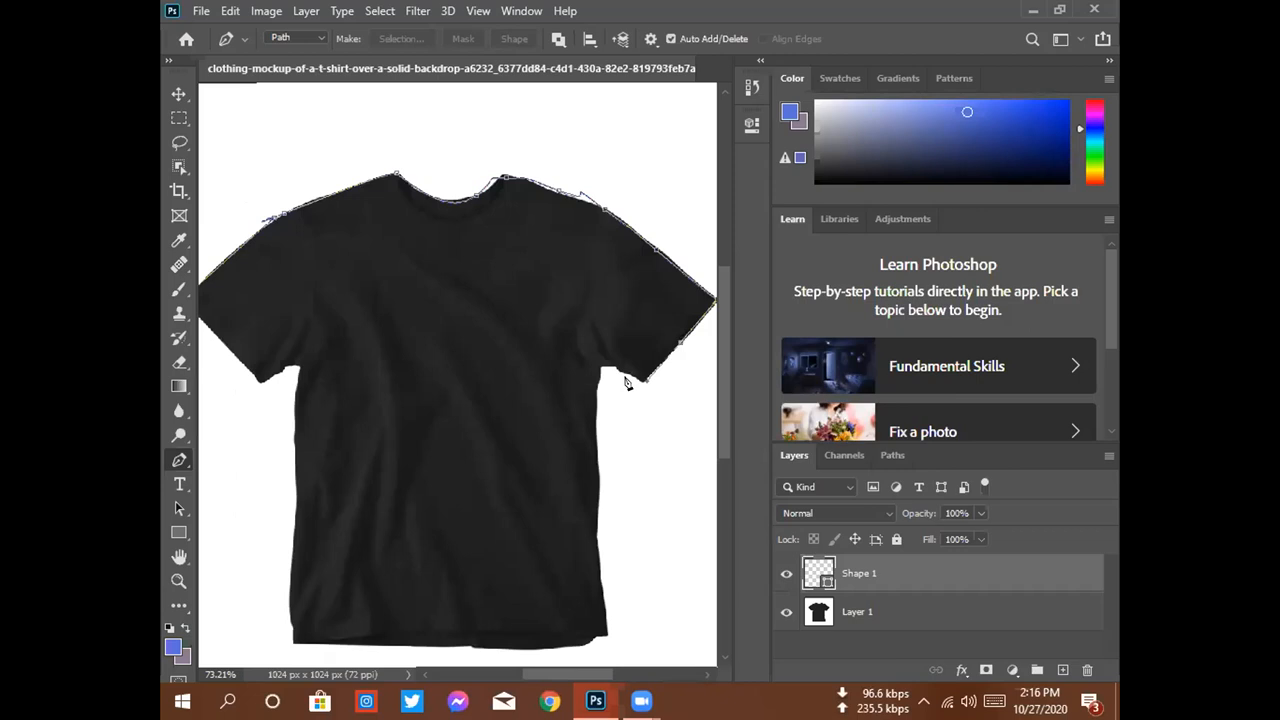
right_click(630, 357)
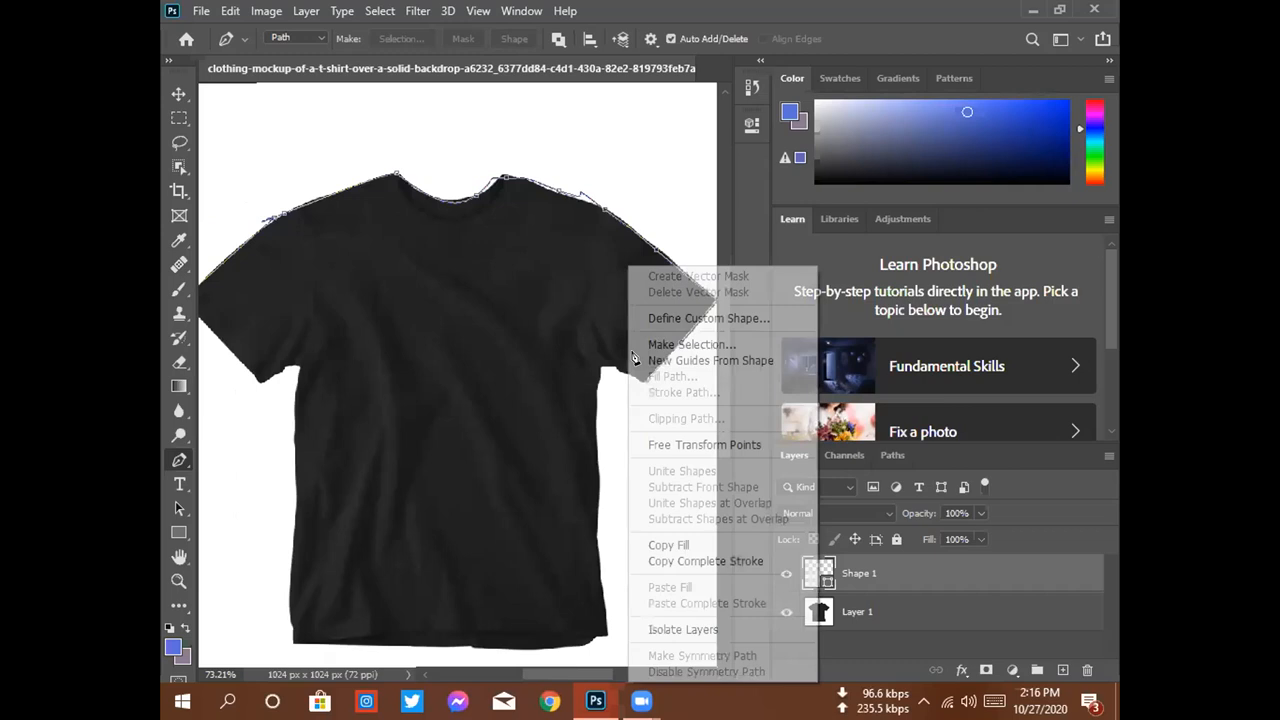
left_click(600, 472)
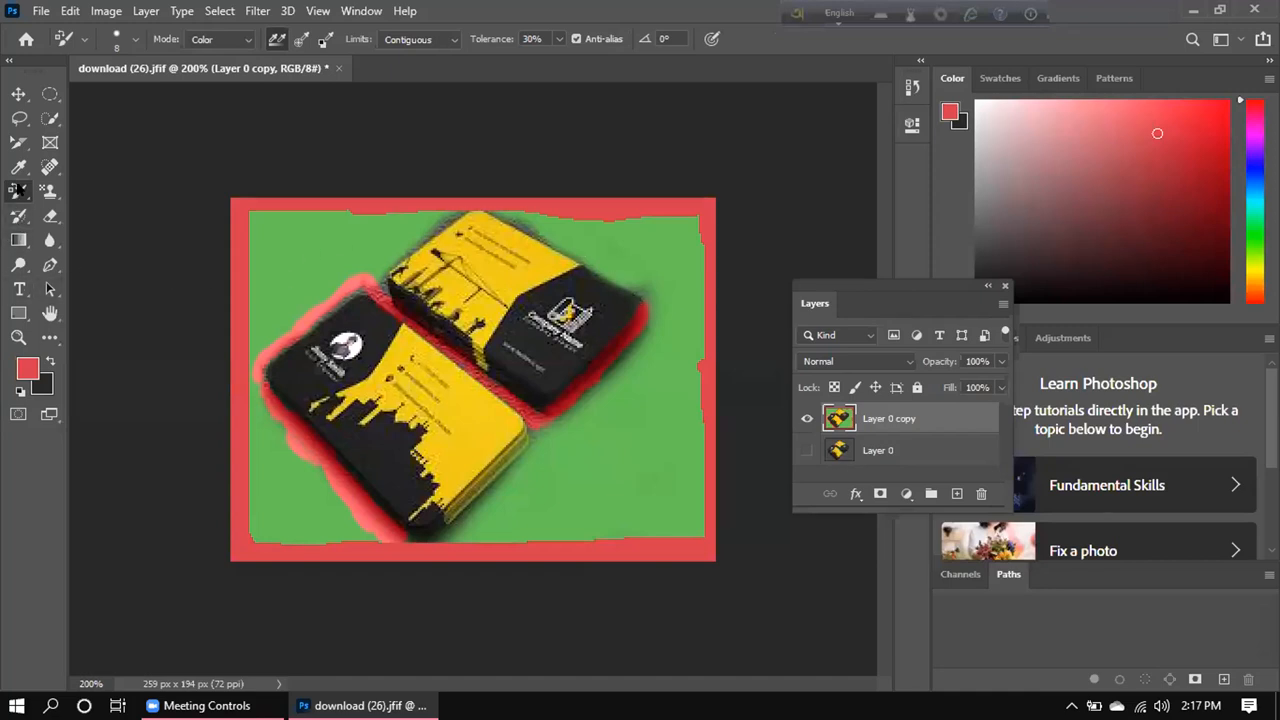
Try the Mixer Brush at size 9 on the green background and red border beside the lower card stack.
right_click(20, 189)
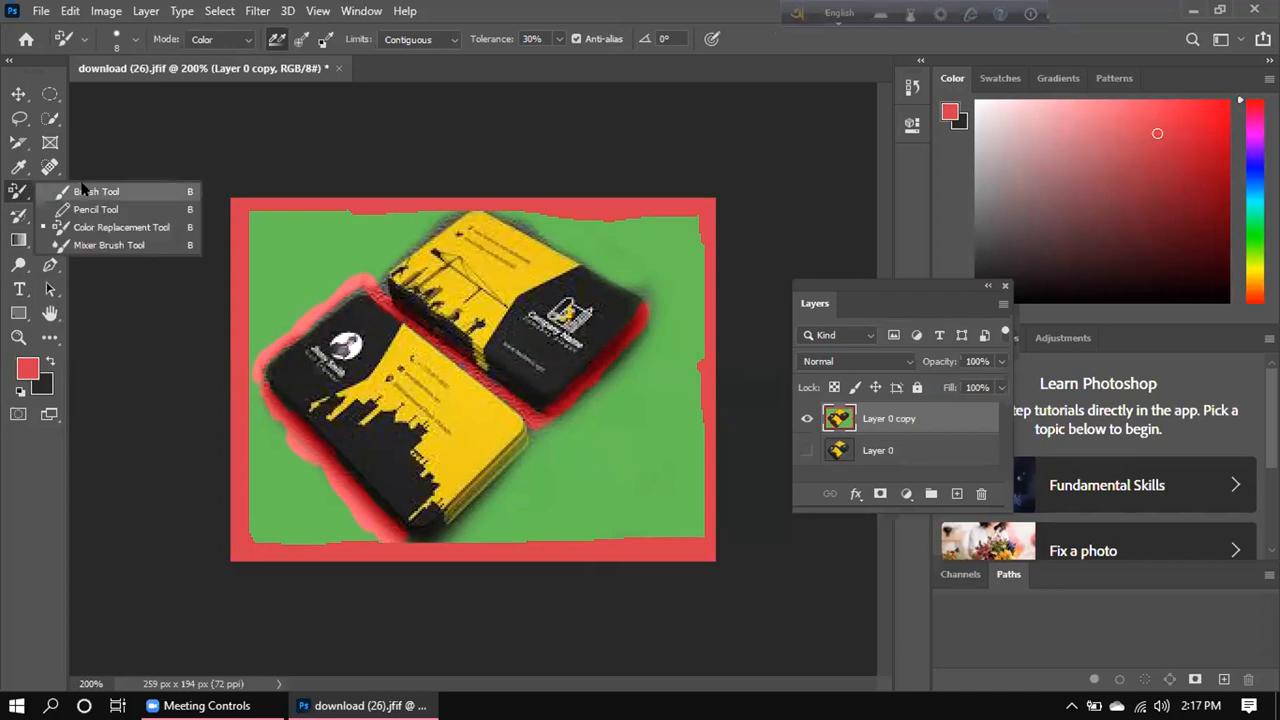
left_click(90, 191)
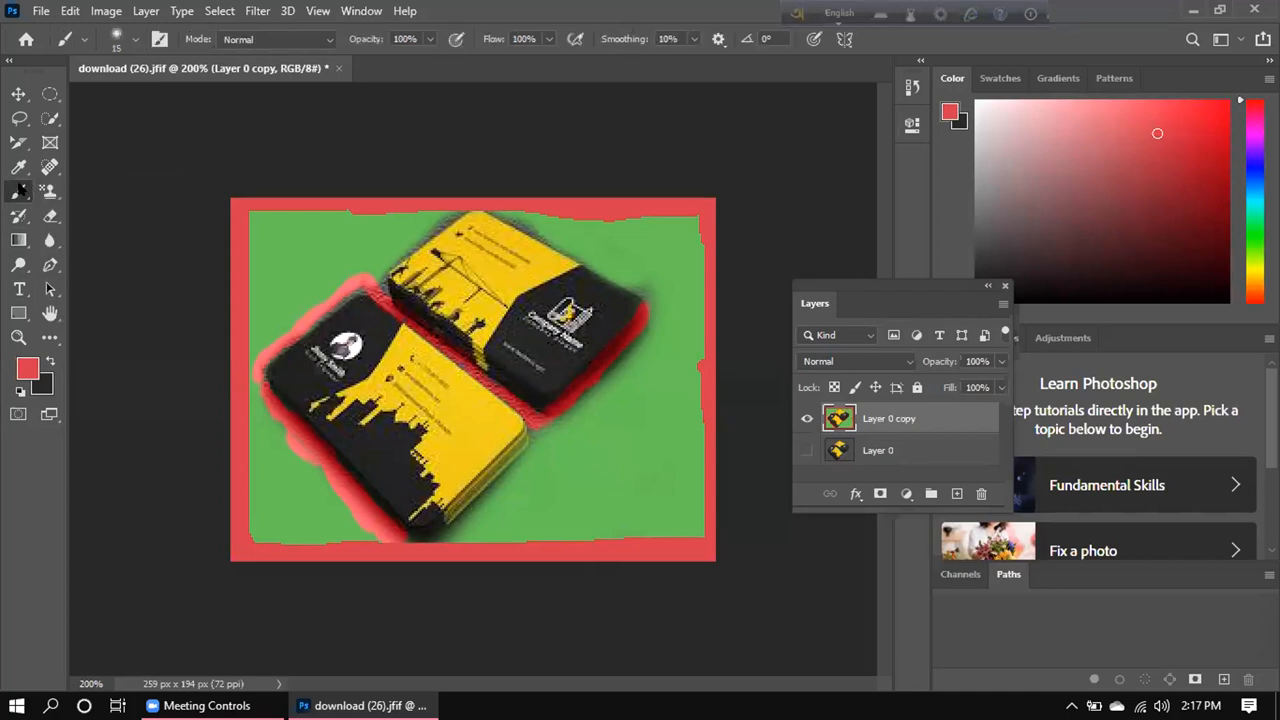
right_click(20, 189)
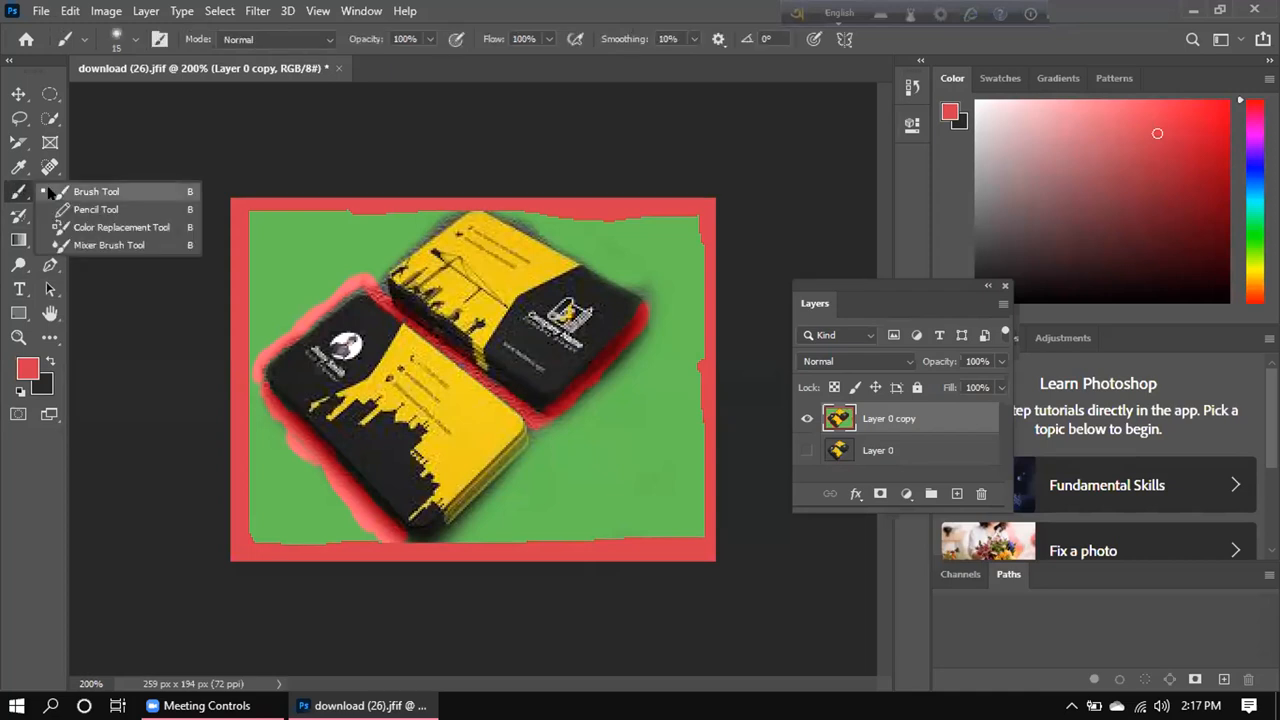
left_click(93, 243)
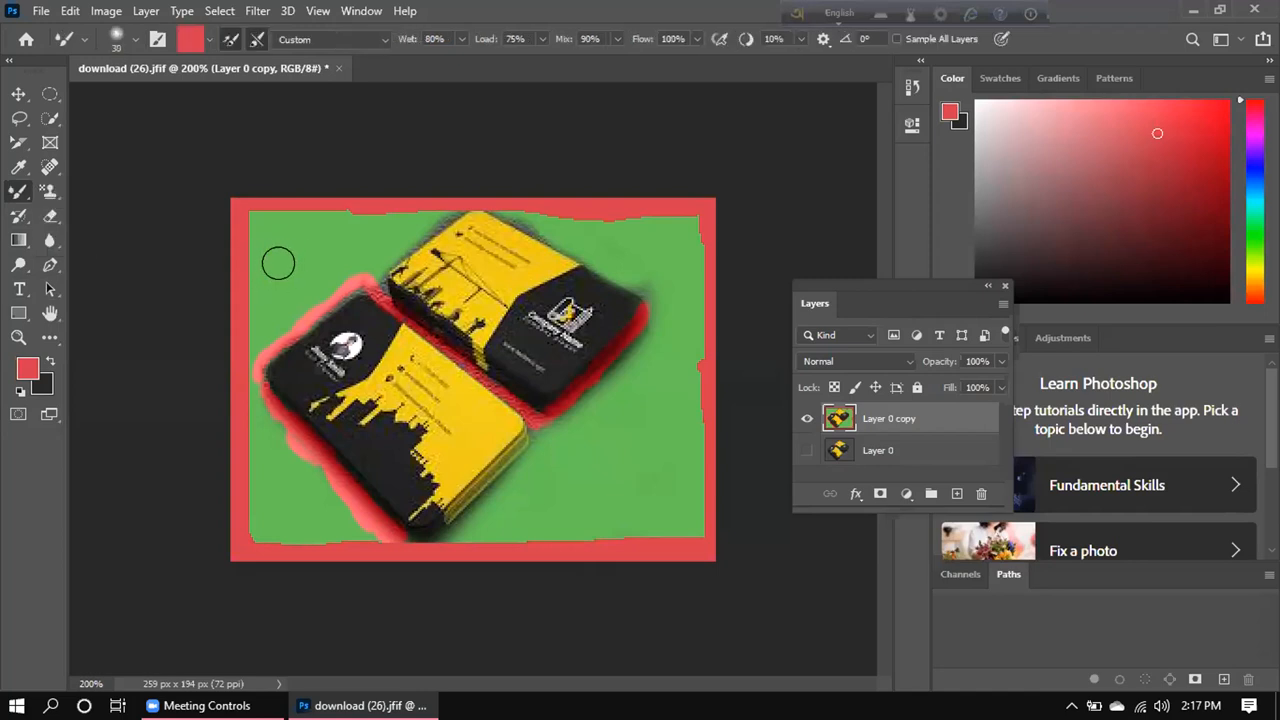
key("bracketleft")
key("bracketleft")
key("bracketleft")
mouse_move(262, 399)
left_mouse_down()
mouse_move(293, 449)
mouse_move(244, 395)
mouse_move(282, 445)
mouse_move(260, 385)
mouse_move(252, 408)
mouse_move(238, 382)
mouse_move(264, 538)
mouse_move(261, 440)
mouse_move(261, 486)
mouse_move(250, 414)
mouse_move(248, 546)
mouse_move(251, 475)
mouse_move(292, 507)
mouse_move(269, 469)
mouse_move(299, 484)
mouse_move(280, 447)
mouse_move(336, 492)
mouse_move(273, 428)
mouse_move(350, 503)
mouse_move(262, 442)
mouse_move(358, 544)
mouse_move(260, 430)
mouse_move(282, 433)
mouse_move(320, 498)
mouse_move(283, 517)
mouse_move(335, 550)
mouse_move(268, 561)
mouse_move(294, 535)
mouse_move(250, 552)
mouse_move(336, 499)
mouse_move(319, 565)
mouse_move(358, 549)
left_mouse_up()
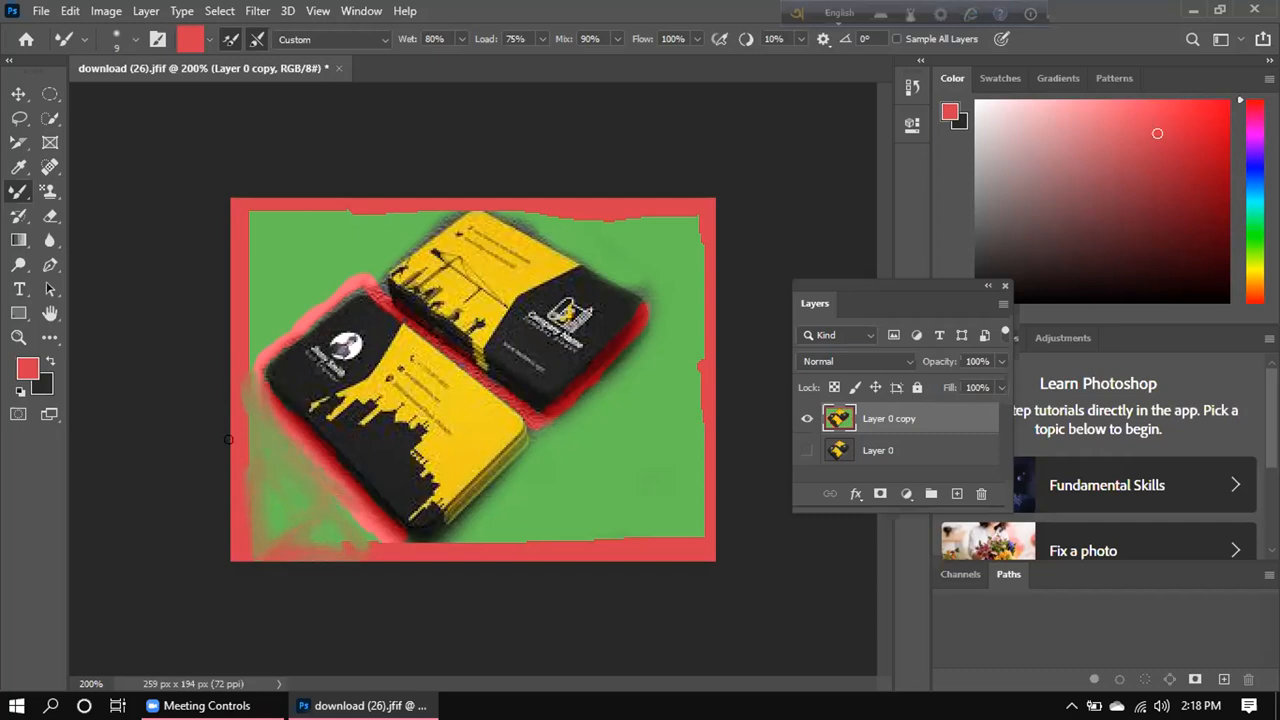
Undo the paint strokes on the business card image back to the first green scribbles in the upper-left corner.
key("ctrl+z")
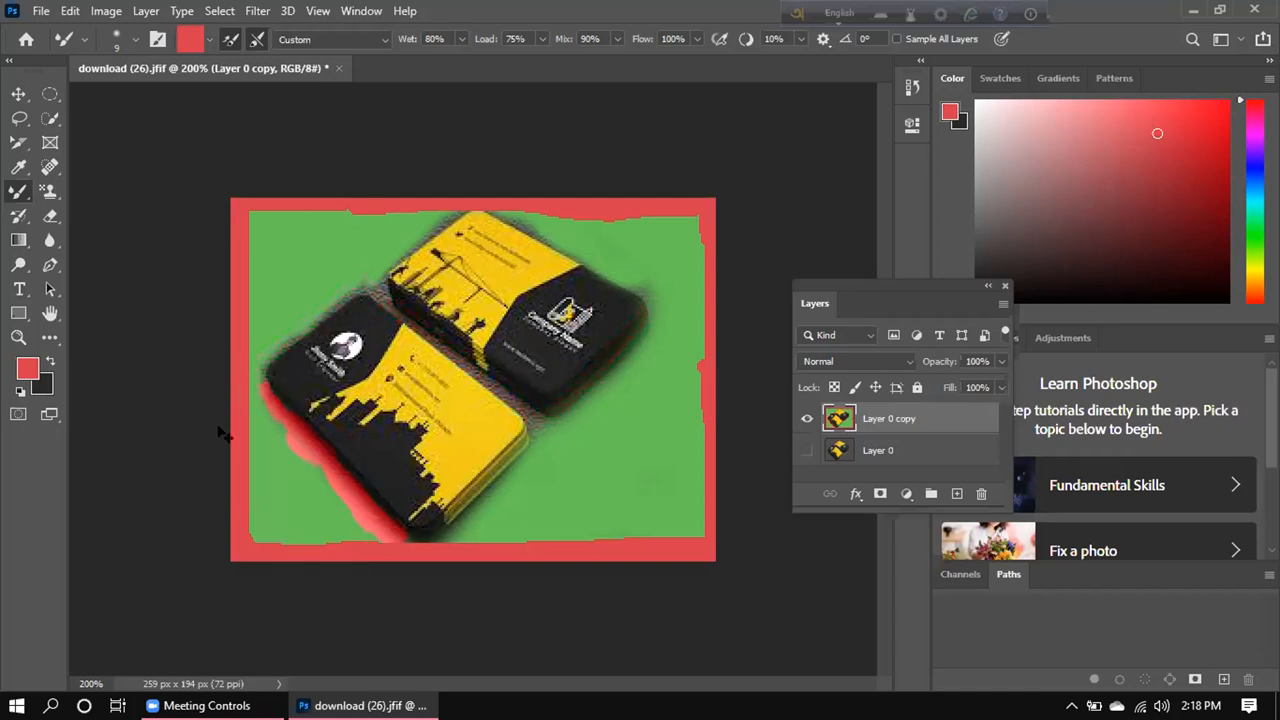
key("ctrl+z")
key("ctrl+z")
key("ctrl+z")
key("ctrl+z")
key("ctrl+z")
key("ctrl+z")
key("ctrl+z")
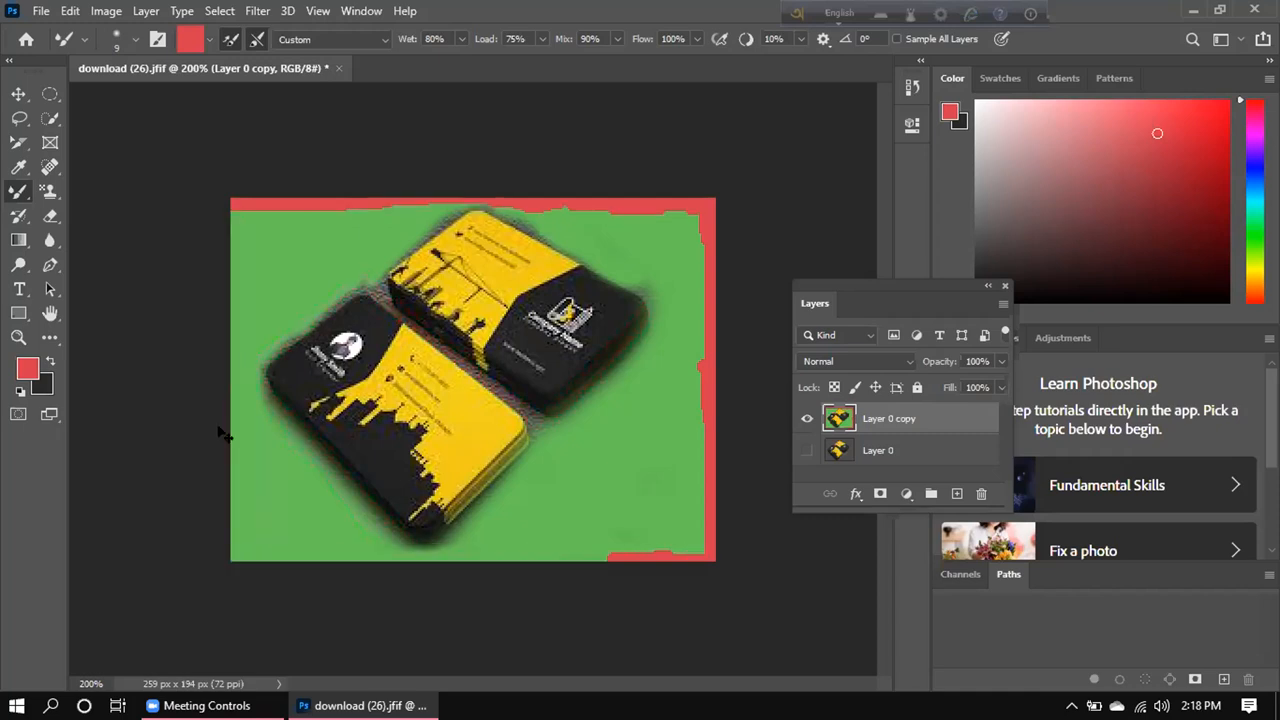
key("ctrl+z")
key("ctrl+z")
key("ctrl+z")
key("ctrl+z")
key("ctrl+z")
key("ctrl+z")
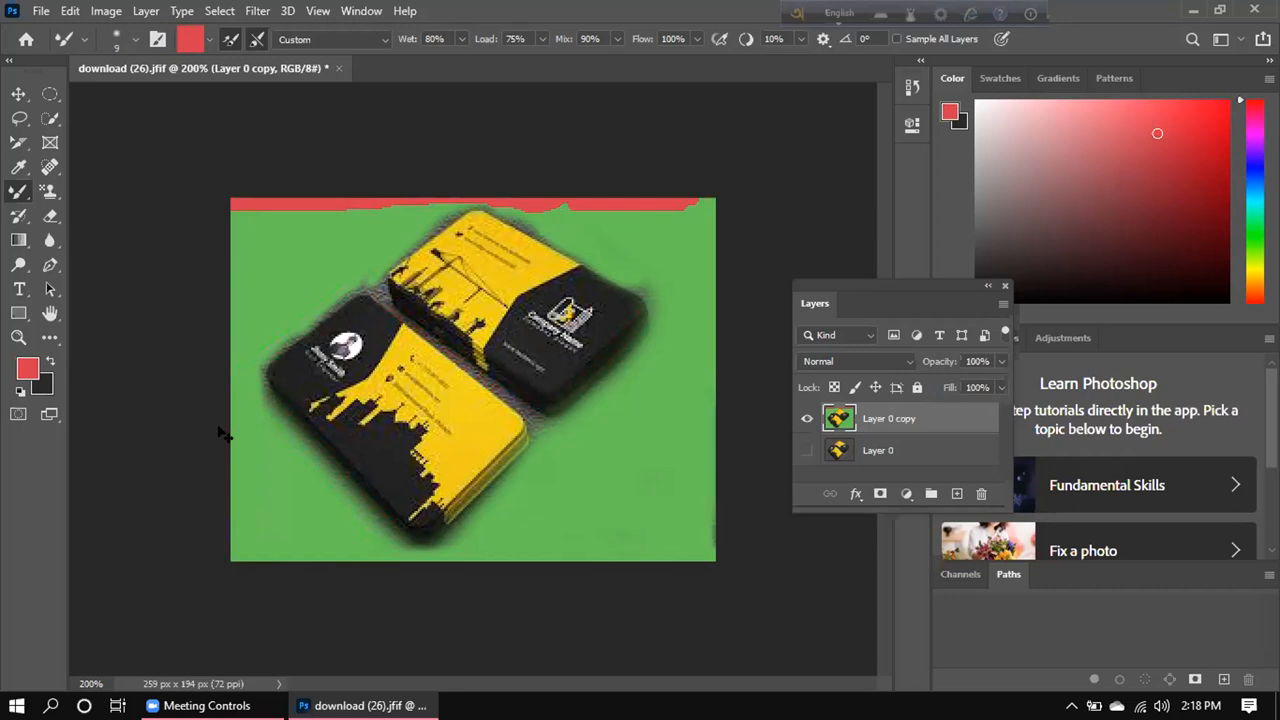
key("ctrl+z")
key("ctrl+z")
key("ctrl+z")
key("ctrl+z")
key("ctrl+z")
key("ctrl+z")
key("ctrl+z")
key("ctrl+z")
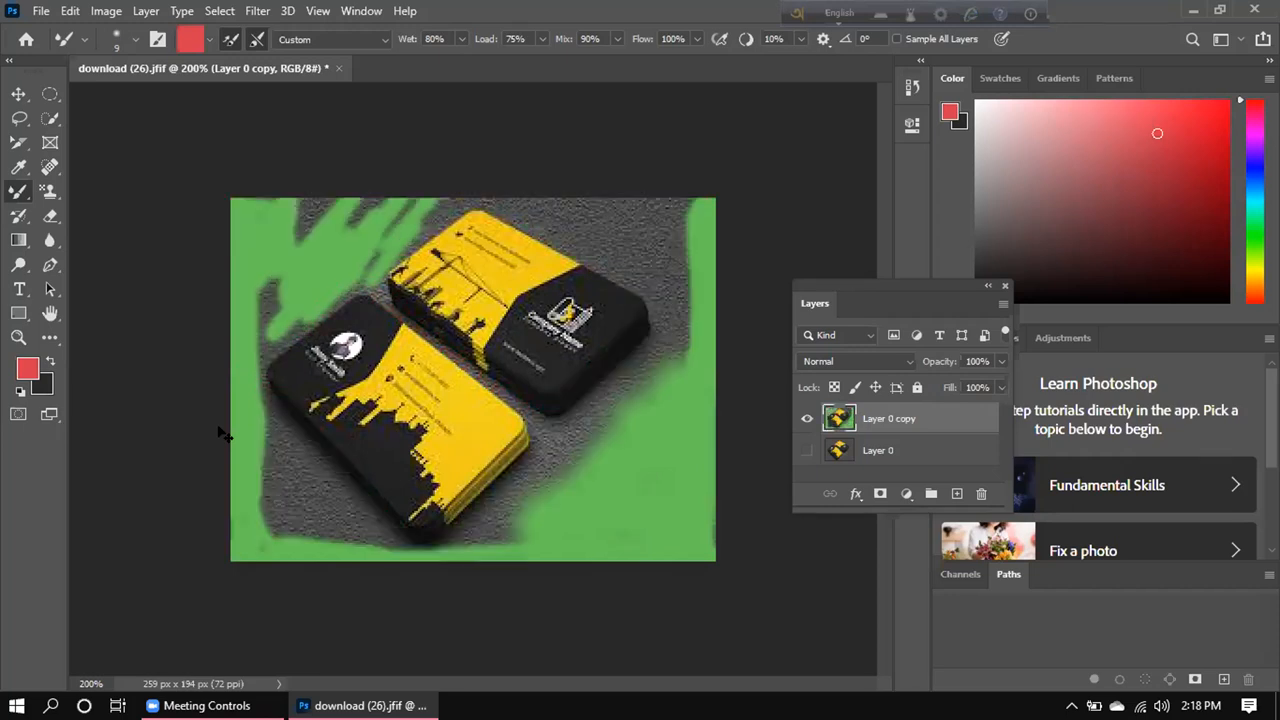
key("ctrl+z")
key("ctrl+z")
key("ctrl+z")
key("ctrl+z")
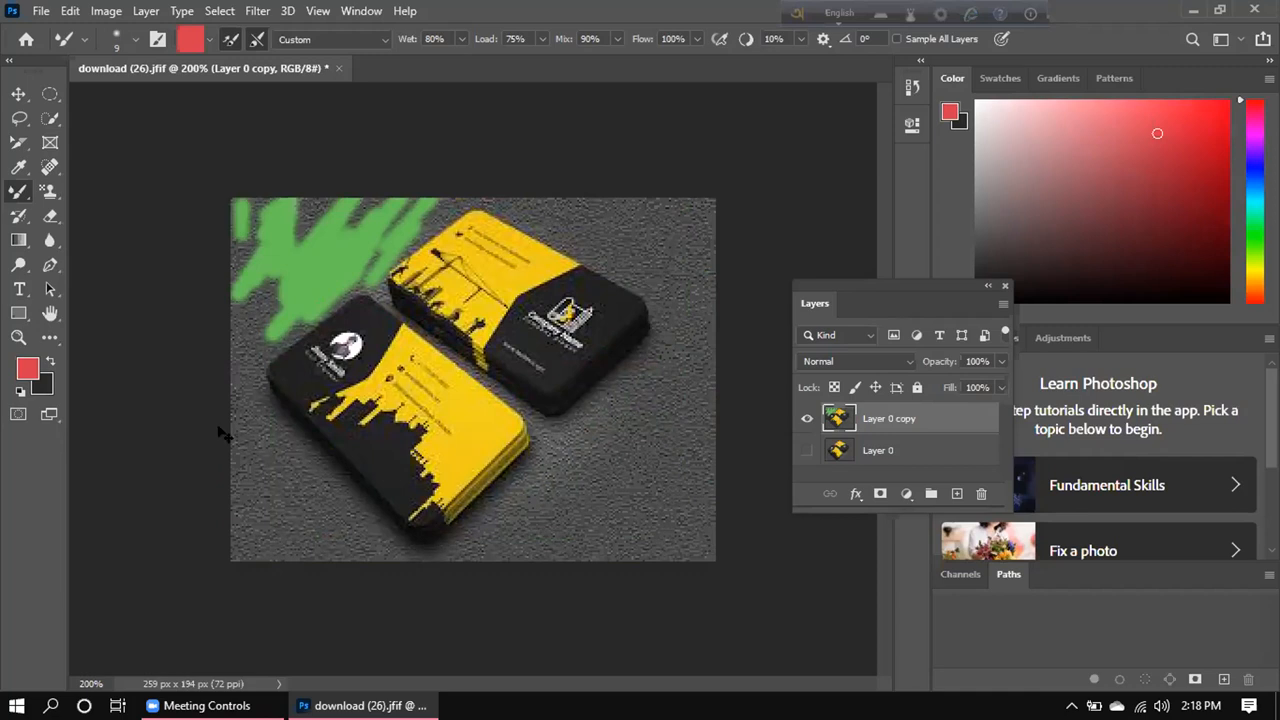
key("z")
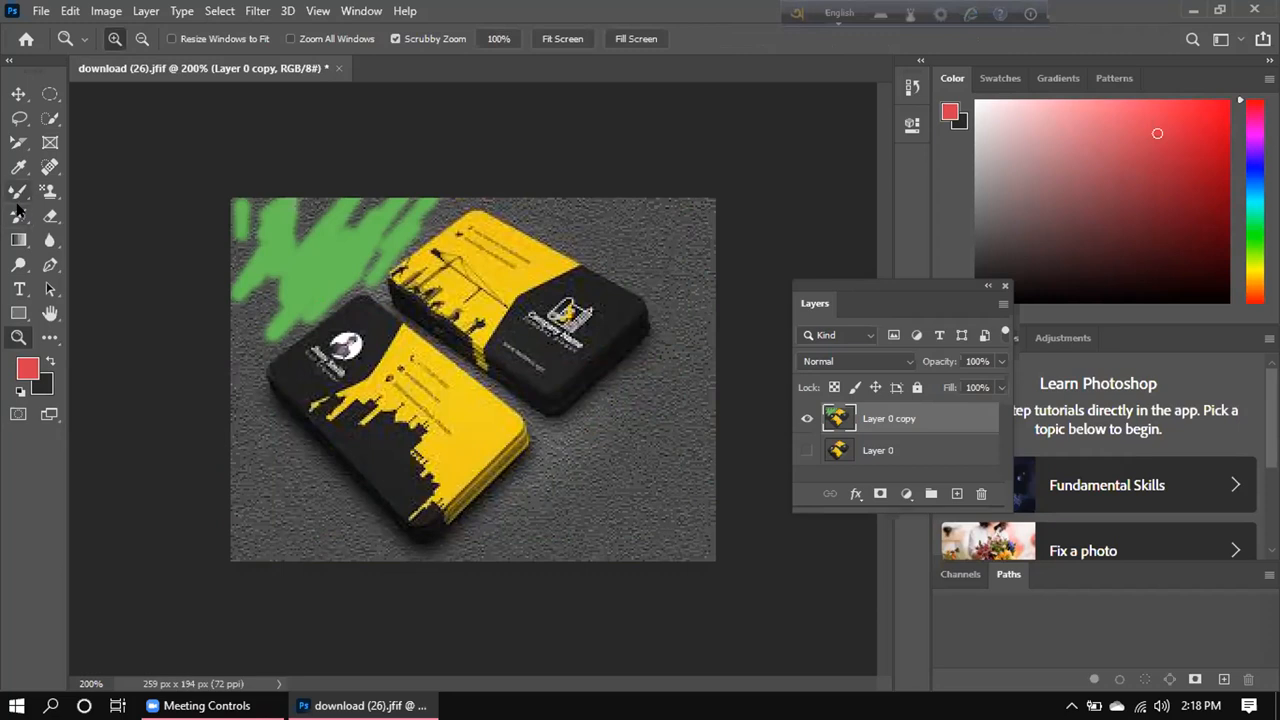
left_click(18, 217)
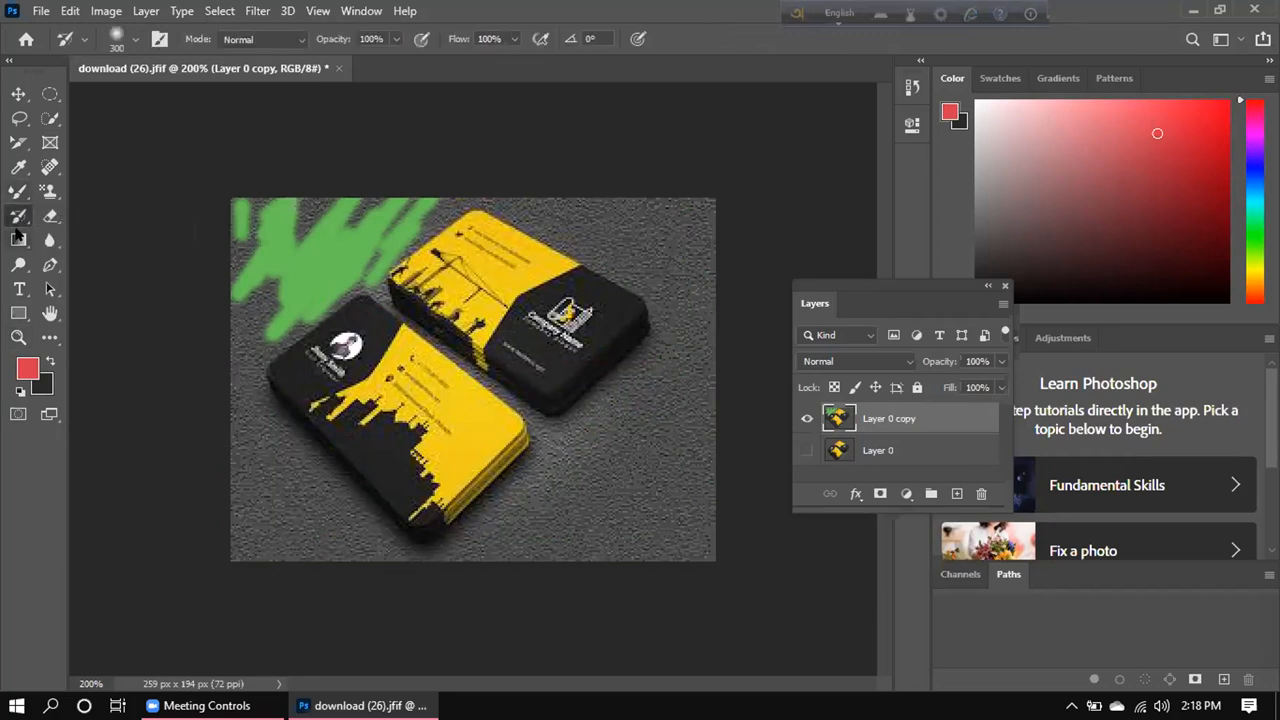
left_click(18, 192)
right_click(18, 192)
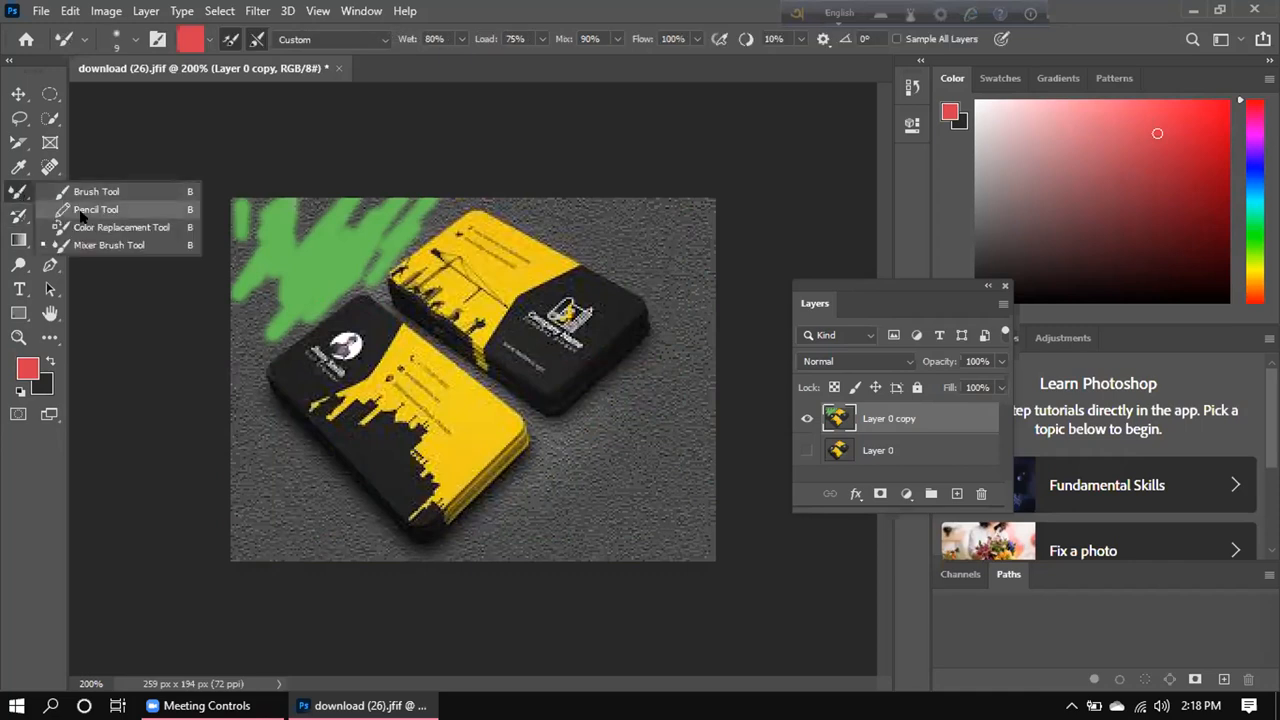
left_click(98, 191)
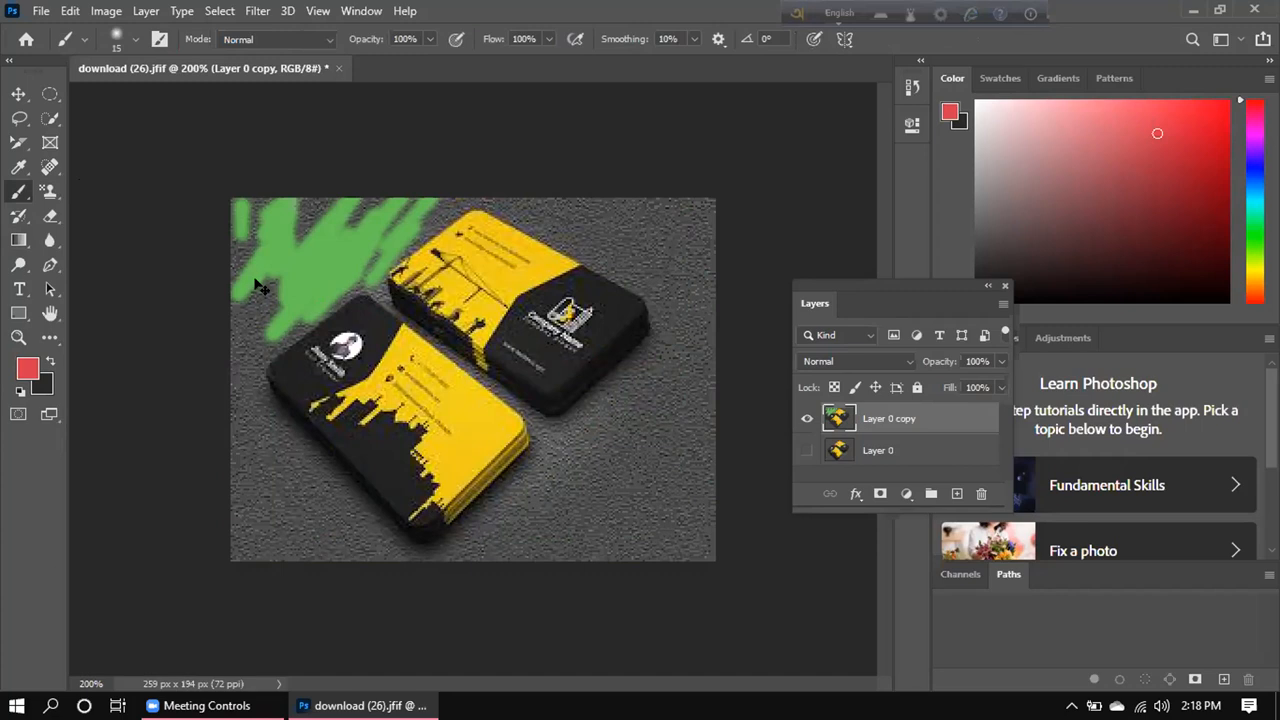
key("z")
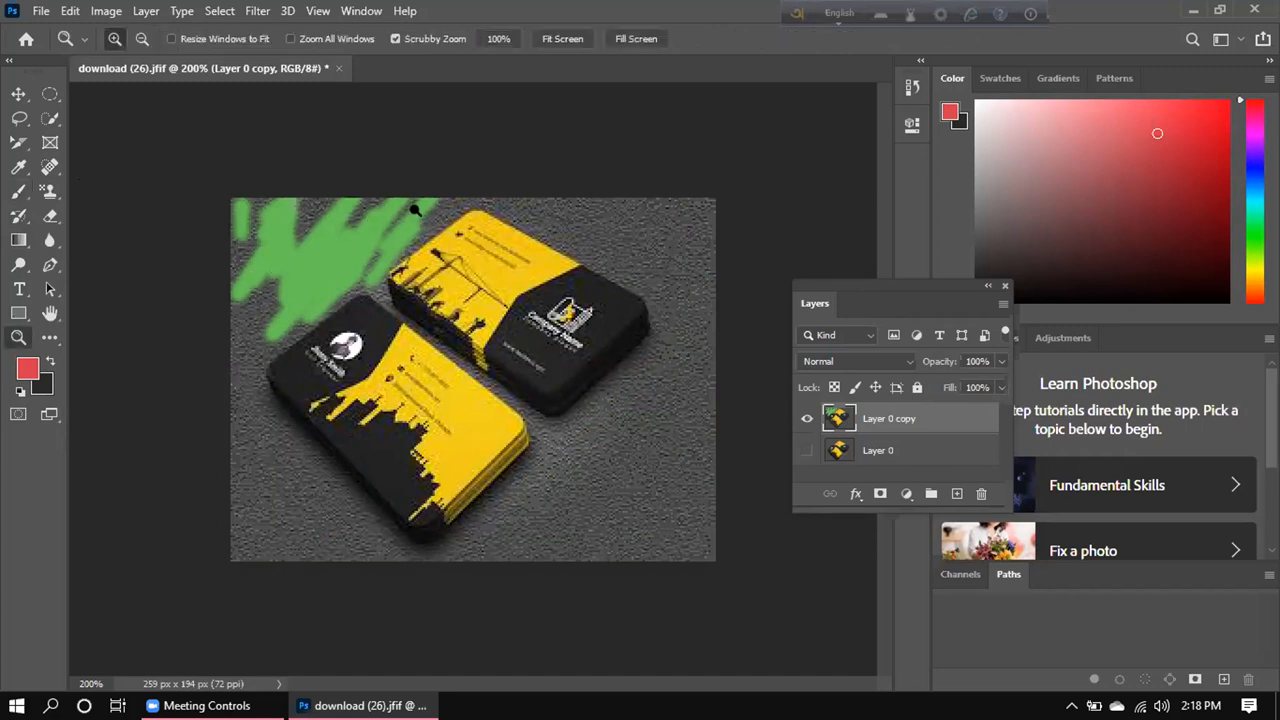
Close the business card image download (26).jfif without saving its changes.
left_click(337, 68)
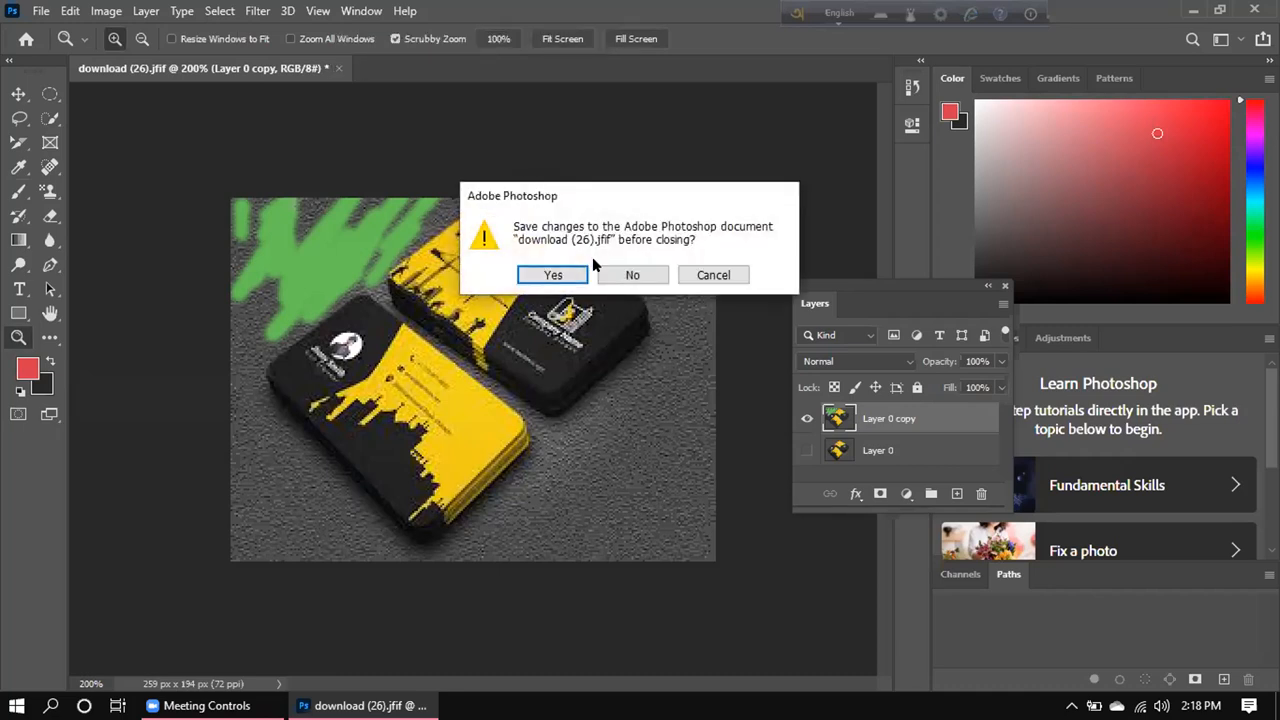
left_click(606, 276)
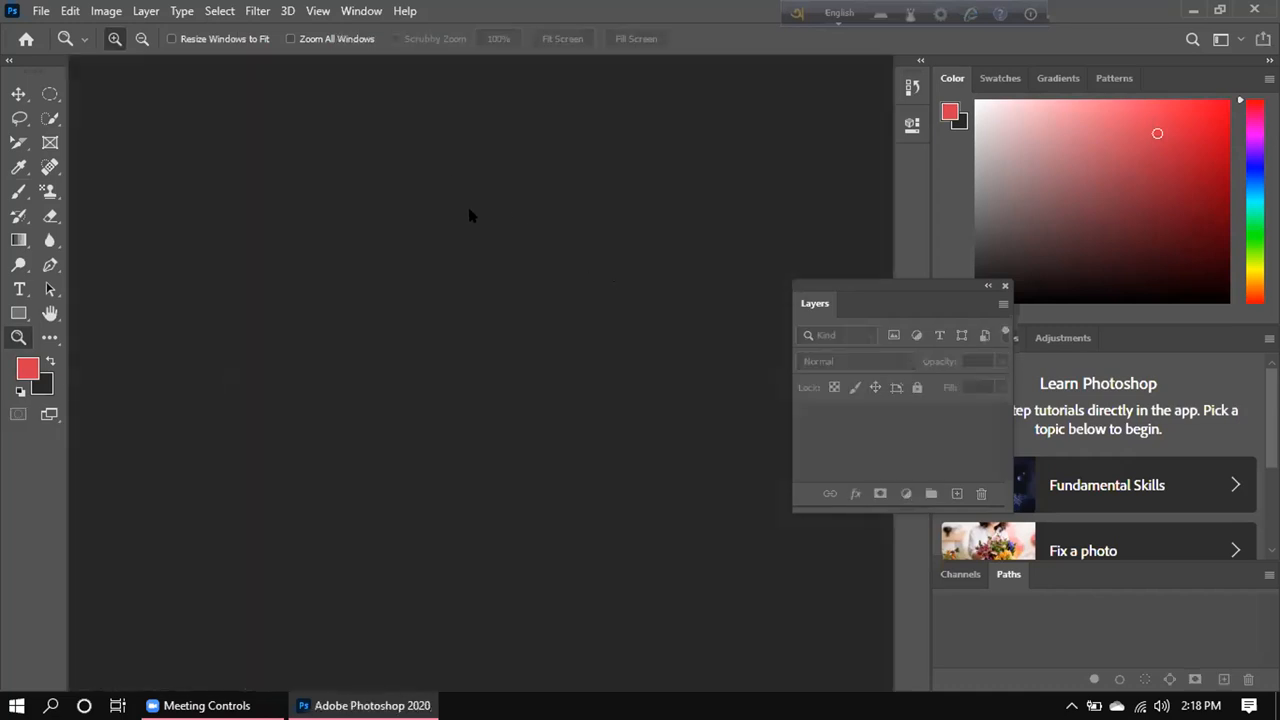
Open the 2D shapes vocabulary chart from the photo folder and close it again.
left_click(41, 11)
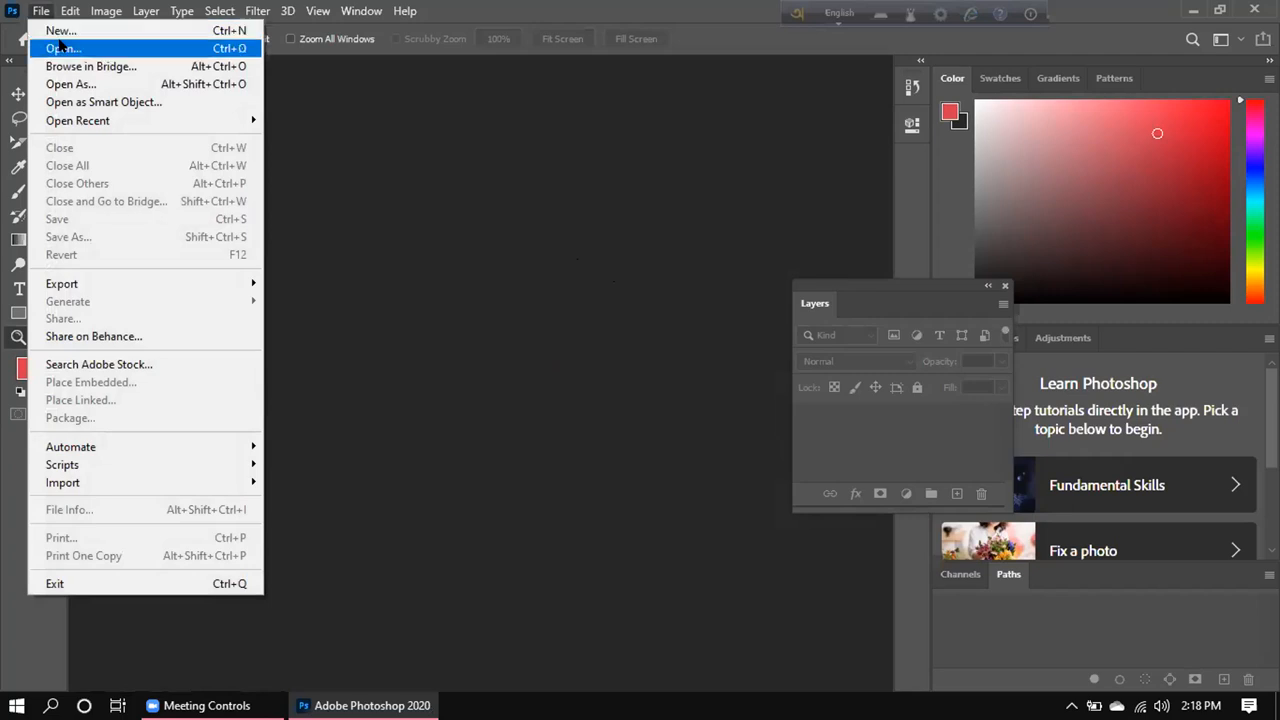
left_click(62, 48)
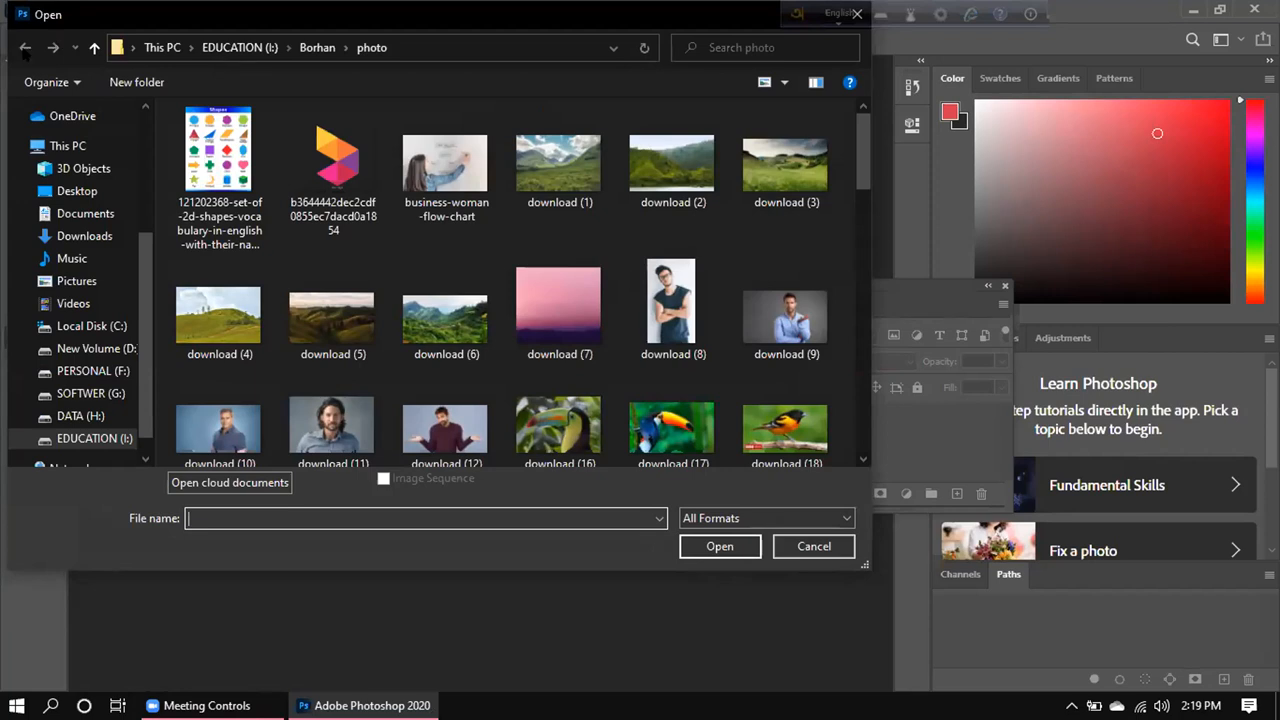
double_click(240, 180)
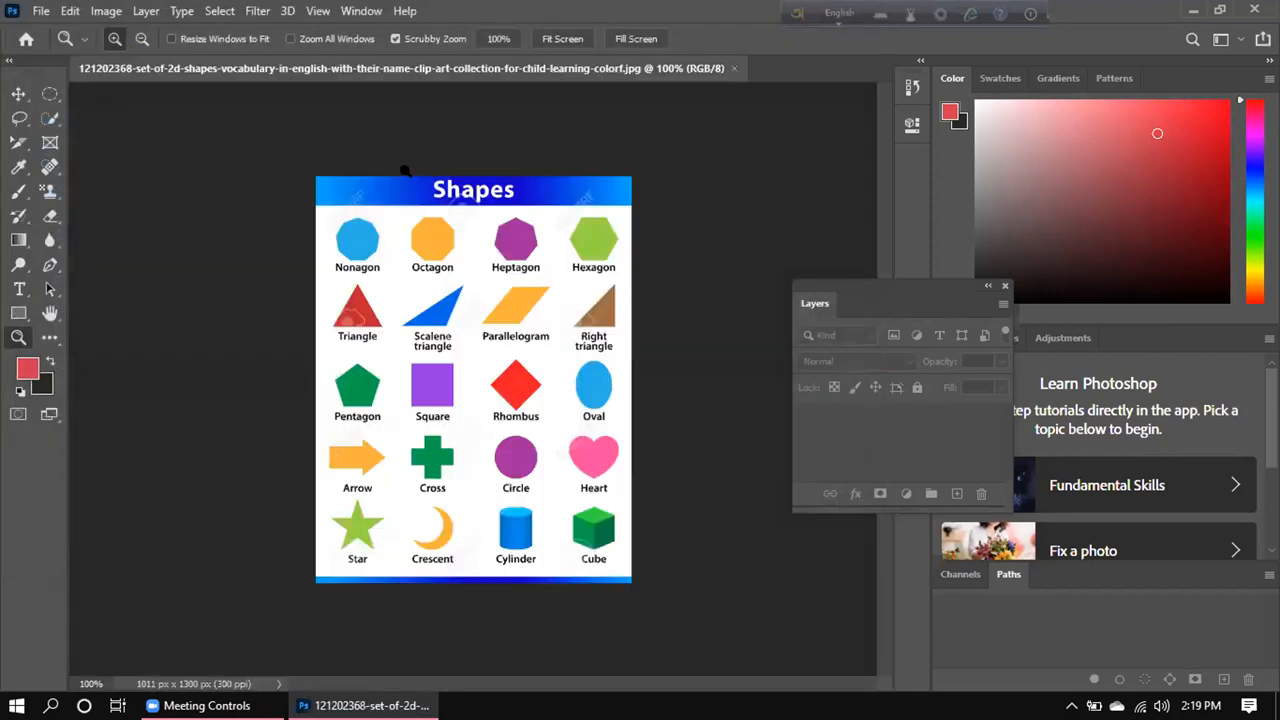
left_click(735, 69)
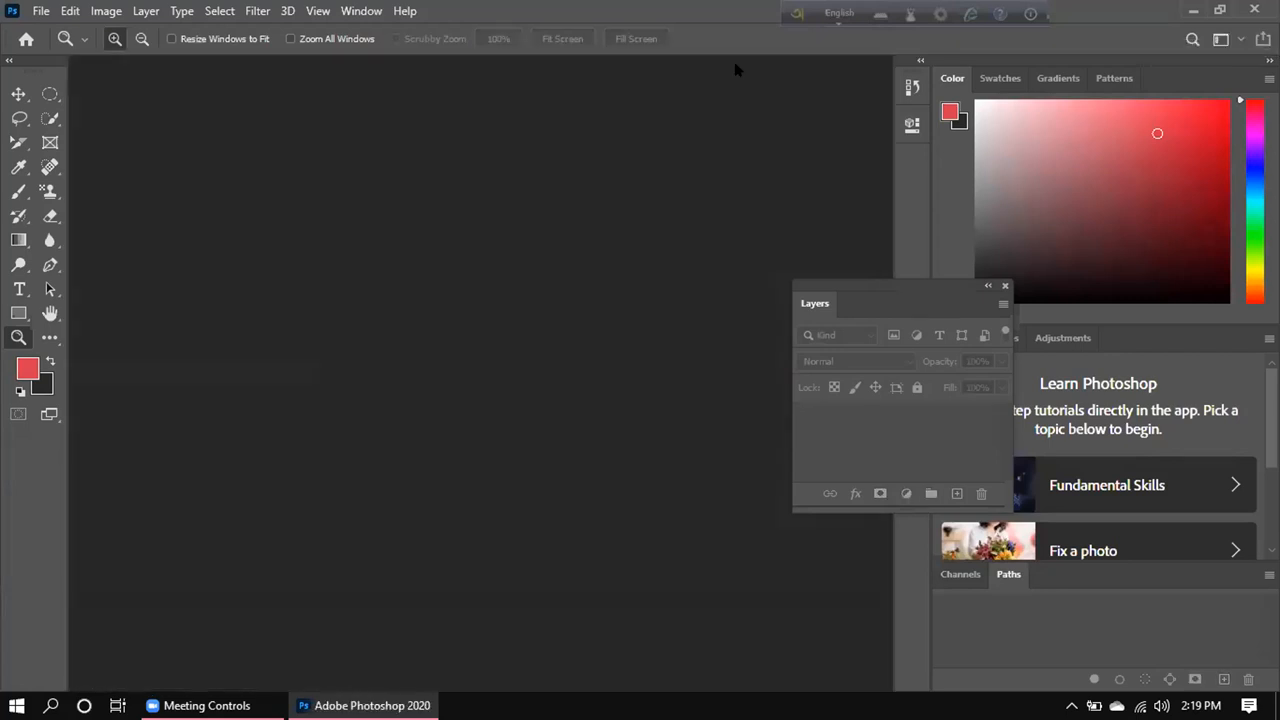
Open the unsplash JPG photo of the olive sneaker from the Downloads folder.
left_click(40, 12)
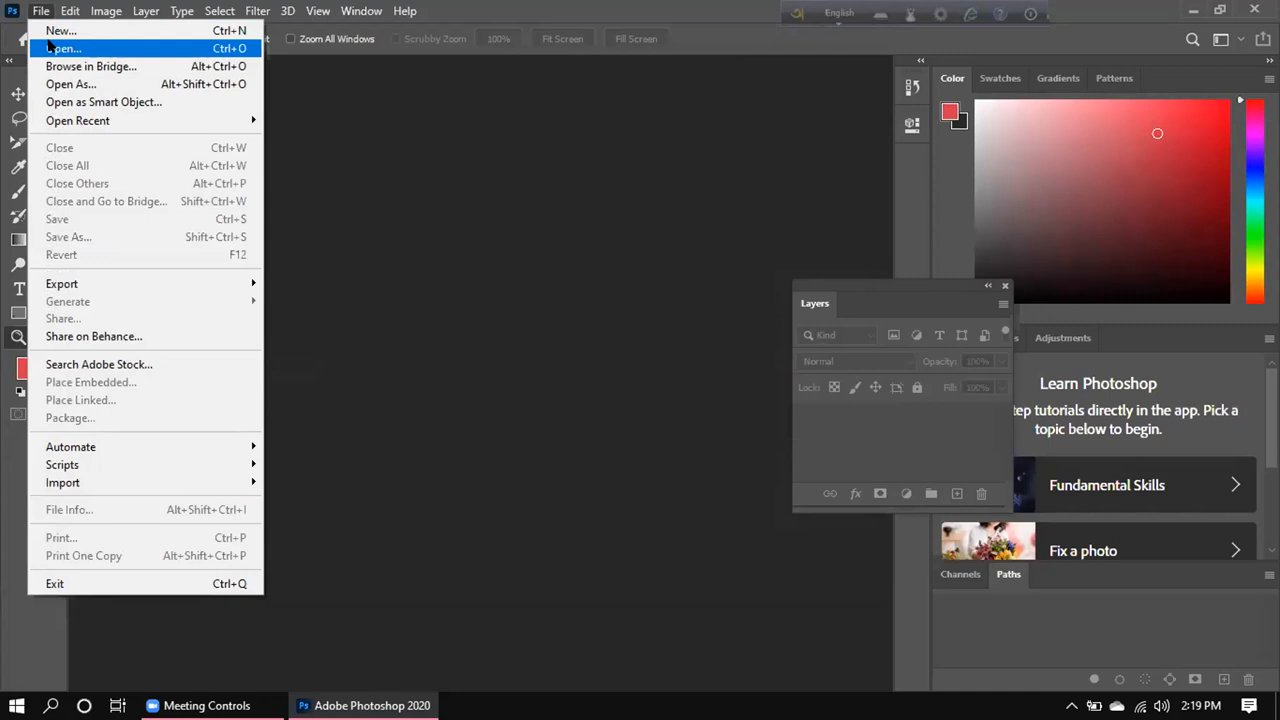
left_click(60, 48)
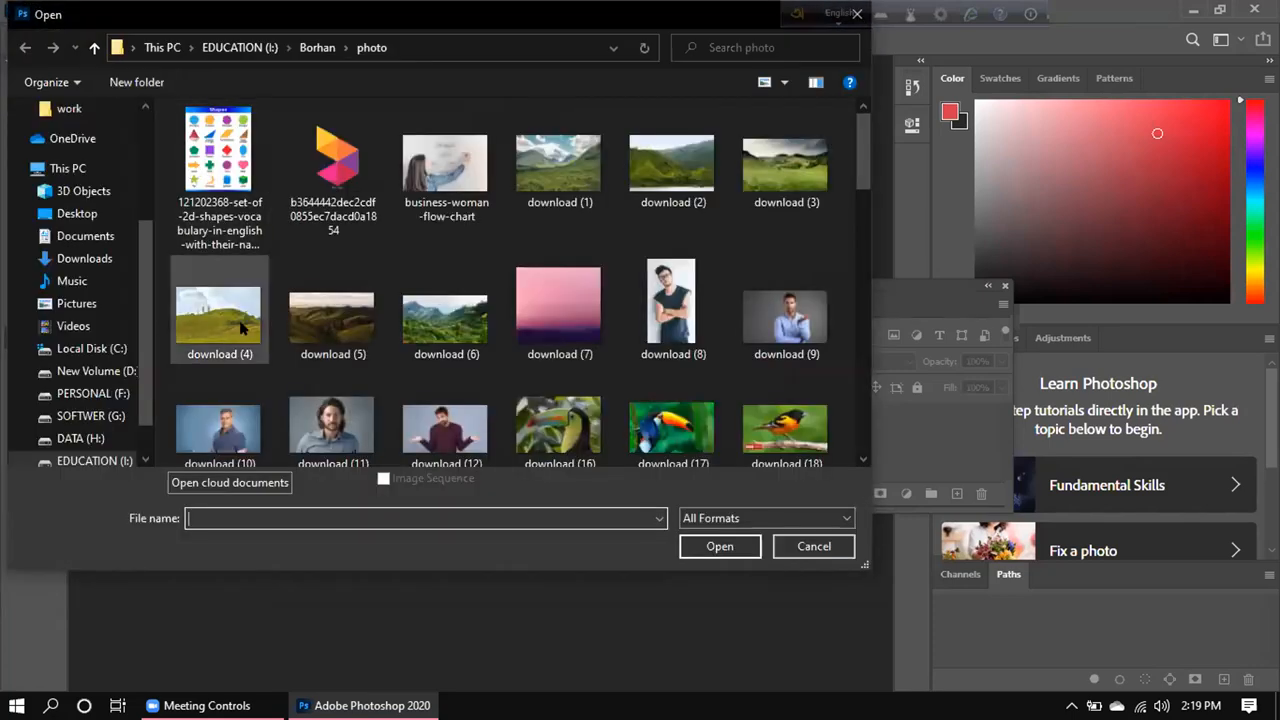
left_click(85, 258)
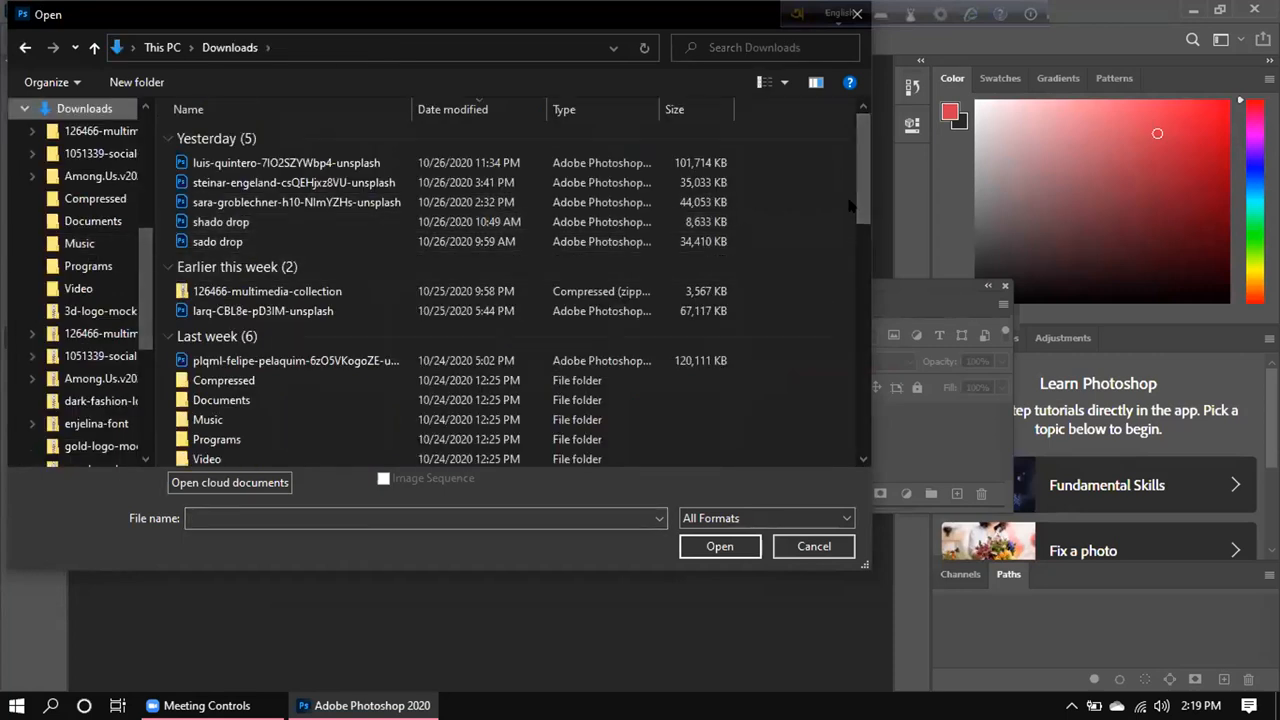
left_click_drag(868, 224, 870, 432)
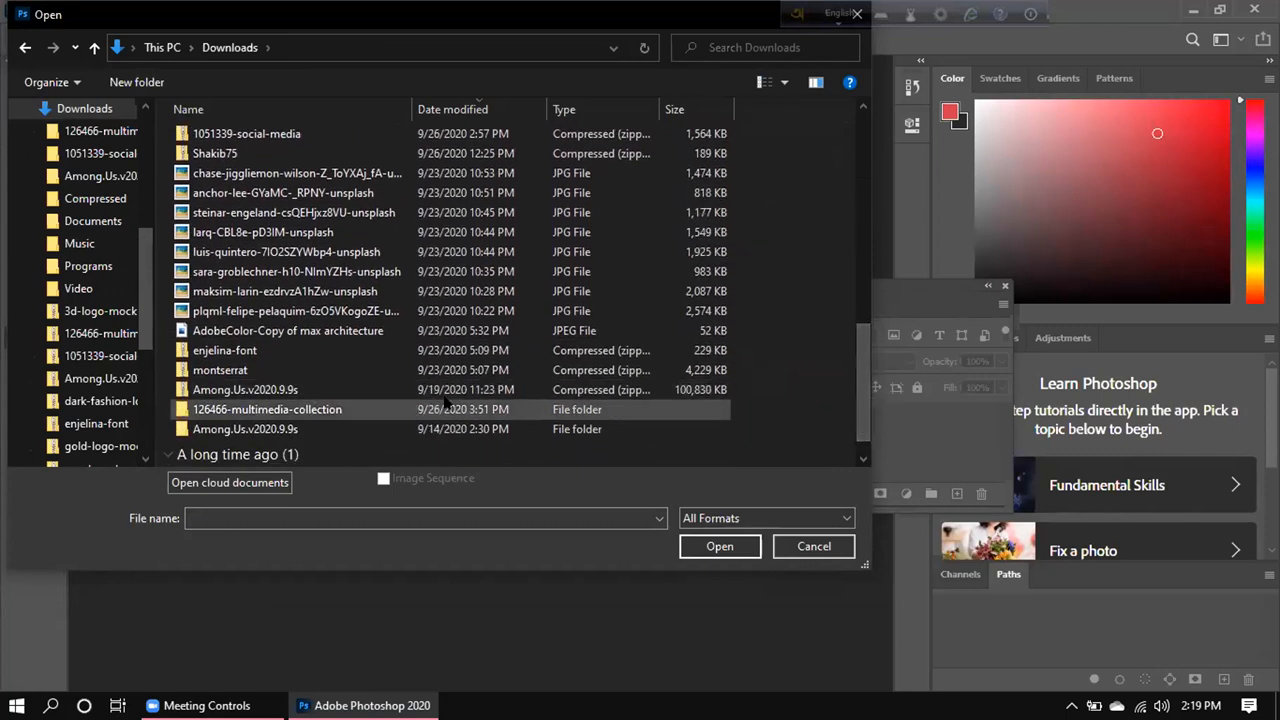
double_click(405, 311)
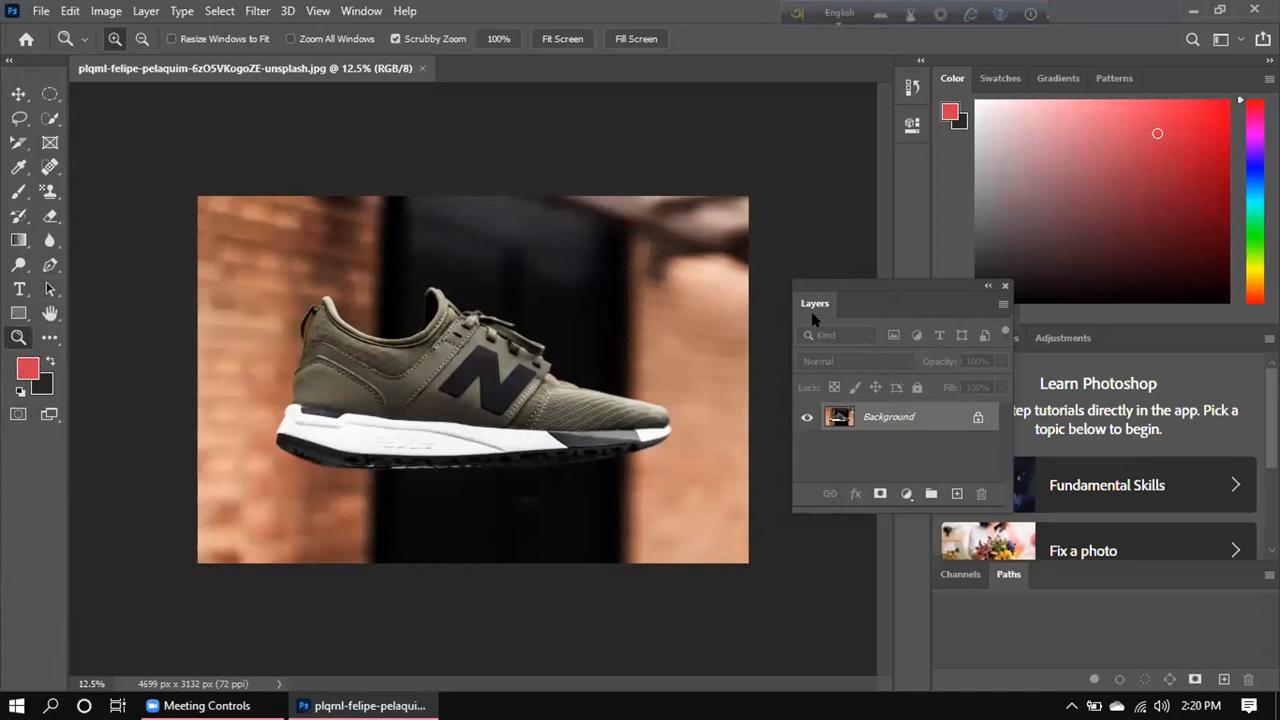
Unlock the sneaker photo's Background layer and duplicate it.
left_click(976, 417)
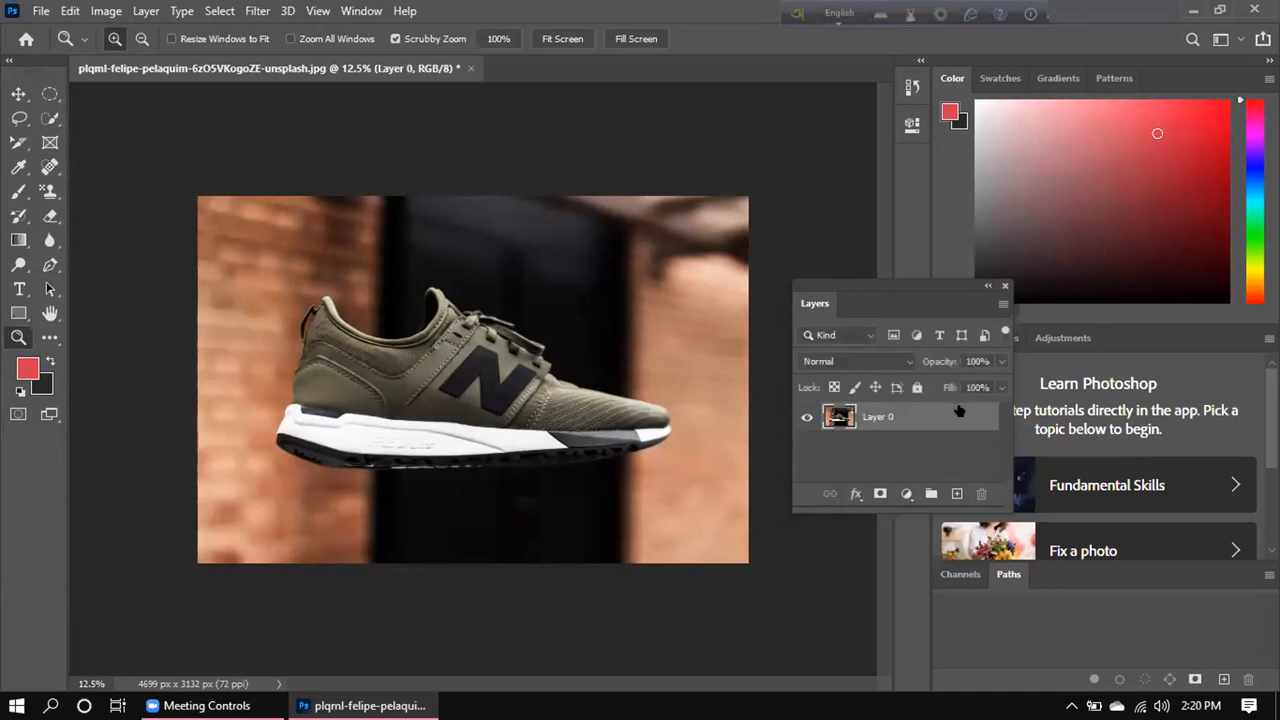
left_click_drag(958, 412, 955, 493)
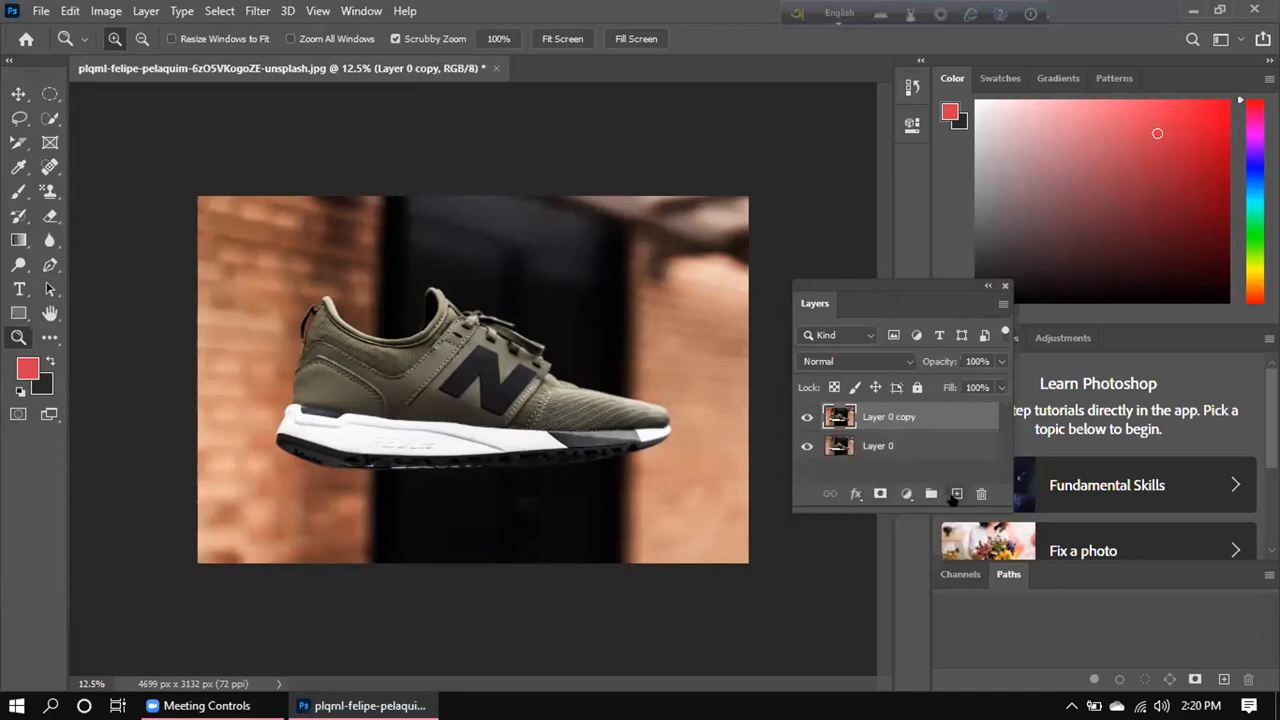
Hide Layer 0 beneath the sneaker copy and activate the Pen tool.
left_click(806, 446)
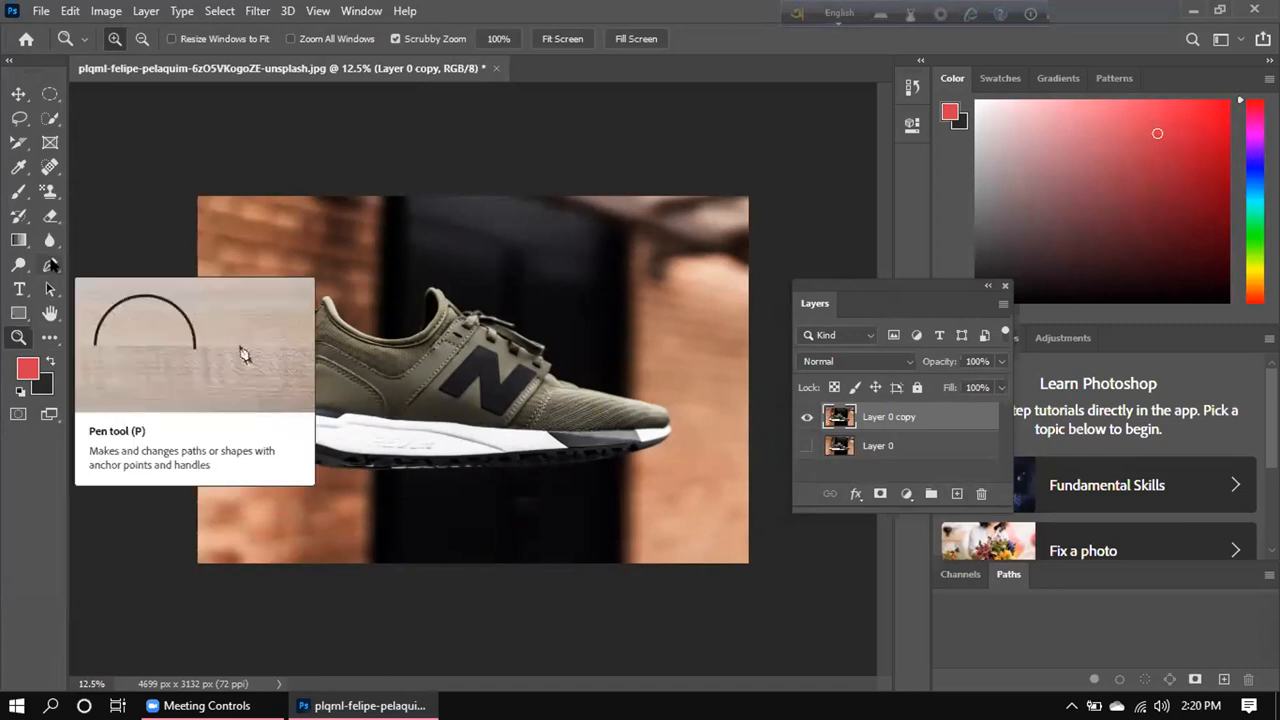
left_click(50, 265)
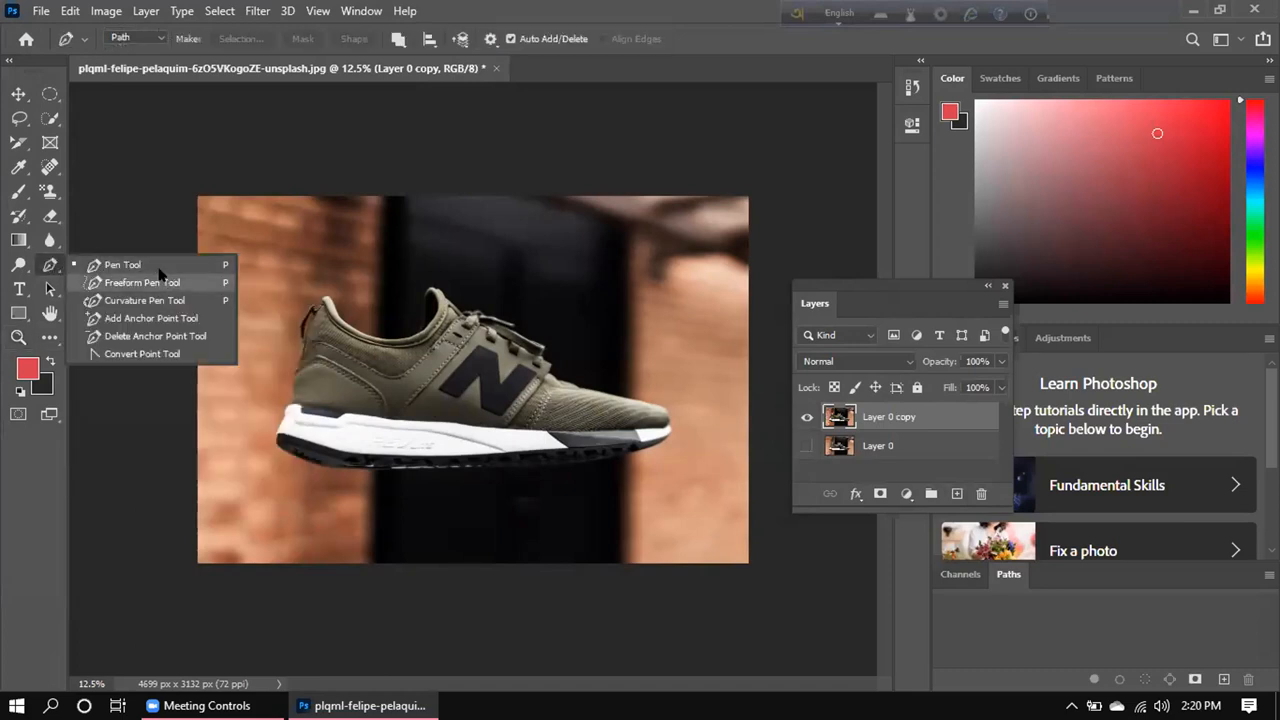
Start a Pen tool path under the sneaker's rear sole and curve it up around the black outsole's back corner.
left_click(160, 265)
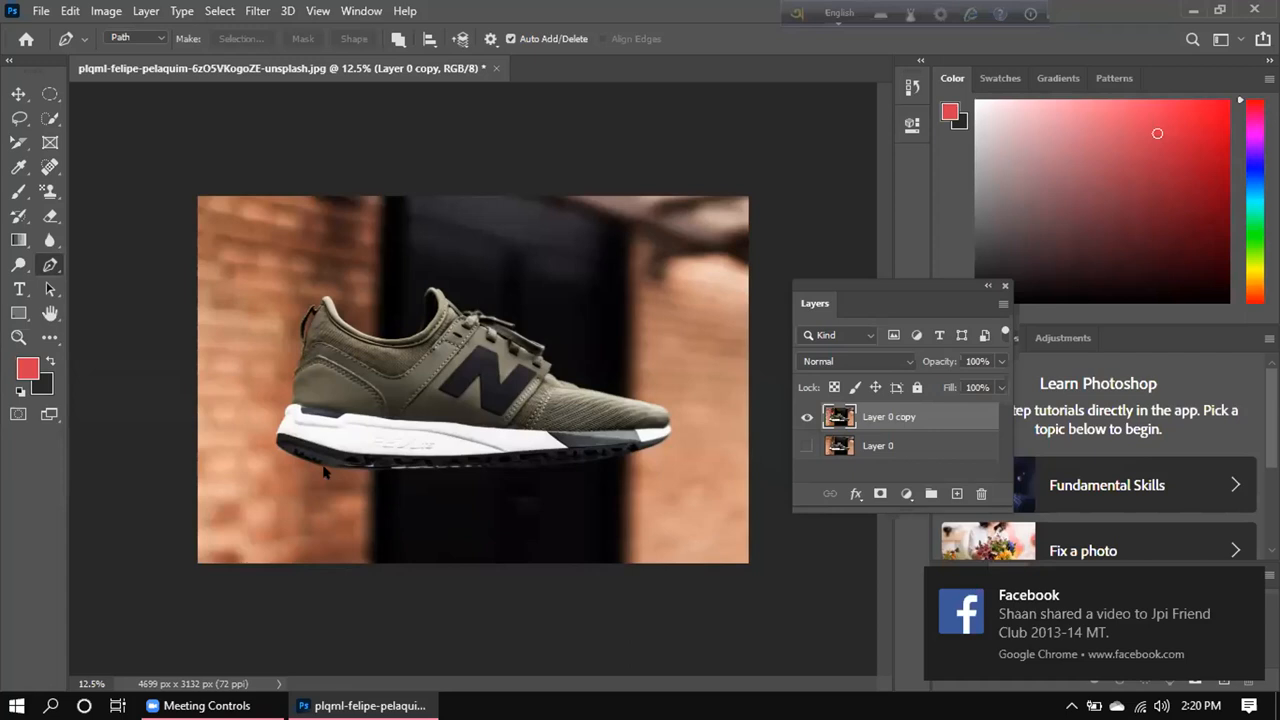
key("ctrl+plus")
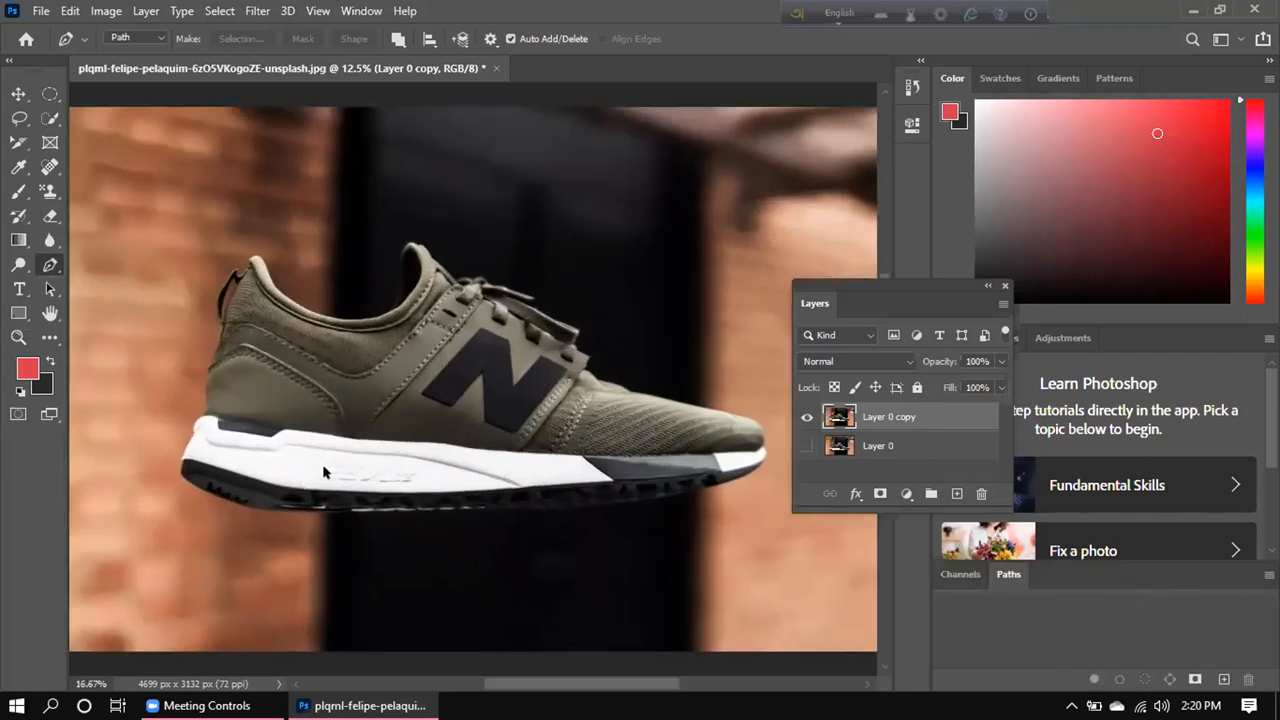
key("ctrl+plus")
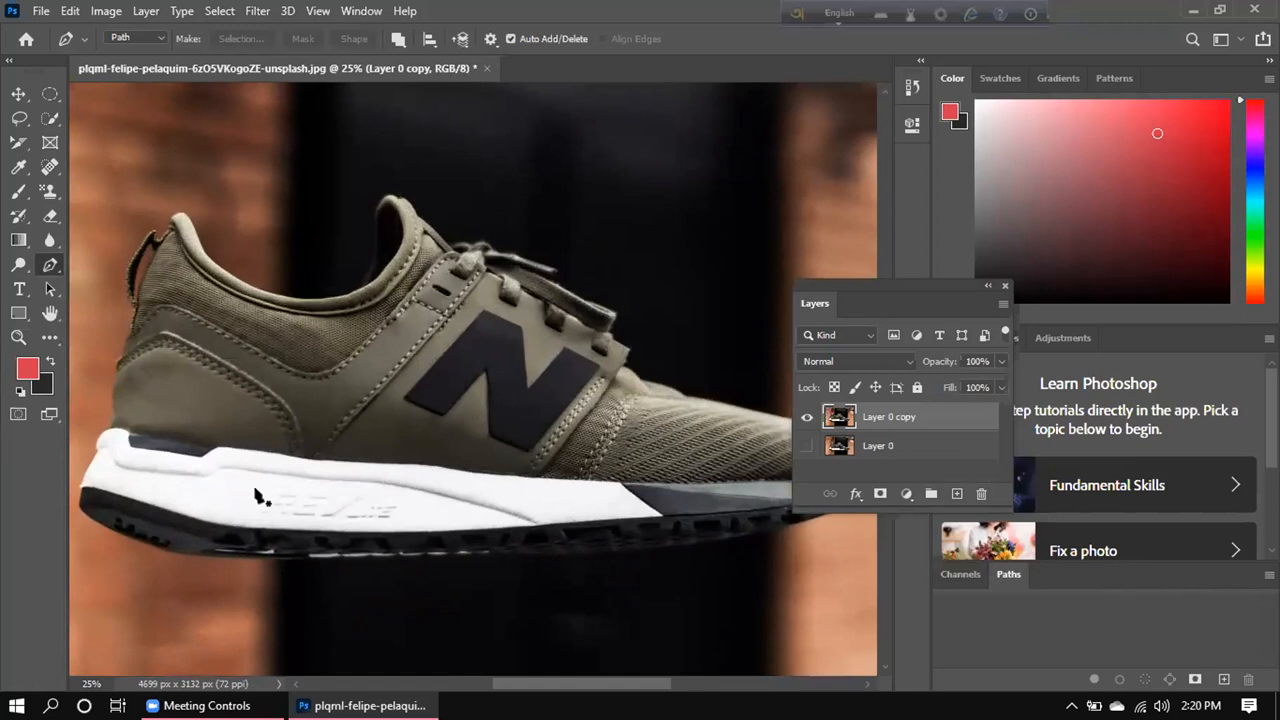
scroll(255, 495, "left", 5)
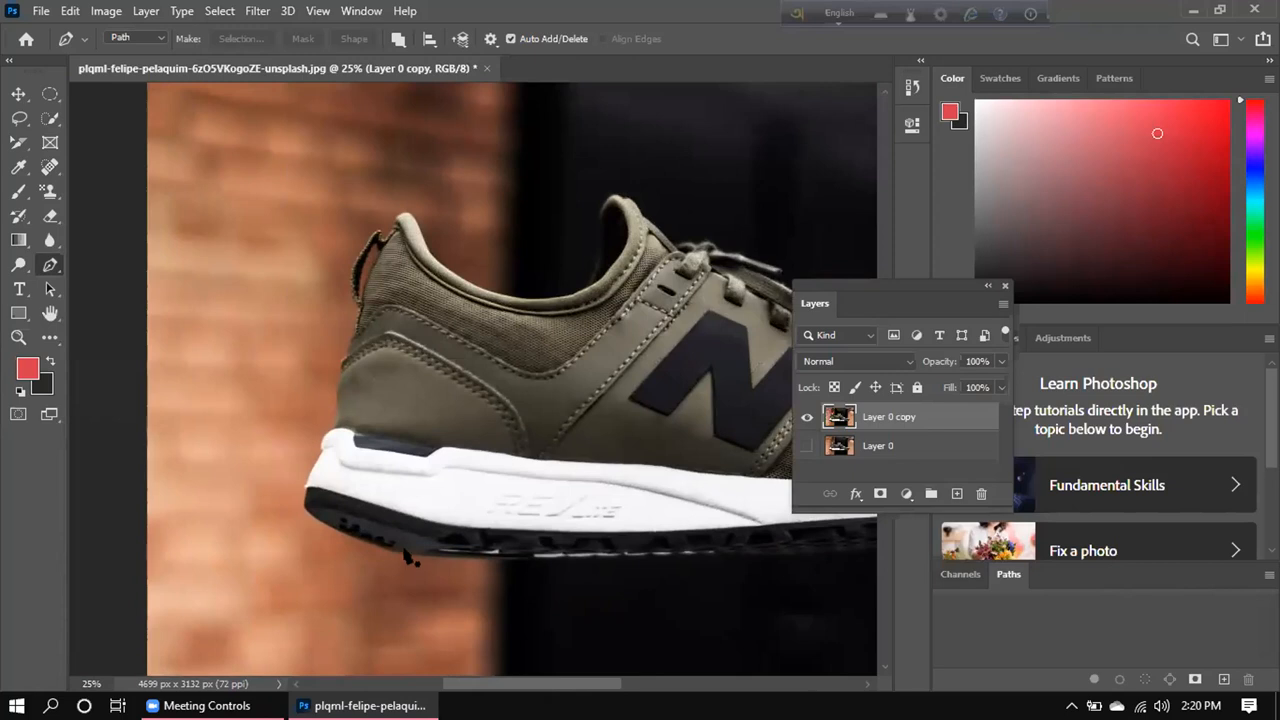
left_click(407, 556)
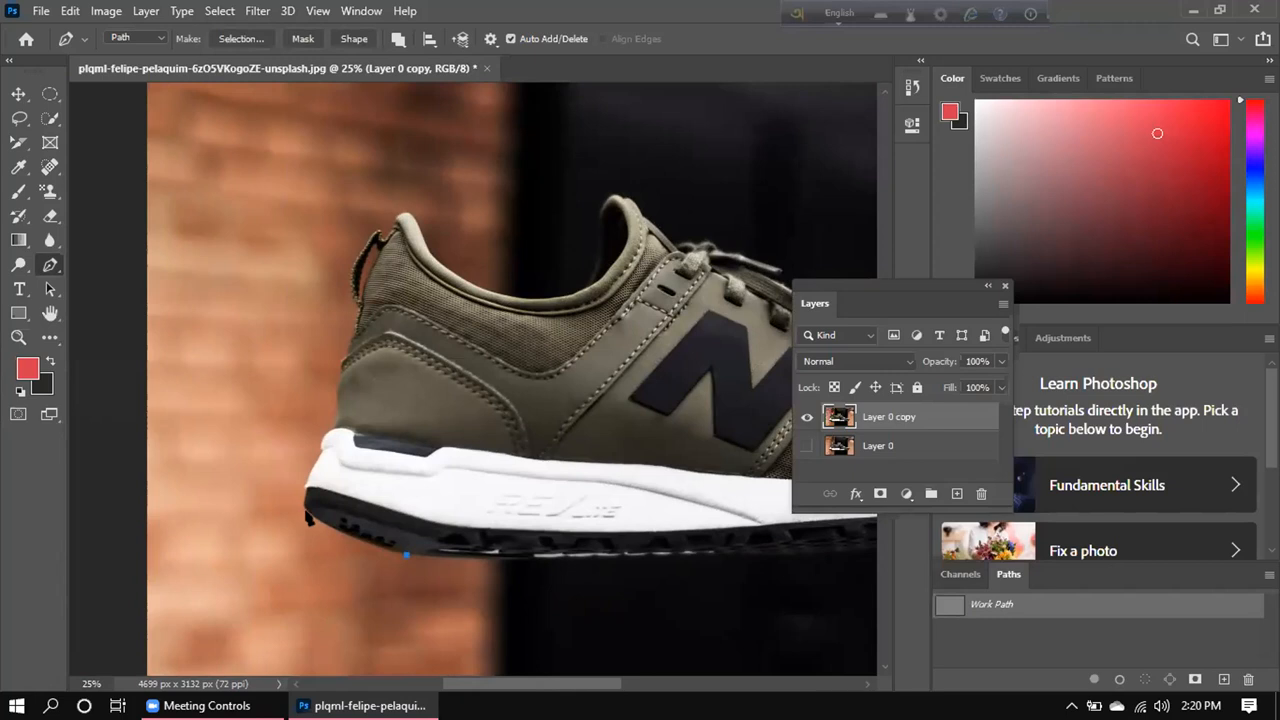
left_click(310, 514)
left_click_drag(310, 514, 295, 492)
left_click_drag(293, 497, 291, 499)
left_click_drag(291, 497, 292, 497)
left_click(306, 517, "alt")
left_click_drag(309, 512, 314, 442)
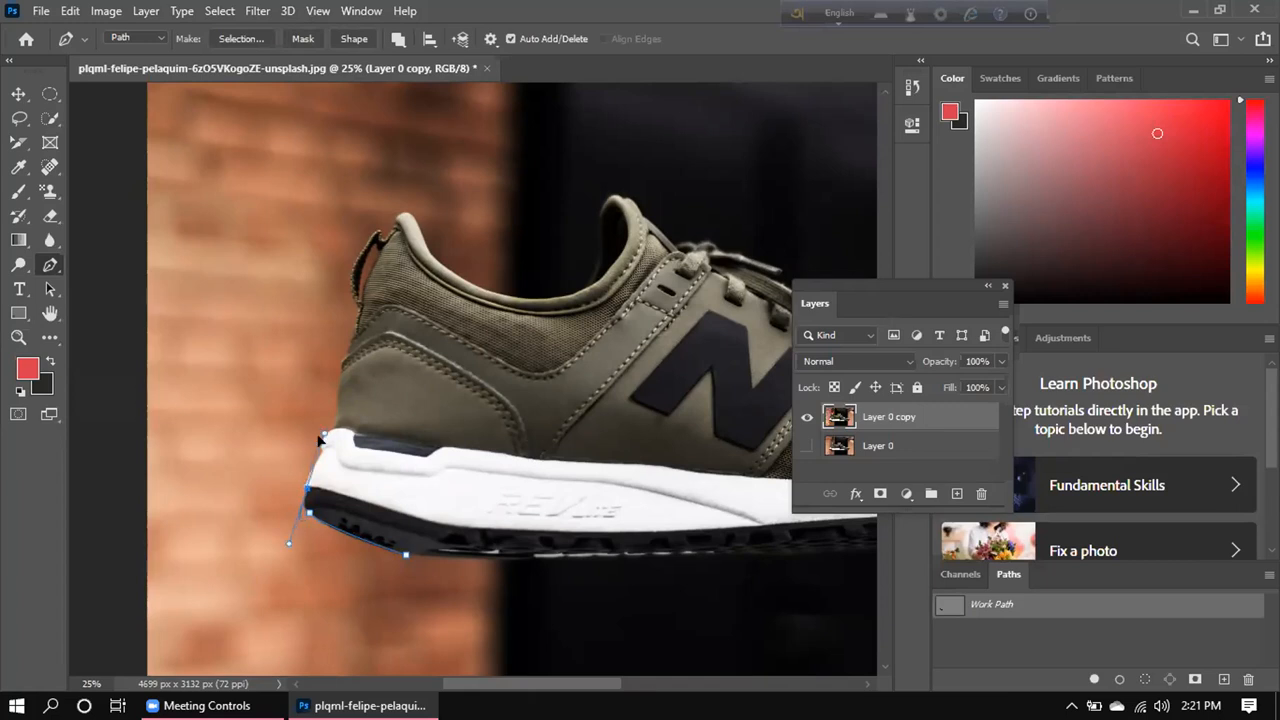
Continue the path up the back edge of the sneaker's white midsole, redoing the last anchors near its upper corner.
left_click(303, 489)
left_click_drag(307, 489, 315, 462)
left_click(306, 489, "alt")
mouse_move(322, 448)
left_mouse_down()
mouse_move(339, 424)
mouse_move(325, 440)
left_mouse_up()
left_click(320, 450, "alt")
key("ctrl+z")
key("ctrl+z")
left_click(320, 455)
mouse_move(320, 455)
left_mouse_down()
mouse_move(346, 416)
mouse_move(323, 445)
left_mouse_up()
left_click(321, 455)
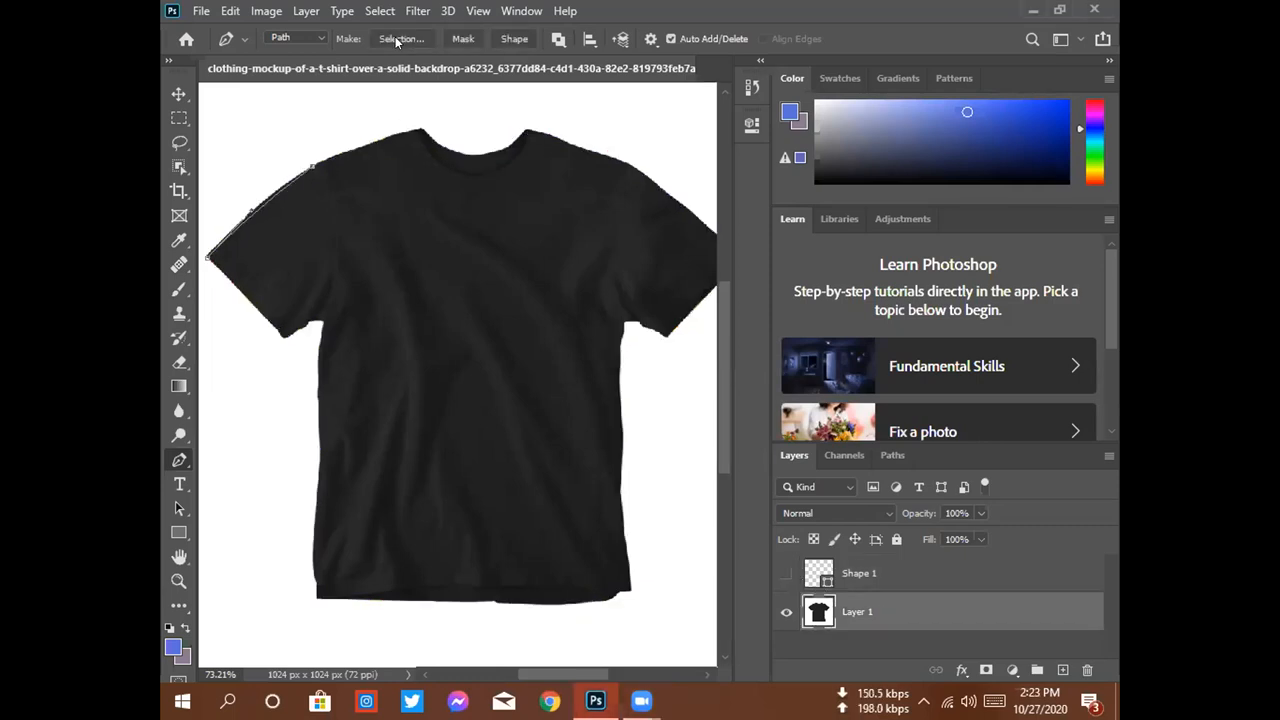
In the black T-shirt mockup, extend the pen path along the left shoulder to the collar's tip.
left_click(397, 40)
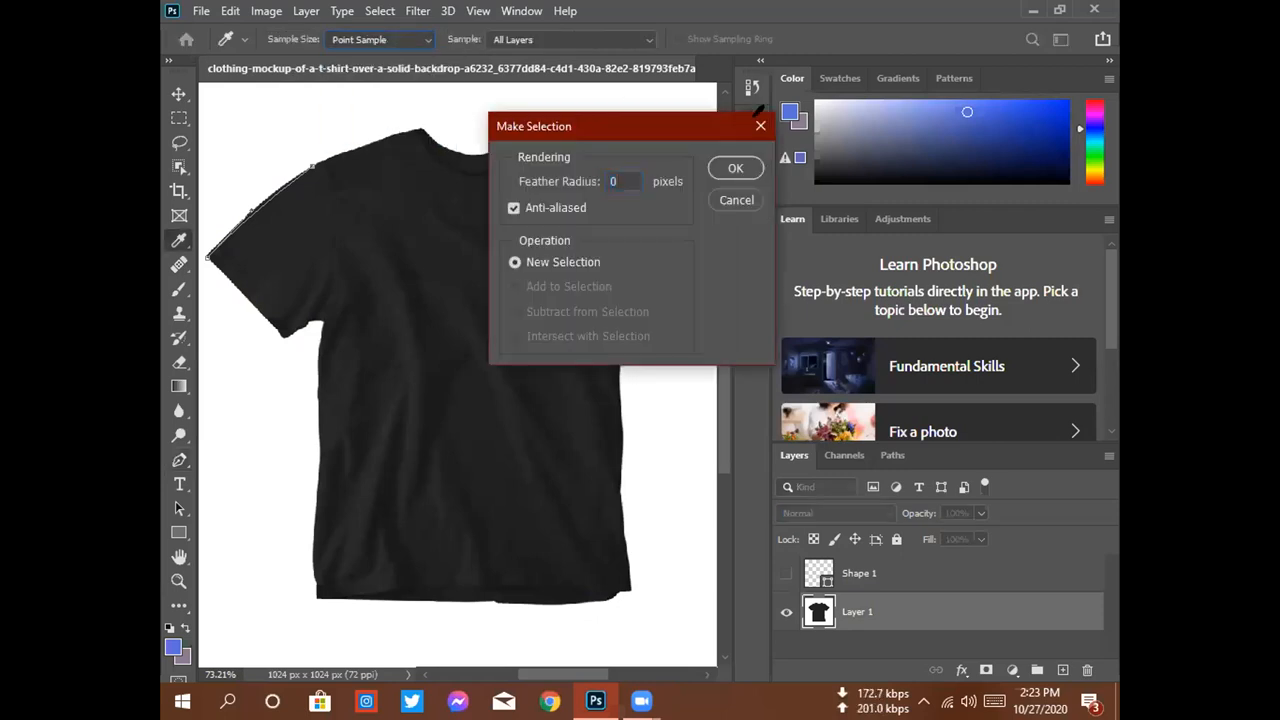
left_click(760, 125)
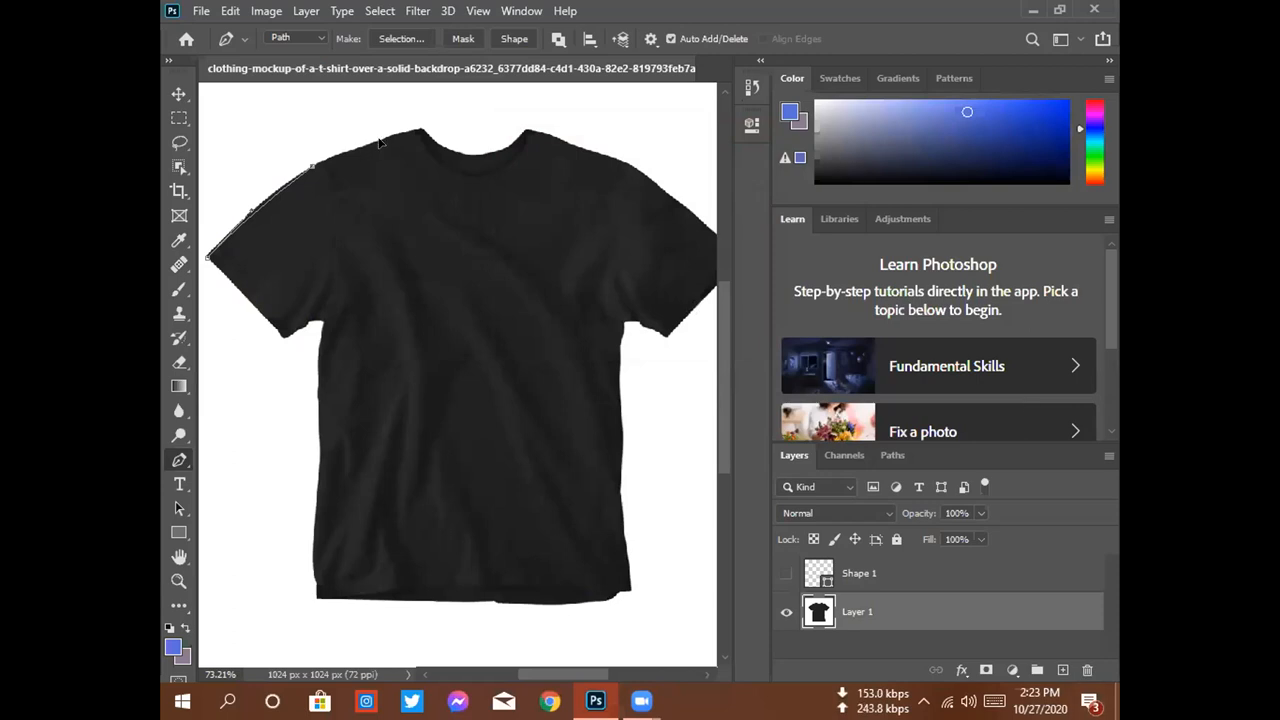
left_click_drag(364, 146, 313, 163)
mouse_move(417, 129)
left_mouse_down()
mouse_move(466, 113)
mouse_move(417, 125)
left_mouse_up()
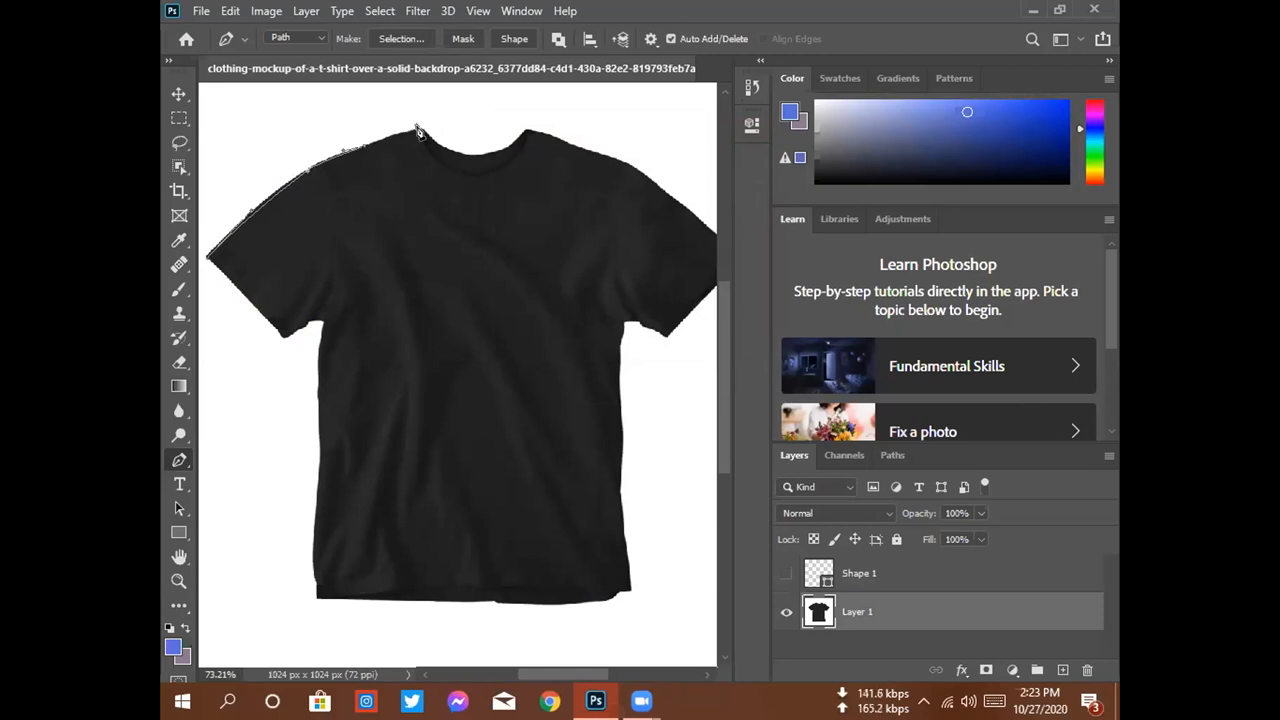
left_click(363, 146)
left_click(411, 132)
key("z")
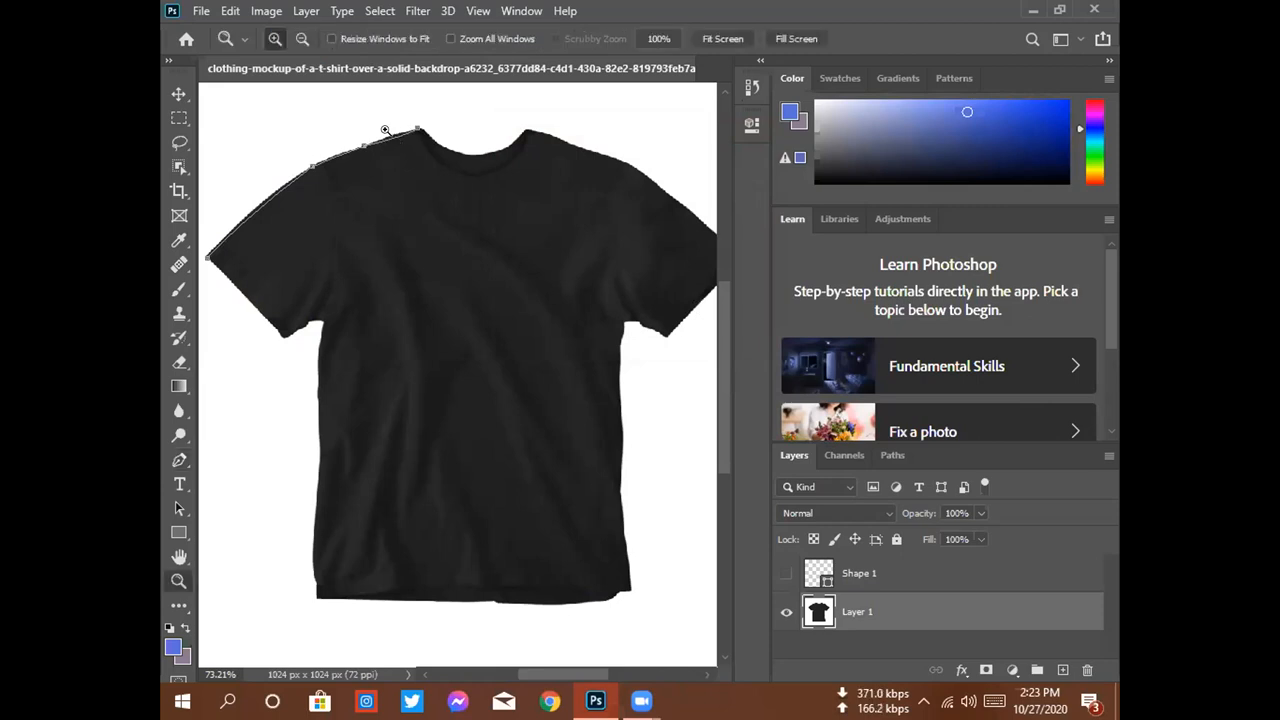
left_click(400, 136)
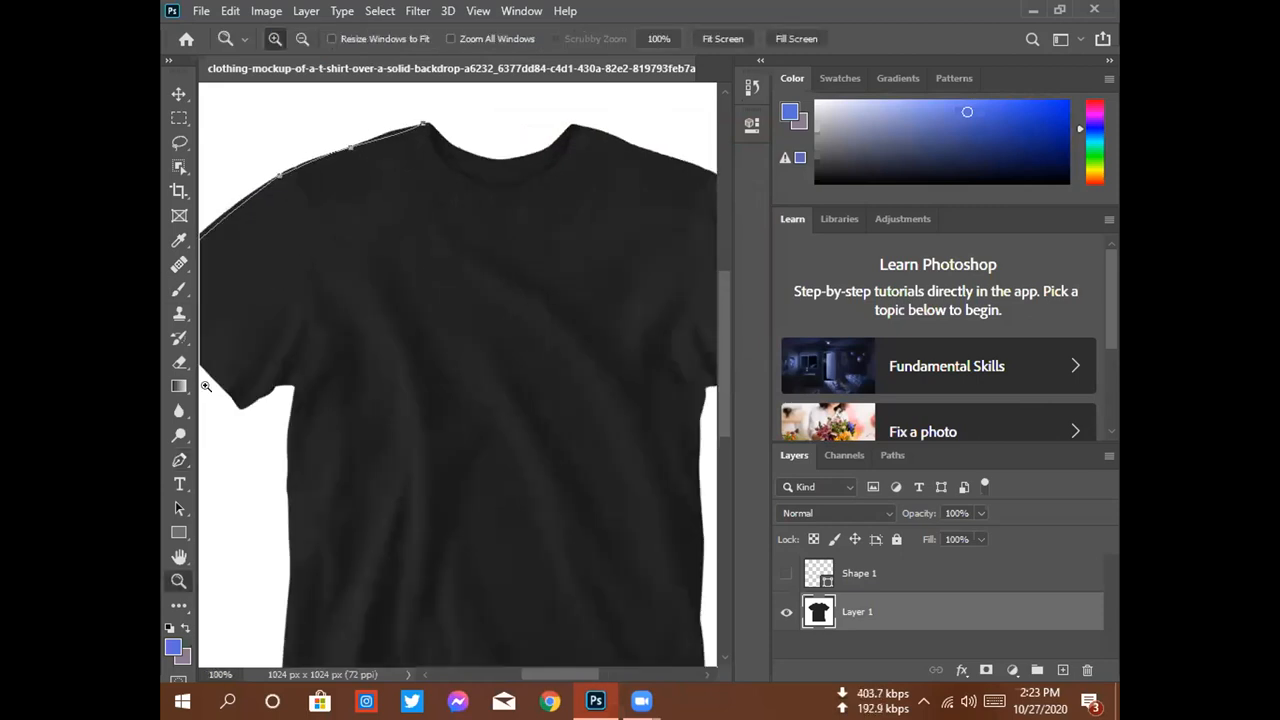
left_click(180, 460)
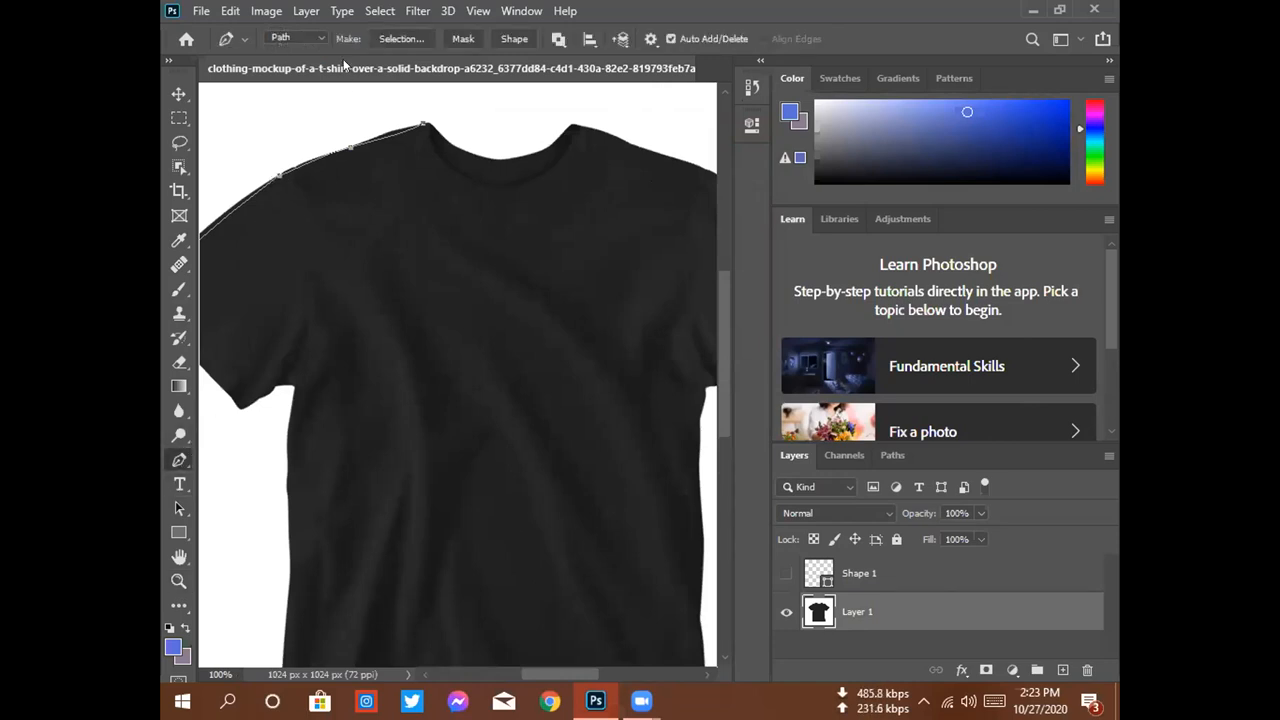
Rework the last anchors on the T-shirt's left shoulder and end the path at the collar's tip.
left_click(320, 39)
left_click(366, 147)
left_click(360, 143)
mouse_move(351, 148)
left_mouse_down()
mouse_move(385, 136)
mouse_move(342, 152)
mouse_move(328, 138)
mouse_move(331, 148)
left_mouse_up()
key("ctrl+z")
key("ctrl+z")
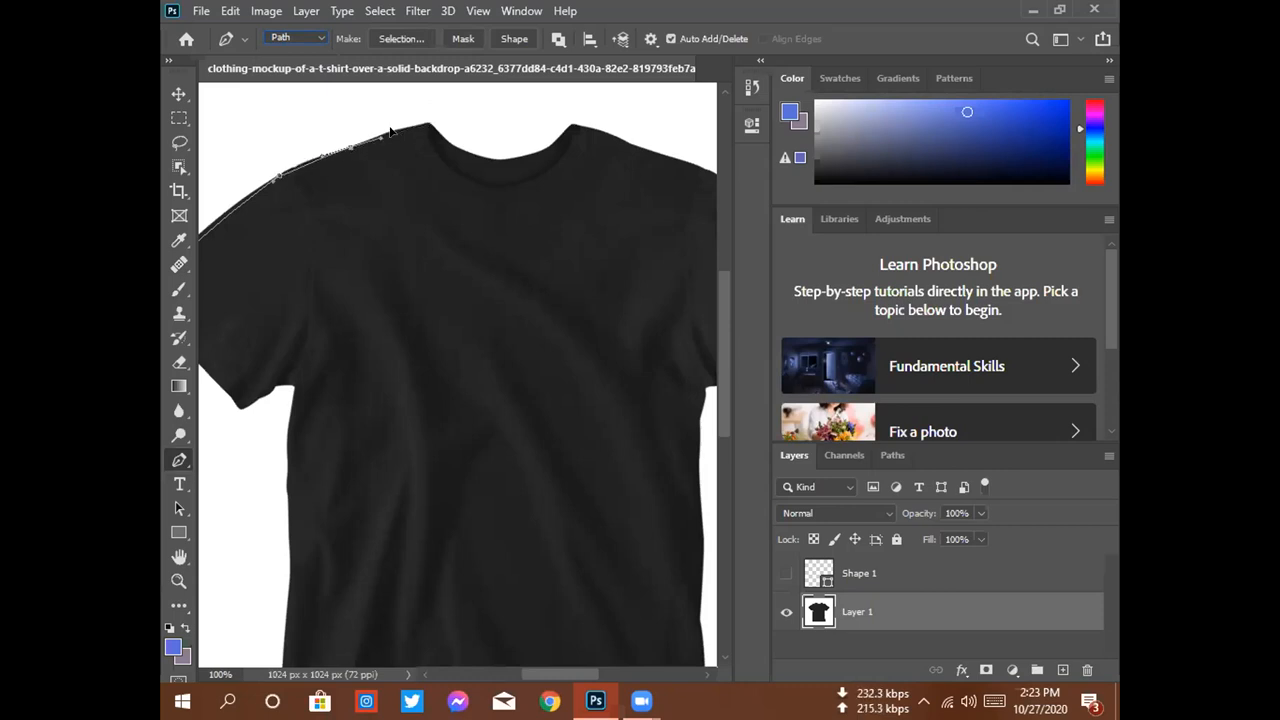
mouse_move(423, 125)
left_mouse_down()
mouse_move(393, 130)
mouse_move(433, 124)
left_mouse_up()
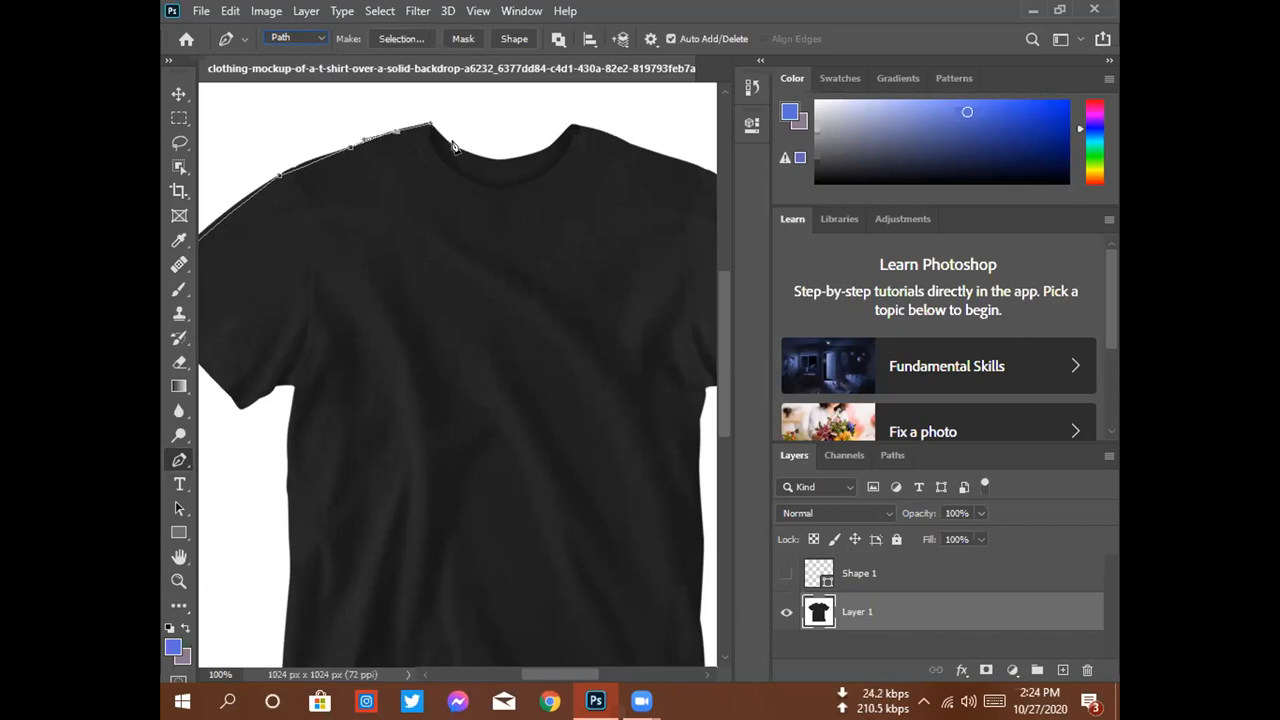
Try to continue the path from the left collar tip down into the T-shirt's neckline.
left_click(470, 156)
key("ctrl+z")
right_click(434, 126)
left_click(427, 131)
left_click_drag(427, 131, 386, 110)
key("ctrl+z")
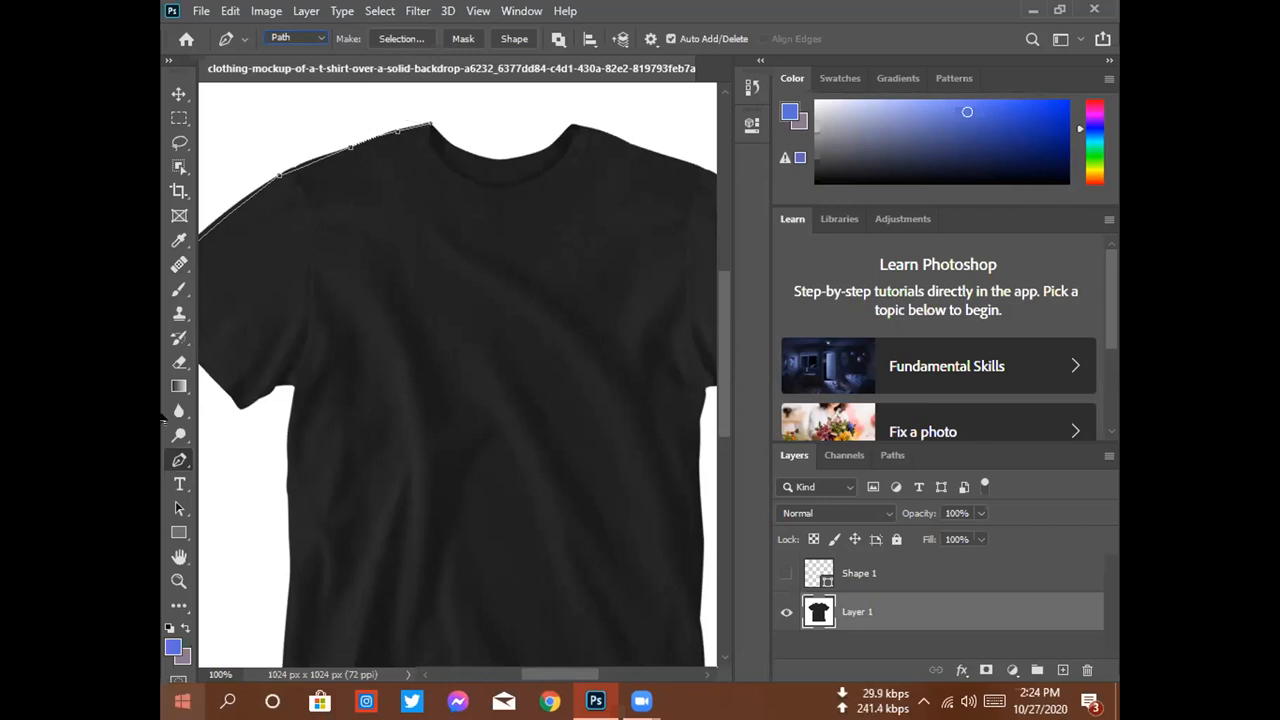
Try to span the T-shirt's neckline with a curved segment ending at the opposite collar tip.
left_click(570, 126)
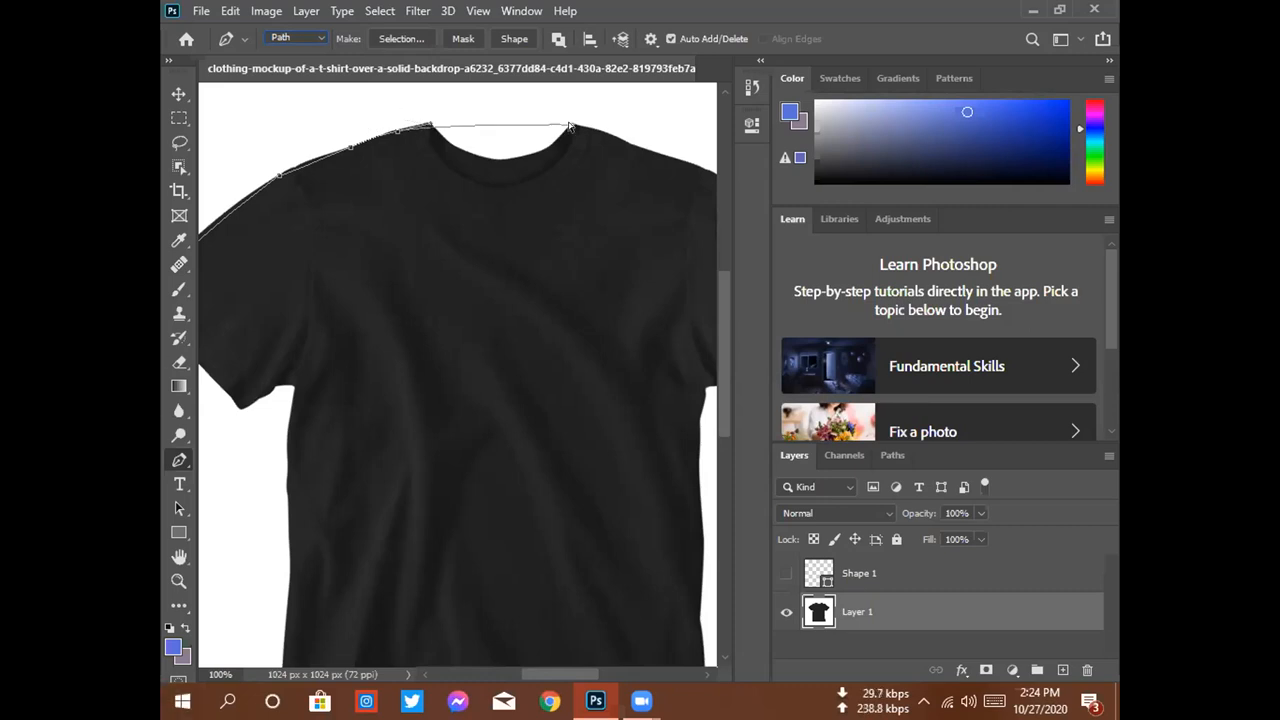
left_click_drag(559, 114, 558, 109)
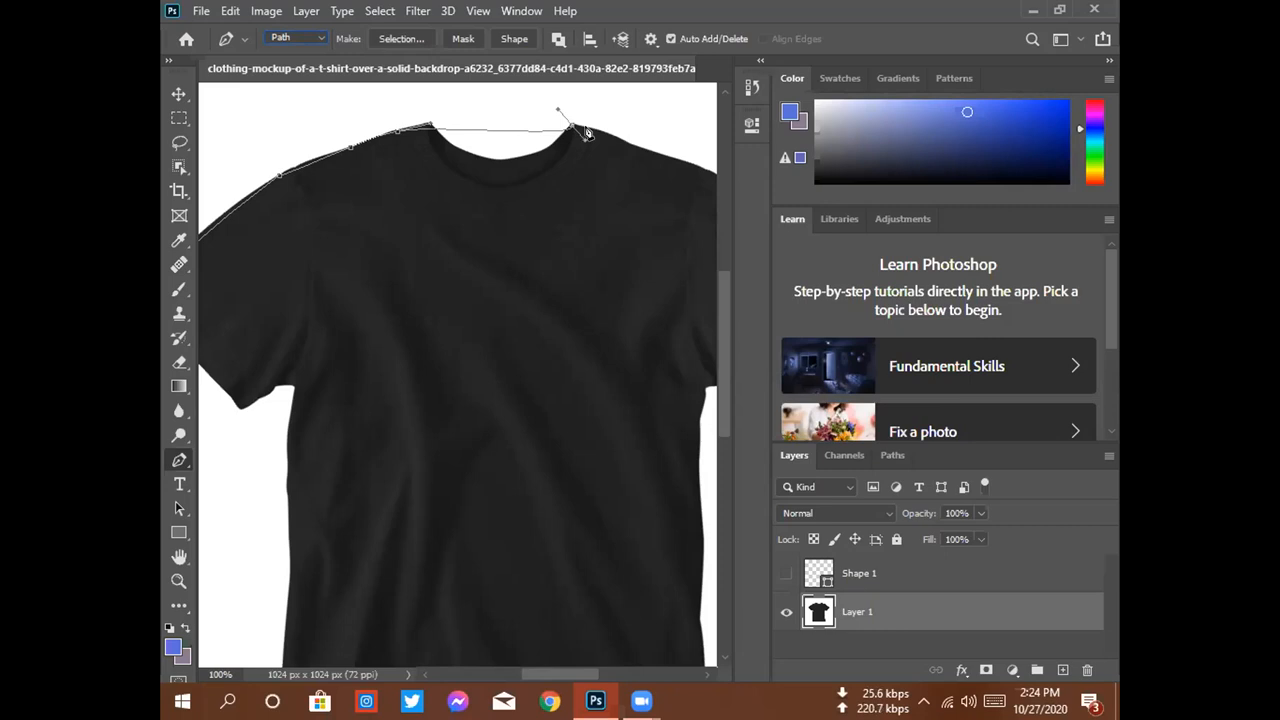
key("ctrl+z")
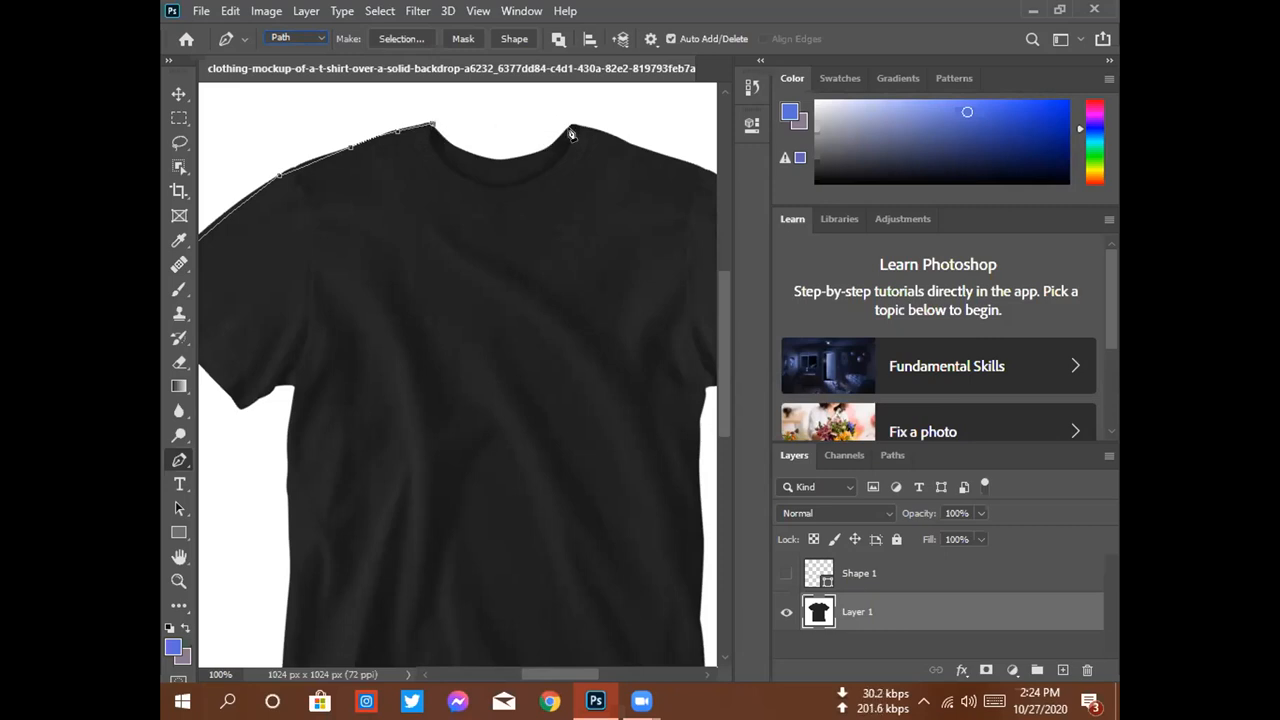
left_click_drag(570, 125, 521, 88)
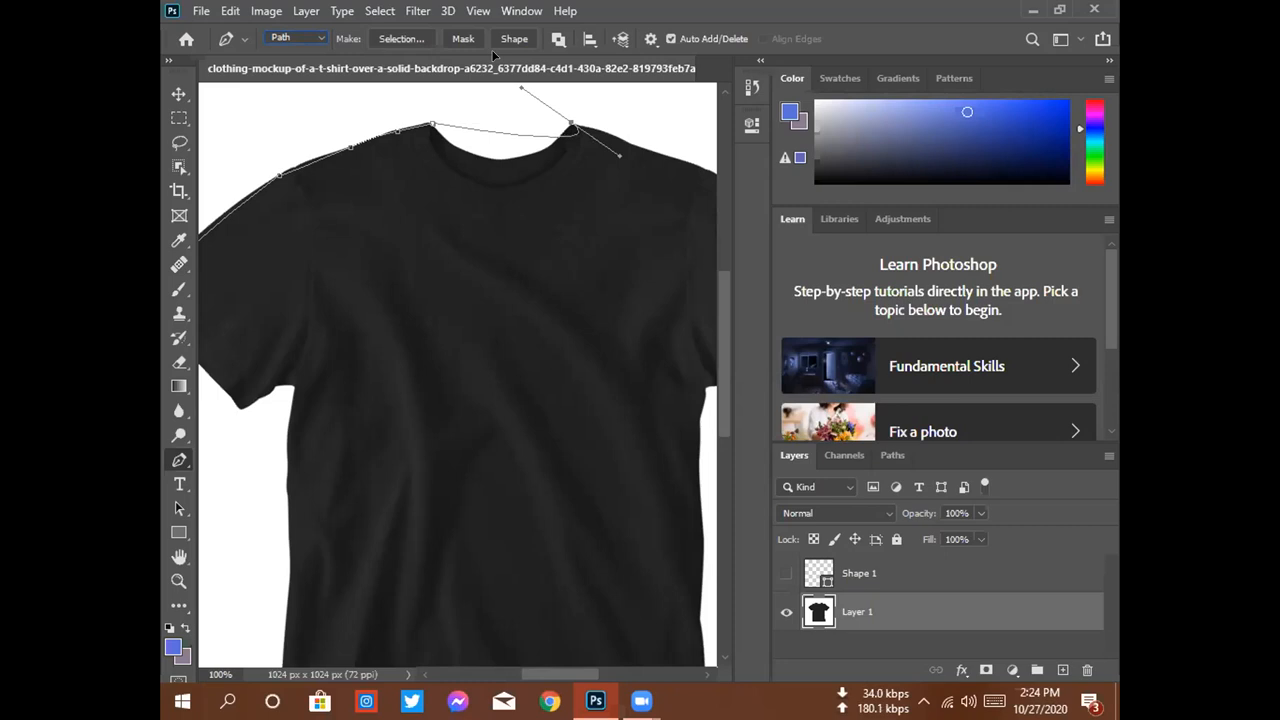
left_click_drag(493, 55, 489, 68)
left_click_drag(527, 204, 527, 205)
key("ctrl+z")
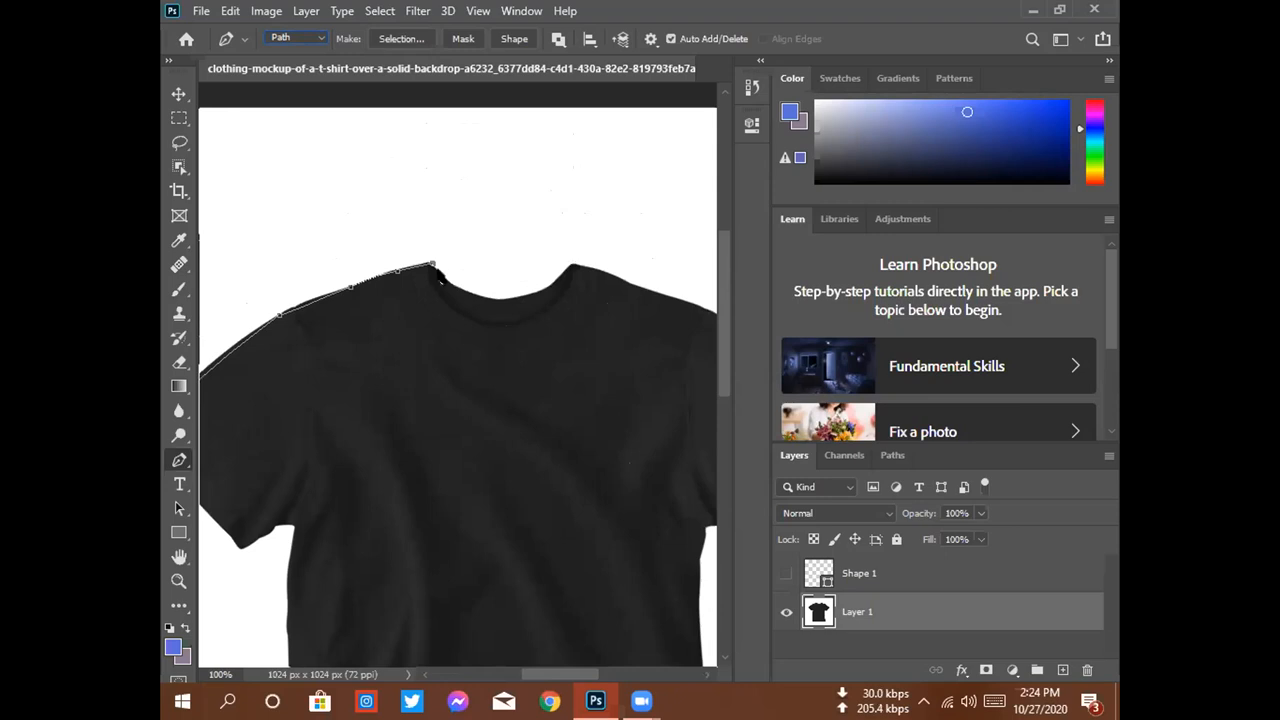
Try to place and shift a curved anchor midway across the T-shirt's neck opening.
right_click(455, 285)
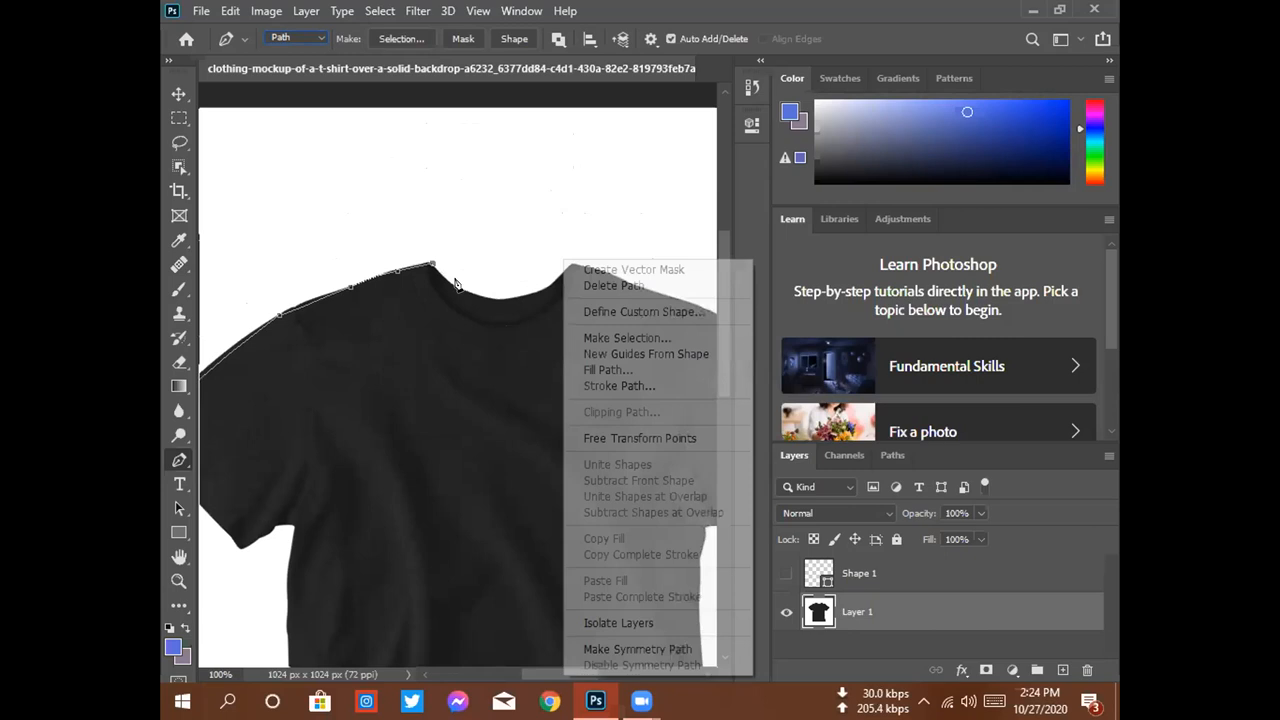
left_click(507, 266)
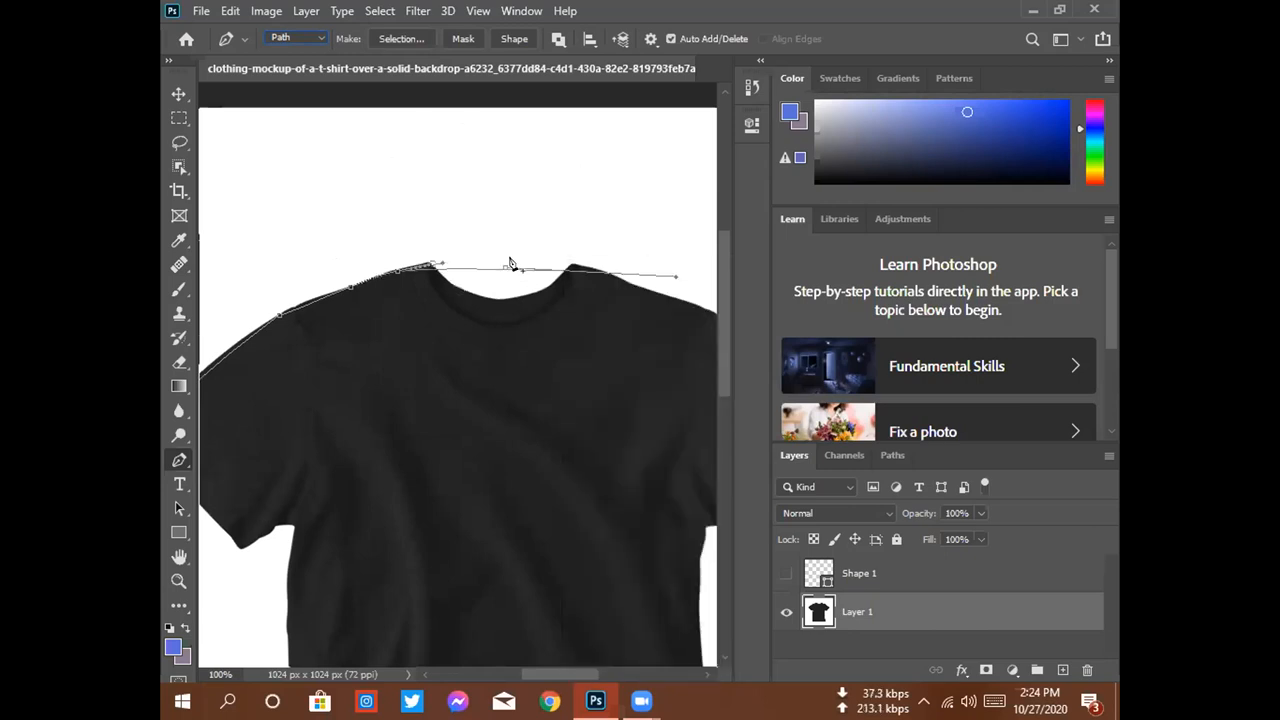
left_click_drag(511, 263, 499, 264)
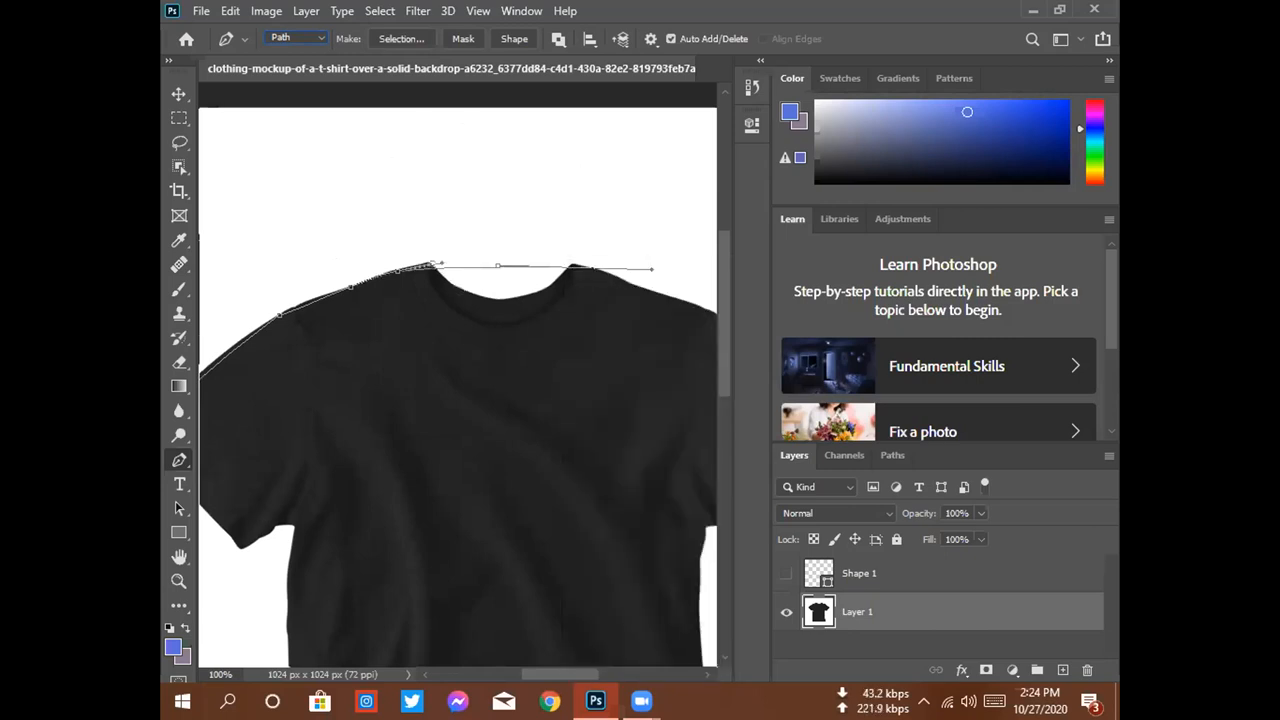
key("ctrl+z")
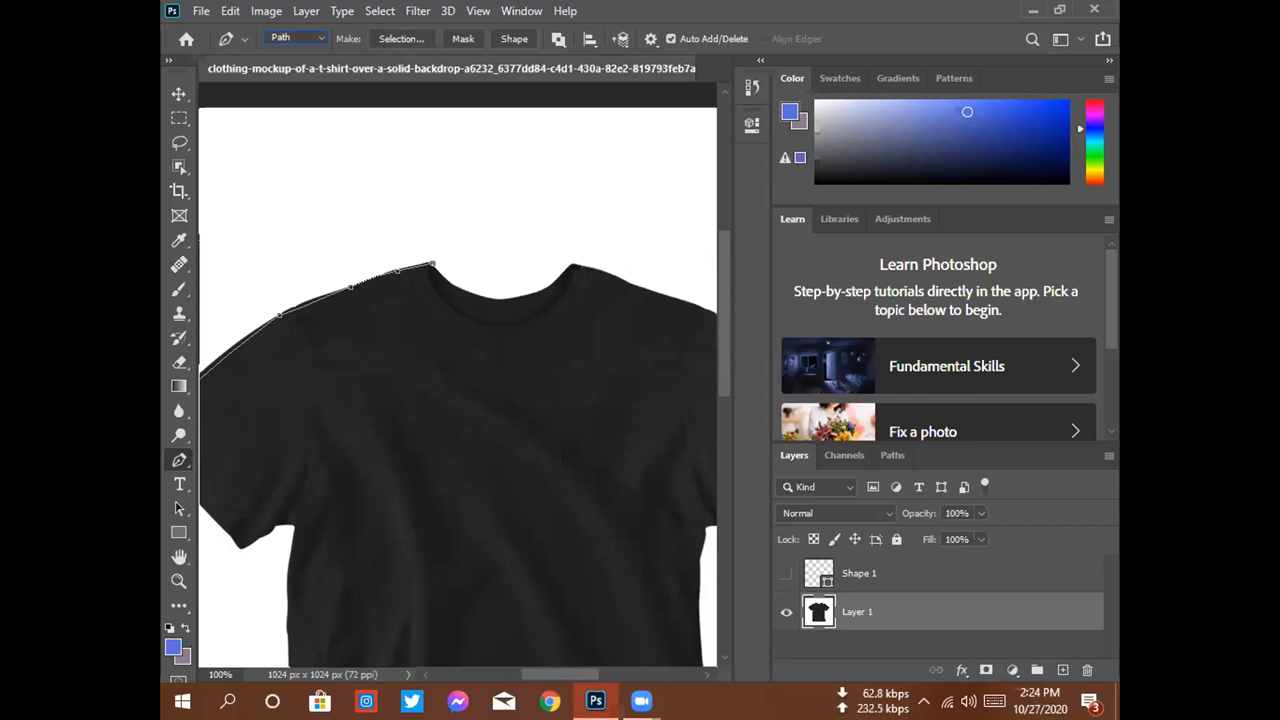
key("super+d")
right_click(652, 272)
left_click(699, 326)
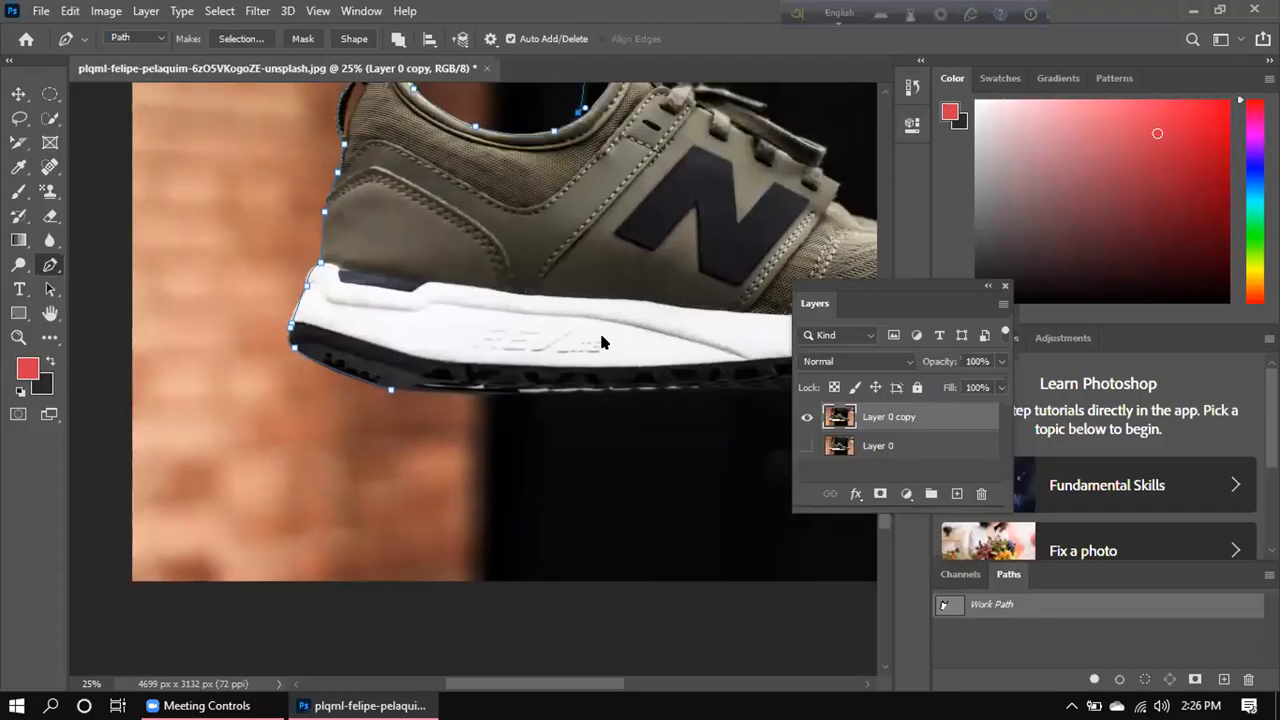
Undo the last anchors at the sneaker's collar and place a corner anchor at the top of the tongue.
key("ctrl+plus")
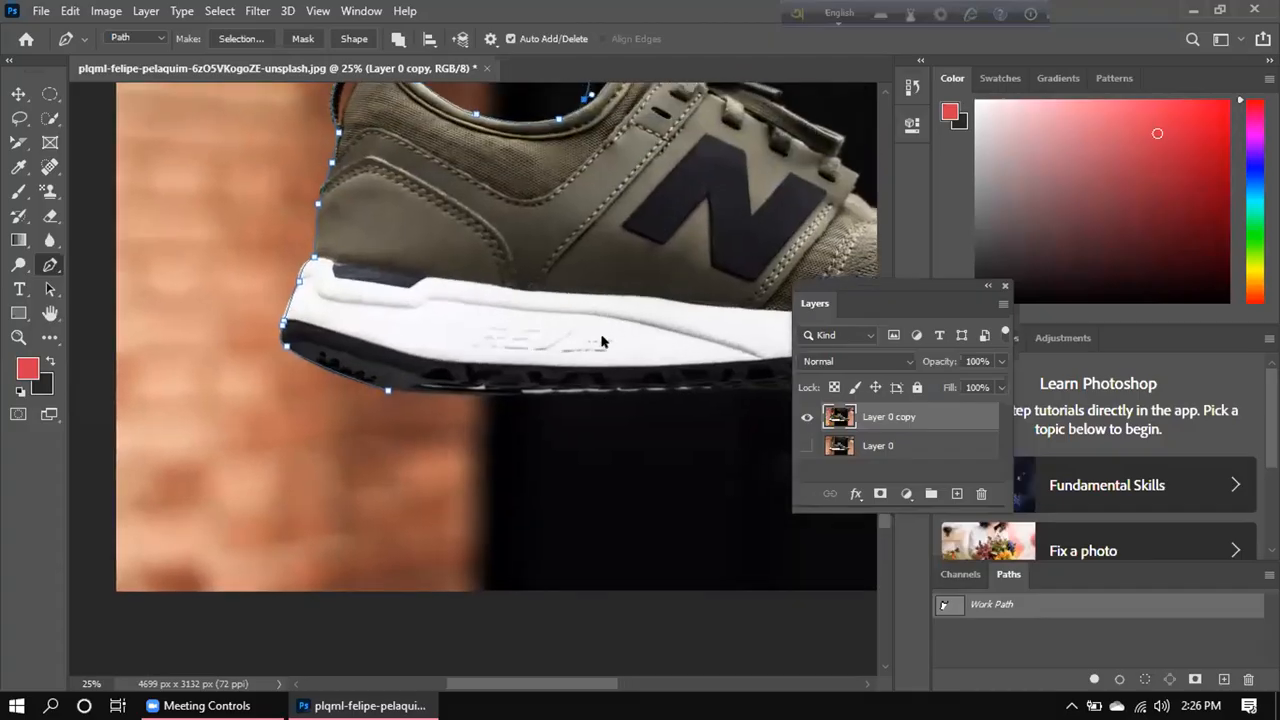
key("ctrl+minus")
key("ctrl+minus")
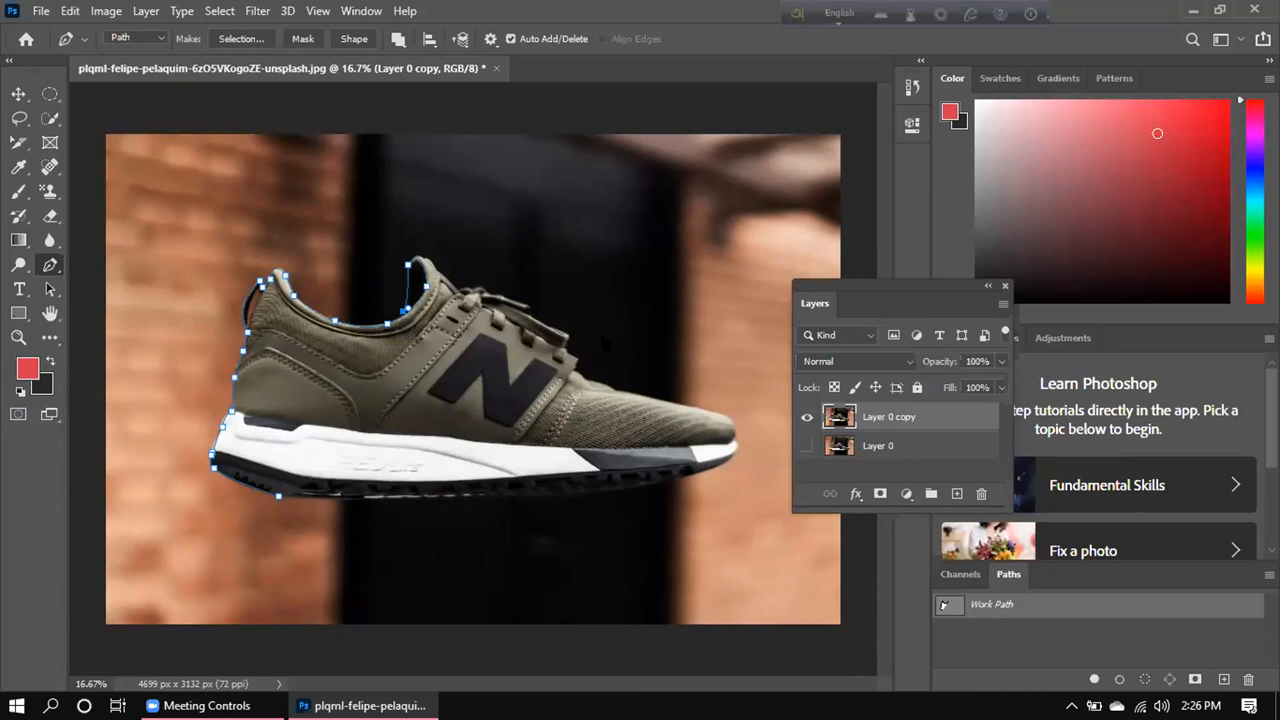
key("ctrl+z")
key("ctrl+z")
key("ctrl+z")
mouse_move(428, 262)
left_mouse_down()
mouse_move(500, 284)
mouse_move(436, 265)
left_mouse_up()
left_click(430, 262, "alt")
Extend the path from the tongue down to the laces and along the upper lace's top edge.
left_click(459, 291)
left_click(470, 287)
left_click(486, 292)
left_click(528, 308)
left_click(528, 308)
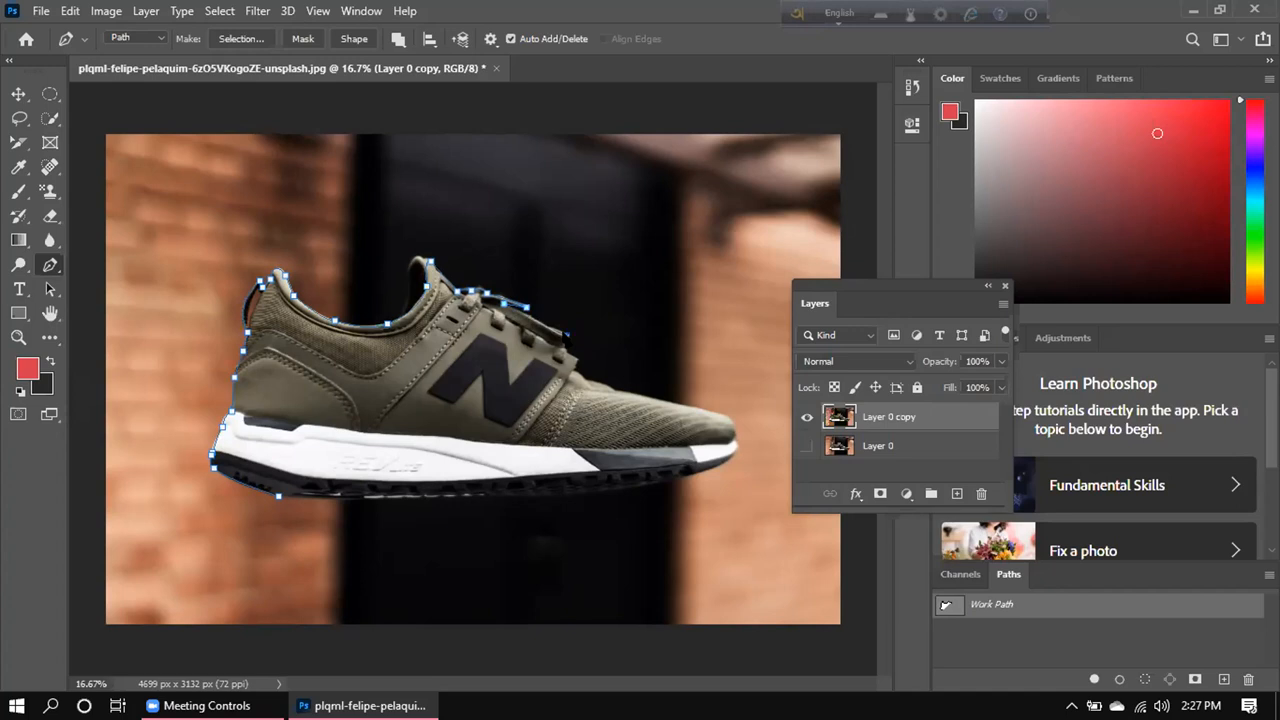
Carry the path around the lace's hanging tip and back to the sneaker's upper below it.
left_click_drag(551, 323, 583, 341)
left_click(567, 336, "alt")
left_click(574, 366)
key("ctrl+z")
left_click(578, 361)
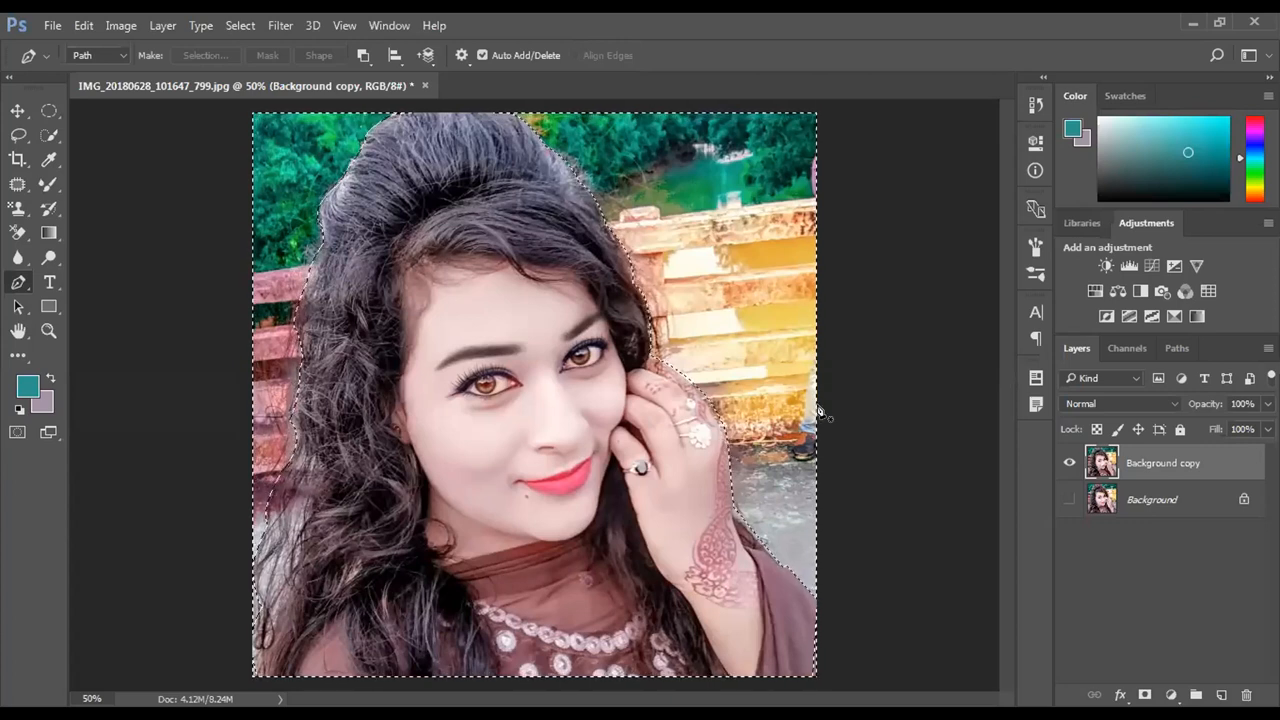
Fill the selected area around the woman in the portrait with the mauve background colour.
key("ctrl+BackSpace")
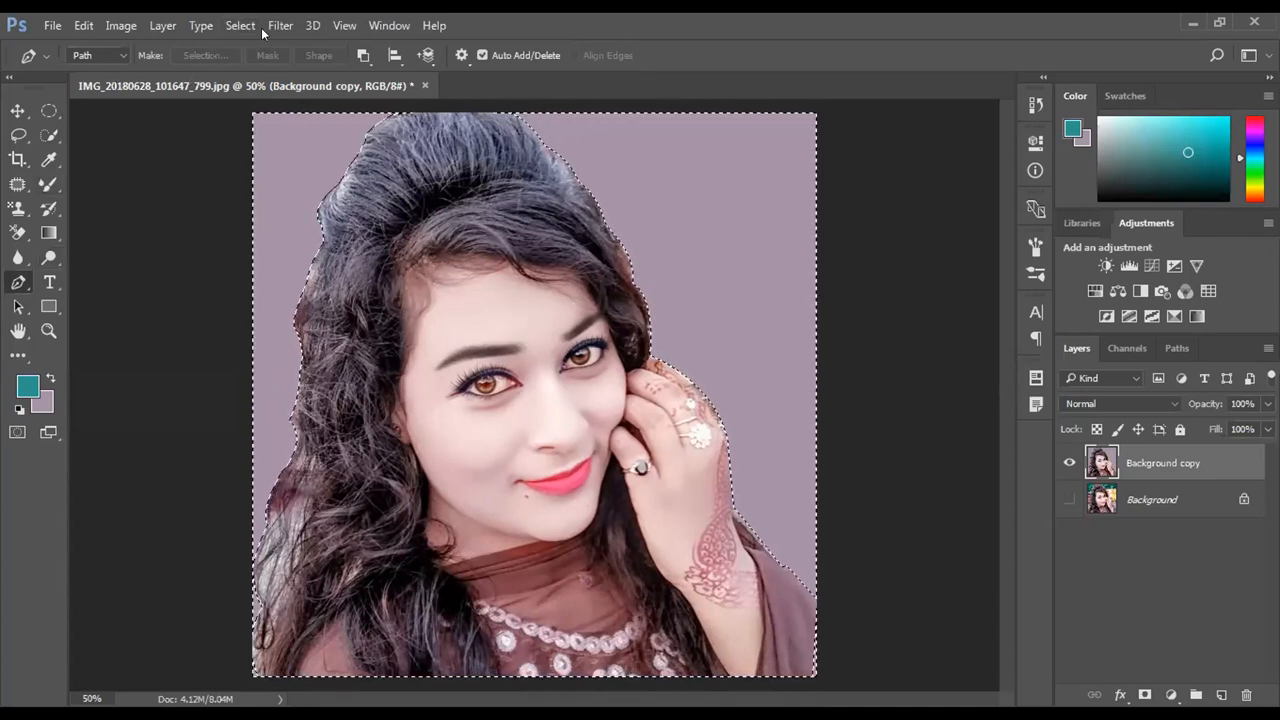
left_click(17, 110)
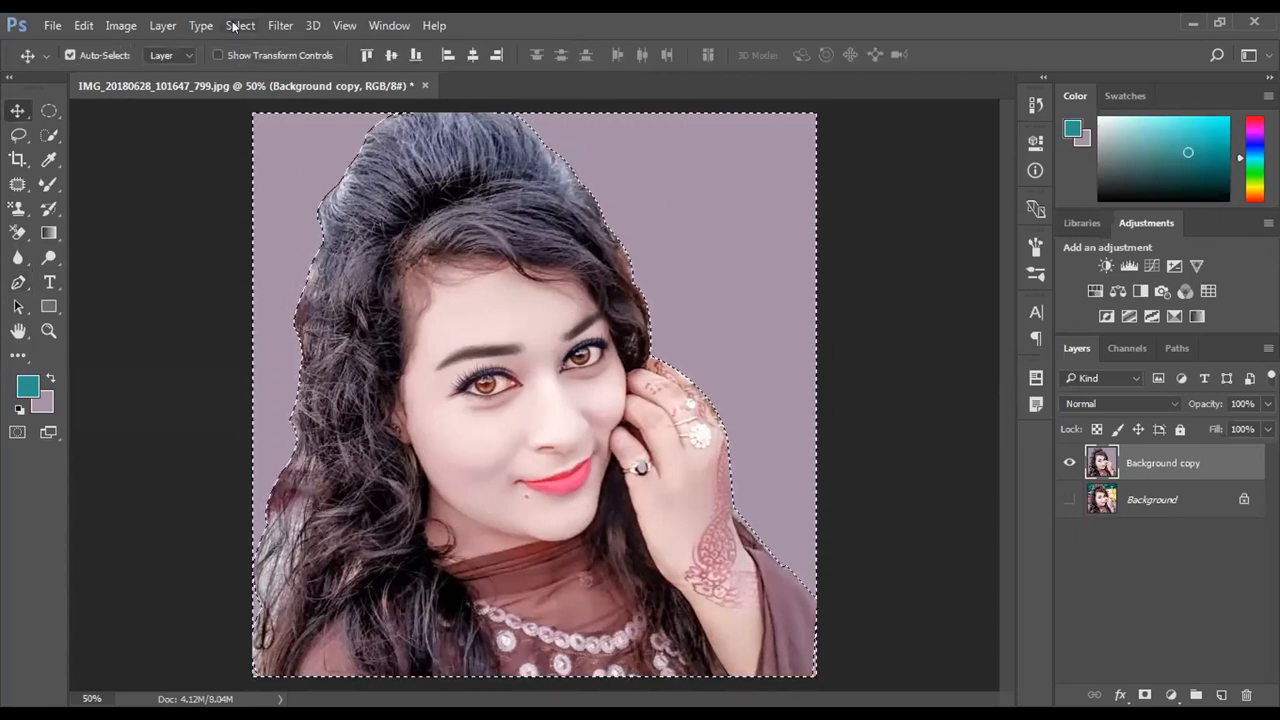
left_click(18, 283)
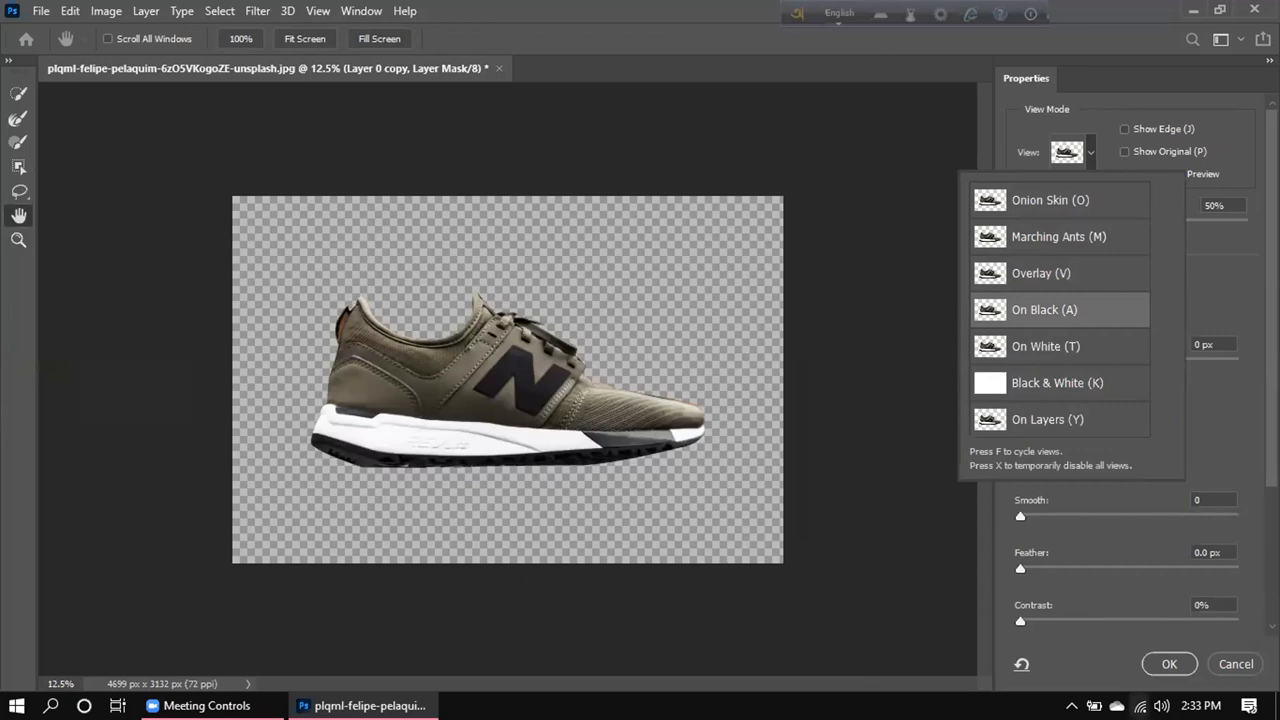
Apply the Select and Mask result to the sneaker cutout as a layer mask and duplicate the masked layer.
left_click(1169, 663)
left_click(1169, 663)
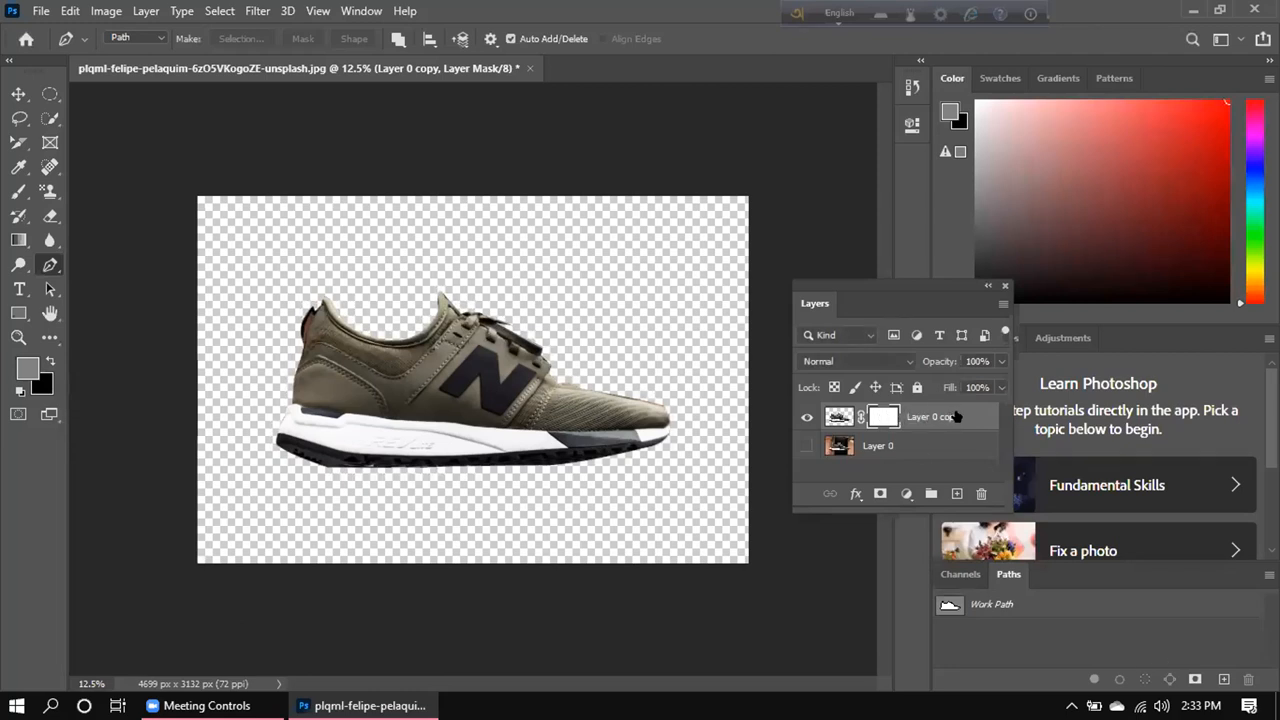
left_click_drag(957, 416, 956, 494)
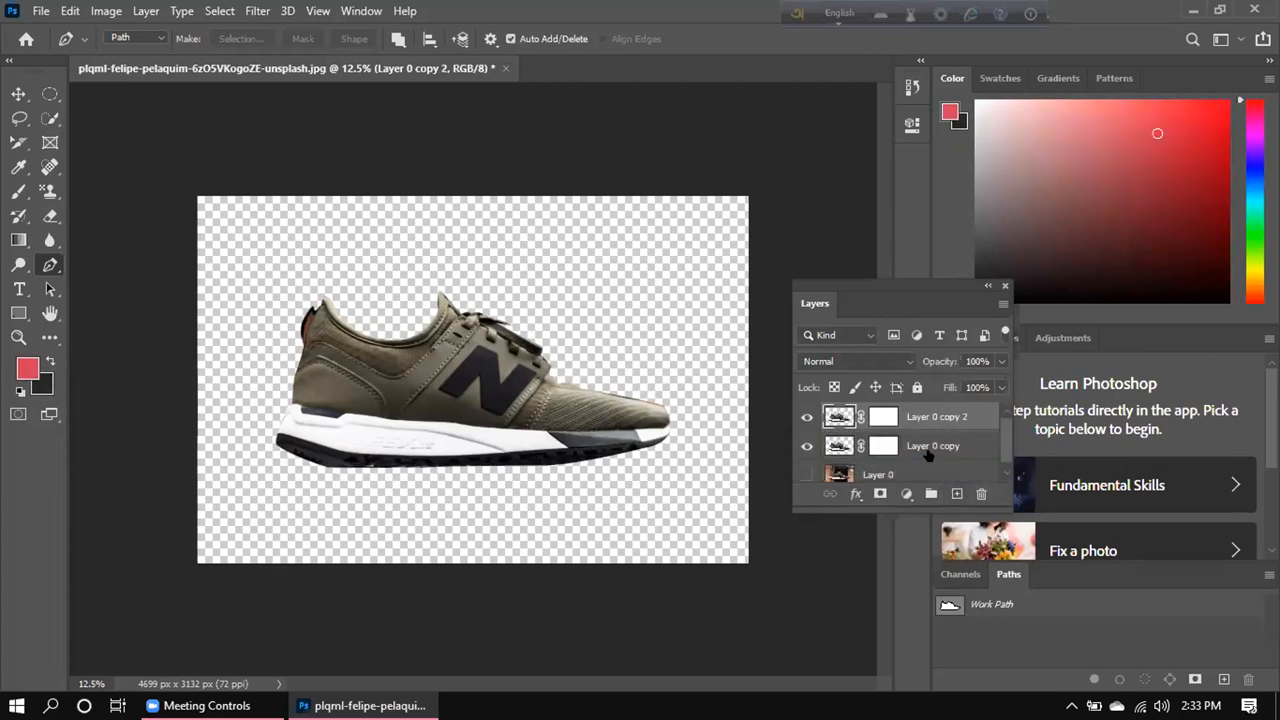
Try to fill the upper sneaker copy with the red foreground colour d60019 while the copy below is hidden.
left_click(805, 446)
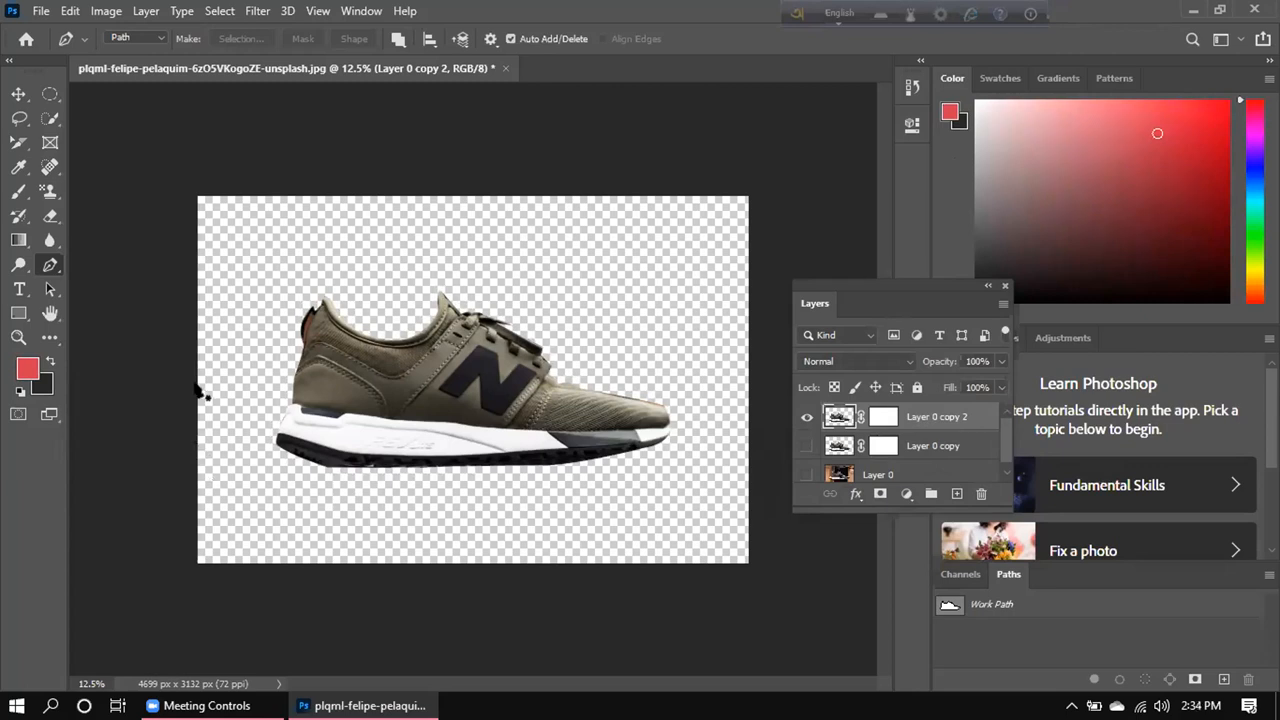
left_click(27, 370)
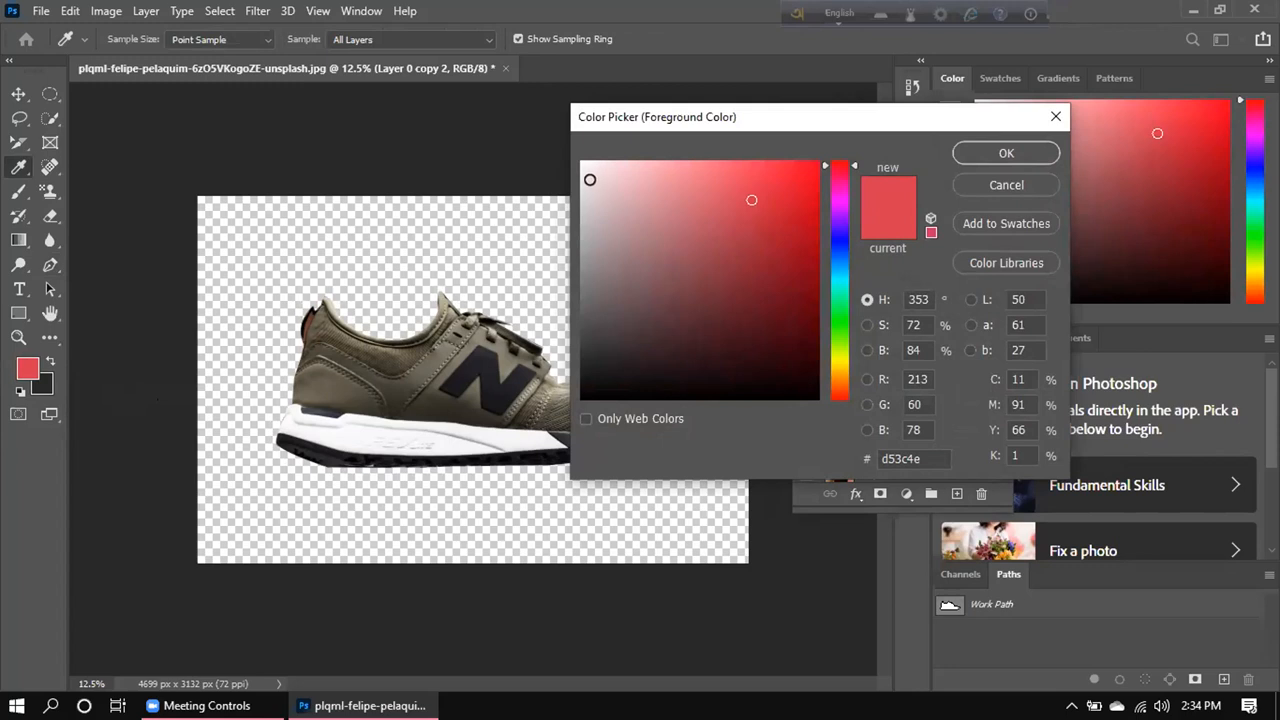
left_click(593, 184)
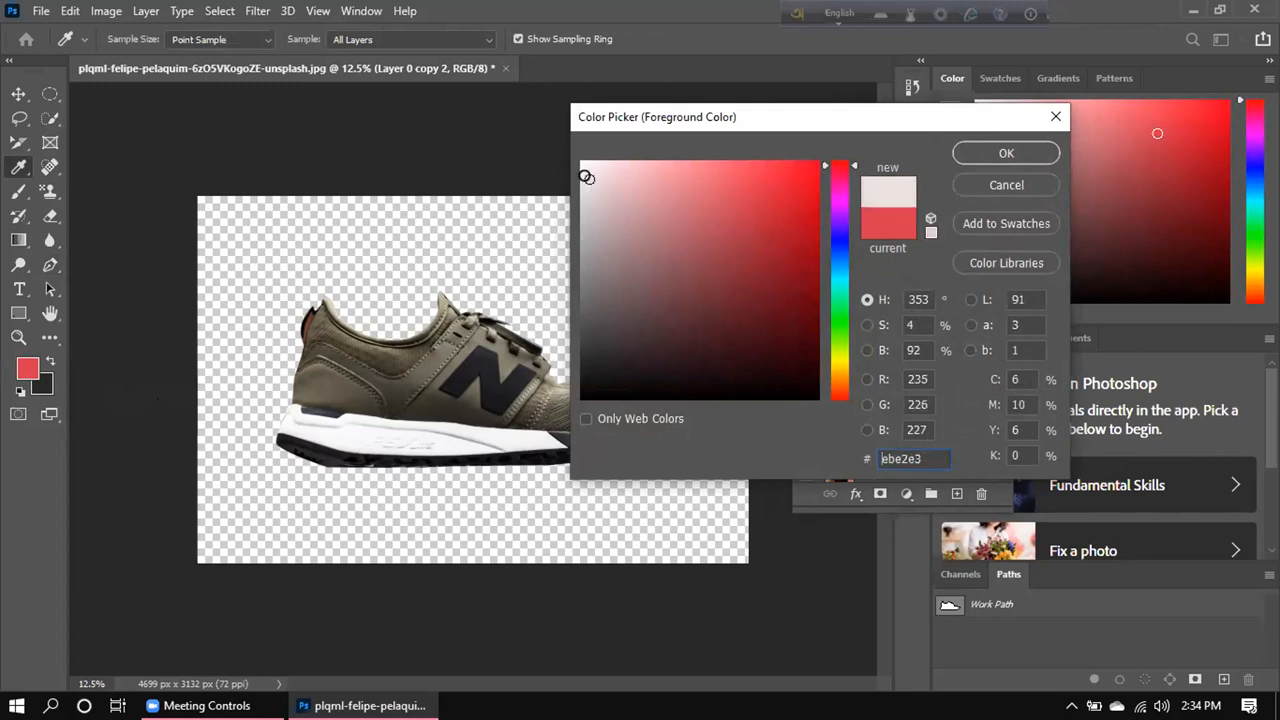
left_click(817, 199)
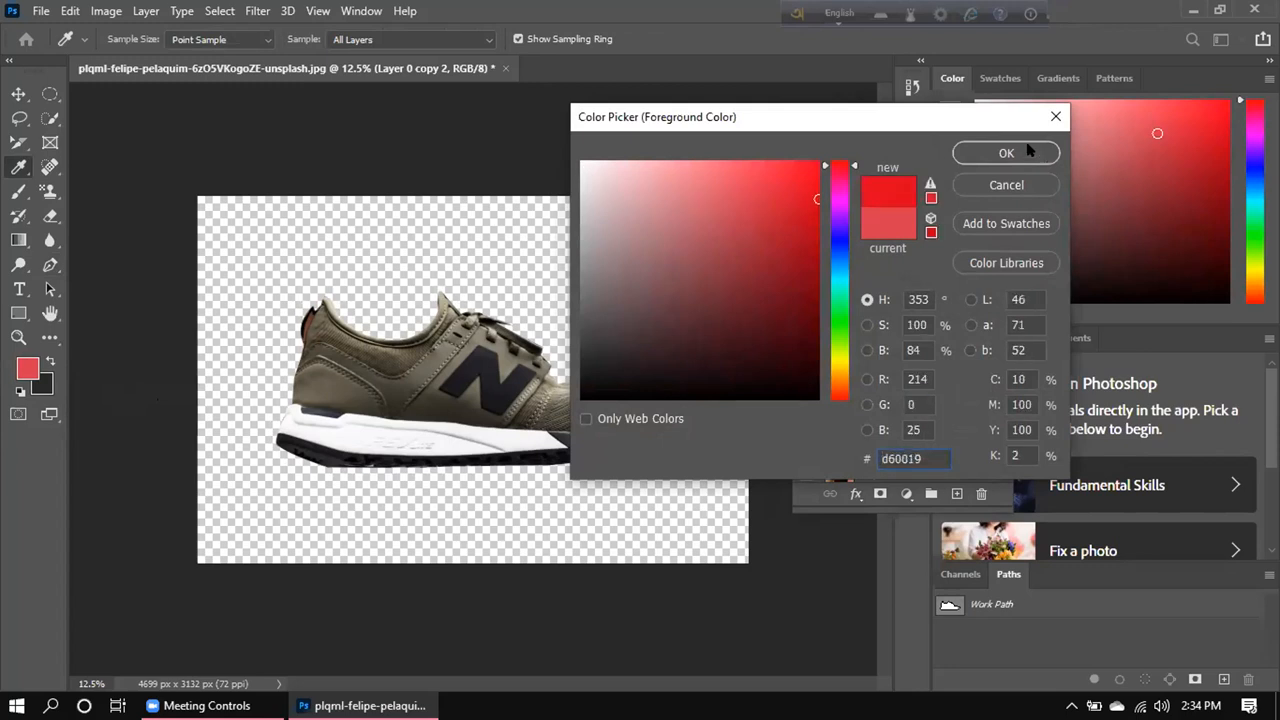
left_click(1000, 152)
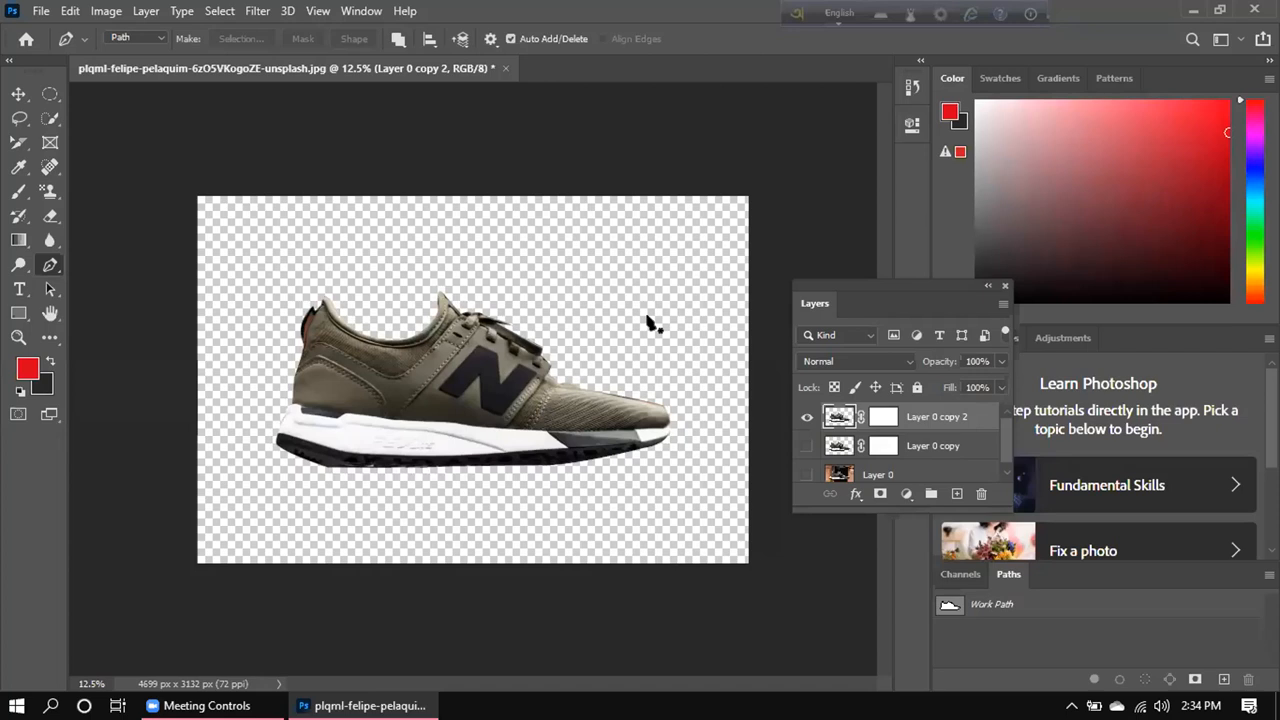
key("alt+BackSpace")
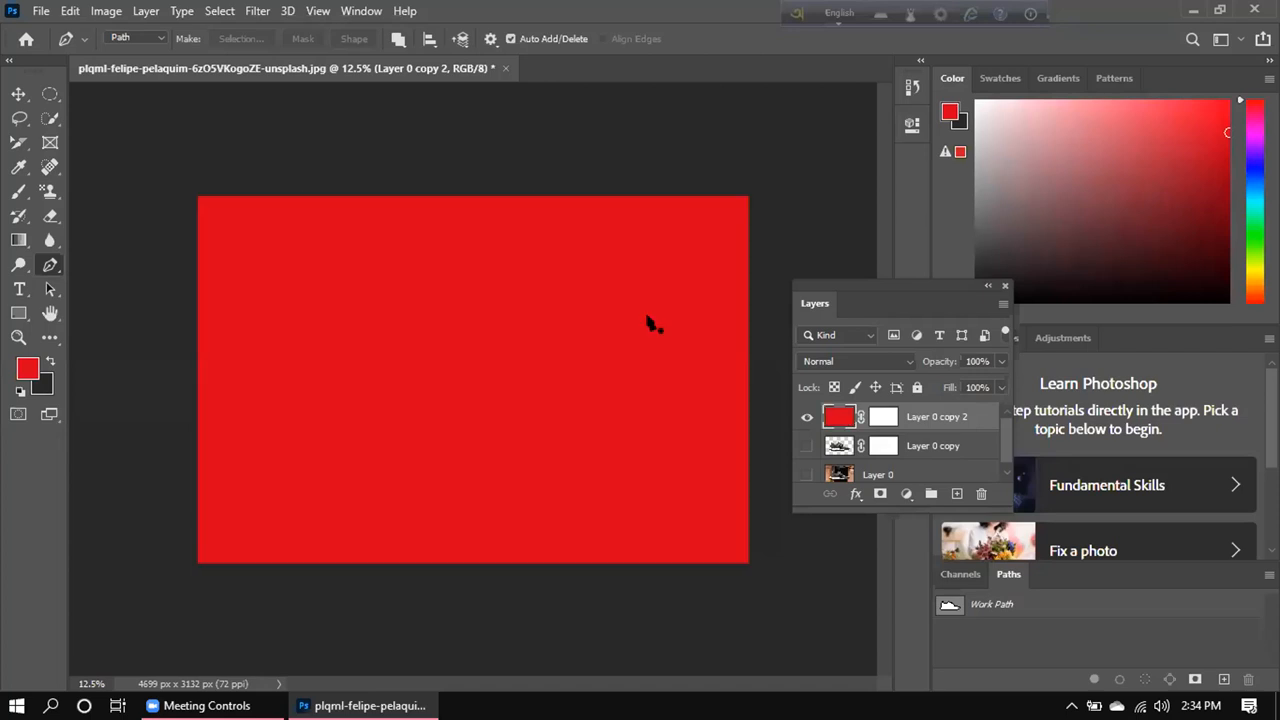
key("ctrl+z")
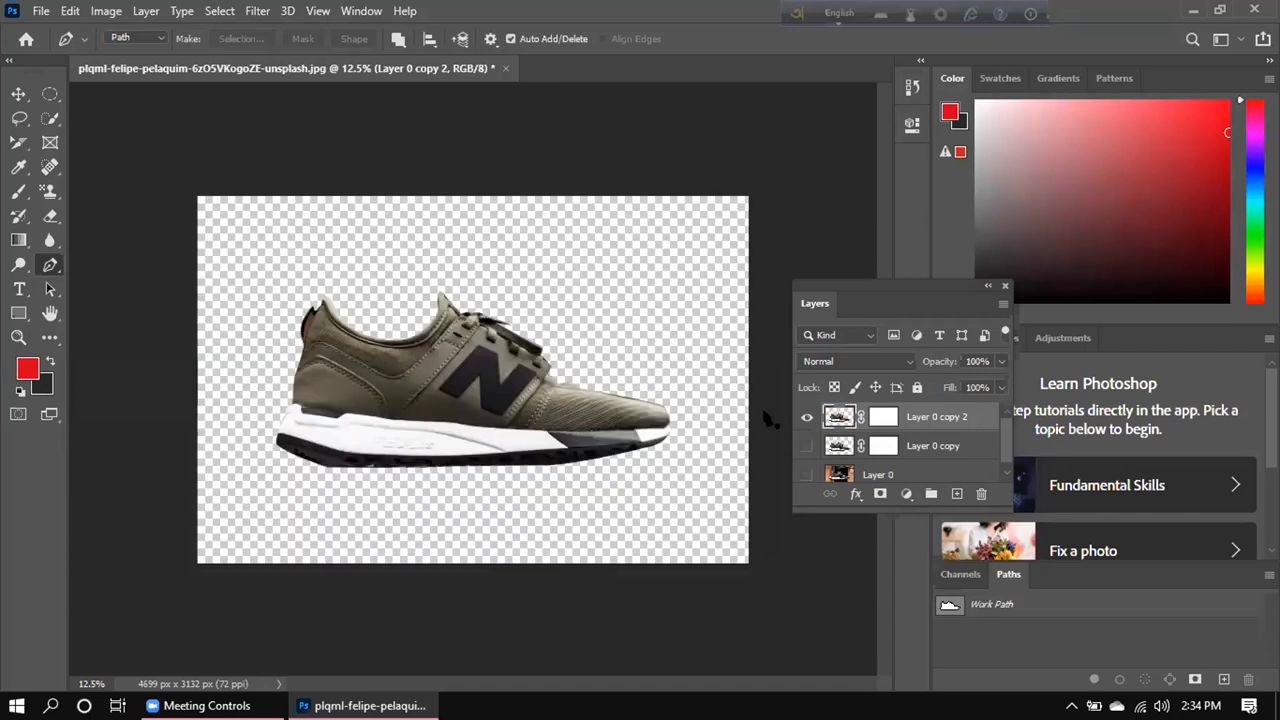
Show and select Layer 0 copy, and reposition and enlarge the Layers panel to fit all the layers.
left_click(805, 446)
left_click(926, 449)
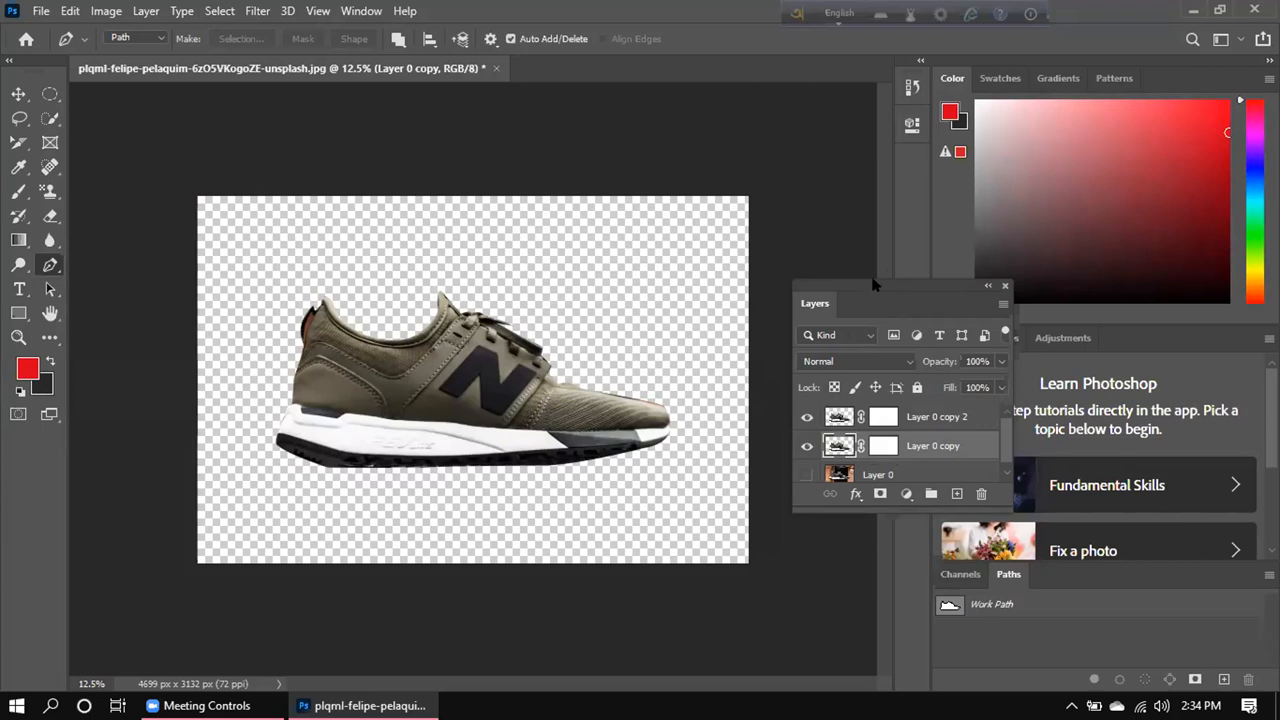
left_click_drag(868, 290, 878, 206)
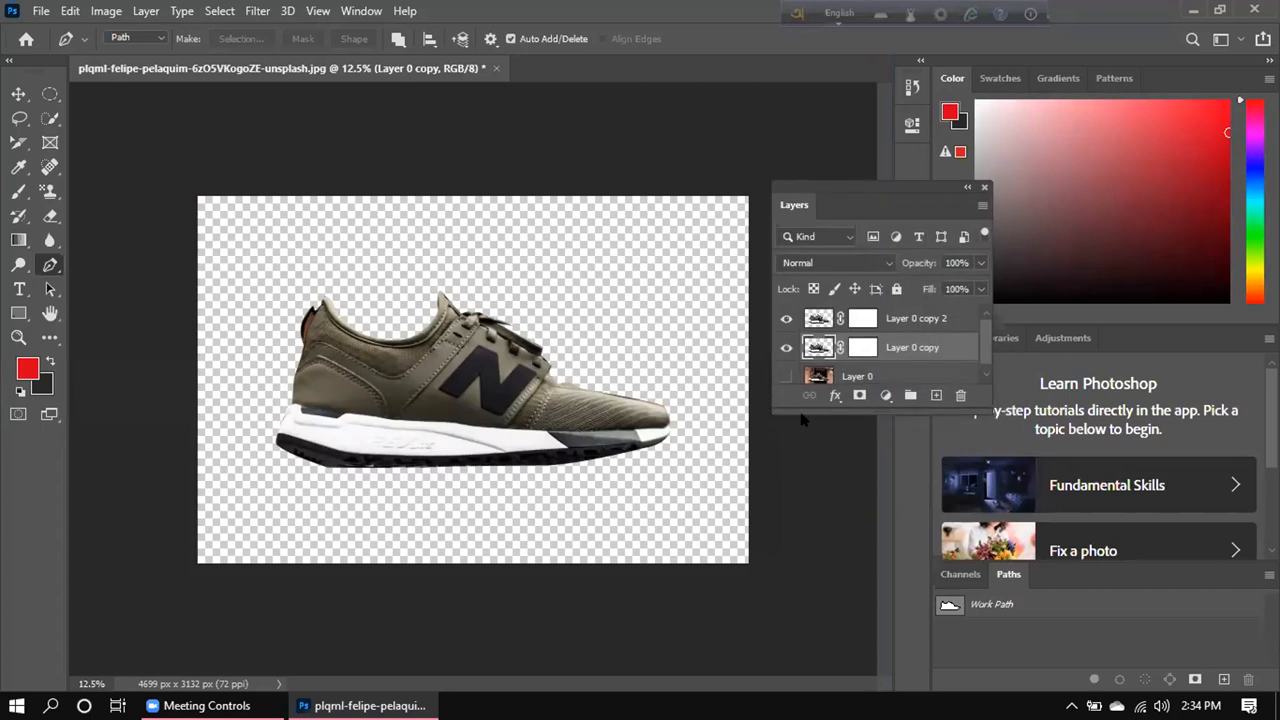
left_click_drag(772, 401, 763, 533)
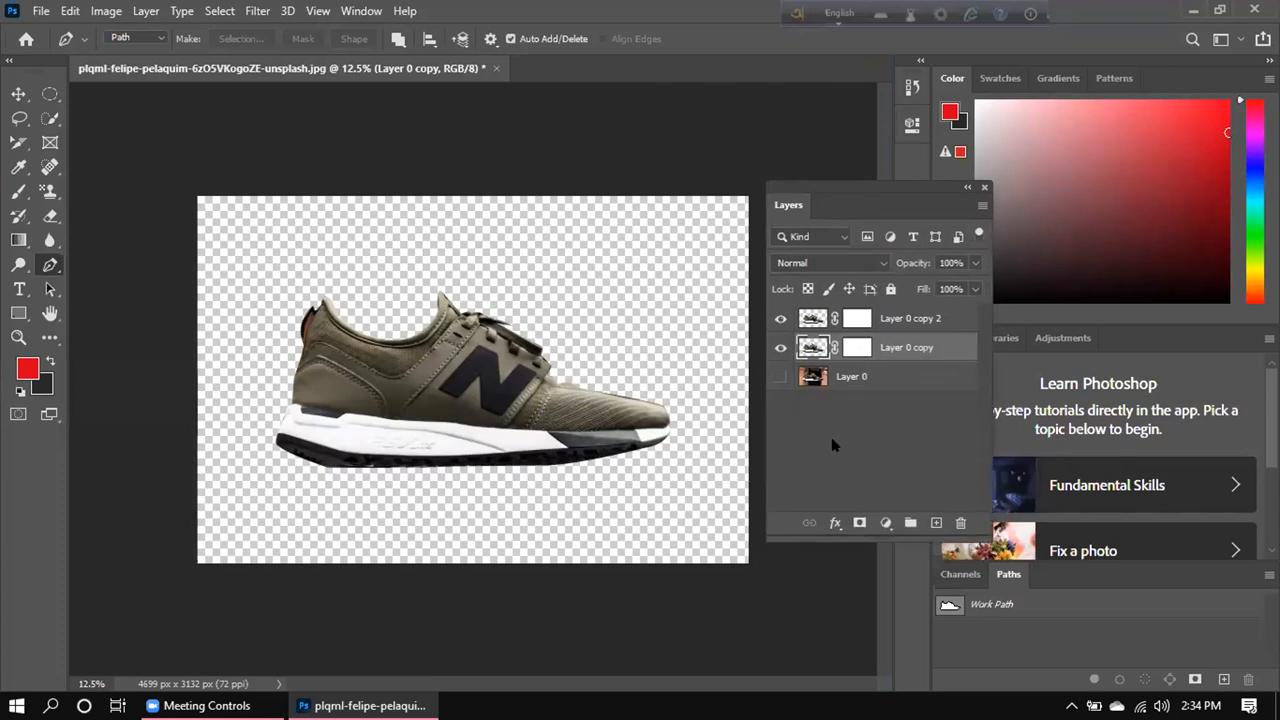
Hide Layer 0 copy and add a new blank layer directly above it, beneath the upper sneaker copy.
left_click(776, 348)
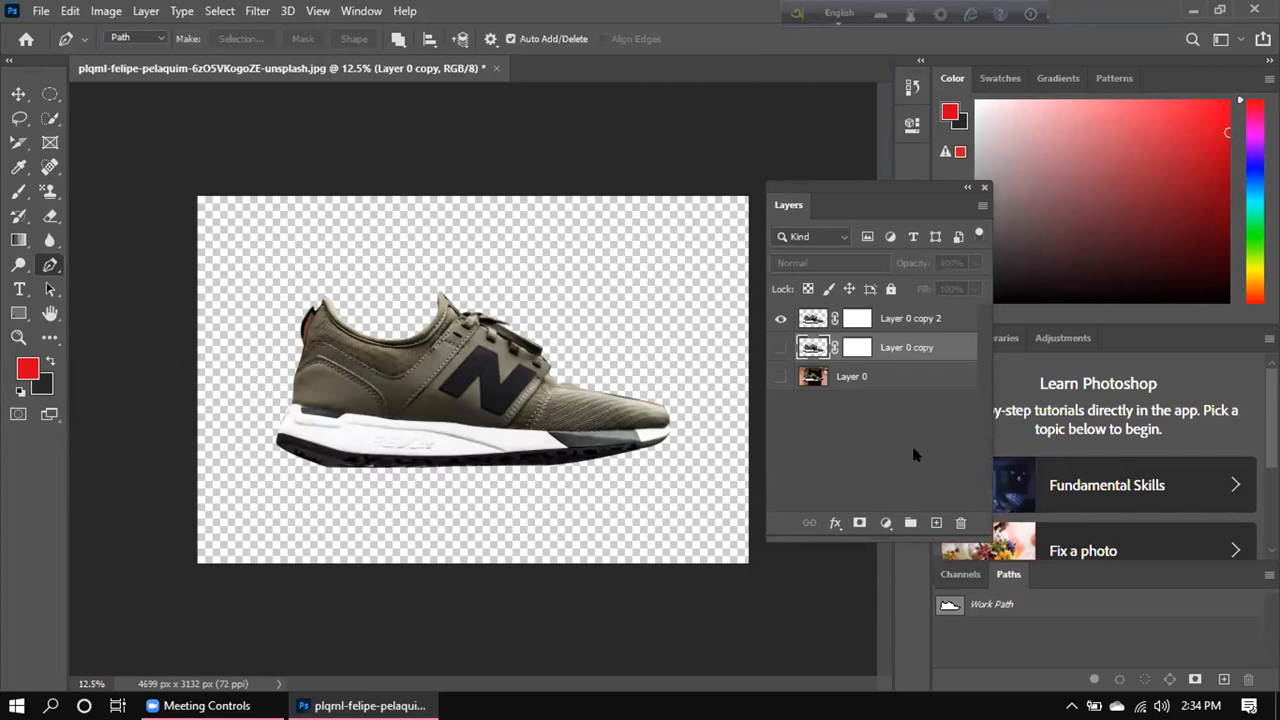
left_click(930, 522)
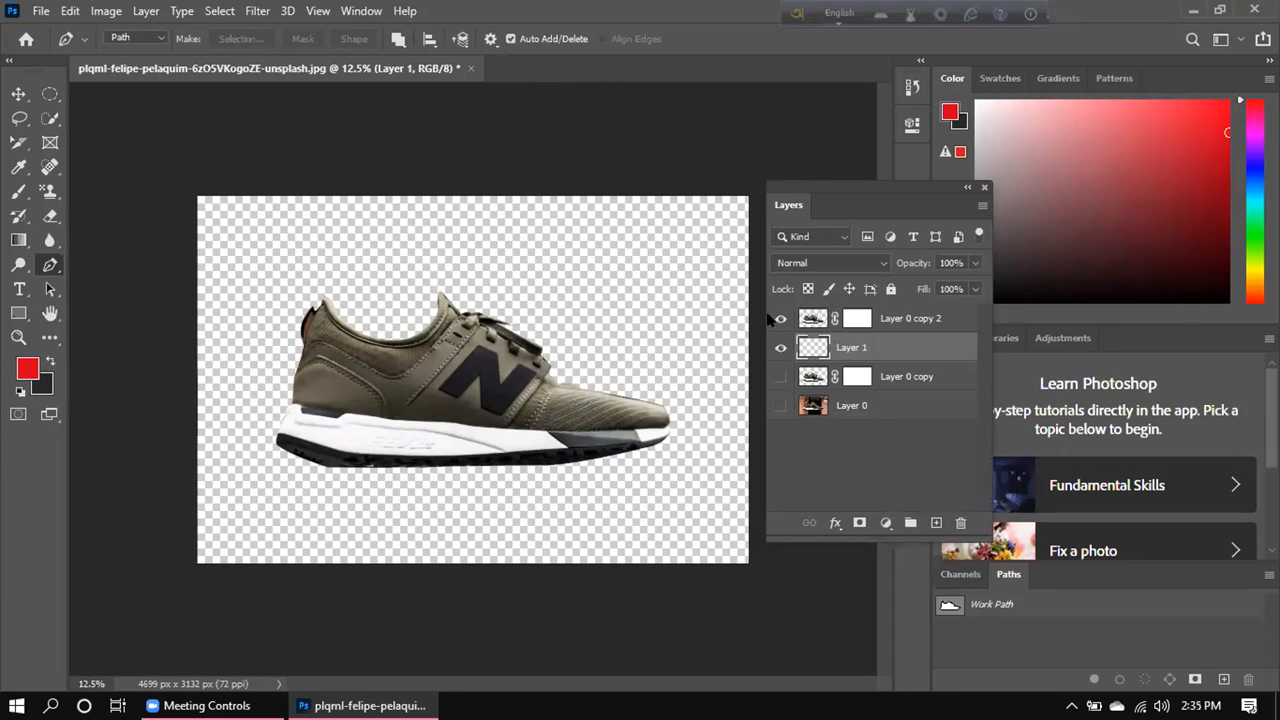
key("Delete")
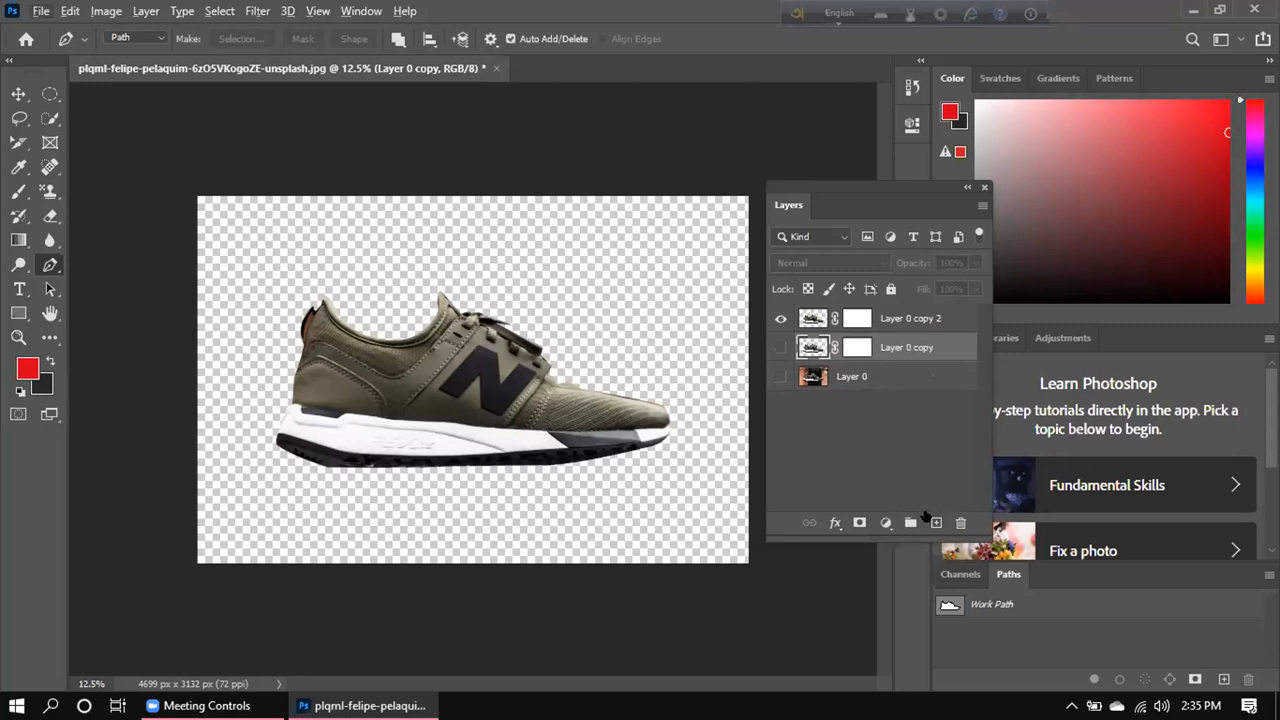
left_click(934, 521)
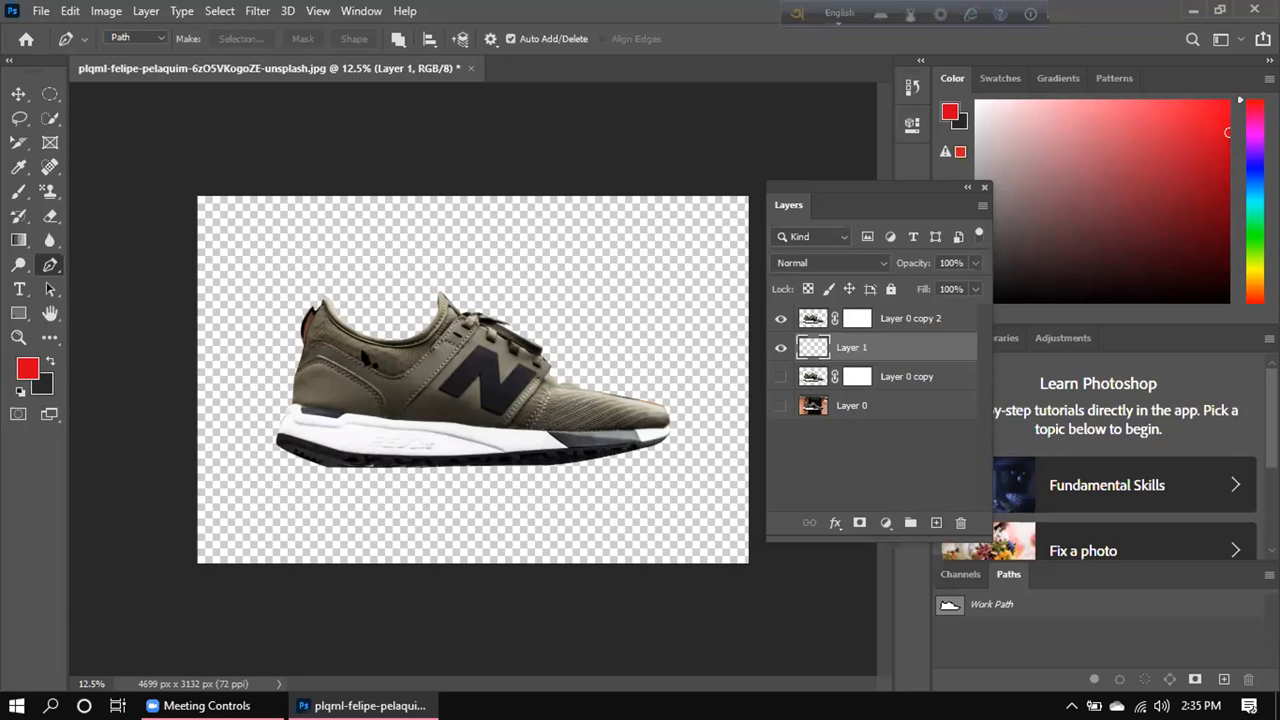
Pick a bright, saturated red as the foreground colour in the Color Picker for the new layer.
left_click(27, 369)
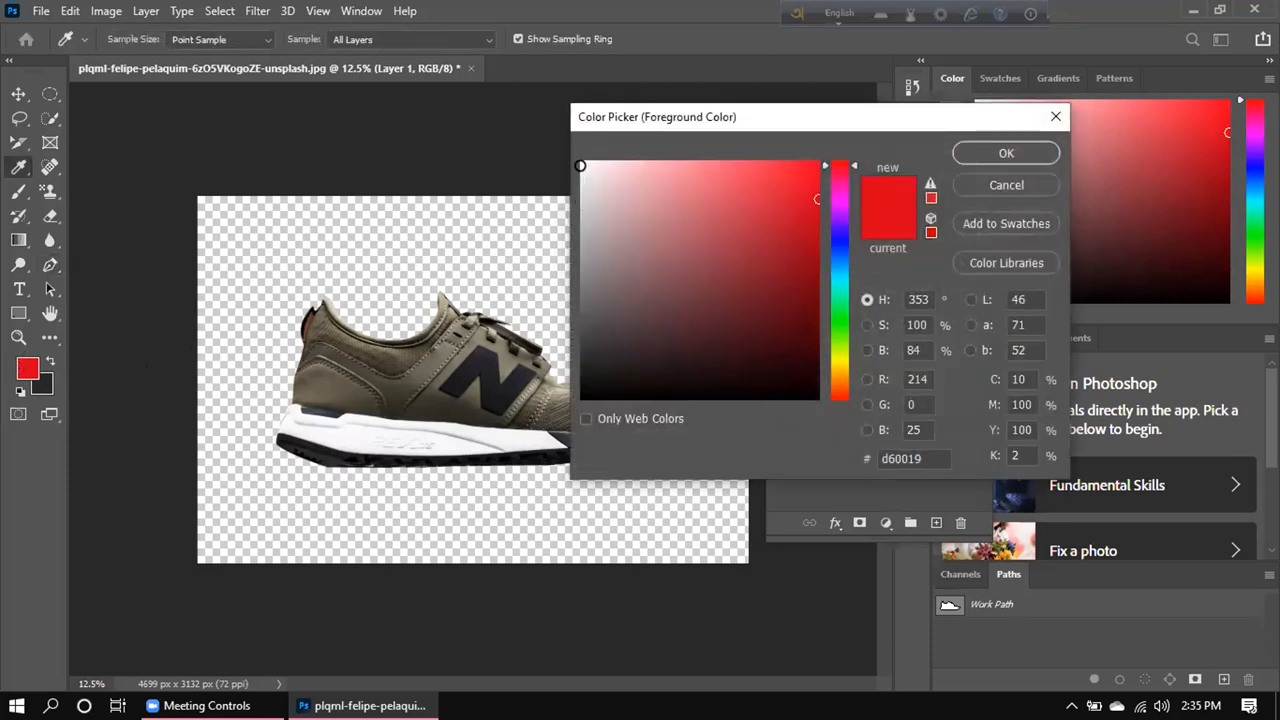
left_click(586, 166)
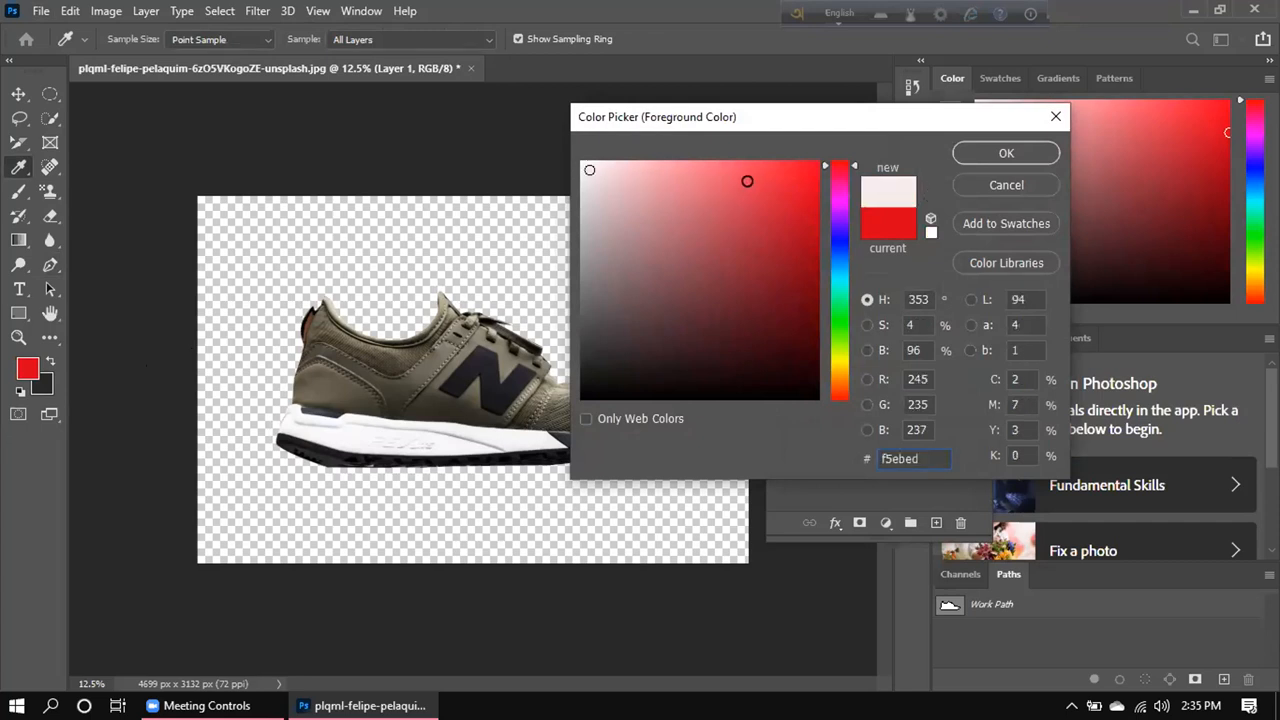
left_click(766, 181)
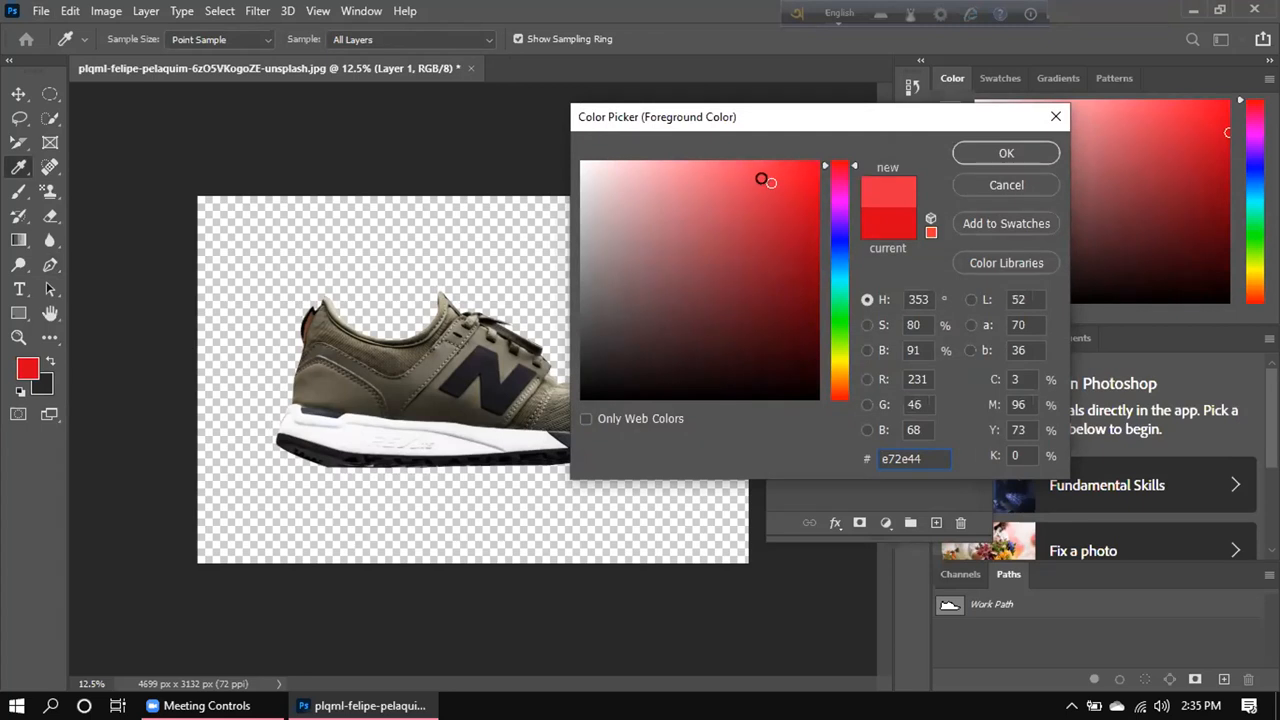
left_click(744, 180)
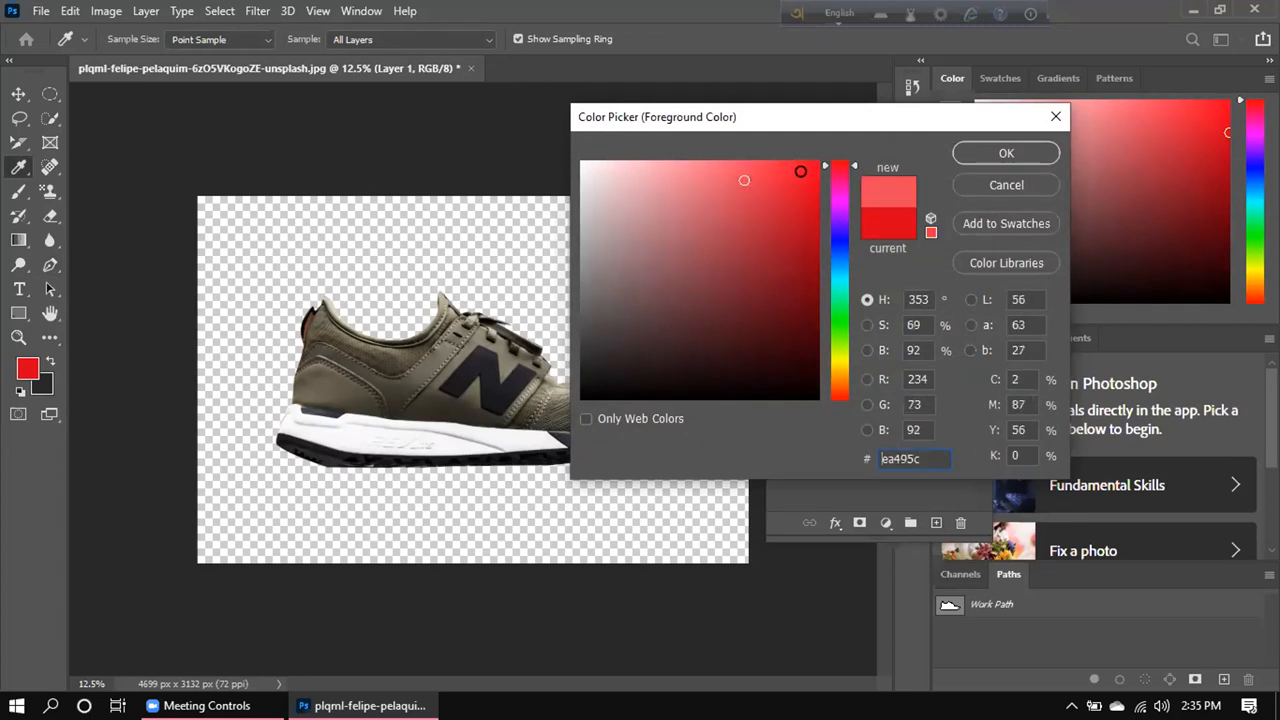
left_click(806, 172)
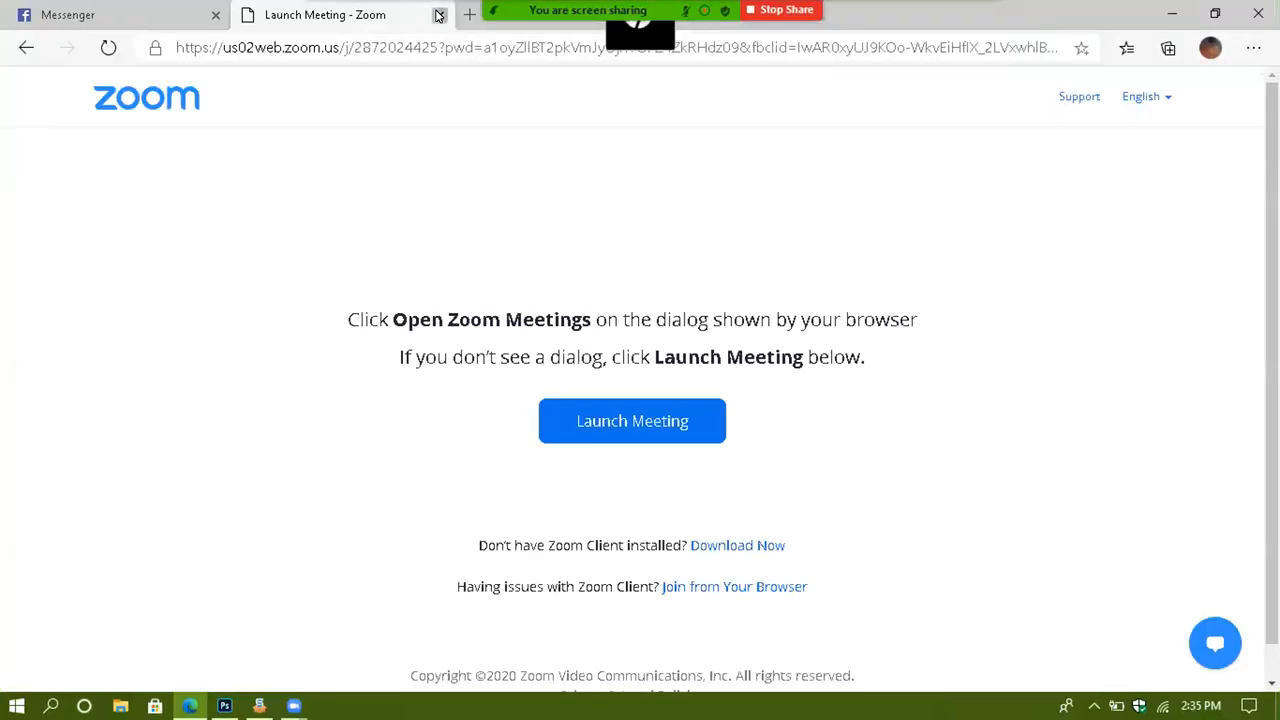
Close the browser's Zoom launch page and Messenger page and return to Photoshop.
left_click(438, 15)
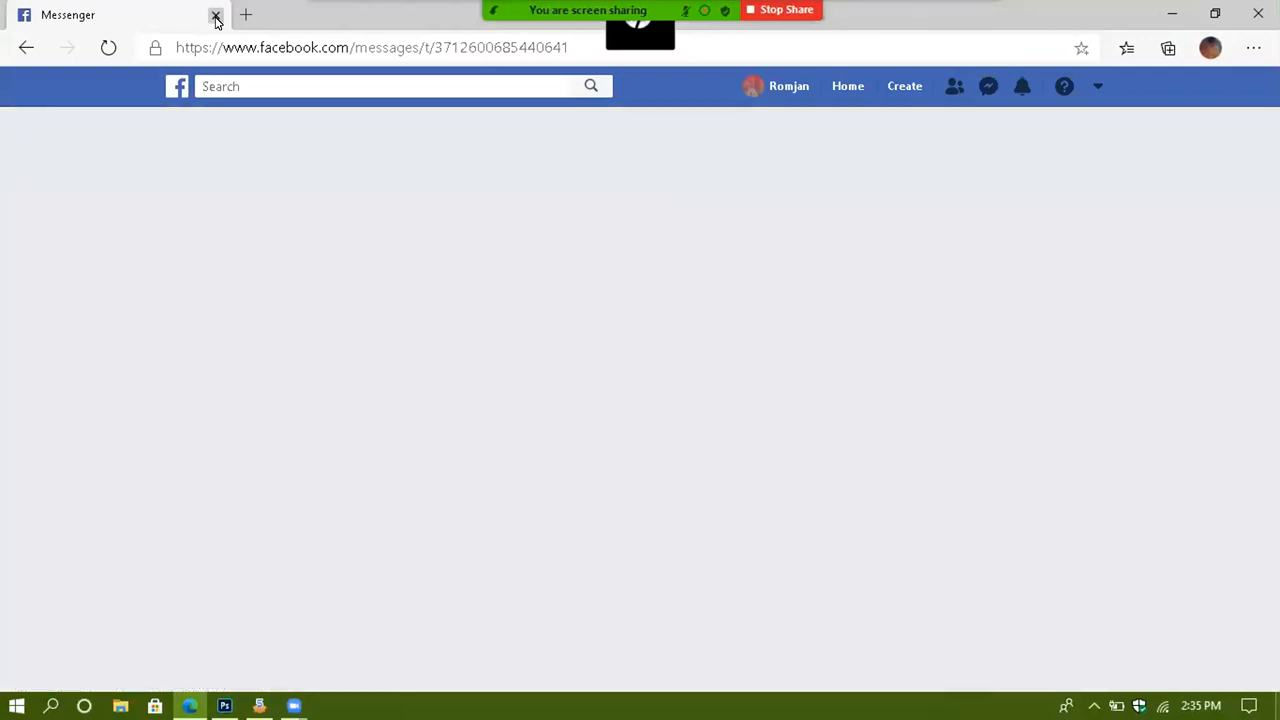
left_click(216, 15)
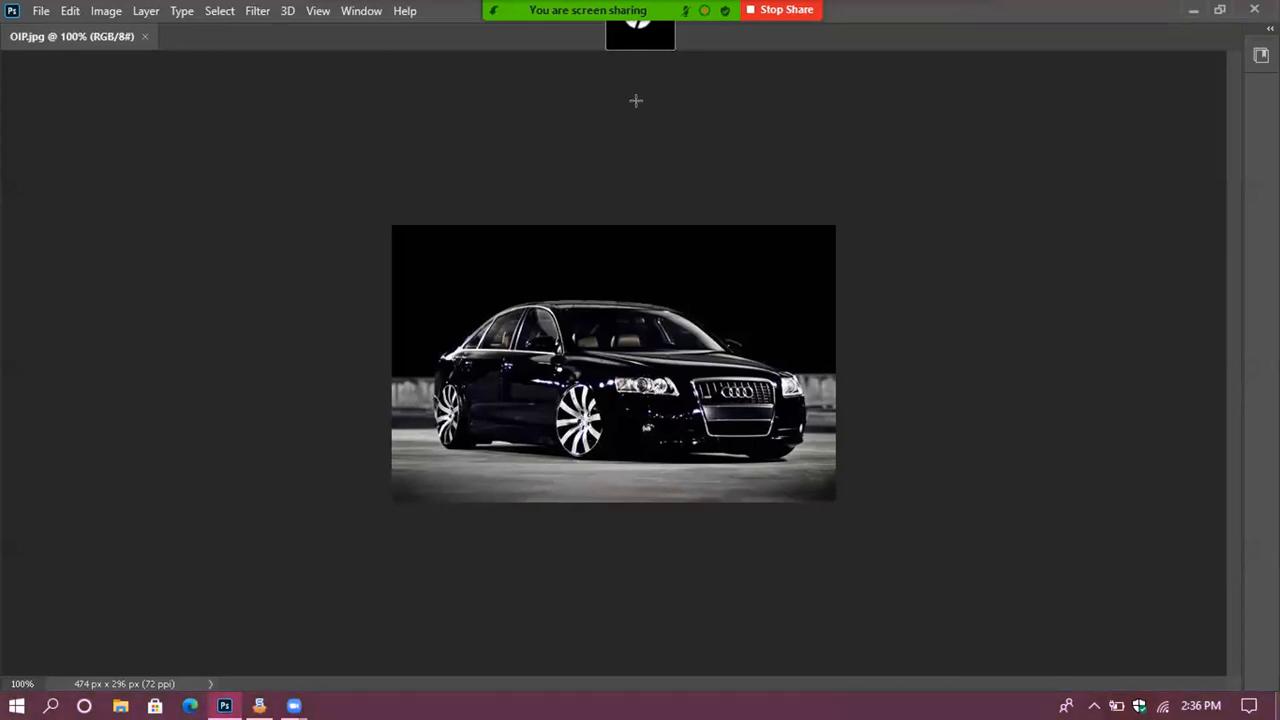
Display the hidden Tools panel and the Options bar in the workspace with the car photo open.
left_click(365, 11)
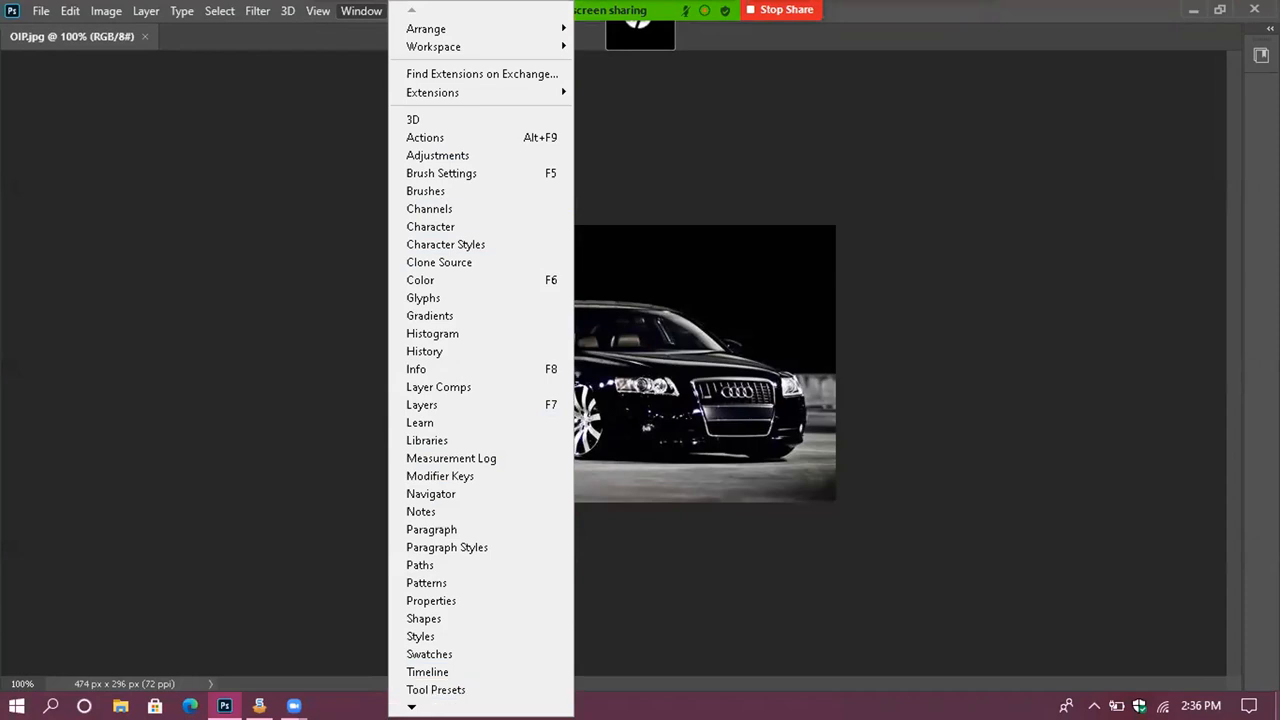
mouse_move(450, 707)
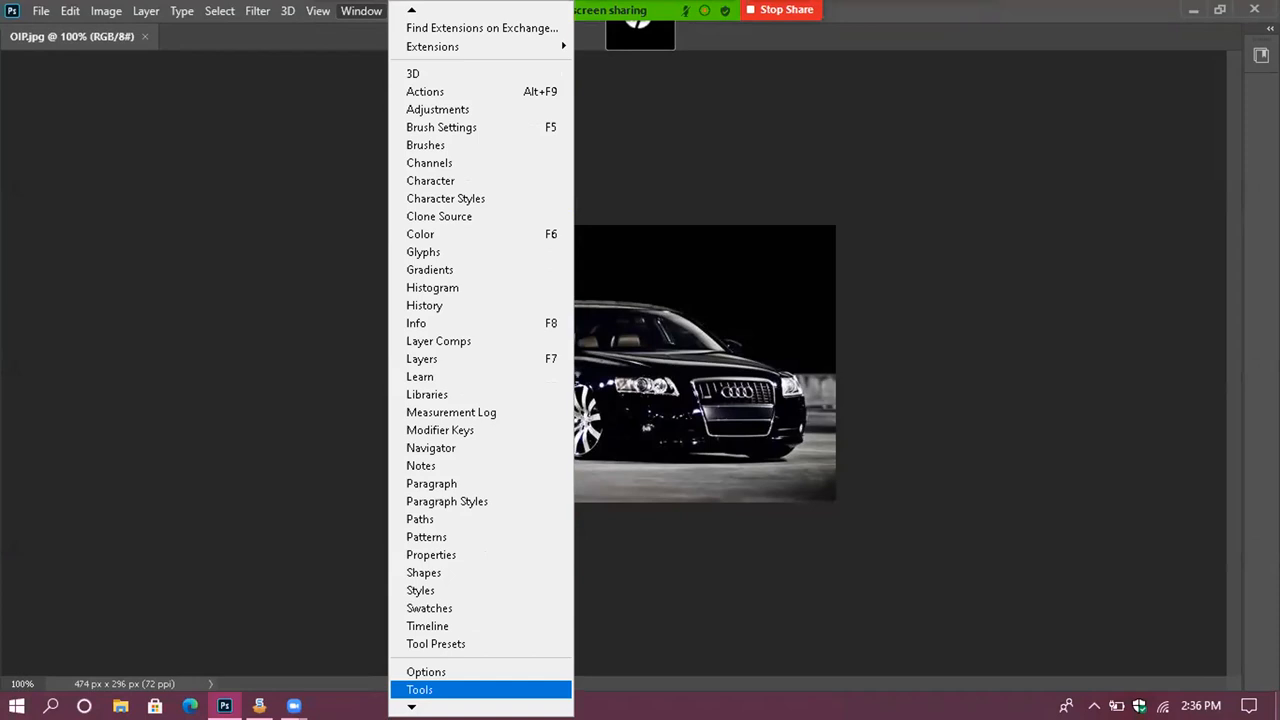
left_click(450, 690)
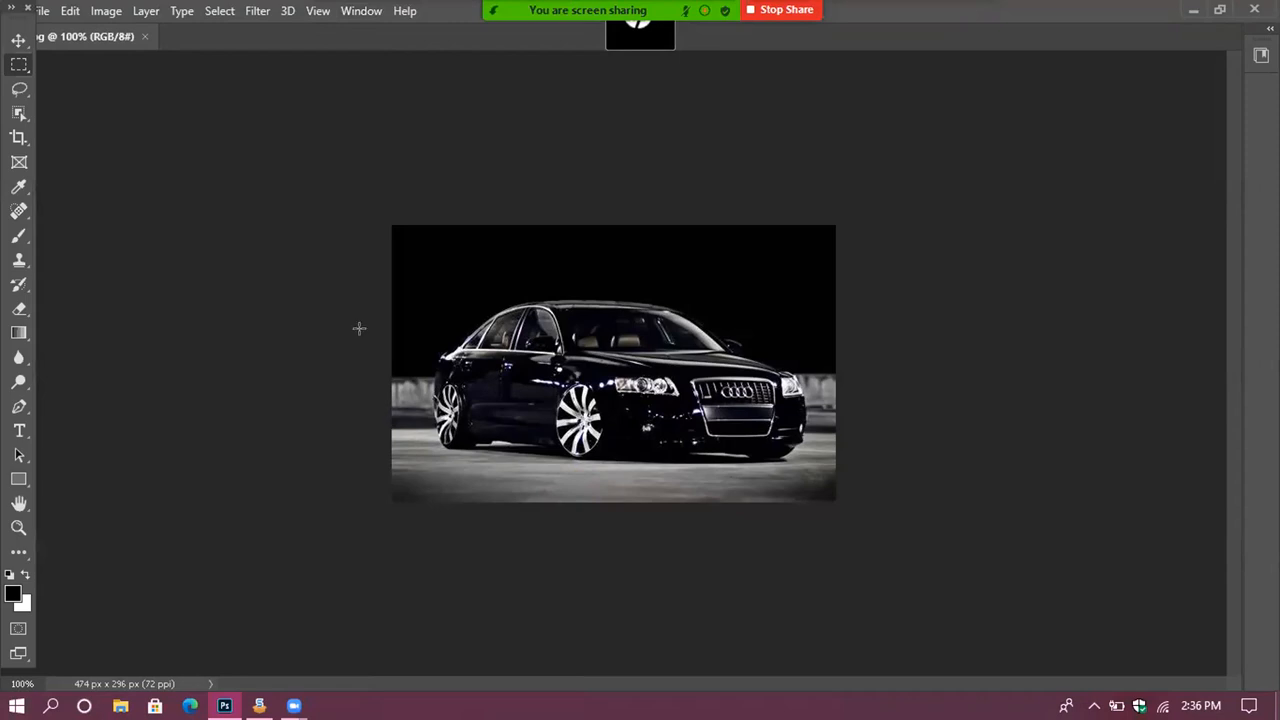
left_click(355, 11)
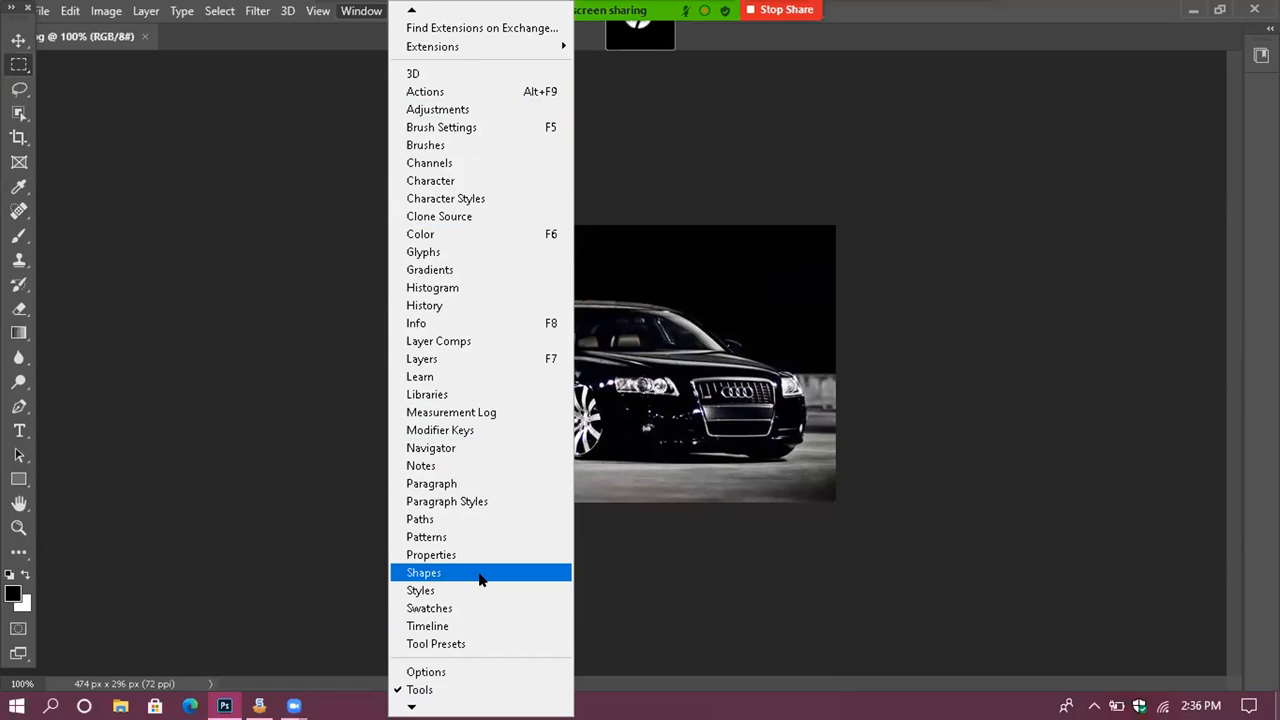
left_click(285, 241)
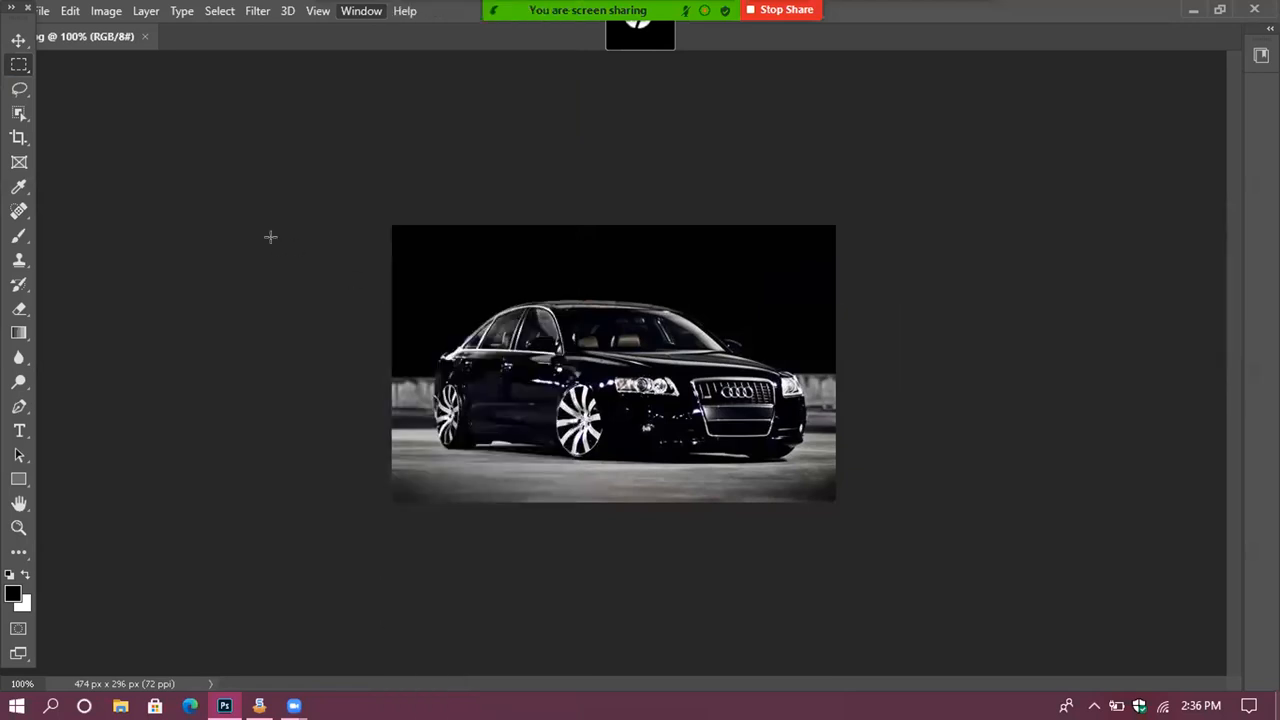
left_click(18, 65)
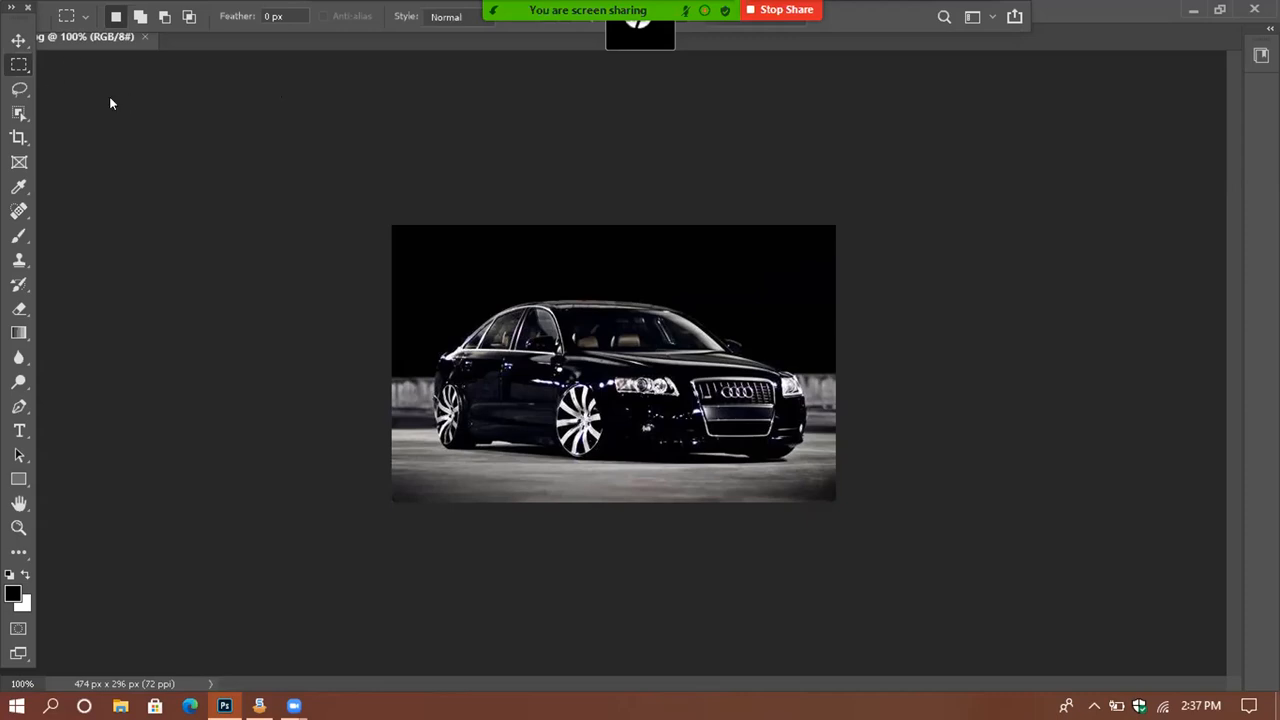
Switch the Tools panel to two columns and dock it along the workspace edge beside the car photo.
left_click(14, 9)
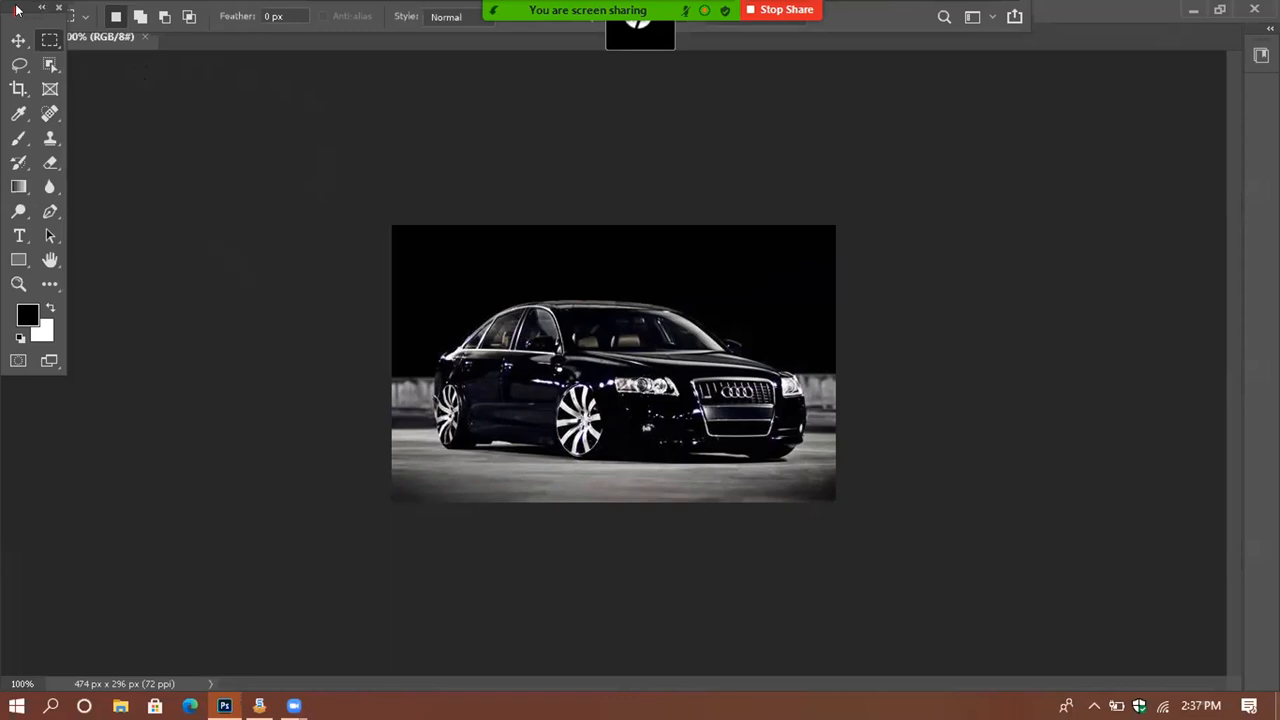
left_click_drag(27, 18, 44, 296)
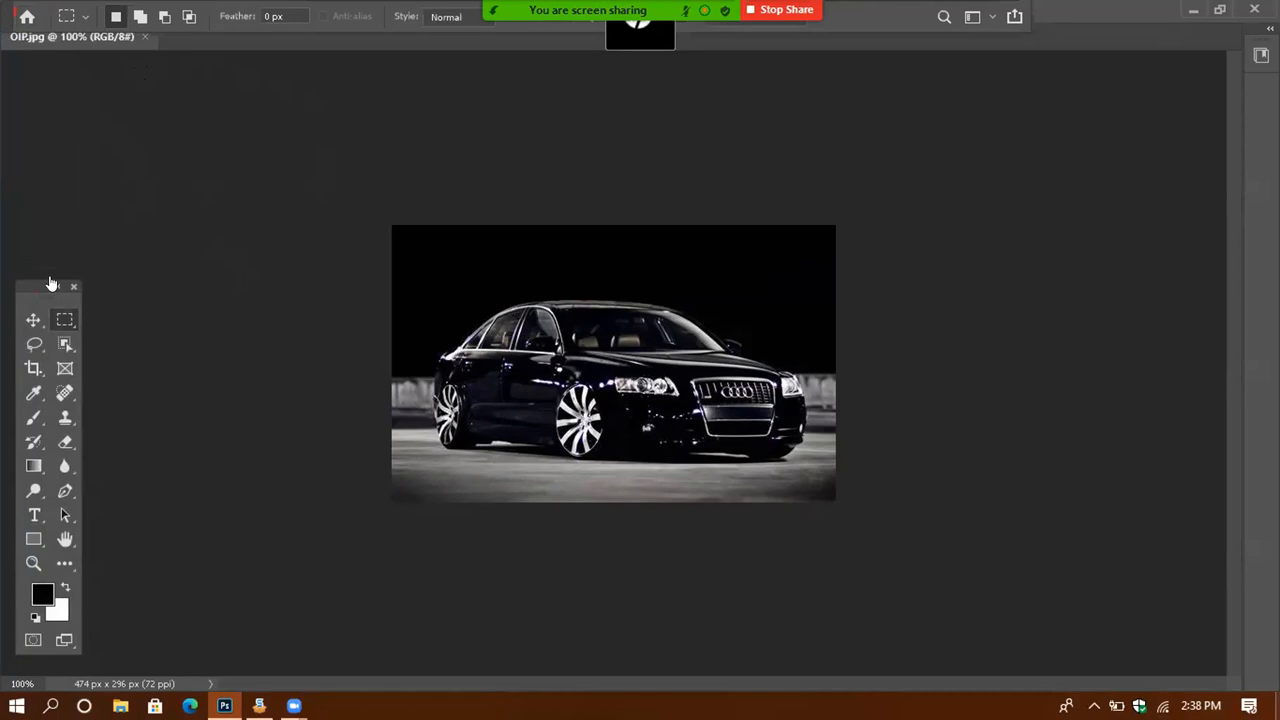
left_click_drag(35, 286, 8, 289)
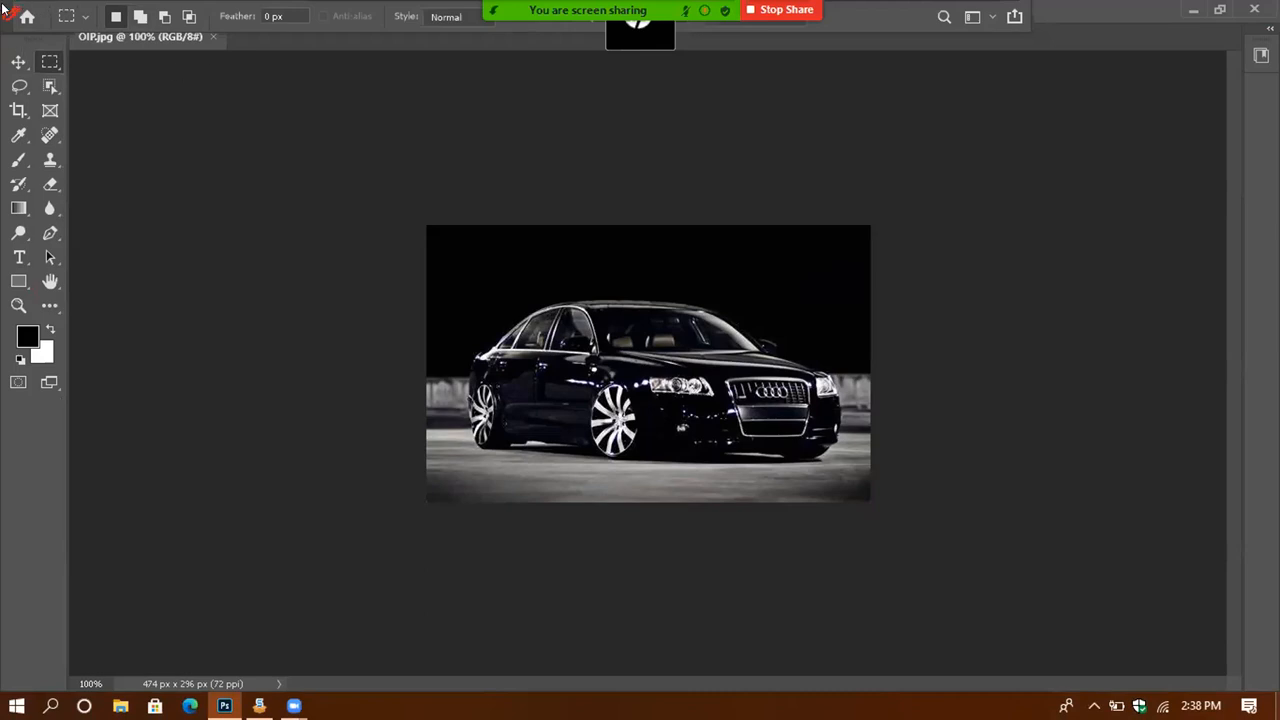
Move the Options bar below the menu bar so that it no longer covers the menus.
left_click_drag(3, 8, 226, 14)
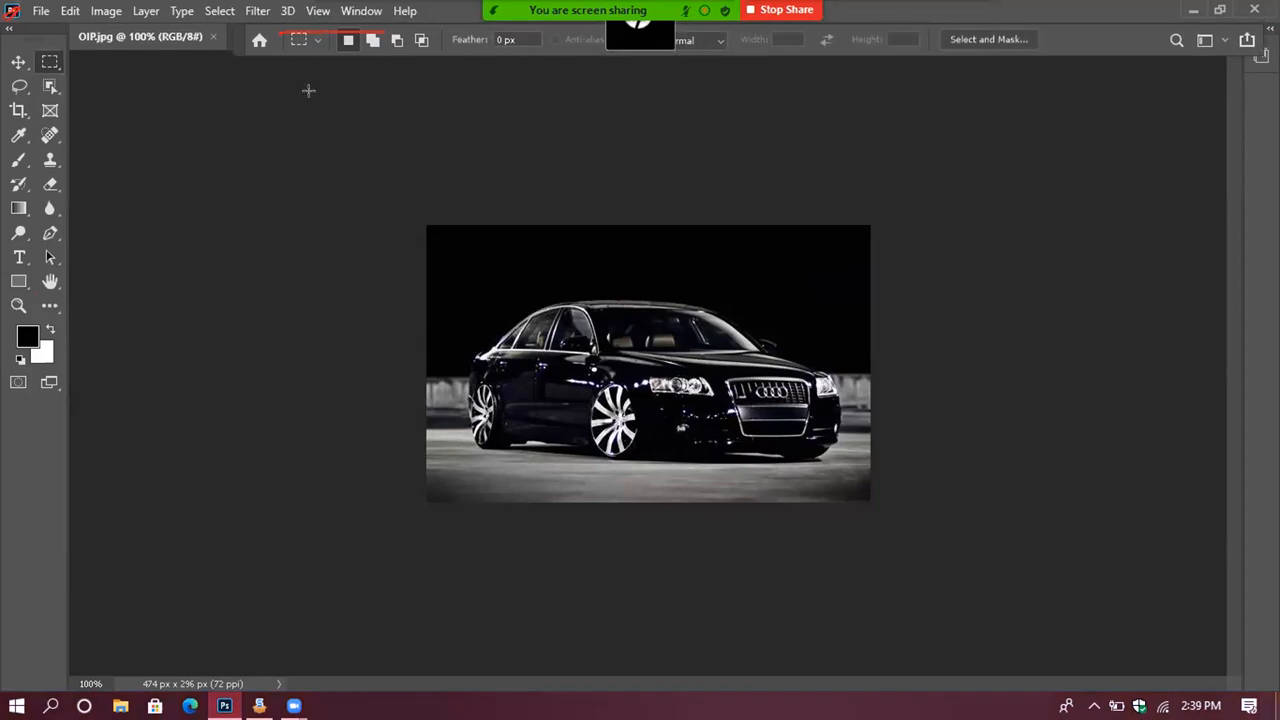
mouse_move(240, 39)
left_mouse_down()
mouse_move(230, 64)
mouse_move(233, 37)
left_mouse_up()
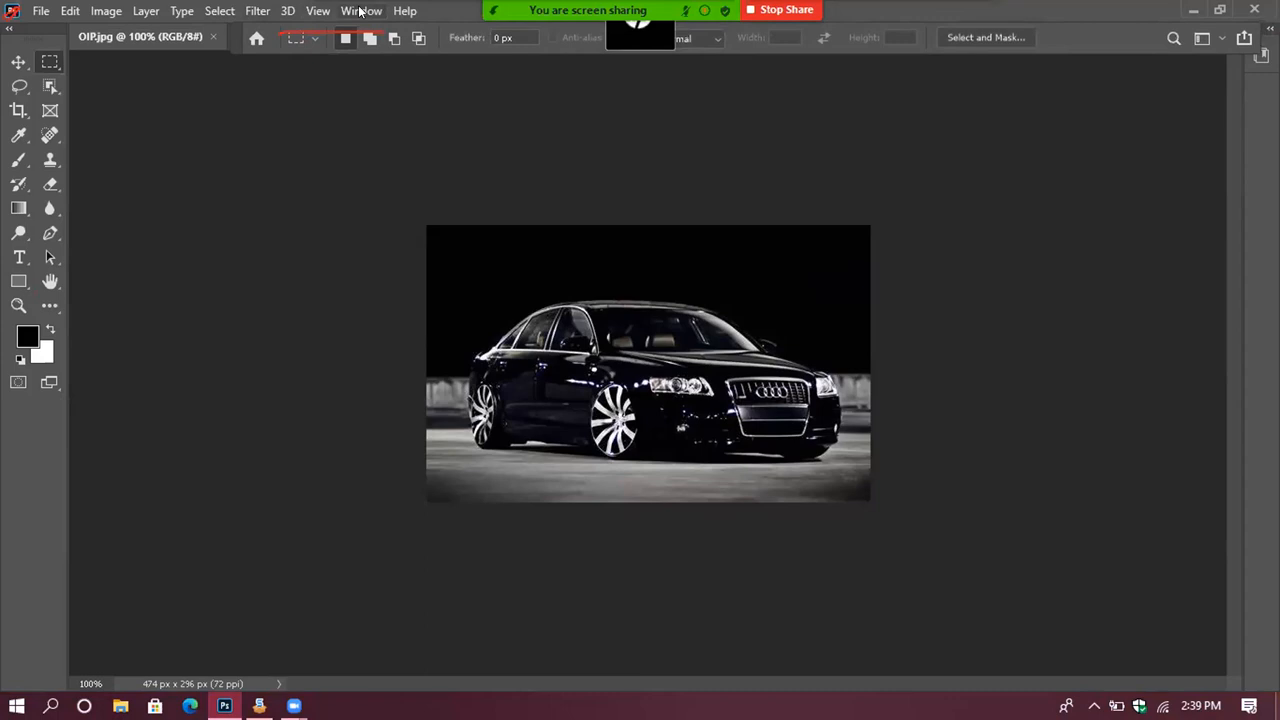
left_click(360, 11)
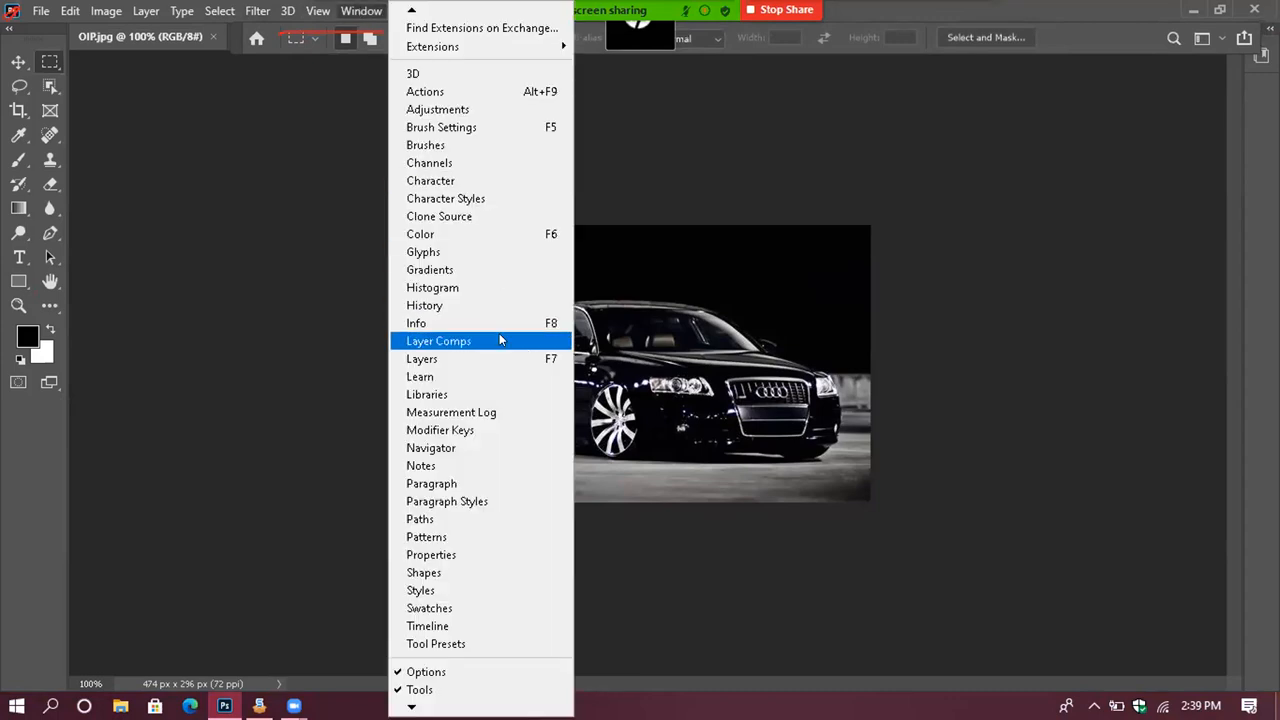
left_click(270, 222)
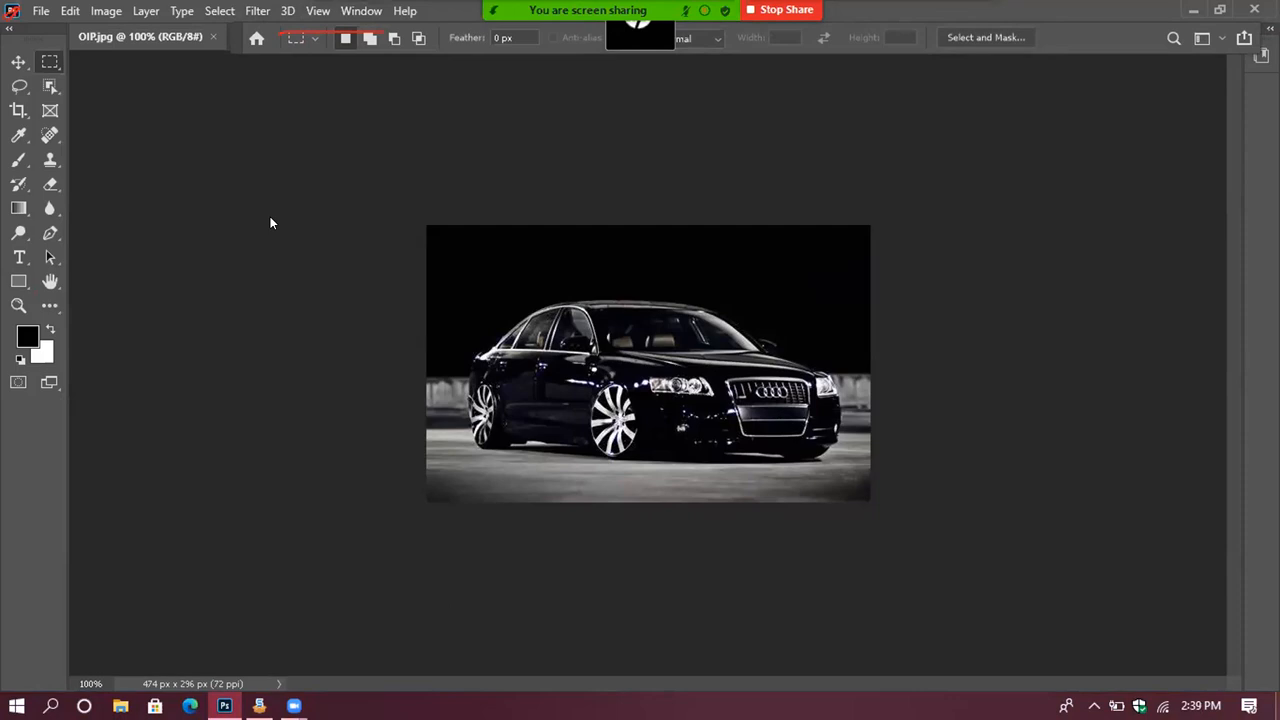
Start a Pen tool path at the car's rear end and place anchor points up toward the roof.
left_click(49, 232)
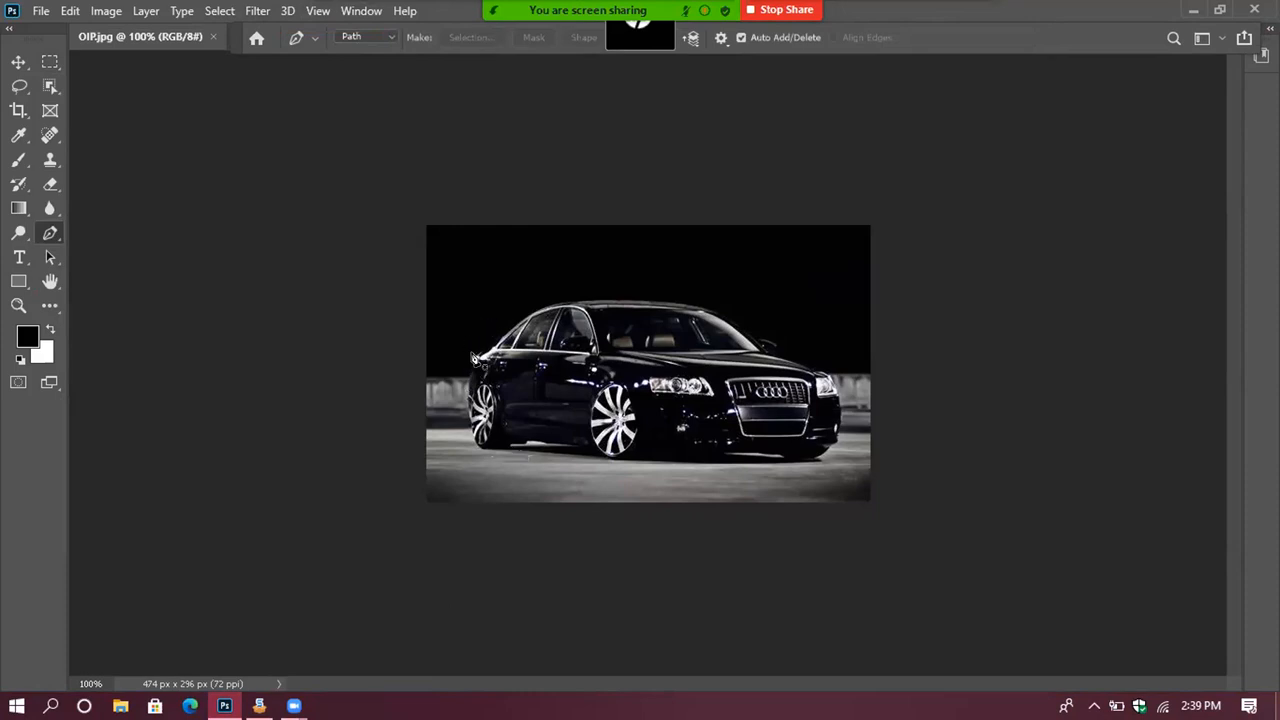
left_click(474, 356)
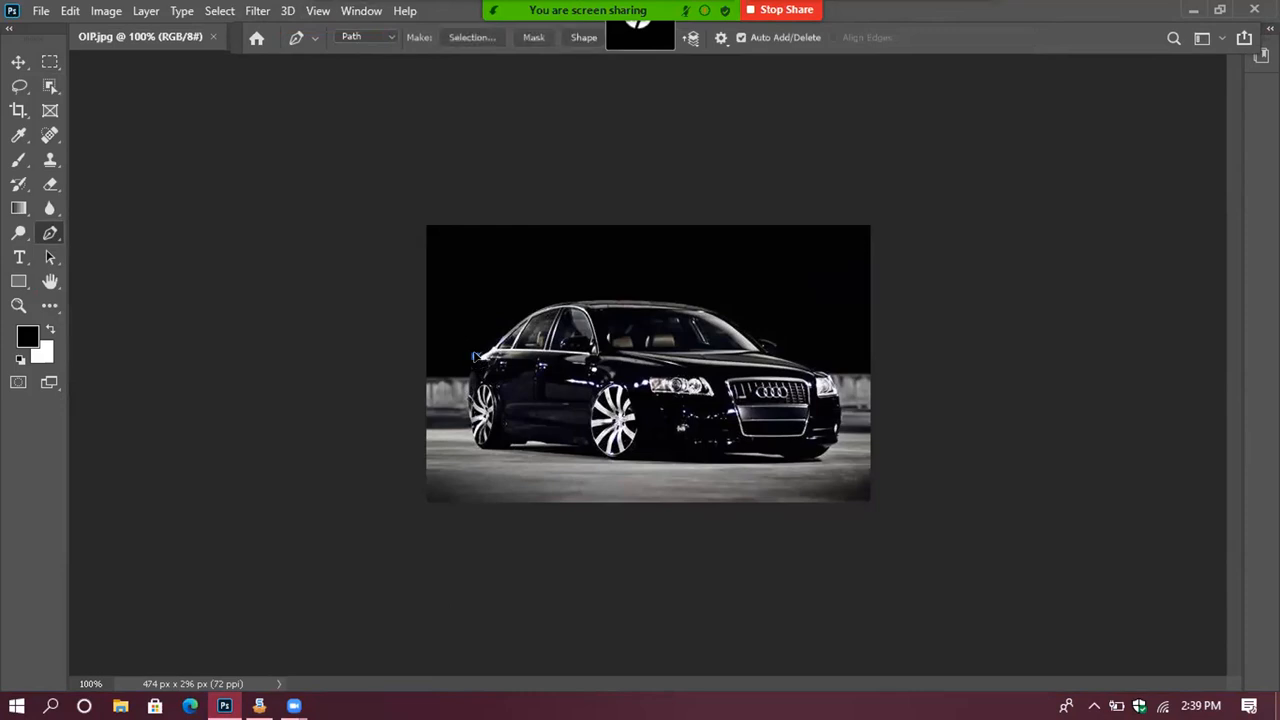
mouse_move(494, 346)
left_mouse_down()
mouse_move(509, 336)
mouse_move(490, 353)
left_mouse_up()
left_click(587, 304)
left_click_drag(535, 307, 544, 293)
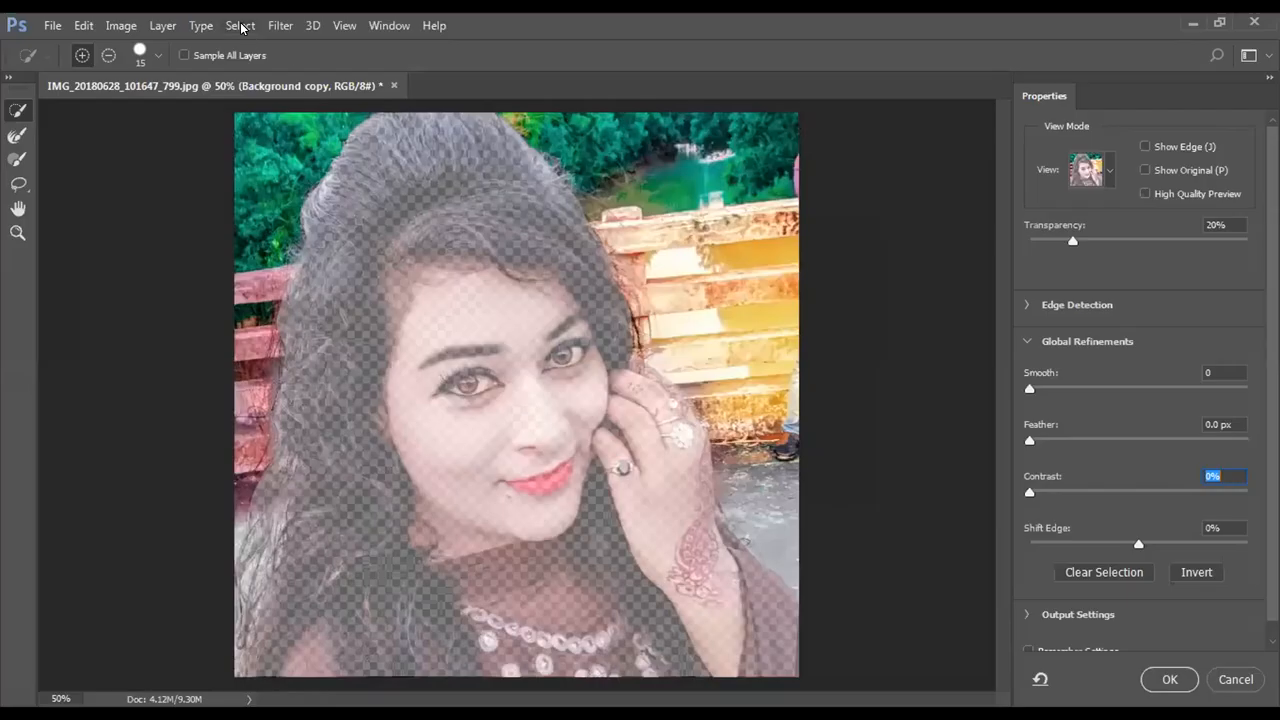
left_click(240, 25)
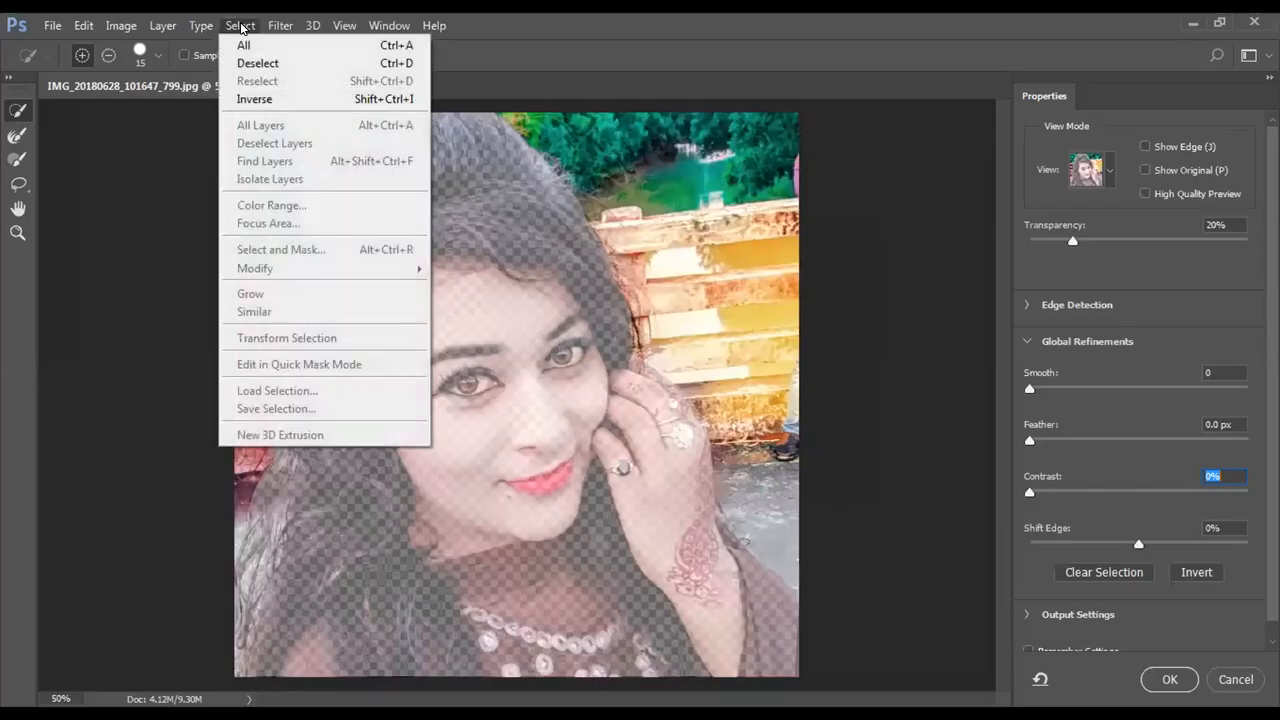
left_click(246, 23)
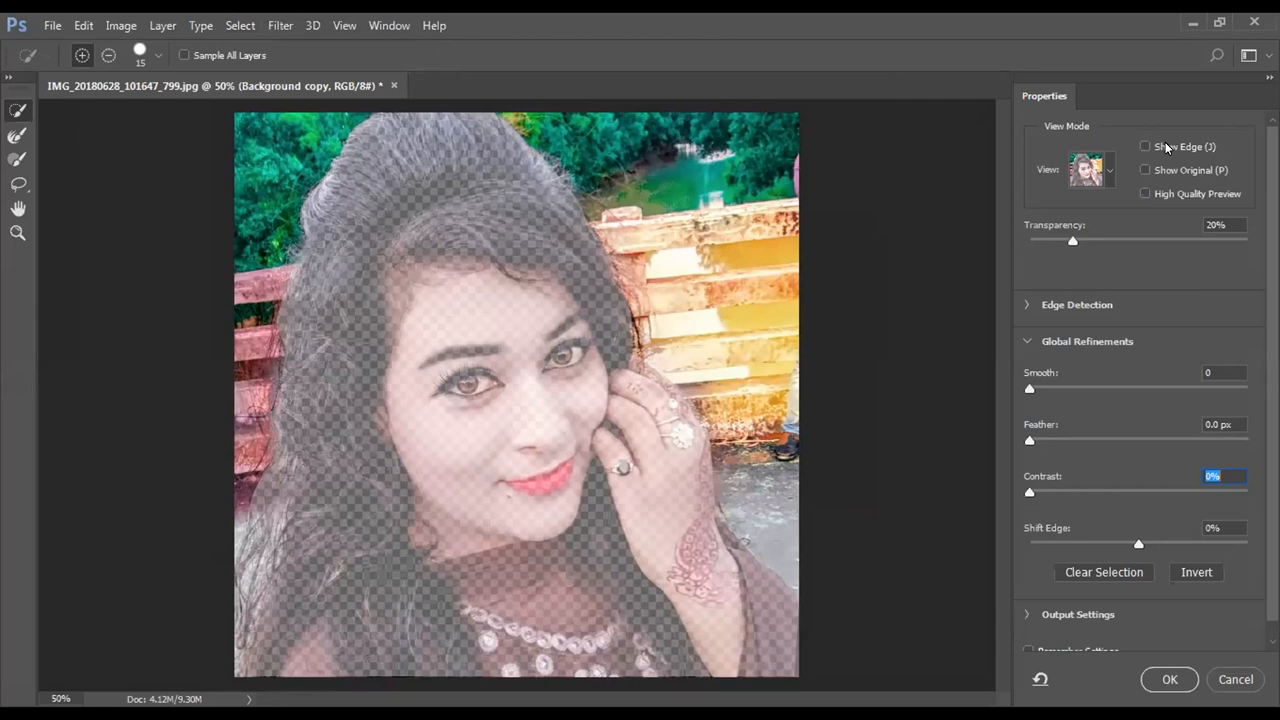
left_click(1106, 173)
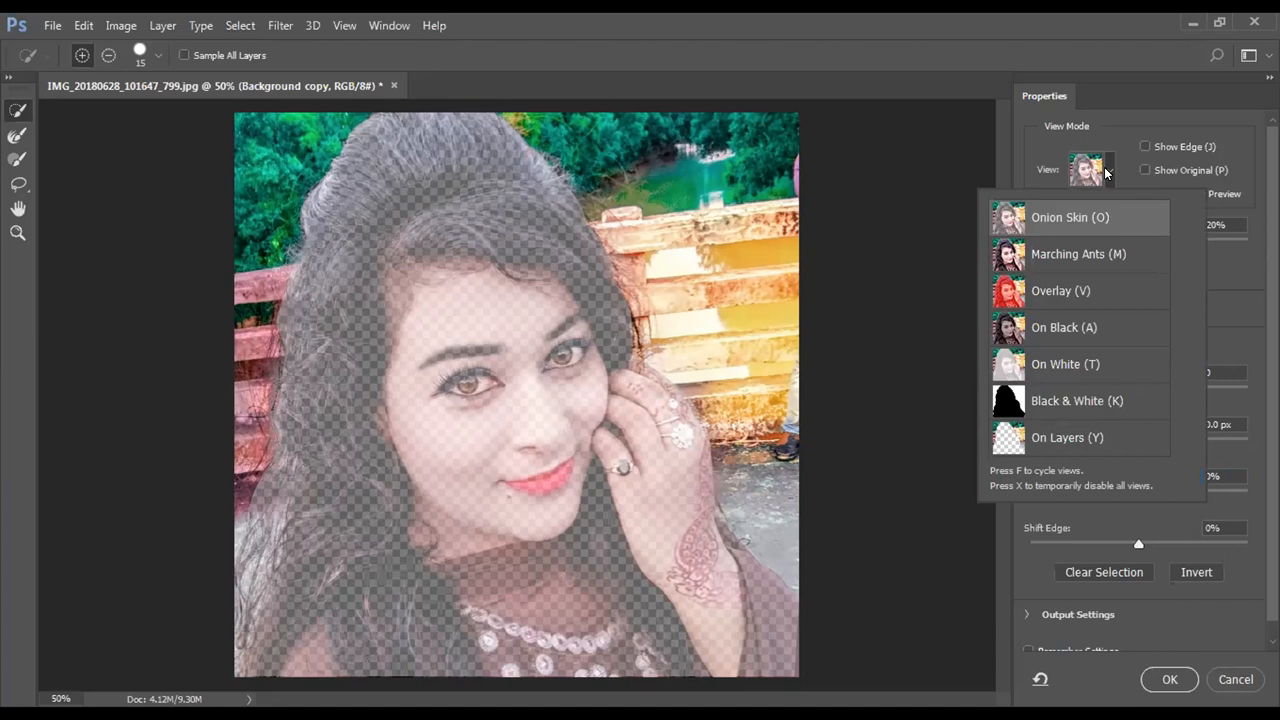
left_click(1105, 173)
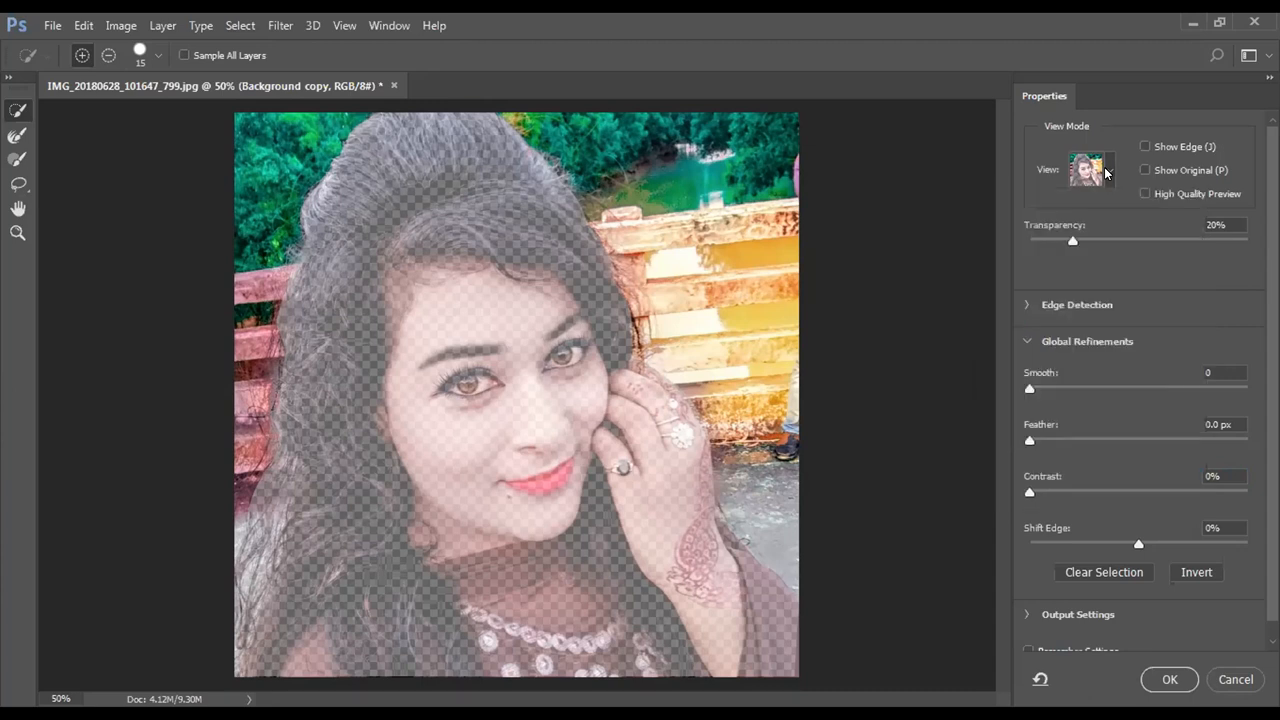
left_click(1240, 679)
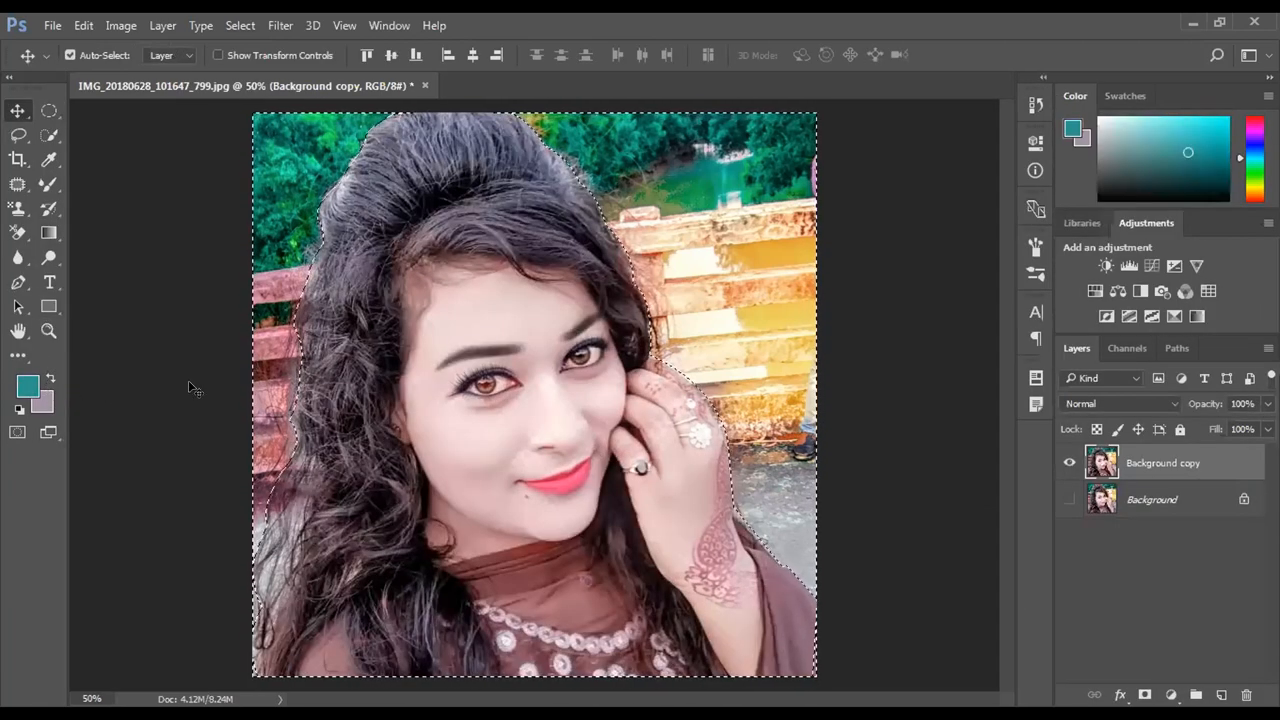
Try filling the selected area around the woman with the background colour on the Background copy layer.
key("ctrl+BackSpace")
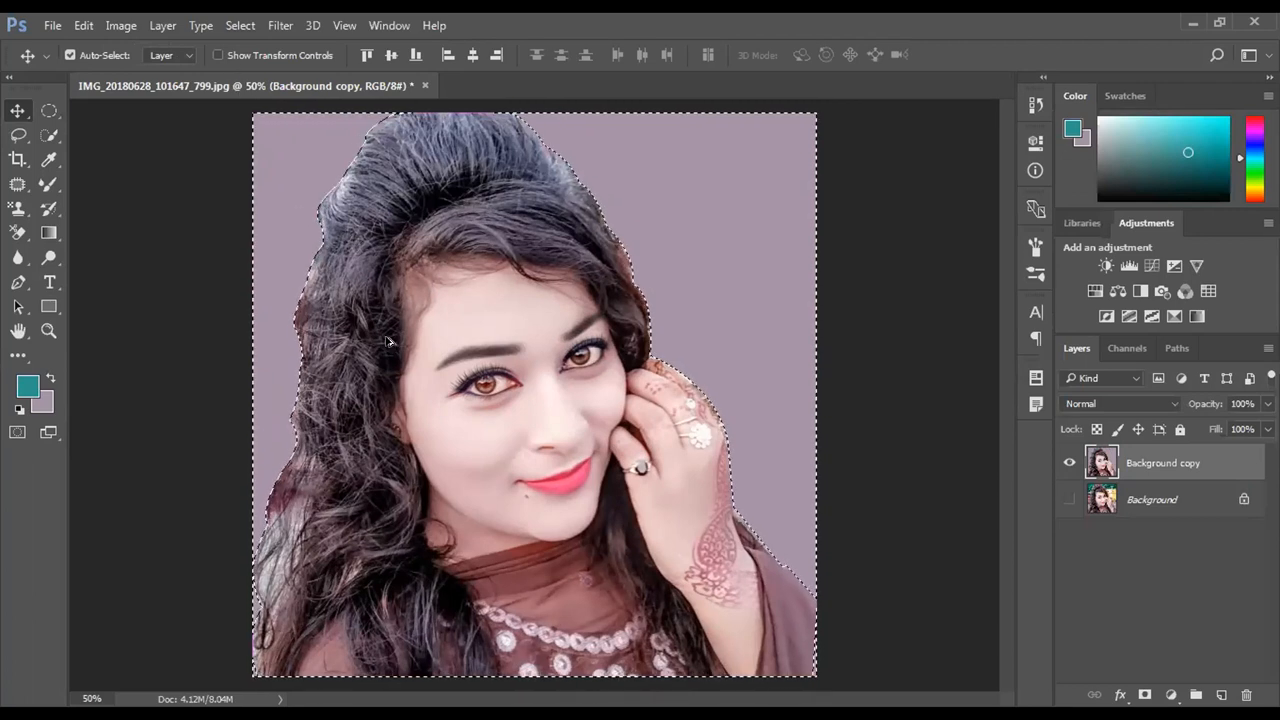
key("Delete")
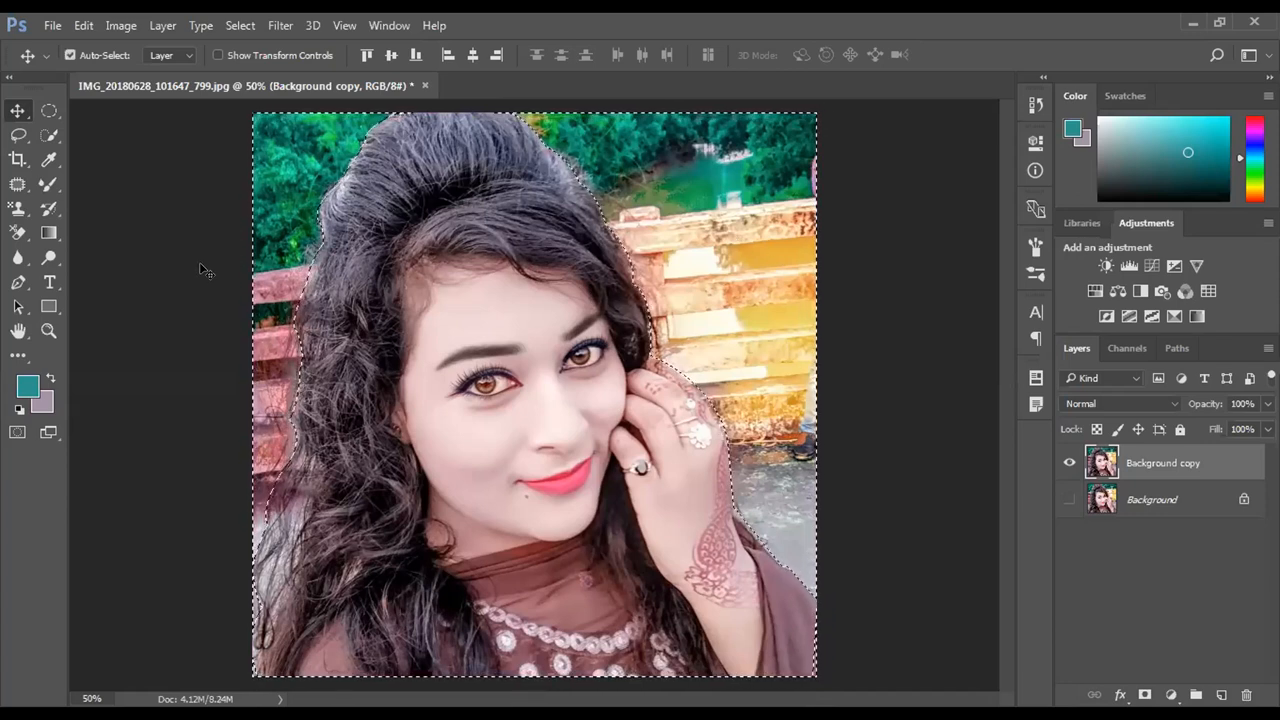
Invert the selection so that it covers the woman, and open it in Select and Mask.
left_click(240, 25)
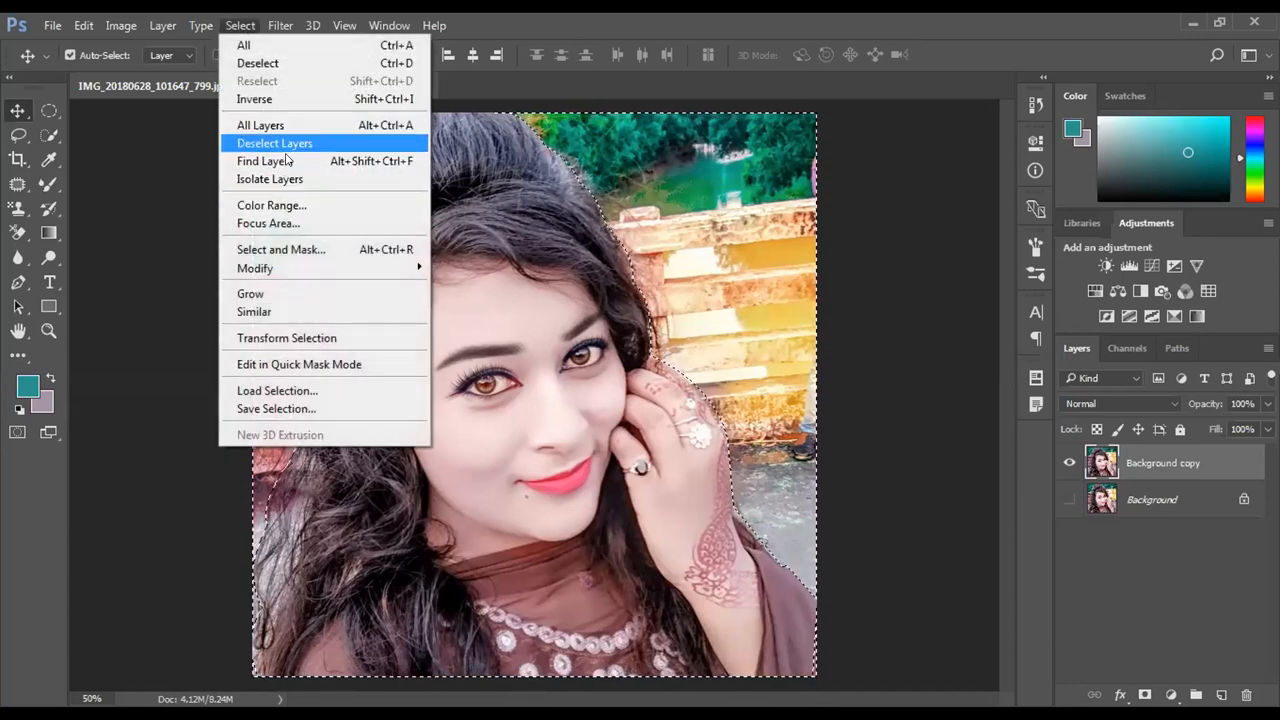
left_click(292, 99)
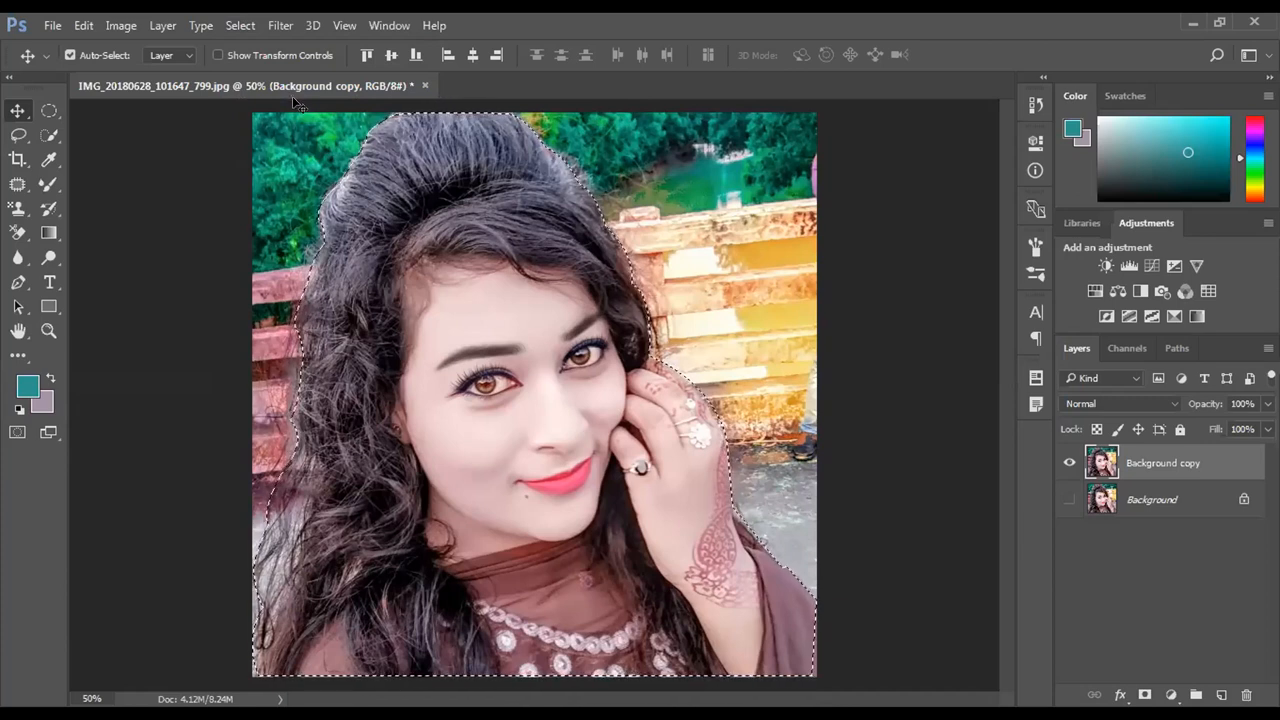
left_click(241, 25)
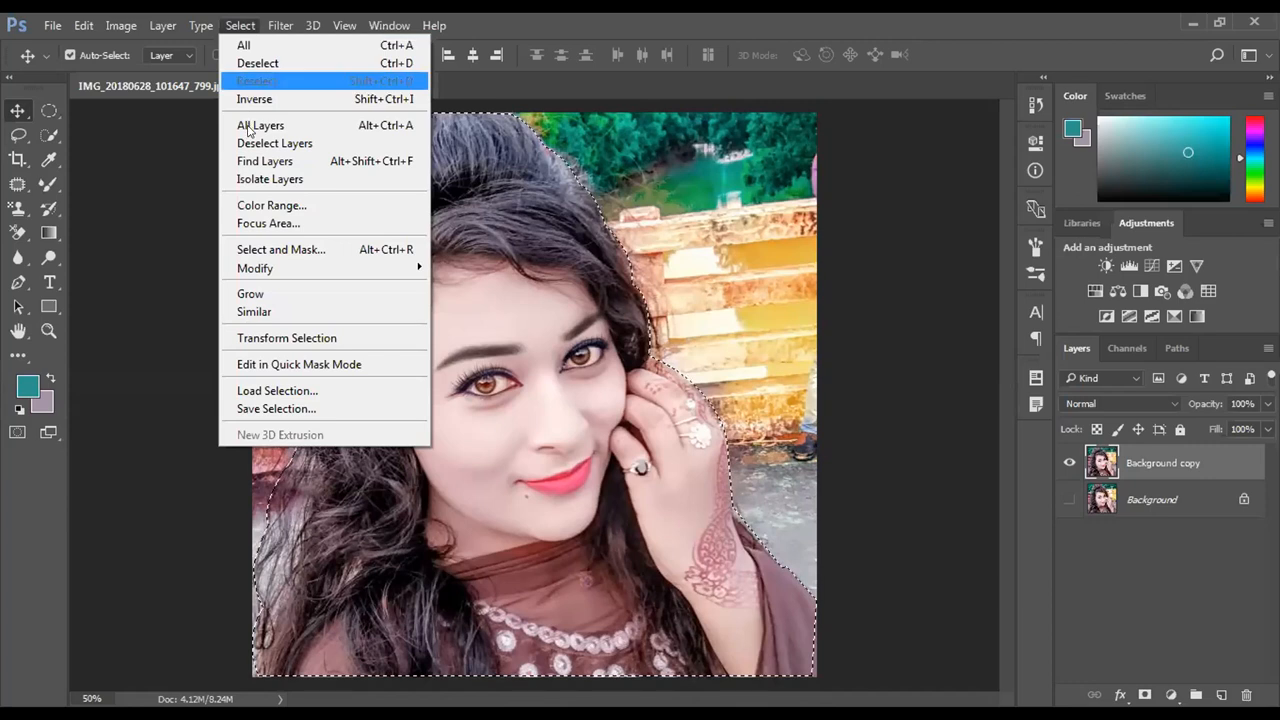
left_click(288, 248)
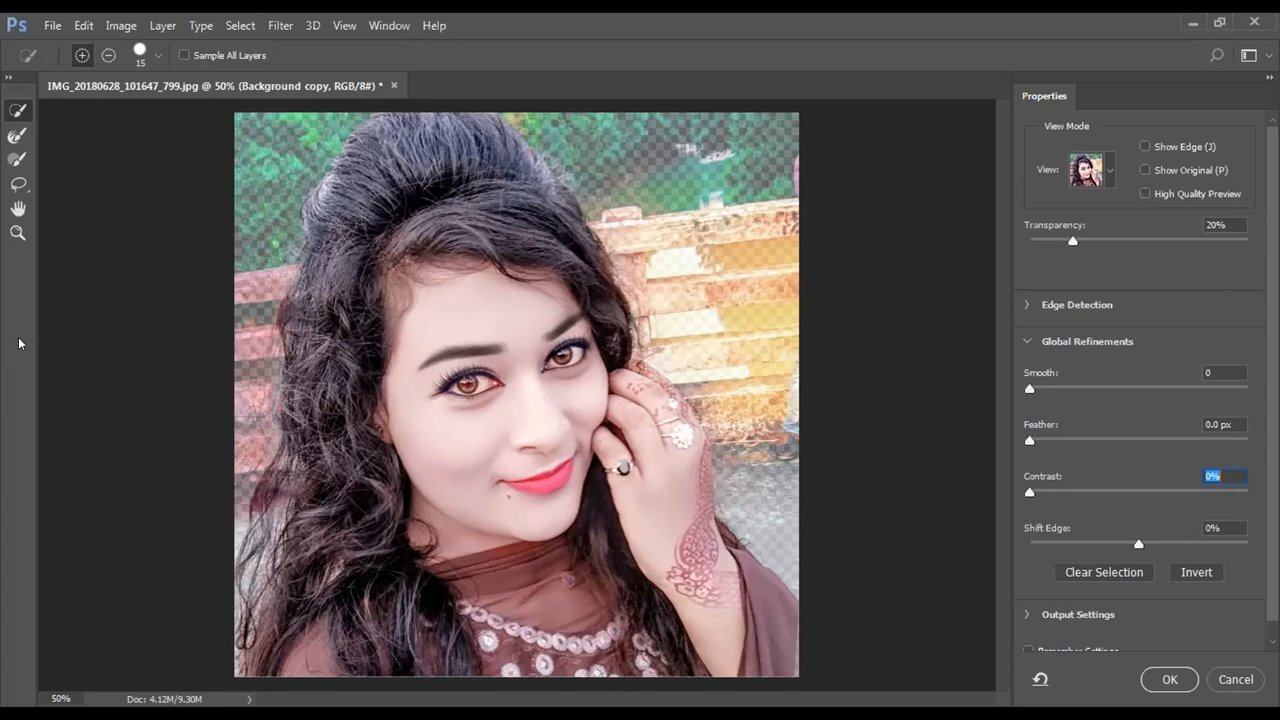
left_click(1108, 172)
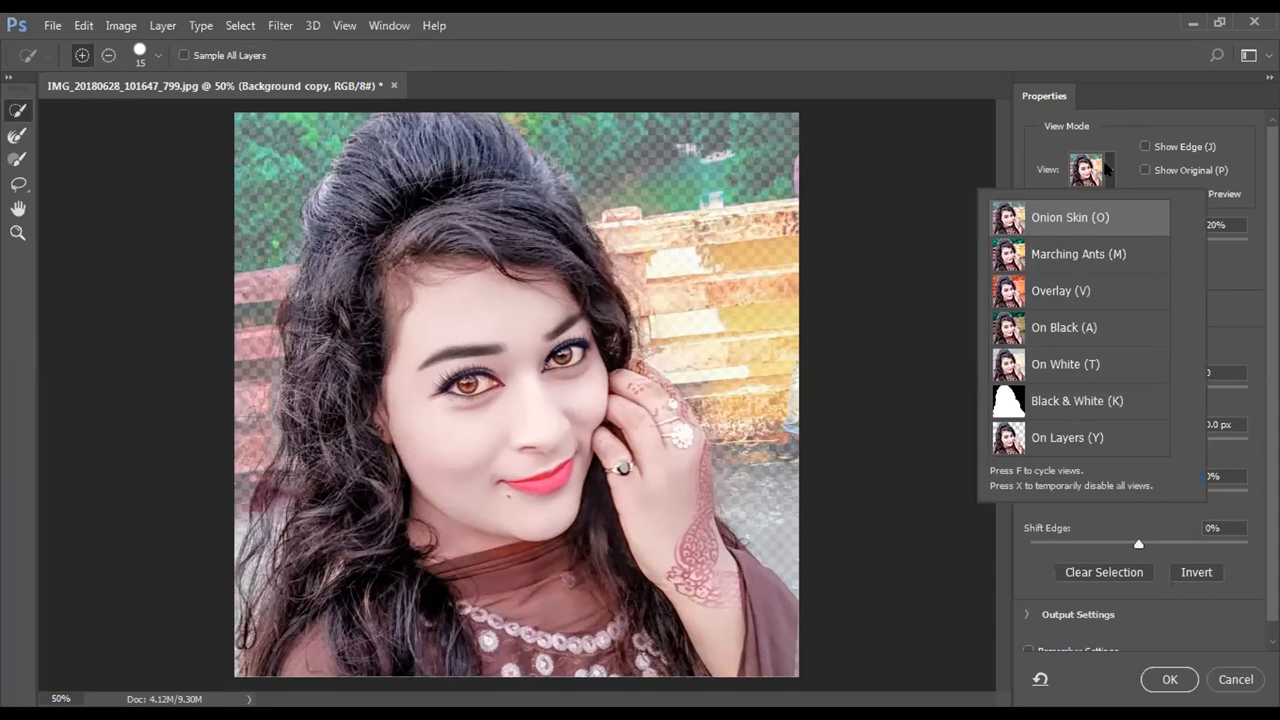
left_click(1106, 170)
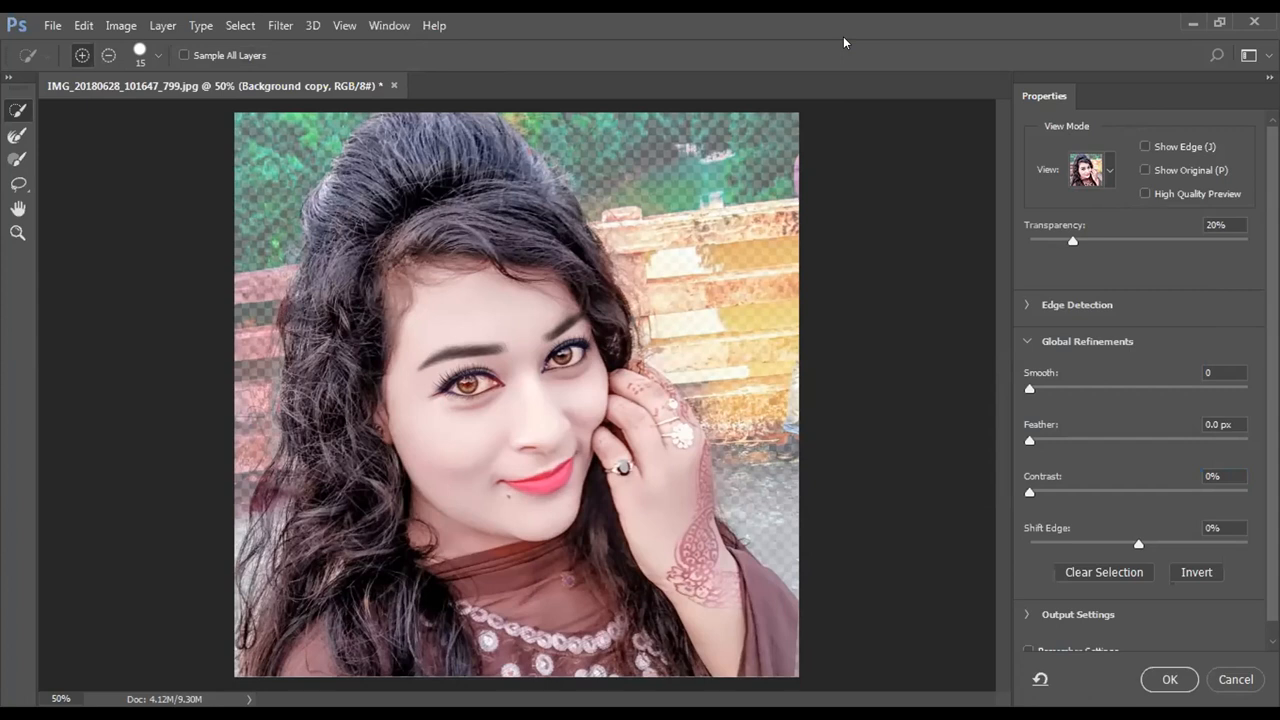
left_click(236, 25)
left_click(236, 24)
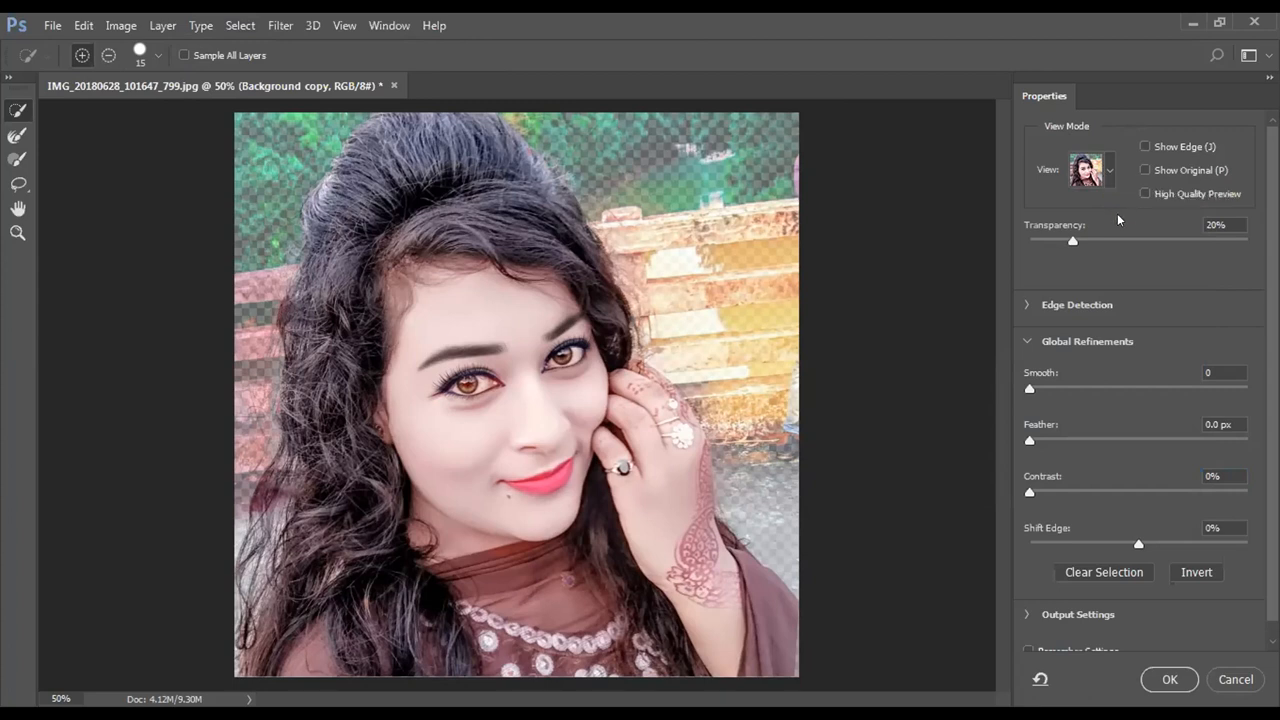
Refine the selection along the loose hair strands at the portrait's left edge with the Refine Edge Brush at size 13.
left_click(10, 138)
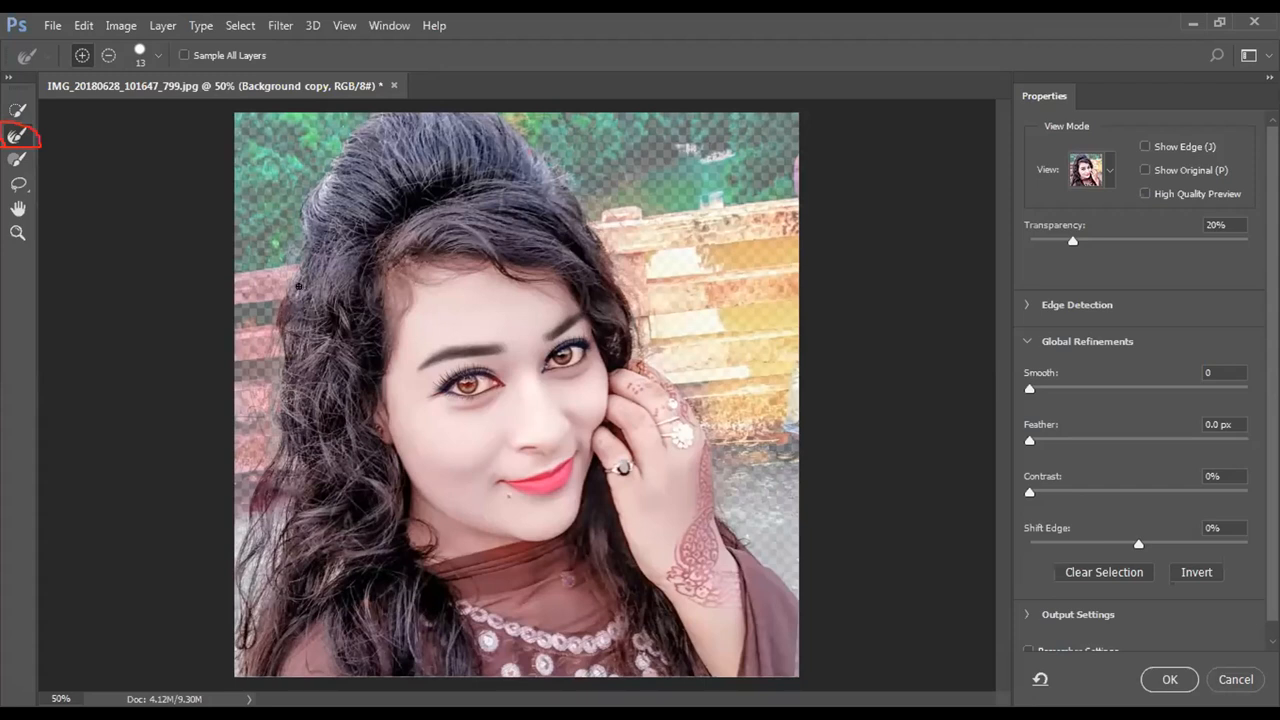
key("ctrl+plus")
key("ctrl+plus")
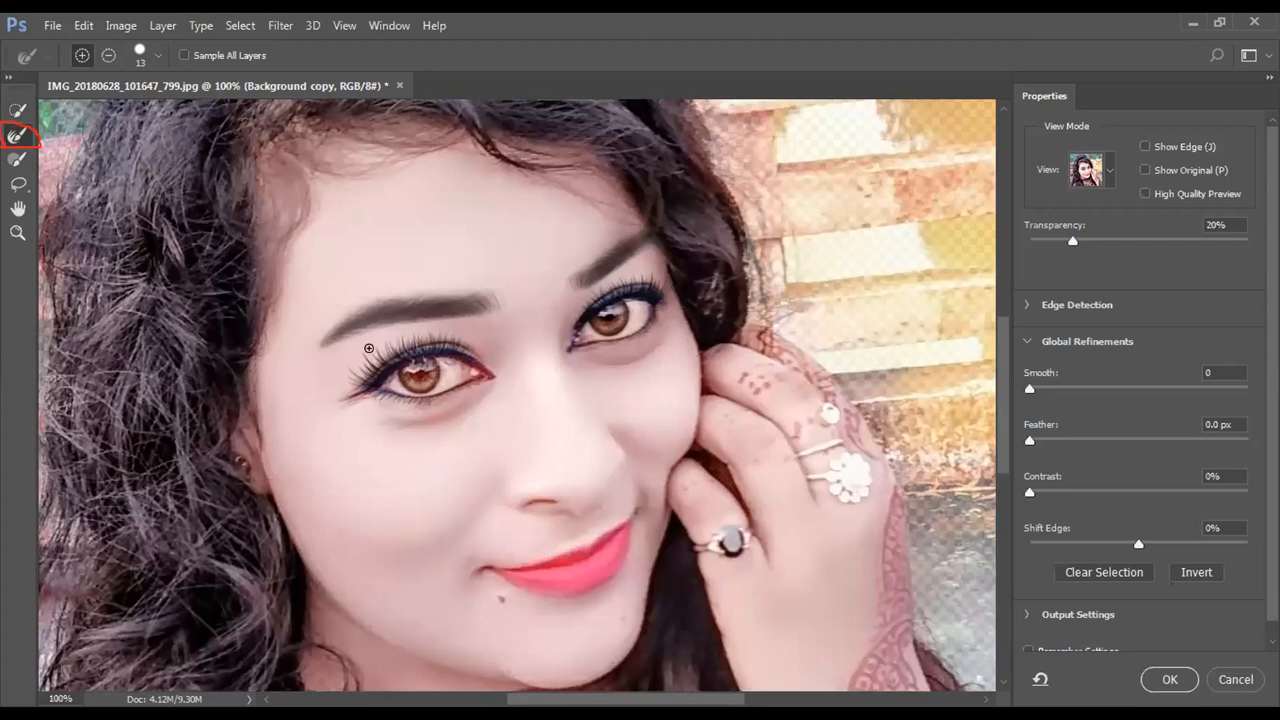
left_click_drag(451, 246, 511, 346)
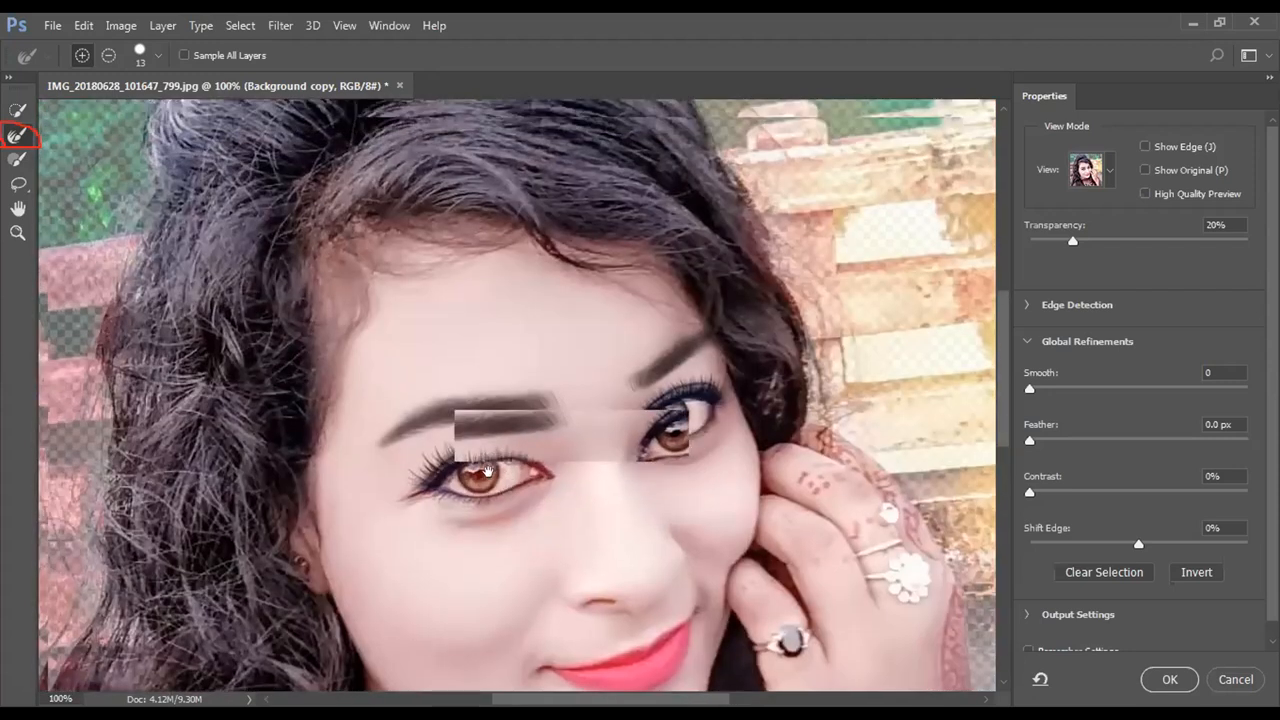
left_click_drag(521, 389, 548, 510)
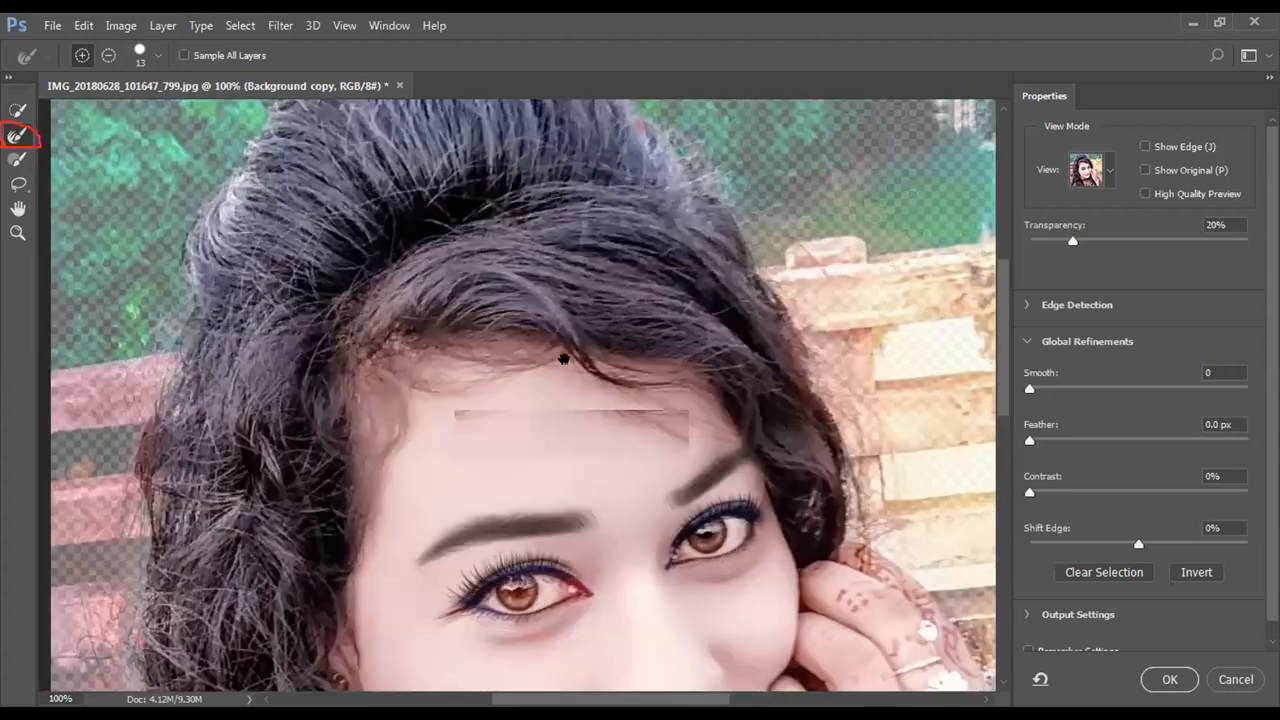
left_click_drag(479, 366, 493, 468)
left_click_drag(299, 419, 286, 399)
mouse_move(337, 357)
left_mouse_down()
mouse_move(360, 323)
mouse_move(390, 194)
left_mouse_up()
left_click_drag(182, 370, 231, 234)
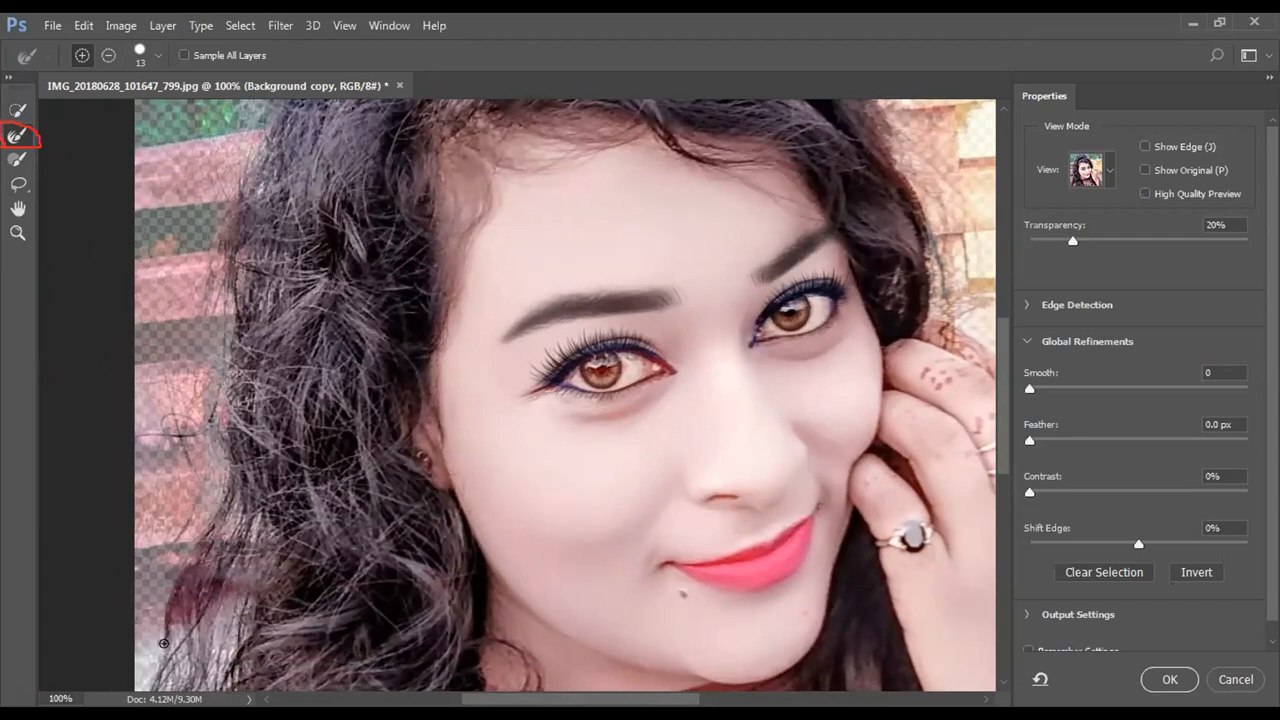
left_click_drag(203, 553, 178, 583)
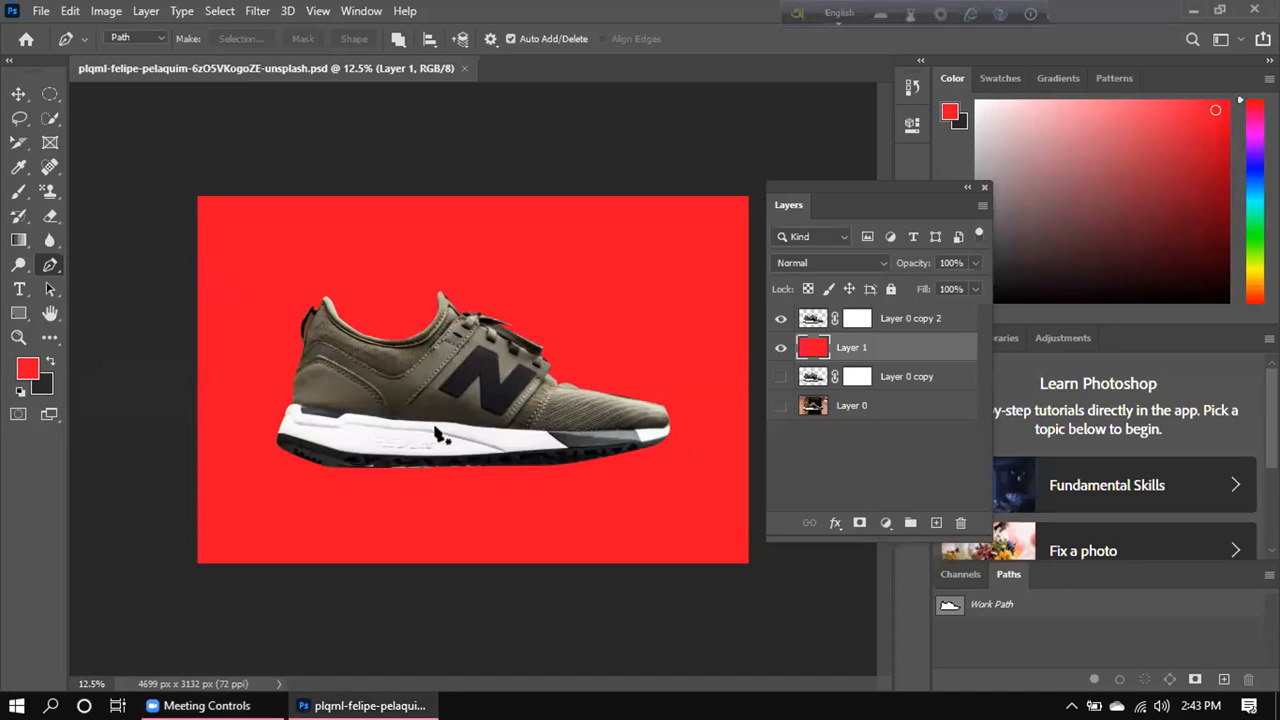
key("ctrl+plus")
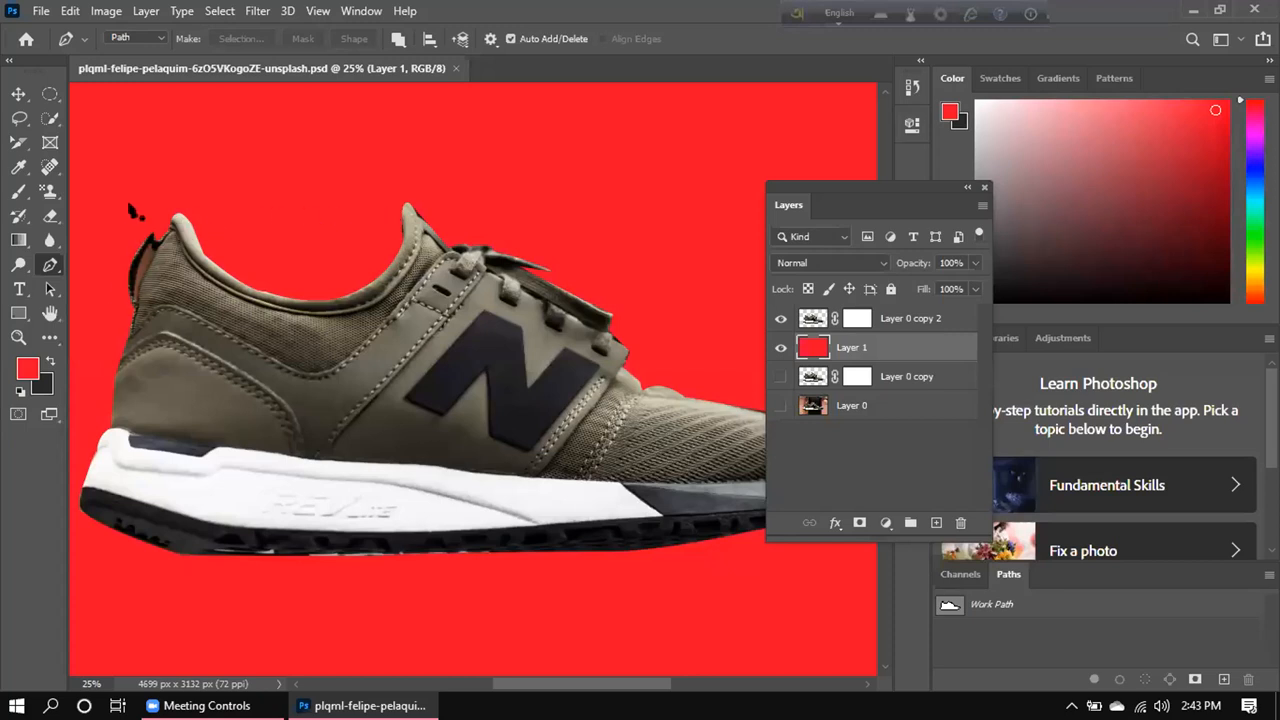
left_click(257, 233)
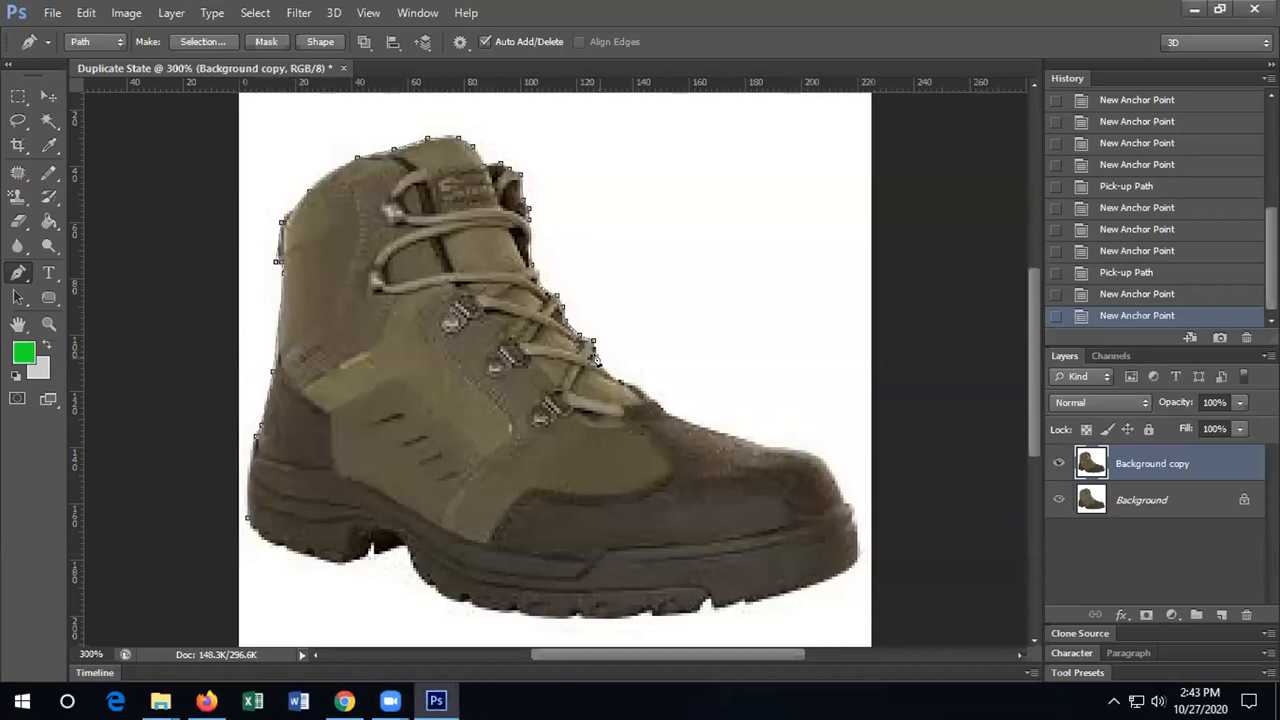
Continue the boot's Pen tool path with four anchor points along the front edge below the upper laces.
left_click(601, 364)
left_click(604, 370)
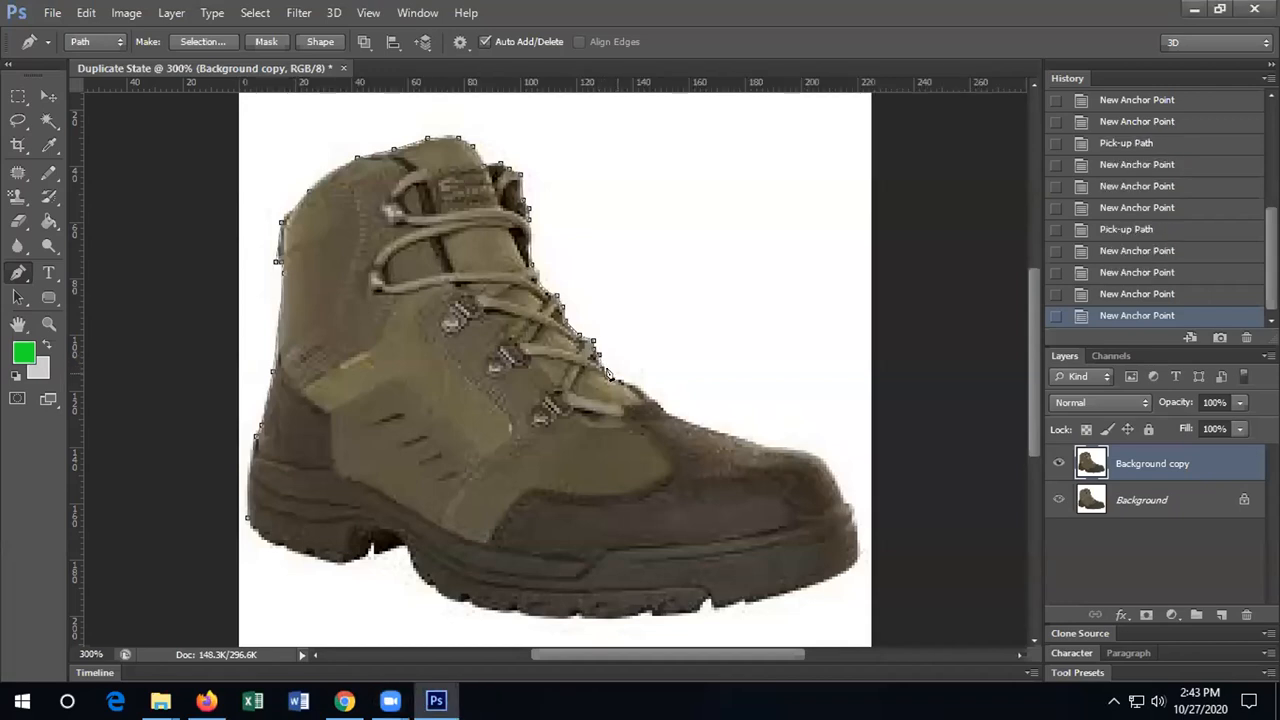
left_click(622, 382)
left_click(632, 387)
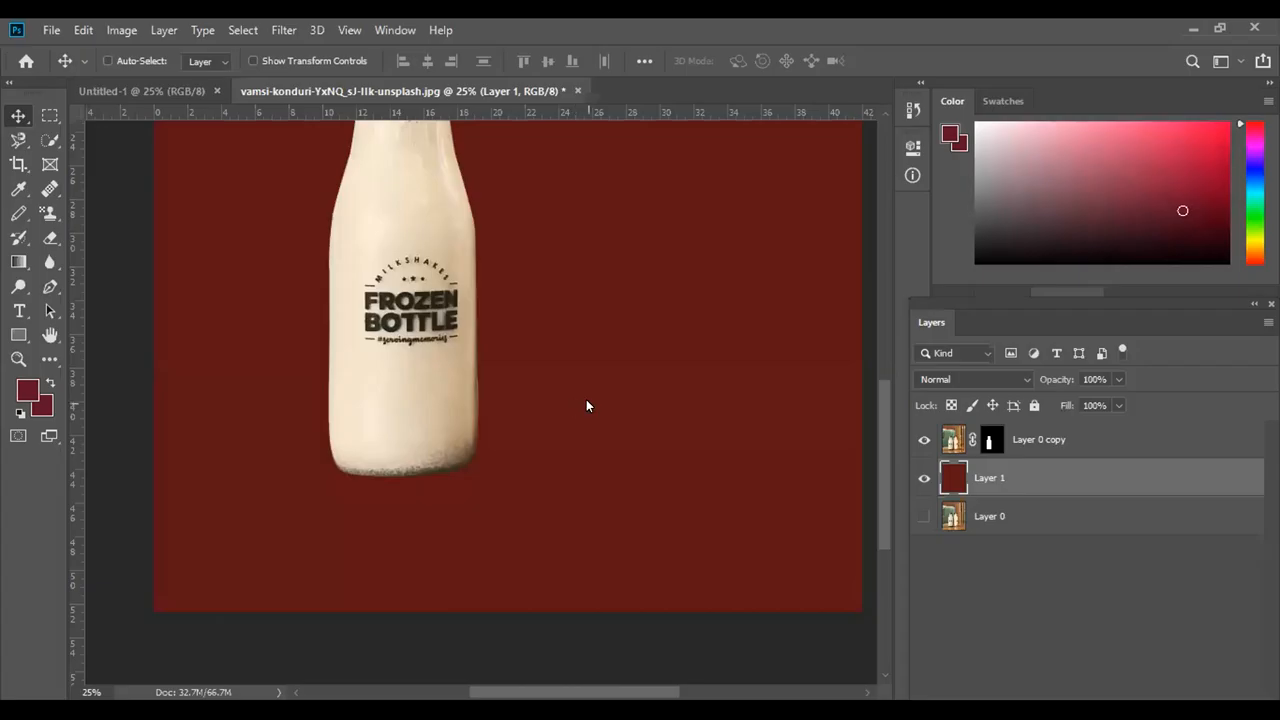
Examine the lower right edge of the milkshake bottle cutout up close against the dark red background.
left_click_drag(608, 369, 626, 490)
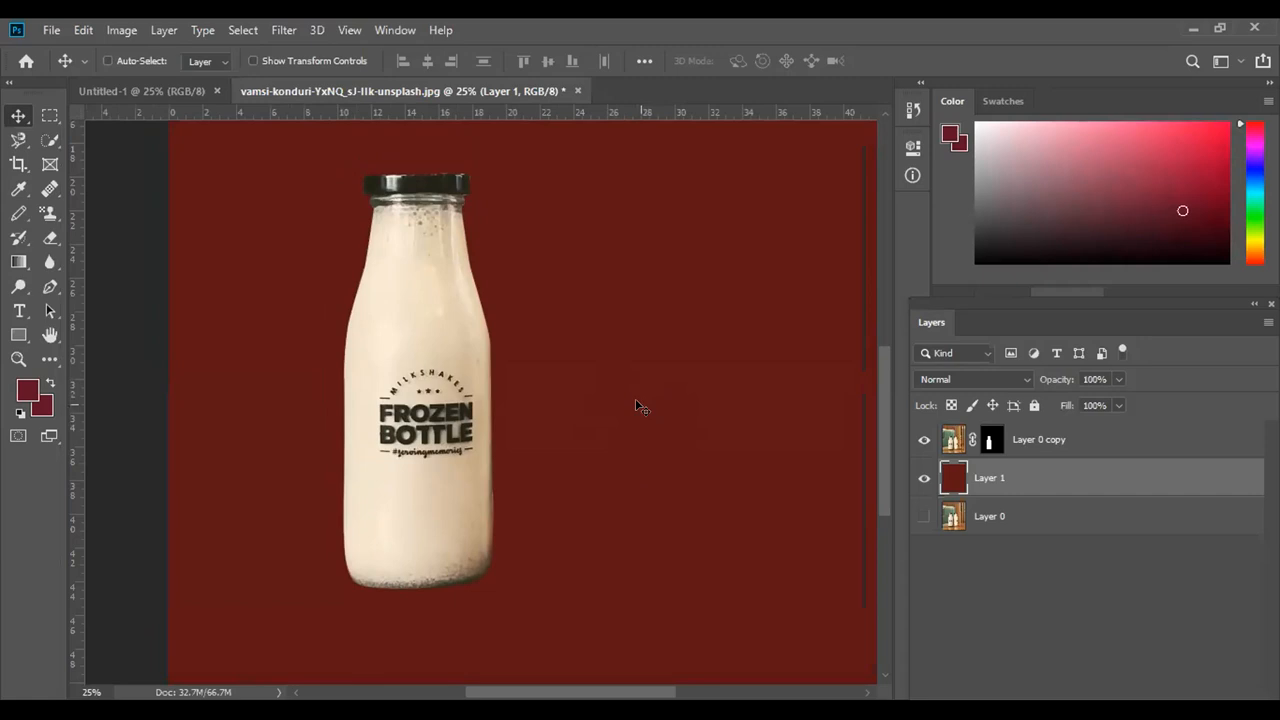
key("ctrl+plus")
key("ctrl+plus")
key("ctrl+plus")
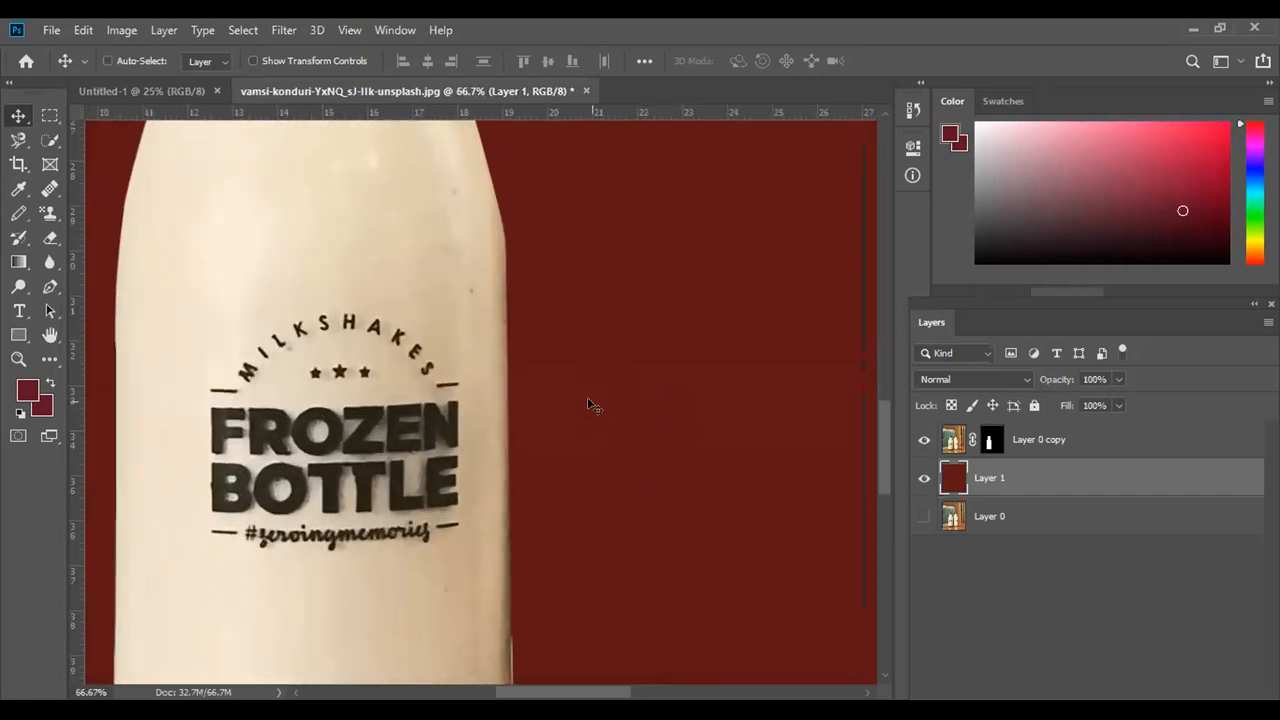
key("ctrl+plus")
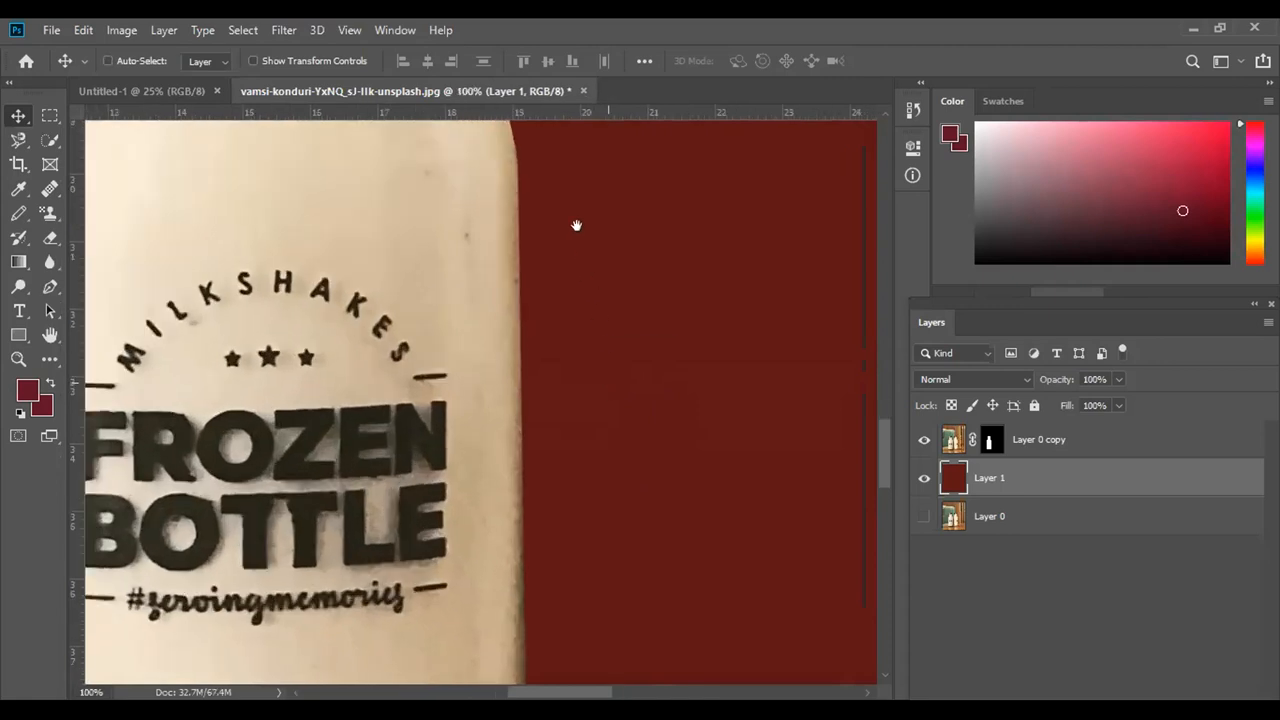
left_click_drag(577, 226, 568, 139)
left_click_drag(643, 374, 610, 226)
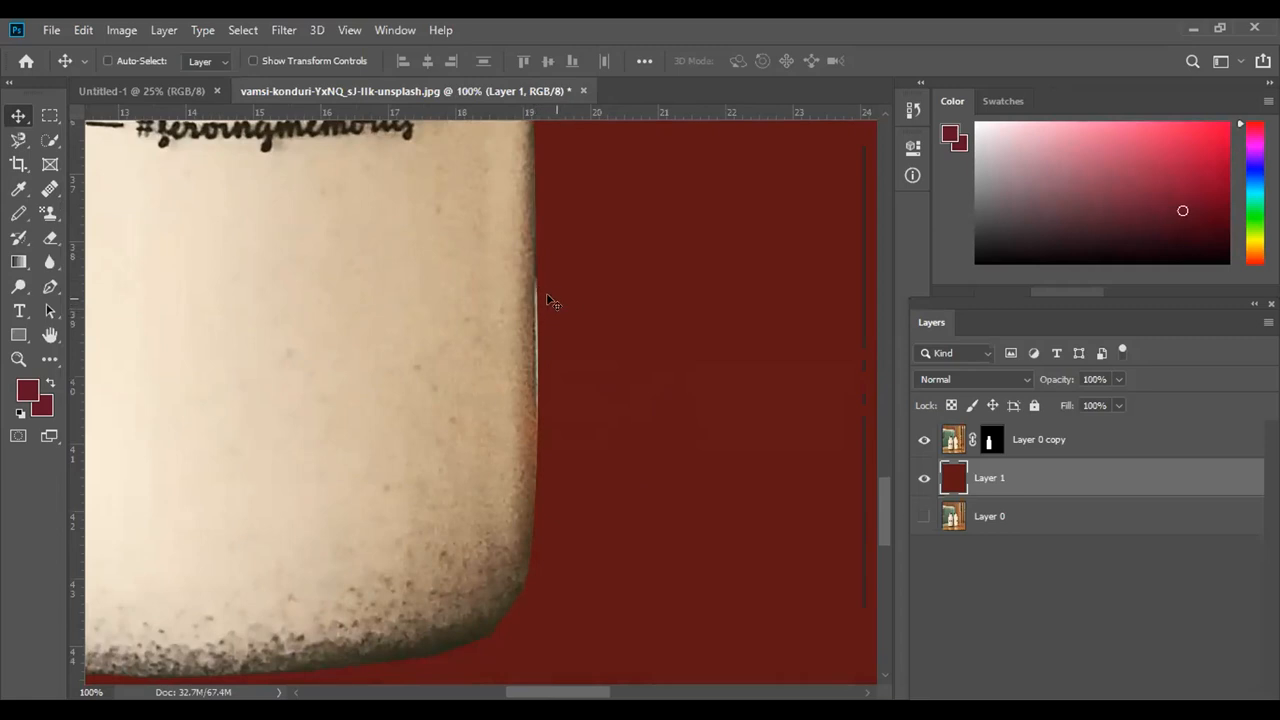
Erase the thin light fringe along the milkshake bottle's right edge on Layer 0 copy with a very small Eraser.
left_click(46, 241)
right_click(48, 240)
left_click(122, 241)
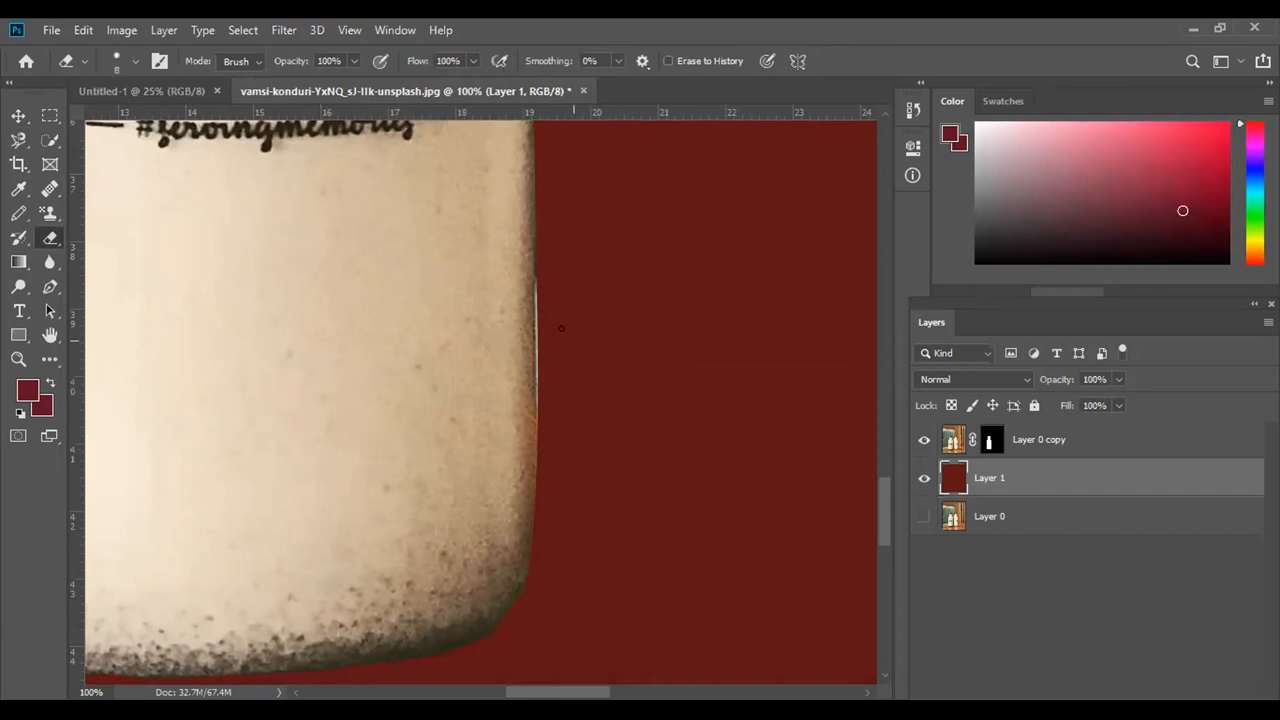
key("bracketleft")
key("ctrl+plus")
key("ctrl+plus")
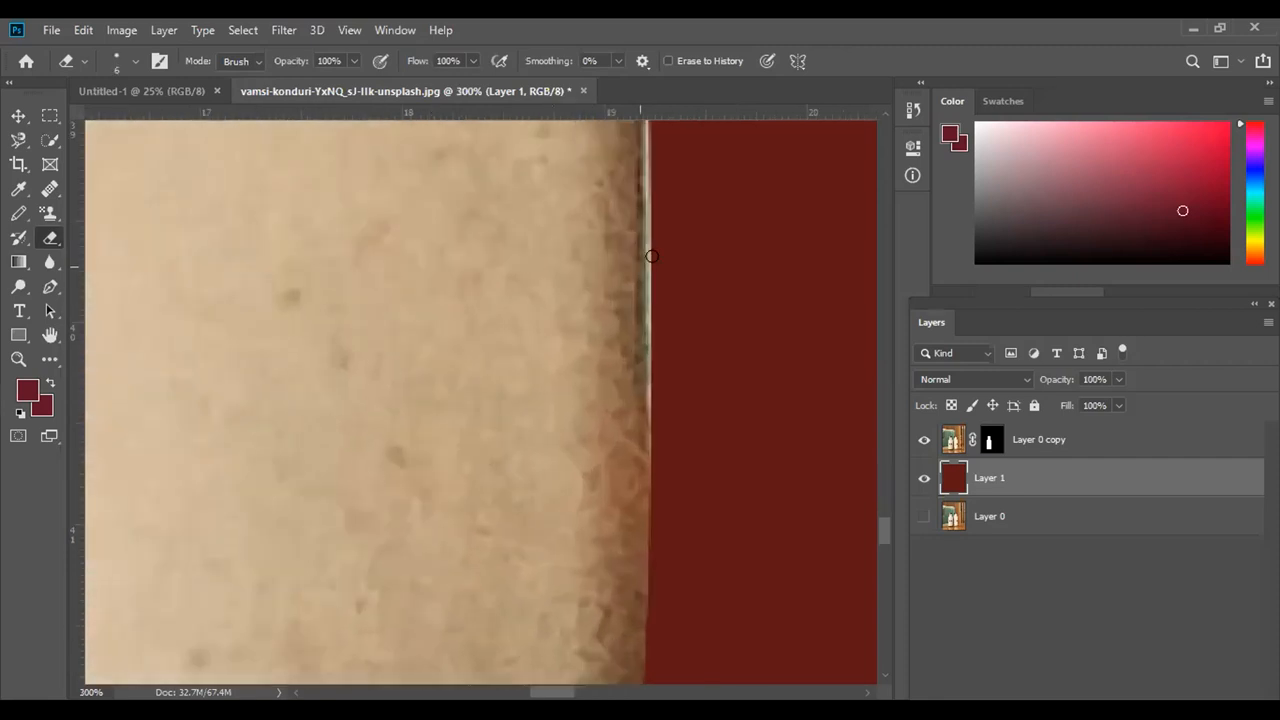
left_click_drag(648, 286, 478, 432)
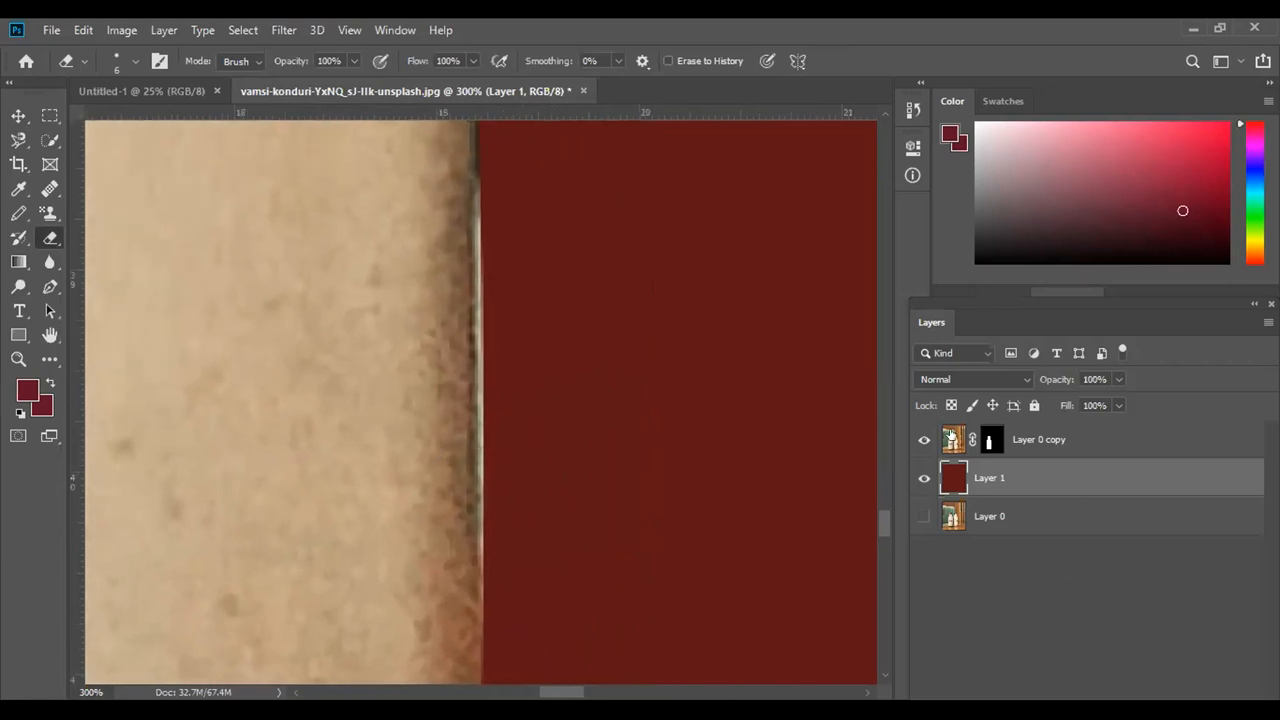
left_click(949, 436)
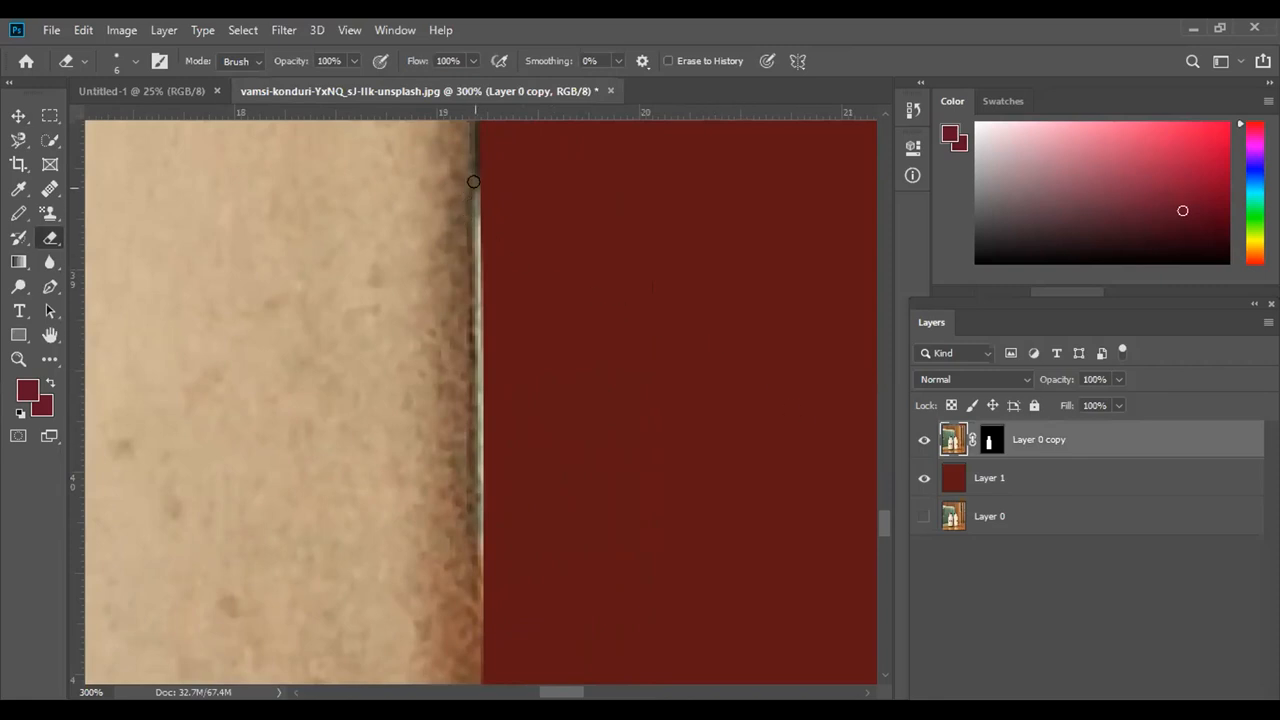
key("bracketleft")
key("bracketleft")
key("bracketleft")
left_click_drag(476, 188, 474, 248)
left_click_drag(474, 248, 474, 302)
left_click_drag(474, 302, 475, 255)
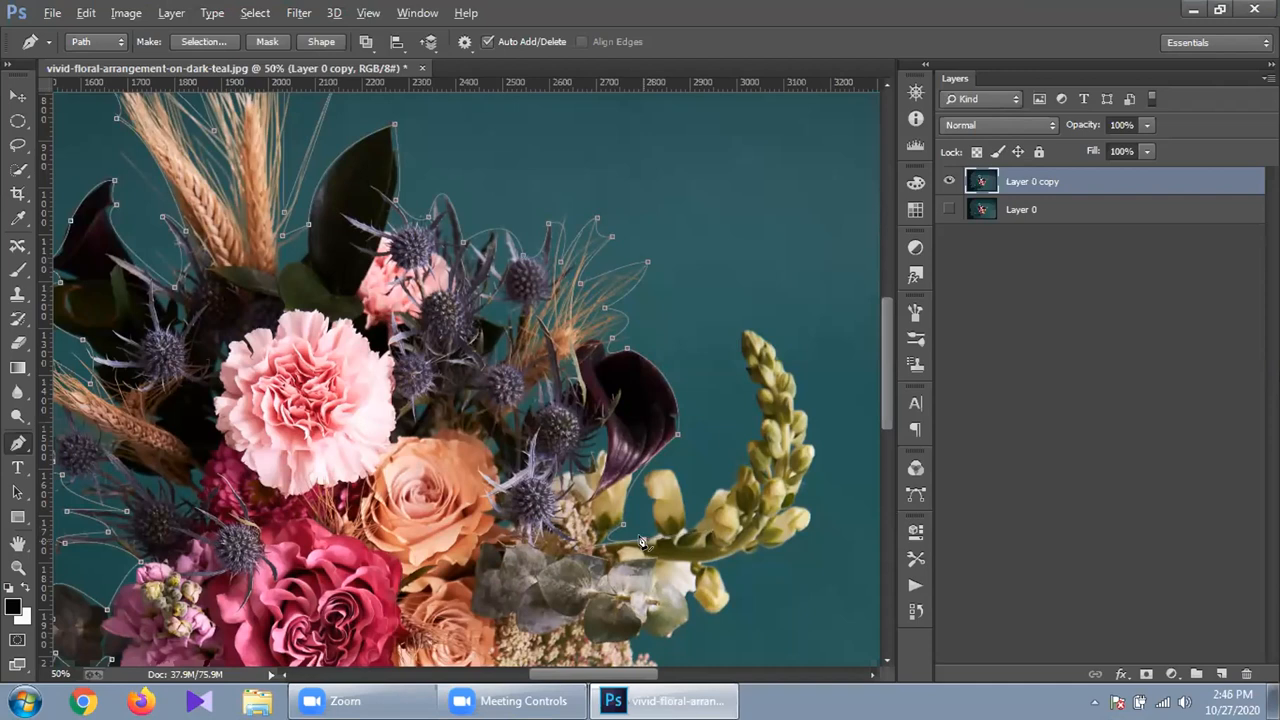
Continue the bouquet's Pen path from the dark calla lily around the pale bud to the base of the curved green stem.
left_click(641, 488)
left_click_drag(641, 488, 618, 440)
left_click_drag(687, 526, 701, 621)
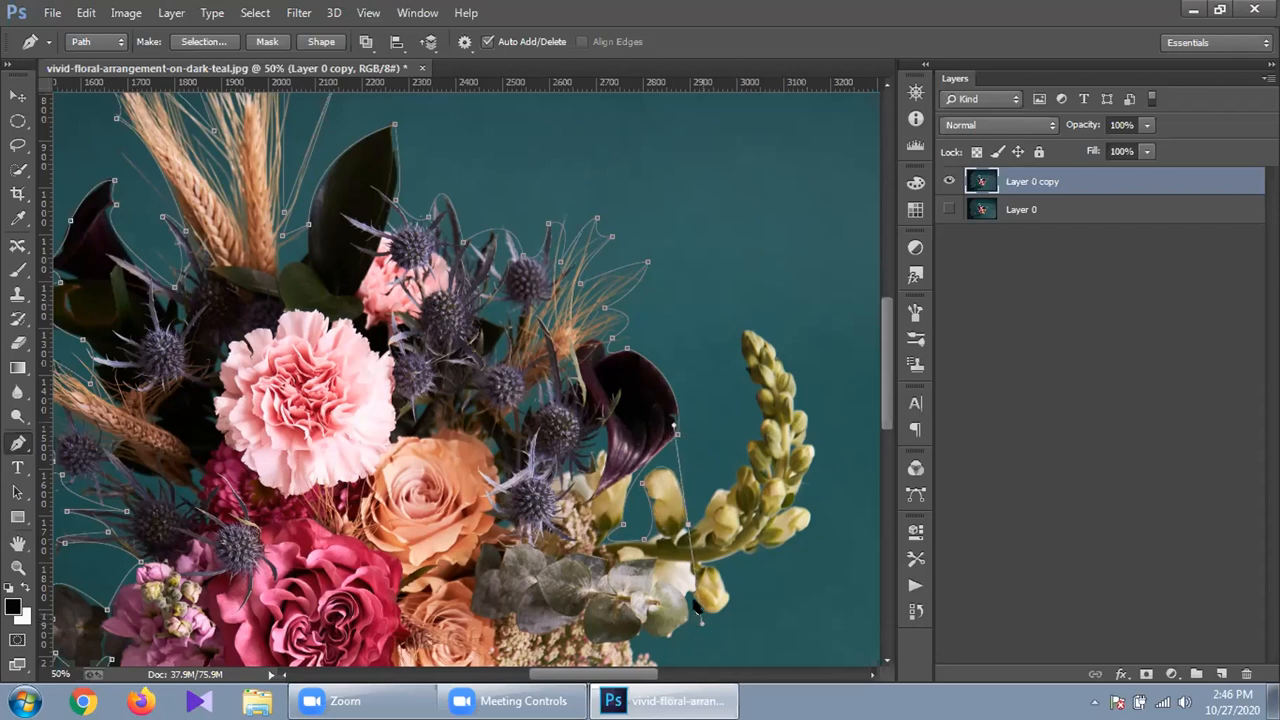
left_click(687, 528, "alt")
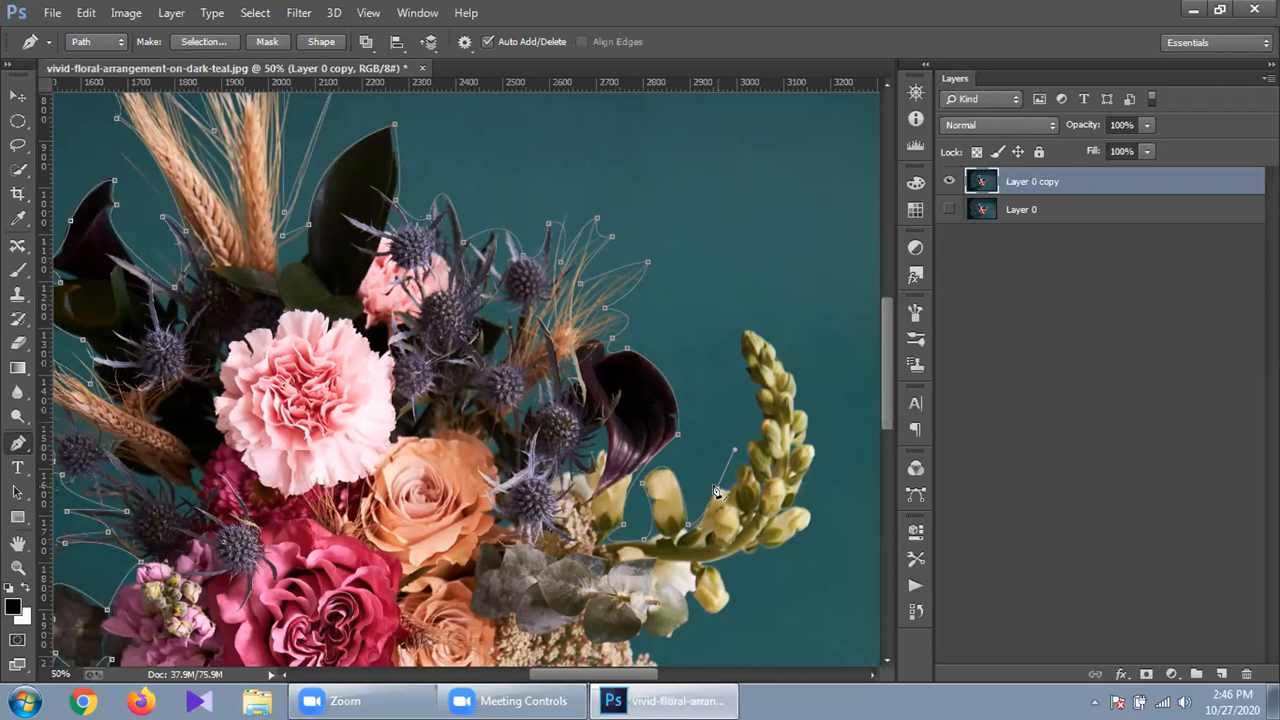
left_click(716, 493, "alt")
Continue the Pen path up the inner edge of the curved green stem, around its tip and down the outer buds.
left_click_drag(738, 341, 698, 212)
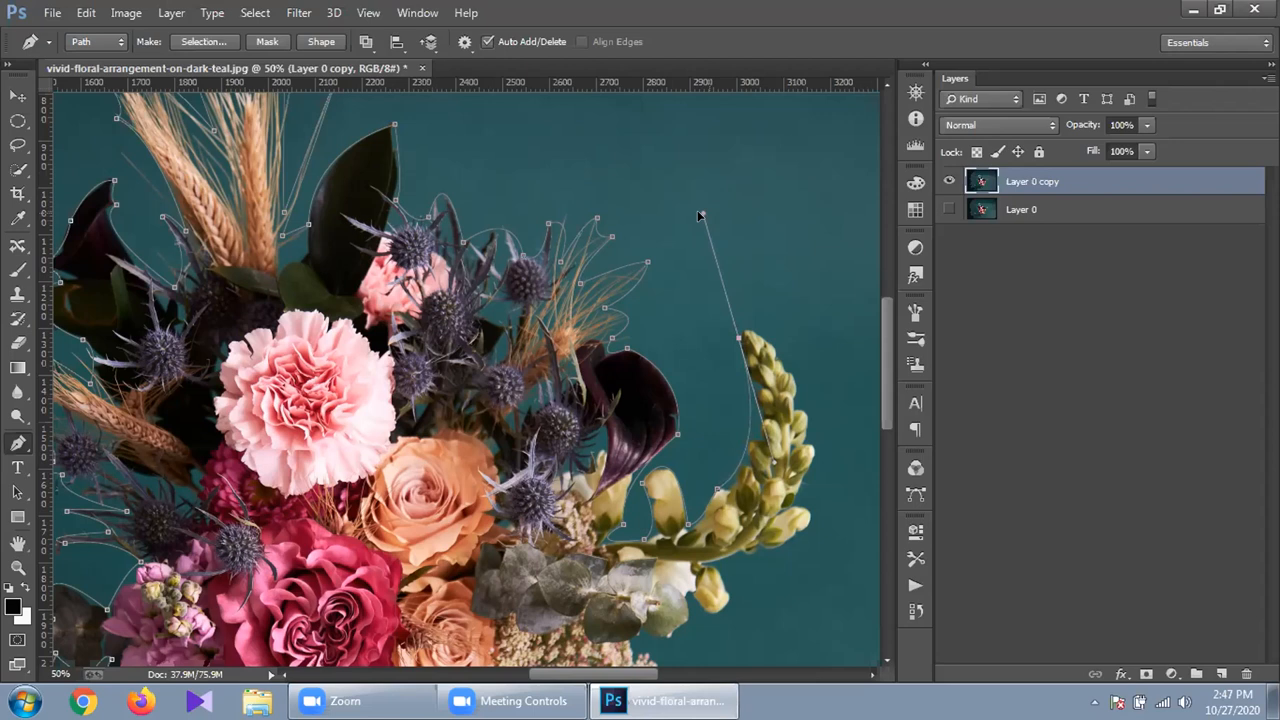
left_click(738, 342)
left_click_drag(797, 408, 813, 490)
mouse_move(825, 500)
left_mouse_down()
mouse_move(804, 508)
mouse_move(835, 516)
mouse_move(816, 529)
mouse_move(827, 534)
mouse_move(795, 501)
mouse_move(814, 514)
left_mouse_up()
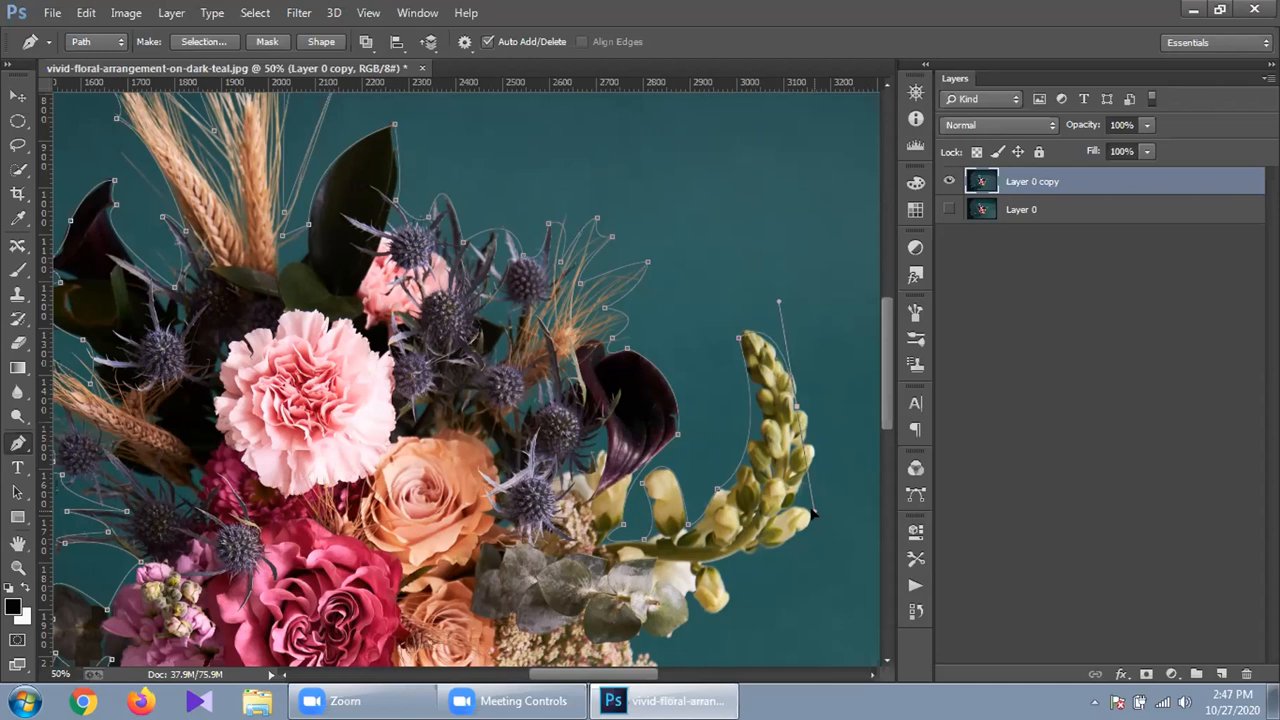
left_click_drag(813, 513, 816, 506)
left_click(797, 406, "alt")
left_click(812, 456)
left_click_drag(812, 485, 822, 531)
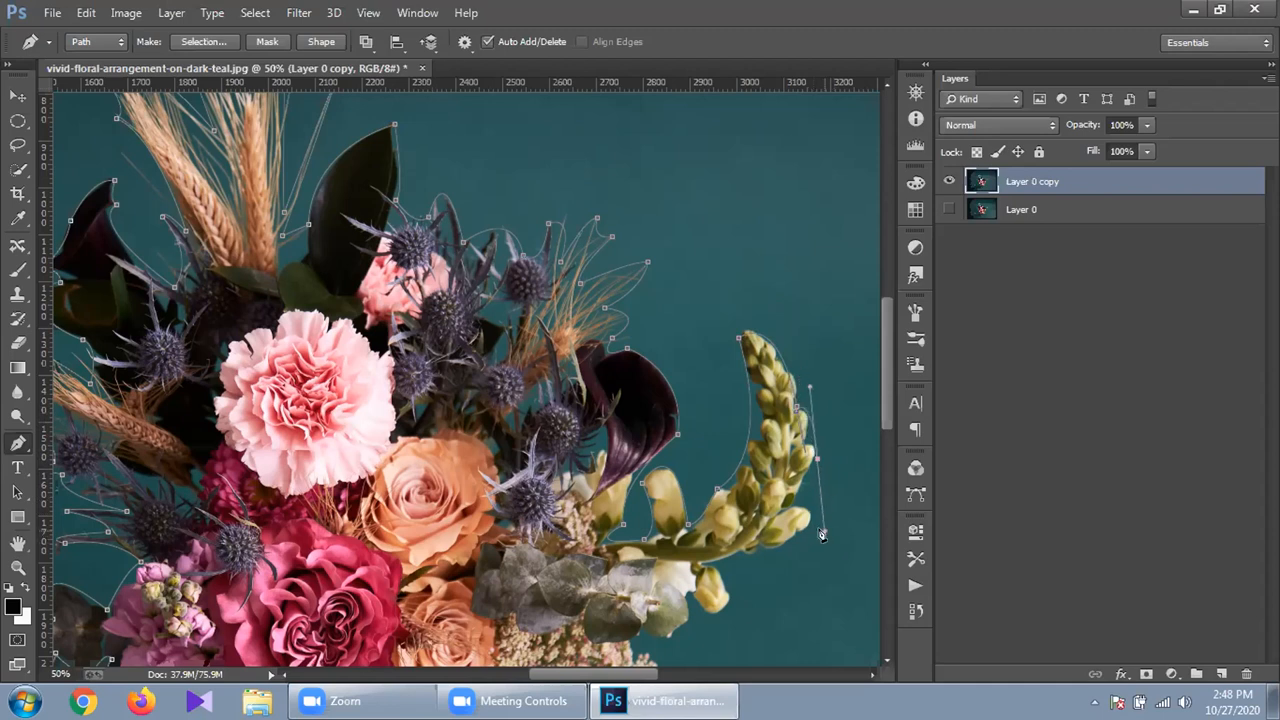
left_click(817, 460, "alt")
Continue the Pen path around the lowest outer bud and back along the stem's underside to the hanging yellow bud.
left_click_drag(810, 510, 841, 518)
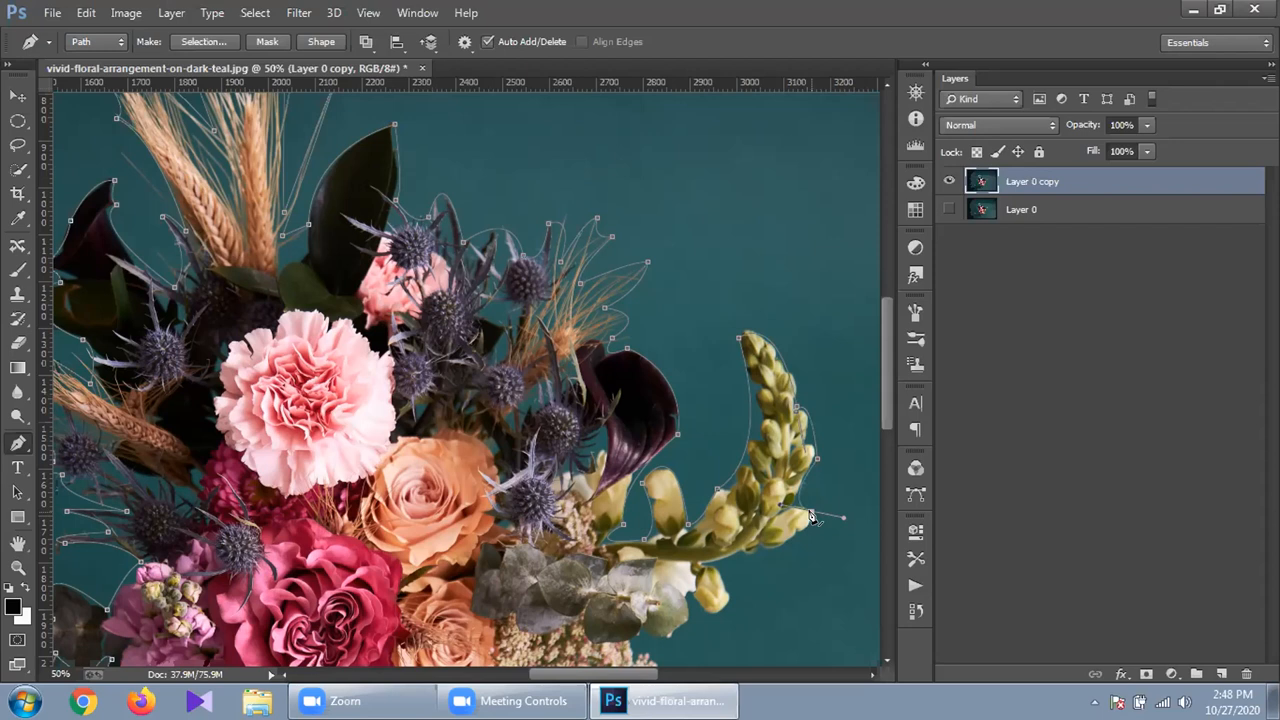
left_click(811, 512)
left_click_drag(759, 552, 709, 552)
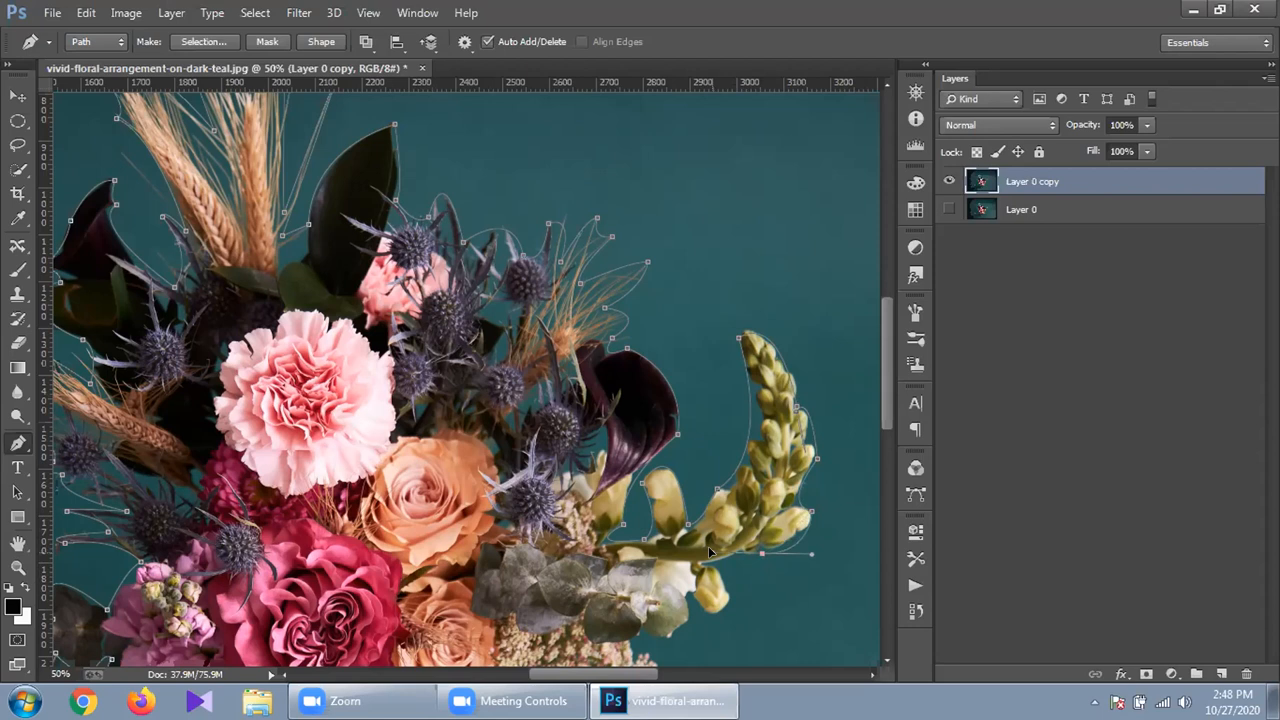
left_click(761, 553, "alt")
left_click(714, 567)
Continue the Pen path around the hanging yellow bud and along the lower edge of the eucalyptus leaves.
left_click_drag(754, 579, 769, 391)
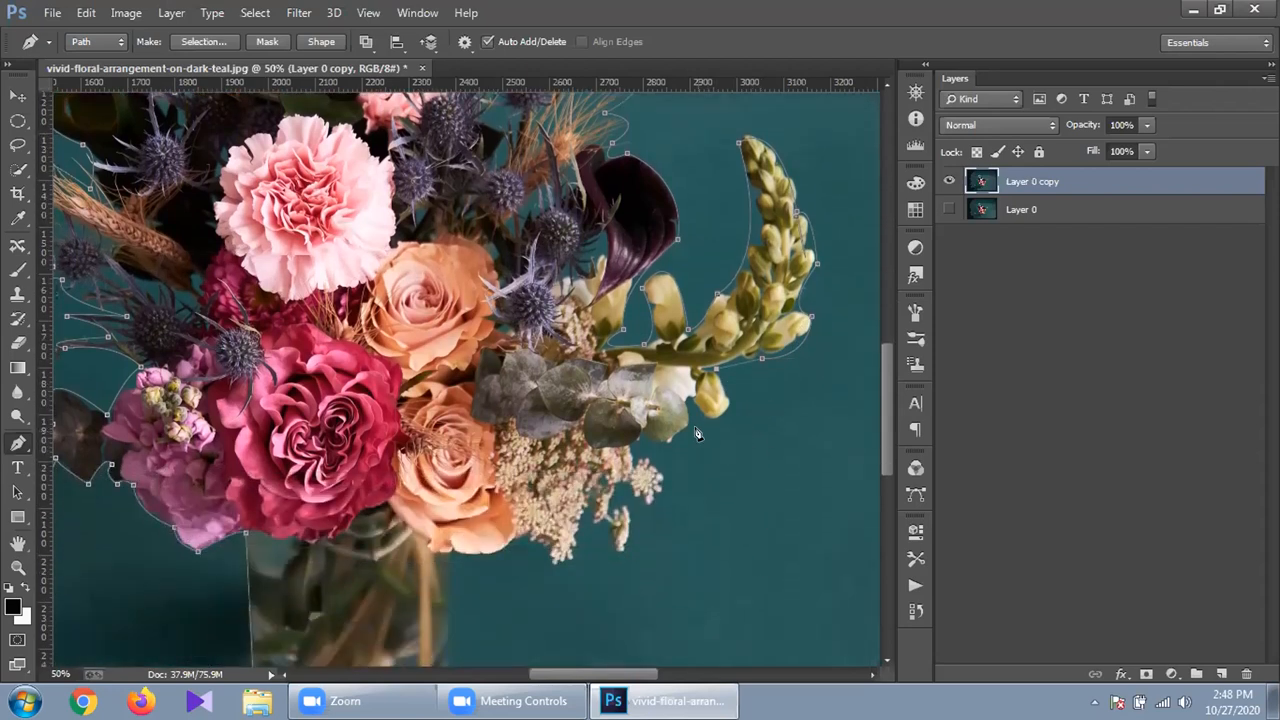
left_click_drag(713, 420, 682, 428)
left_click(714, 421, "alt")
mouse_move(689, 400)
left_mouse_down()
mouse_move(668, 368)
mouse_move(688, 404)
left_mouse_up()
left_click(670, 441)
left_click_drag(655, 456, 646, 458)
left_click(670, 443, "alt")
Undo the misplaced anchor point and continue the Pen path around the small cream blossom clusters below the eucalyptus leaves.
left_click(695, 499)
key("ctrl+z")
left_click_drag(649, 507, 631, 524)
left_click(650, 506, "alt")
left_click_drag(629, 547, 620, 594)
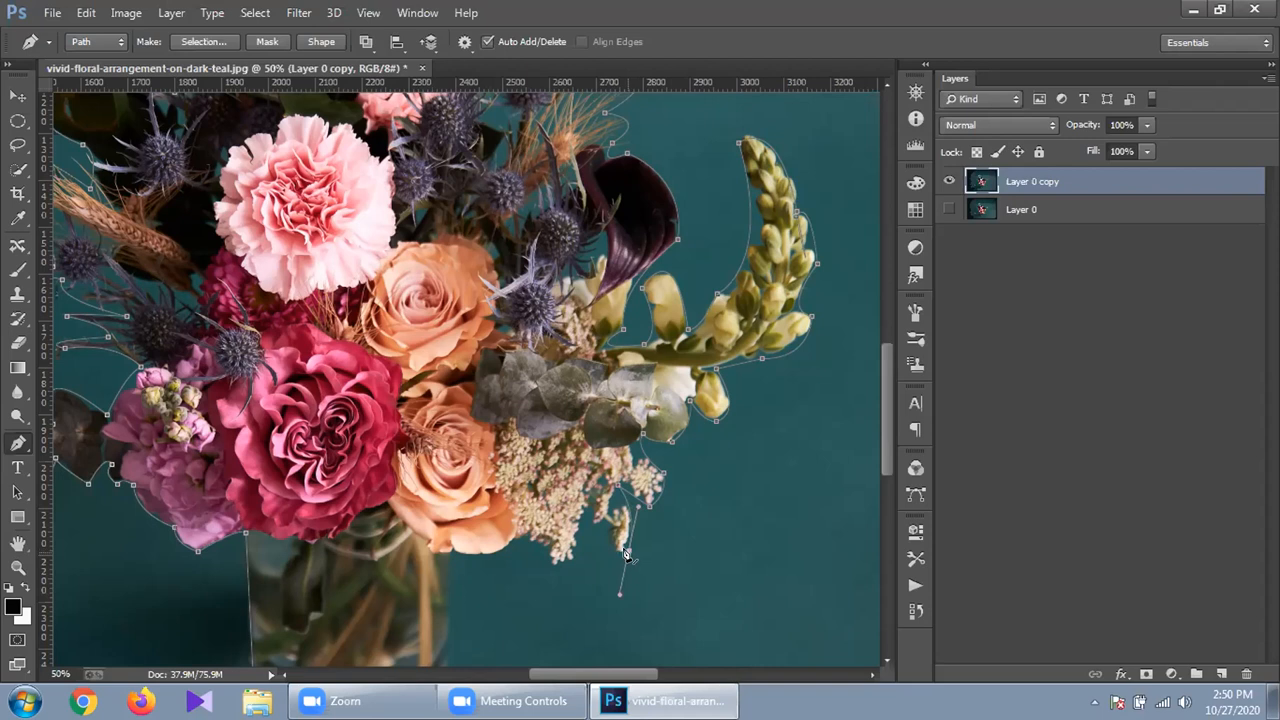
left_click(626, 553, "alt")
mouse_move(585, 519)
left_mouse_down()
mouse_move(592, 486)
mouse_move(579, 497)
left_mouse_up()
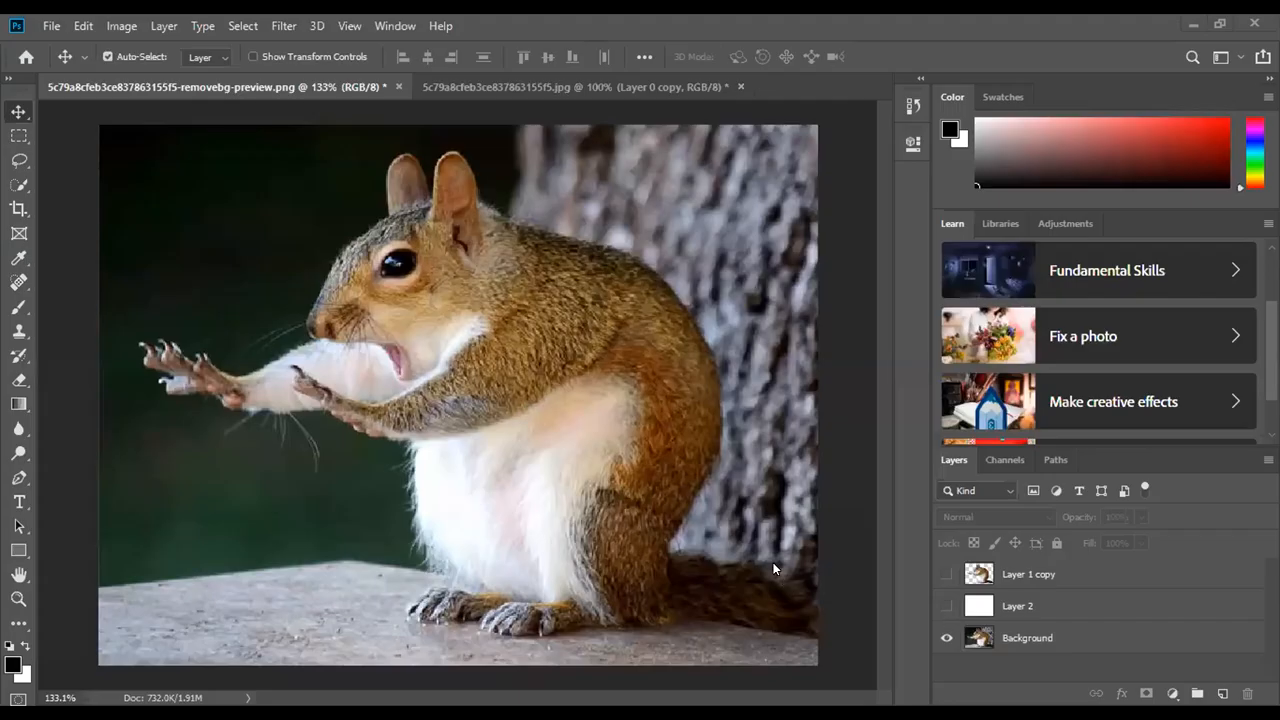
Show Layer 2 and Layer 1 copy so that the squirrel cutout sits on the white fill.
left_click(945, 605)
left_click(946, 574)
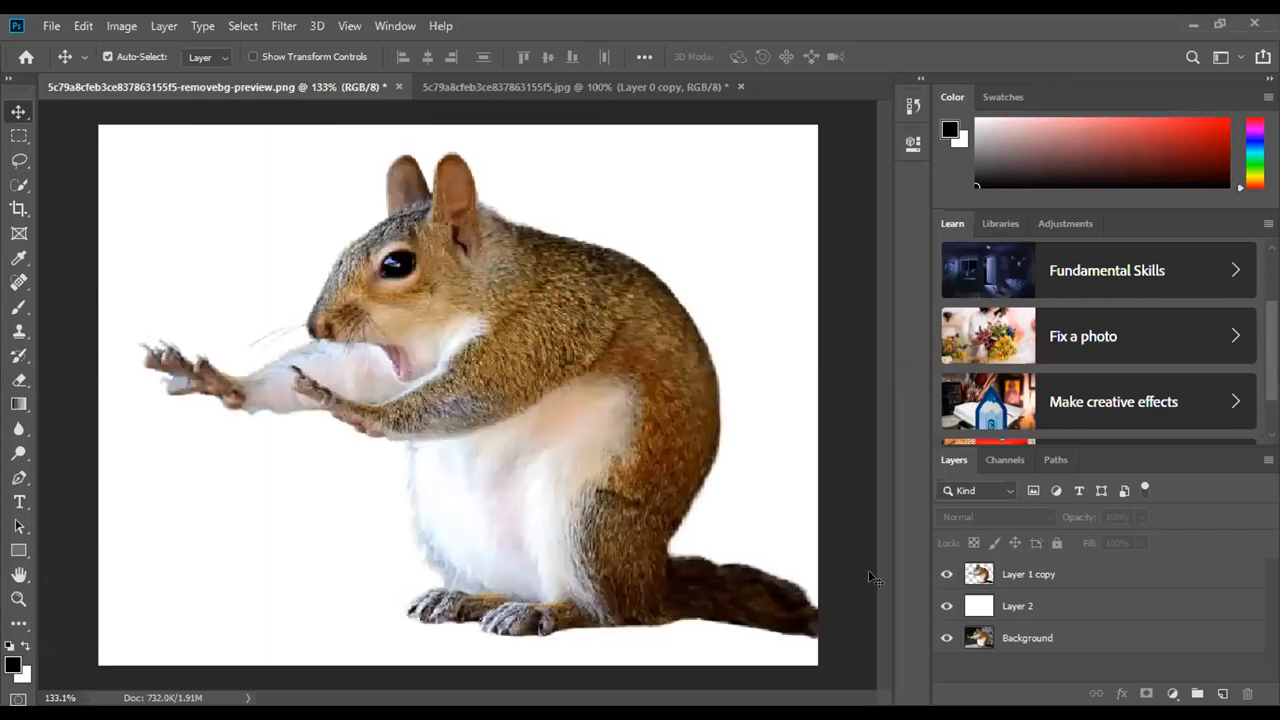
Examine the squirrel cutout's edges up close against white, along the belly, arms, back and tail.
key("ctrl")
scroll(400, 540, "up", 3)
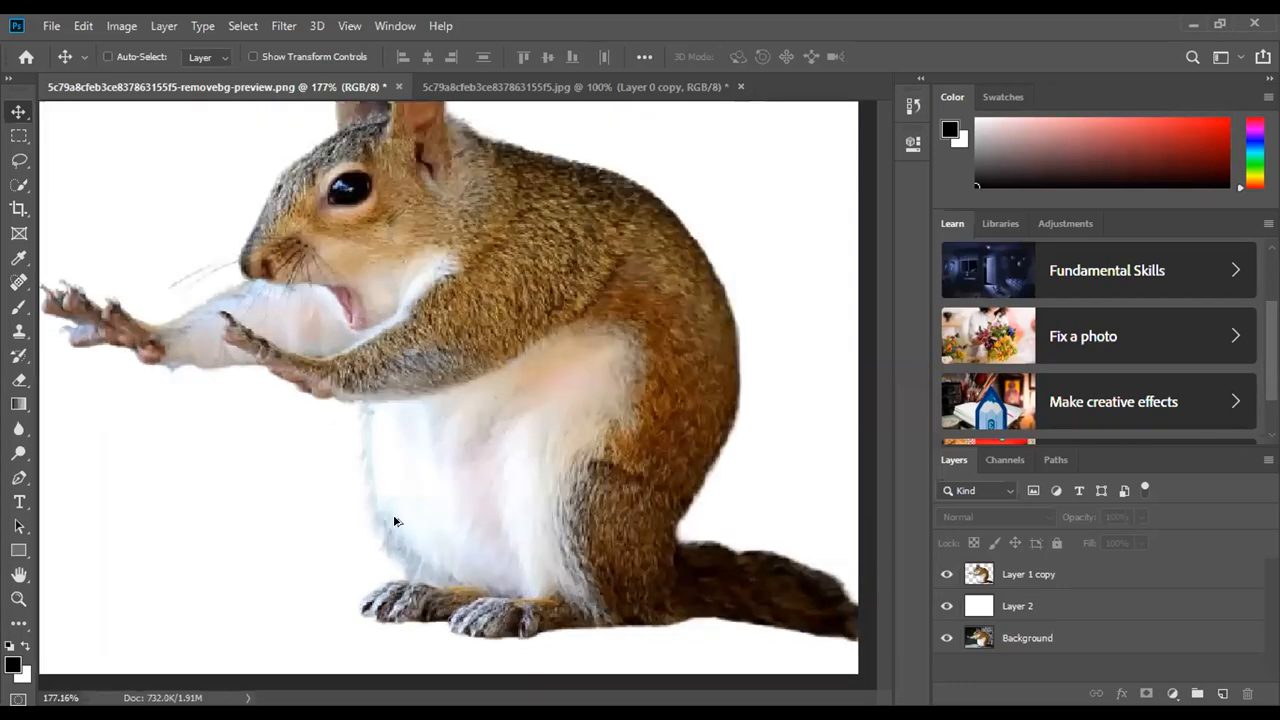
scroll(394, 521, "up", 1)
left_click_drag(469, 529, 478, 538)
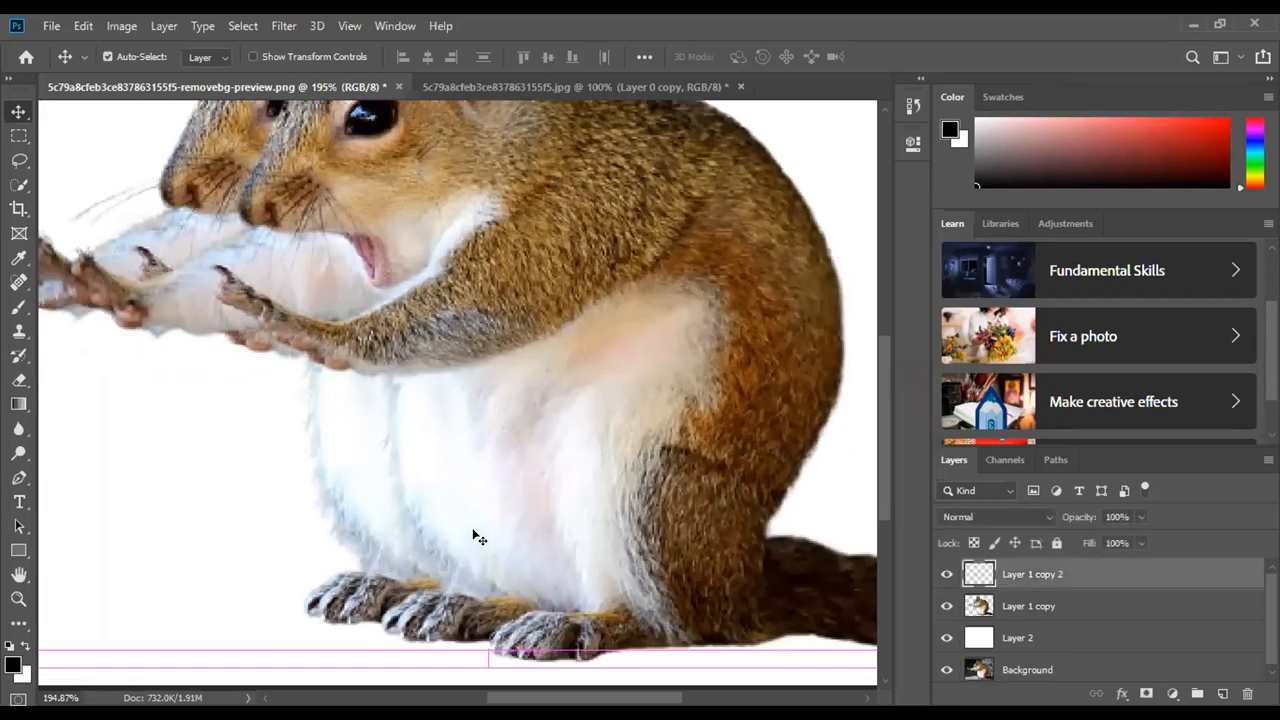
key("ctrl+z")
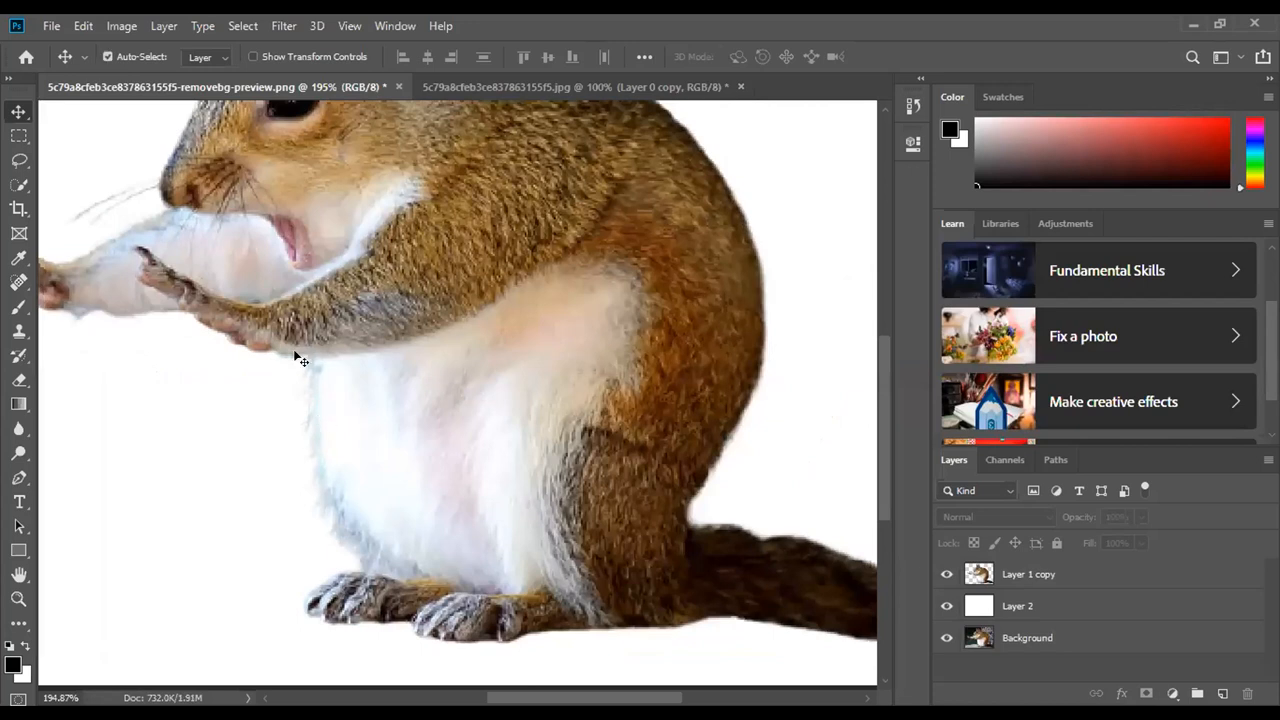
left_click_drag(295, 356, 397, 387)
scroll(330, 405, "up", 1)
left_click_drag(378, 328, 391, 409)
left_click_drag(277, 354, 346, 354)
left_click_drag(614, 386, 486, 422)
left_click_drag(609, 306, 580, 252)
scroll(580, 252, "down", 5)
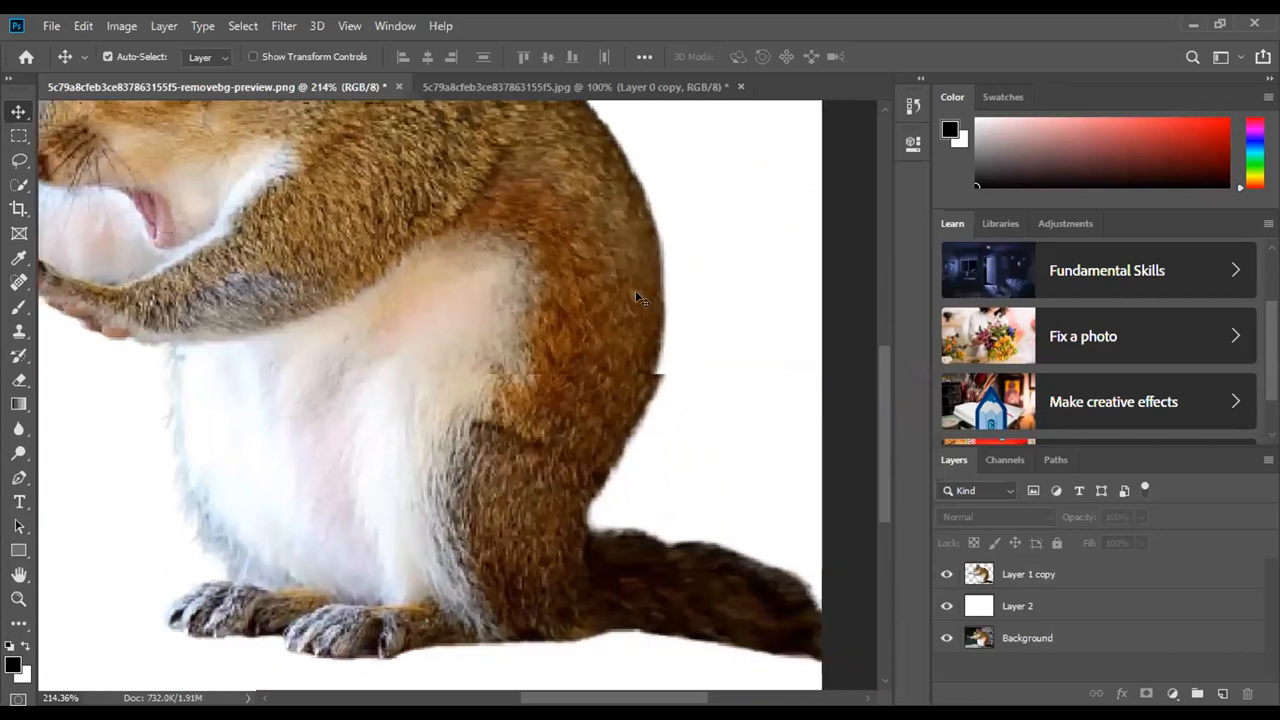
left_click_drag(635, 290, 660, 317)
key("ctrl+minus")
key("ctrl+minus")
key("ctrl+minus")
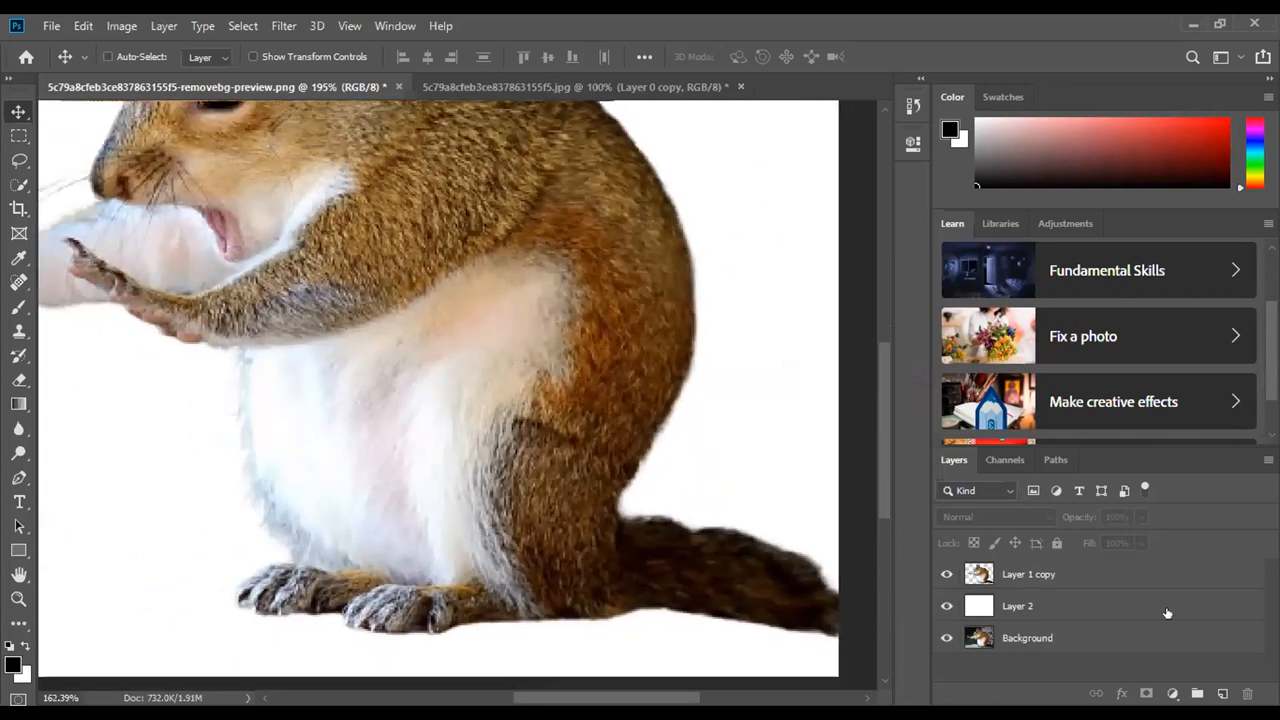
Fill Layer 2 with bright red as the background colour while Layer 1 copy is hidden, and show Layer 1 copy again.
left_click(994, 600)
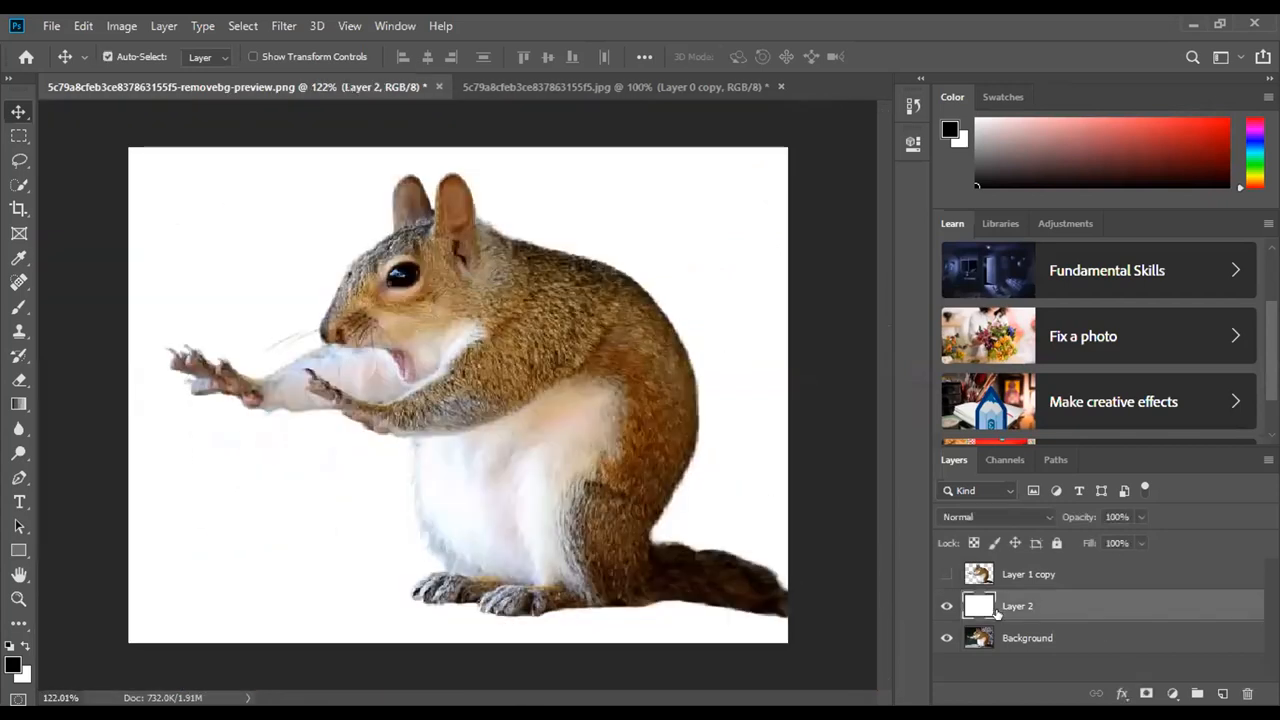
left_click(946, 575)
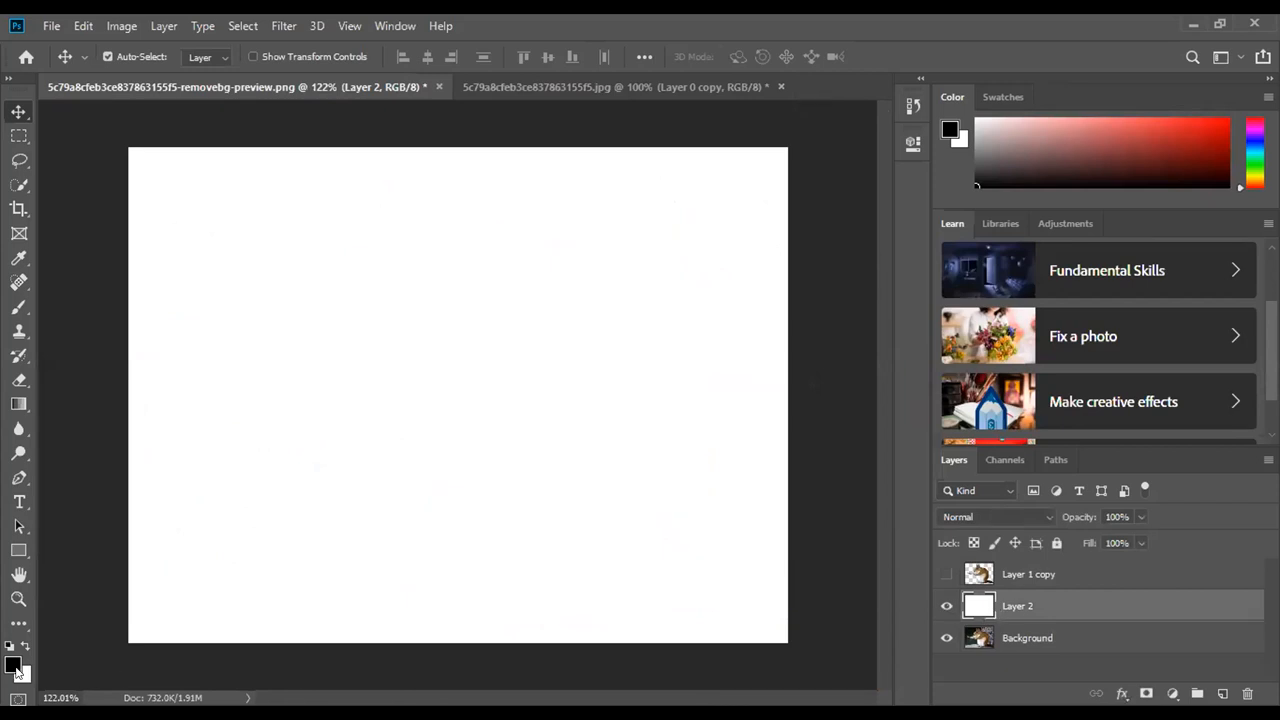
left_click_drag(597, 254, 630, 138)
left_click(848, 129)
key("ctrl")
key("ctrl+BackSpace")
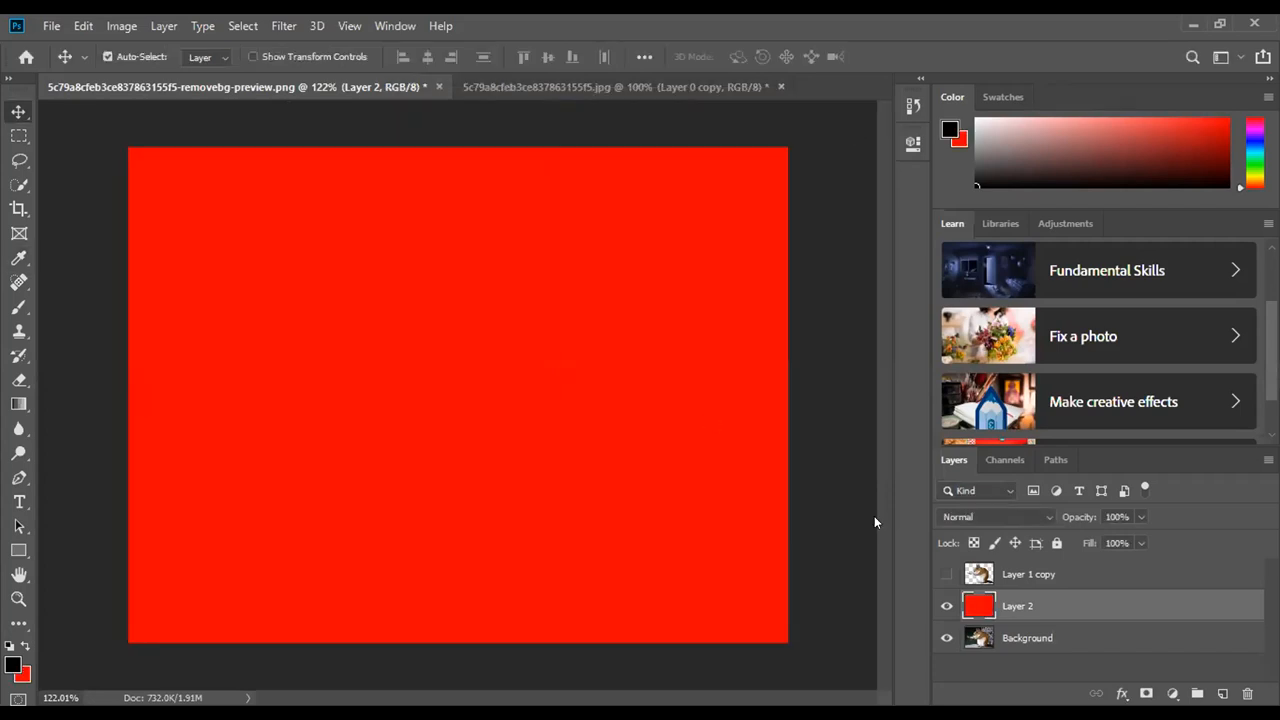
left_click(945, 575)
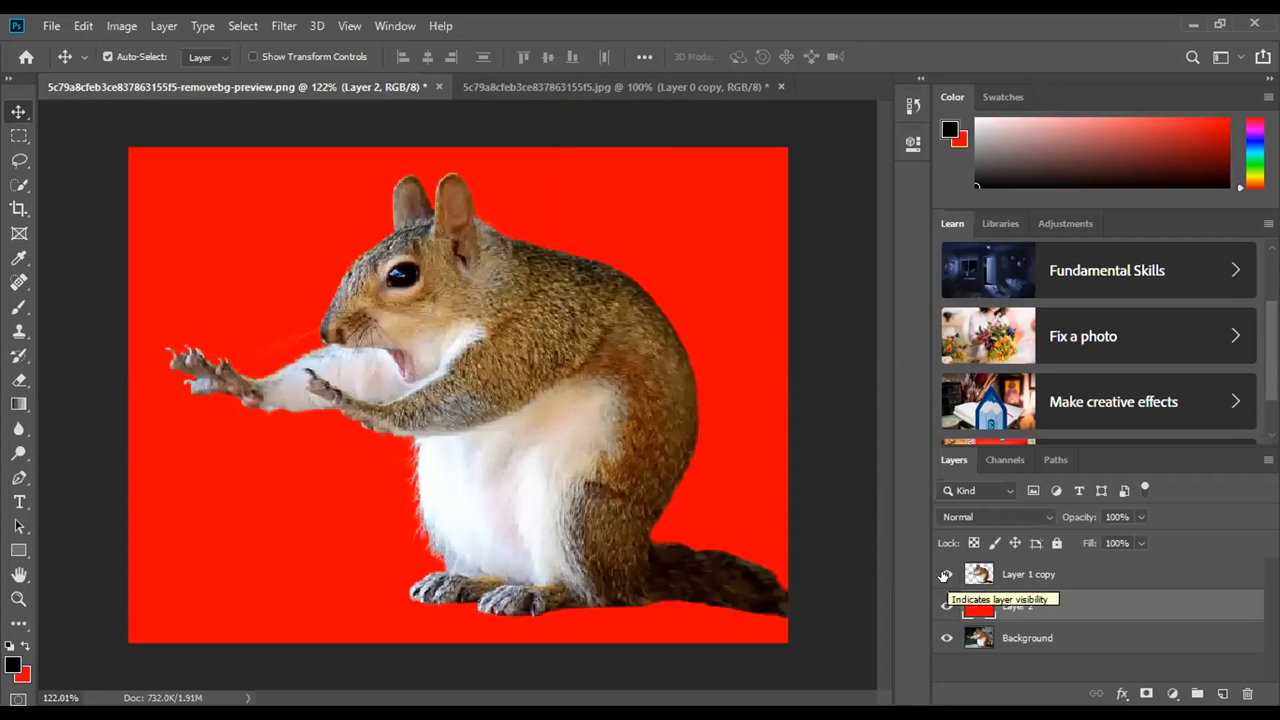
Examine the squirrel cutout's fur edges up close against the red fill, around the head, paws, back, belly and tail.
scroll(310, 492, "up", 3)
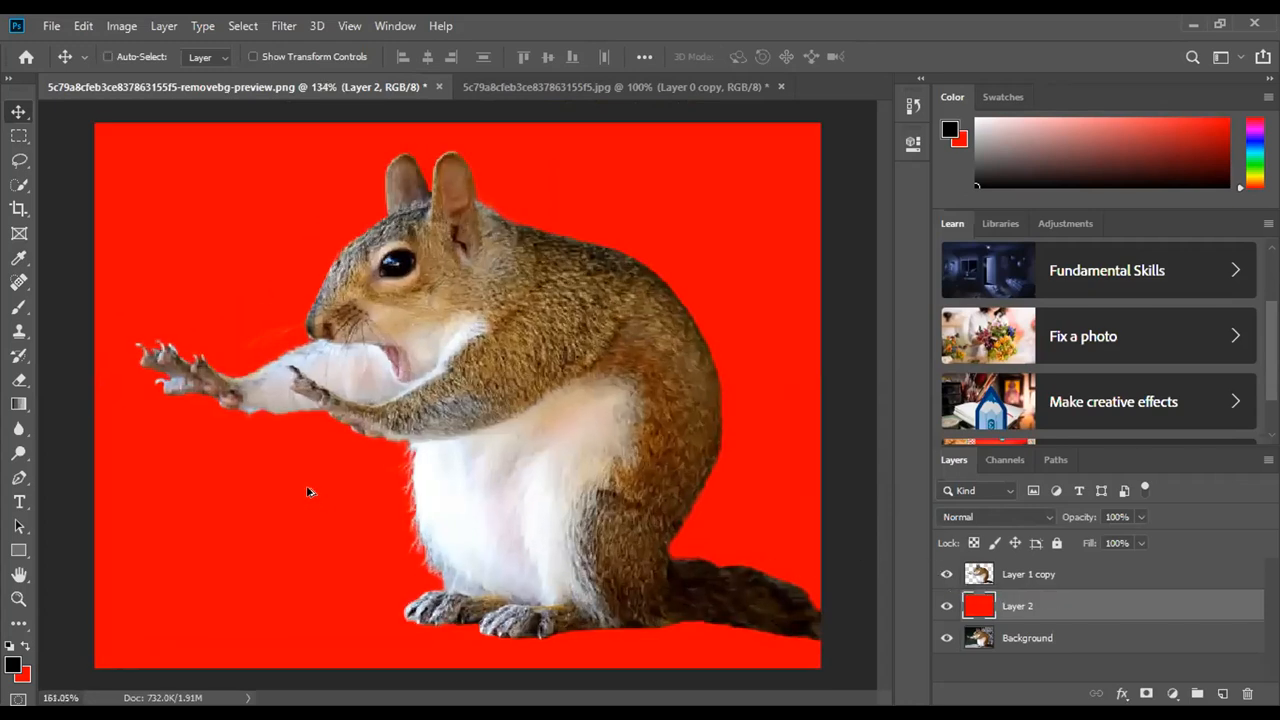
scroll(466, 443, "up", 3)
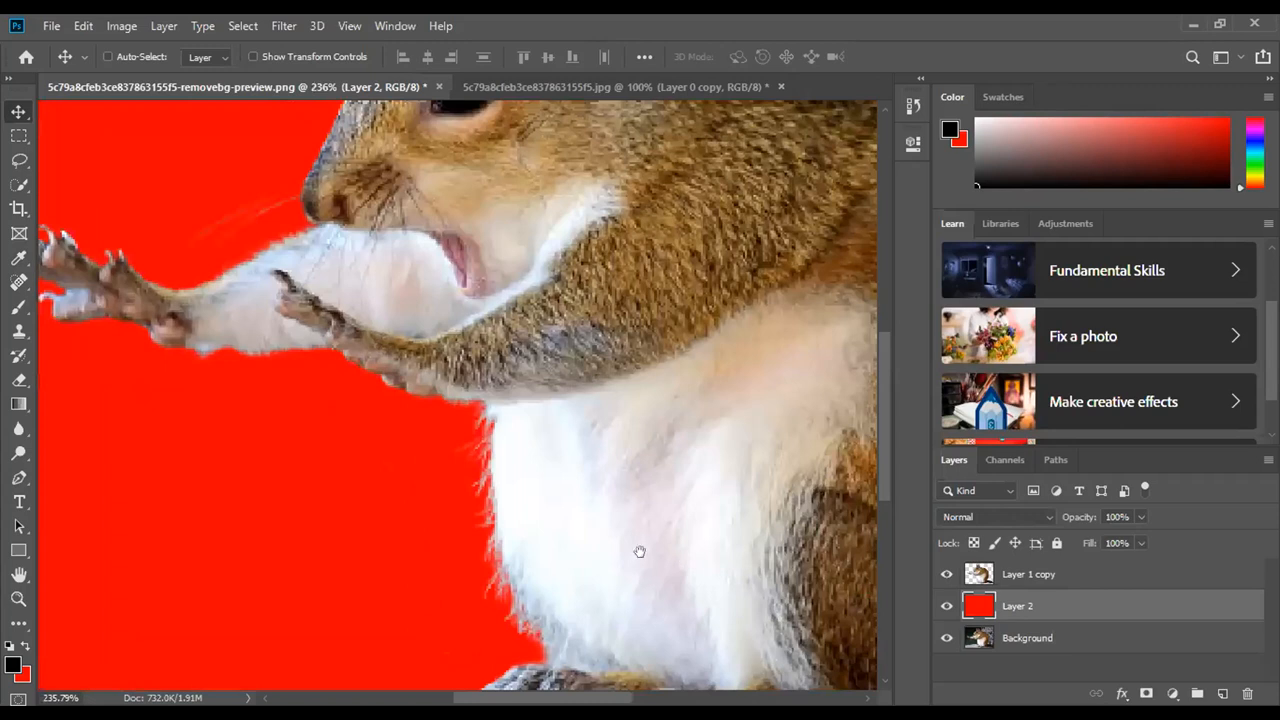
left_click_drag(672, 480, 586, 526)
left_click_drag(654, 449, 606, 495)
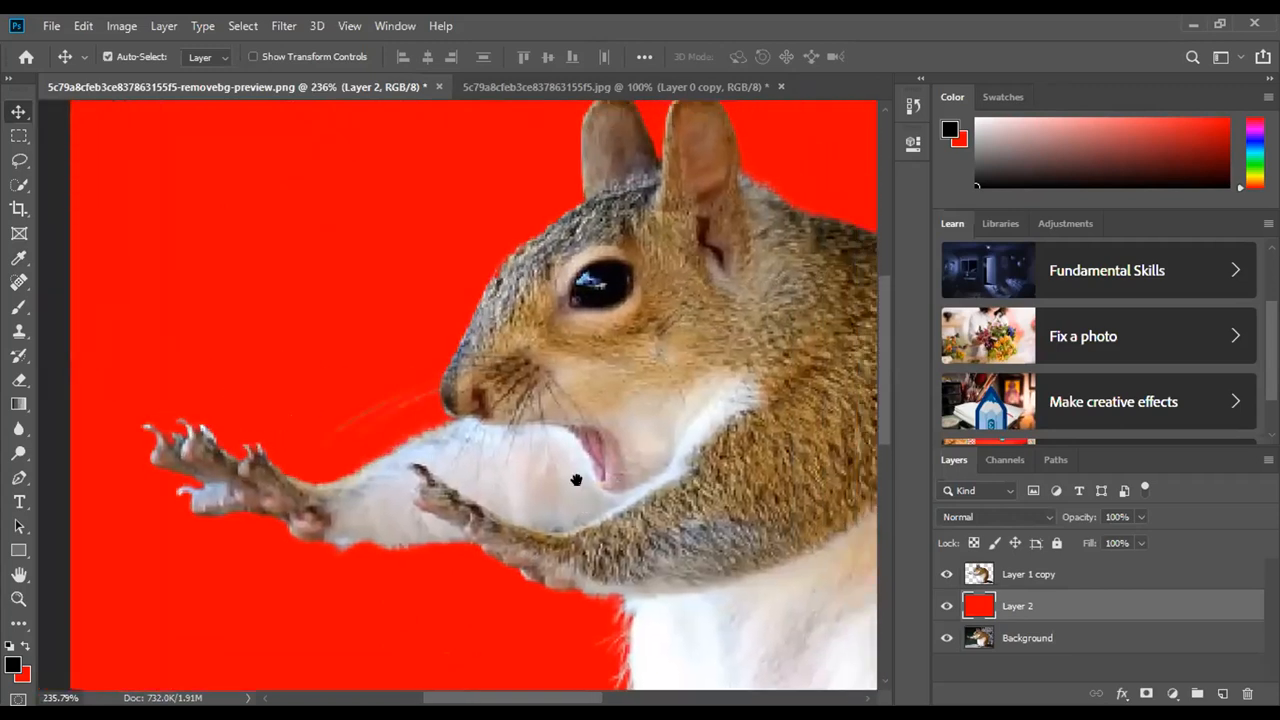
left_click_drag(799, 395, 696, 431)
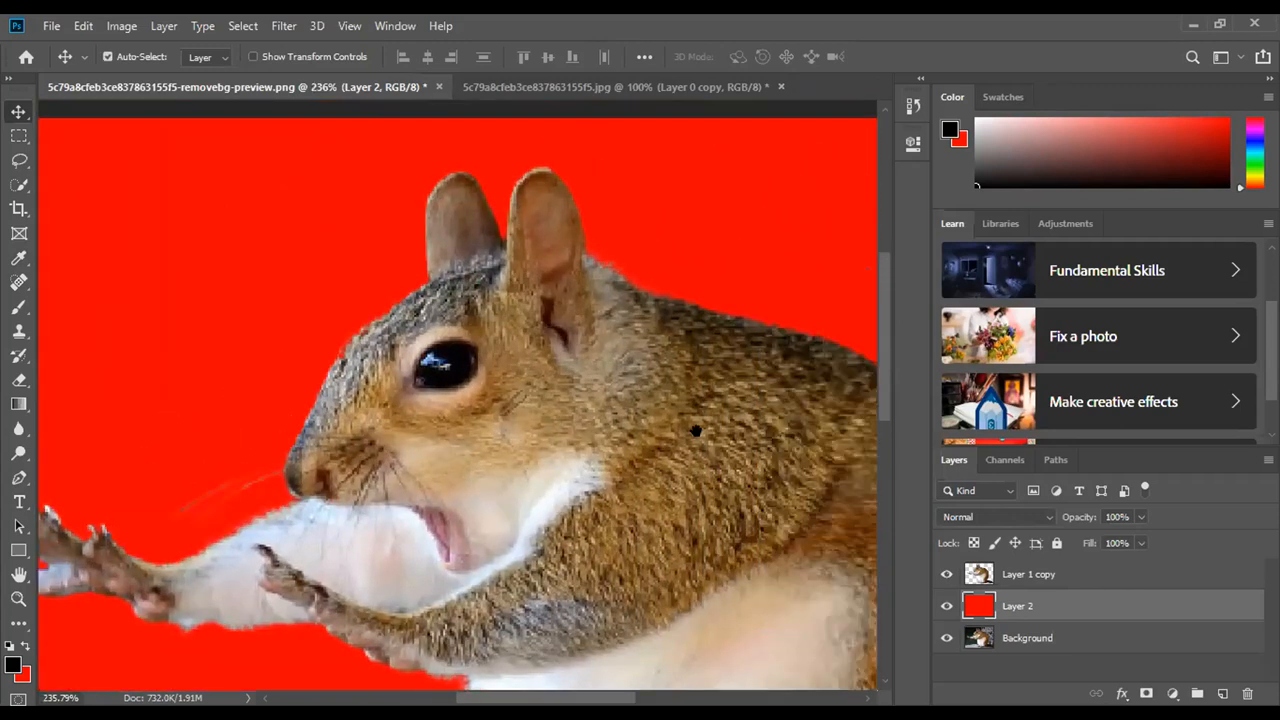
left_click_drag(840, 460, 685, 441)
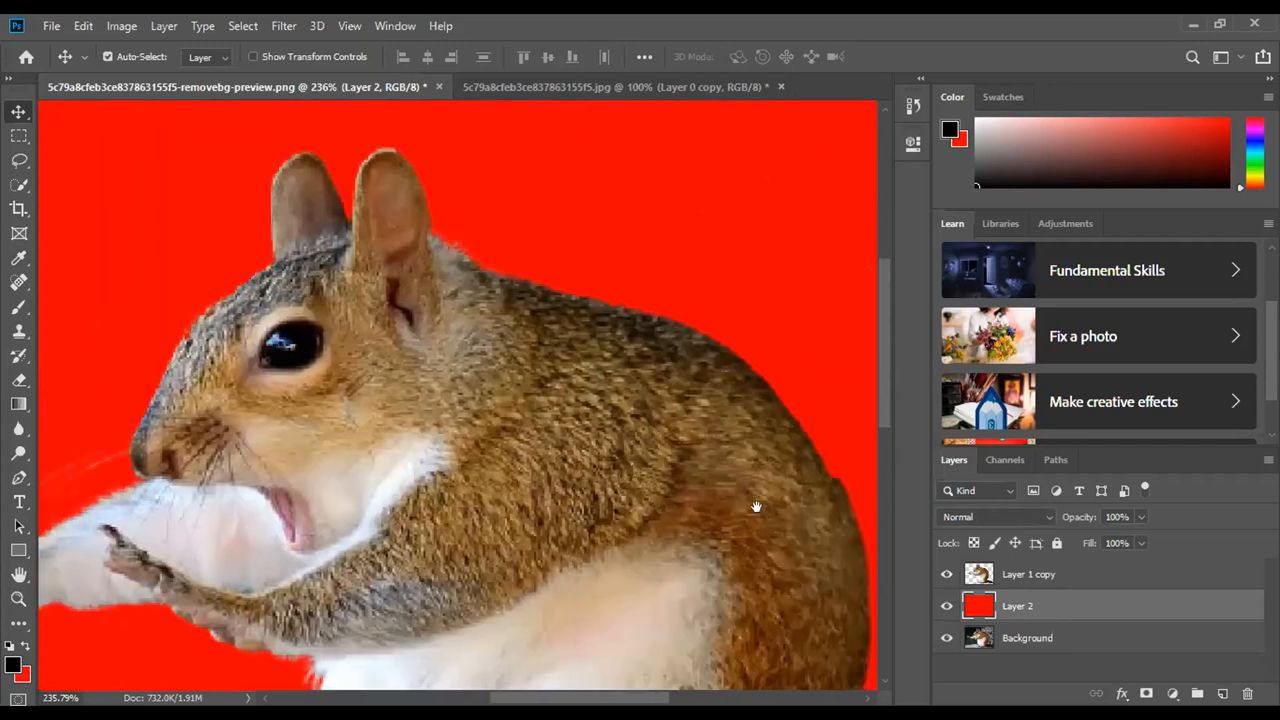
left_click_drag(812, 622, 672, 490)
left_click_drag(676, 603, 683, 464)
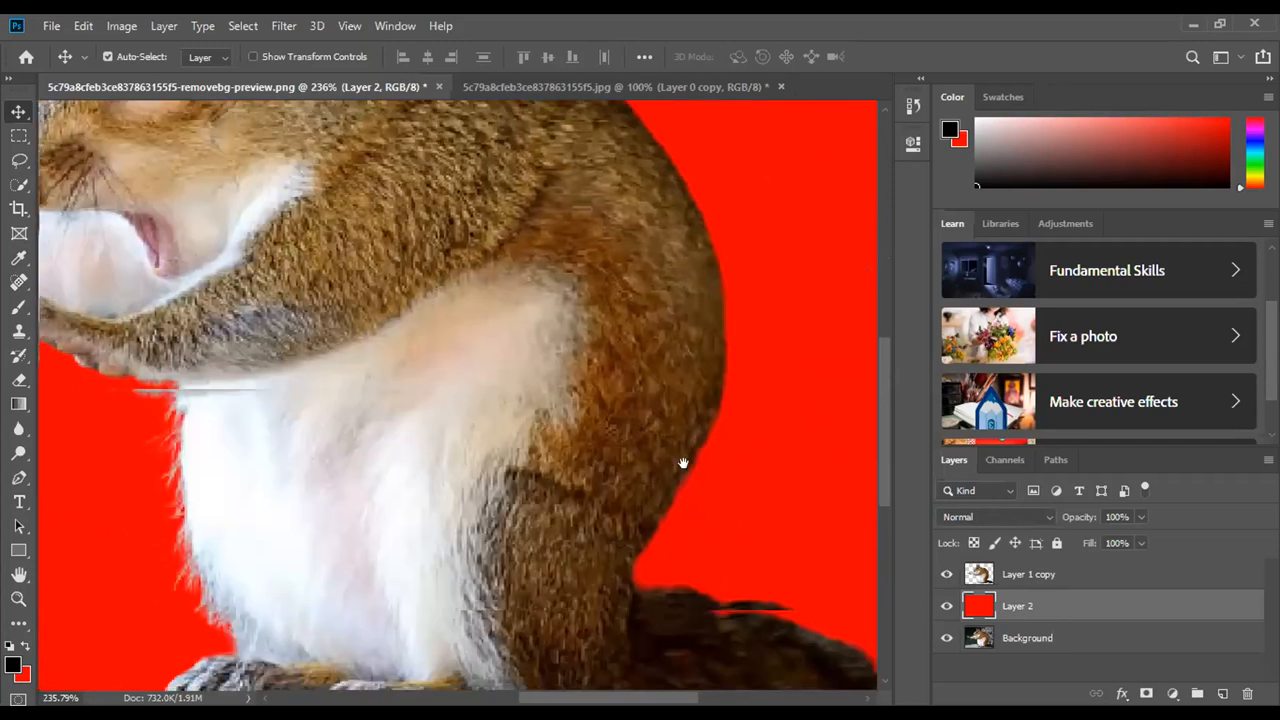
left_click_drag(841, 588, 713, 486)
mouse_move(589, 572)
left_mouse_down()
mouse_move(614, 506)
mouse_move(812, 526)
left_mouse_up()
left_click_drag(567, 524, 691, 578)
left_click_drag(591, 501, 644, 591)
left_click_drag(583, 535, 667, 593)
left_click_drag(475, 450, 601, 537)
scroll(601, 537, "down", 5)
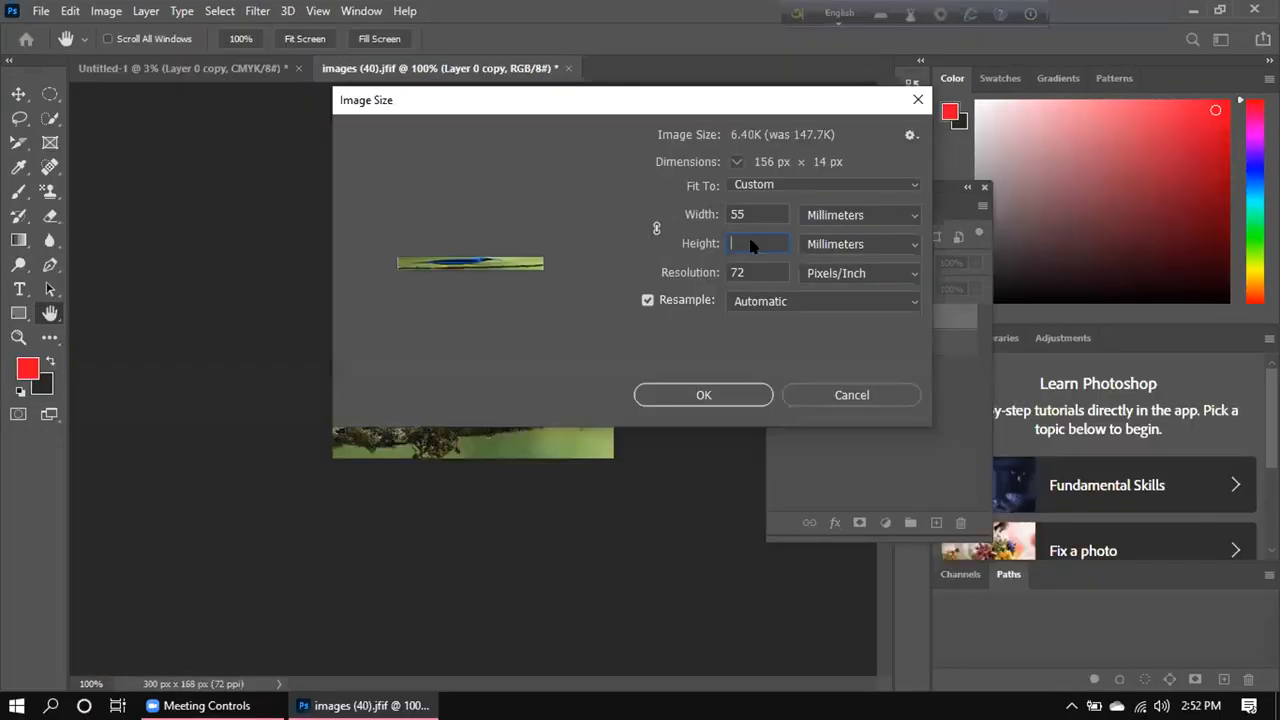
Set the bird photo's image size to 45 mm wide and 55 mm high.
type("55")
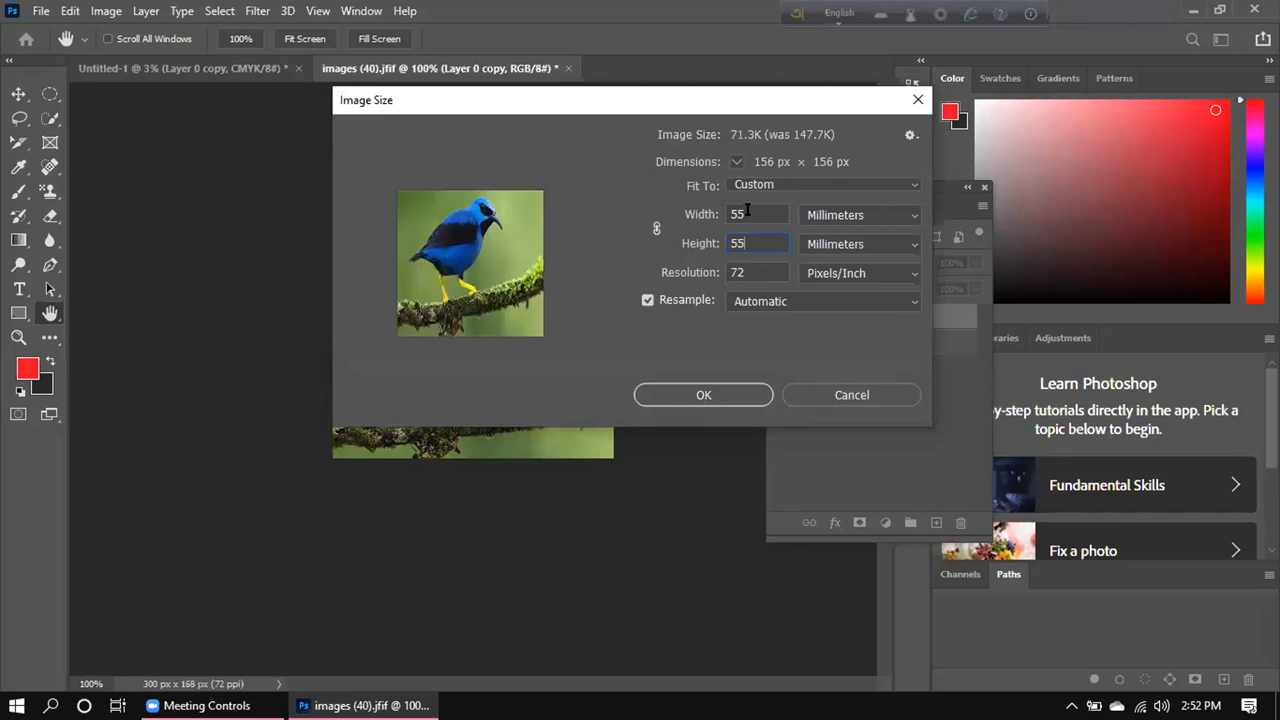
key("BackSpace")
key("BackSpace")
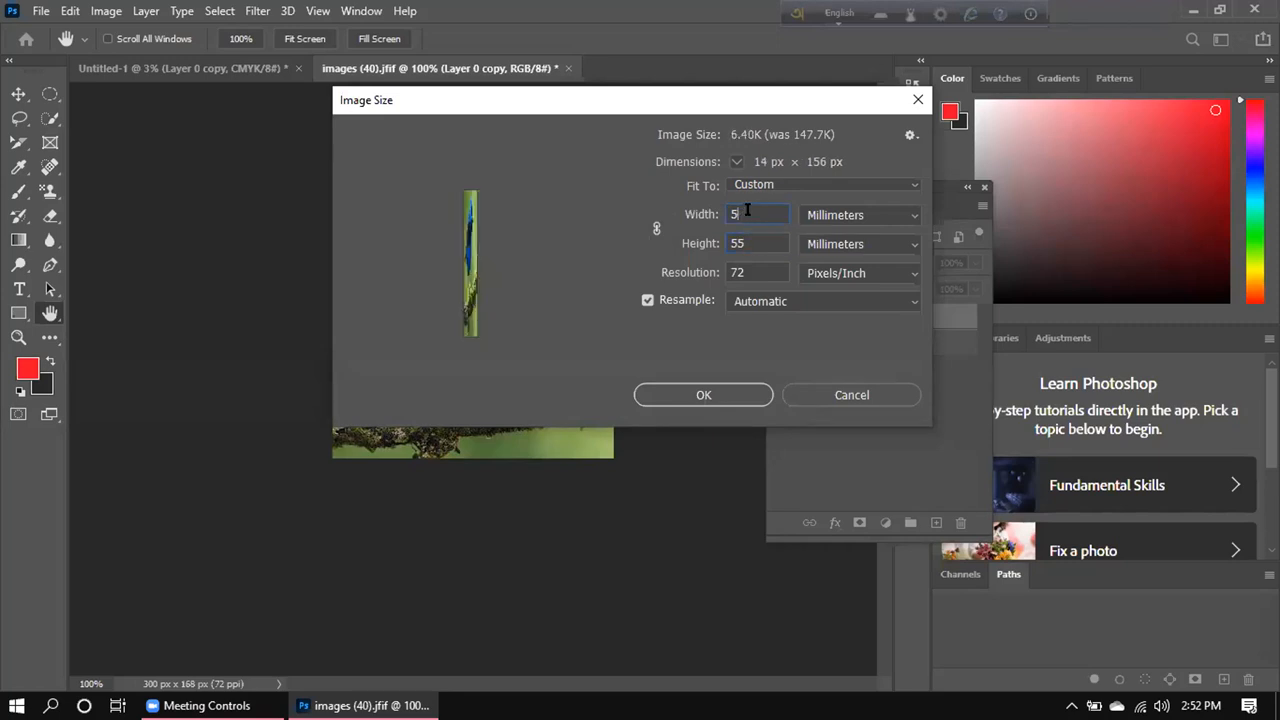
type("45")
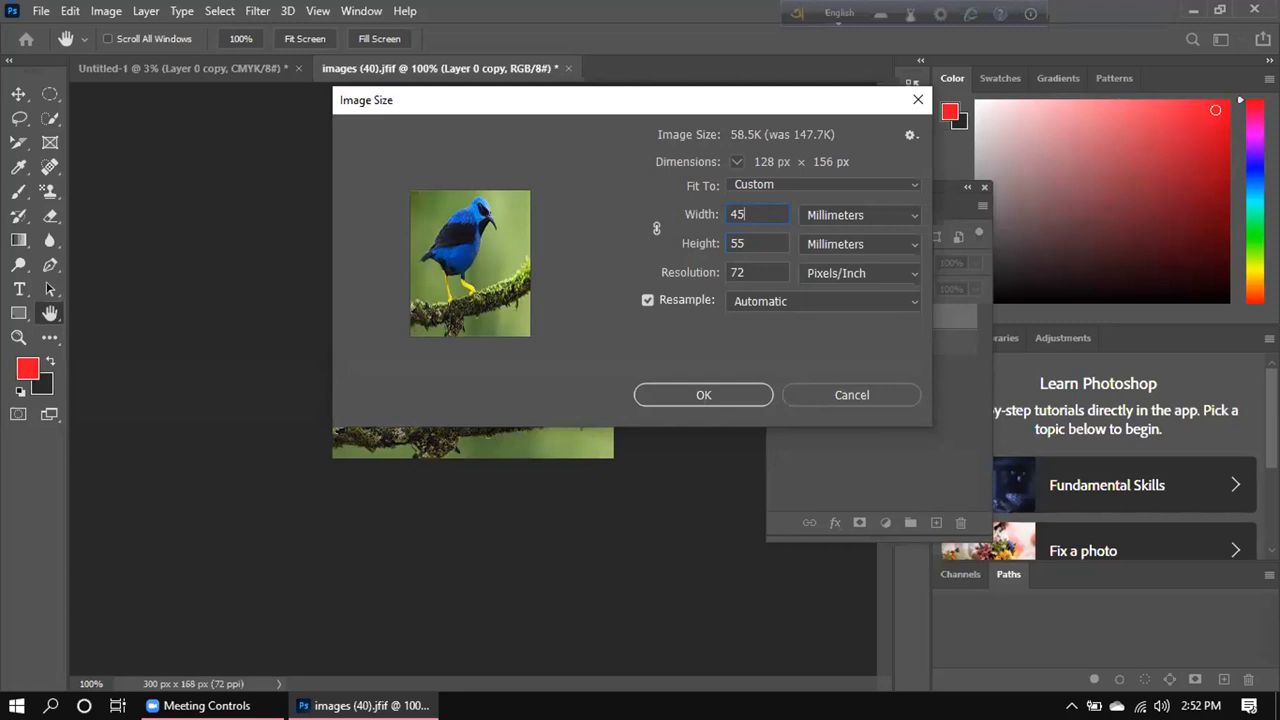
Set the bird photo's resolution to 300 pixels/inch and apply the new image size.
left_click(761, 270)
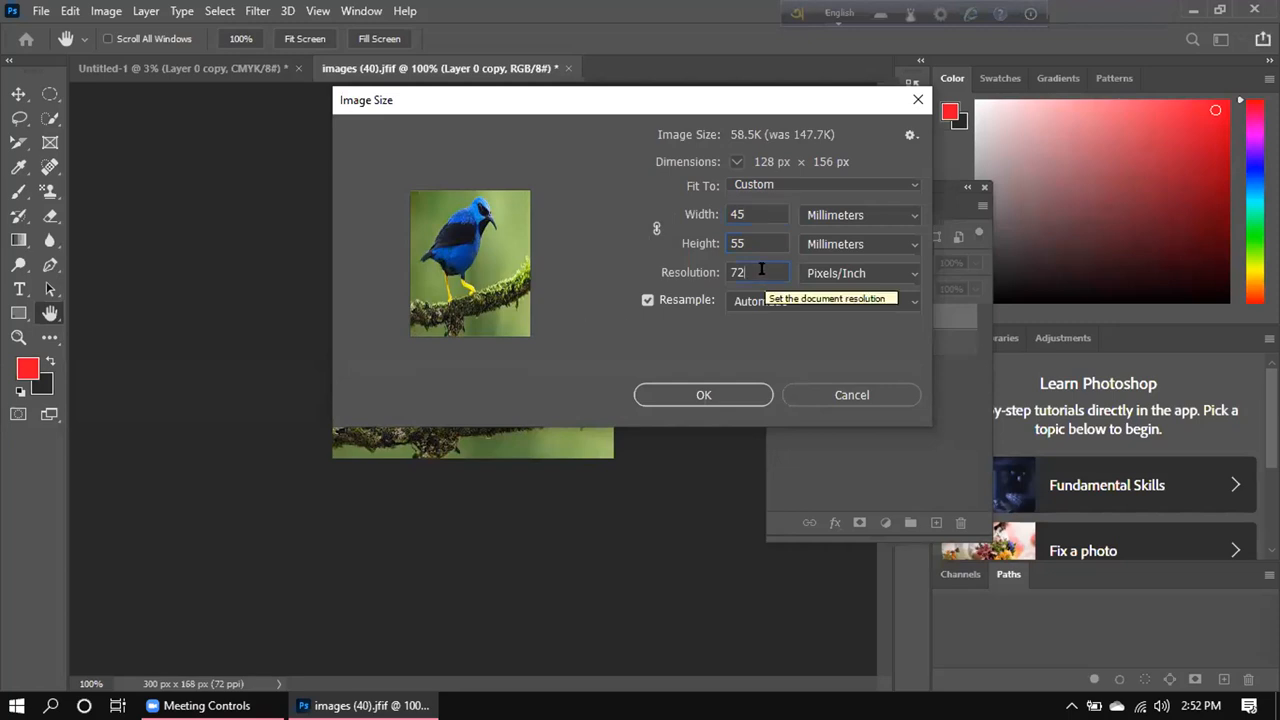
key("BackSpace")
key("BackSpace")
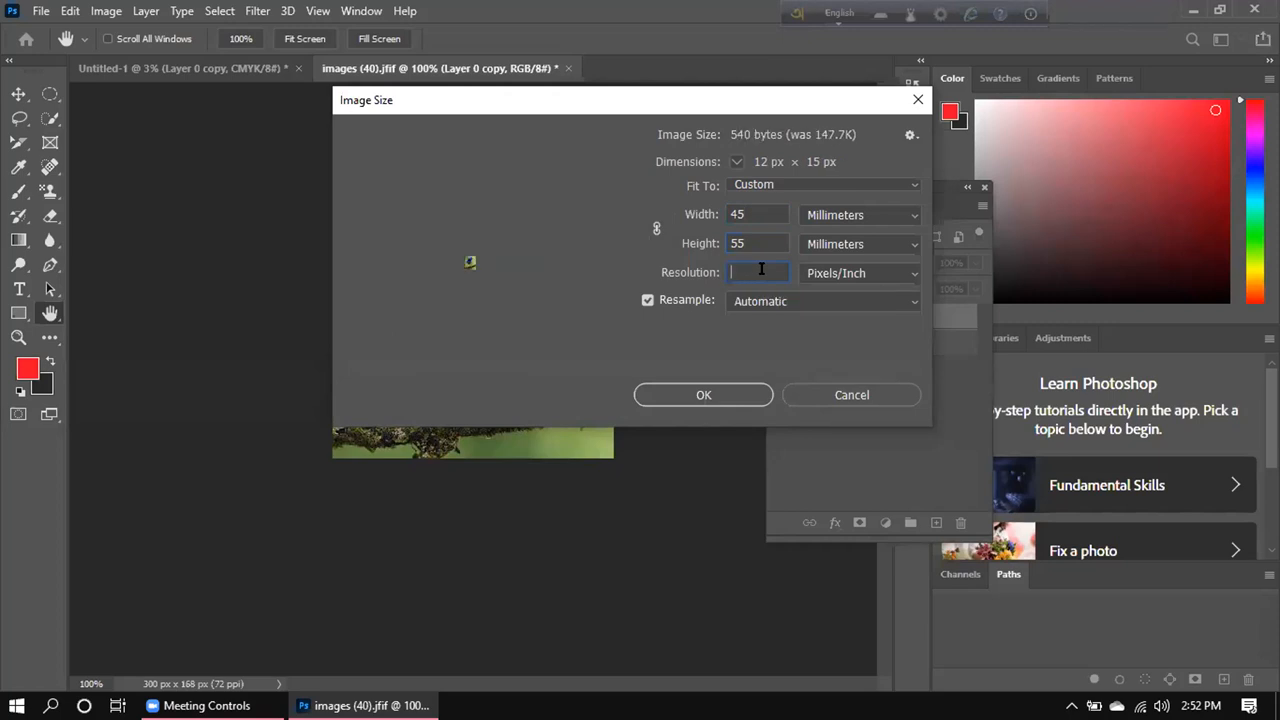
type("300")
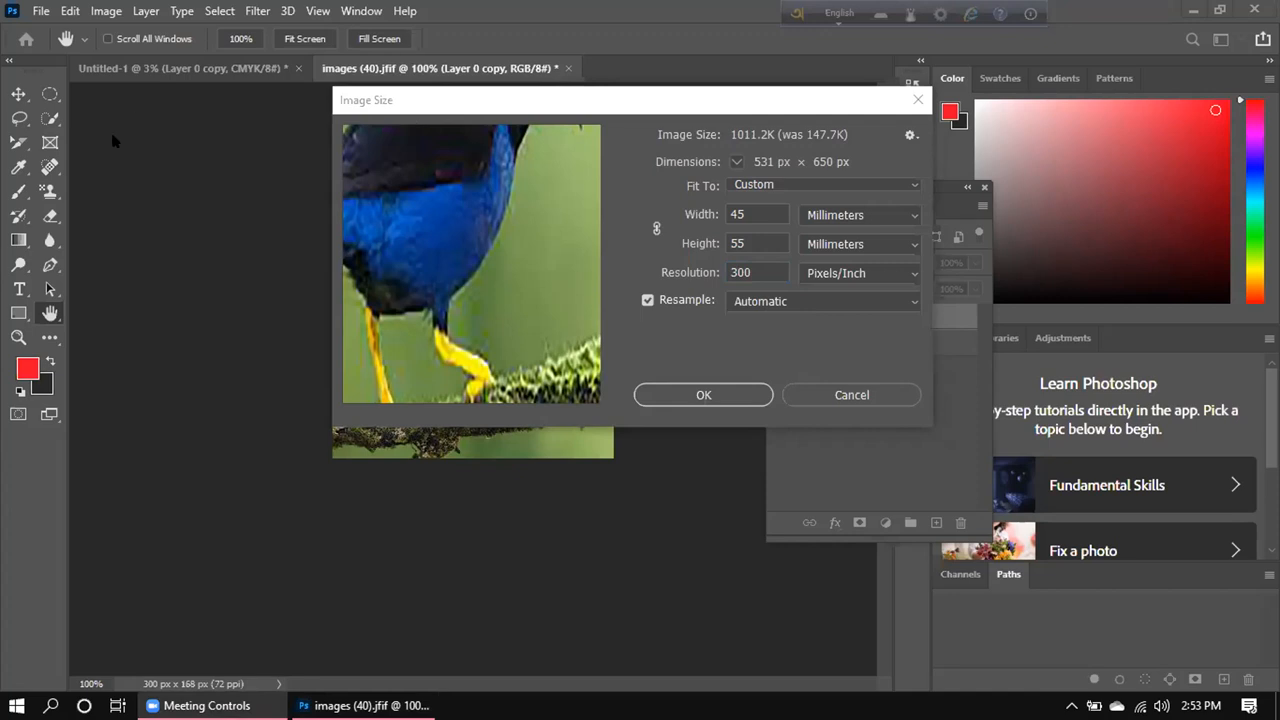
key("super")
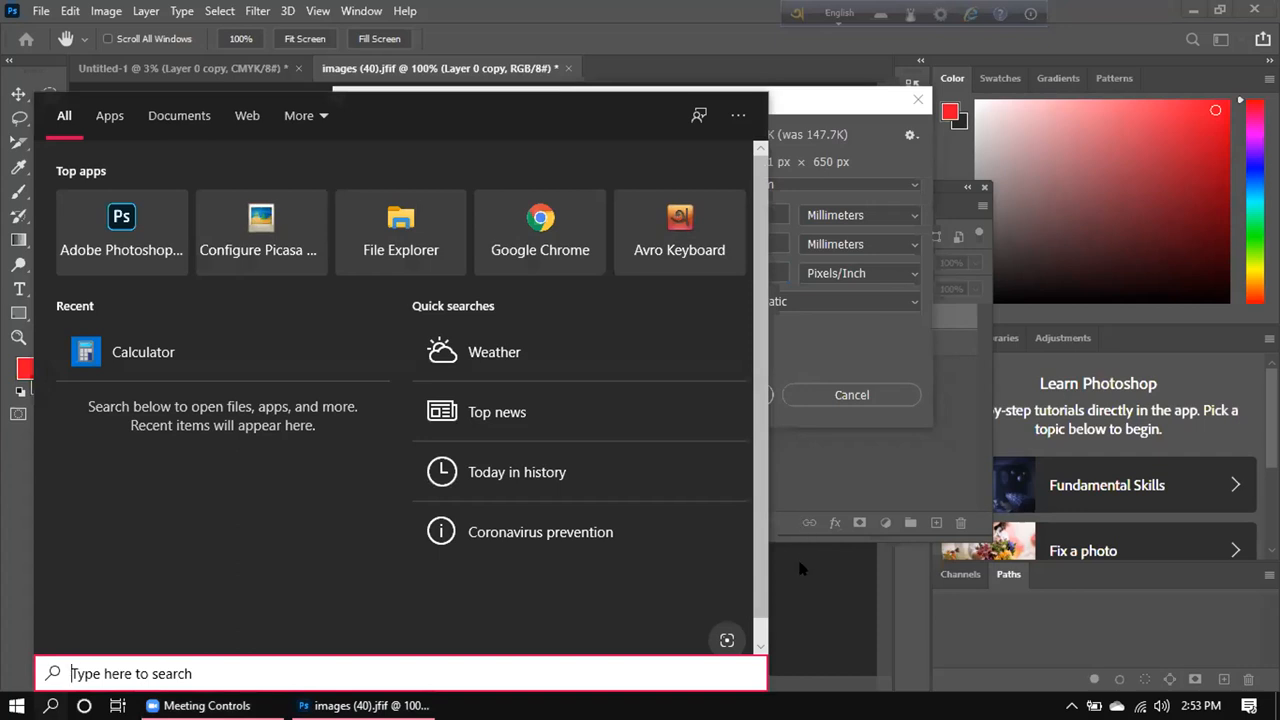
left_click(797, 556)
left_click(740, 393)
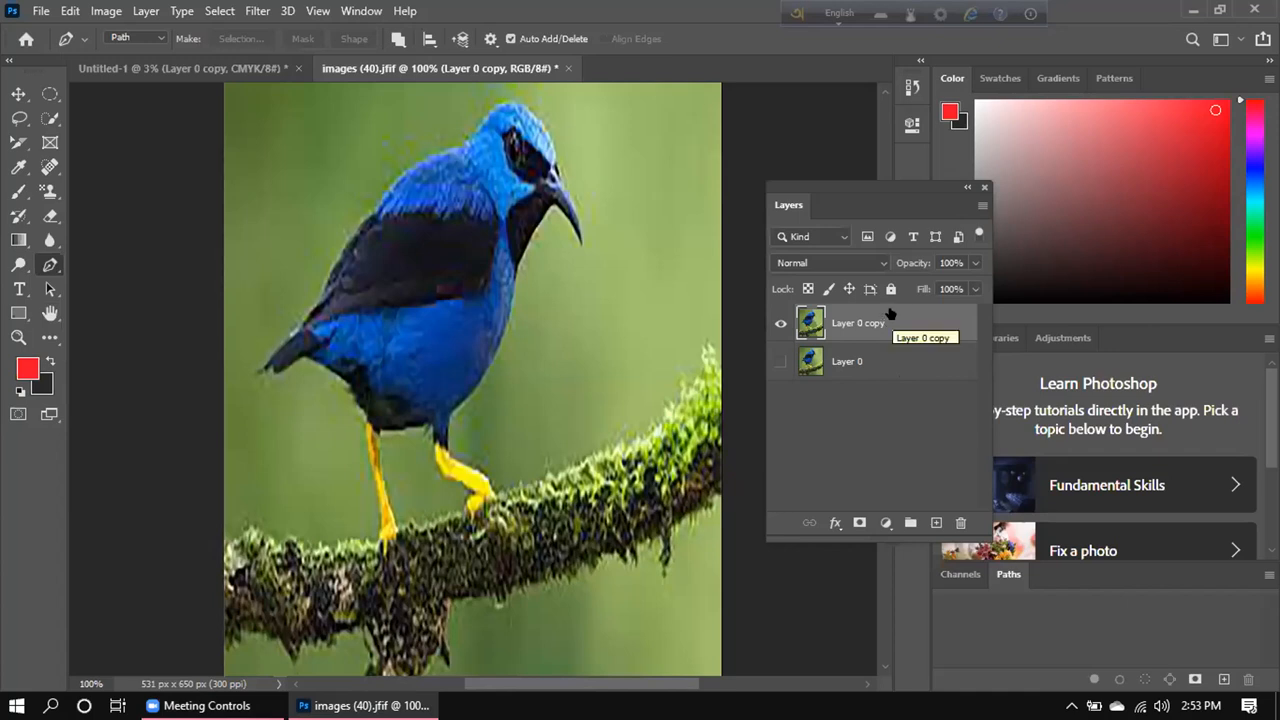
Duplicate Layer 0 copy and give the duplicate a 29 px inside stroke in pale green d9e8d5.
left_click_drag(889, 317, 933, 521)
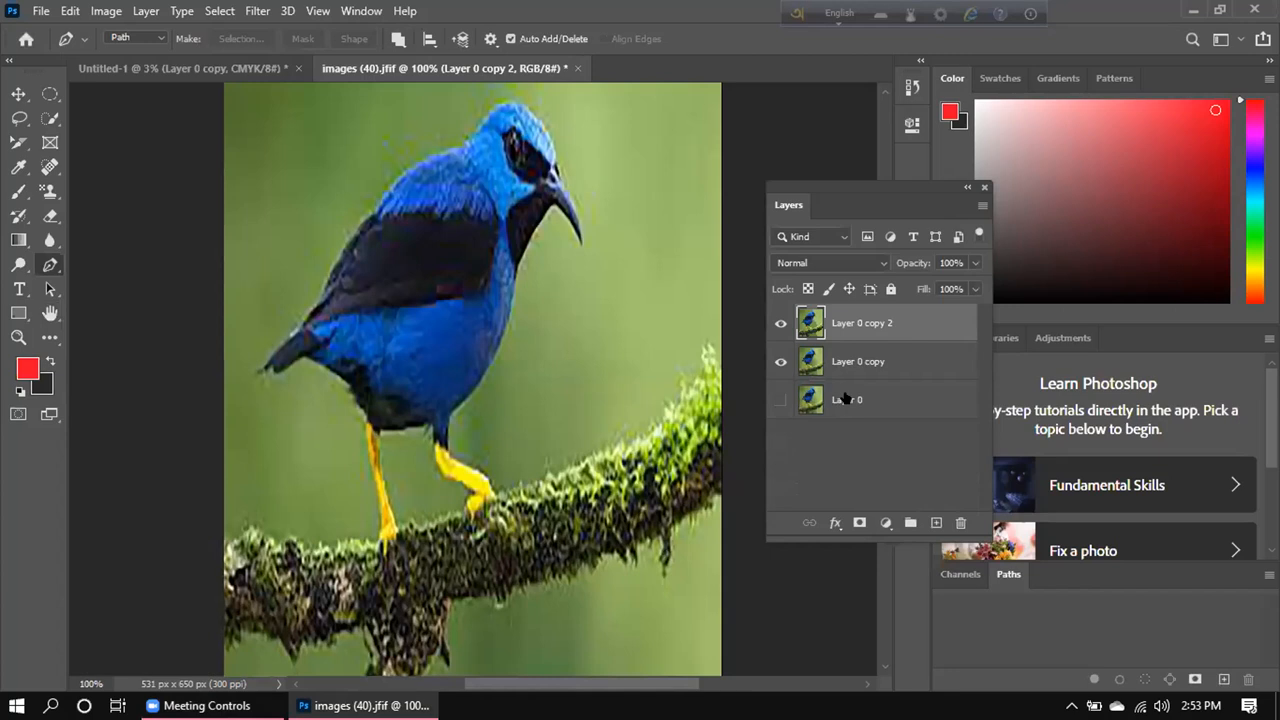
right_click(868, 318)
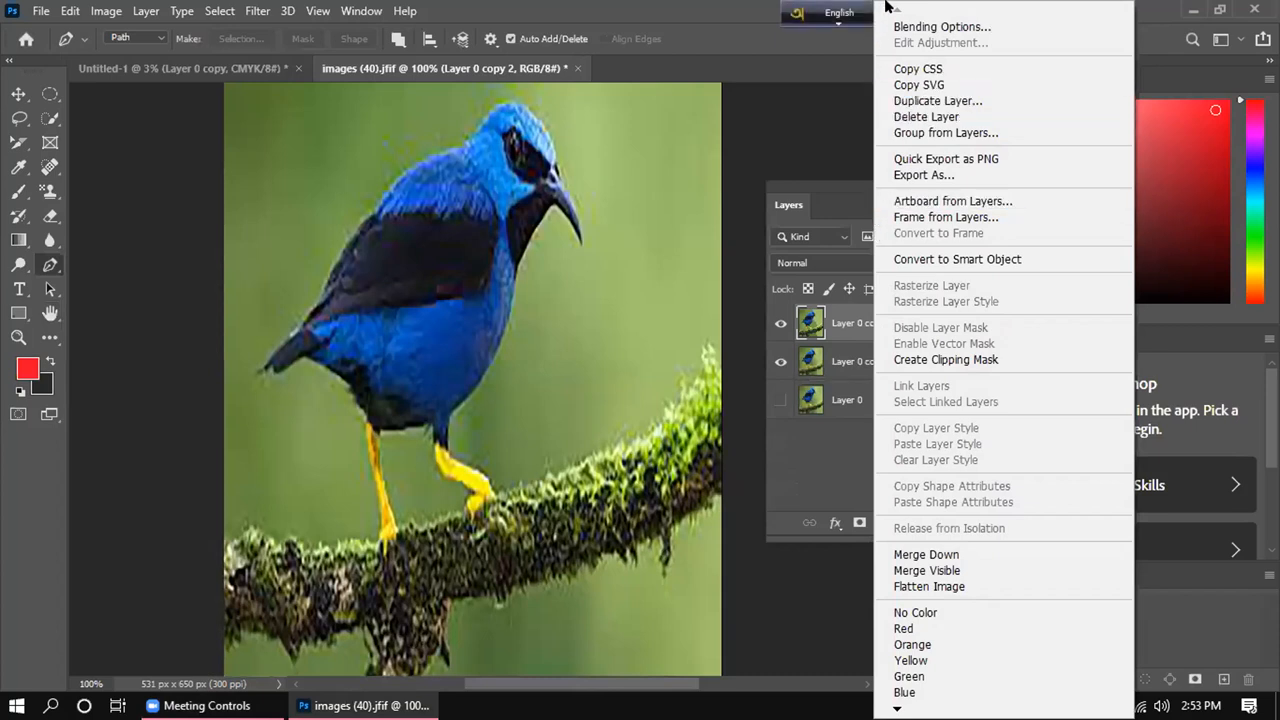
left_click(905, 24)
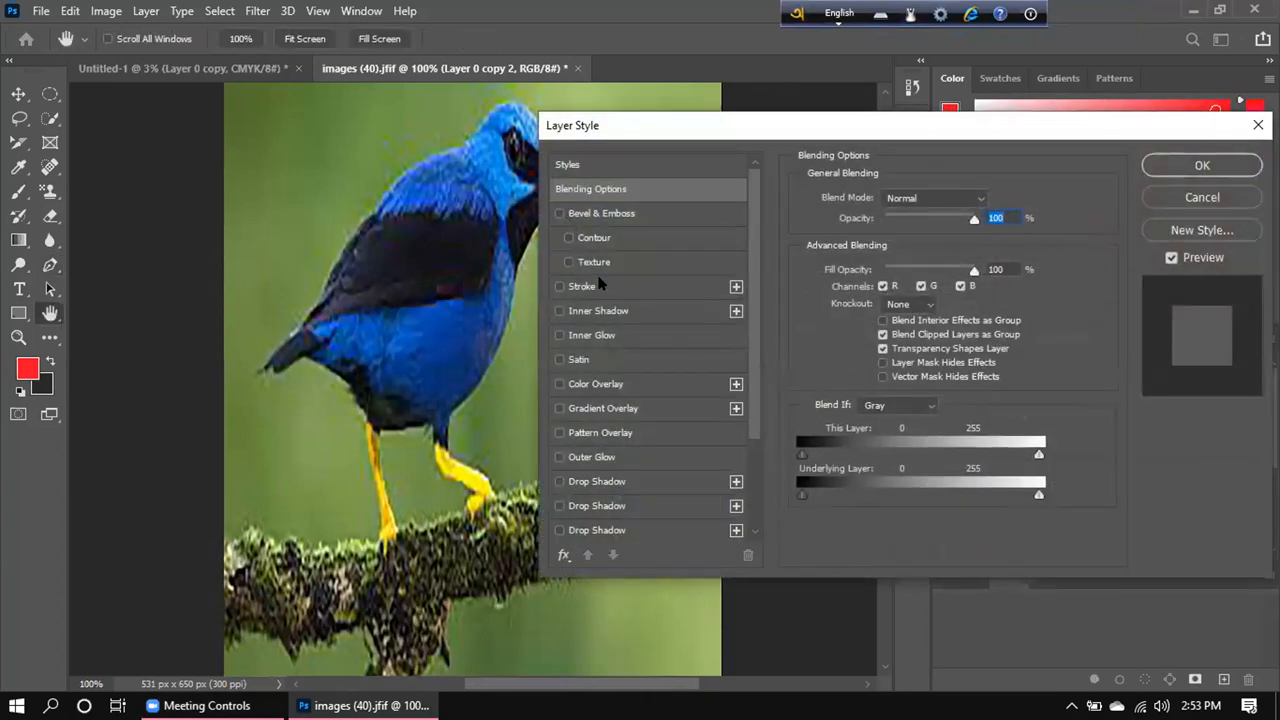
left_click(598, 286)
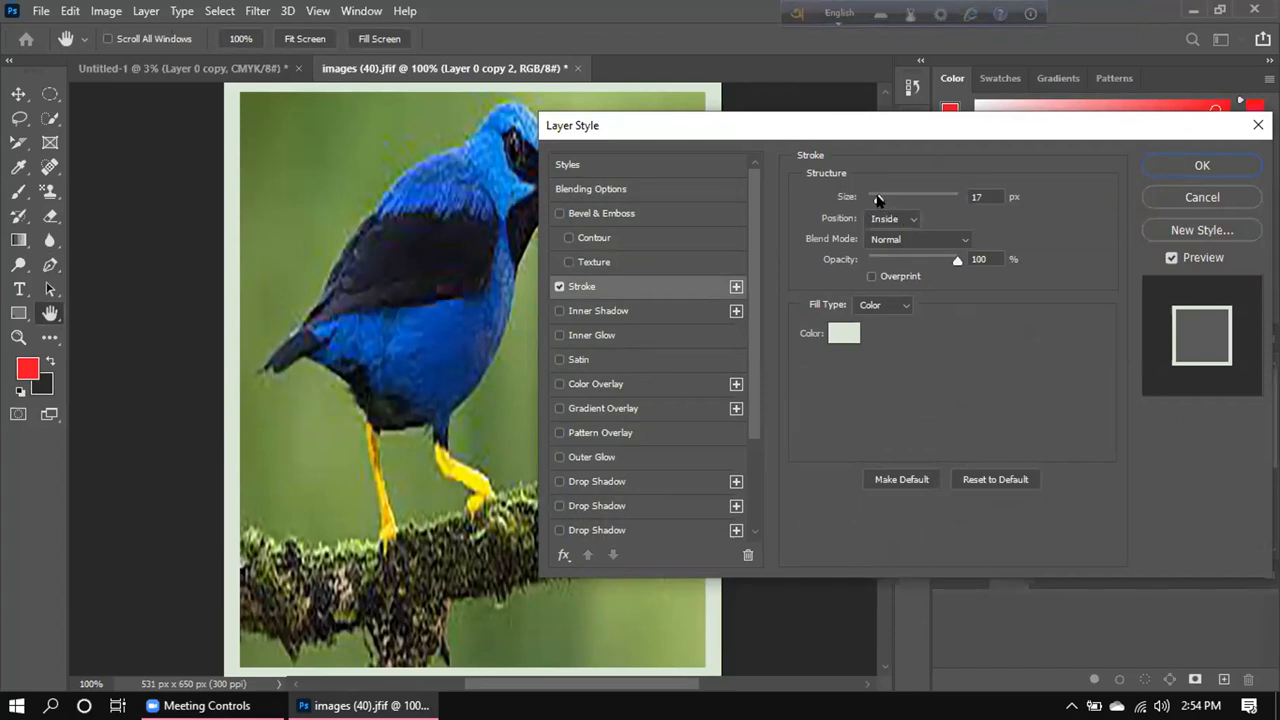
left_click_drag(878, 195, 884, 193)
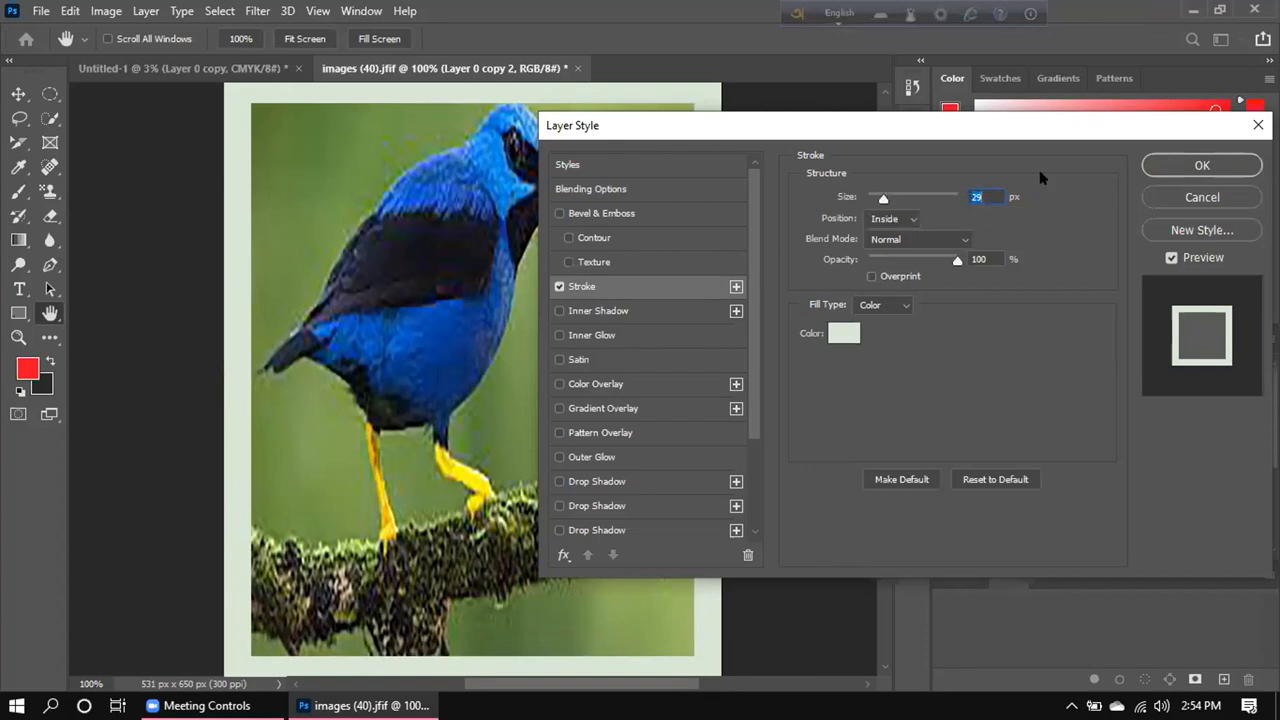
left_click(840, 336)
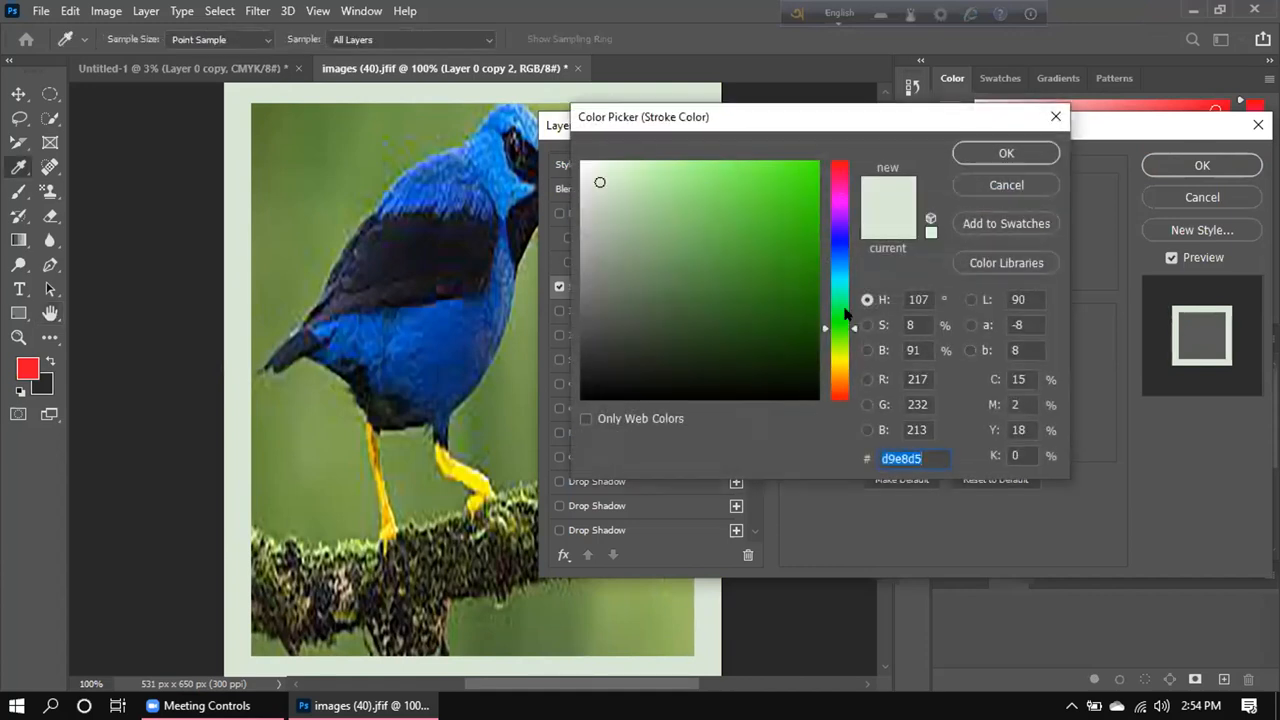
left_click(1006, 150)
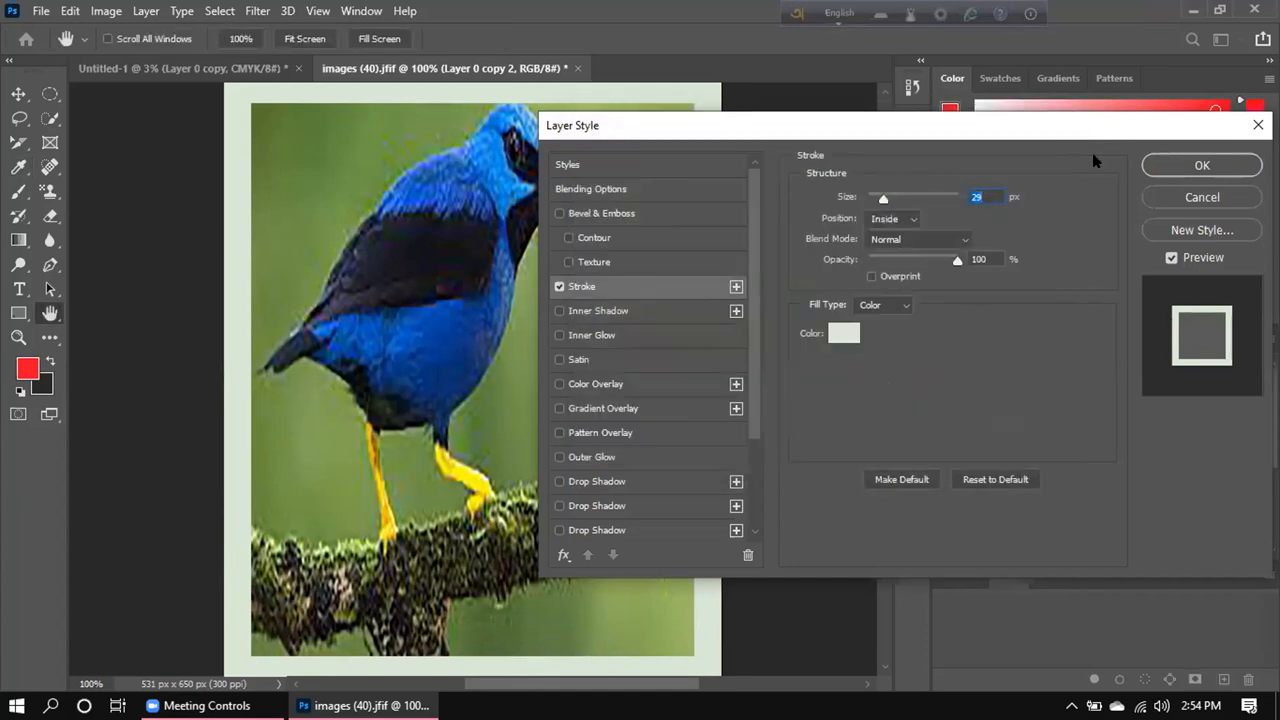
left_click(1192, 164)
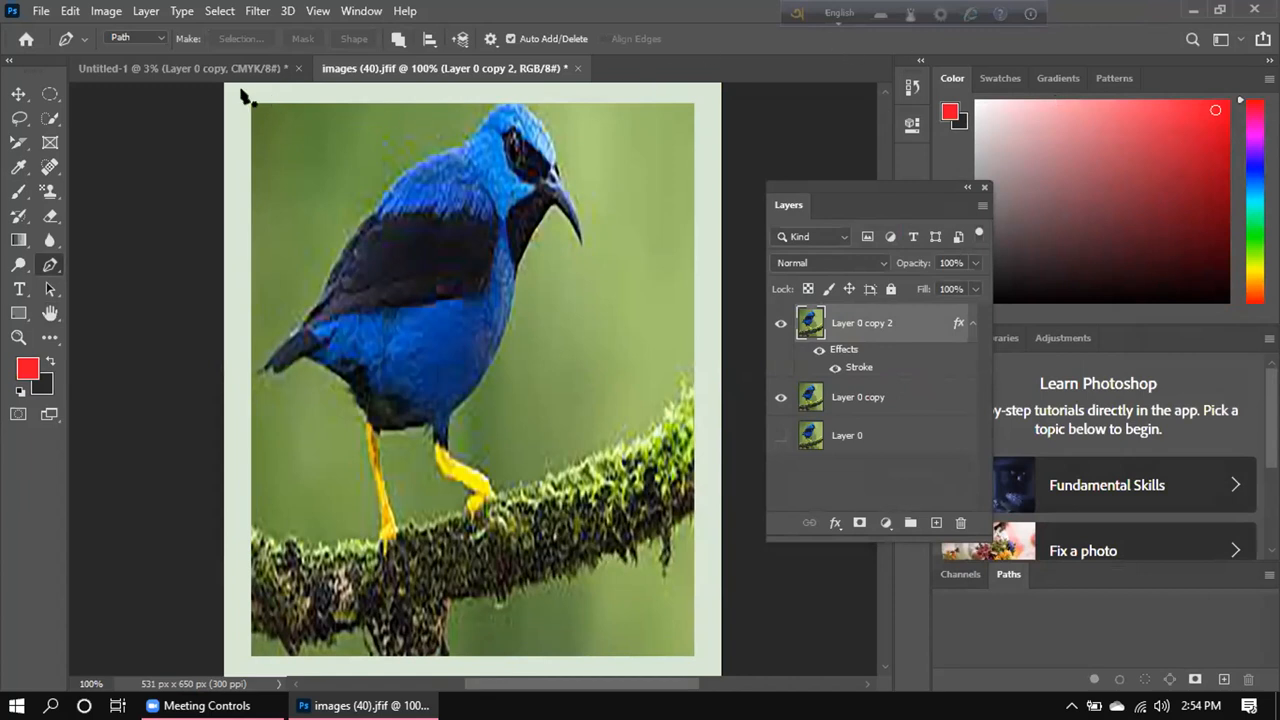
Define the framed bird photo as a pattern named images (40).jfif.
left_click(70, 10)
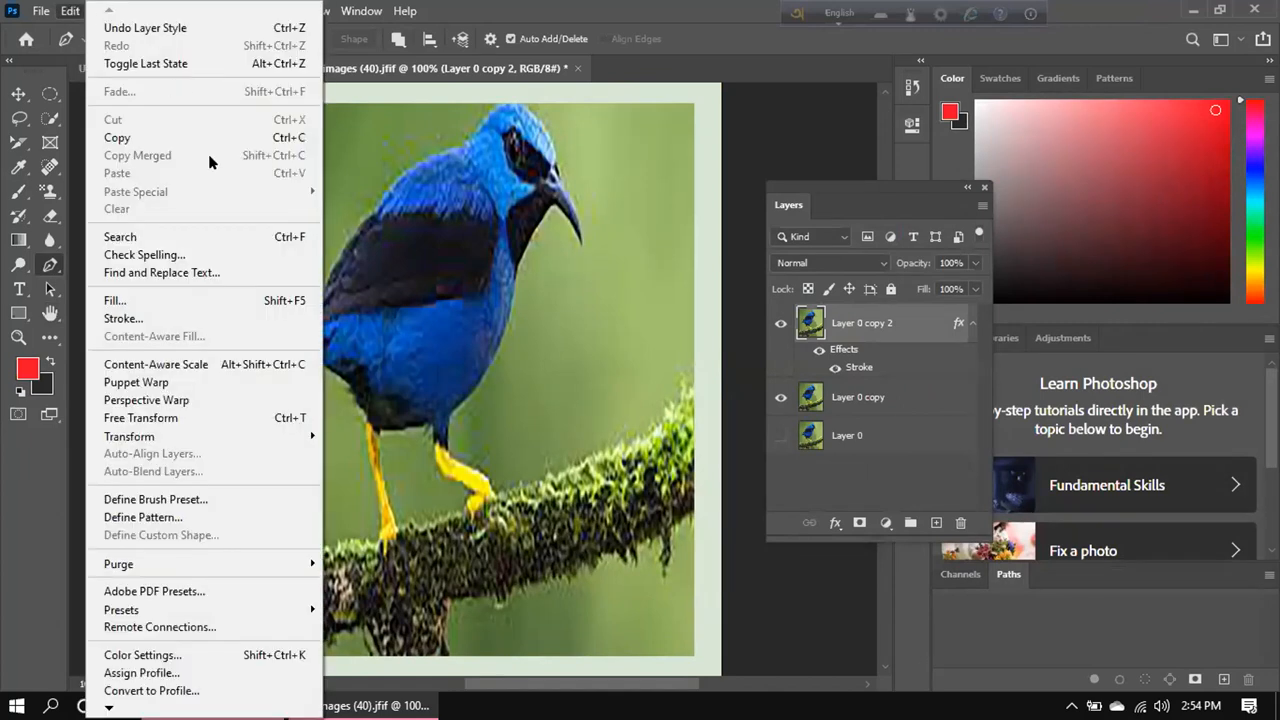
left_click(130, 517)
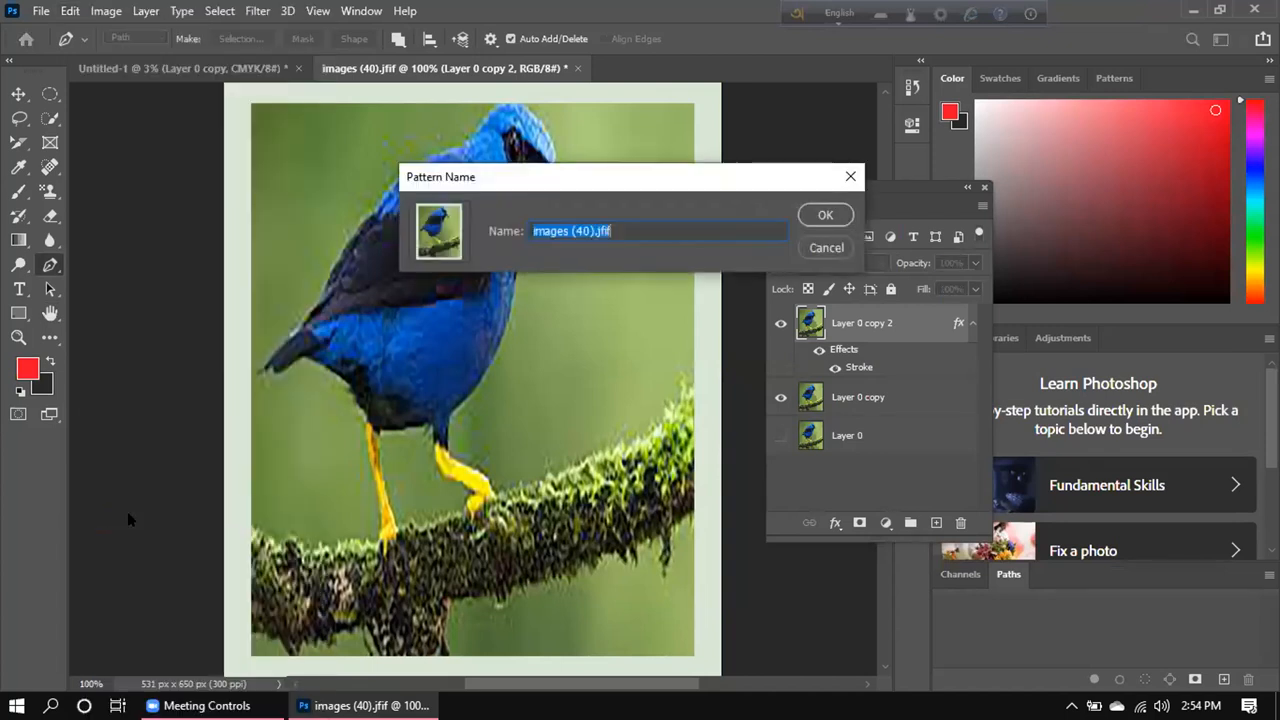
left_click(818, 216)
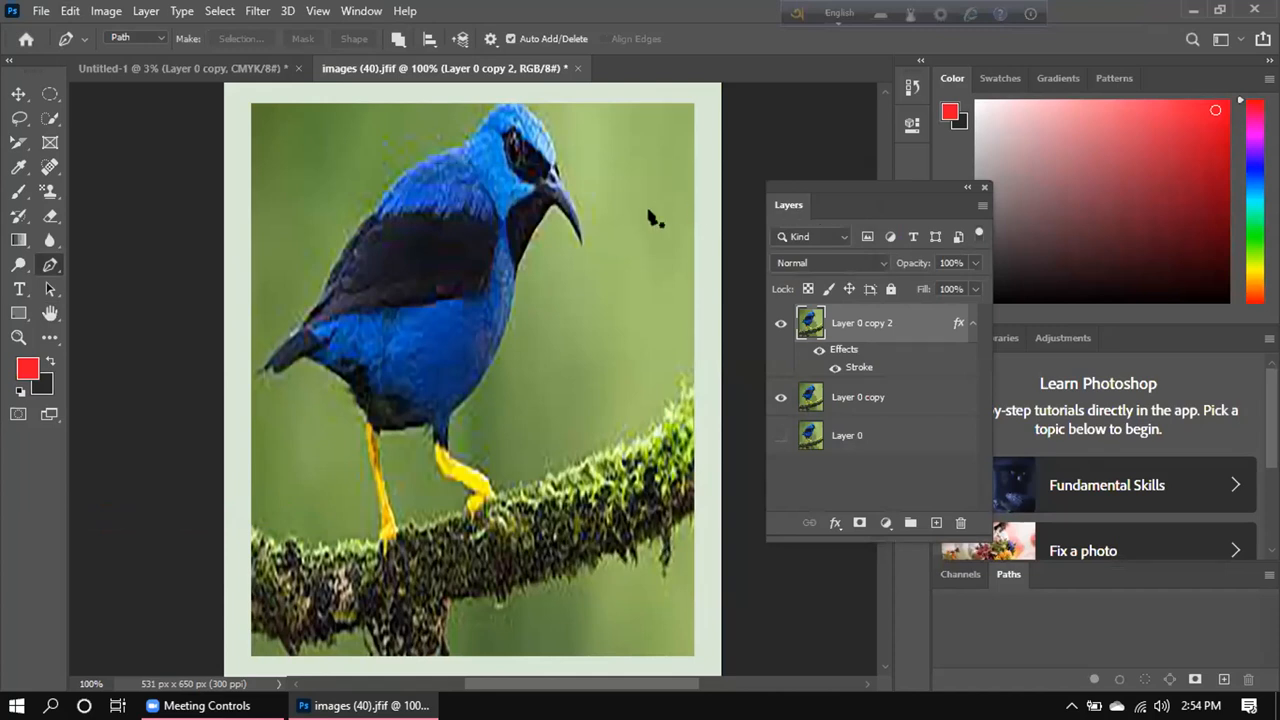
Start setting up a new document and clear its preset width.
left_click(40, 11)
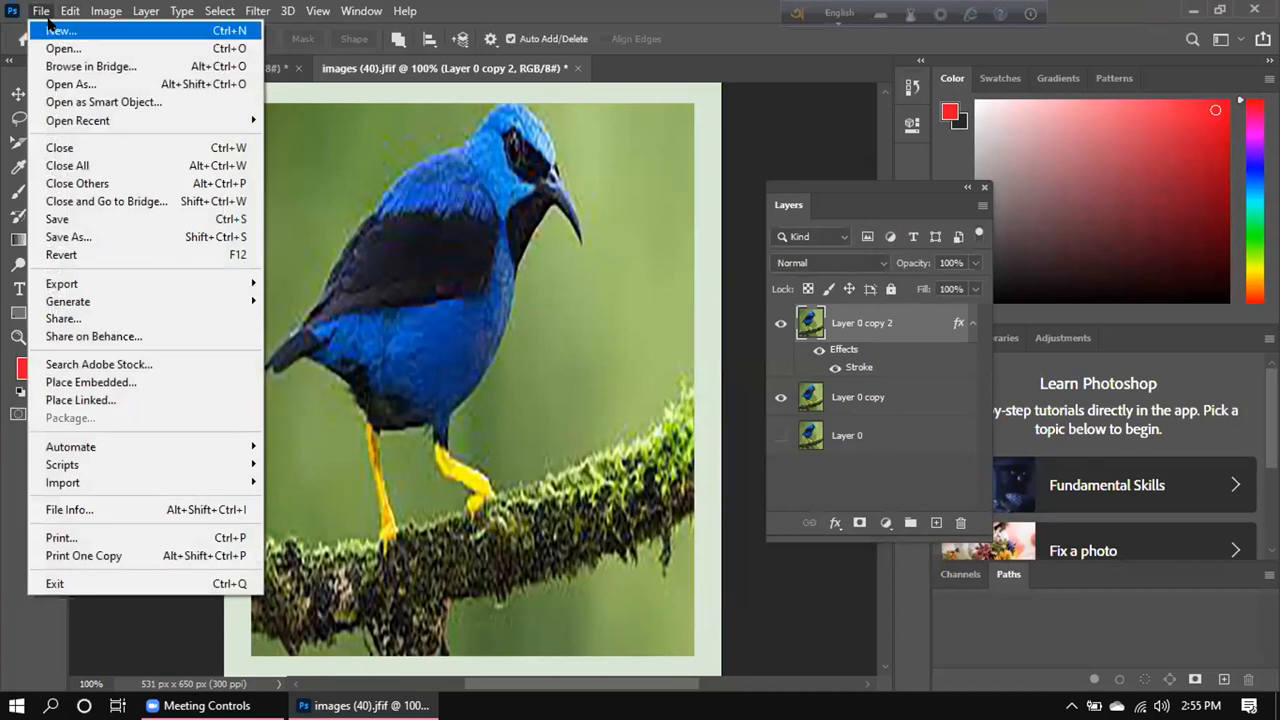
left_click(50, 24)
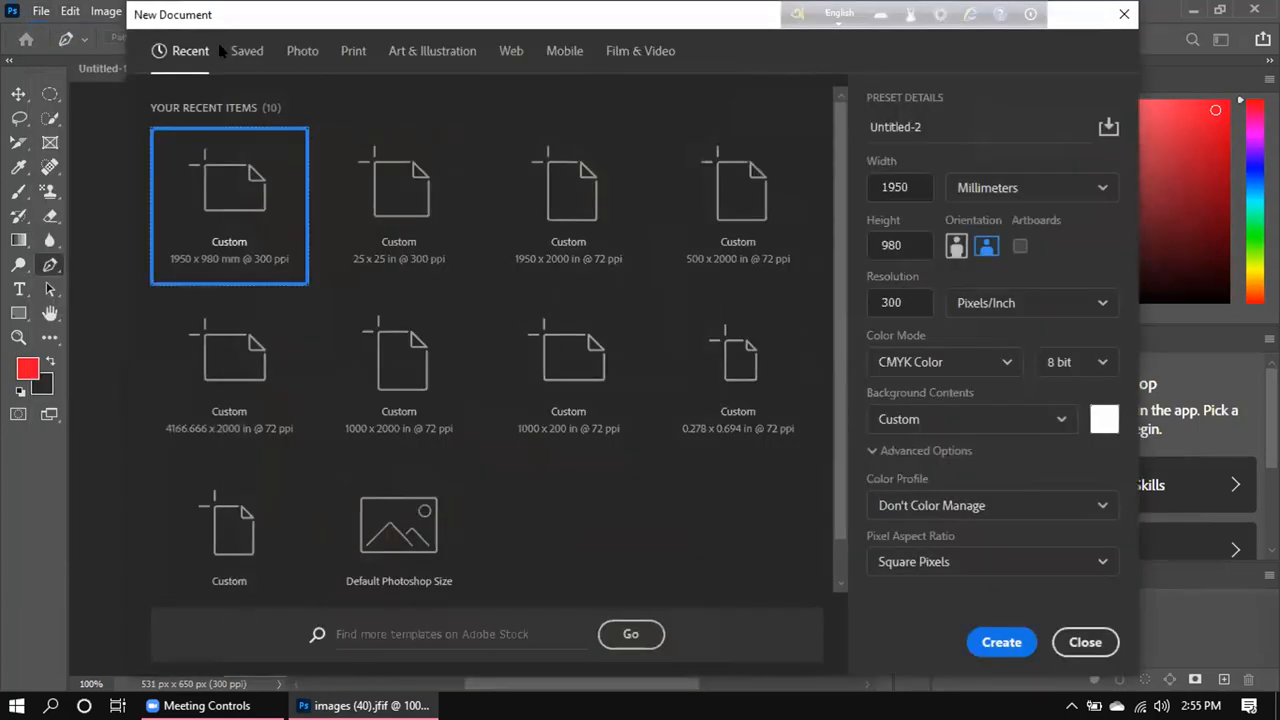
left_click(906, 181)
key("BackSpace")
key("BackSpace")
key("BackSpace")
key("BackSpace")
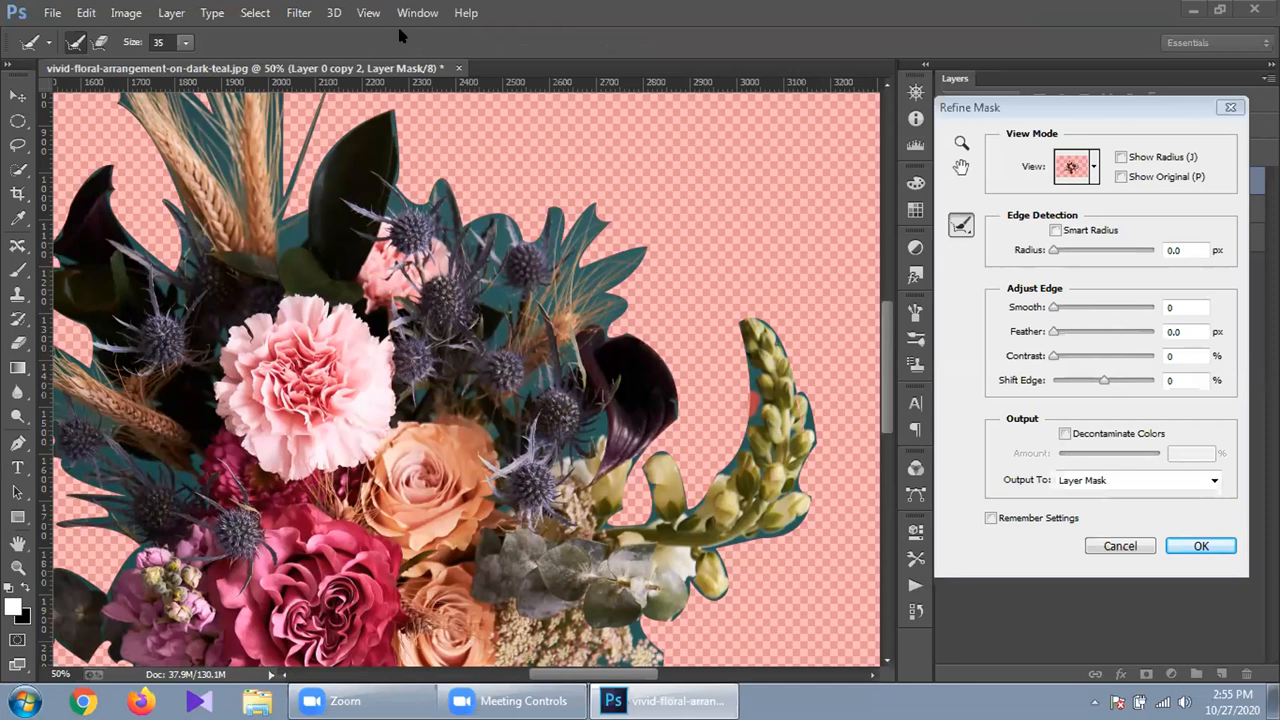
Activate the Refine Radius tool for the flower bouquet's mask edge in Refine Mask.
left_click(368, 12)
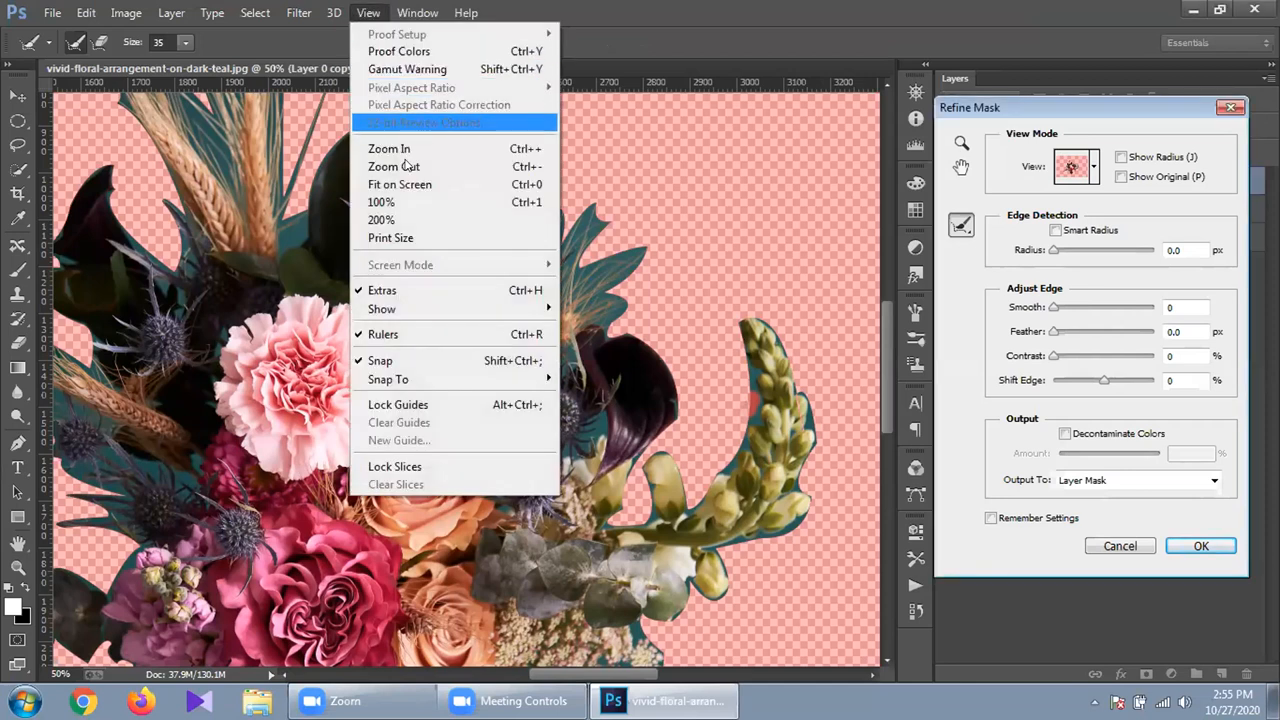
left_click(426, 150)
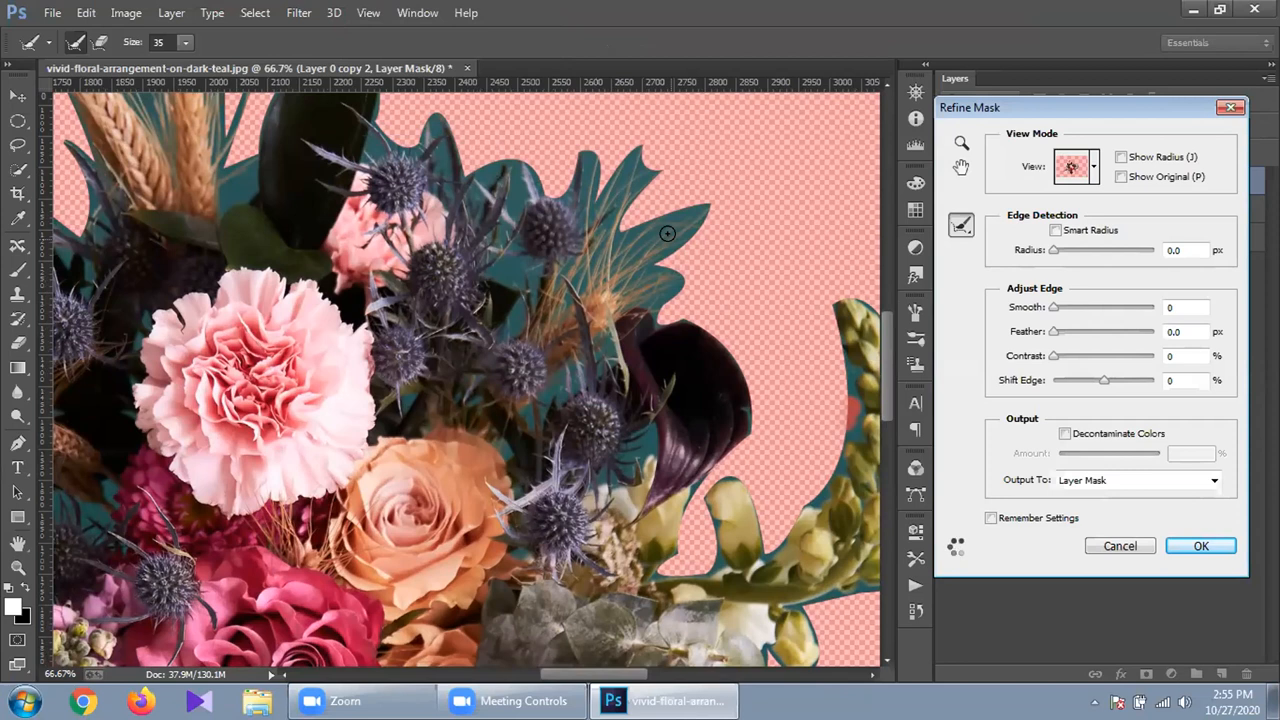
left_click(960, 228)
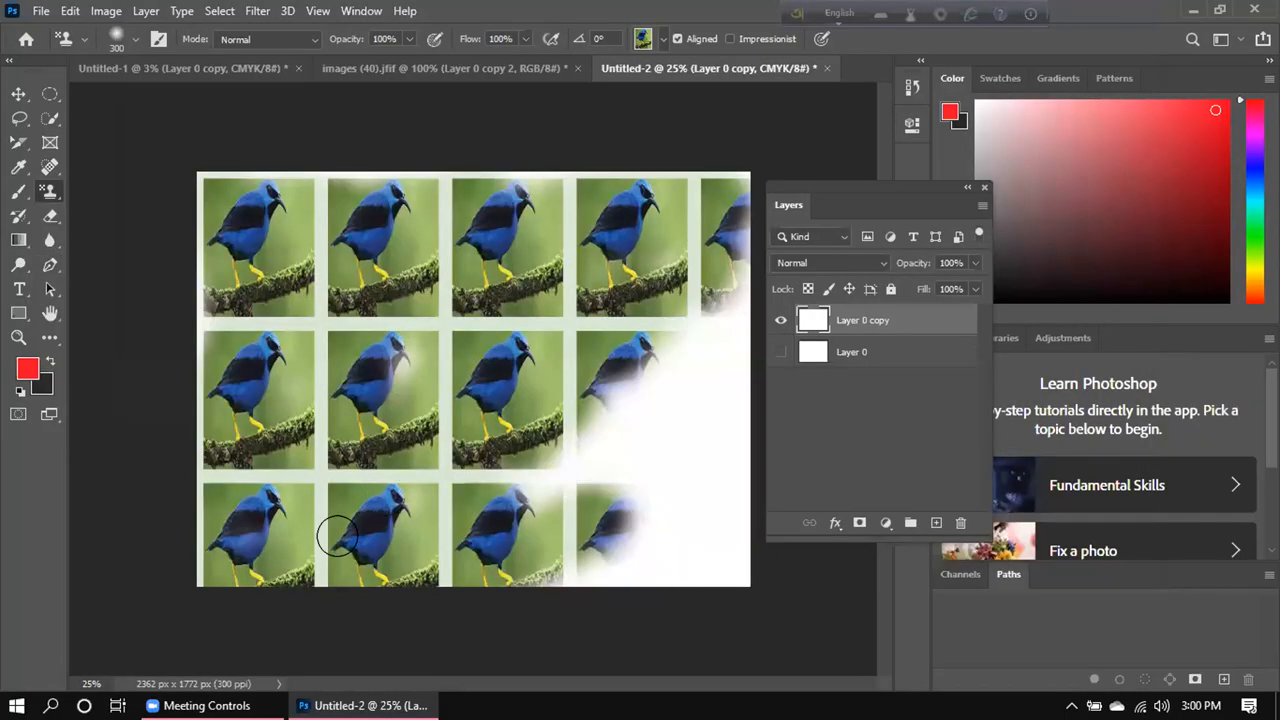
Paint the remaining blank and faint areas of Layer 0 copy with the bird pattern using the Pattern Stamp tool.
mouse_move(515, 385)
left_mouse_down()
mouse_move(625, 437)
mouse_move(474, 534)
mouse_move(526, 489)
mouse_move(586, 531)
mouse_move(651, 536)
mouse_move(651, 549)
mouse_move(714, 531)
mouse_move(716, 419)
mouse_move(680, 343)
mouse_move(634, 486)
mouse_move(654, 343)
mouse_move(590, 441)
mouse_move(714, 196)
mouse_move(727, 558)
mouse_move(505, 549)
left_mouse_up()
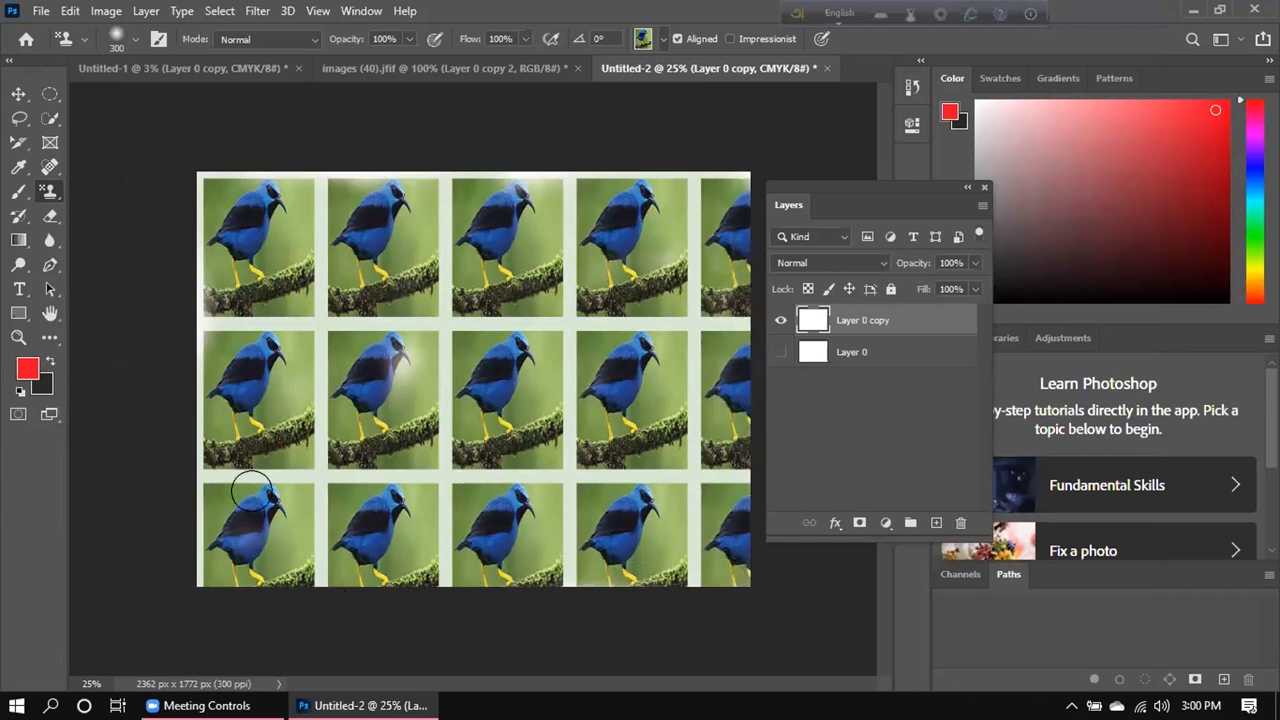
mouse_move(251, 491)
left_mouse_down()
mouse_move(214, 560)
mouse_move(417, 186)
mouse_move(734, 162)
mouse_move(714, 90)
mouse_move(627, 132)
mouse_move(556, 298)
mouse_move(446, 308)
mouse_move(365, 415)
mouse_move(239, 503)
mouse_move(276, 234)
mouse_move(251, 202)
left_mouse_up()
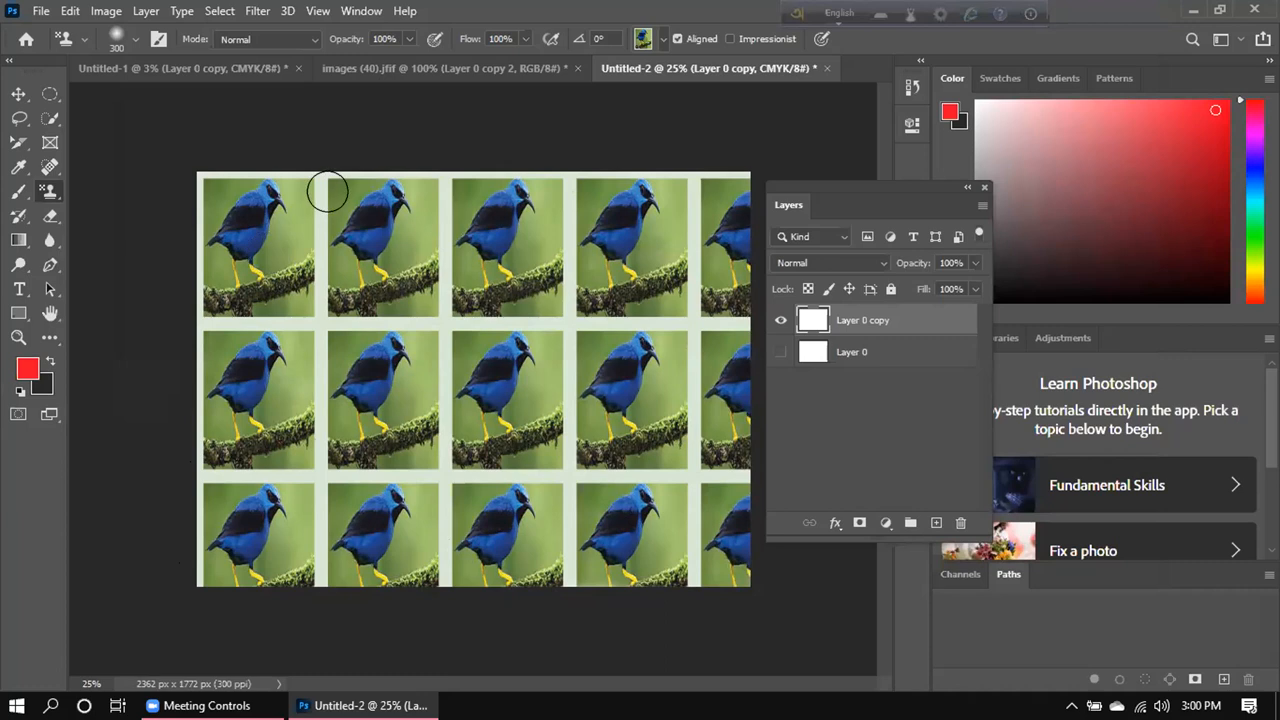
mouse_move(500, 307)
left_mouse_down()
mouse_move(400, 328)
mouse_move(373, 310)
left_mouse_up()
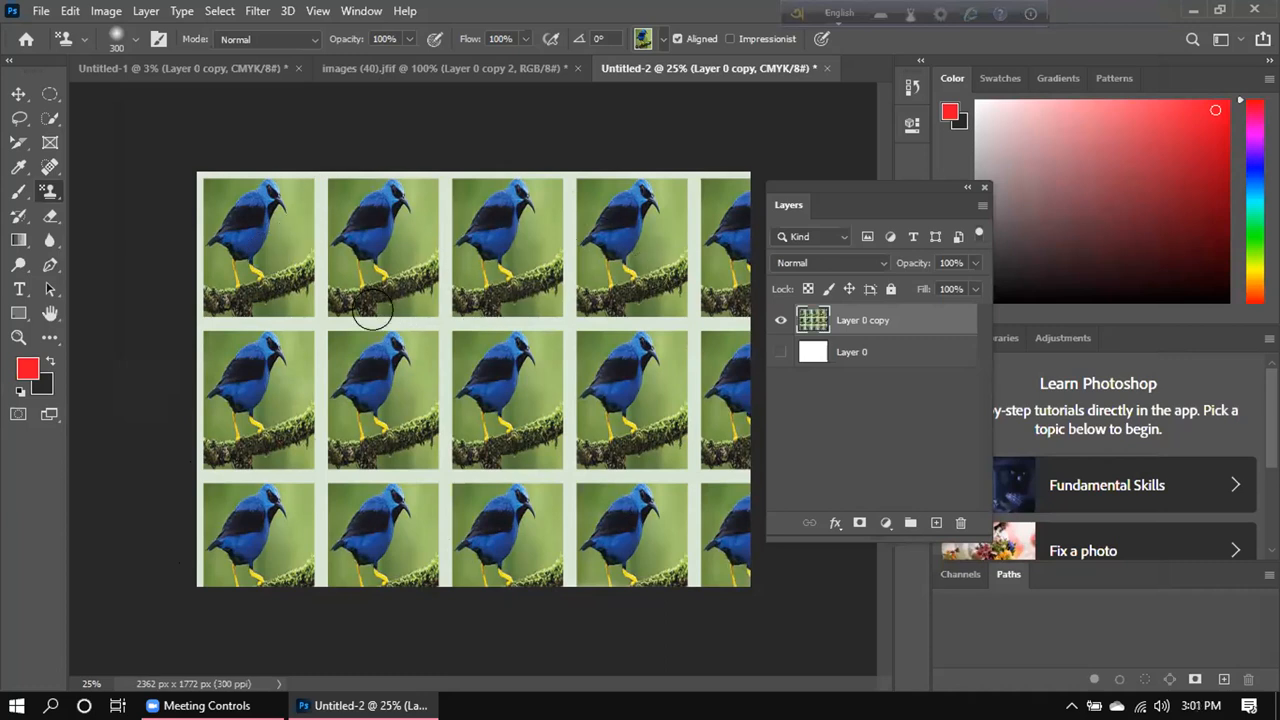
left_click(41, 11)
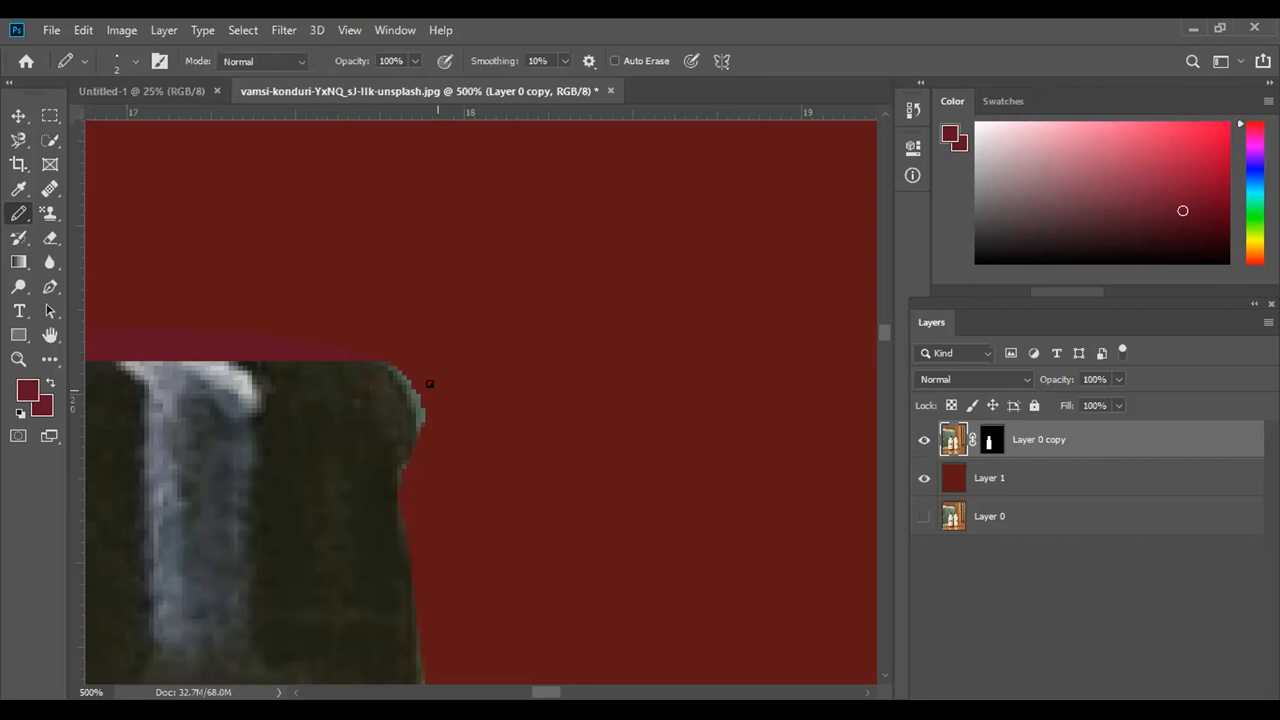
Switch the editing target of Layer 0 copy between its image and its layer mask, ending on the mask.
left_click(988, 433)
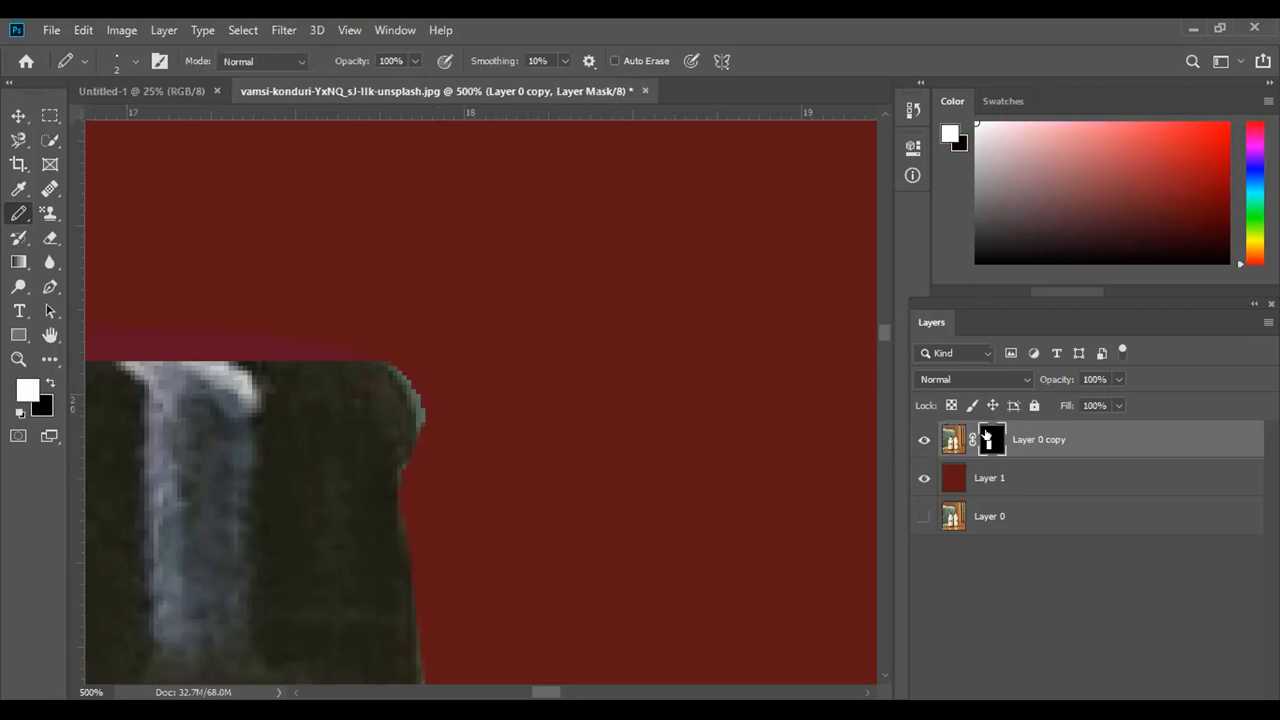
left_click(951, 438)
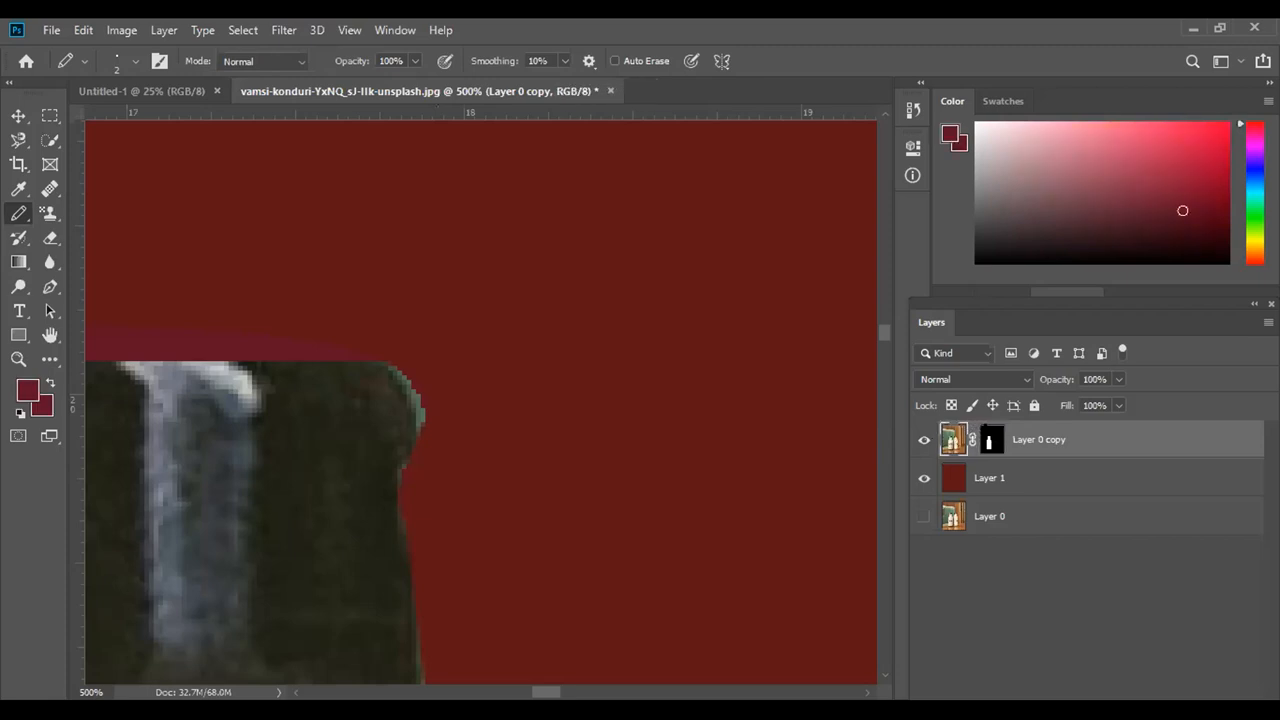
left_click(988, 433)
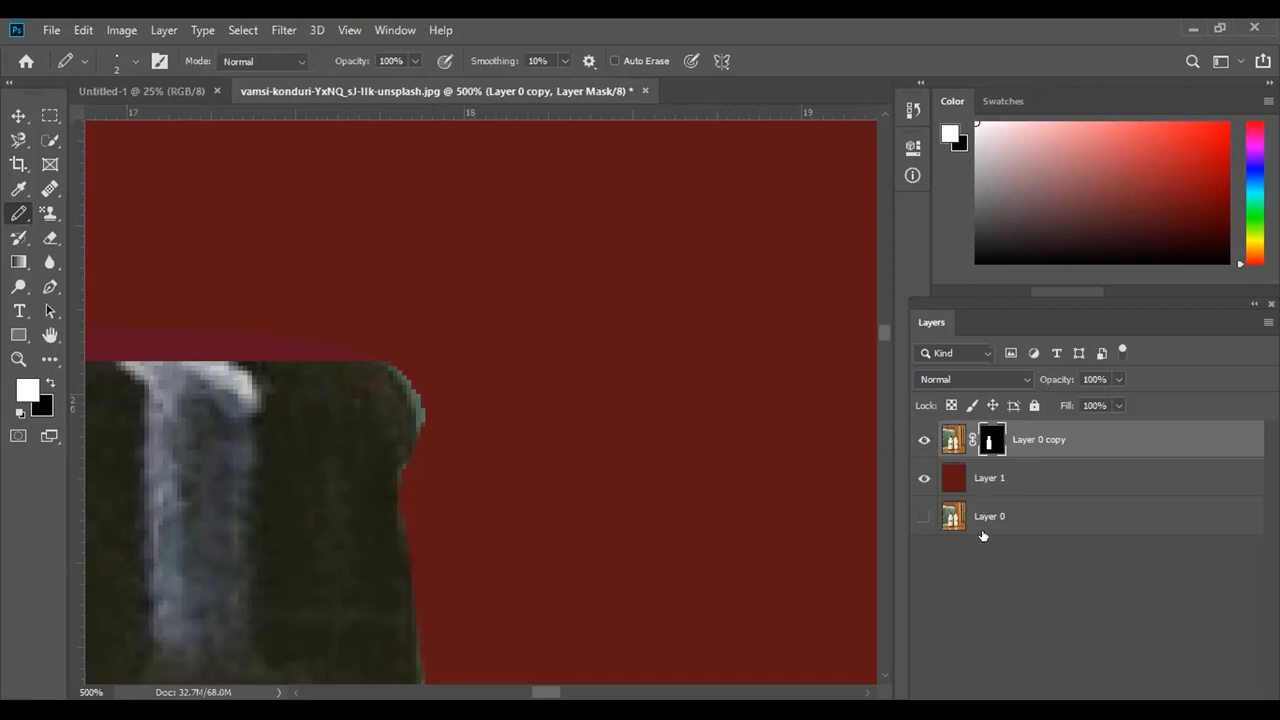
Select the dark red Layer 1 and examine the whole milkshake bottle cutout against it, from cap to base.
key("ctrl+minus")
key("ctrl+minus")
key("ctrl+minus")
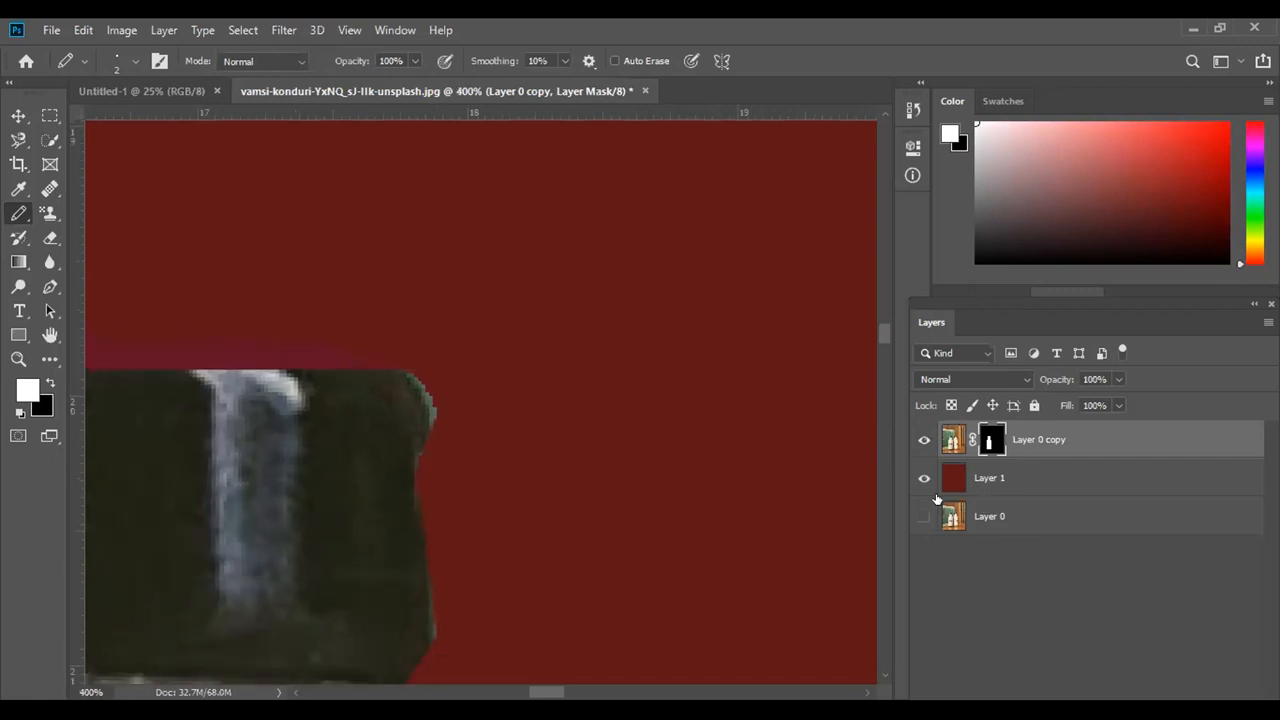
key("ctrl+minus")
key("ctrl+minus")
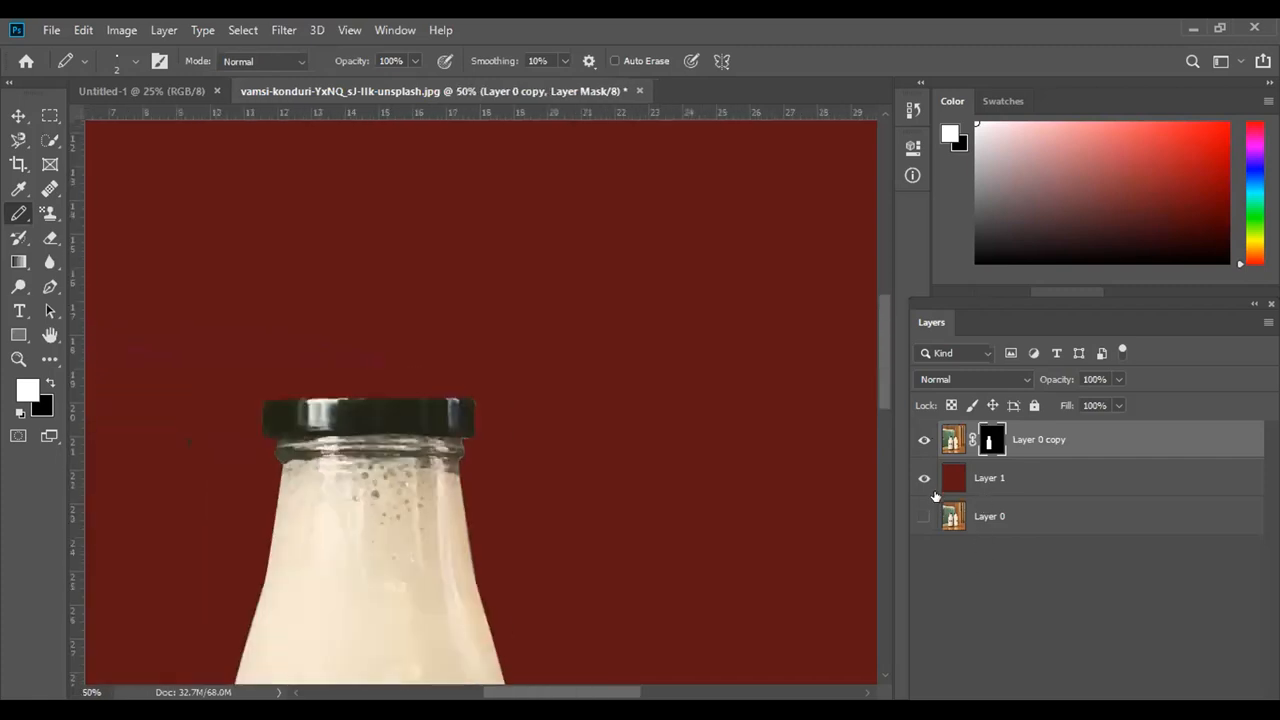
left_click(955, 478)
scroll(632, 180, "down", 5)
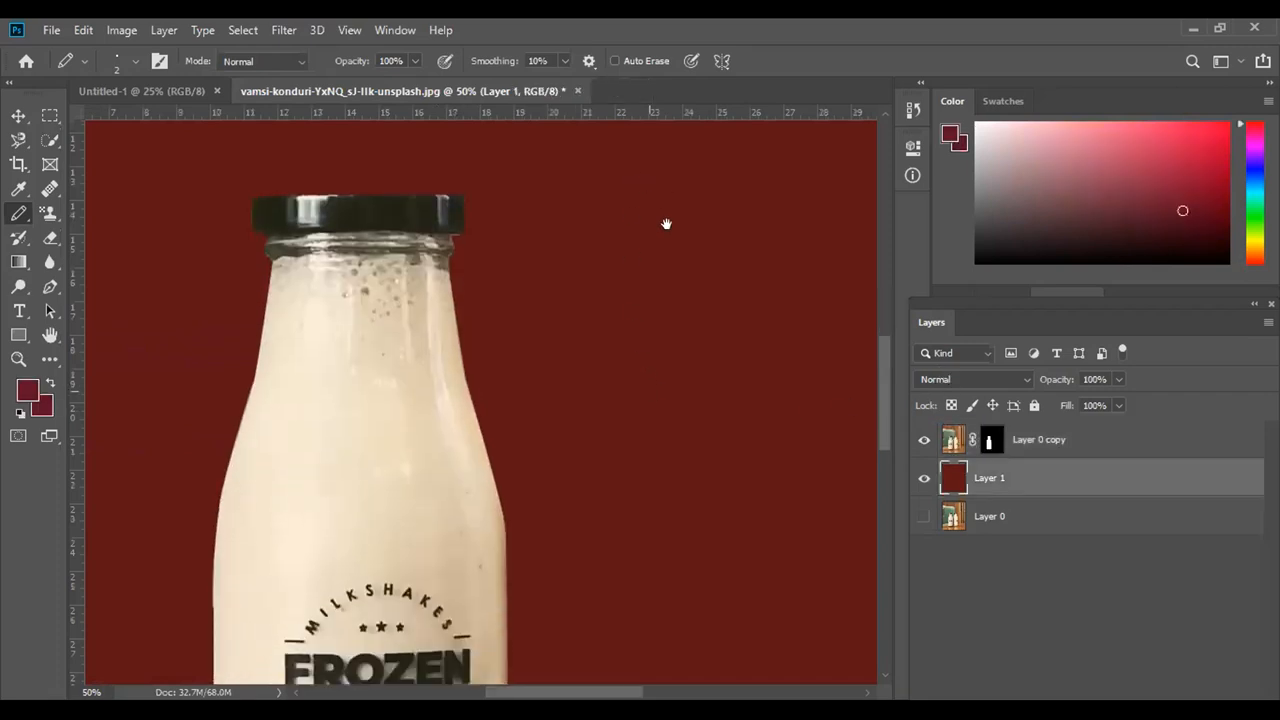
left_click_drag(645, 345, 639, 434)
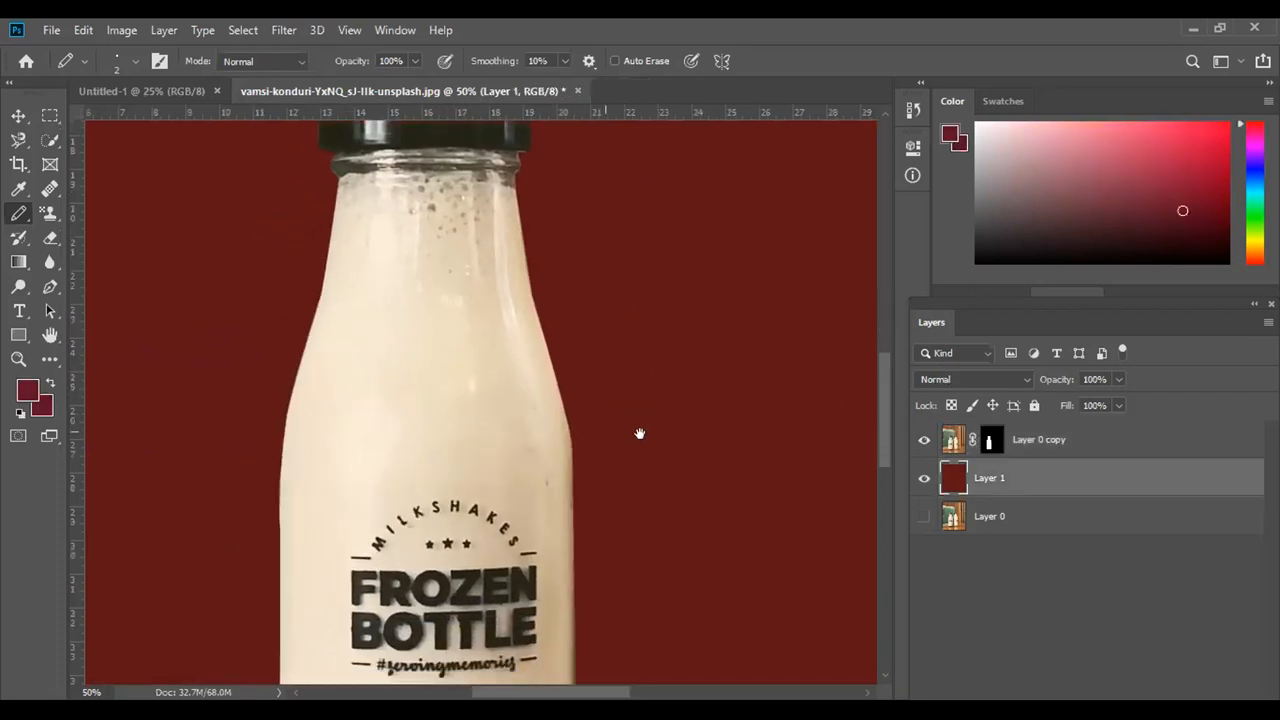
key("ctrl+minus")
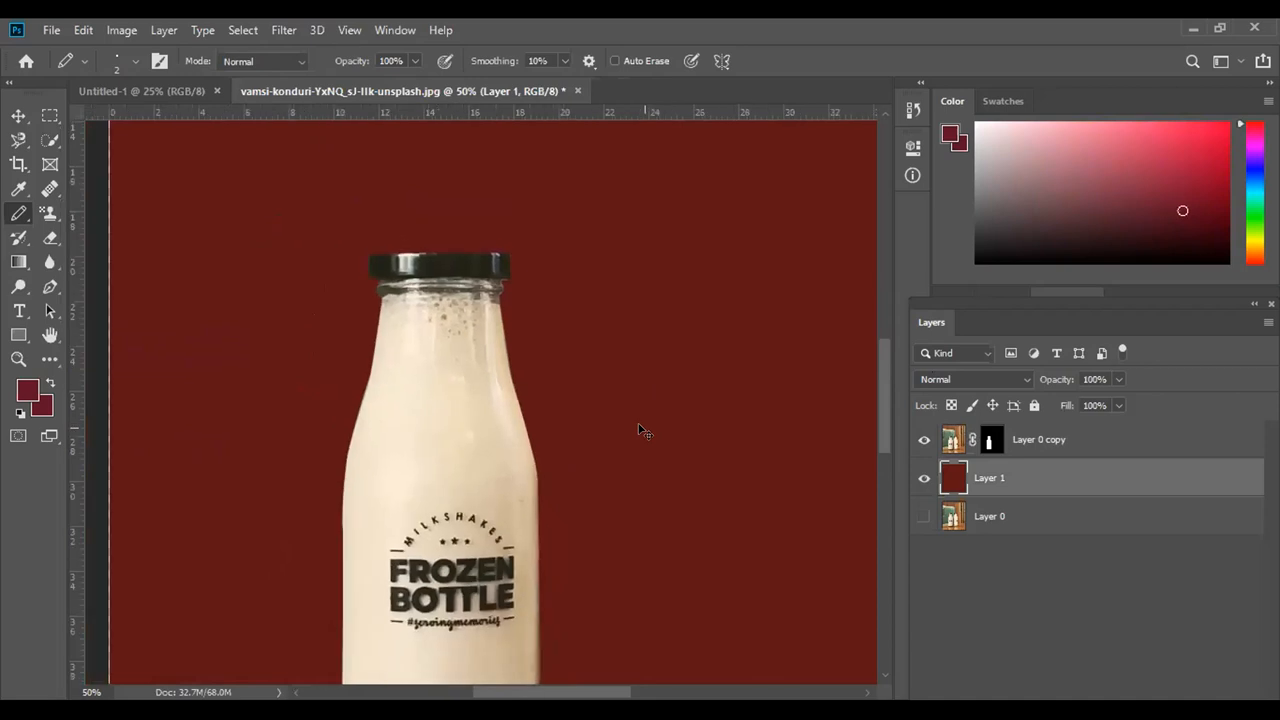
key("ctrl+minus")
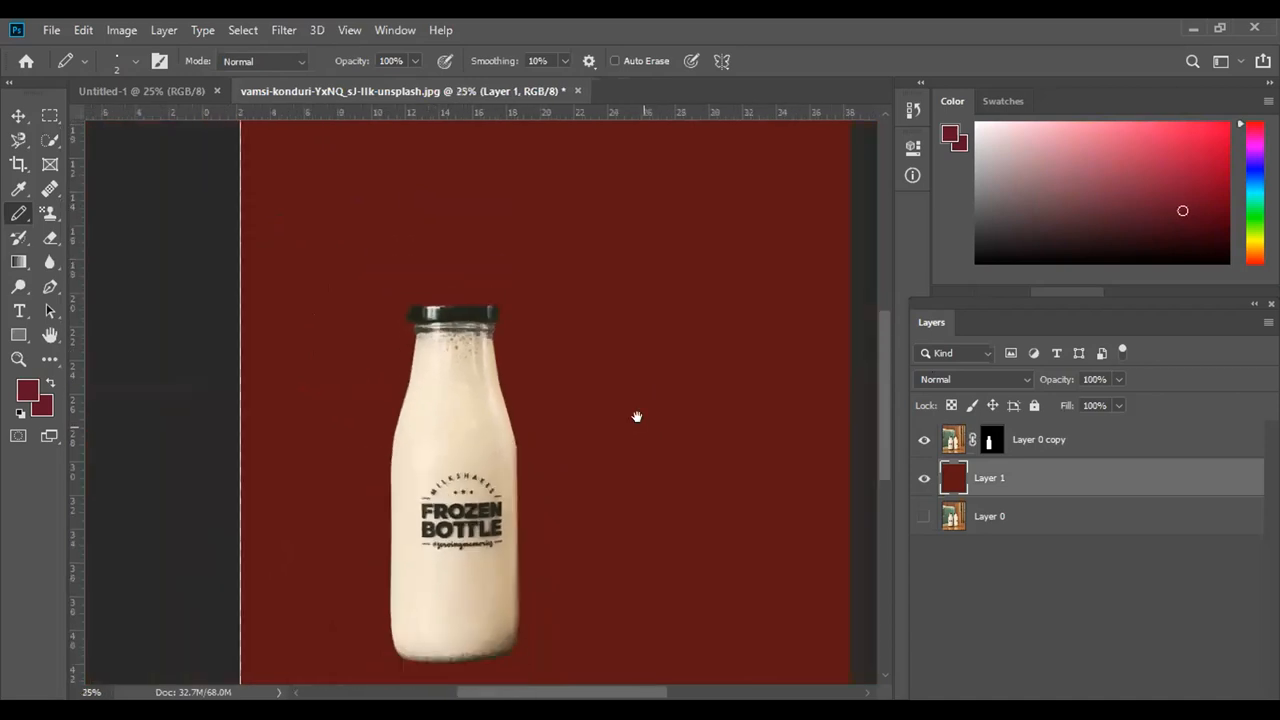
Examine the milkshake bottle cutout's edges up close against the dark red fill.
left_click_drag(630, 416, 634, 373)
key("ctrl+plus")
key("ctrl+plus")
left_click_drag(631, 317, 674, 296)
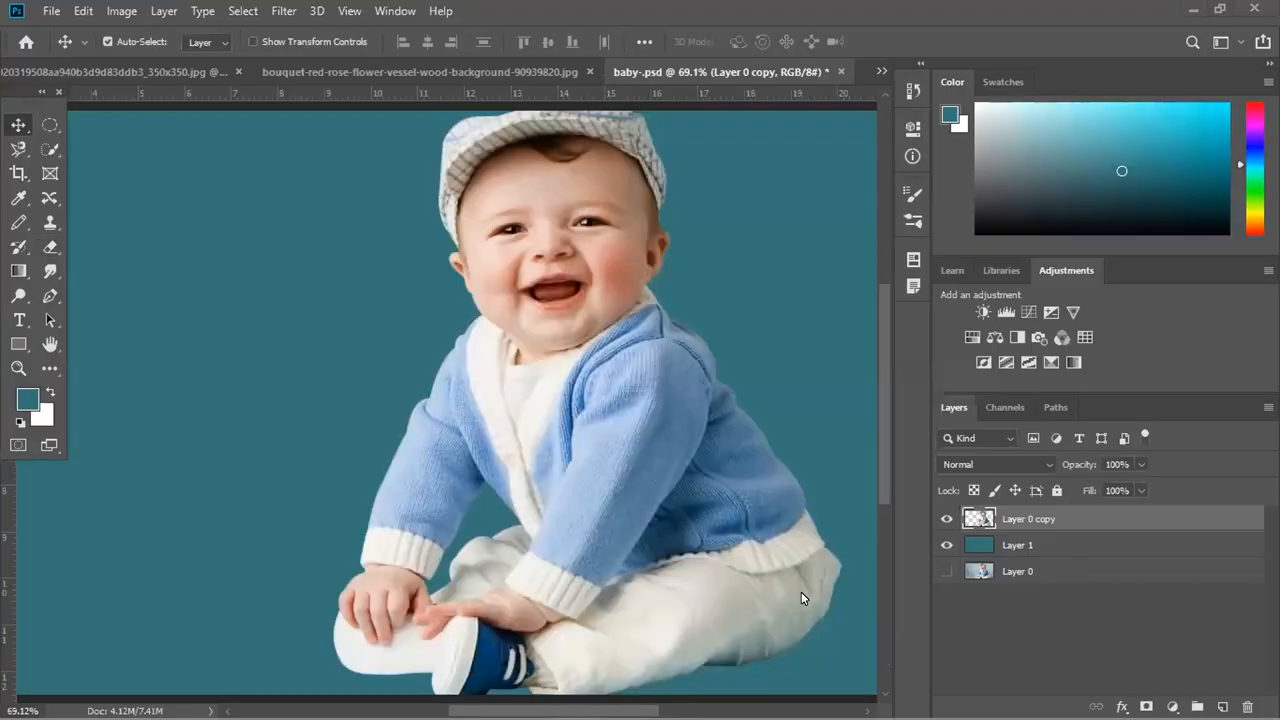
Examine the baby cutout in baby-.psd against the teal fill, from the whole figure to close-ups of the hands, shoe and trousers.
key("ctrl+0")
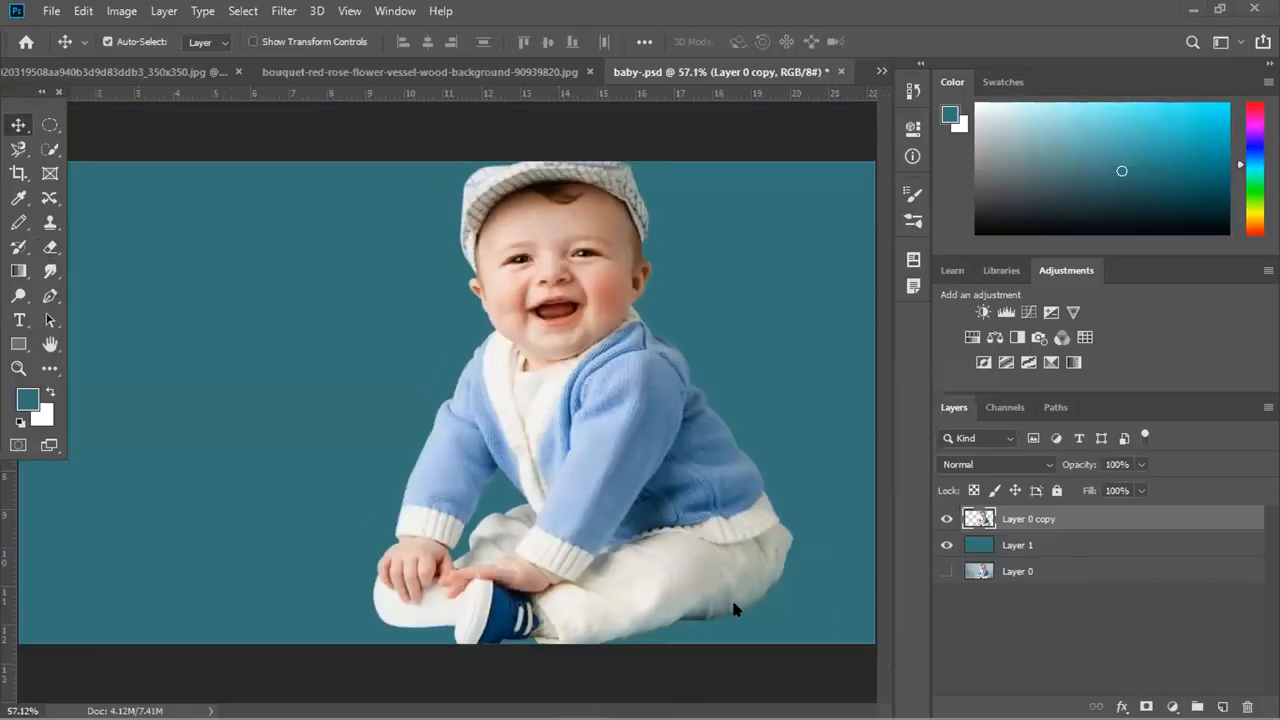
scroll(708, 608, "up", 4)
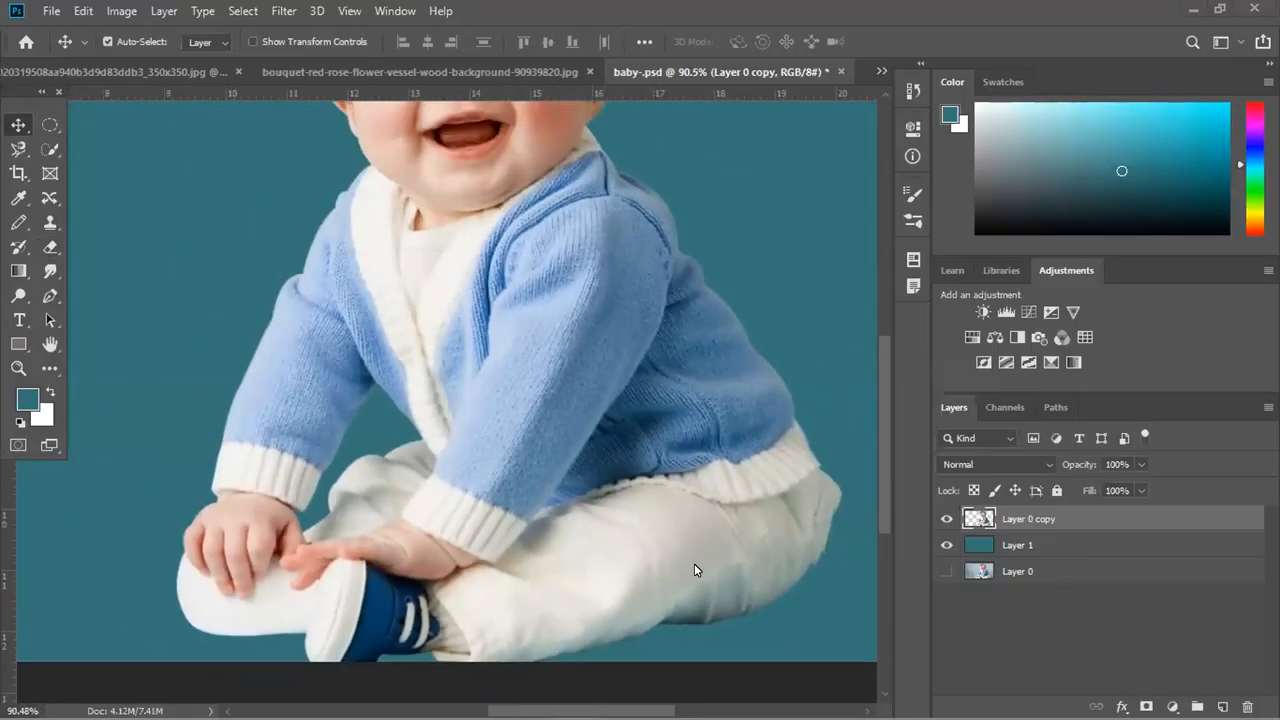
scroll(694, 570, "down", 3)
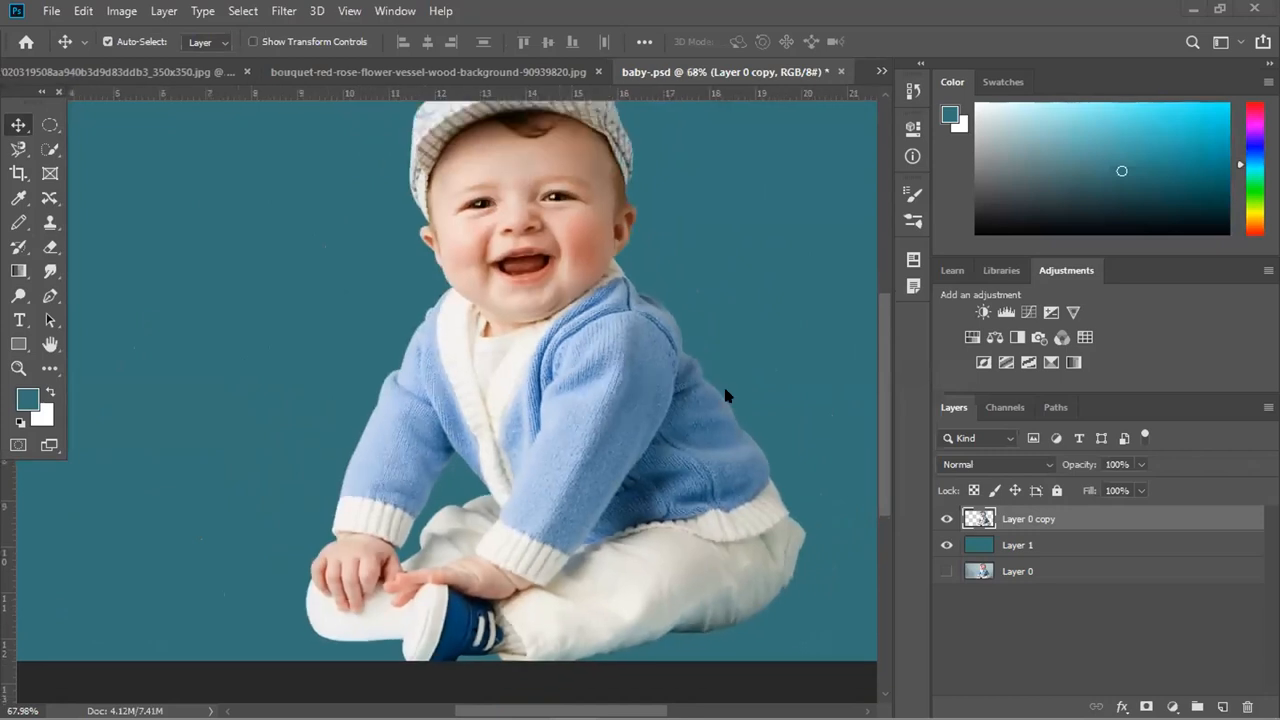
scroll(810, 523, "up", 3)
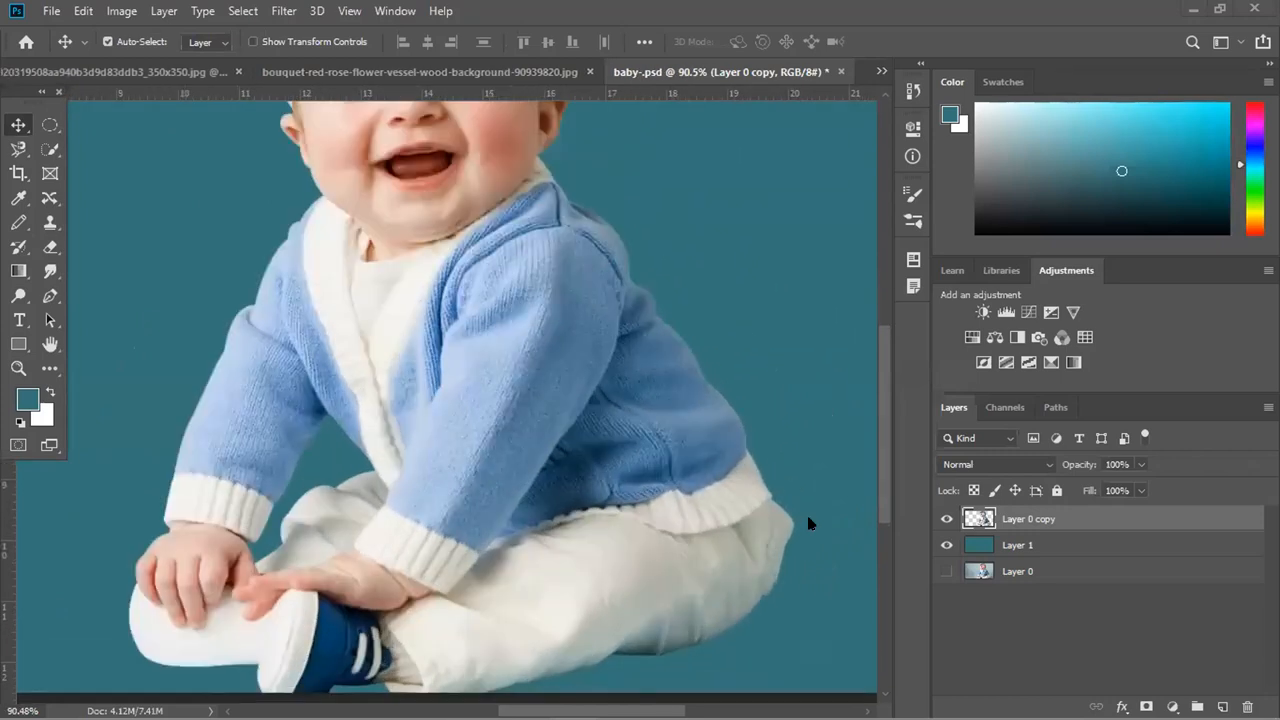
scroll(664, 628, "down", 2)
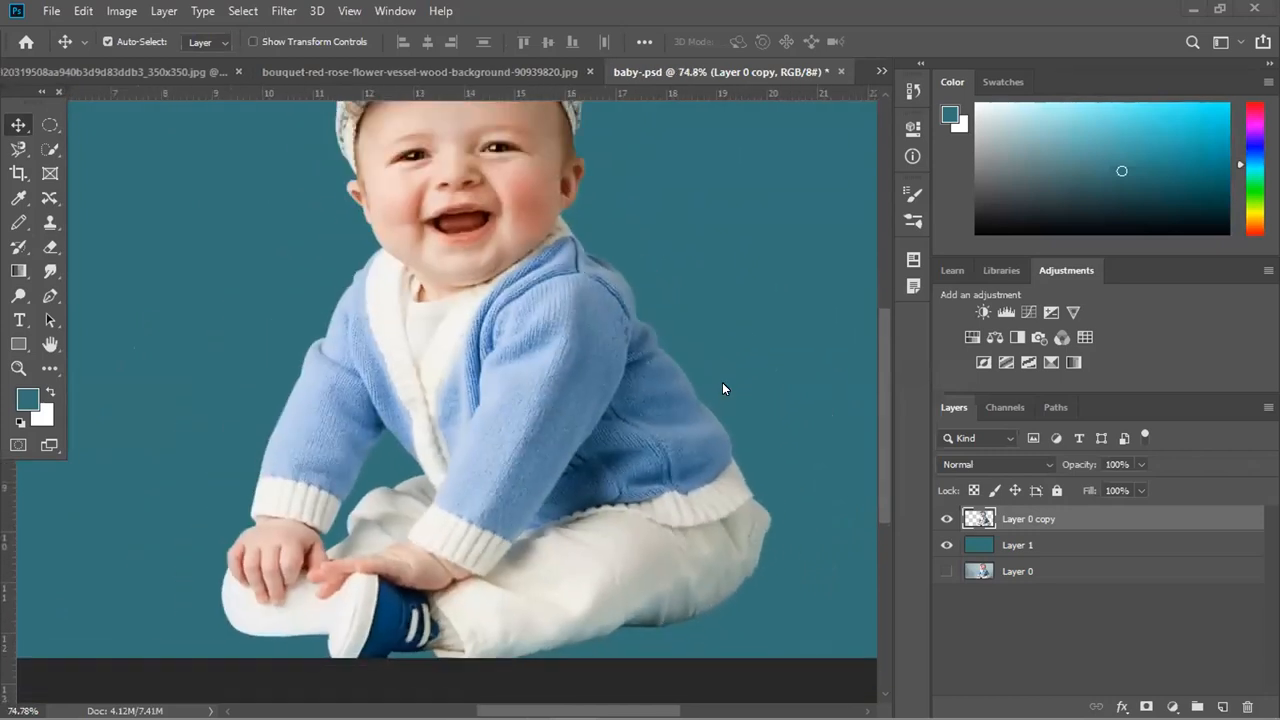
scroll(723, 389, "down", 3)
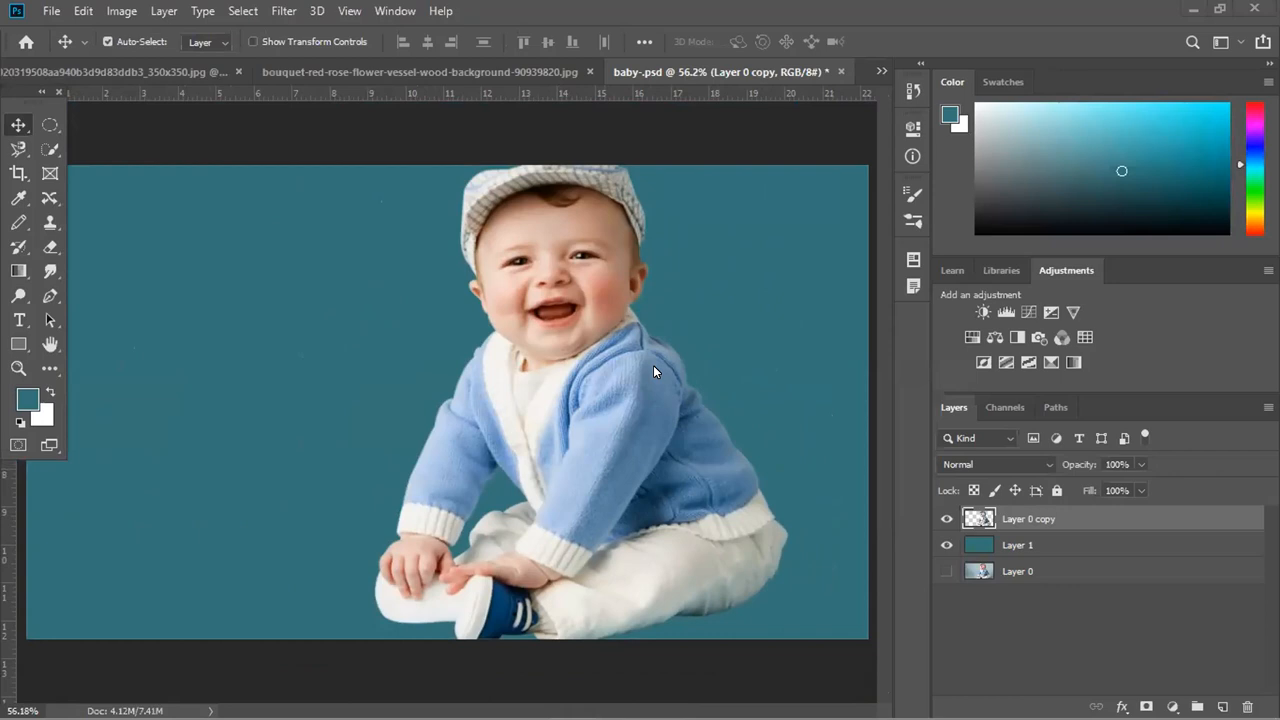
scroll(570, 448, "up", 4)
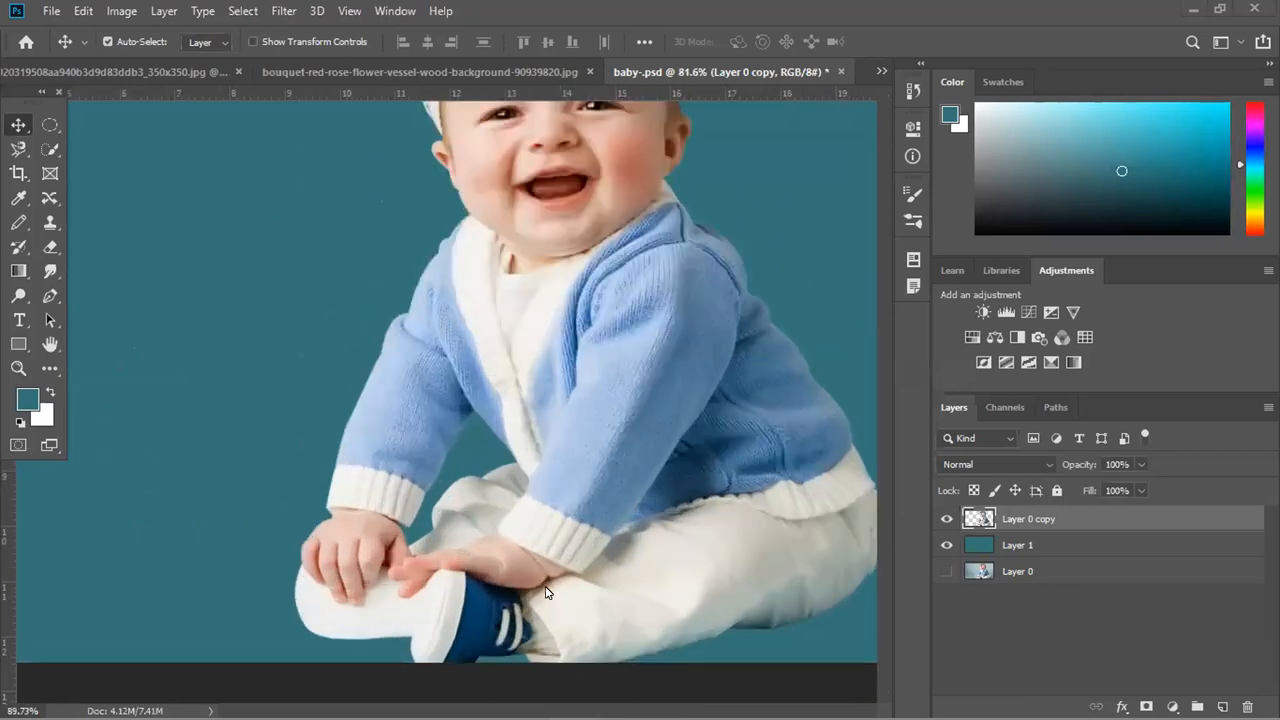
scroll(606, 600, "down", 2)
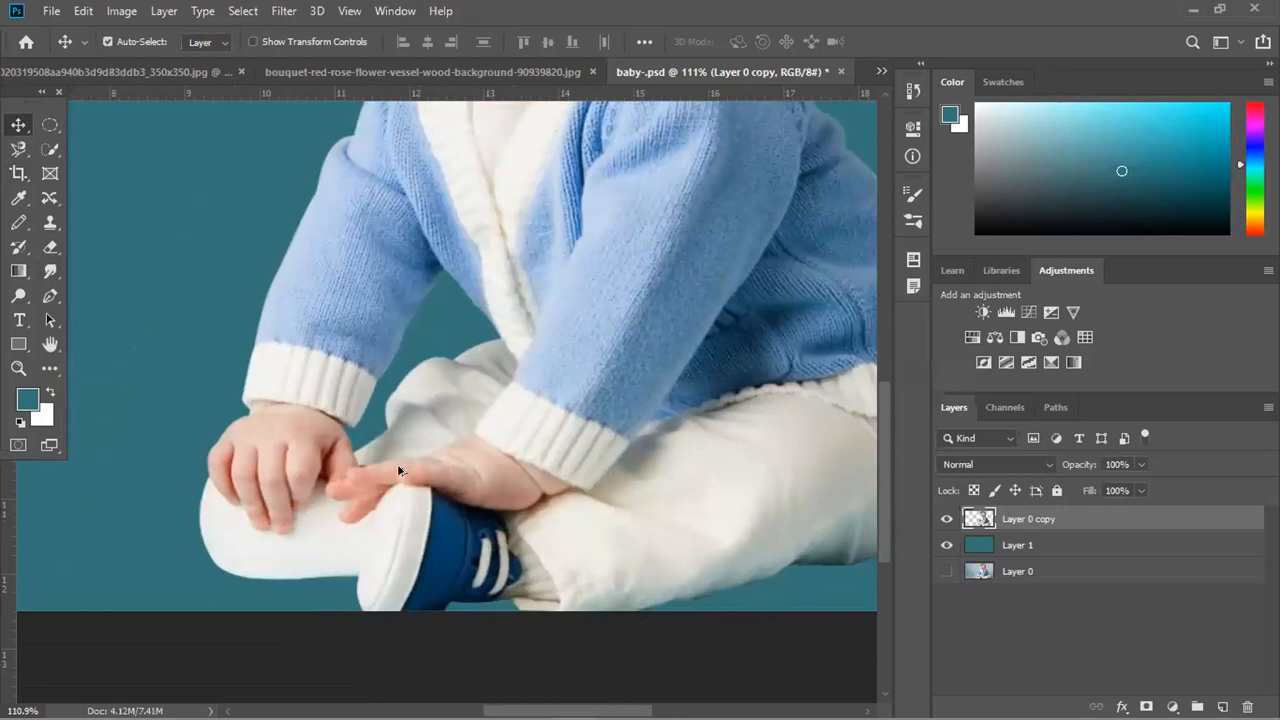
scroll(621, 521, "down", 2)
scroll(734, 575, "up", 5)
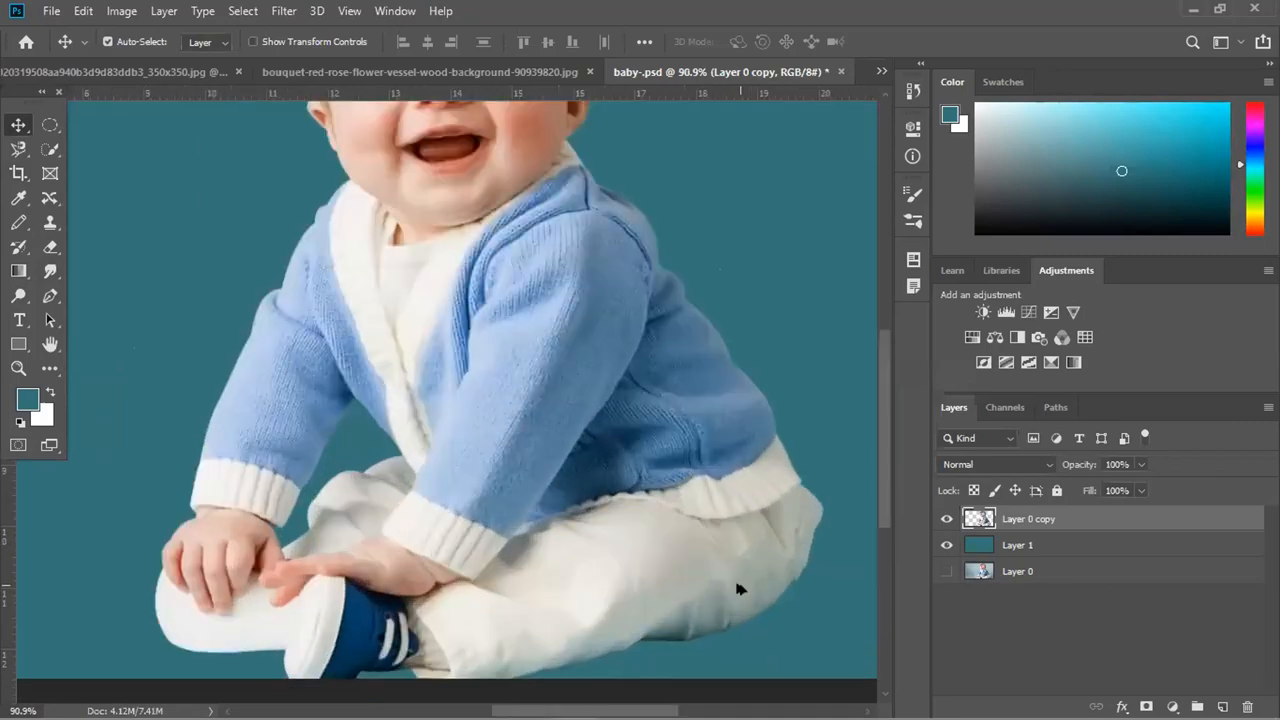
scroll(694, 578, "down", 1)
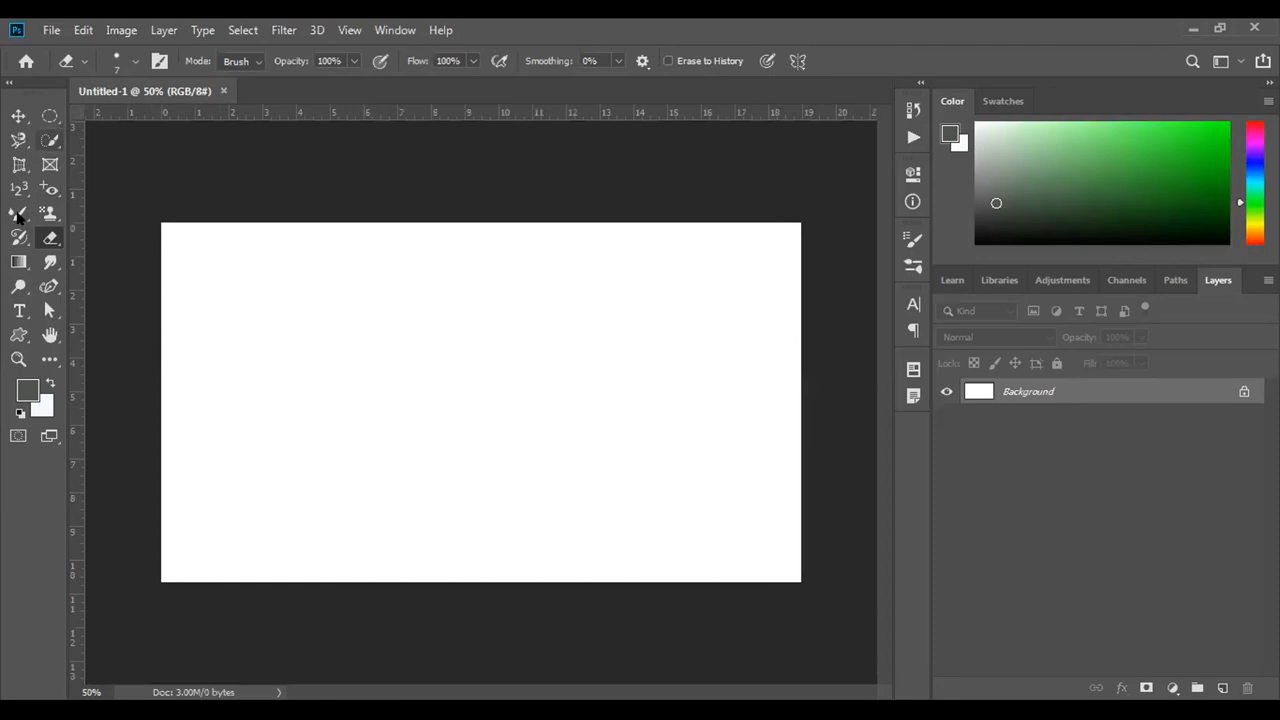
Look through the variants of the Mixer Brush and Pattern Stamp tools in the blank document.
left_click(18, 216)
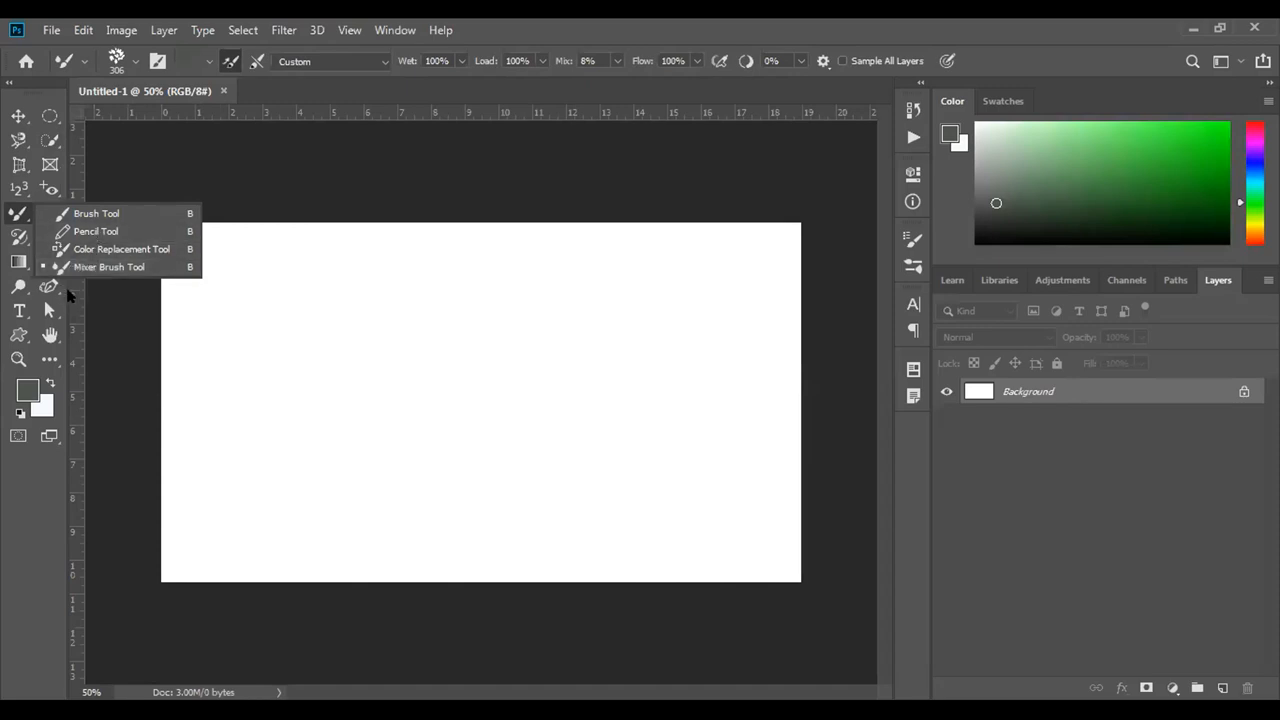
left_click(15, 213)
left_click(49, 211)
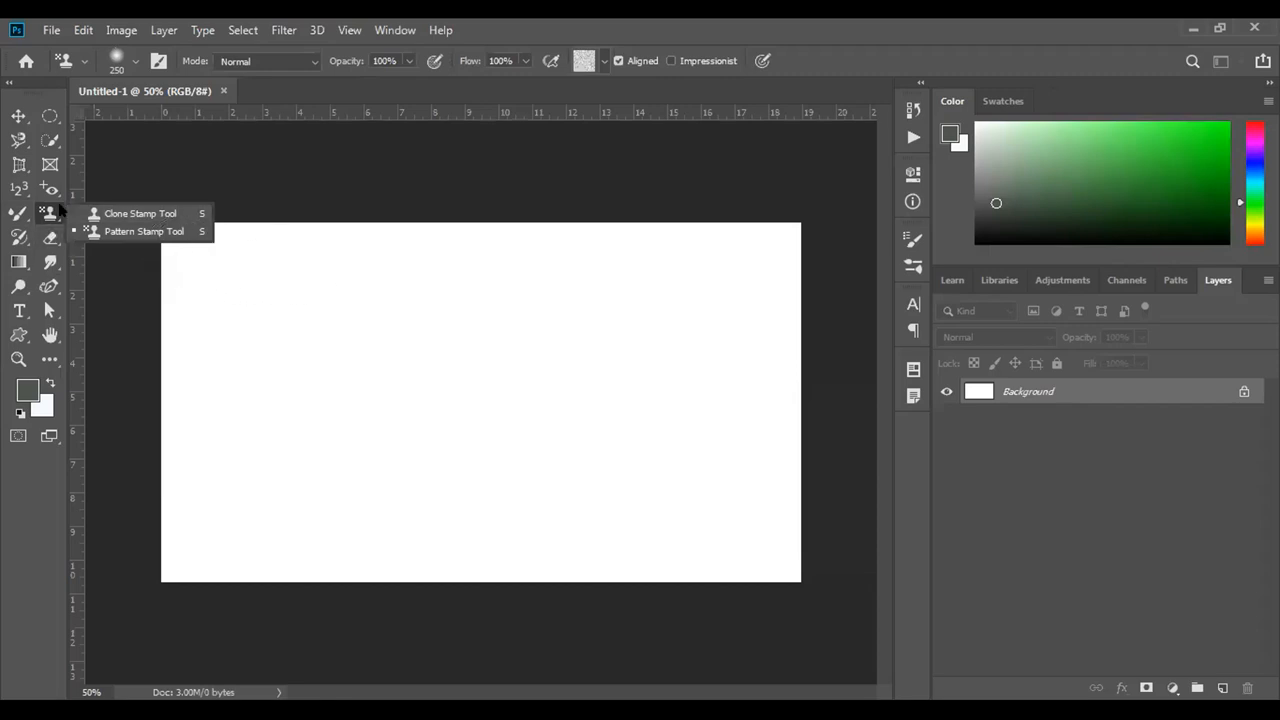
Open the portrait photo images (2).jpg from the Saved Pictures folder inside Pictures.
left_click(48, 29)
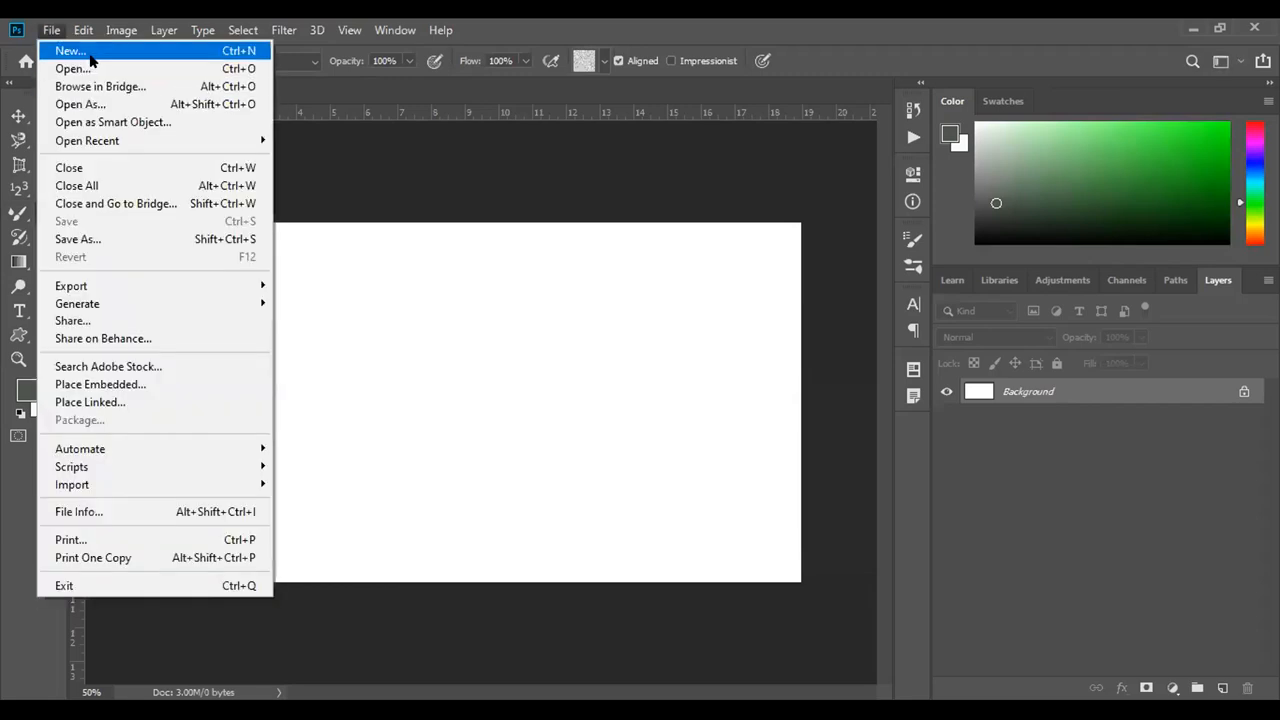
left_click(91, 68)
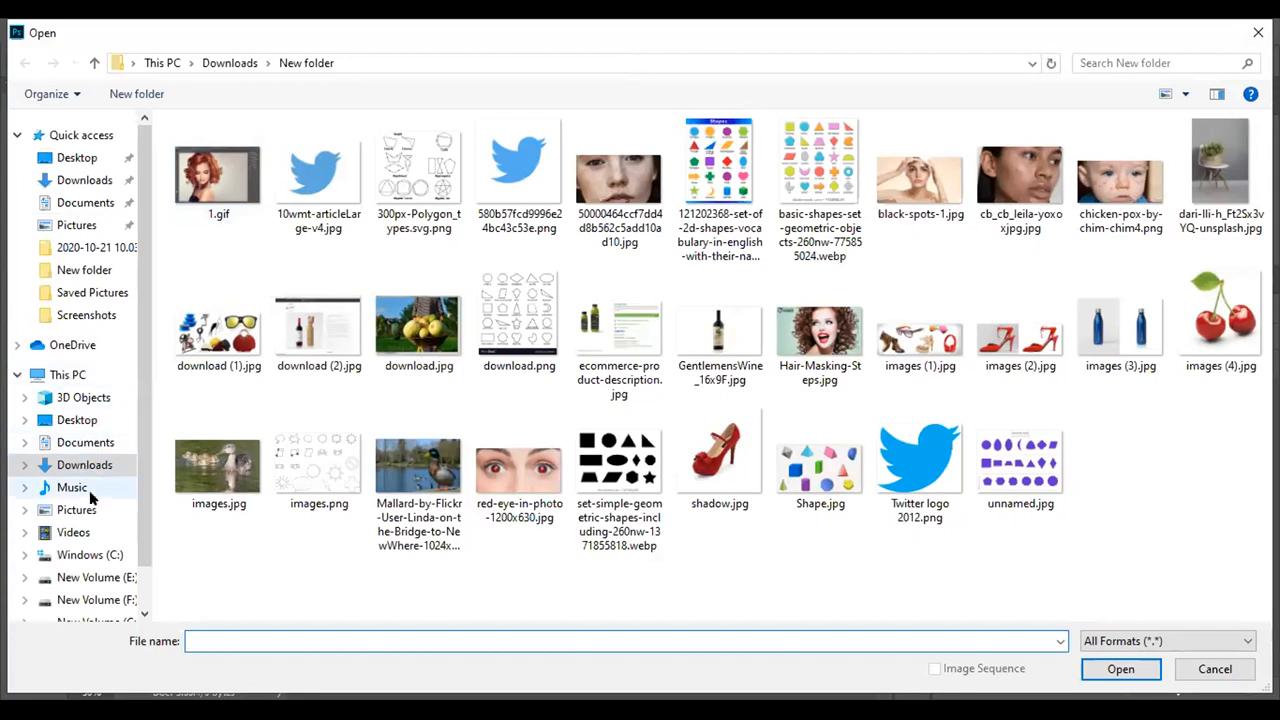
left_click(86, 509)
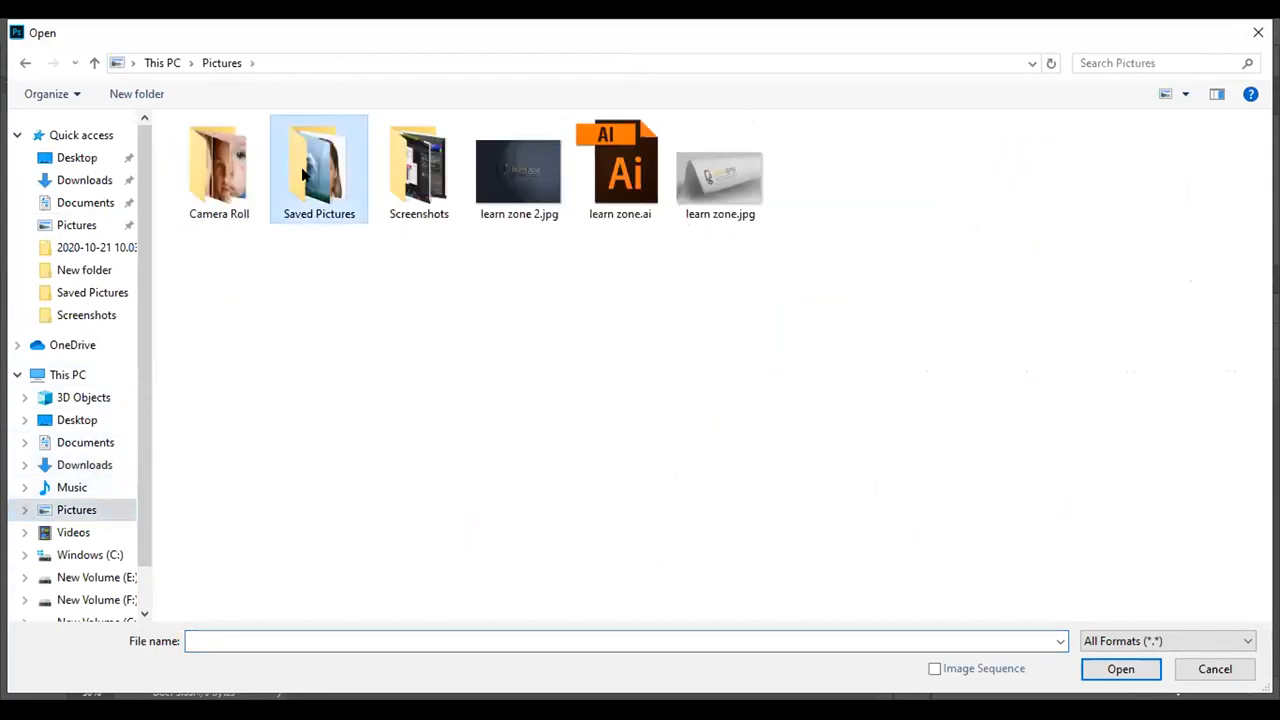
double_click(304, 174)
left_click(421, 172)
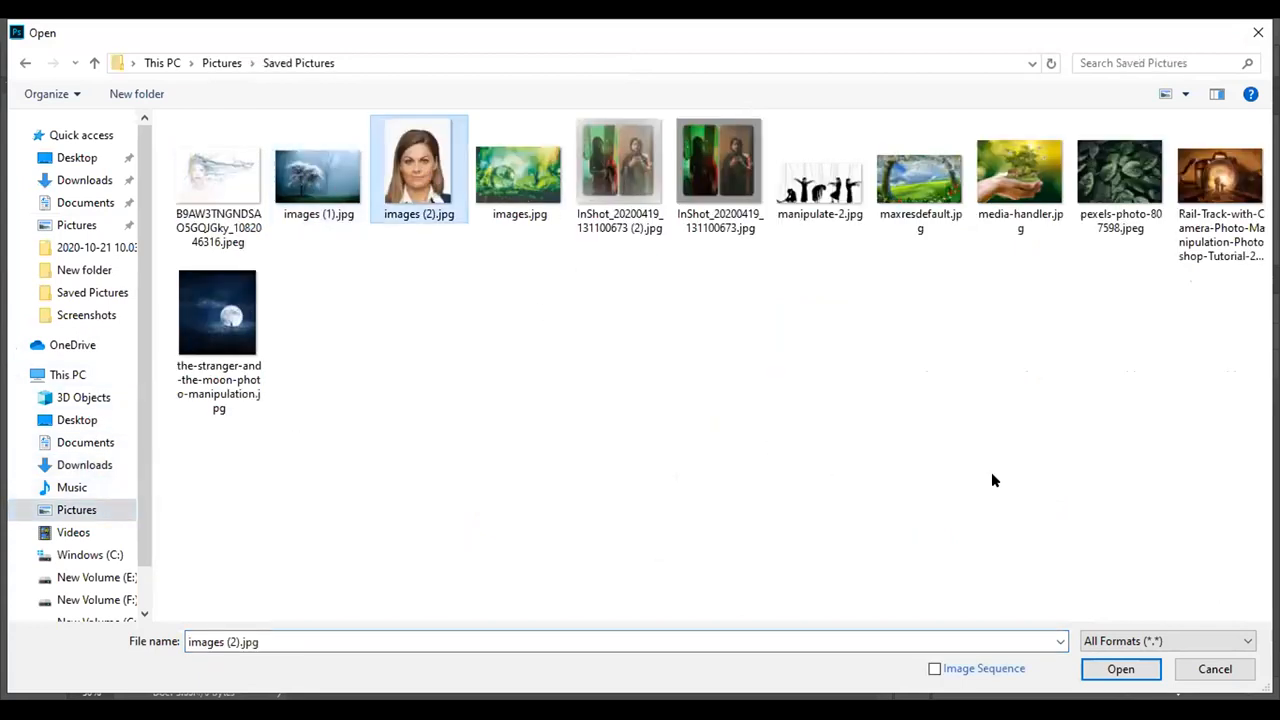
left_click(1121, 668)
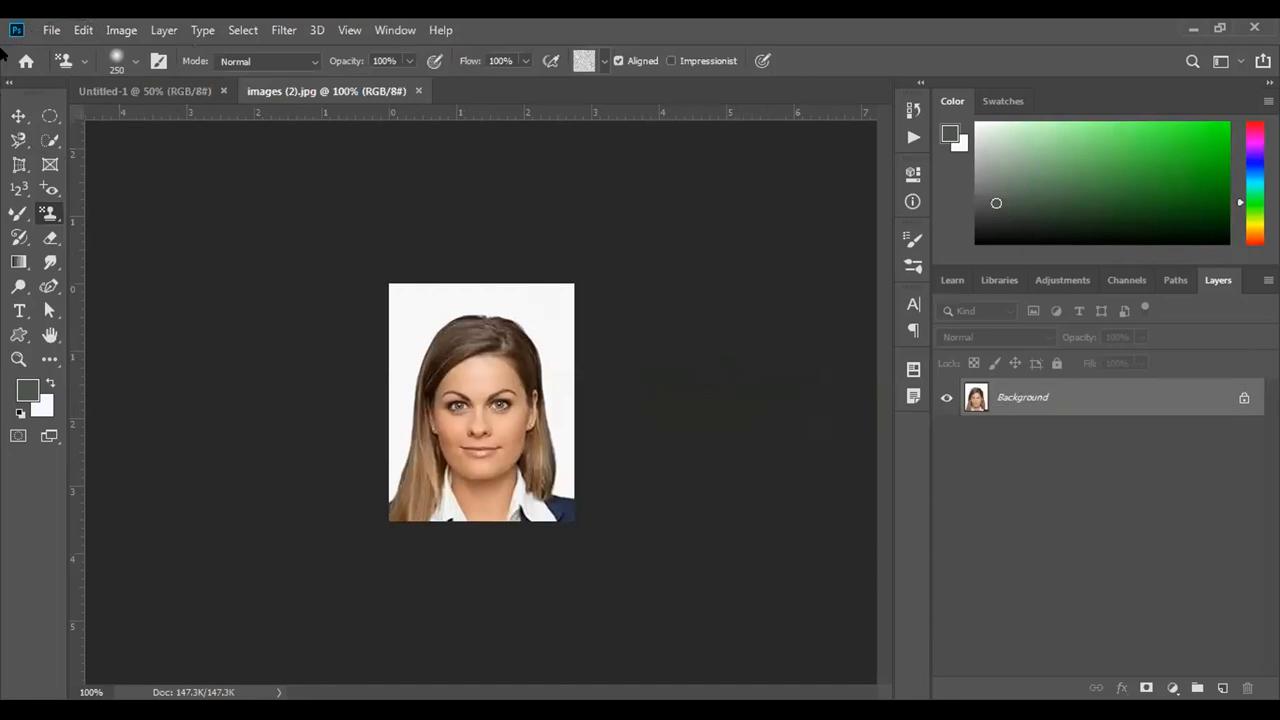
Convert the portrait's locked background to a regular layer and switch the Image Size dimensions to millimeters.
left_click(18, 115)
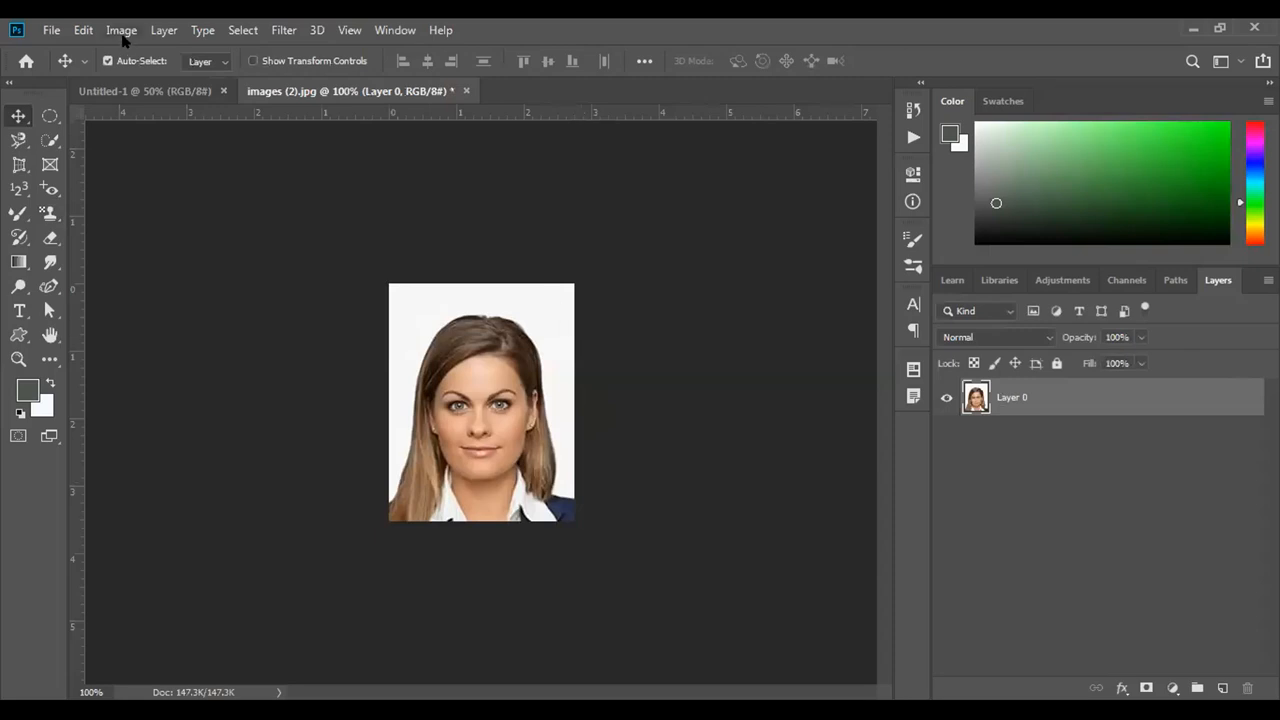
left_click(122, 31)
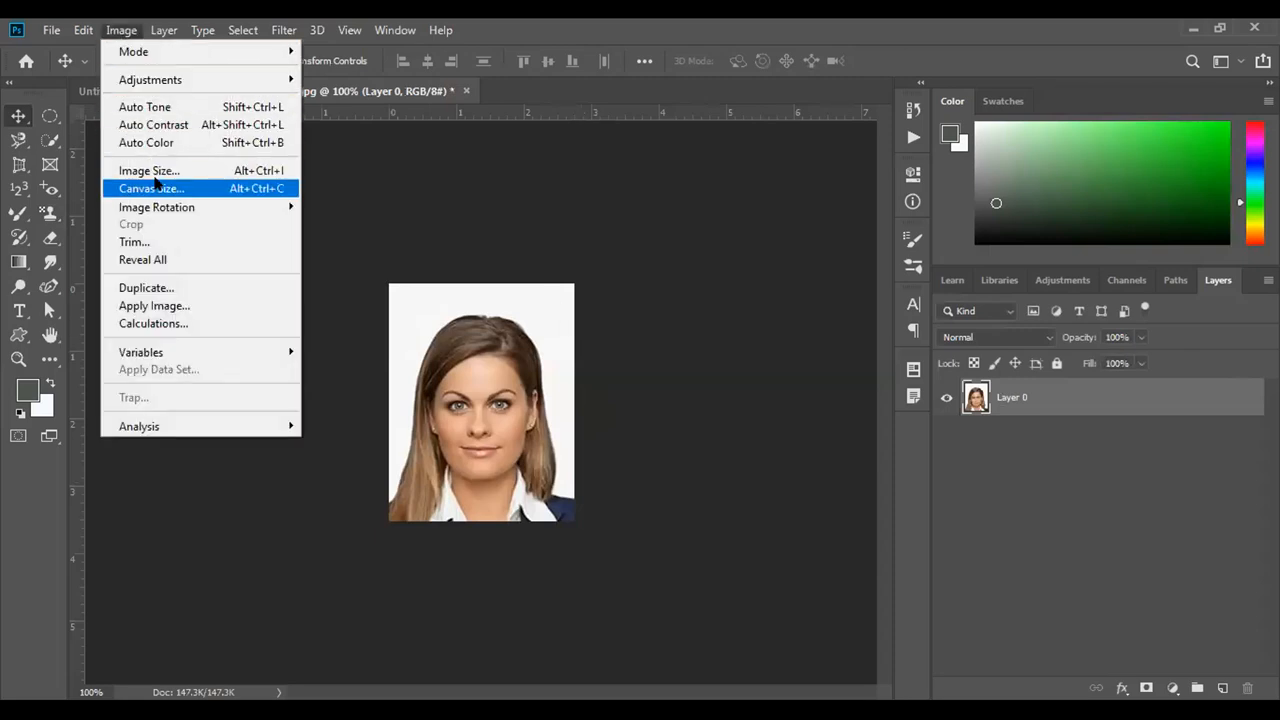
left_click(157, 172)
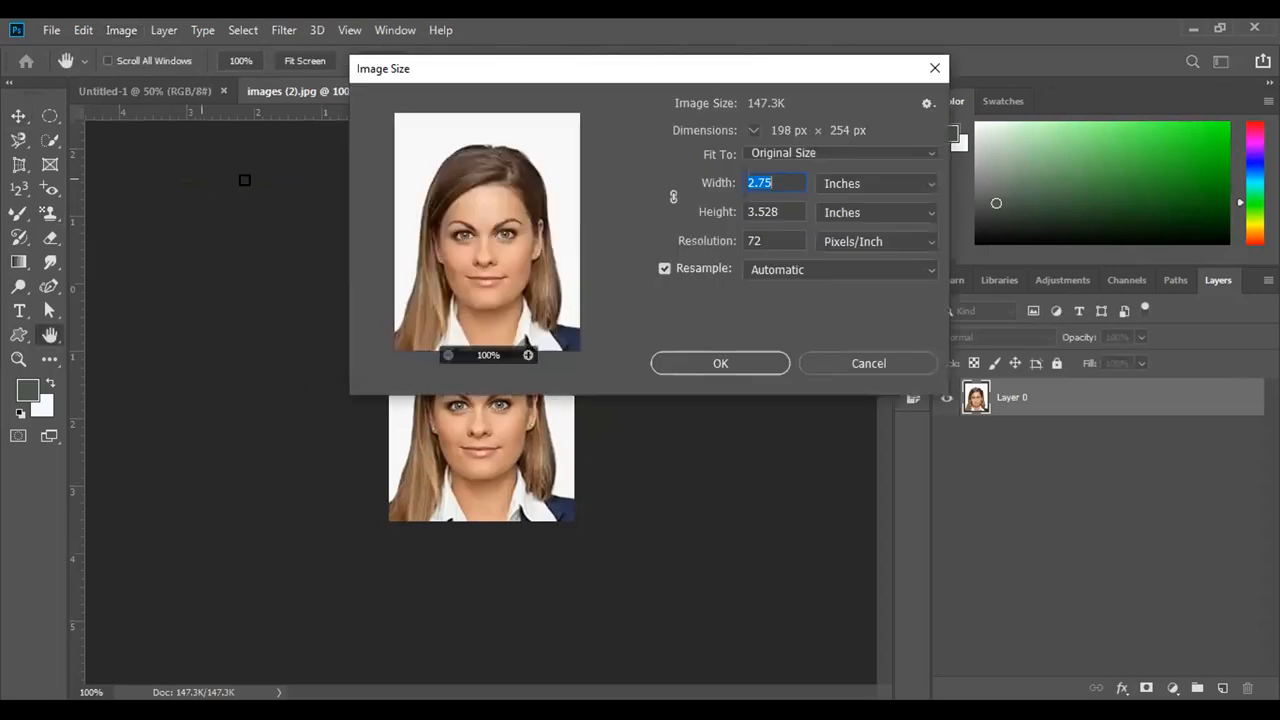
left_click(917, 186)
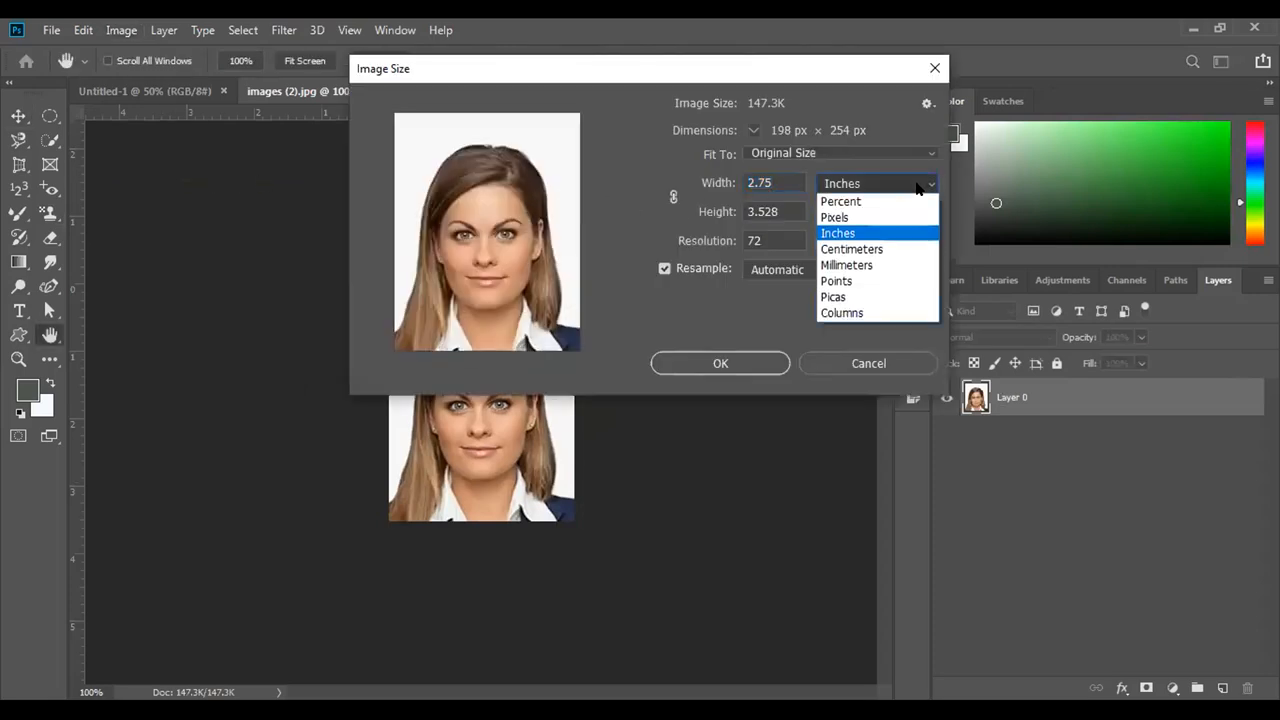
left_click(909, 264)
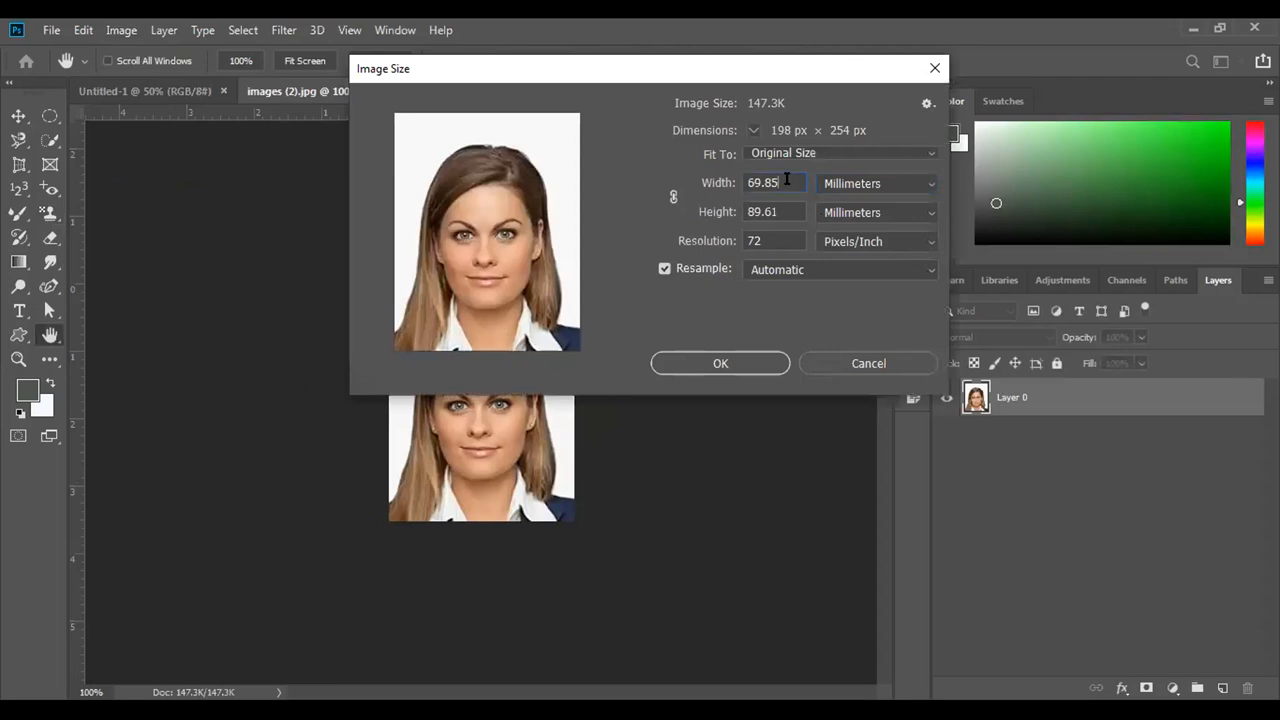
Set the portrait's image width to 45 mm, independently of its height.
key("BackSpace")
key("BackSpace")
key("BackSpace")
key("BackSpace")
key("BackSpace")
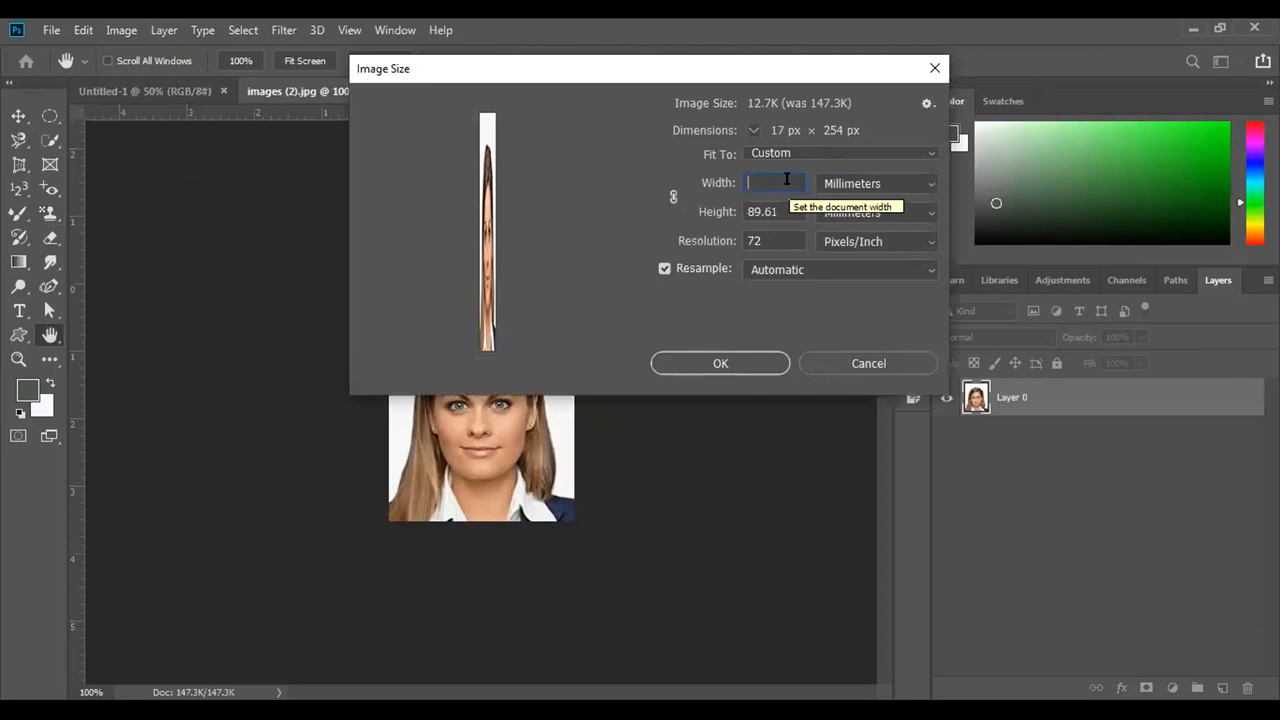
type("45")
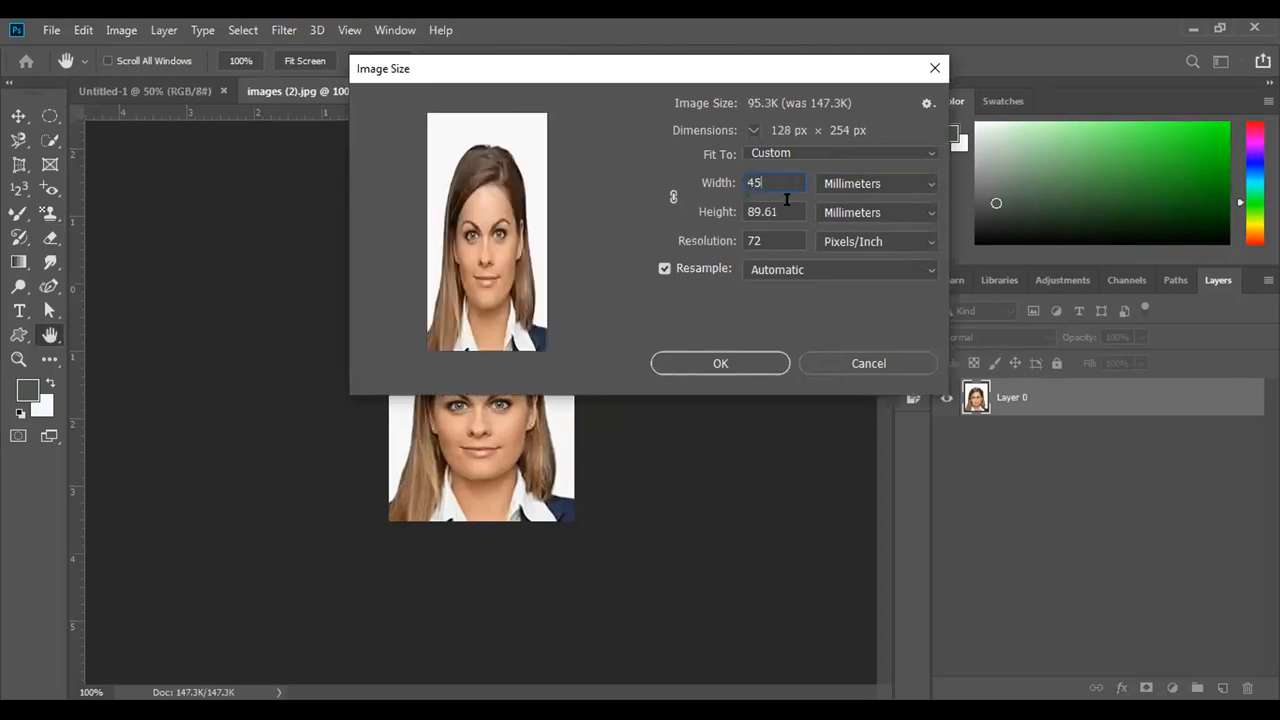
Set the portrait's image height to 55 mm, apply the resize and return to the Move tool.
left_click(778, 207)
key("BackSpace")
key("BackSpace")
key("BackSpace")
key("BackSpace")
type("55")
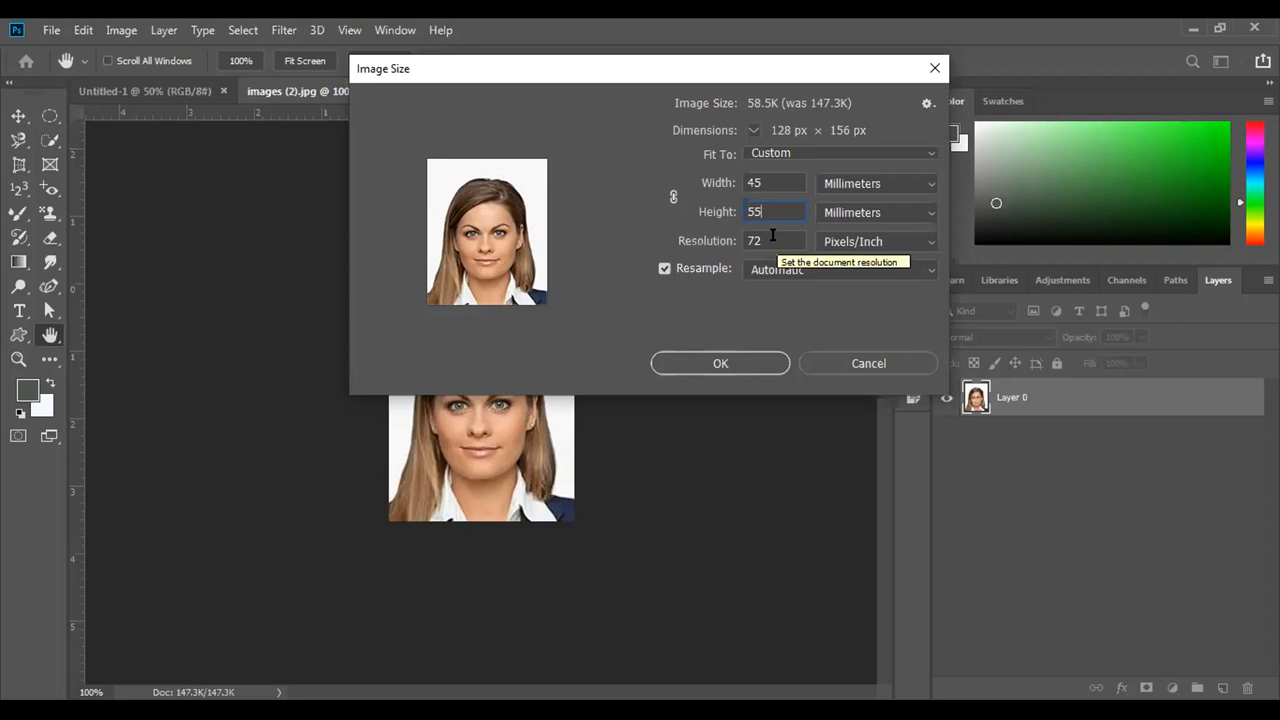
left_click(721, 362)
key("v")
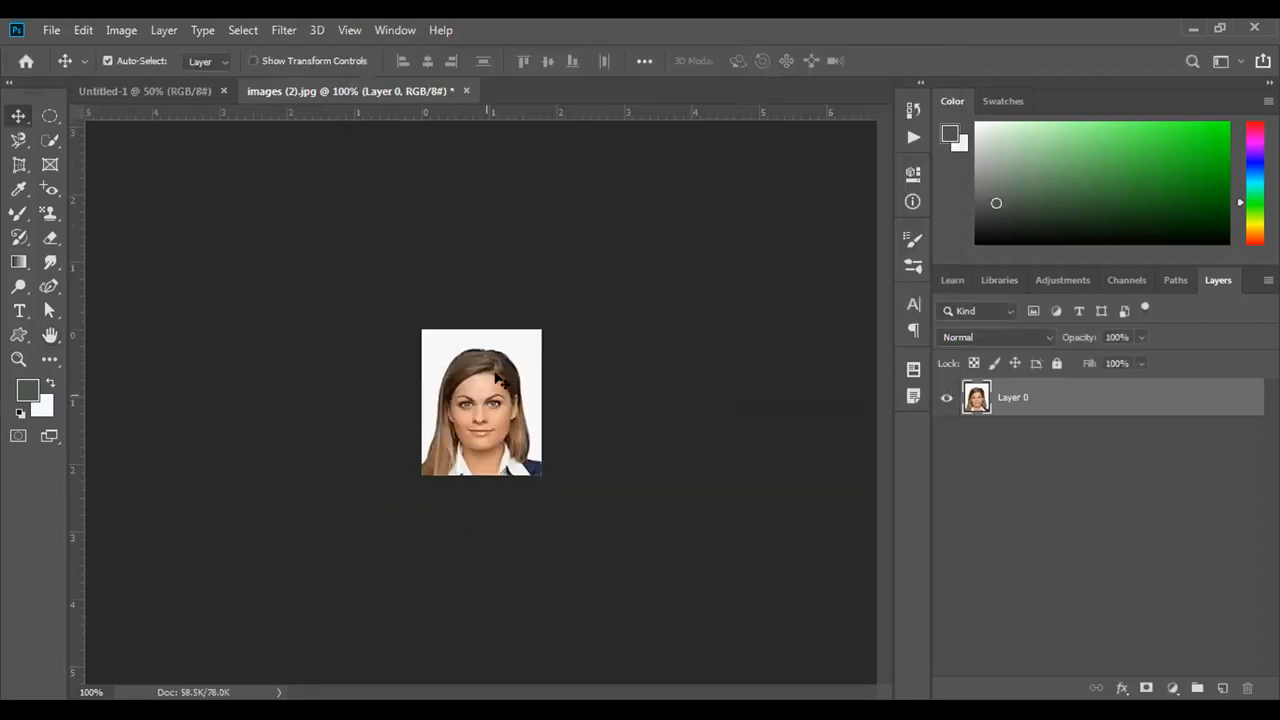
Add a black Stroke layer style to the portrait's Layer 0 and set its size to 6 px.
right_click(1016, 393)
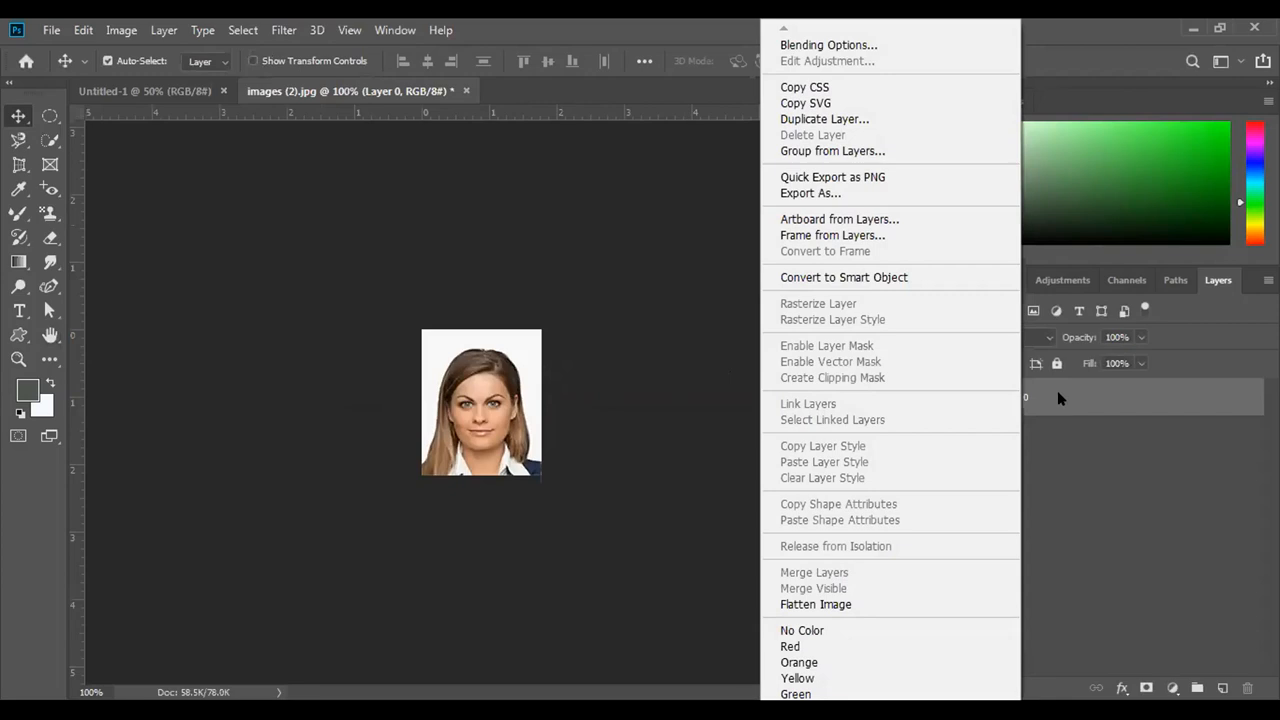
left_click(906, 46)
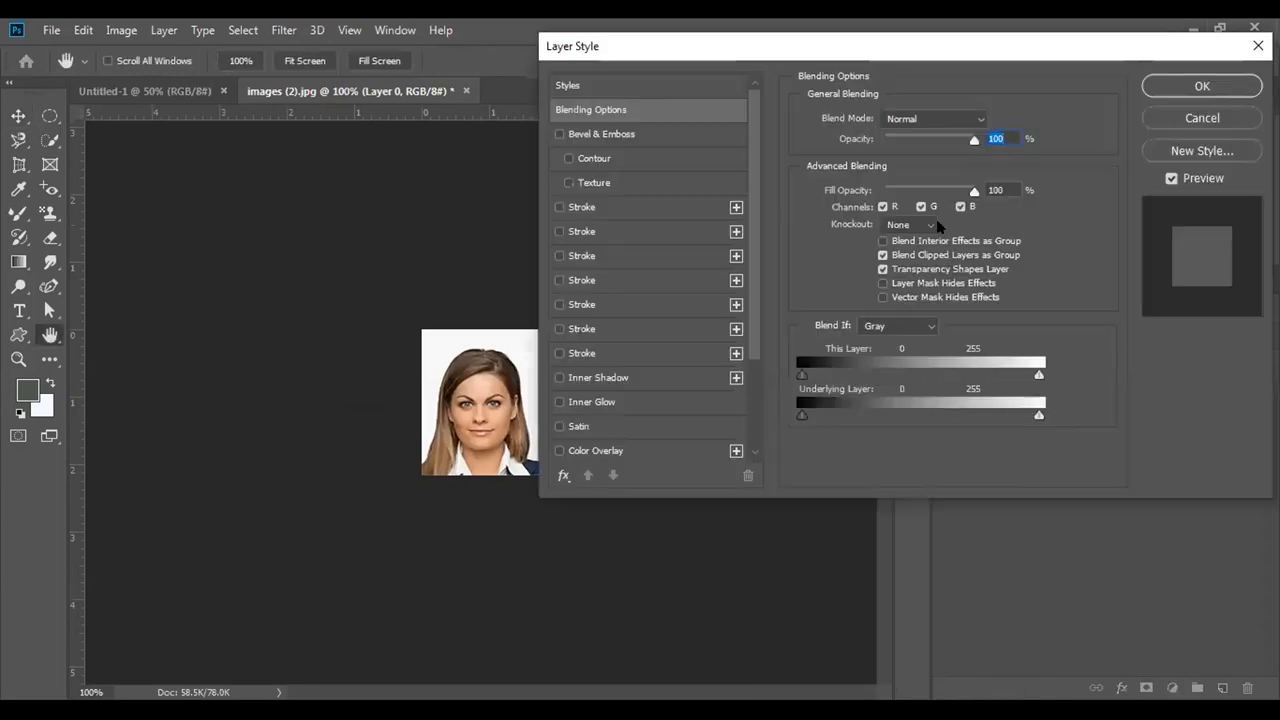
left_click(559, 207)
left_click(620, 208)
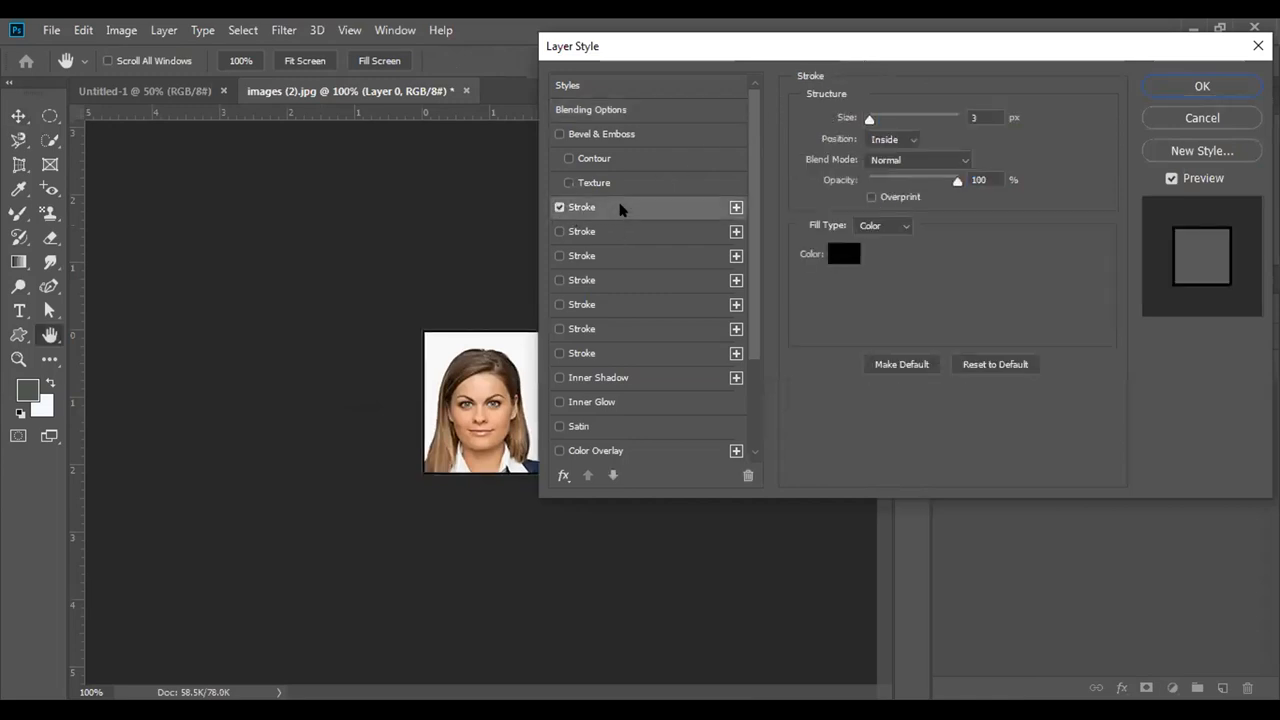
left_click_drag(868, 118, 871, 119)
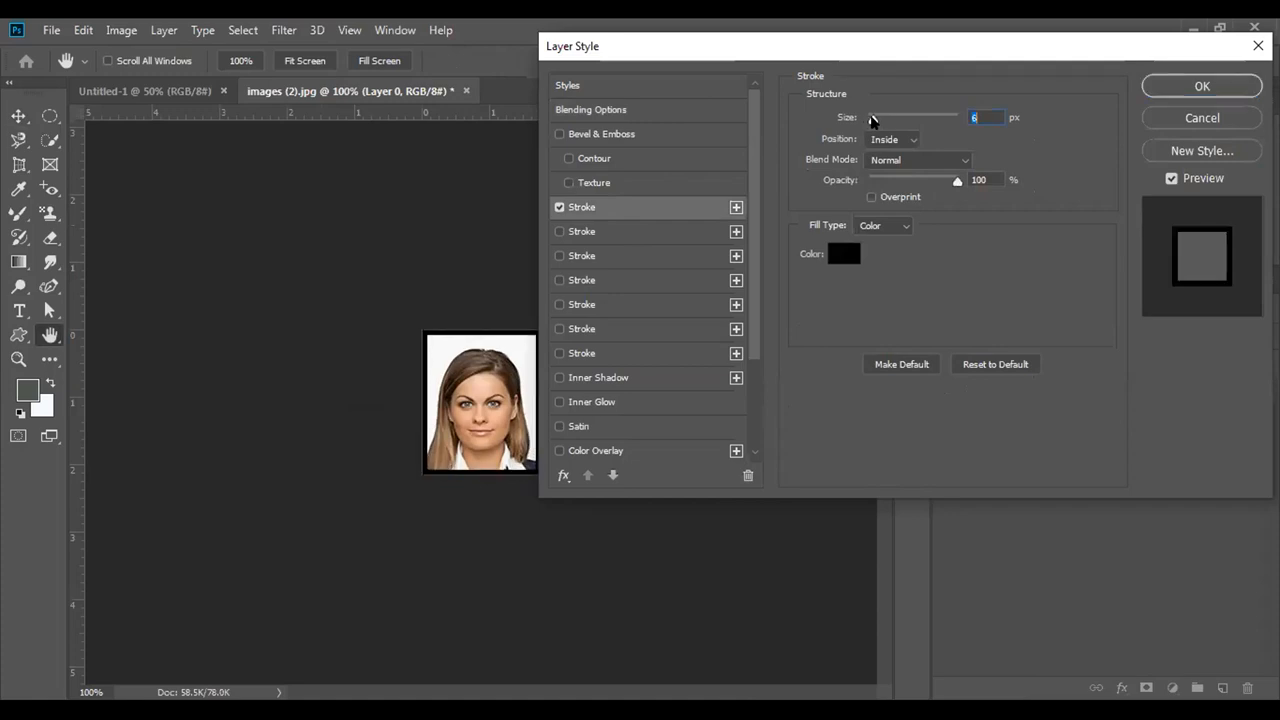
Try the portrait stroke's Center and Inside positions, ending with Outside.
left_click(908, 139)
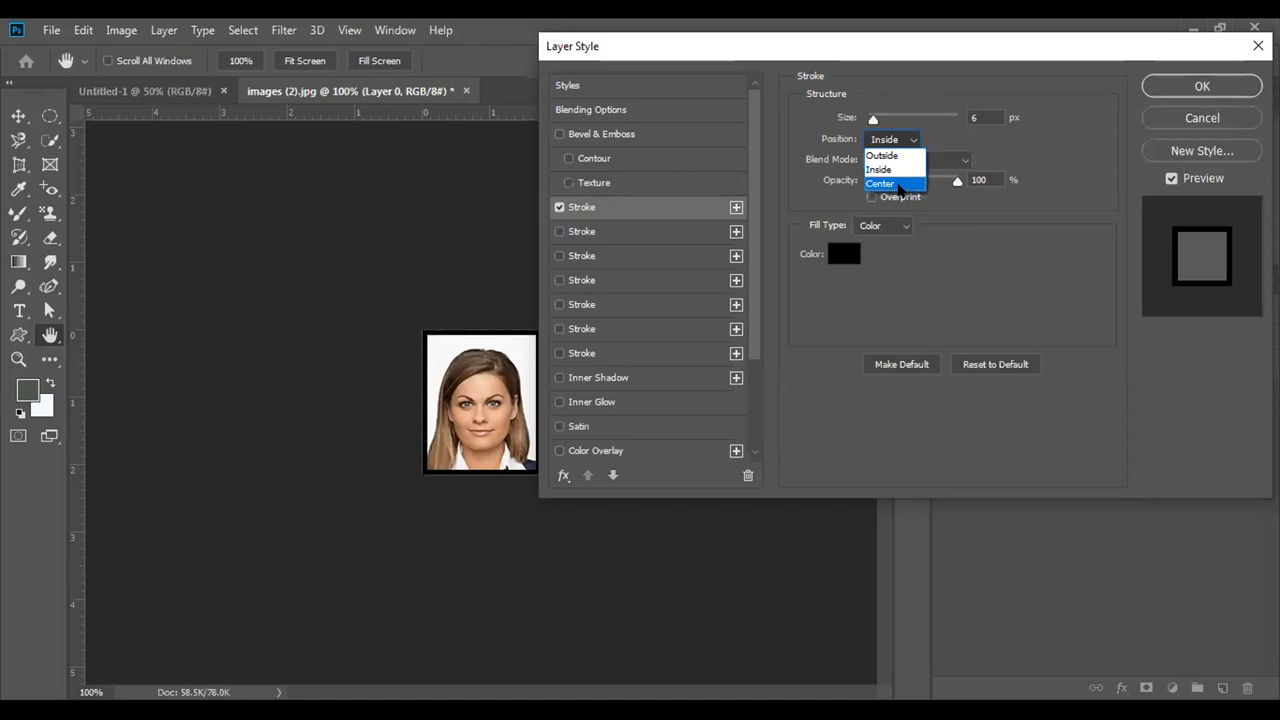
left_click(882, 184)
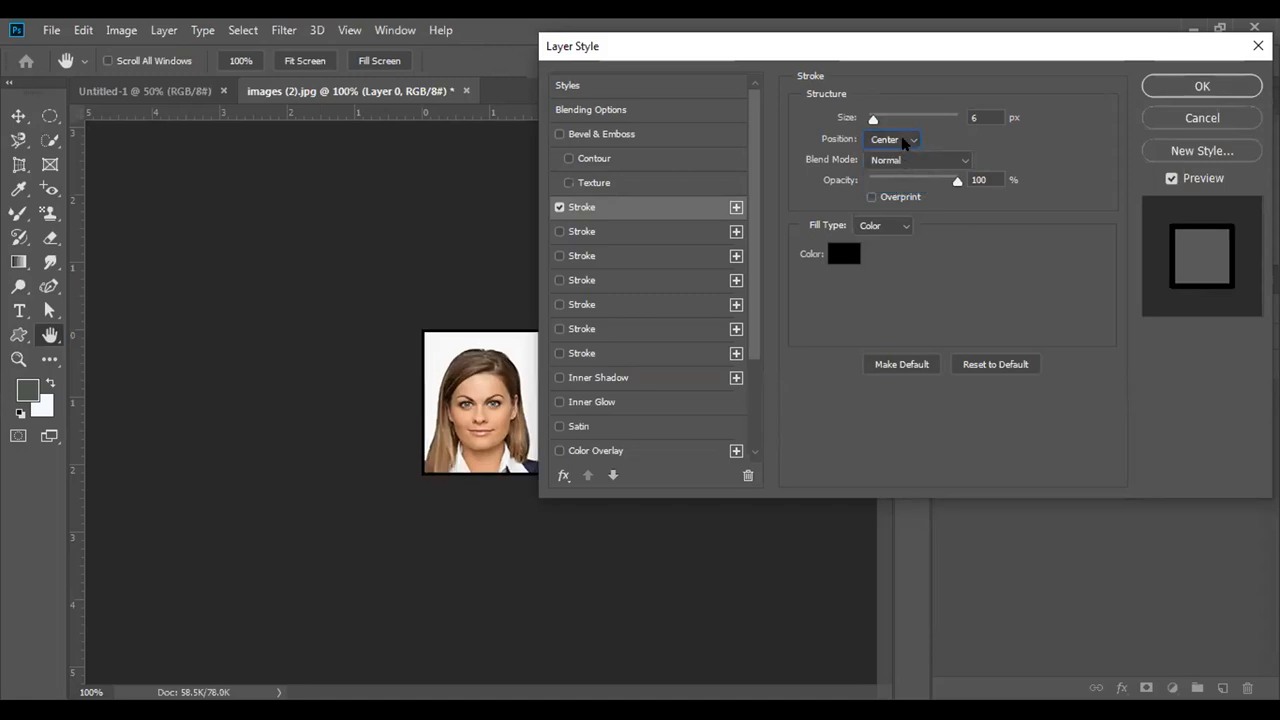
left_click(905, 141)
left_click(898, 168)
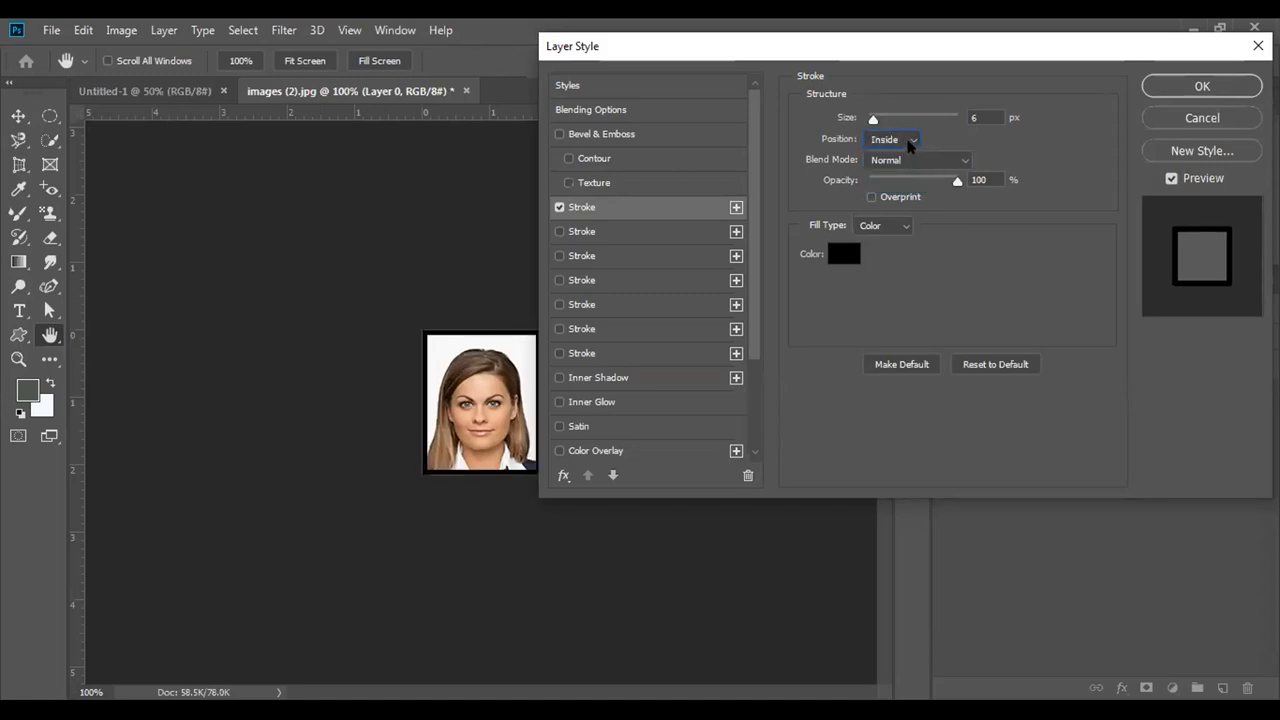
left_click(913, 140)
left_click(904, 157)
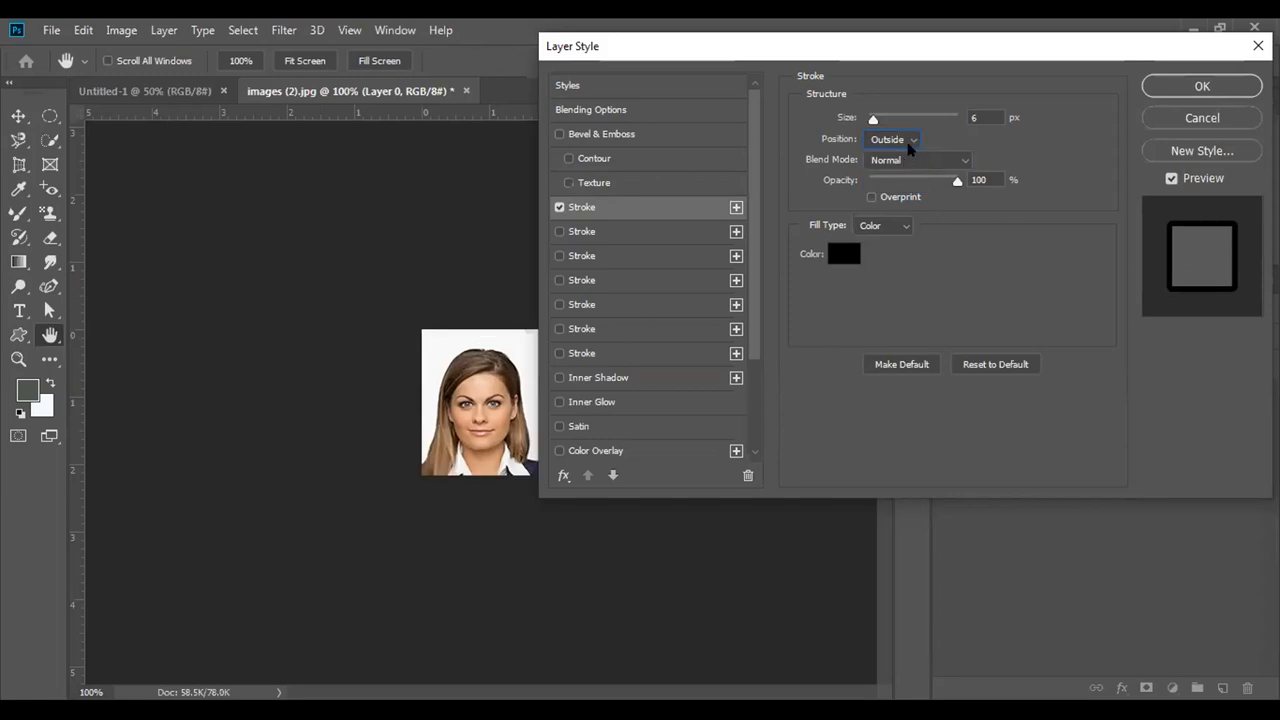
Set the portrait stroke's position to Inside and try an opacity of 66% before restoring it to 100%.
left_click(907, 141)
left_click(906, 168)
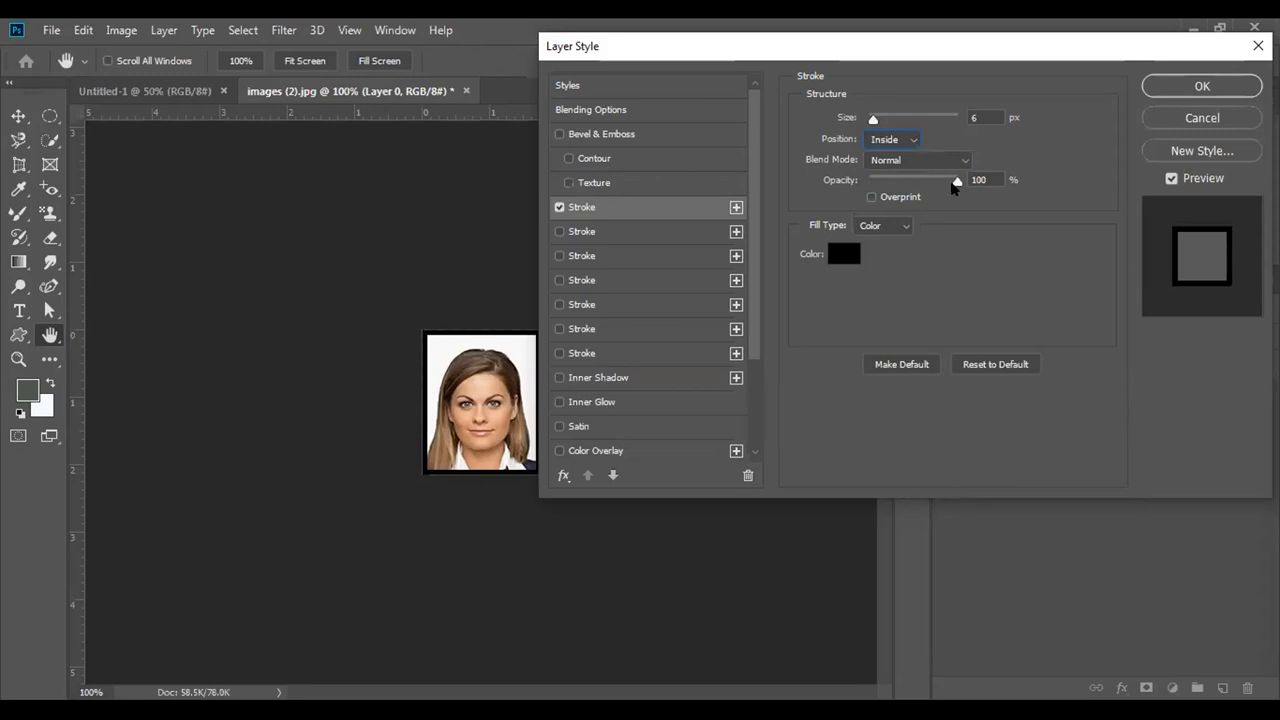
left_click_drag(955, 181, 925, 193)
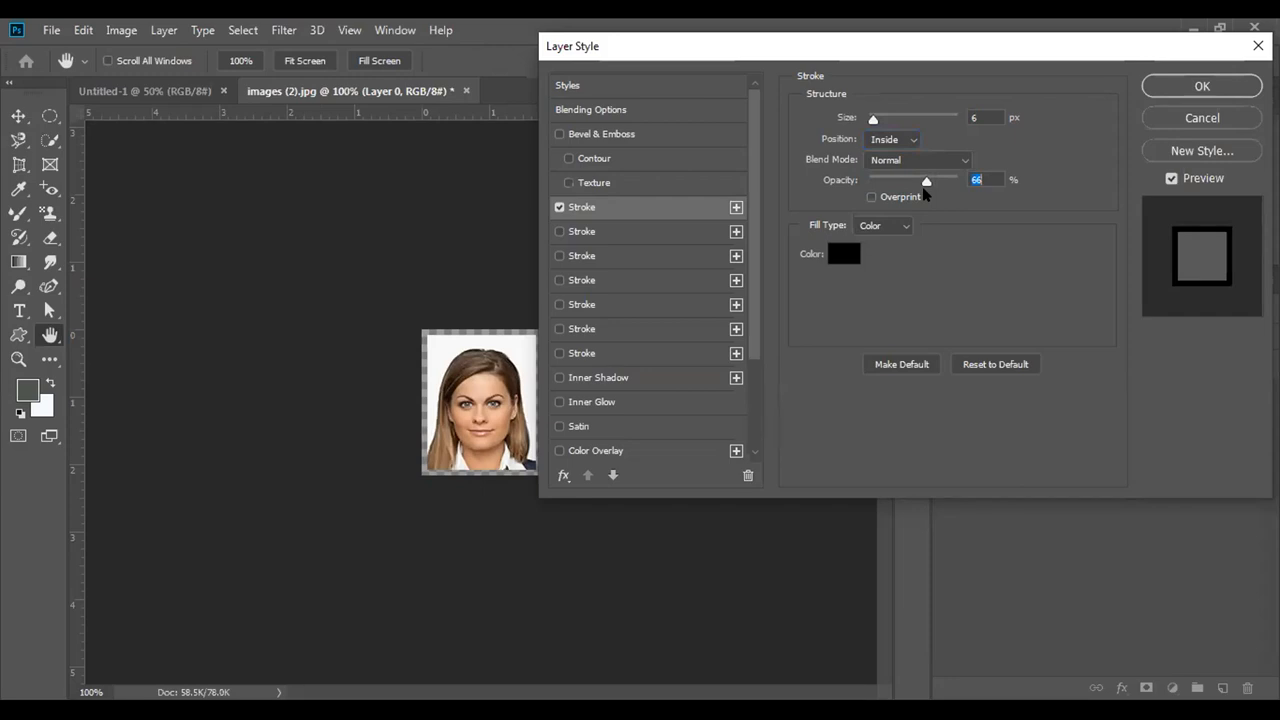
left_click_drag(924, 190, 962, 190)
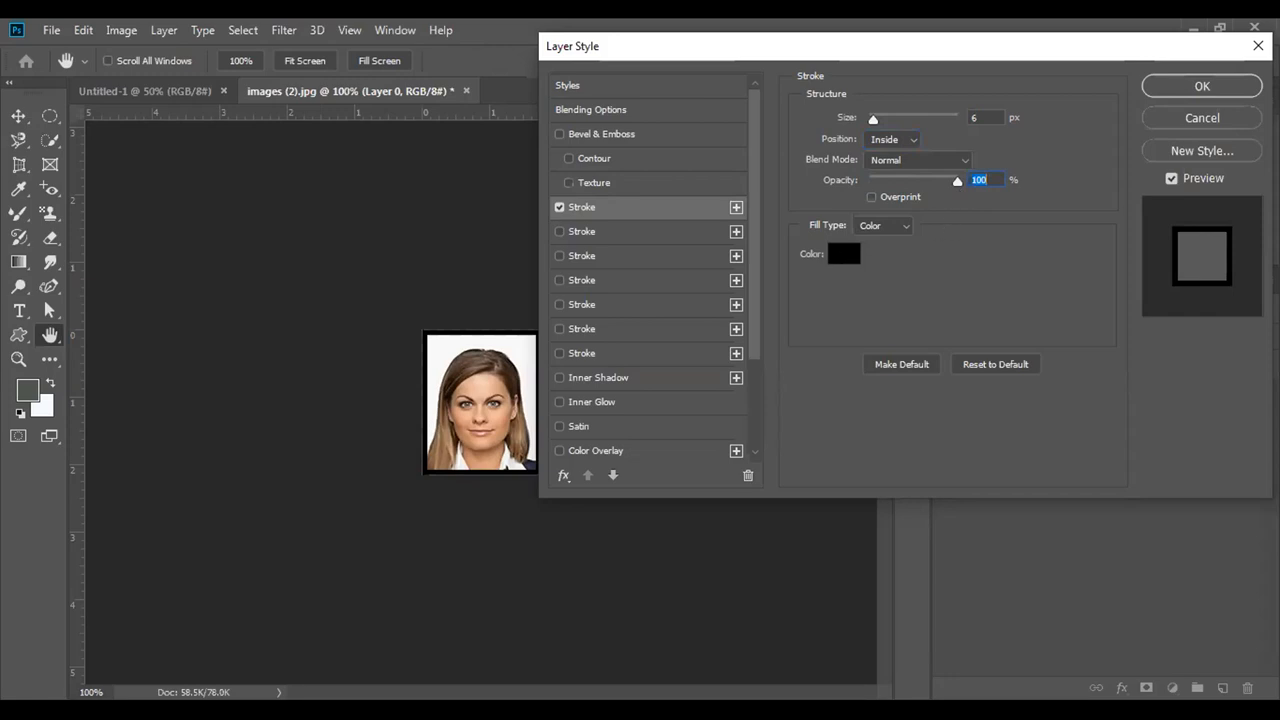
Change the portrait stroke's color to red (#da3333) and apply the layer style.
left_click(844, 254)
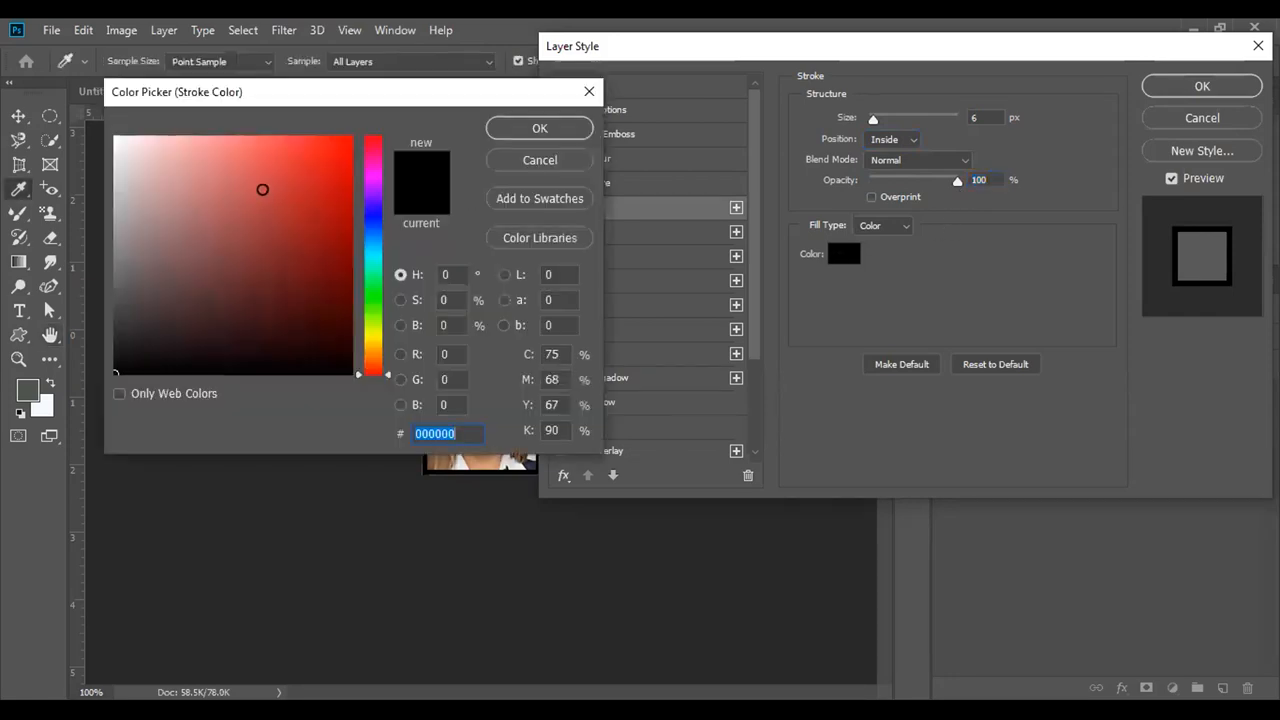
left_click(296, 170)
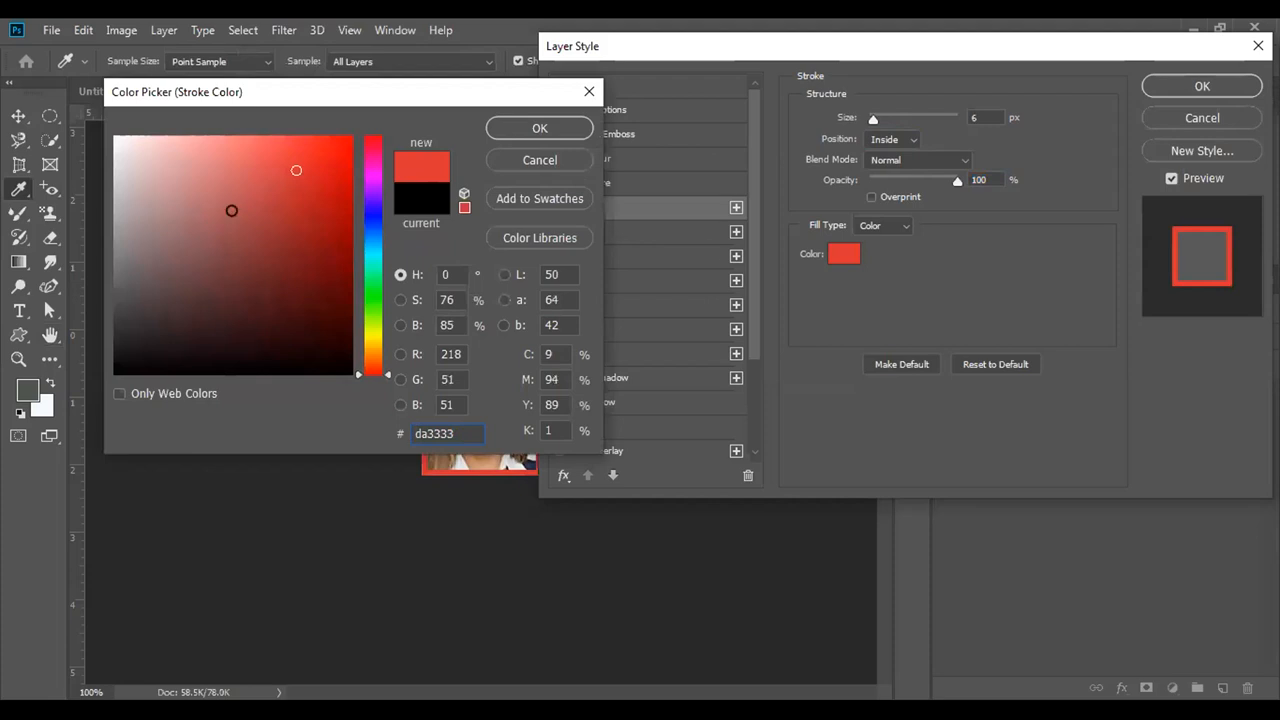
left_click(505, 130)
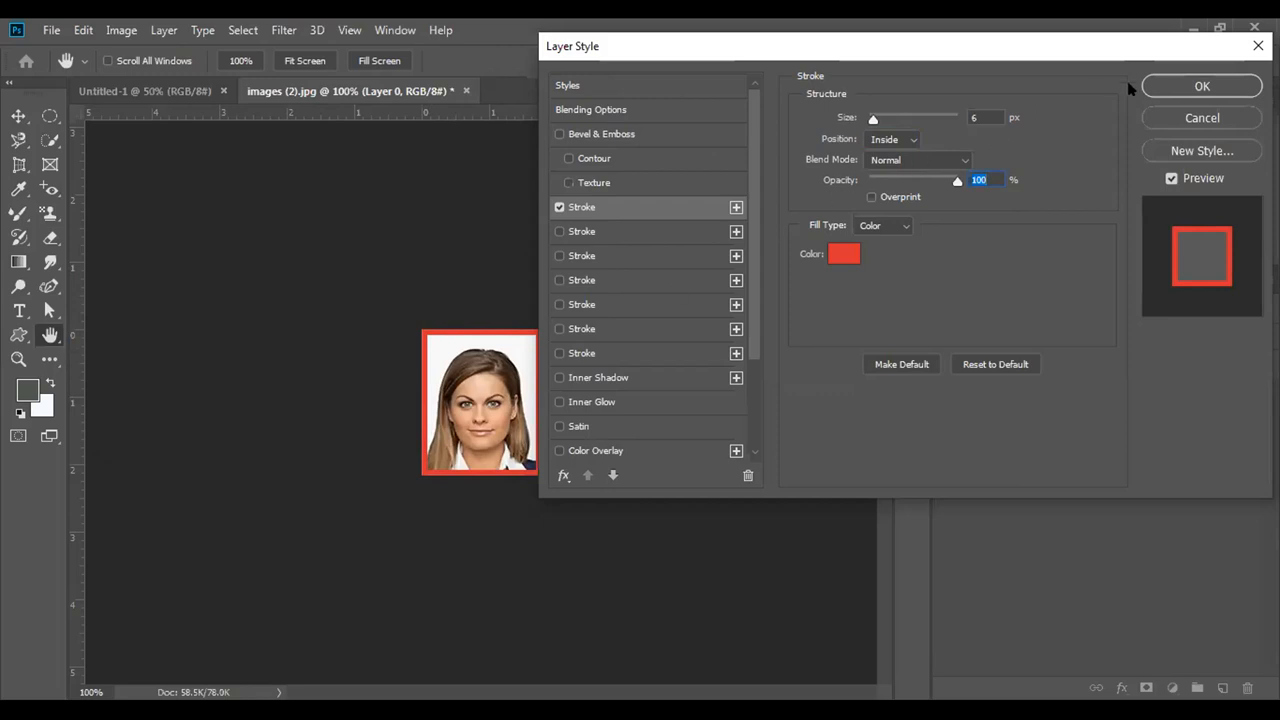
left_click(1160, 88)
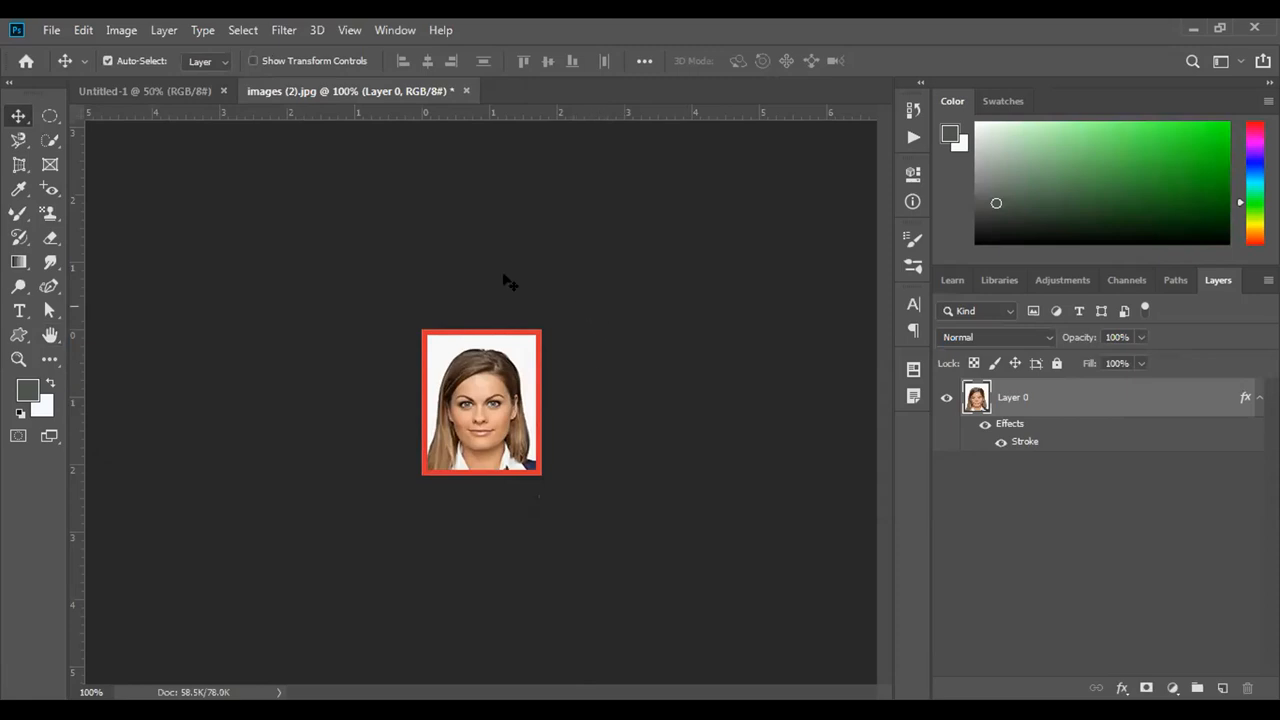
Define the red-bordered portrait as a pattern, keeping the name images (2).jpg.
left_click(84, 28)
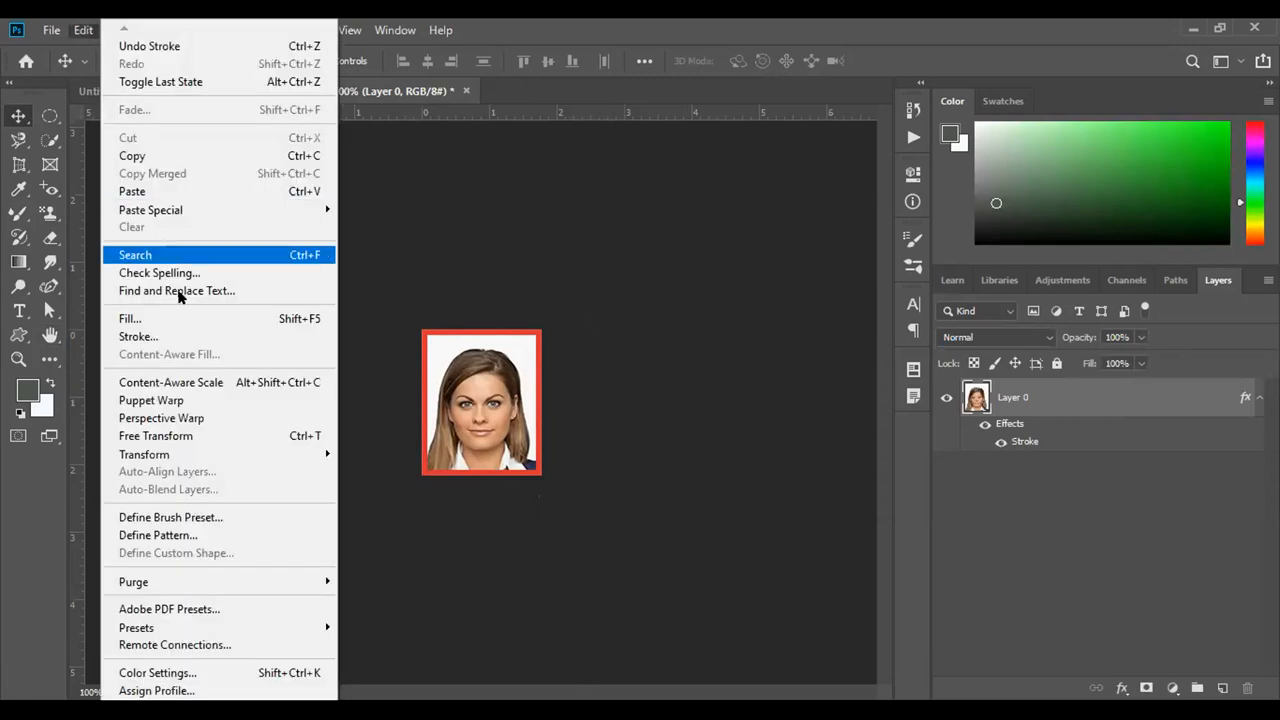
left_click(196, 537)
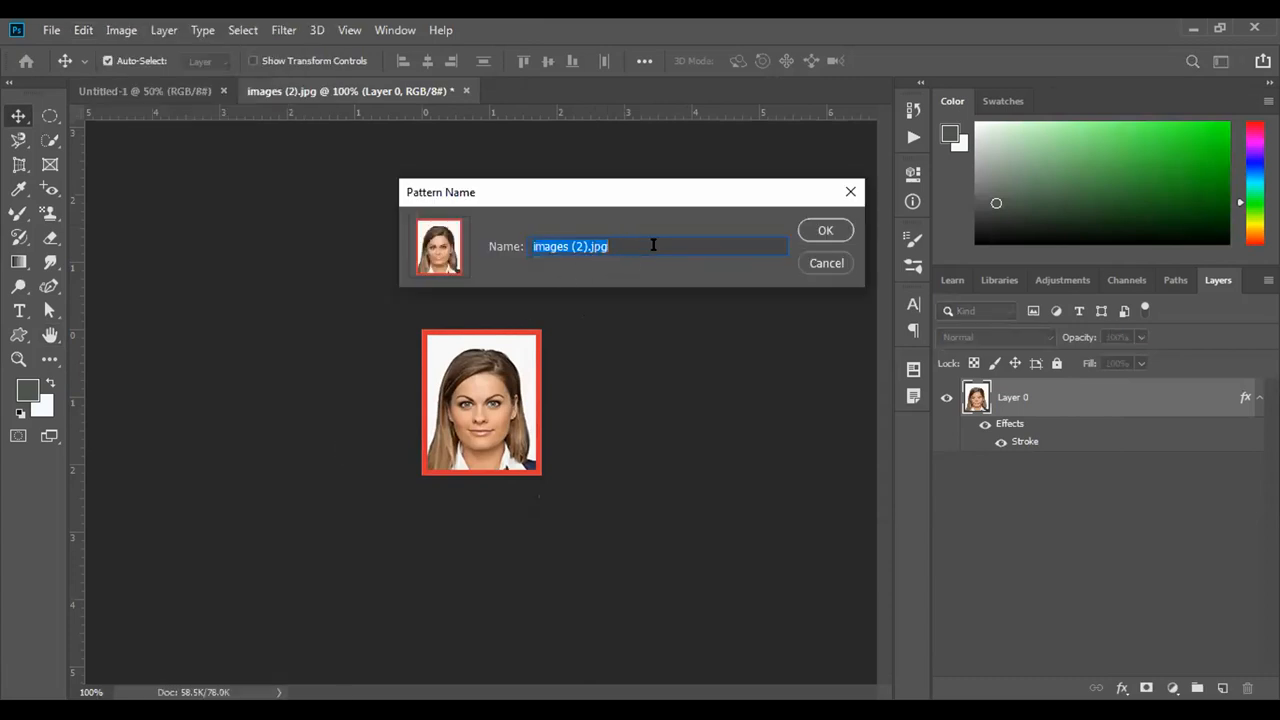
left_click(825, 232)
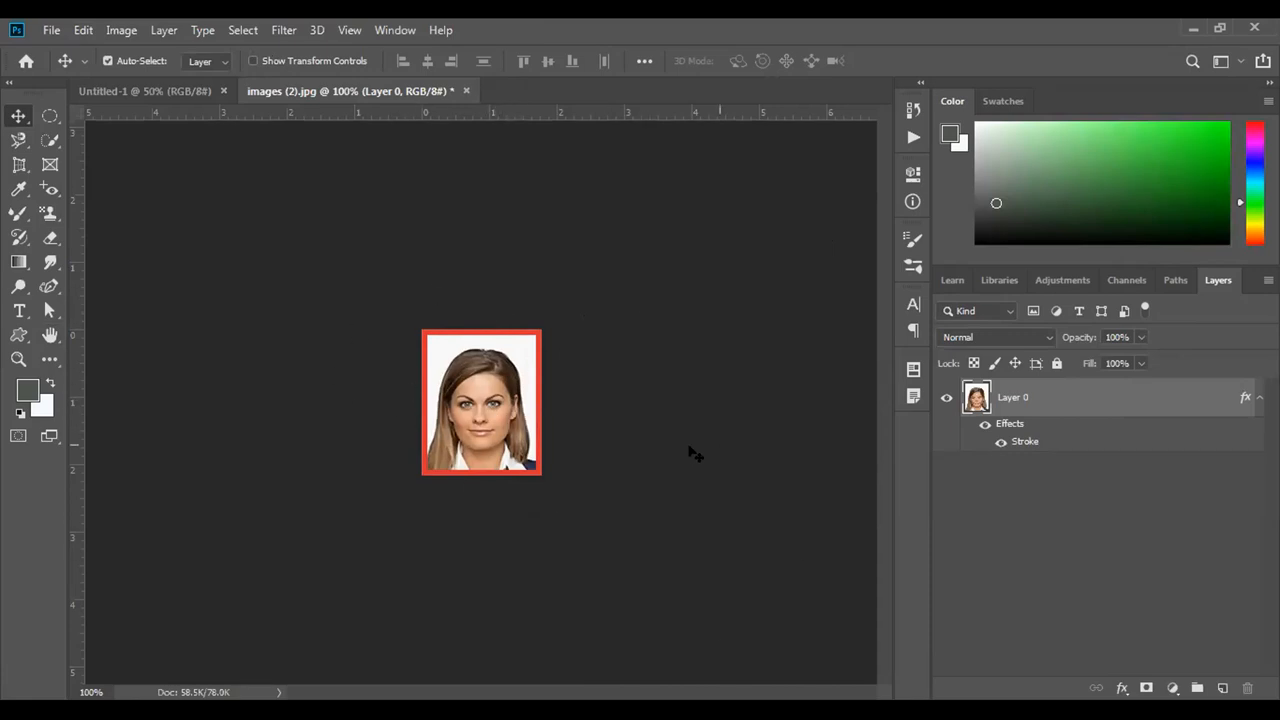
On a new layer in Untitled-1, paint the red-bordered portrait pattern across the whole canvas with the Pattern Stamp tool.
left_click(148, 91)
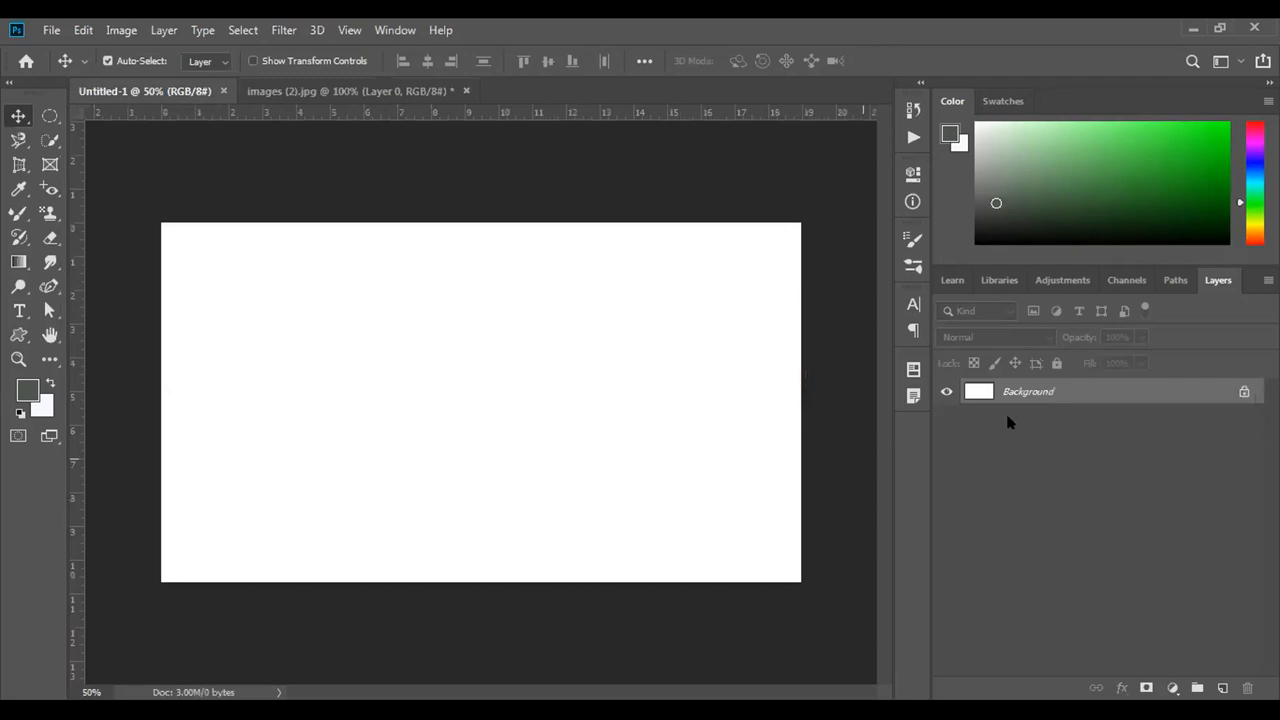
left_click(1222, 688)
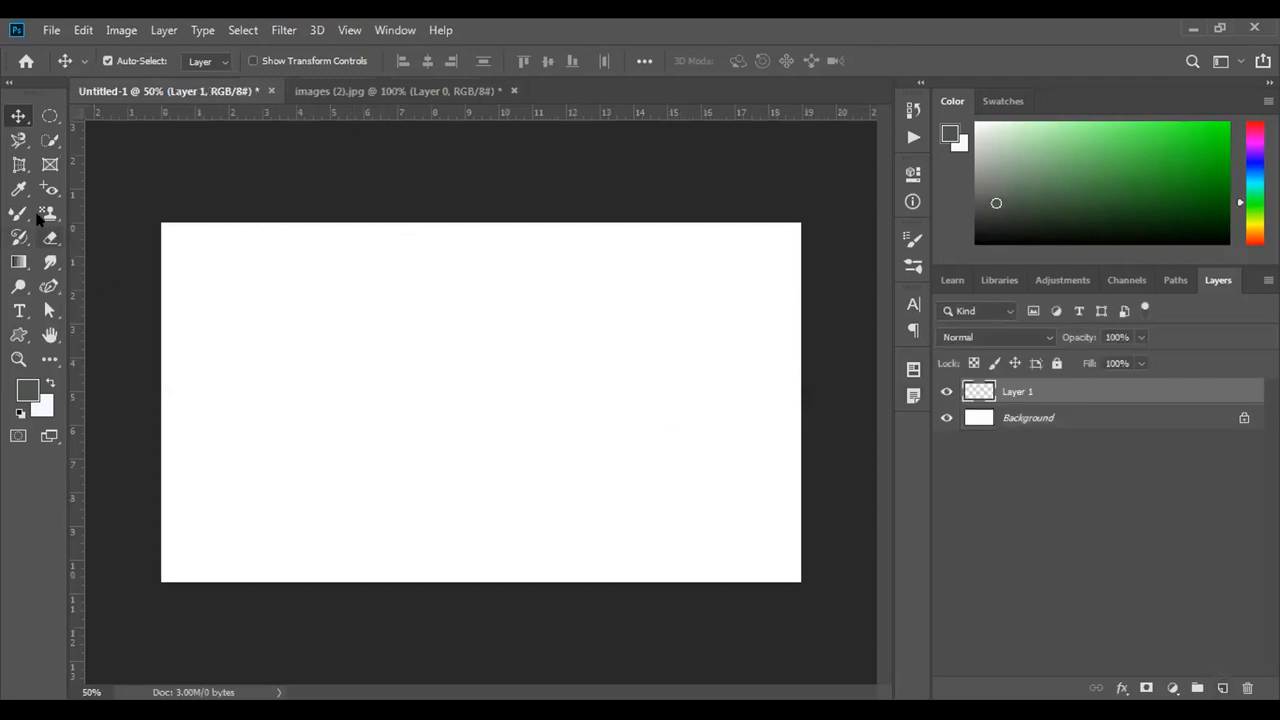
left_click(46, 212)
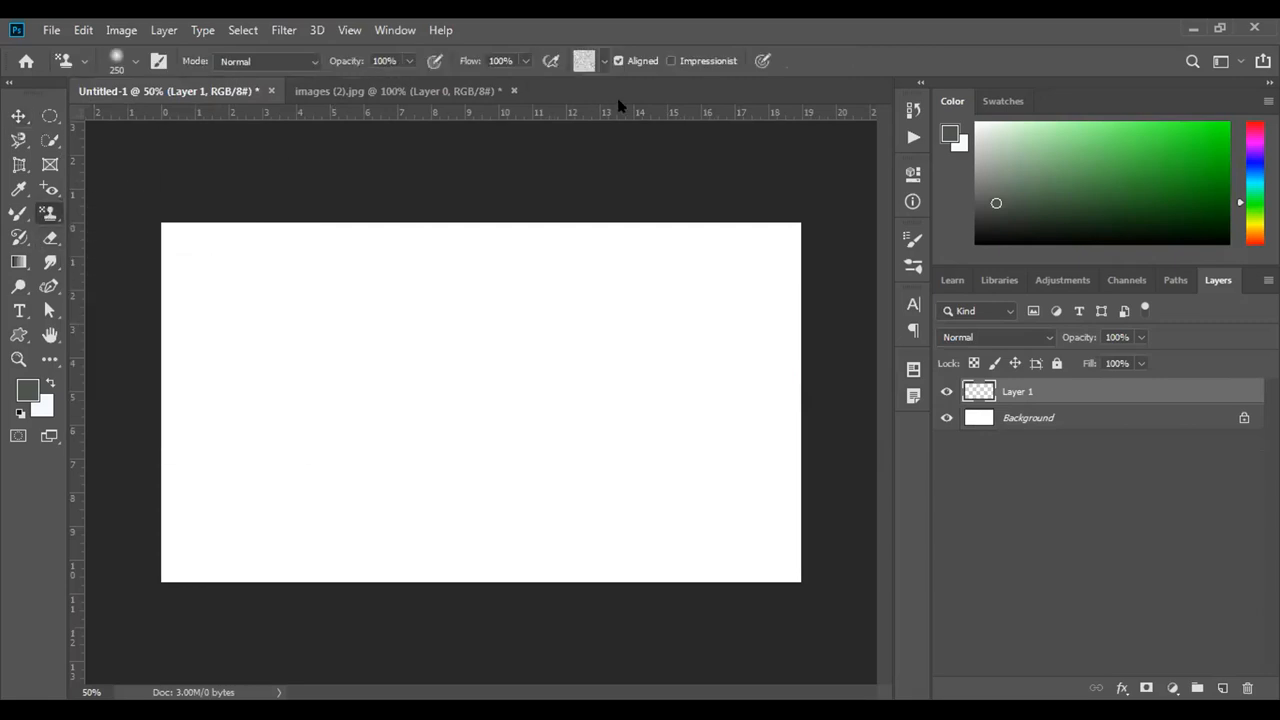
left_click(603, 60)
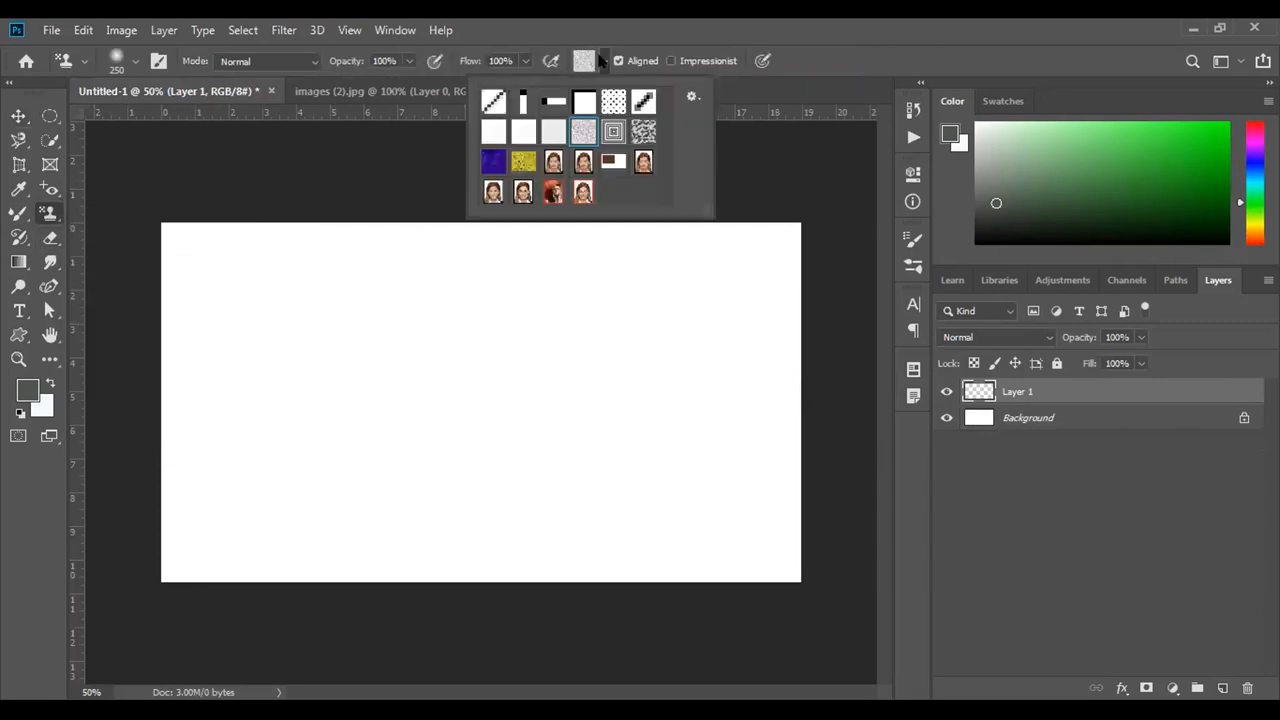
left_click(583, 191)
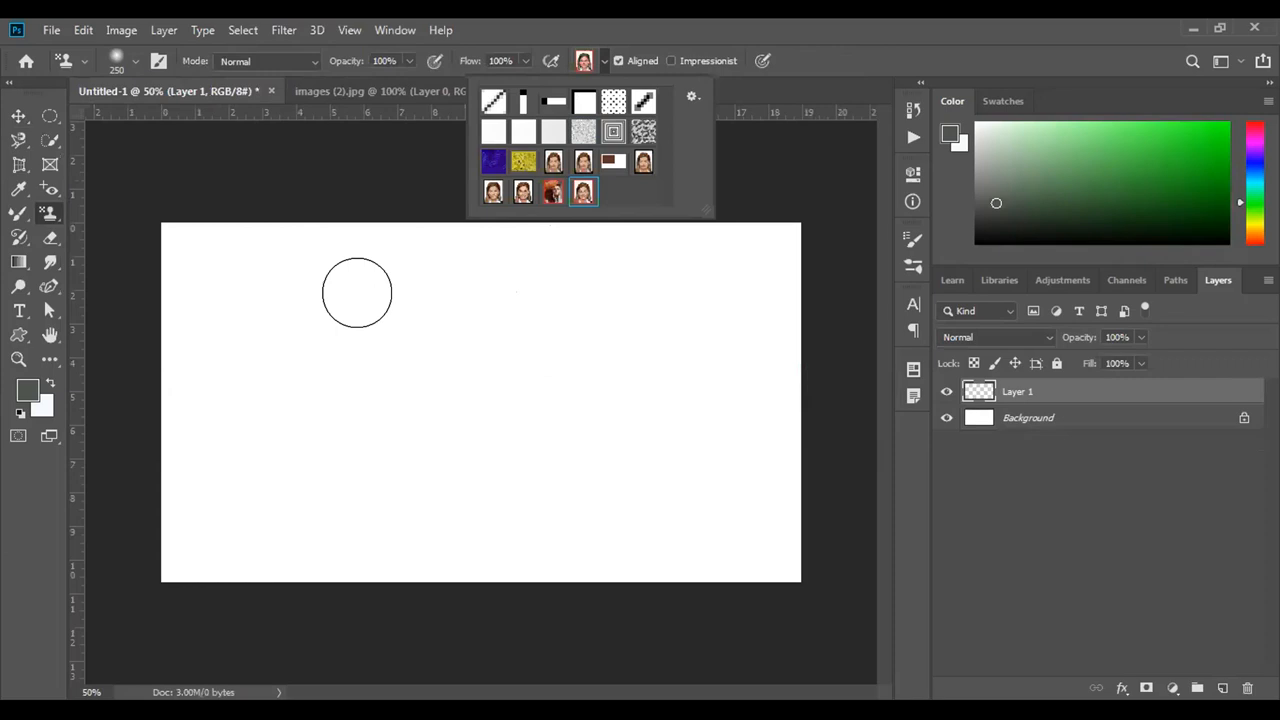
mouse_move(357, 292)
left_mouse_down()
mouse_move(246, 218)
mouse_move(185, 263)
mouse_move(170, 167)
mouse_move(178, 294)
mouse_move(341, 177)
mouse_move(387, 222)
mouse_move(425, 183)
mouse_move(472, 212)
mouse_move(544, 224)
mouse_move(483, 210)
mouse_move(669, 177)
mouse_move(749, 279)
mouse_move(552, 285)
mouse_move(762, 235)
mouse_move(536, 328)
mouse_move(717, 401)
mouse_move(490, 479)
mouse_move(566, 554)
mouse_move(740, 433)
mouse_move(733, 477)
mouse_move(773, 481)
mouse_move(517, 539)
mouse_move(537, 503)
mouse_move(306, 496)
mouse_move(298, 522)
mouse_move(343, 572)
mouse_move(209, 563)
mouse_move(671, 564)
mouse_move(729, 536)
mouse_move(784, 332)
mouse_move(815, 563)
left_mouse_up()
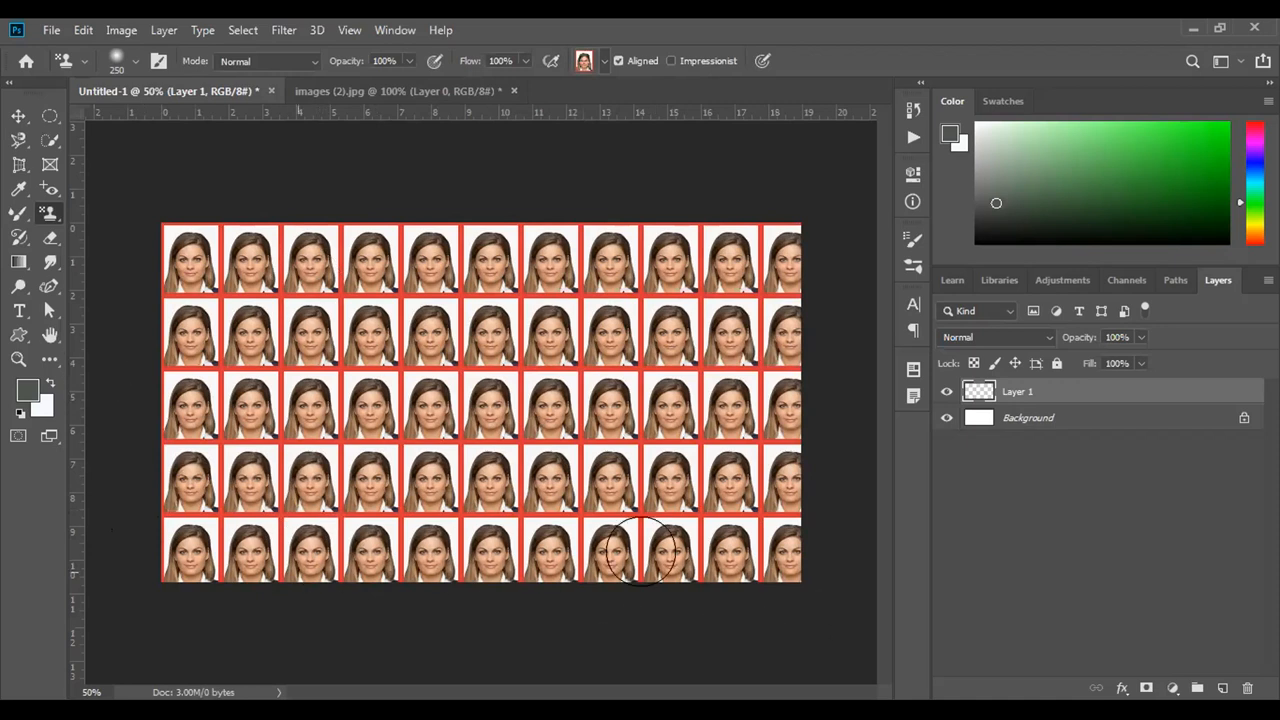
left_click_drag(732, 498, 565, 272)
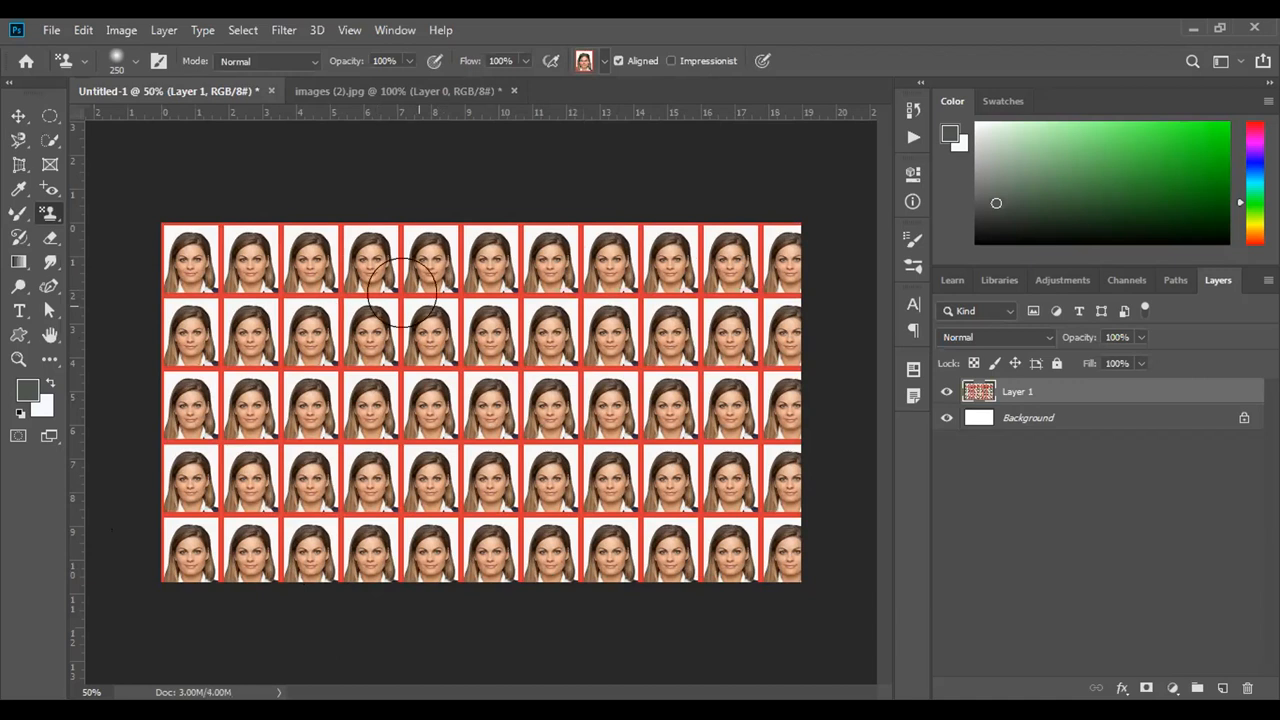
Crop the sheet to four rows of ten complete portraits, about 8.8 in high, removing the cut-off column and row.
left_click(19, 165)
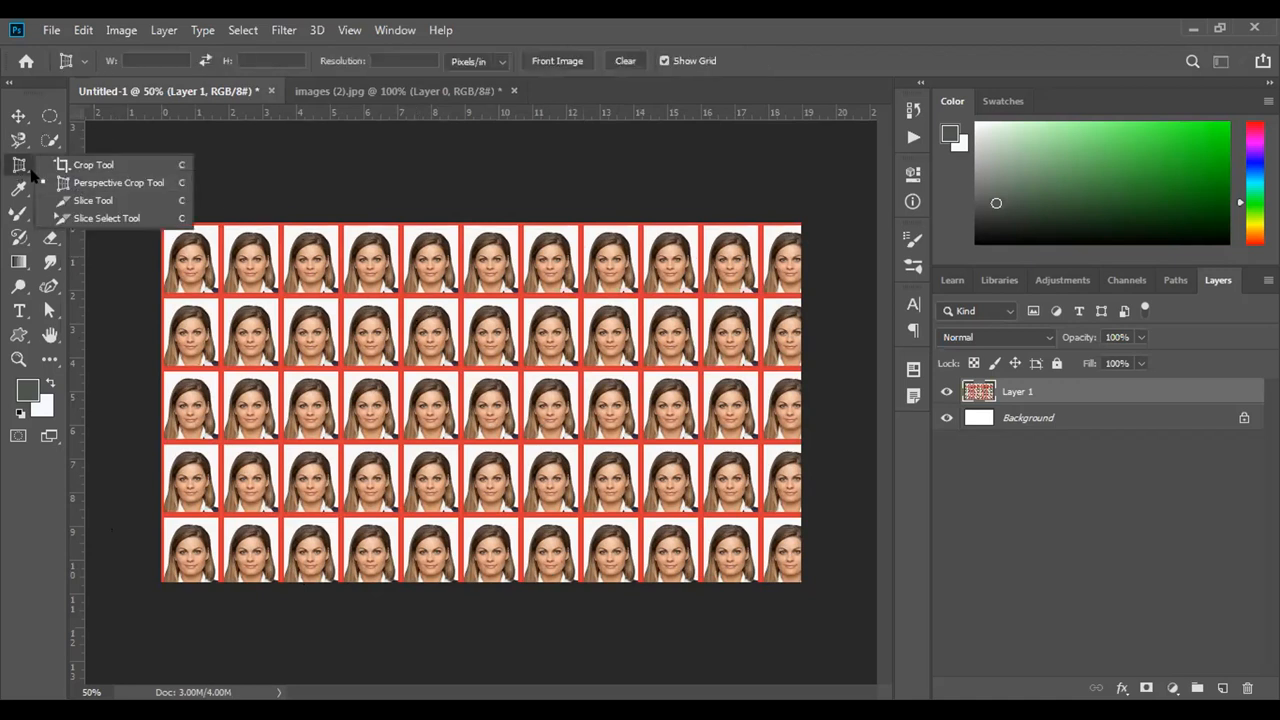
left_click(100, 165)
left_click_drag(799, 400, 777, 400)
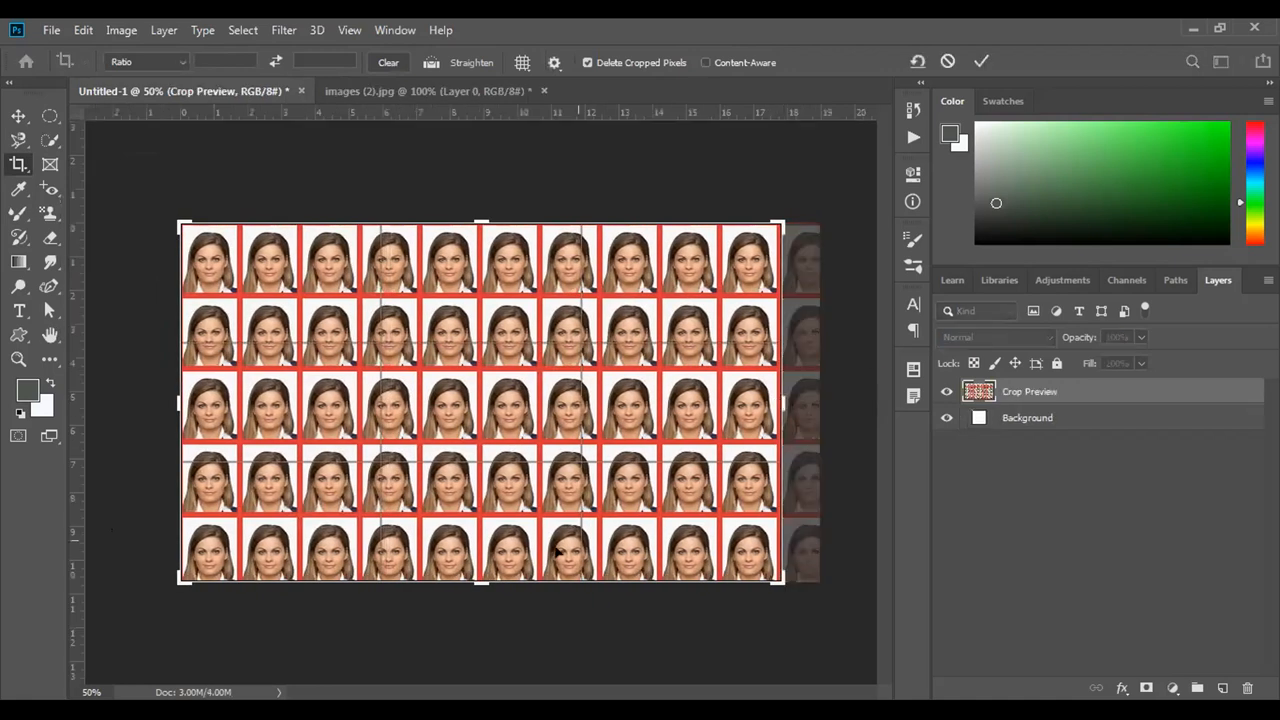
left_click_drag(474, 584, 489, 549)
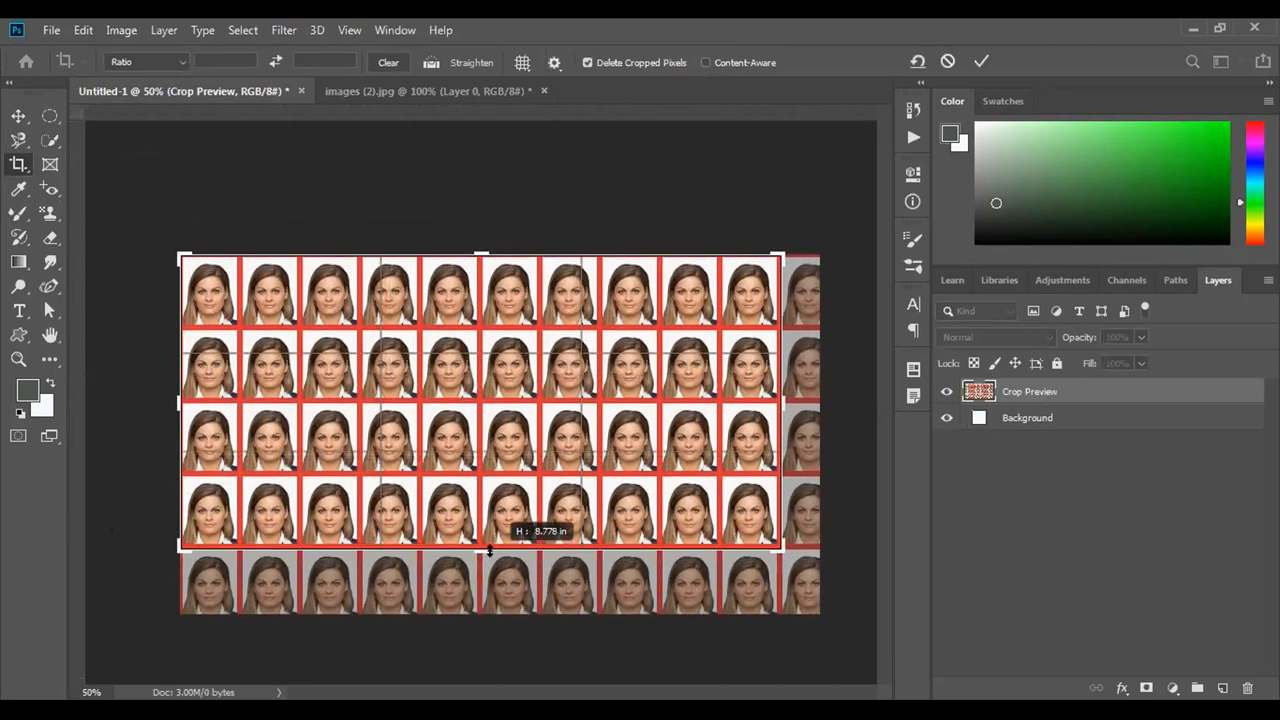
left_click_drag(490, 551, 491, 550)
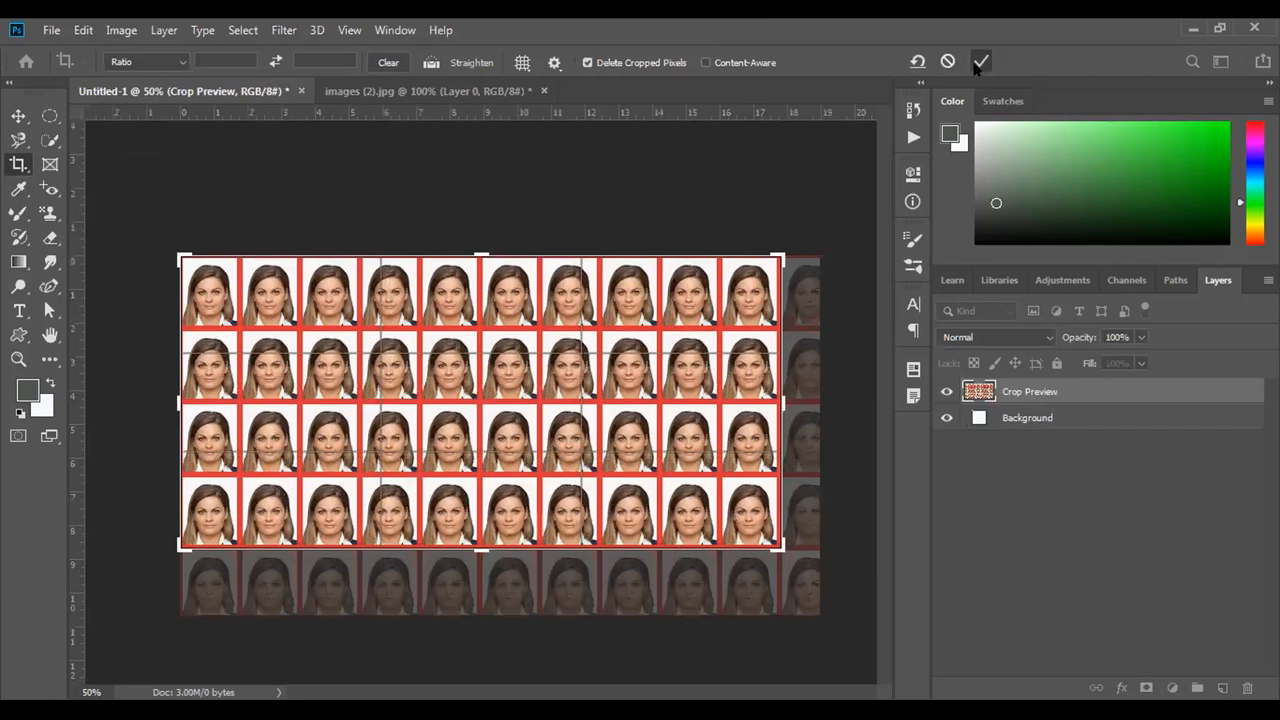
left_click(980, 62)
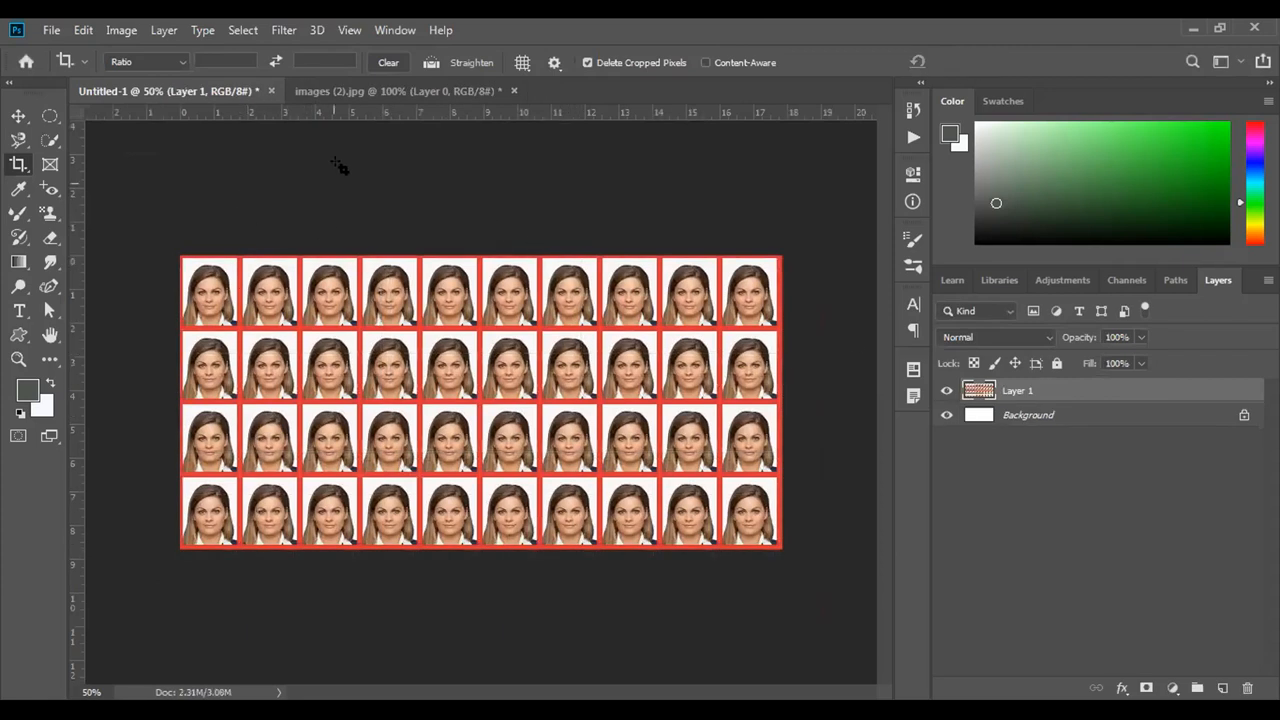
Undo the stray crop change and pull the crop's lower edge back to just below the fourth row of portraits.
left_click_drag(541, 455, 549, 448)
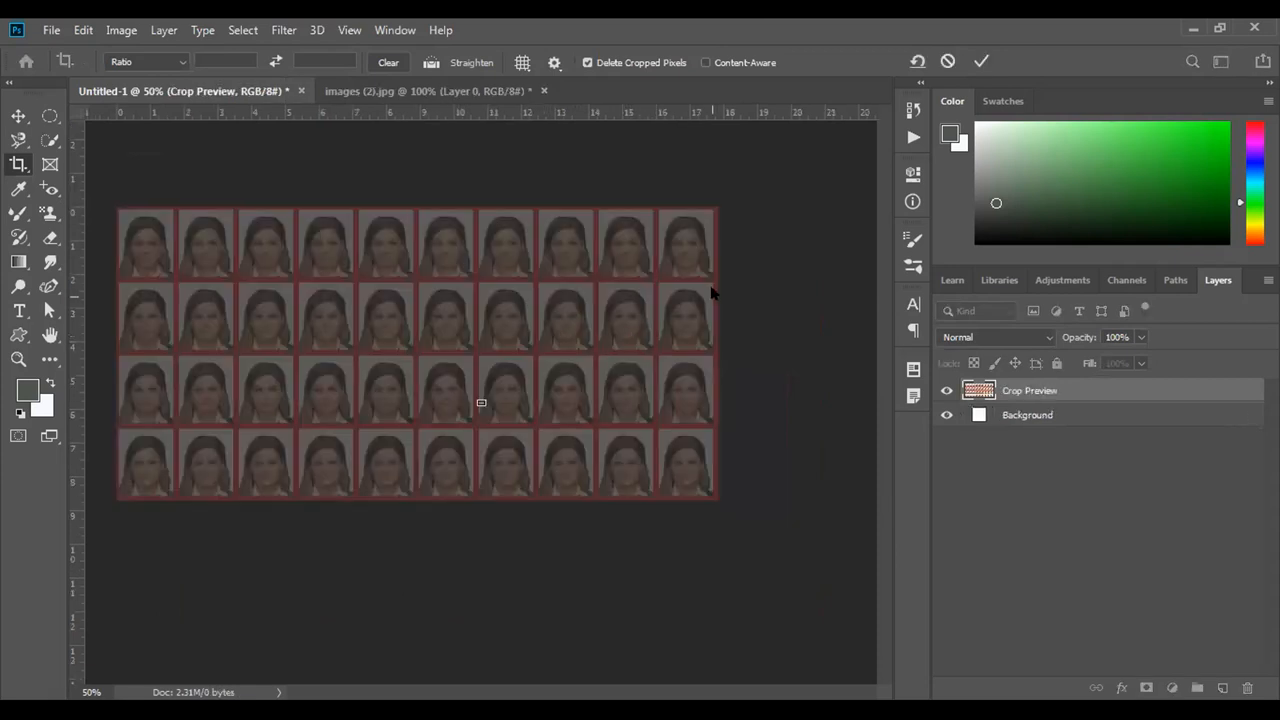
key("ctrl+z")
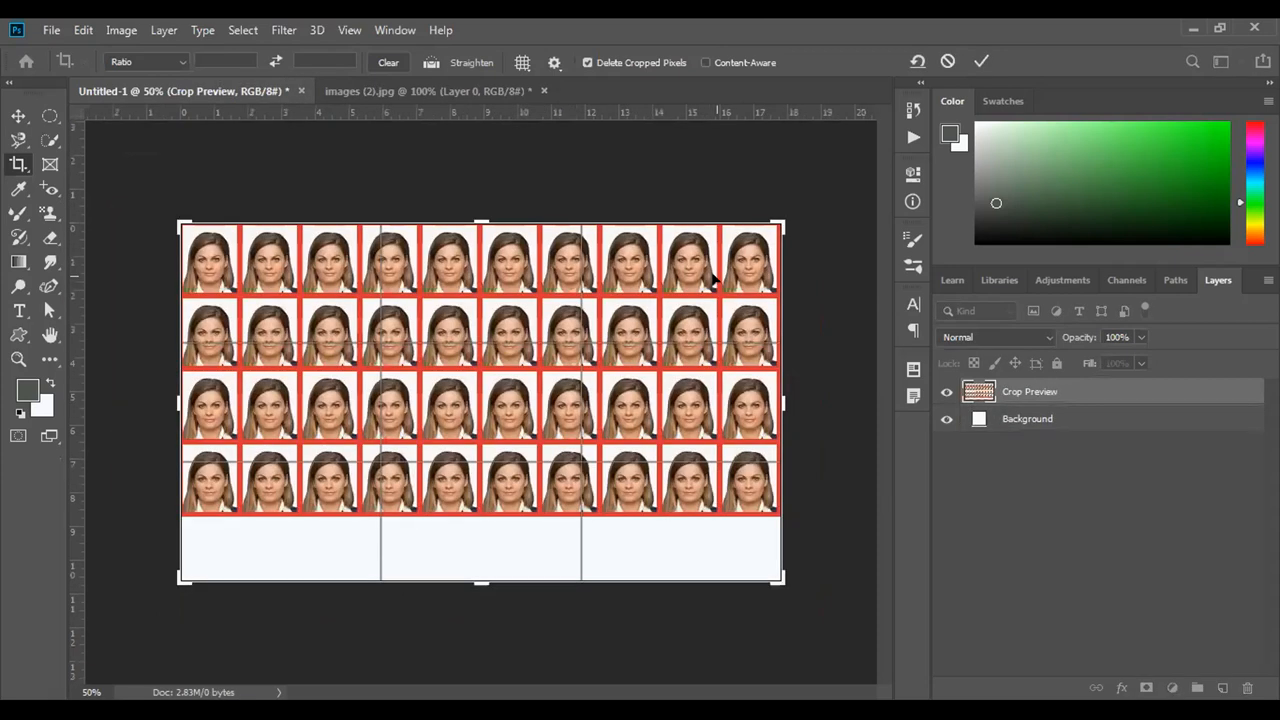
left_click_drag(480, 579, 486, 550)
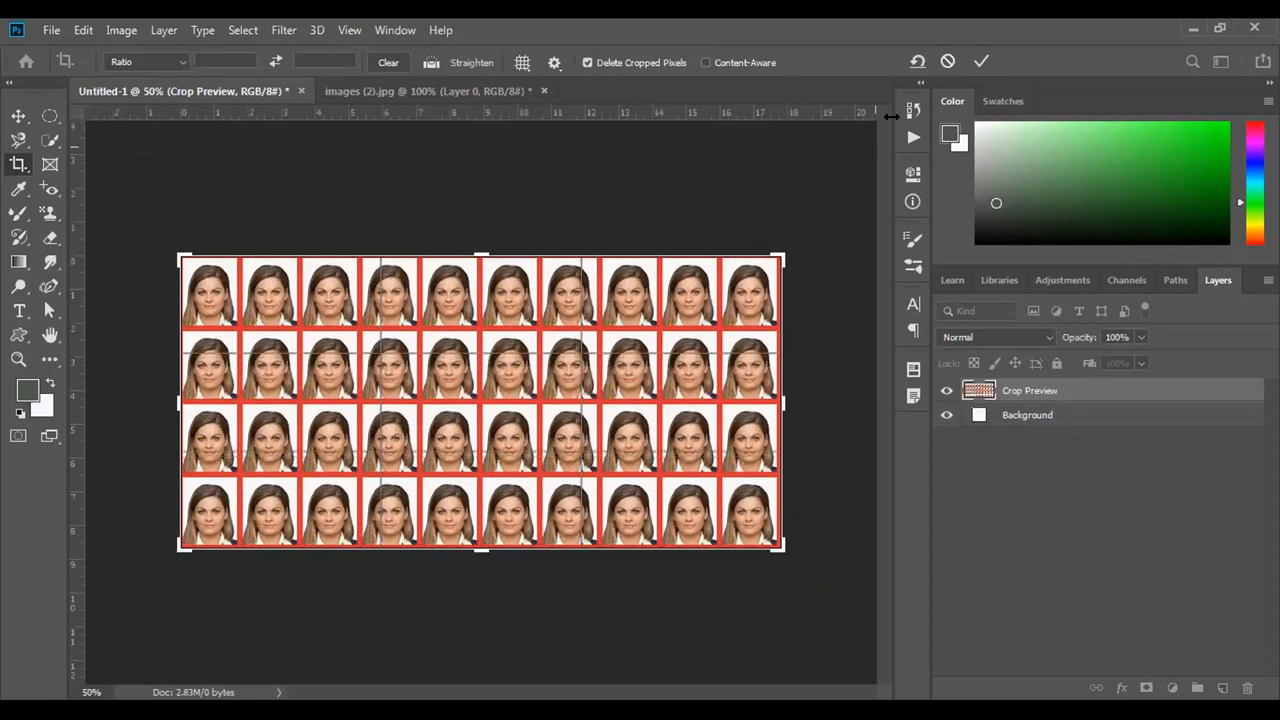
Apply the pending crop to the photo grid document and switch to the Move tool.
left_click(980, 62)
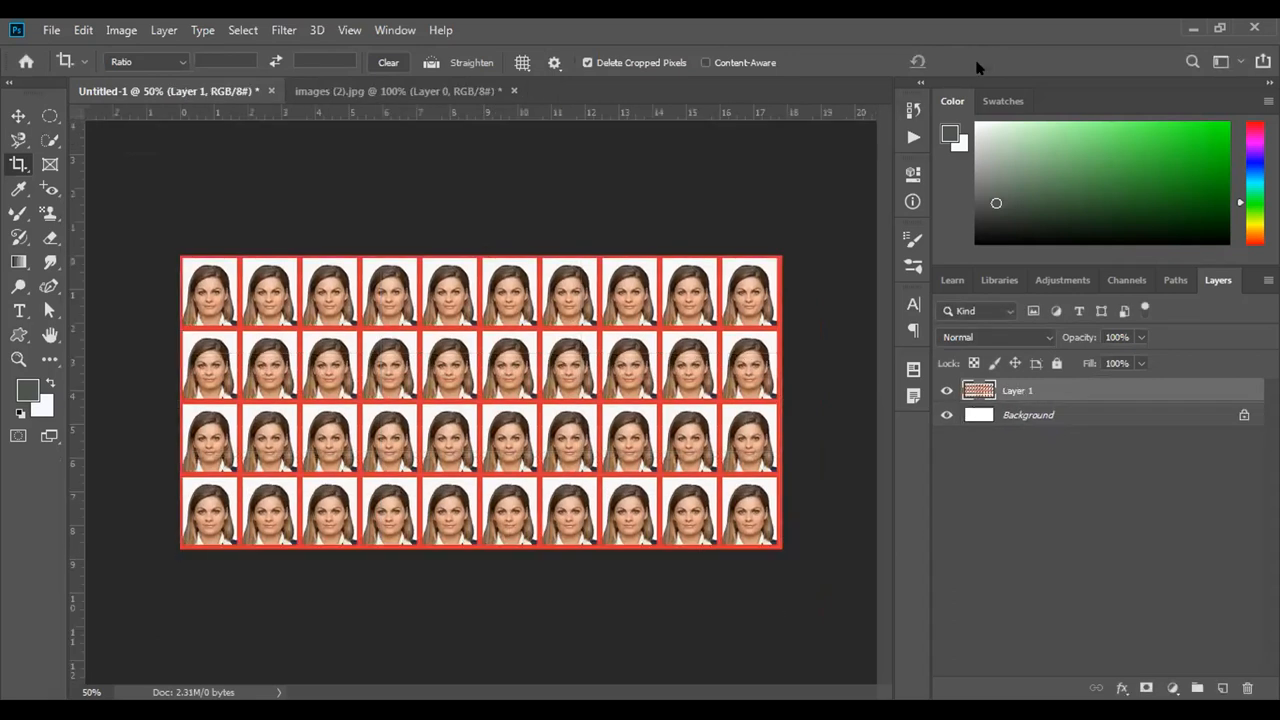
left_click(20, 116)
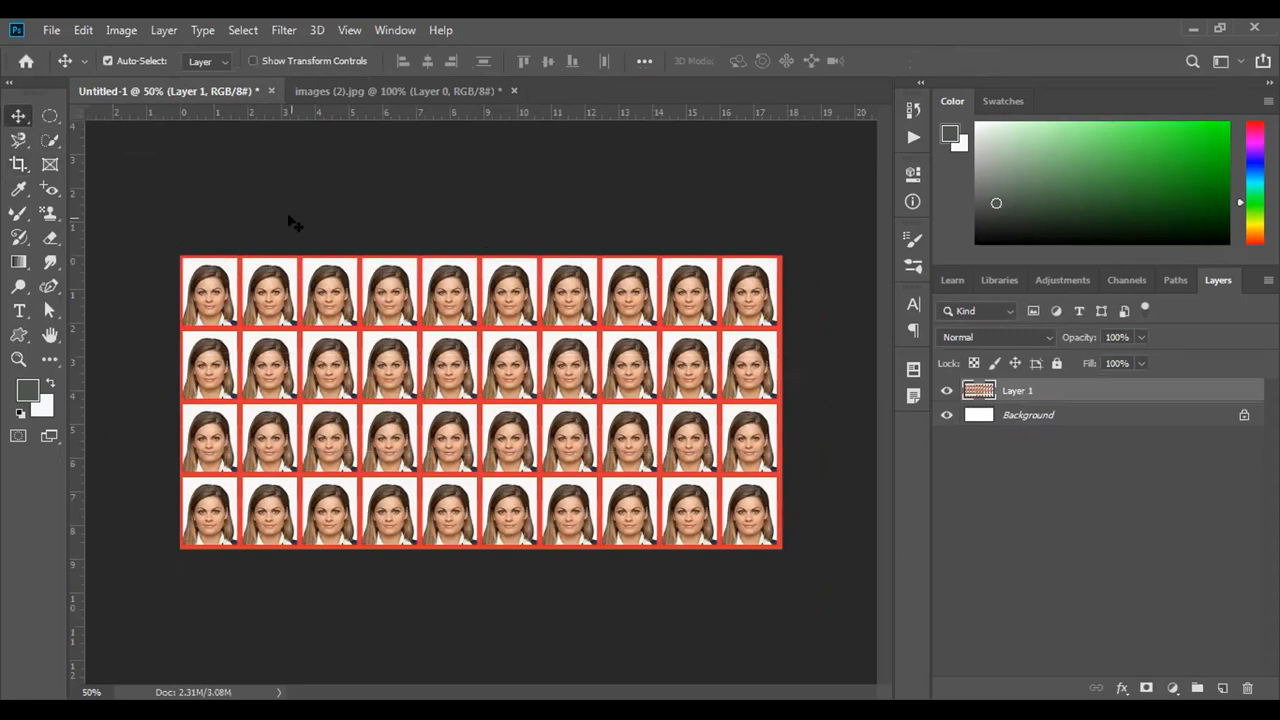
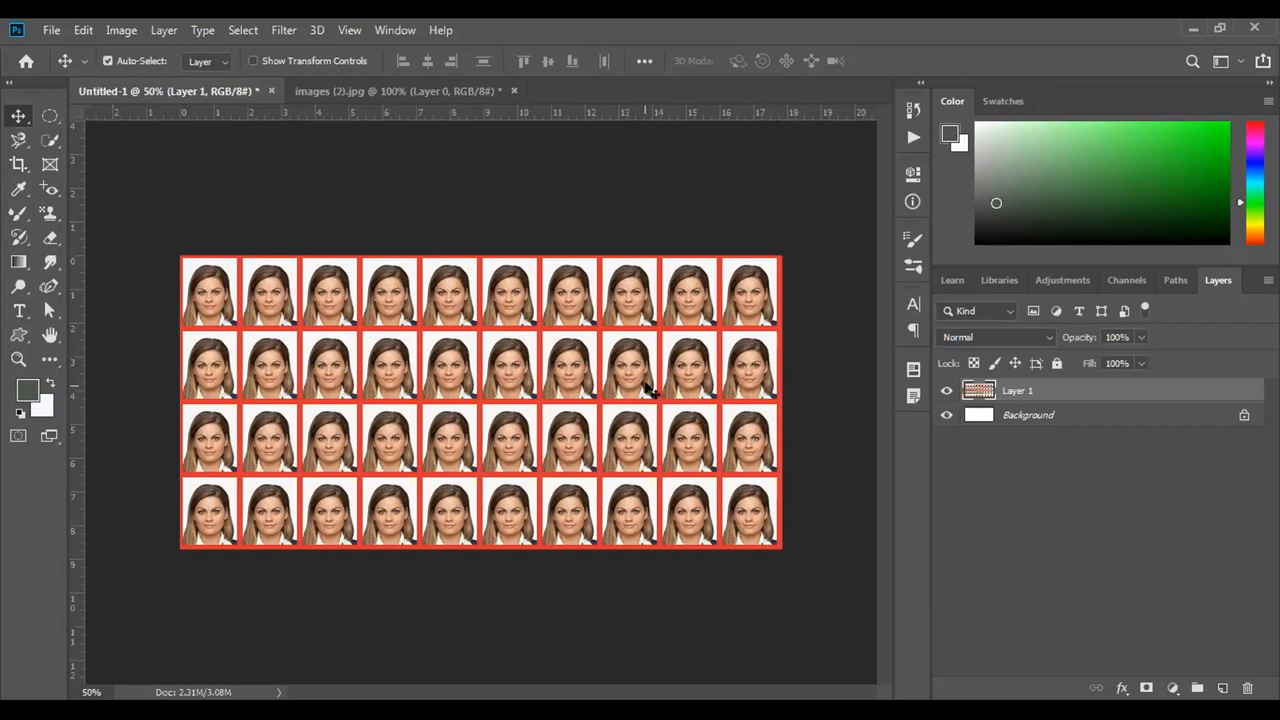
Add a new layer above the photo grid and hide Layer 1.
left_click(1220, 687)
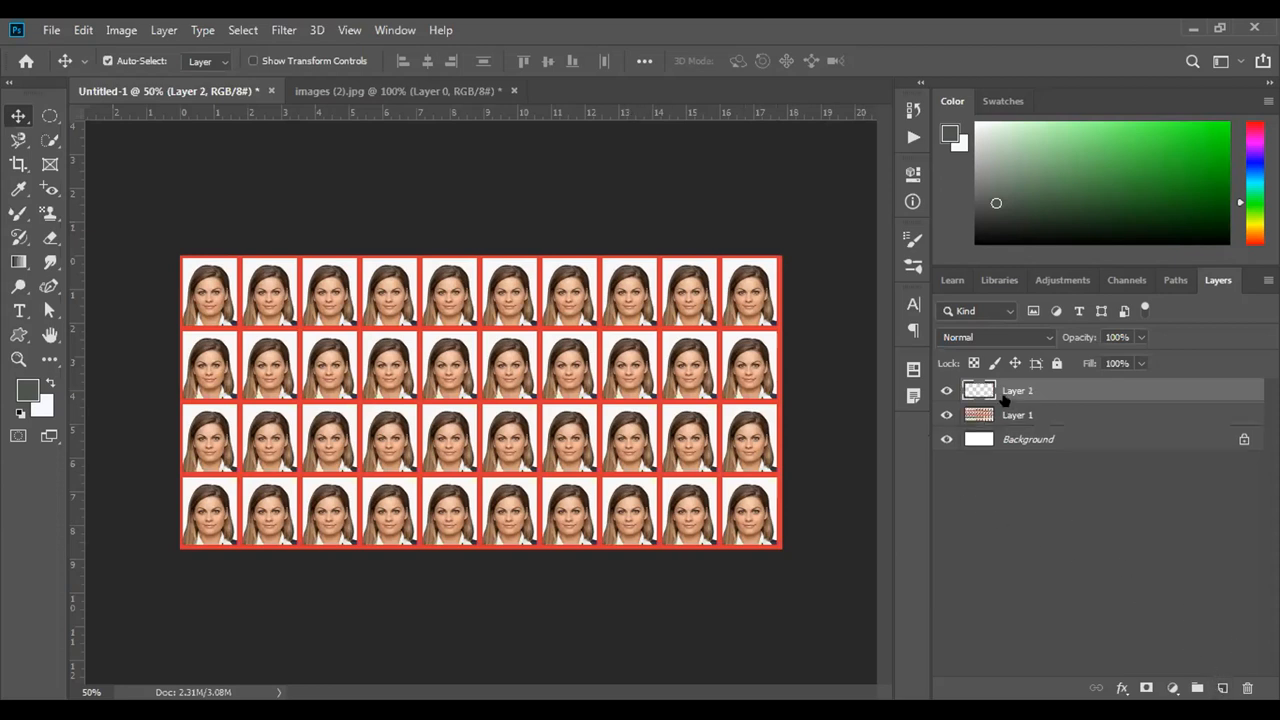
left_click(946, 414)
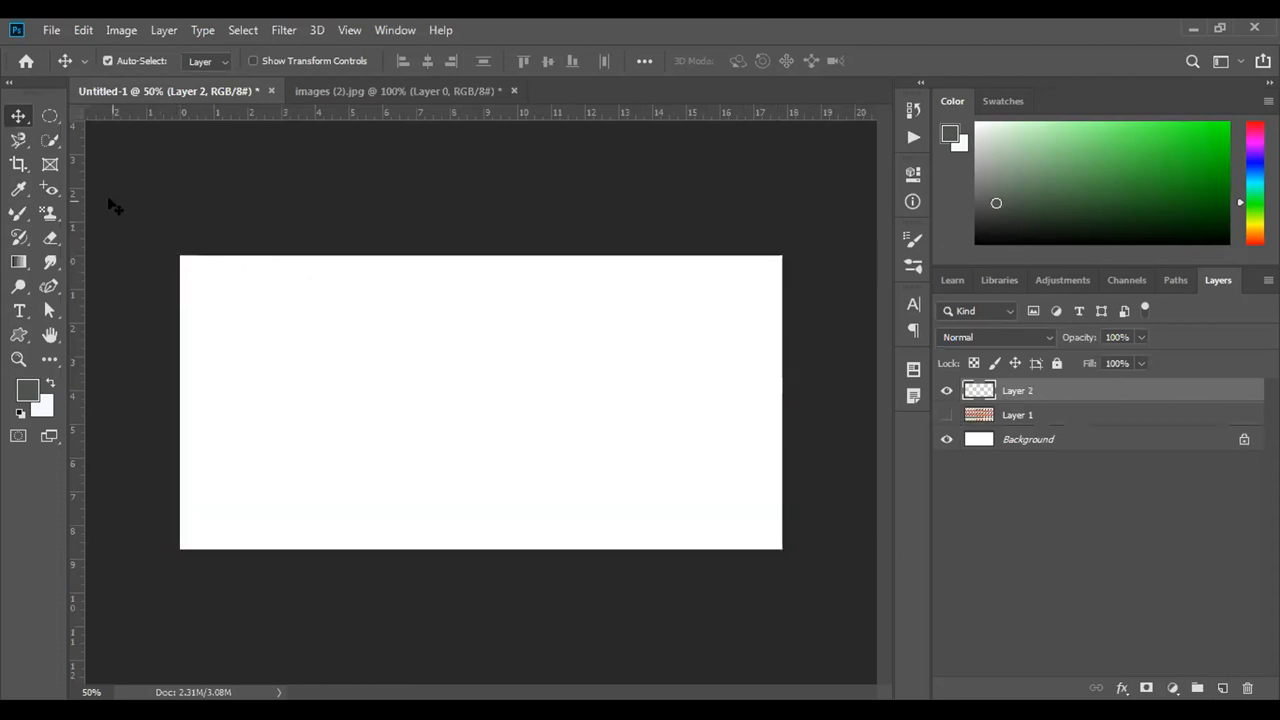
Try painting a row of photos along the canvas's upper edge with the Pattern Stamp tool on Layer 2.
left_click(47, 212)
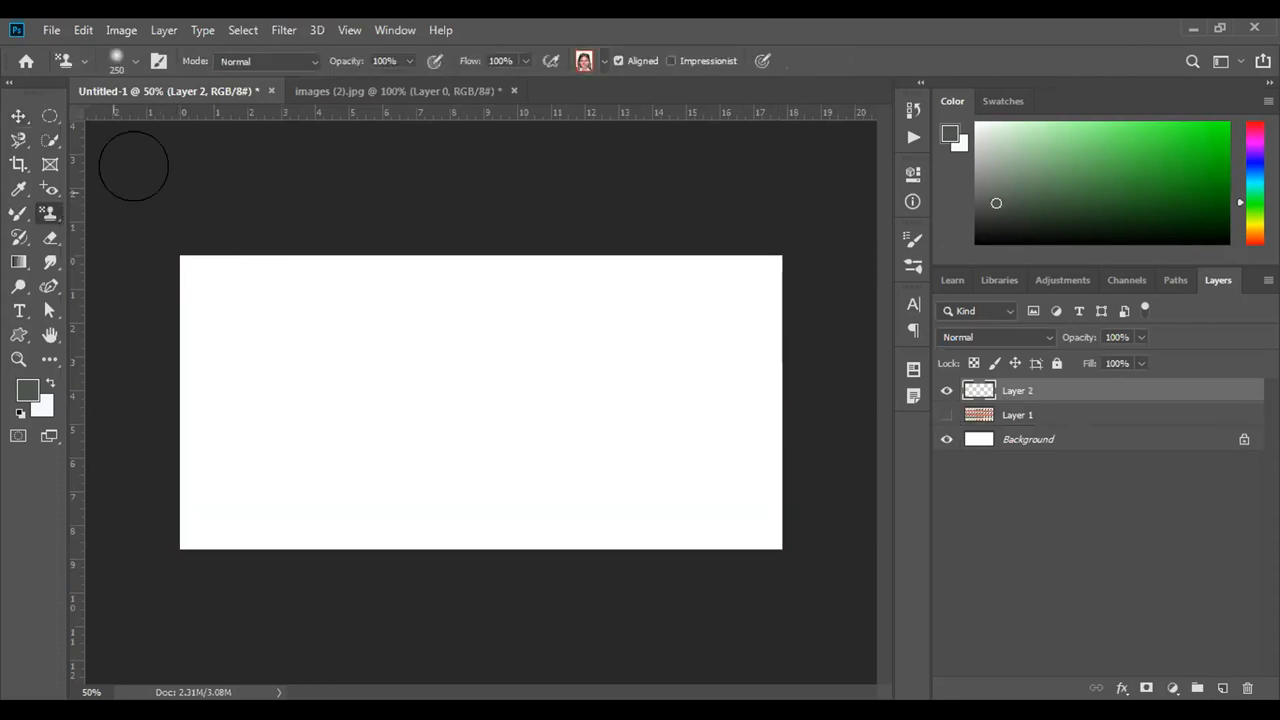
mouse_move(200, 266)
left_mouse_down()
mouse_move(428, 271)
mouse_move(433, 327)
mouse_move(469, 358)
mouse_move(432, 268)
mouse_move(233, 270)
left_mouse_up()
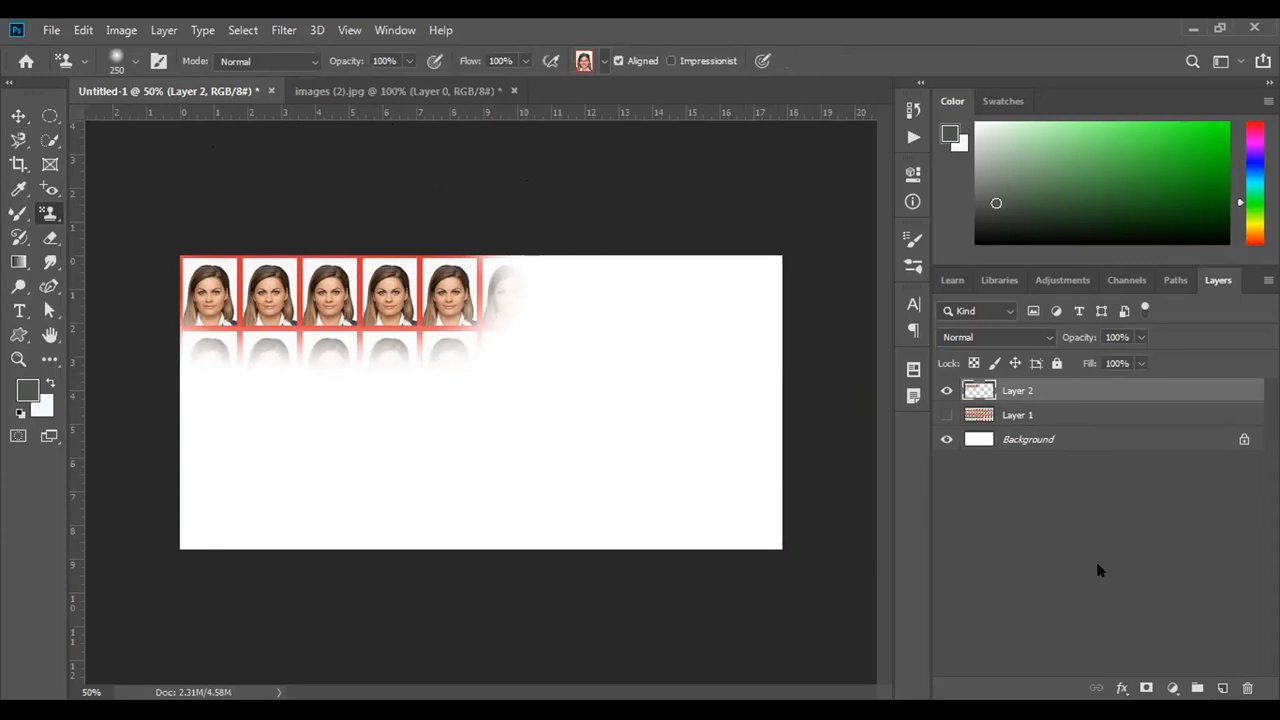
key("ctrl+z")
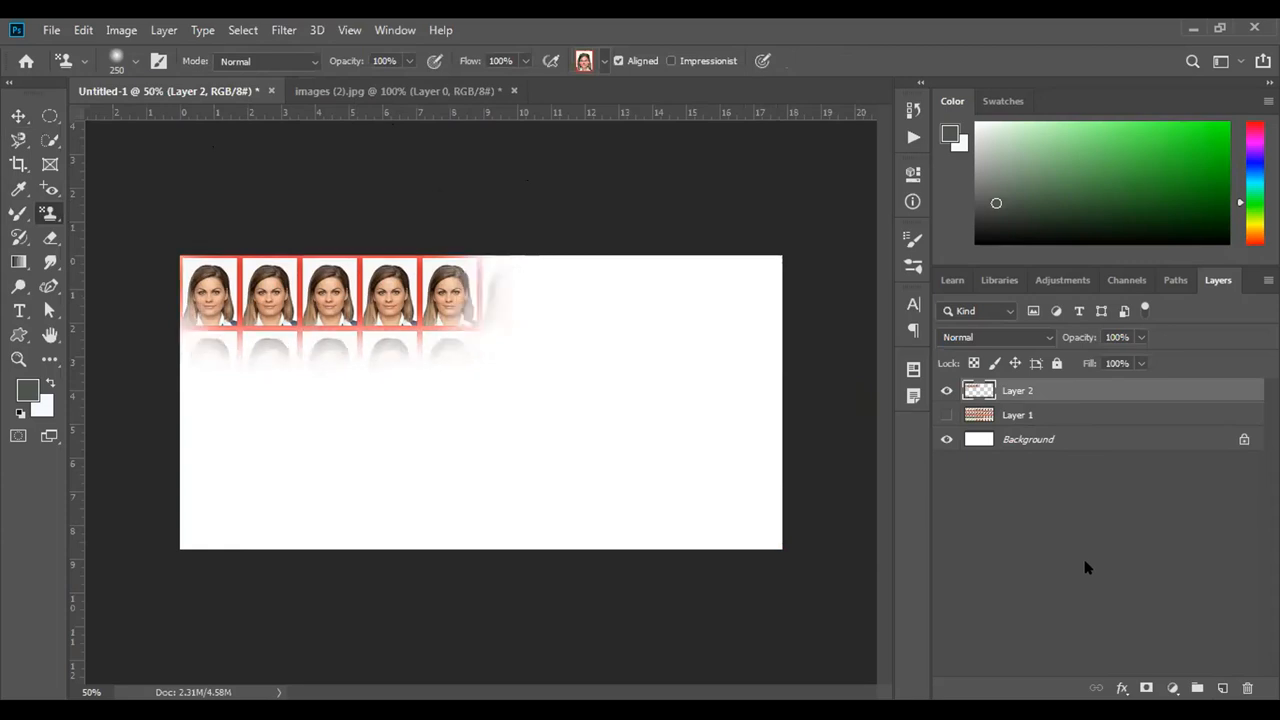
key("ctrl+z")
Copy the framed photo from images (2).jpg into the untitled document and duplicate it into a row of five.
left_click(366, 92)
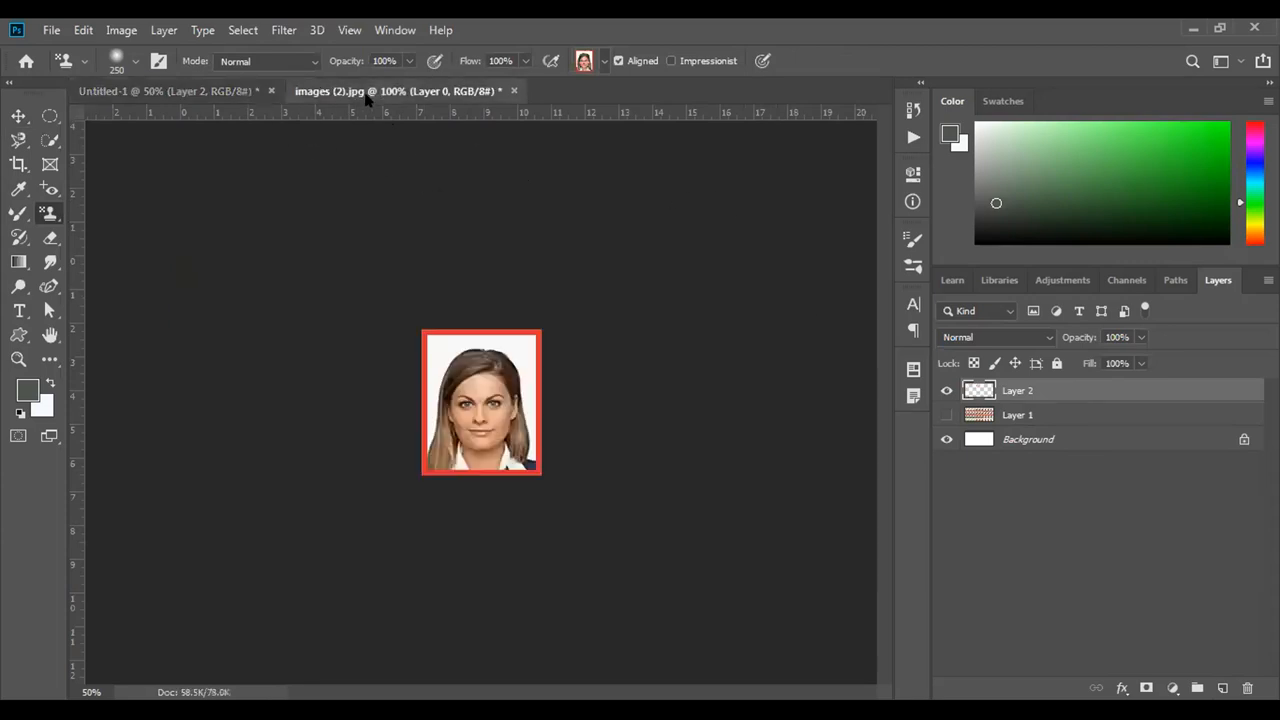
left_click(18, 115)
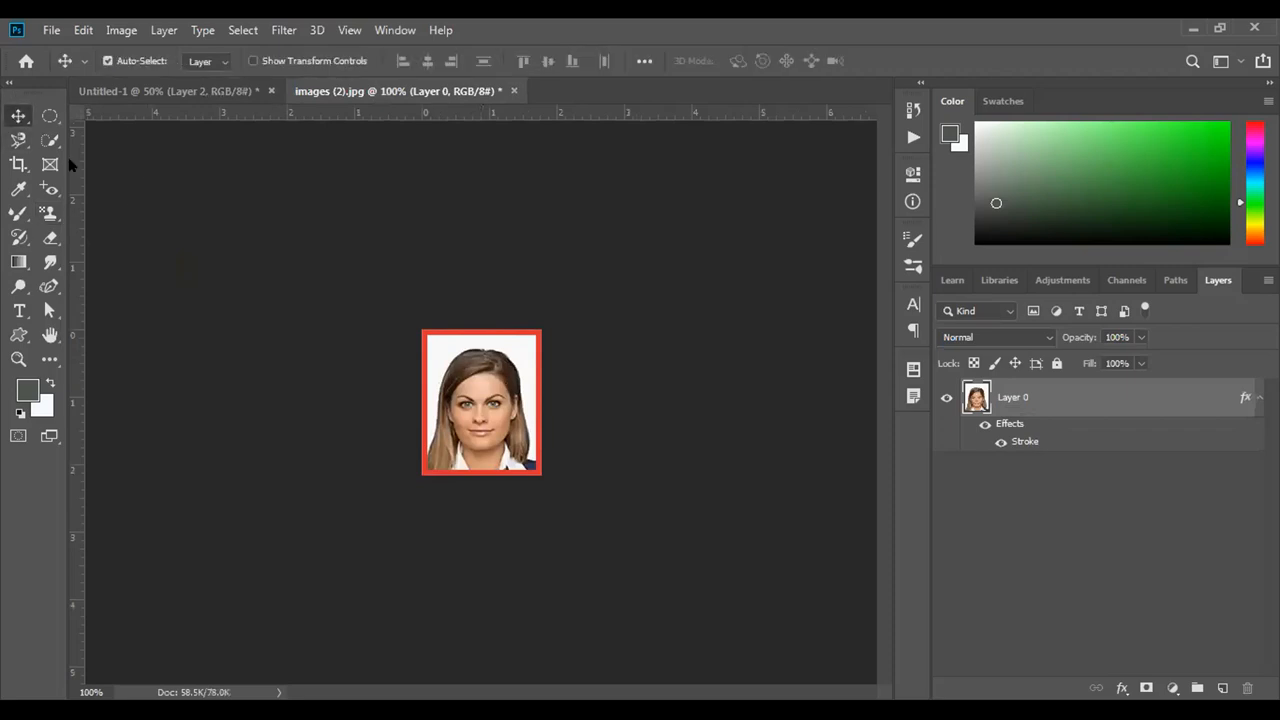
left_click_drag(460, 388, 445, 300)
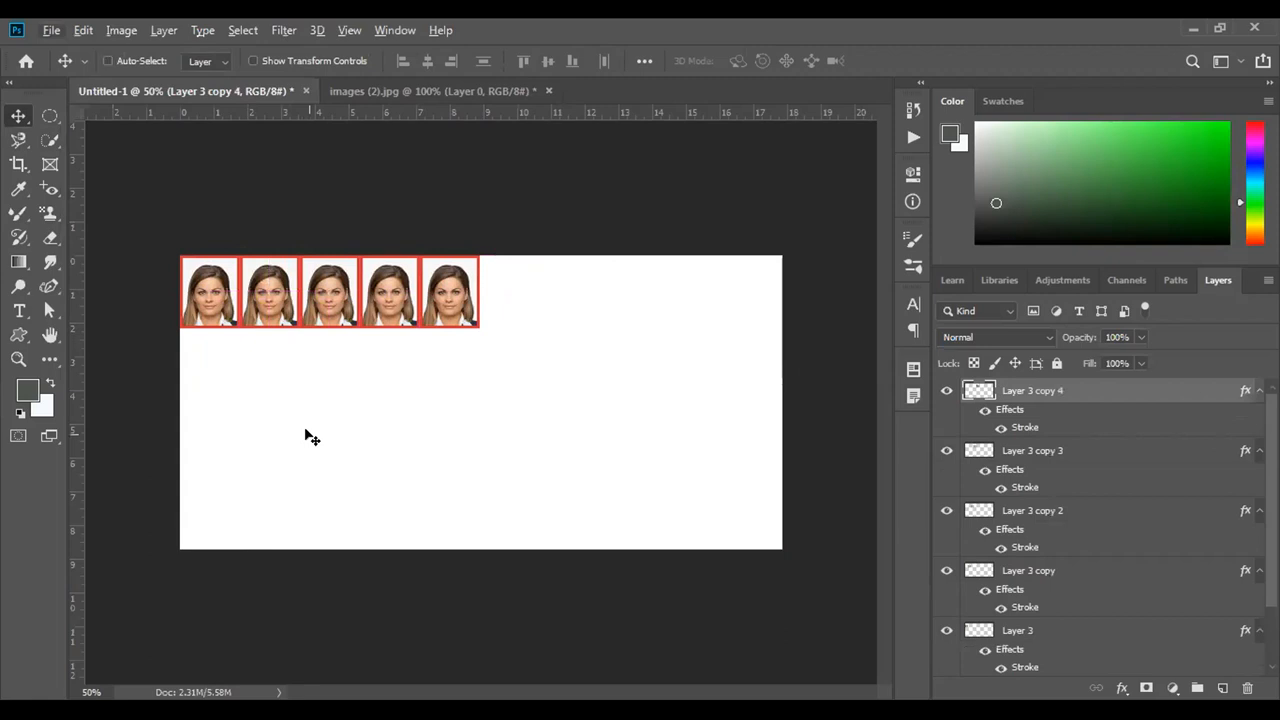
Undo the row of duplicated photos and the placement of the framed photo.
key("ctrl+z")
key("ctrl+z")
key("ctrl+z")
key("ctrl+z")
key("ctrl+z")
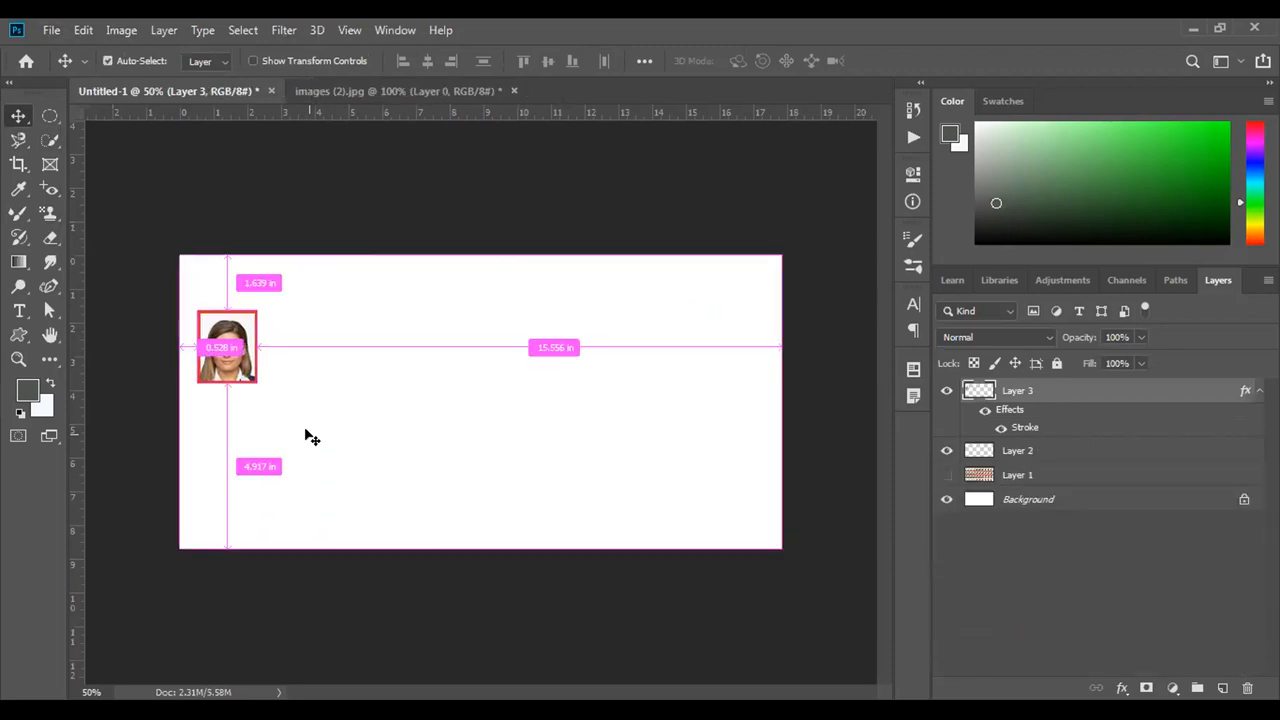
key("ctrl+z")
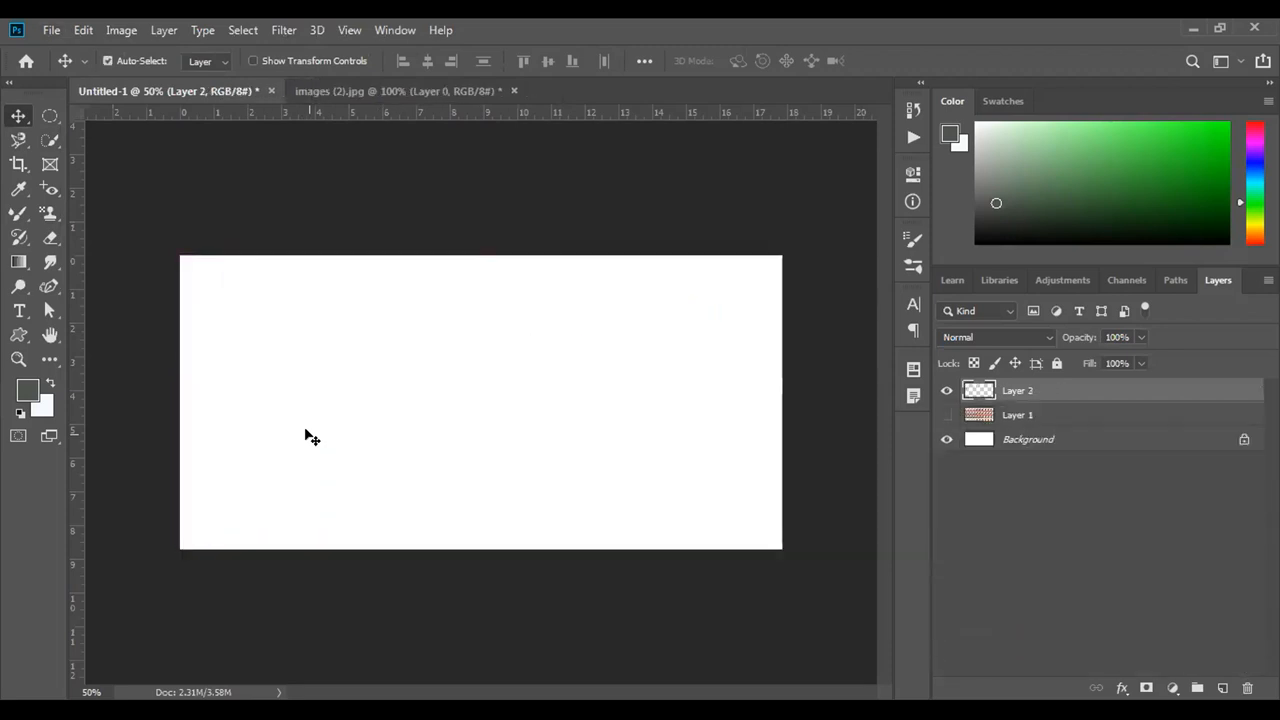
Copy the framed photo from images (2).jpg into the untitled document again and reposition it left of the canvas's centre.
left_click(443, 91)
left_click_drag(505, 407, 318, 372)
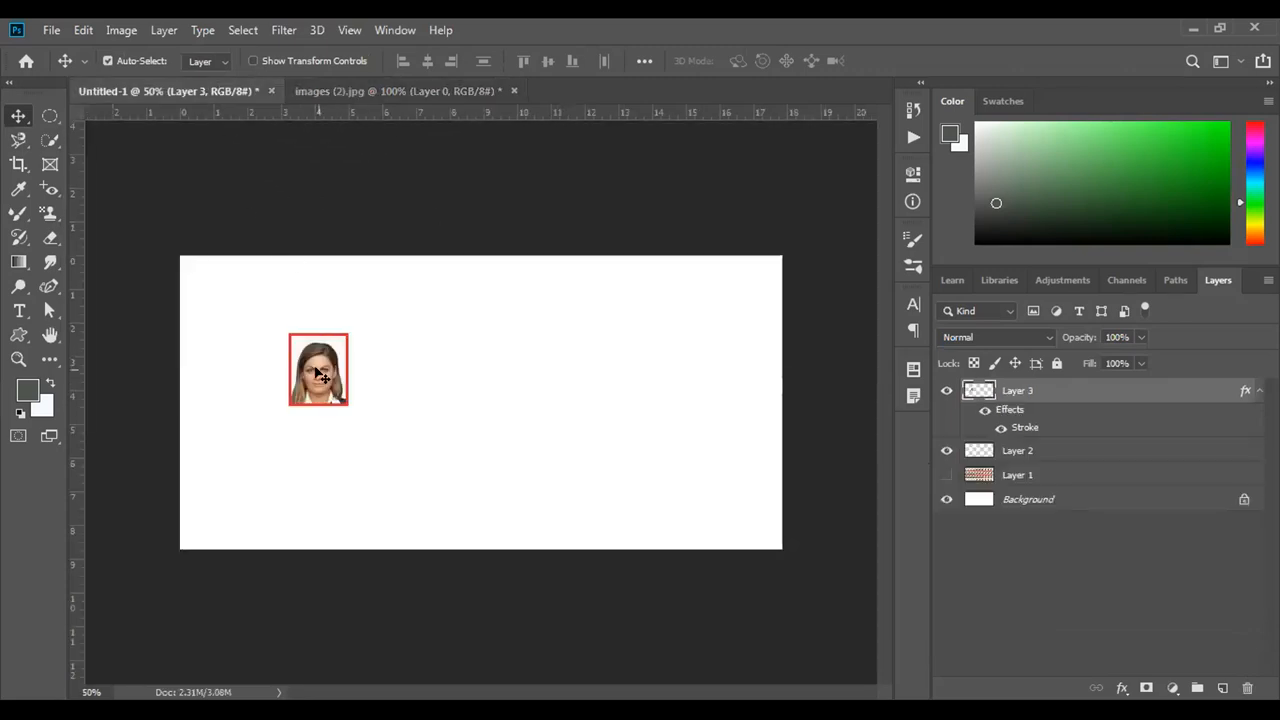
left_click(410, 91)
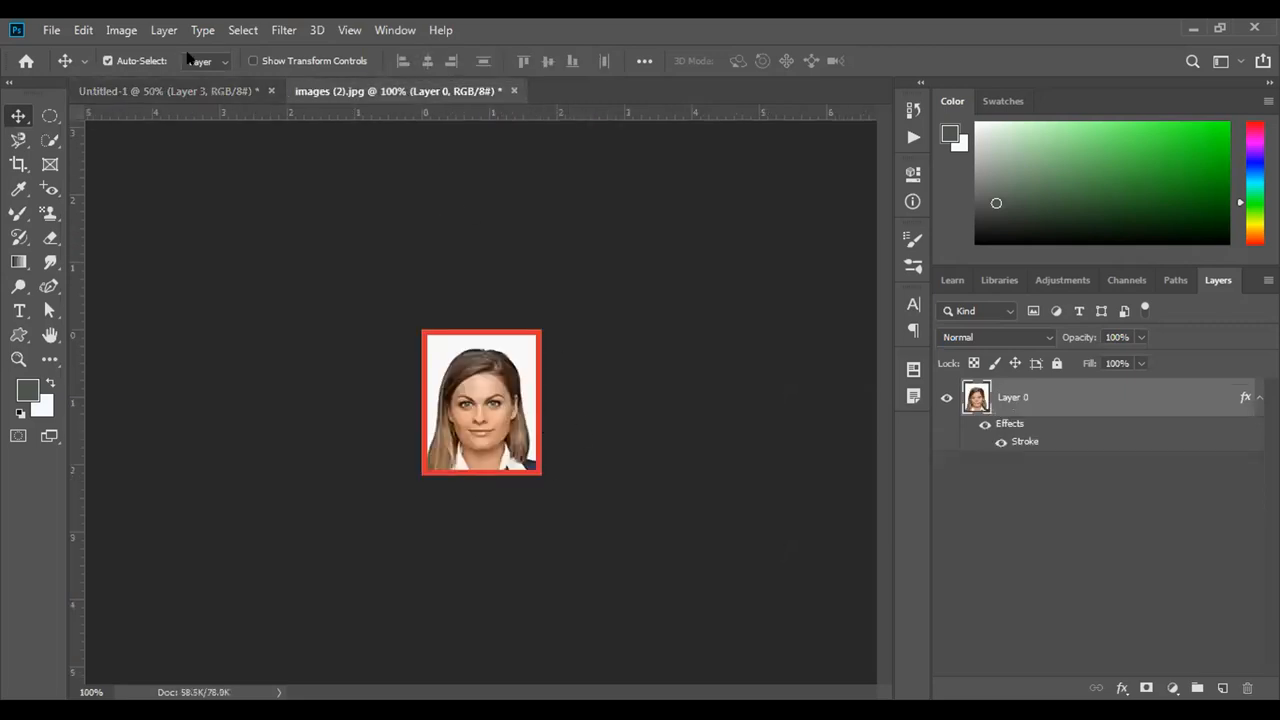
left_click(185, 91)
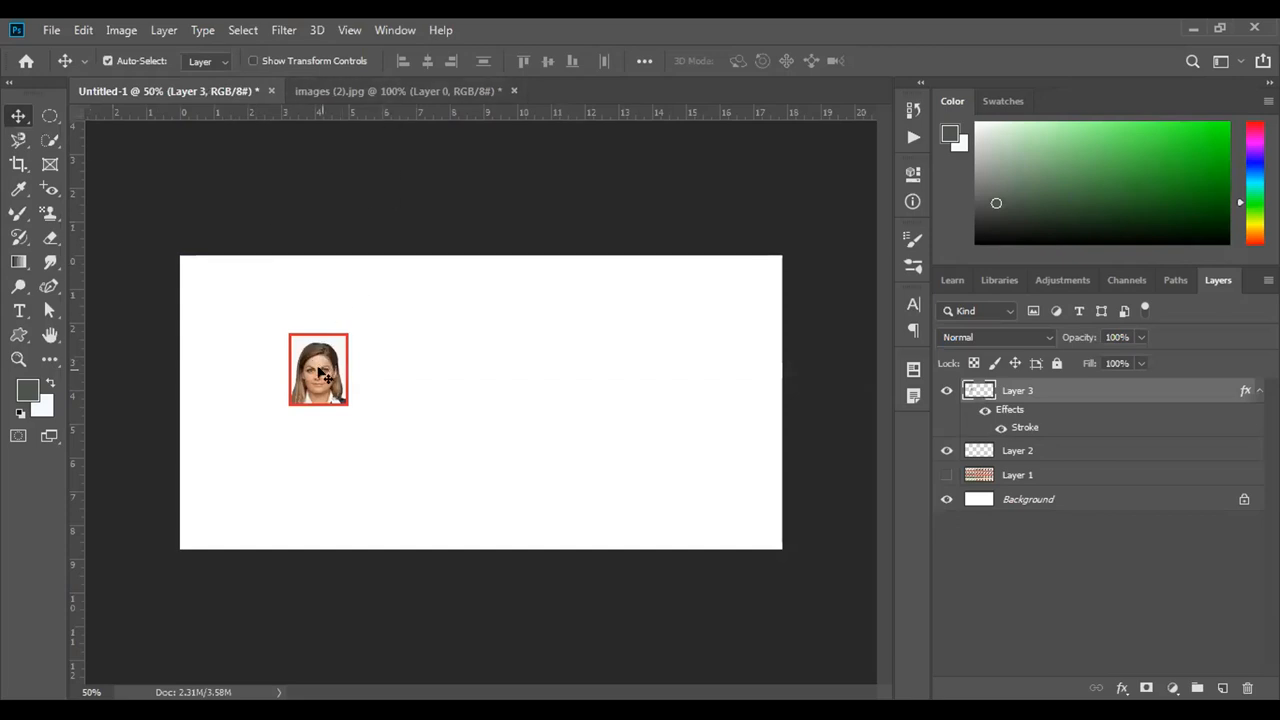
left_click_drag(322, 372, 381, 393)
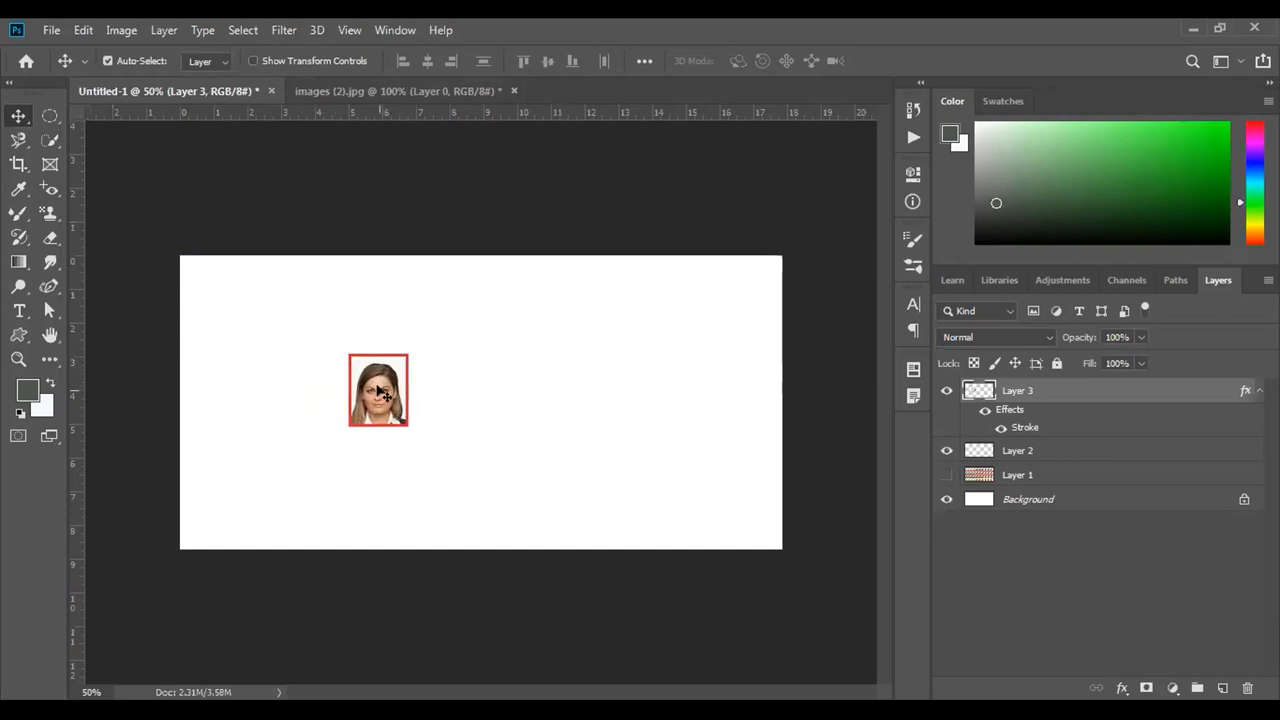
Enlarge the placed photo with Free Transform to about 237.5% width and 235.9% height.
key("ctrl")
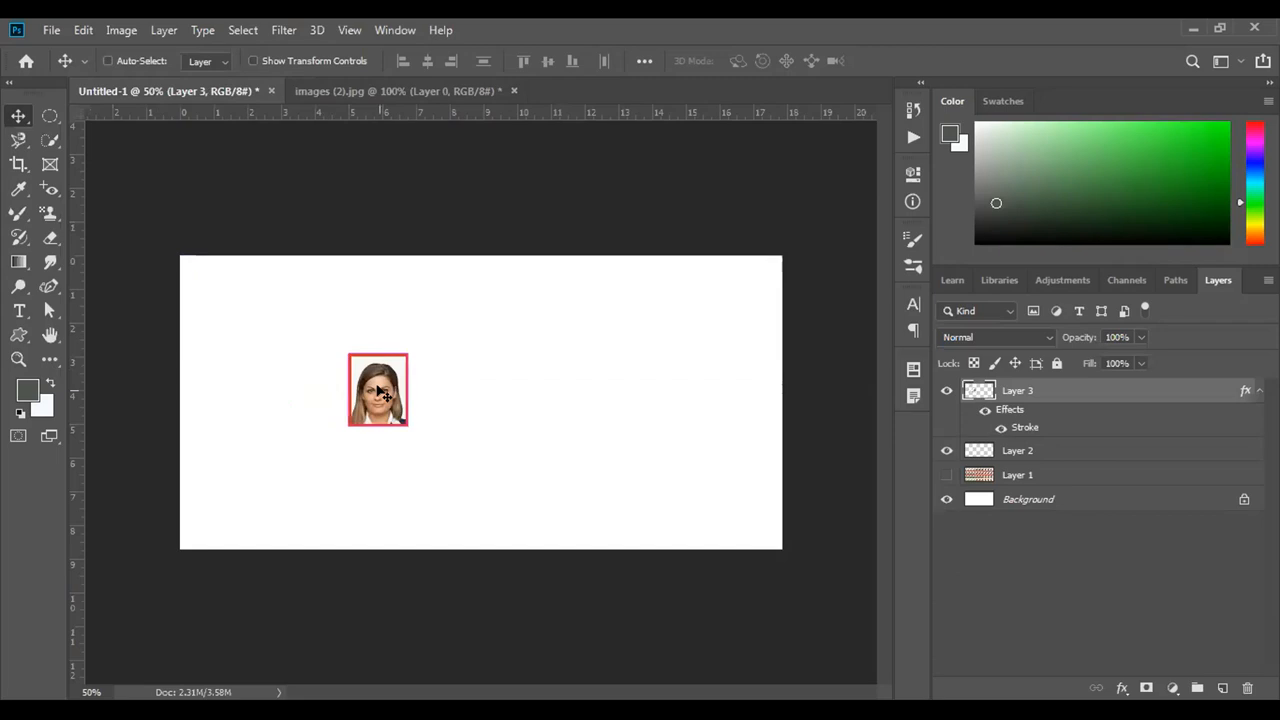
key("ctrl+t")
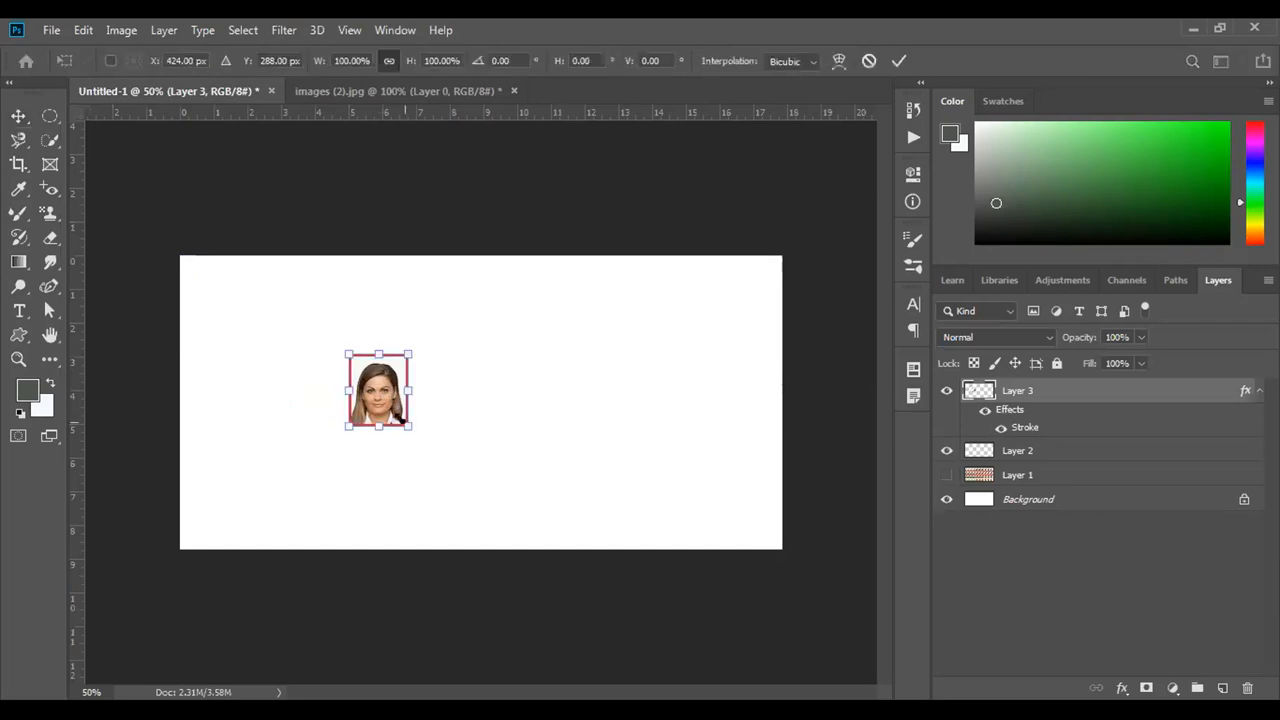
left_click_drag(404, 423, 449, 476)
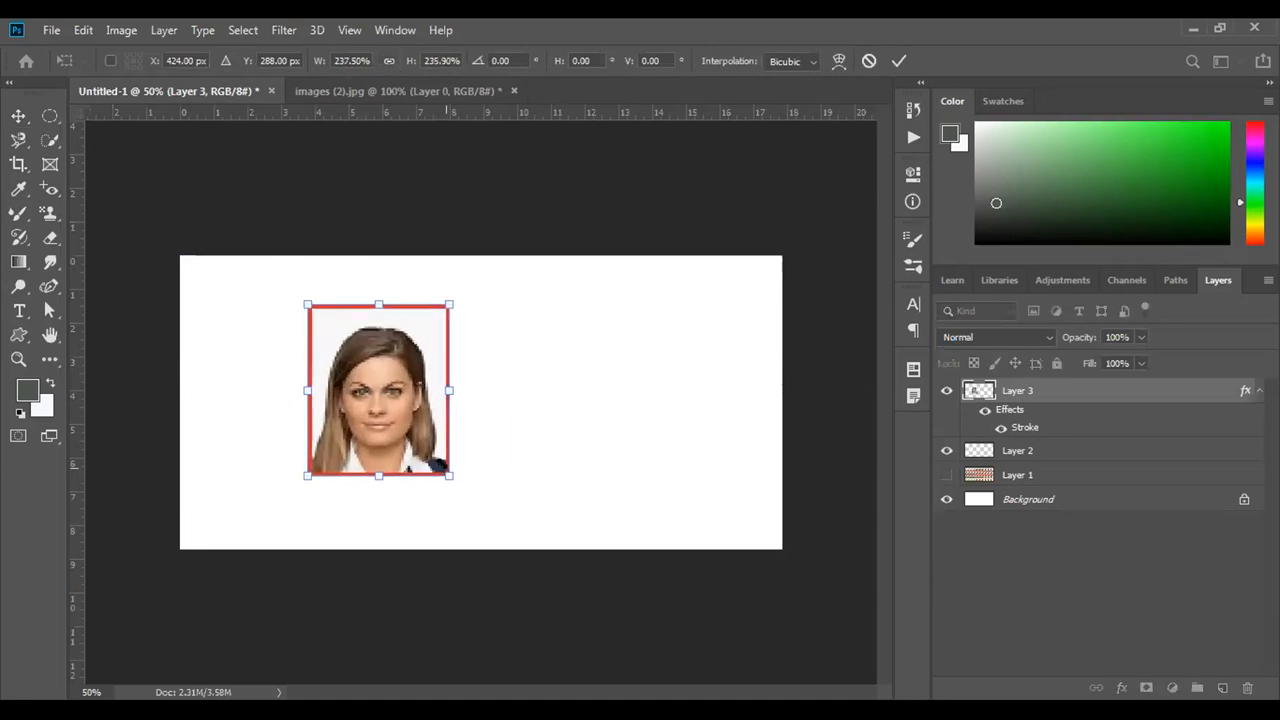
left_click(899, 61)
Move the enlarged photo to the canvas's left edge and duplicate it into a row of four.
left_click_drag(375, 393, 249, 406)
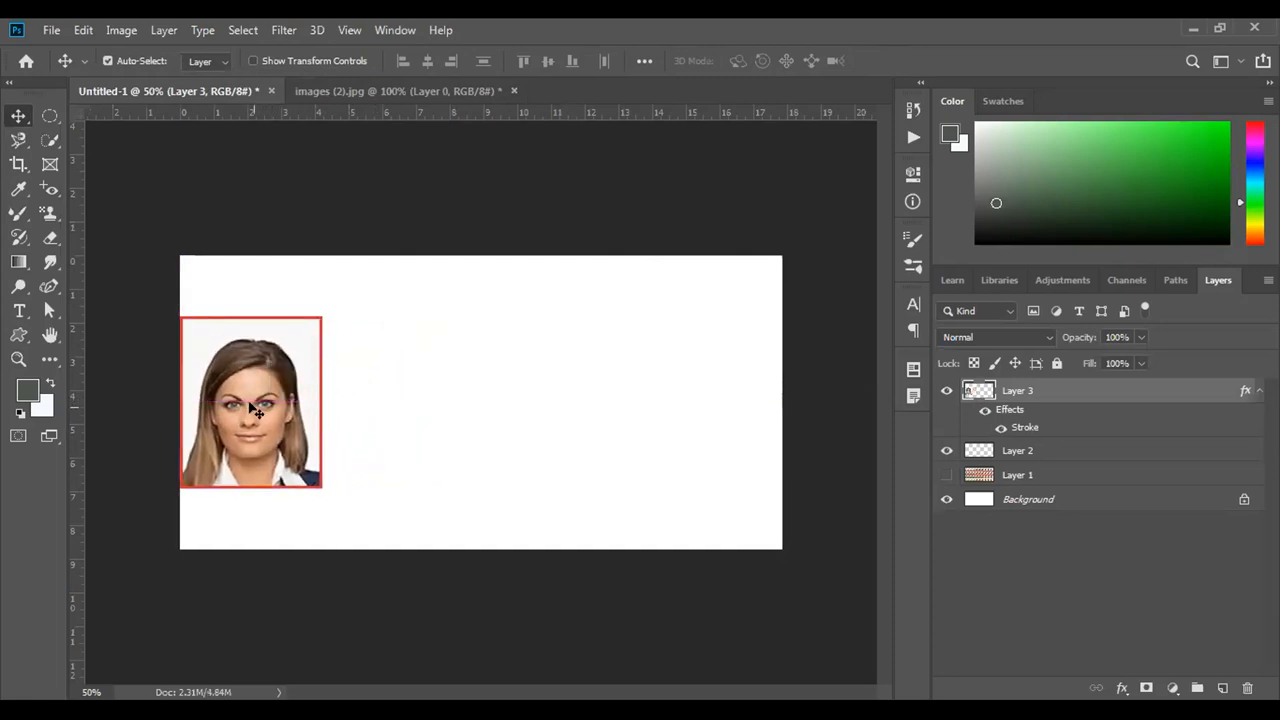
left_click_drag(251, 405, 534, 410)
left_click_drag(534, 410, 668, 404)
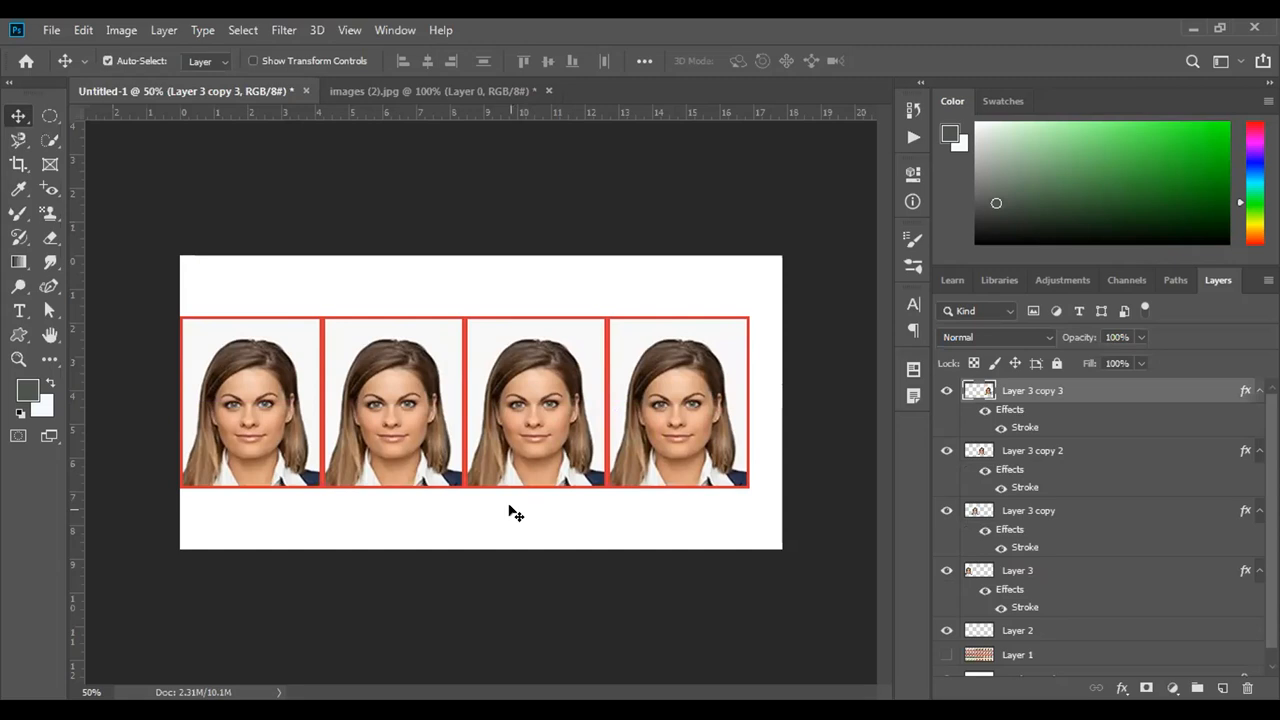
Delete the four enlarged photo layers, Layer 3 and its three copies.
left_click(1243, 686)
left_click(545, 290)
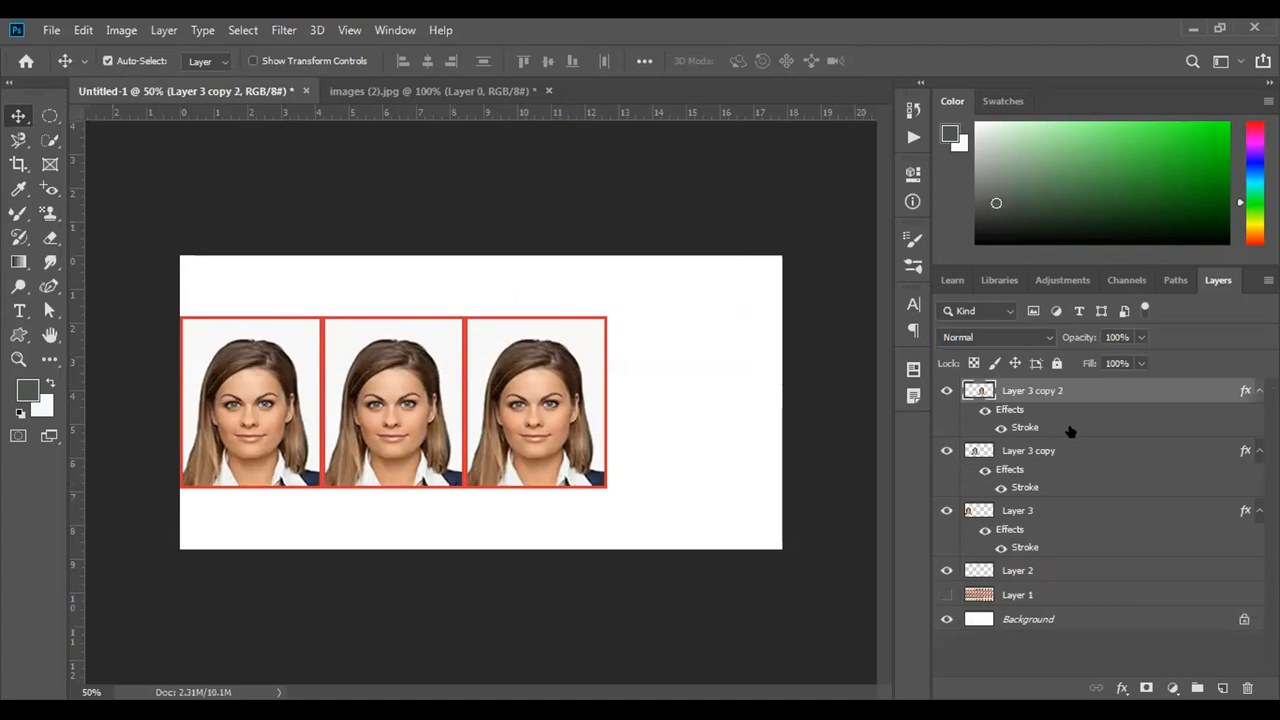
left_click(1245, 688)
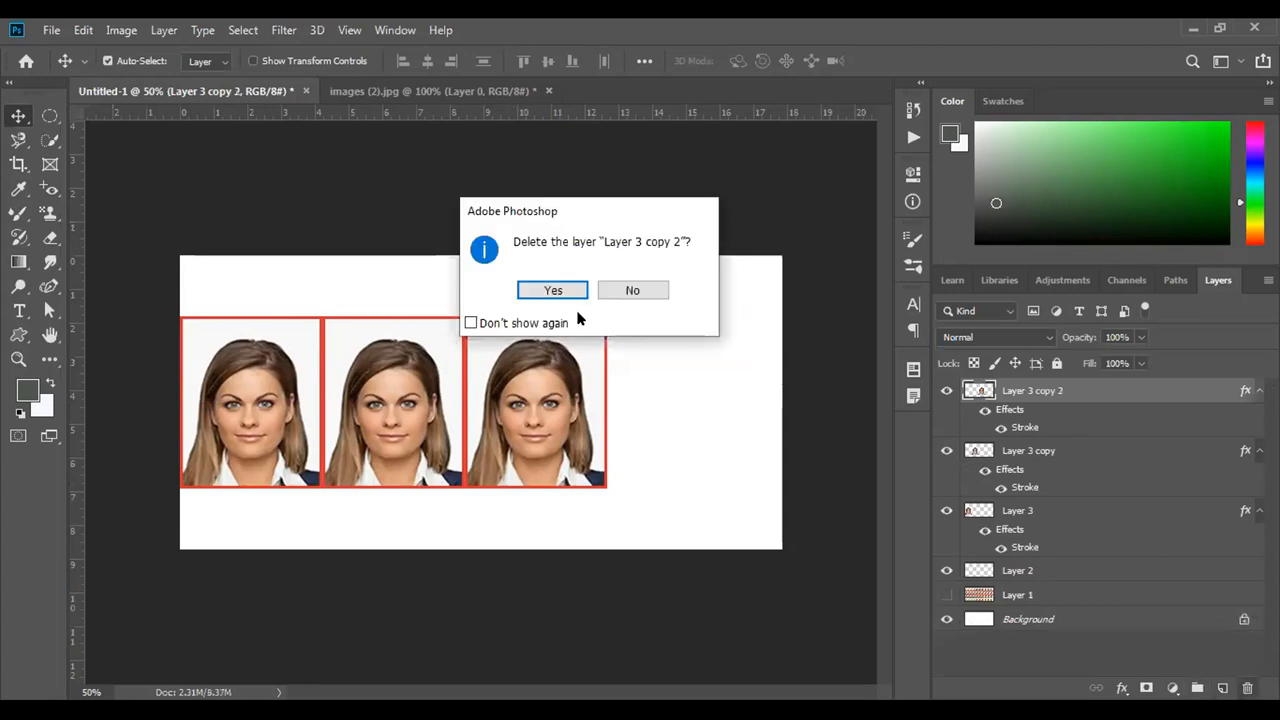
left_click(549, 290)
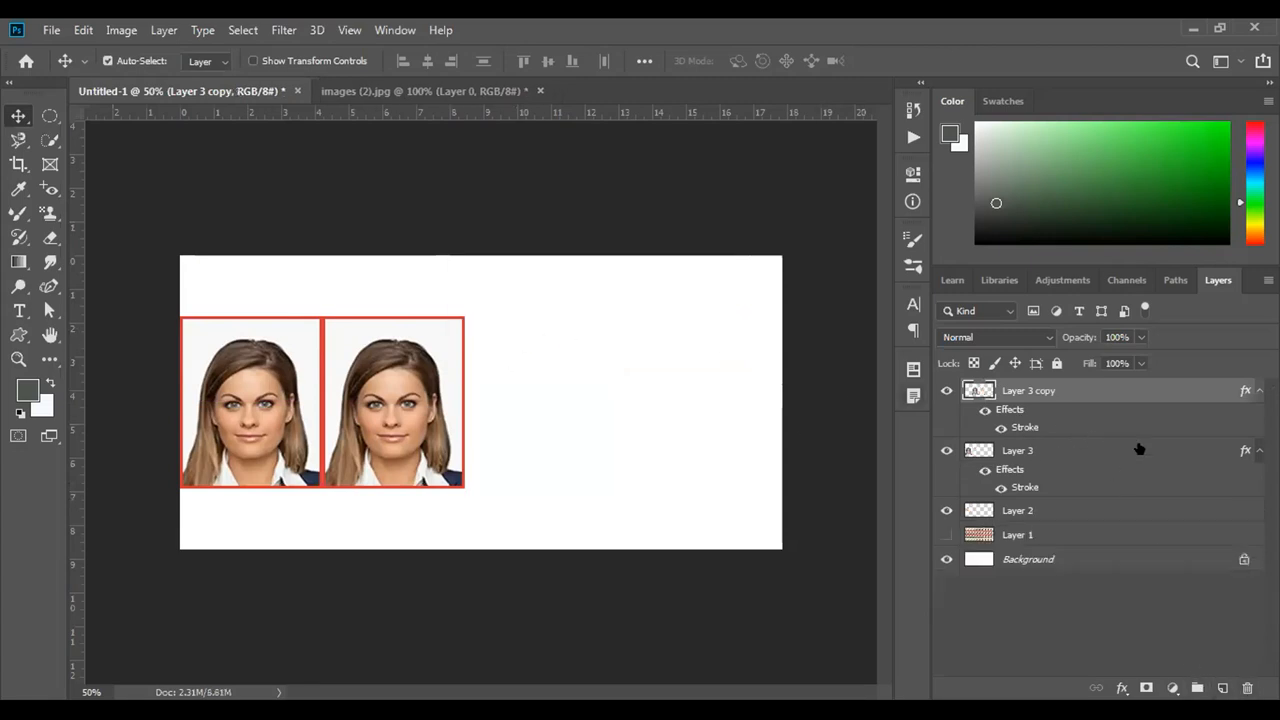
left_click(1245, 688)
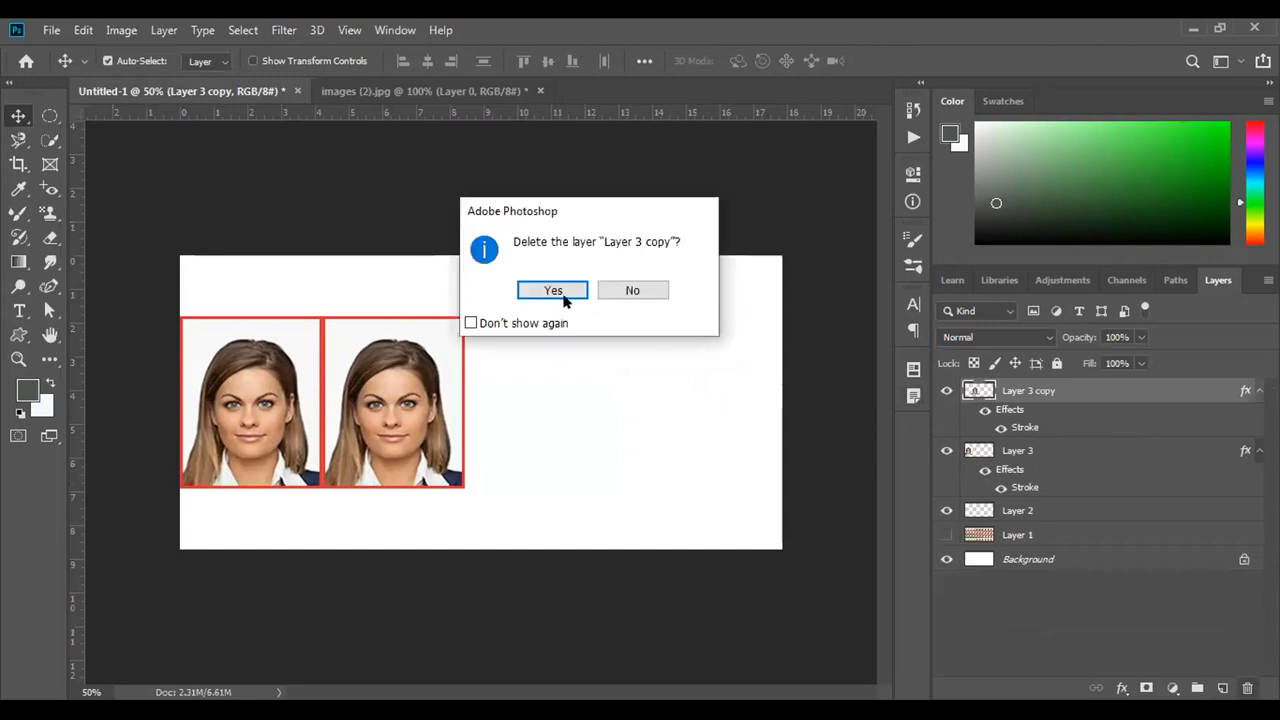
left_click(549, 290)
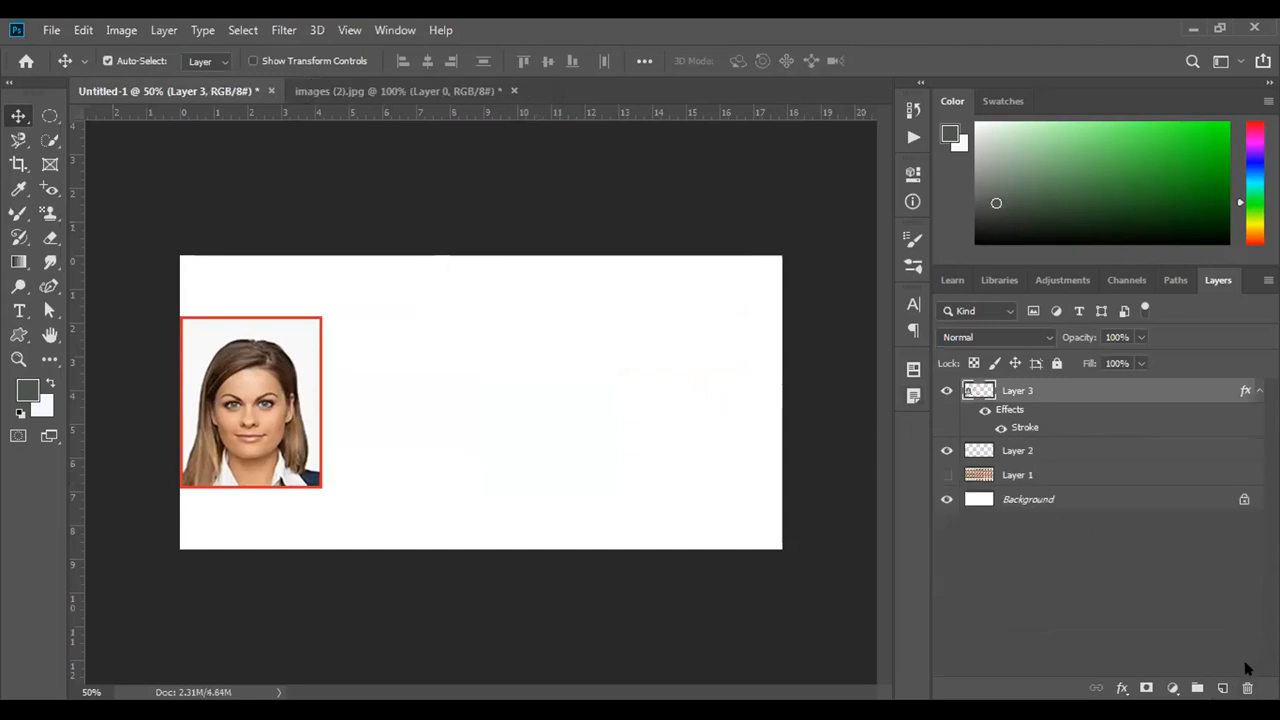
left_click(1241, 688)
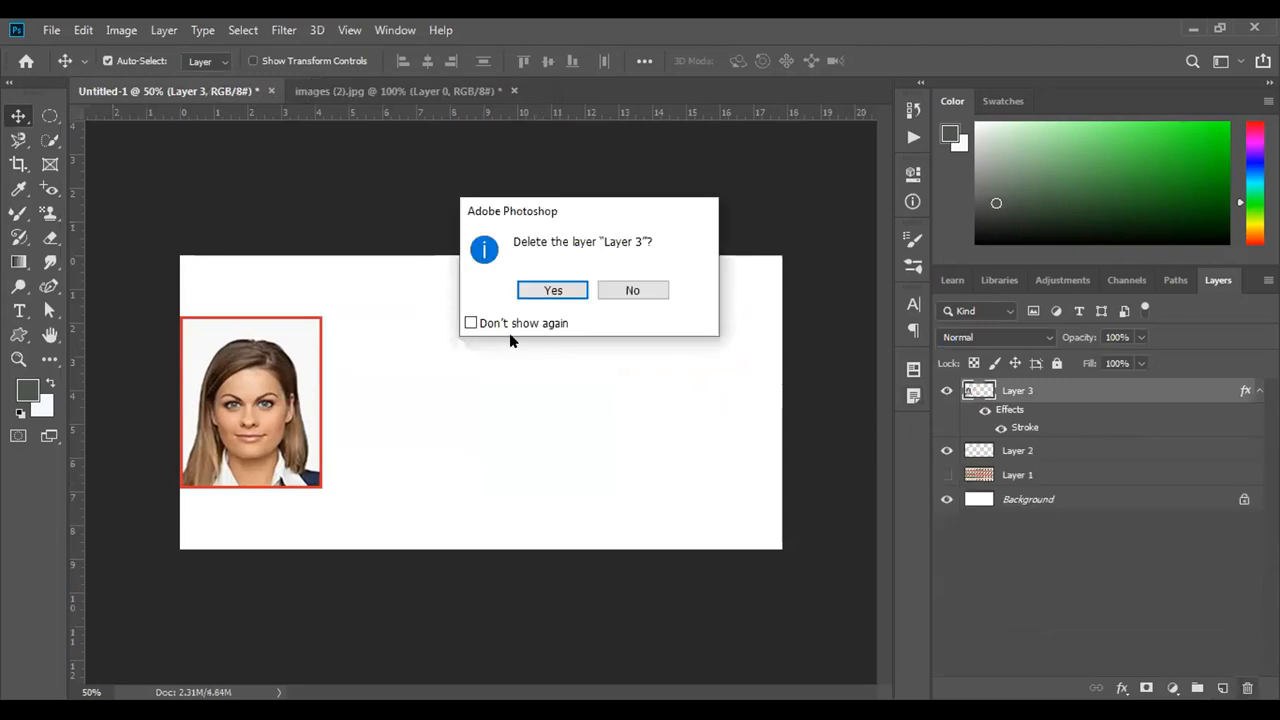
left_click(545, 291)
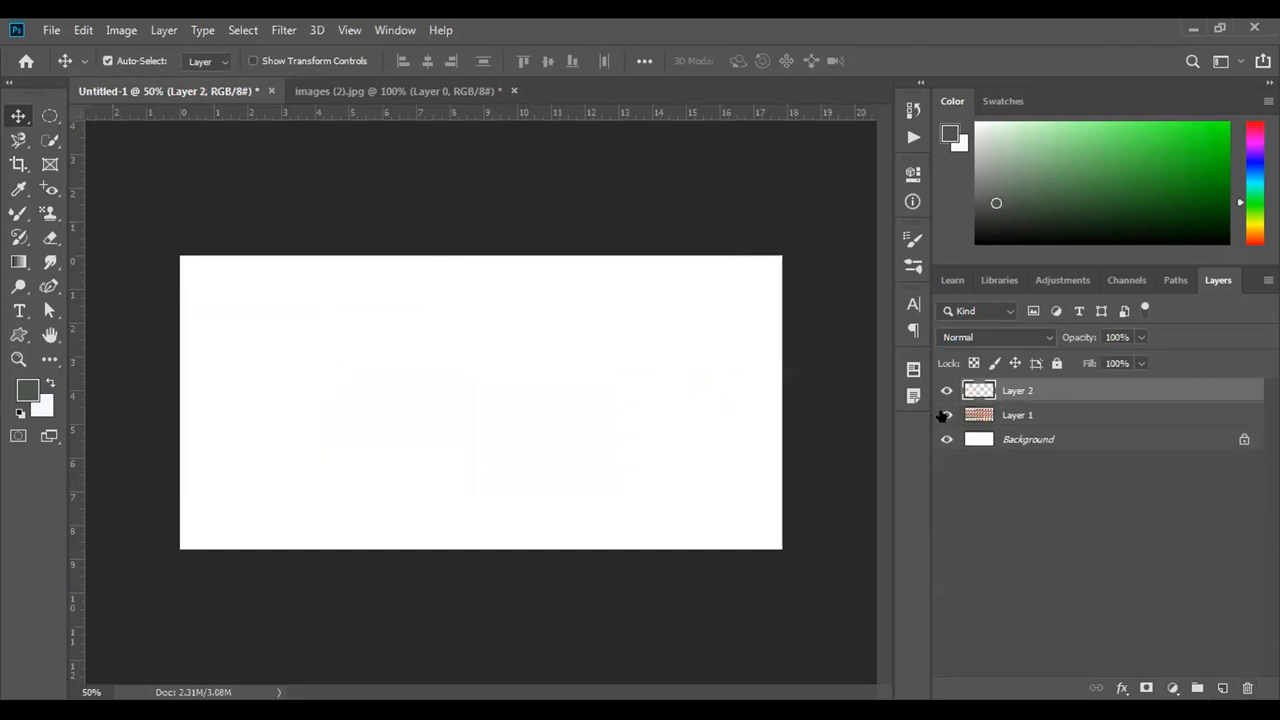
Show the photo grid on Layer 1 and delete the empty Layer 2.
left_click(946, 415)
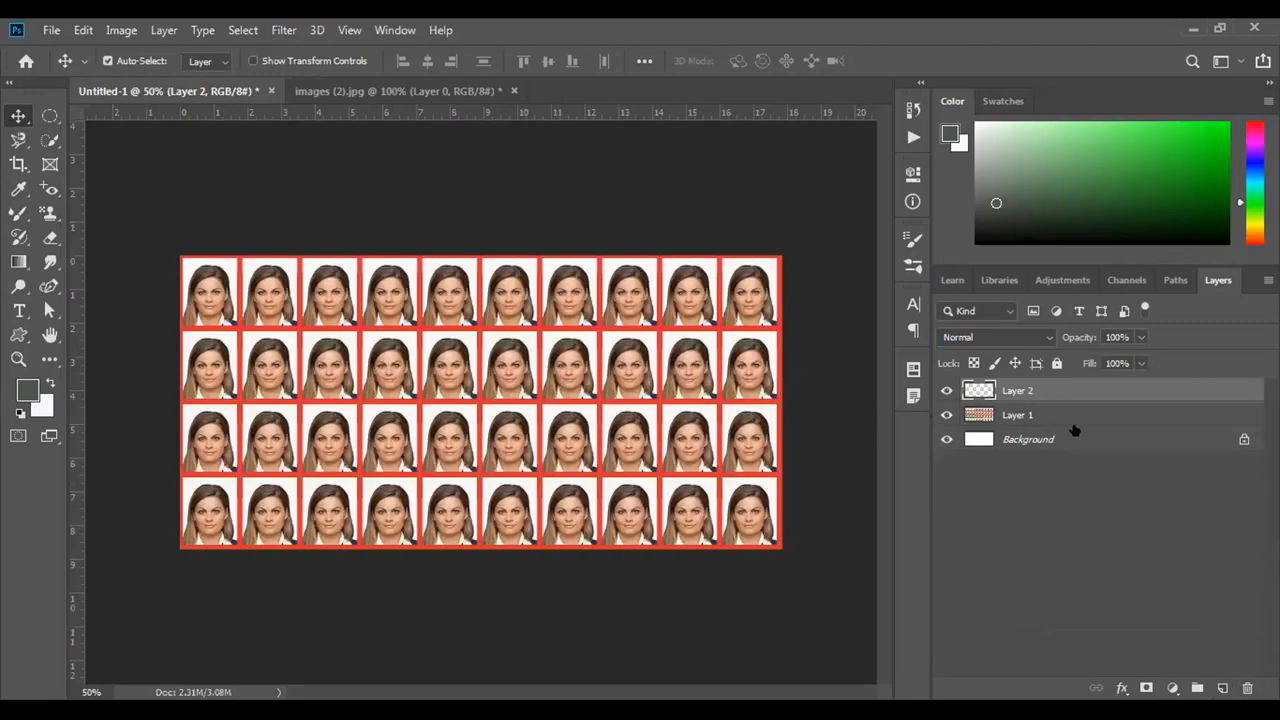
left_click(1245, 687)
left_click(548, 290)
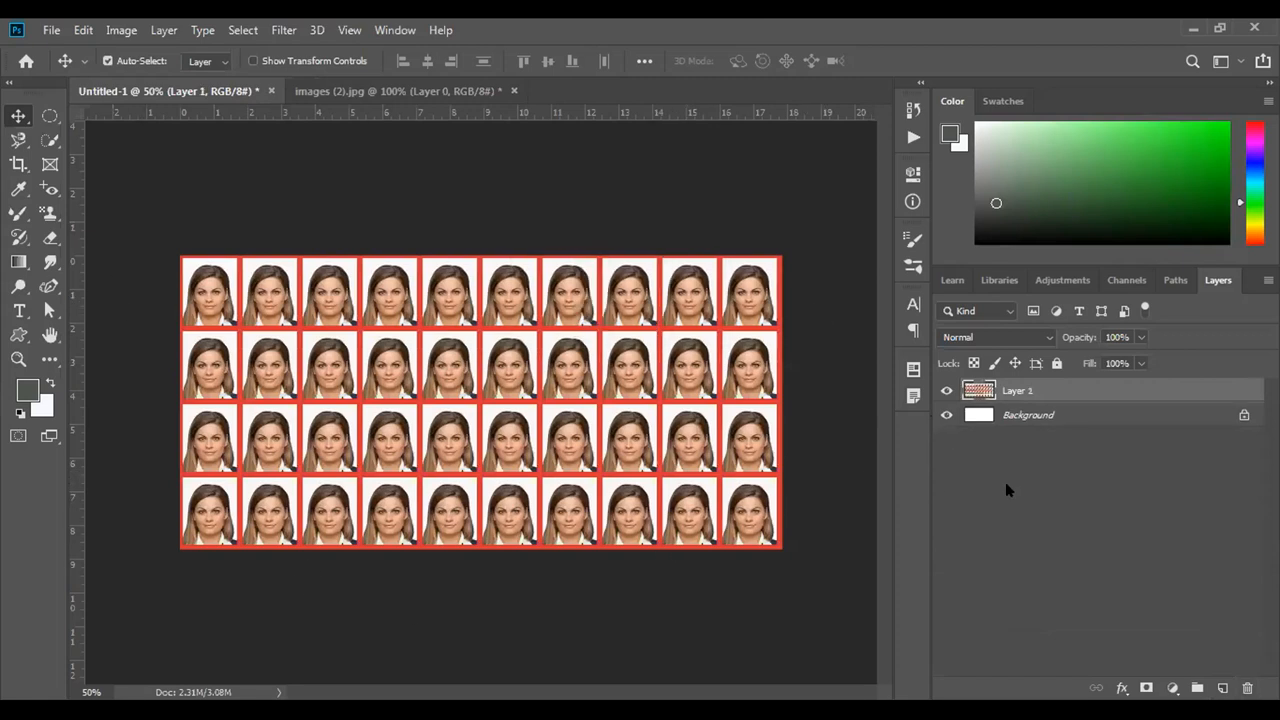
Delete the photo grid layer and crop the blank canvas's right side to a width of about 15 inches.
left_click(1248, 689)
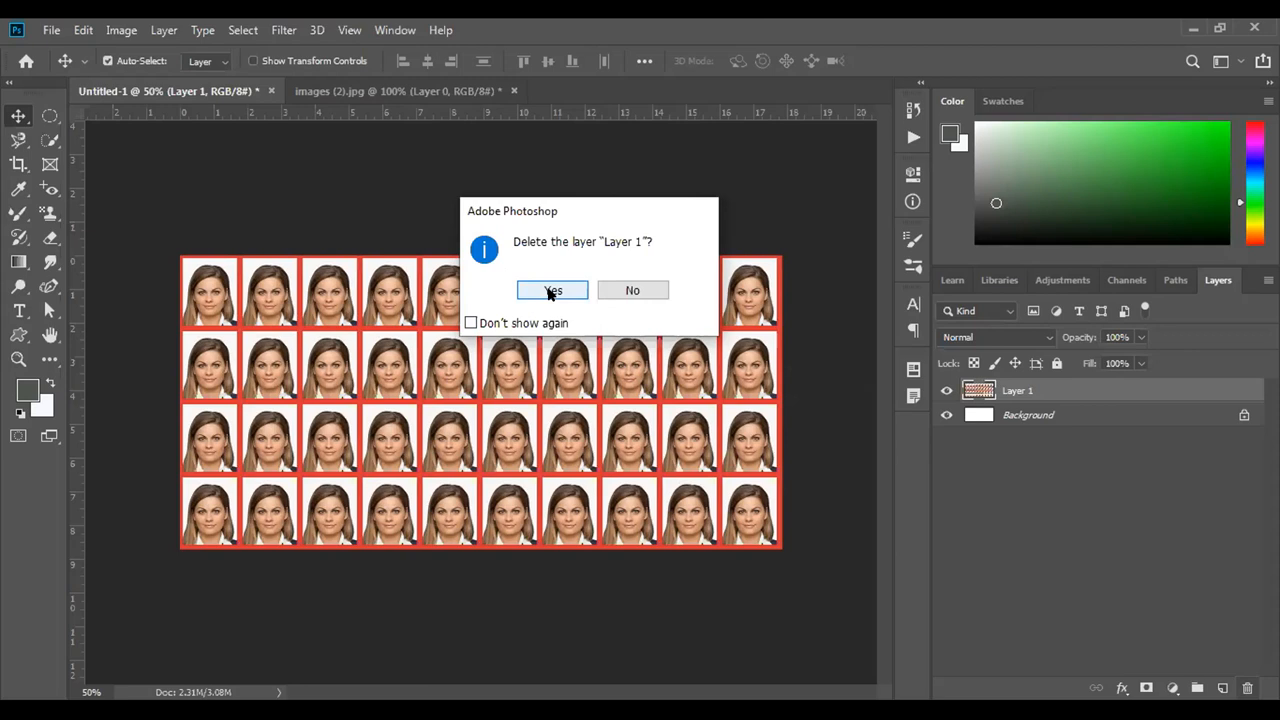
left_click(549, 290)
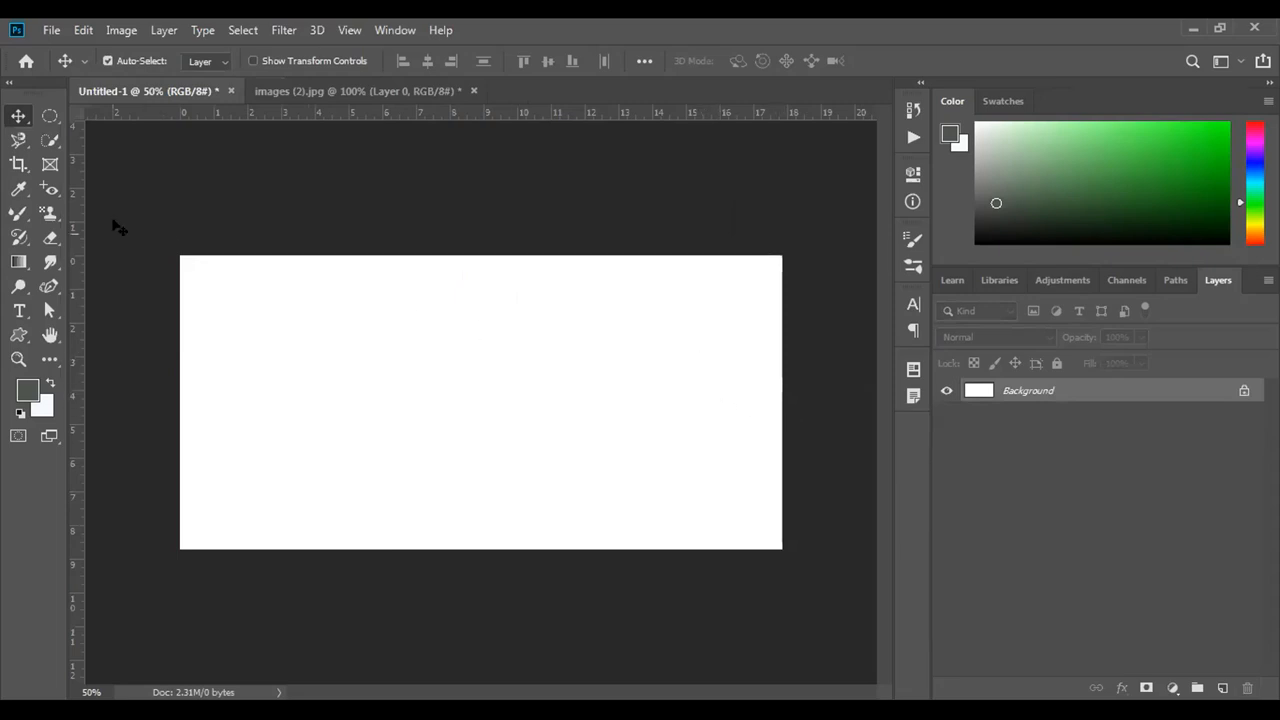
left_click(18, 164)
left_click_drag(781, 402, 740, 400)
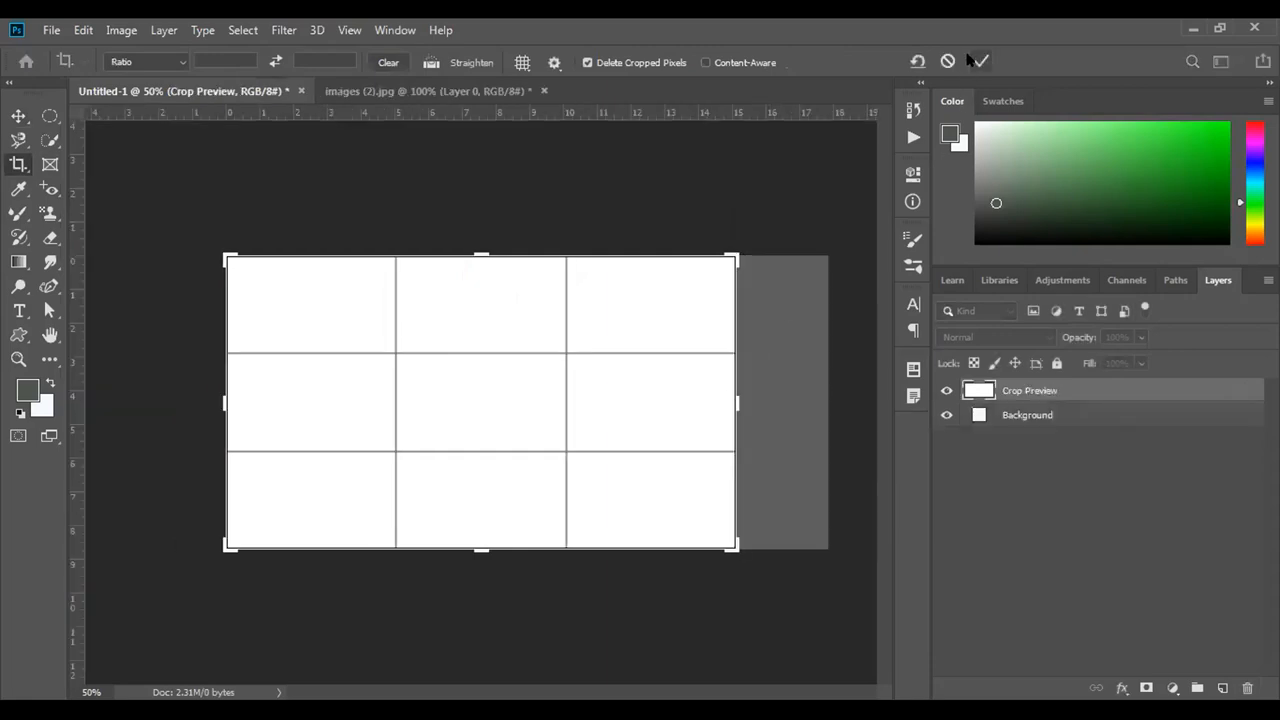
left_click(980, 61)
Check the cropped canvas's dimensions in the Image Size settings without changing them.
left_click(121, 29)
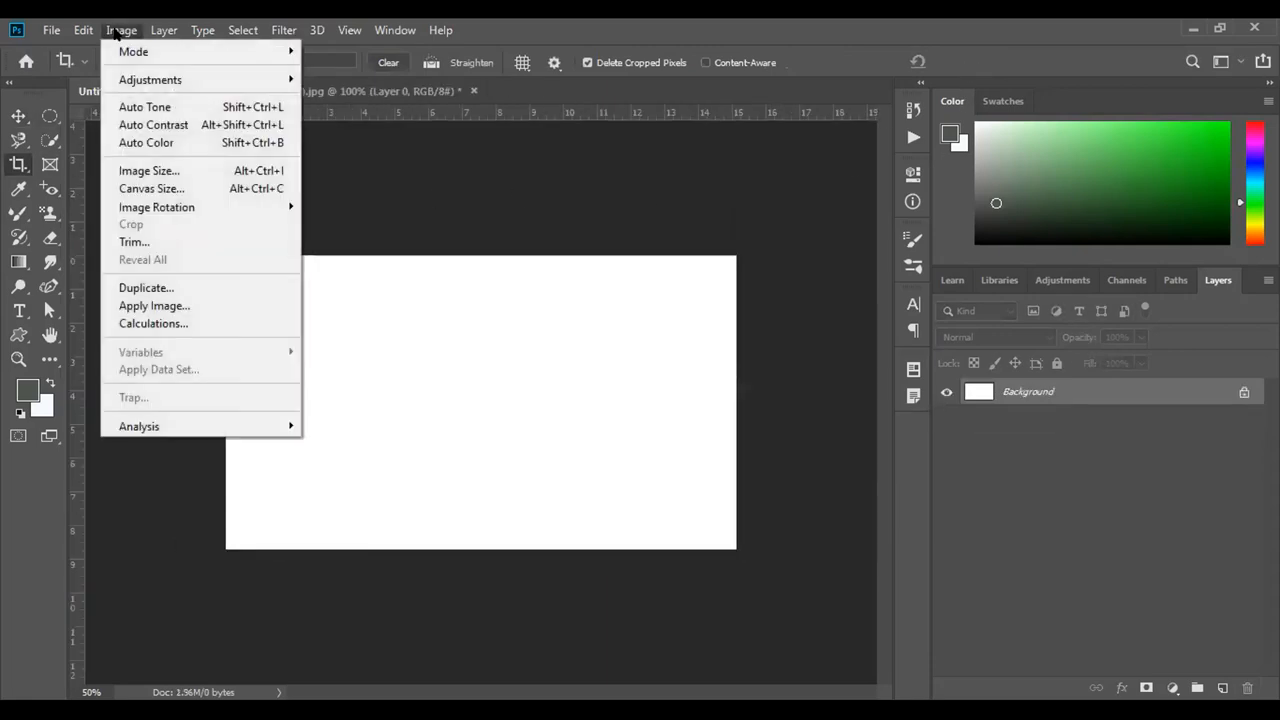
left_click(178, 170)
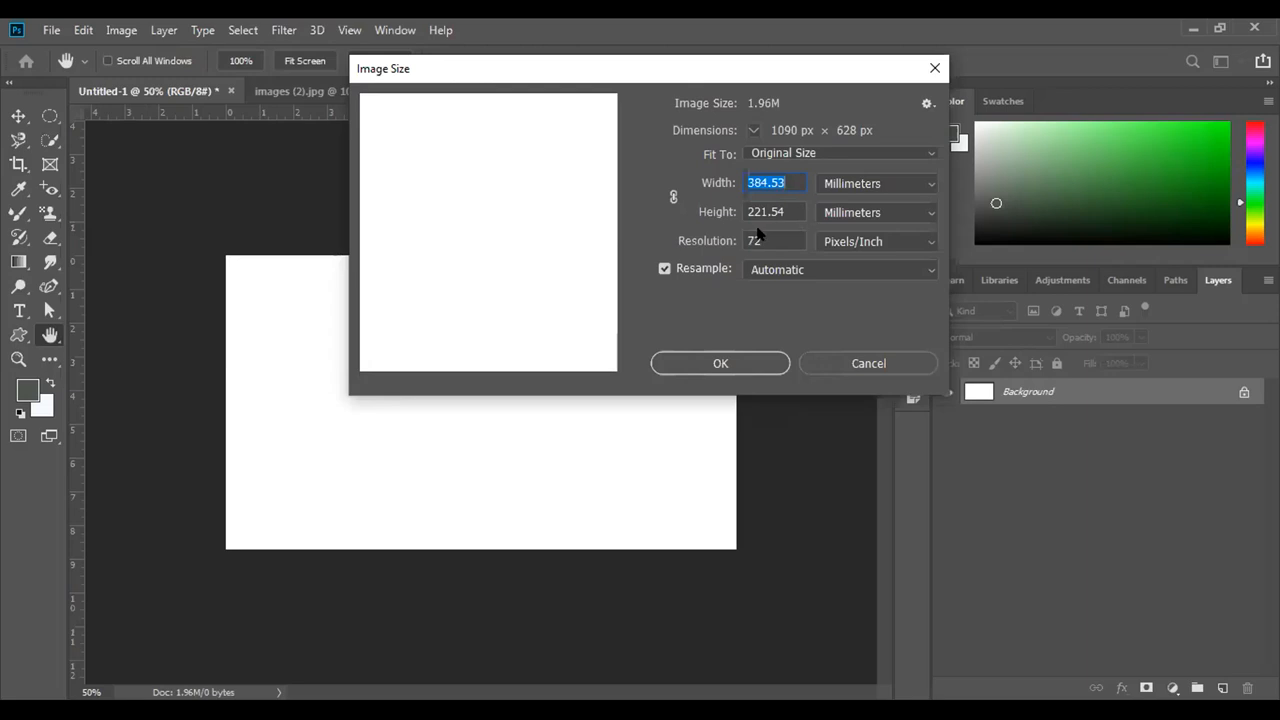
left_click(869, 364)
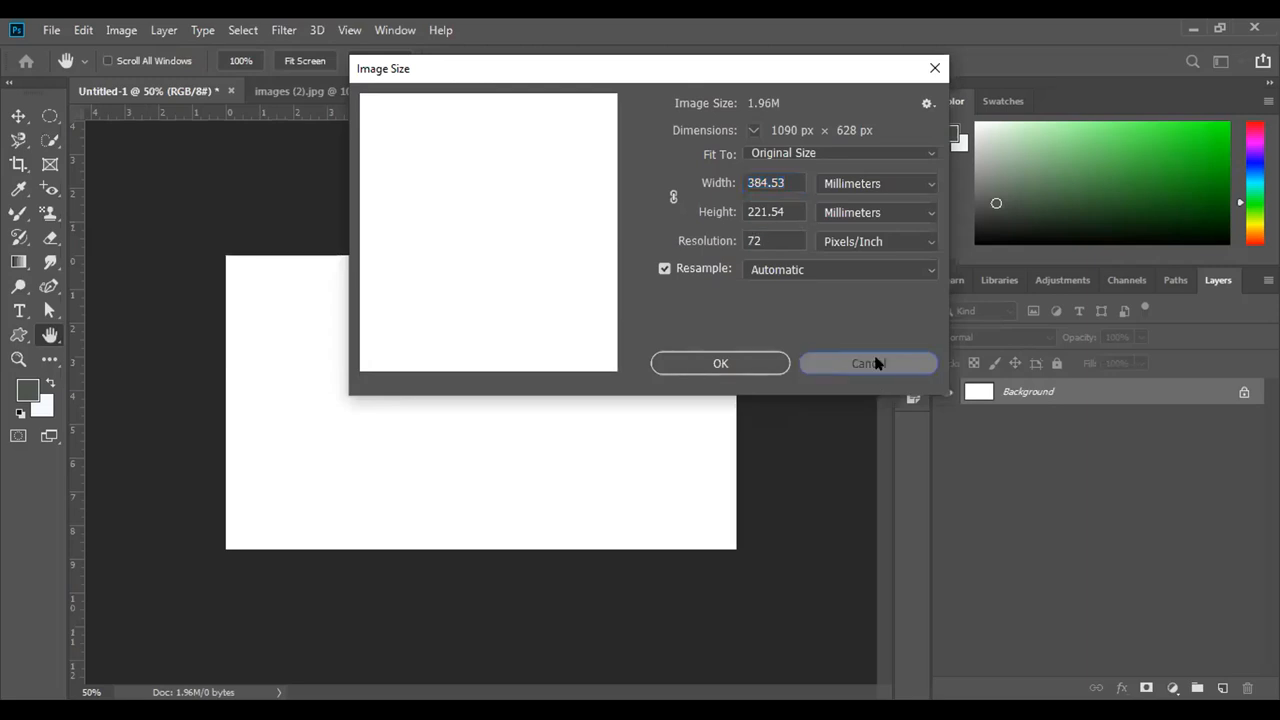
key("c")
left_click(18, 116)
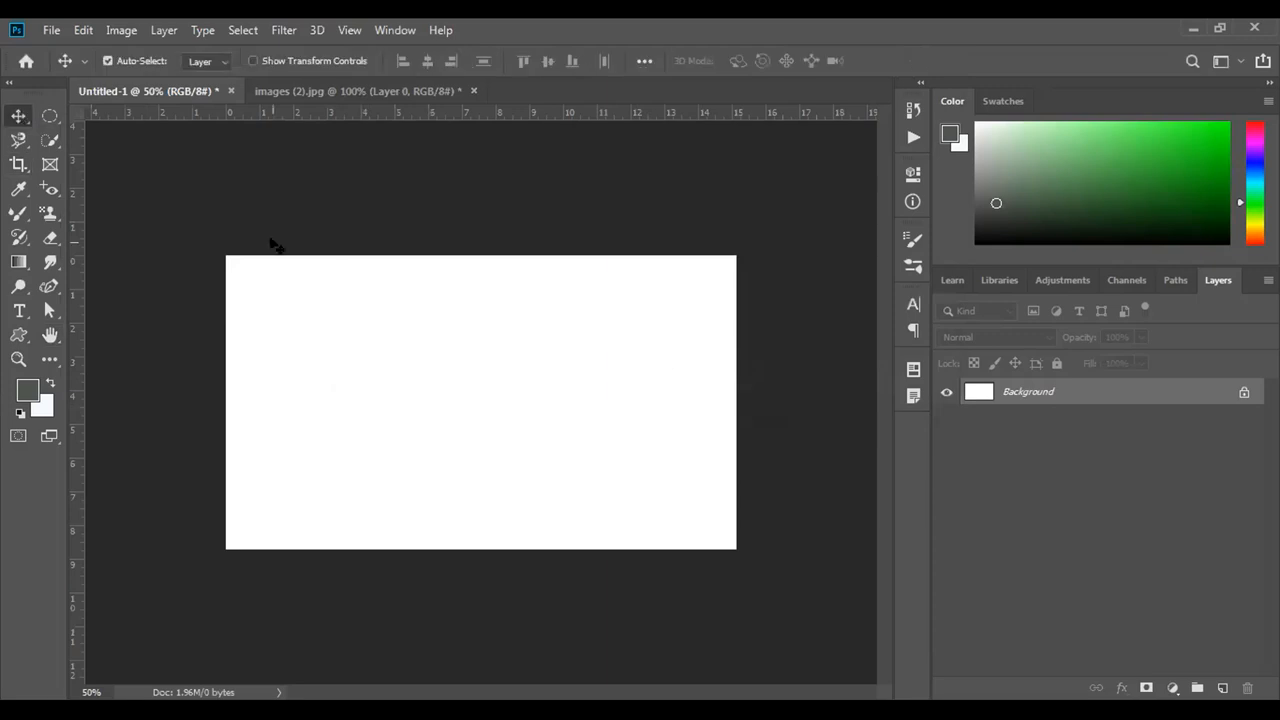
Add a new layer above the background and draw a red-to-pink diamond gradient from the canvas's lower left toward its upper right.
left_click(48, 213)
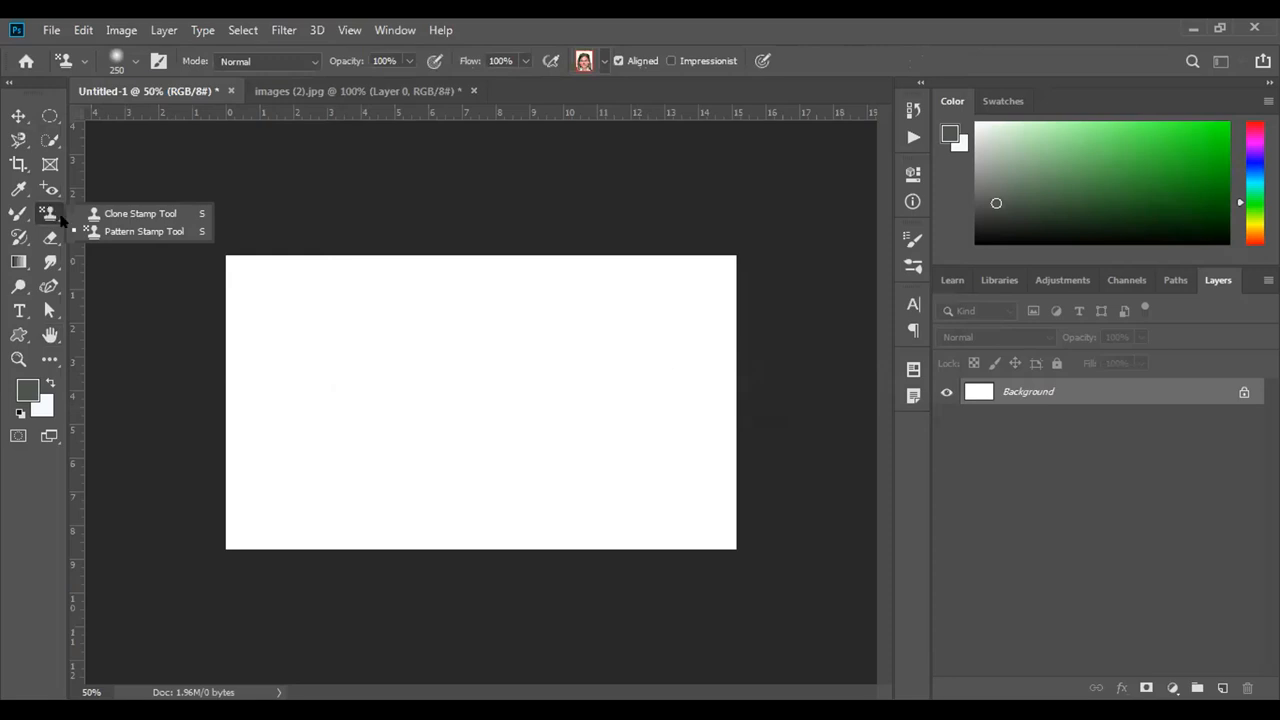
left_click(1222, 688)
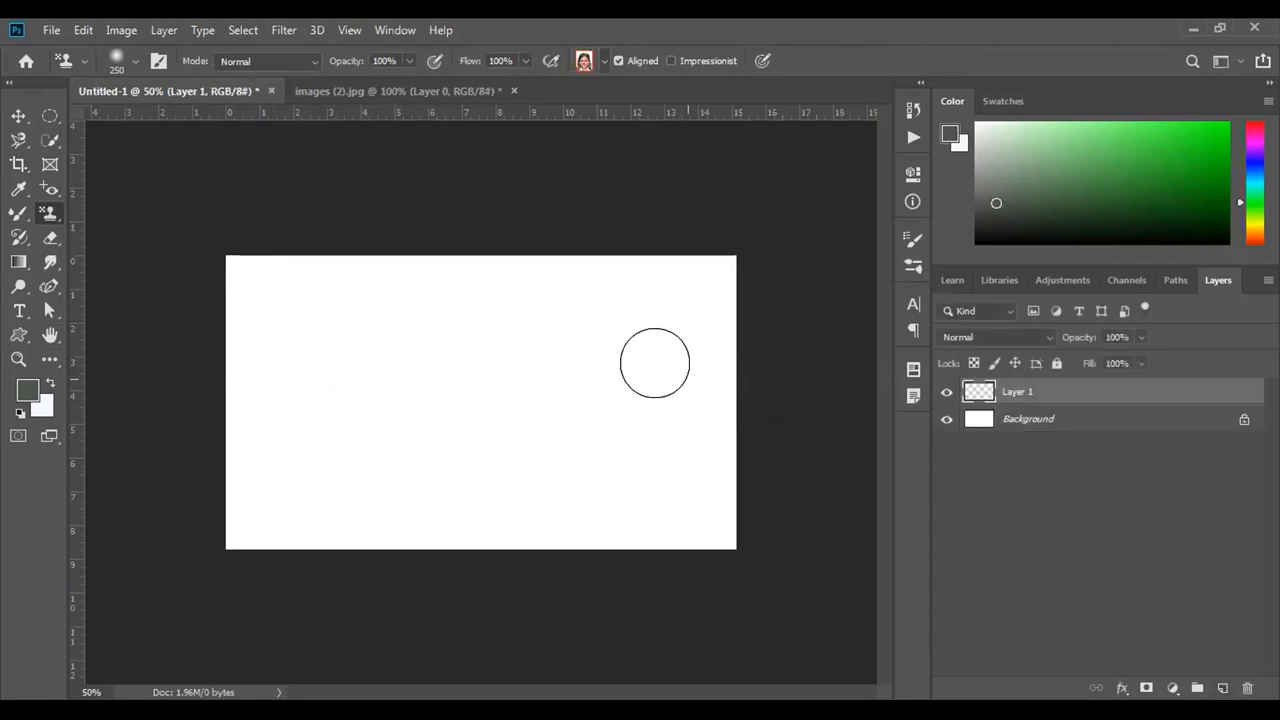
left_click(42, 240)
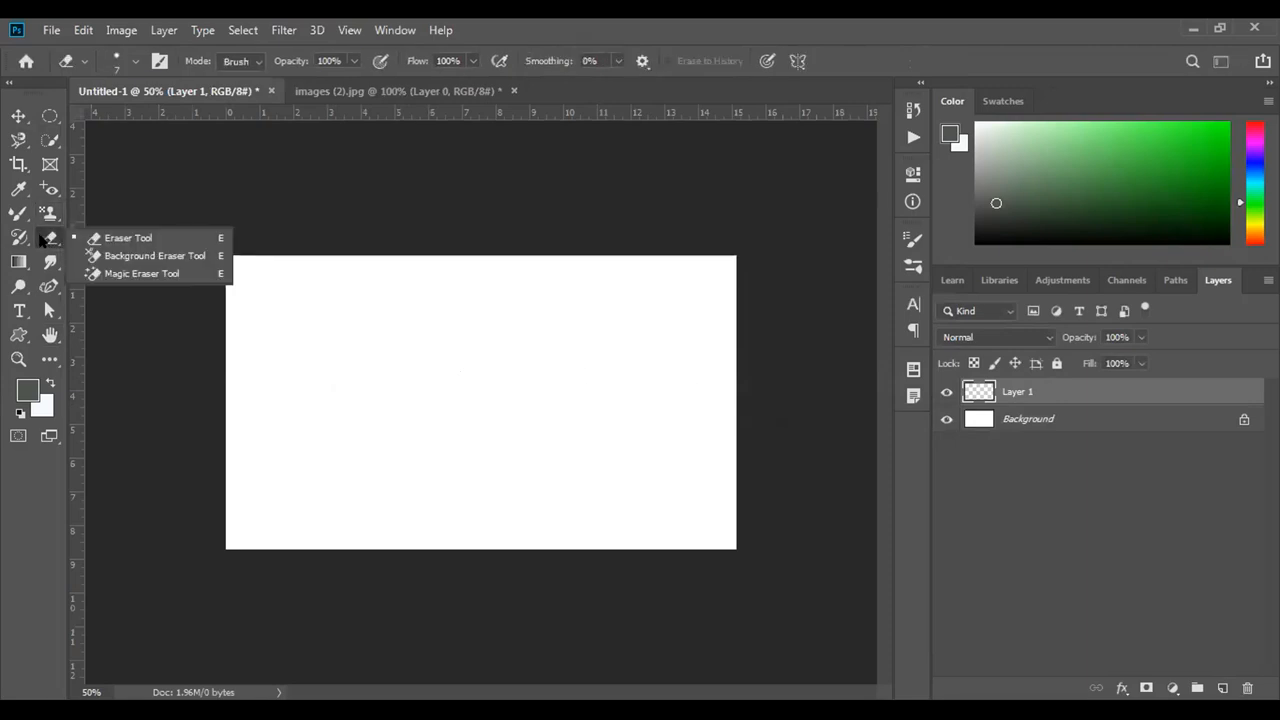
left_click(45, 239)
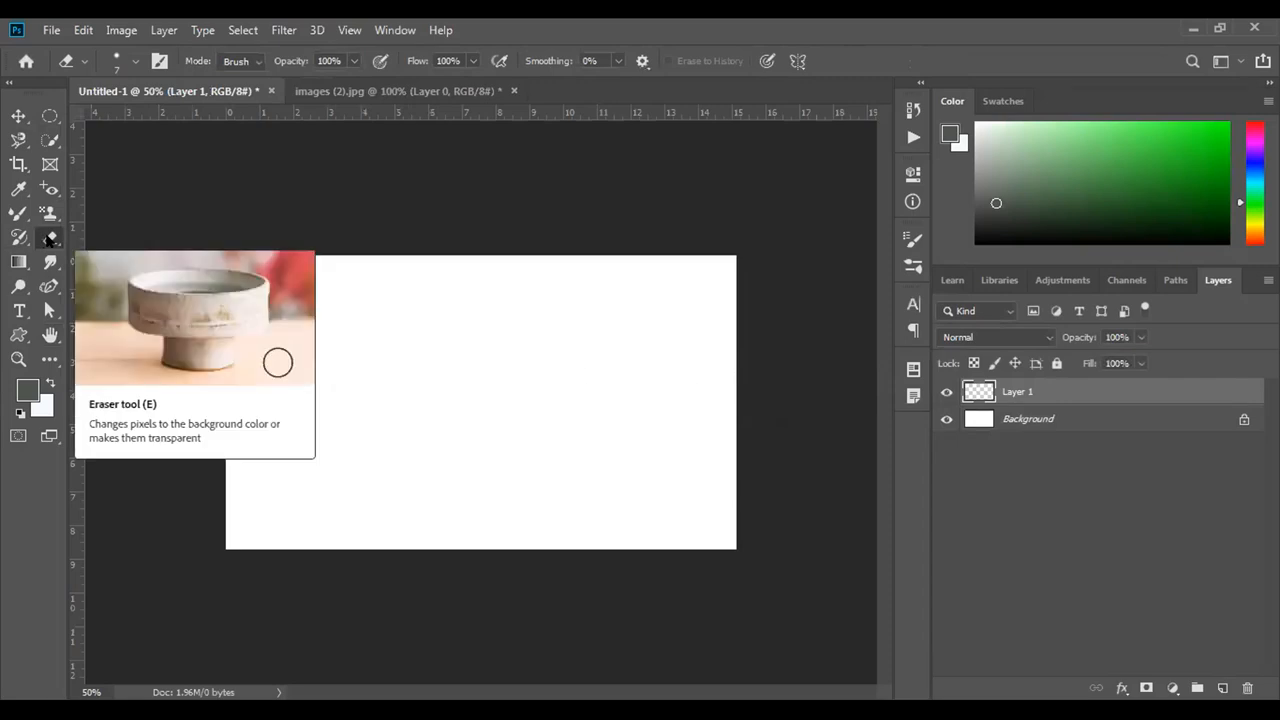
left_click(18, 261)
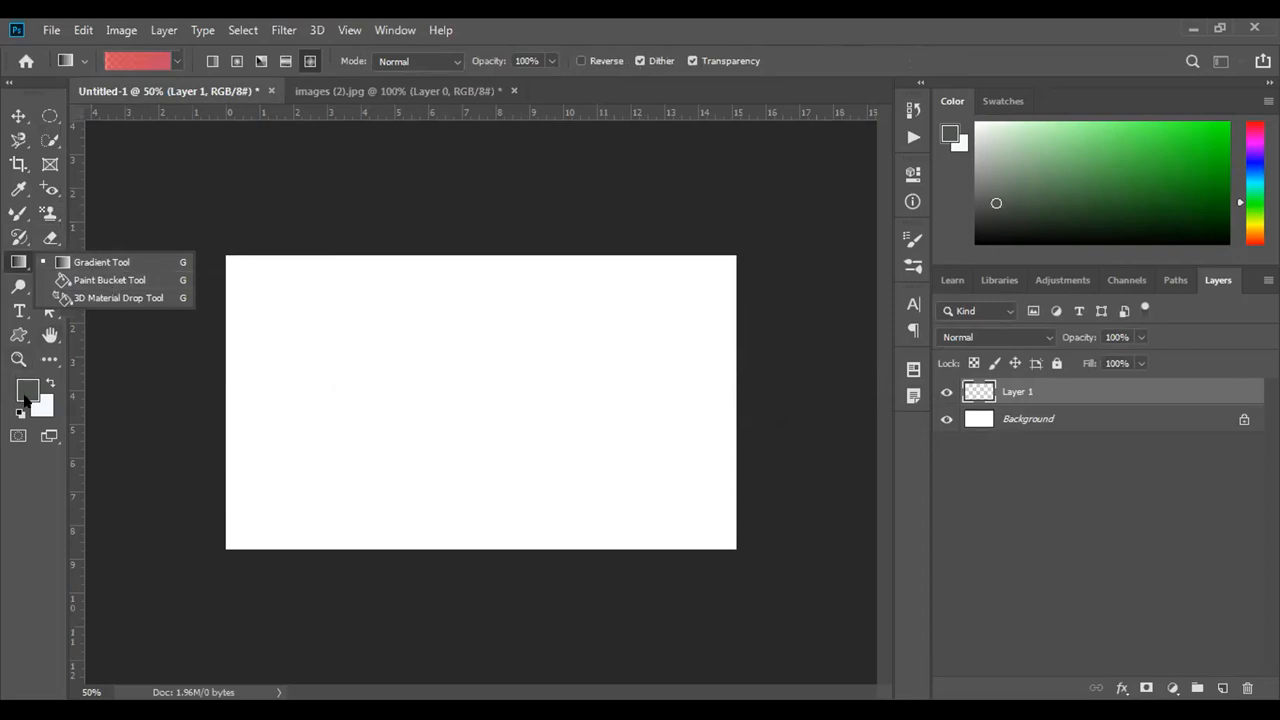
left_click(124, 266)
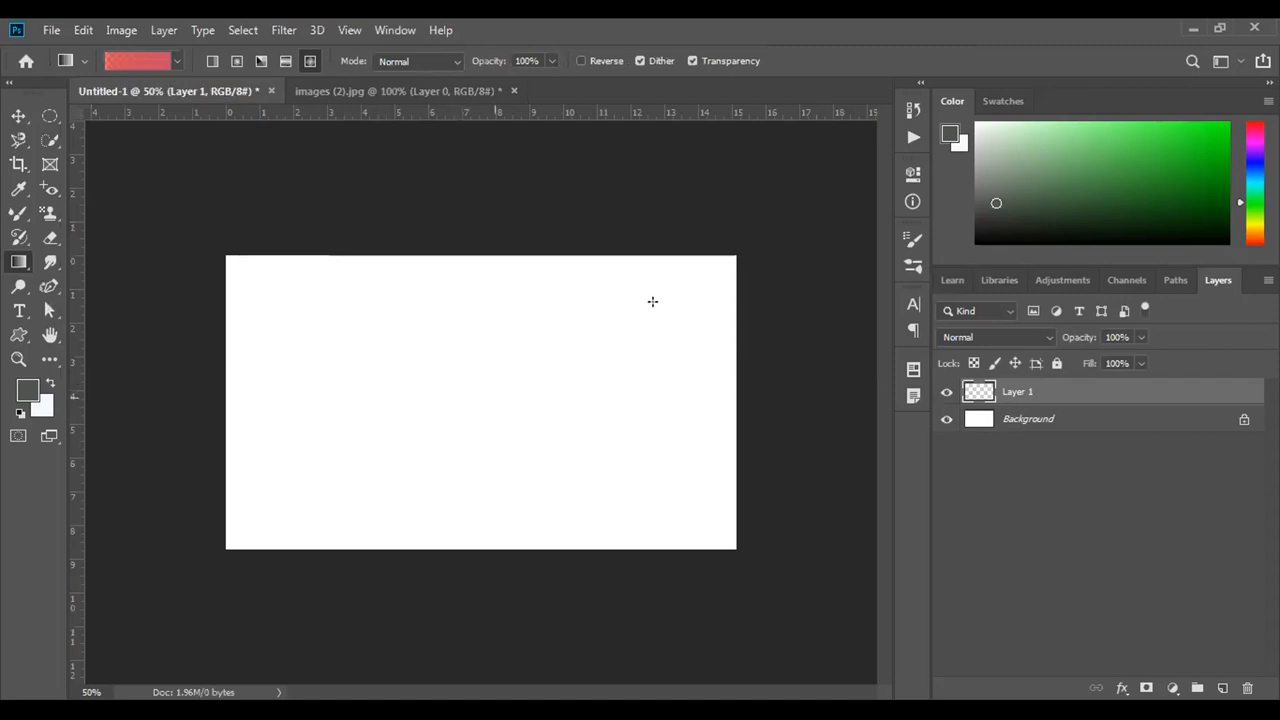
left_click_drag(378, 445, 642, 325)
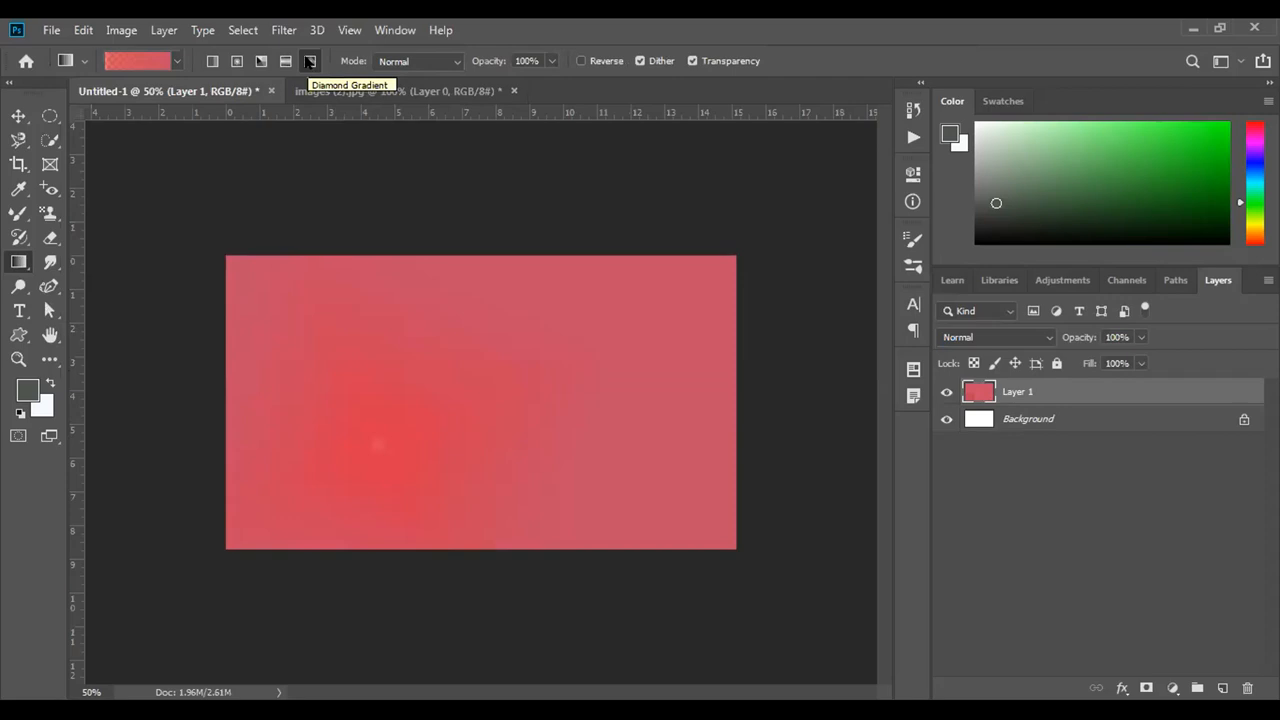
Add four more empty layers above the diamond gradient layer.
left_click(1221, 688)
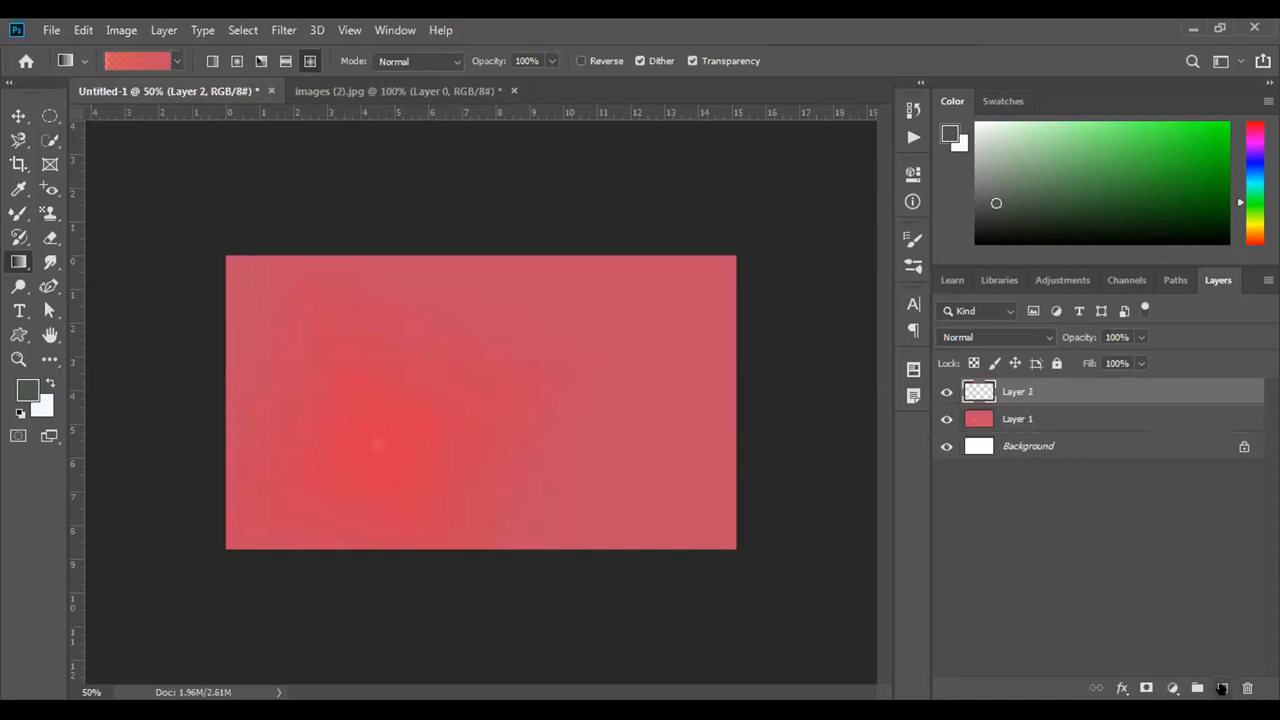
left_click(1221, 688)
left_click(1221, 688)
left_click(1221, 688)
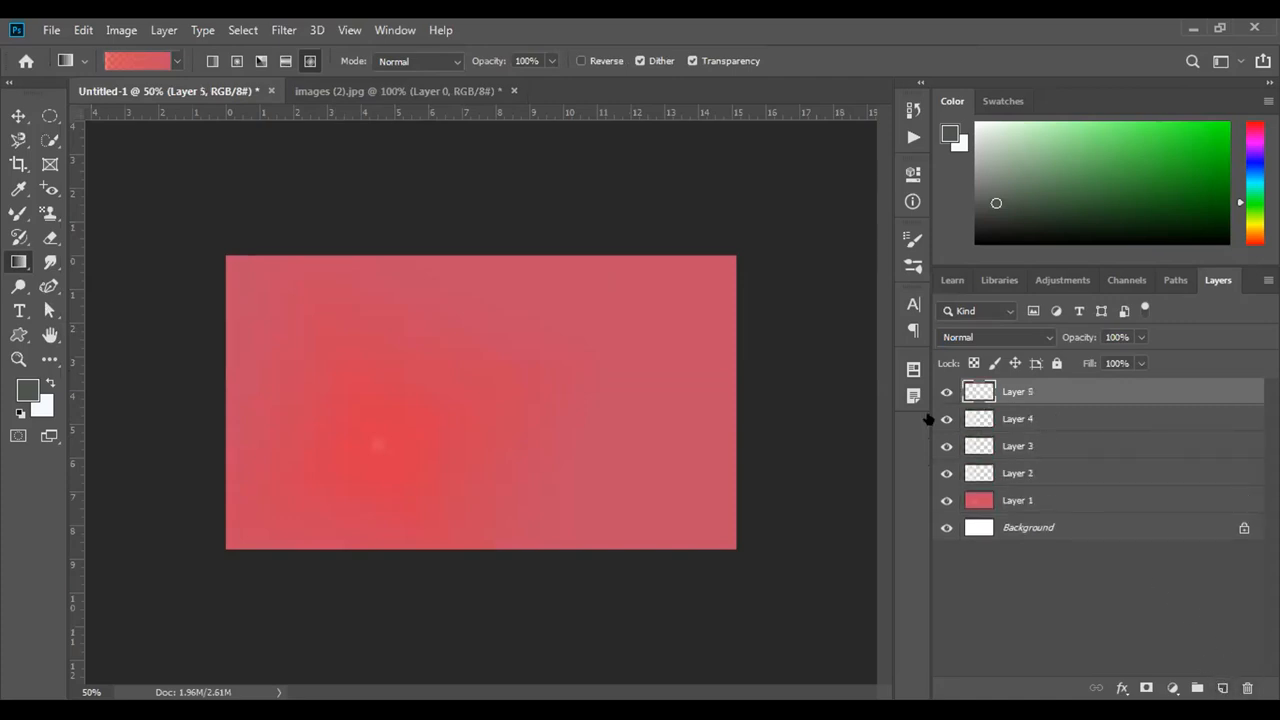
Draw a reflected gradient on Layer 2, running nearly horizontally from left of the canvas's centre toward the right.
left_click(1014, 470)
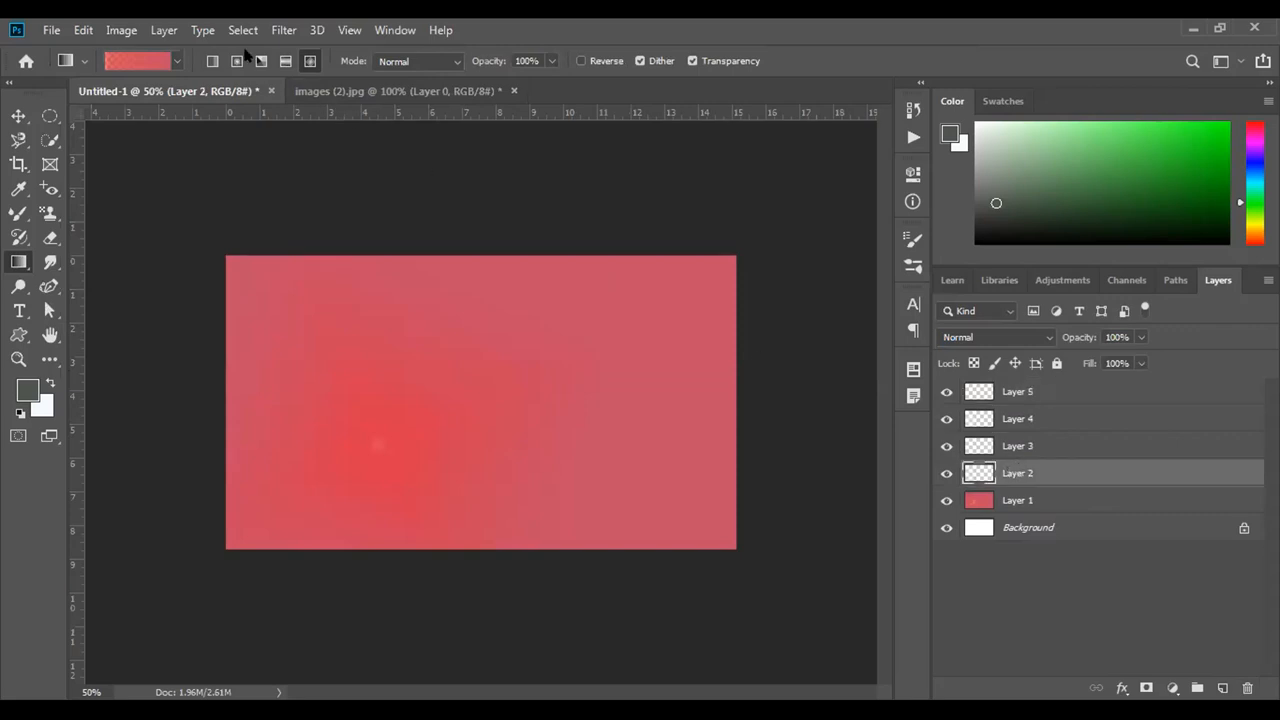
left_click(280, 59)
left_click_drag(394, 400, 577, 380)
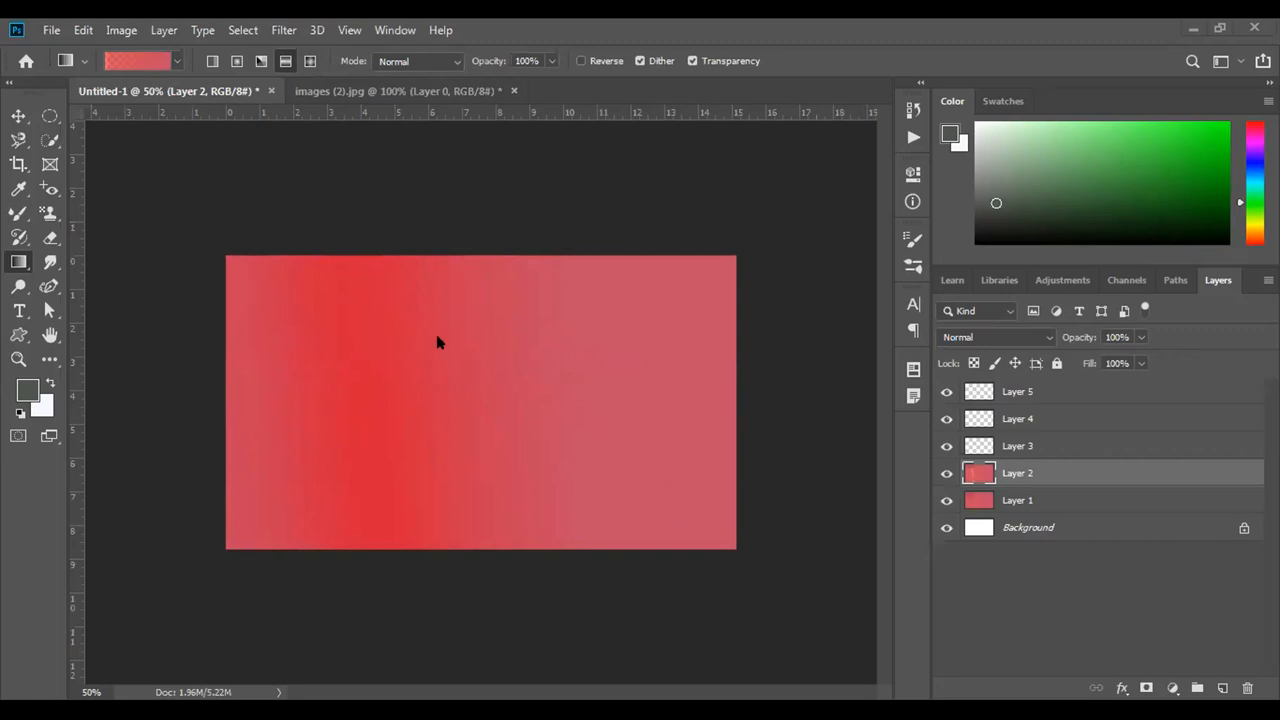
Draw an angle gradient on Layer 3 from near the canvas's centre to its upper-right corner.
left_click(1060, 432)
left_click(1048, 446)
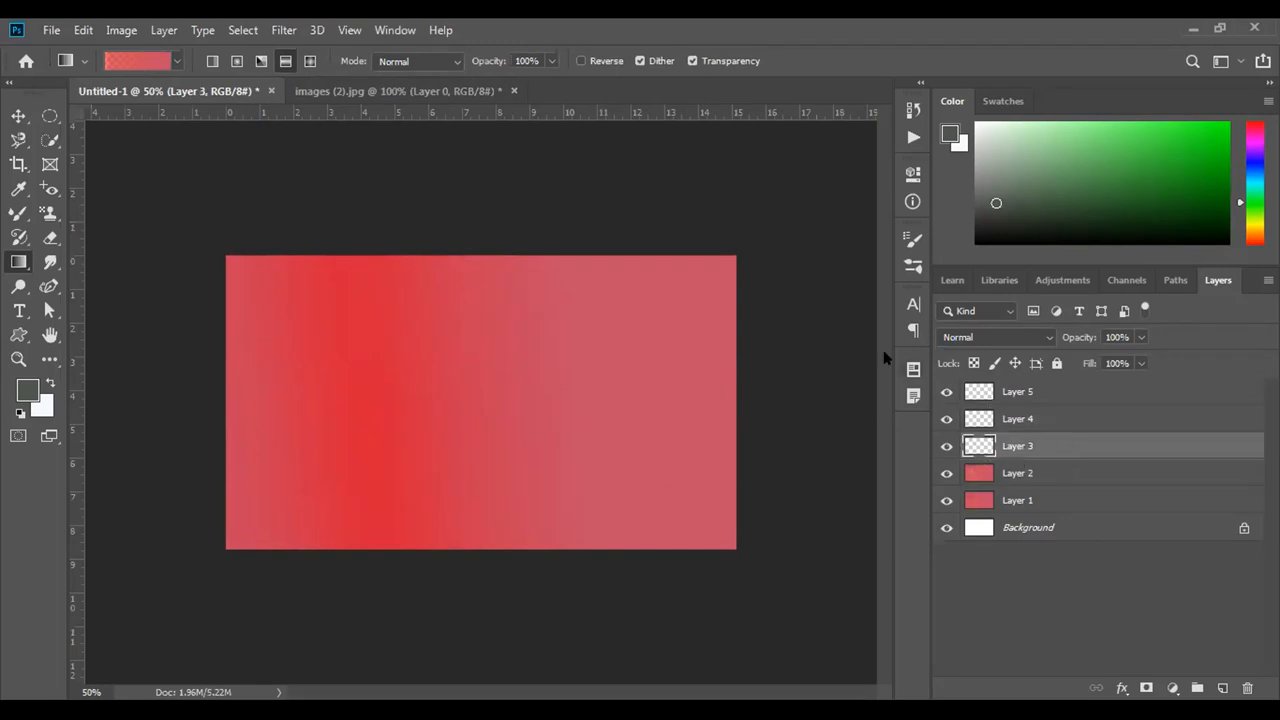
left_click(261, 61)
left_click_drag(520, 384, 723, 255)
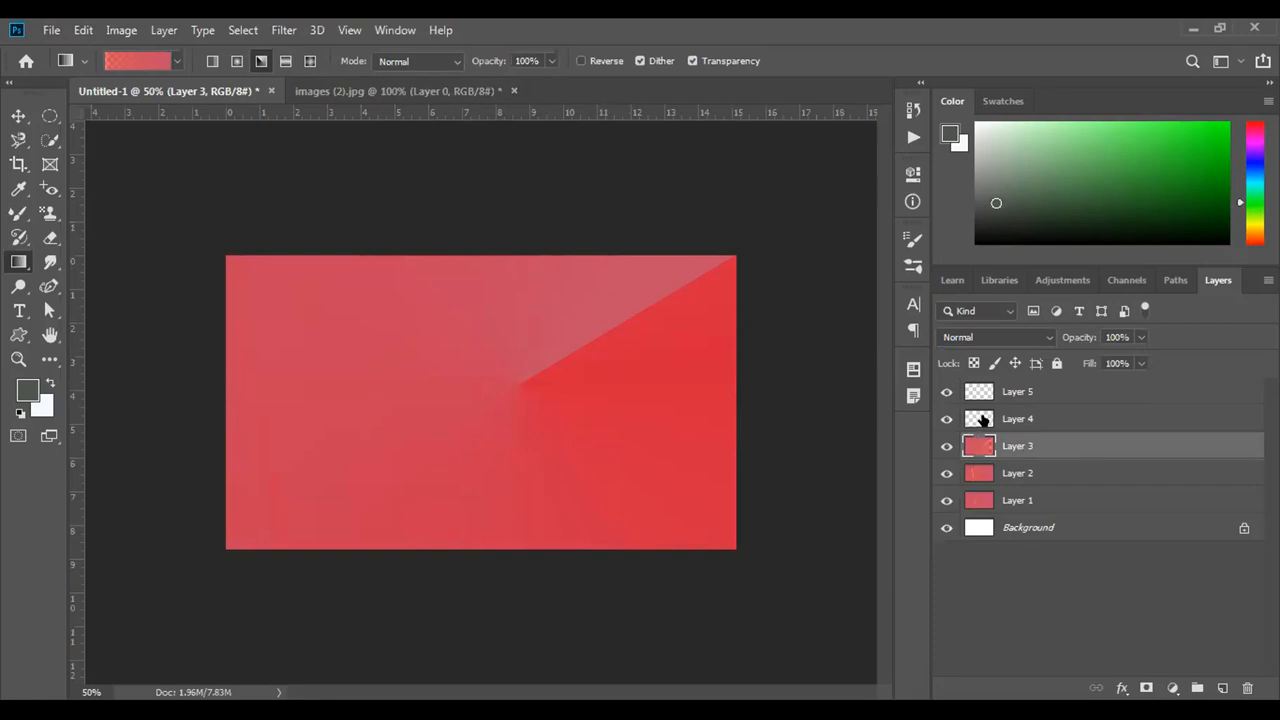
Draw a radial gradient on Layer 4 from the canvas's centre outward toward the upper right.
left_click(976, 410)
left_click(232, 63)
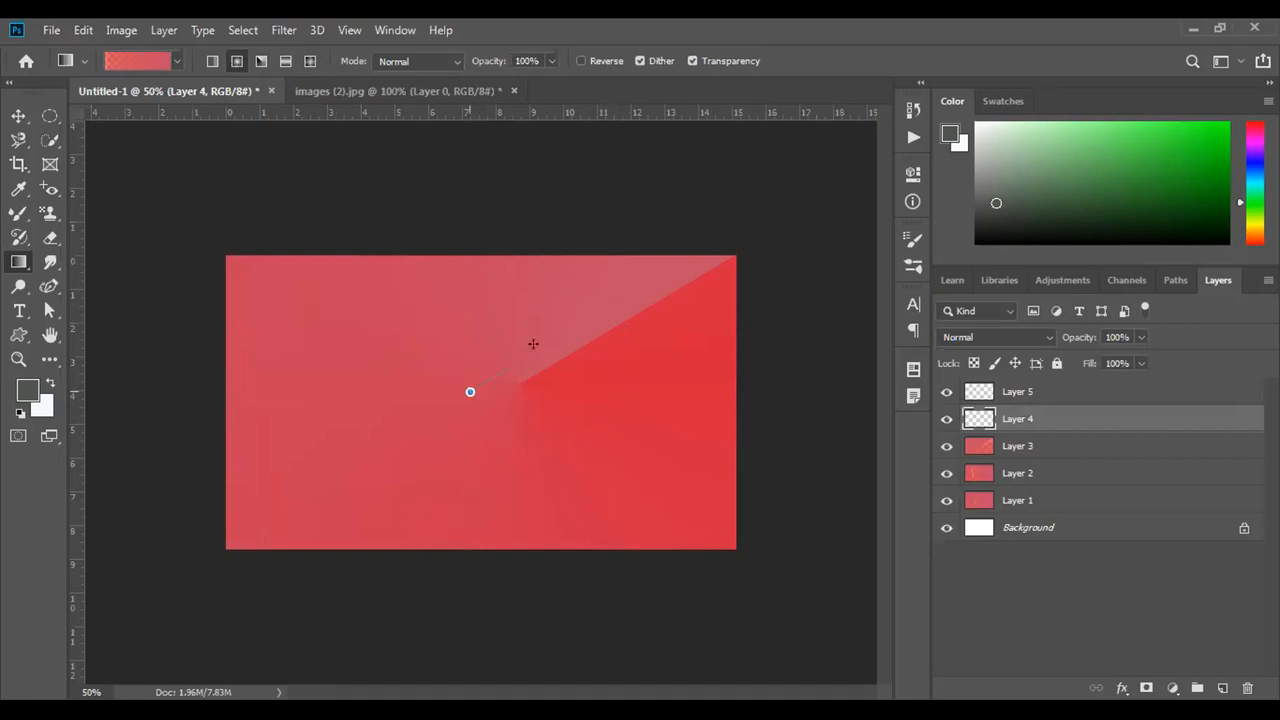
left_click_drag(465, 392, 635, 280)
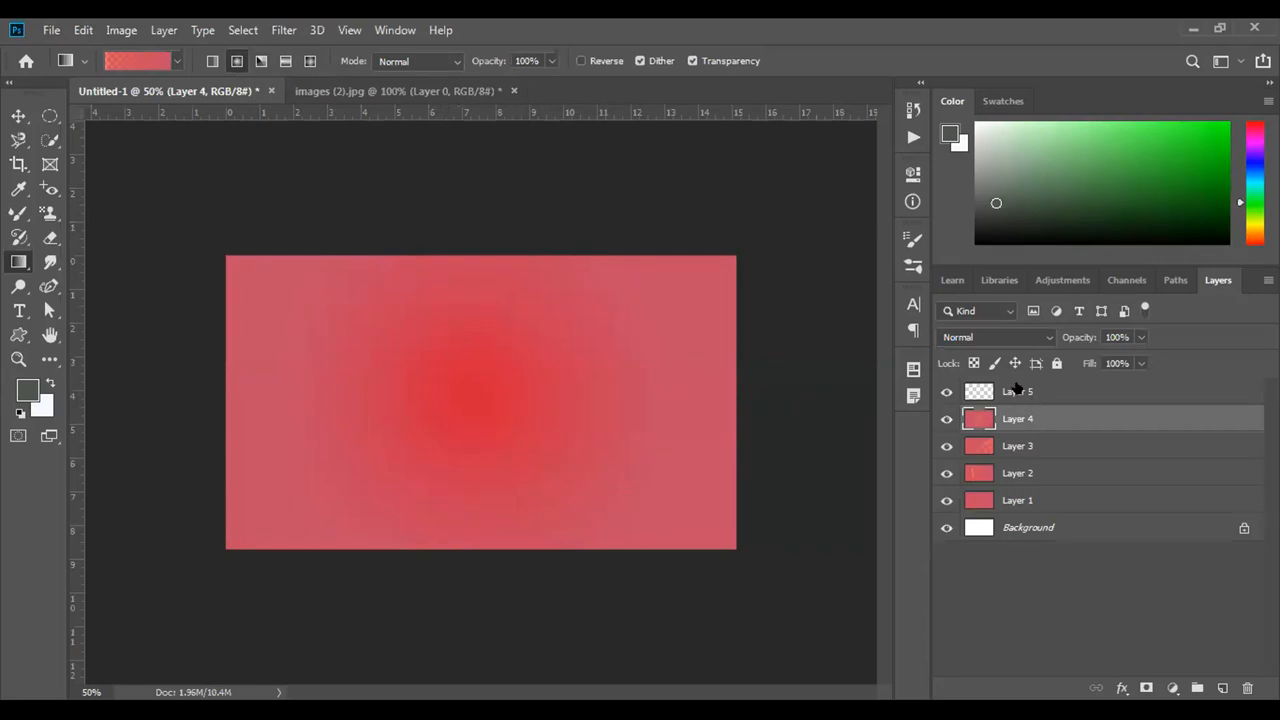
Draw a linear gradient on Layer 5 from top to bottom, and redraw it horizontally from left to right.
left_click(1013, 389)
left_click(212, 61)
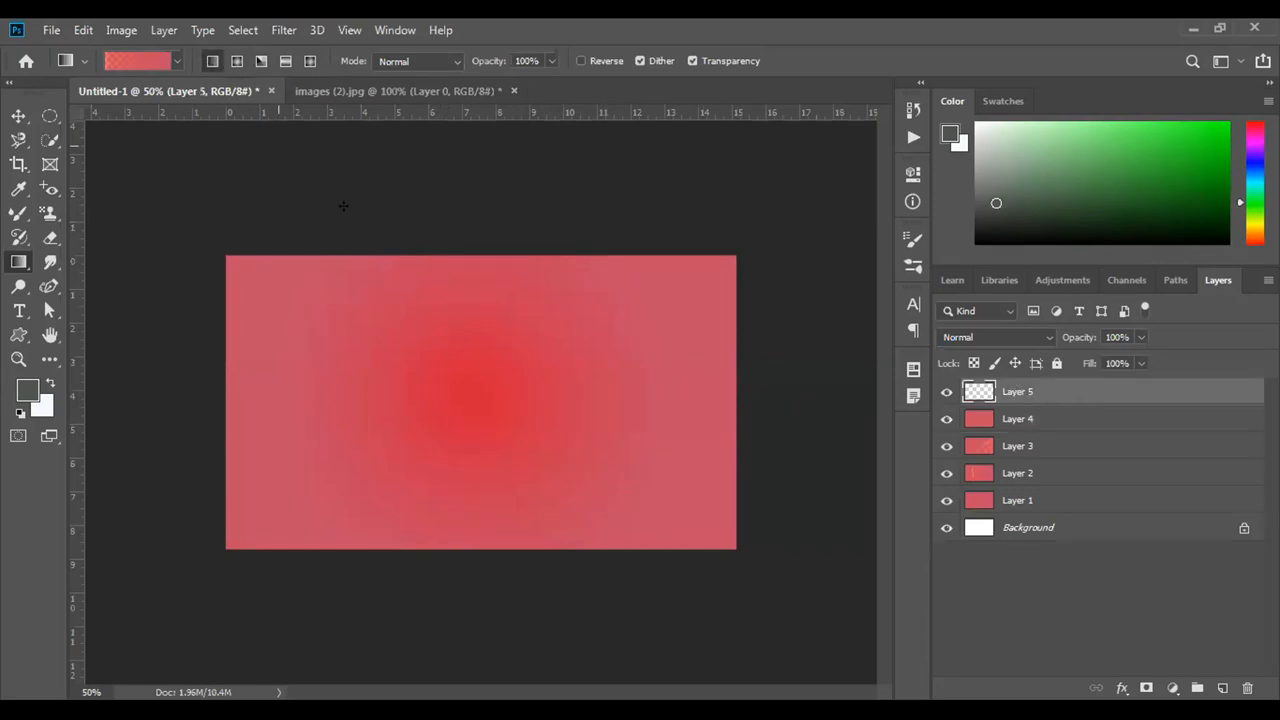
left_click_drag(448, 279, 441, 506)
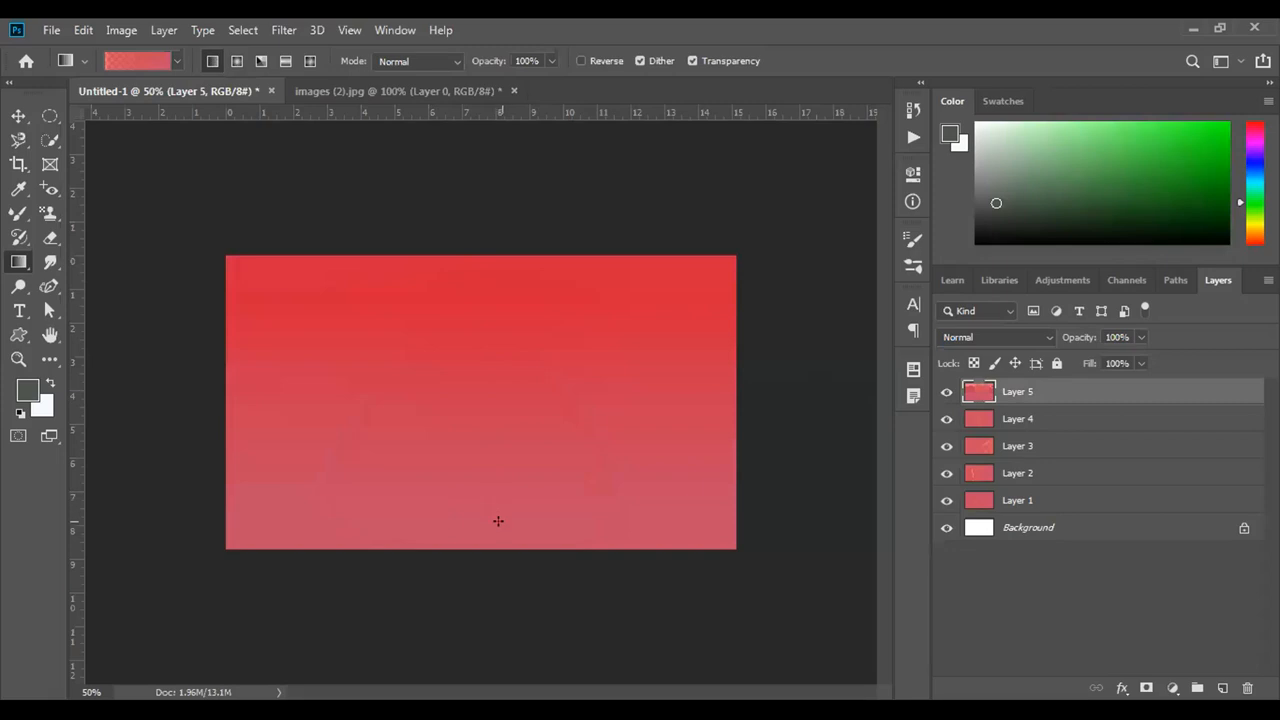
left_click_drag(321, 416, 714, 418)
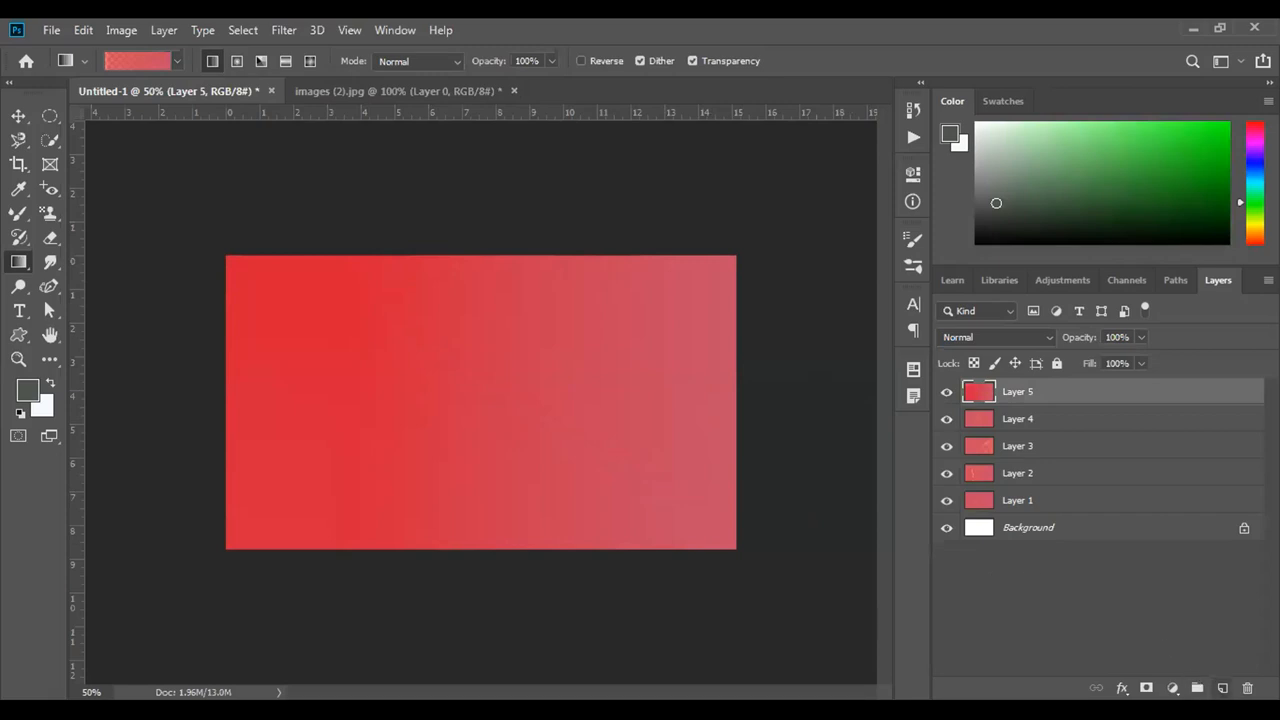
Add a new layer and draw a reversed linear gradient horizontally across it.
left_click(1222, 688)
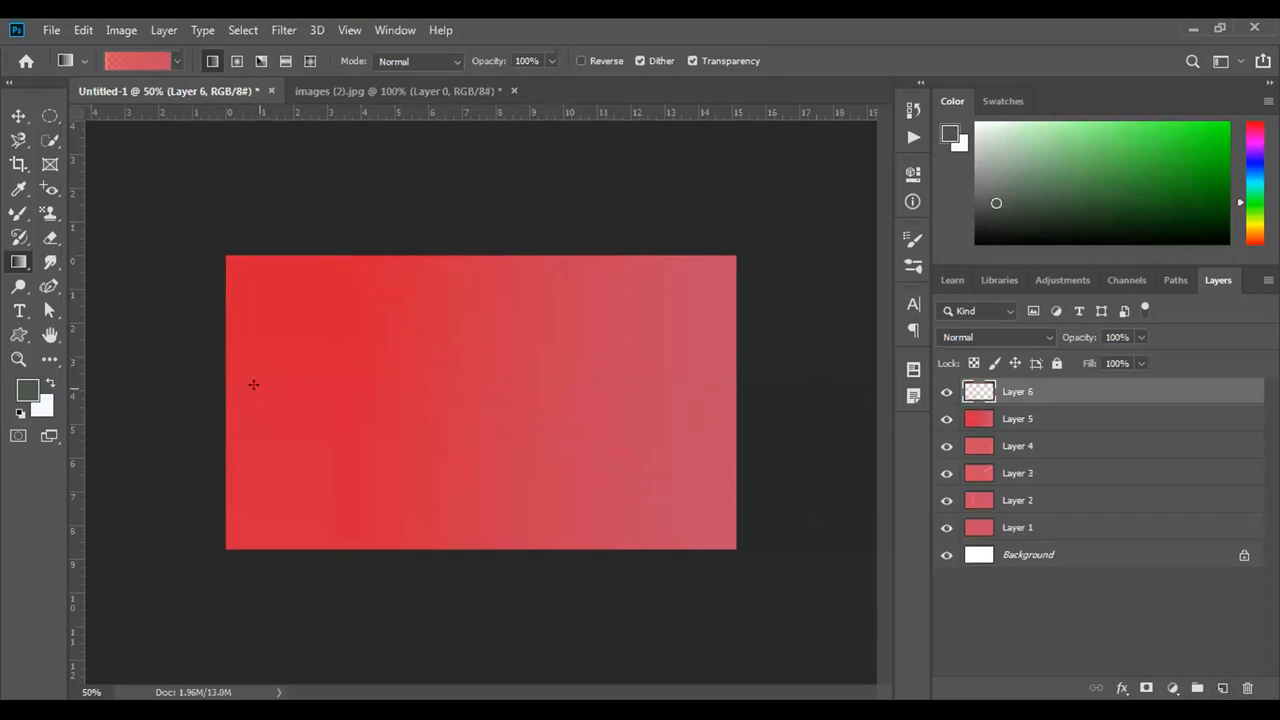
left_click(581, 61)
left_click_drag(317, 384, 654, 384)
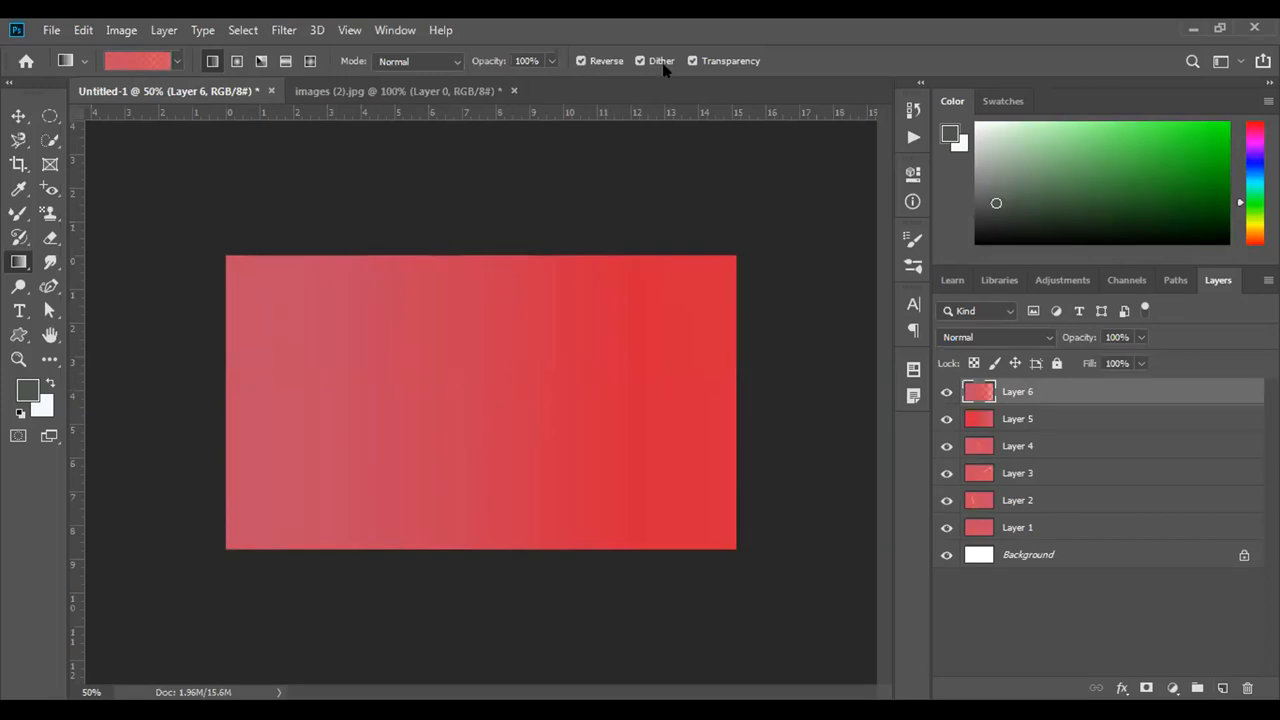
Turn off gradient reversal and lower the Gradient tool's opacity to 49%.
left_click(581, 61)
left_click(692, 61)
left_click(545, 58)
left_click(549, 61)
left_click_drag(549, 81, 508, 82)
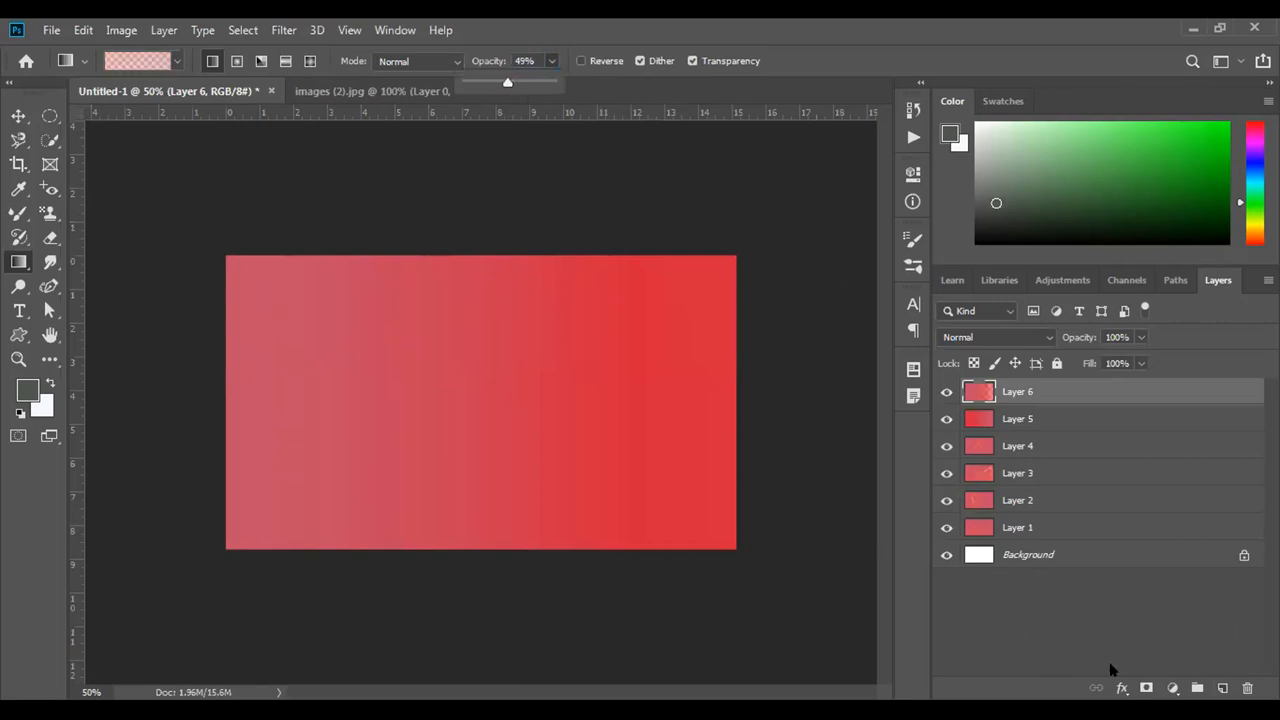
Add a new layer, hide Layers 1 through 6, and draw a left-to-right linear gradient on the new layer.
left_click(1222, 688)
left_click(946, 554)
left_click(946, 527)
left_click(946, 500)
left_click(946, 473)
left_click(946, 446)
left_click(946, 419)
left_click_drag(323, 397, 620, 403)
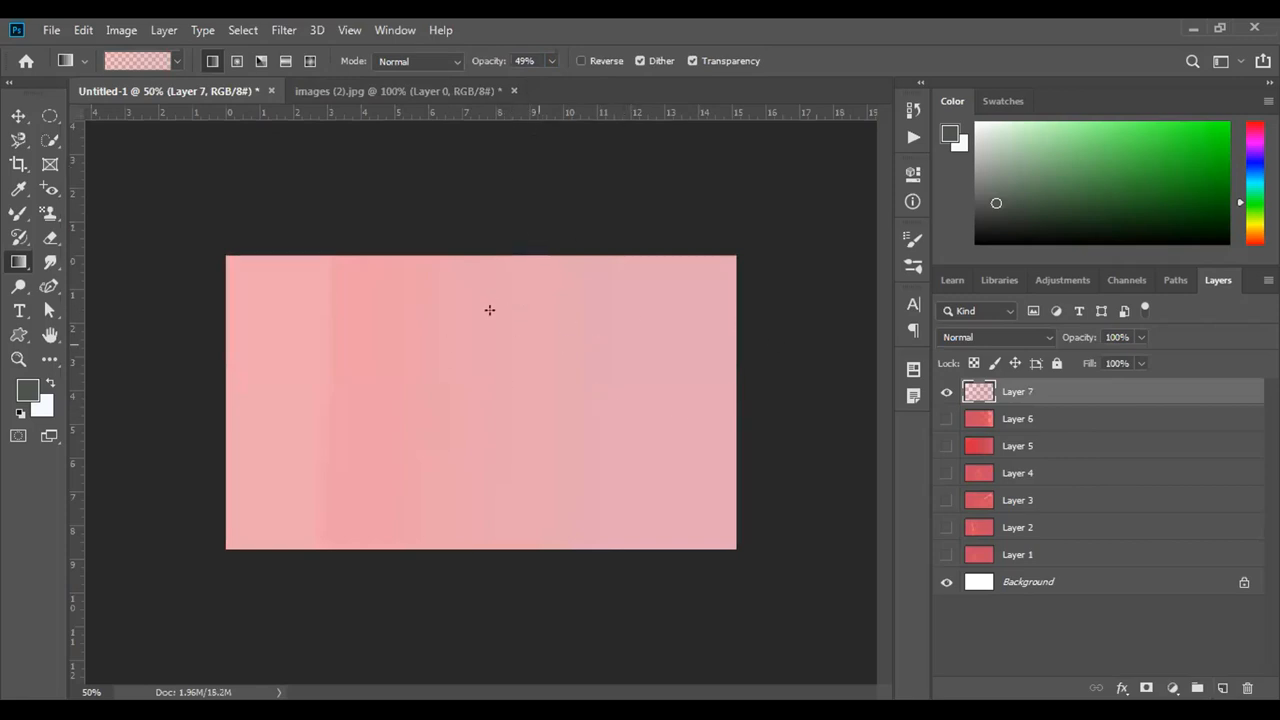
Set Layer 6's opacity to 39% with Layer 7 hidden, and show both layers together.
left_click(946, 391)
left_click(946, 419)
left_click(973, 420)
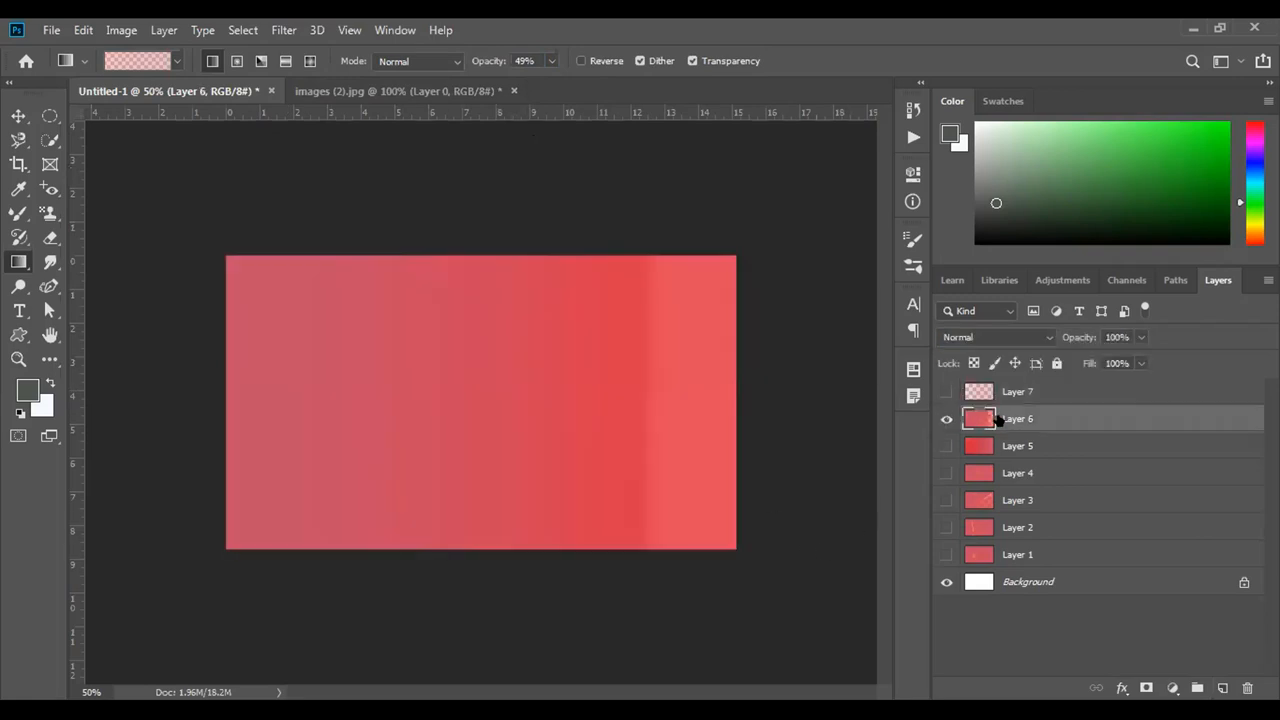
left_click(1141, 338)
left_click_drag(1134, 357, 1089, 359)
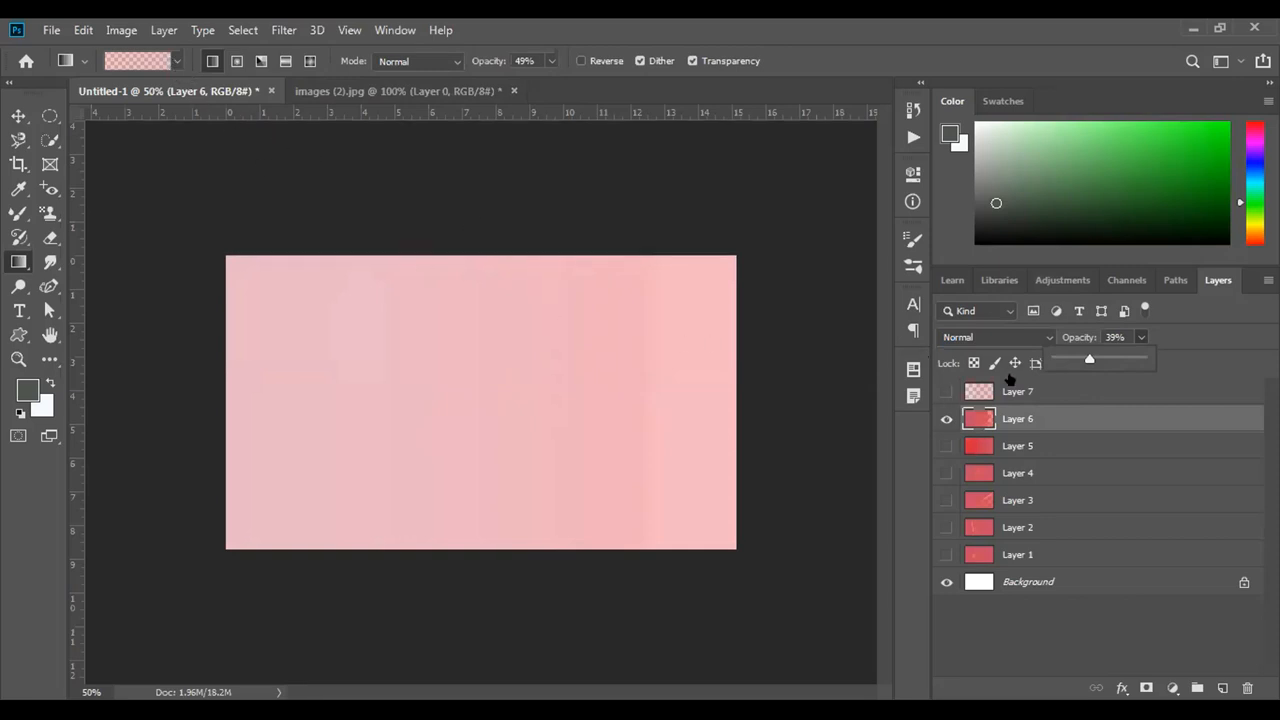
left_click(944, 392)
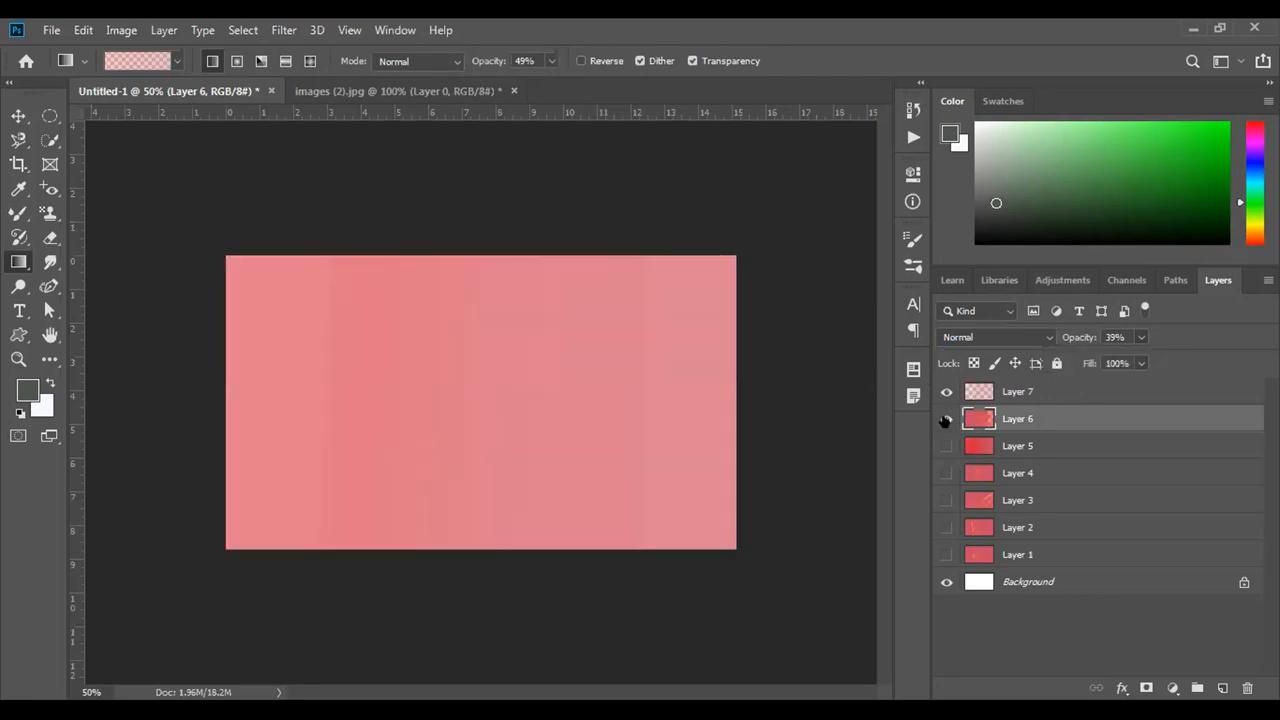
left_click(944, 420)
Browse the gradient presets, choose Violet, Orange, and check it in the Gradient Editor.
left_click(174, 62)
scroll(157, 112, "down", 10)
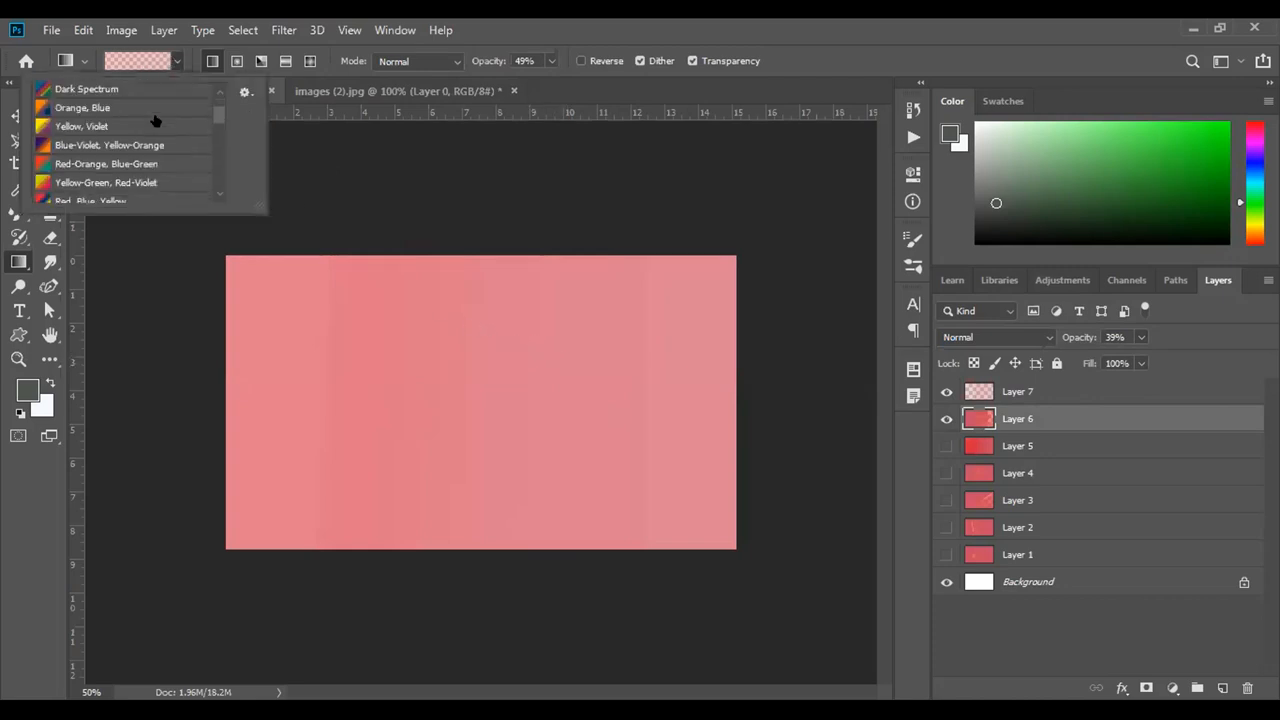
scroll(128, 165, "down", 12)
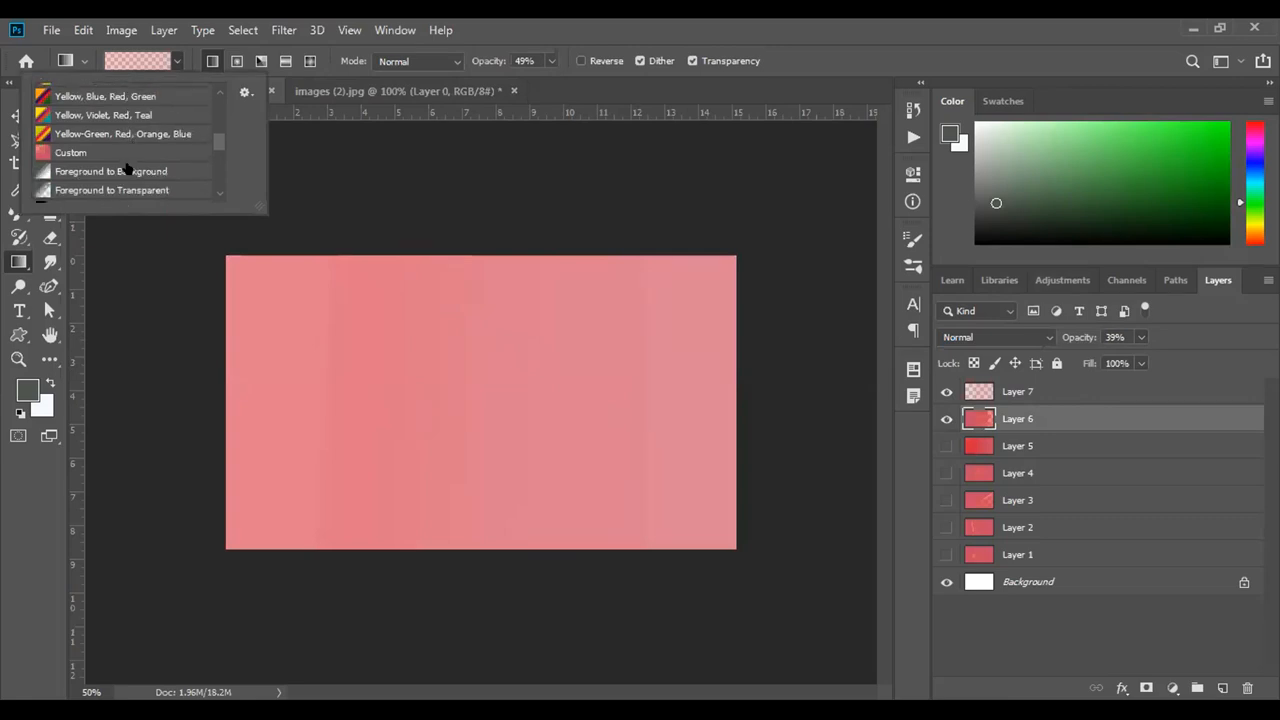
scroll(128, 177, "down", 5)
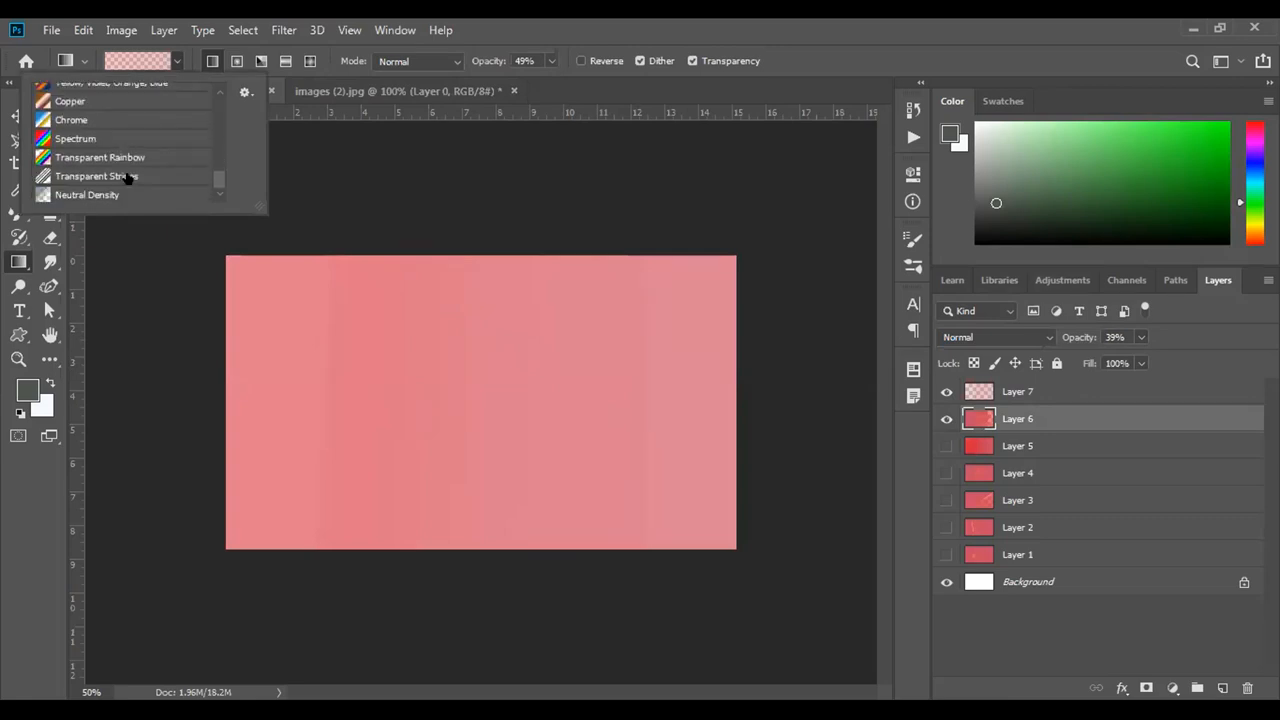
scroll(128, 175, "up", 10)
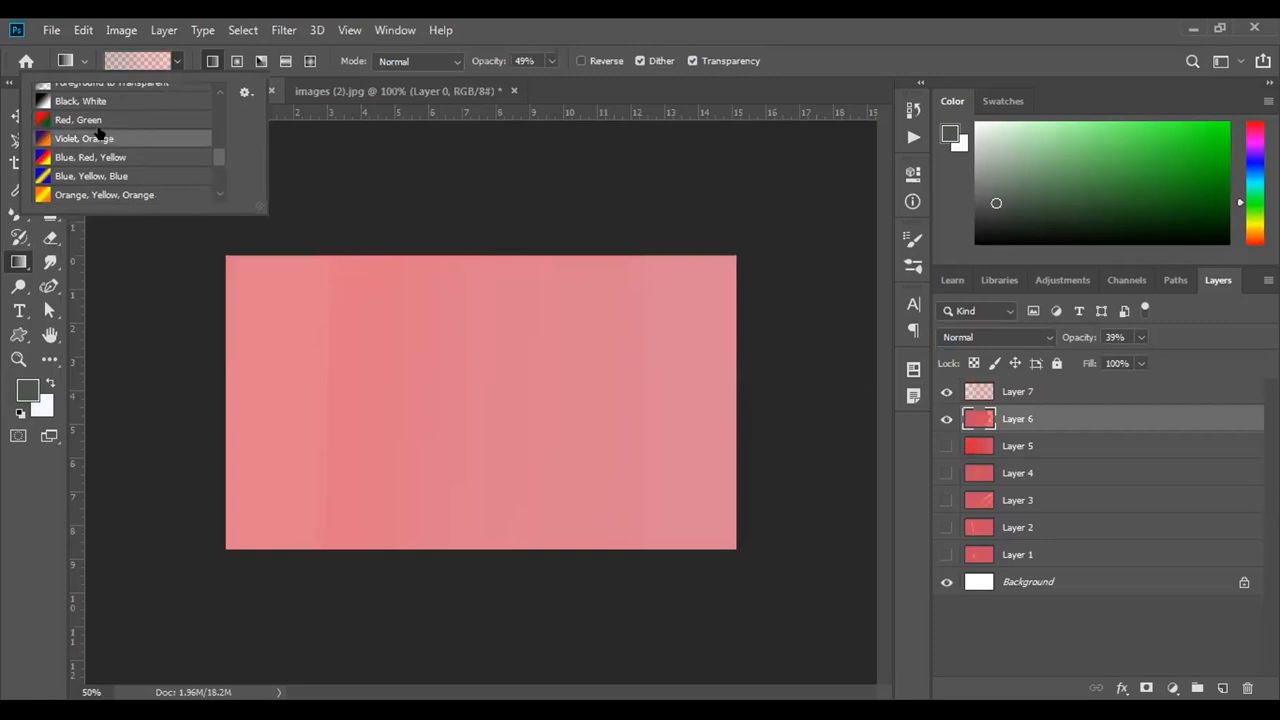
left_click(155, 65)
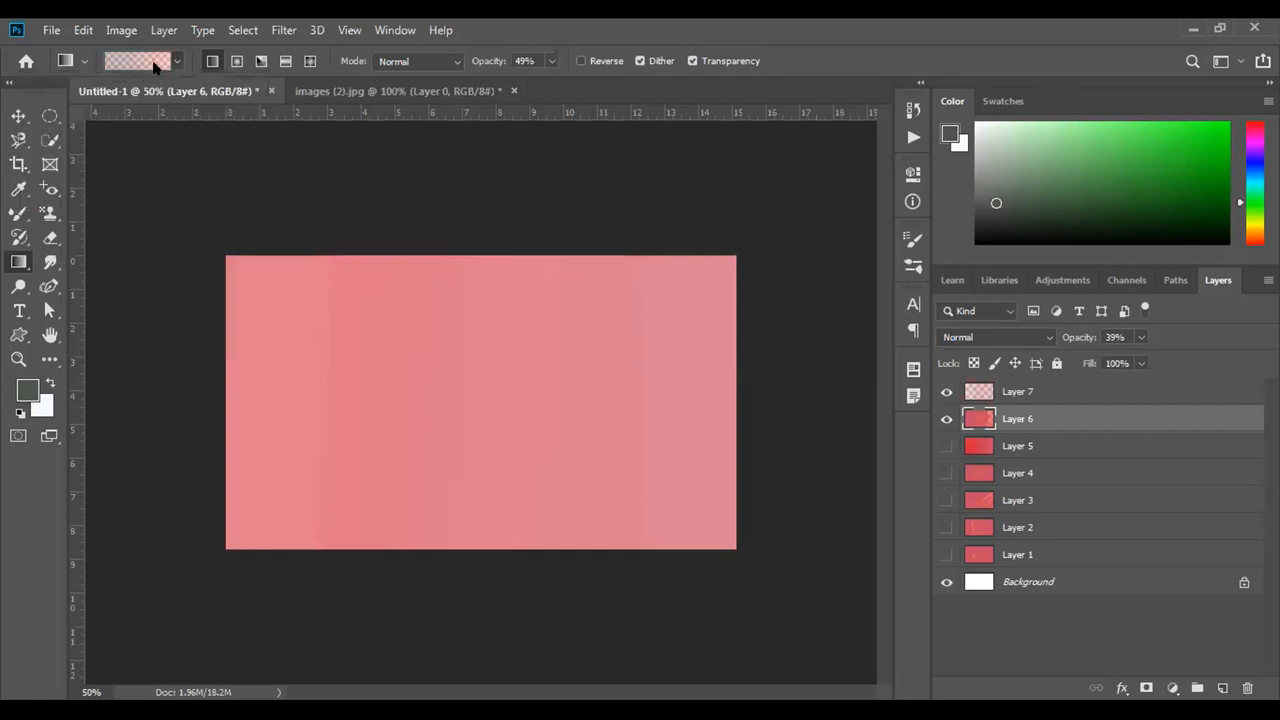
left_click(177, 61)
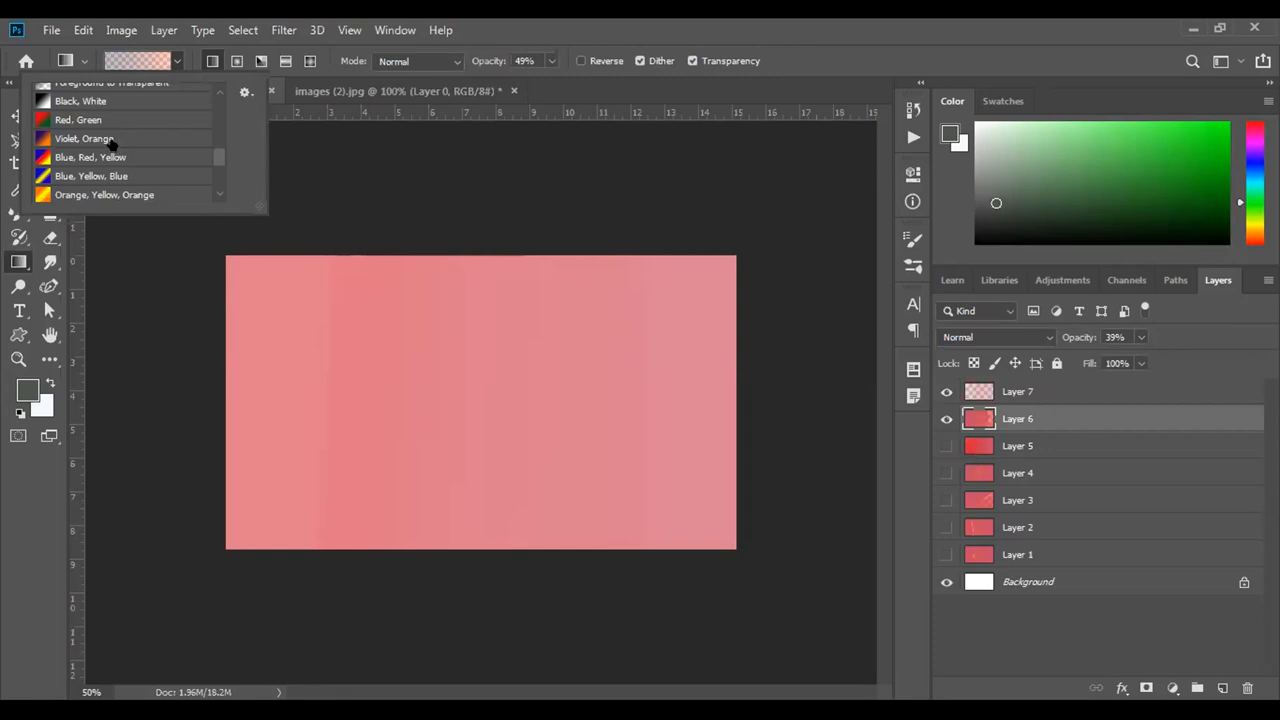
left_click(145, 78)
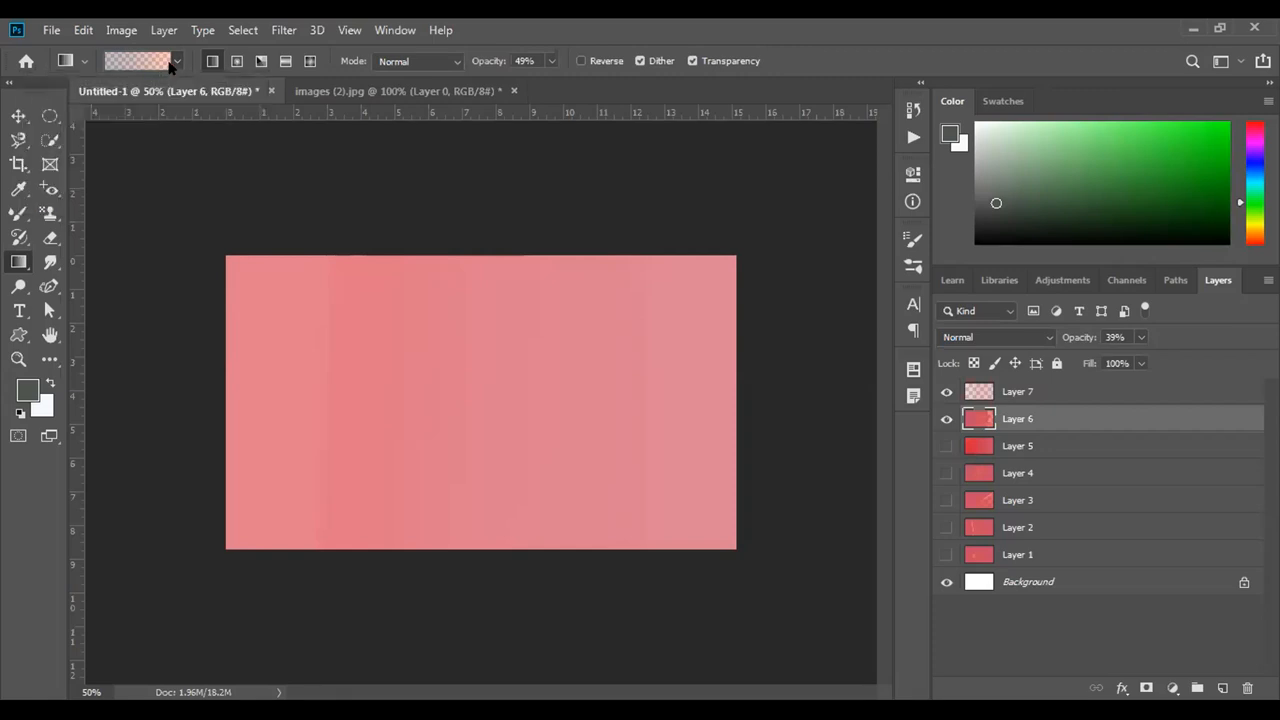
left_click(168, 63)
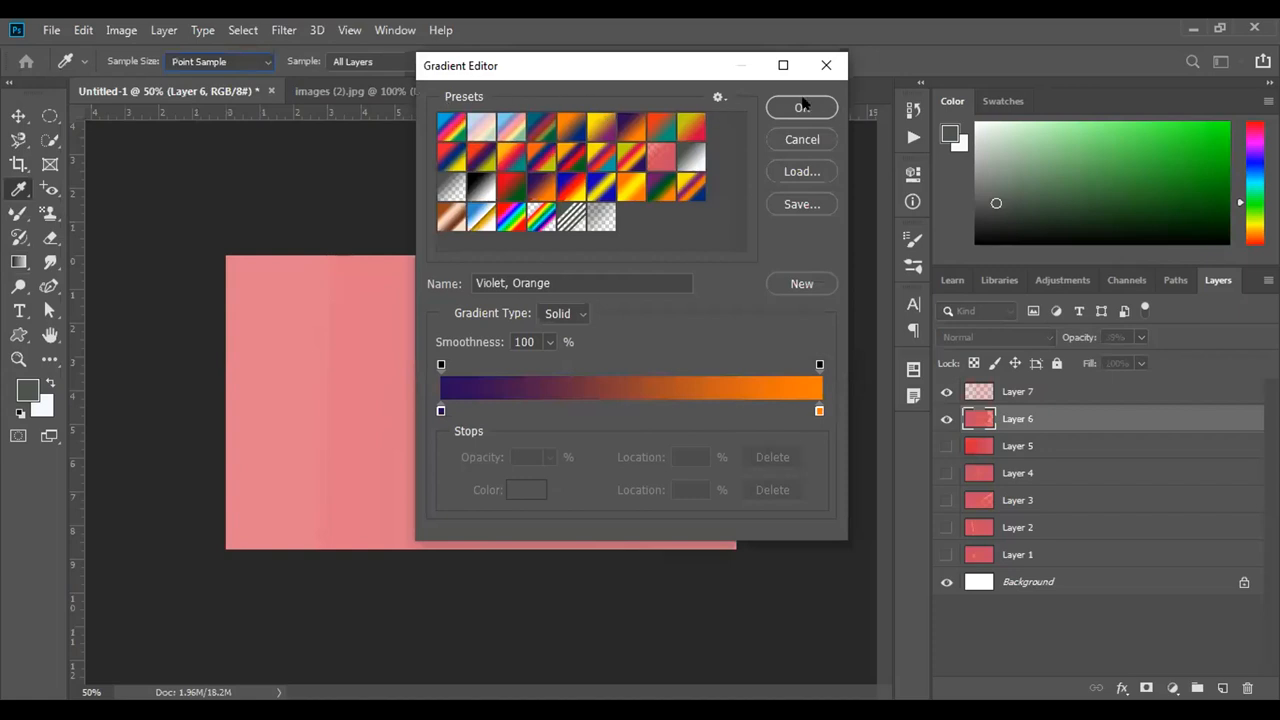
left_click(802, 106)
Raise the Gradient tool's opacity to 100% and choose the Blue, Red, Yellow gradient preset.
left_click(548, 62)
left_click_drag(551, 80, 651, 88)
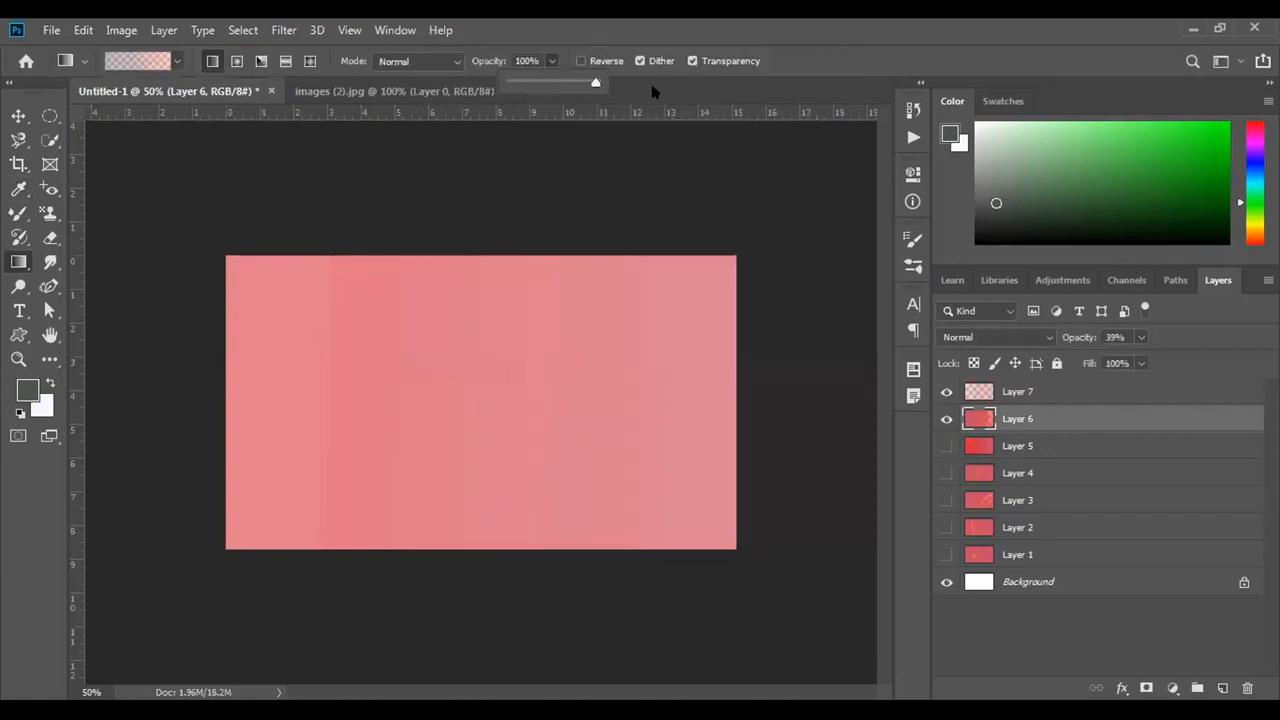
left_click(175, 62)
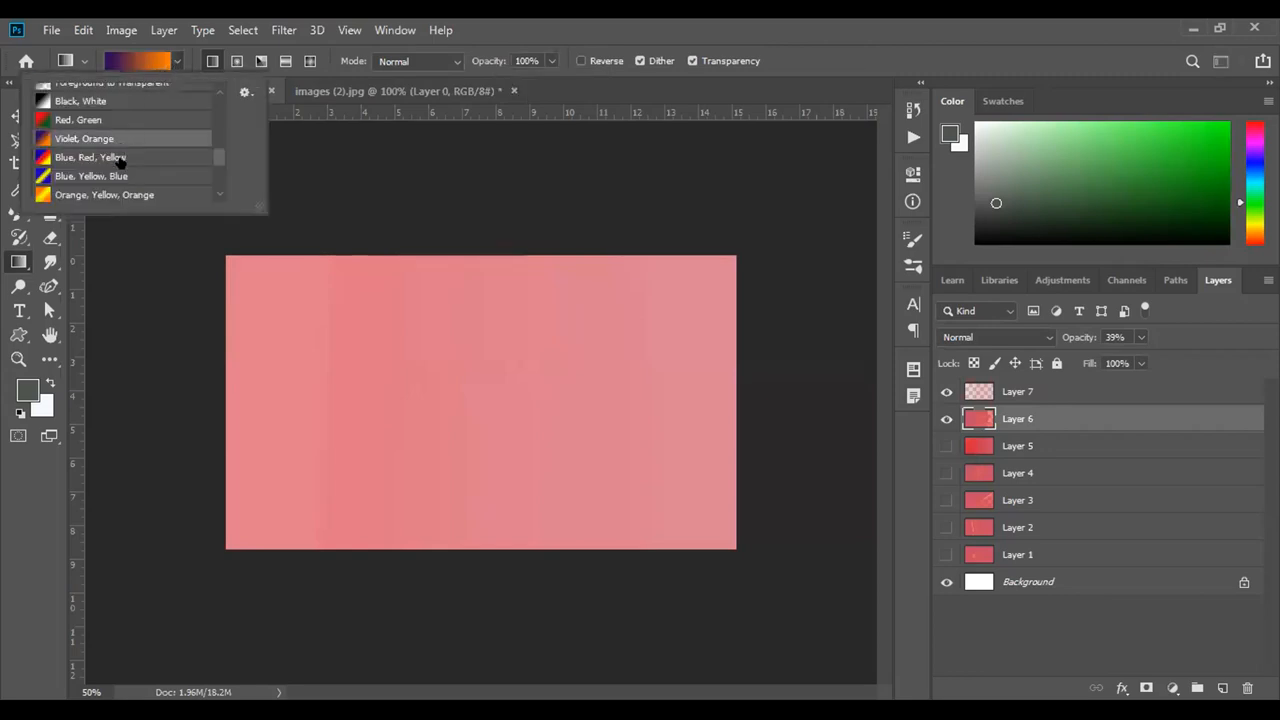
left_click(118, 158)
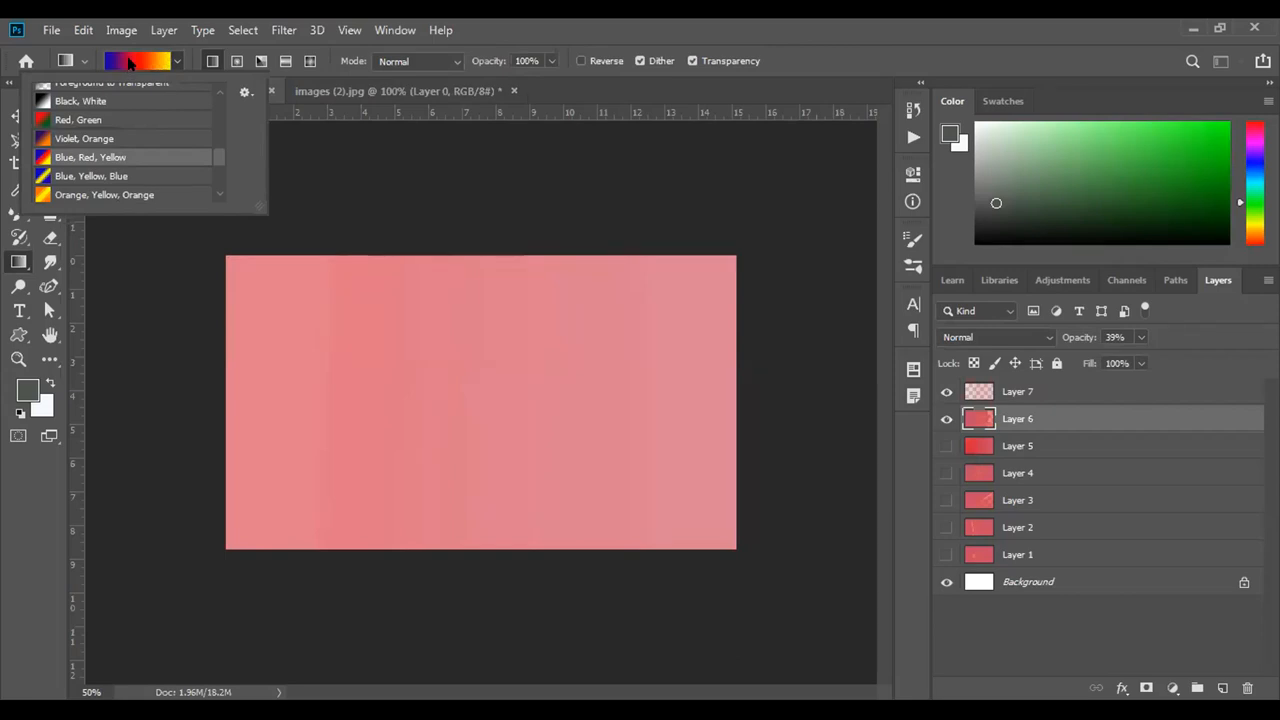
scroll(139, 62, "down", 5)
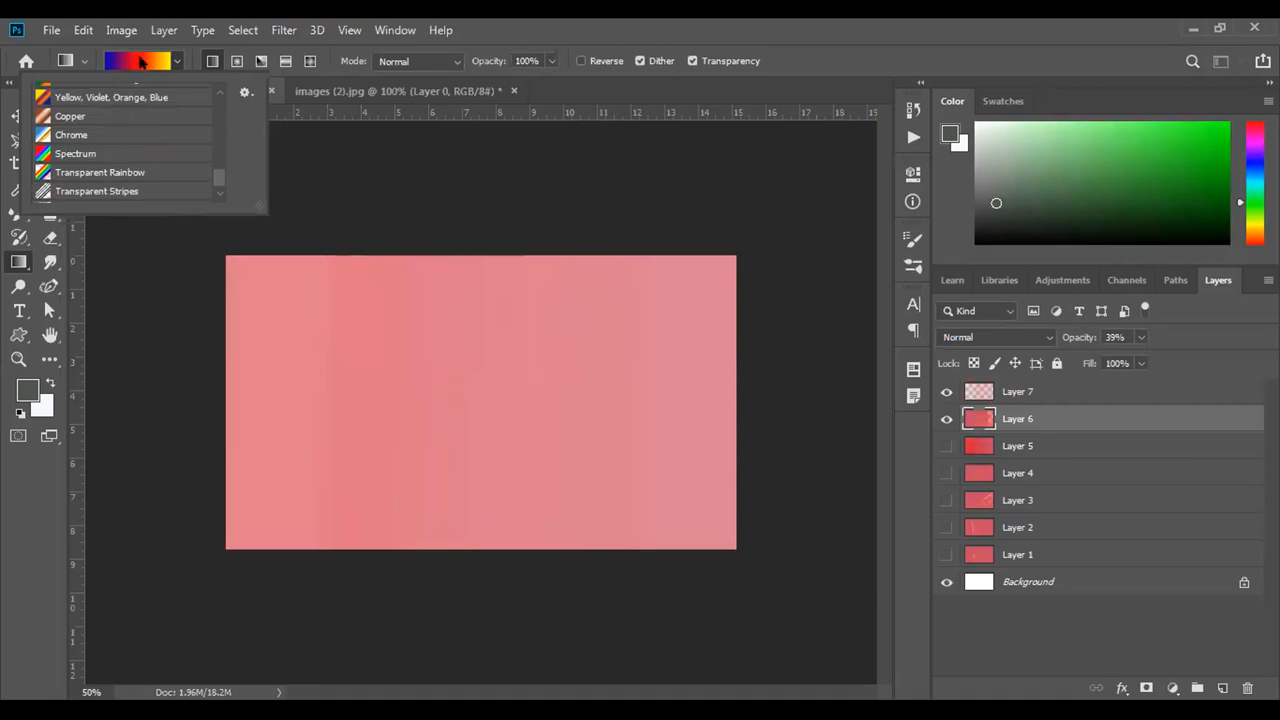
Open the Blue, Red, Yellow gradient in the Gradient Editor and remove its middle red color stop, keeping the Solid type.
left_click(139, 62)
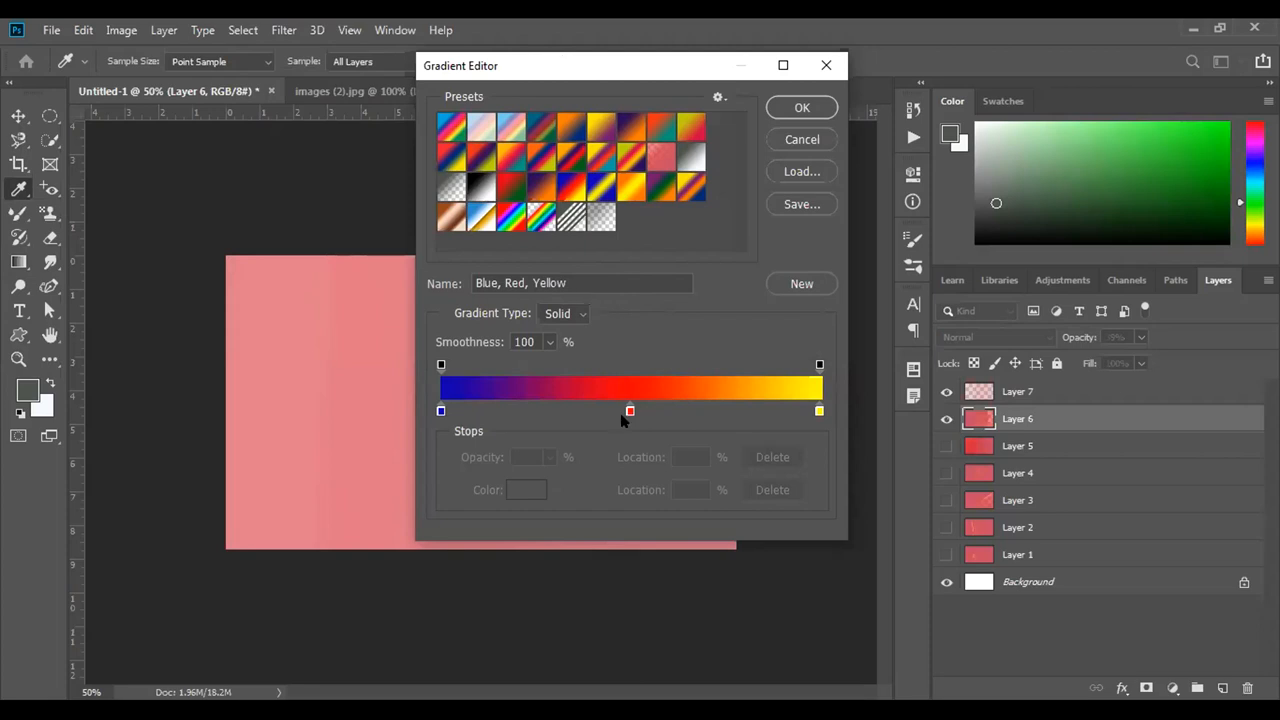
left_click_drag(630, 408, 660, 320)
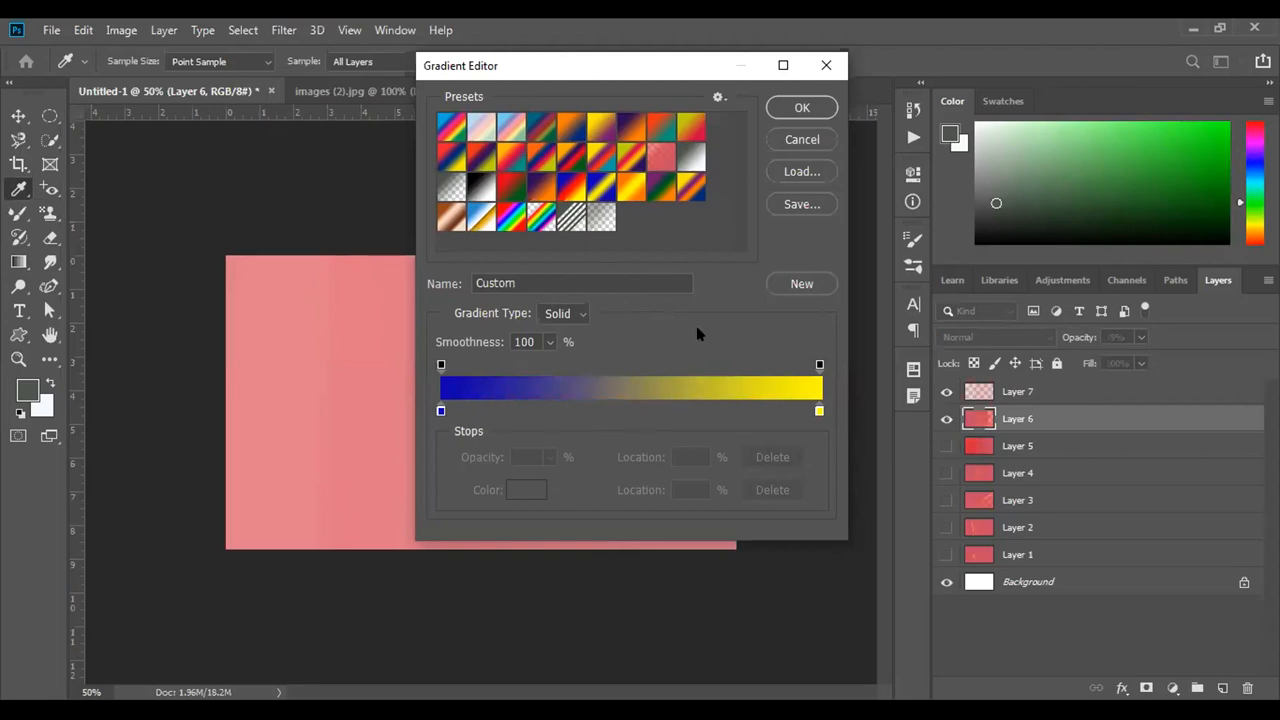
left_click(577, 314)
left_click(576, 313)
Examine the color, opacity and location settings of the color and opacity stops at both ends of the gradient.
left_click(441, 411)
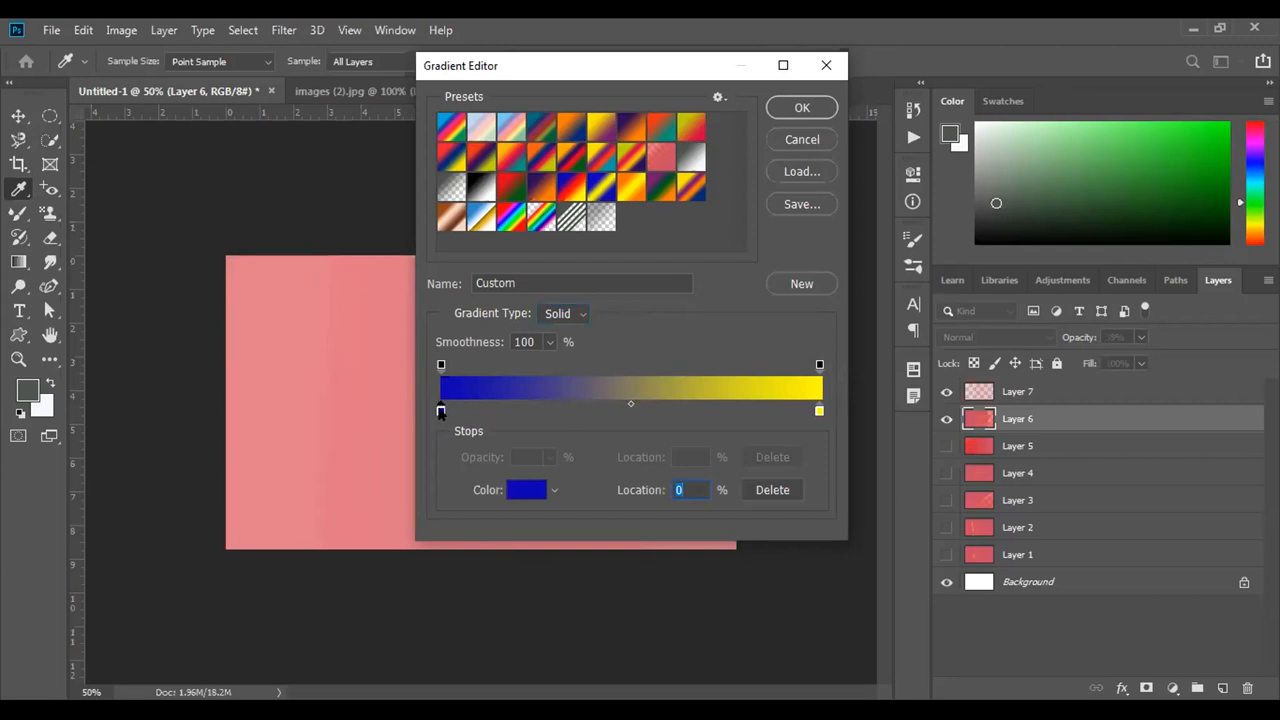
left_click(441, 366)
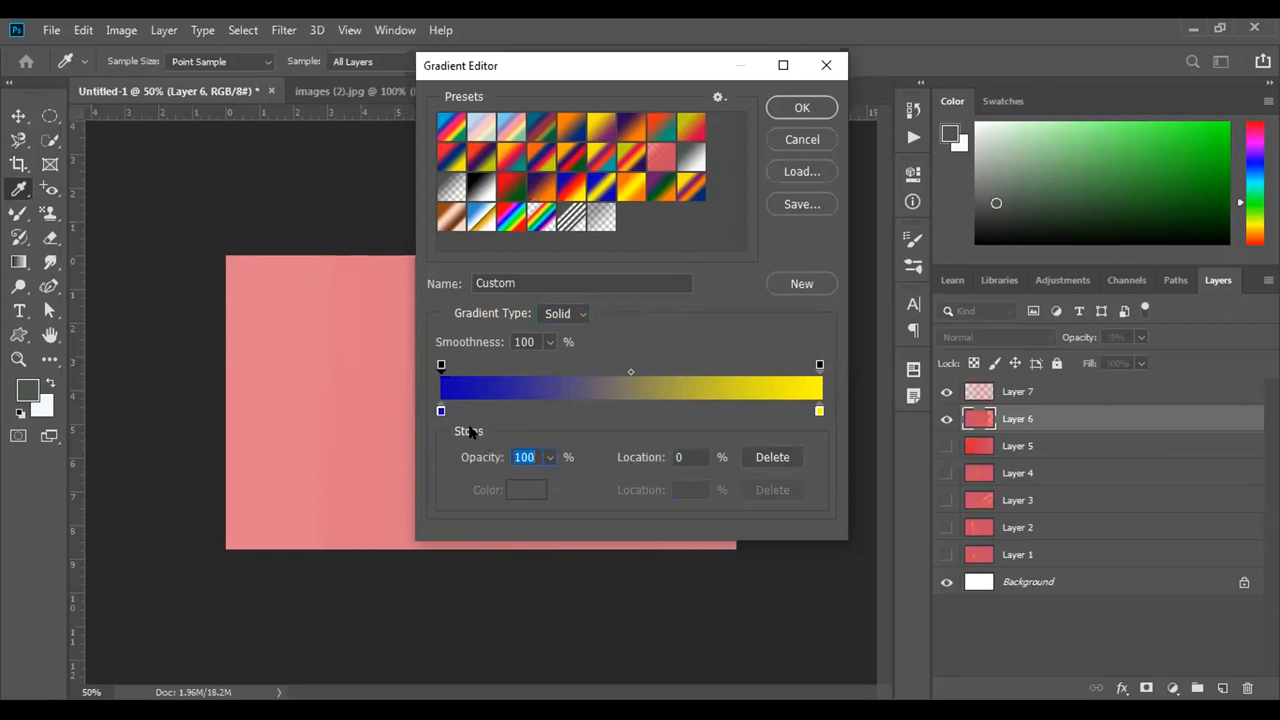
left_click(441, 411)
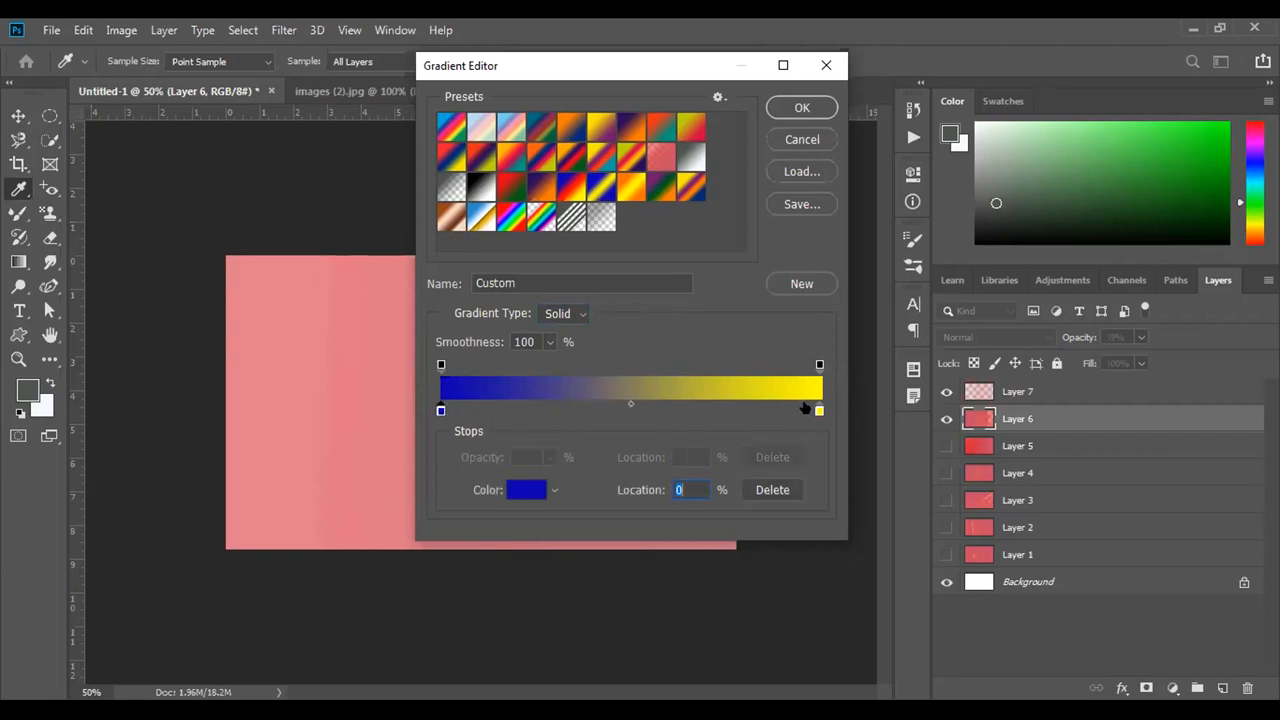
left_click(818, 410)
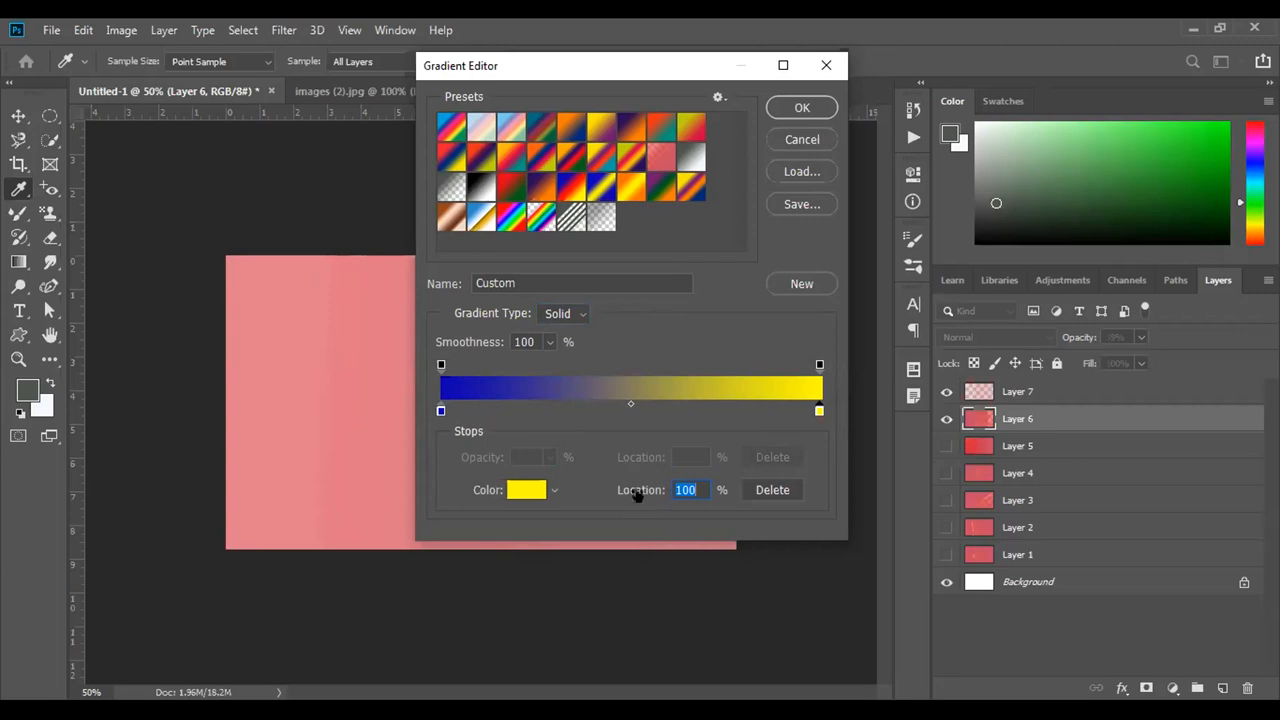
key("Up")
left_click(819, 366)
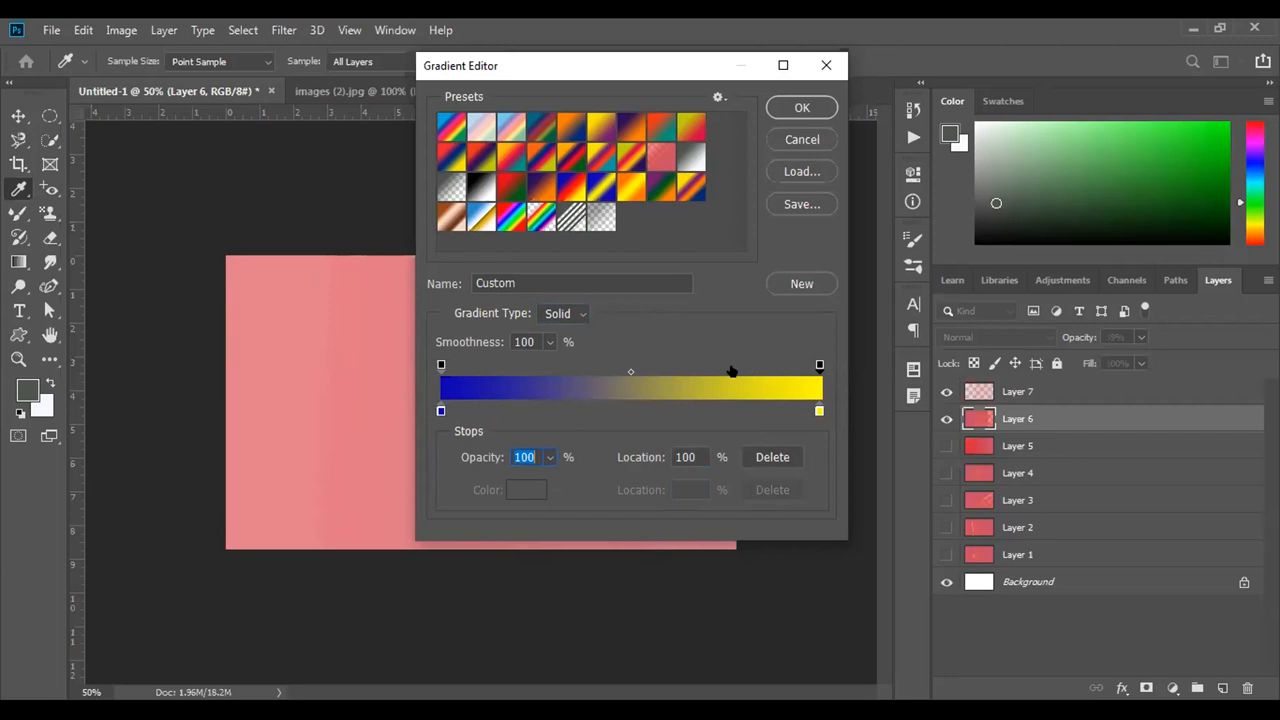
left_click(819, 411)
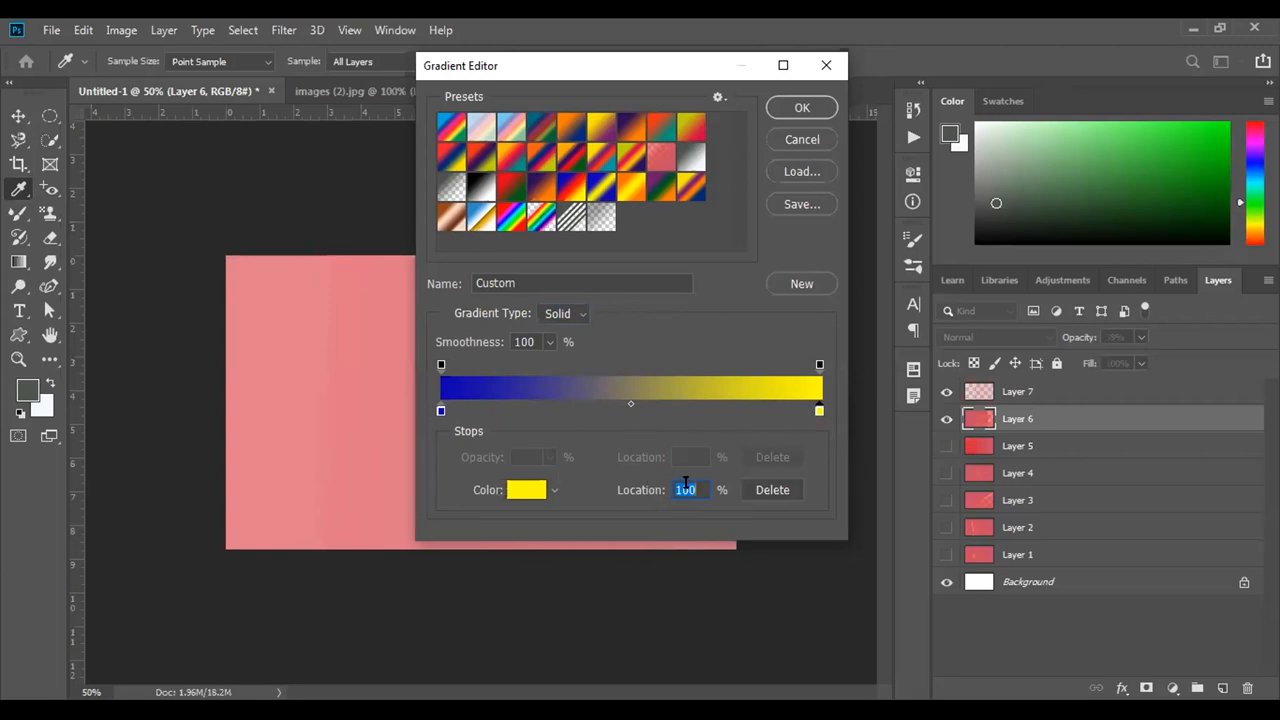
left_click(820, 364)
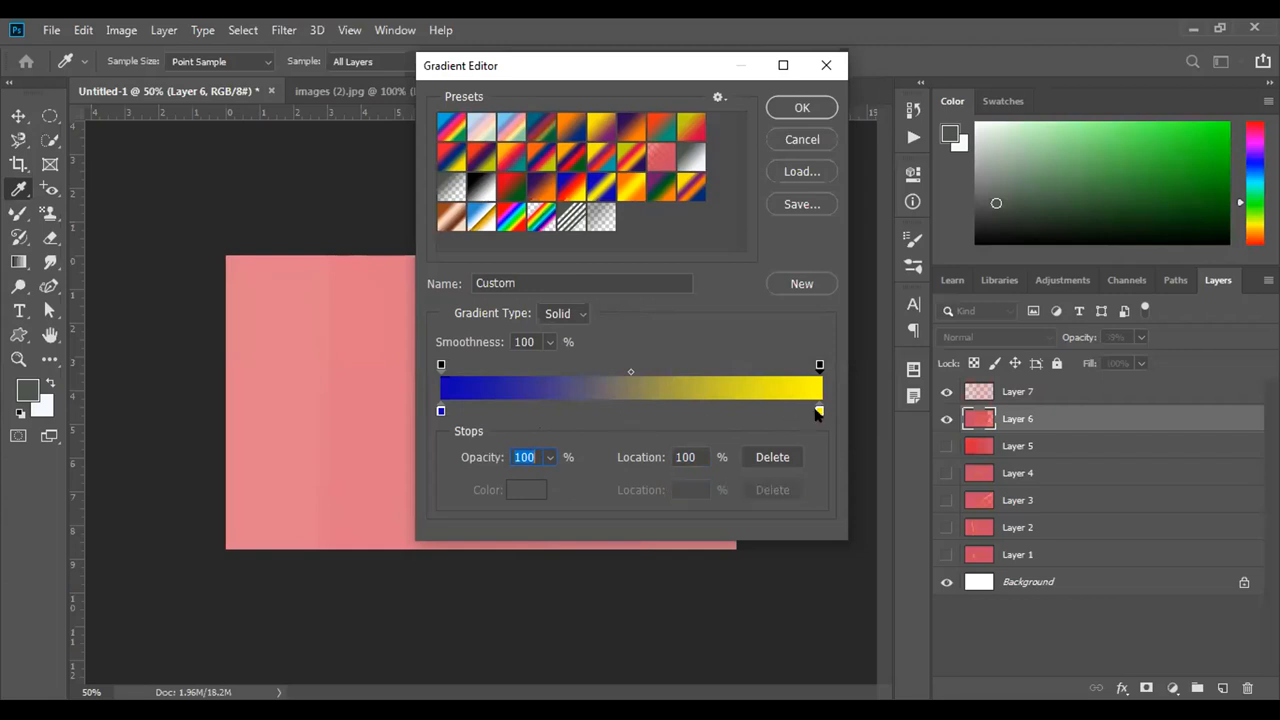
Shift the color midpoint between the blue and yellow stops to 41%, and finally to 53%.
left_click(819, 411)
left_click_drag(628, 403, 597, 414)
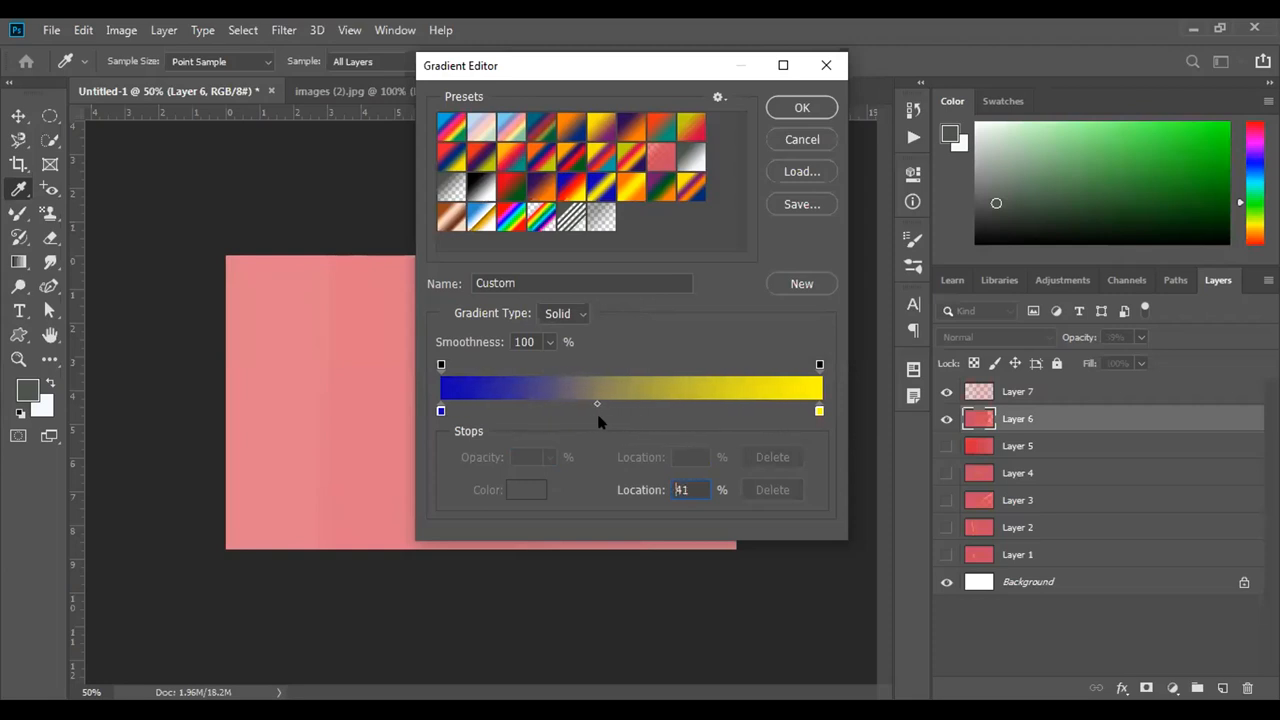
left_click(819, 411)
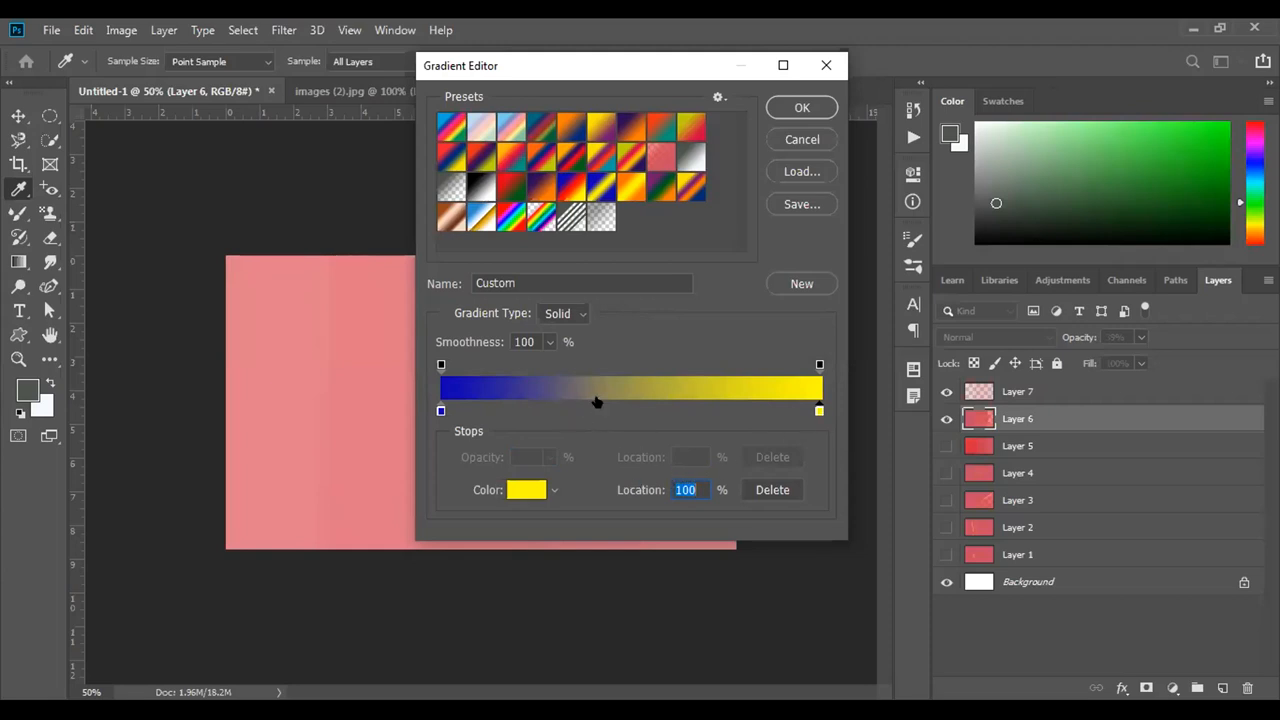
mouse_move(597, 404)
left_mouse_down()
mouse_move(557, 406)
mouse_move(594, 407)
left_mouse_up()
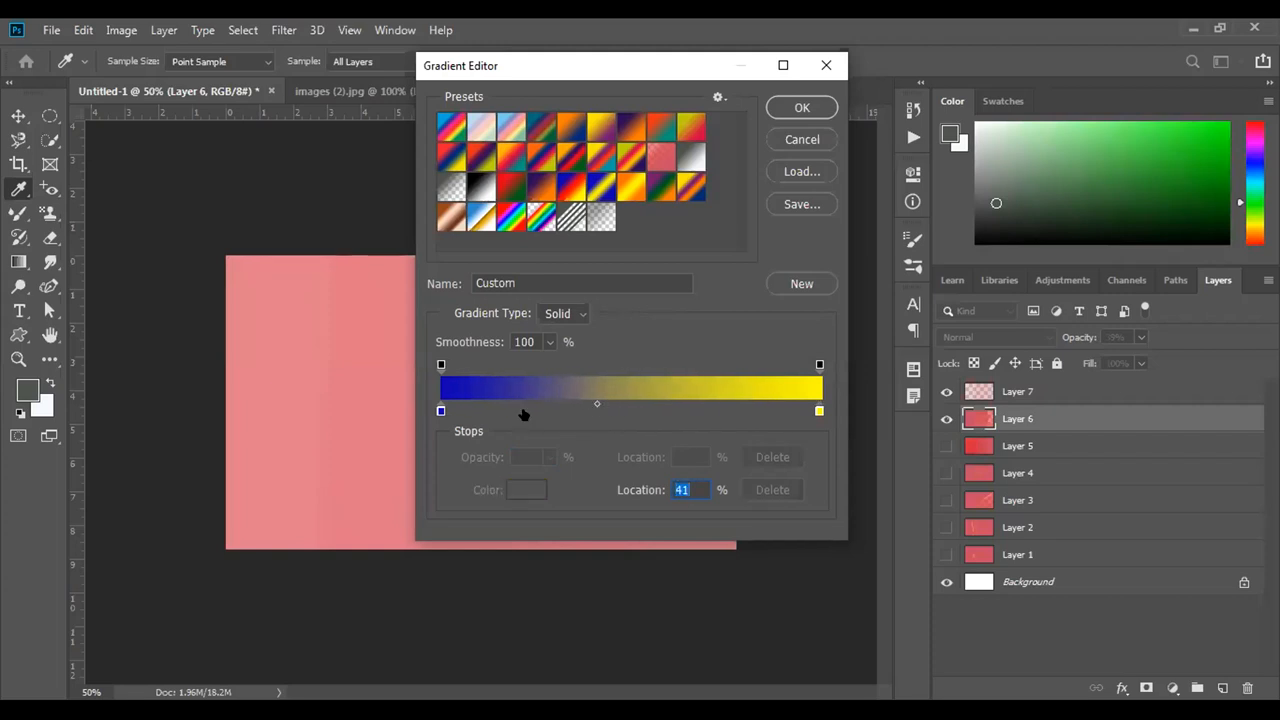
left_click(441, 410)
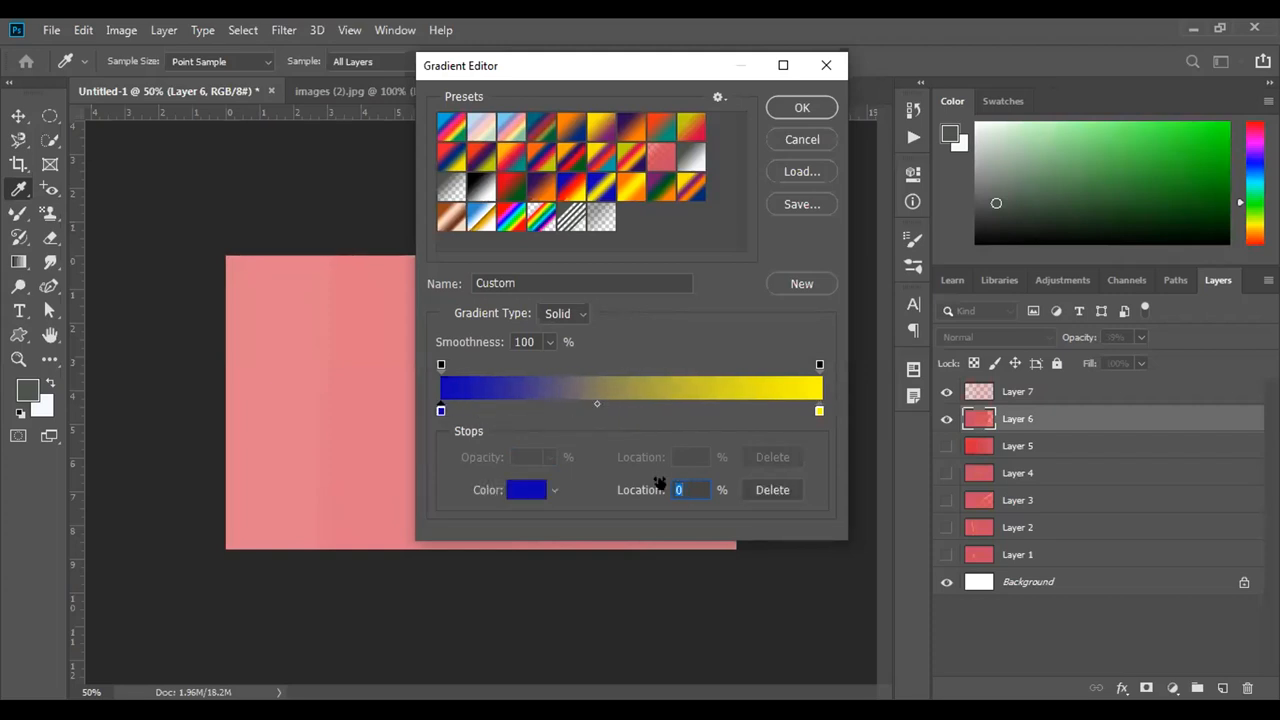
left_click_drag(596, 404, 642, 405)
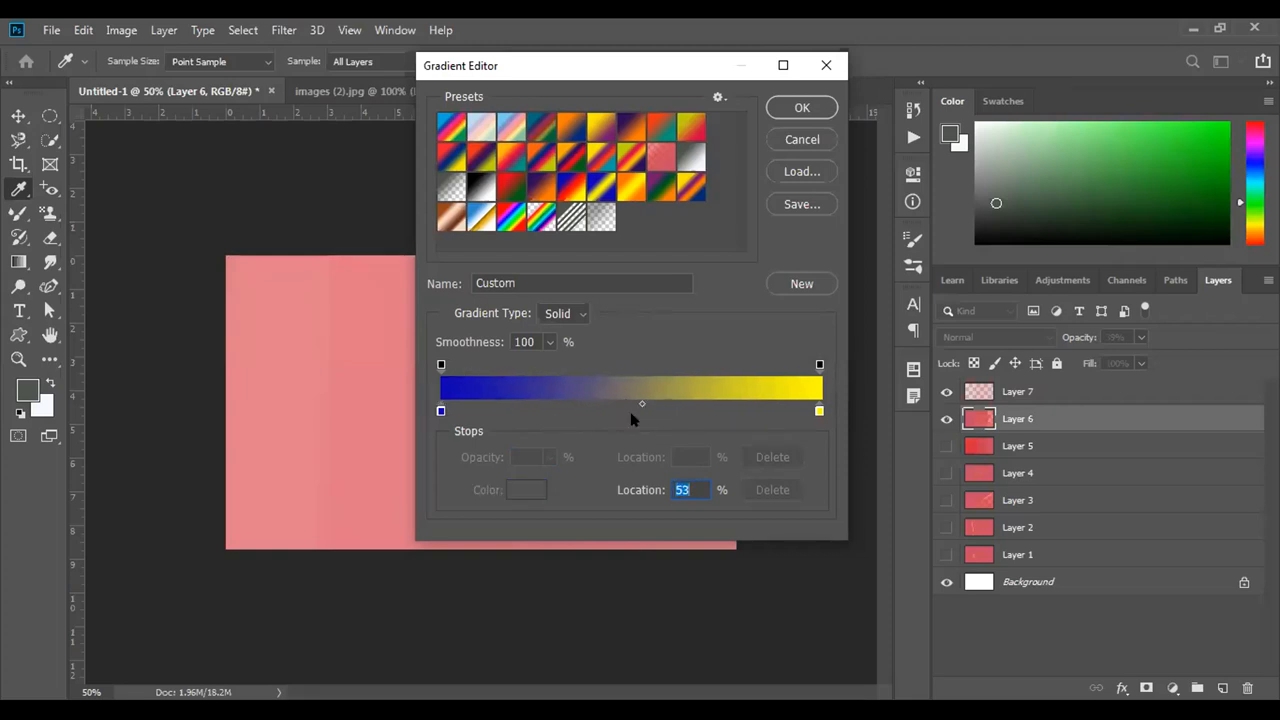
Move the opacity midpoint to 34% and lower the opacity stop at the blue end to 76%.
left_click(819, 366)
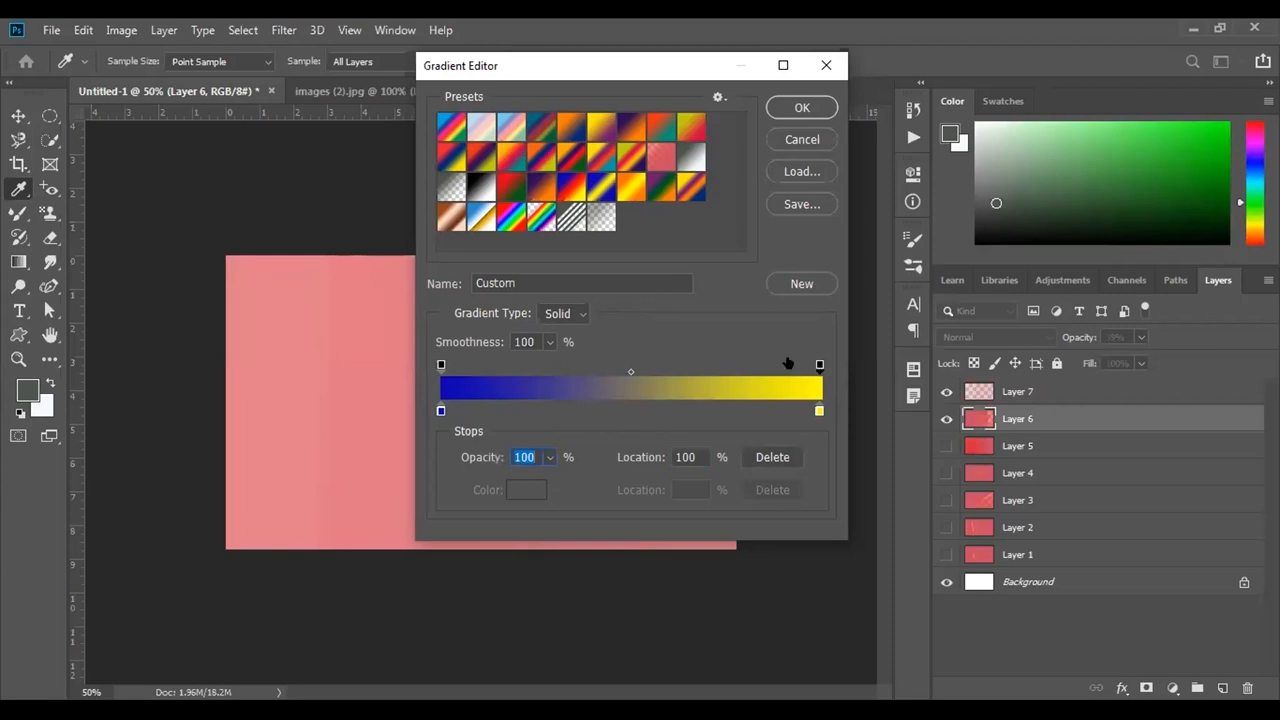
left_click(624, 372)
left_click_drag(624, 372, 574, 374)
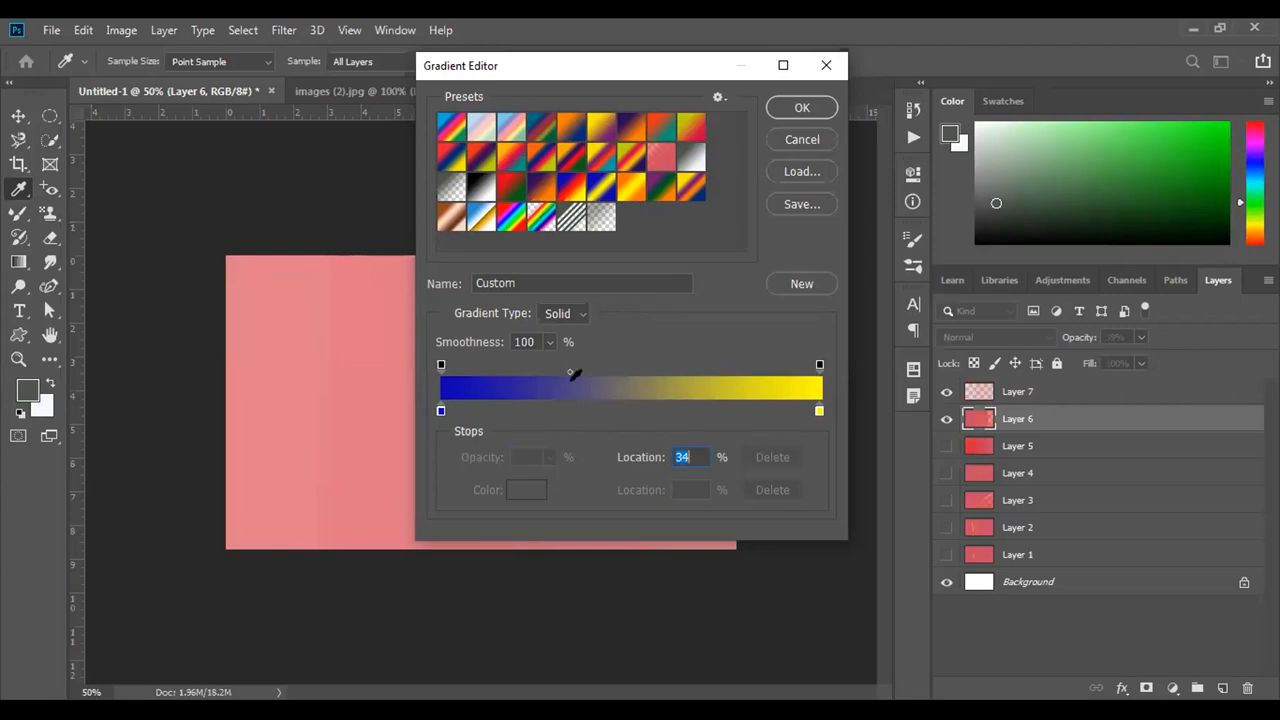
left_click(441, 366)
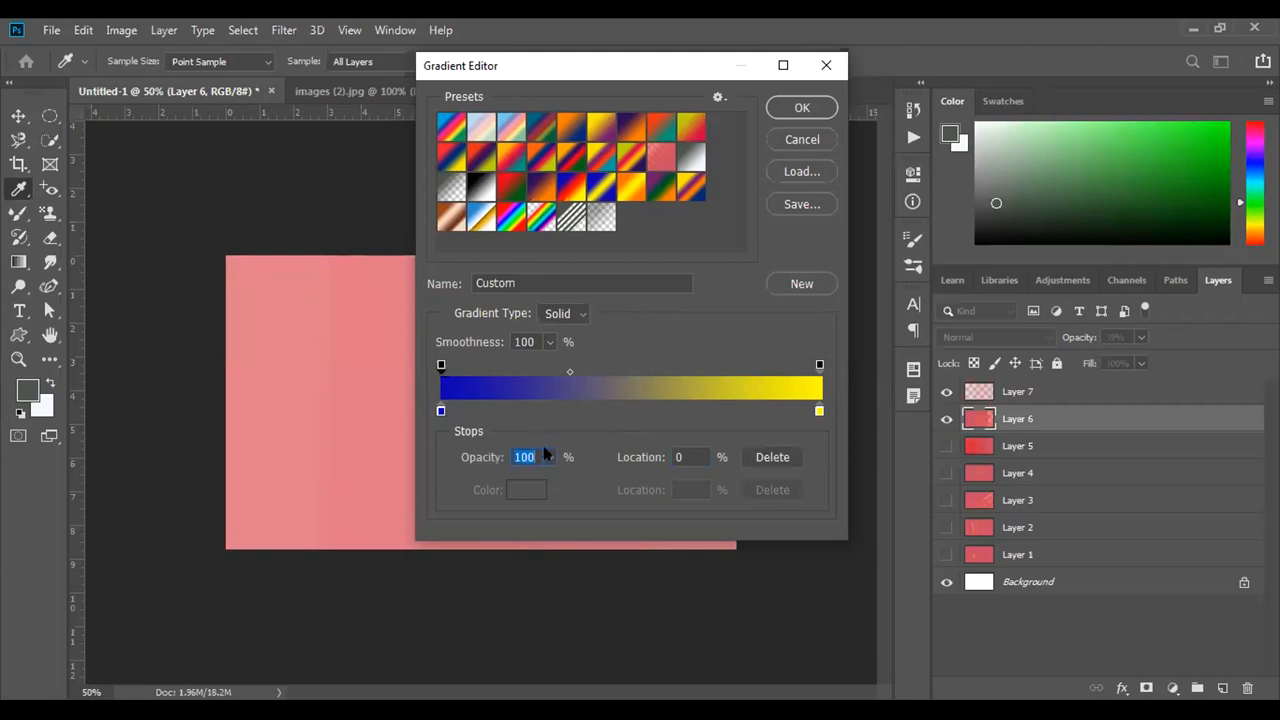
left_click(549, 457)
mouse_move(545, 478)
left_mouse_down()
mouse_move(514, 477)
mouse_move(528, 478)
left_mouse_up()
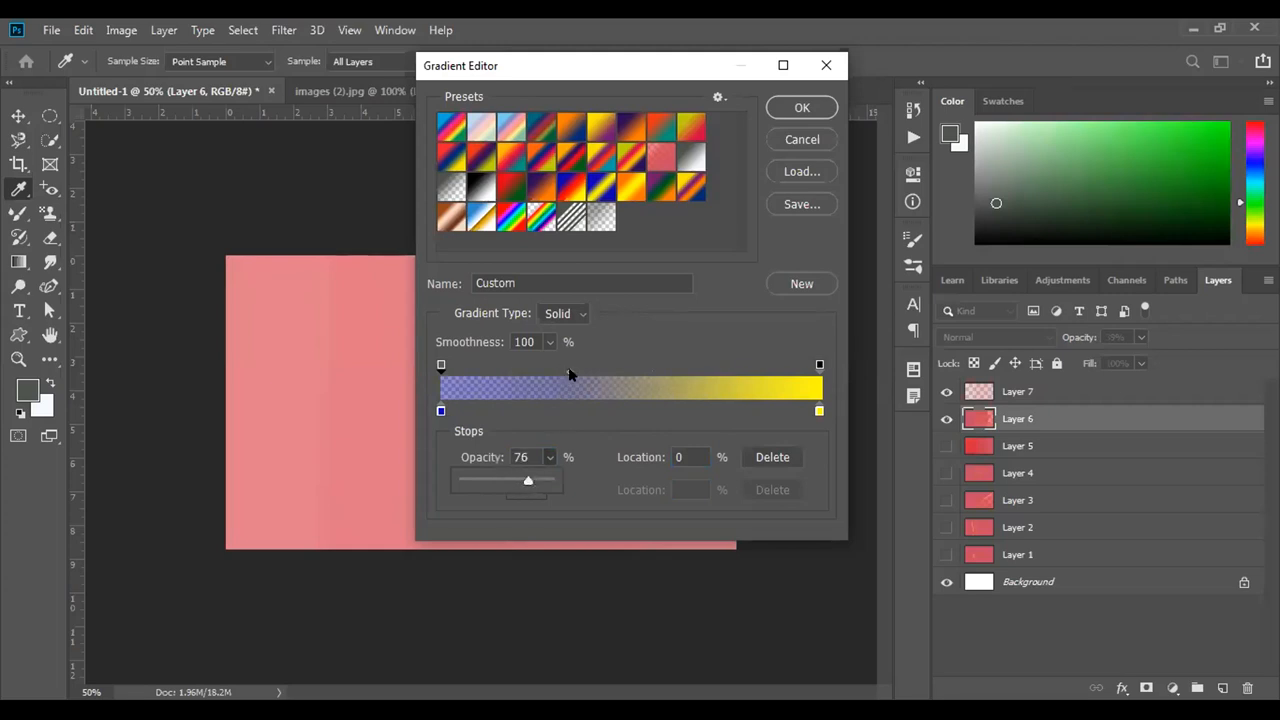
Try different positions for the opacity midpoint, ending with its location at 13%.
left_click_drag(566, 371, 478, 374)
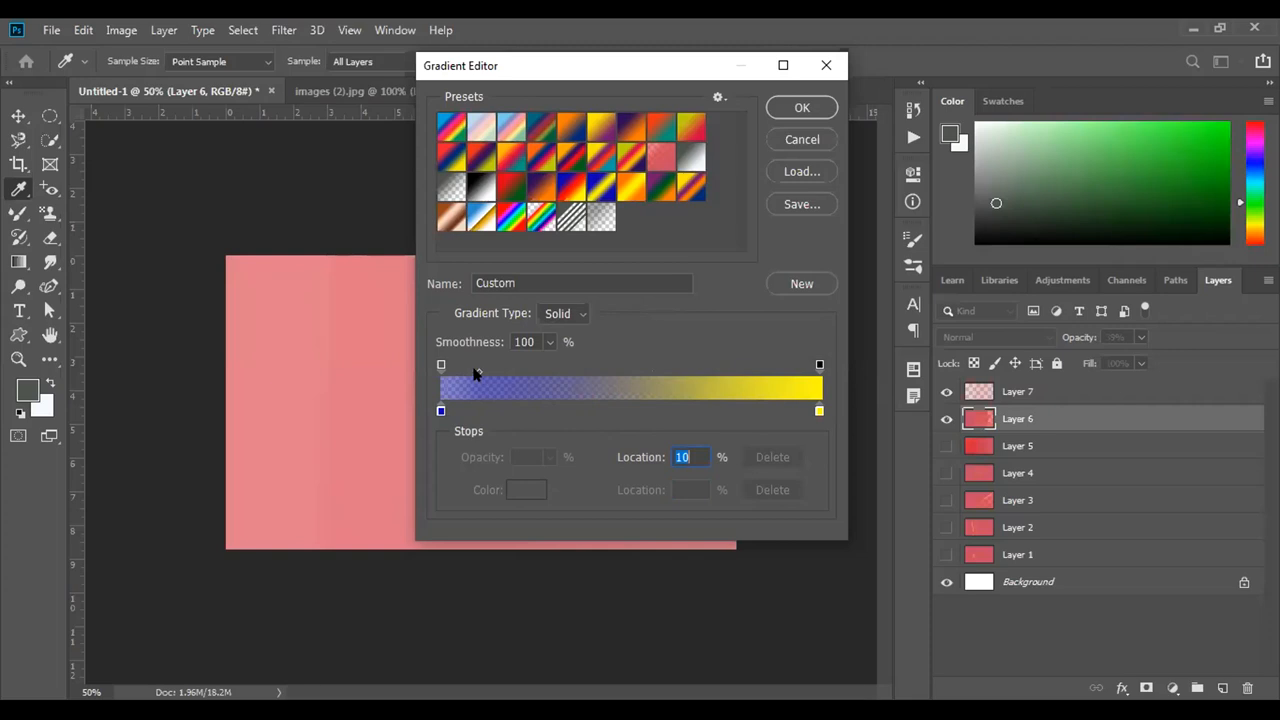
left_click_drag(476, 372, 516, 369)
left_click(818, 362)
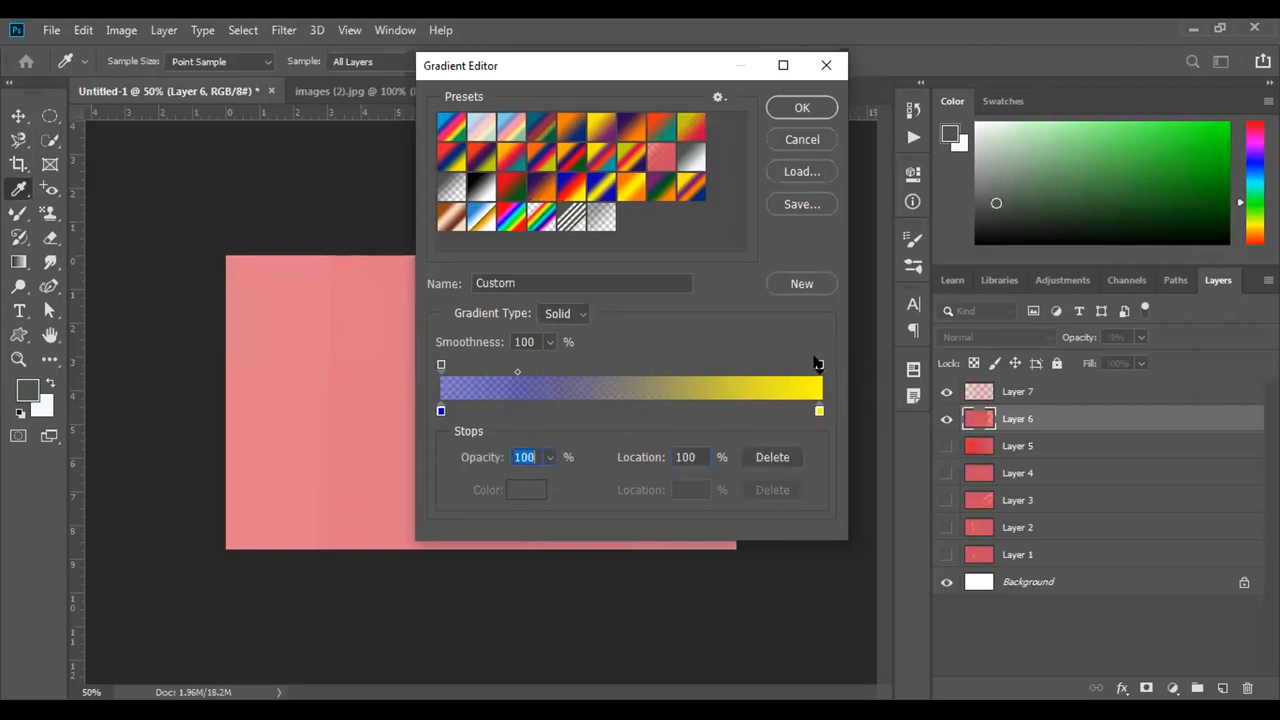
left_click(515, 372)
left_click_drag(515, 372, 489, 374)
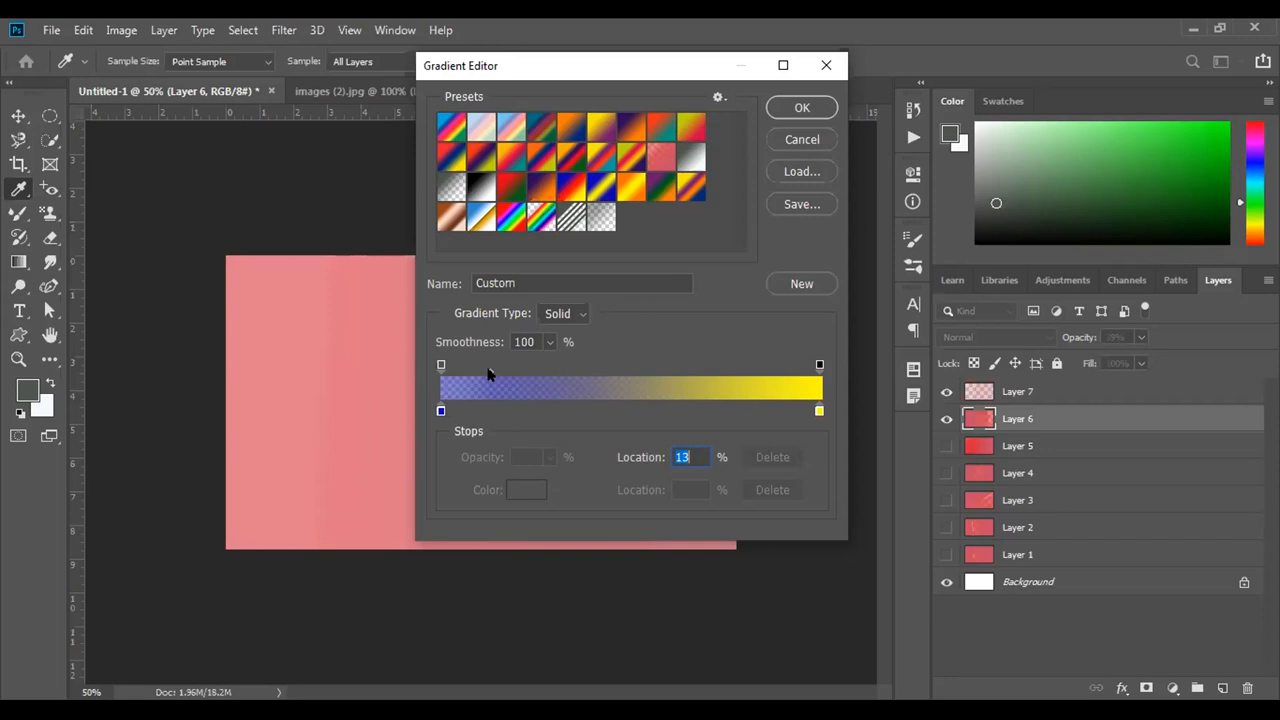
Add three color stops between the blue and yellow ends, at 51%, roughly a third of the way along, and 71%.
left_click(632, 407)
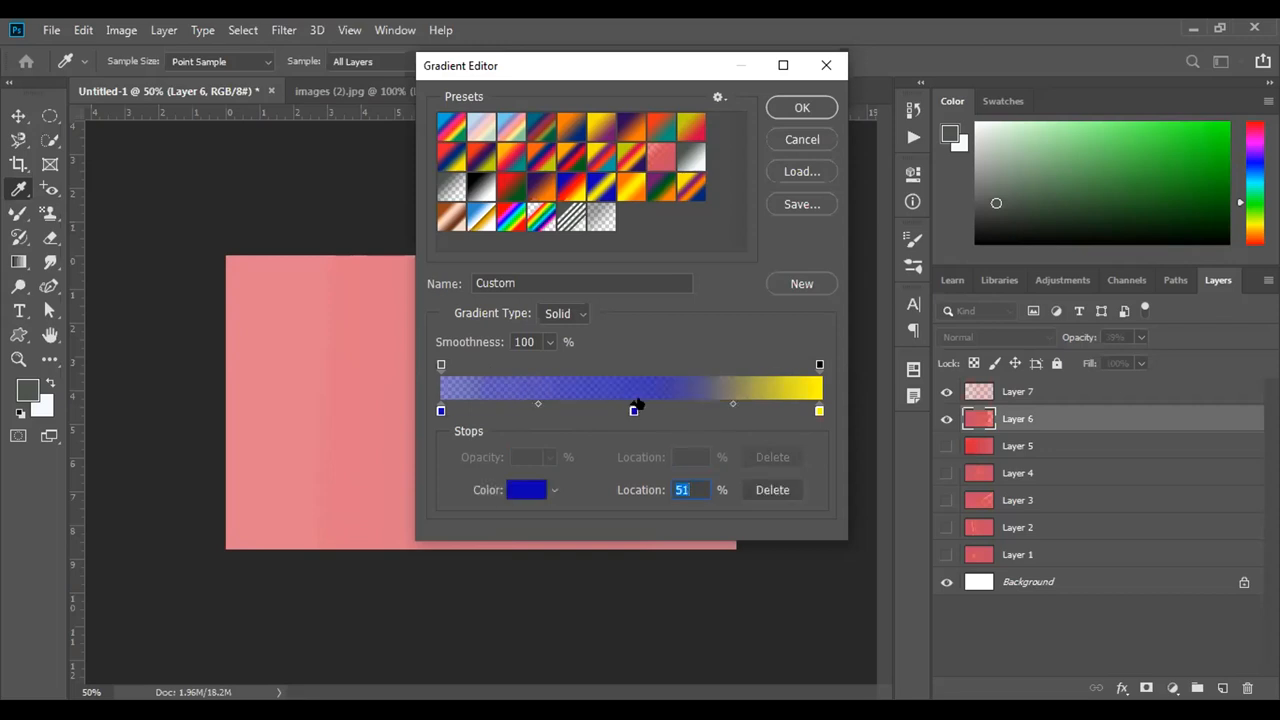
left_click(566, 407)
left_click(707, 407)
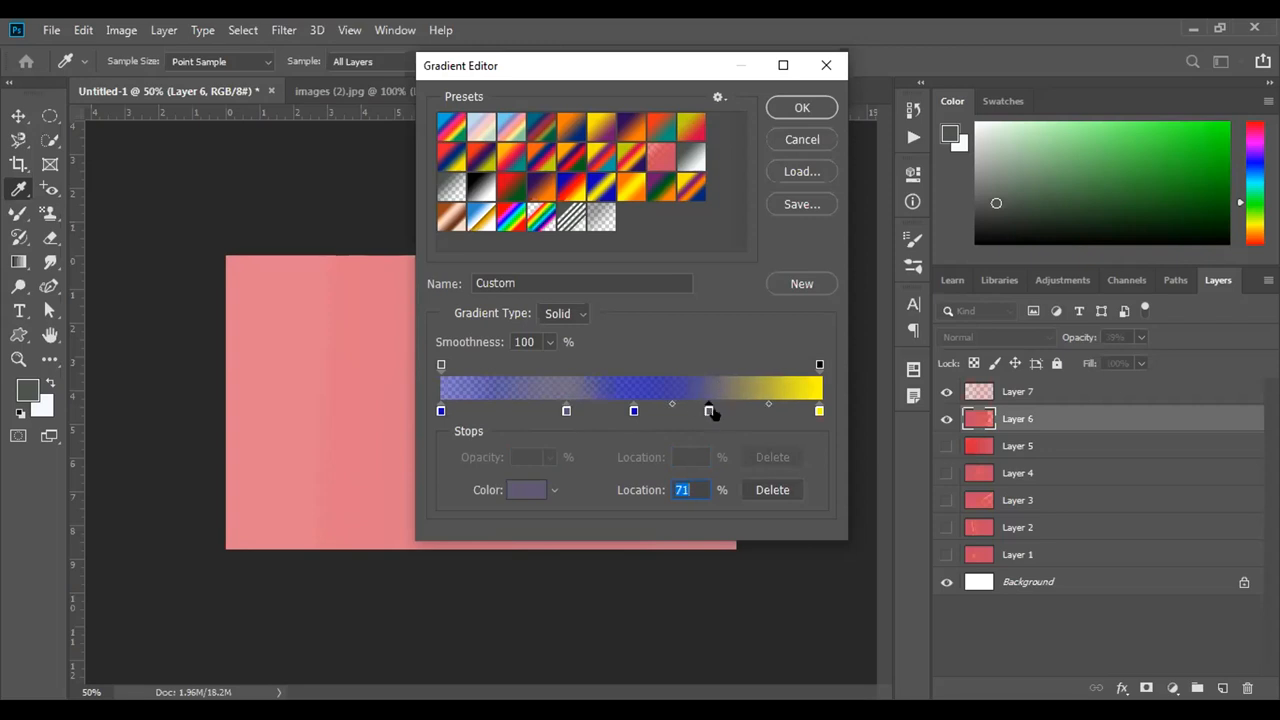
Delete the gradient's color stops at 71% and 32%, and save the result as a new preset.
left_click(753, 489)
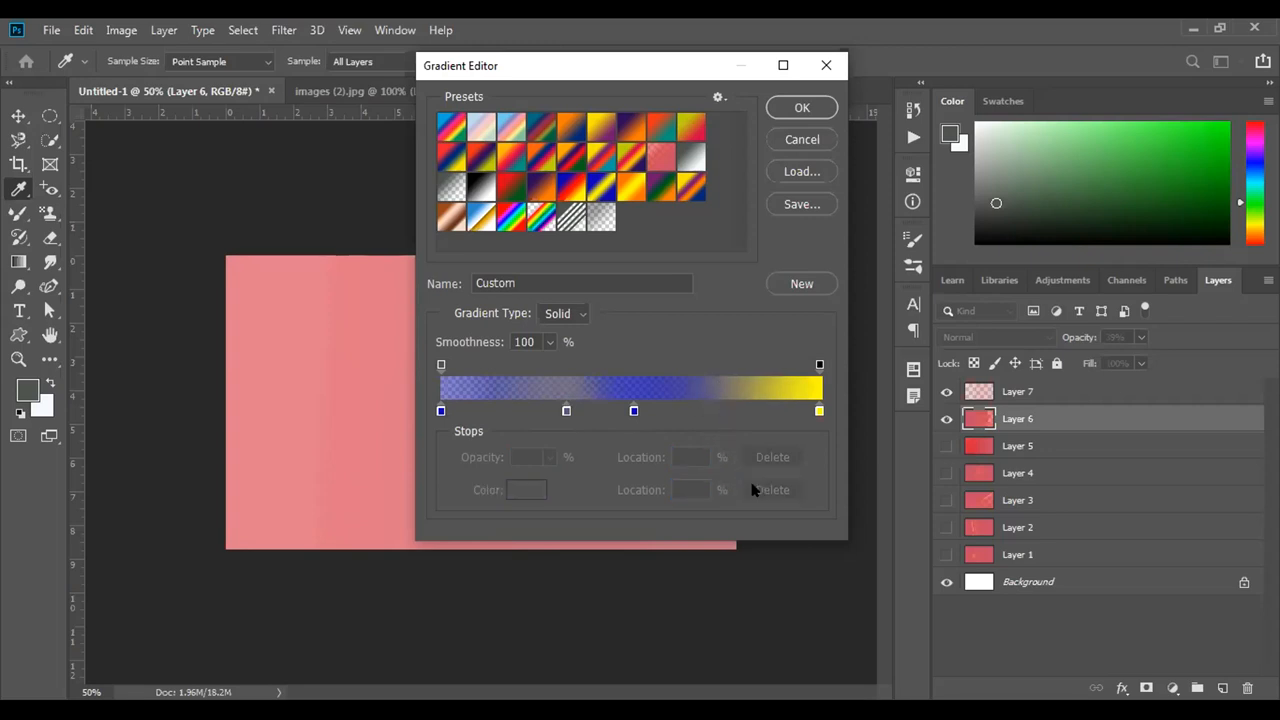
left_click(566, 410)
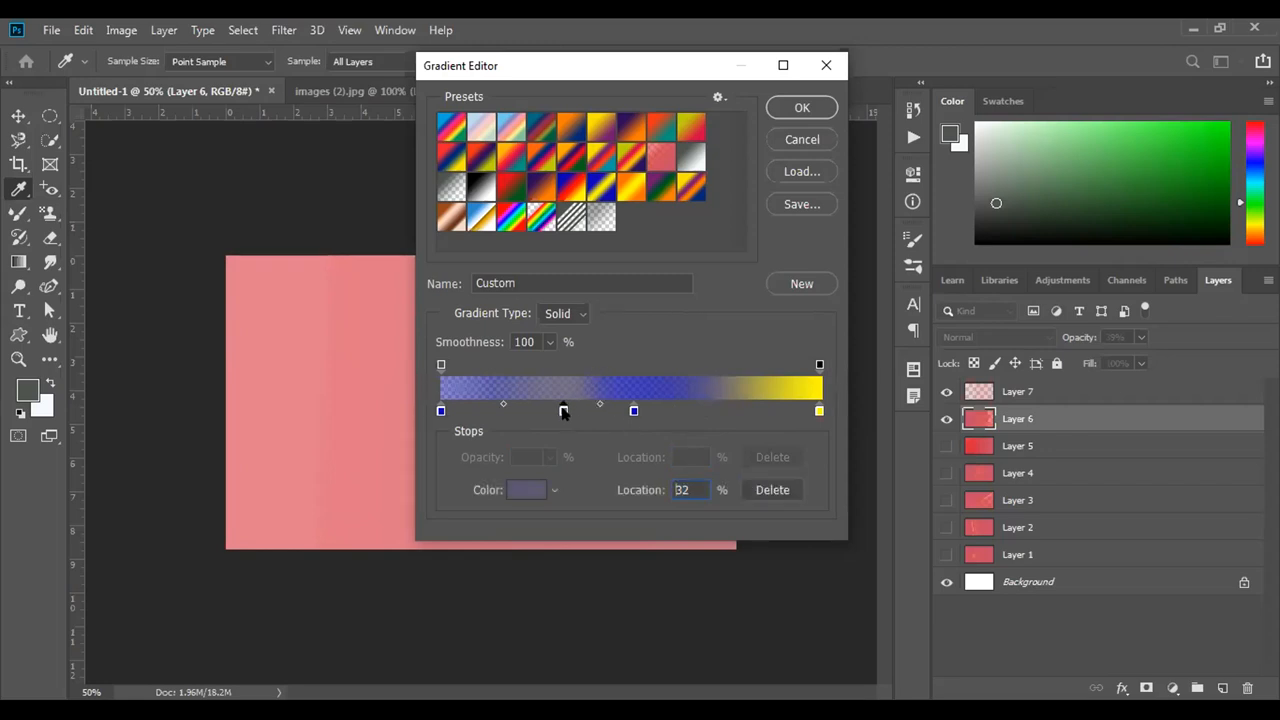
left_click_drag(565, 412, 605, 343)
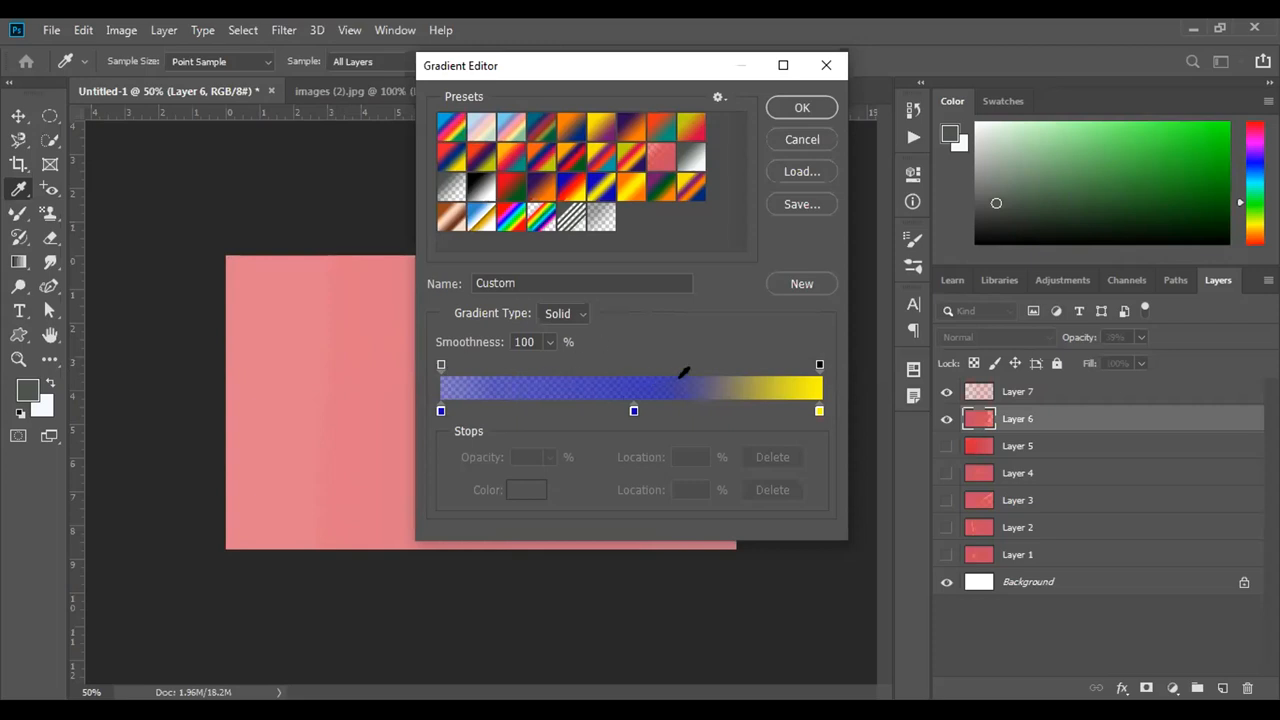
left_click(800, 285)
left_click(801, 107)
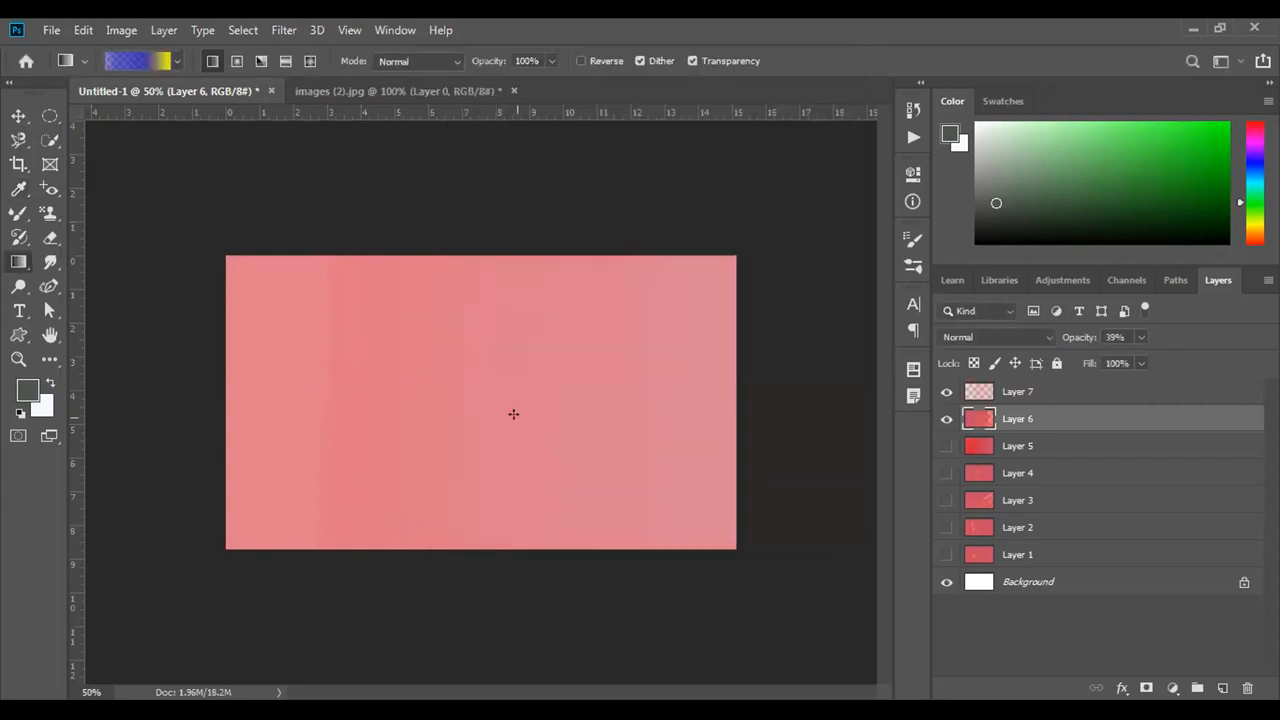
Draw the blue-to-yellow gradient diagonally across Layer 6 toward the canvas's upper right, and hide Layer 7.
left_click_drag(378, 405, 657, 298)
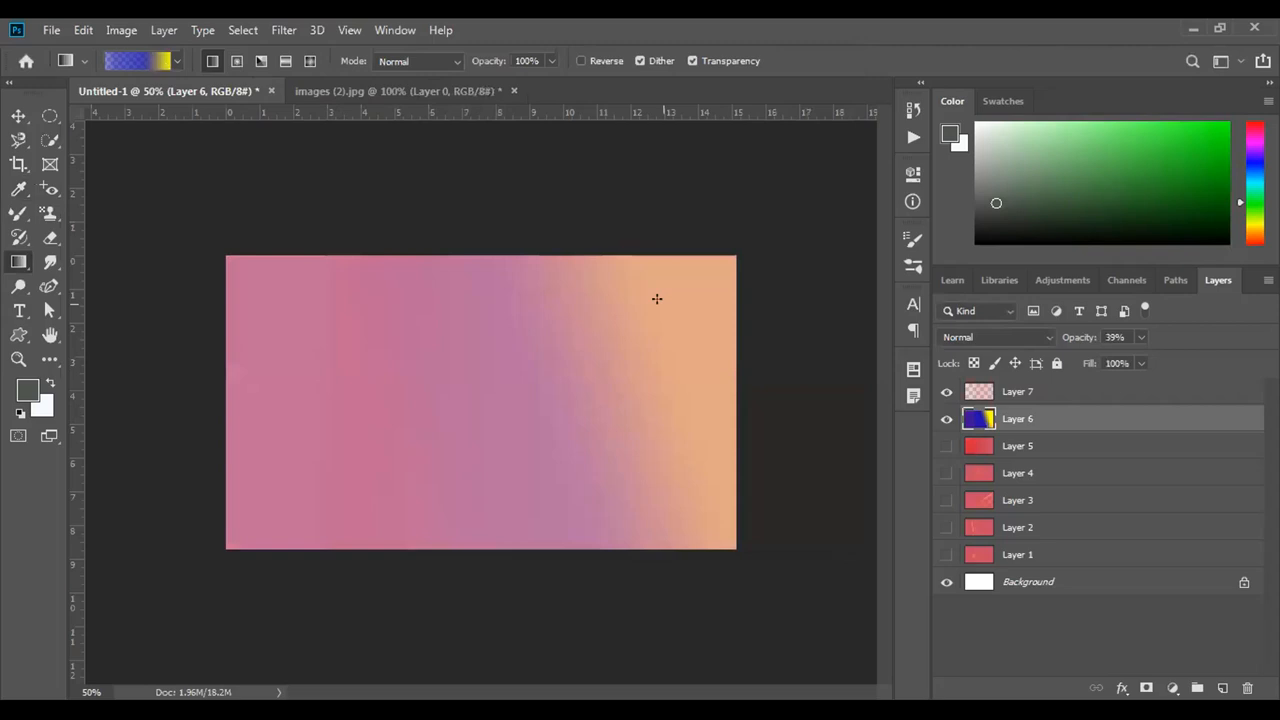
left_click(946, 391)
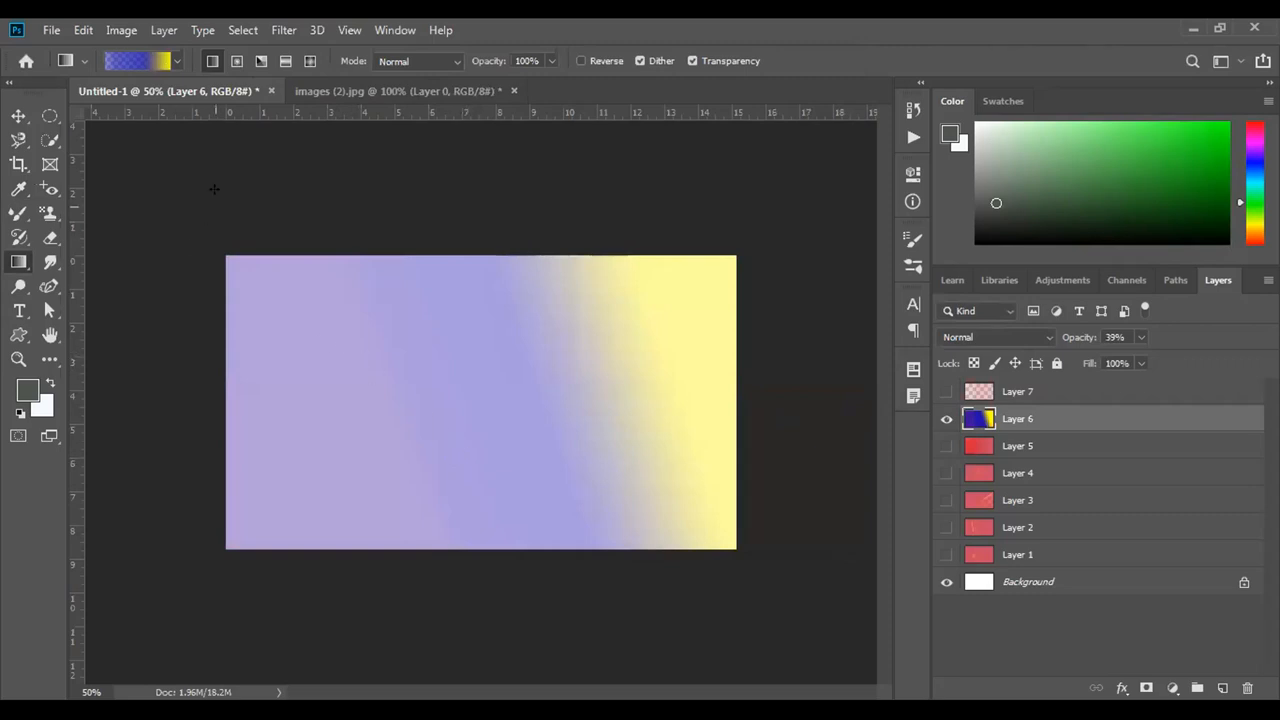
Check the gradient files available for loading in the Gradient Editor, and close it without loading any.
left_click(126, 64)
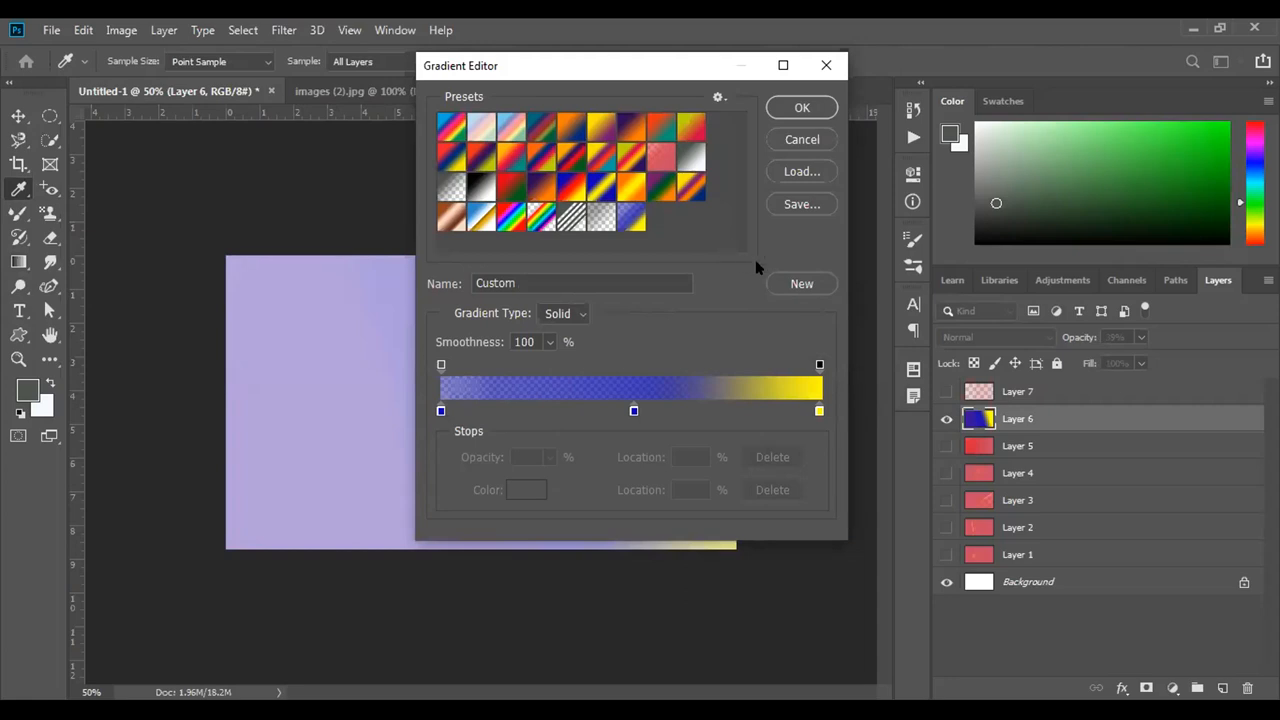
left_click(811, 172)
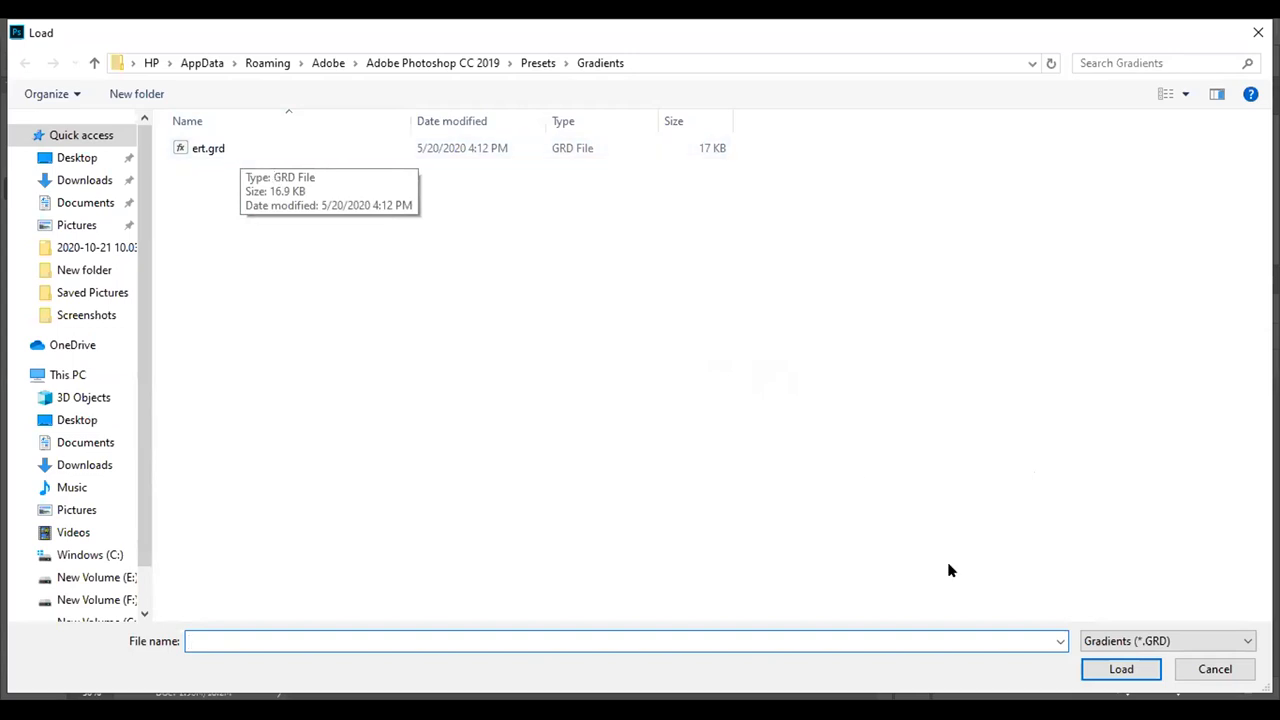
left_click(1214, 669)
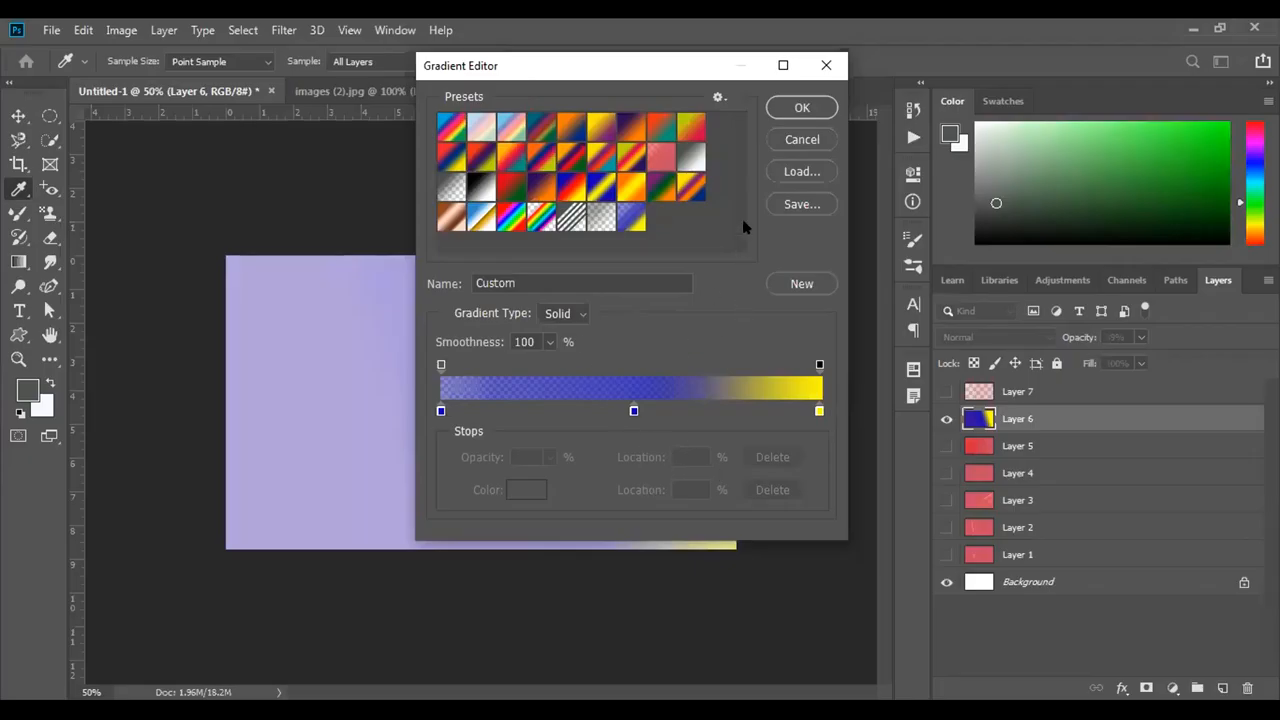
left_click(816, 67)
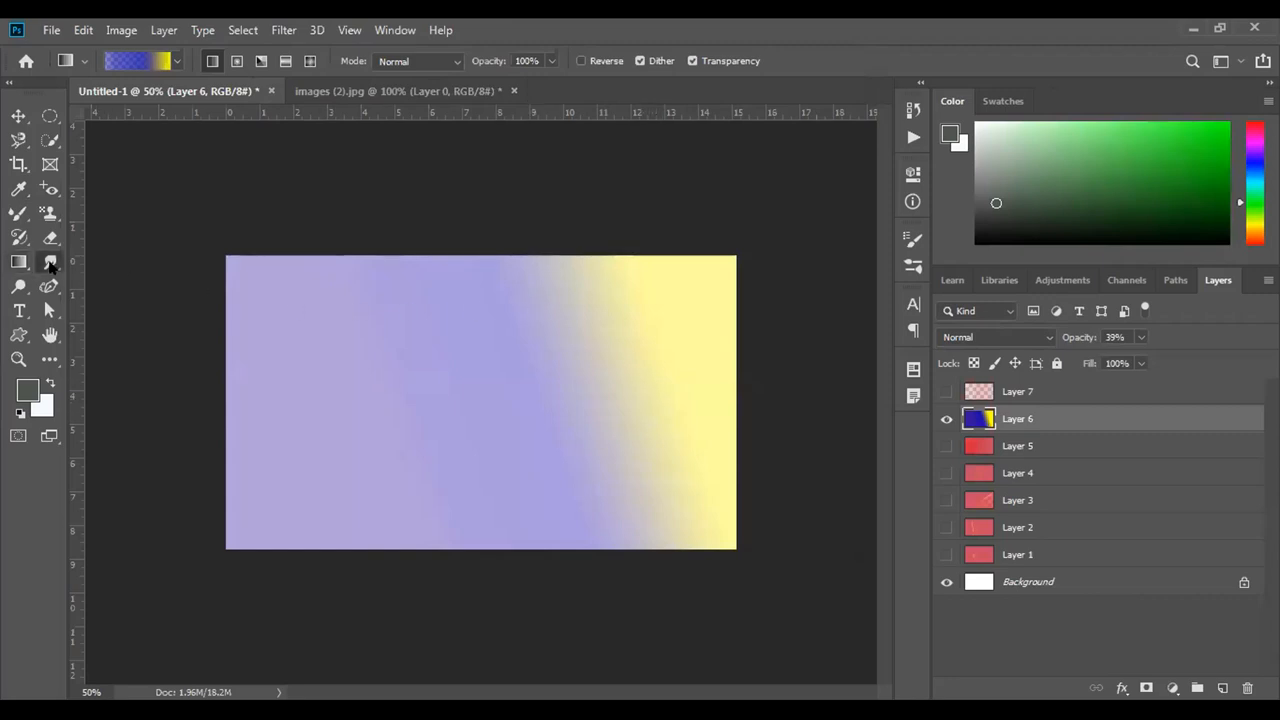
left_click(50, 262)
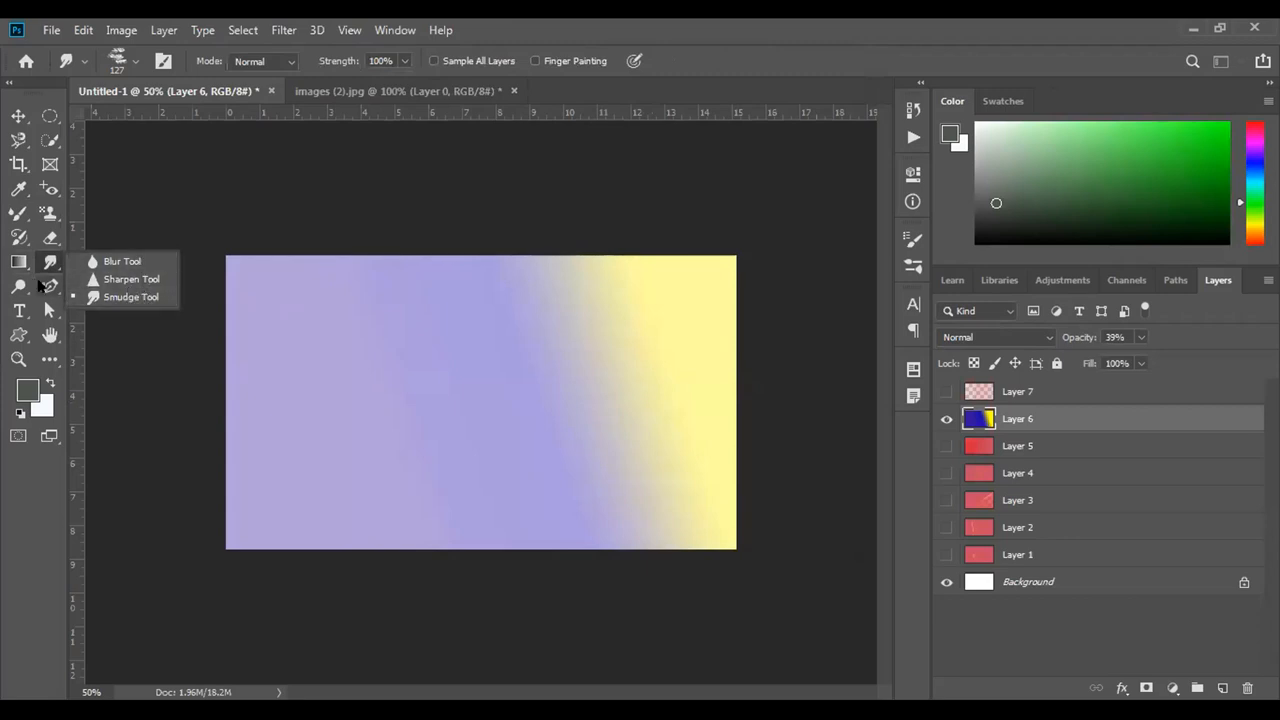
left_click(46, 285)
right_click(46, 285)
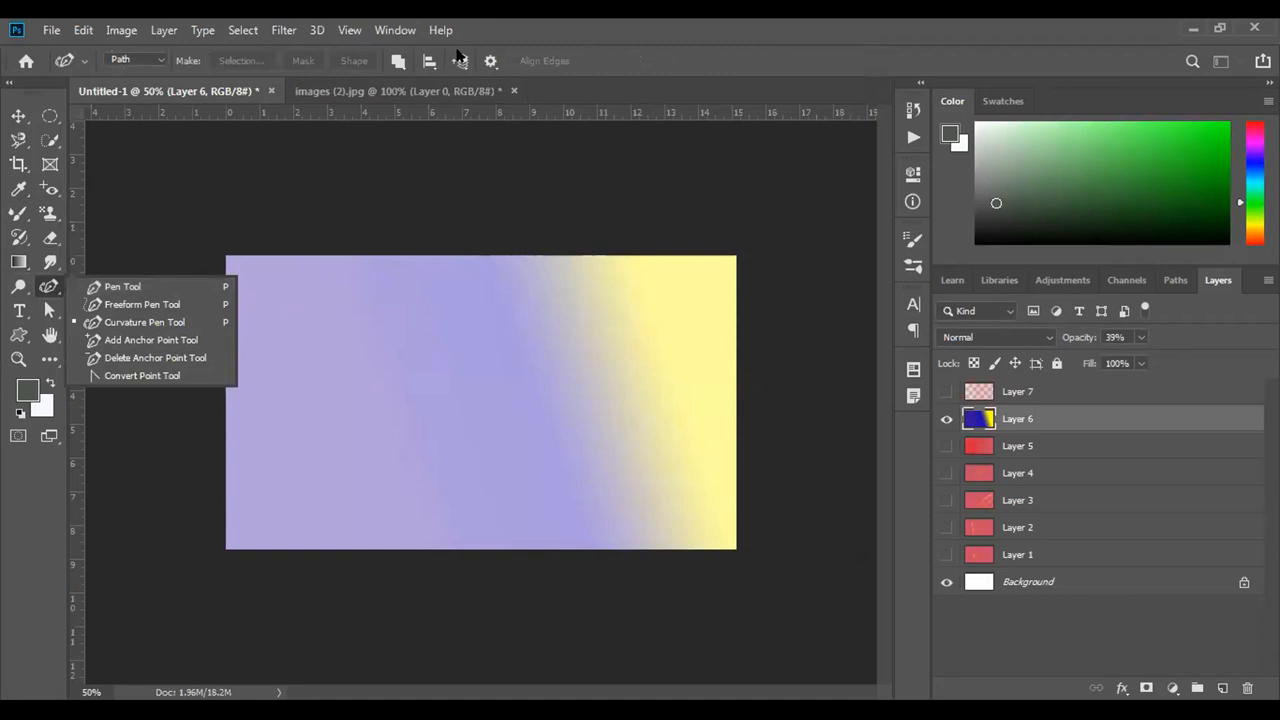
key("Escape")
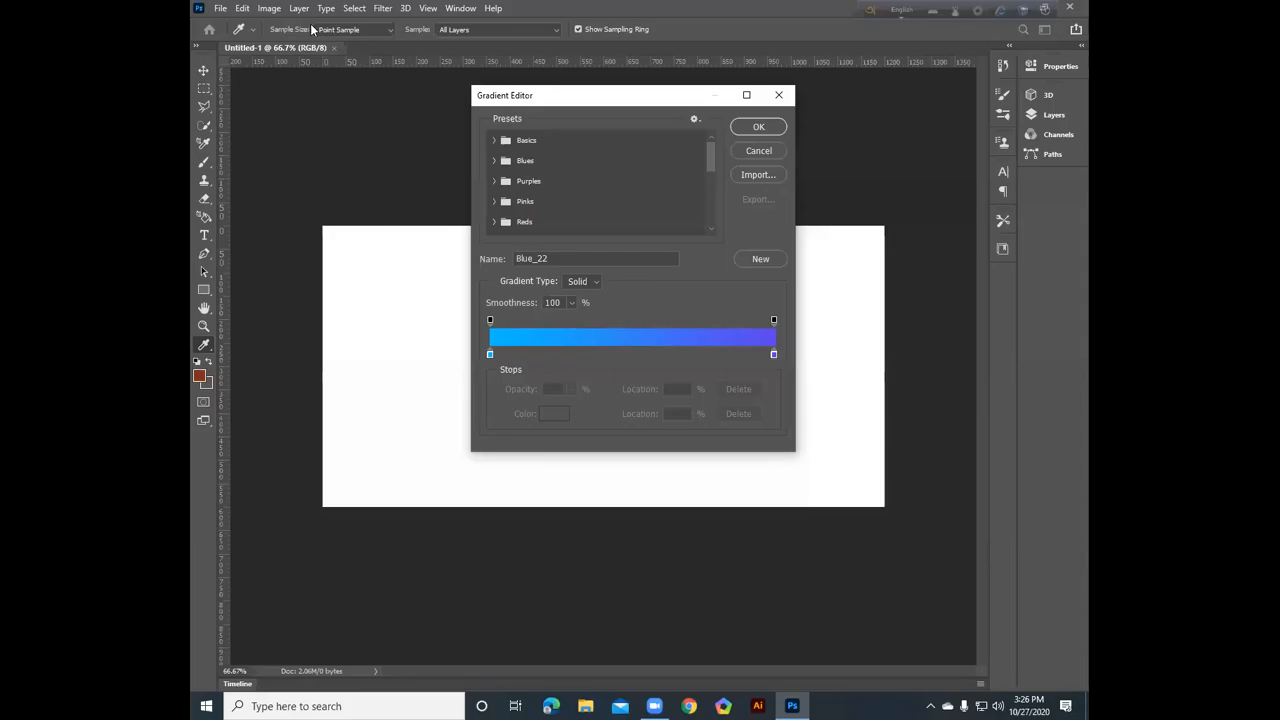
Close the Gradient Editor and browse the gradient preset list.
left_click(778, 95)
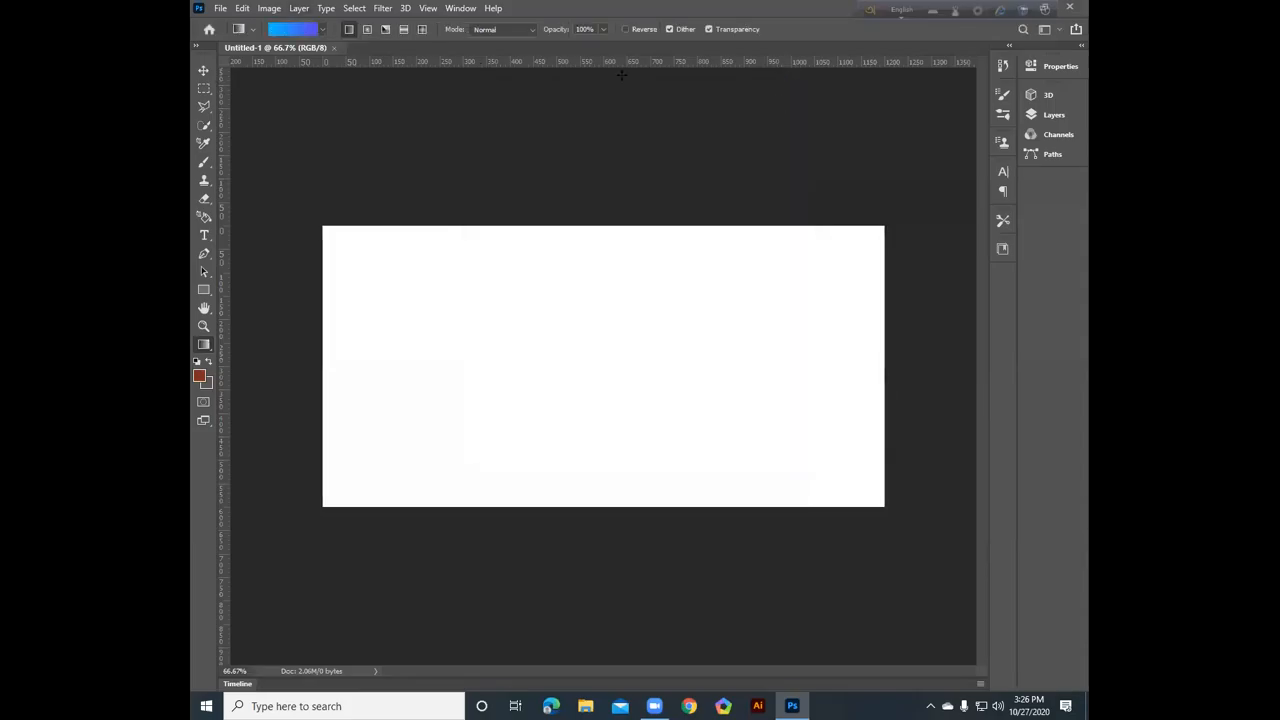
left_click(321, 31)
scroll(300, 88, "down", 5)
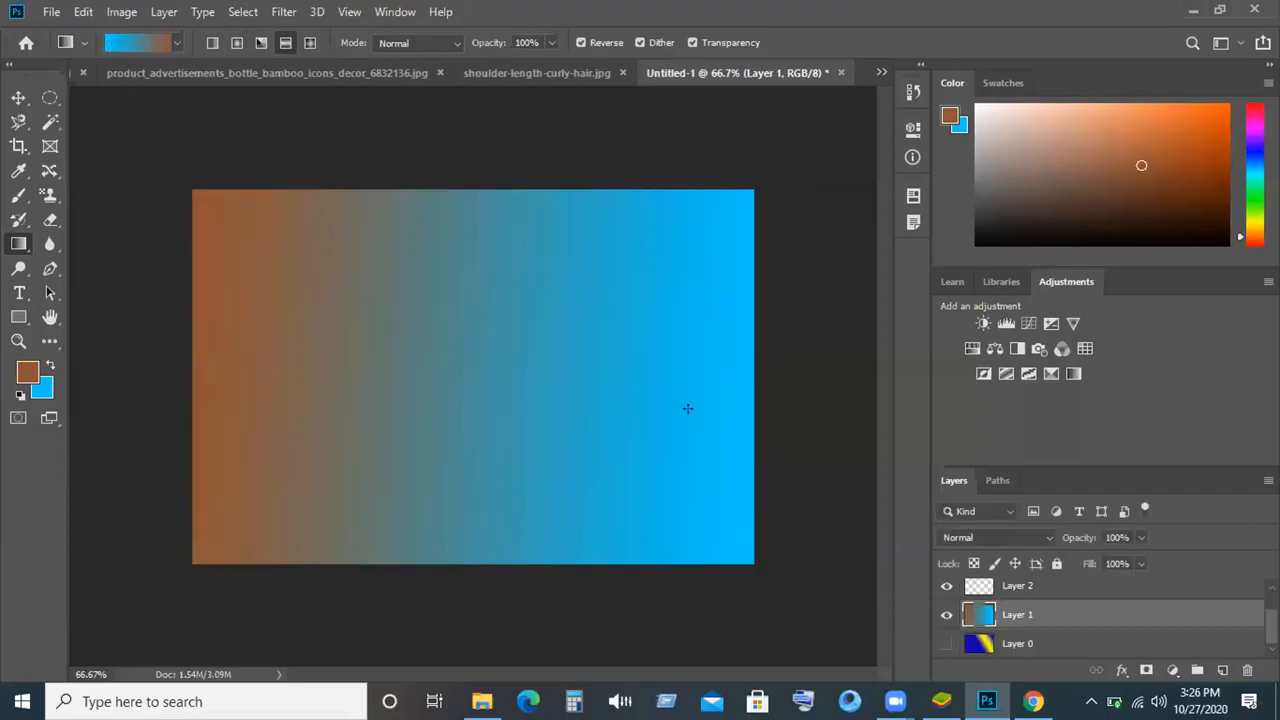
Hide Layer 1 and Layer 2, and try to apply an Angle gradient to the hidden Layer 1.
left_click(945, 617)
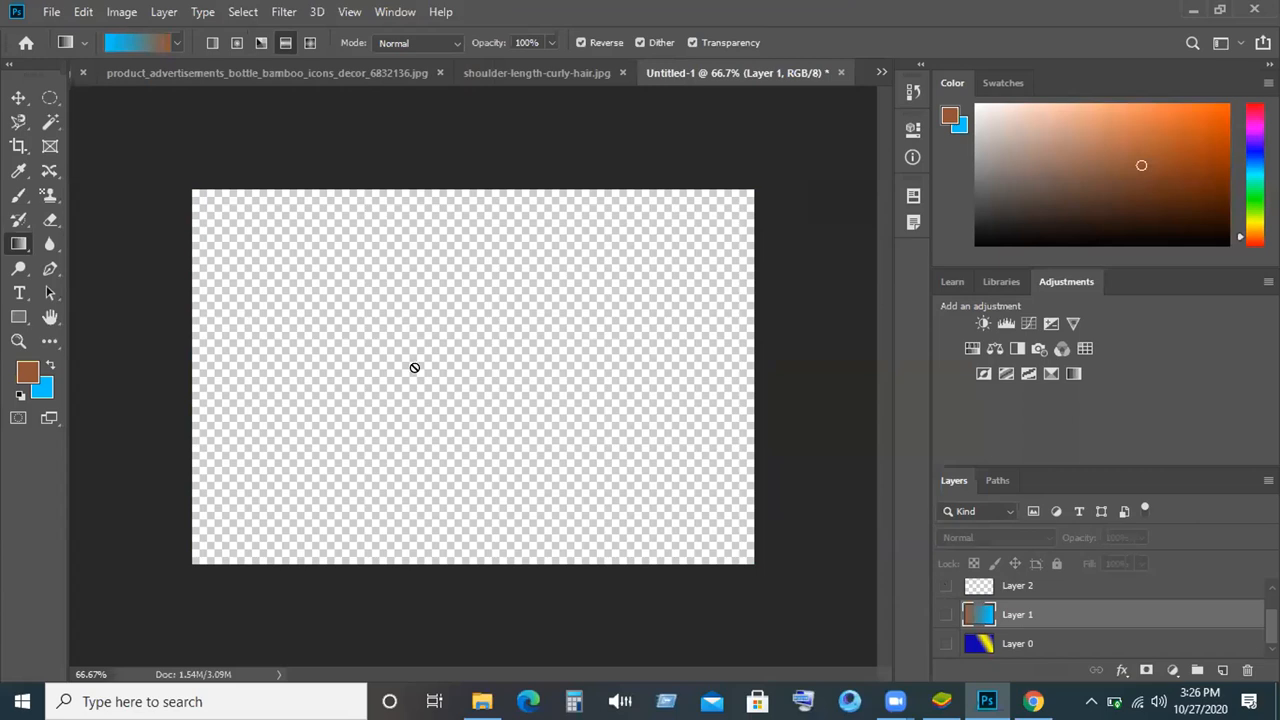
left_click(261, 42)
left_click(223, 401)
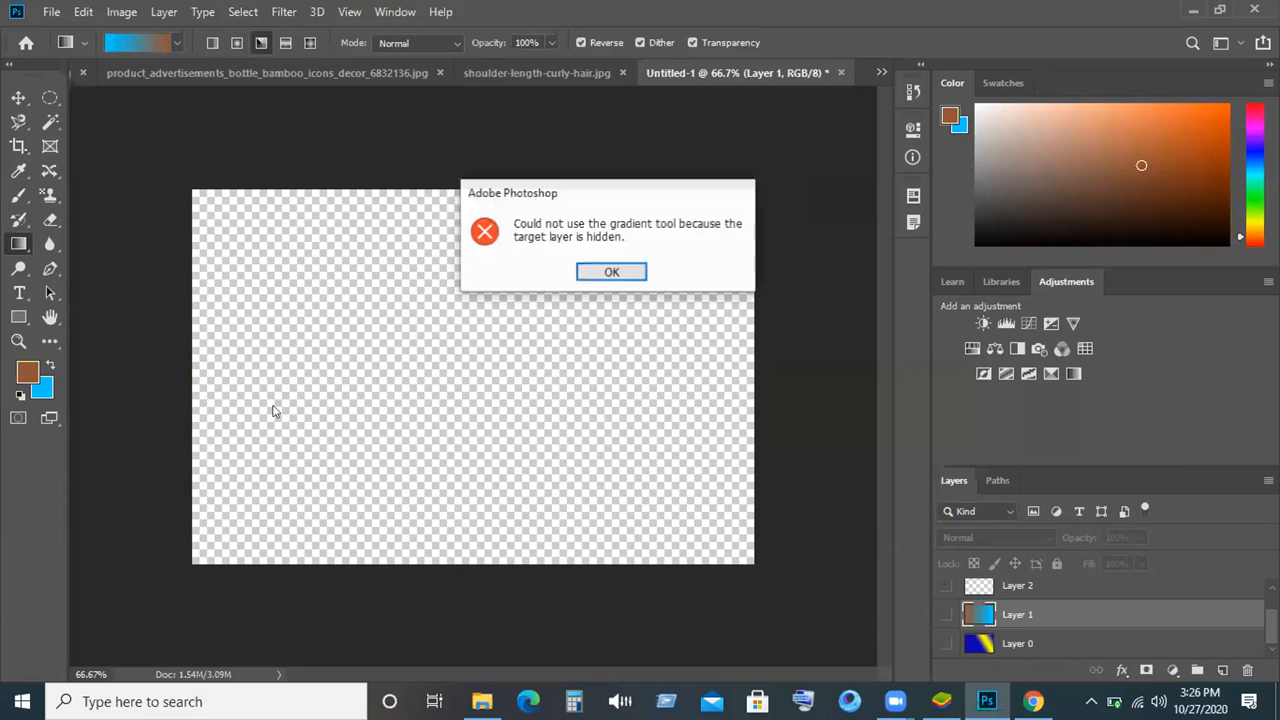
left_click(590, 271)
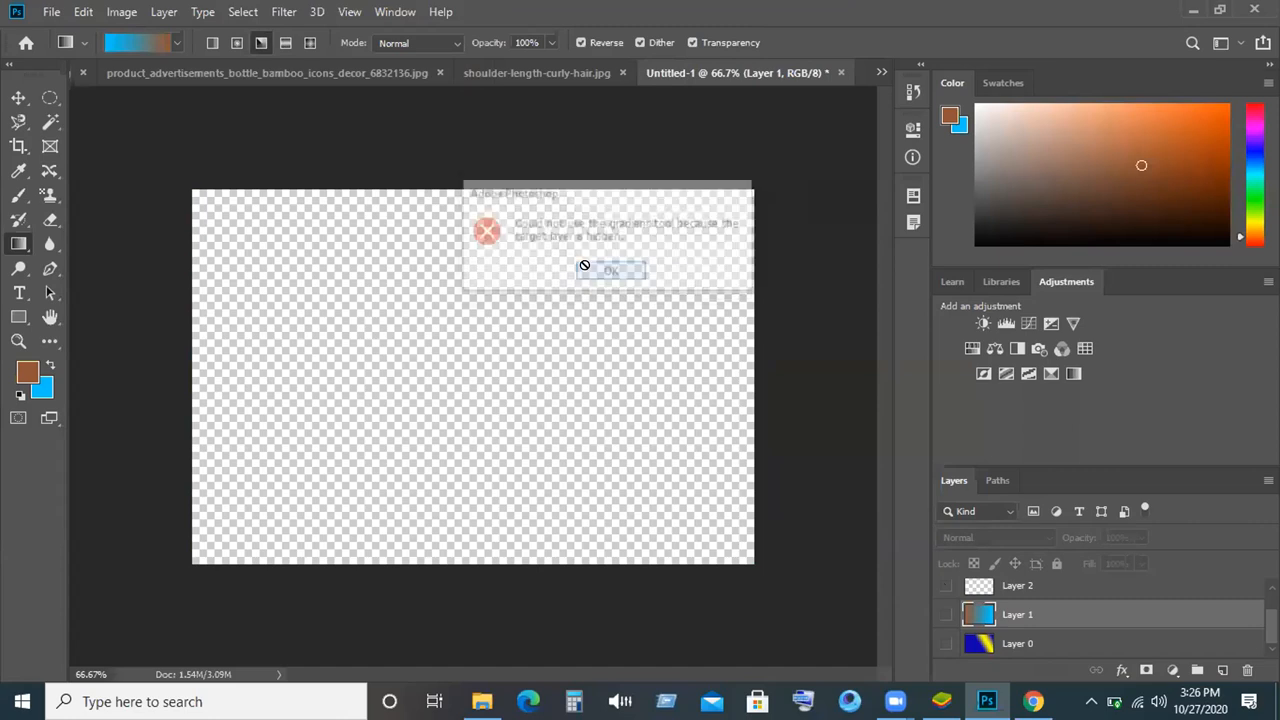
Make Layer 2 the only visible layer and select it.
left_click(946, 614)
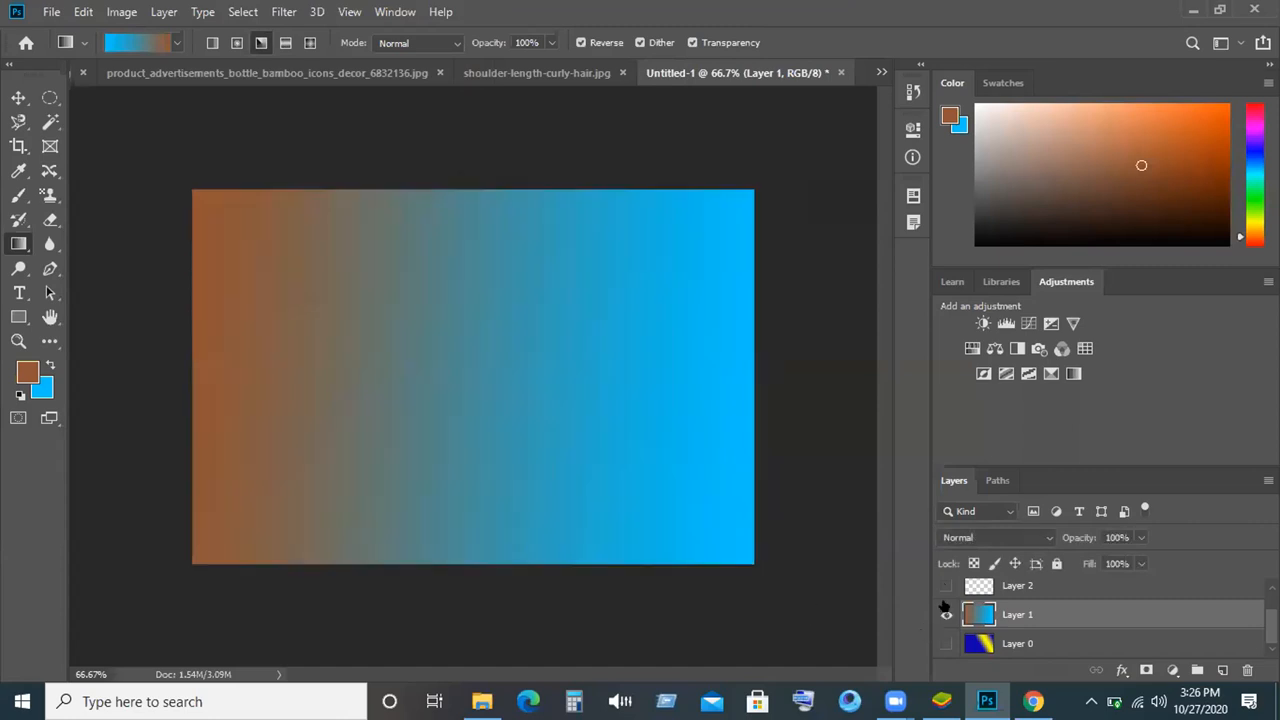
left_click(946, 585)
left_click(946, 614)
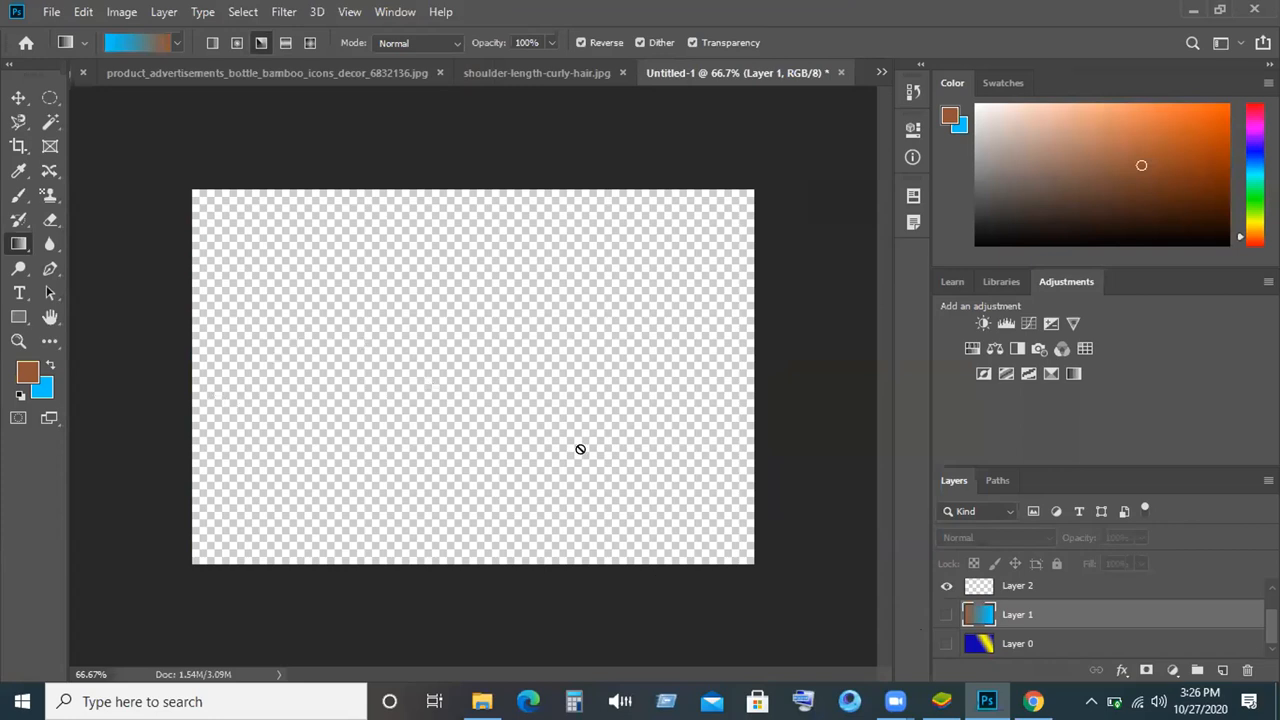
left_click(975, 583)
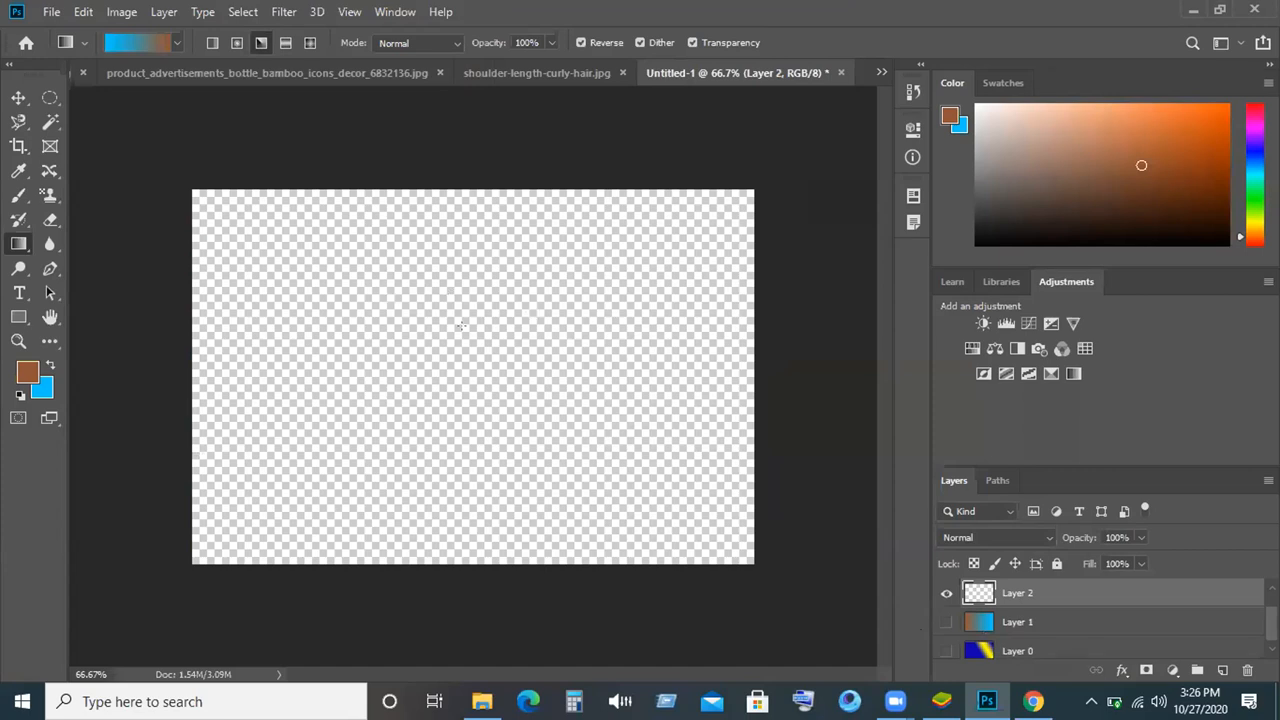
Draw angle gradients on Layer 2 from the canvas center toward the upper corners, ending with the upper-right corner.
left_click_drag(473, 347, 755, 187)
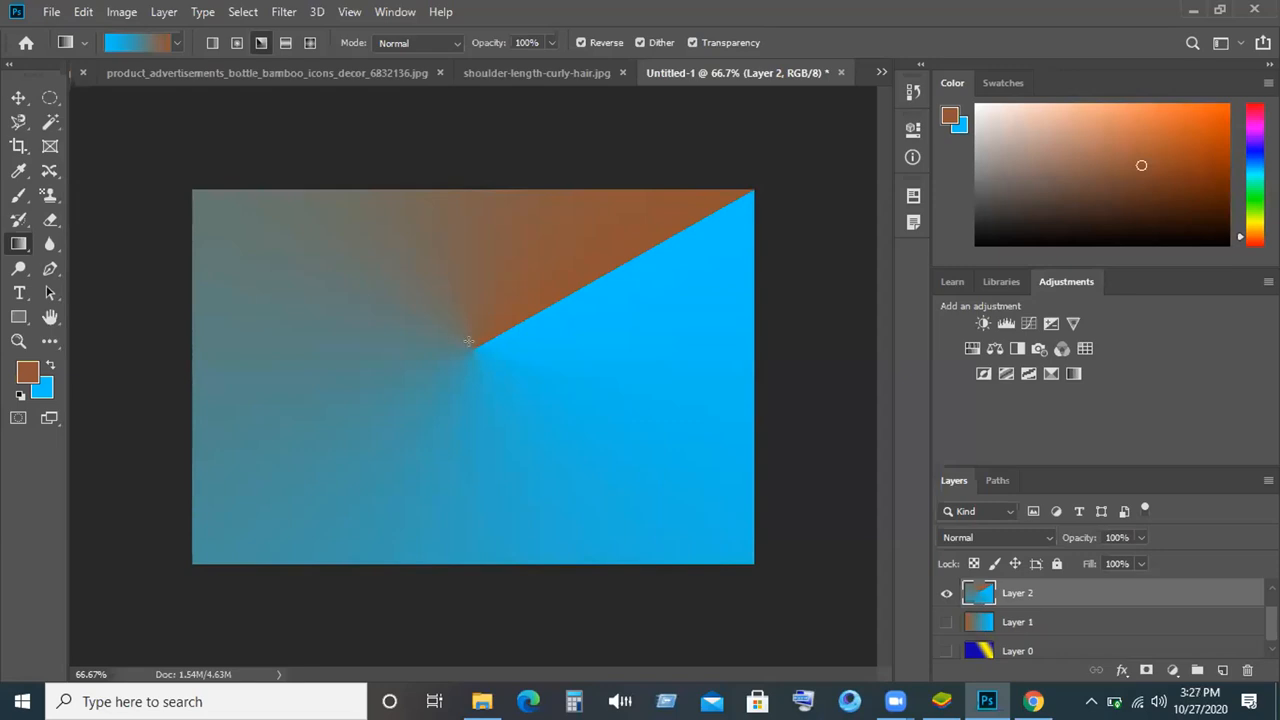
left_click_drag(473, 350, 188, 186)
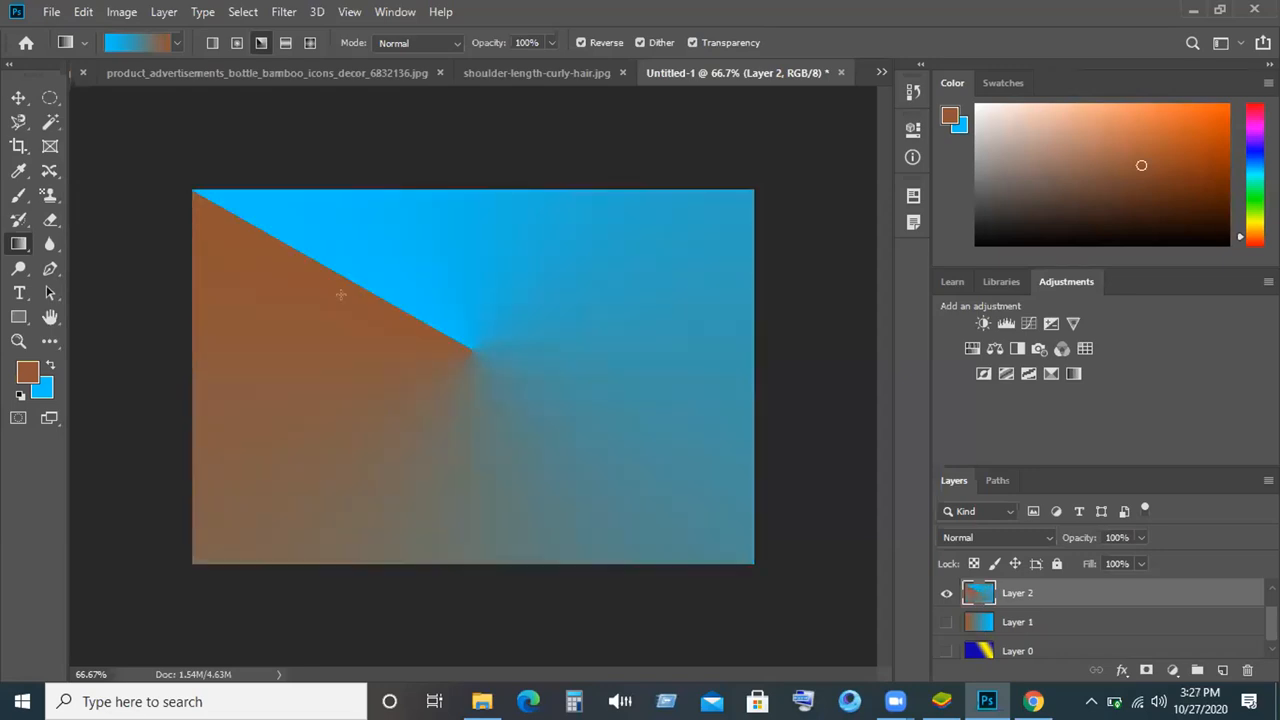
mouse_move(470, 350)
left_mouse_down()
mouse_move(786, 214)
mouse_move(760, 180)
mouse_move(748, 186)
left_mouse_up()
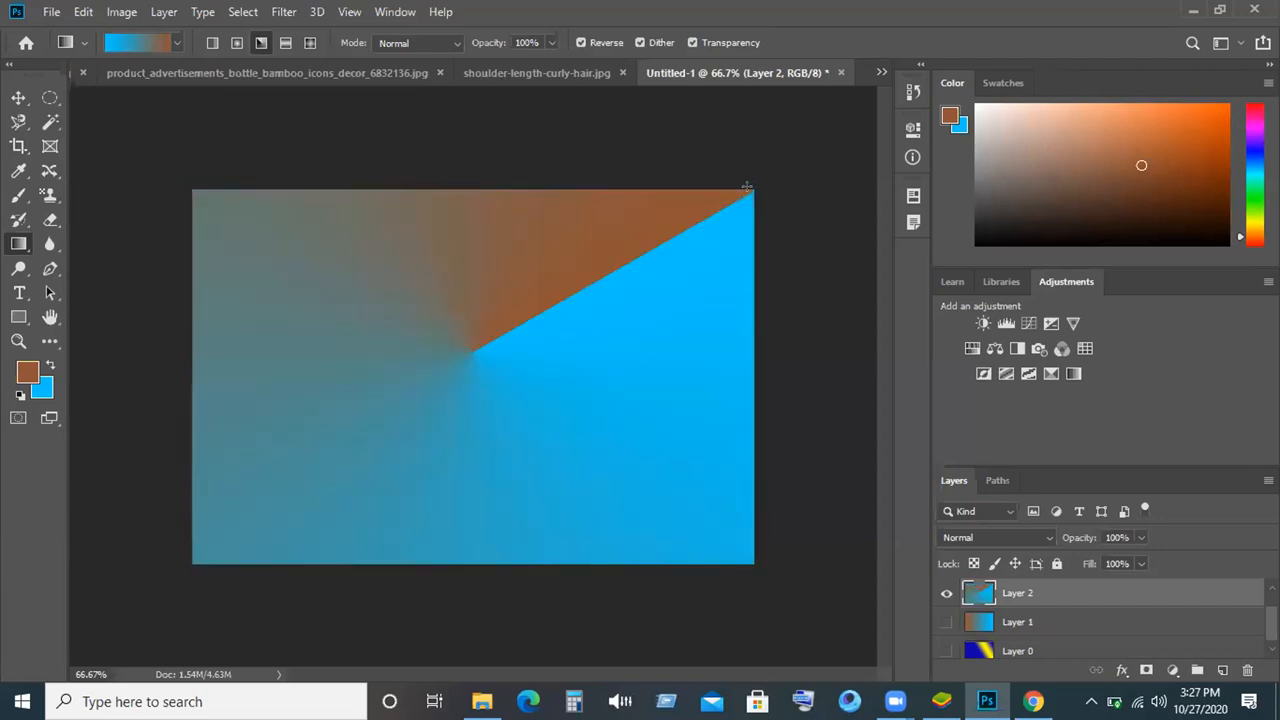
Add a new layer above Layer 2 and hide Layer 2.
scroll(969, 596, "down", 1)
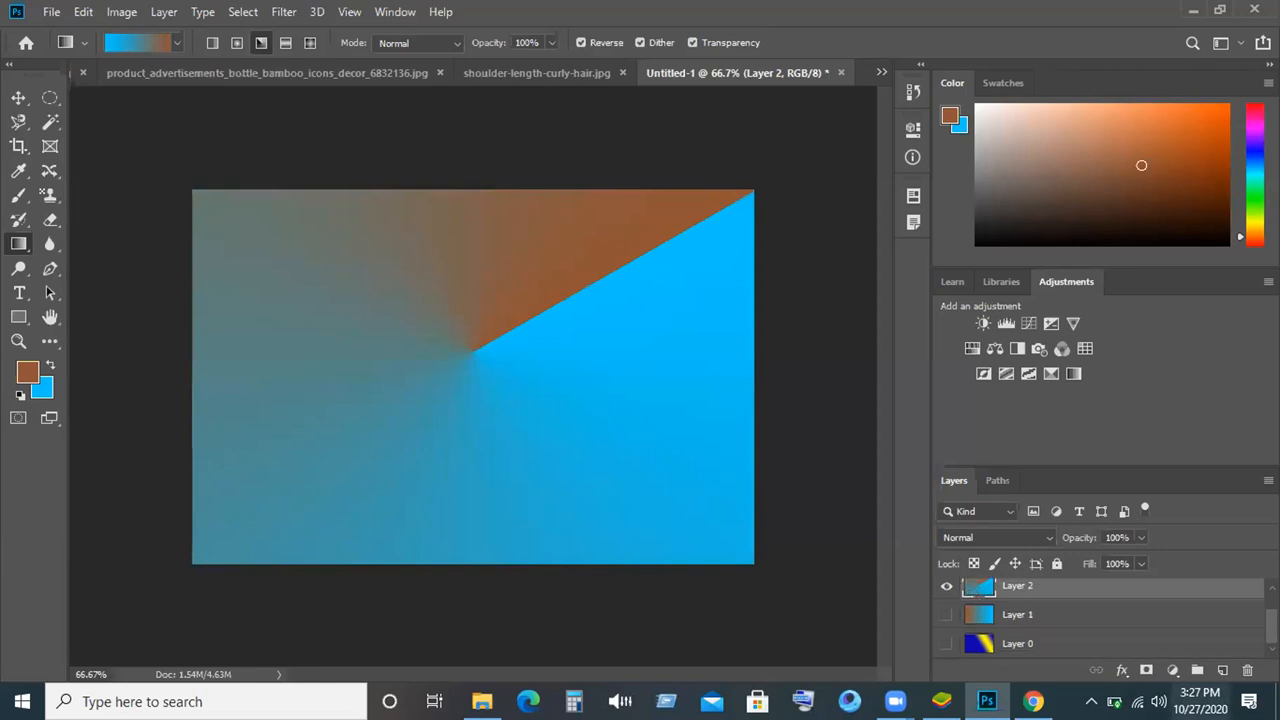
left_click(1222, 670)
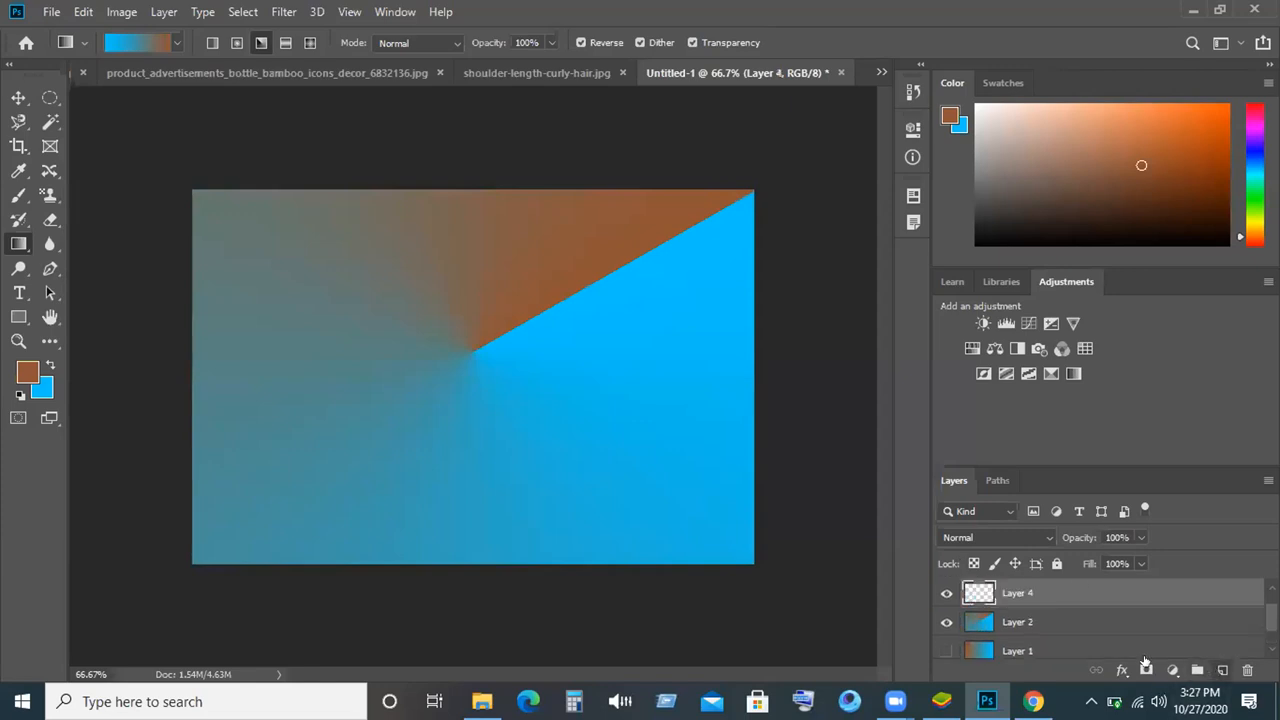
left_click(946, 620)
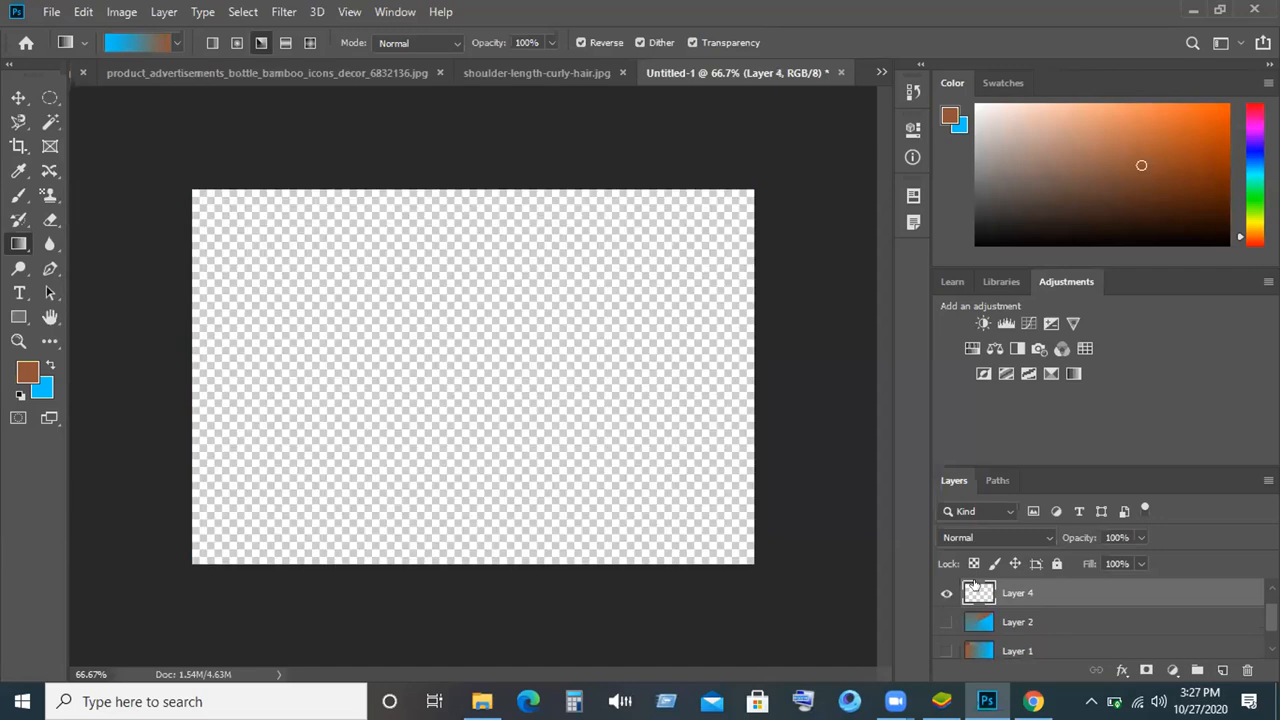
Try radial gradients on Layer 4 from the center and both side edges, ending with one from the upper-right corner toward the lower left.
left_click(240, 43)
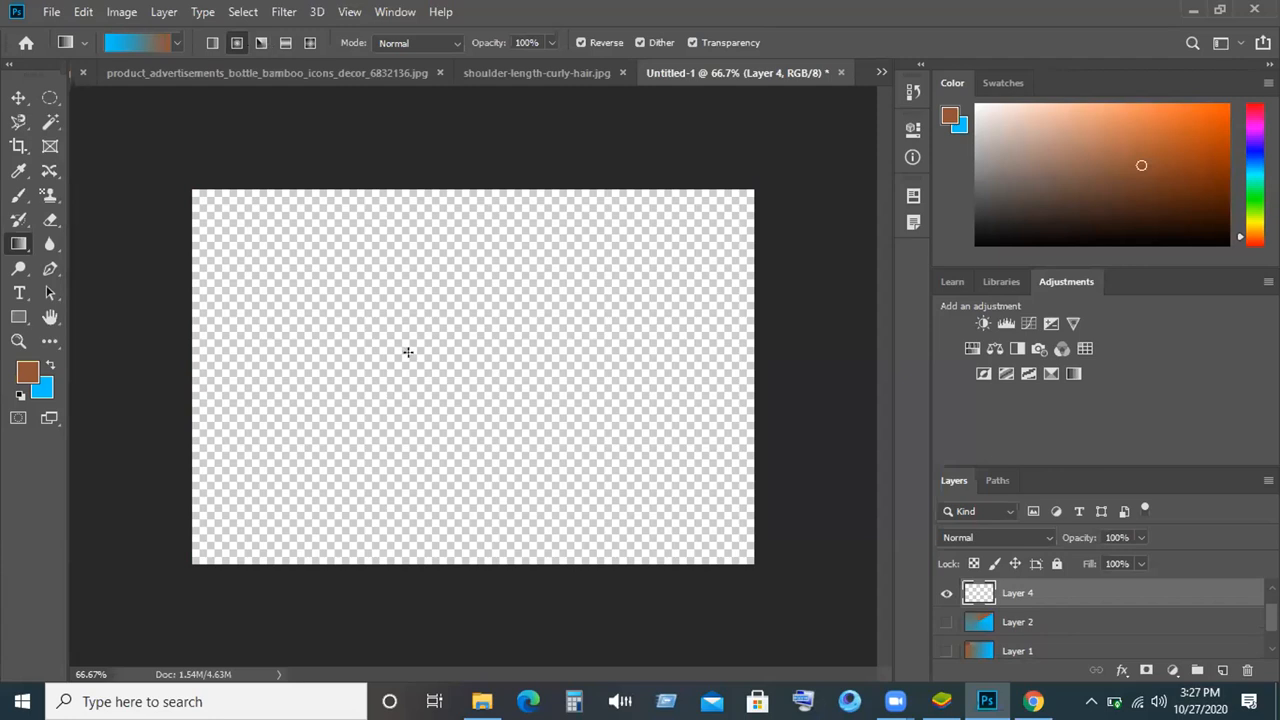
left_click_drag(458, 373, 449, 184)
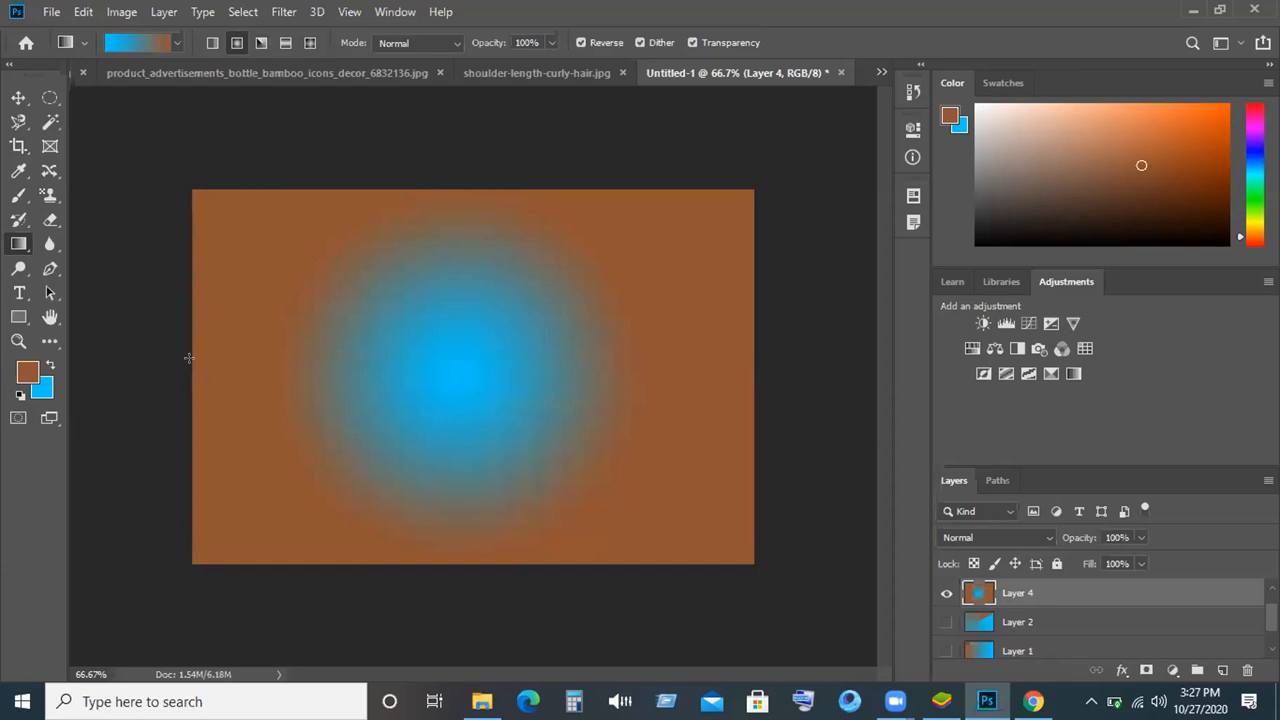
left_click_drag(191, 371, 400, 372)
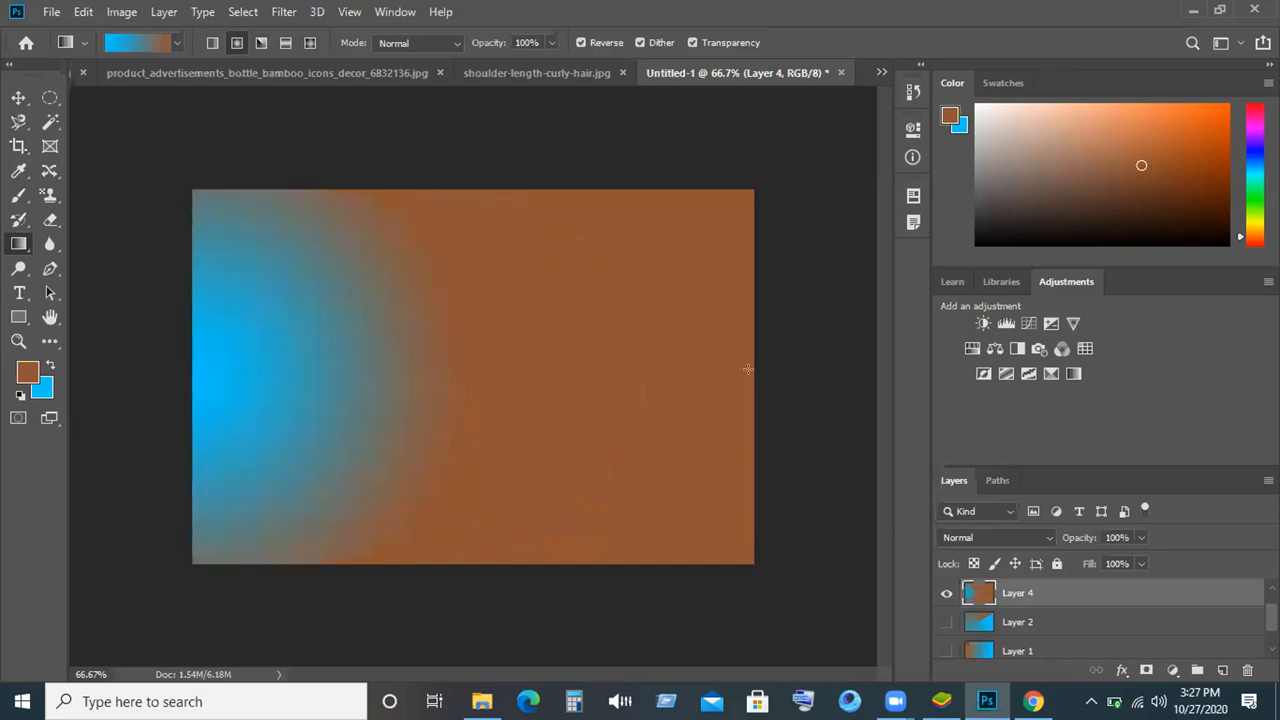
left_click_drag(750, 371, 565, 371)
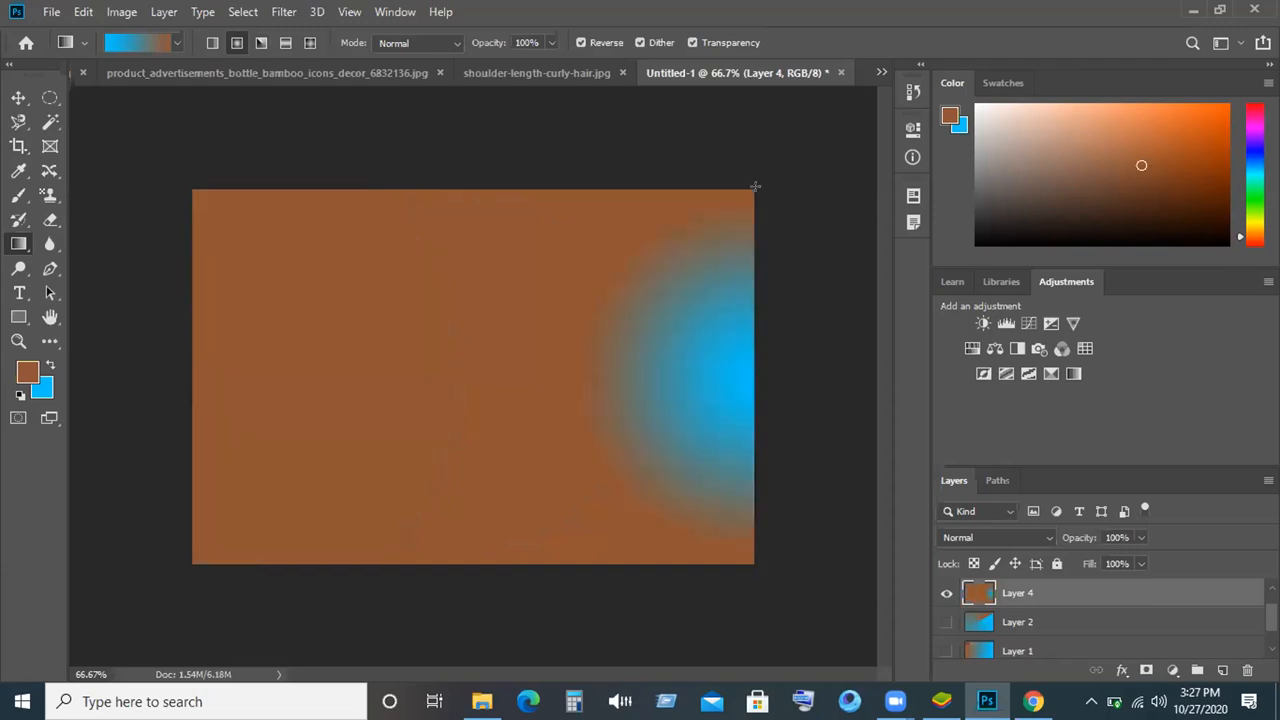
left_click_drag(747, 189, 295, 561)
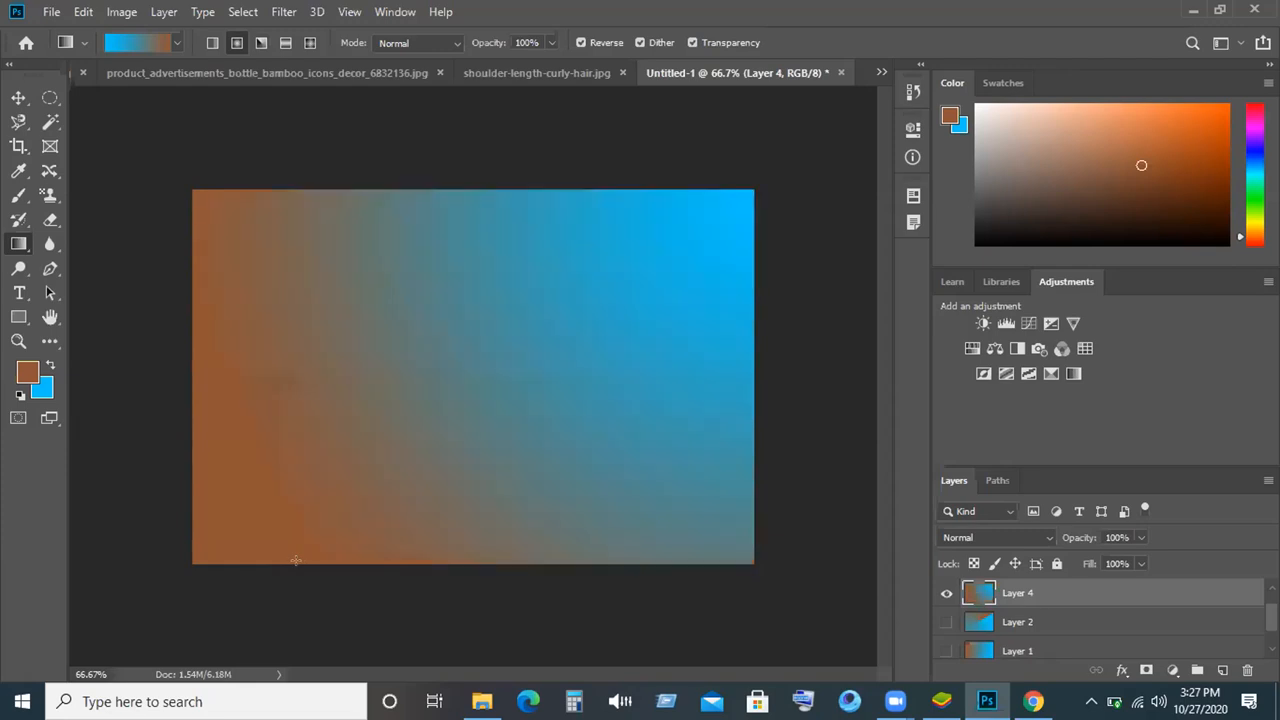
Switch to the Linear gradient style, and add a new layer above Layer 4 with Layer 4 hidden.
left_click(212, 43)
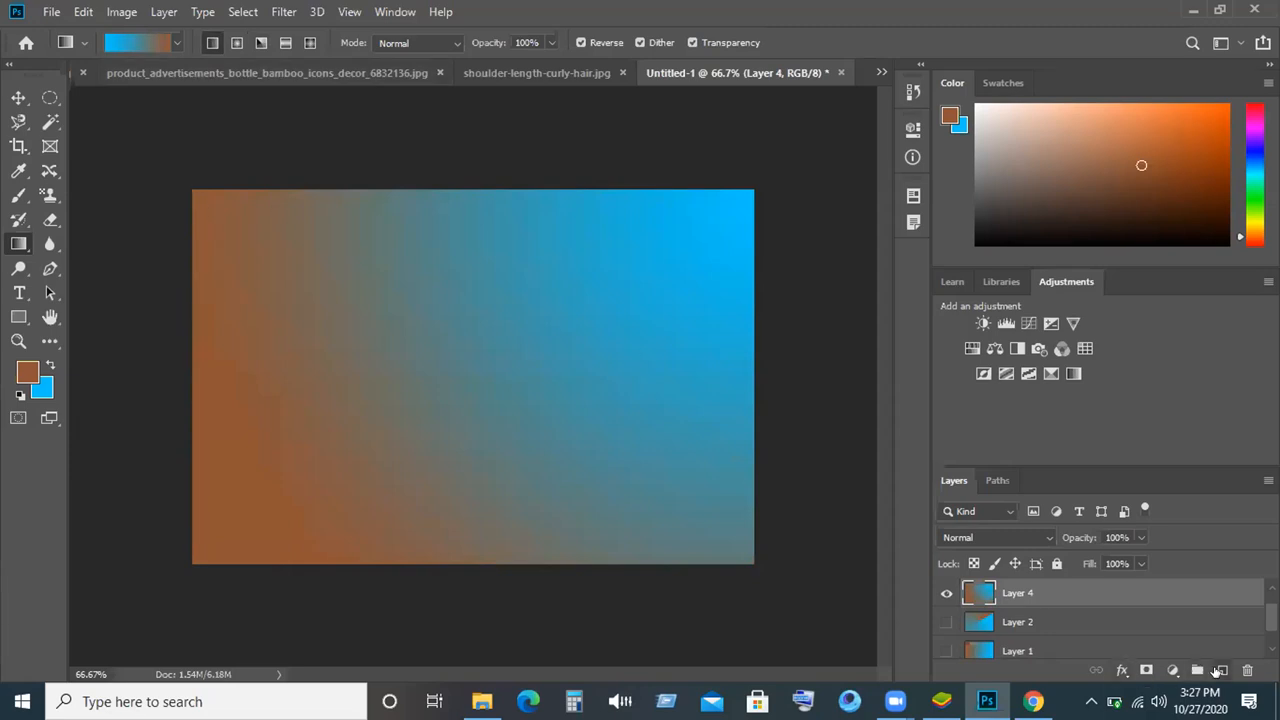
left_click(1219, 670)
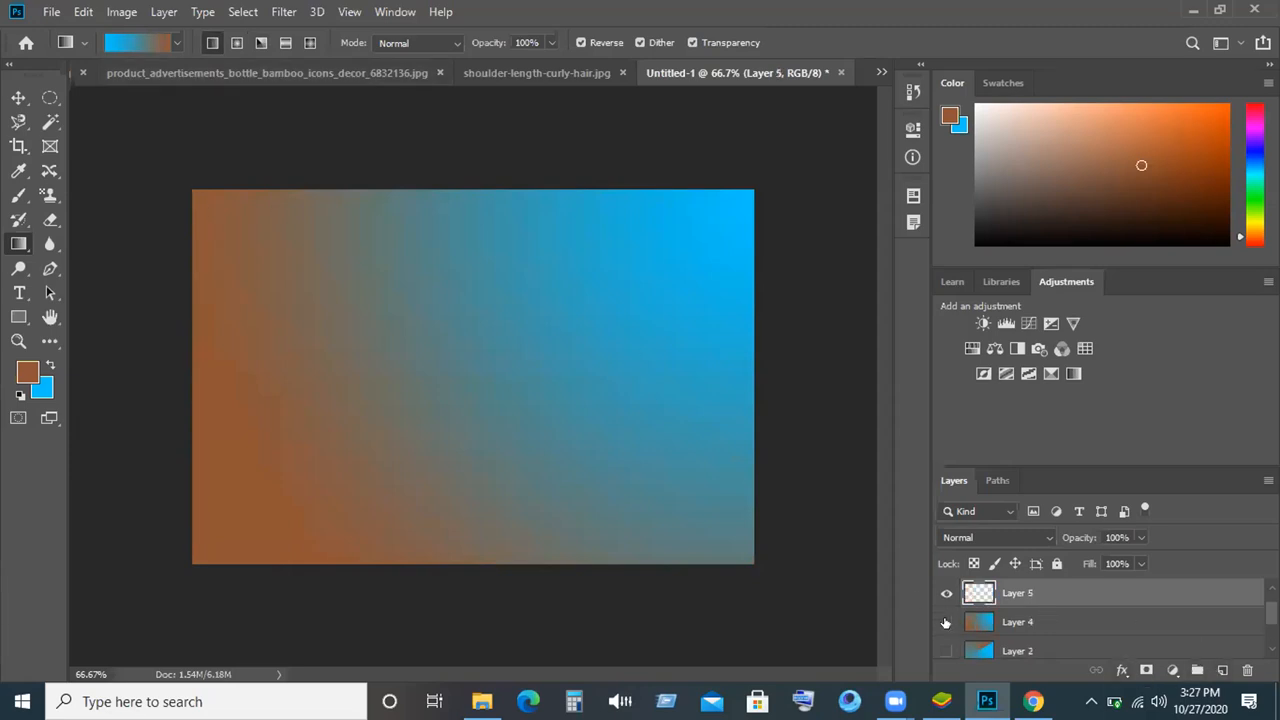
left_click(945, 622)
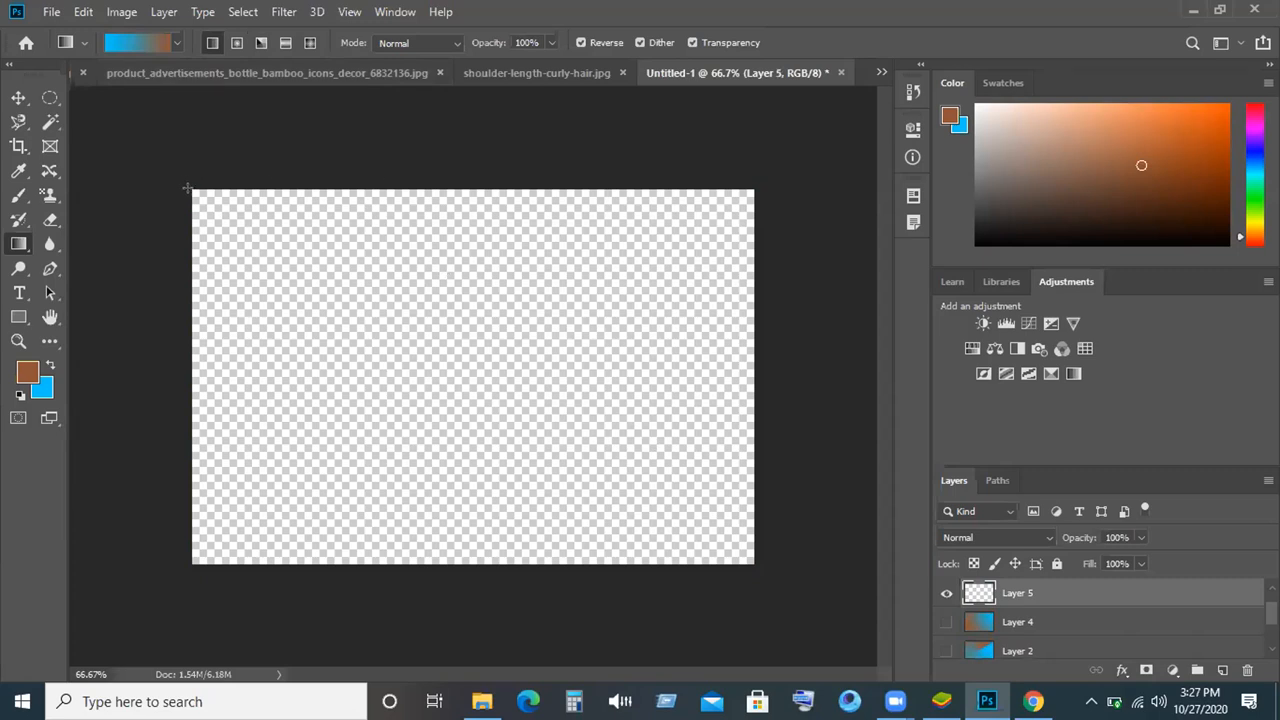
Try linear gradients on Layer 5, first from the upper-left corner to the canvas center, ending with a horizontal one across the full width.
left_click_drag(192, 190, 497, 363)
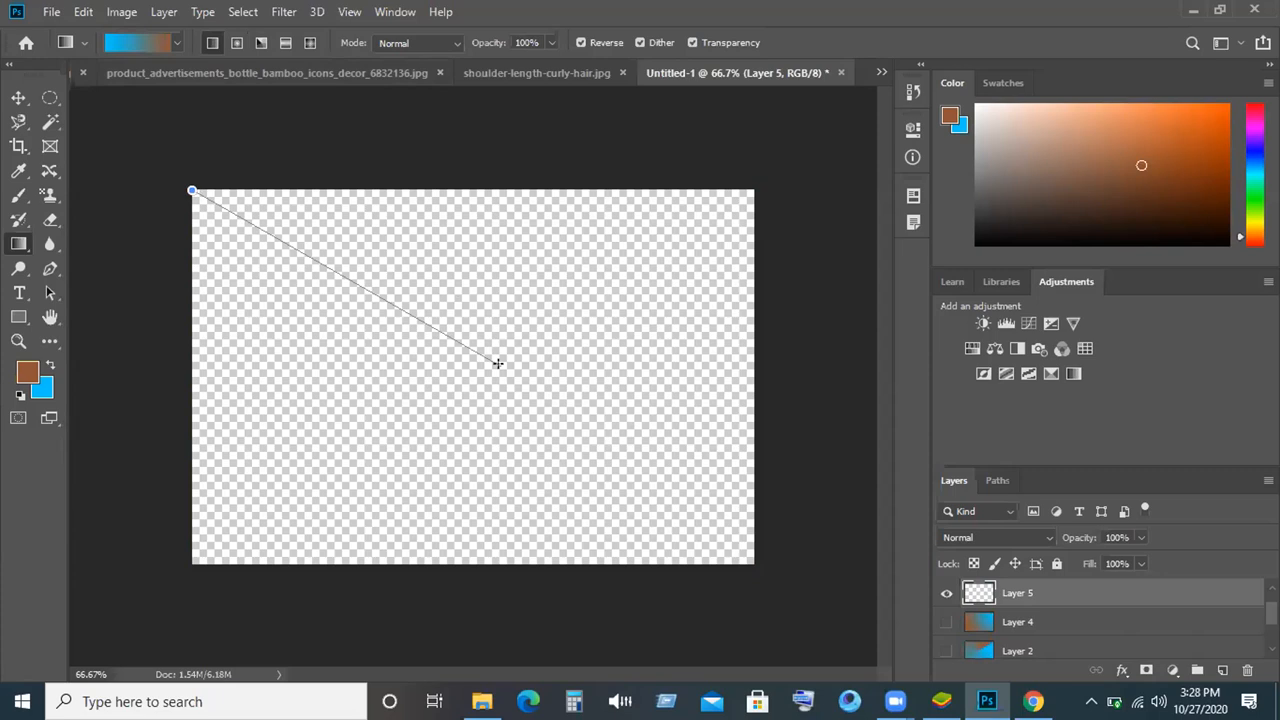
left_click_drag(497, 363, 516, 368)
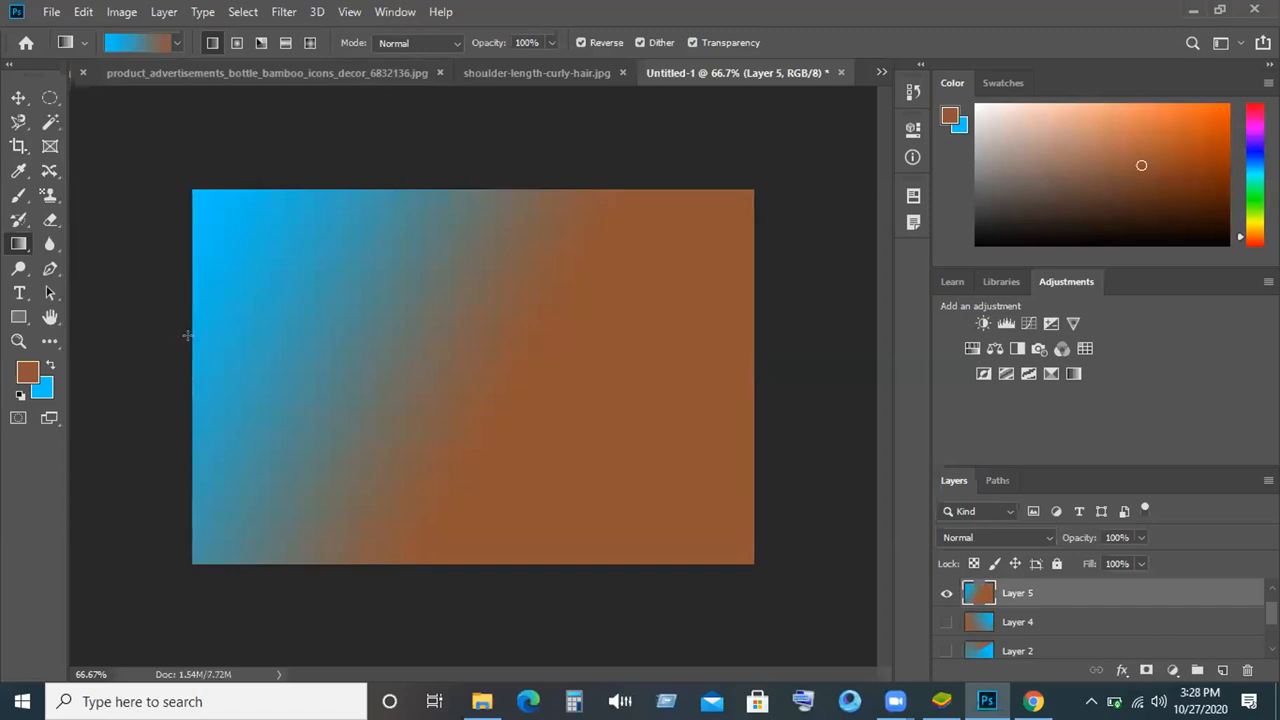
mouse_move(191, 343)
left_mouse_down()
mouse_move(760, 343)
mouse_move(630, 362)
mouse_move(185, 344)
left_mouse_up()
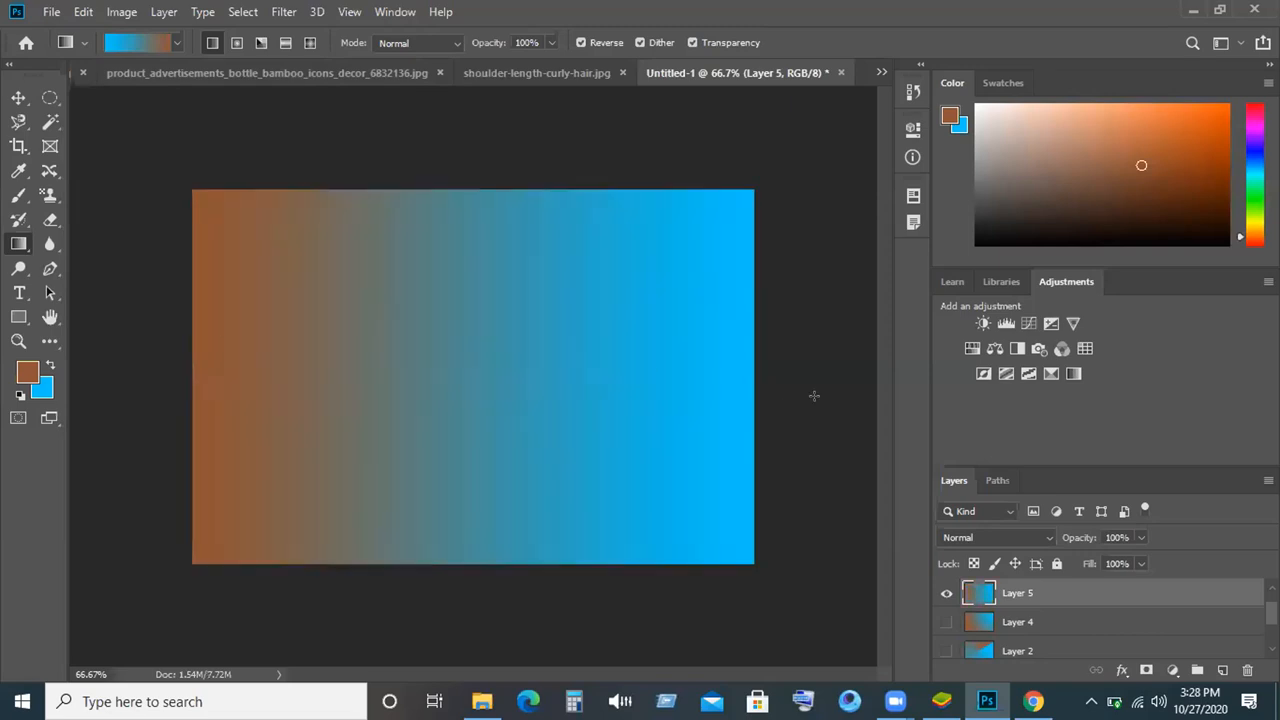
Show Layer 4, Layer 2, Layer 1 and Layer 0, and select Layer 2.
left_click(944, 622)
left_click(946, 648)
scroll(958, 626, "down", 2)
left_click(946, 614)
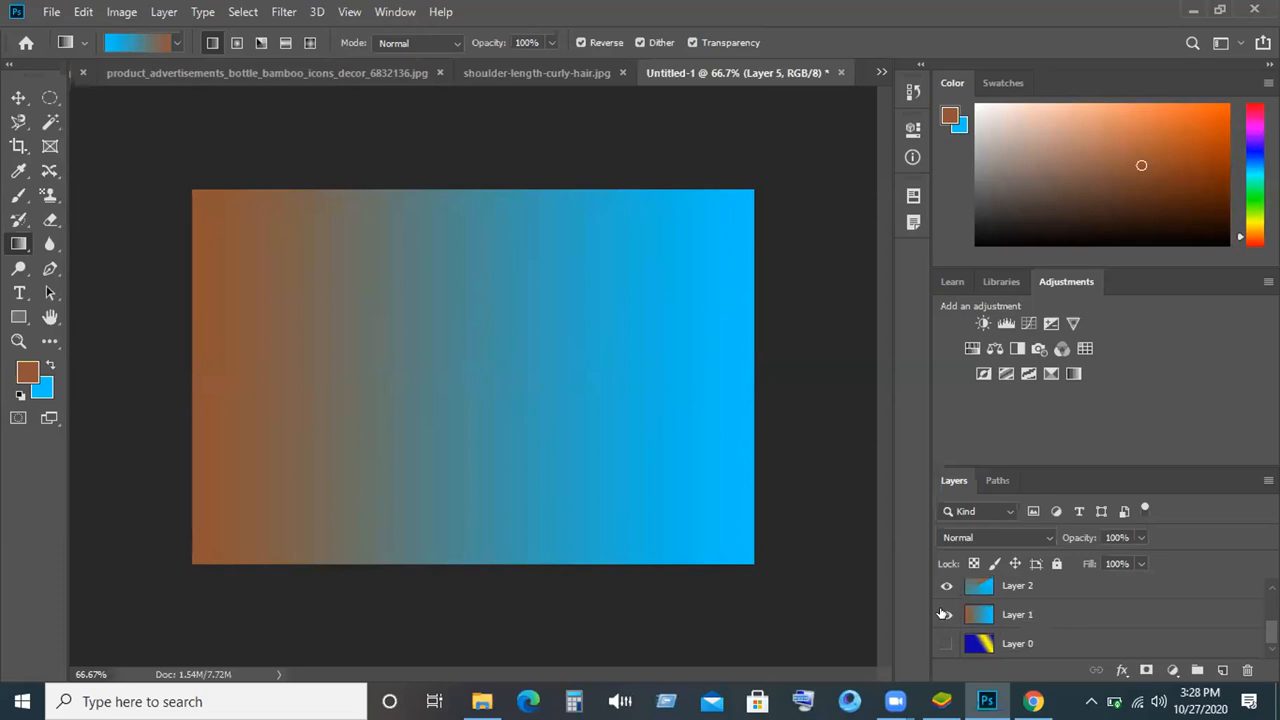
left_click(946, 643)
scroll(997, 610, "up", 2)
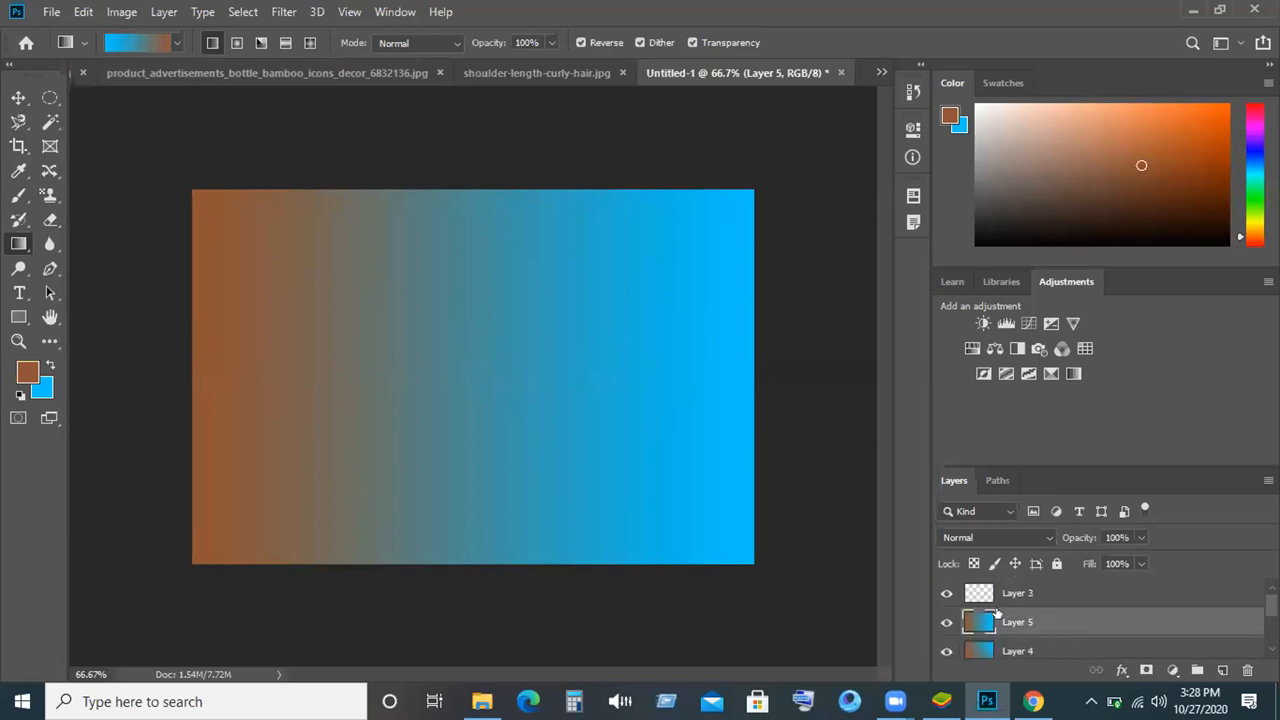
scroll(997, 612, "down", 2)
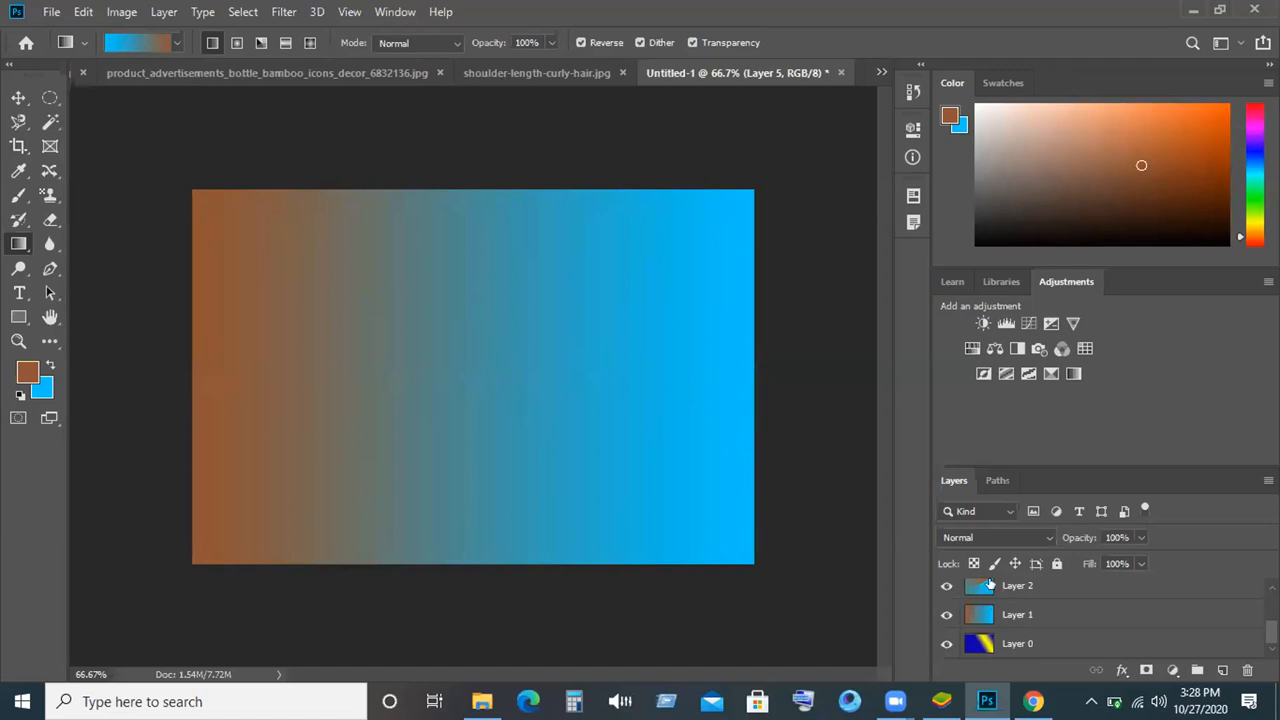
left_click(989, 585)
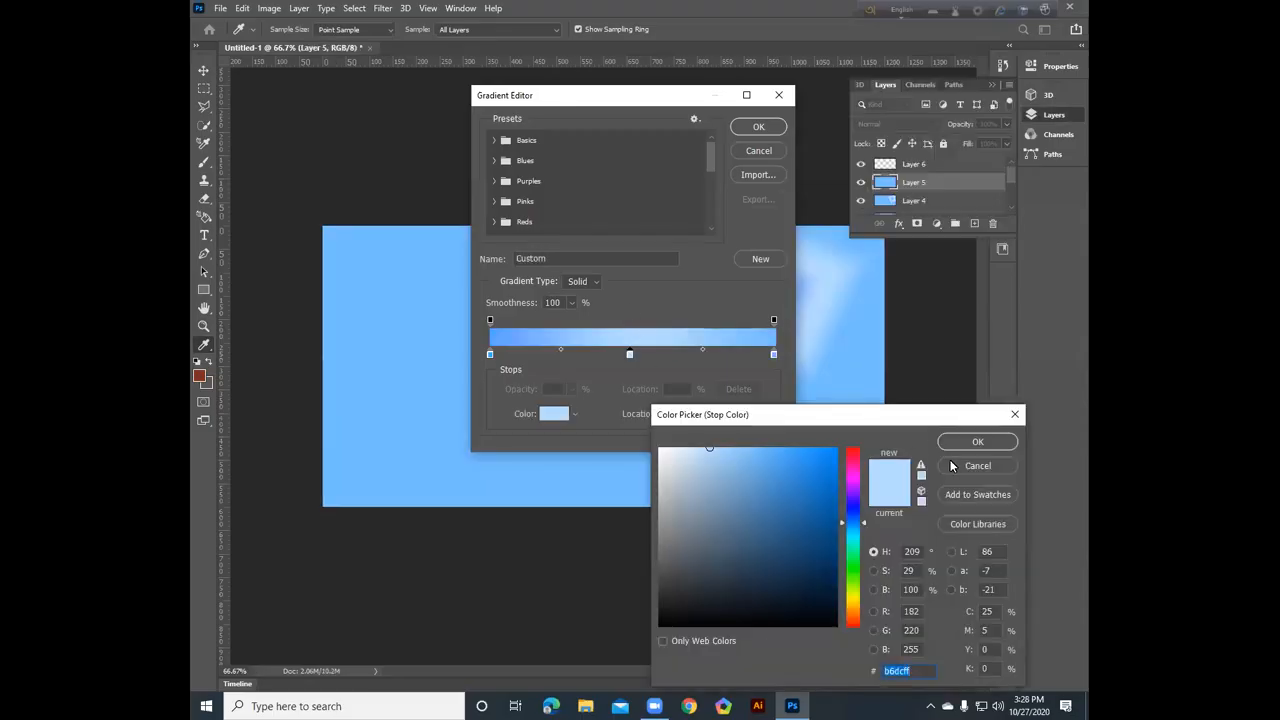
Cancel the stop color choice and remove the middle color stop from the custom blue gradient.
left_click(951, 466)
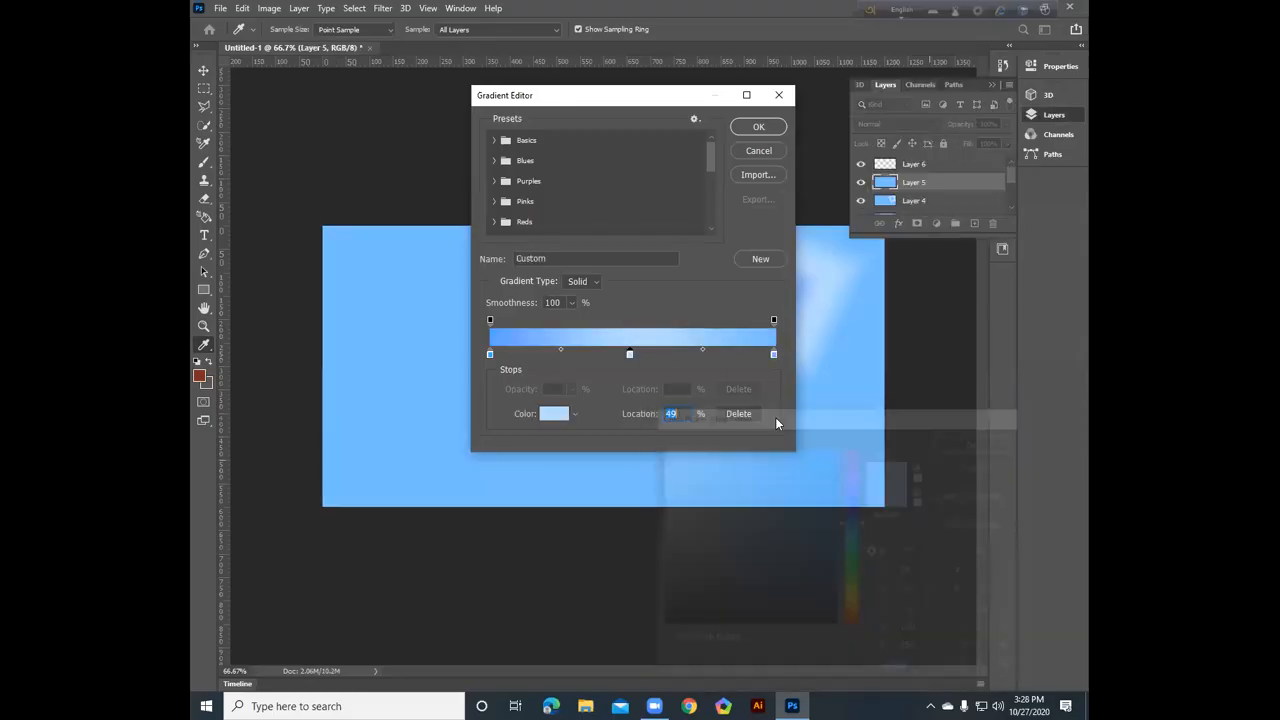
left_click_drag(629, 355, 628, 366)
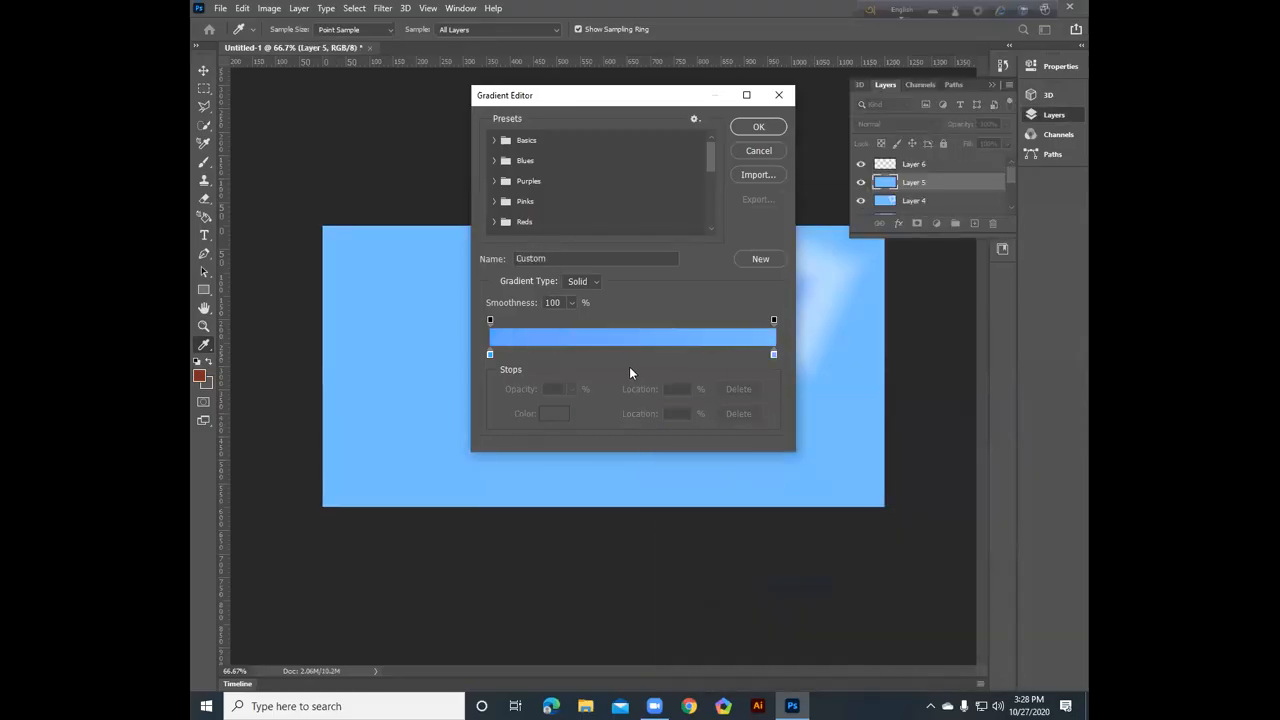
Try different location values, including 100, for the opacity stop at the start of the gradient.
left_click(490, 321)
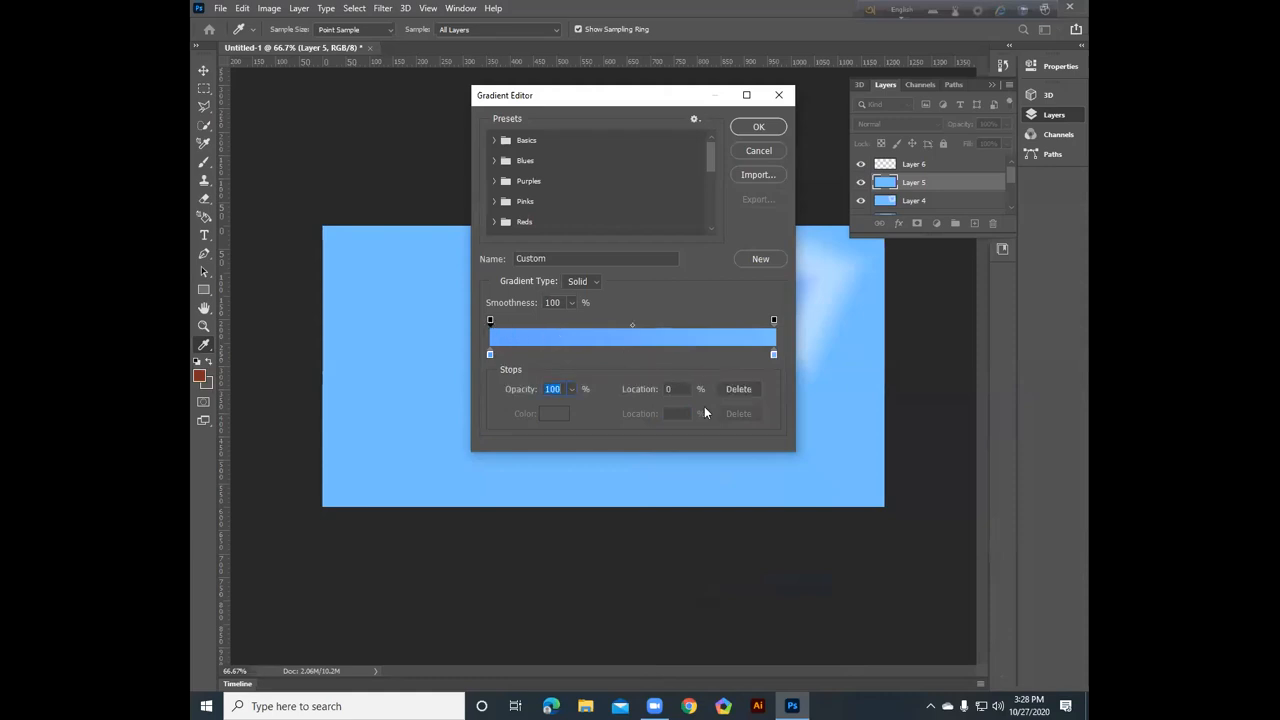
left_click(684, 389)
type("100")
left_click(490, 320)
type("12121")
key("BackSpace")
key("BackSpace")
key("BackSpace")
type("1")
Save the two-stop blue gradient as a new preset named Custom and accept the gradient.
left_click(764, 261)
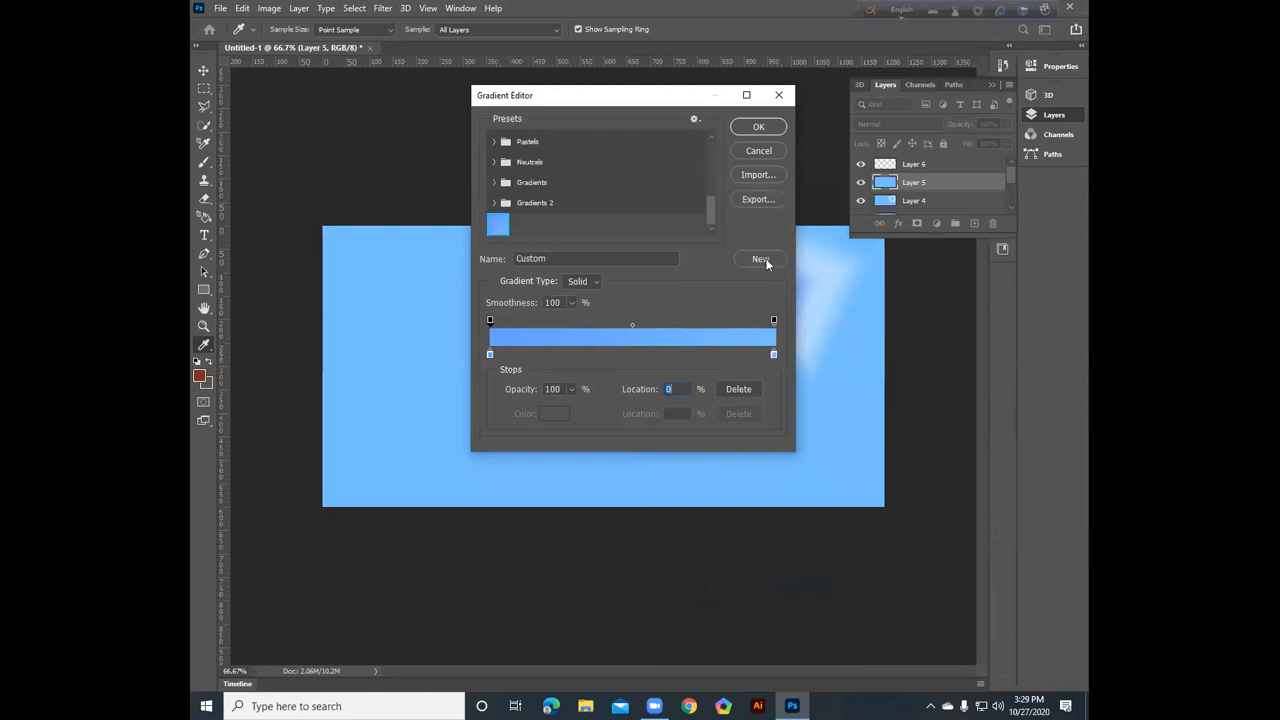
scroll(604, 233, "up", 2)
scroll(615, 232, "down", 2)
left_click(758, 127)
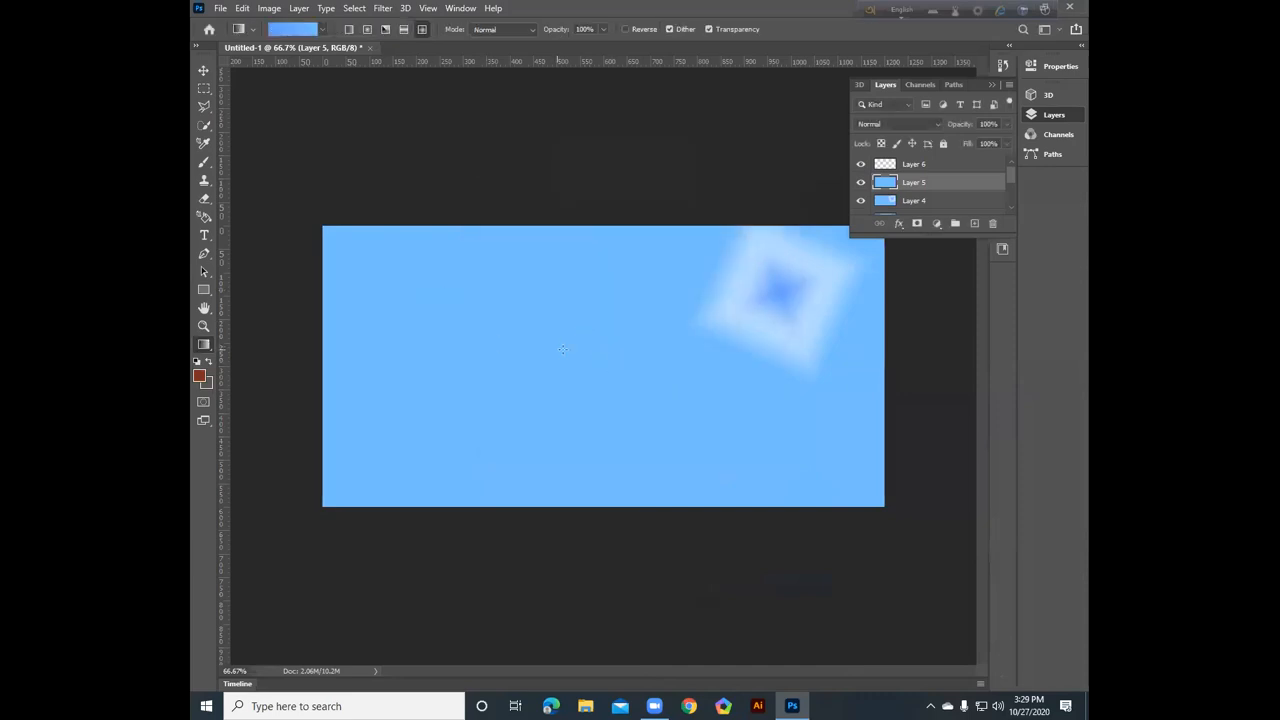
Draw diamond gradients on Layer 5 from various starting points and at various lengths, ending with a small one near the upper-right corner.
left_click_drag(570, 316, 428, 348)
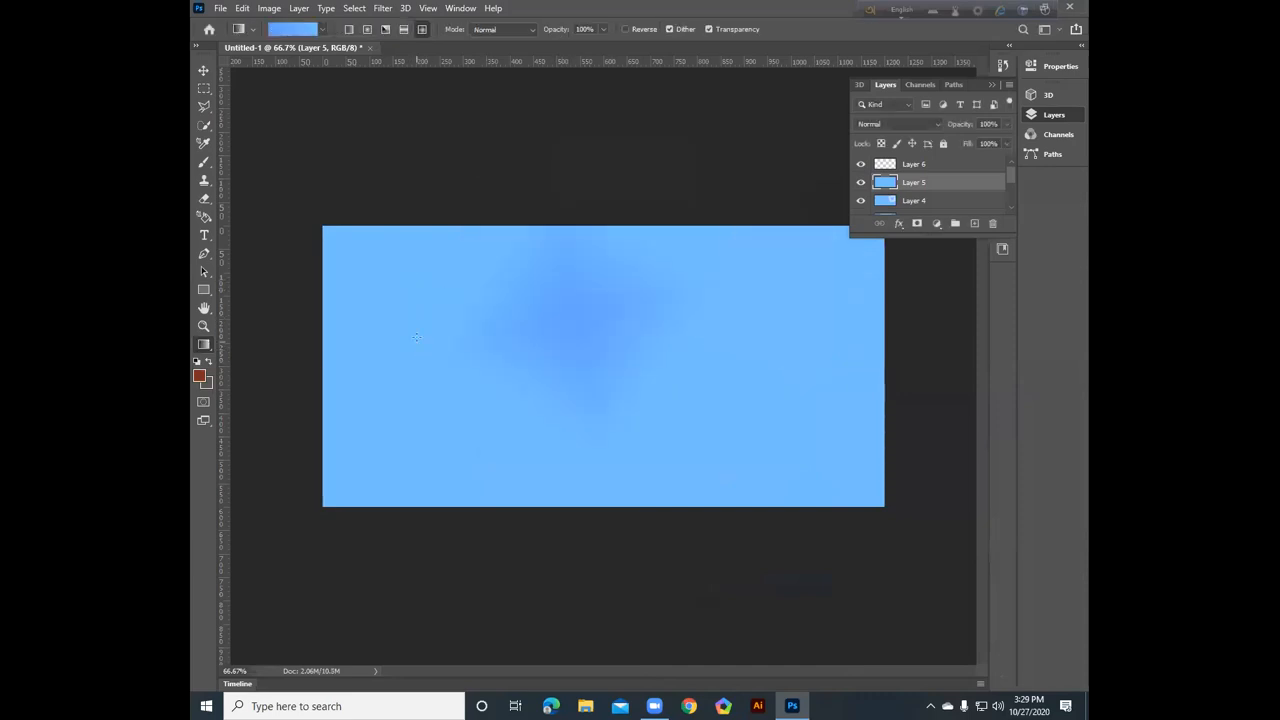
left_click_drag(430, 392, 814, 376)
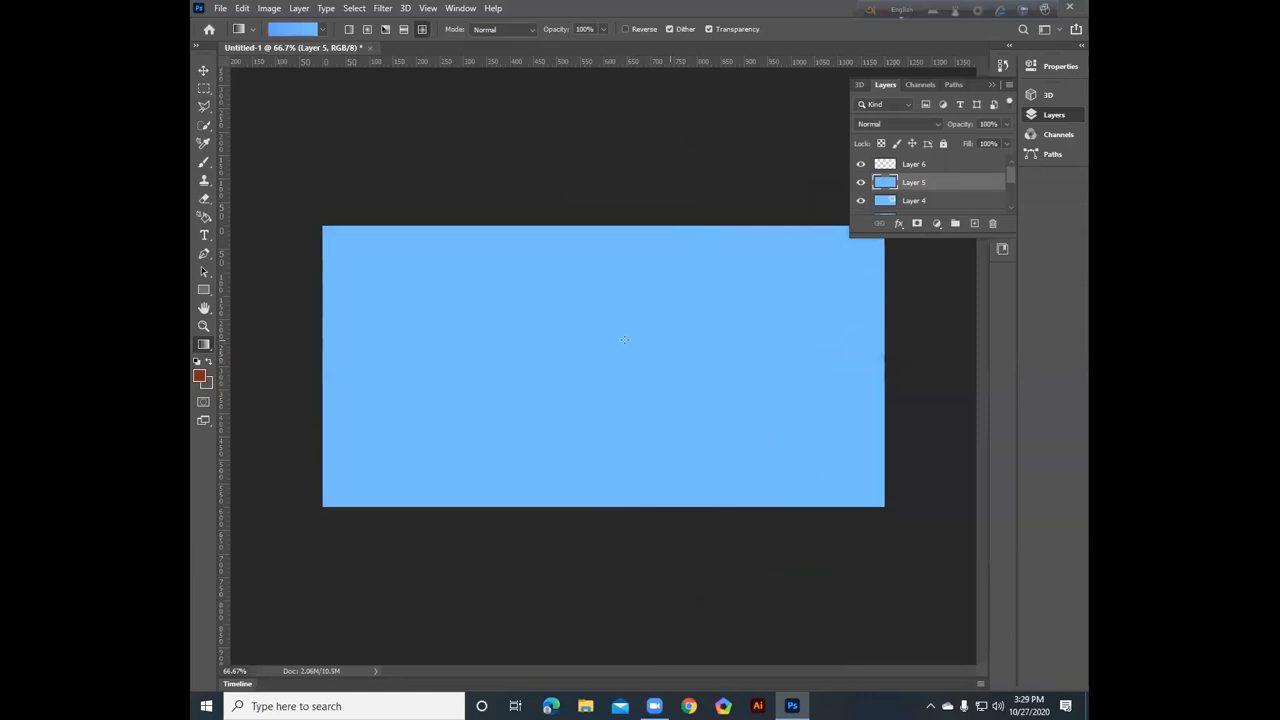
left_click_drag(624, 340, 463, 378)
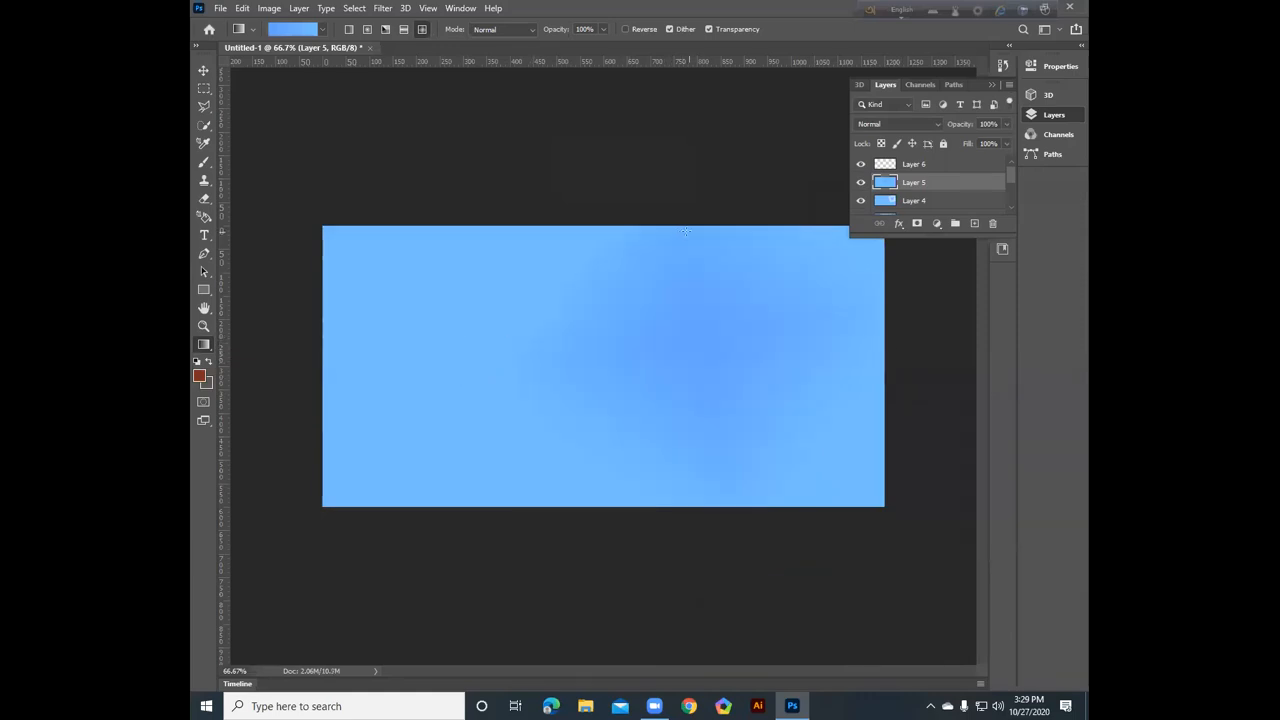
left_click_drag(371, 271, 524, 404)
left_click_drag(698, 337, 580, 359)
left_click_drag(732, 306, 725, 422)
left_click_drag(446, 333, 503, 373)
left_click(463, 383)
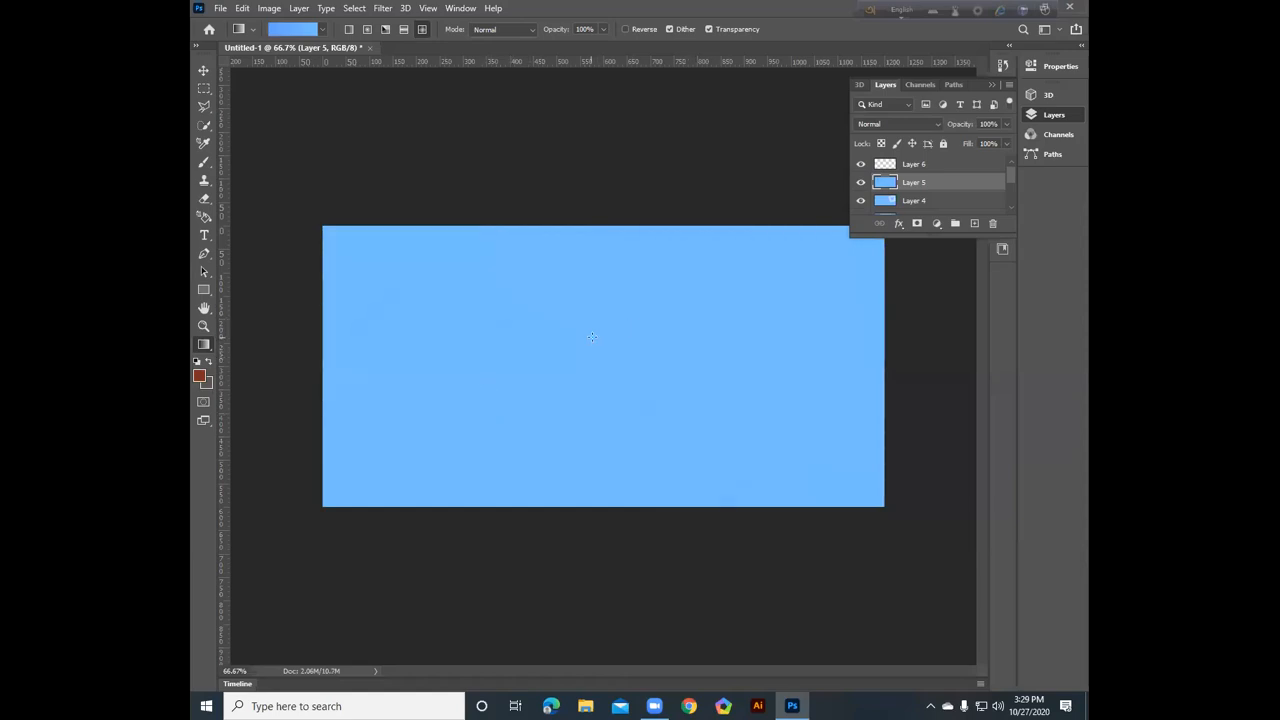
left_click_drag(516, 323, 501, 324)
left_click(426, 322)
left_click_drag(765, 318, 624, 370)
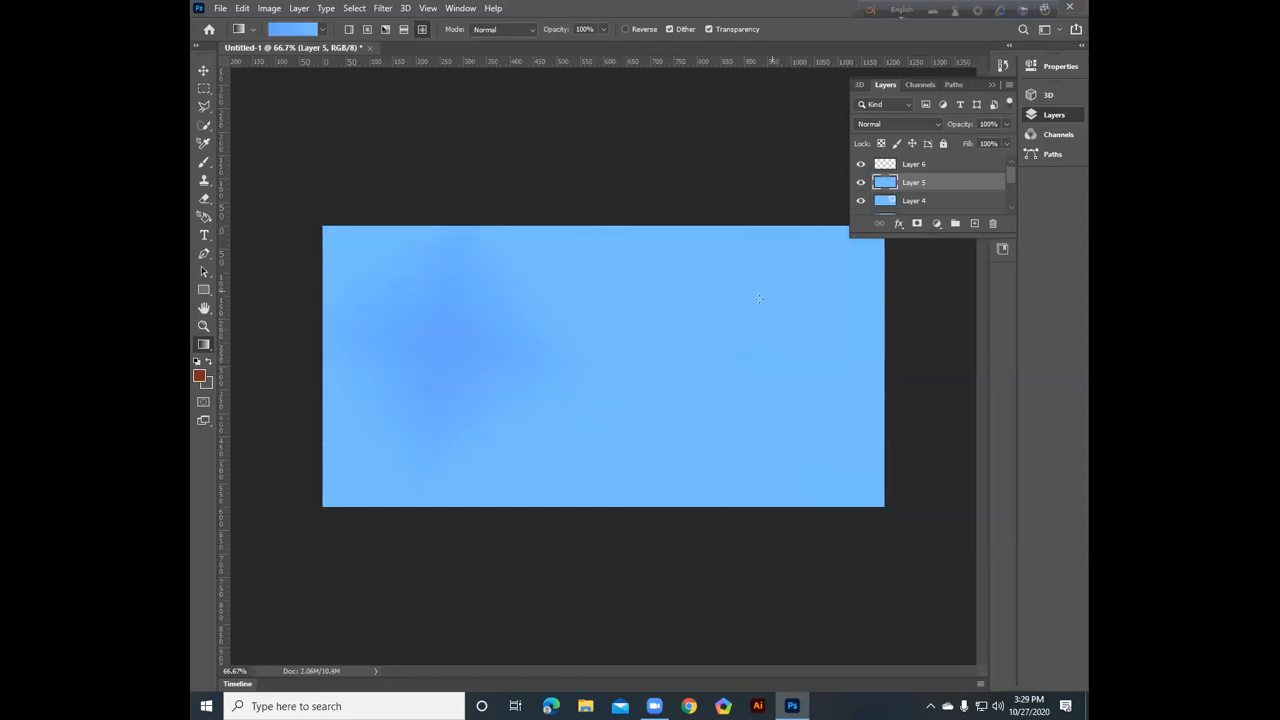
left_click_drag(802, 246, 740, 320)
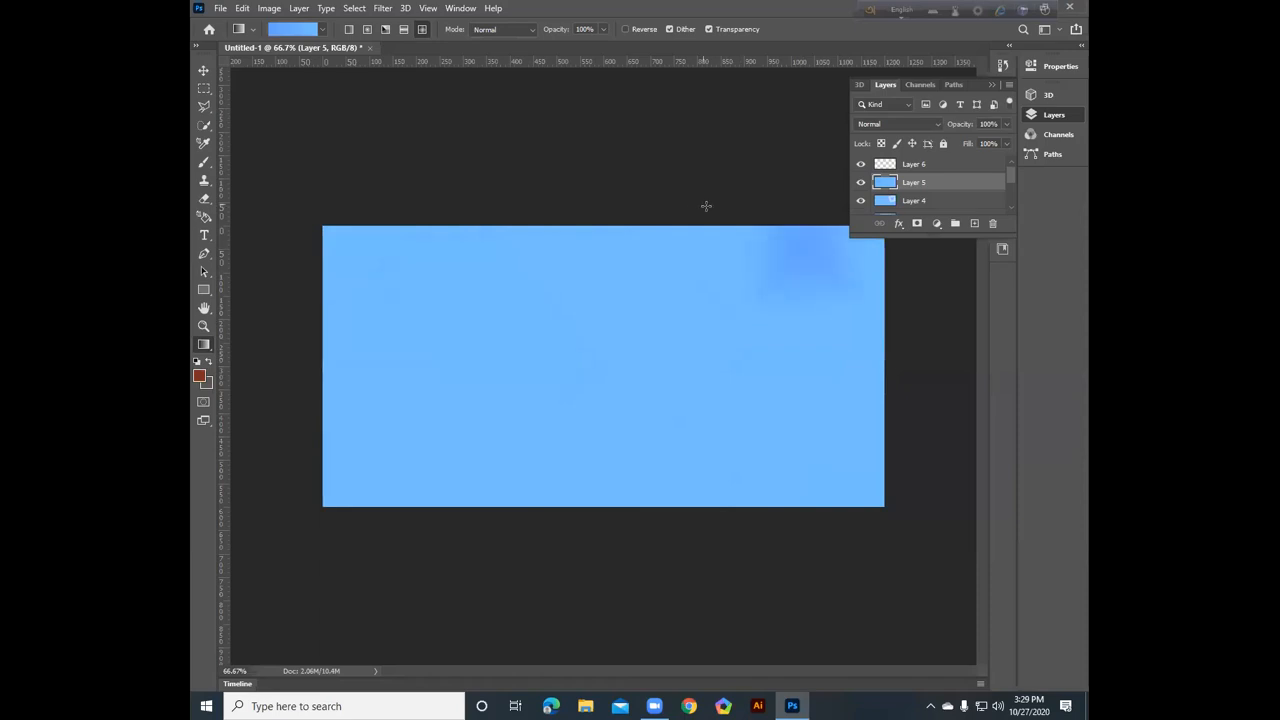
left_click(992, 86)
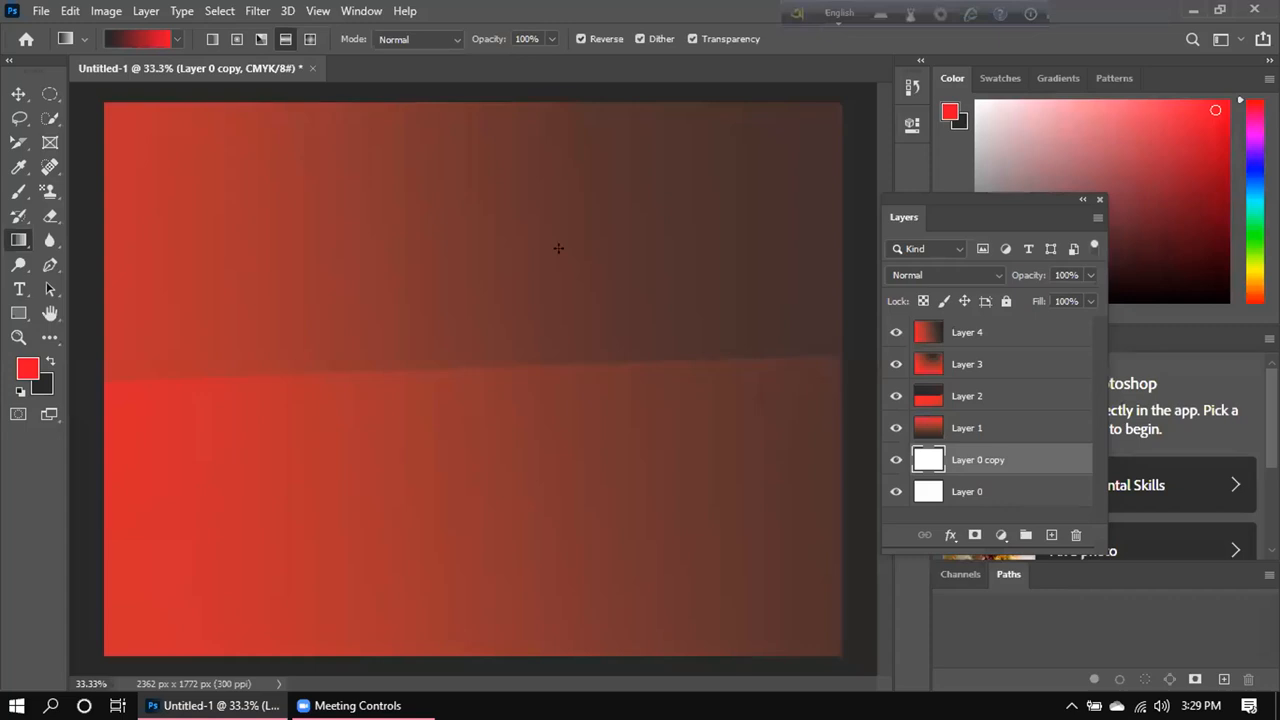
Draw a reversed diamond gradient on Layer 0 copy from the upper-right corner to the lower-left corner.
left_click(310, 39)
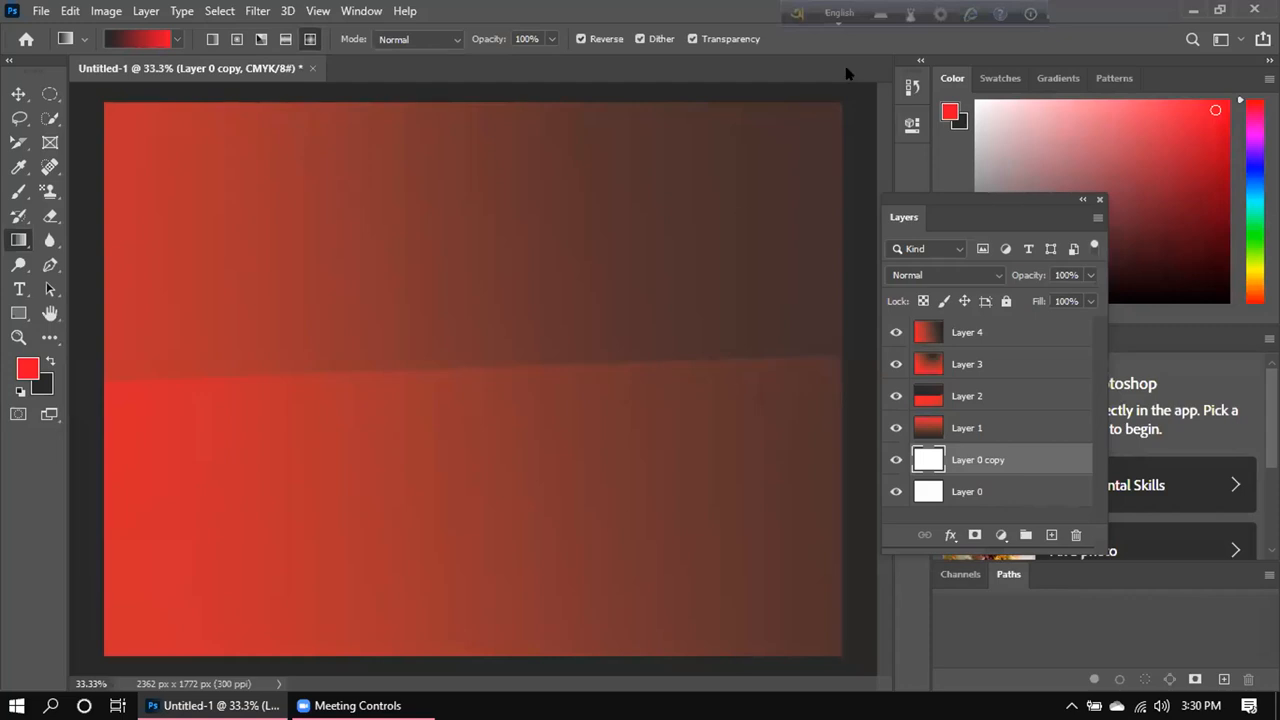
left_click_drag(835, 100, 99, 657)
left_click(1088, 276)
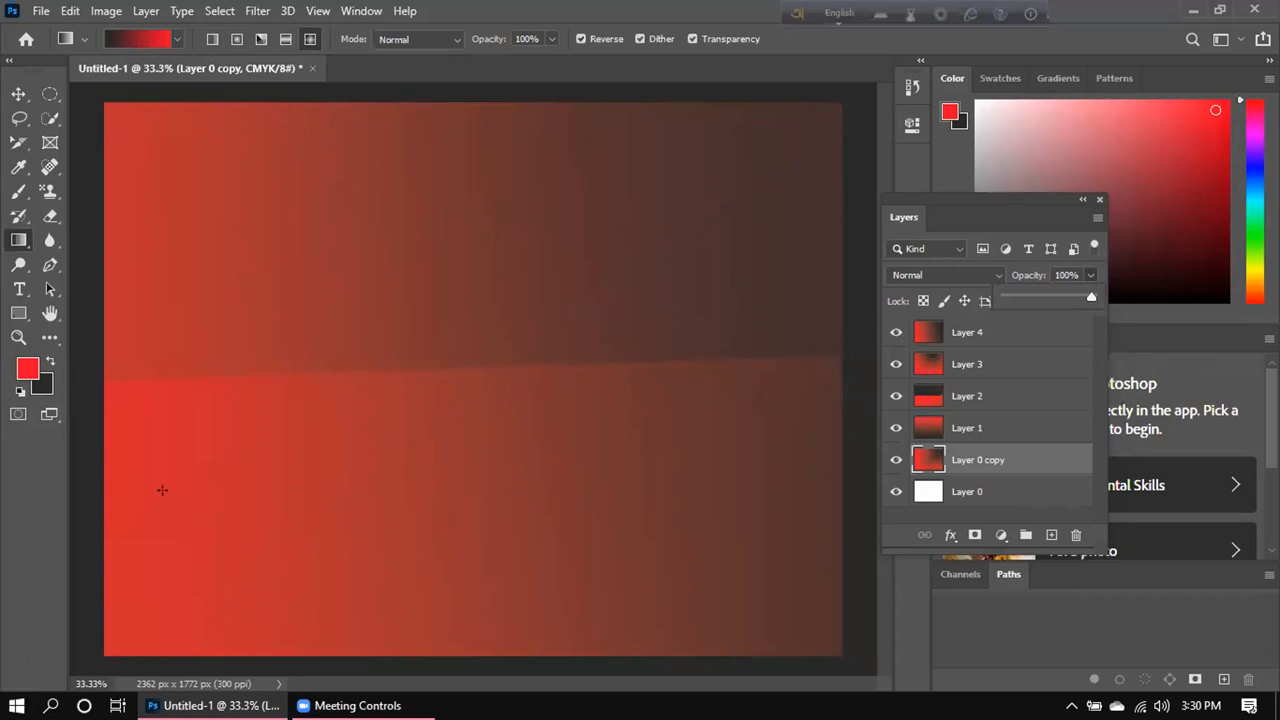
left_click(397, 39)
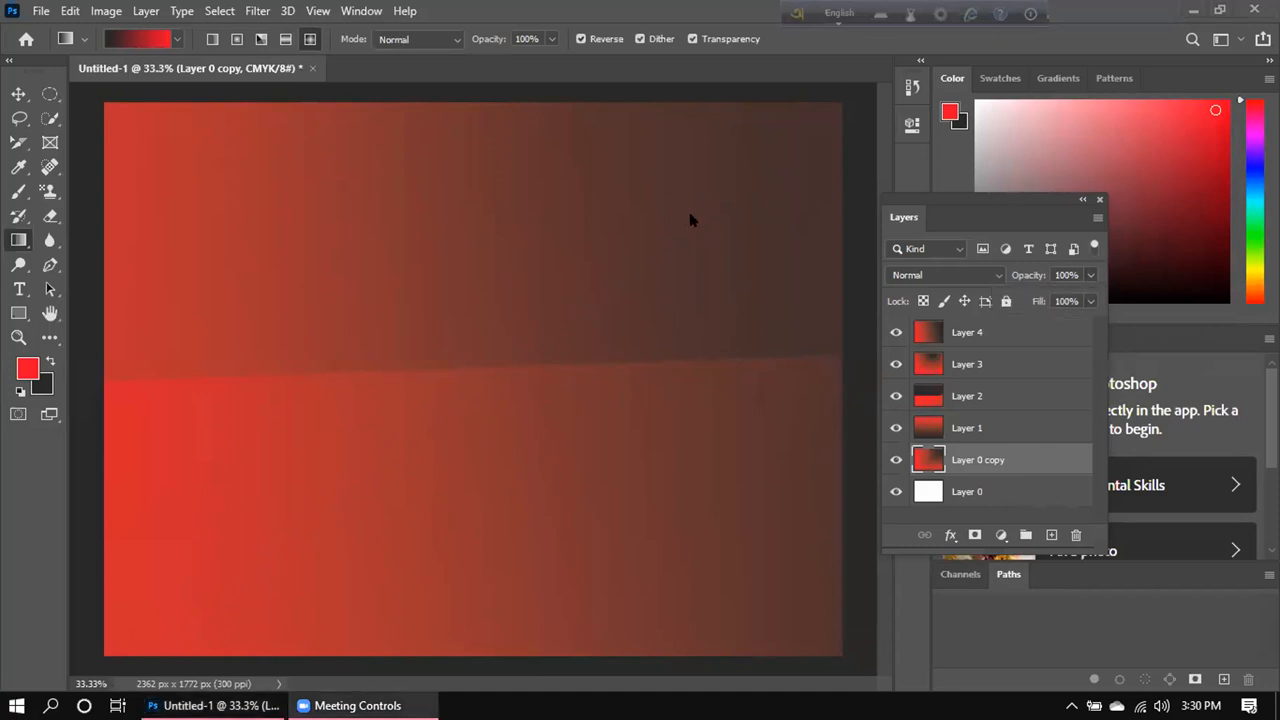
Hide Layer 4, Layer 3, Layer 2, Layer 1 and Layer 0 copy one by one.
left_click(888, 322)
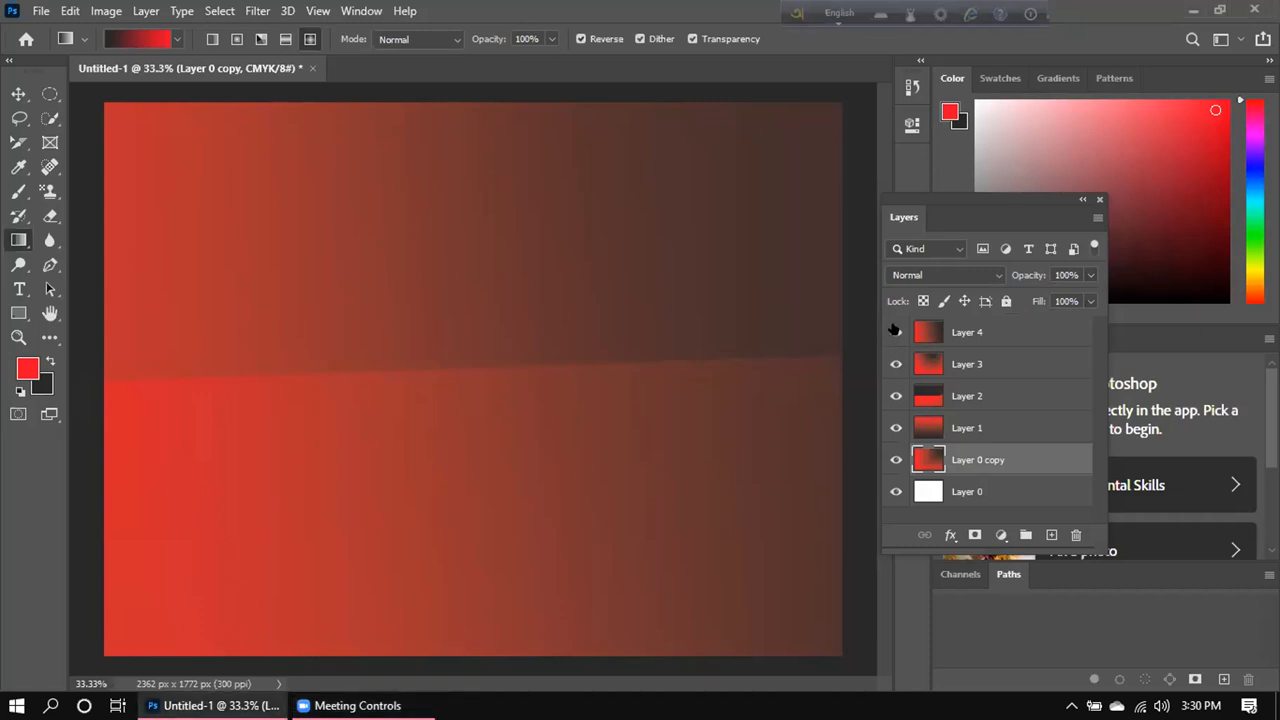
left_click(895, 332)
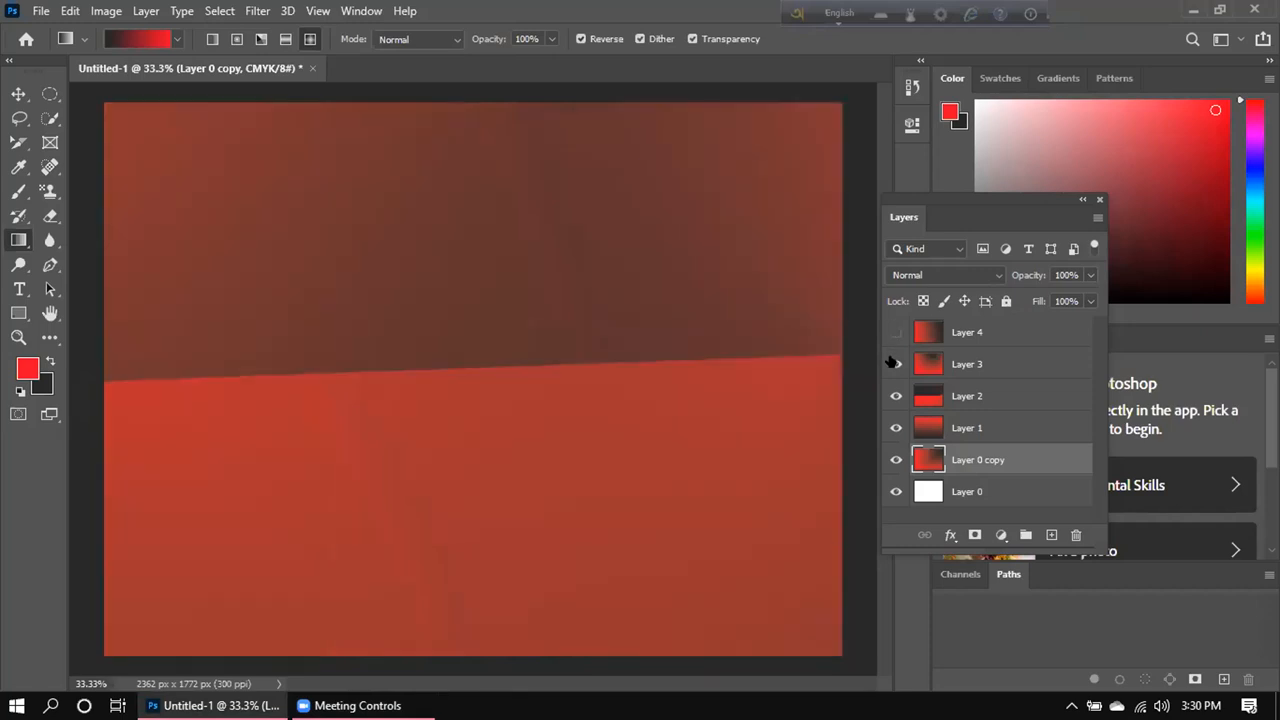
left_click(895, 364)
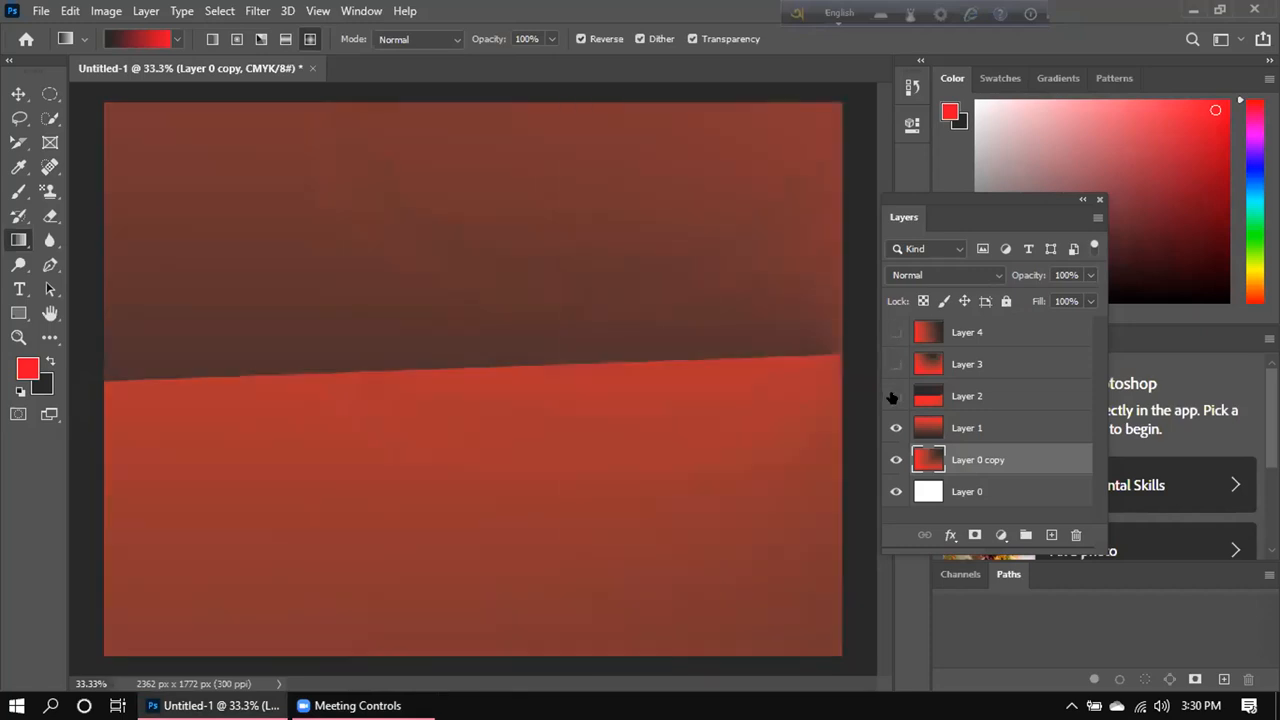
left_click(895, 397)
left_click(893, 428)
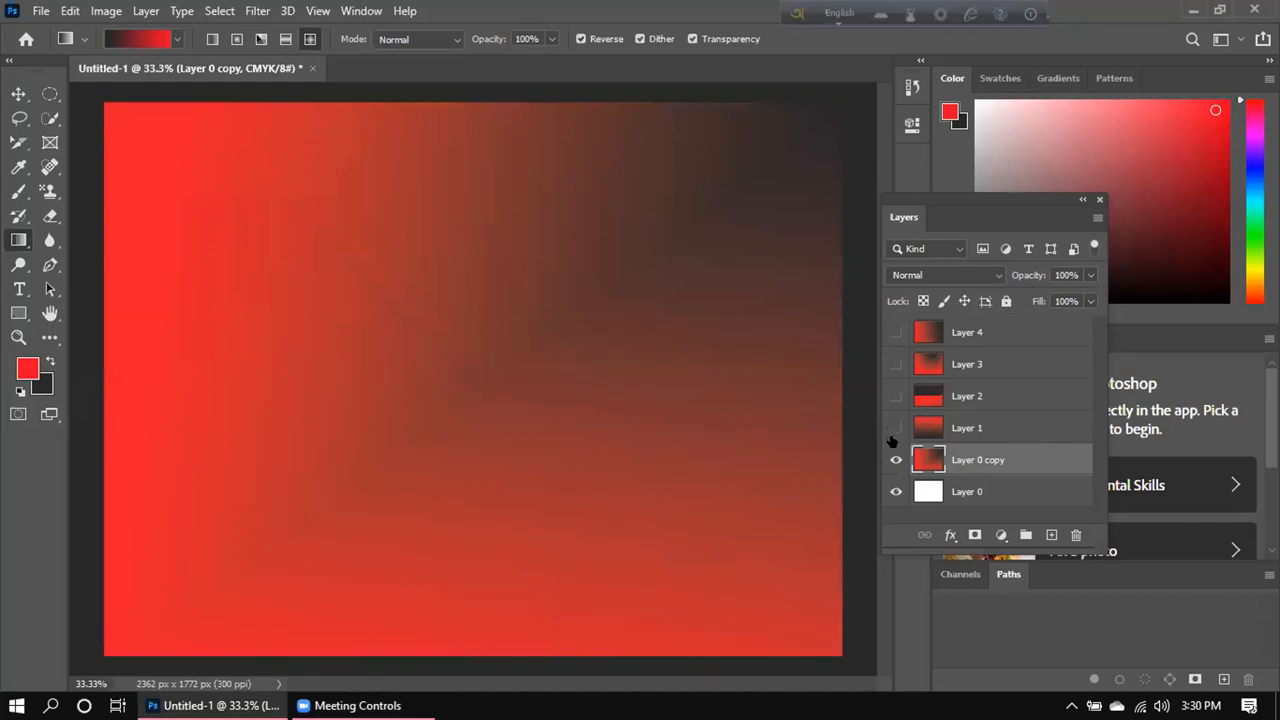
left_click(893, 459)
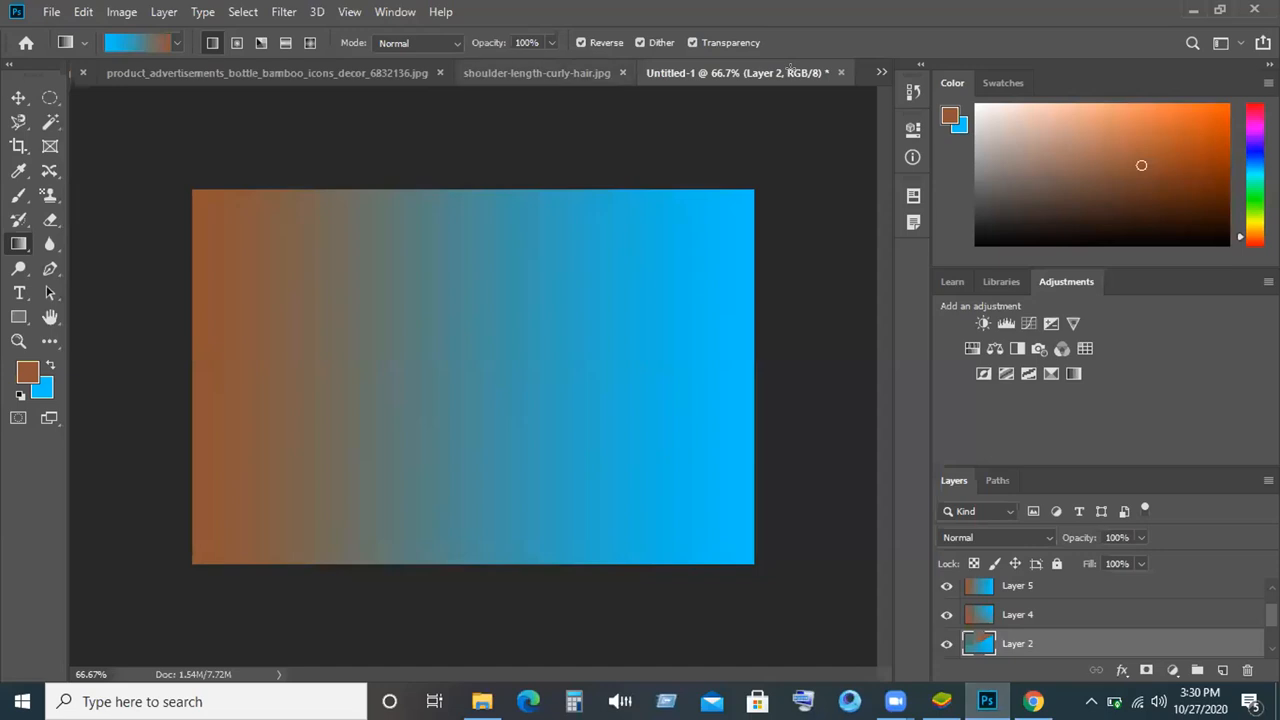
left_click(537, 73)
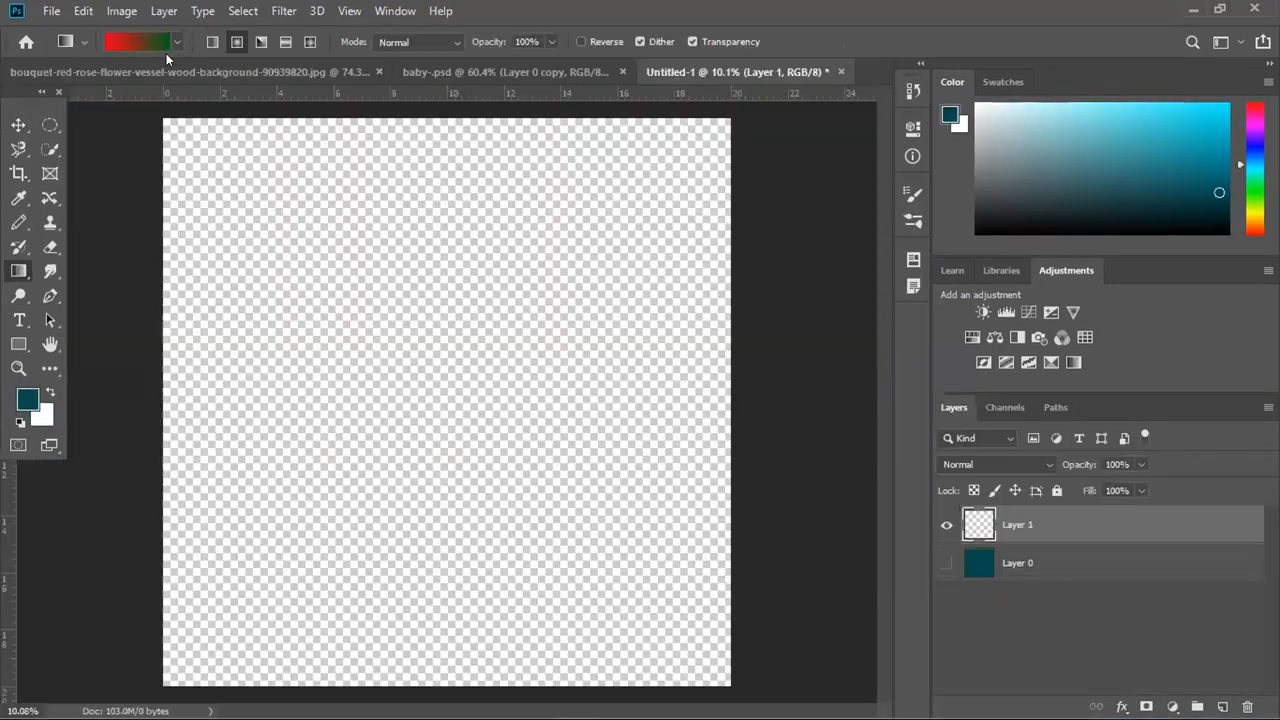
Try the violet-to-orange gradient preset and the Red, Green preset.
left_click(176, 42)
left_click(161, 81)
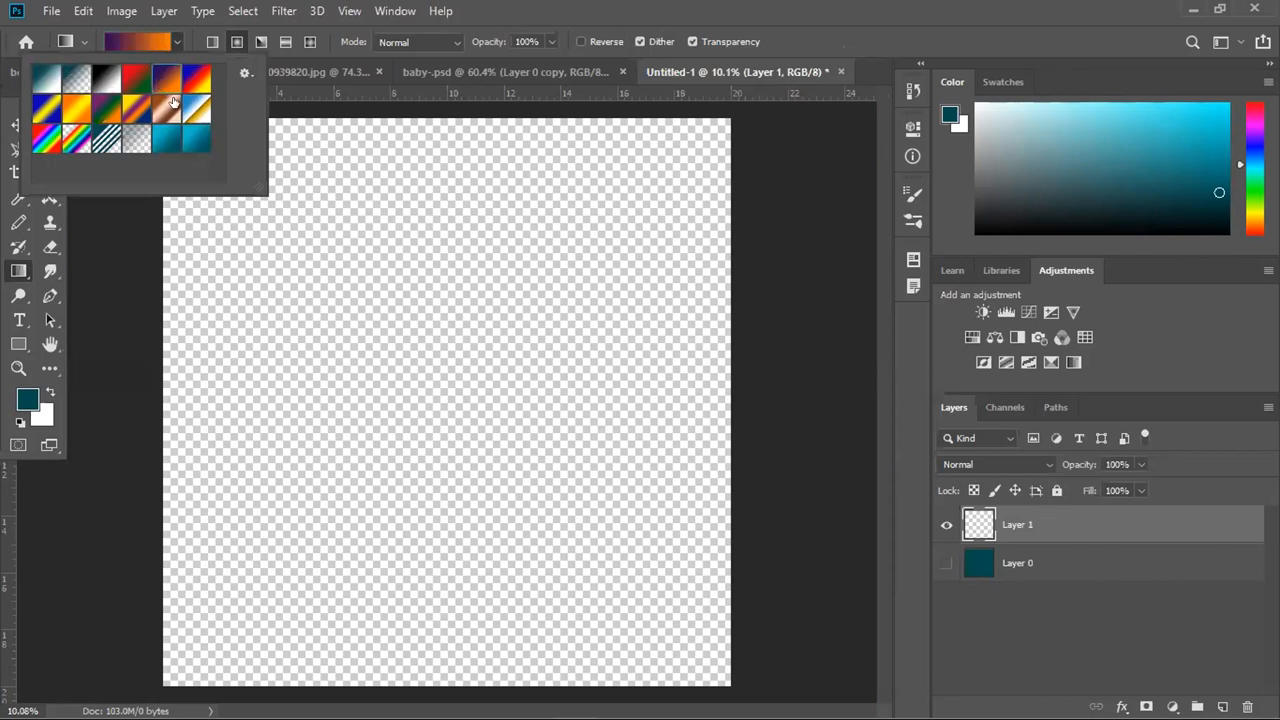
left_click(124, 80)
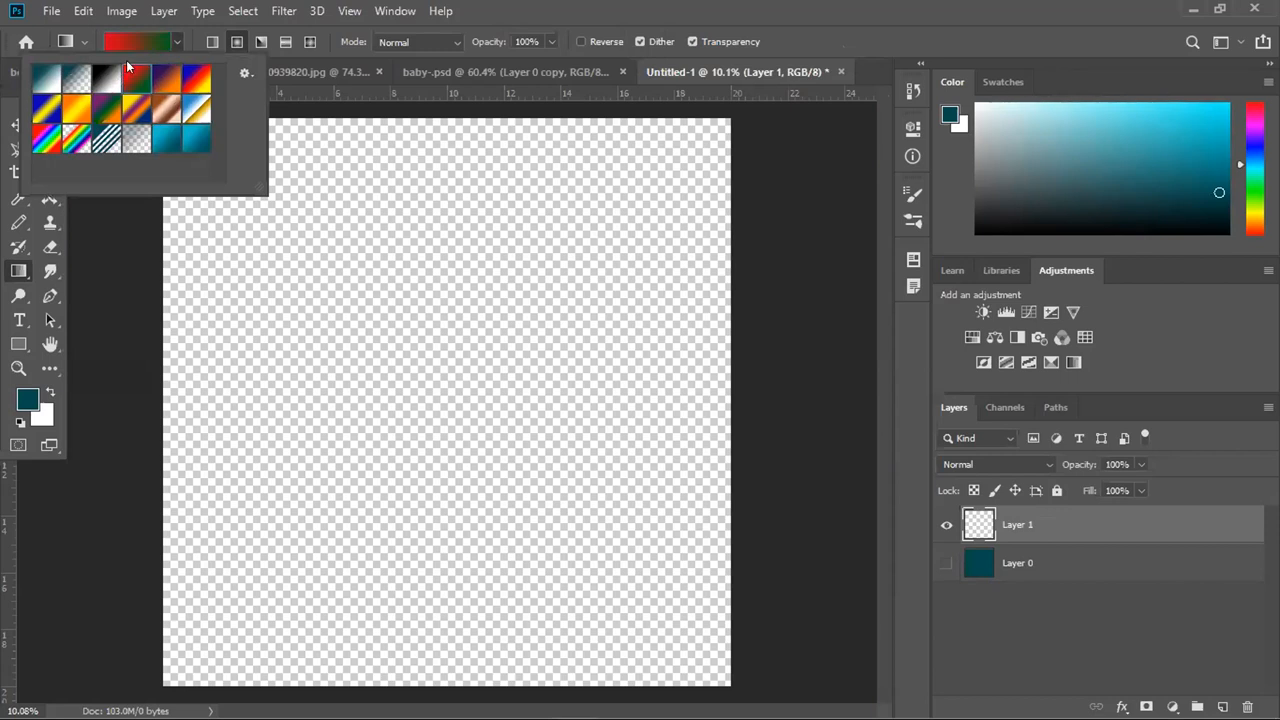
Move the color midpoint of the last blue-teal Custom preset to 59% and save it as a new gradient preset.
left_click(134, 43)
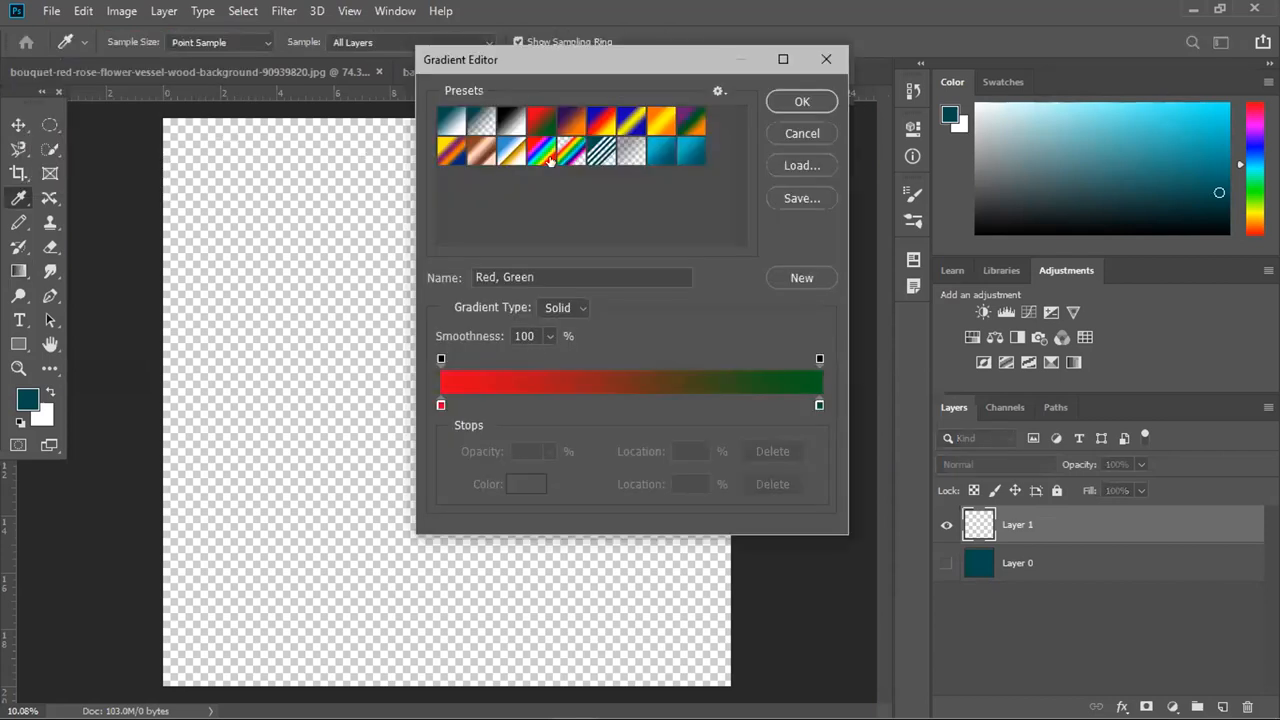
left_click(692, 150)
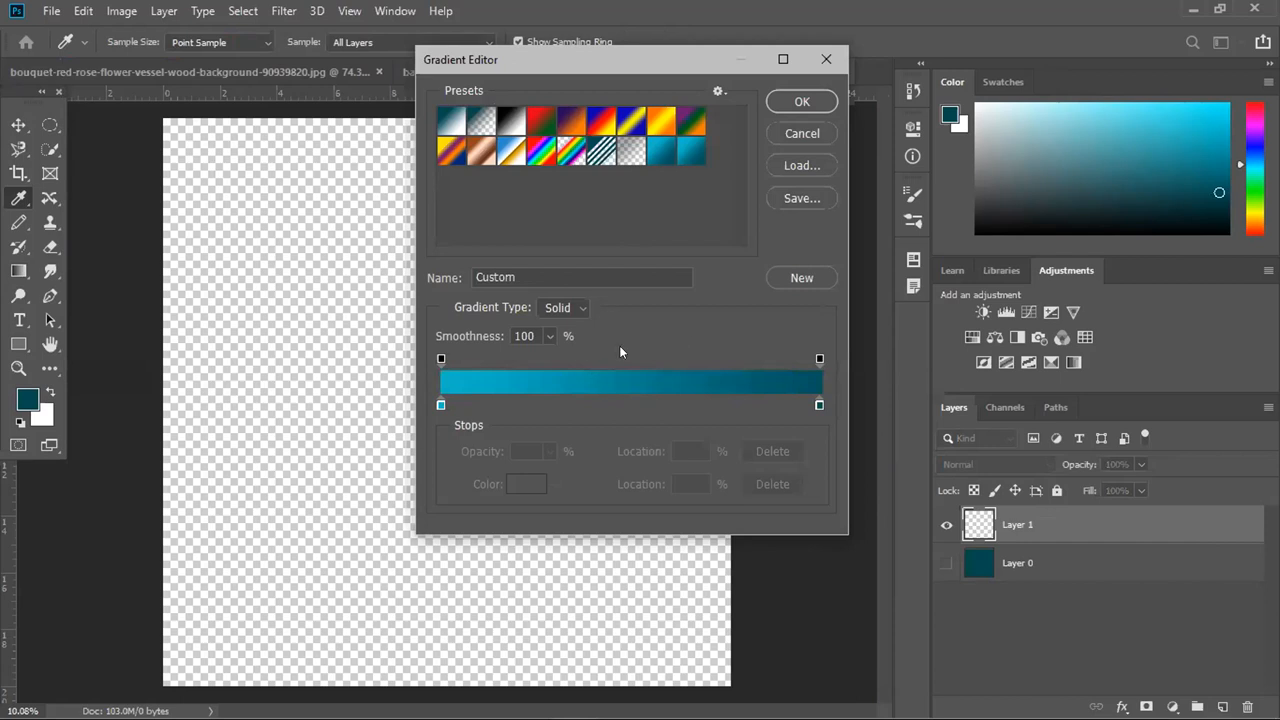
left_click(441, 404)
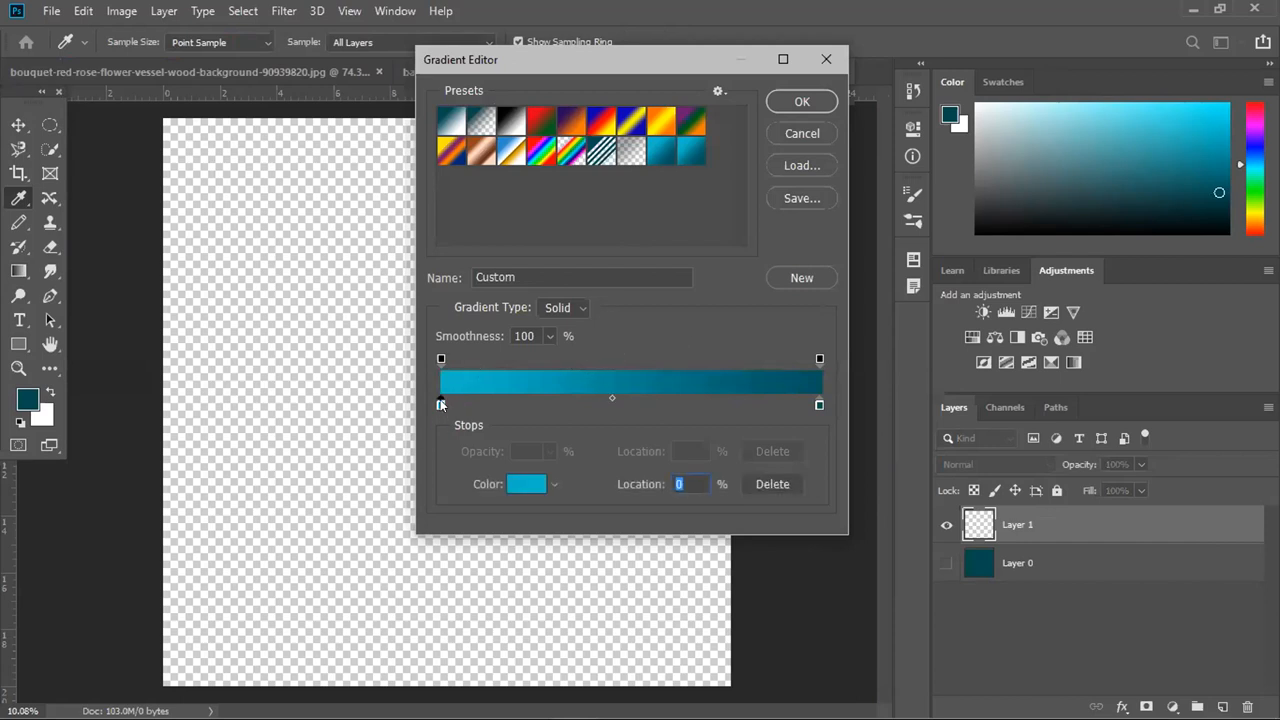
left_click_drag(611, 398, 620, 401)
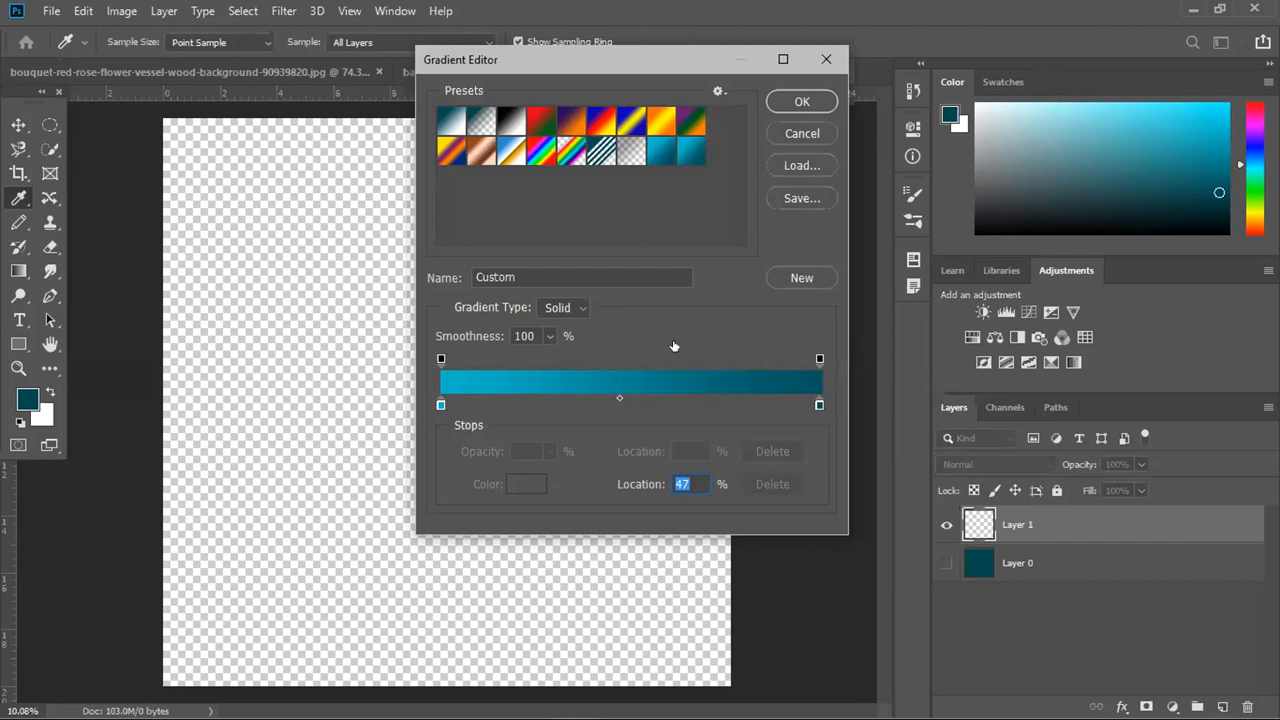
left_click_drag(618, 398, 664, 398)
left_click(798, 276)
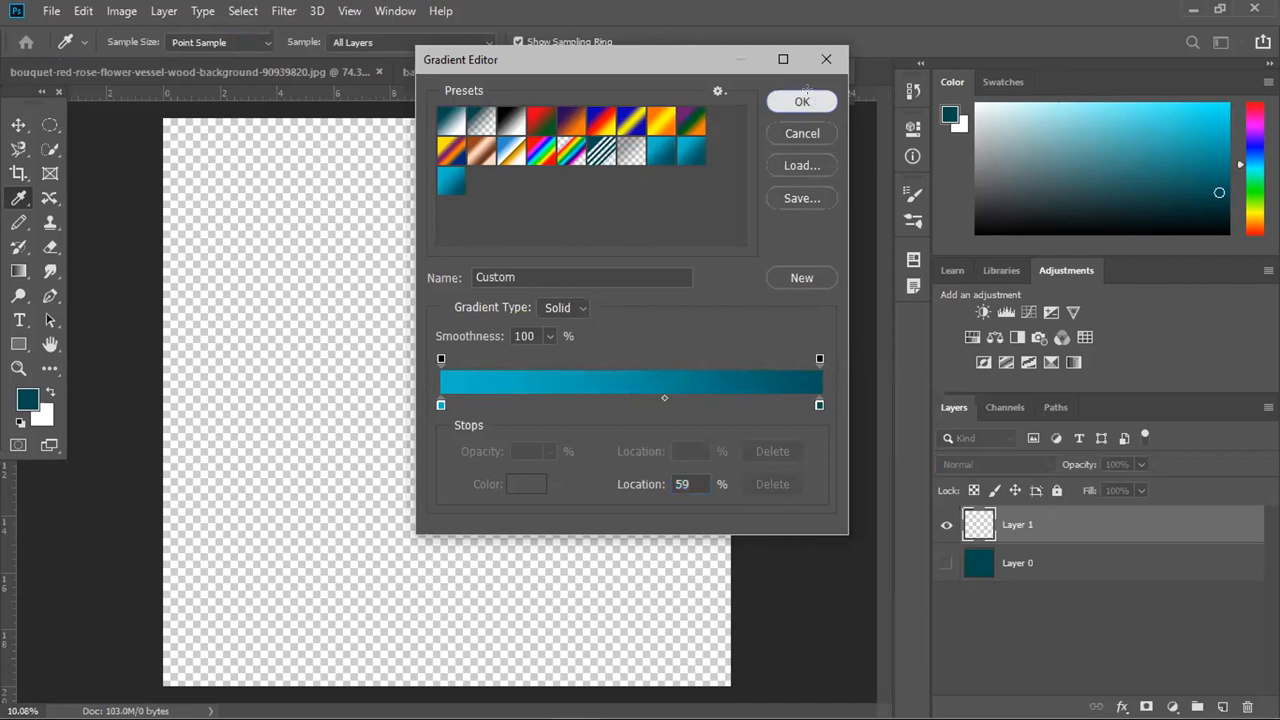
Accept the edited blue-teal gradient and leave the Gradient Editor.
left_click(802, 101)
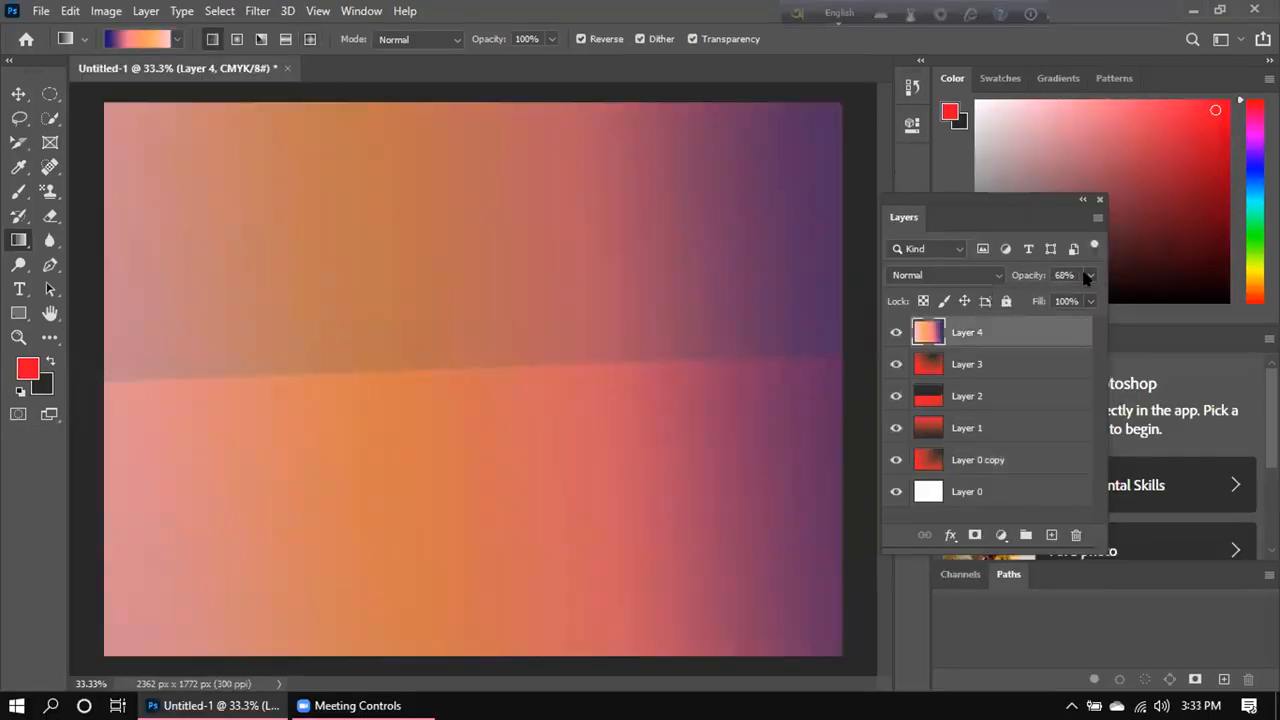
Lower Layer 4's opacity to 22% to compare the blend, and raise it to 100%.
left_click(1088, 276)
left_click(1027, 297)
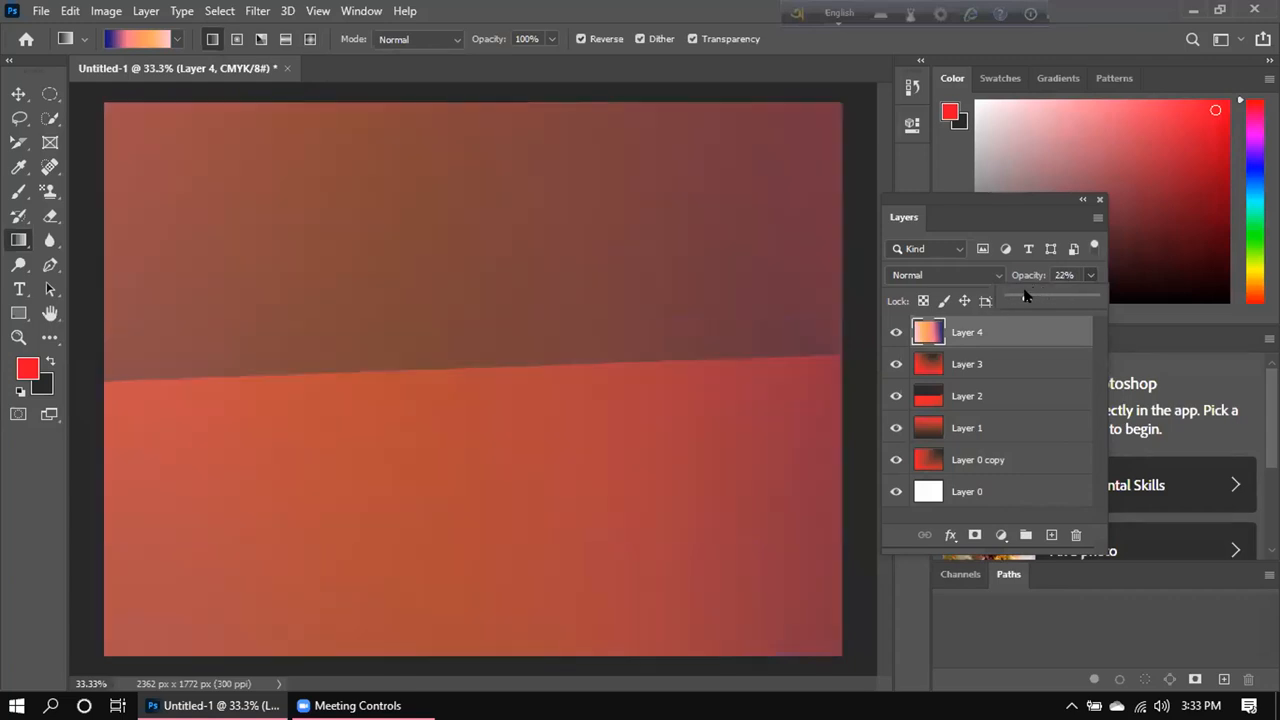
left_click_drag(1034, 297, 1097, 299)
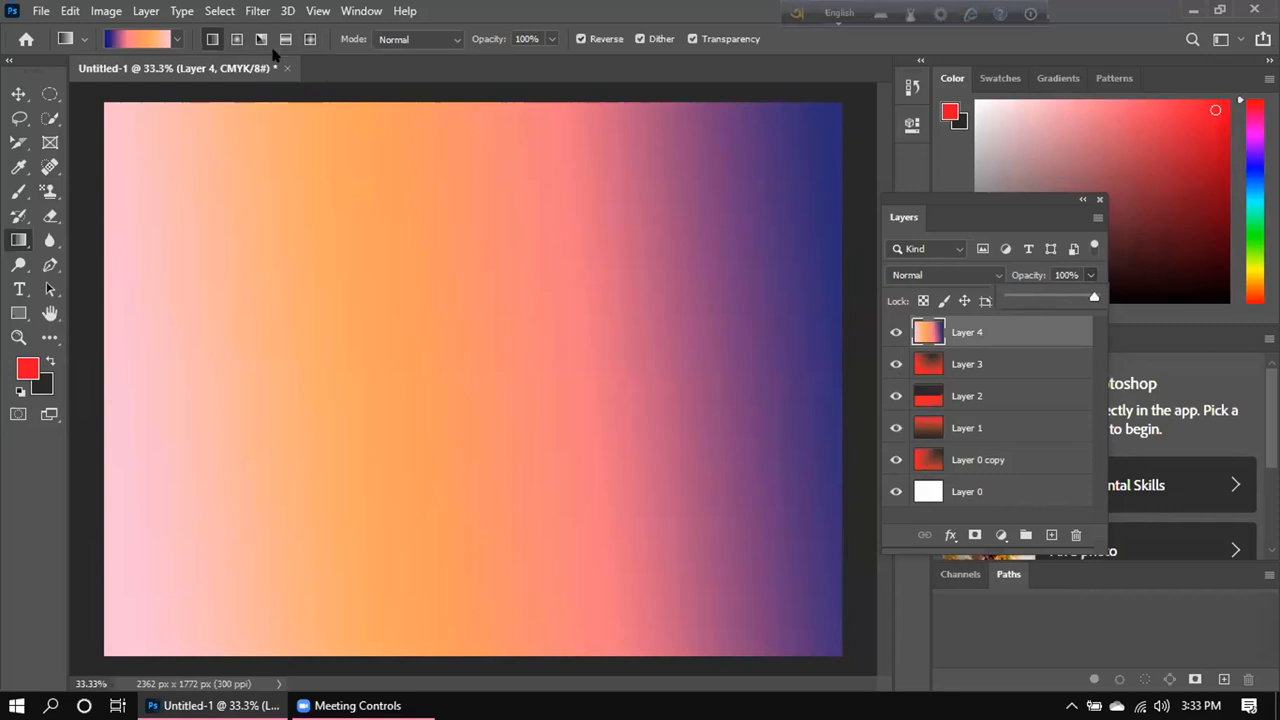
Draw a reversed radial gradient on Layer 3 from the middle of the canvas's upper edge down to its lower edge.
left_click(982, 363)
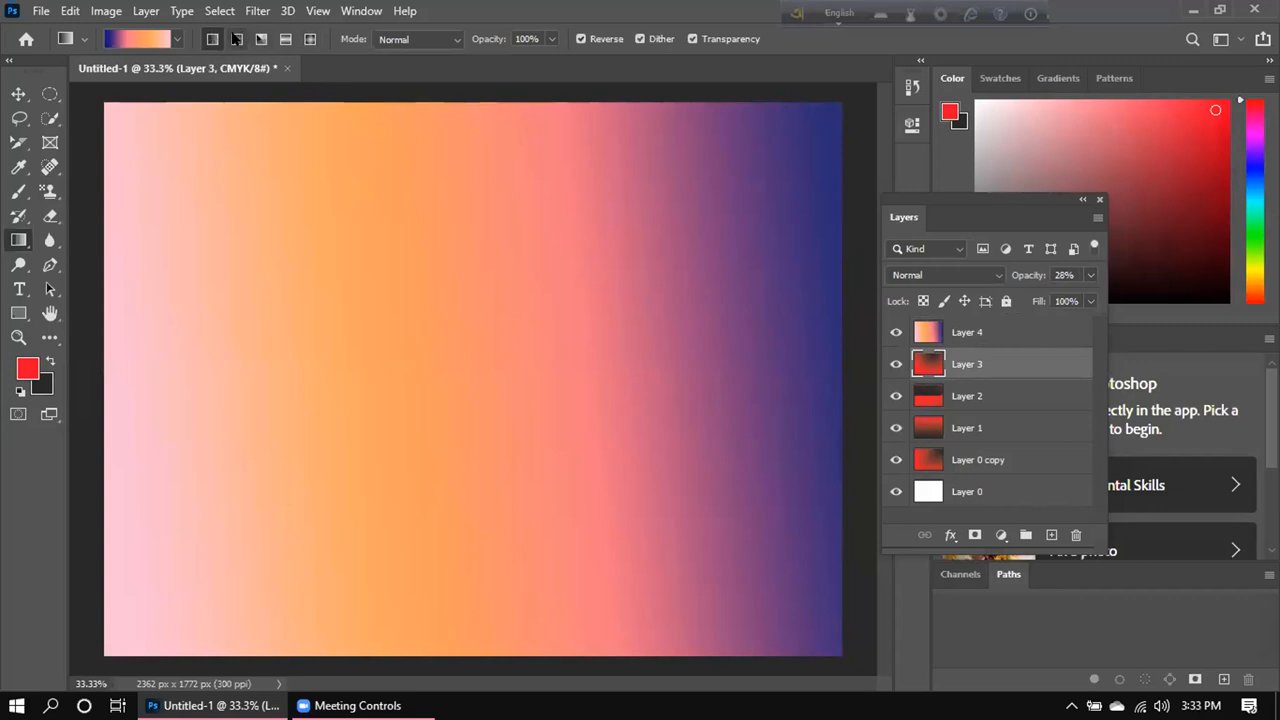
left_click(237, 38)
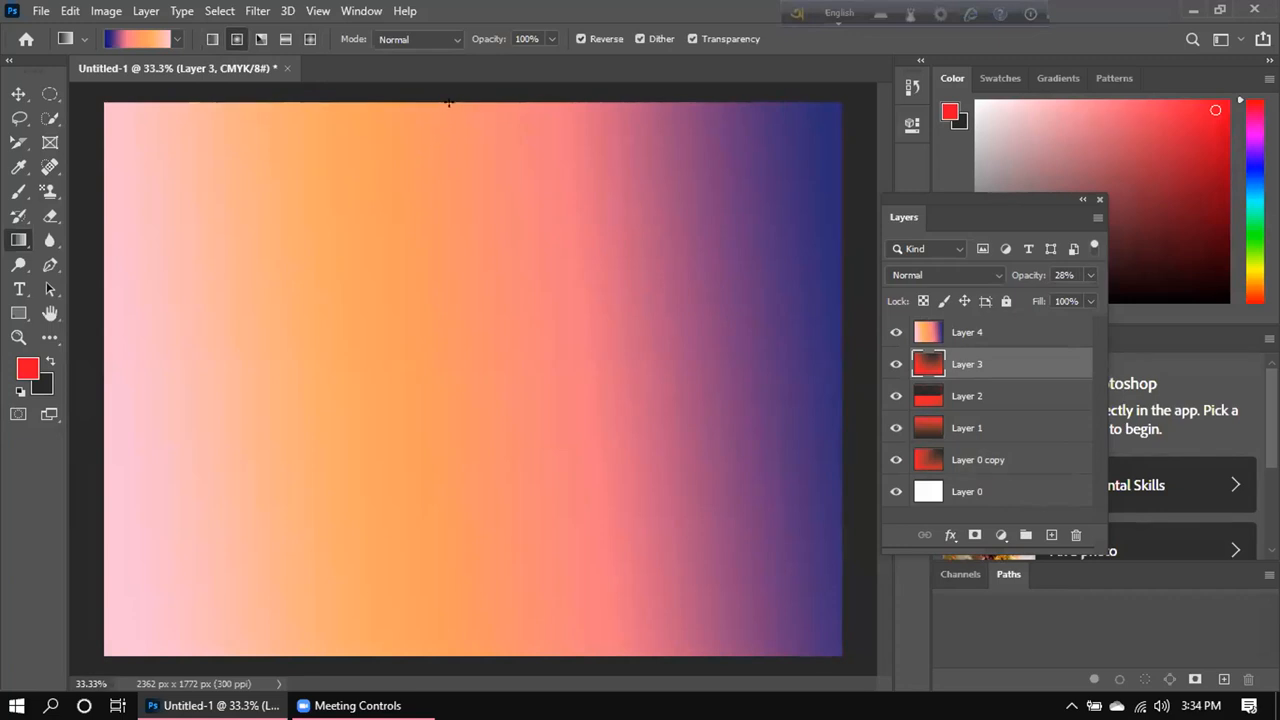
left_click_drag(452, 108, 443, 665)
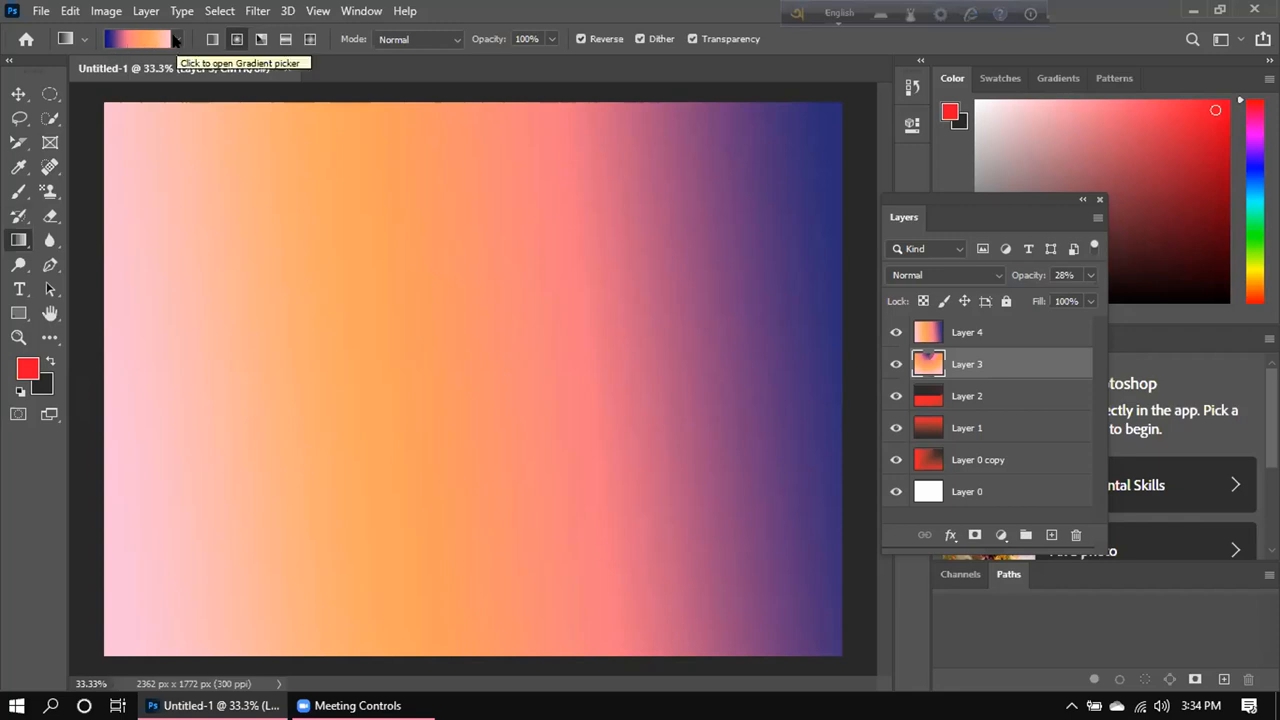
Try several Purples gradient presets, choose the blue-to-pink one in the group's first row, and browse the Pinks presets.
left_click(175, 40)
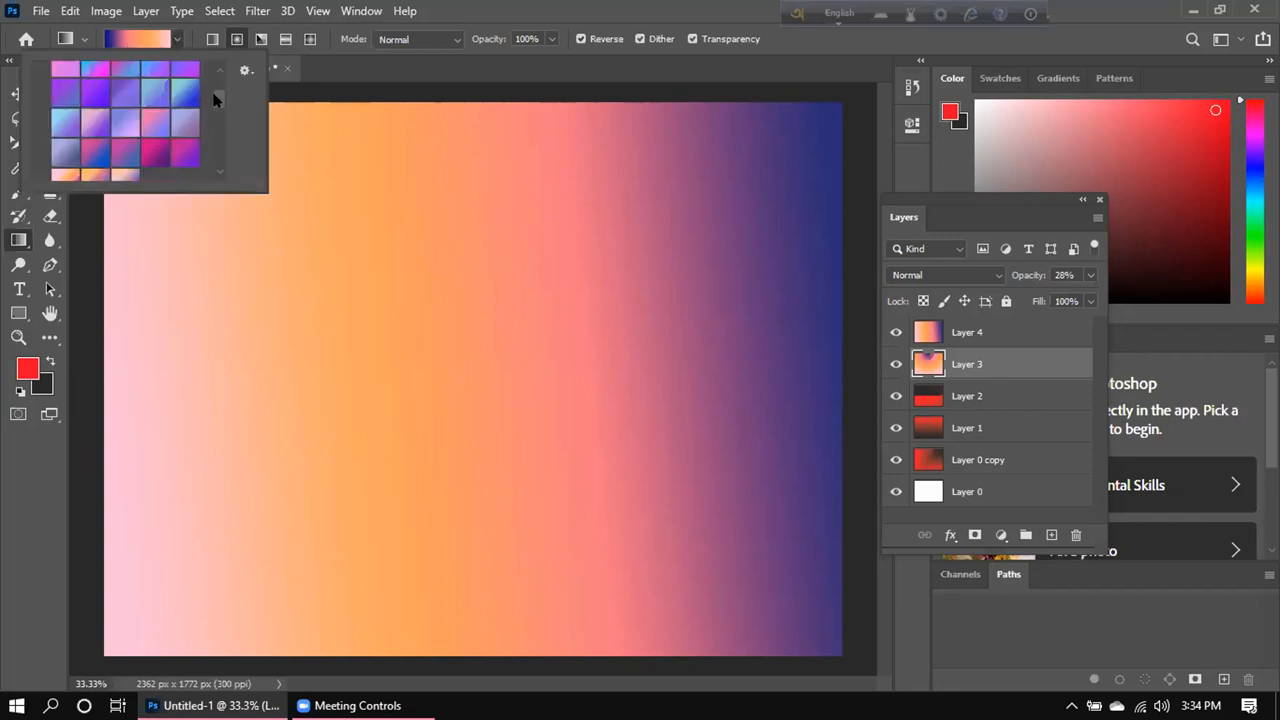
mouse_move(214, 98)
left_mouse_down()
mouse_move(214, 126)
mouse_move(214, 102)
left_mouse_up()
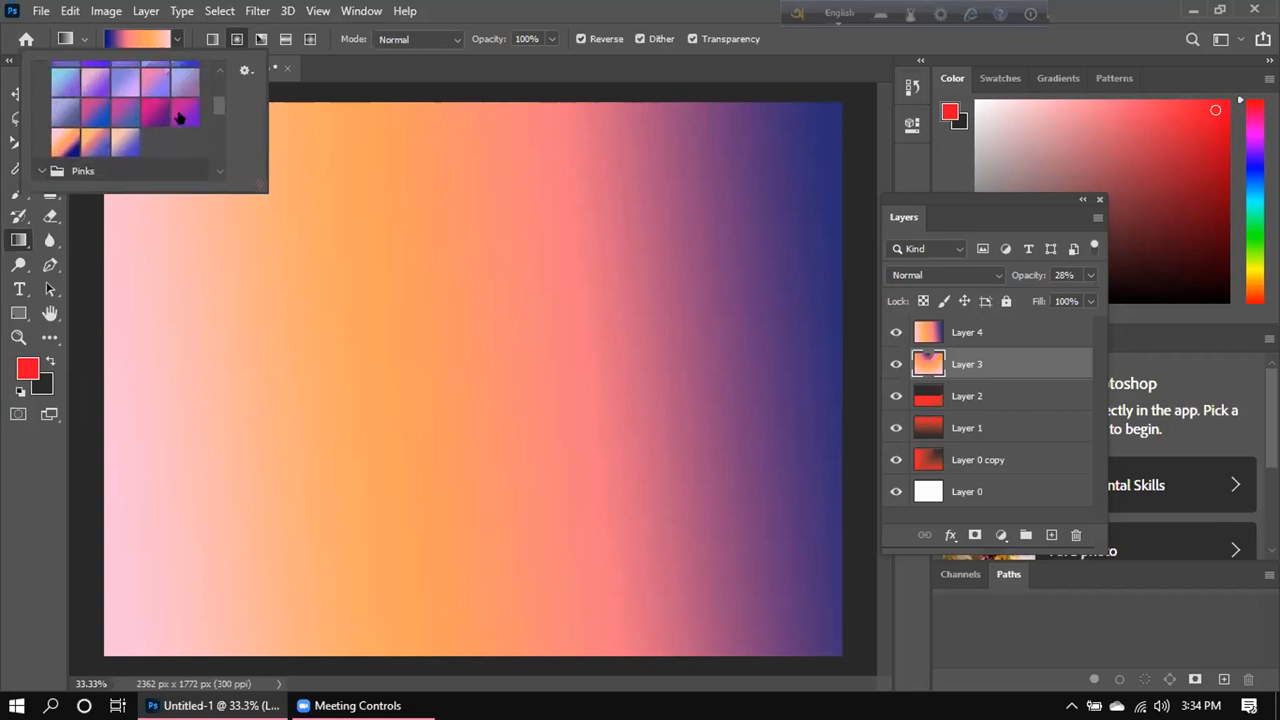
left_click(61, 136)
left_click(61, 104)
left_click(90, 112)
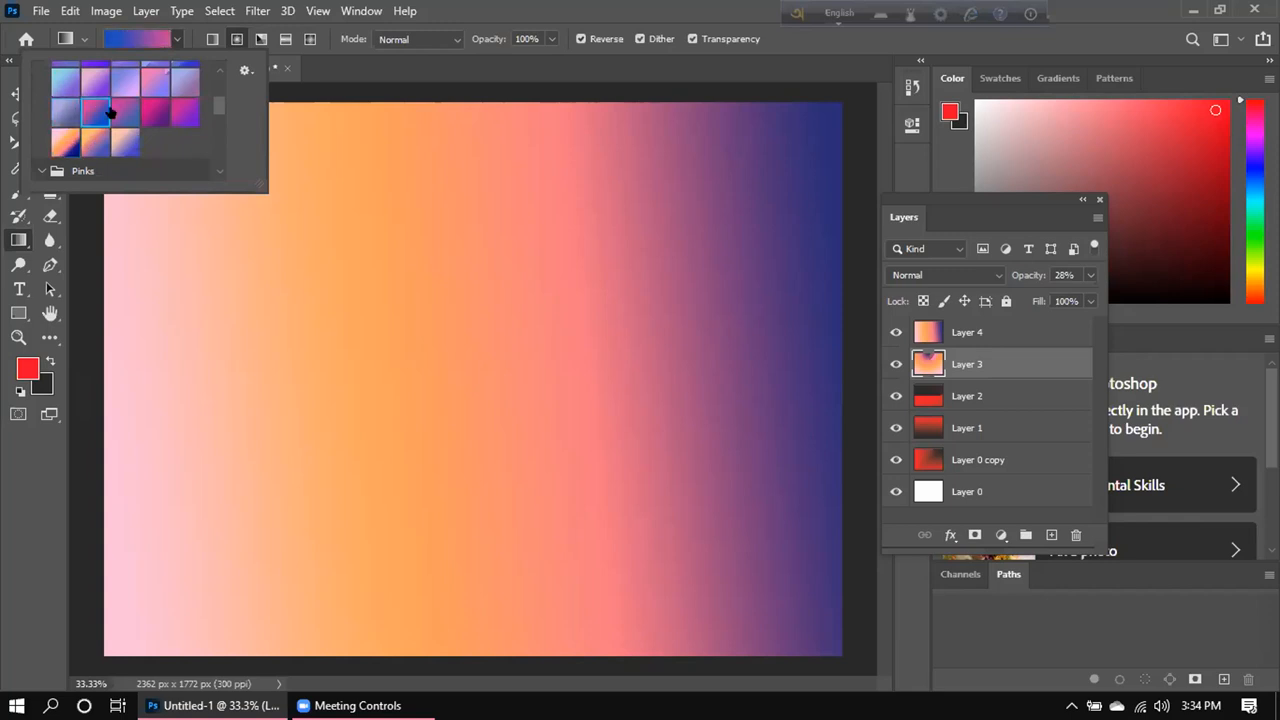
left_click(117, 112)
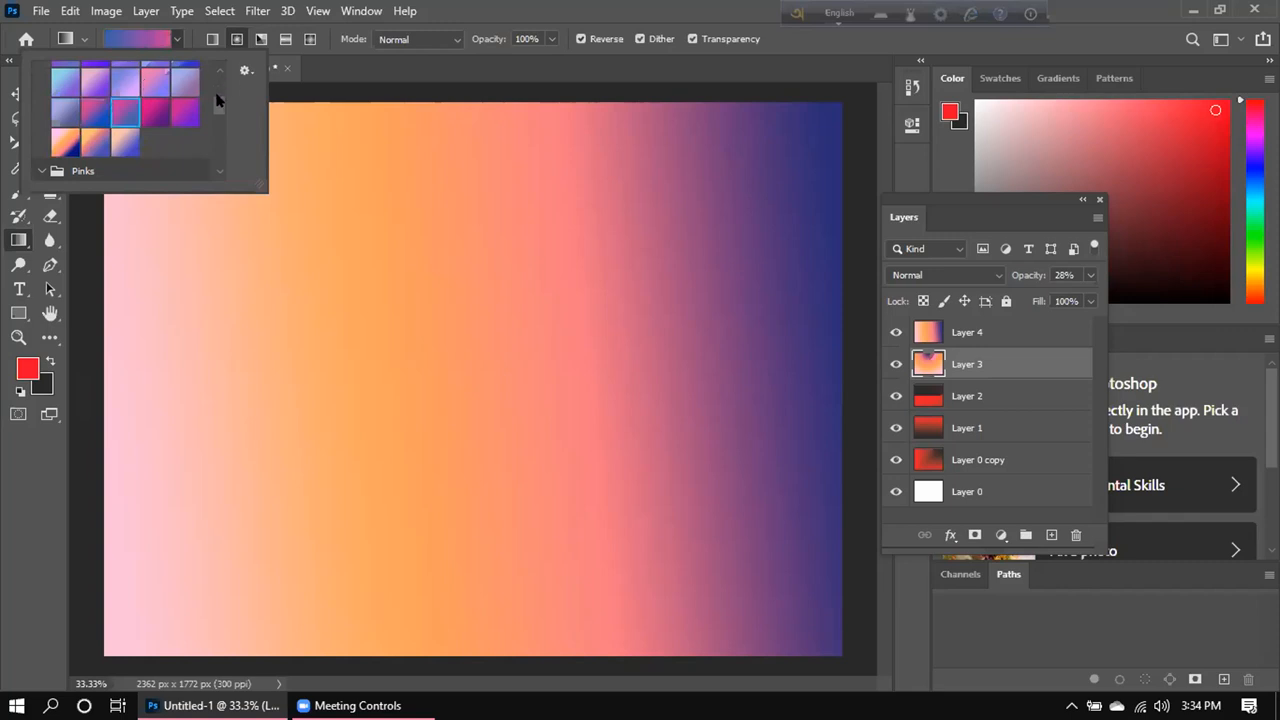
scroll(217, 100, "up", 3)
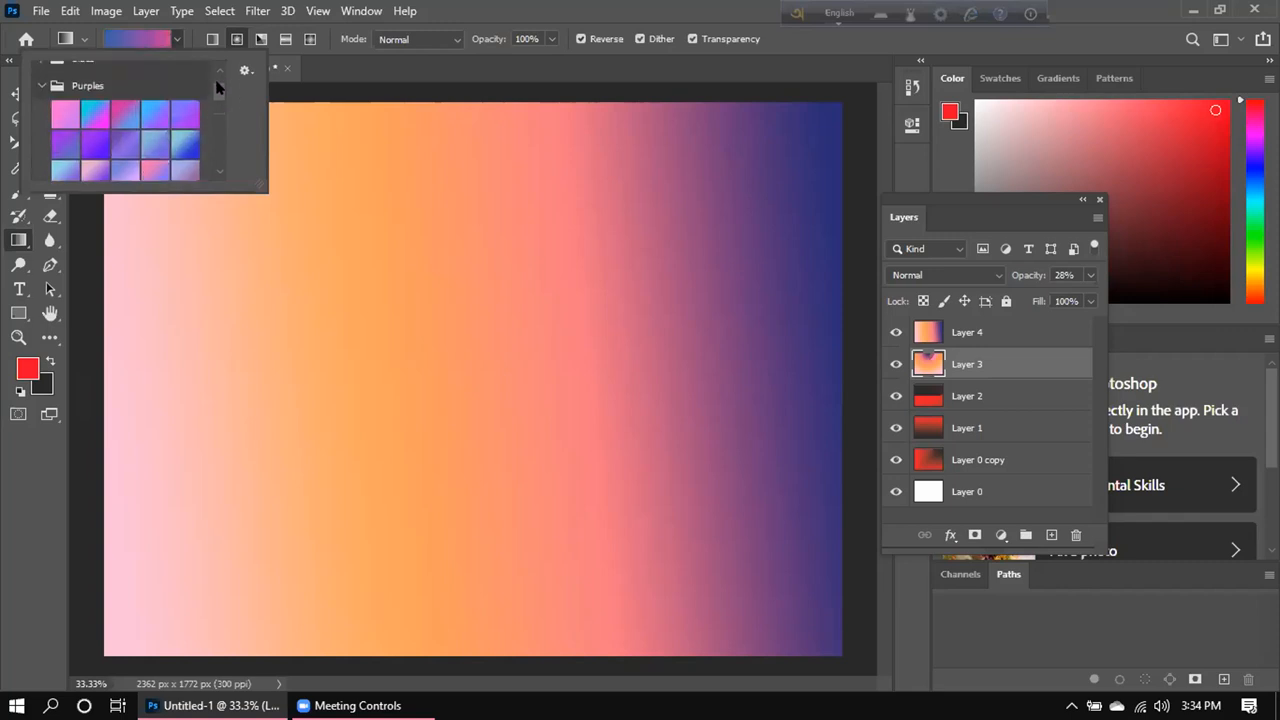
left_click(118, 125)
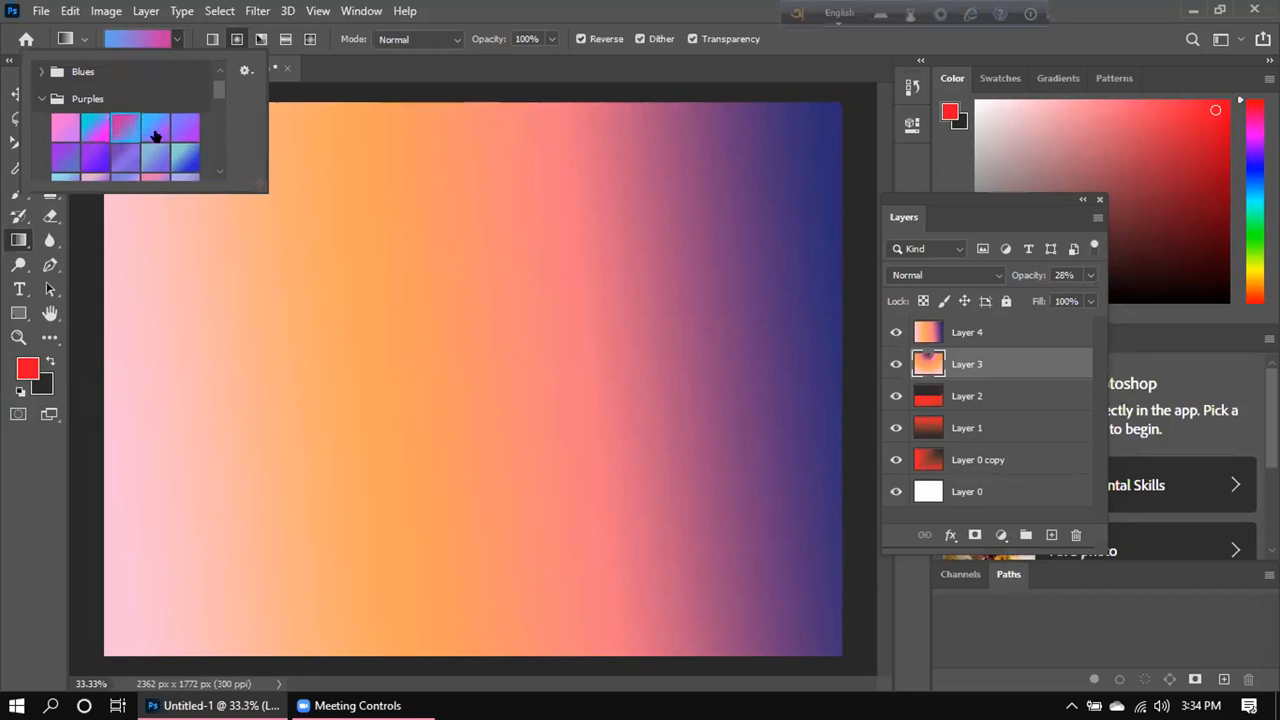
scroll(220, 86, "down", 3)
scroll(219, 100, "down", 1)
scroll(219, 105, "down", 3)
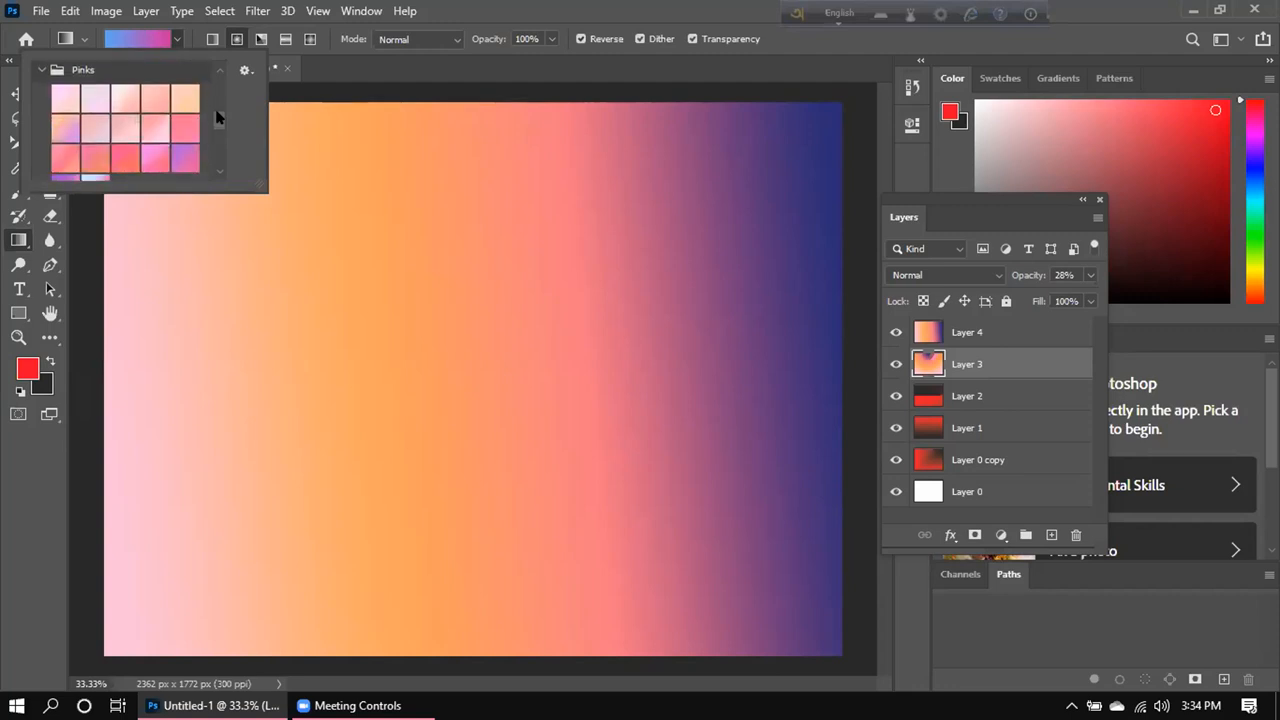
scroll(219, 120, "down", 2)
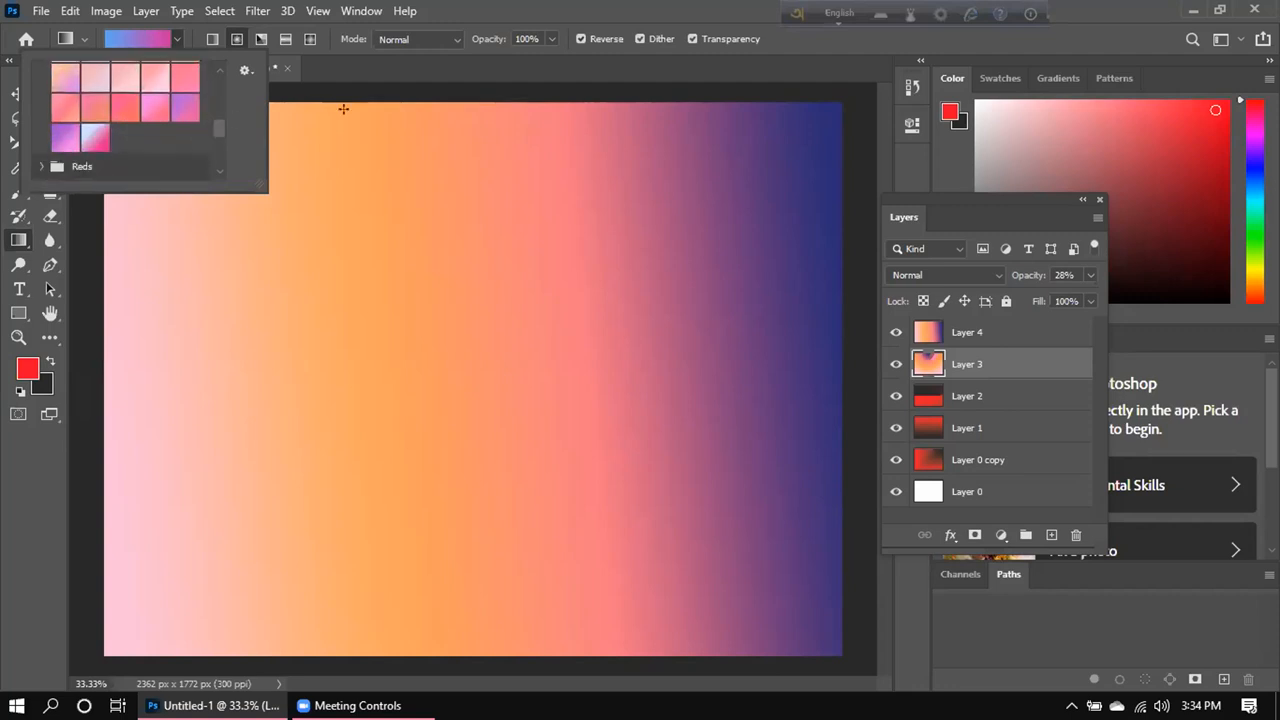
Lower the Gradient tool's opacity.
left_click(549, 38)
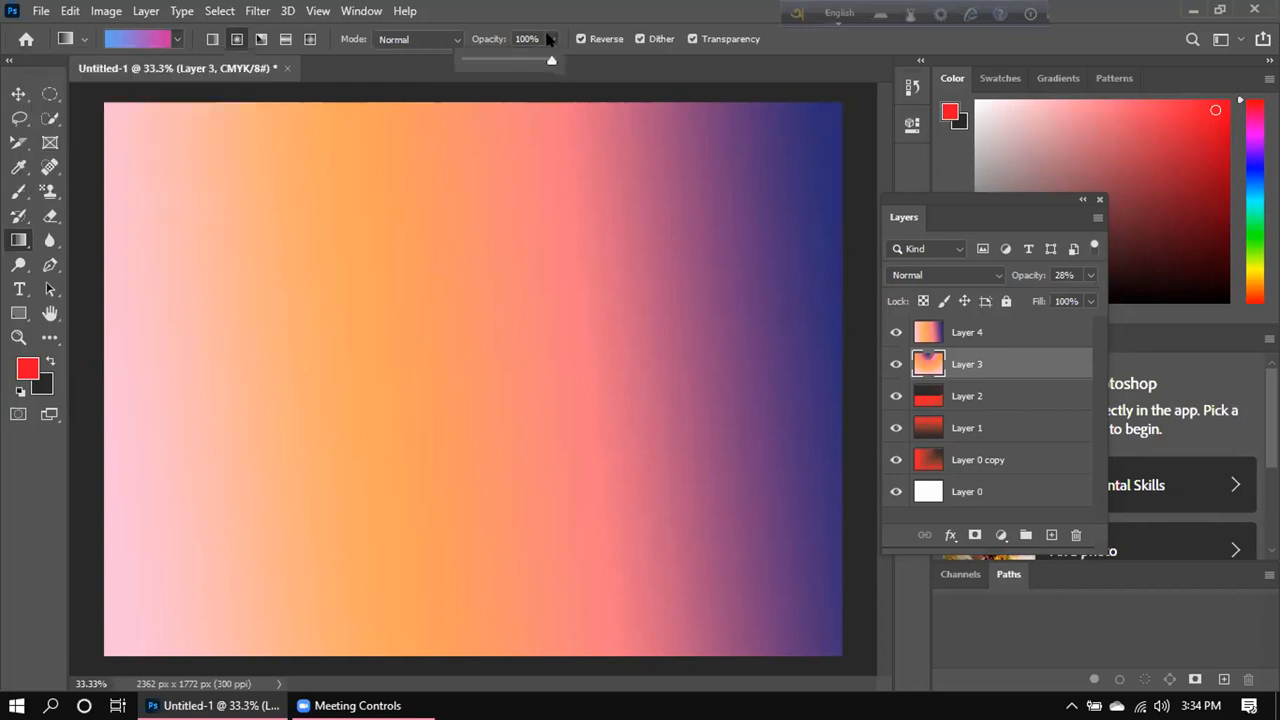
left_click(517, 59)
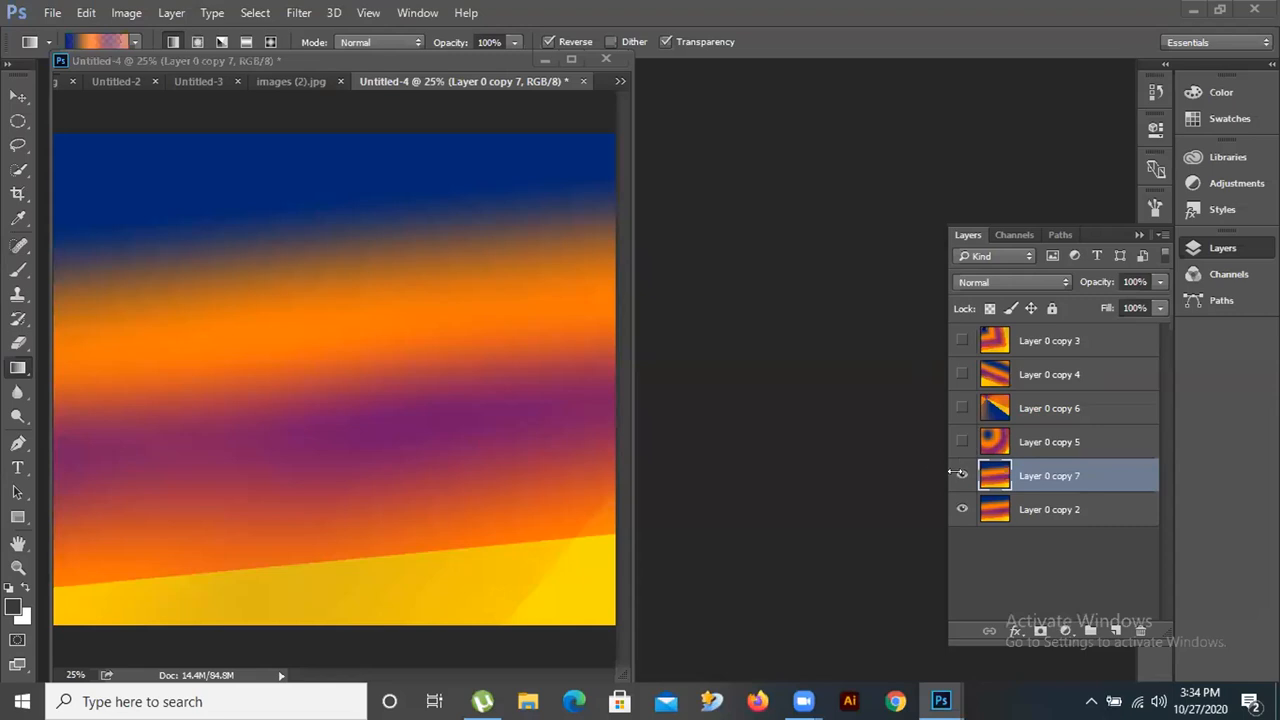
Show Layer 0 copy 5, Layer 0 copy 6 and Layer 0 copy 4 in turn, hiding Layer 0 copy 7 and Layer 0 copy 5.
left_click(962, 441)
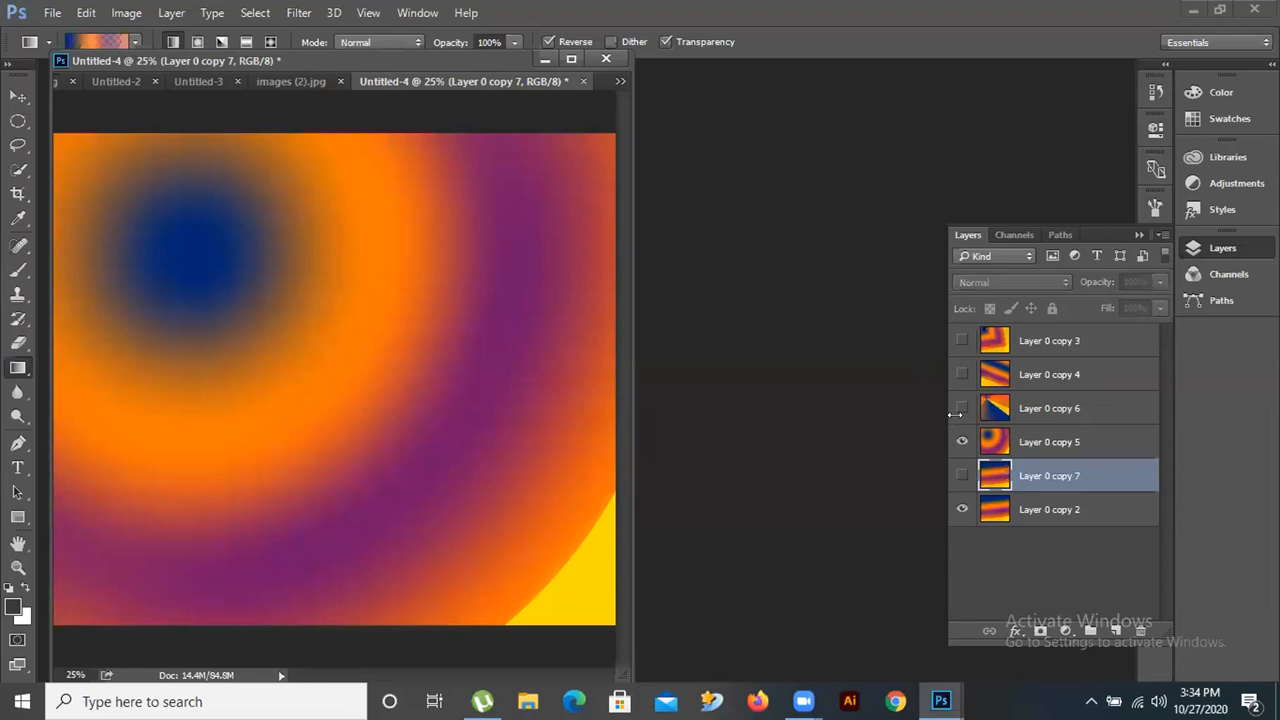
left_click(958, 408)
left_click(962, 441)
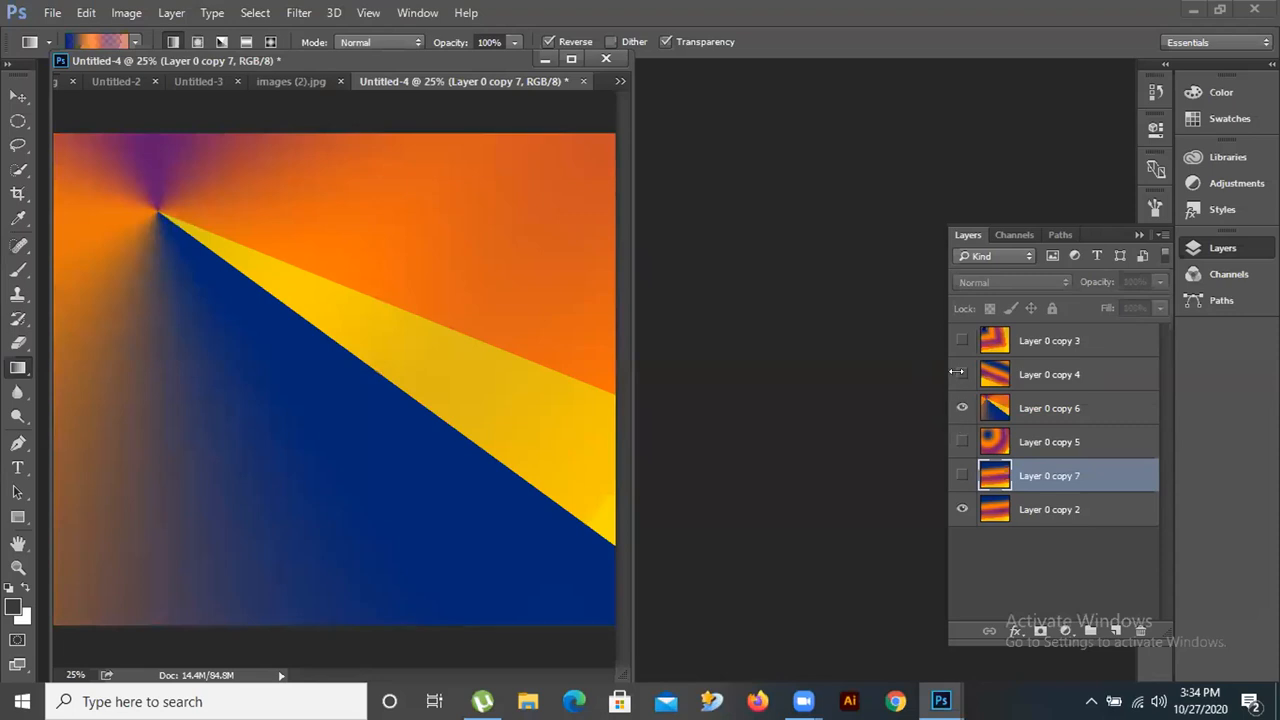
left_click(960, 373)
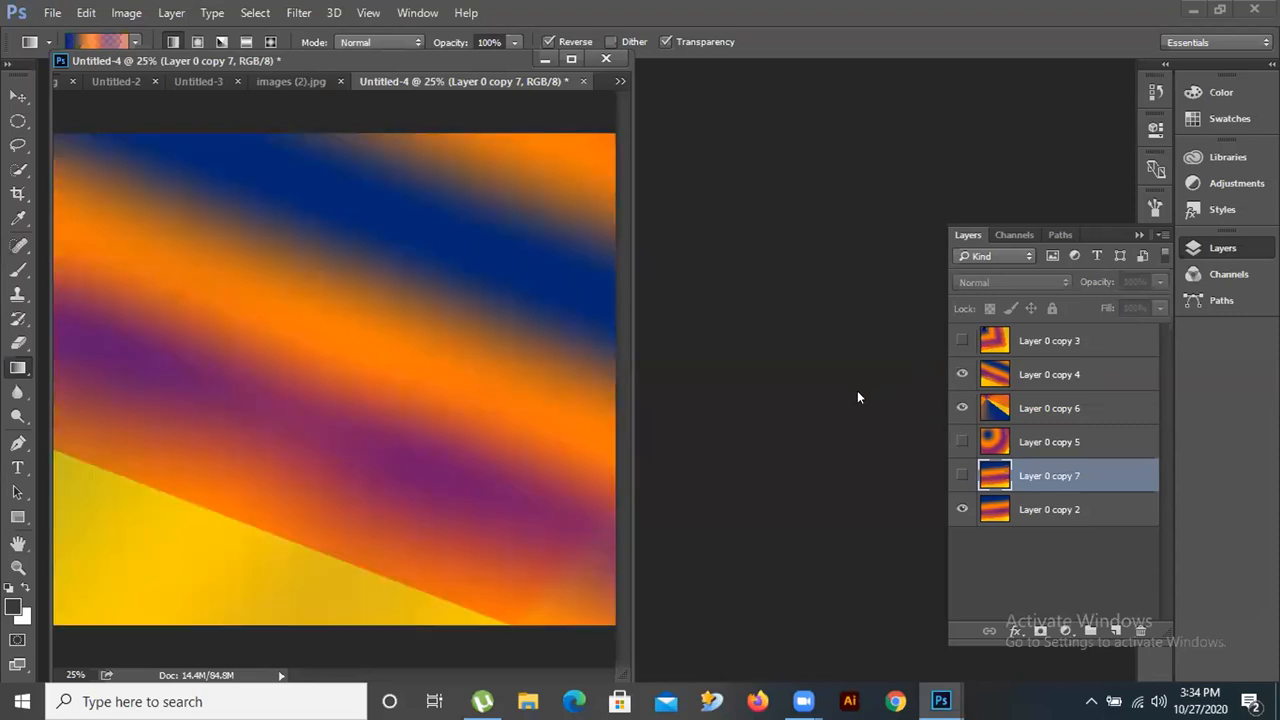
Examine the custom gradient's dark blue stop in the Gradient Editor, including its location and color source options.
left_click(135, 42)
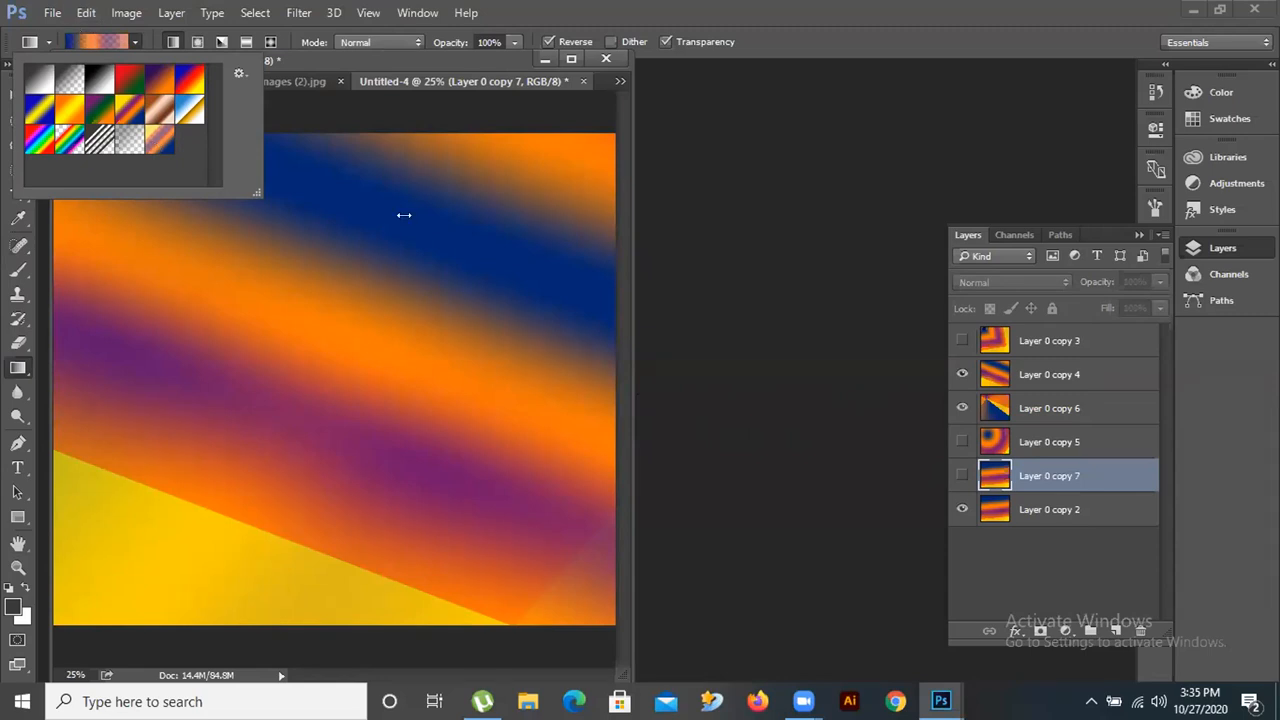
left_click(84, 38)
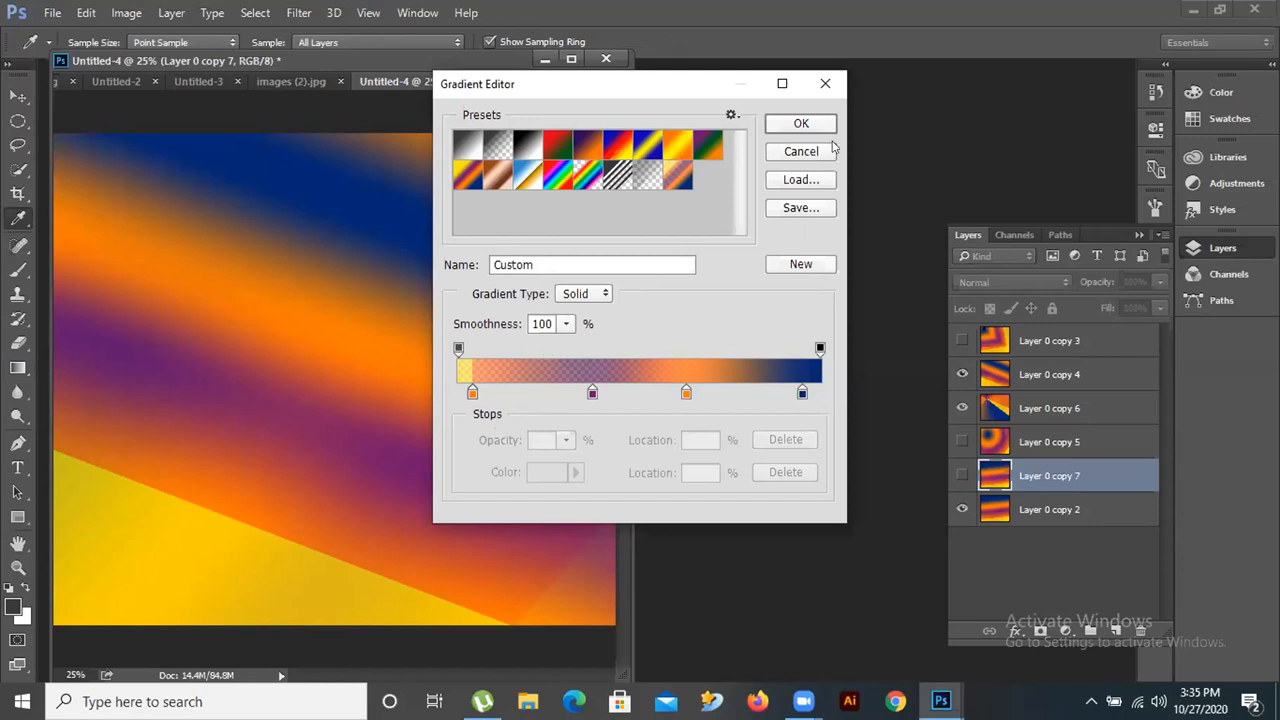
left_click(801, 391)
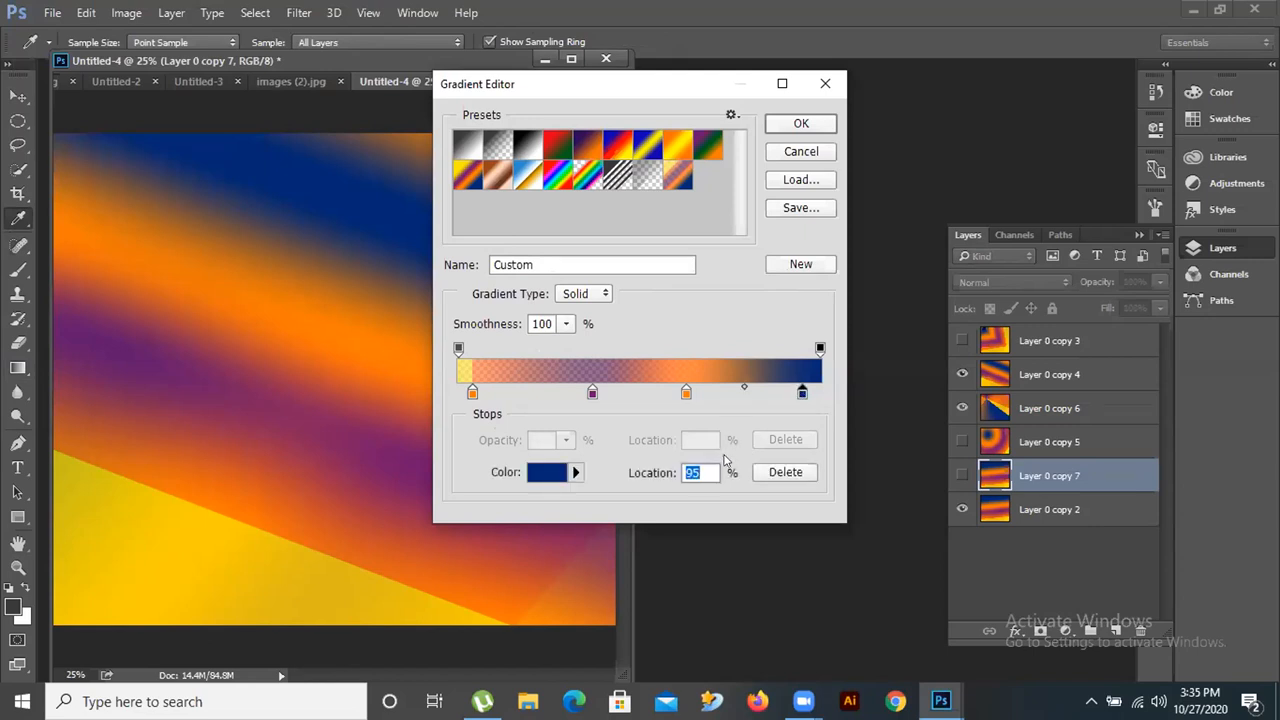
left_click(698, 468)
left_click(575, 473)
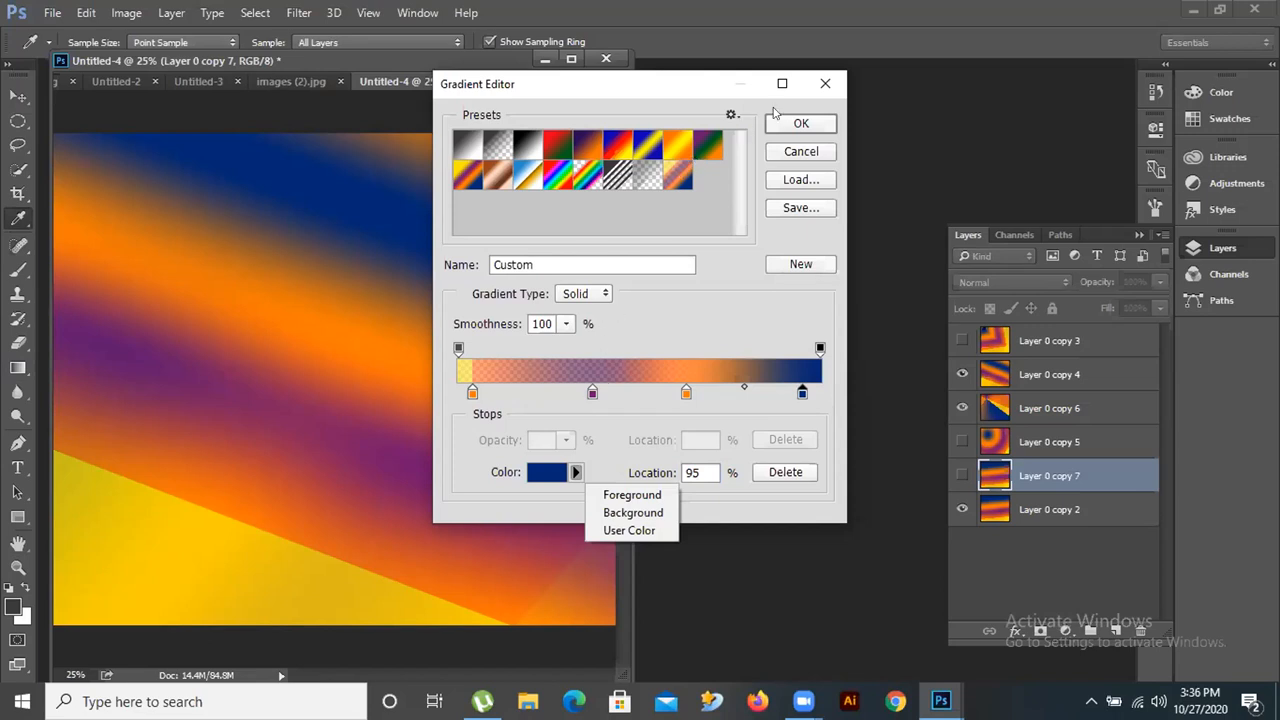
left_click(826, 88)
left_click(826, 88)
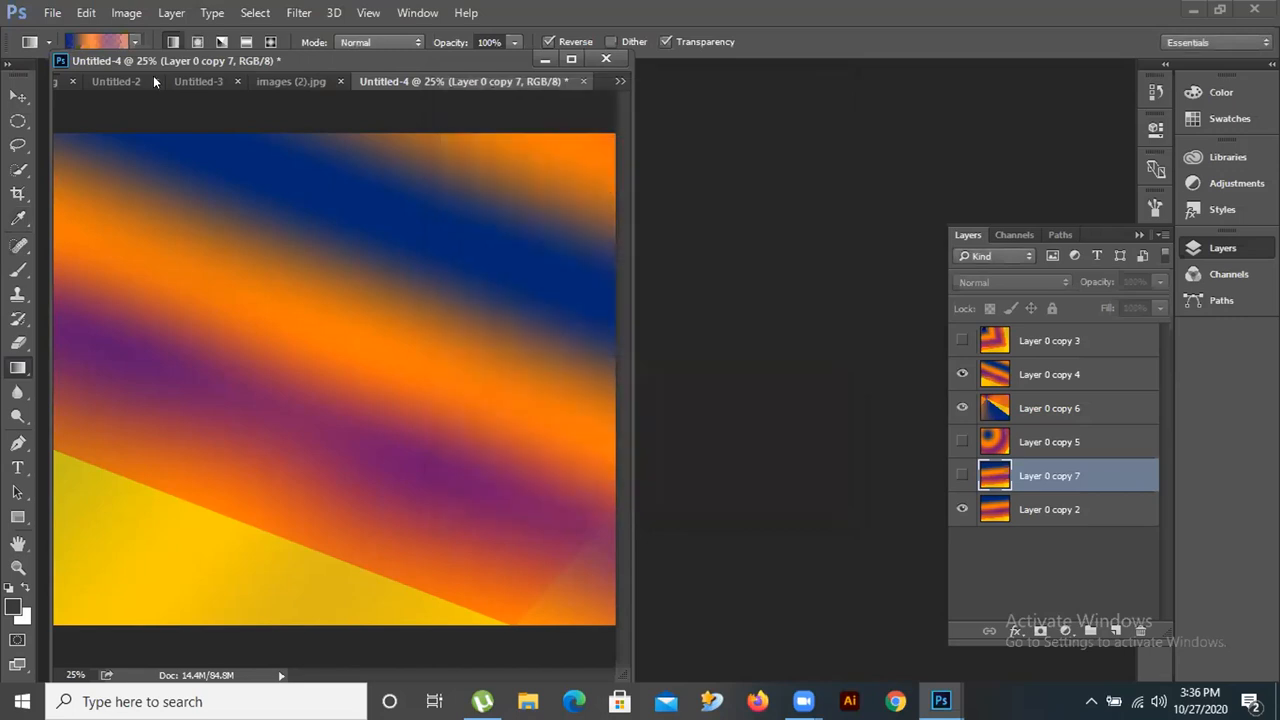
Choose the violet-to-orange gradient preset and add a color stop at 22% in the Gradient Editor.
left_click(135, 42)
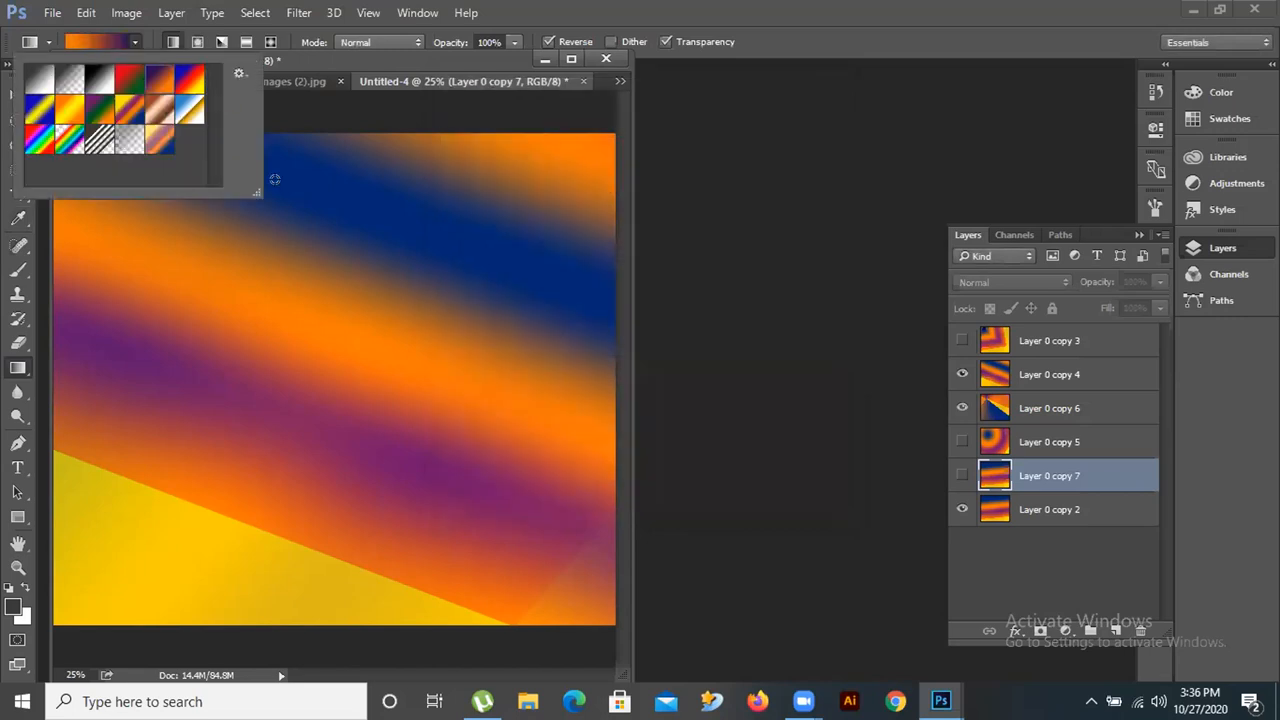
left_click(518, 397)
left_click(100, 42)
left_click(458, 392)
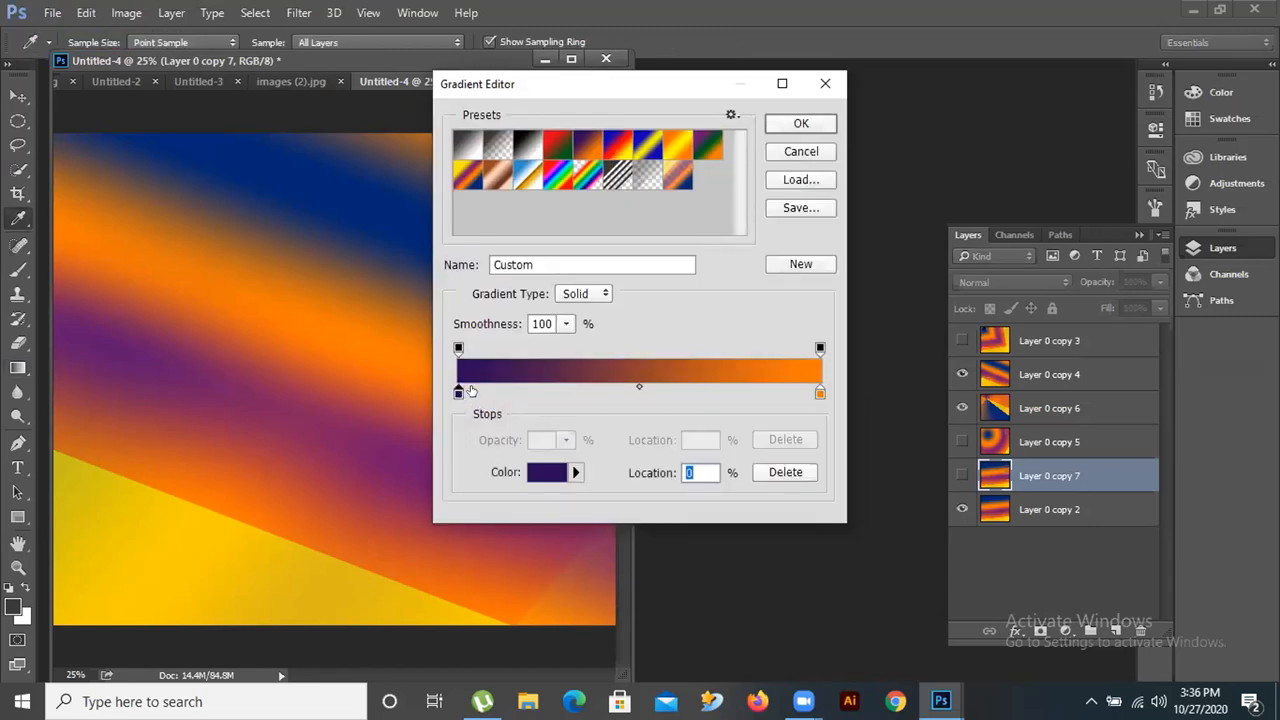
left_click(538, 392)
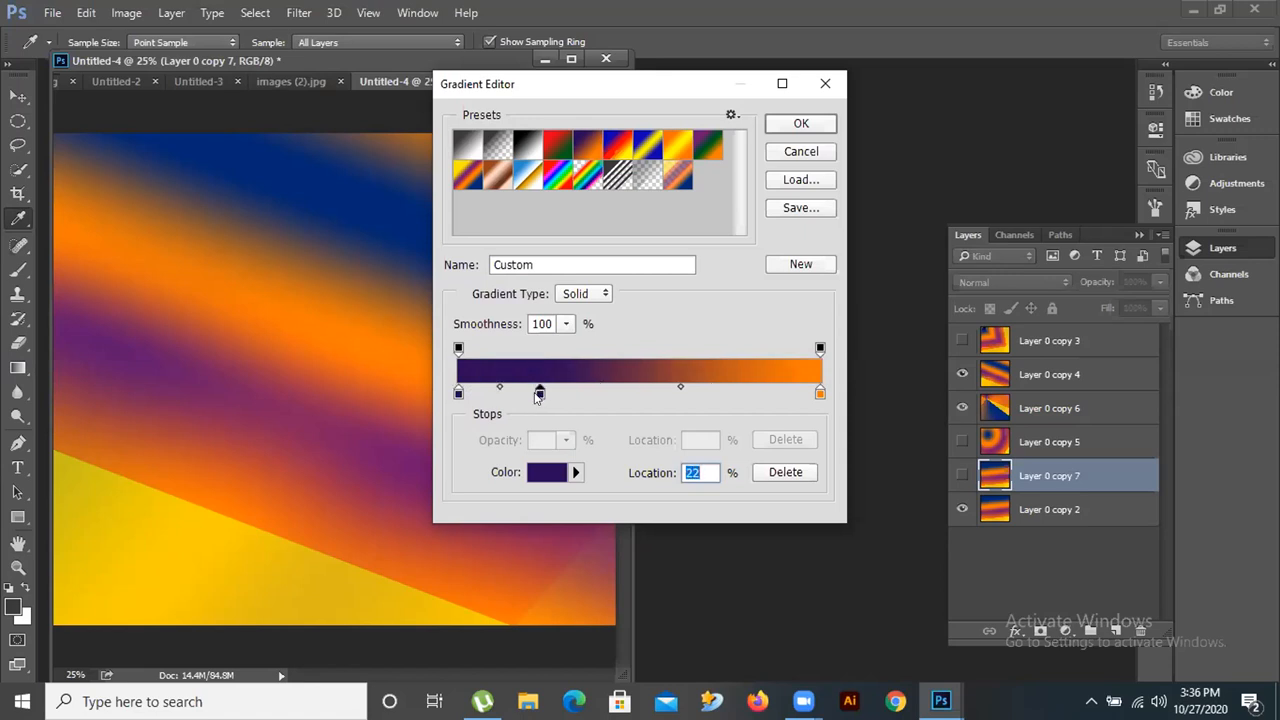
Check the 22% stop's color in the Color Picker and add another color stop between it and the orange end.
double_click(538, 393)
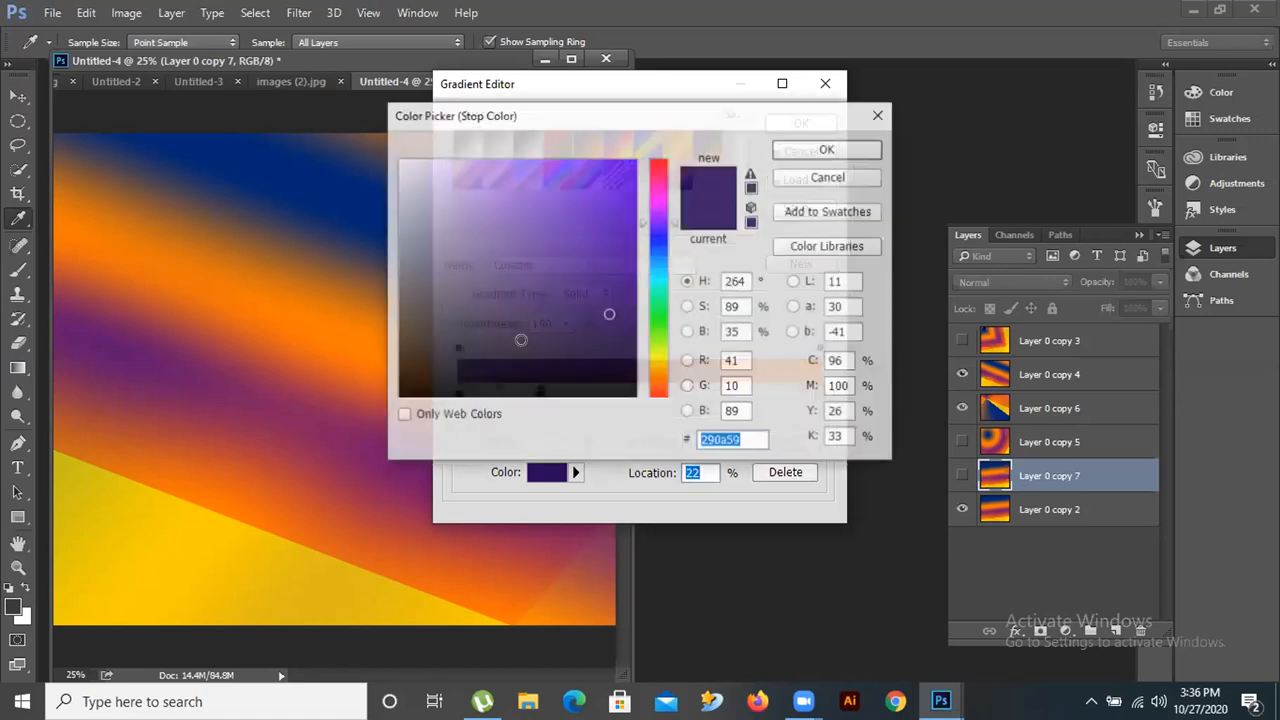
left_click(879, 117)
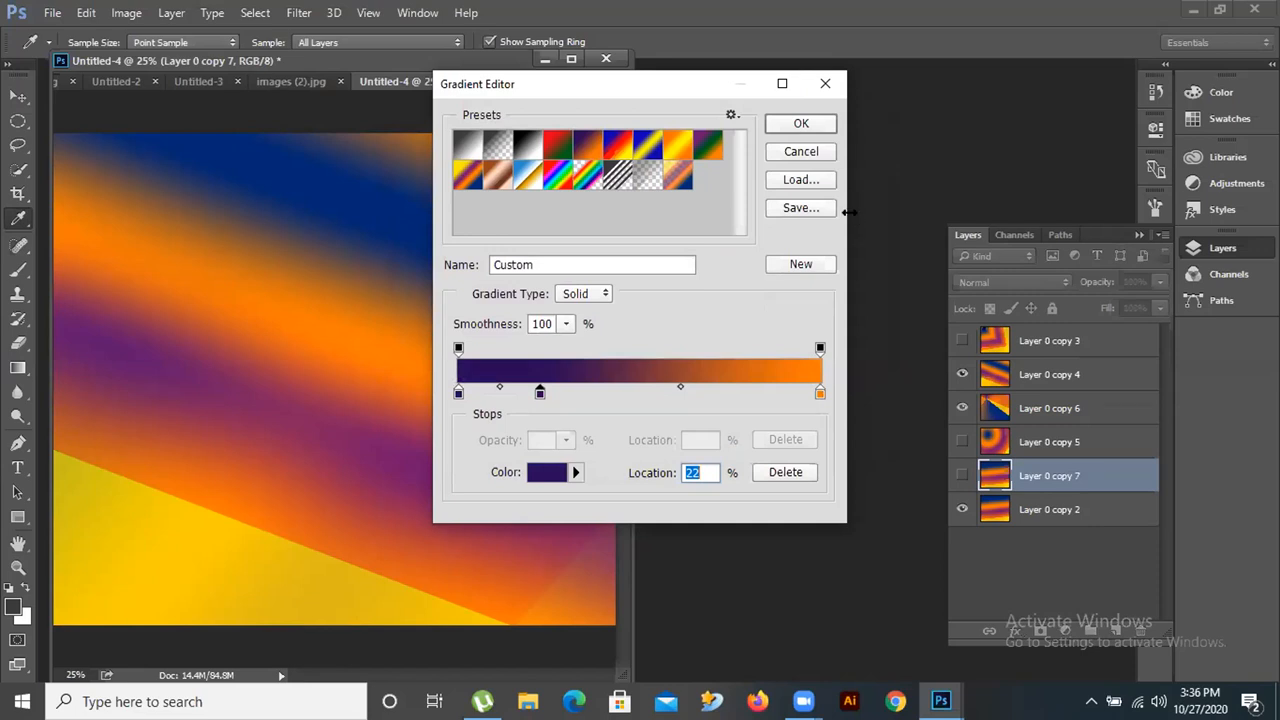
double_click(540, 393)
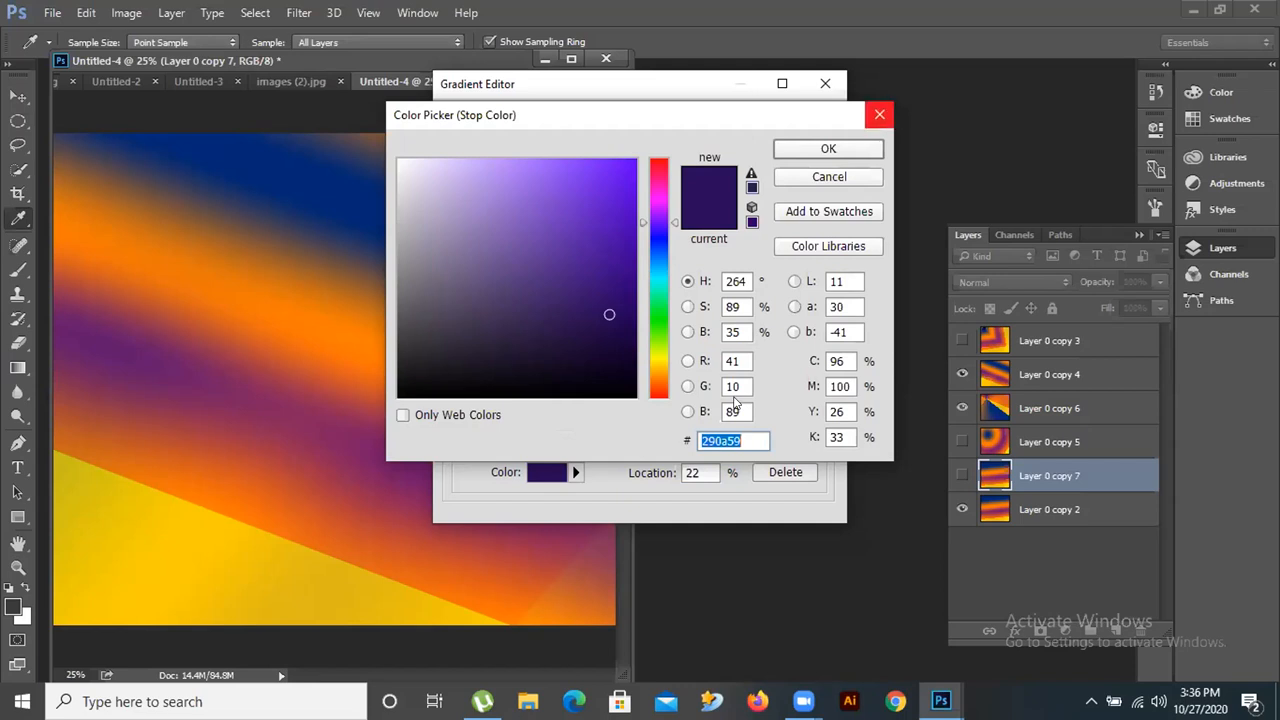
left_click(879, 115)
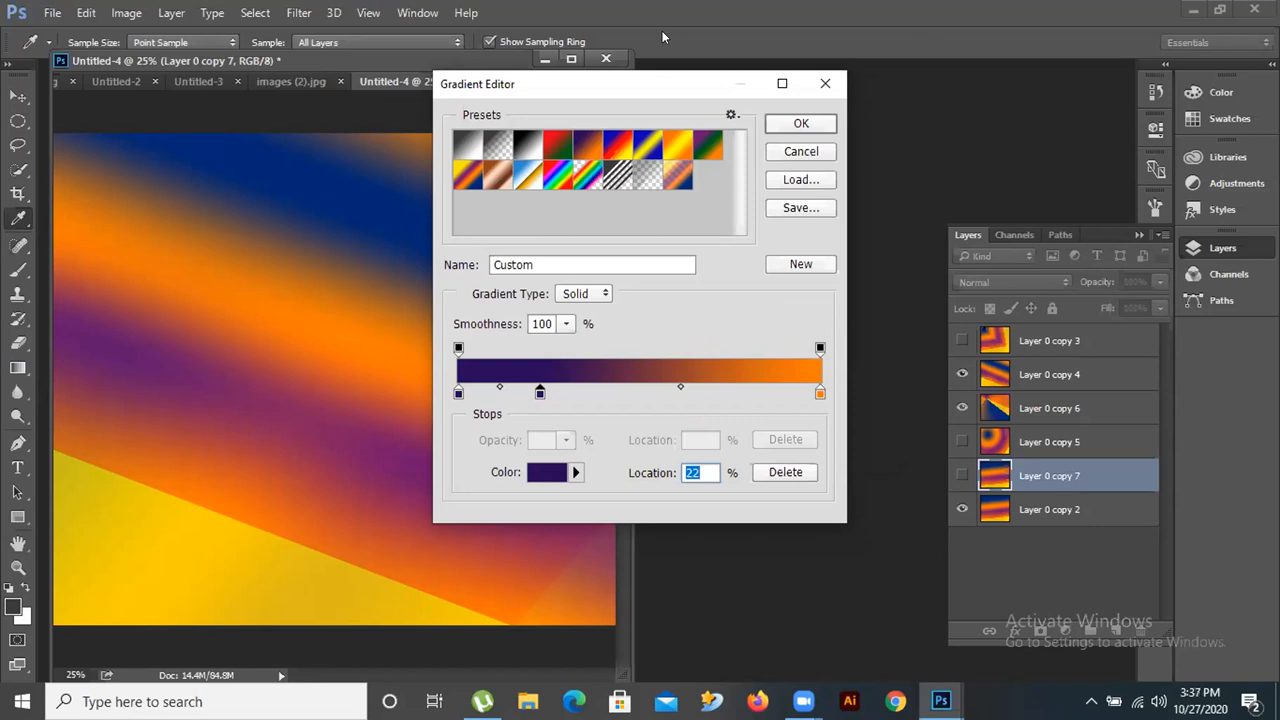
left_click(669, 394)
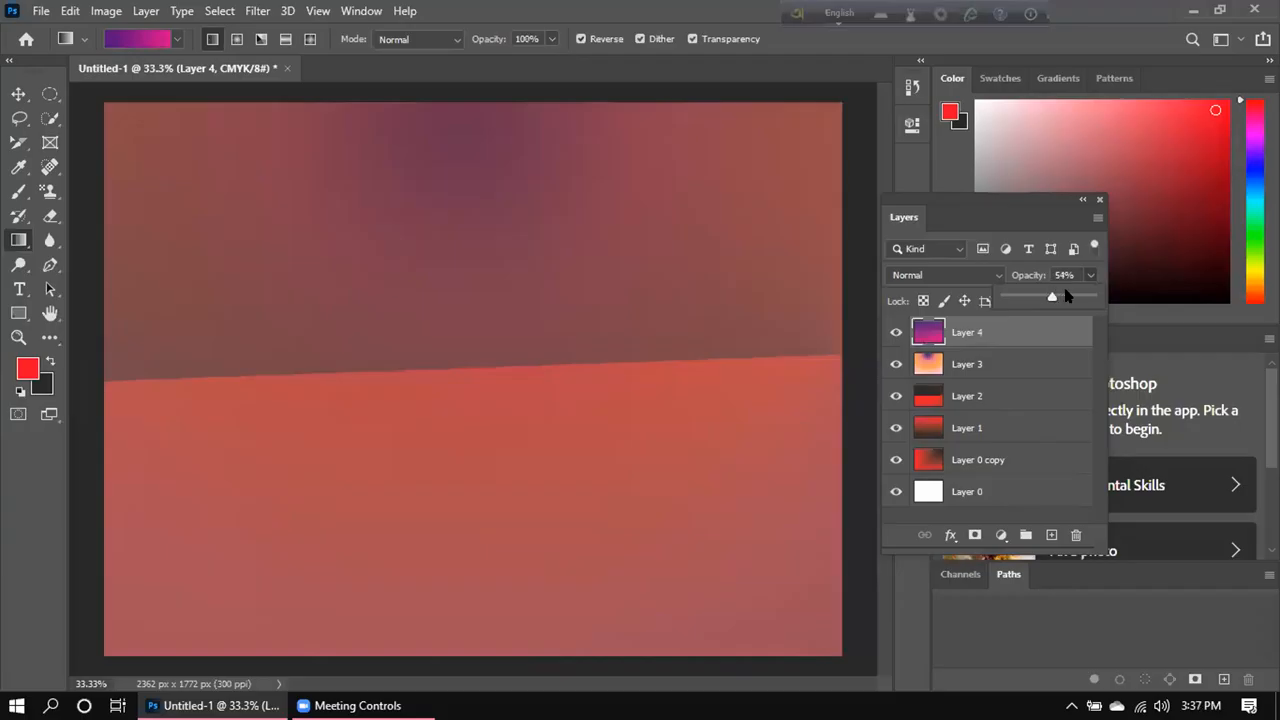
Raise Layer 4's opacity to 85% and look at the saved Gradient tool presets.
left_click_drag(1066, 296, 1076, 295)
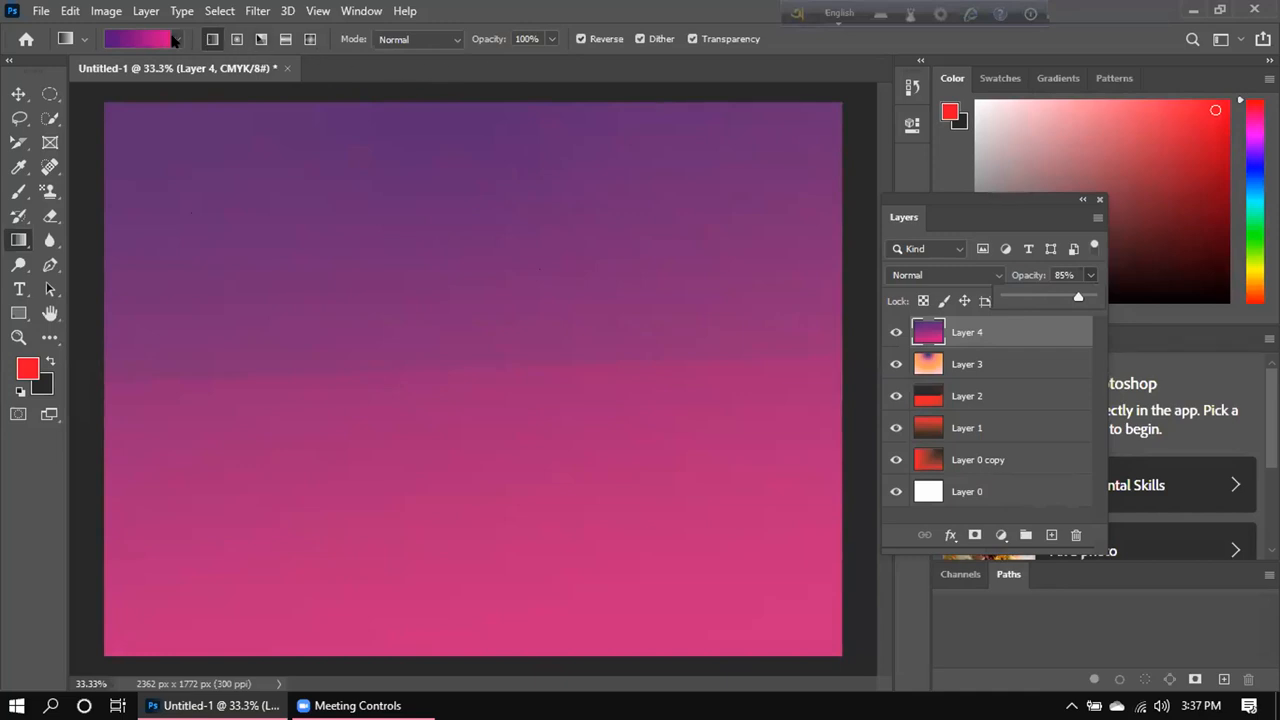
left_click(82, 40)
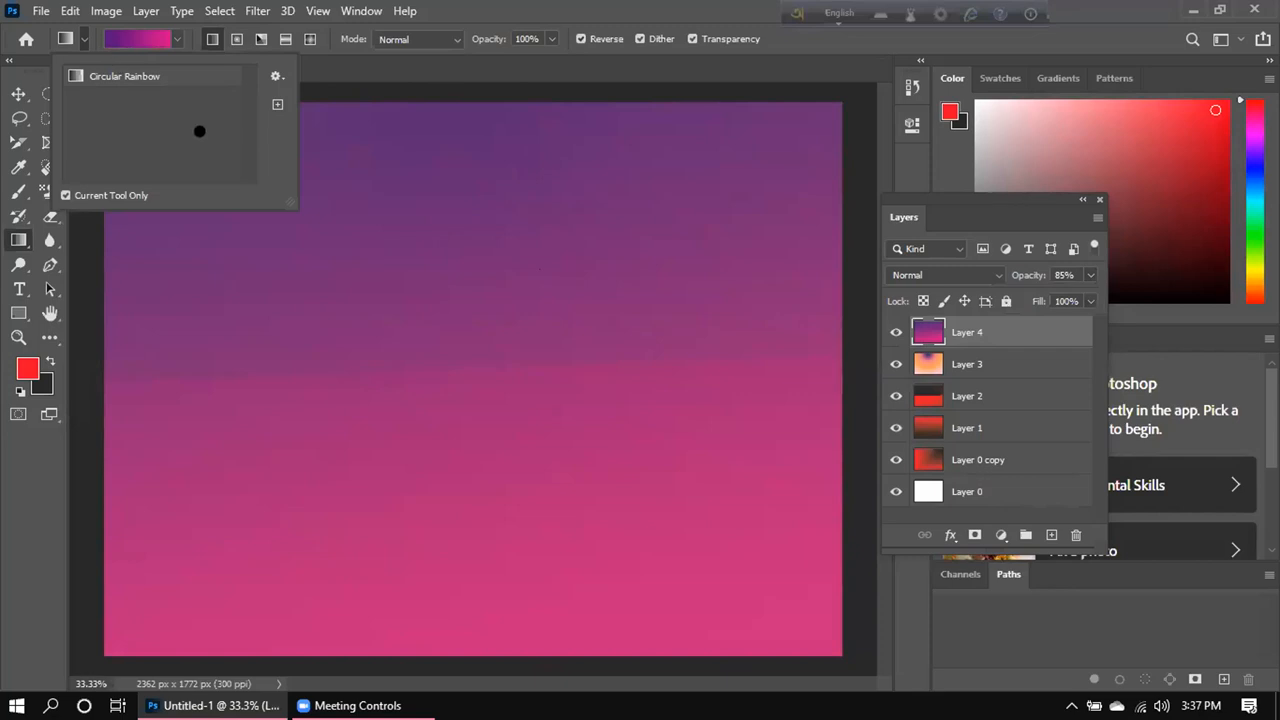
left_click(368, 187)
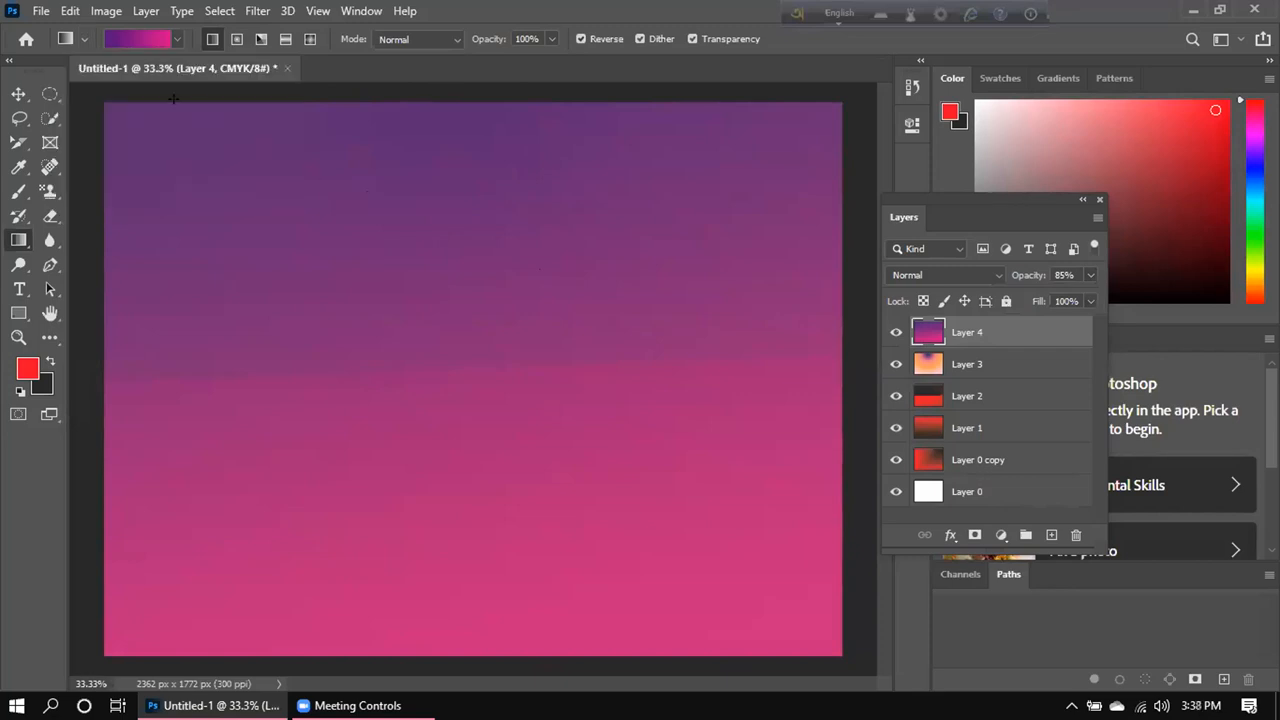
Browse the Gradient tool's preset folders.
left_click(175, 39)
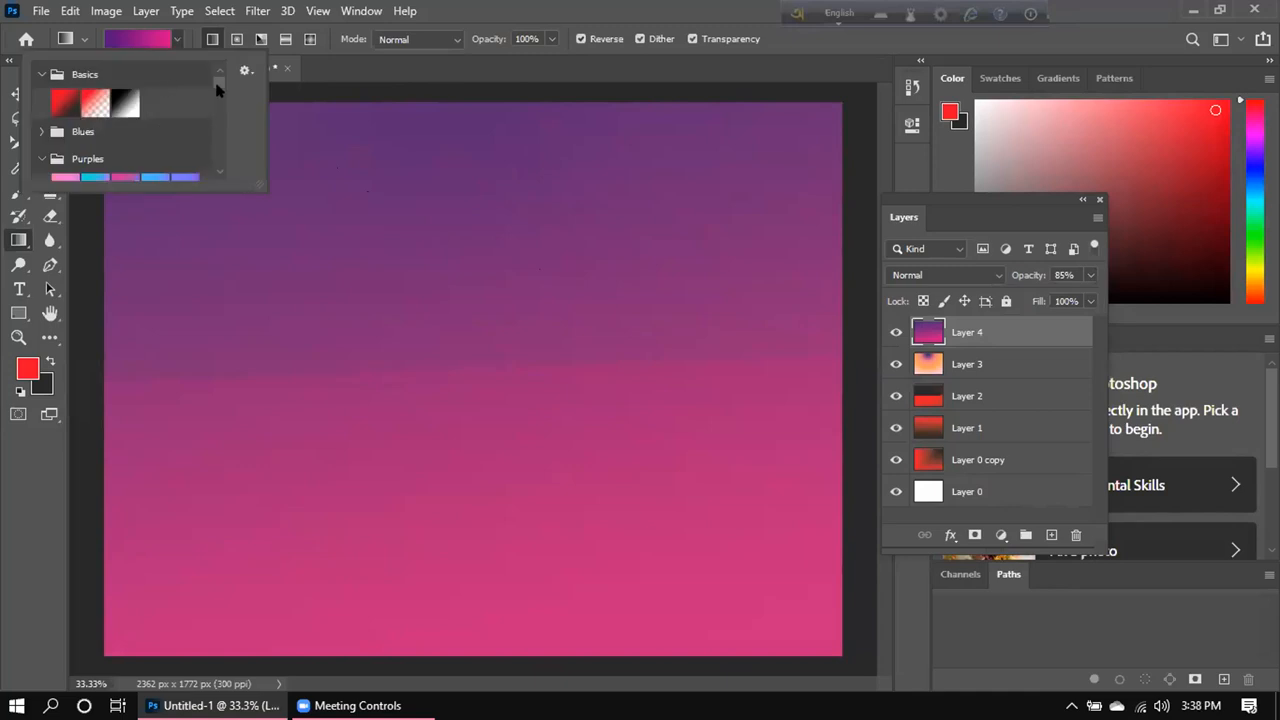
left_click_drag(215, 78, 219, 160)
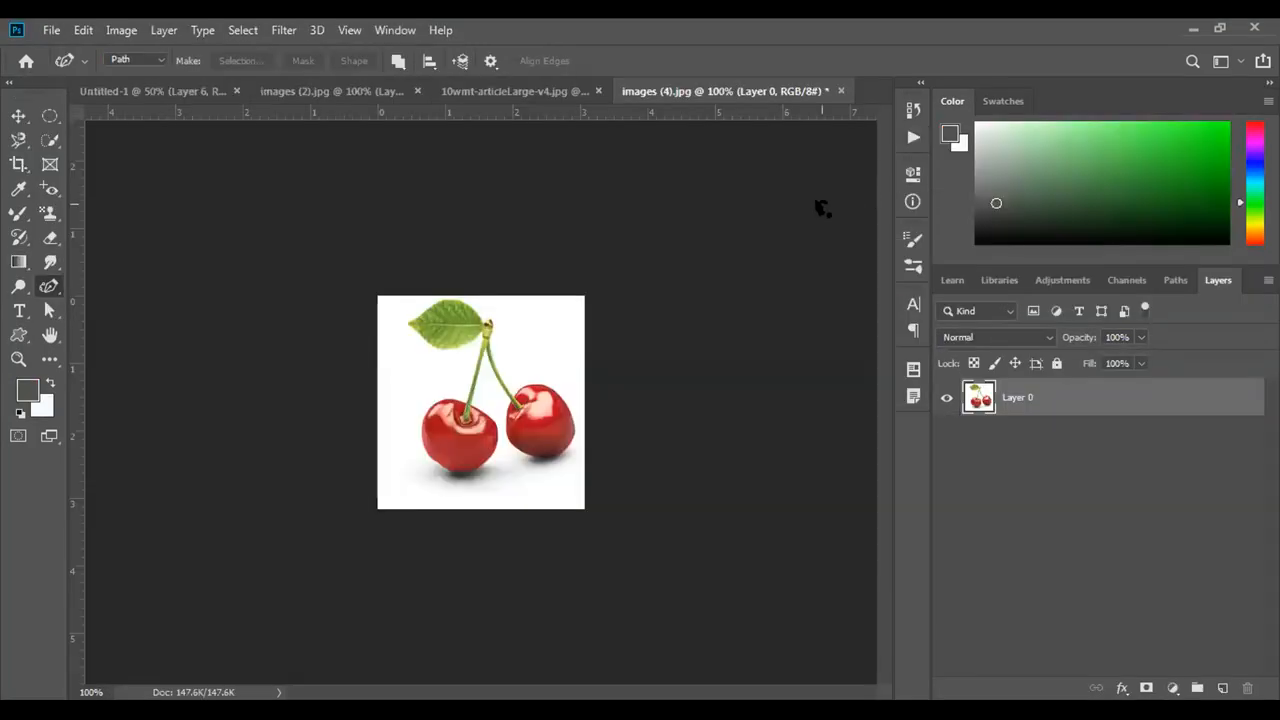
Draw a curved three-point path below the leaf in the cherry image with the Curvature Pen tool.
key("ctrl+plus")
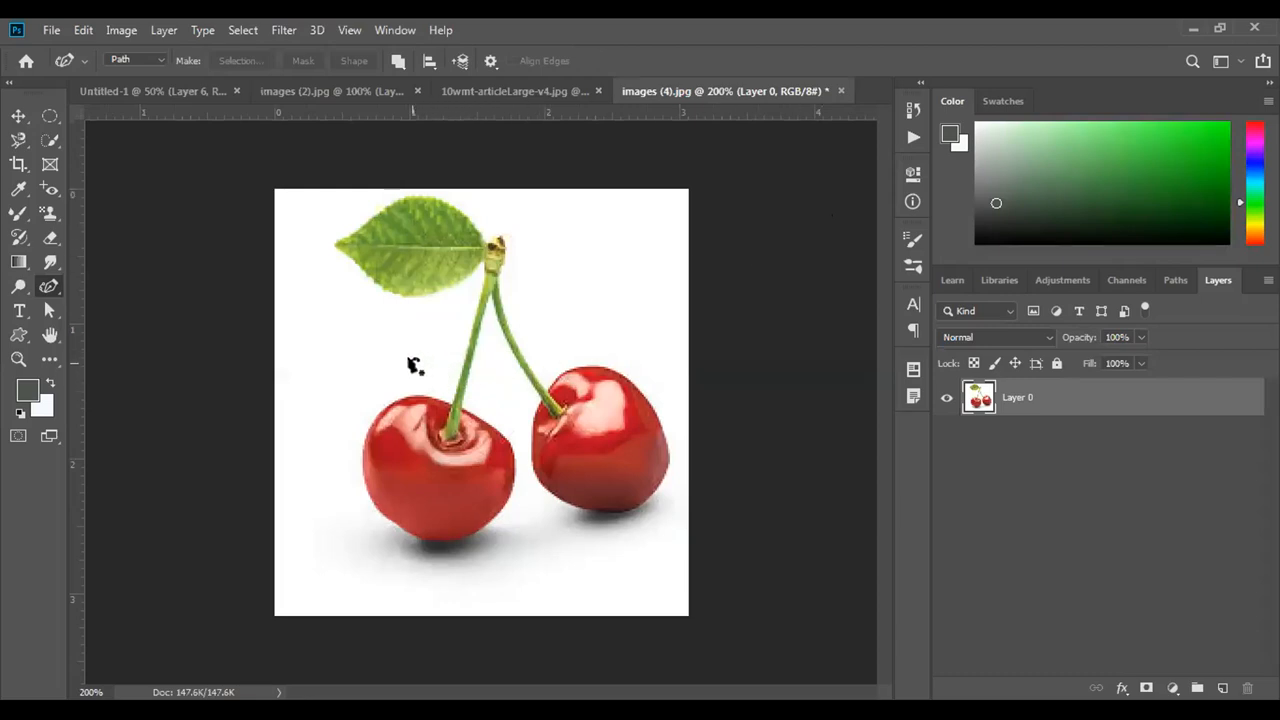
left_click(396, 376)
left_click(440, 309)
left_click(327, 280)
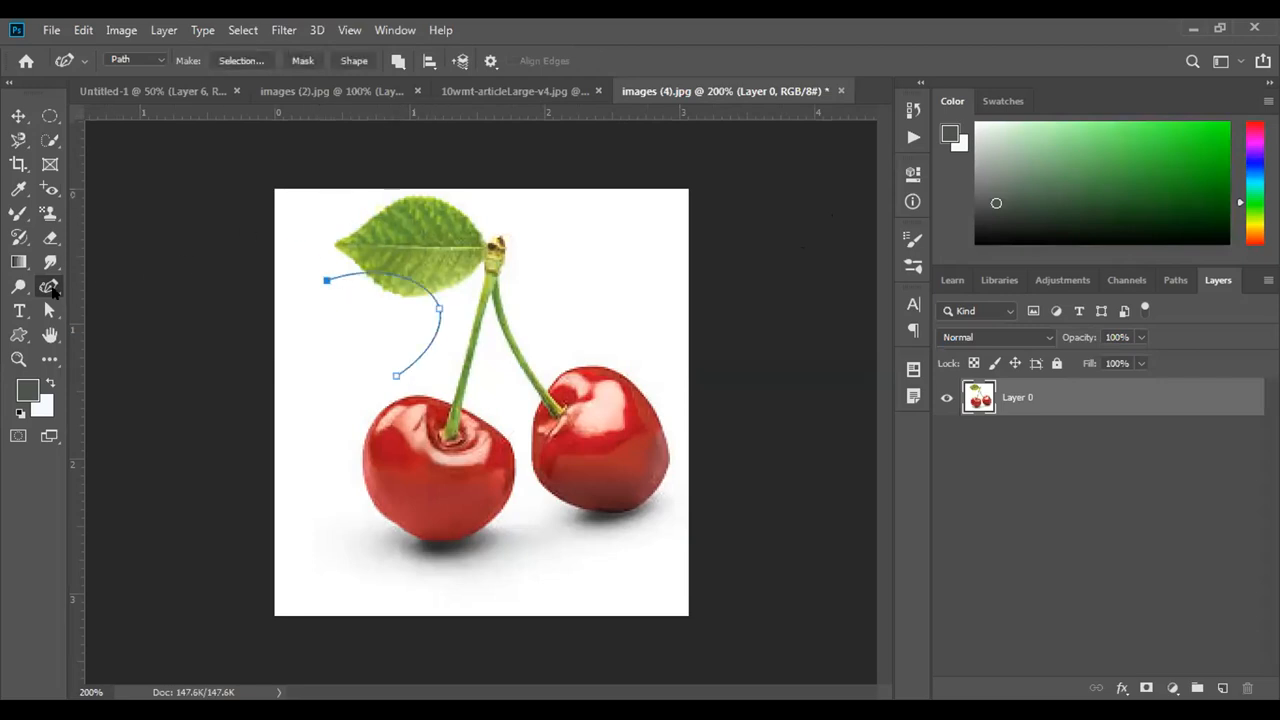
Continue the path with the Pen tool's straight segments around the leaf, stem and both cherries, closing it at its starting anchor.
right_click(53, 290)
left_click(100, 285)
left_click(350, 203)
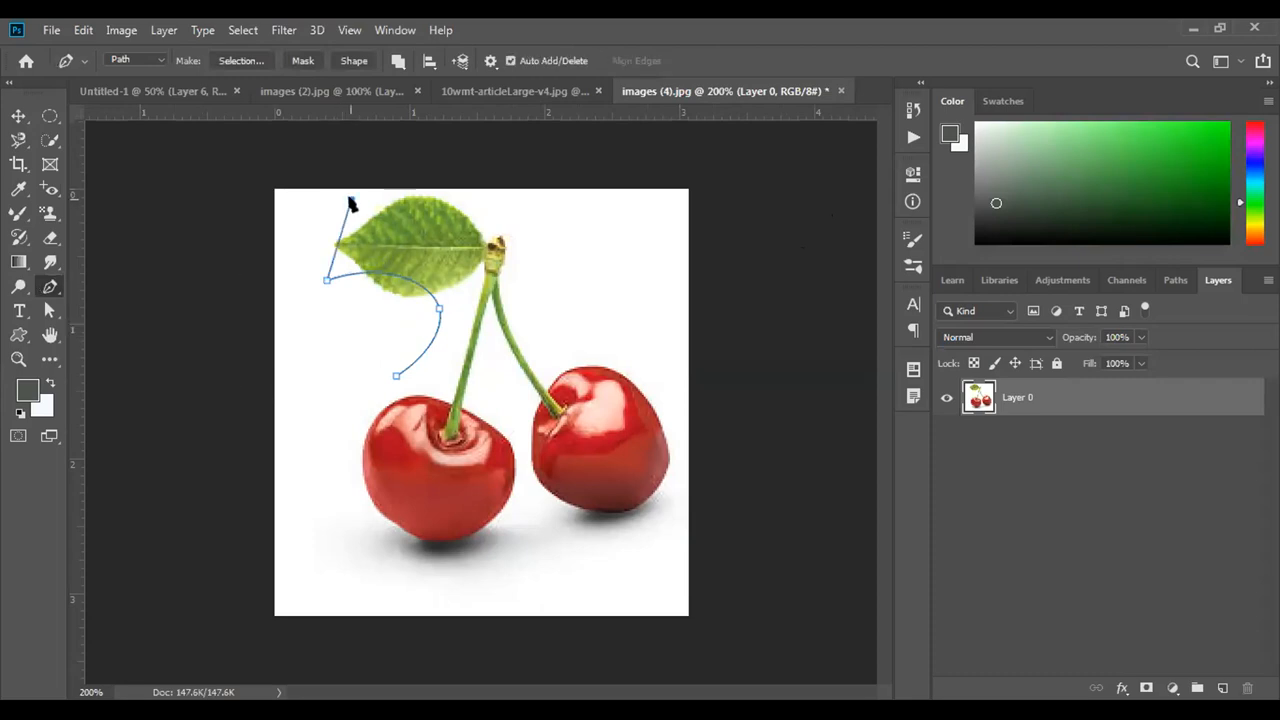
left_click(503, 202)
left_click(537, 262)
left_click(548, 328)
left_click(632, 356)
left_click(683, 422)
left_click(675, 518)
left_click(557, 528)
left_click(525, 510)
left_click(469, 560)
left_click(401, 557)
left_click(342, 506)
left_click(342, 428)
left_click(395, 377)
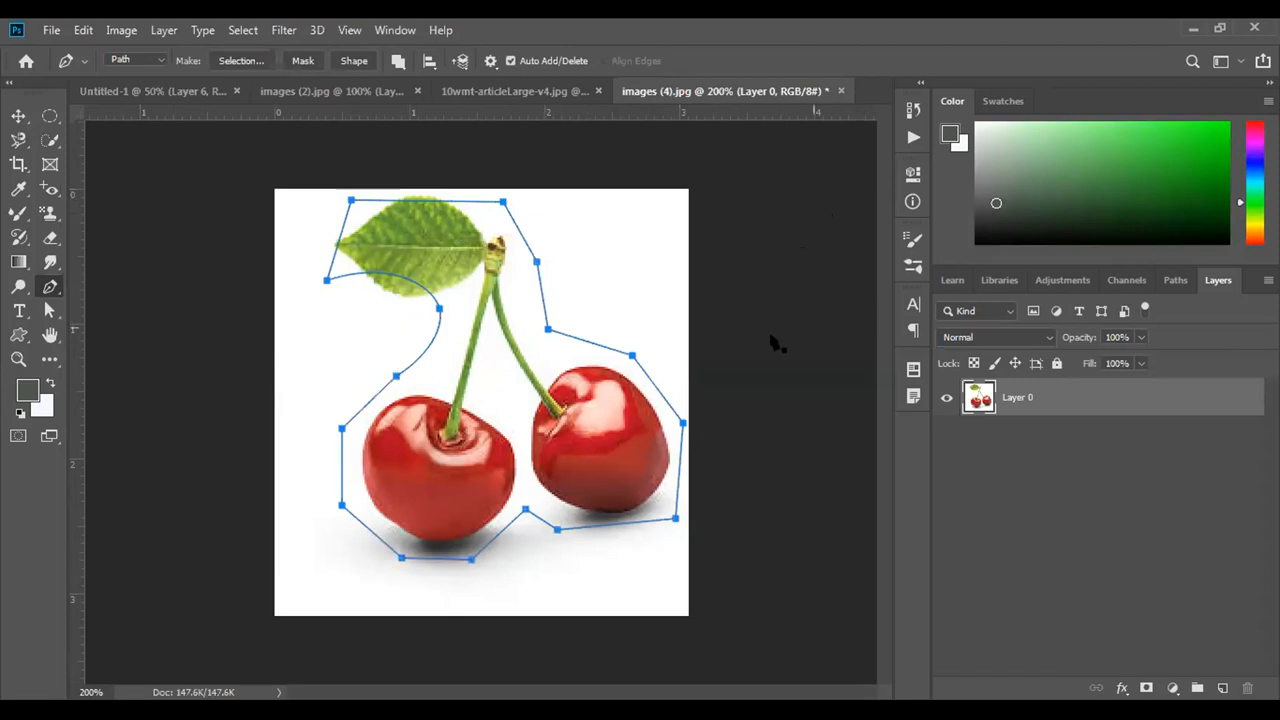
Save the cherry outline's work path as Path 1.
left_click(1174, 281)
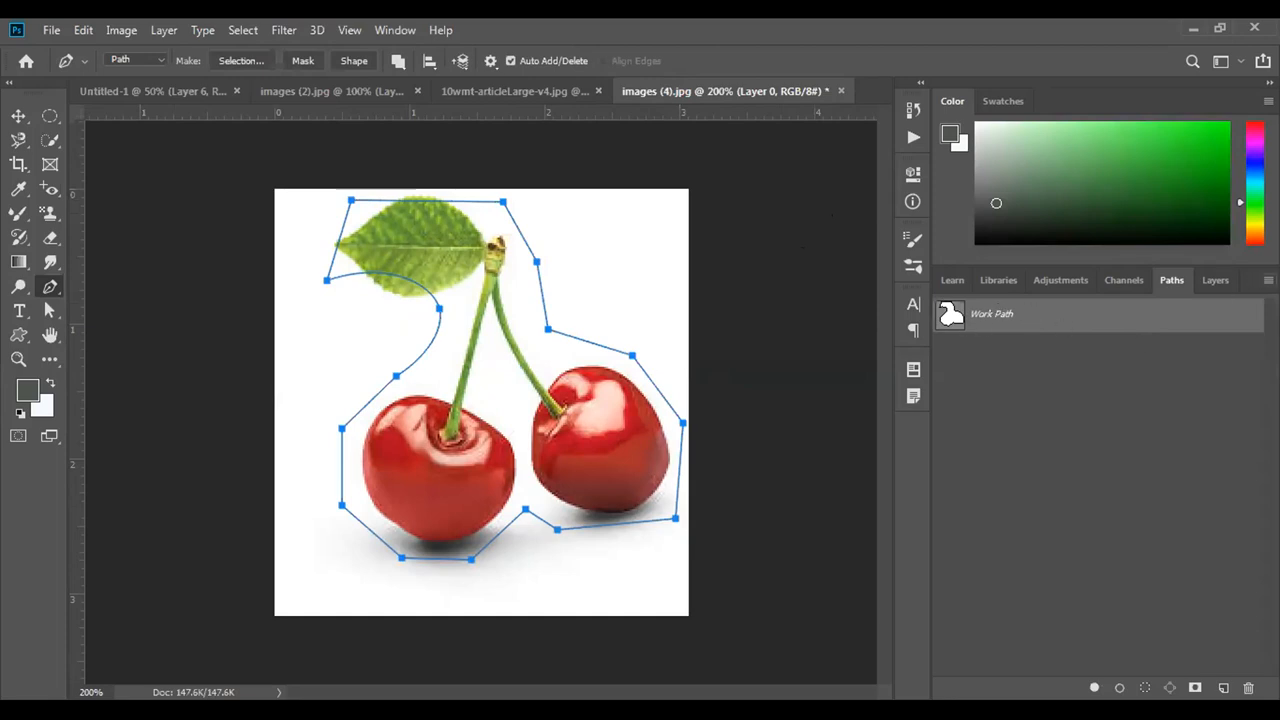
left_click(1266, 281)
left_click(1178, 290)
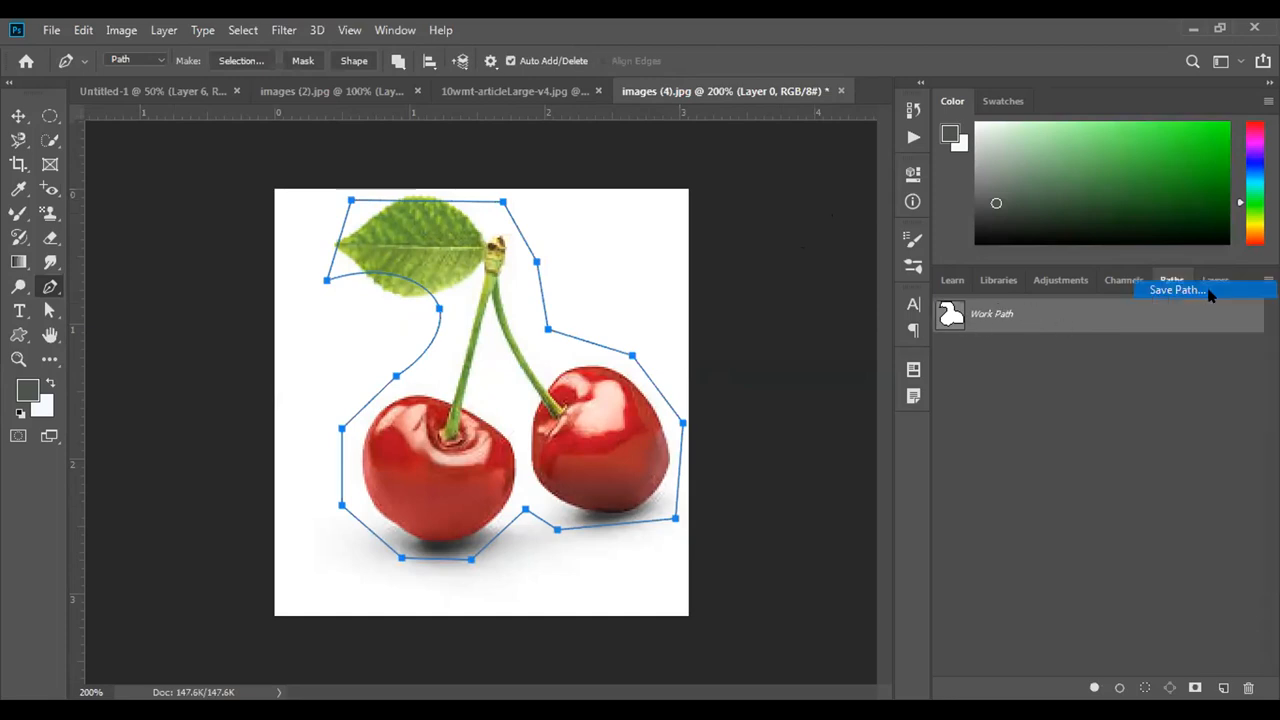
left_click(731, 229)
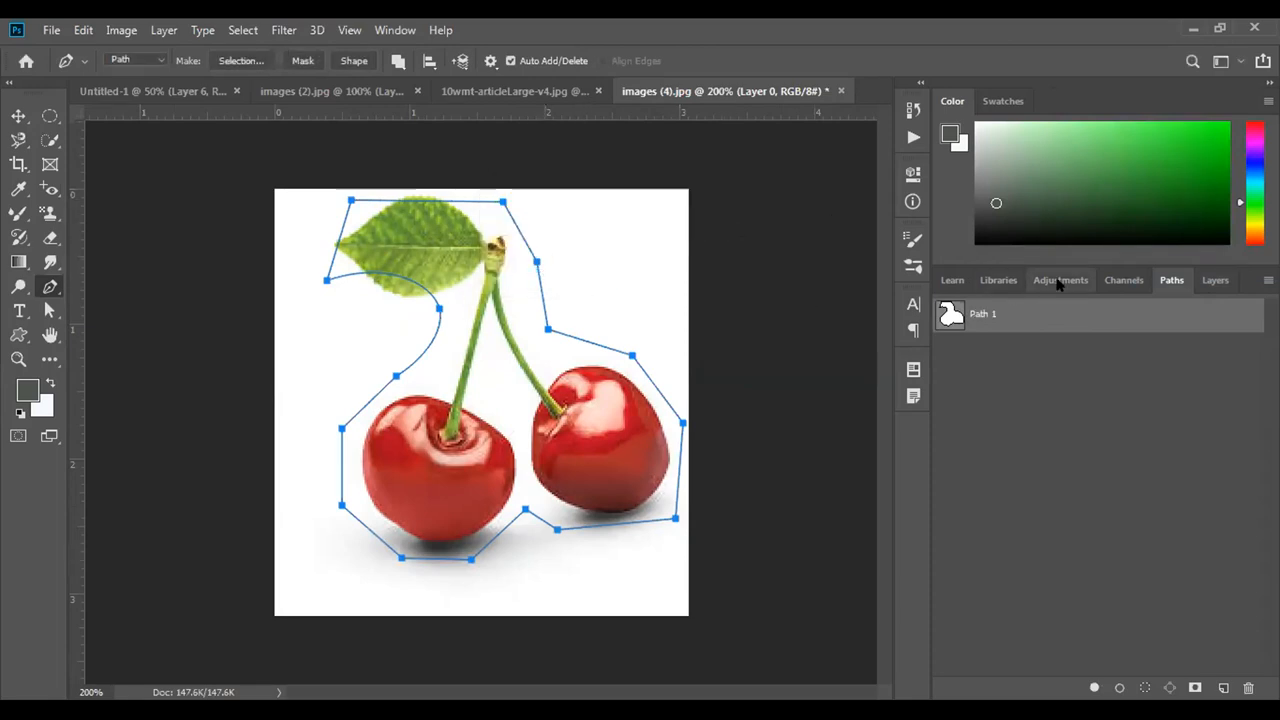
Remove the saved cherry outline and add an empty path in its place, keeping the name Path 1.
left_click(1212, 281)
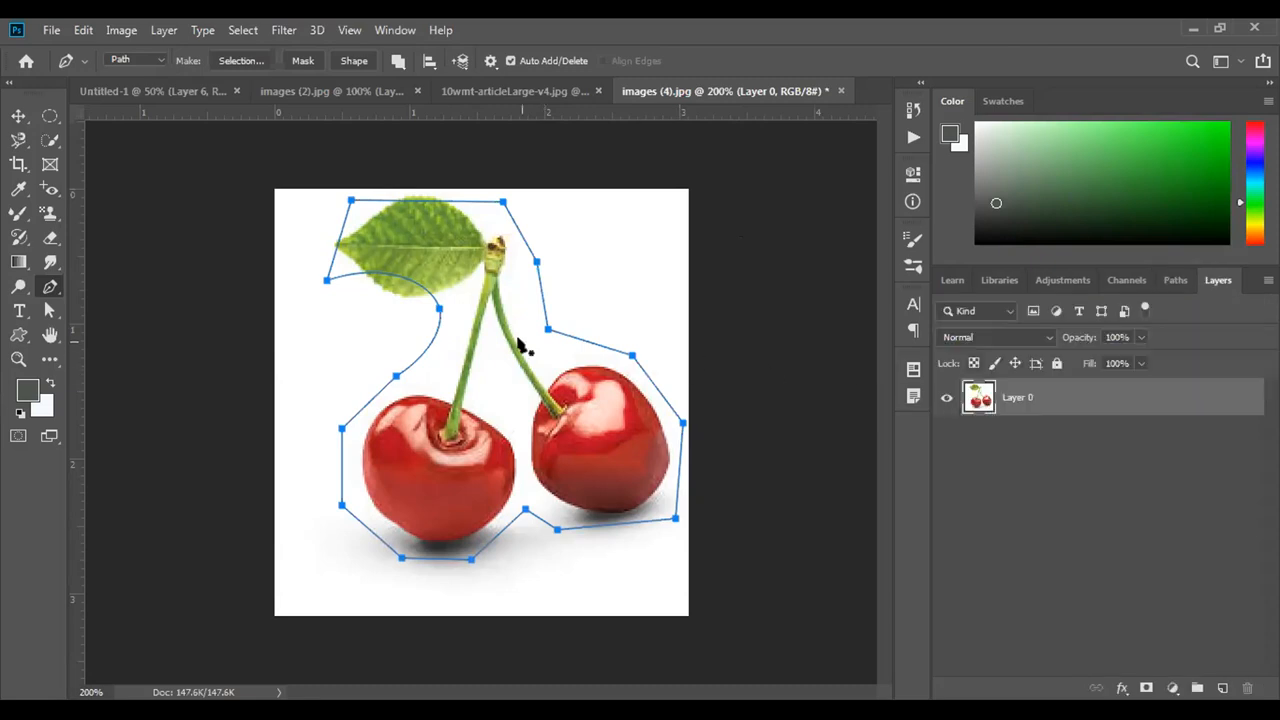
key("Escape")
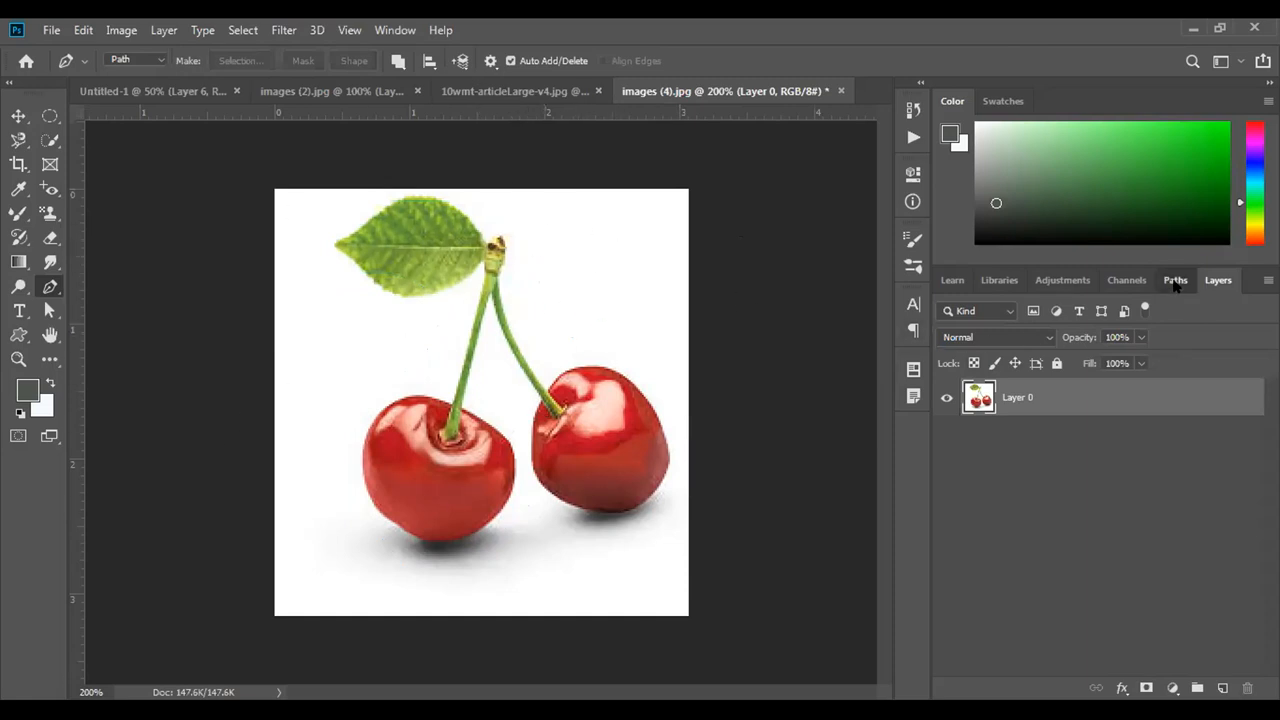
left_click(1174, 281)
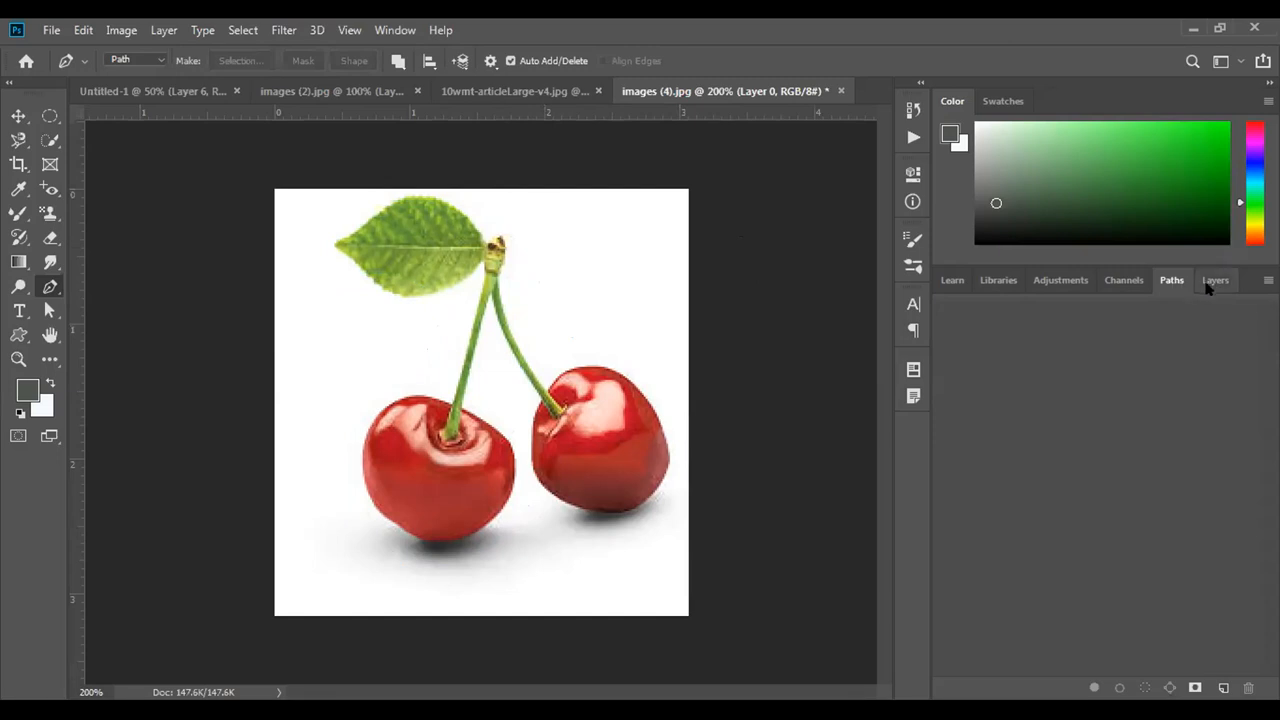
left_click(612, 344)
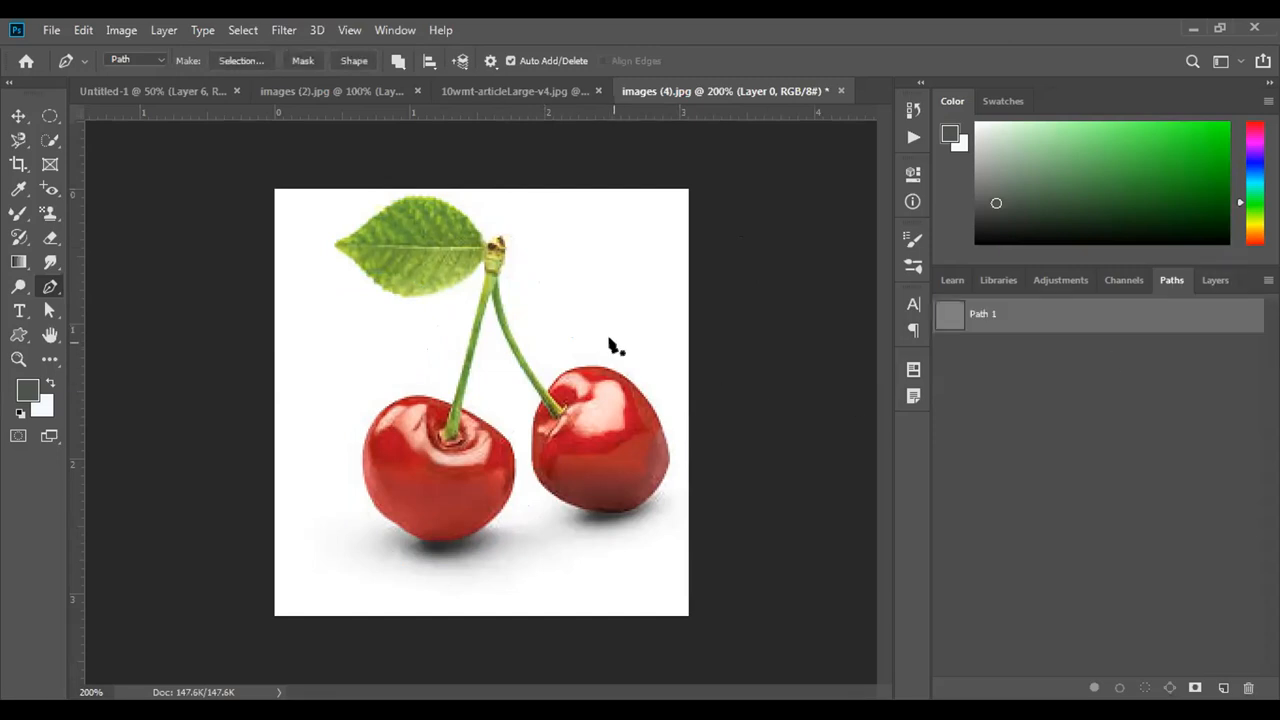
double_click(955, 318)
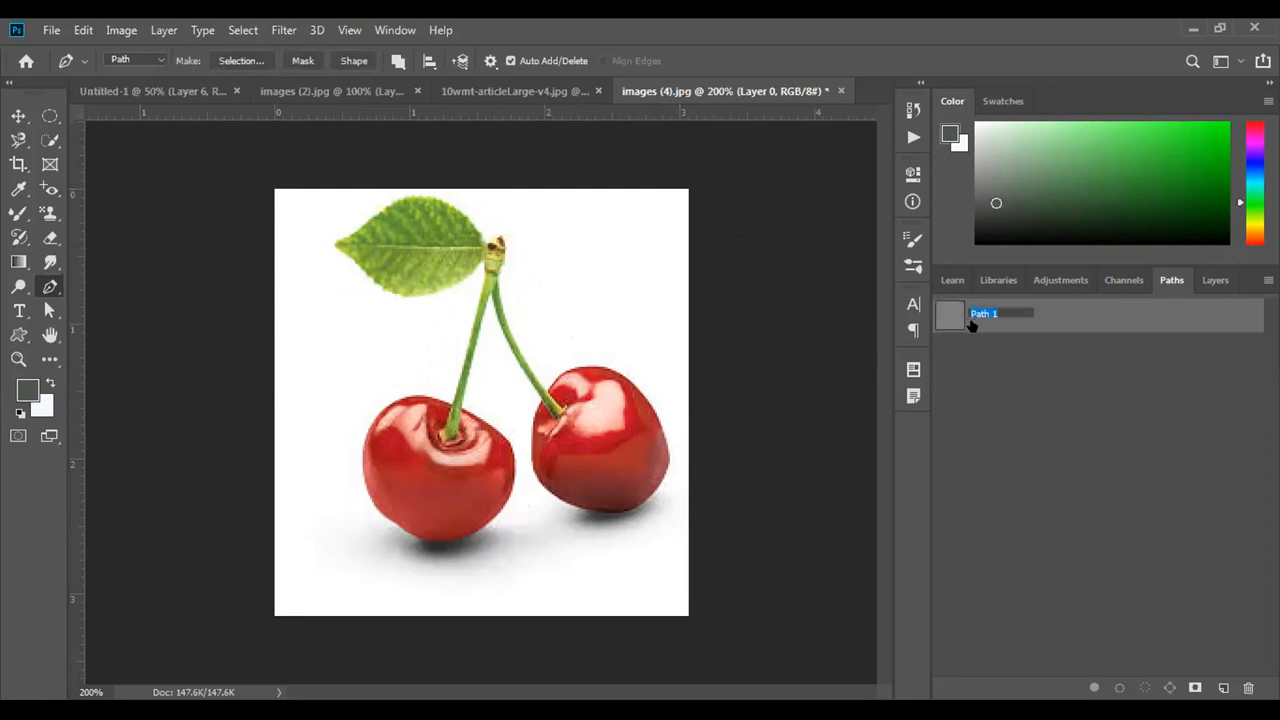
left_click(1003, 340)
double_click(1214, 280)
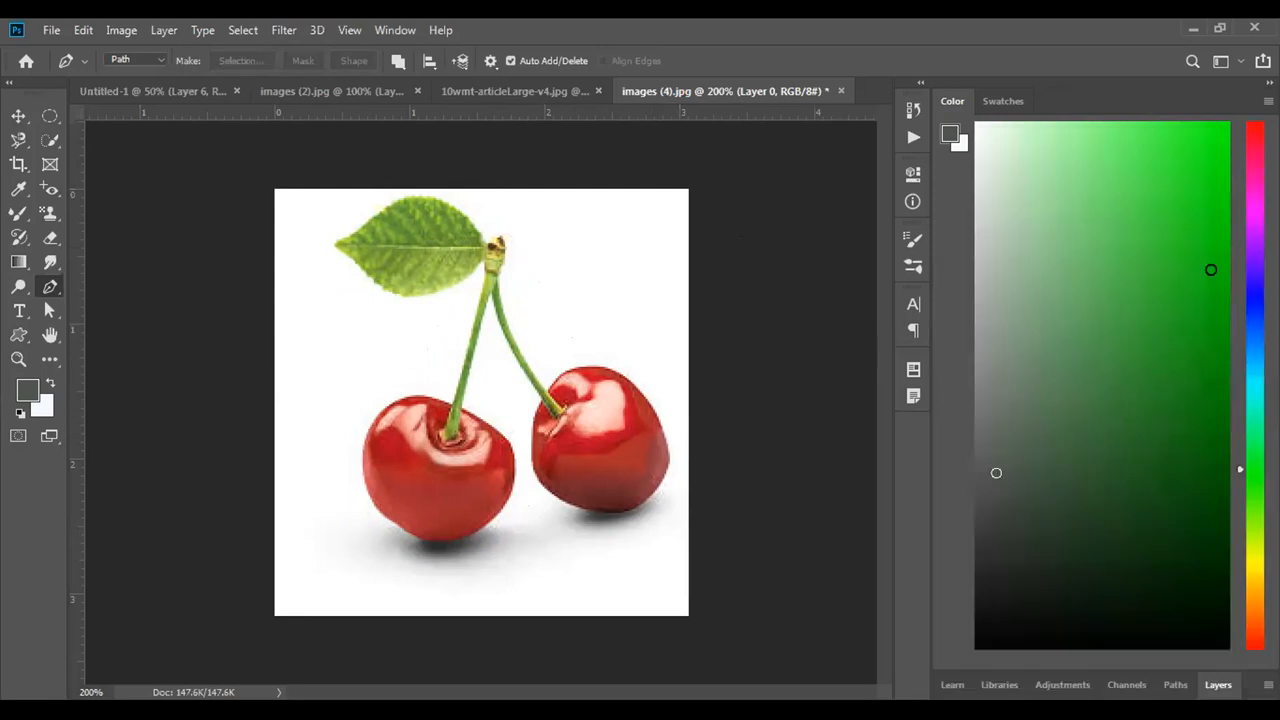
Undo the path removal and the outline's most recent segments, back to the anchor below the left cherry.
key("ctrl+z")
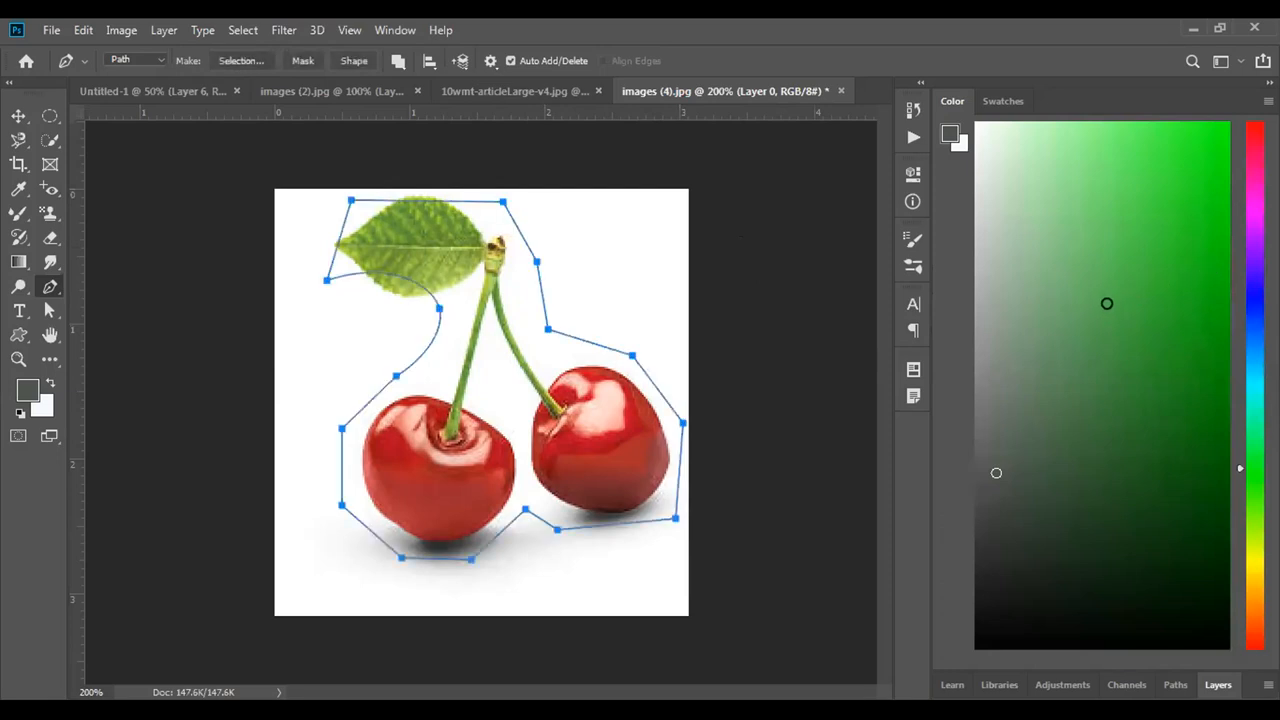
key("ctrl+z")
key("ctrl+z")
key("ctrl+z")
key("ctrl+z")
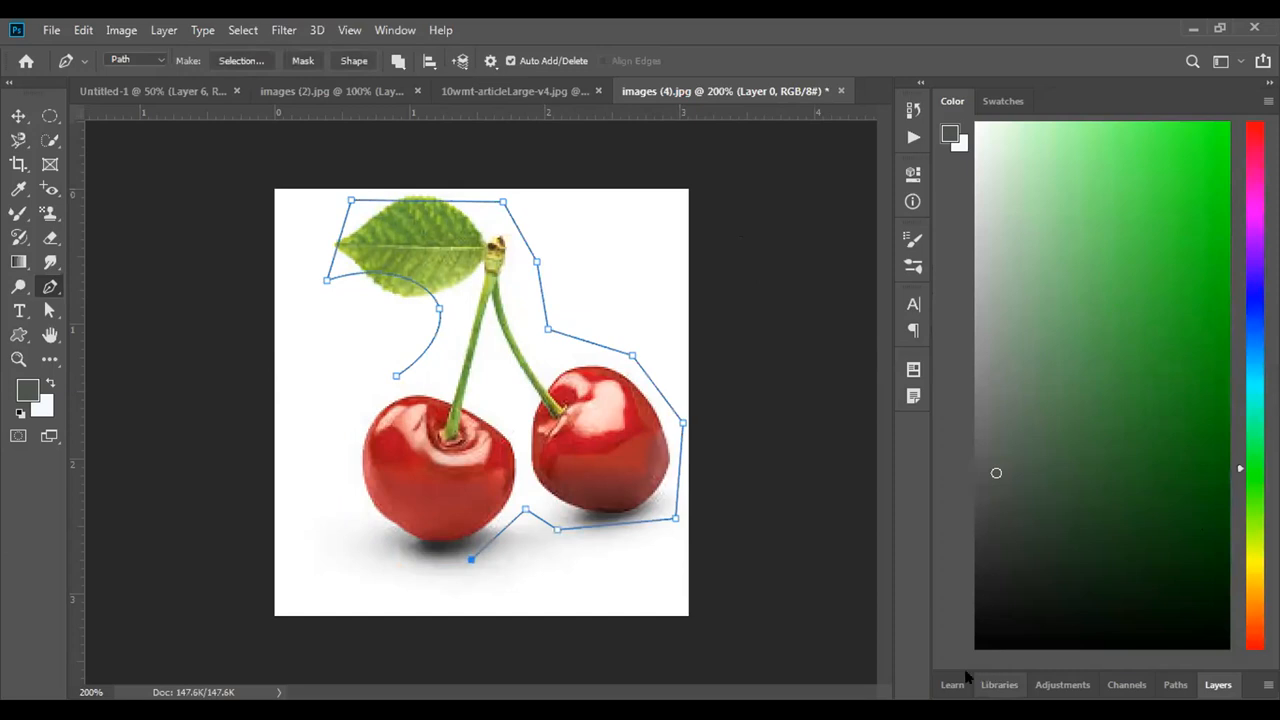
left_click_drag(952, 685, 985, 579)
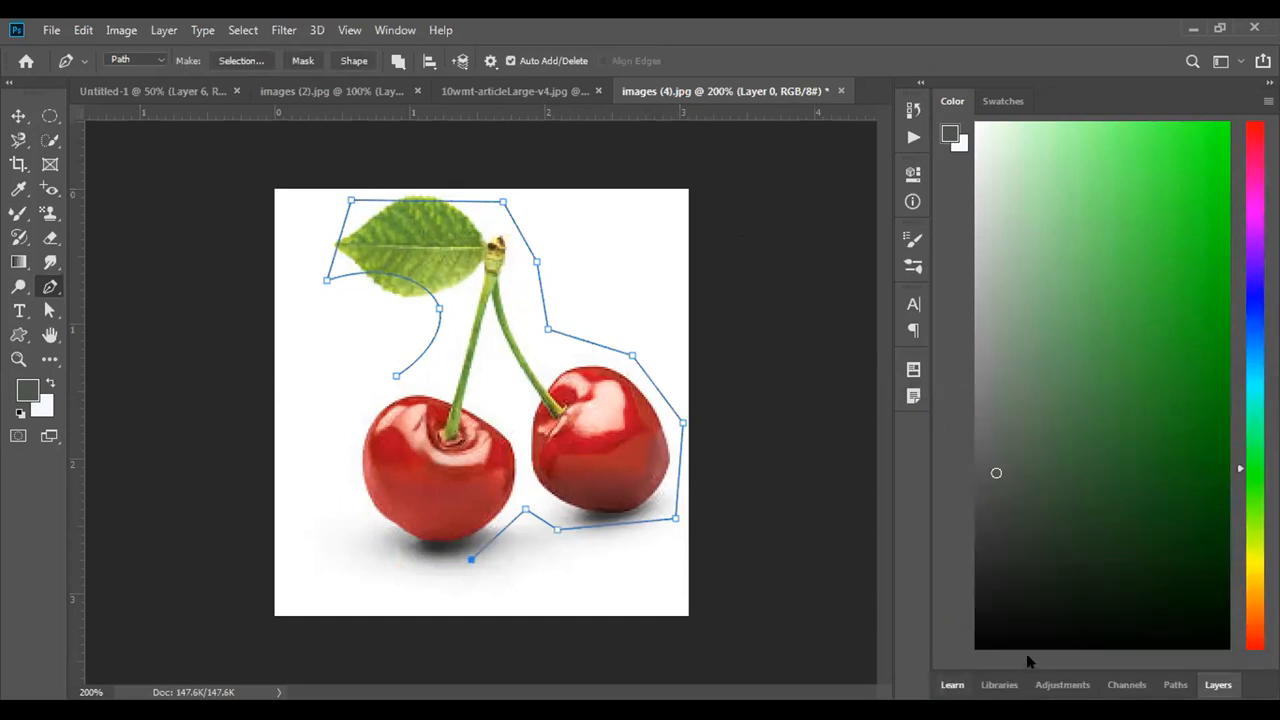
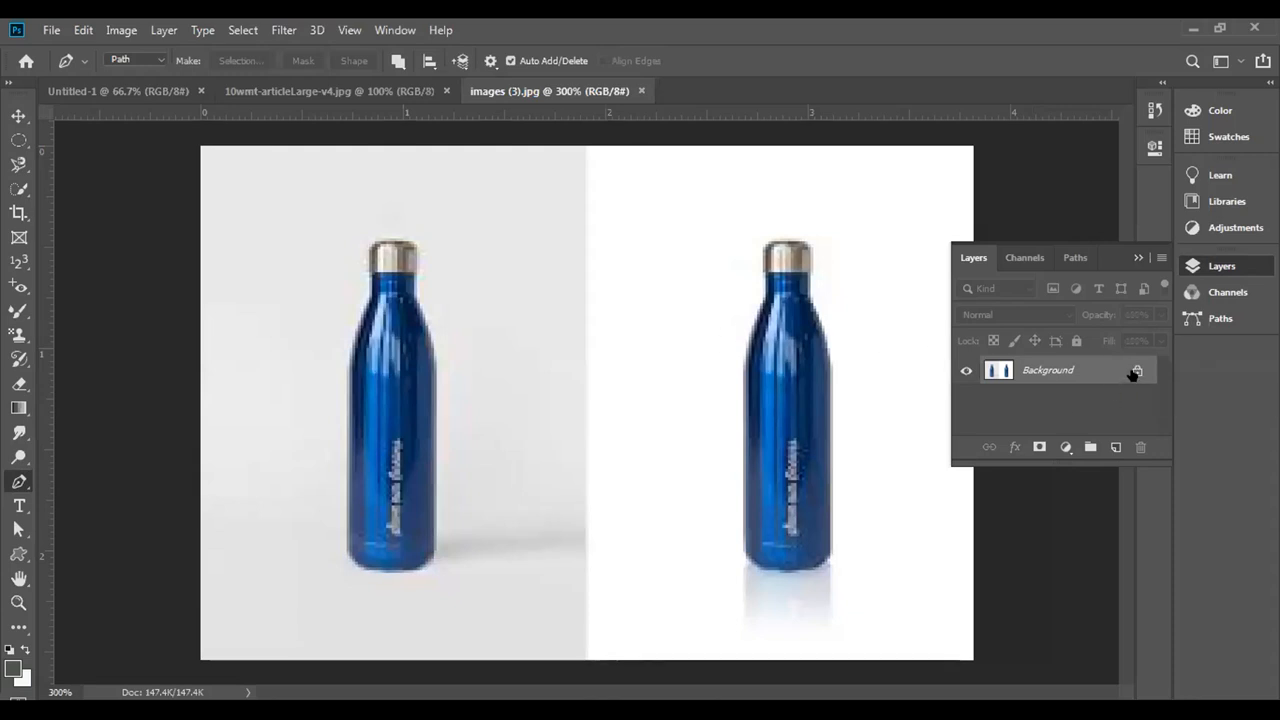
Unlock the Background layer and draw a closed Pen tool path around the bottle on the grey half of the image.
left_click(1136, 372)
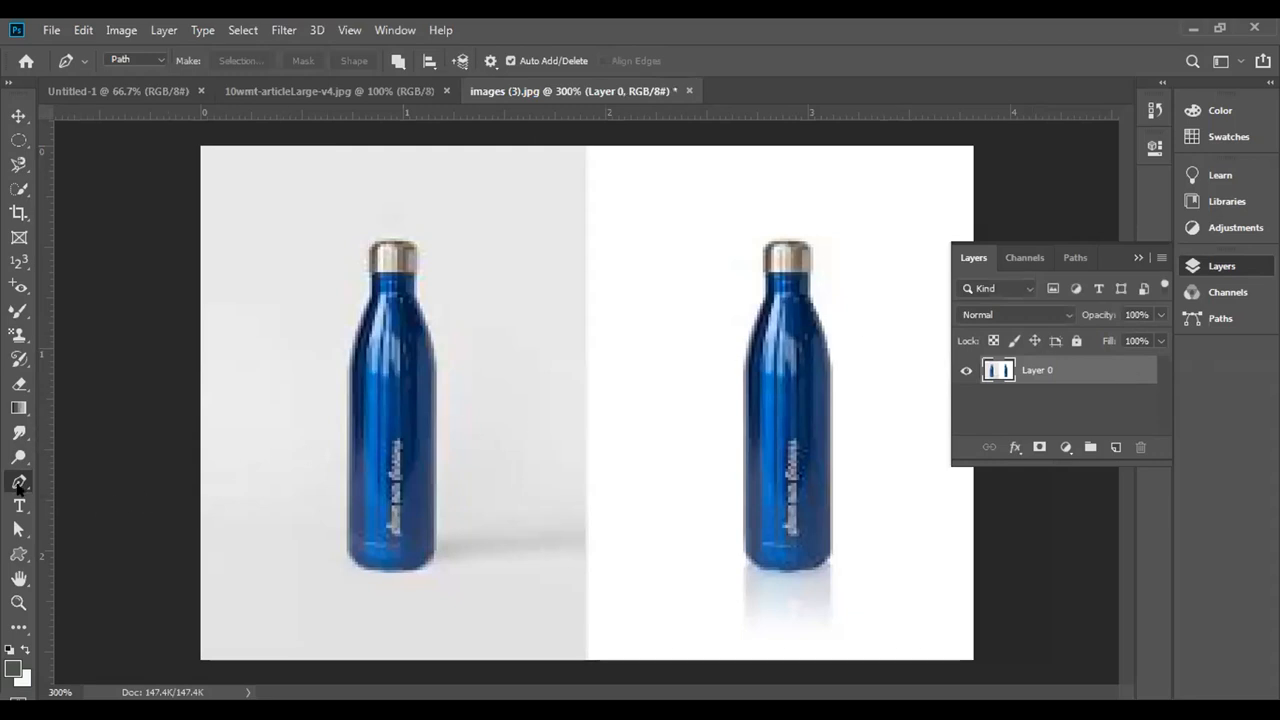
left_click(335, 556)
left_click(336, 401)
left_click(338, 295)
left_click(372, 220)
left_click(431, 198)
left_click(467, 296)
left_click(472, 424)
left_click(465, 553)
left_click(411, 595)
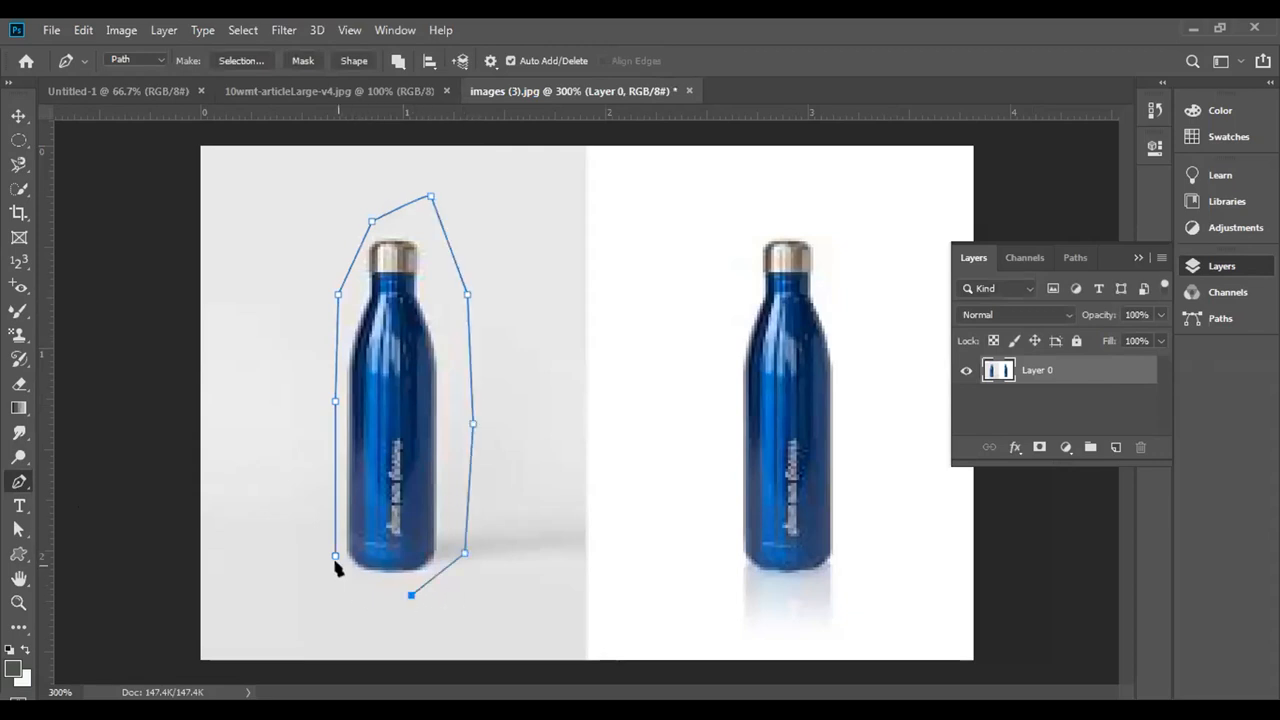
left_click(335, 556)
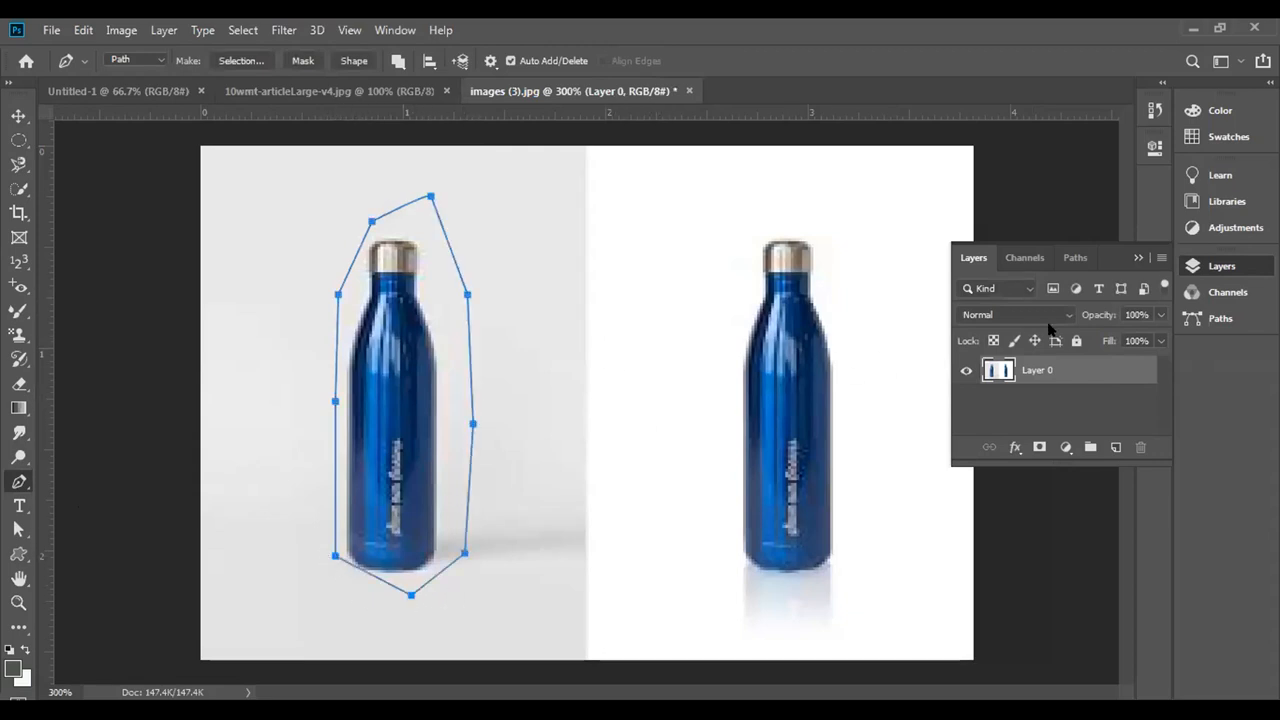
Save the bottle's work path as Path 1.
left_click(1075, 258)
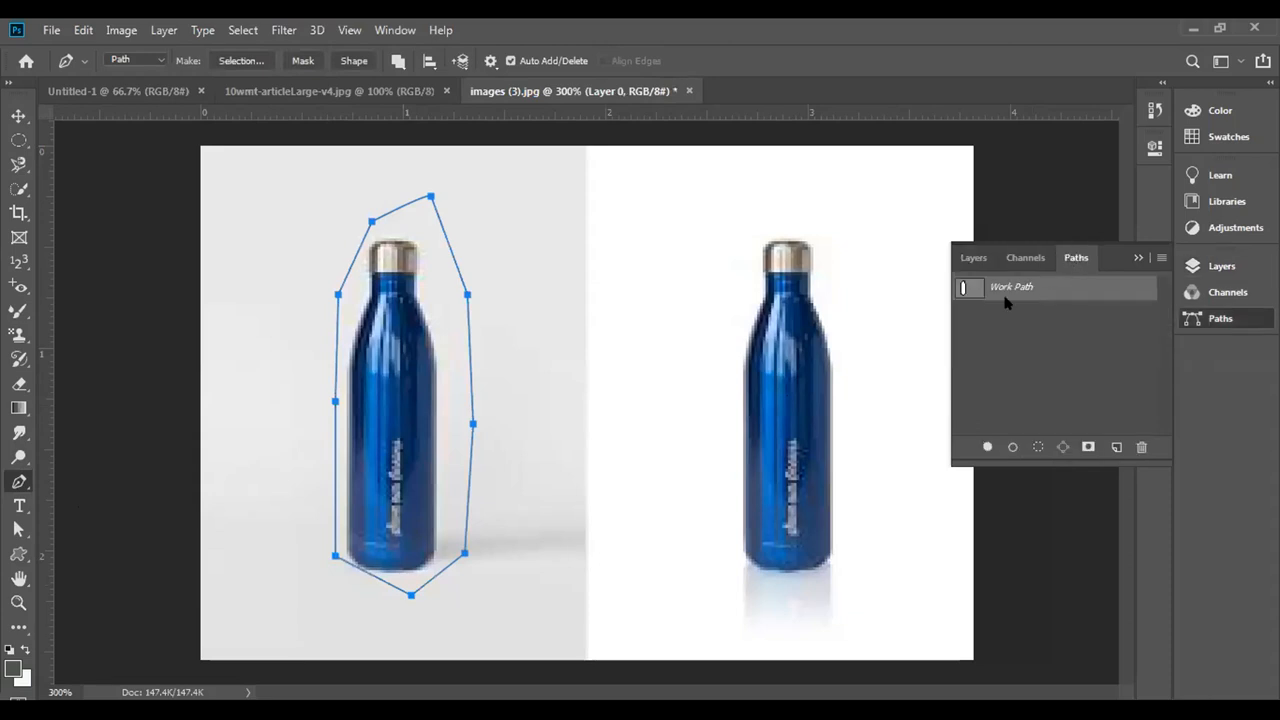
left_click(1161, 258)
left_click(1150, 270)
left_click(737, 226)
Draw a second closed outline within Path 1 around the bottle on the white half of the image.
left_click(737, 552)
left_click(726, 440)
left_click(742, 340)
left_click(753, 249)
left_click(785, 208)
left_click(847, 235)
left_click(861, 351)
left_click(877, 478)
left_click(852, 567)
left_click(805, 611)
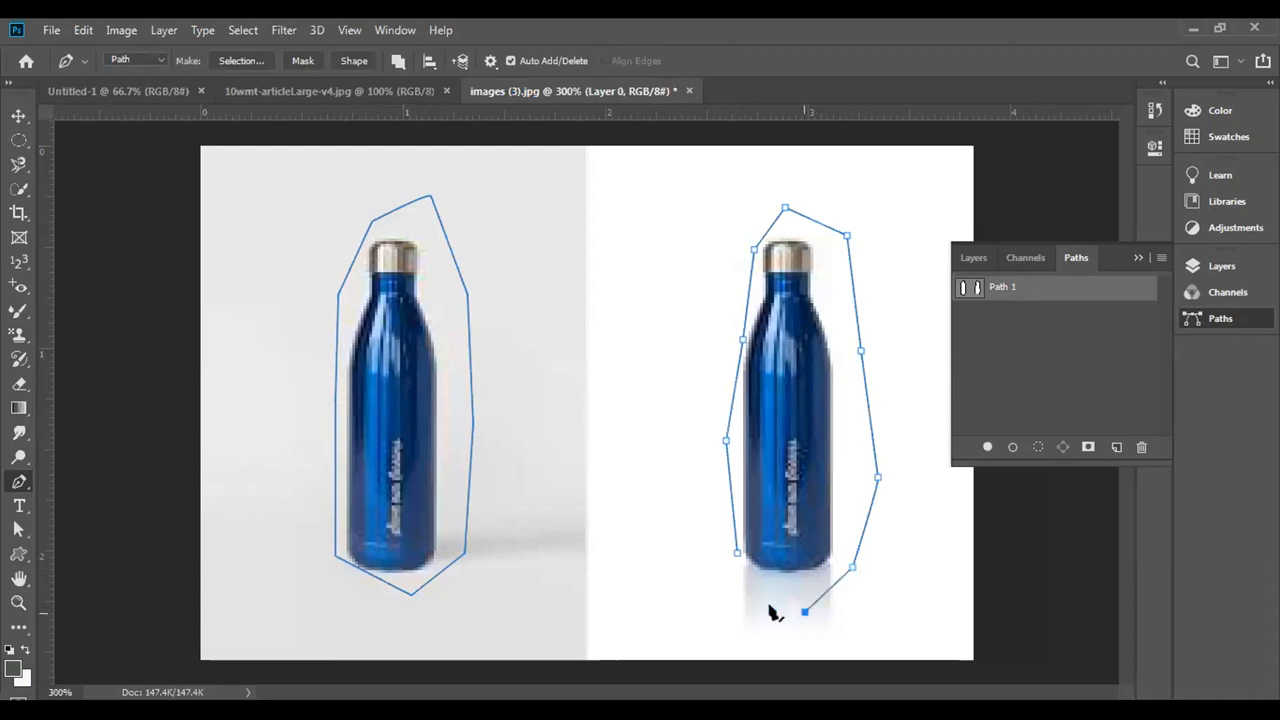
left_click(737, 552)
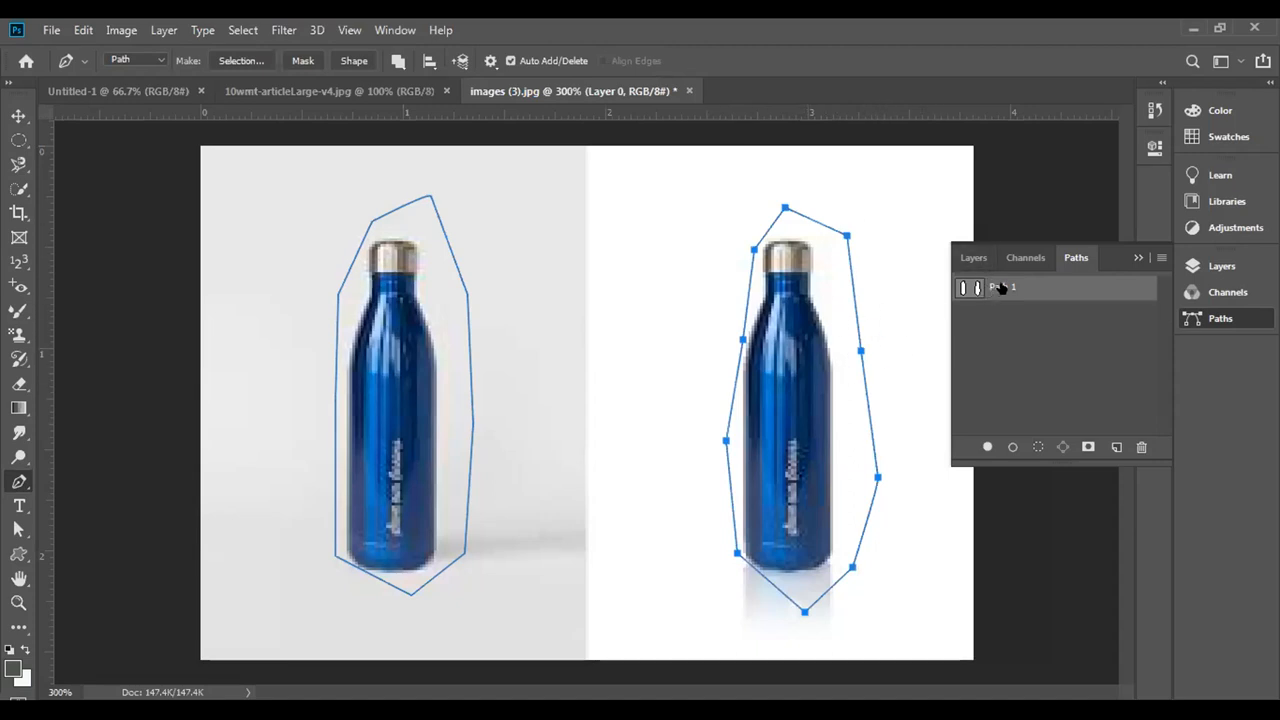
Create a new empty path named Path 2.
left_click(1161, 259)
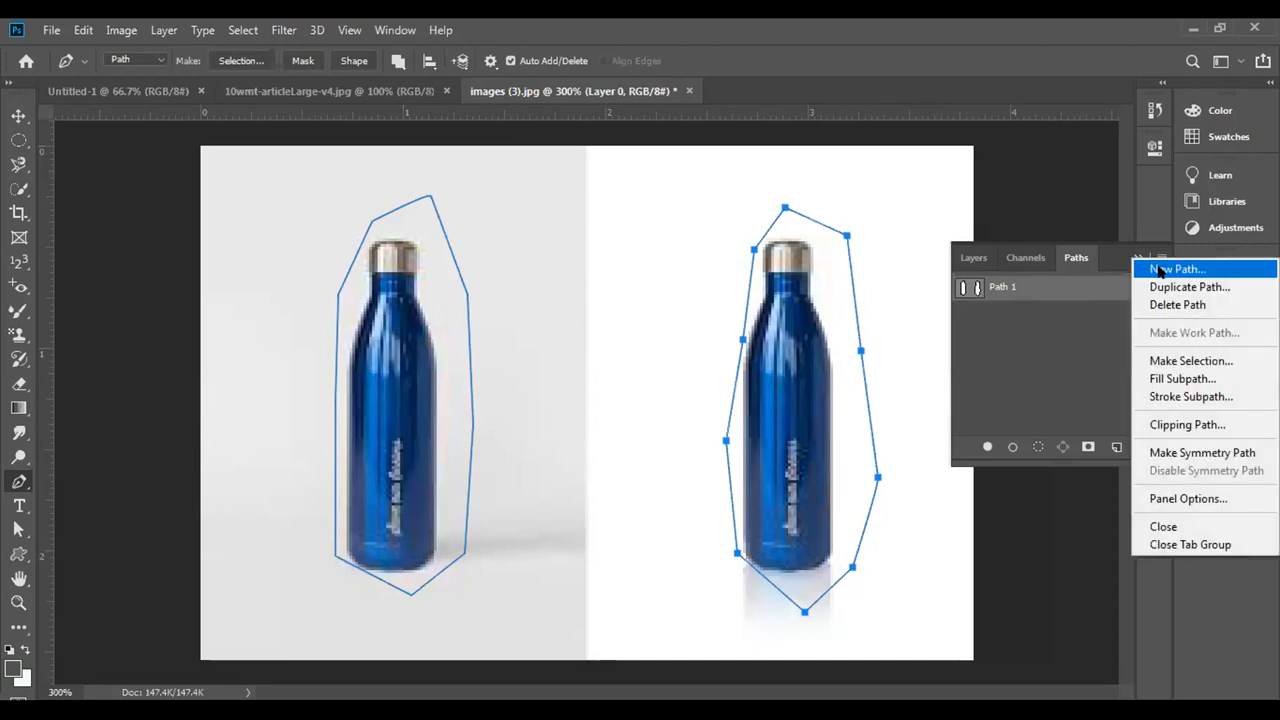
left_click(1160, 270)
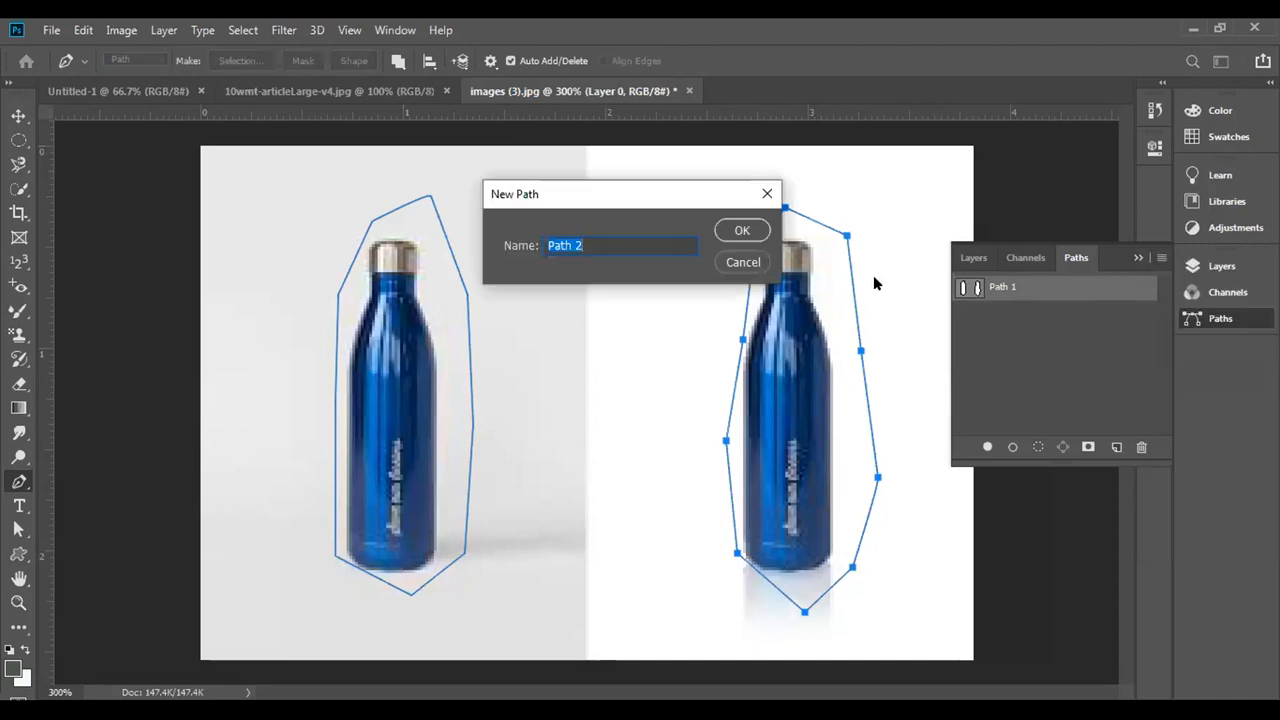
left_click(744, 230)
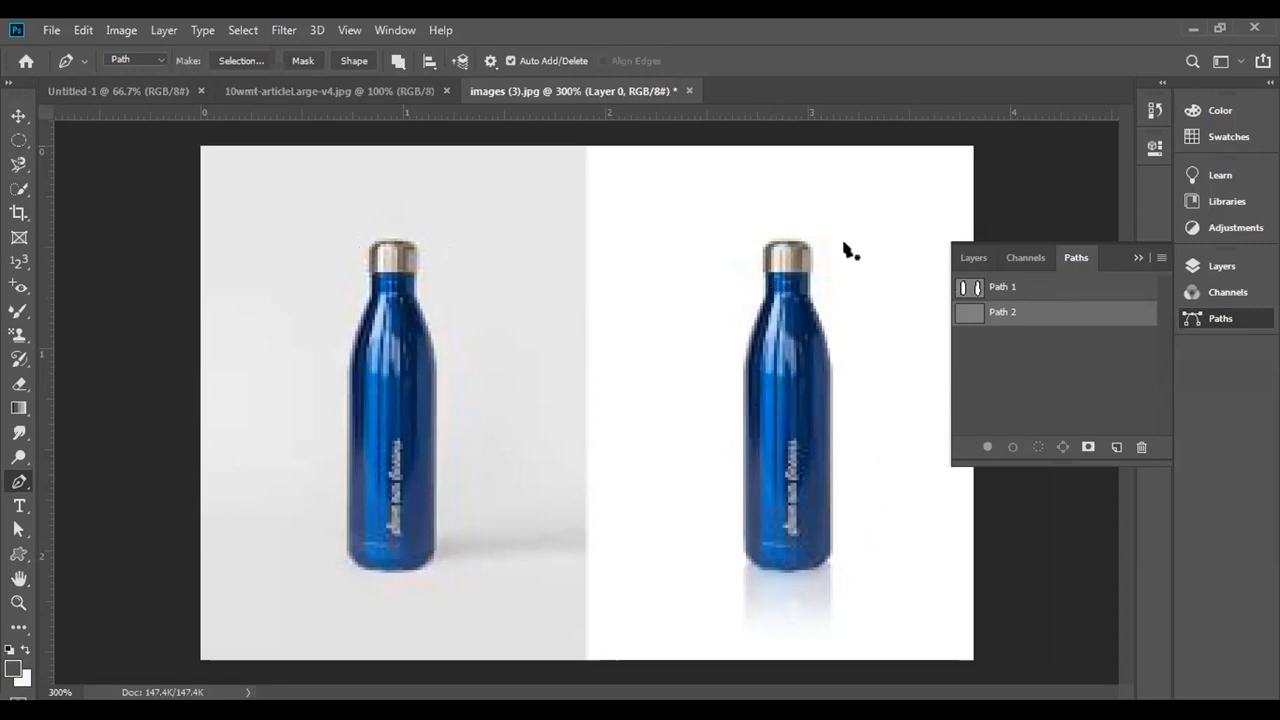
left_click(51, 30)
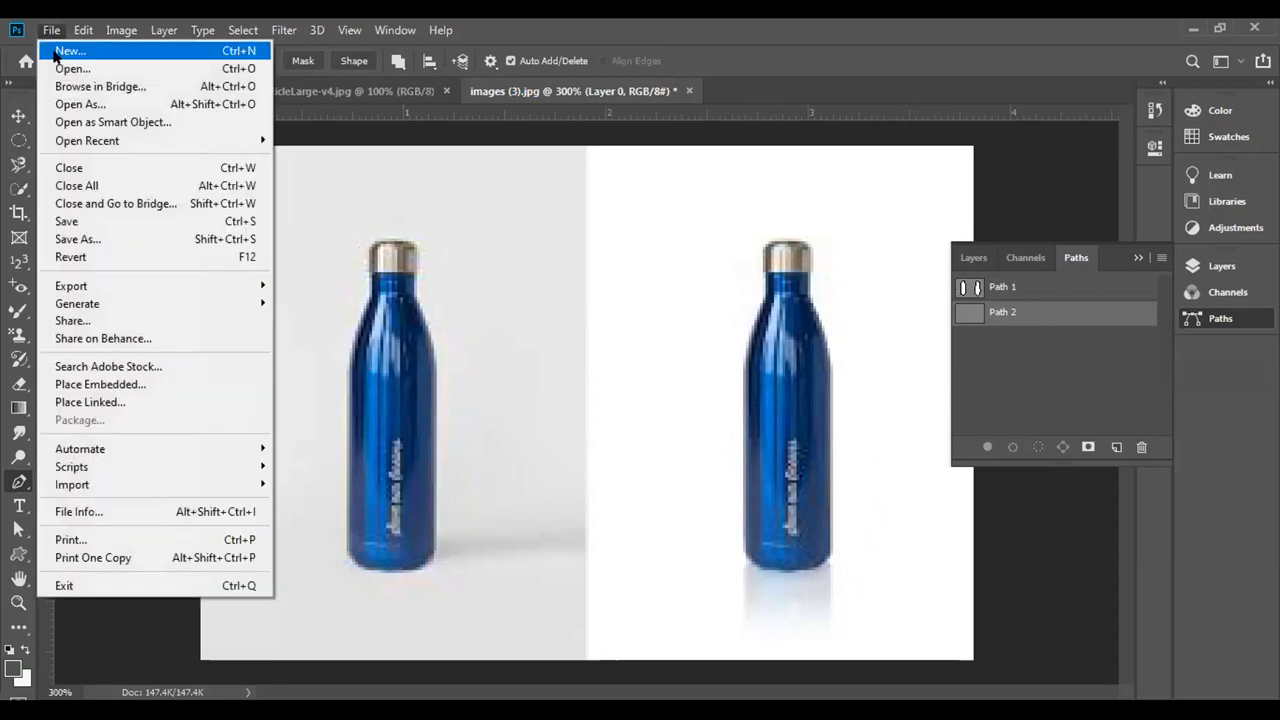
left_click(78, 238)
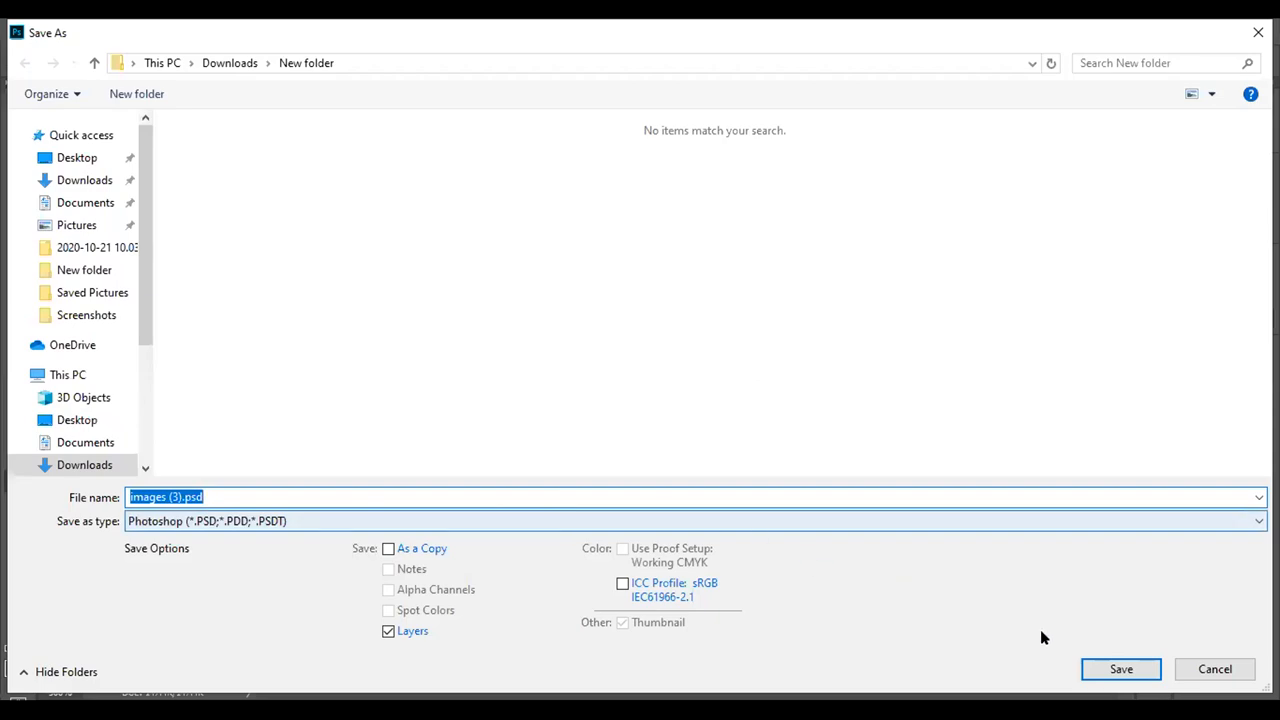
left_click(1195, 665)
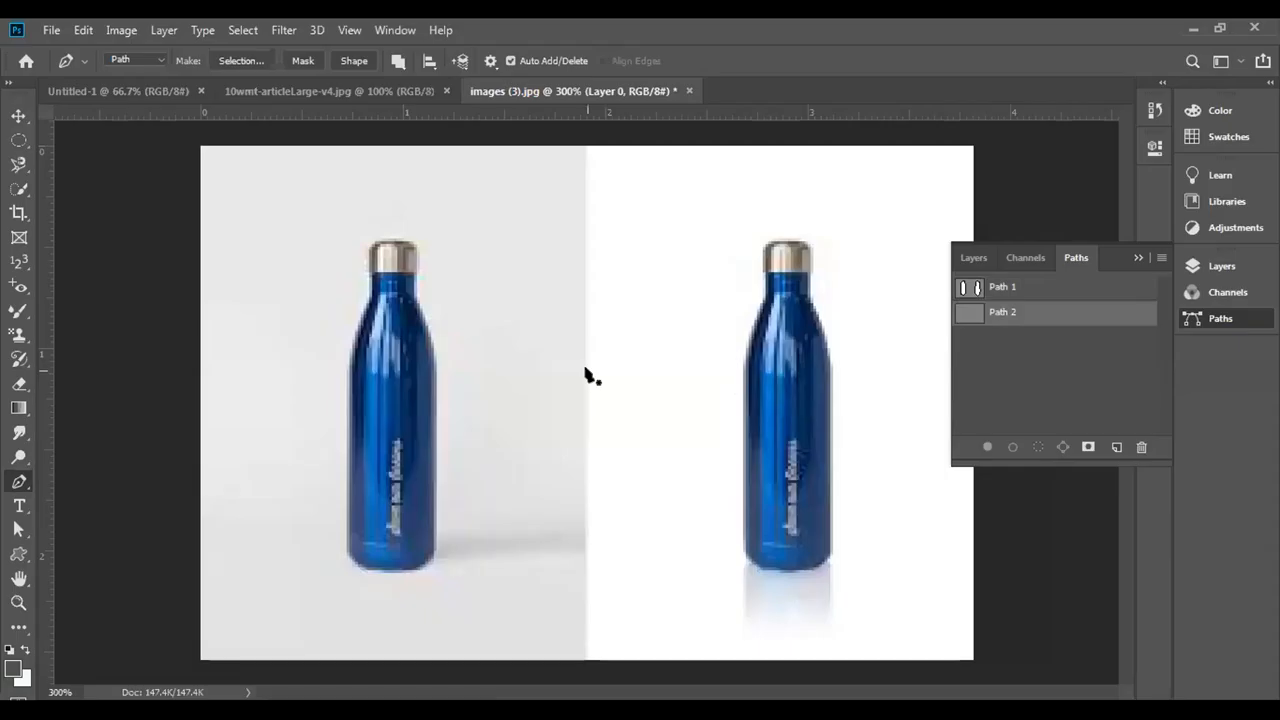
Save the bottle document as images (3).psd in Photoshop format with layers, in the Downloads New folder.
key("ctrl+shift+s")
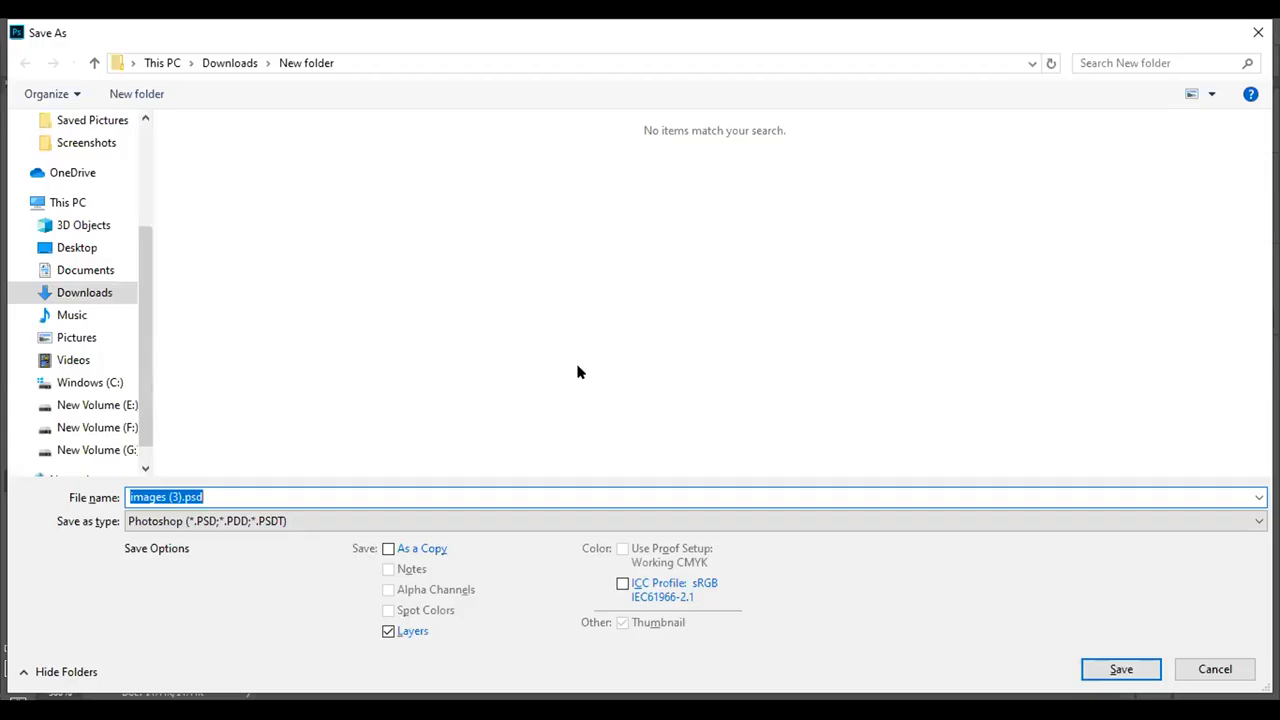
left_click(1097, 671)
left_click(858, 204)
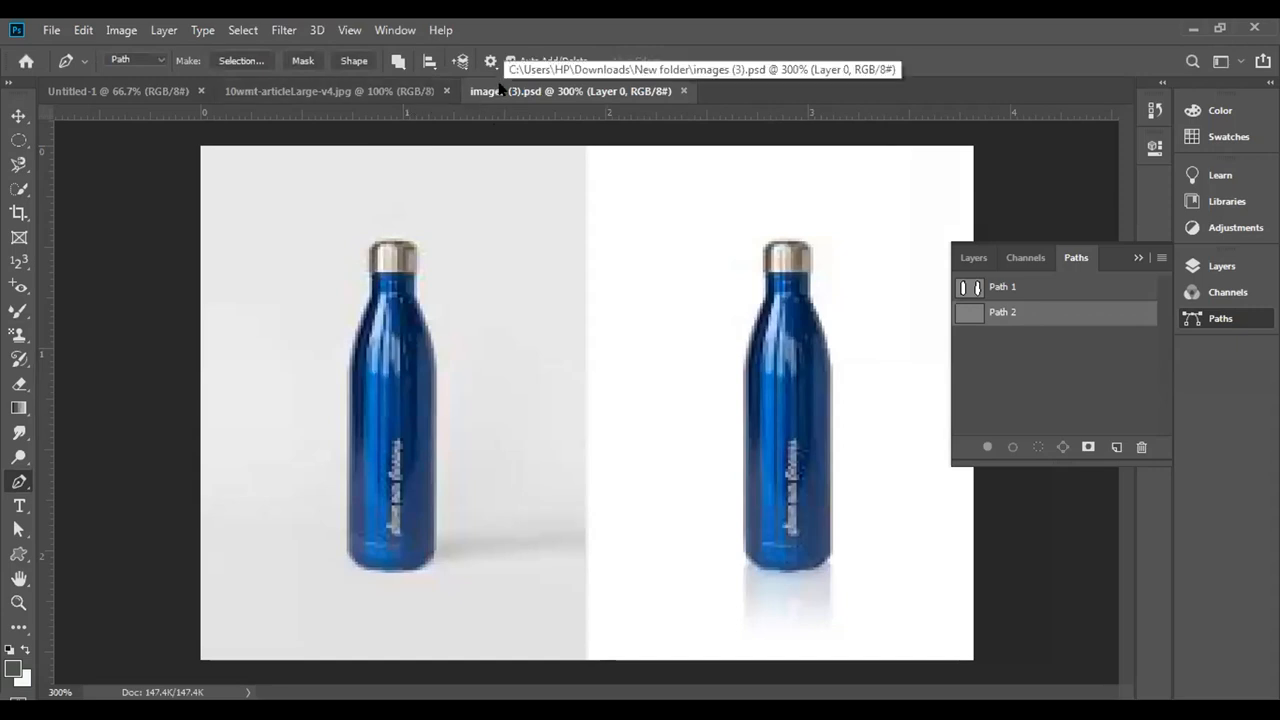
Close the bottle document and reopen images (3).psd from the Downloads New folder.
left_click(682, 90)
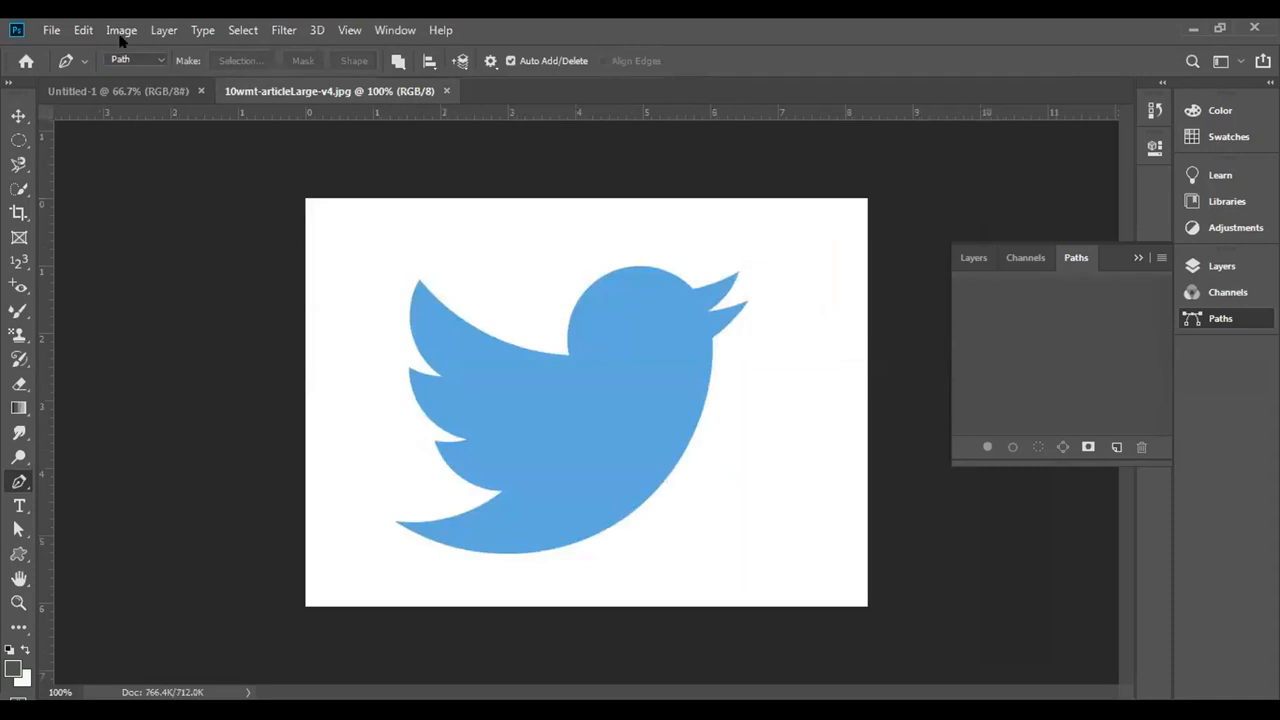
left_click(50, 30)
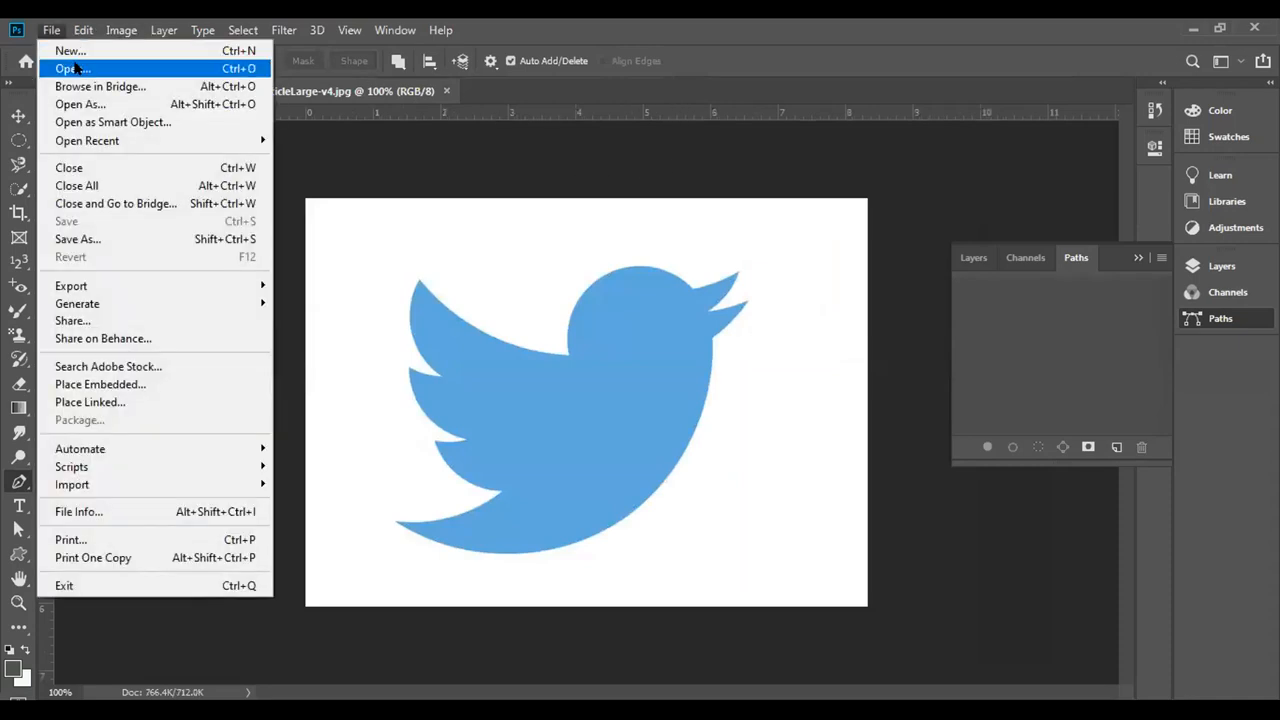
left_click(75, 69)
left_click(1198, 328)
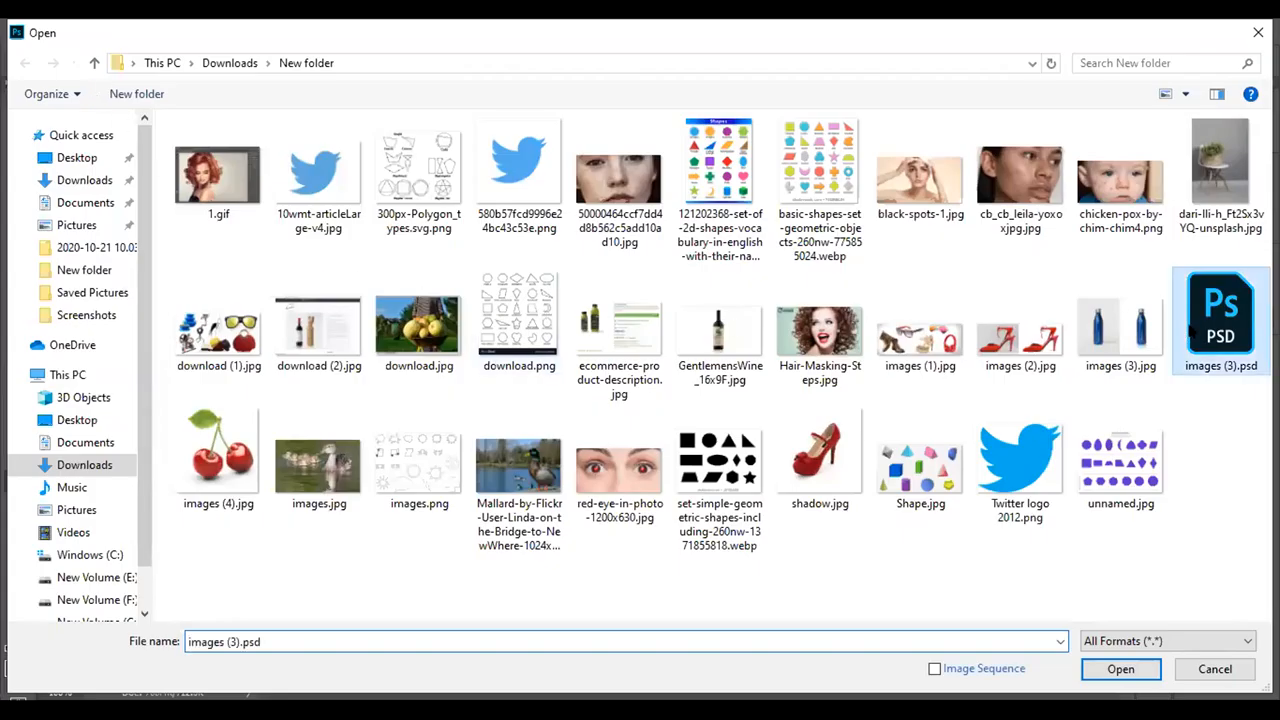
left_click(1118, 668)
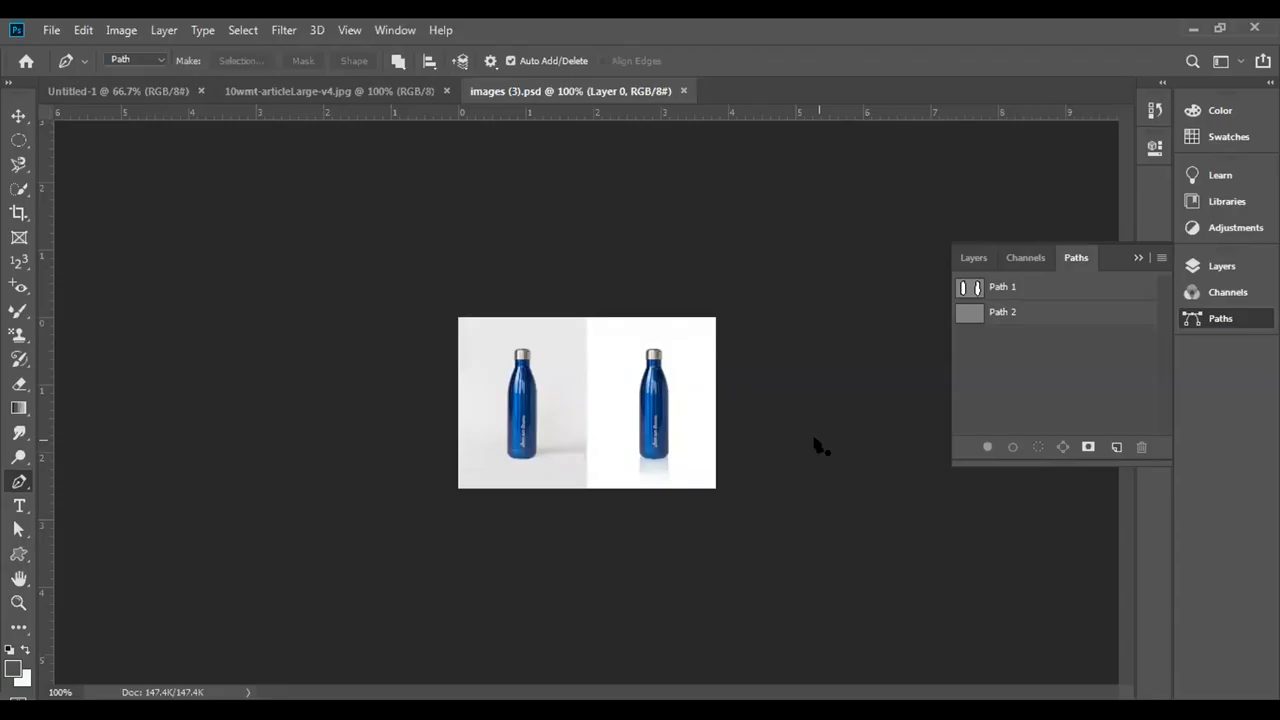
Load the saved Path 1 as a selection around both bottles and deselect it.
left_click(971, 260)
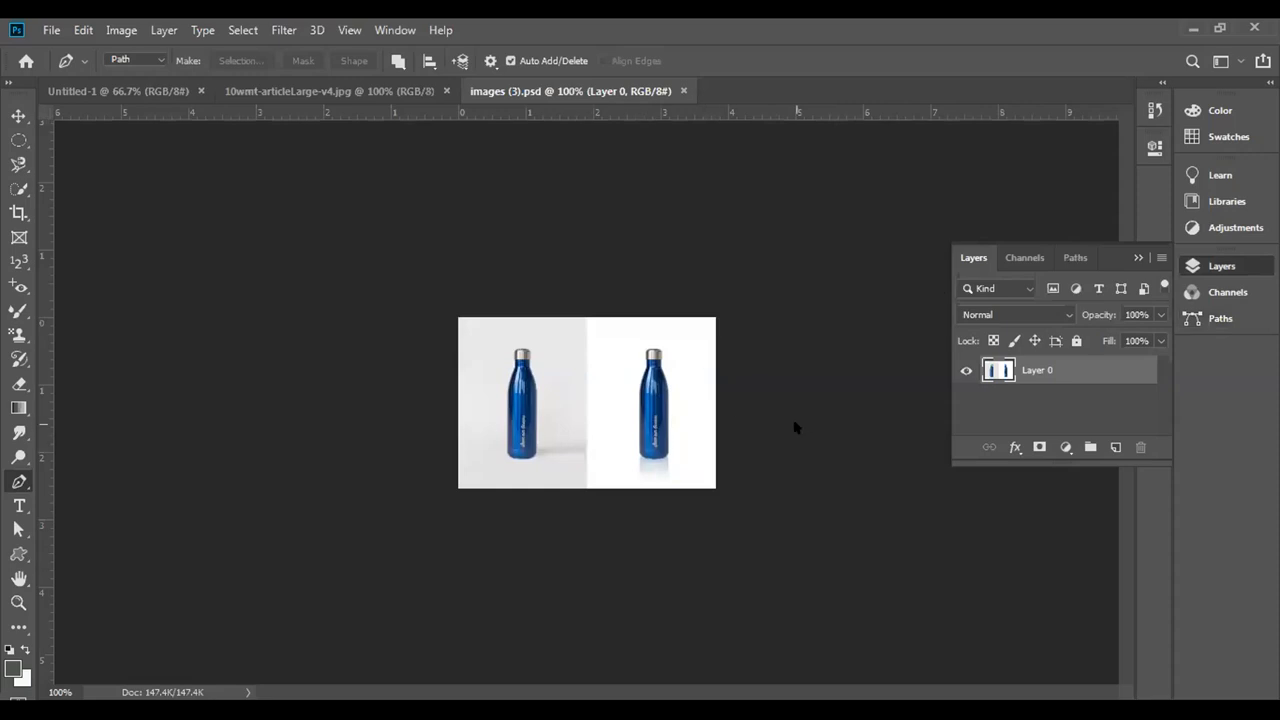
key("ctrl+plus")
key("ctrl+plus")
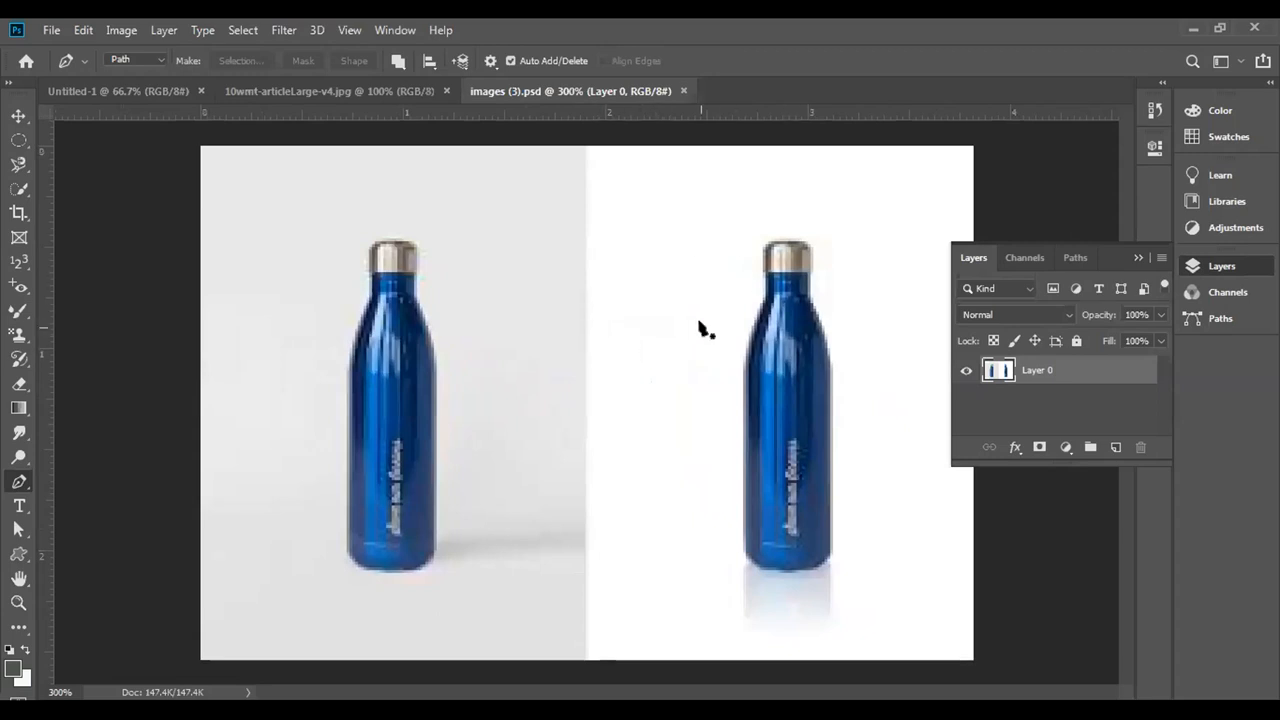
left_click(1068, 256)
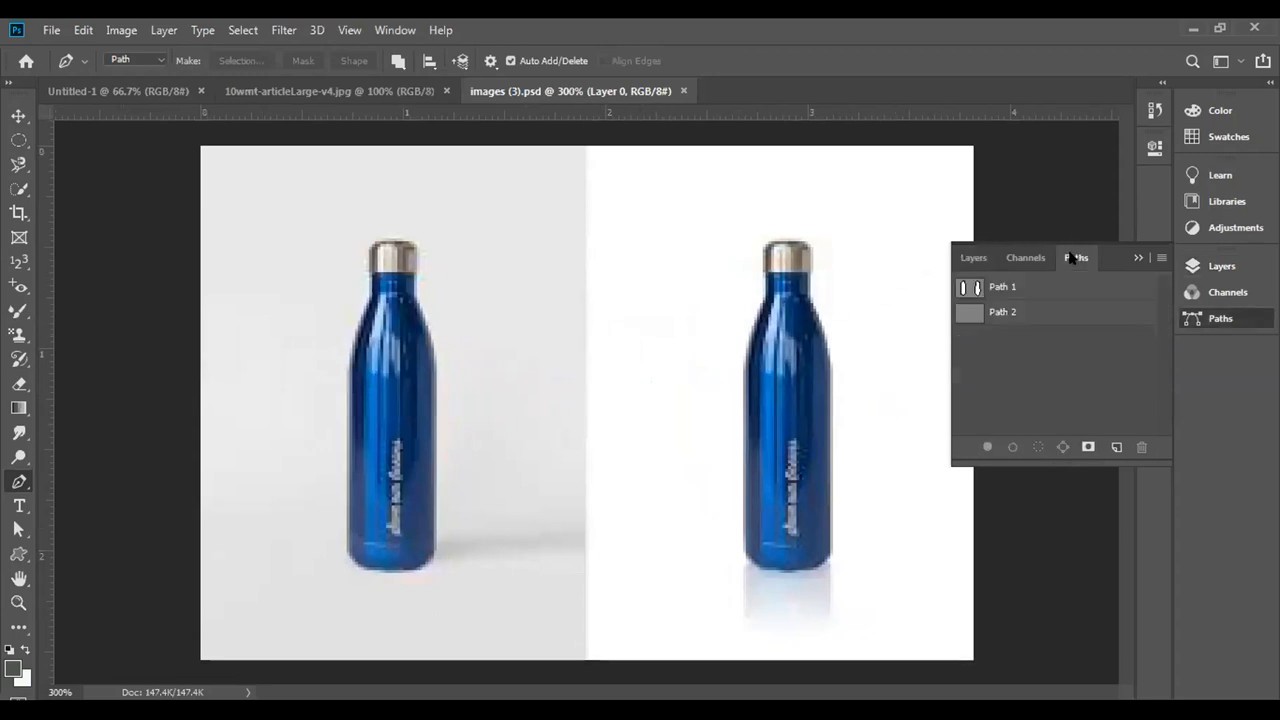
left_click(969, 287)
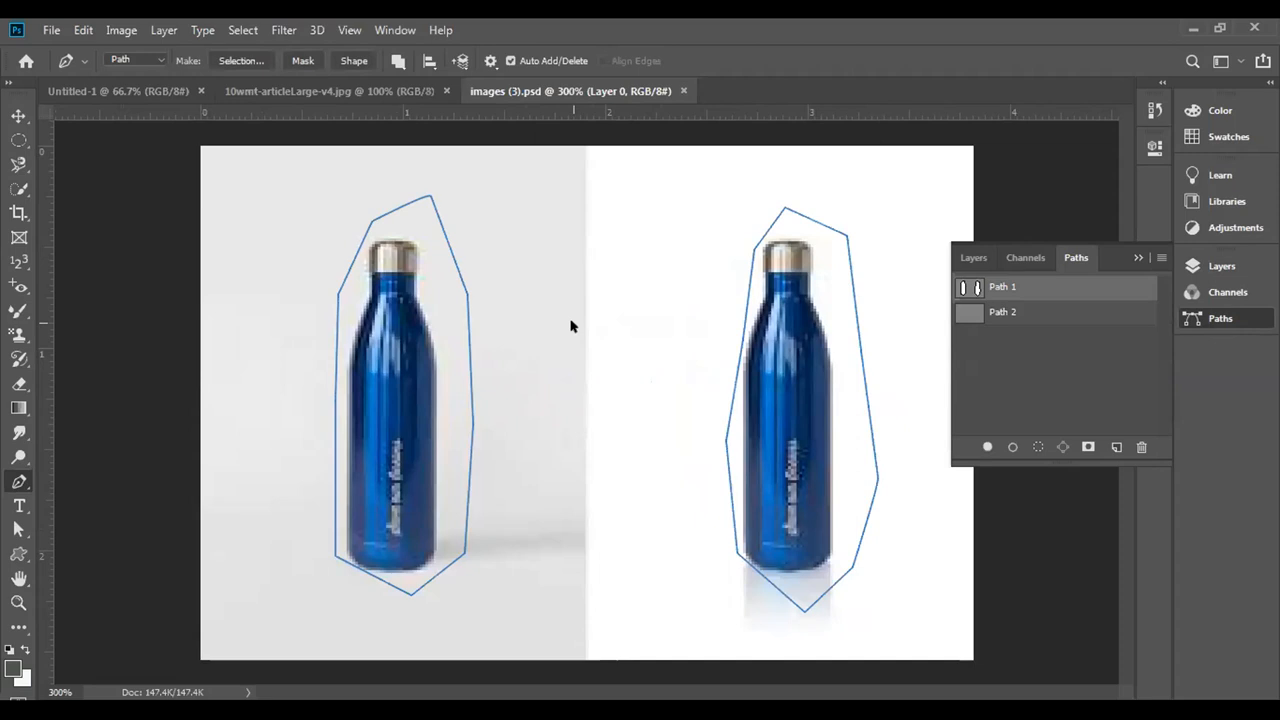
key("ctrl+Return")
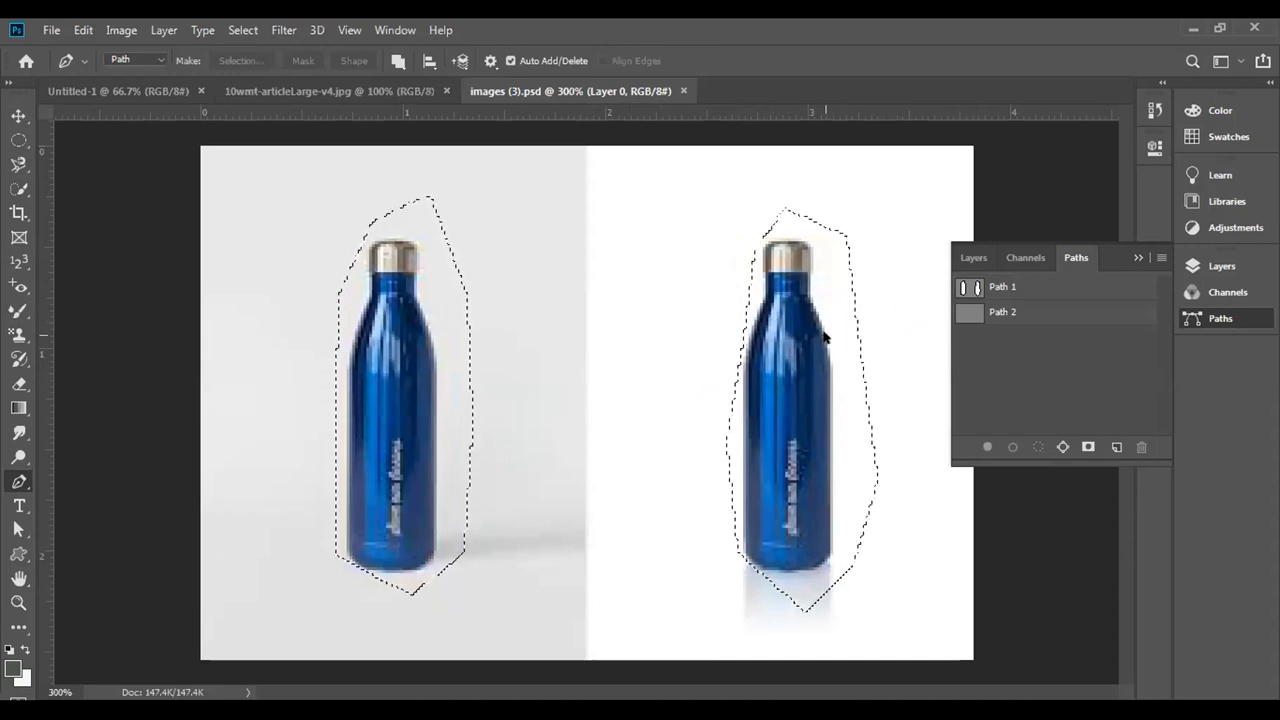
key("ctrl+d")
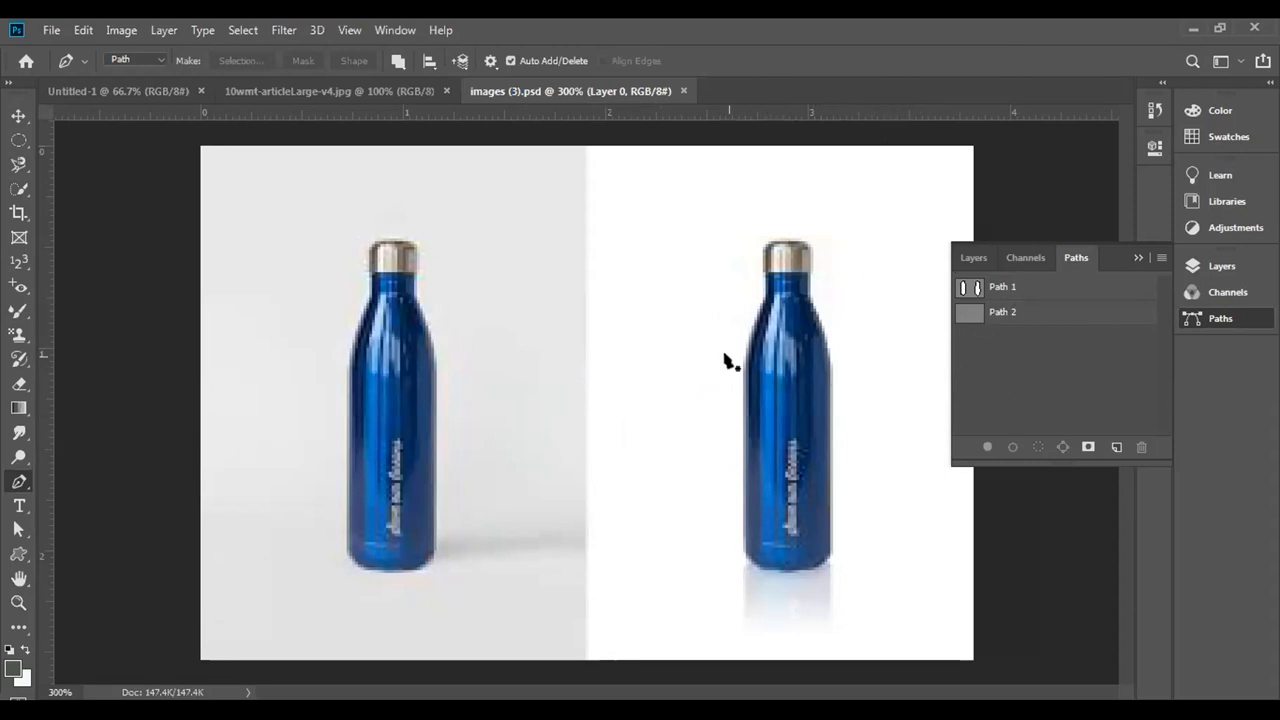
Display the Path 1 outlines around both bottles again and collapse the list of paths.
left_click(1159, 259)
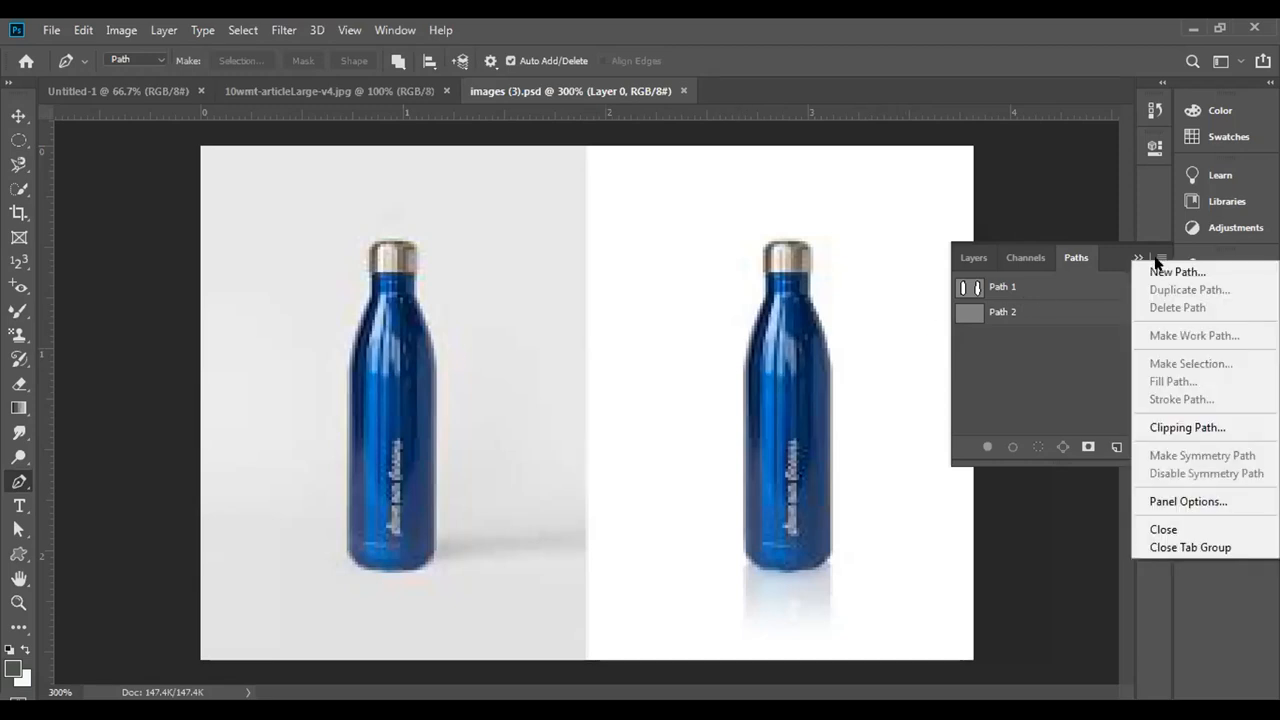
left_click(874, 258)
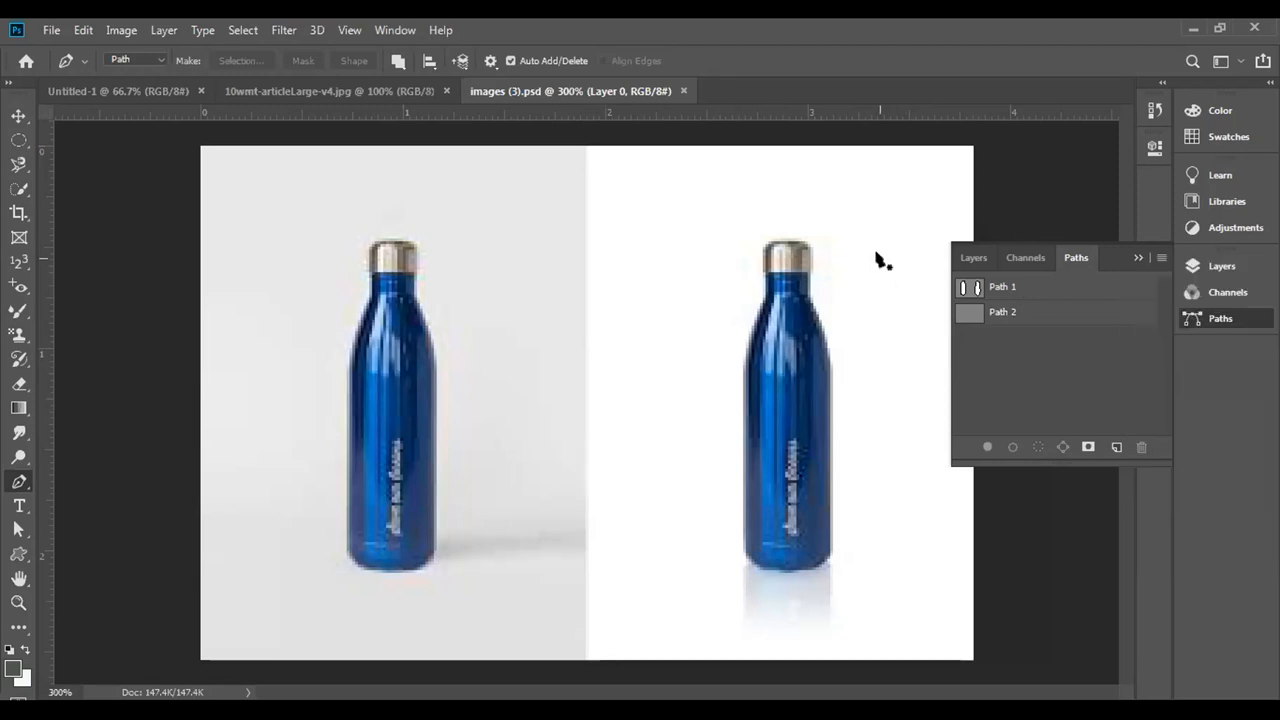
left_click(966, 291)
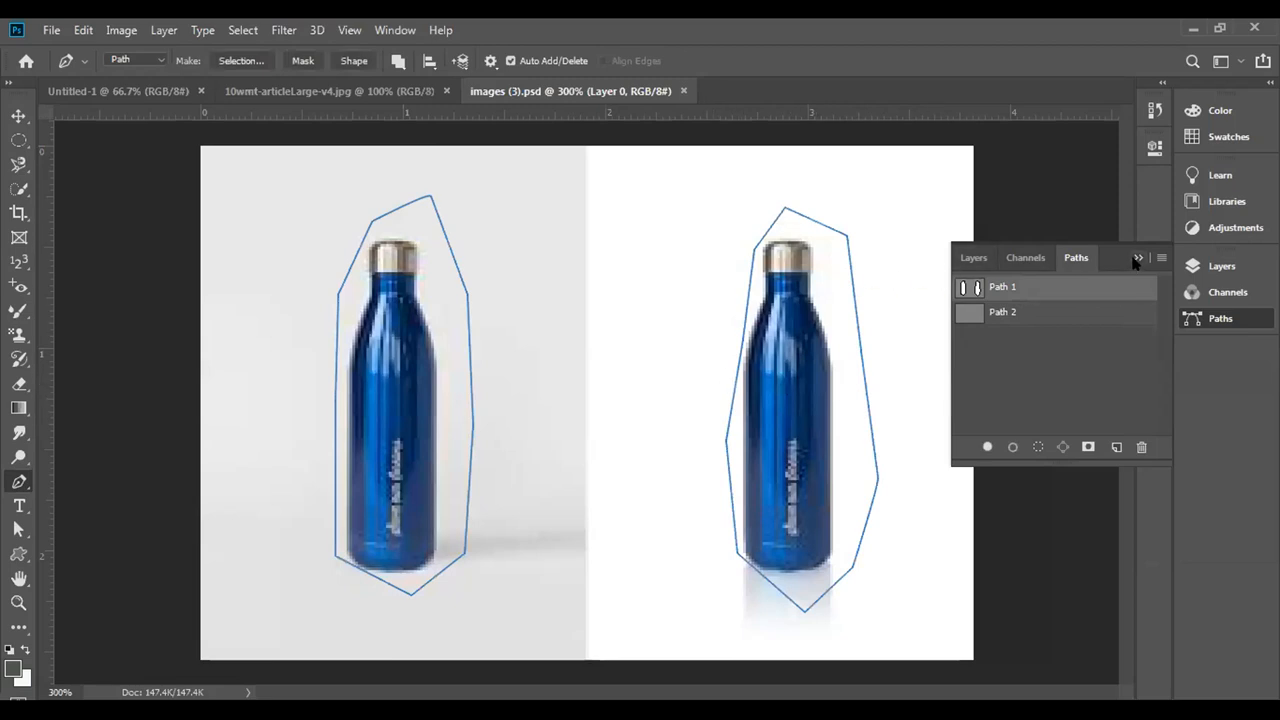
left_click(1137, 258)
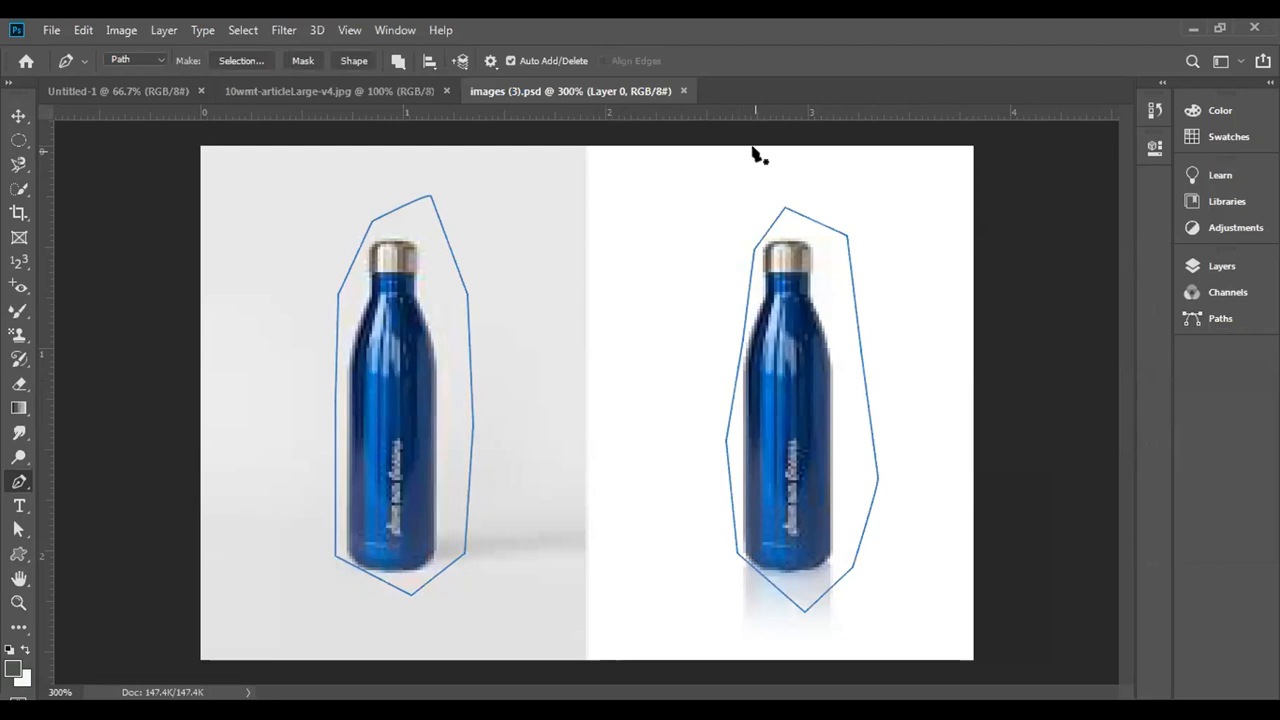
In the Untitled-1 document, draw an open Pen tool path with three straight segments and a wide curve to a lower anchor.
left_click(401, 94)
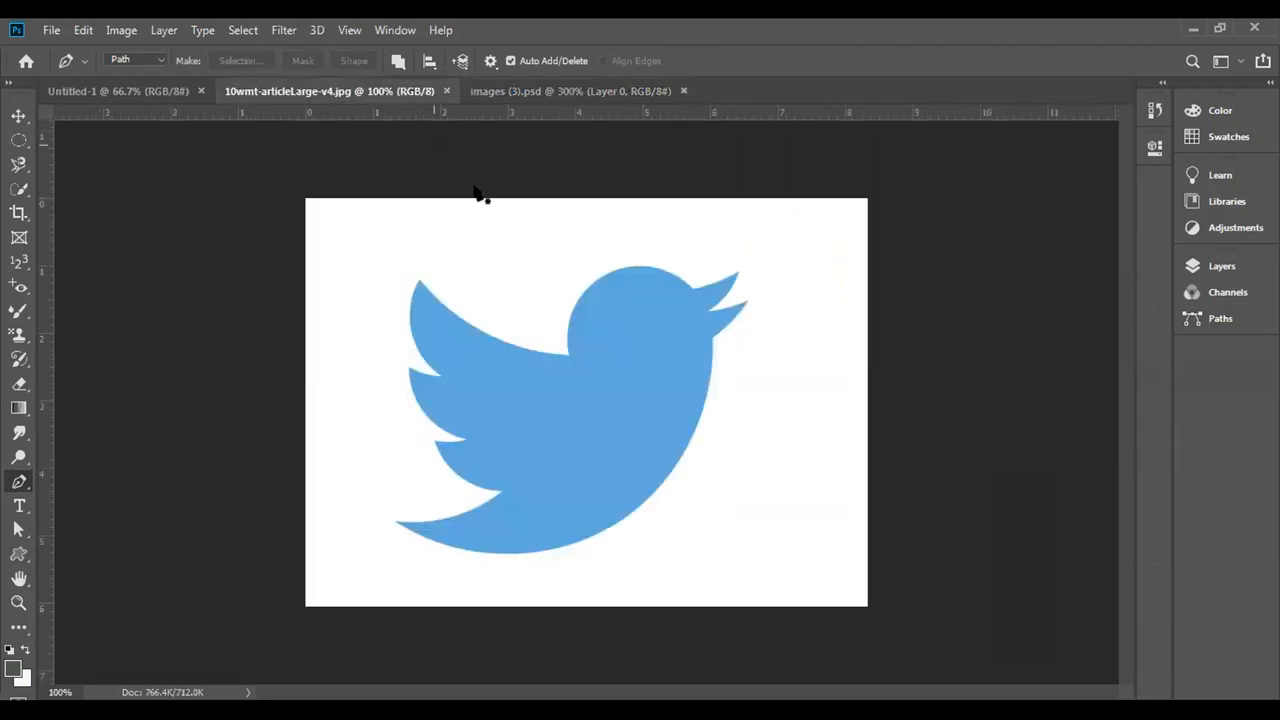
left_click(136, 88)
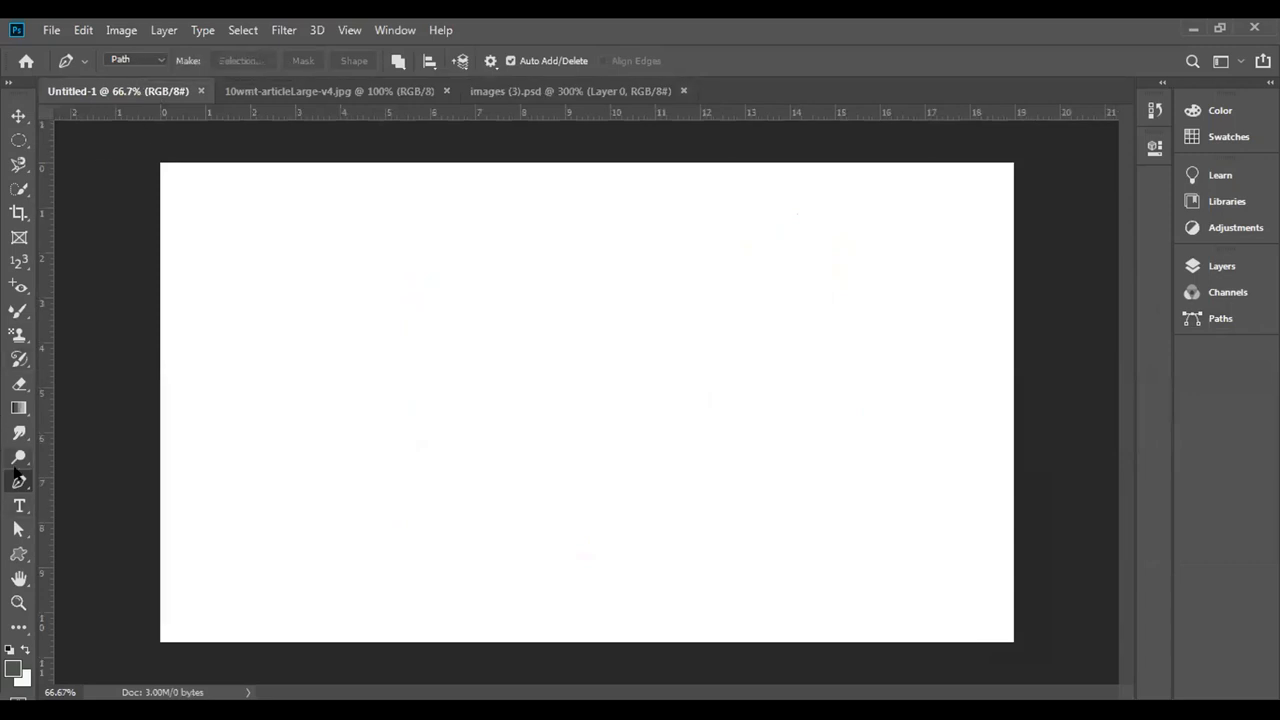
right_click(18, 480)
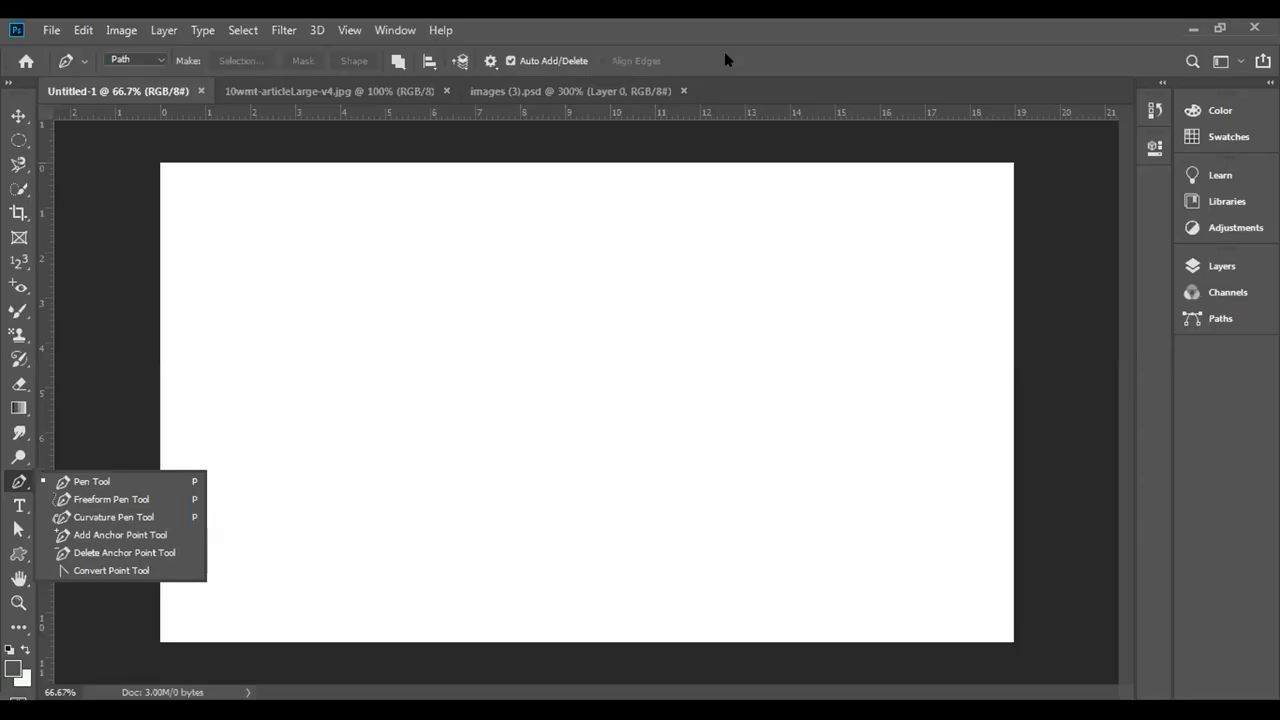
left_click(68, 483)
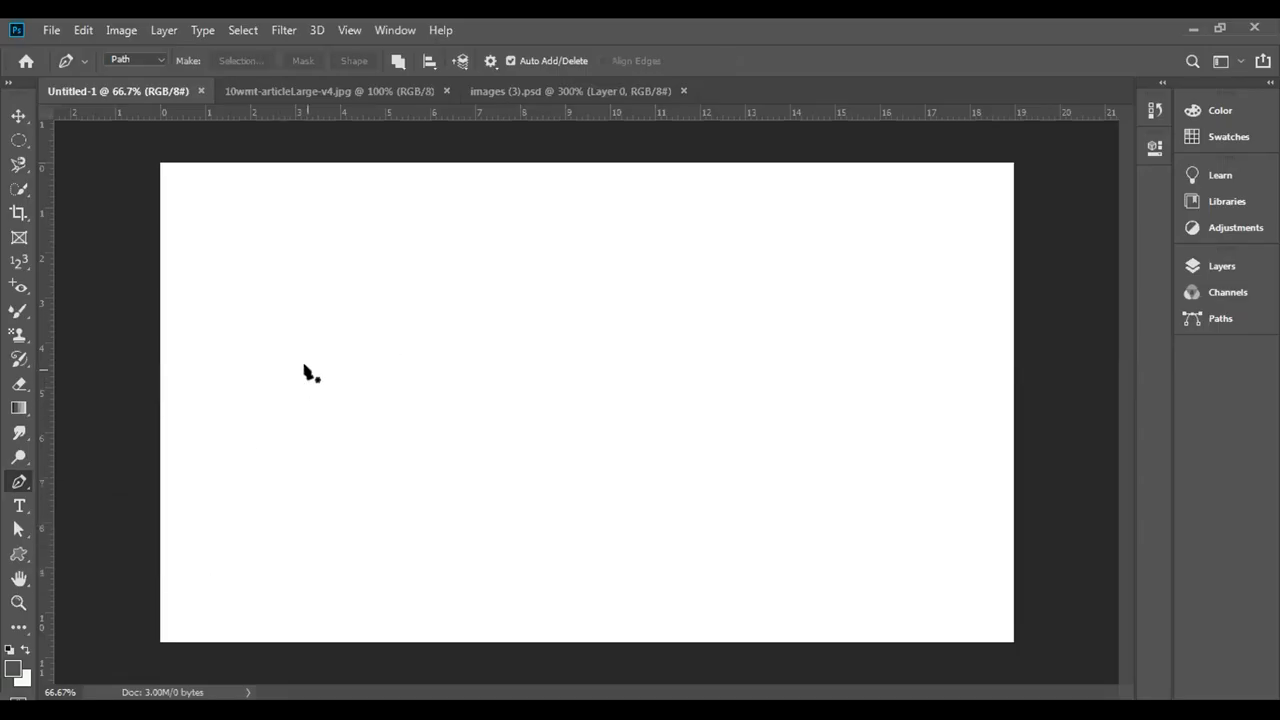
left_click(256, 302)
left_click(416, 295)
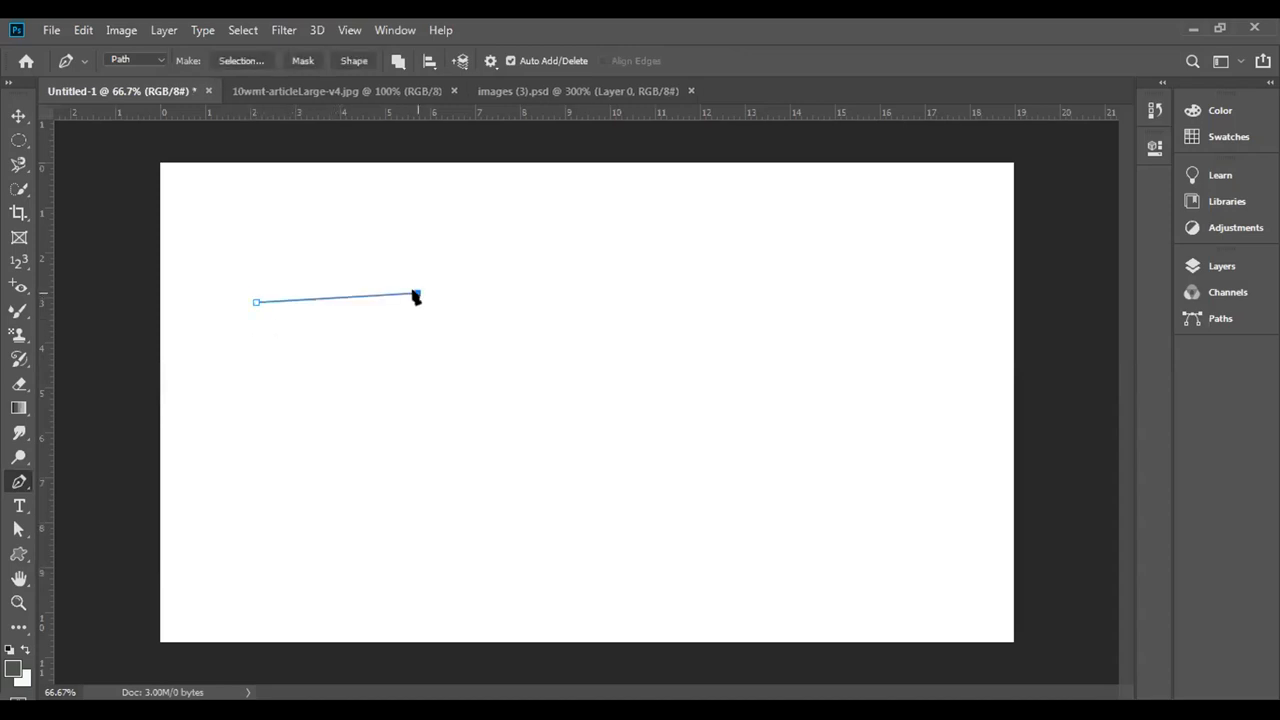
left_click(594, 287)
left_click(608, 366)
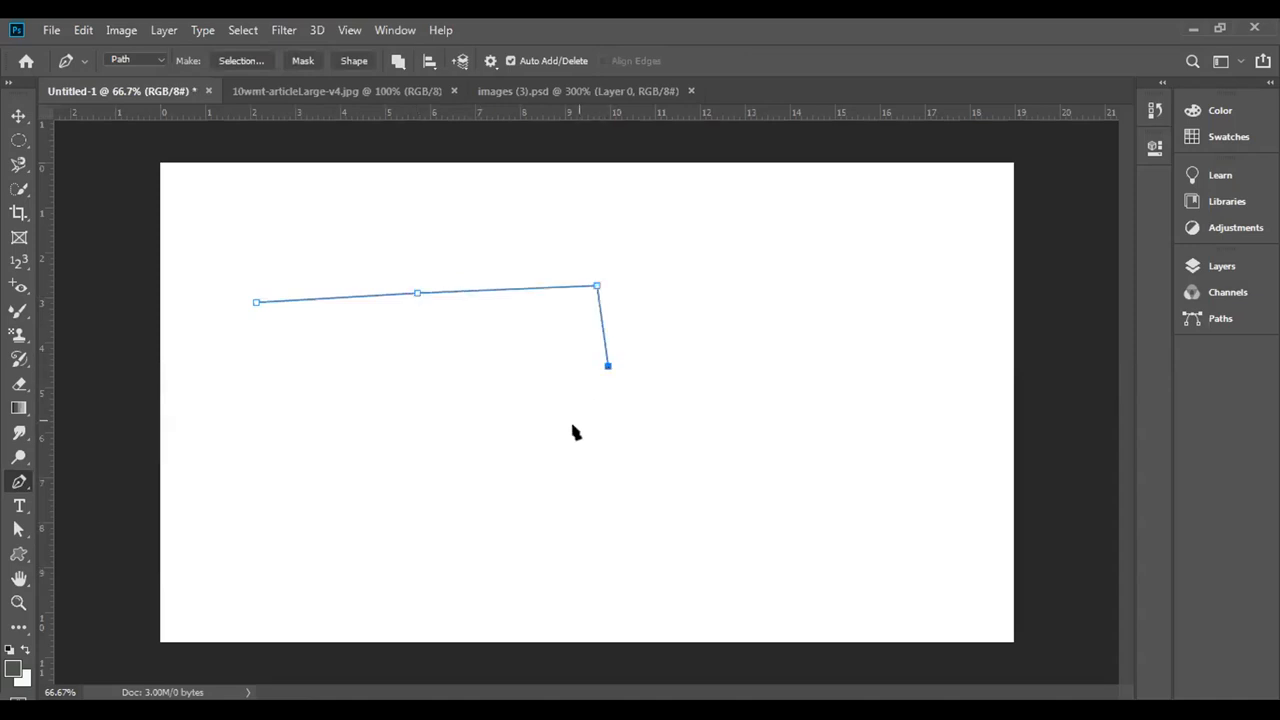
left_click(409, 486)
left_click_drag(409, 487, 200, 403)
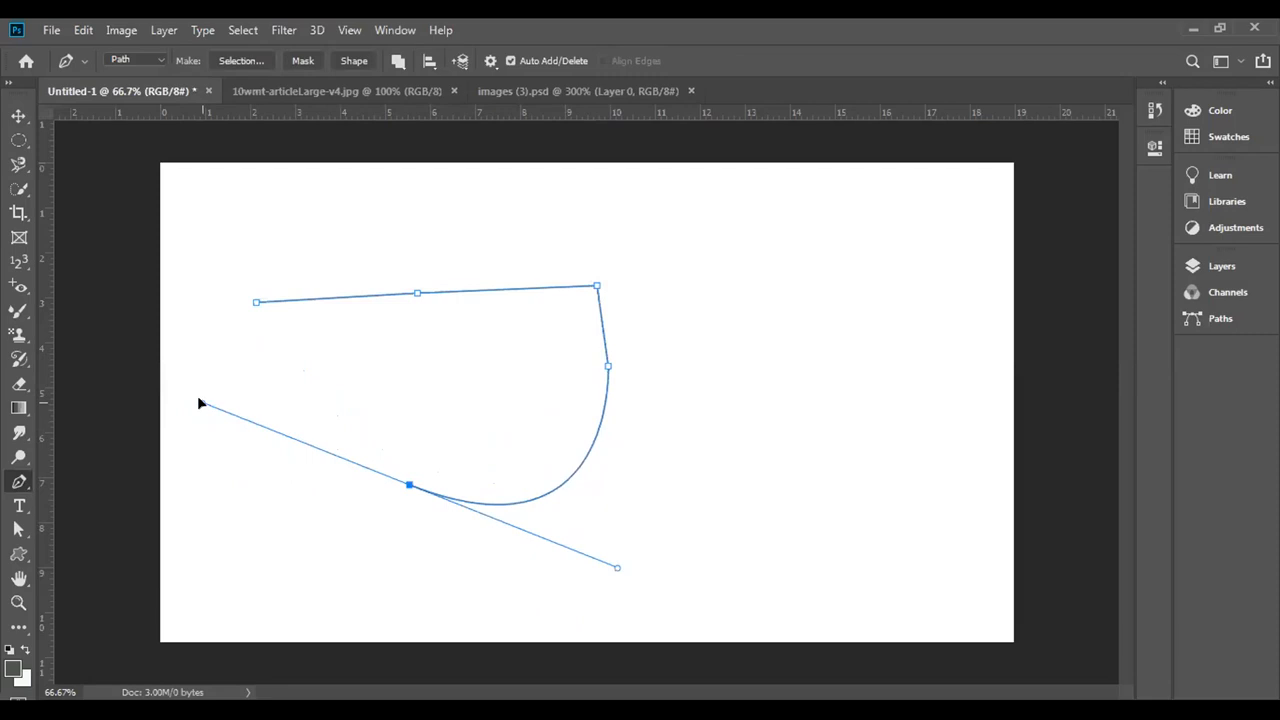
left_click(238, 319)
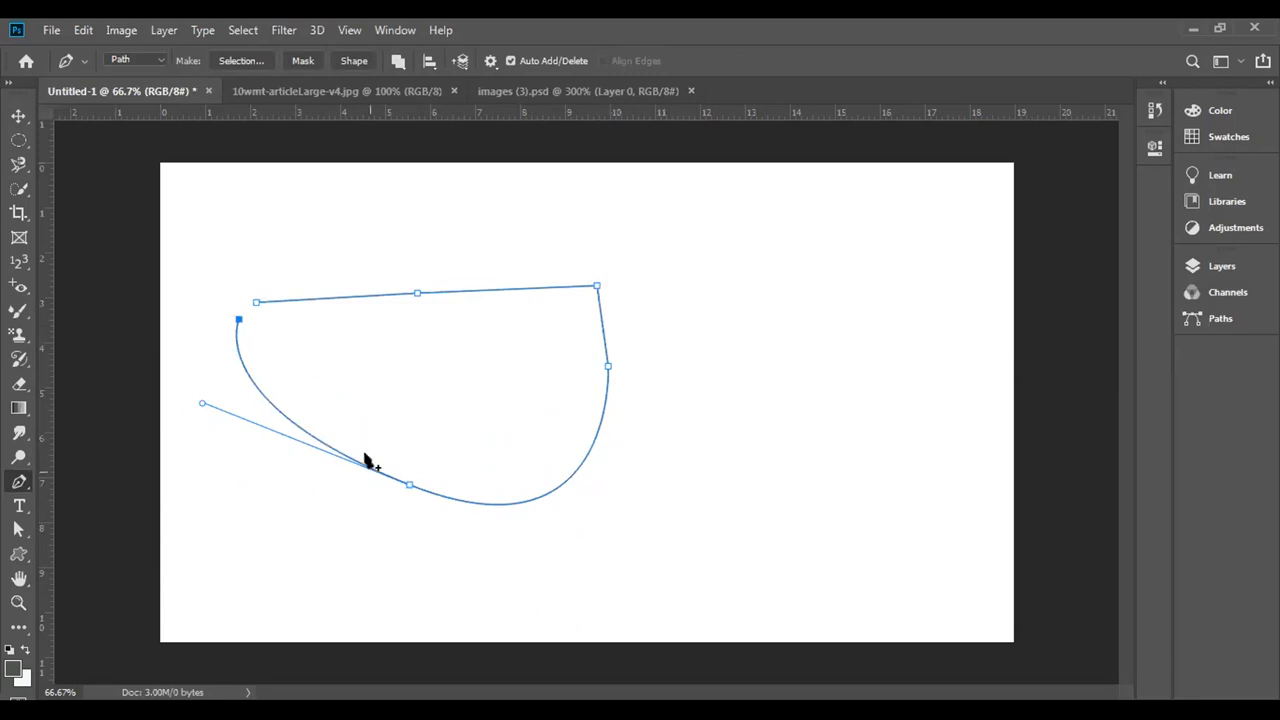
key("ctrl+z")
left_click(250, 366)
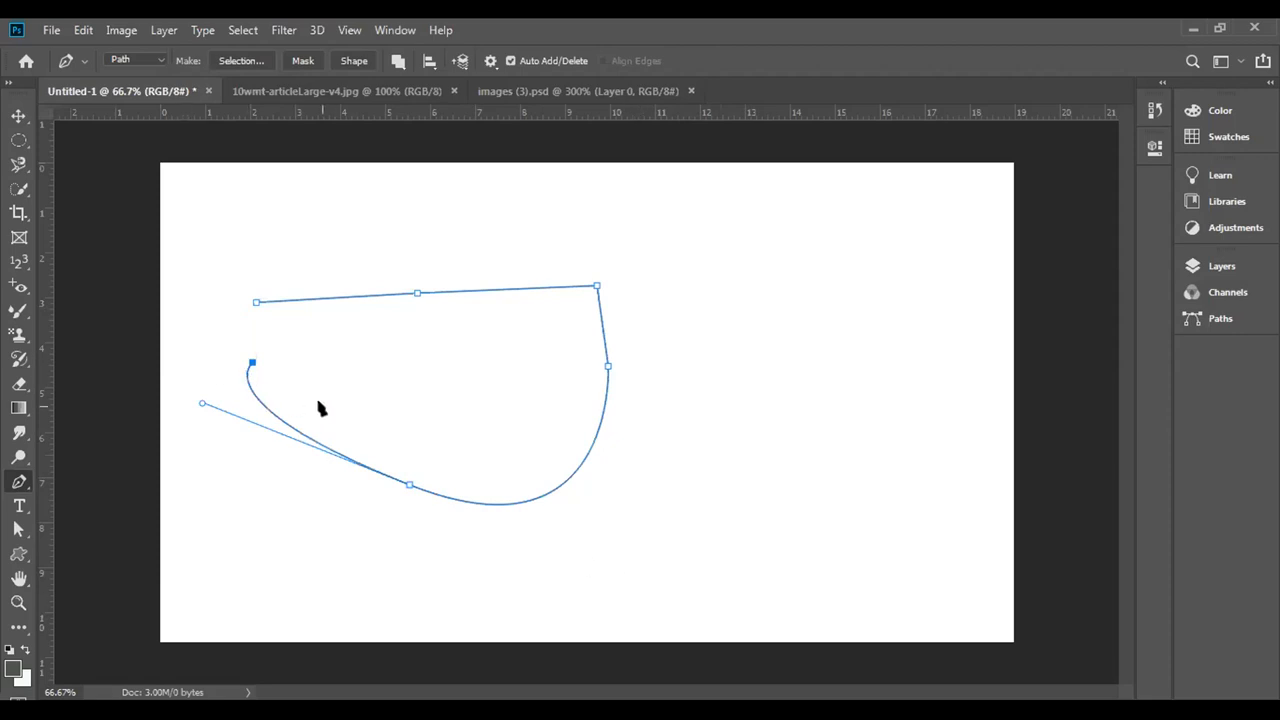
key("ctrl+z")
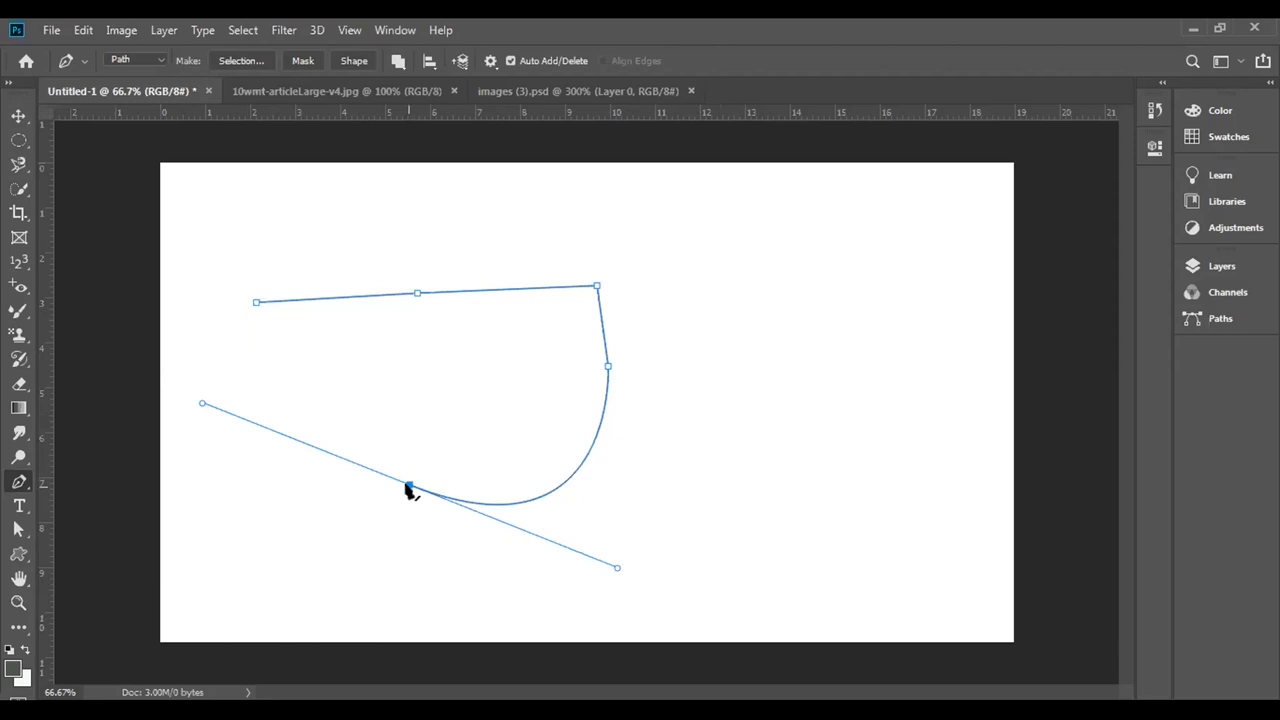
Add an anchor just below the path's starting point and close the shape at that starting point.
left_click(240, 345)
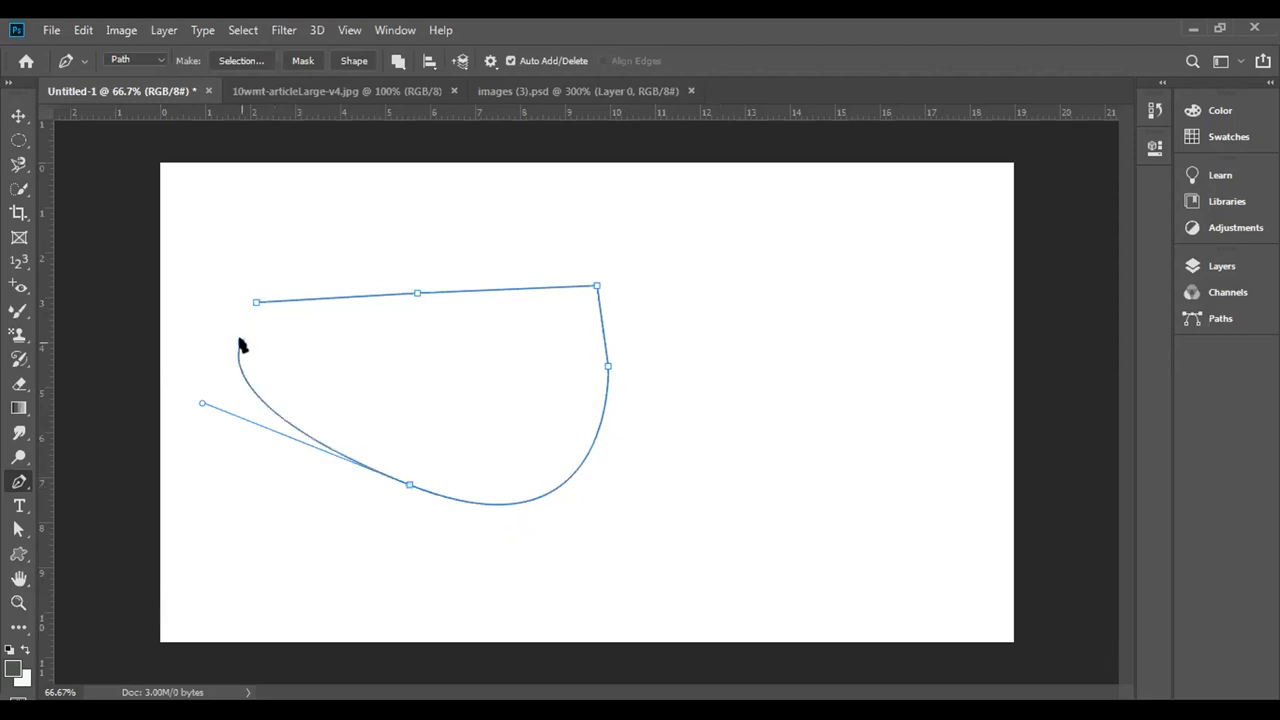
left_click(254, 302)
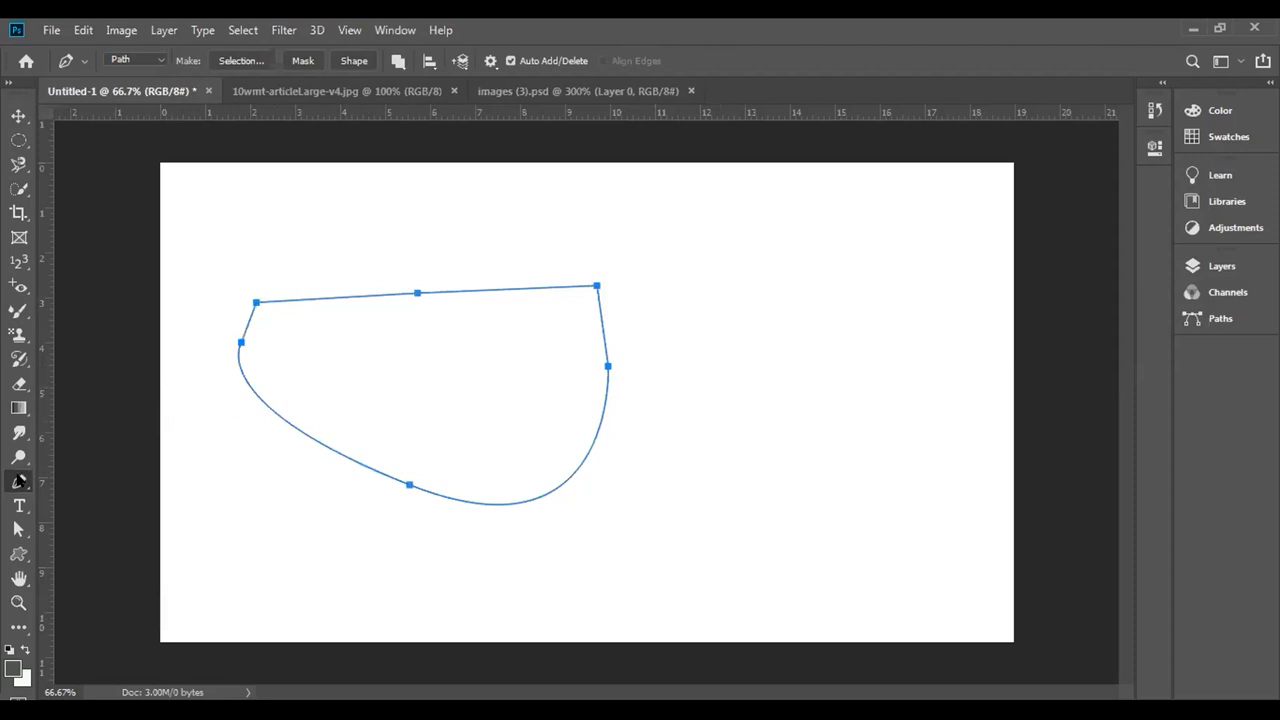
Use the Convert Point tool to turn the shape's lowest anchor into a corner and back into a smooth point.
right_click(19, 481)
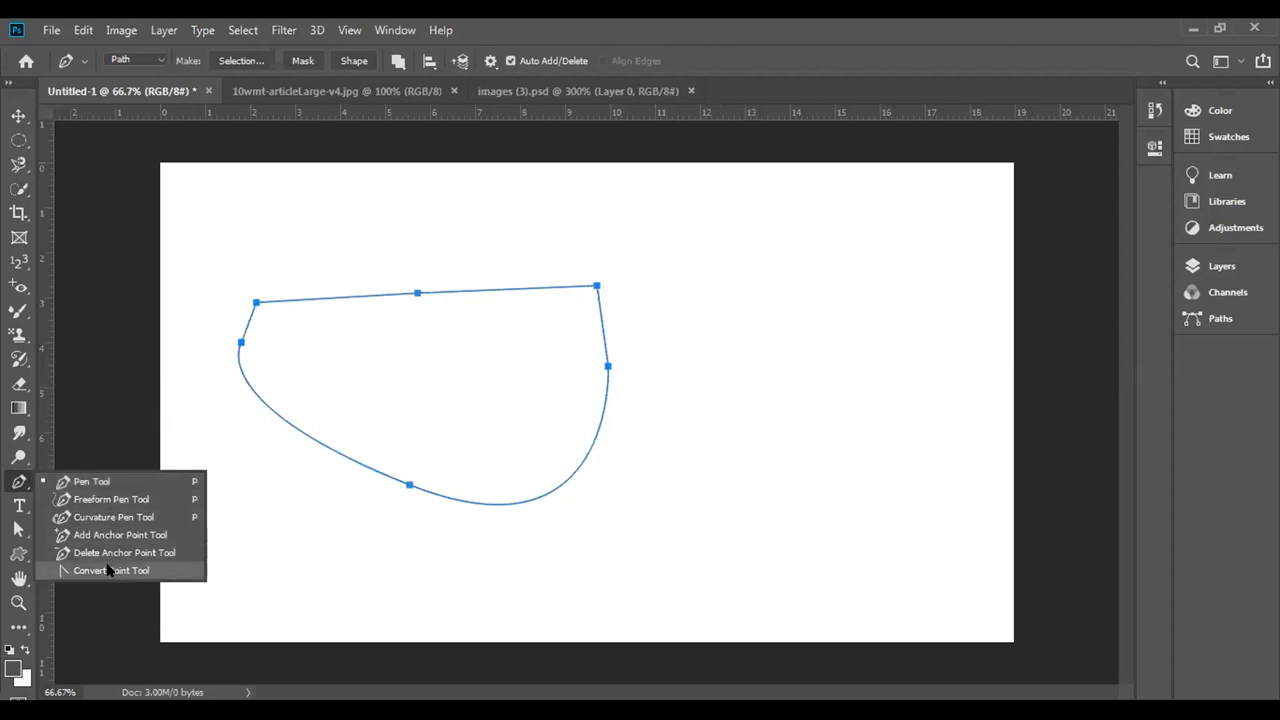
left_click(108, 570)
left_click(409, 484)
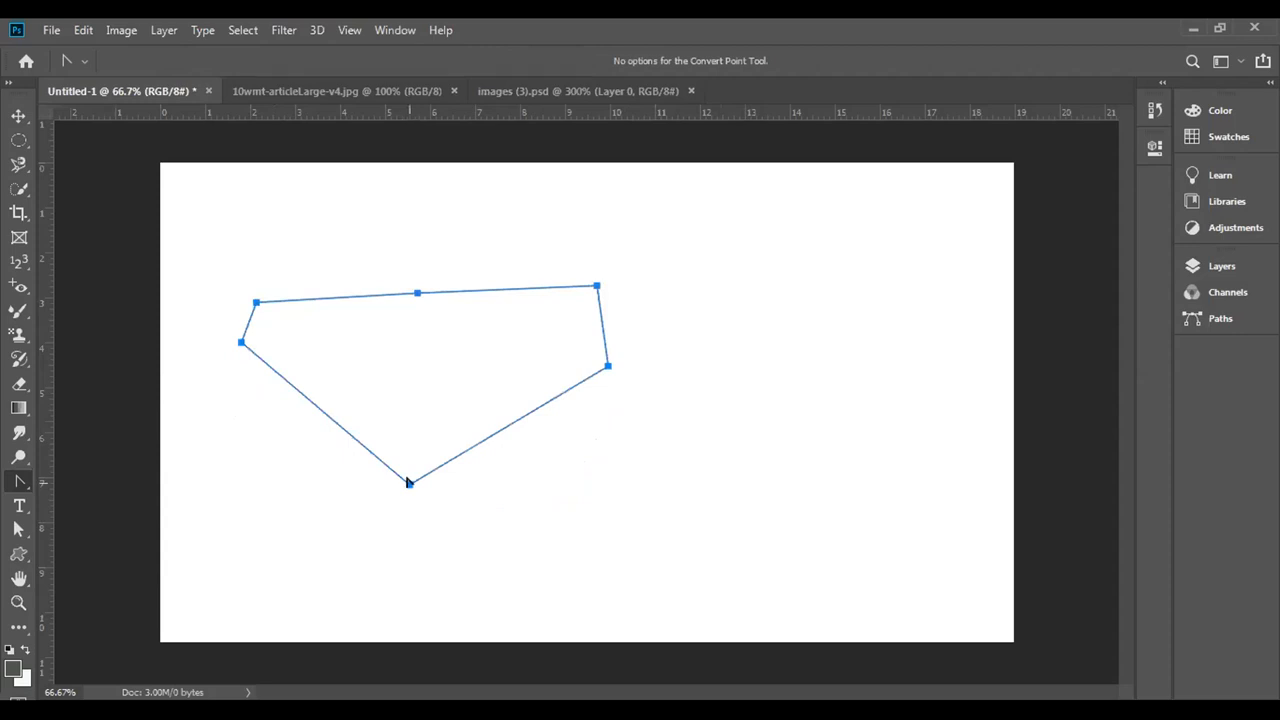
left_click_drag(409, 484, 331, 498)
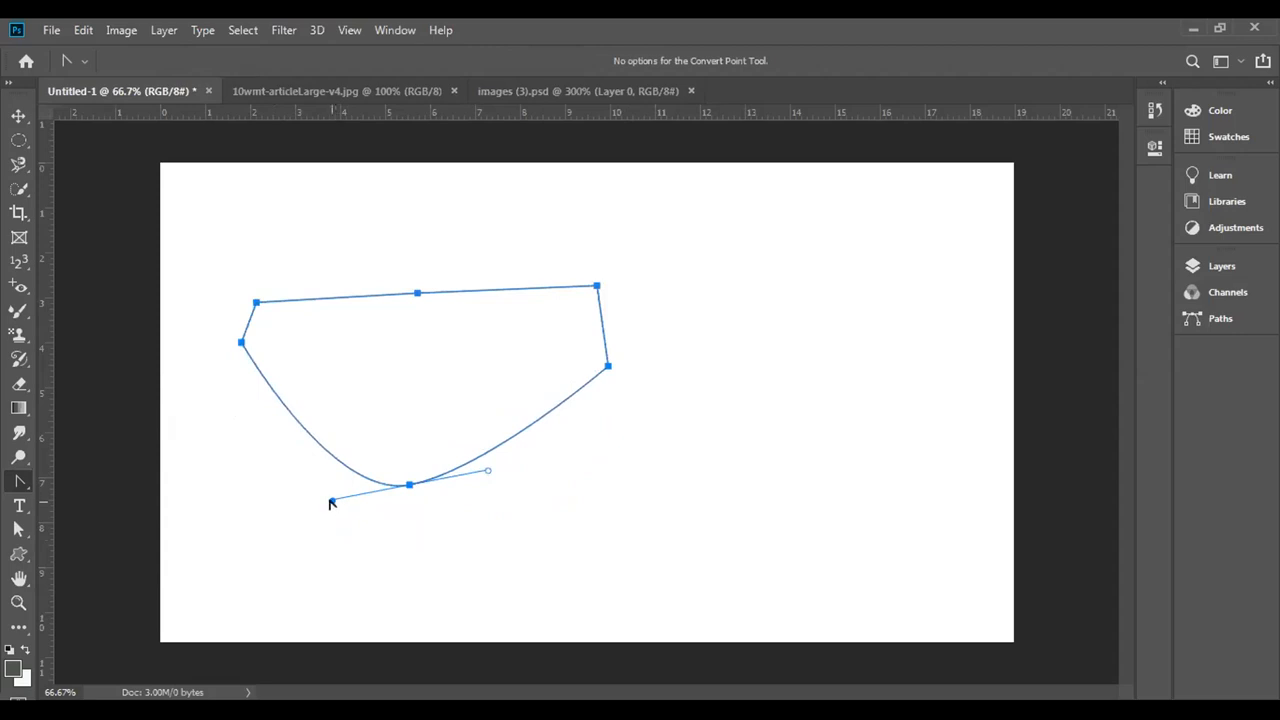
Pull the lowest anchor's two direction handles outward and down independently so both adjoining curves bulge into rounded lobes.
left_click_drag(332, 505, 231, 546)
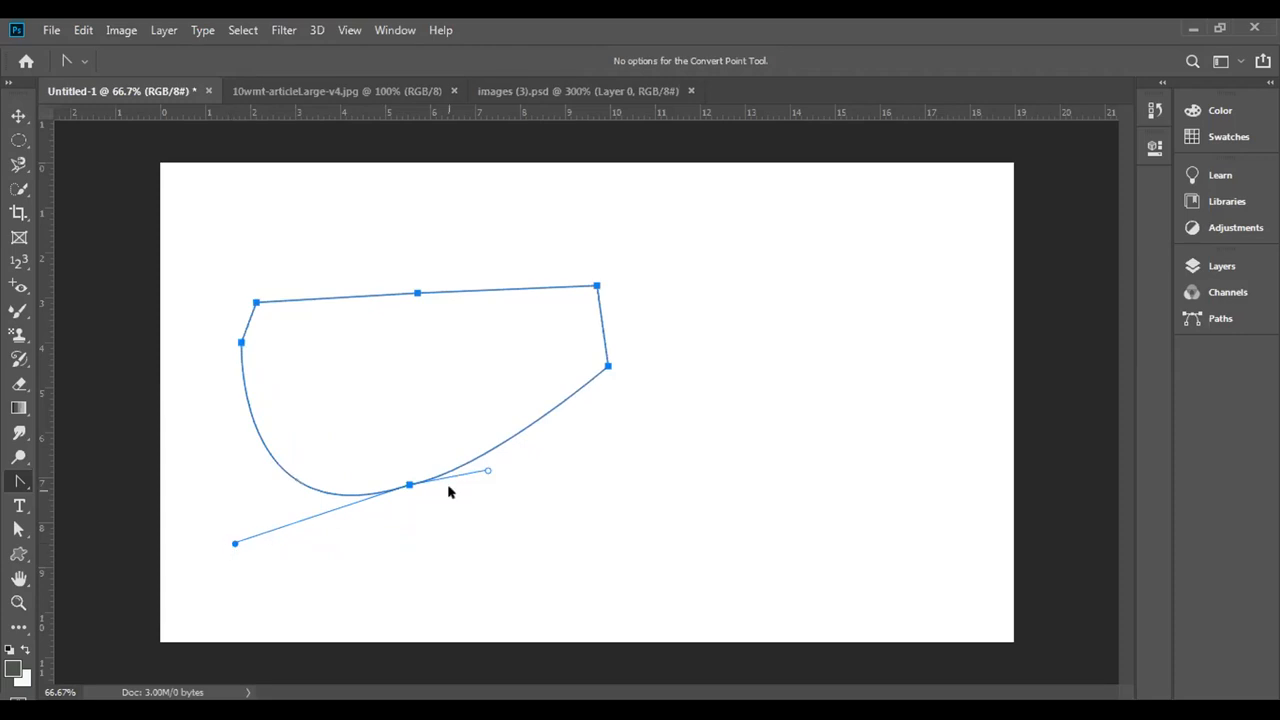
left_click_drag(486, 471, 503, 553)
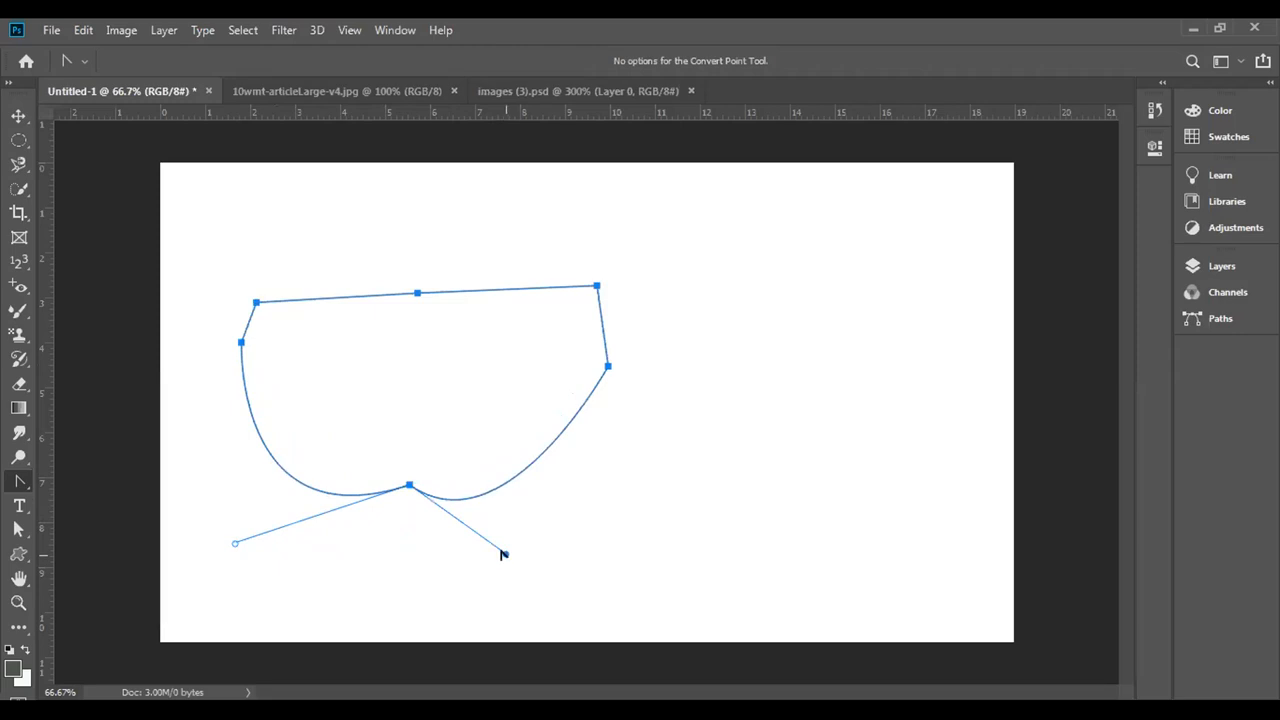
left_click_drag(502, 554, 555, 540)
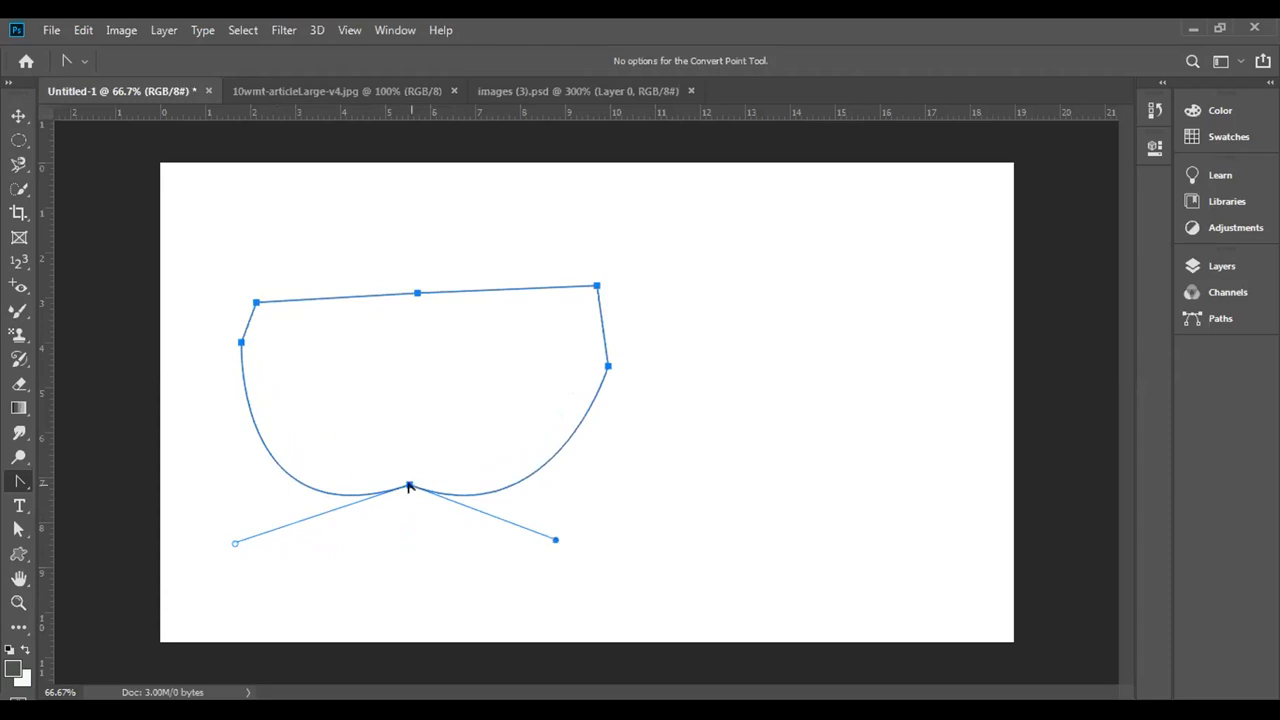
Draw a separate straight Pen tool segment from outside the canvas to a point just below the shape's lowest anchor.
left_click(19, 481)
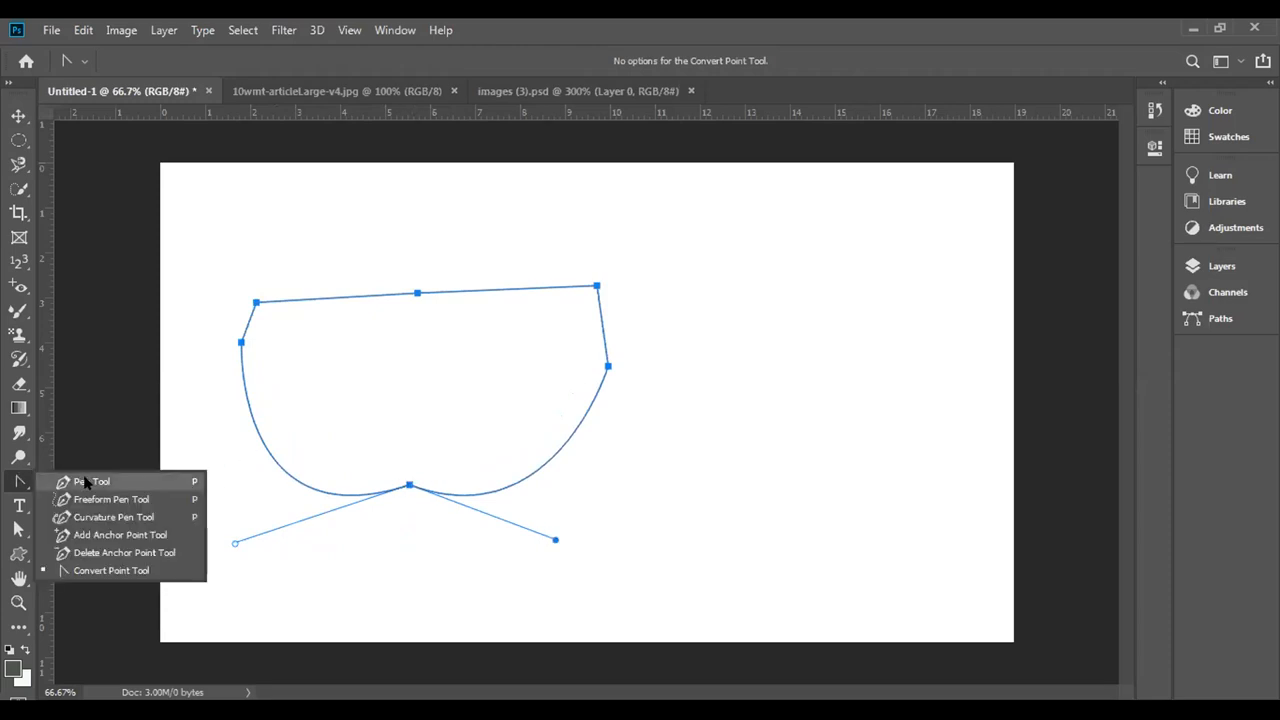
left_click(86, 483)
left_click(407, 485)
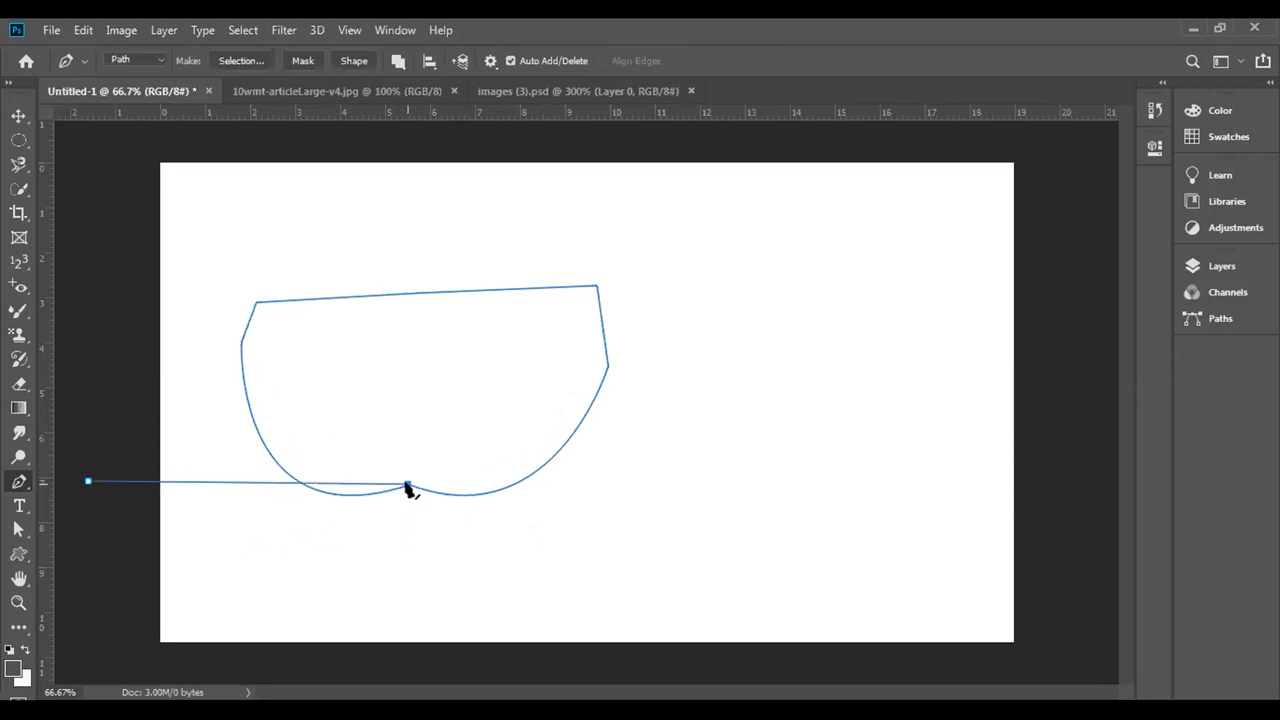
left_click_drag(407, 485, 408, 519)
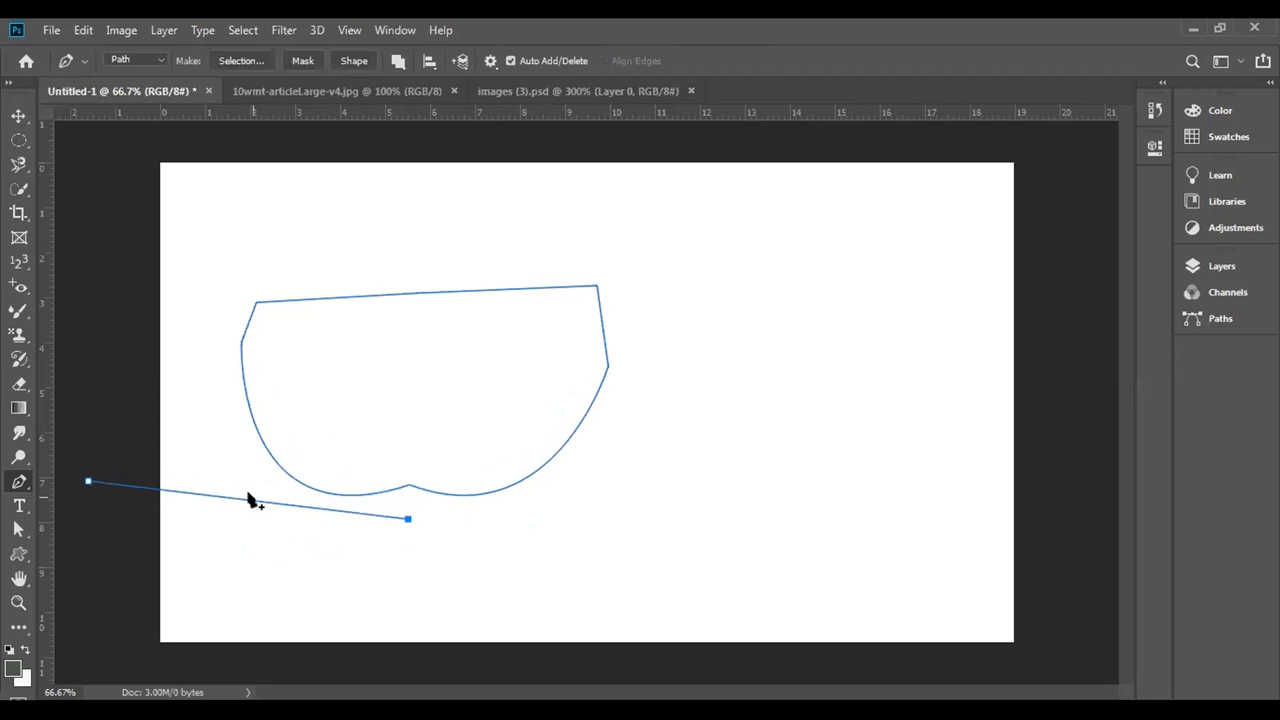
Undo the separate straight segment and shift the whole closed shape slightly down and right with the Pen tool.
key("ctrl+z")
key("ctrl+z")
key("ctrl+z")
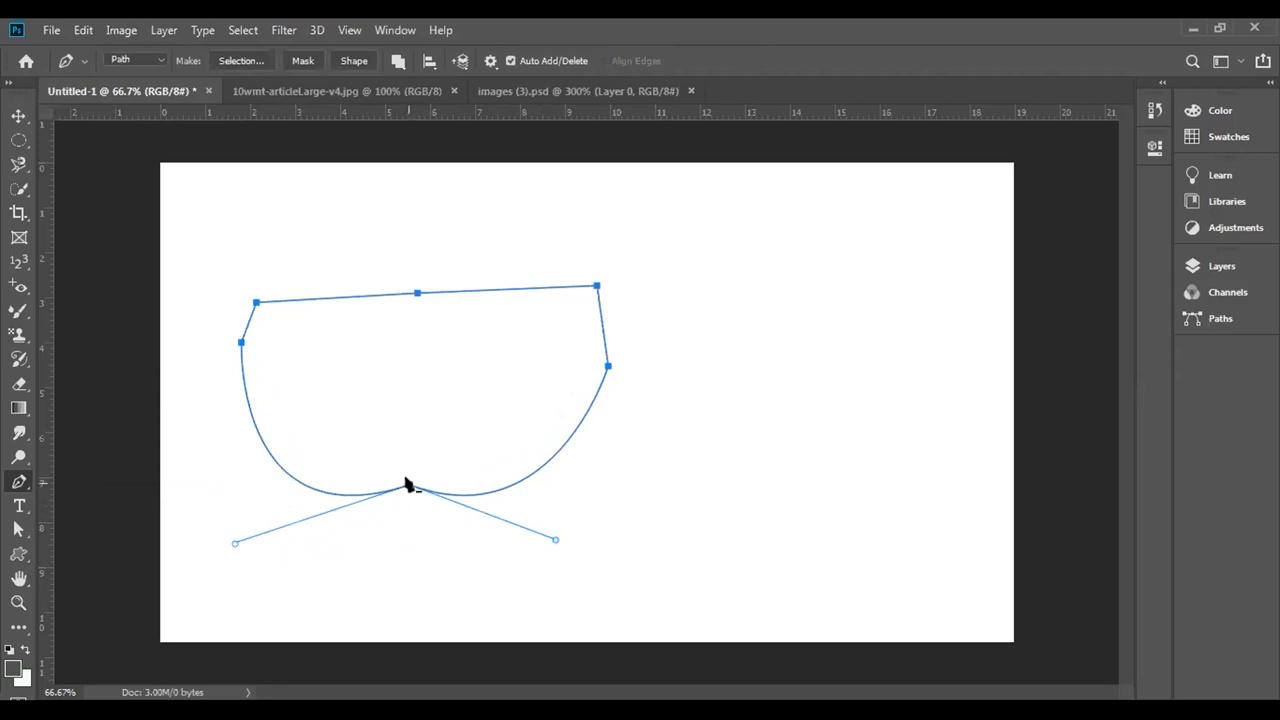
mouse_move(406, 487)
left_mouse_down()
mouse_move(412, 518)
mouse_move(413, 490)
left_mouse_up()
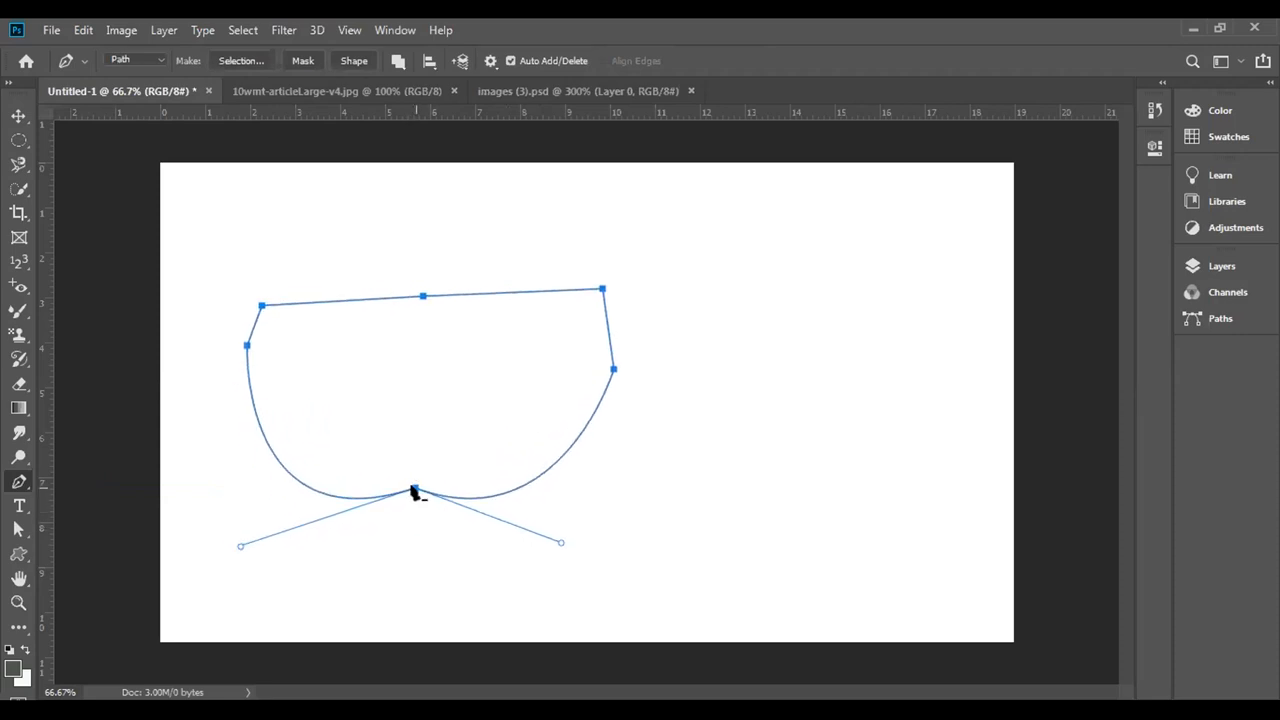
left_click(413, 490)
key("ctrl+z")
Use the Convert Point tool to make the shape's lowest anchor a corner, then smooth it again with one handle extending to the lower left.
right_click(20, 478)
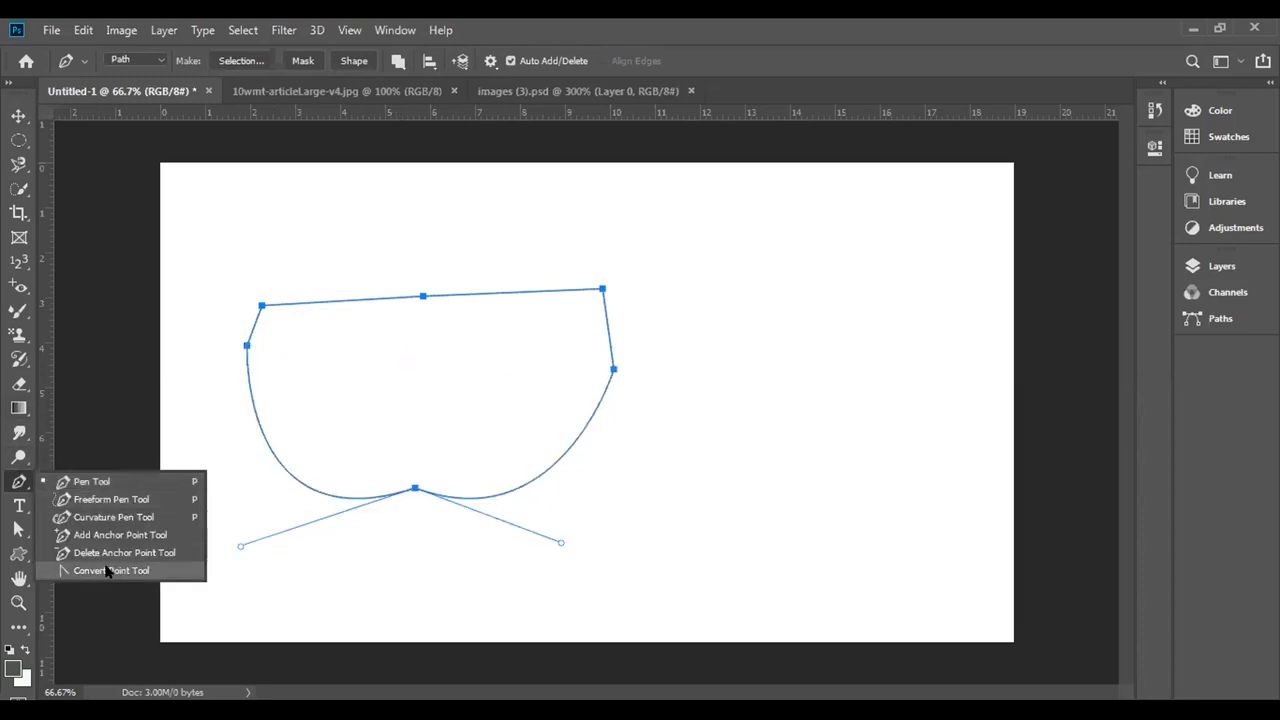
left_click(106, 569)
left_click(413, 490)
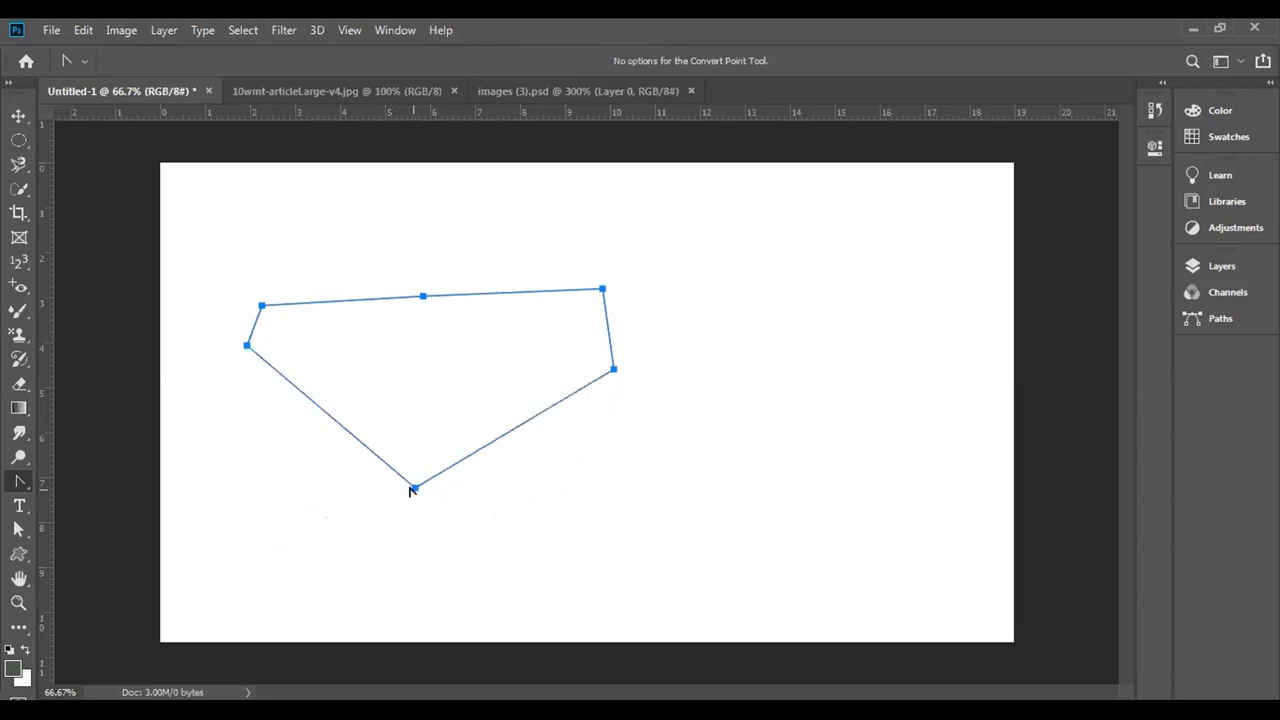
left_click_drag(413, 490, 289, 522)
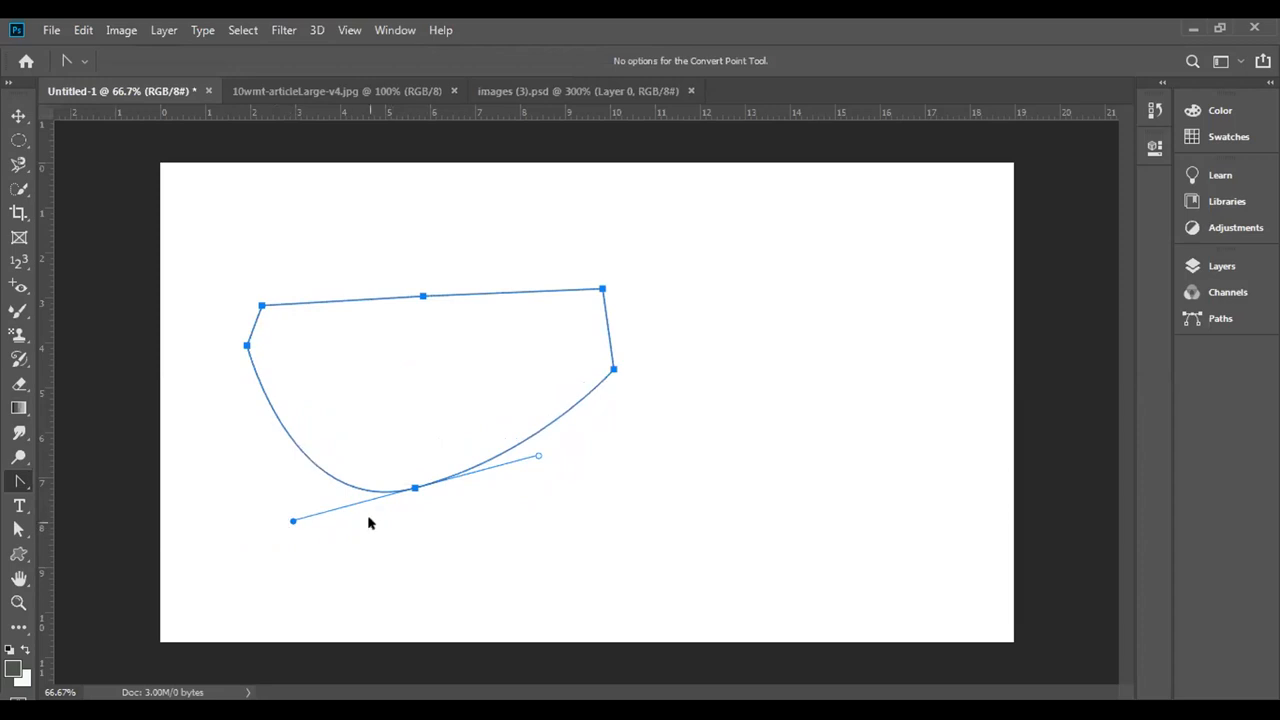
With the Pen tool, move the whole shape slightly down and delete its upper-left corner anchor.
right_click(19, 481)
left_click(72, 480)
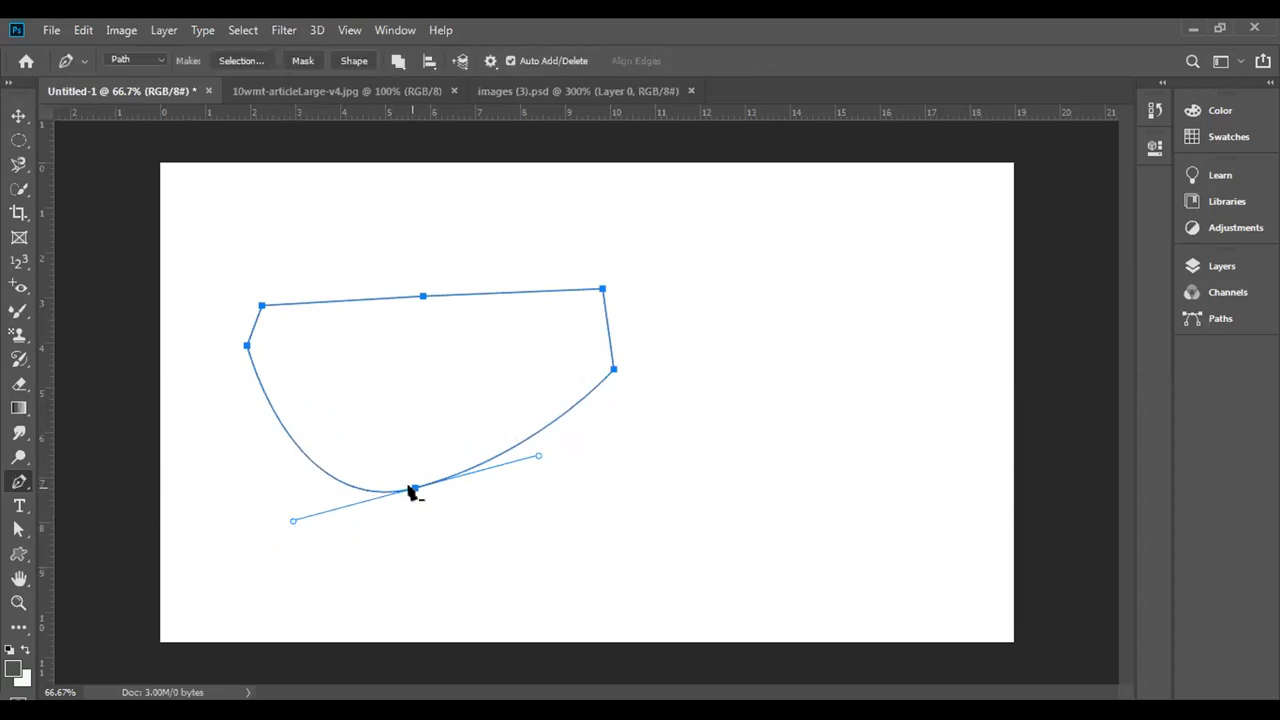
left_click_drag(411, 489, 418, 507)
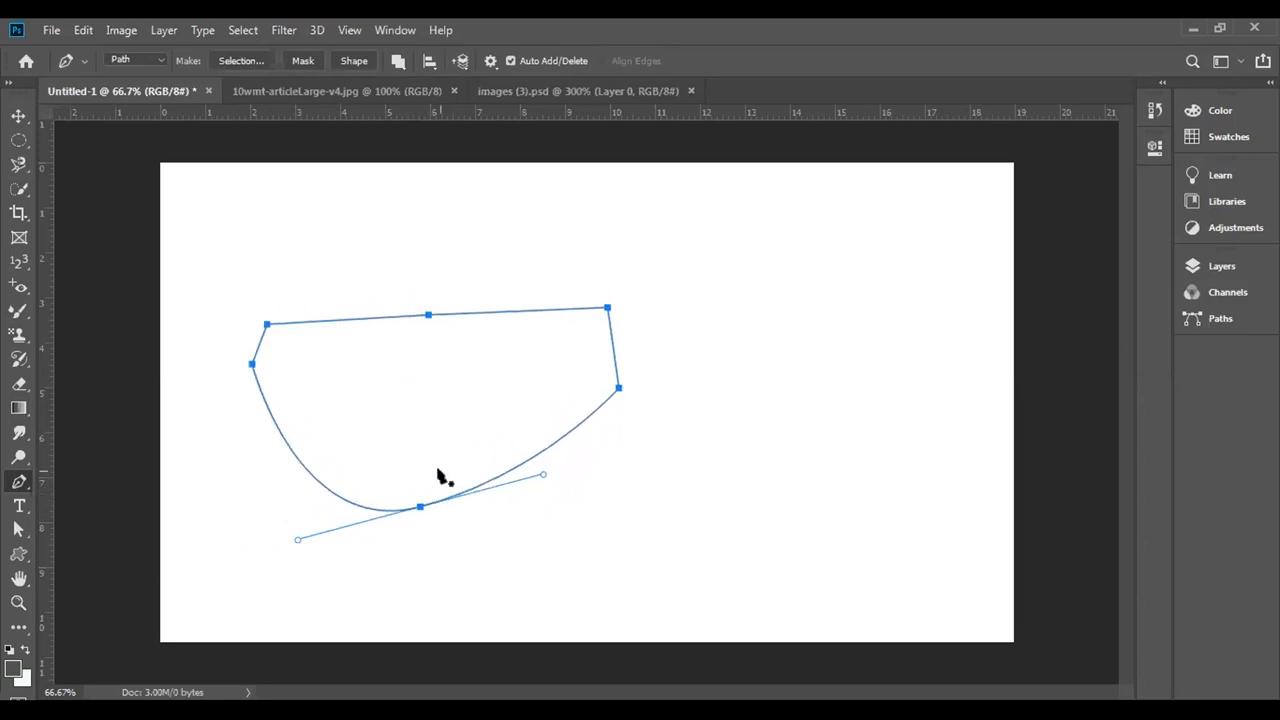
left_click(266, 325)
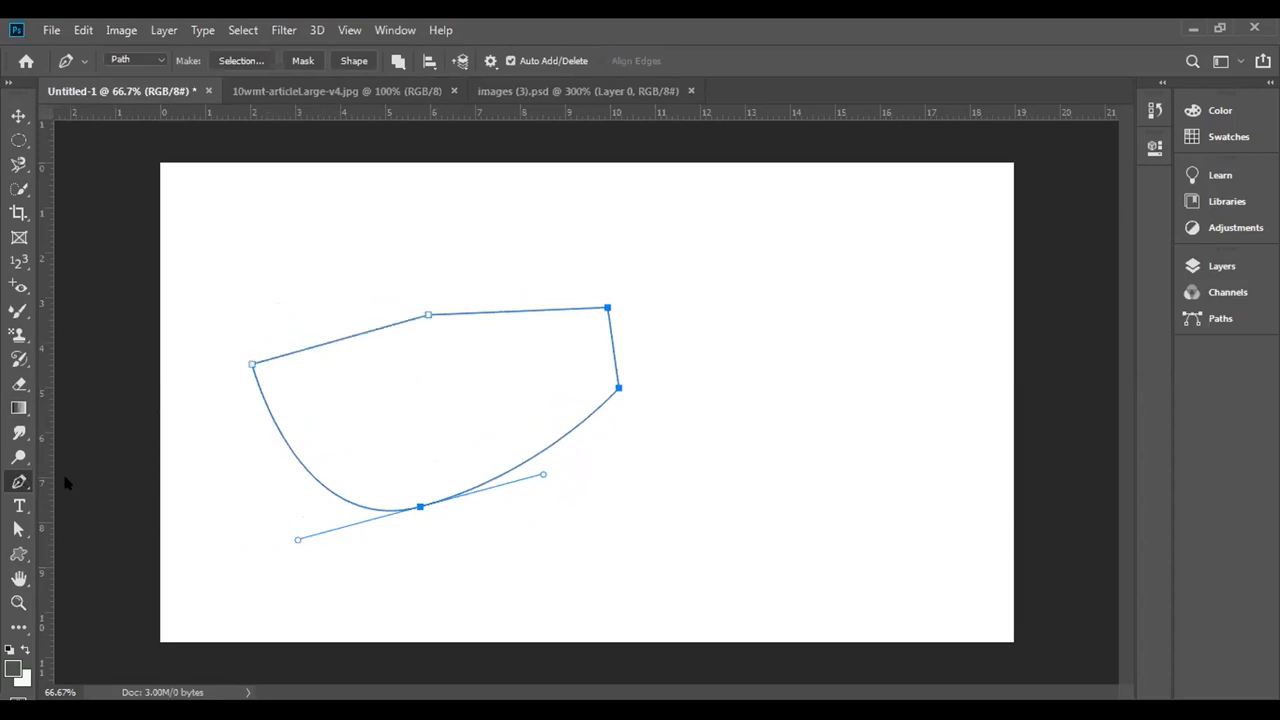
Add an anchor midway along the slanted upper-left edge and pull its handle down to bend the edge into an S-curve.
right_click(19, 482)
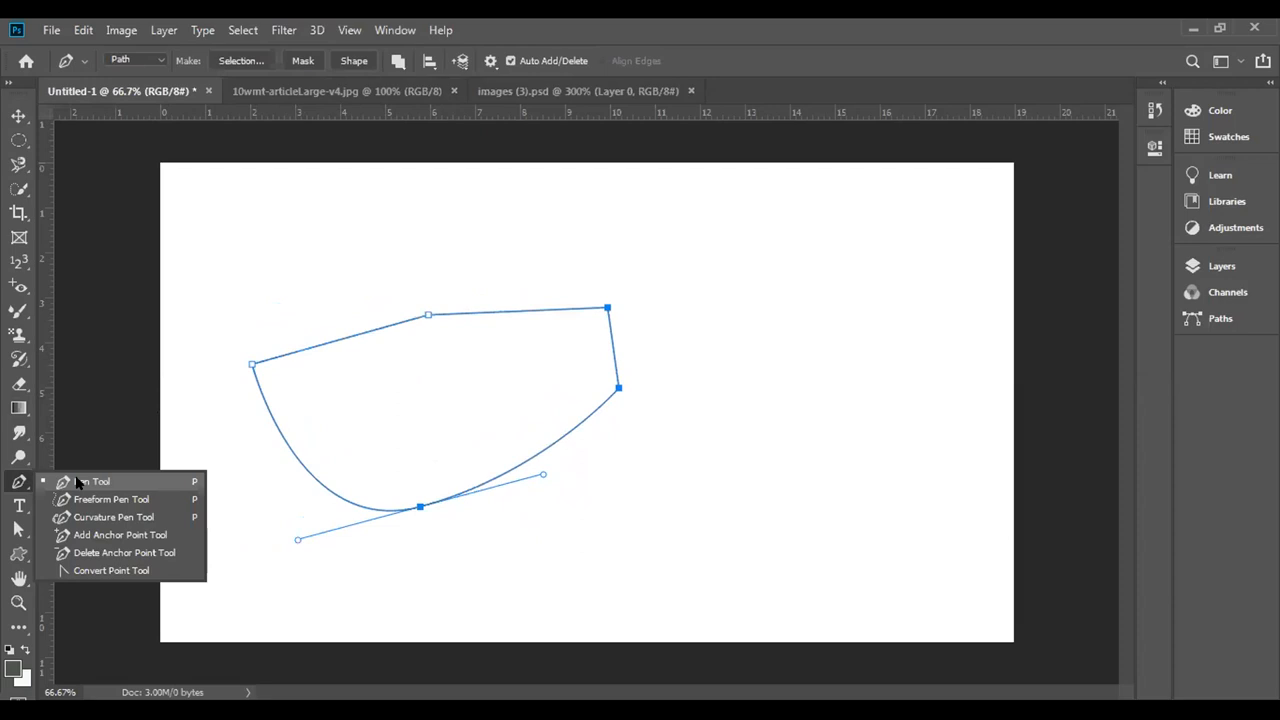
left_click(105, 535)
left_click(340, 343)
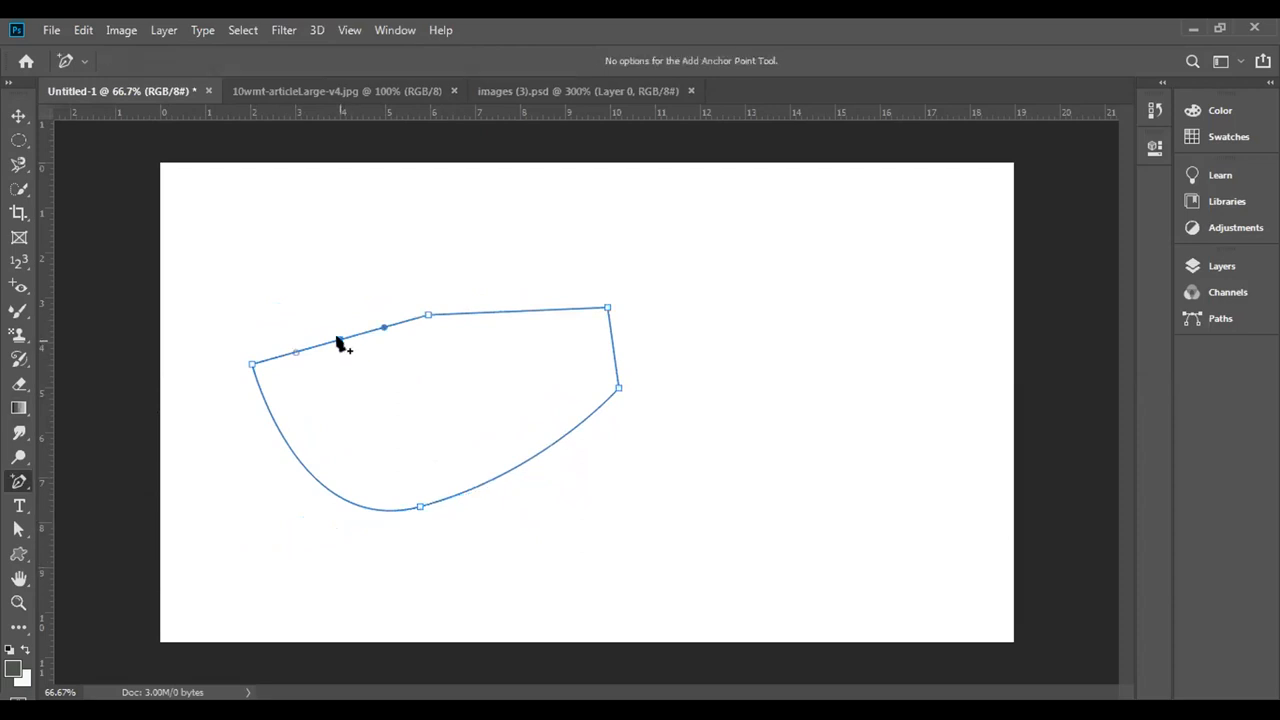
left_click_drag(384, 329, 405, 371)
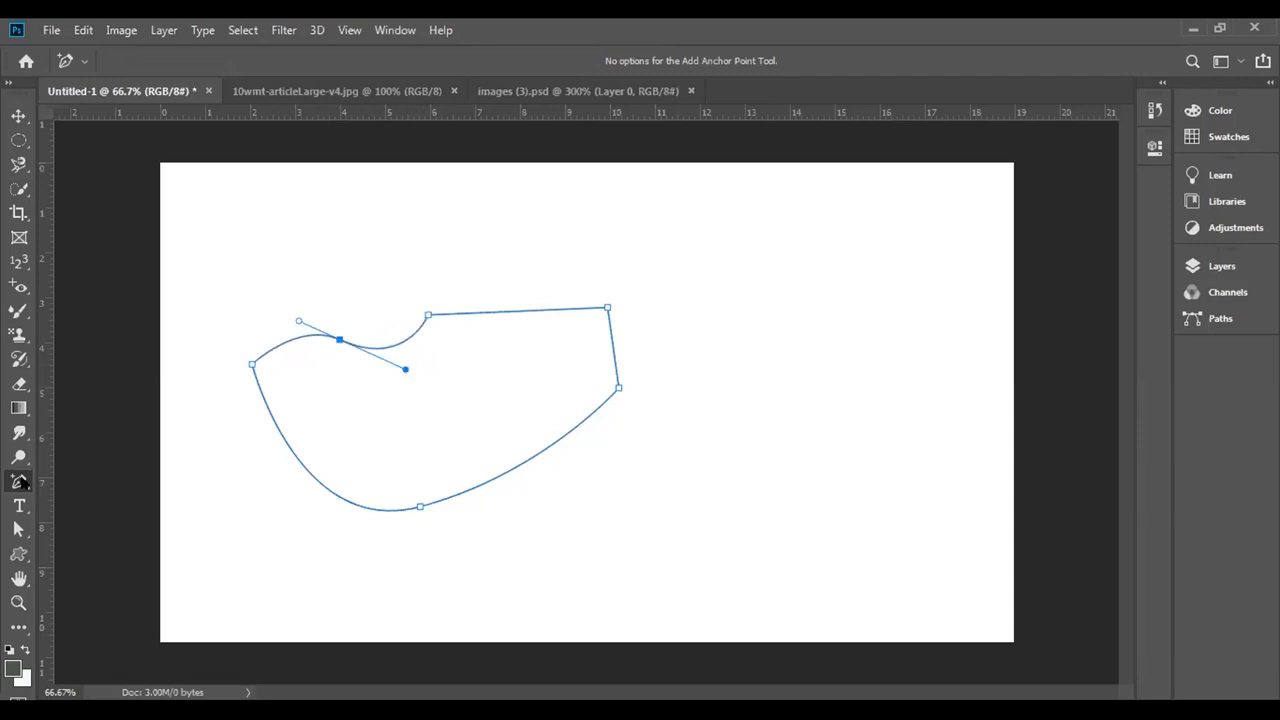
Remove the shape's lower right-hand corner anchor with the Delete Anchor Point tool.
right_click(20, 482)
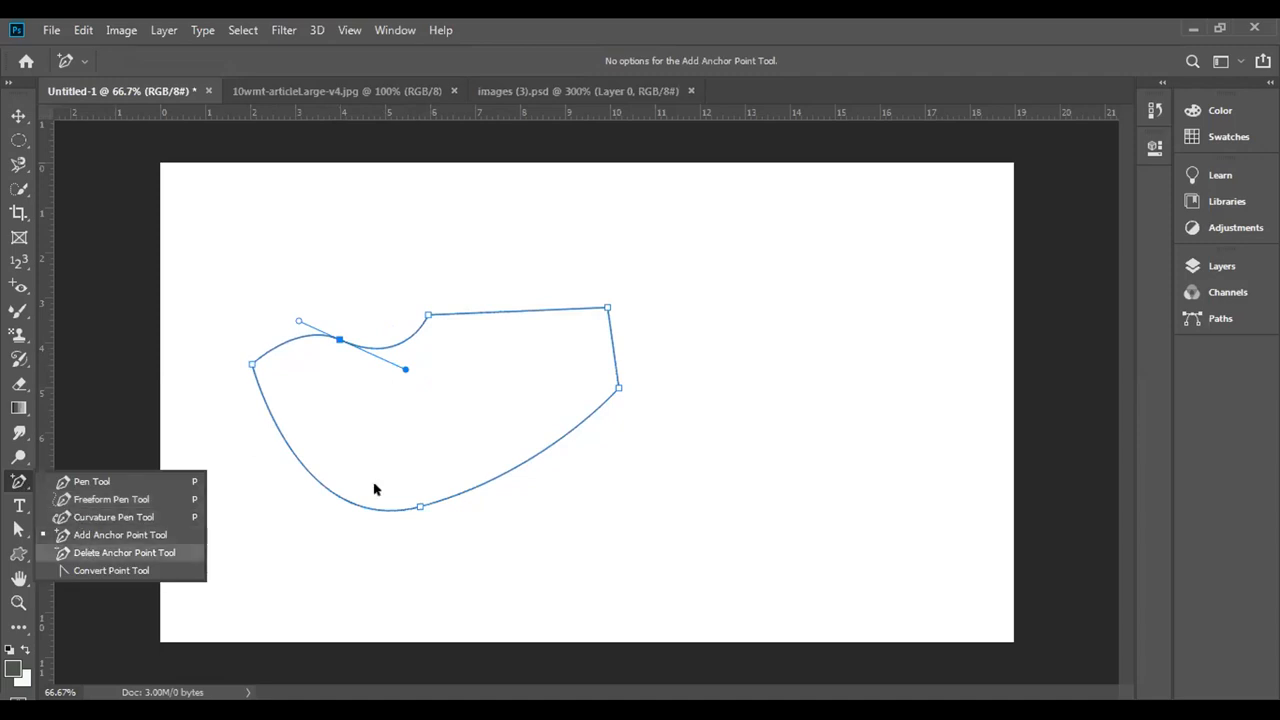
left_click(374, 489)
left_click(618, 388)
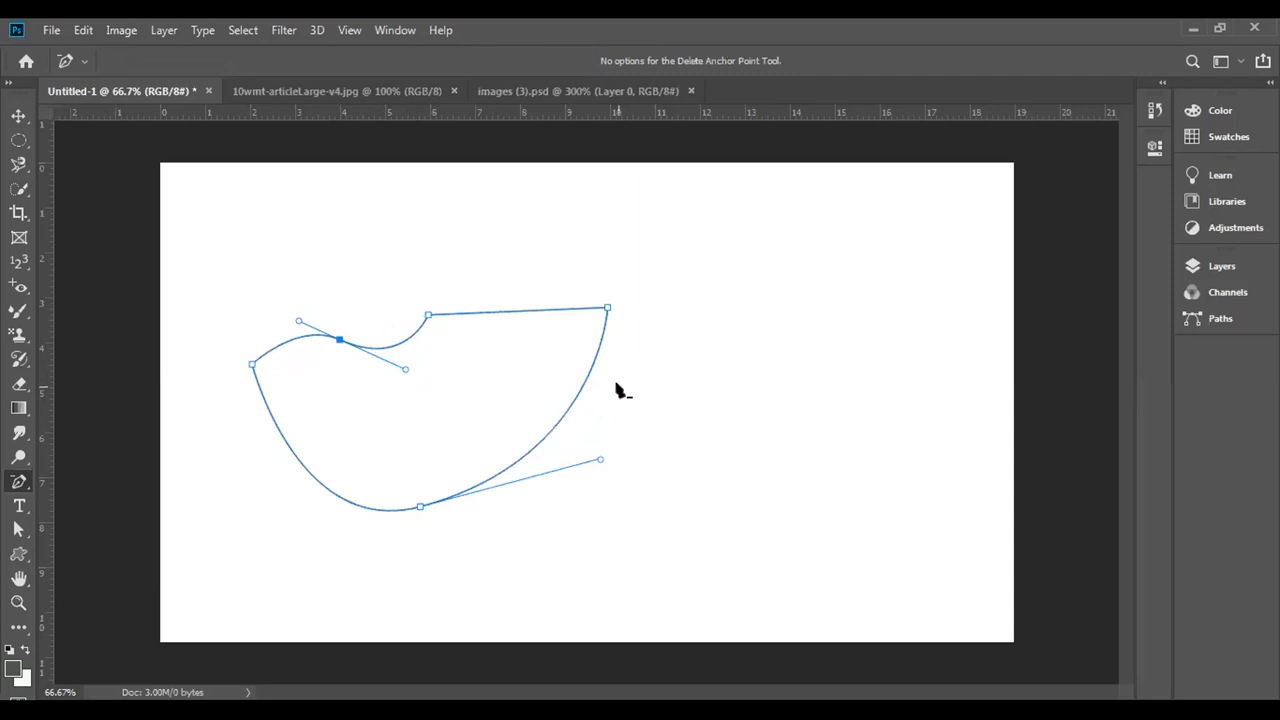
Draw a large closed freehand outline around the existing shape with the Freeform Pen tool.
right_click(19, 484)
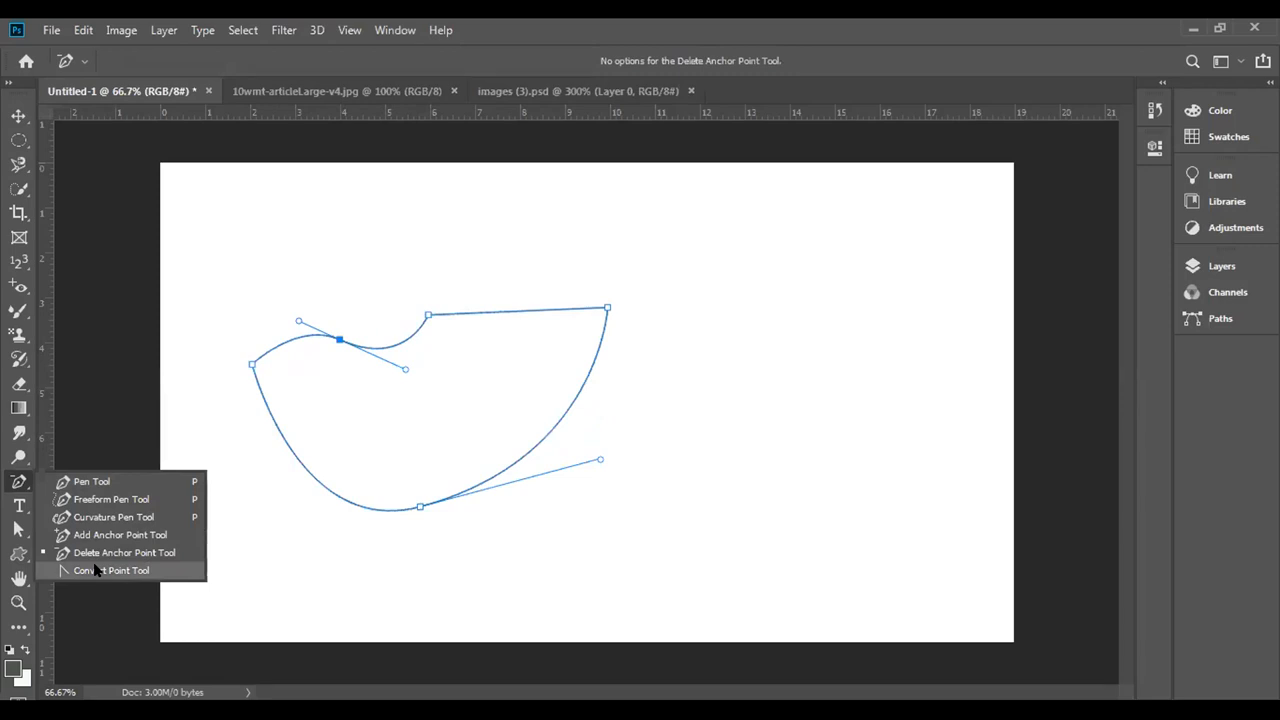
left_click(138, 503)
mouse_move(526, 583)
left_mouse_down()
mouse_move(712, 579)
mouse_move(870, 560)
mouse_move(909, 477)
mouse_move(818, 298)
mouse_move(759, 244)
mouse_move(697, 222)
mouse_move(316, 248)
mouse_move(195, 324)
mouse_move(199, 439)
mouse_move(316, 533)
mouse_move(530, 585)
left_mouse_up()
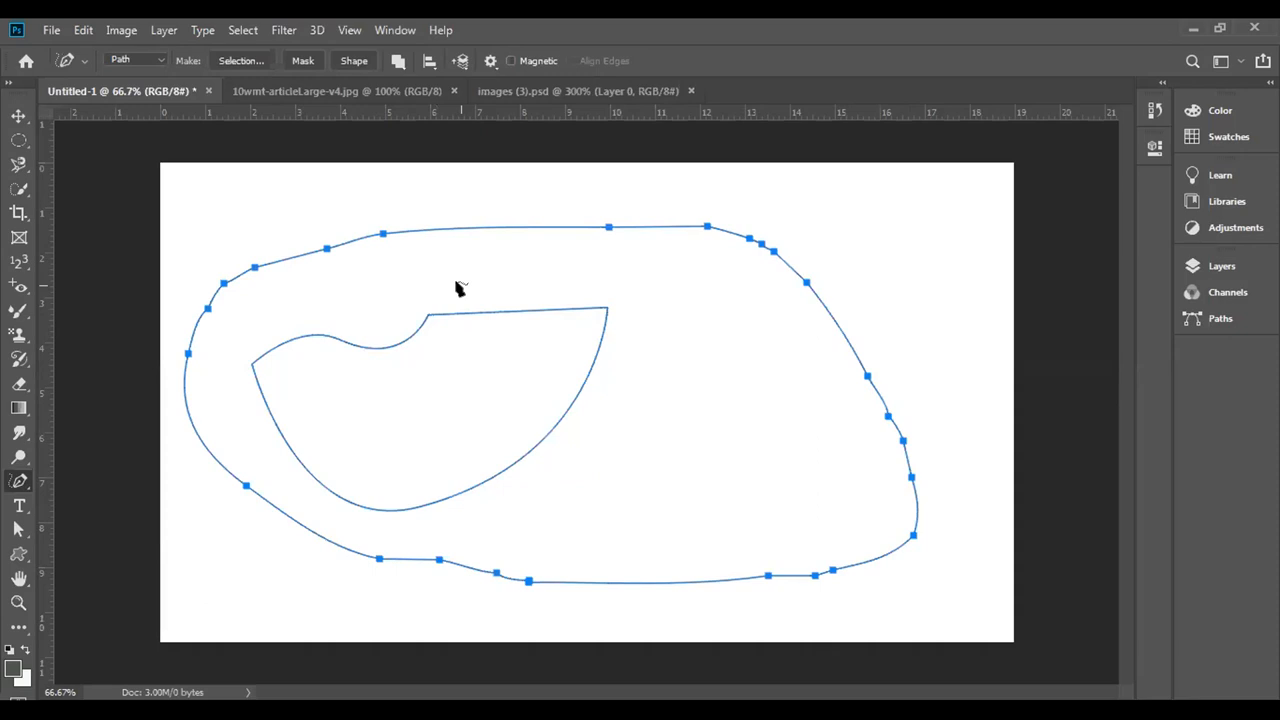
Undo the freeform outline and all earlier path edits until the canvas is cleared of the closed shape.
key("ctrl+z")
key("ctrl+z")
key("ctrl+z")
key("ctrl+z")
key("ctrl+z")
key("ctrl+z")
key("ctrl+z")
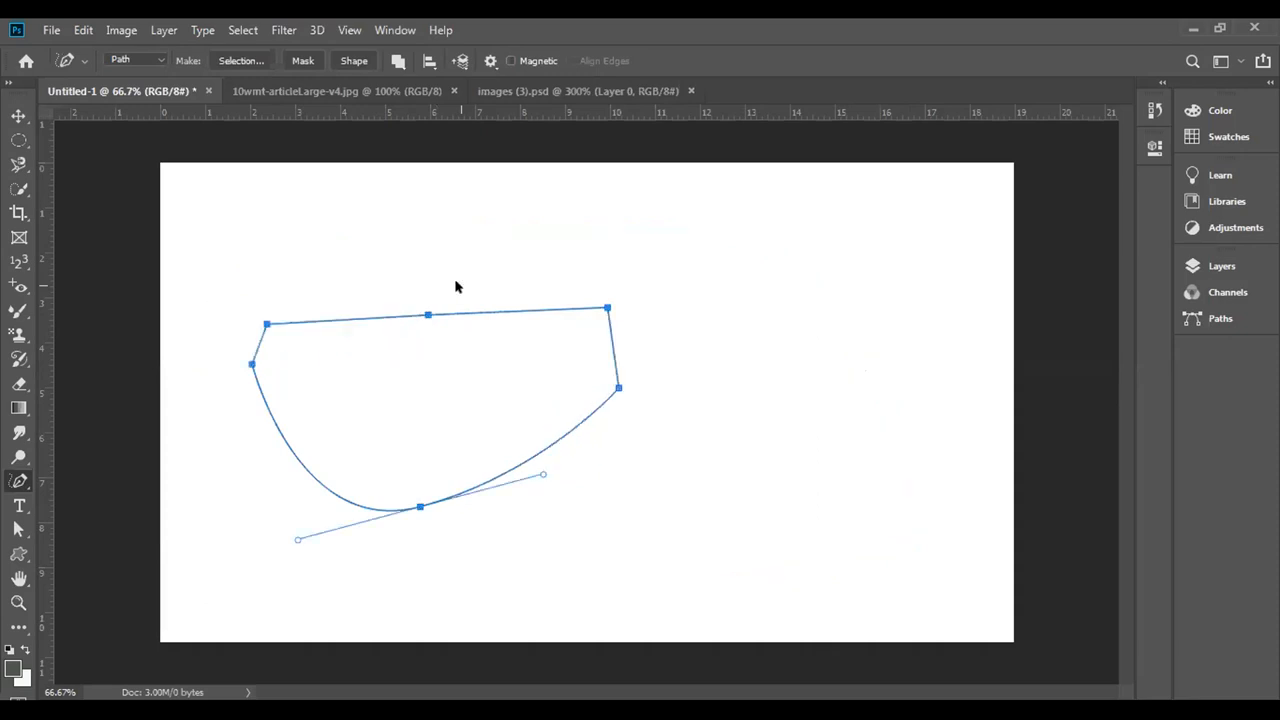
key("ctrl+z")
key("ctrl+z")
key("ctrl+z")
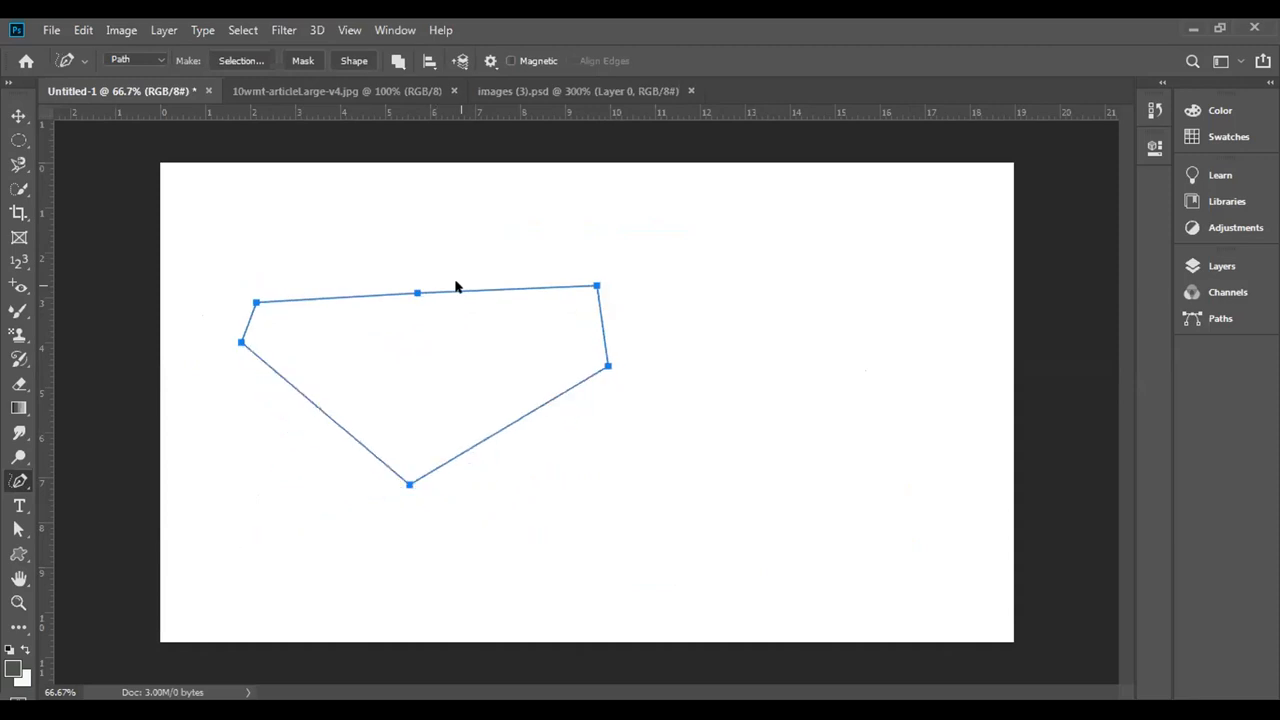
key("ctrl+z")
key("ctrl+z")
key("ctrl+z")
key("ctrl+z")
key("ctrl+z")
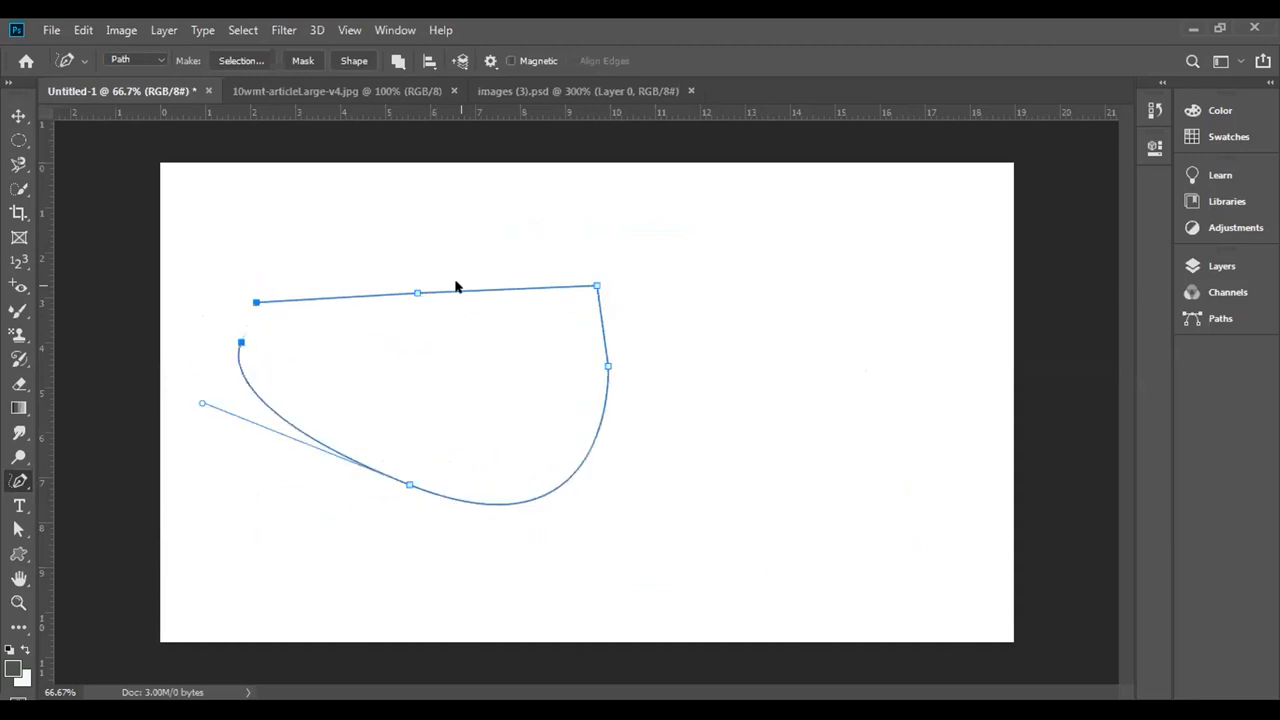
key("ctrl+z")
key("ctrl+z")
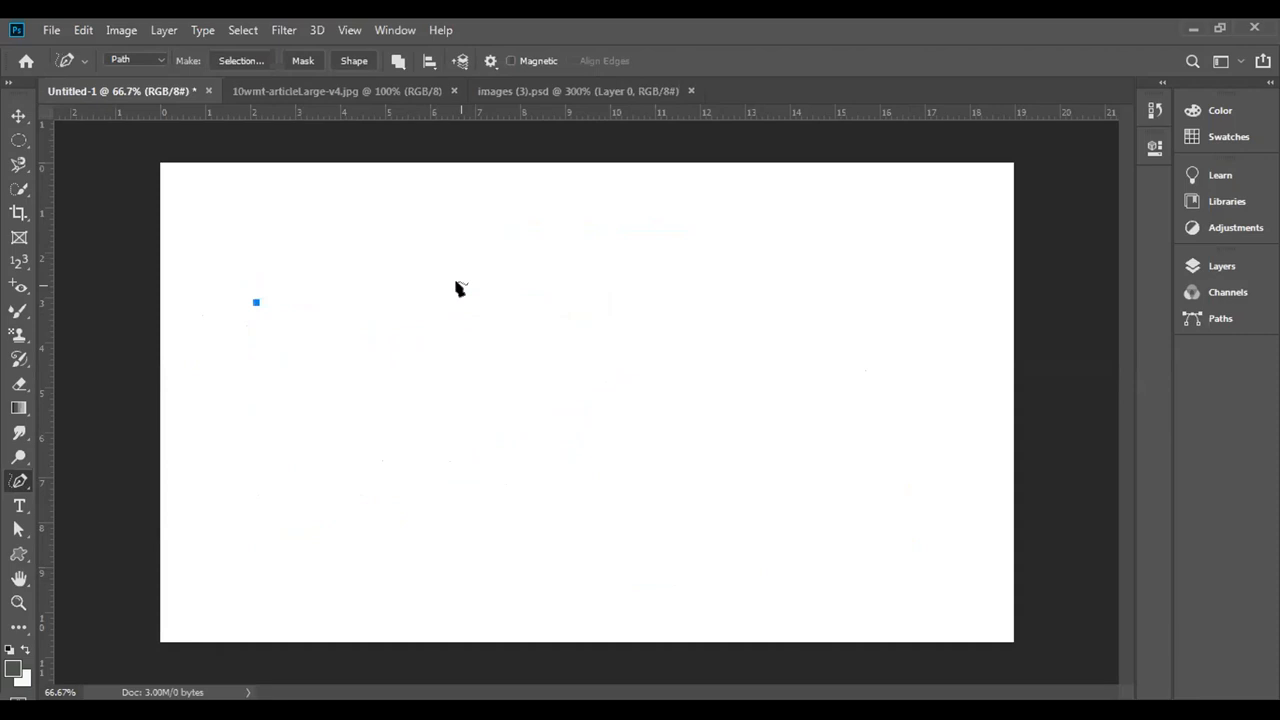
Draw a three-anchor arc across the upper canvas with the Curvature Pen tool, ending near the lower right.
right_click(24, 480)
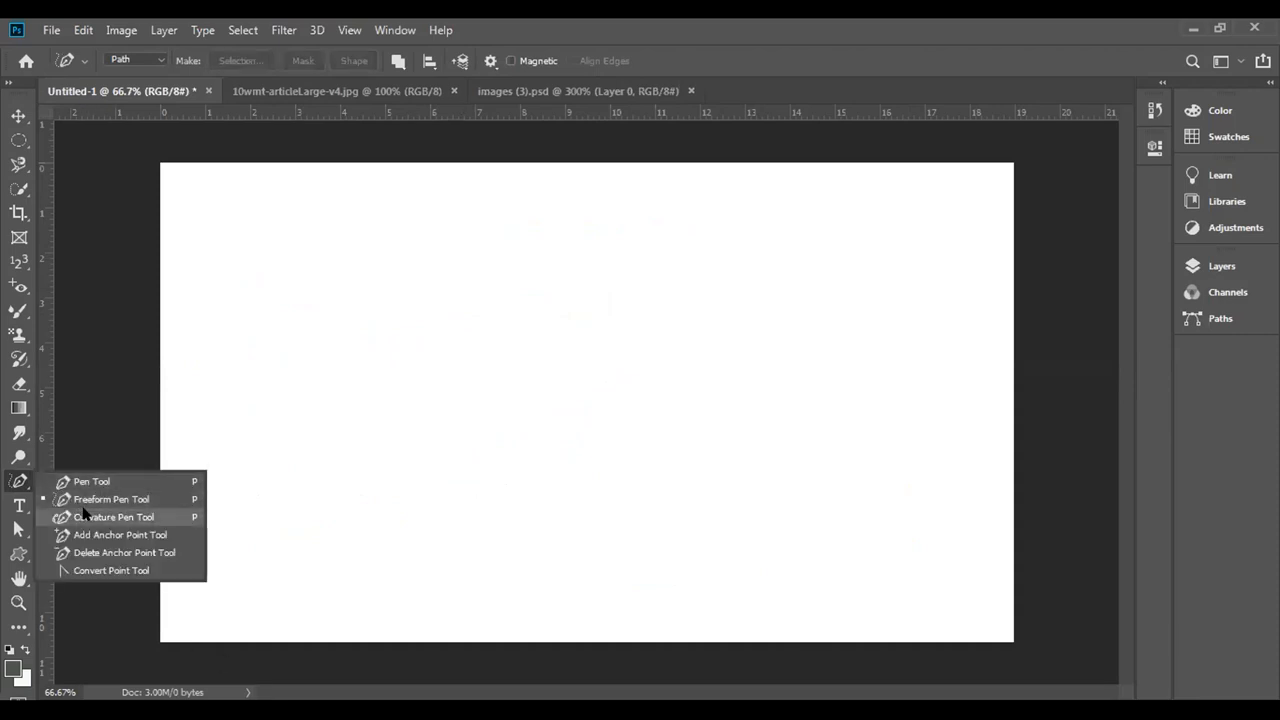
left_click(84, 515)
left_click(369, 366)
left_click(626, 259)
left_click_drag(845, 446, 840, 501)
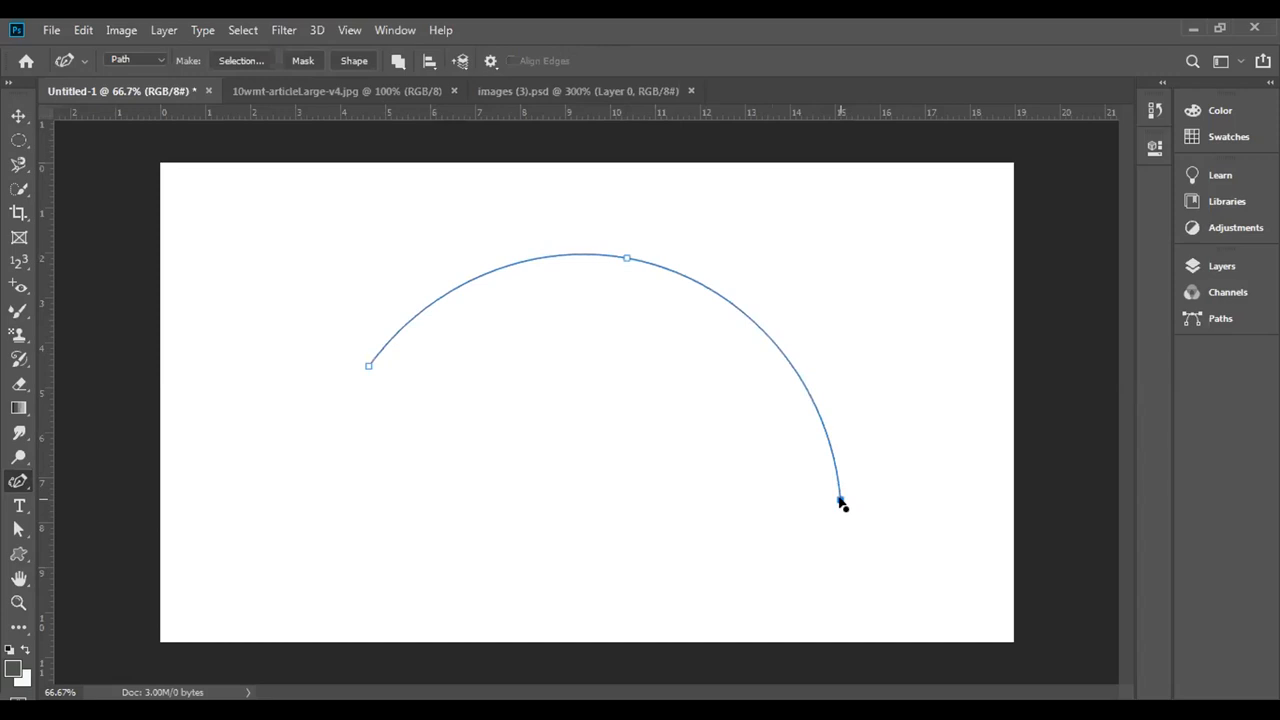
Continue the curvature path around the bottom, up over an inner hump, and down to an endpoint at the lower left.
left_click(610, 584)
left_click_drag(601, 583, 580, 581)
left_click_drag(481, 409, 490, 443)
left_click_drag(316, 508, 429, 509)
left_click(388, 510)
key("ctrl+z")
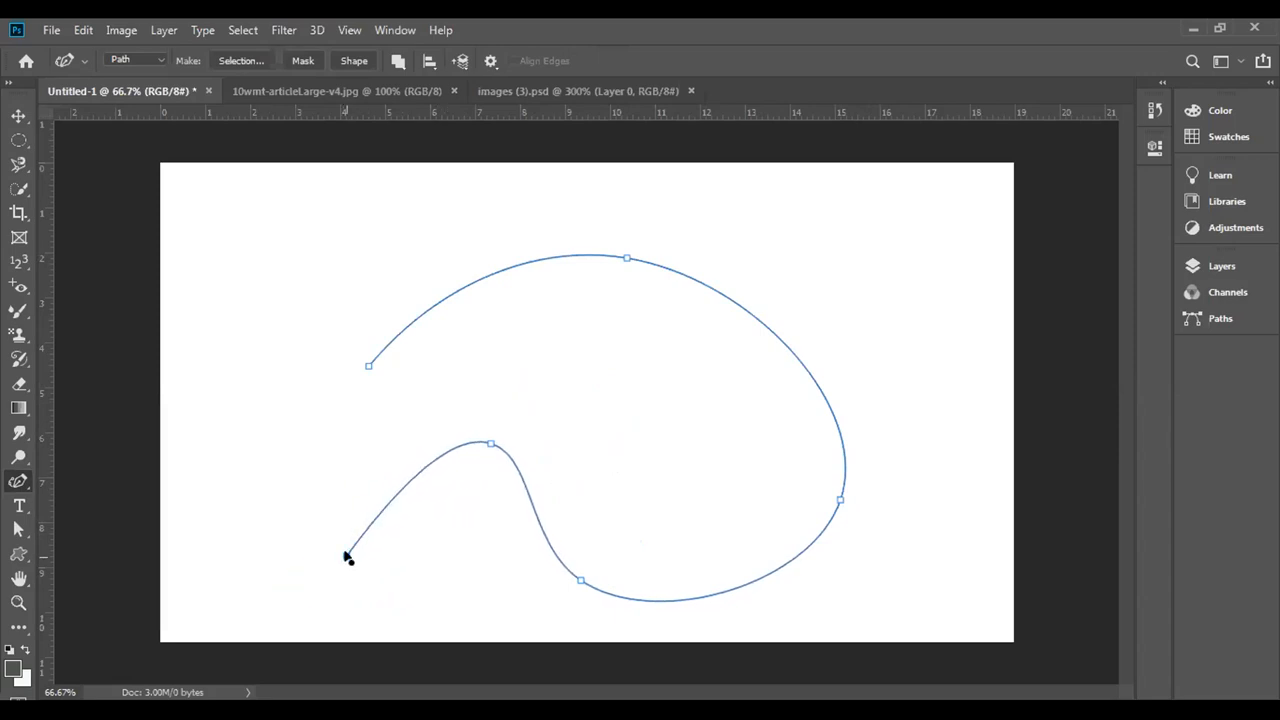
left_click(347, 558)
Look at the bottle document images (3).psd and switch to the bird logo image 10wmt-articleLarge-v4.jpg.
left_click(505, 92)
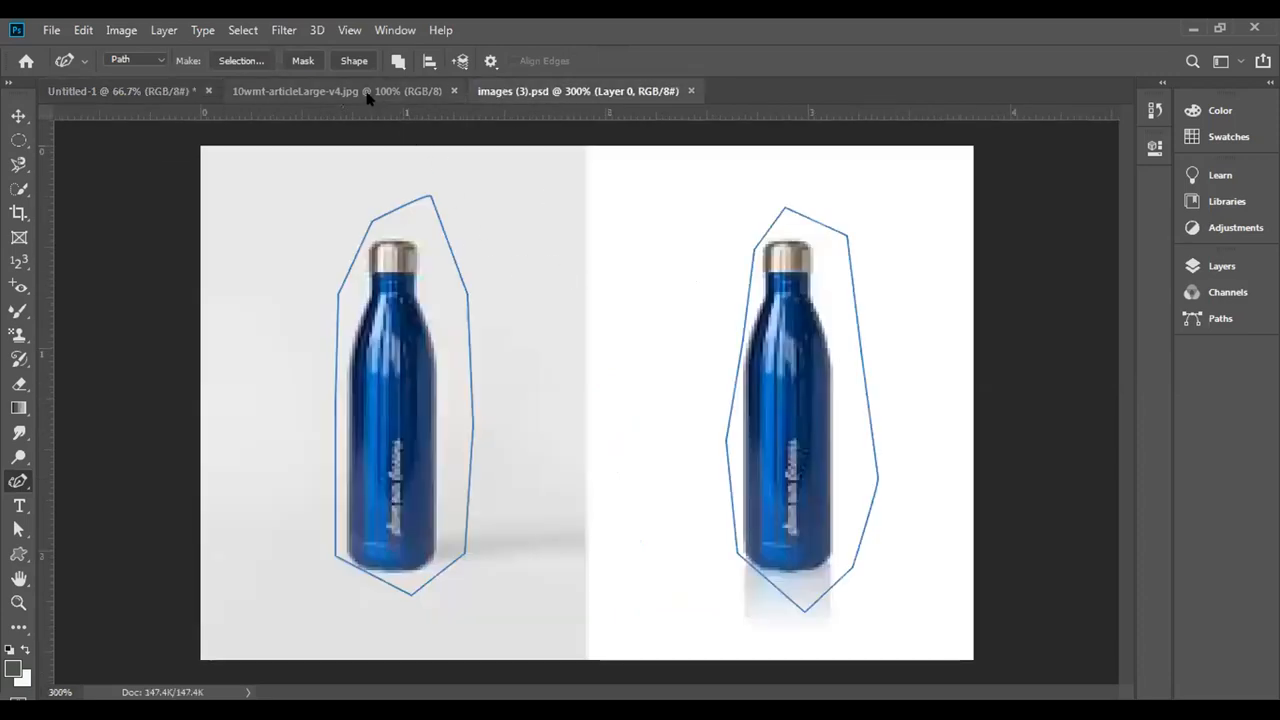
left_click(368, 93)
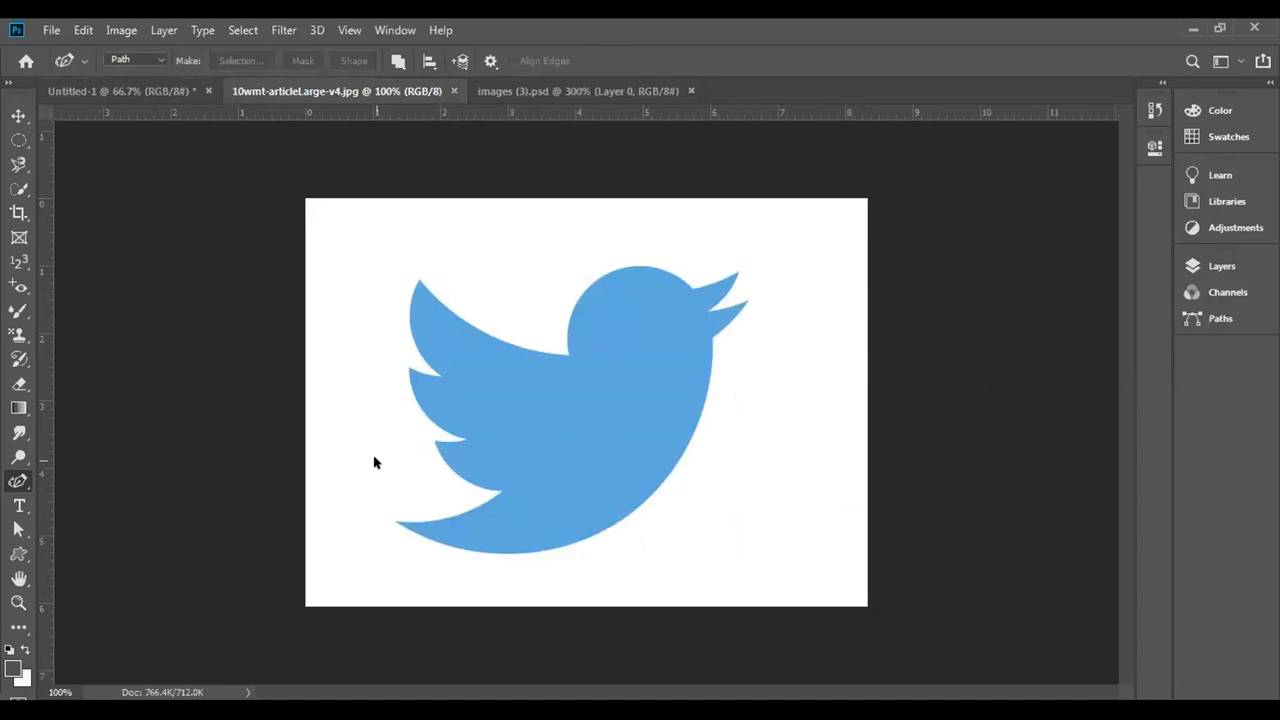
key("ctrl+plus")
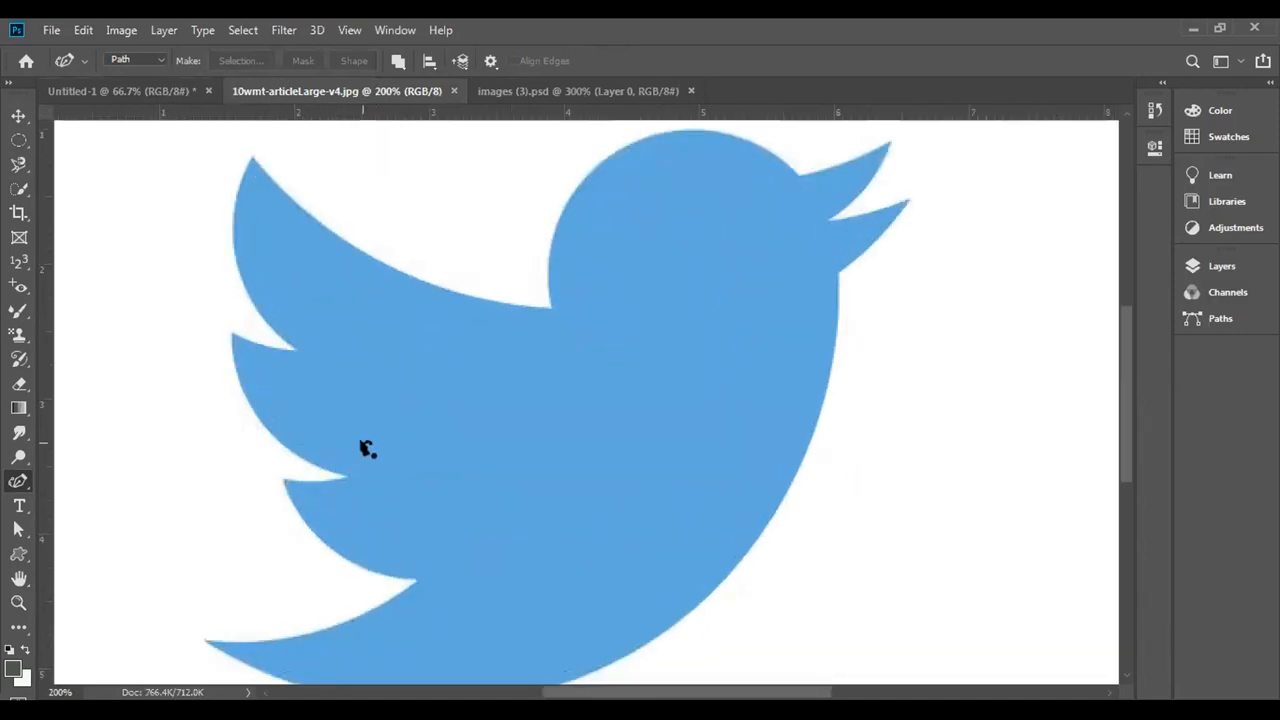
key("ctrl+minus")
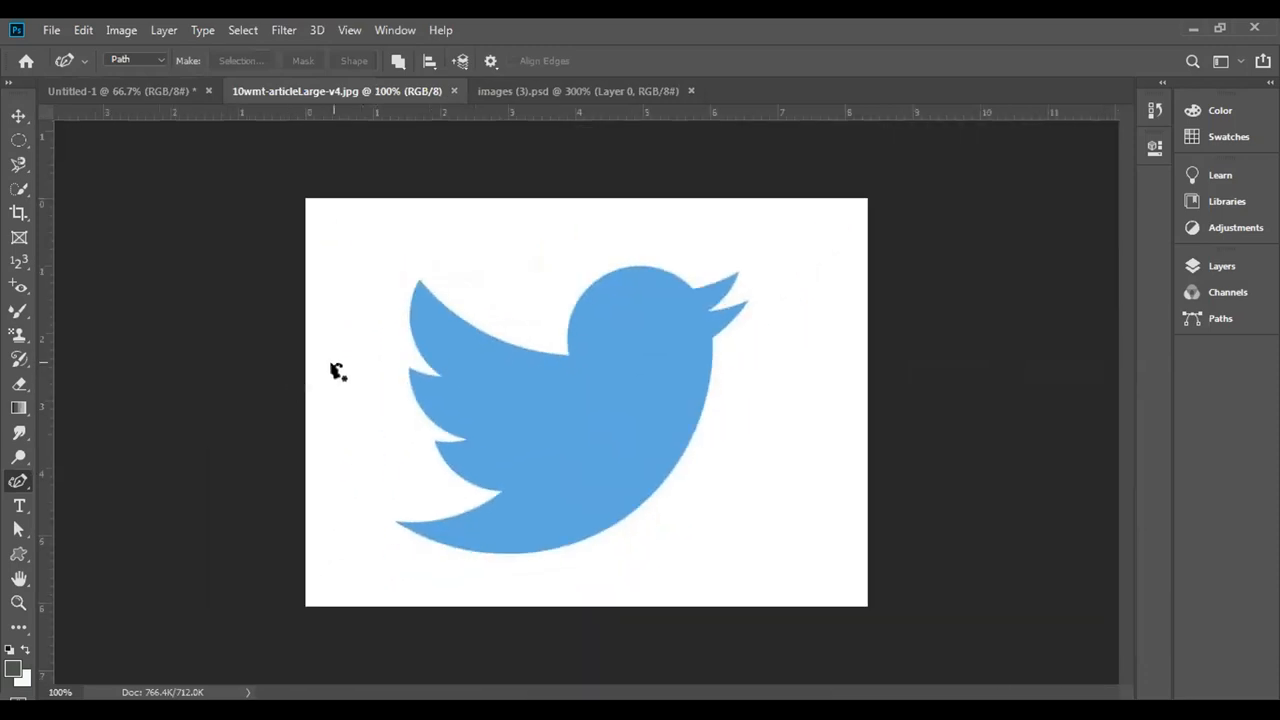
right_click(14, 482)
left_click(100, 480)
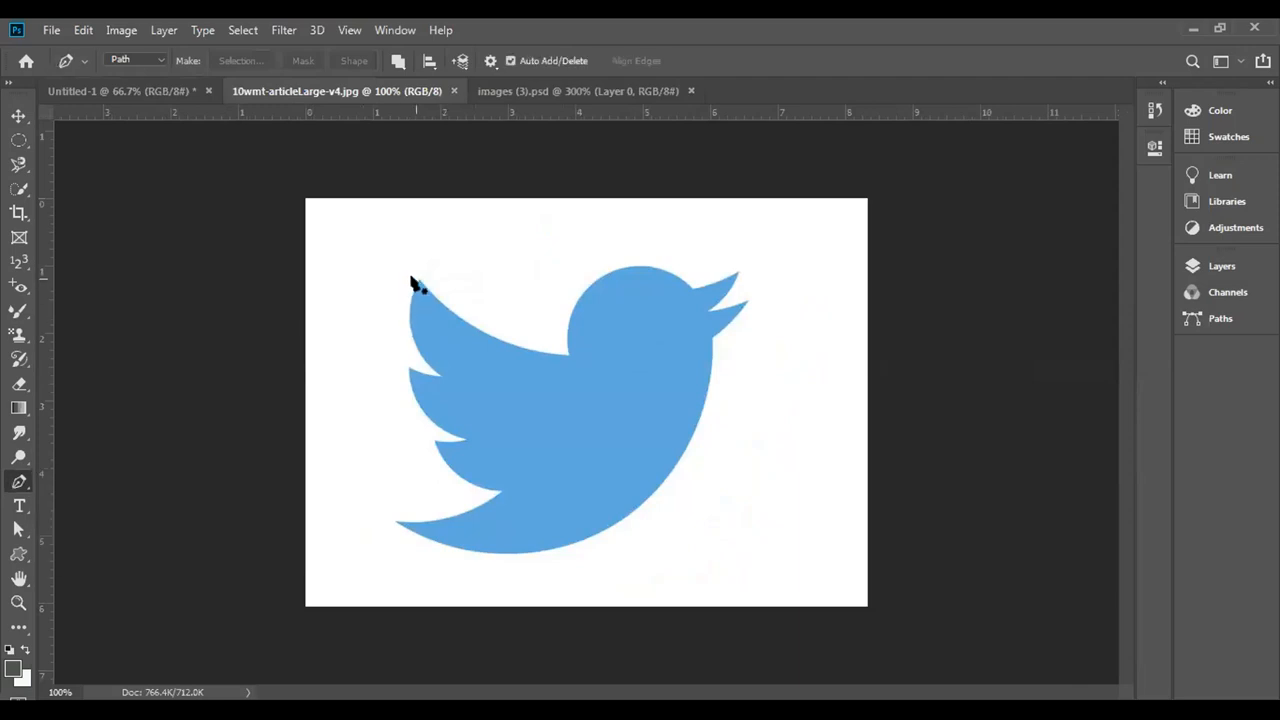
left_click(418, 279)
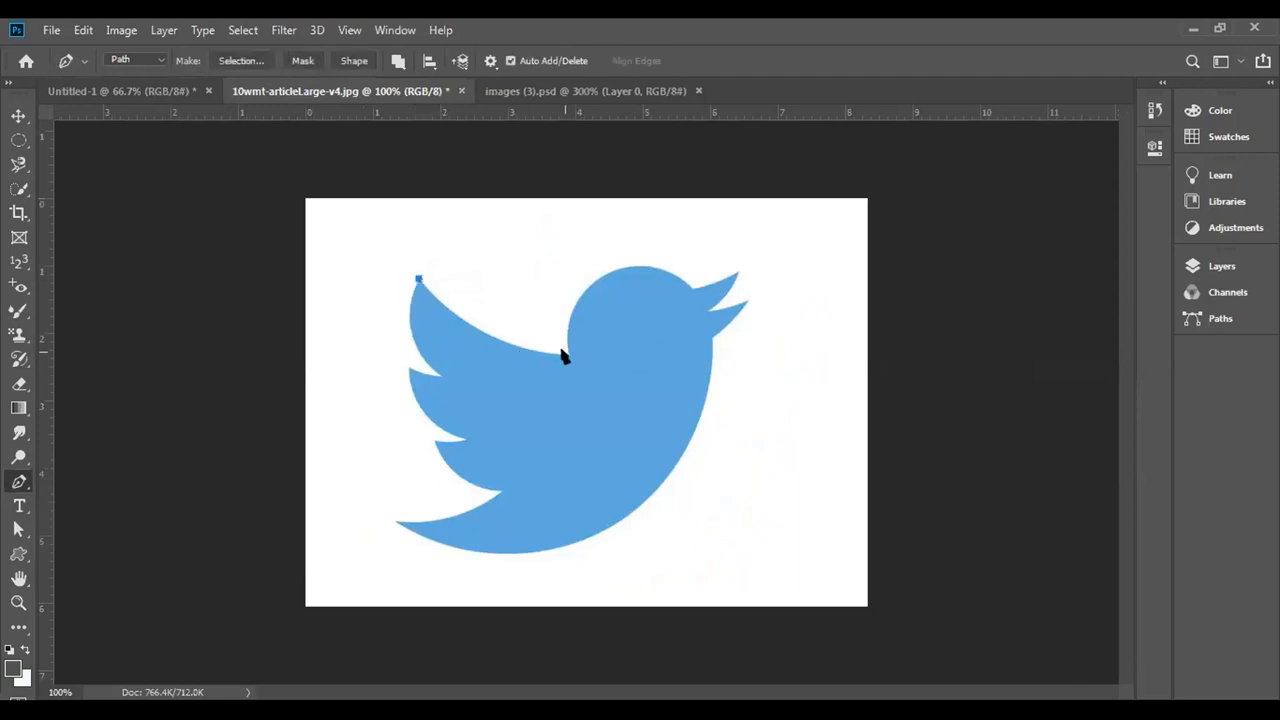
left_click(568, 353)
left_click_drag(570, 352, 659, 349)
left_click(568, 353, "alt")
left_click_drag(690, 288, 816, 345)
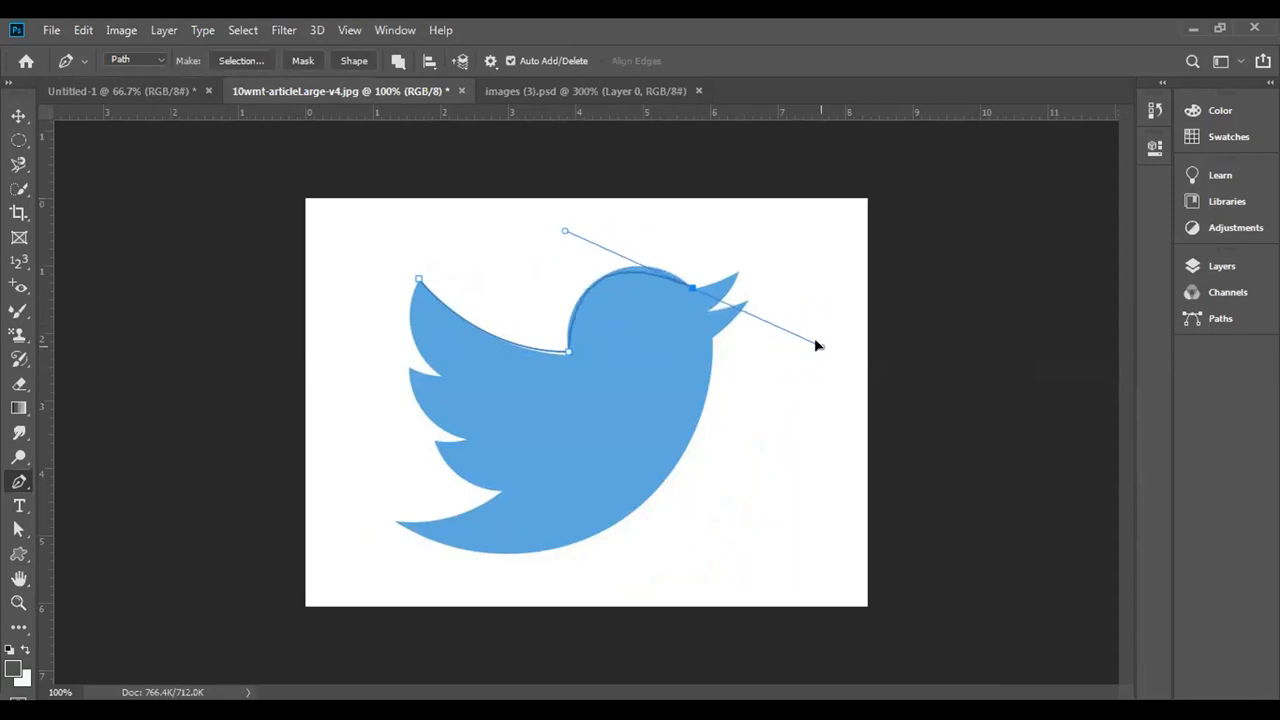
key("Delete")
key("Delete")
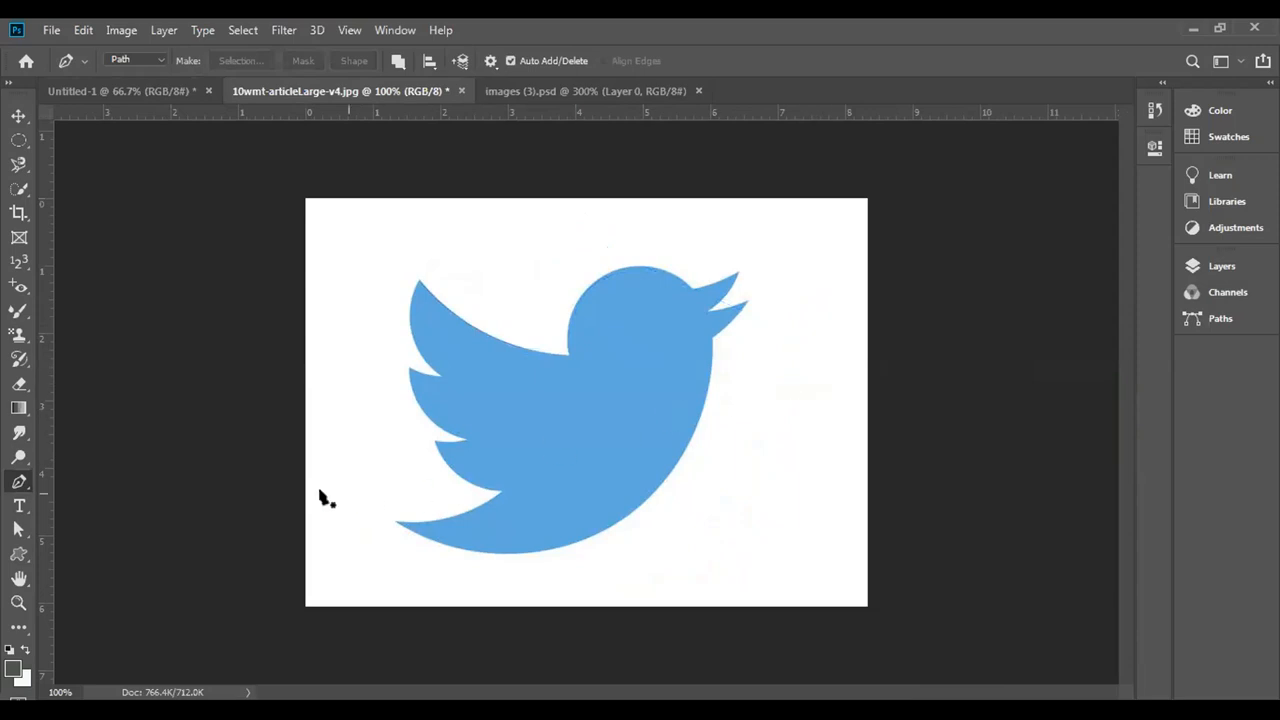
With the Curvature Pen tool, start a straight-segment path from the bird's upper wing tip past the neck and around both beak tips.
right_click(16, 484)
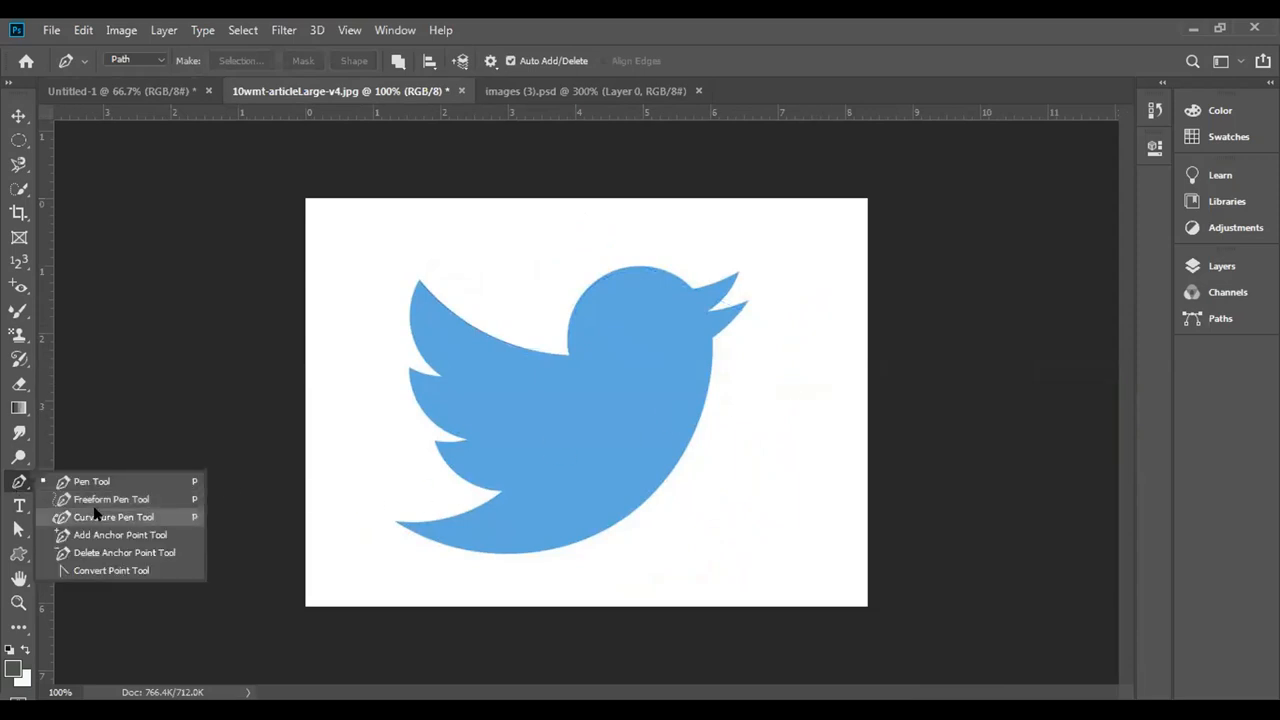
left_click(96, 516)
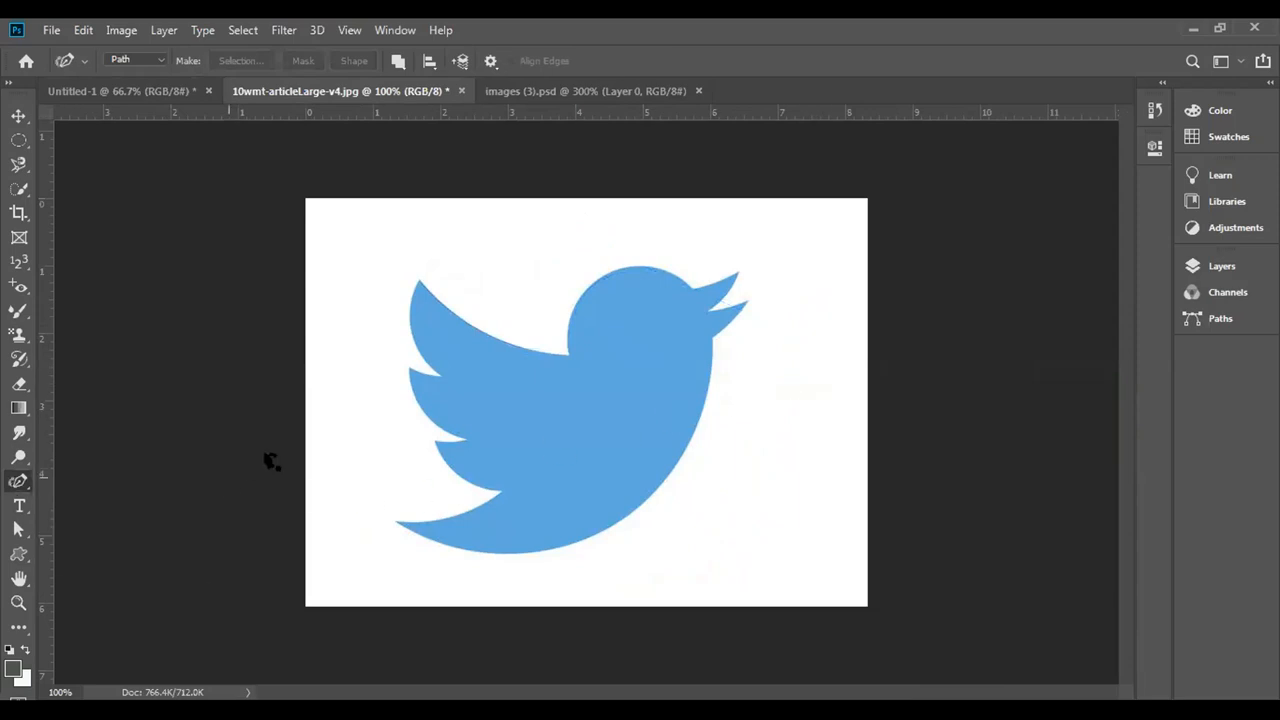
left_click(417, 282)
left_click(567, 355)
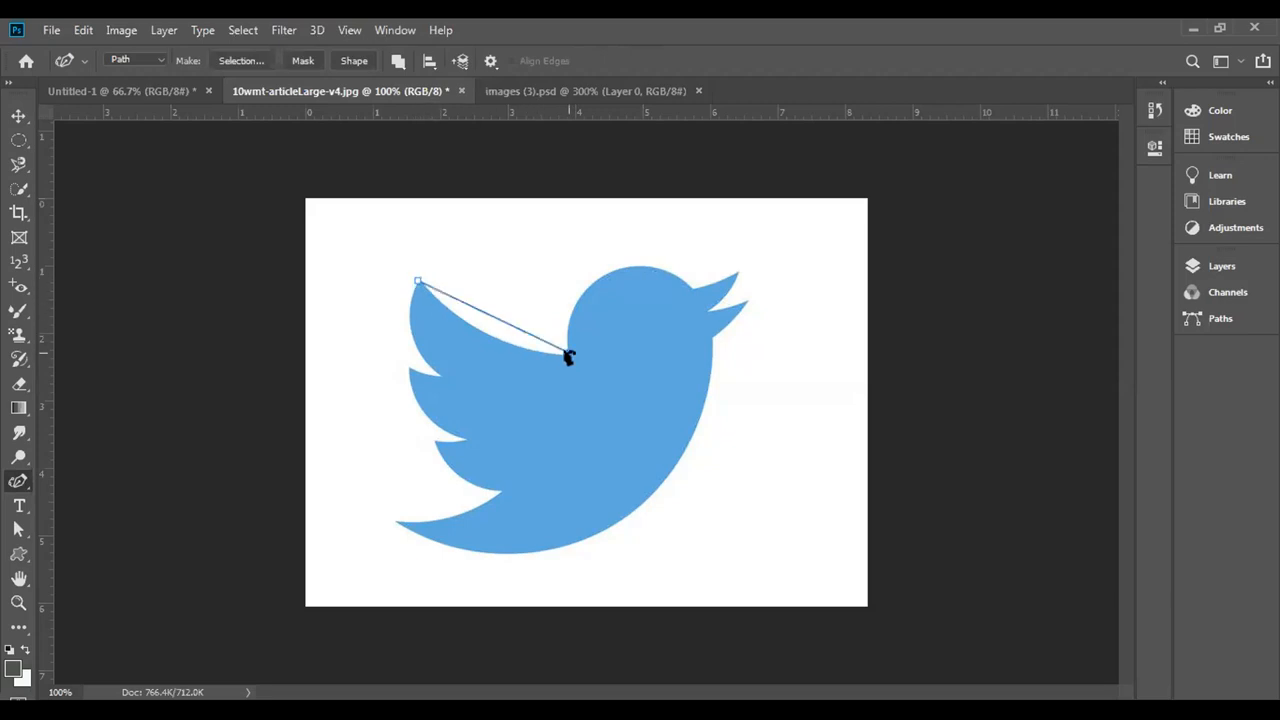
left_click(693, 288)
left_click(736, 270)
left_click(706, 310)
left_click(747, 300)
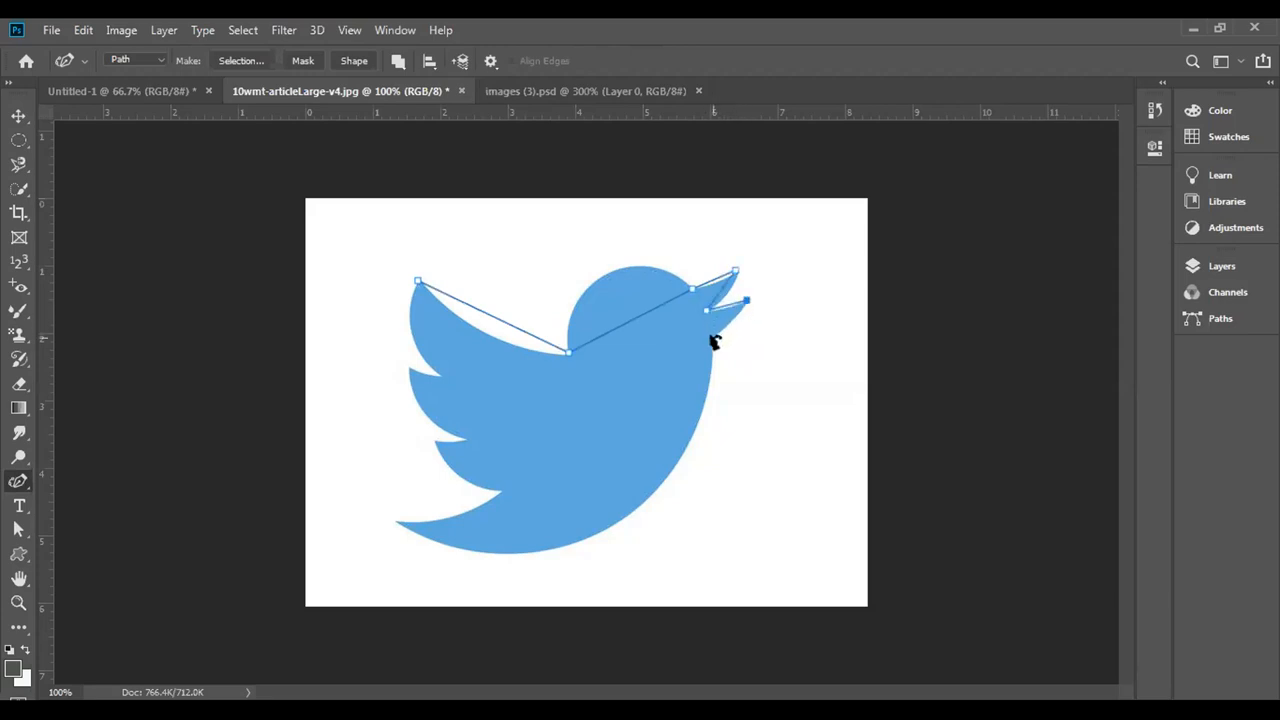
left_click(709, 338)
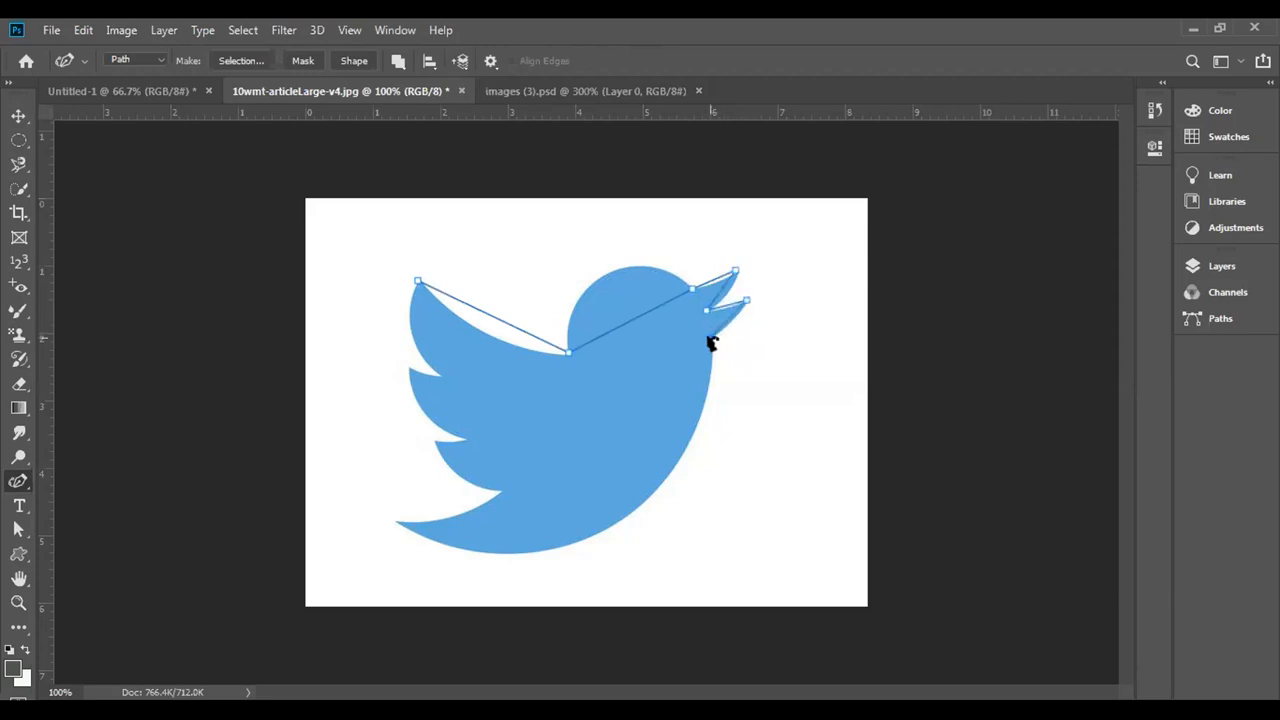
Continue the path with corner points at the tail tip and along the wing feathers, closing it at the upper wing tip.
left_click(396, 522)
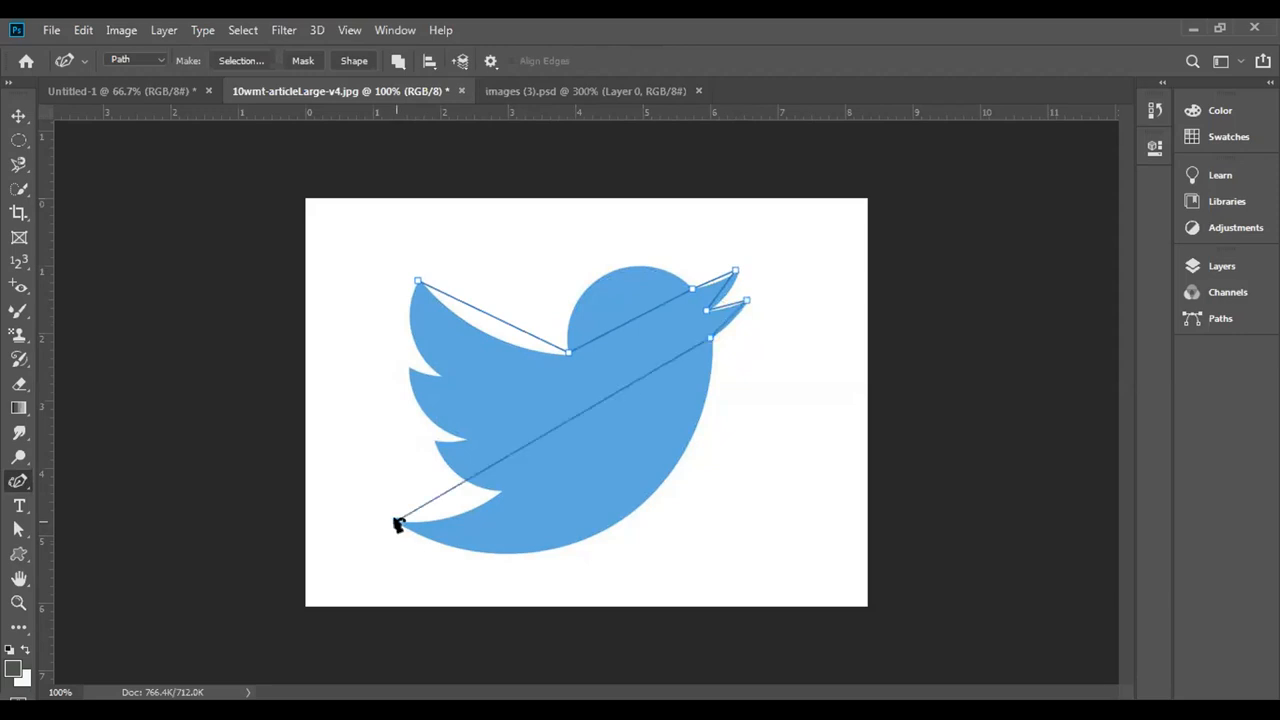
left_click(498, 489)
left_click_drag(436, 442, 466, 440)
left_click_drag(409, 369, 445, 375)
left_click(419, 283)
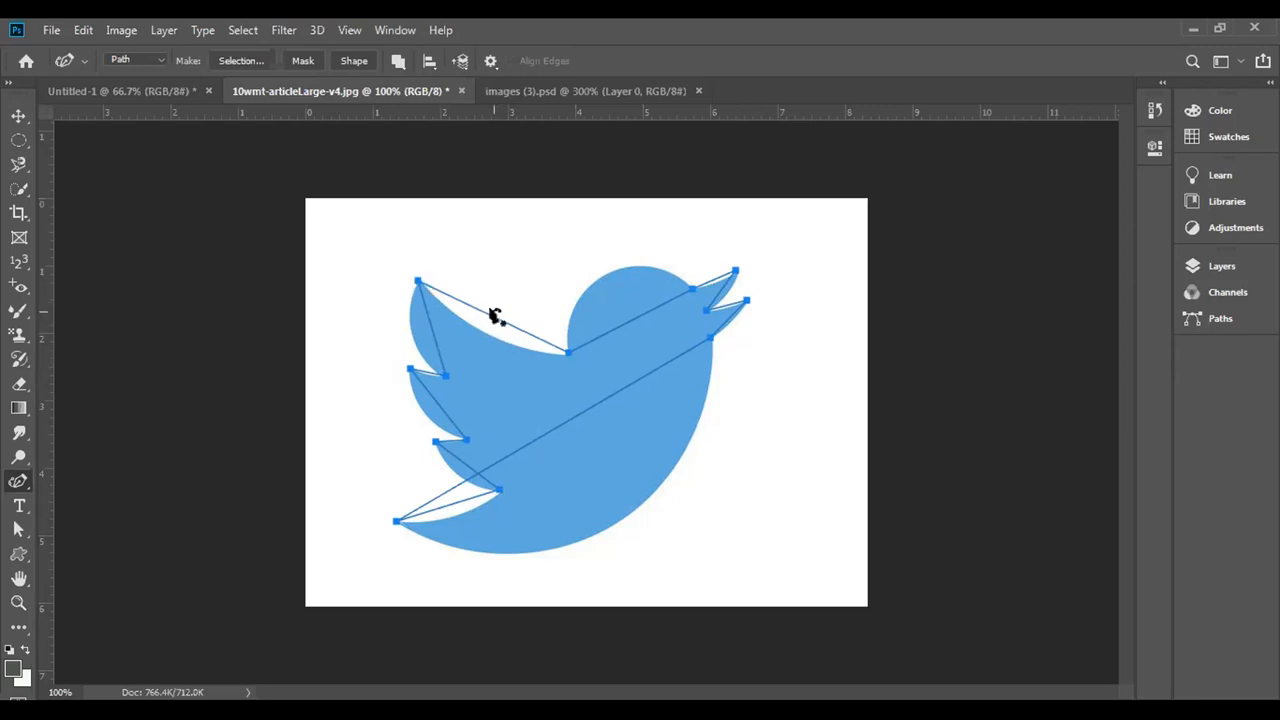
Bend the path segments along the upper wing, head, beak and belly to follow the bird's outline.
left_click_drag(498, 318, 513, 345)
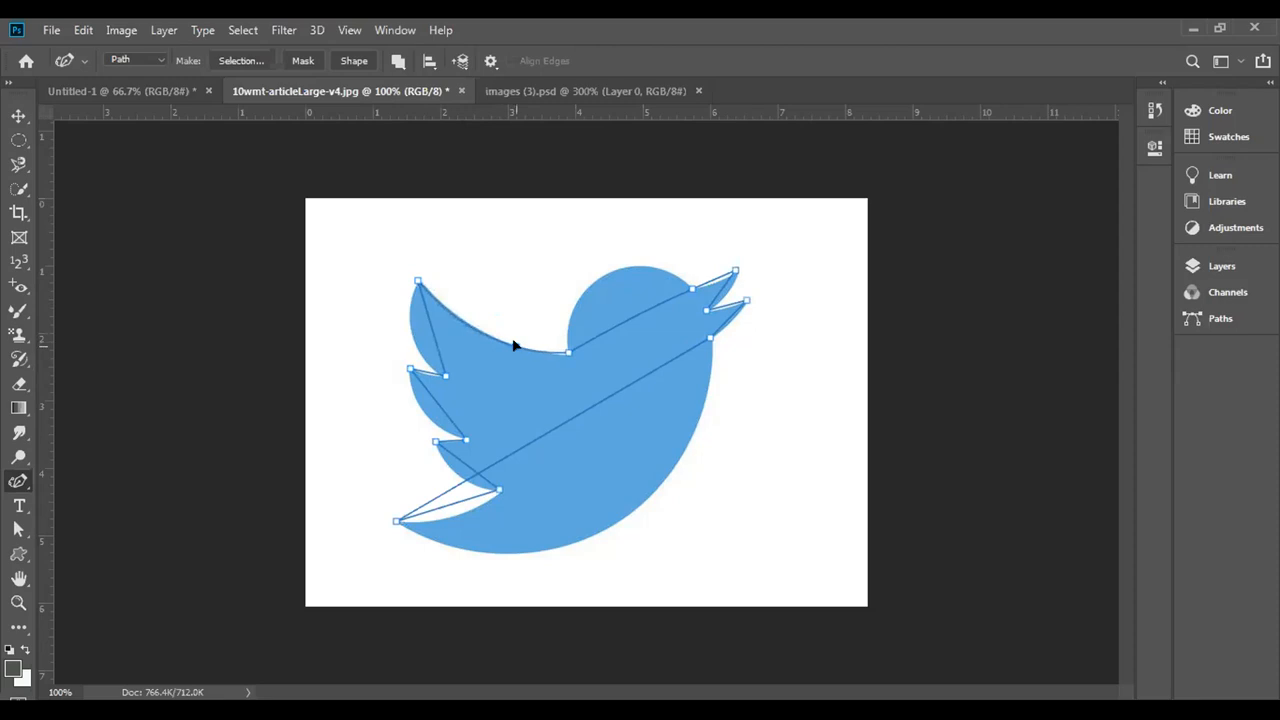
left_click_drag(636, 320, 728, 321)
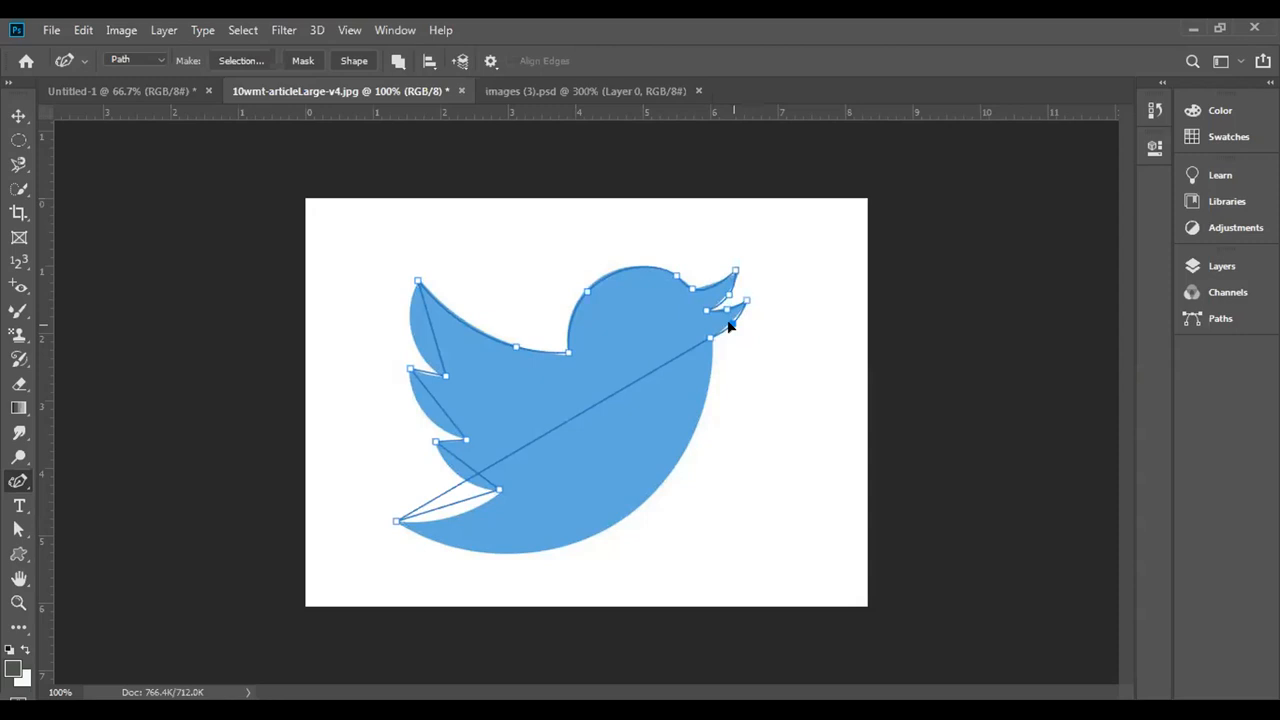
left_click_drag(729, 322, 727, 319)
left_click_drag(566, 428, 606, 527)
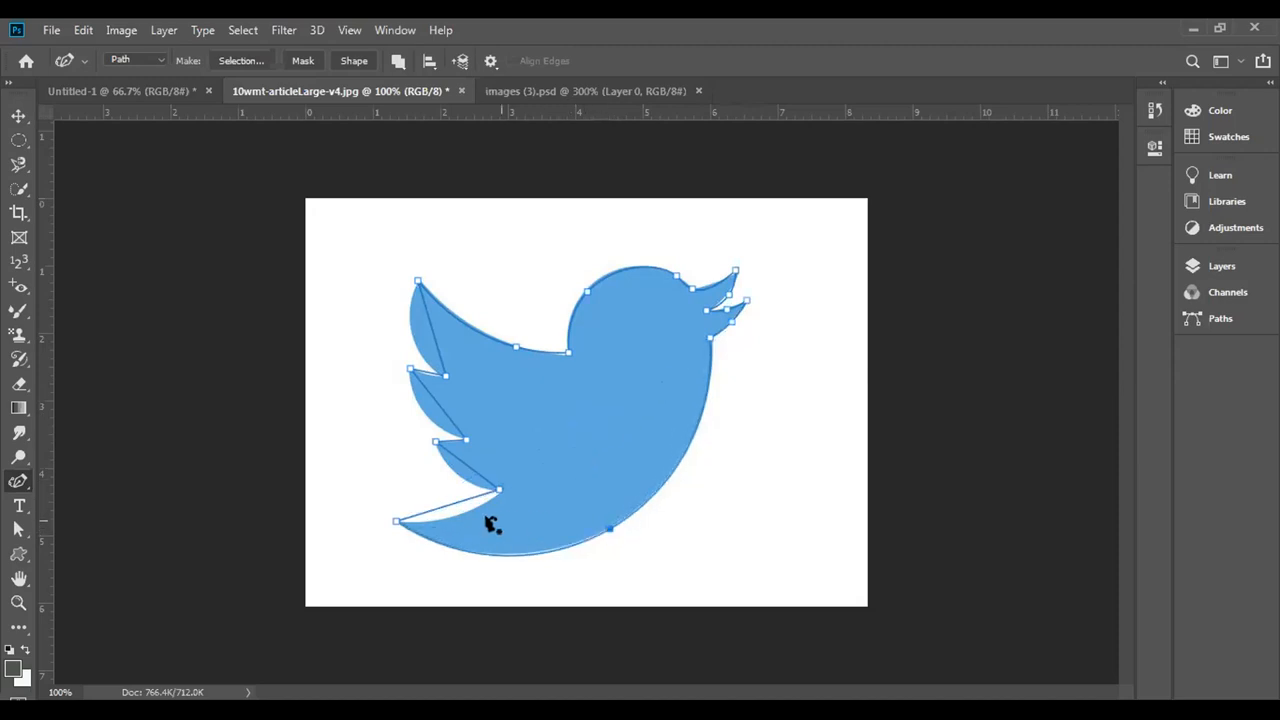
Bend the remaining path segments along the tail and wing feathers to match the bird's edge.
left_click_drag(449, 504, 457, 517)
left_click_drag(467, 469, 465, 479)
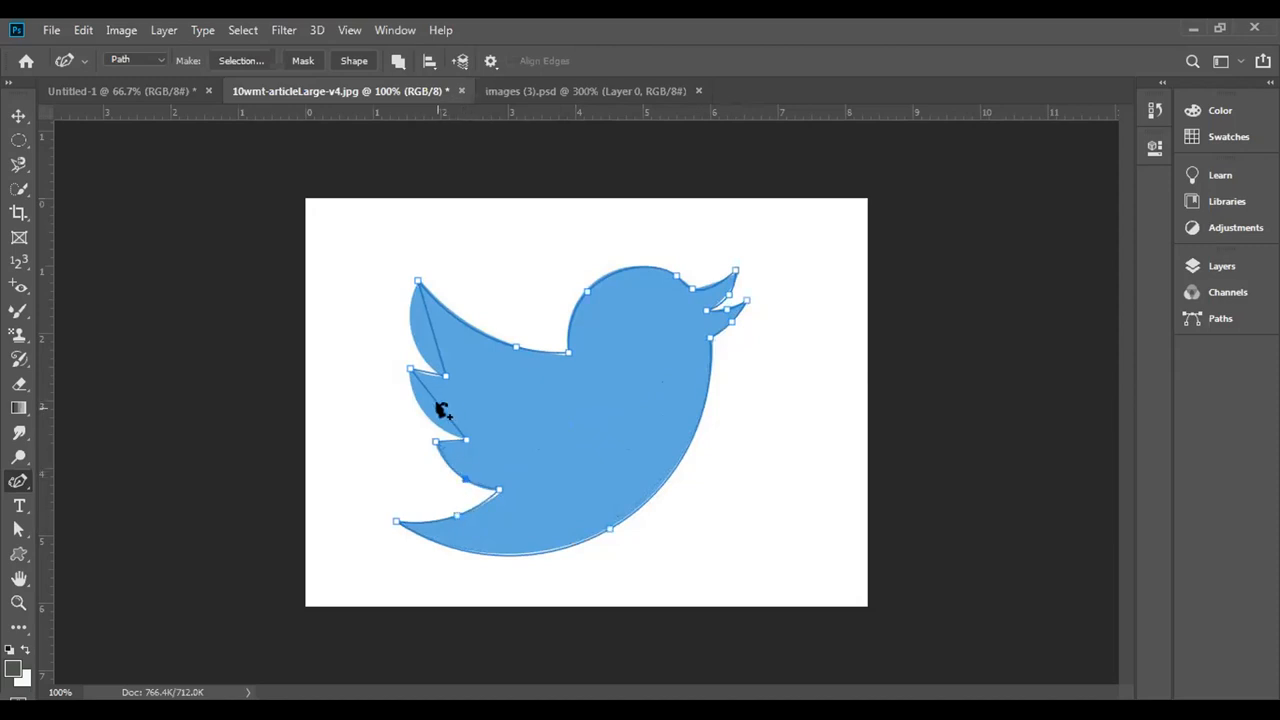
left_click_drag(446, 409, 424, 417)
left_click_drag(428, 372, 430, 377)
left_click_drag(431, 328, 413, 343)
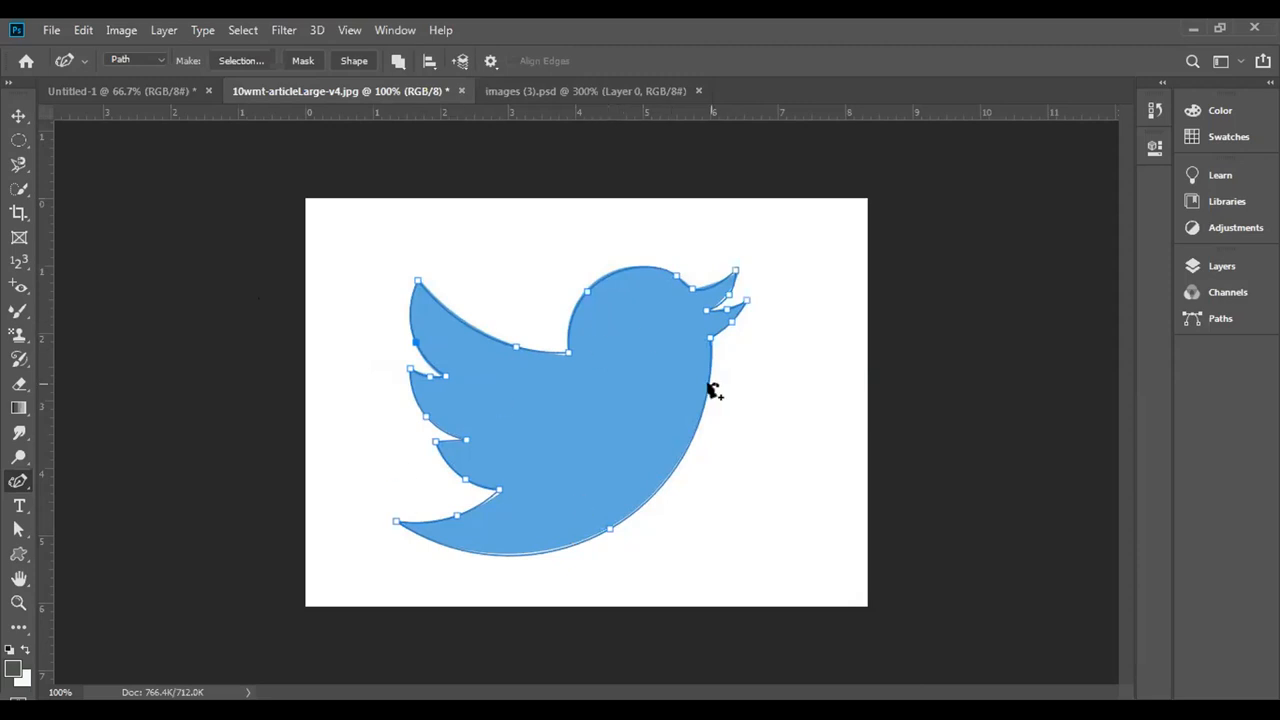
Convert the bird path into a selection, and deselect it.
right_click(568, 342)
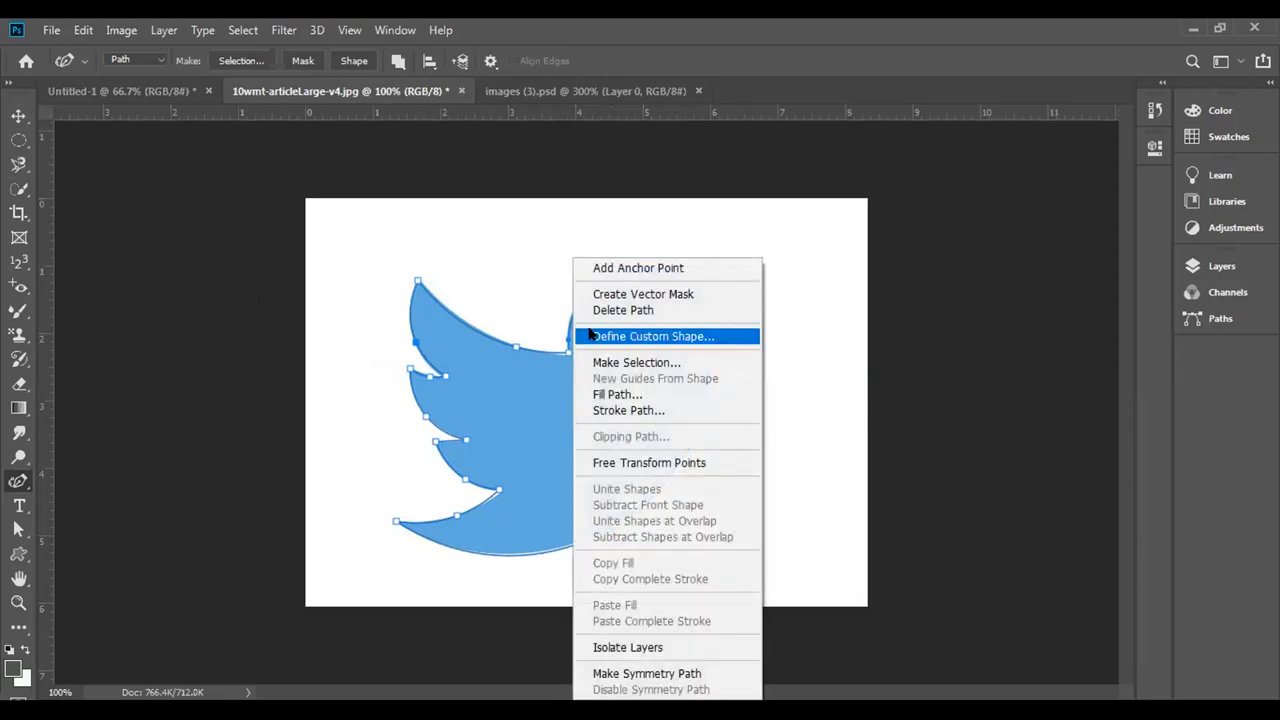
left_click(622, 362)
left_click(731, 187)
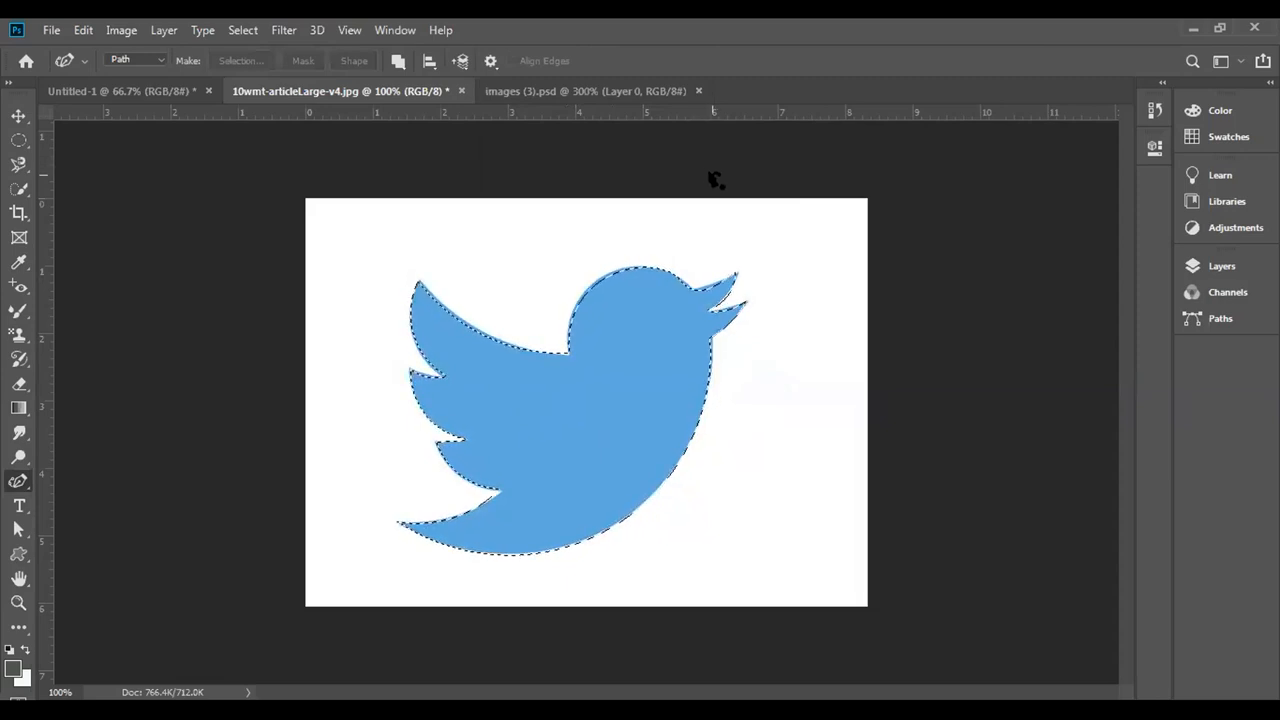
key("ctrl+d")
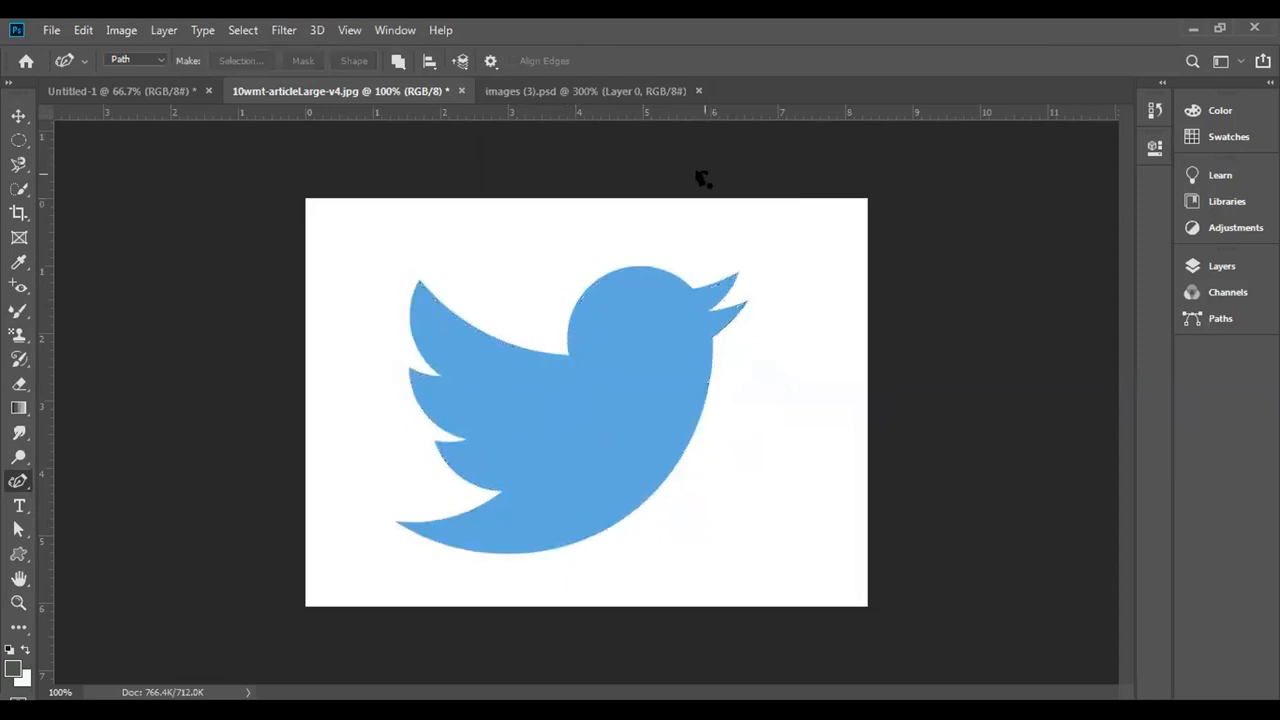
Switch to the Untitled-1 document and delete the curved path on its canvas.
left_click(150, 91)
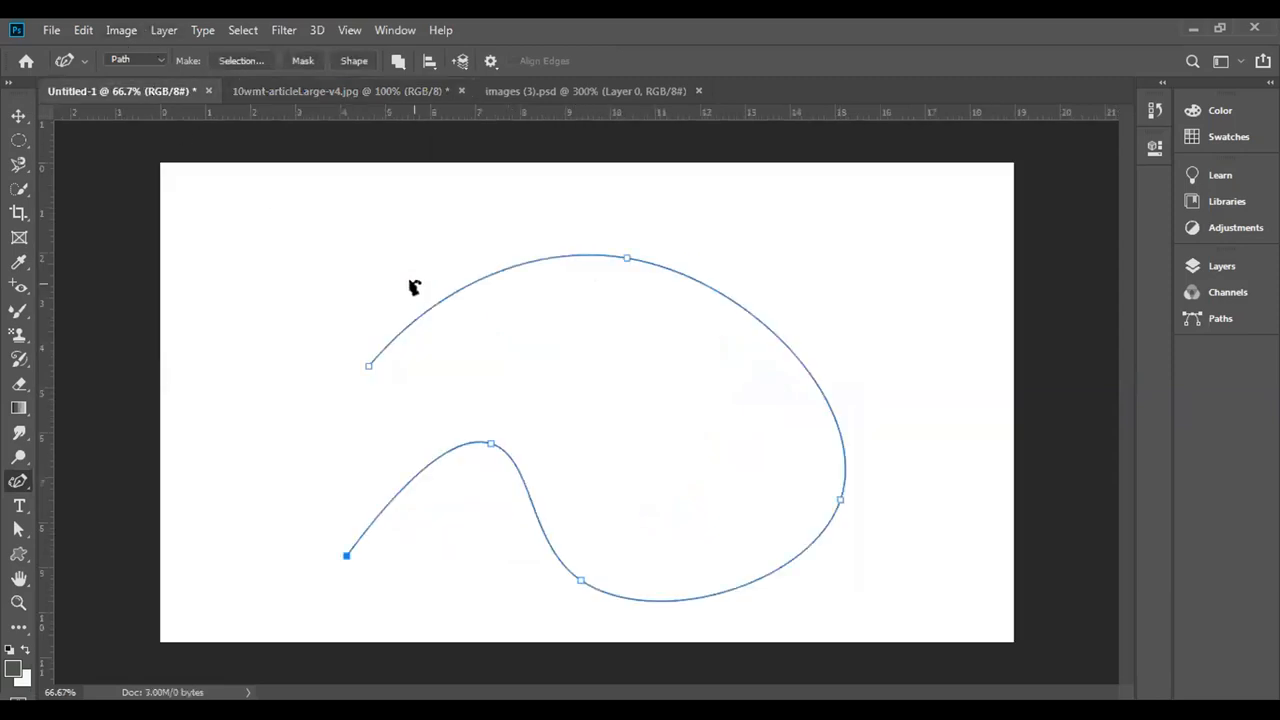
key("BackSpace")
key("BackSpace")
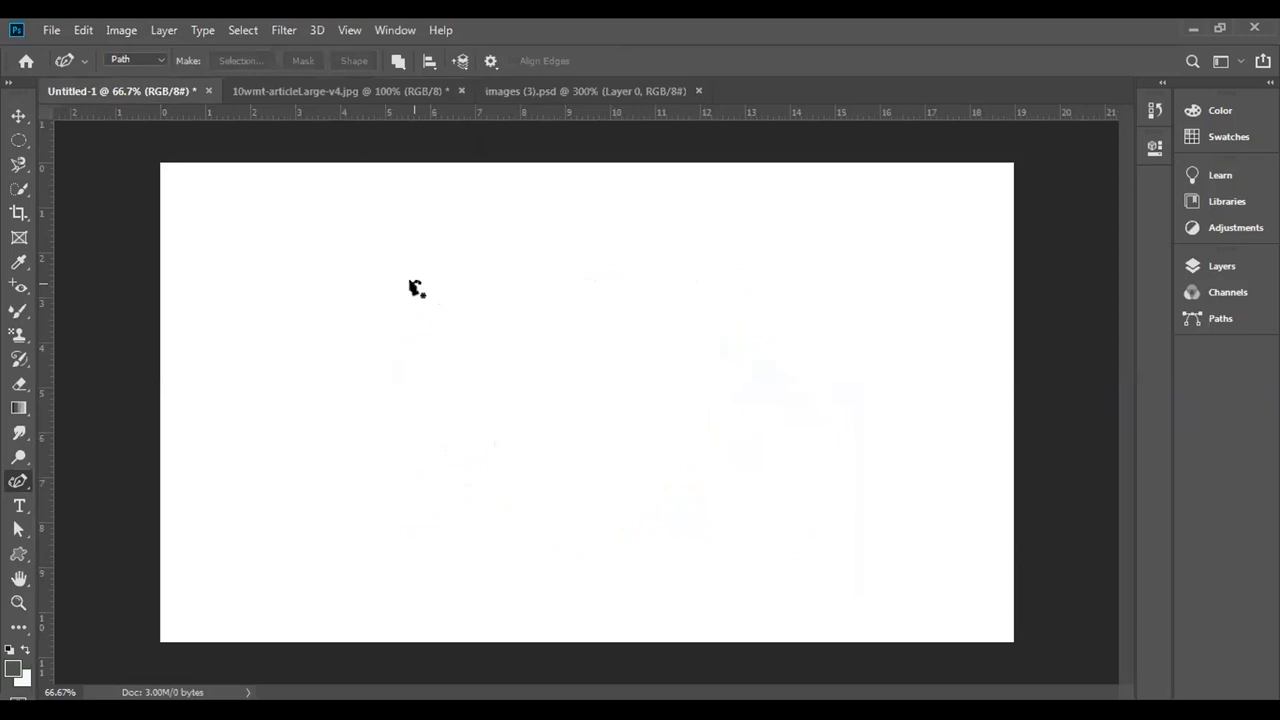
Show the tools in two columns and draw a rectangle shape about 331 × 210 px in the canvas's upper-left area.
left_click(19, 553)
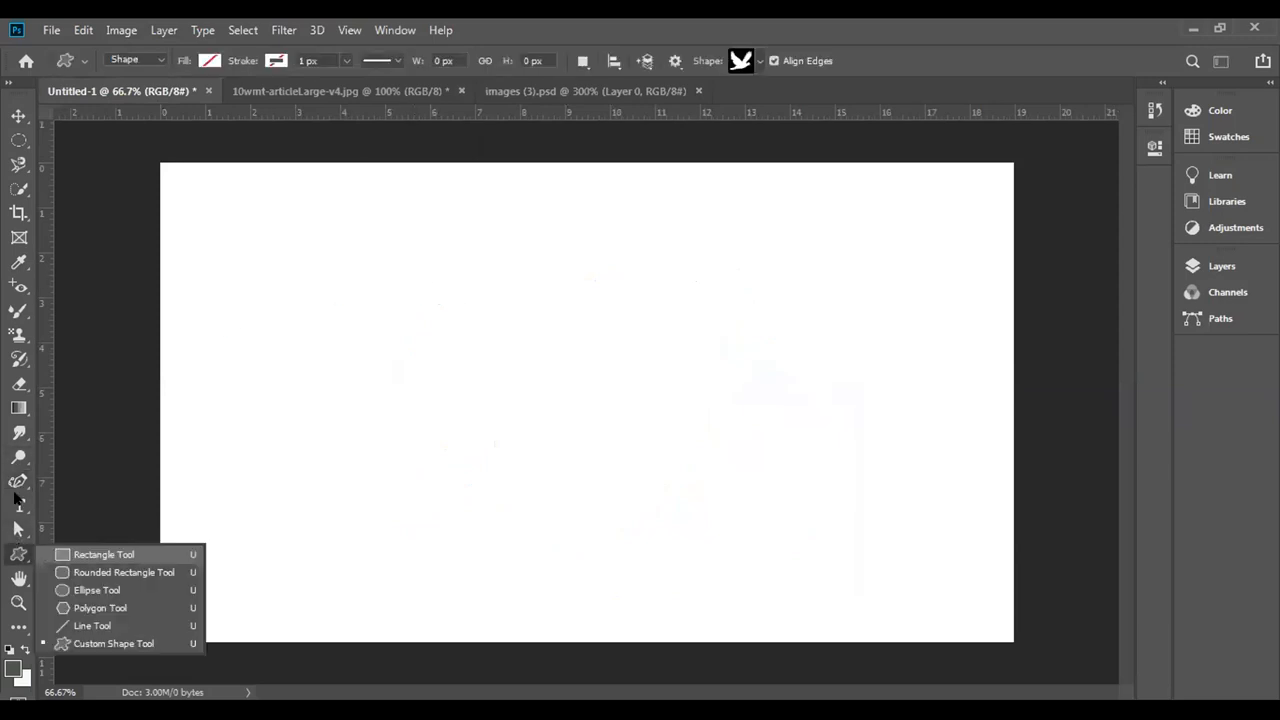
key("shift+u")
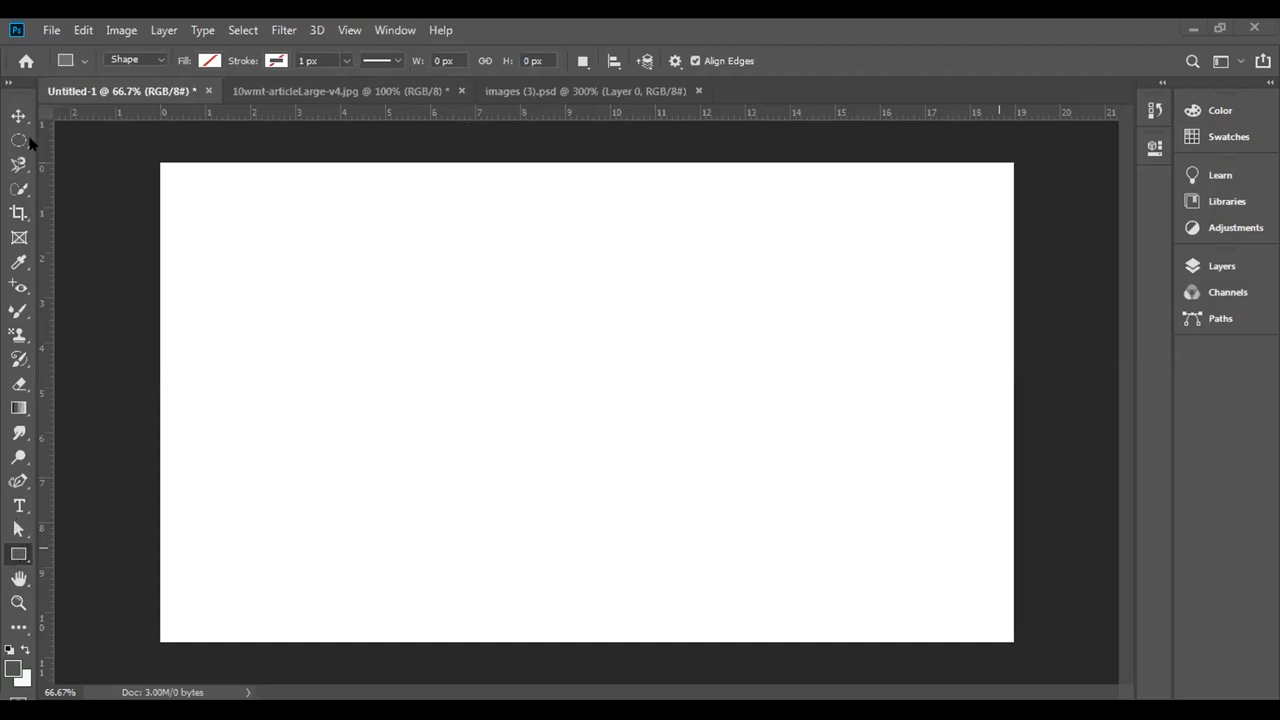
left_click(8, 84)
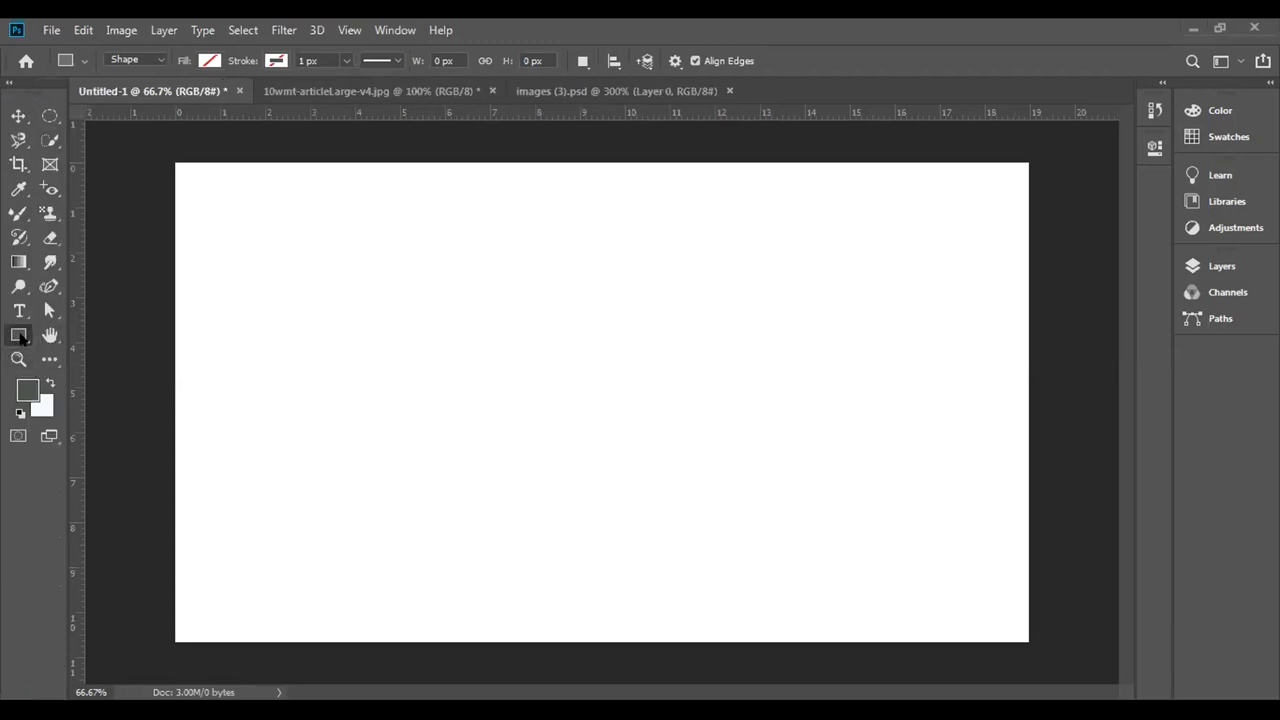
right_click(20, 338)
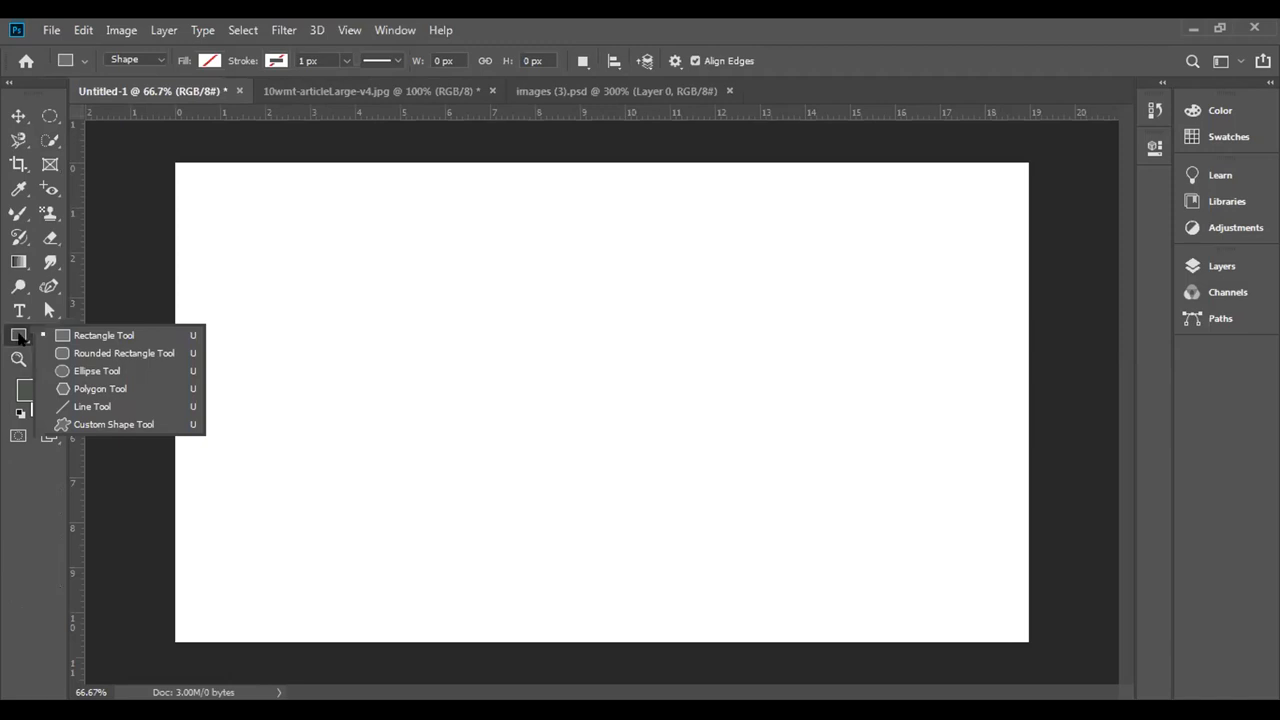
left_click(112, 339)
left_click_drag(281, 260, 487, 390)
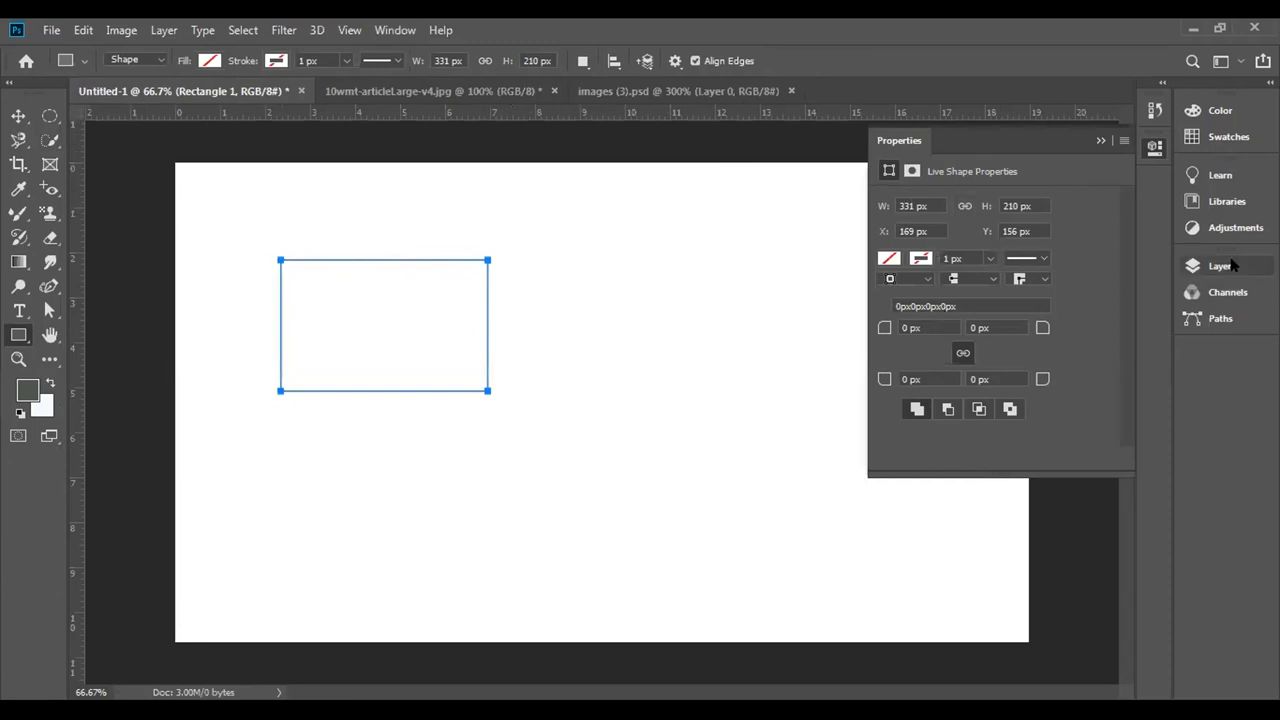
Detach the Layers panel as a floating window in the lower-right area and collapse the remaining Channels and Paths group.
left_click(1228, 266)
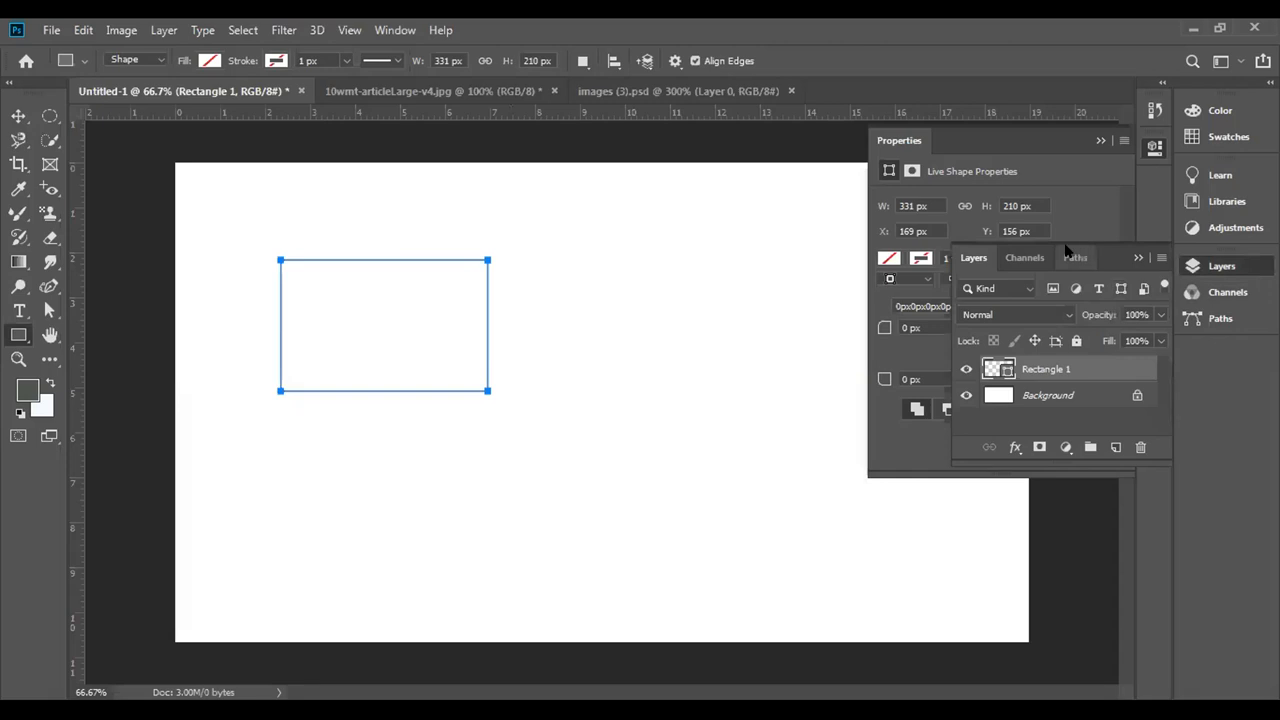
left_click_drag(990, 250, 1070, 462)
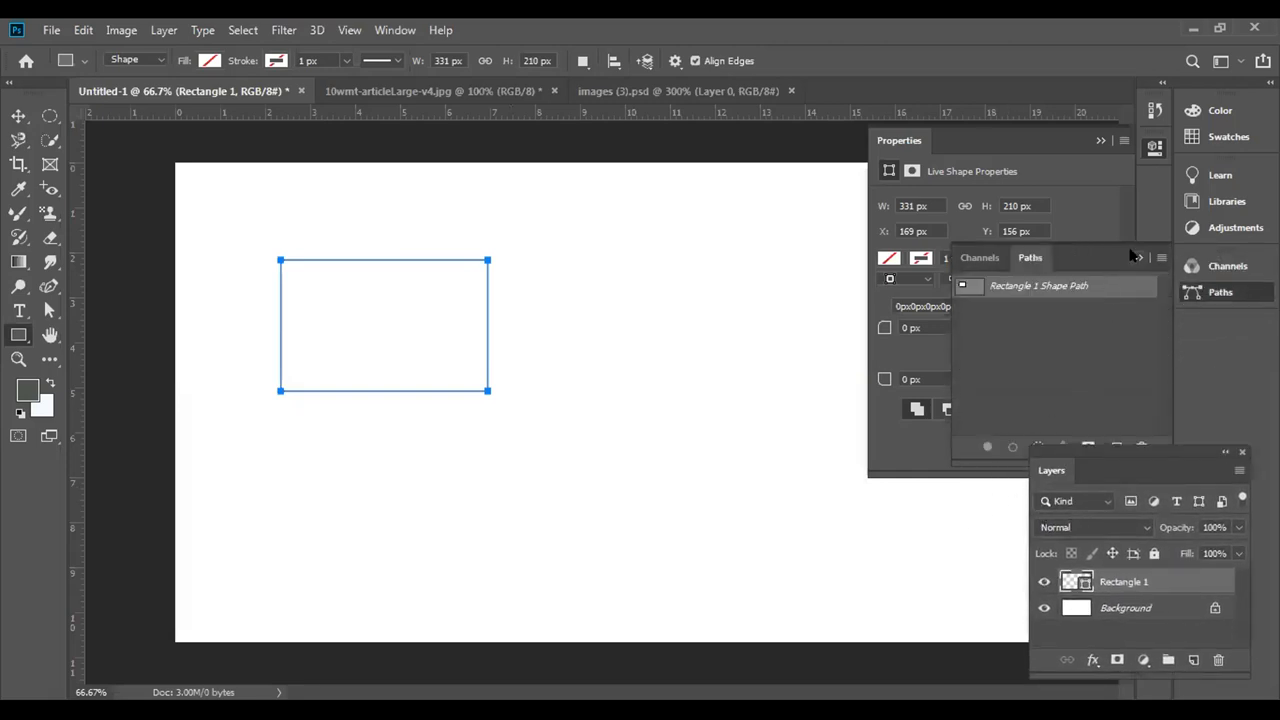
left_click(1135, 255)
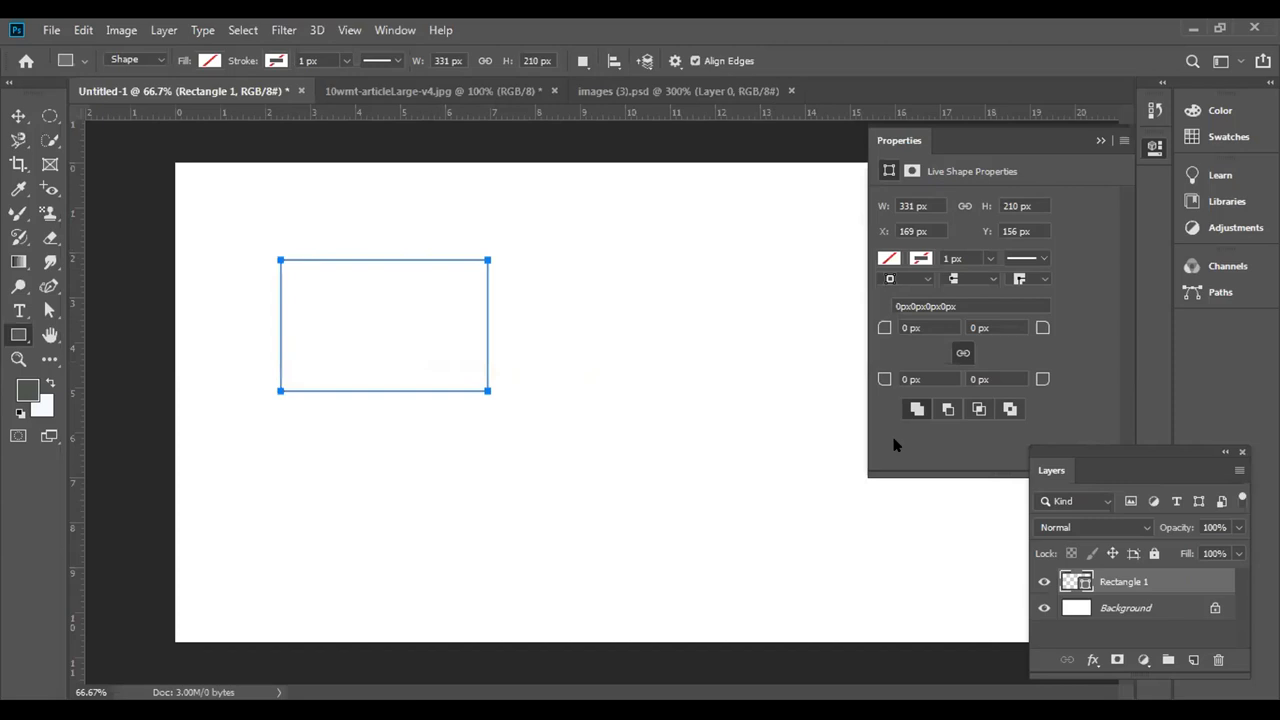
Fill the rectangle with yellow and set its stroke colour to black.
left_click(890, 259)
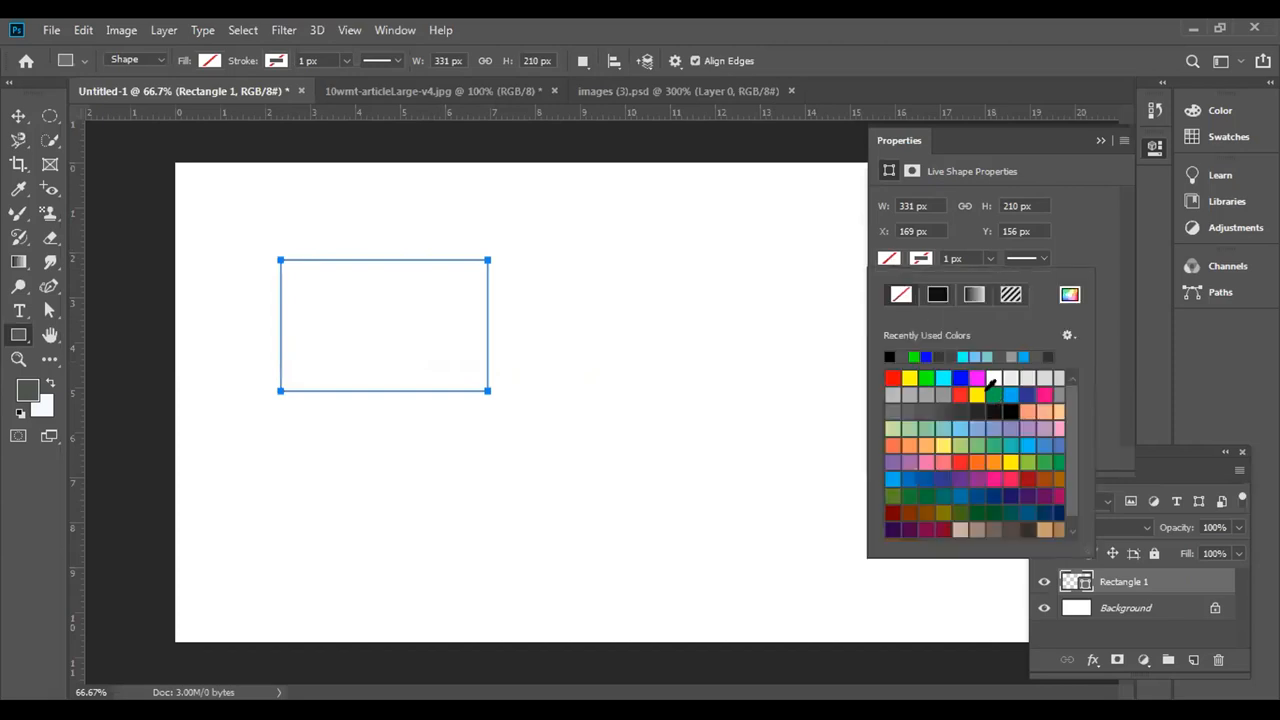
left_click(977, 393)
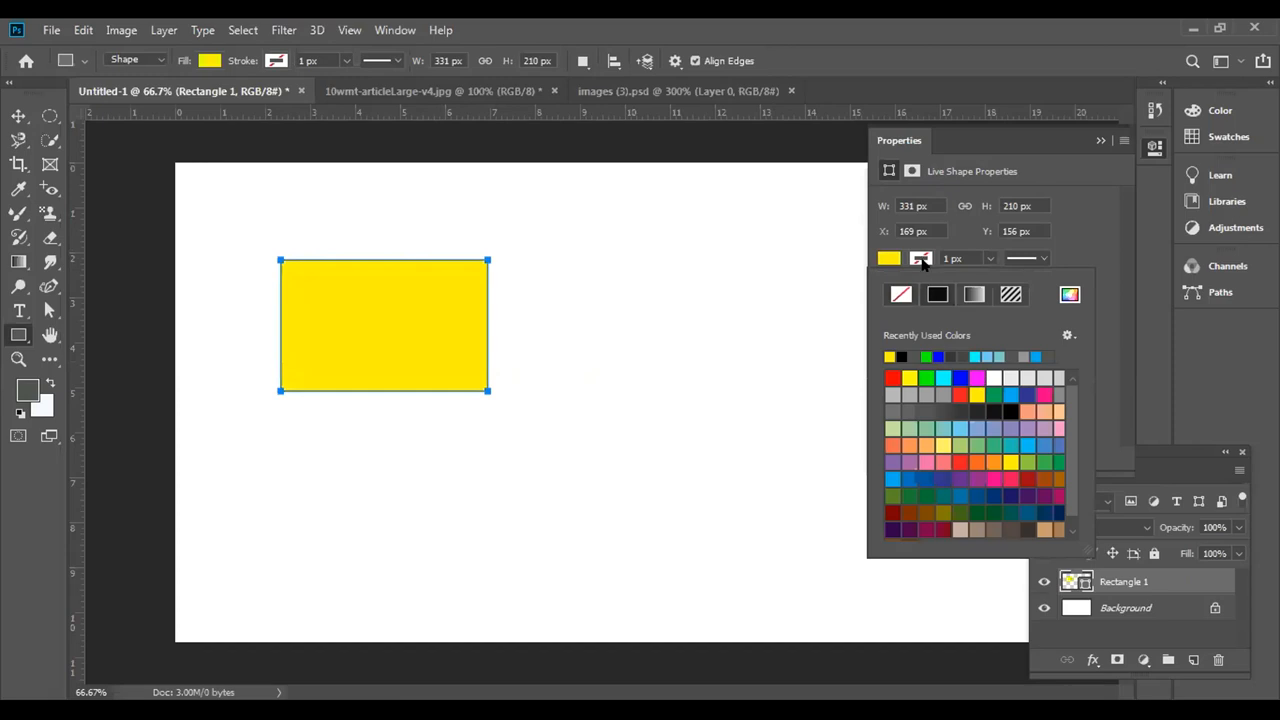
left_click(922, 259)
left_click(922, 259)
left_click(960, 377)
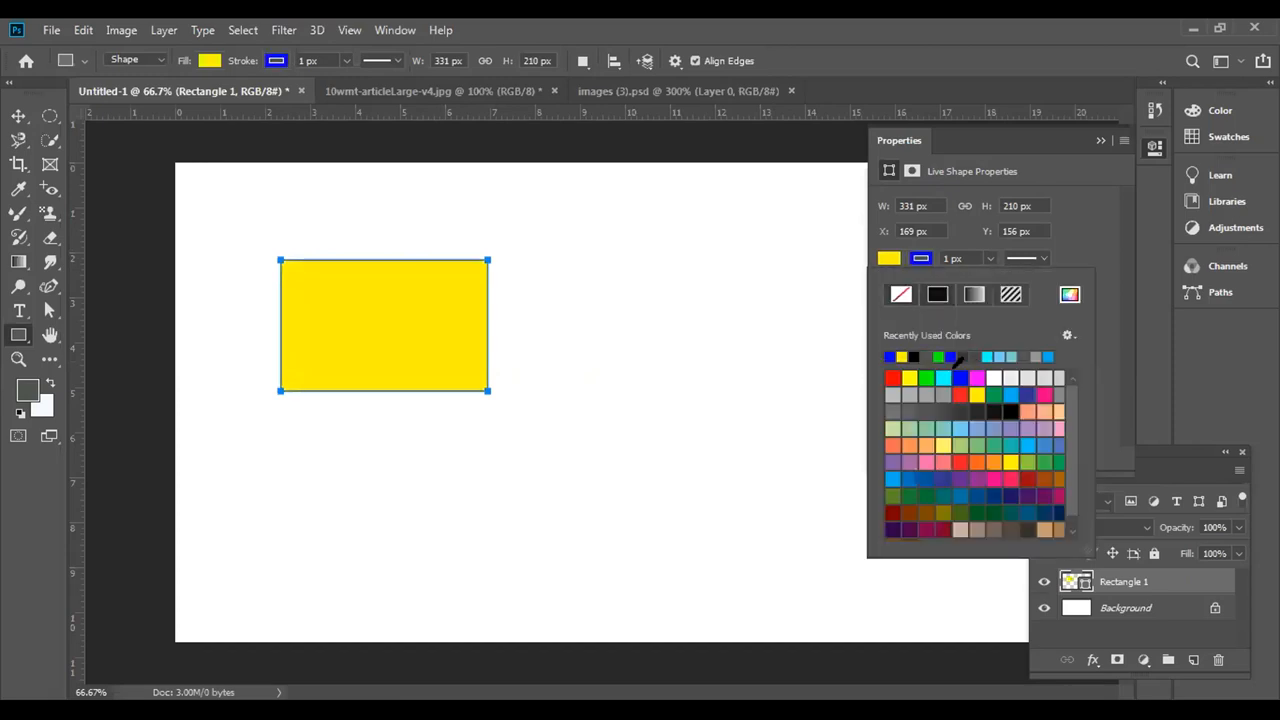
left_click(913, 356)
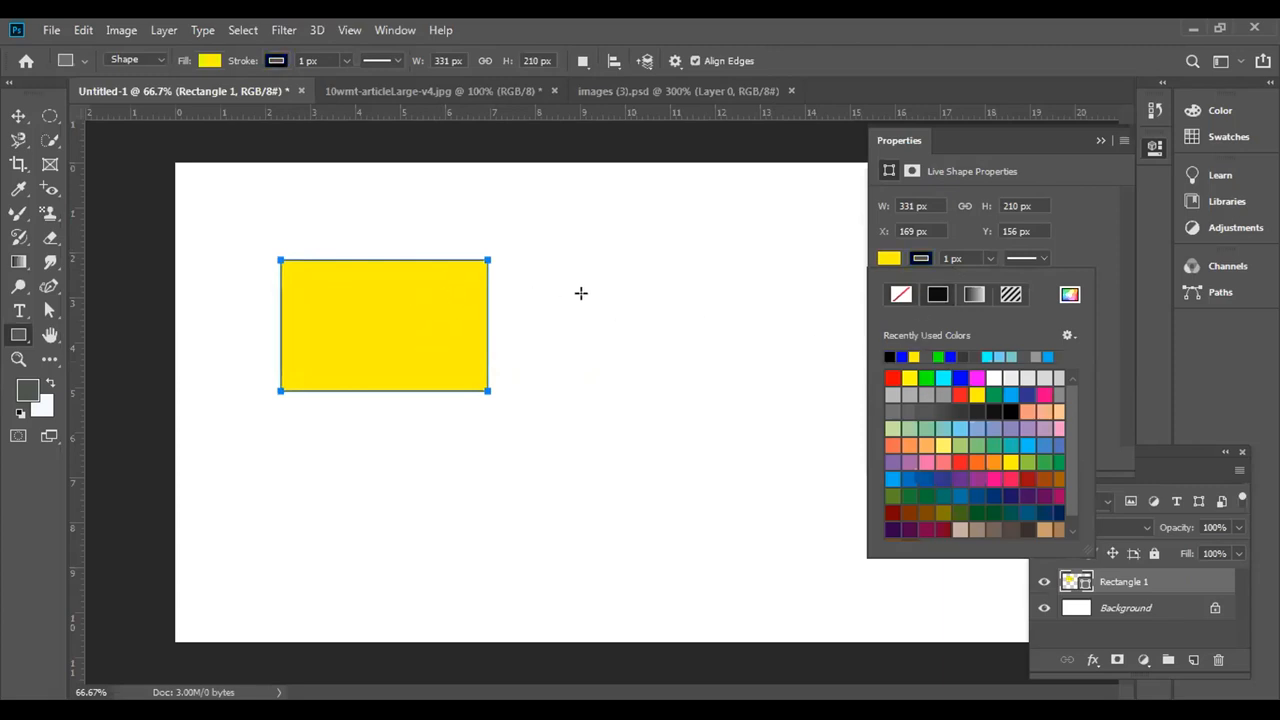
Increase the rectangle's stroke width to about 5.07 px.
left_click(990, 262)
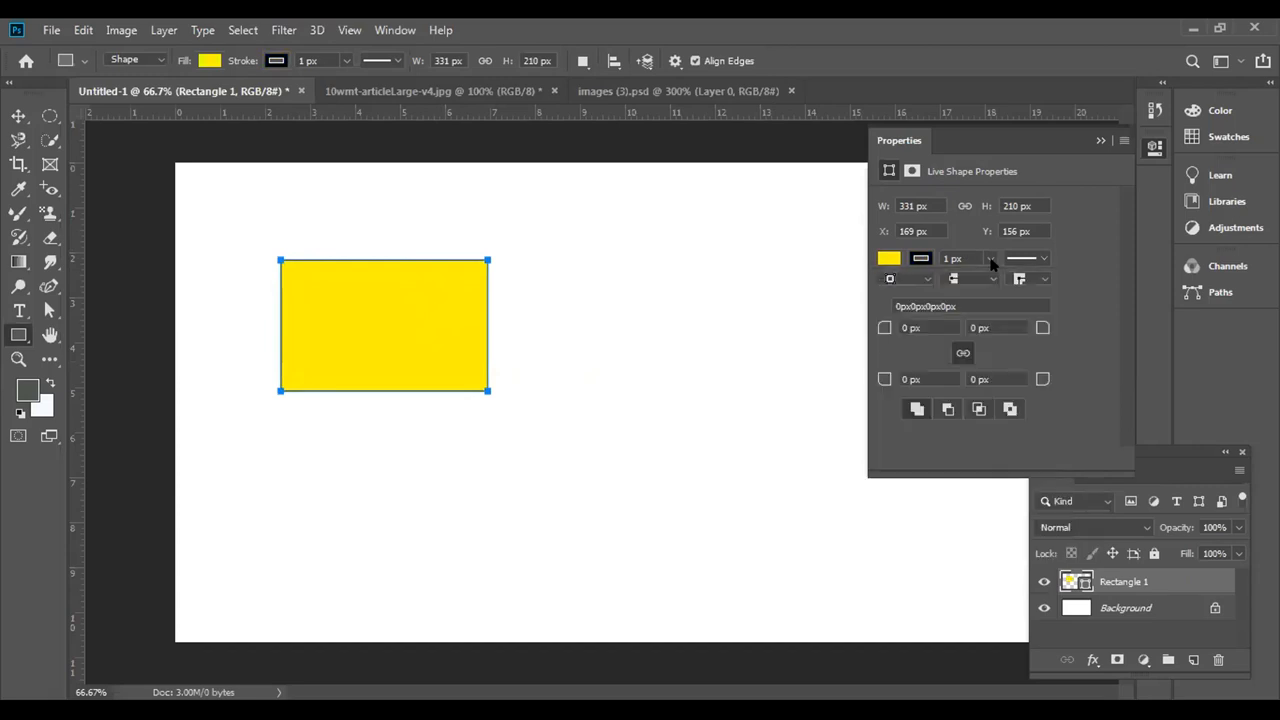
left_click(990, 262)
mouse_move(991, 277)
left_mouse_down()
mouse_move(1007, 281)
mouse_move(995, 281)
left_mouse_up()
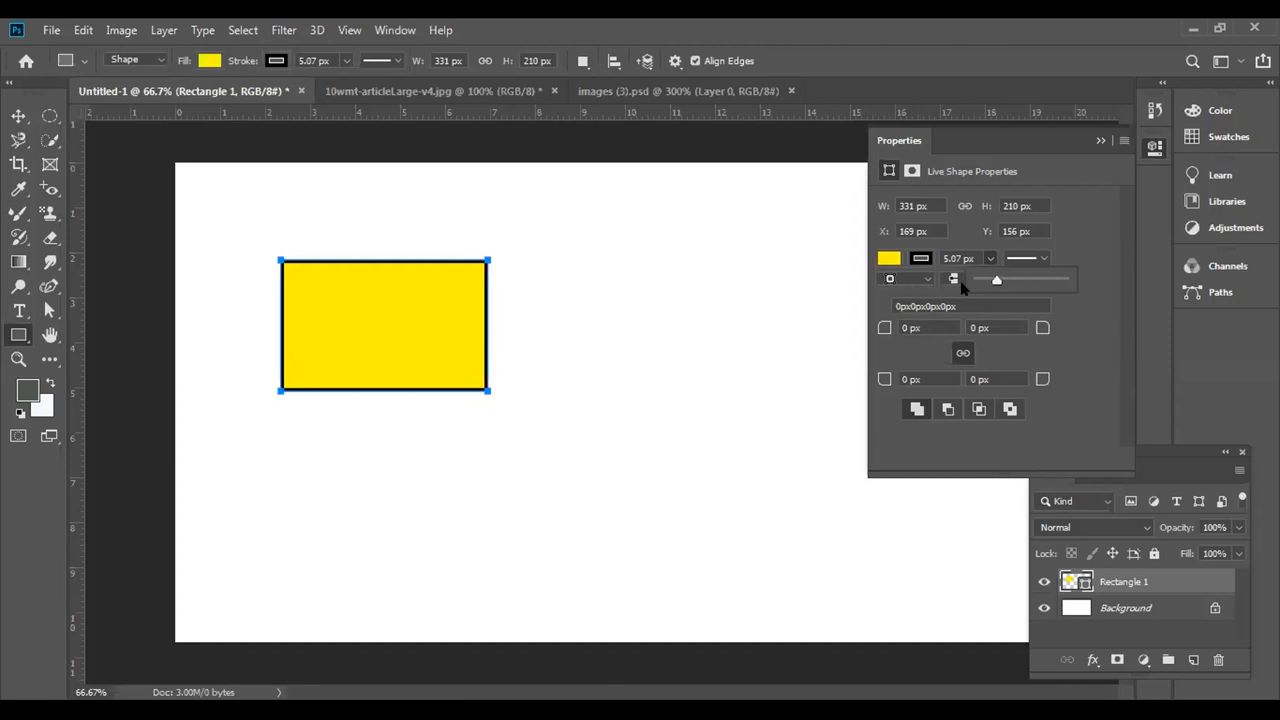
Try the dashed and dotted line styles on the rectangle's stroke and restore the solid line.
left_click(1038, 252)
left_click(1036, 257)
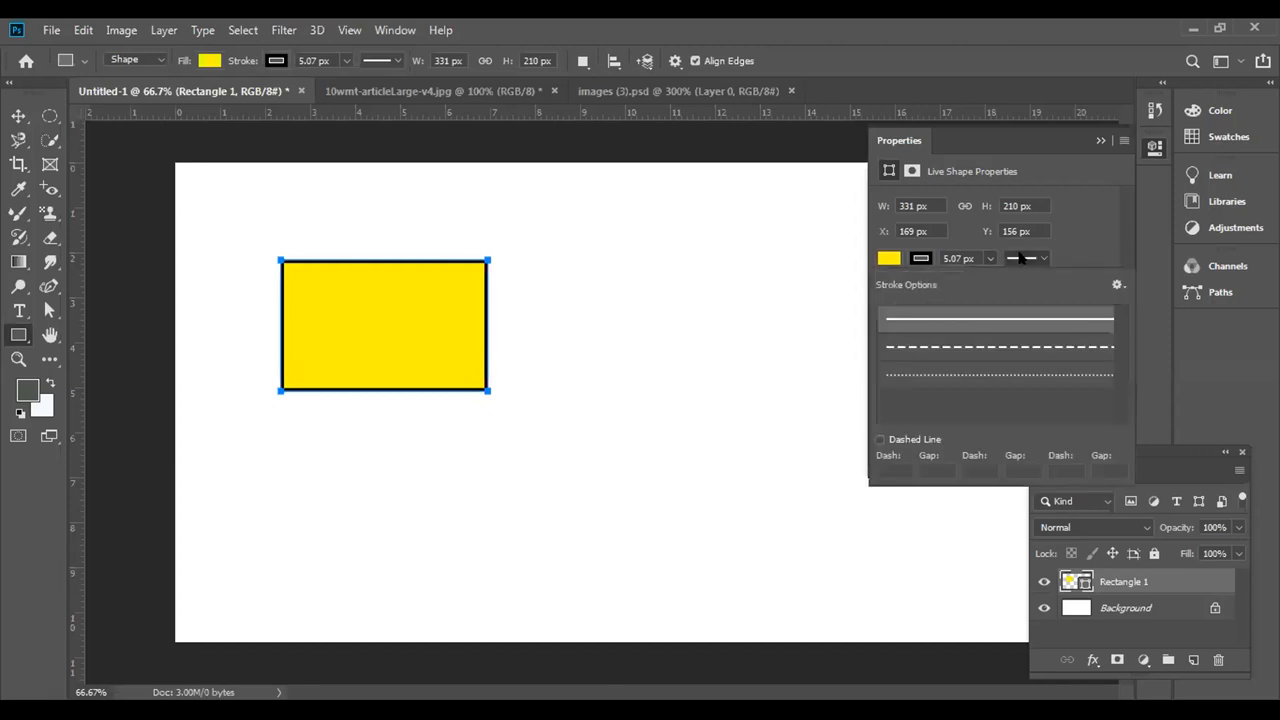
left_click(983, 345)
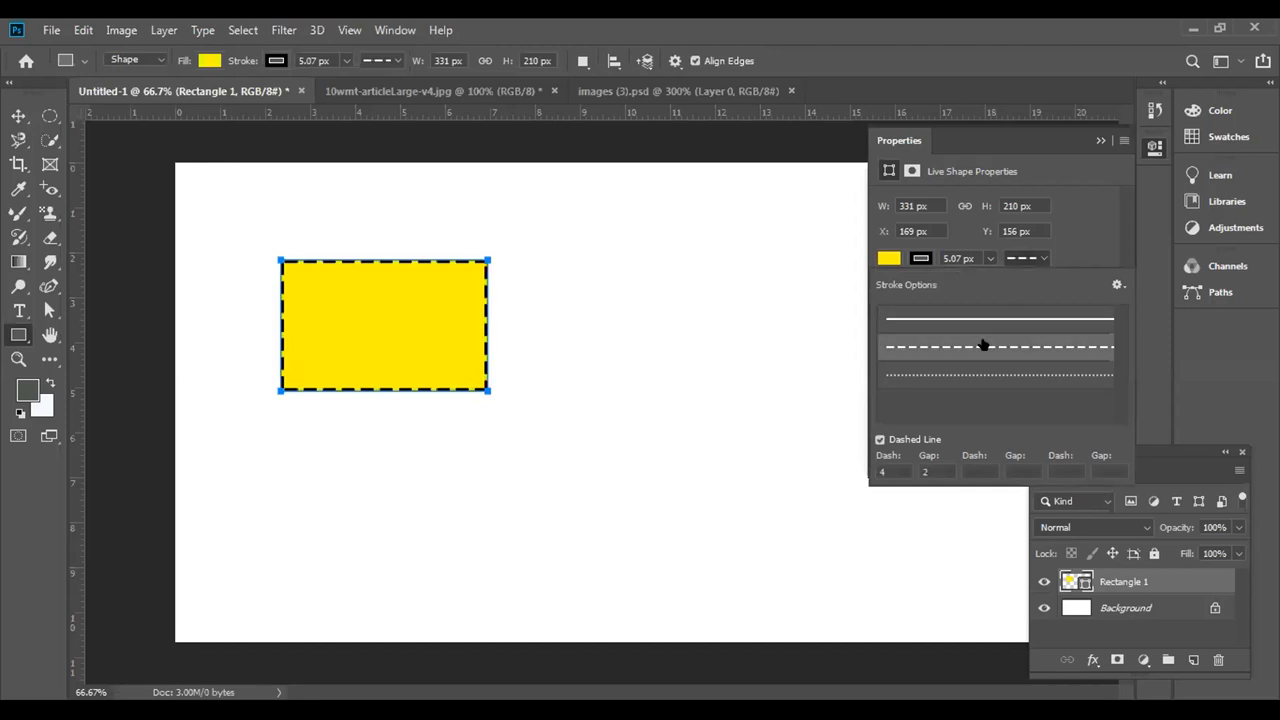
left_click(997, 373)
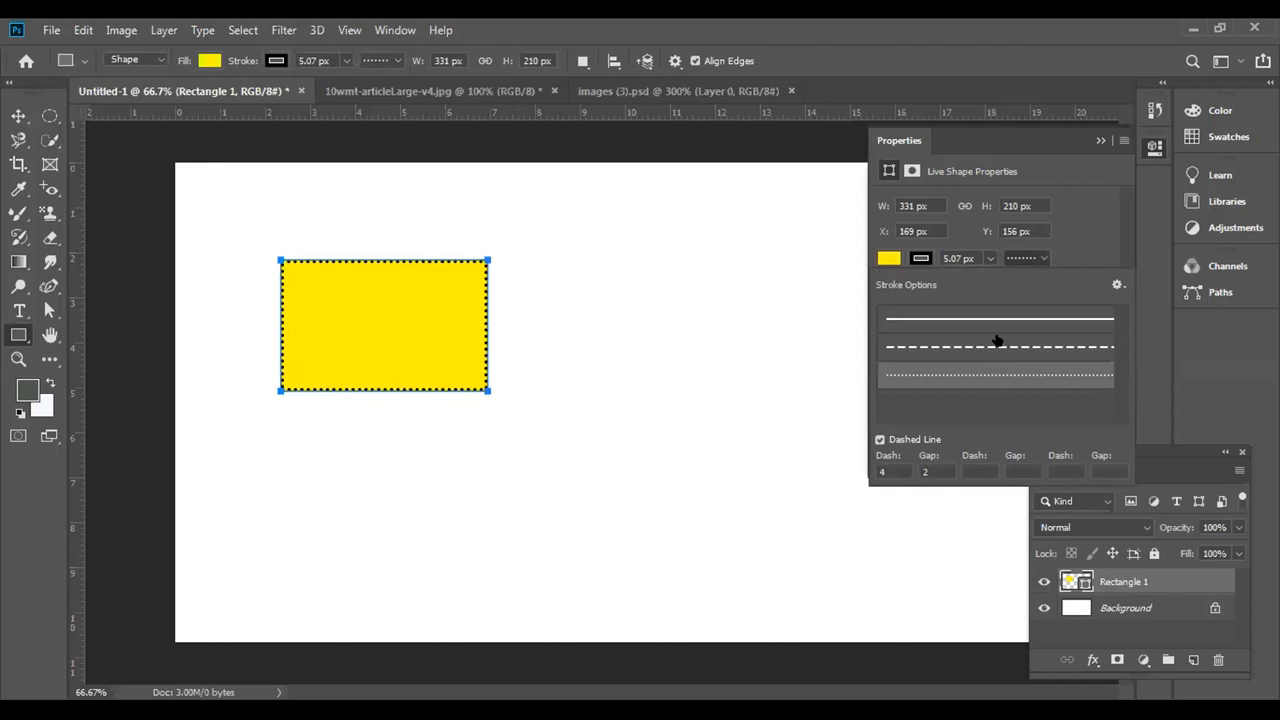
left_click(996, 346)
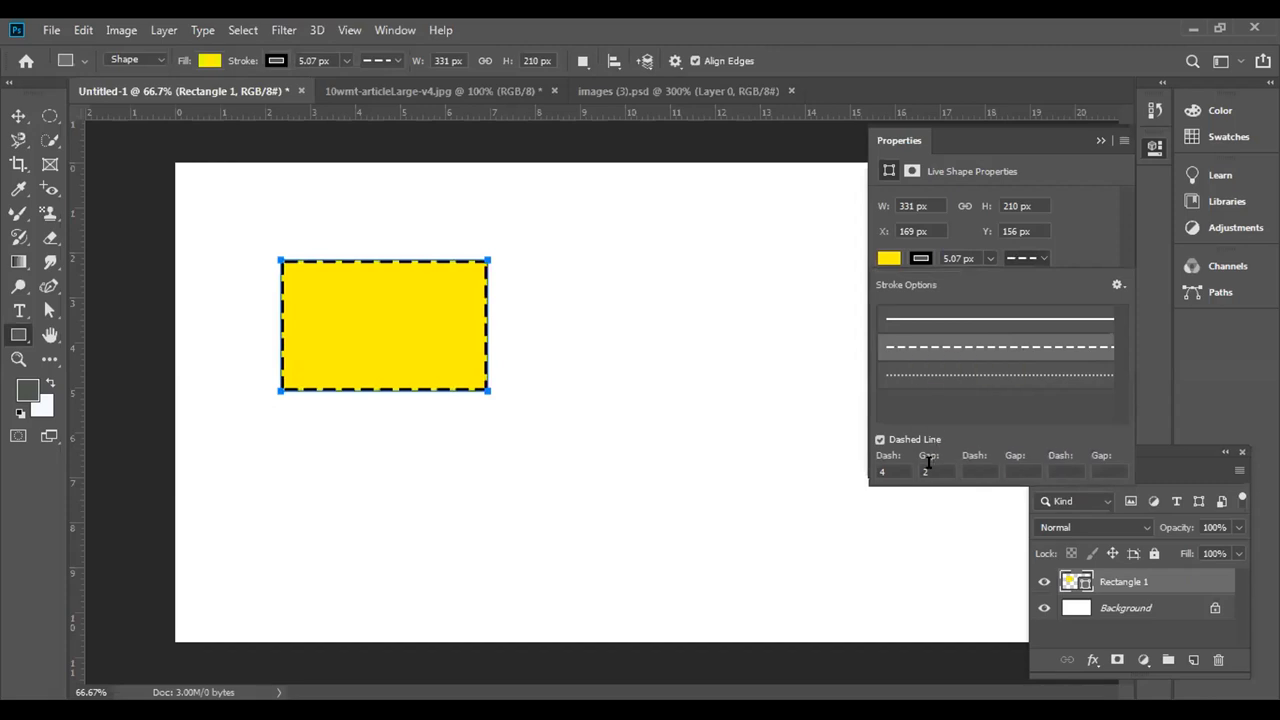
left_click(900, 375)
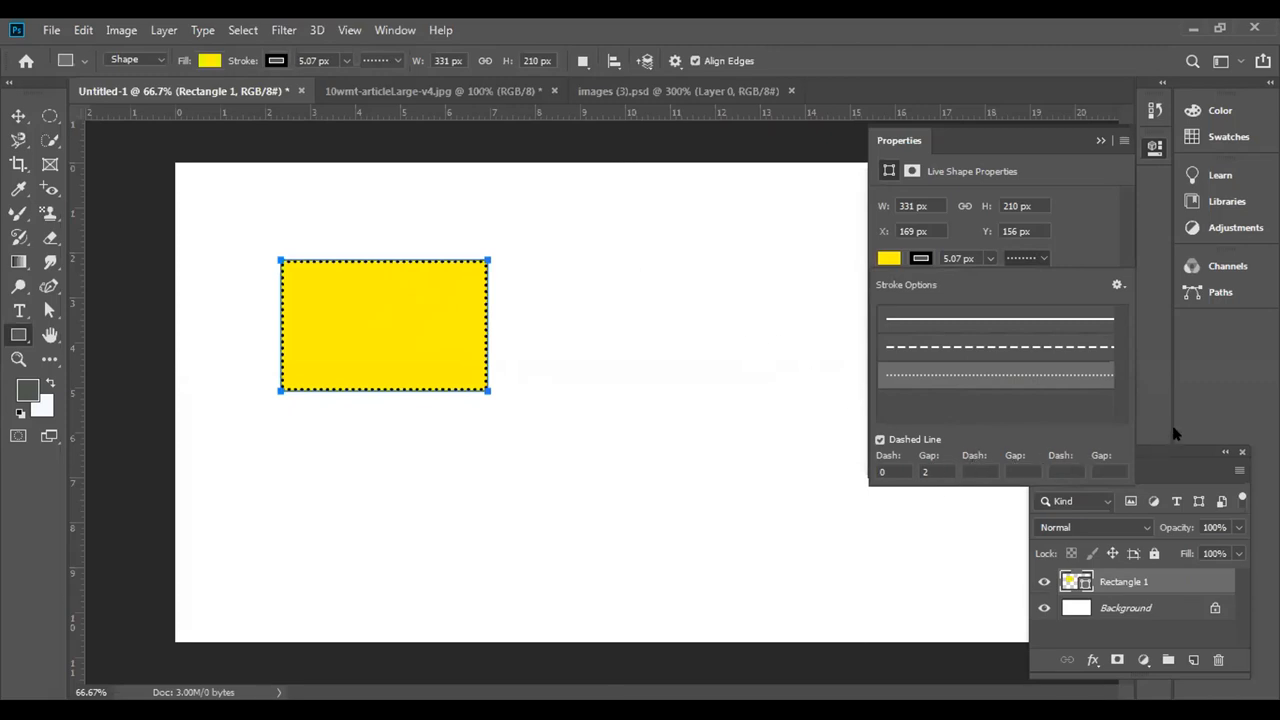
left_click(971, 319)
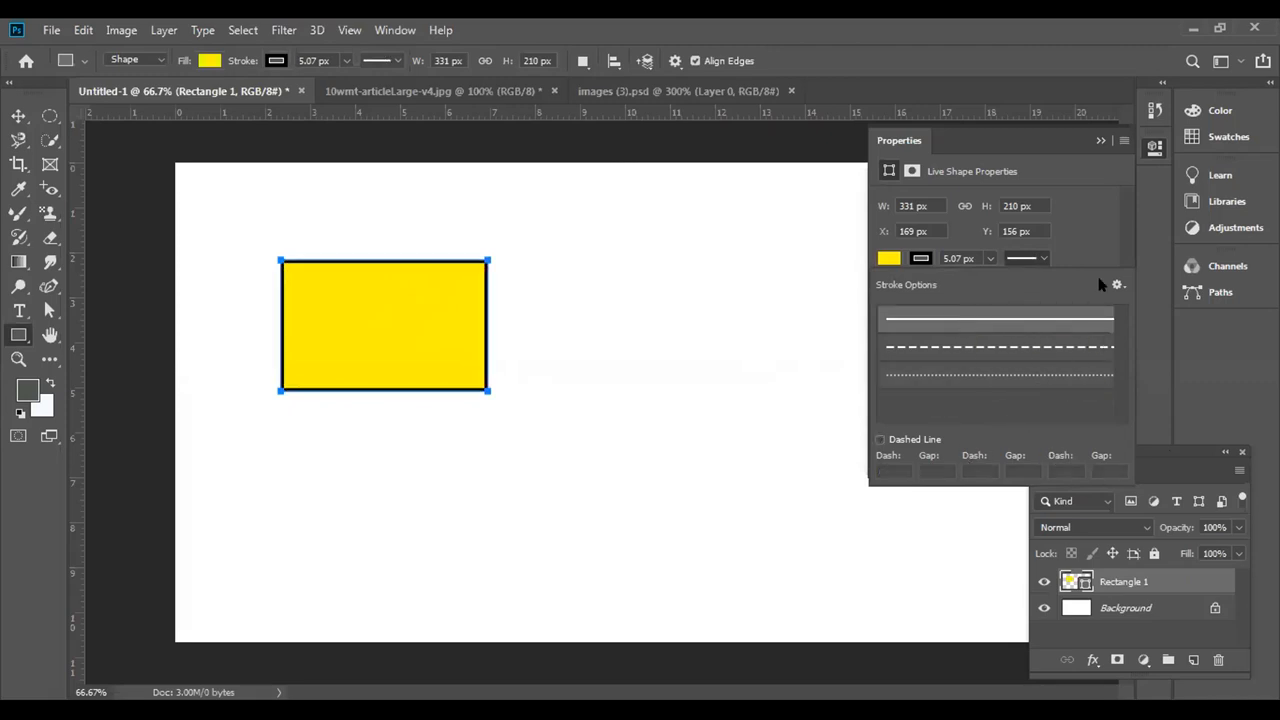
left_click(1046, 261)
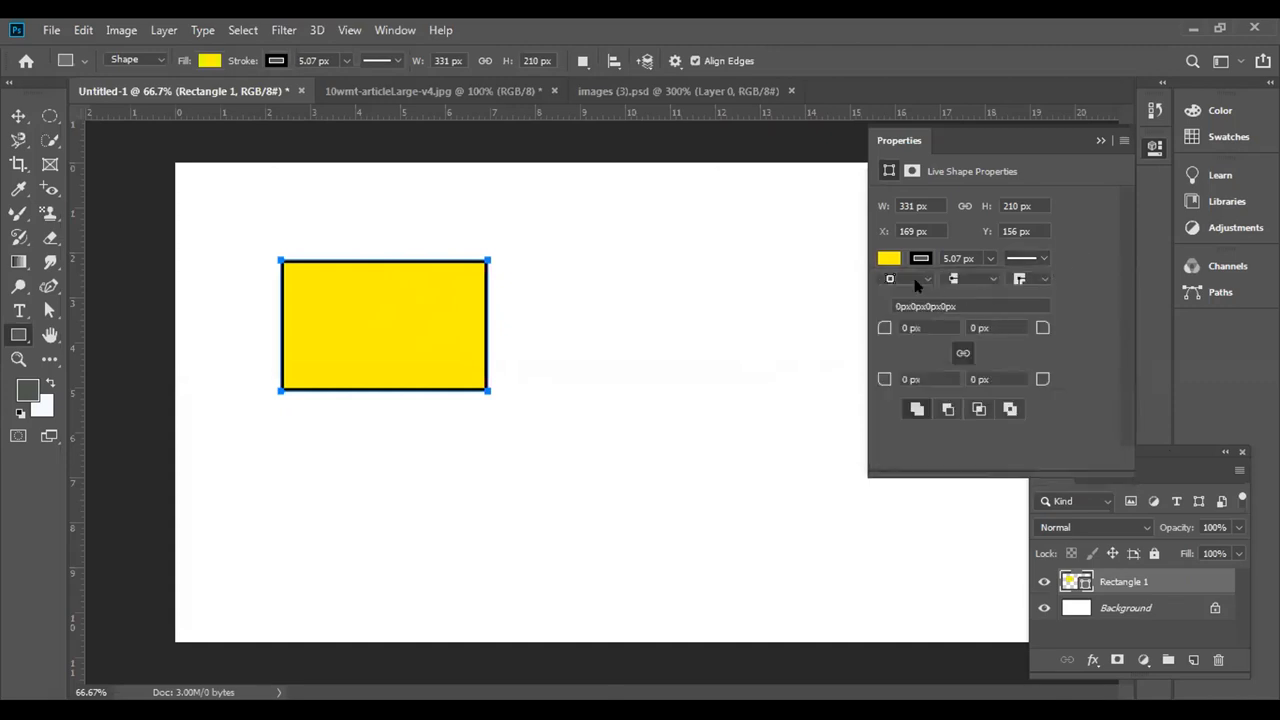
Try centre alignment for the rectangle's stroke and set the alignment to outside.
left_click(918, 282)
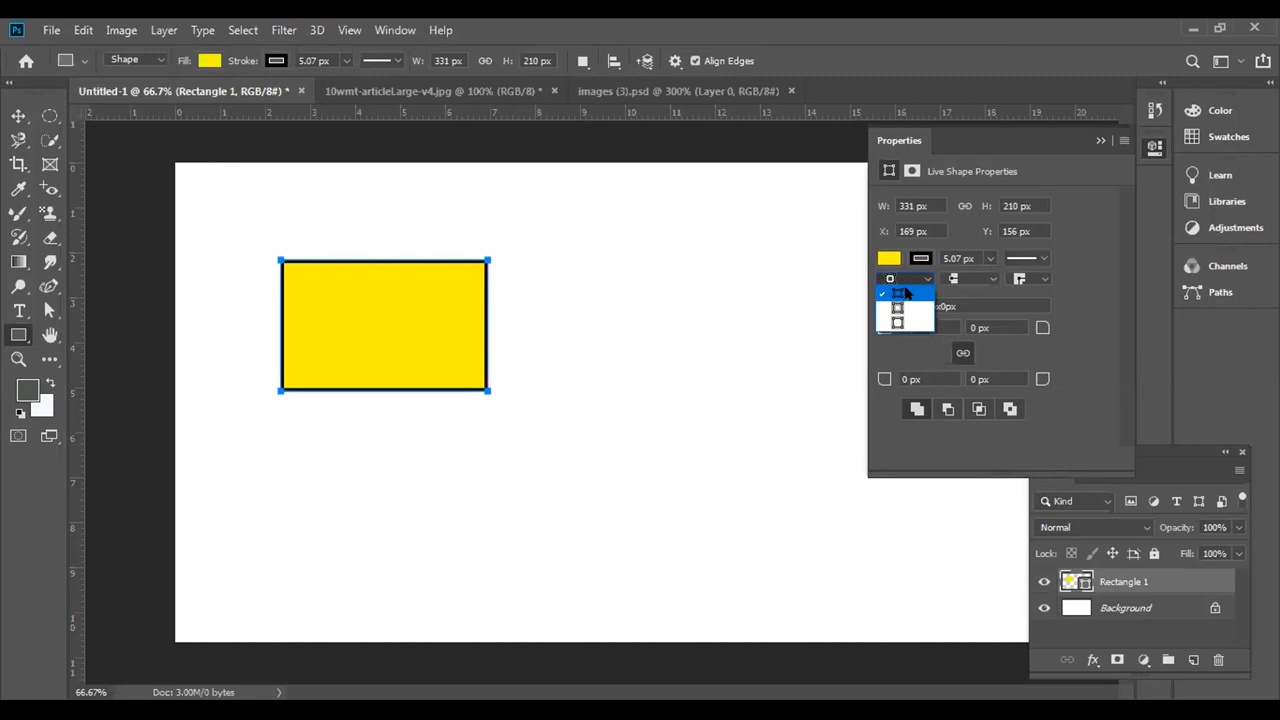
left_click(905, 311)
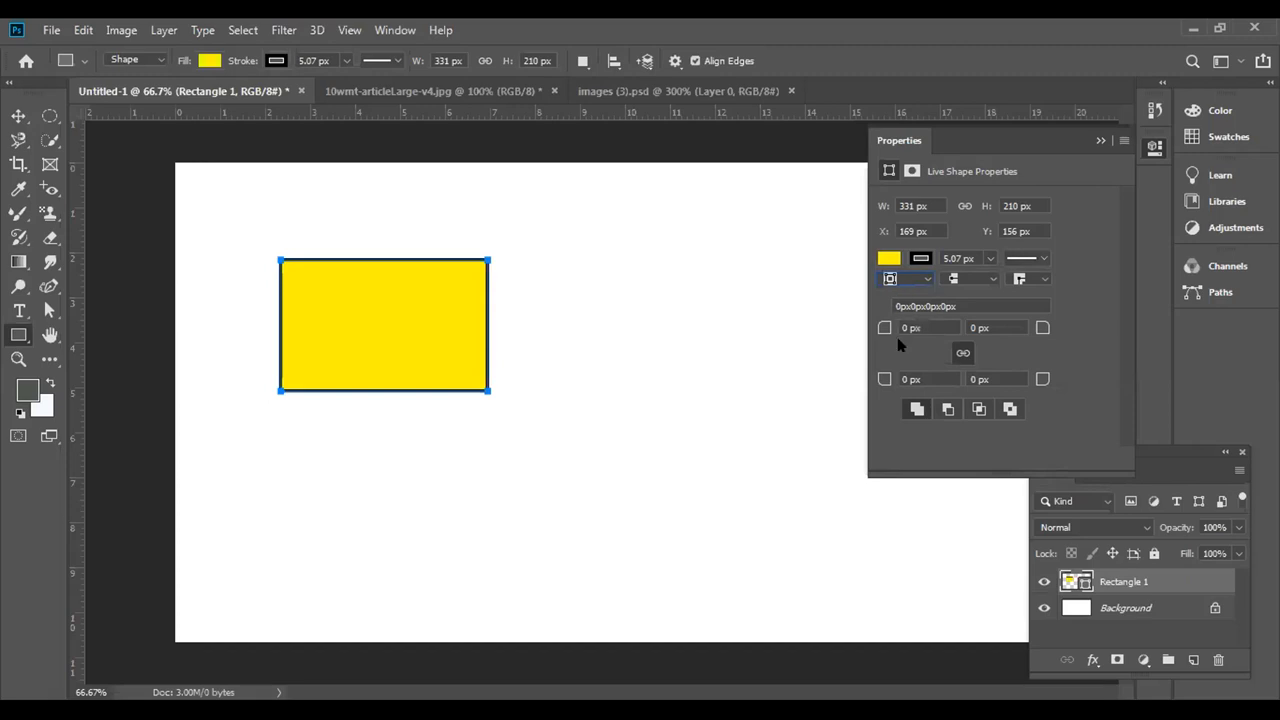
left_click(922, 284)
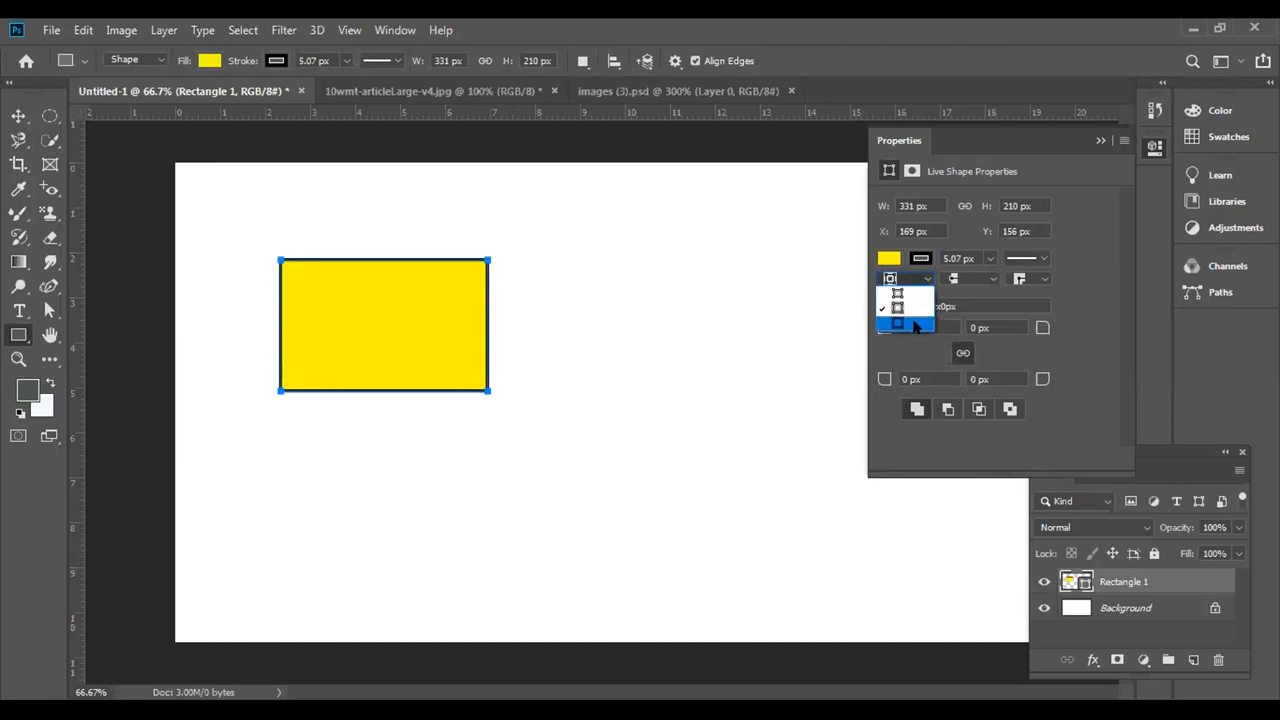
left_click(910, 318)
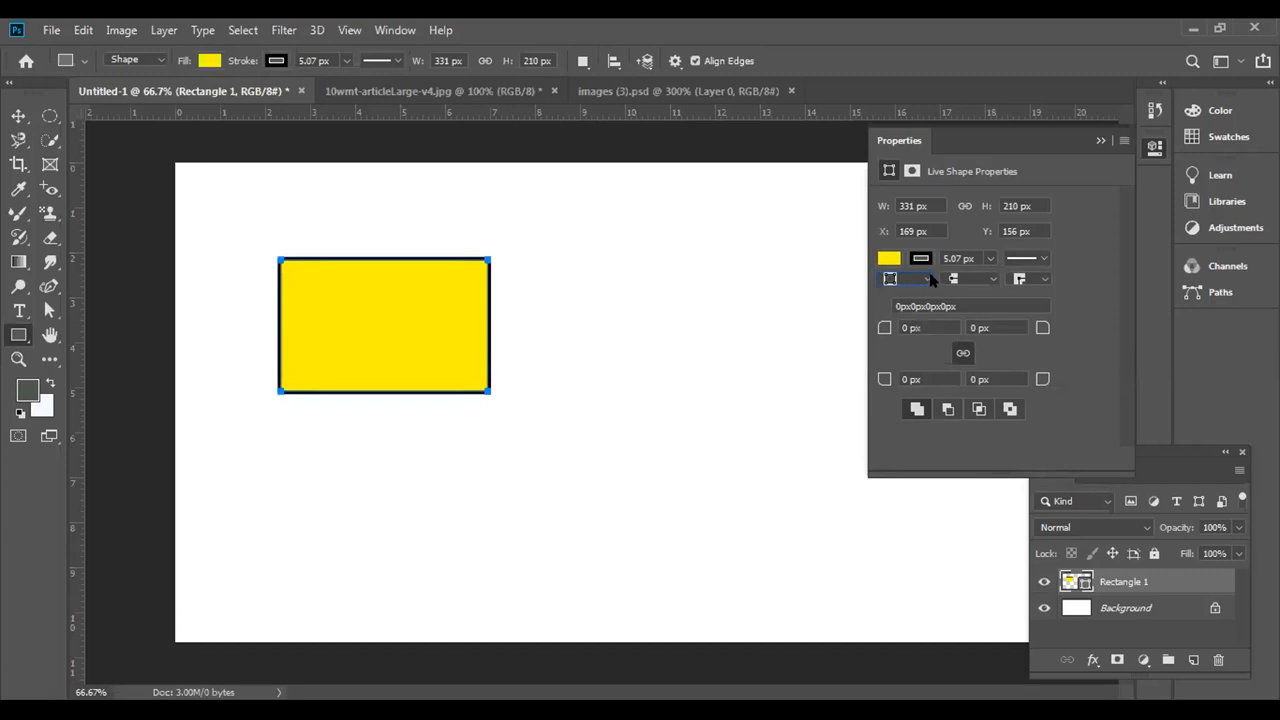
left_click(929, 281)
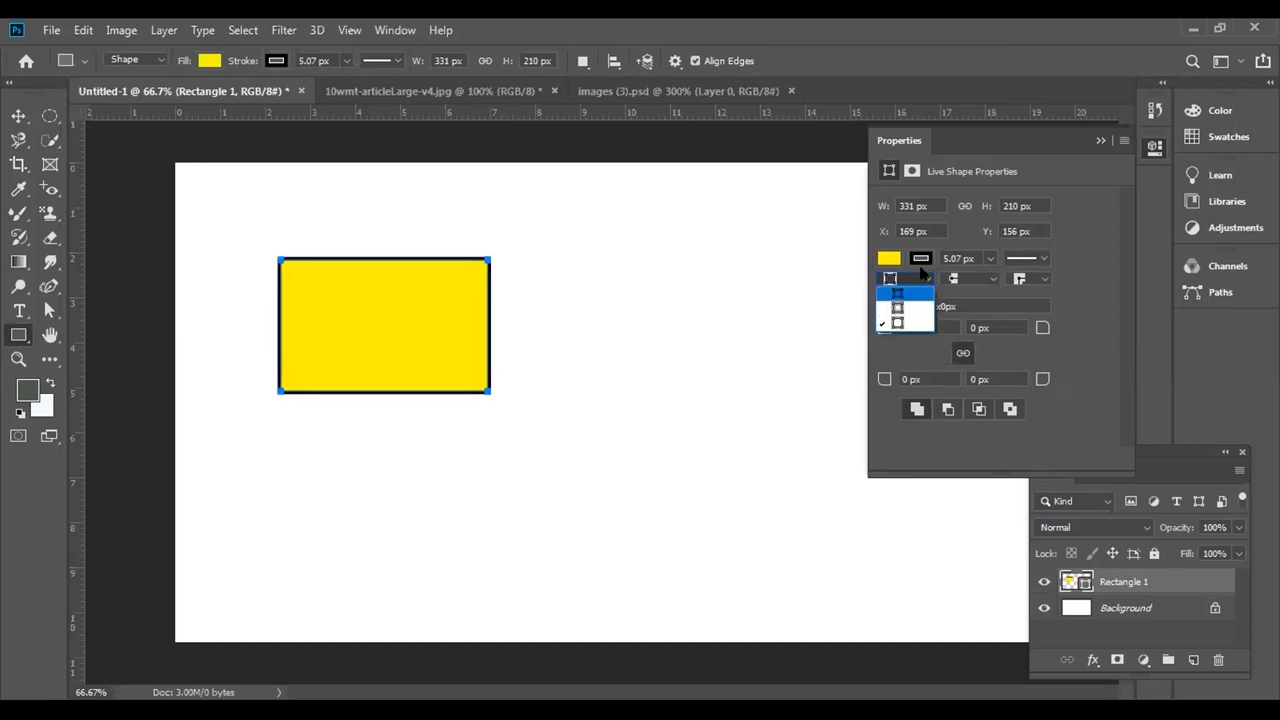
left_click(928, 279)
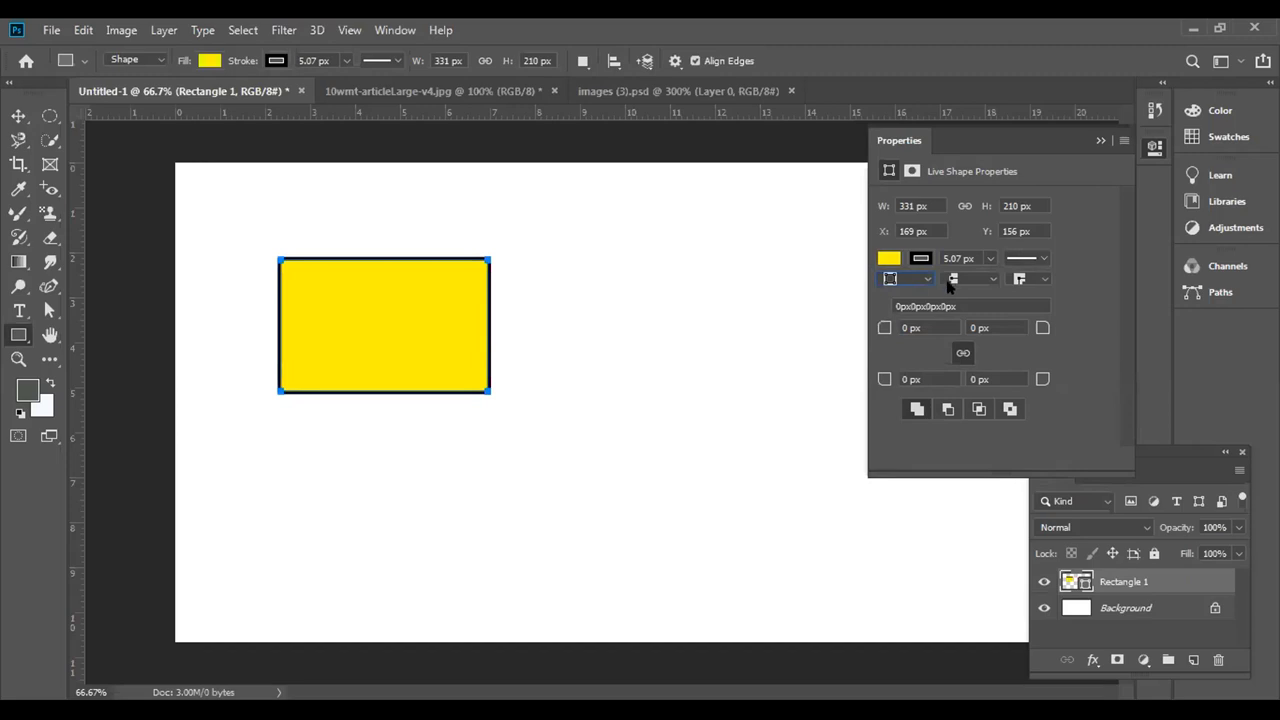
Try the other line cap and corner join types for the rectangle's stroke.
left_click(991, 279)
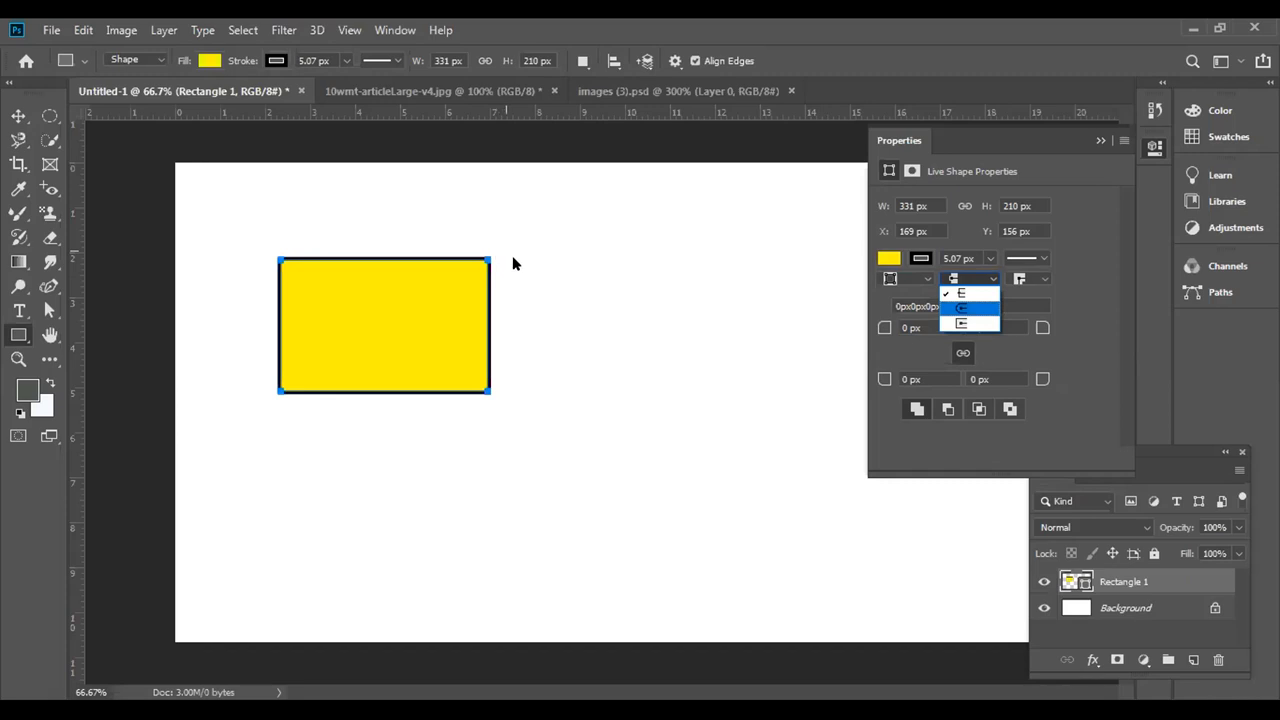
left_click(960, 313)
left_click(962, 285)
left_click(968, 300)
left_click(990, 281)
left_click(945, 318)
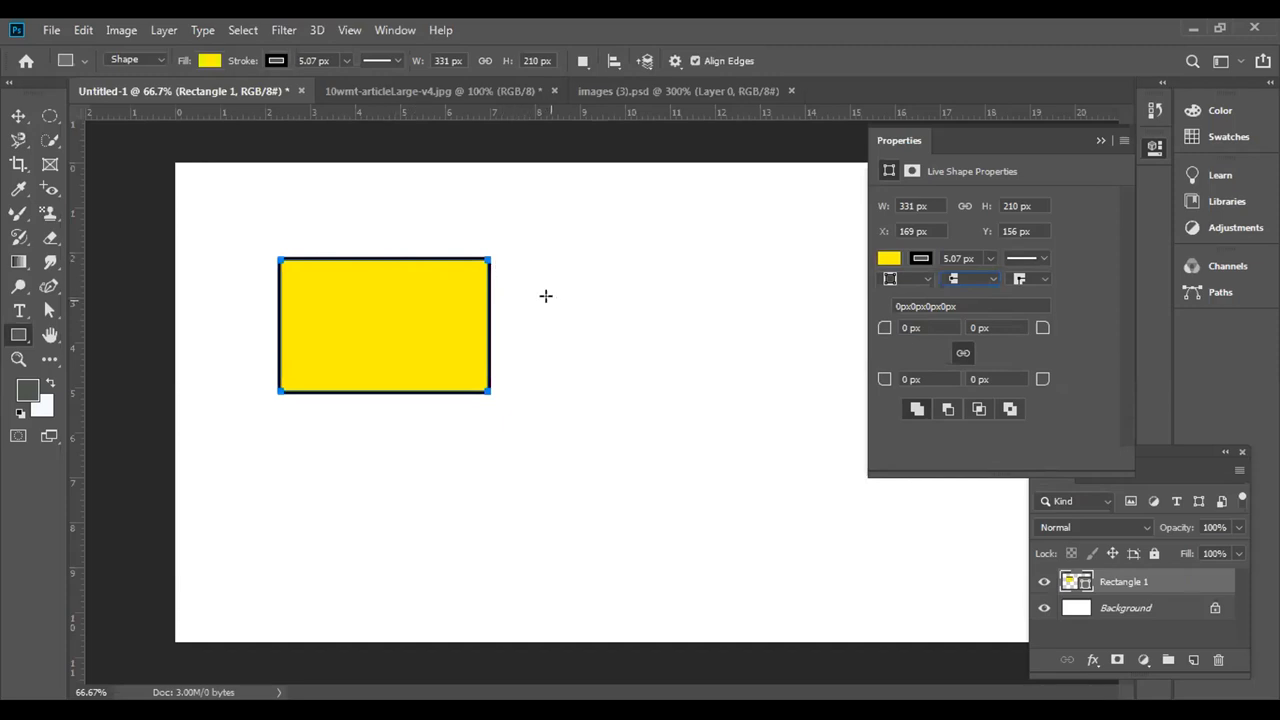
left_click(1024, 282)
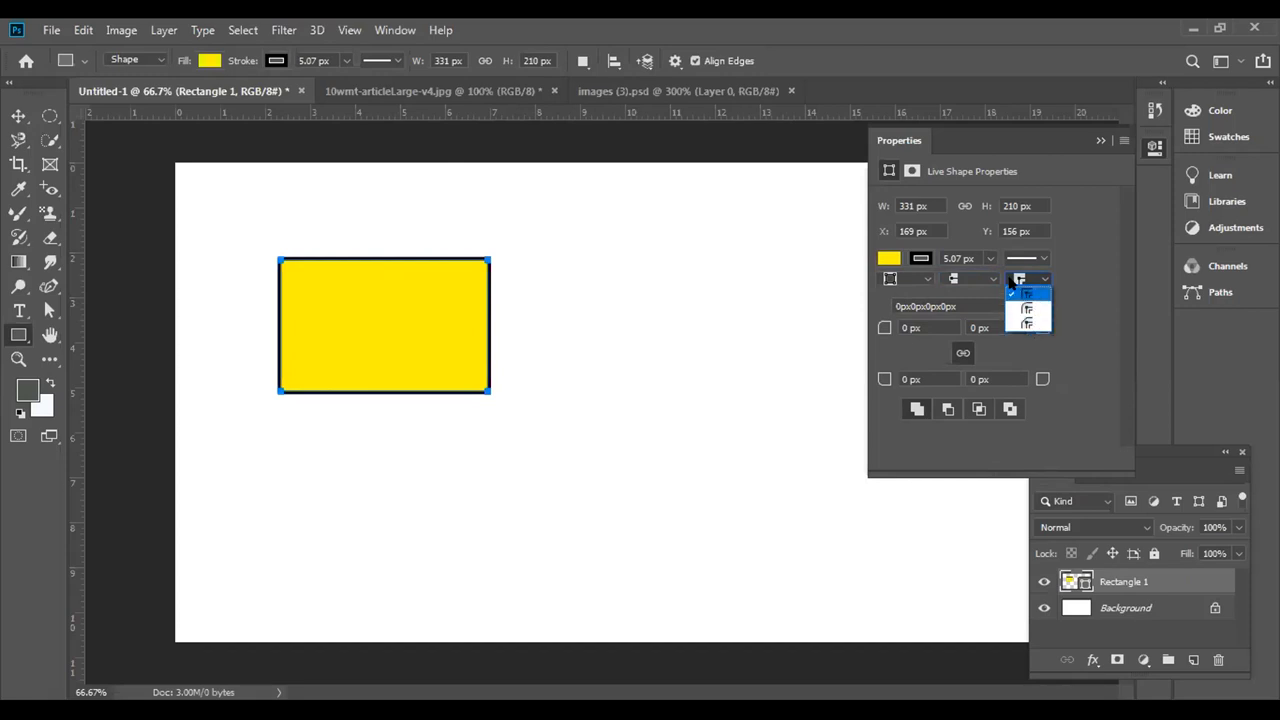
left_click(1030, 326)
Round all four linked corners of the rectangle with a 20 px radius.
right_click(22, 334)
left_click(24, 334)
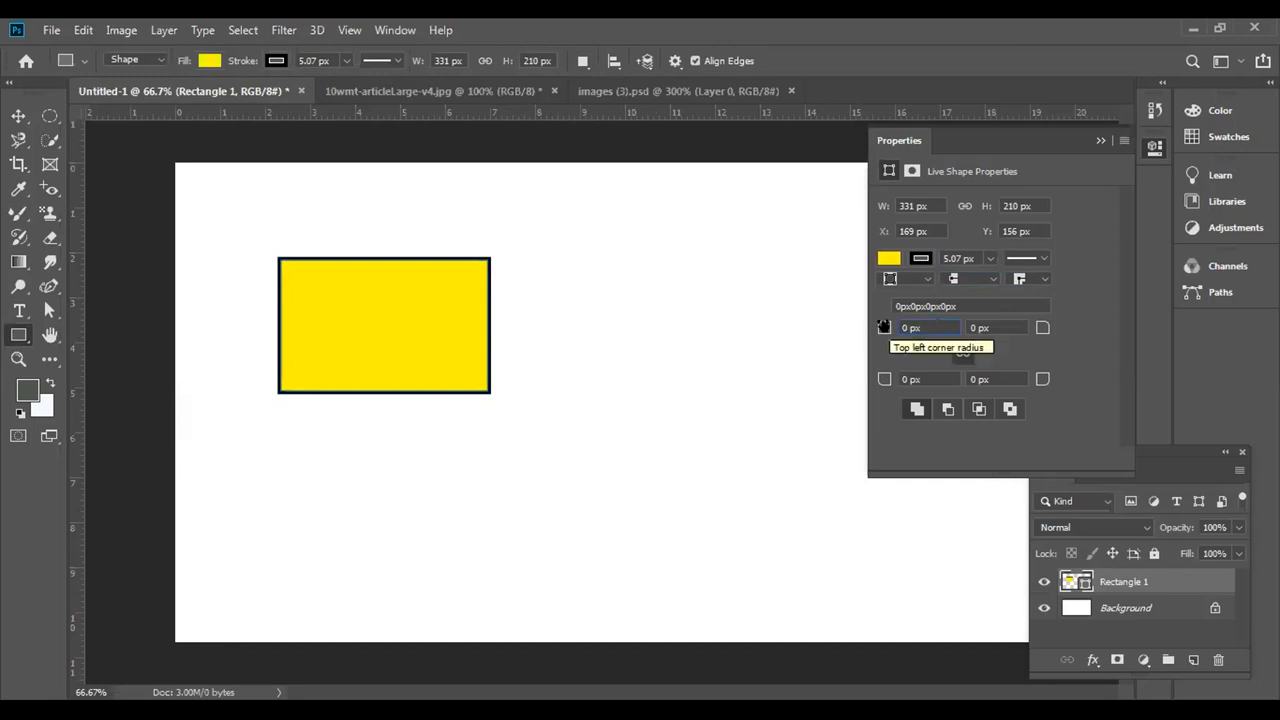
key("BackSpace")
key("BackSpace")
key("BackSpace")
key("BackSpace")
type("20")
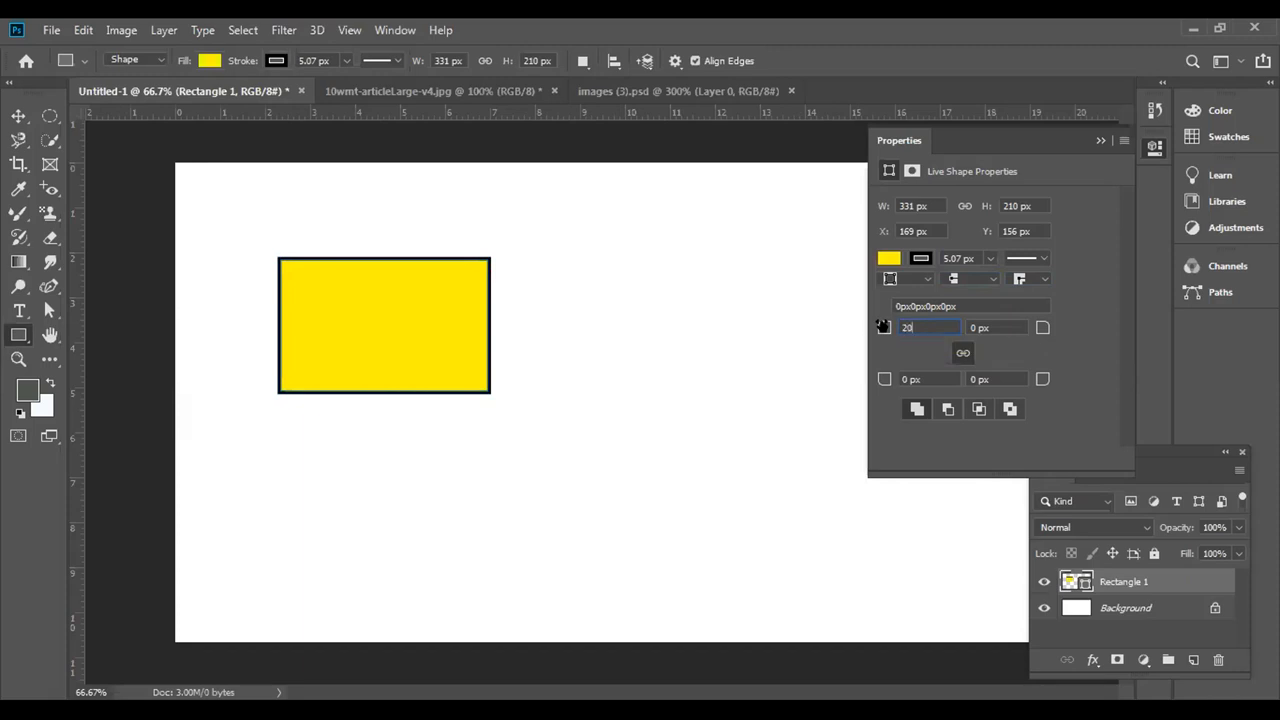
key("Return")
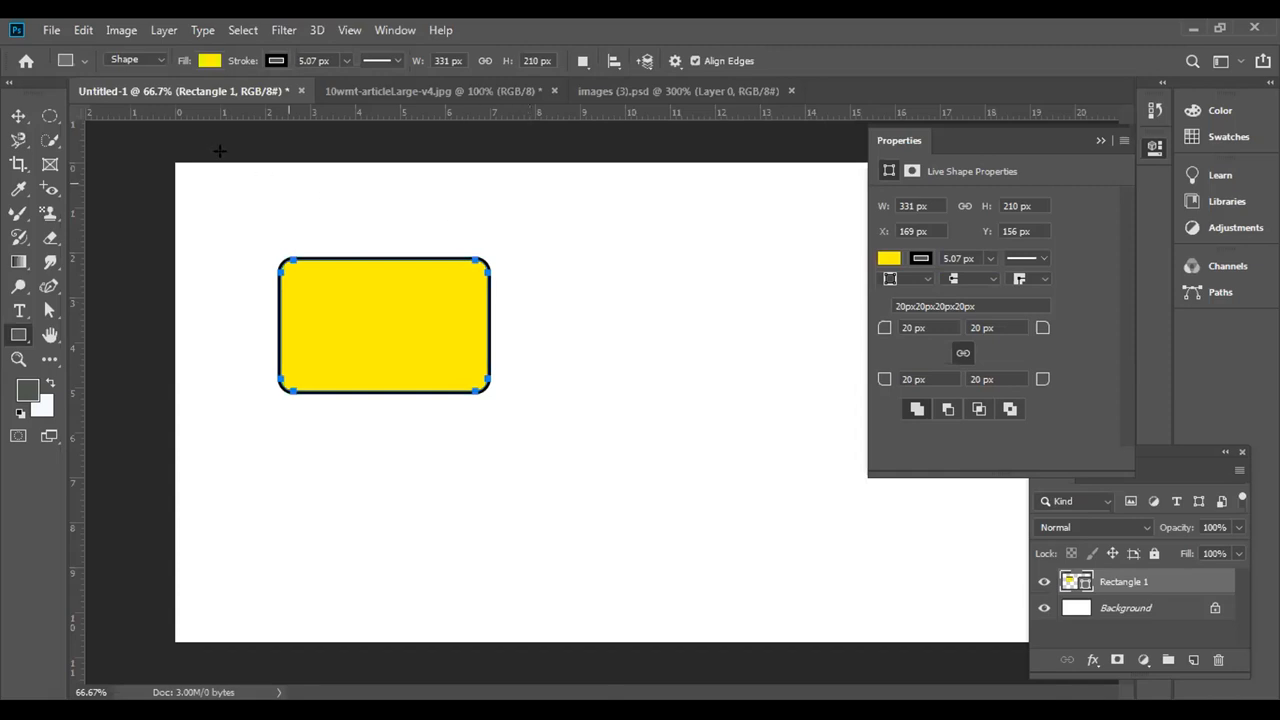
Try the Subtract Front Shape operation on the rounded rectangle and undo it.
right_click(242, 90)
left_click(231, 93)
left_click(948, 410)
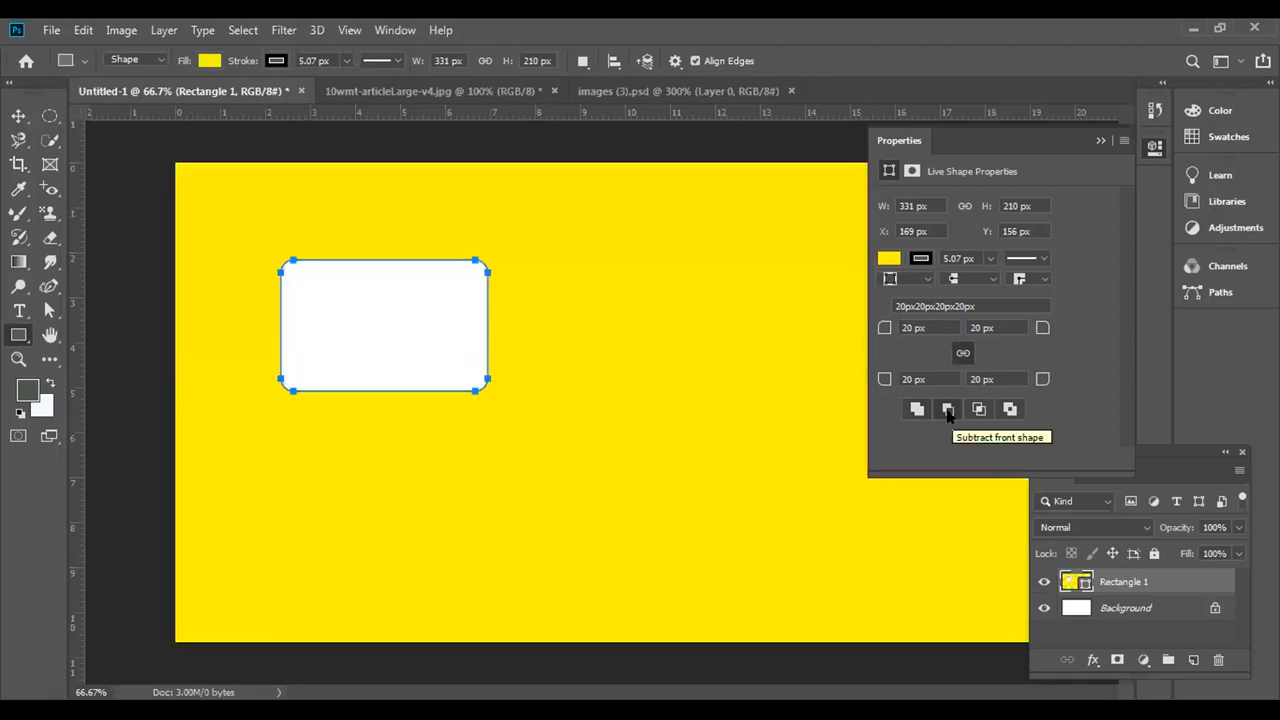
key("ctrl+z")
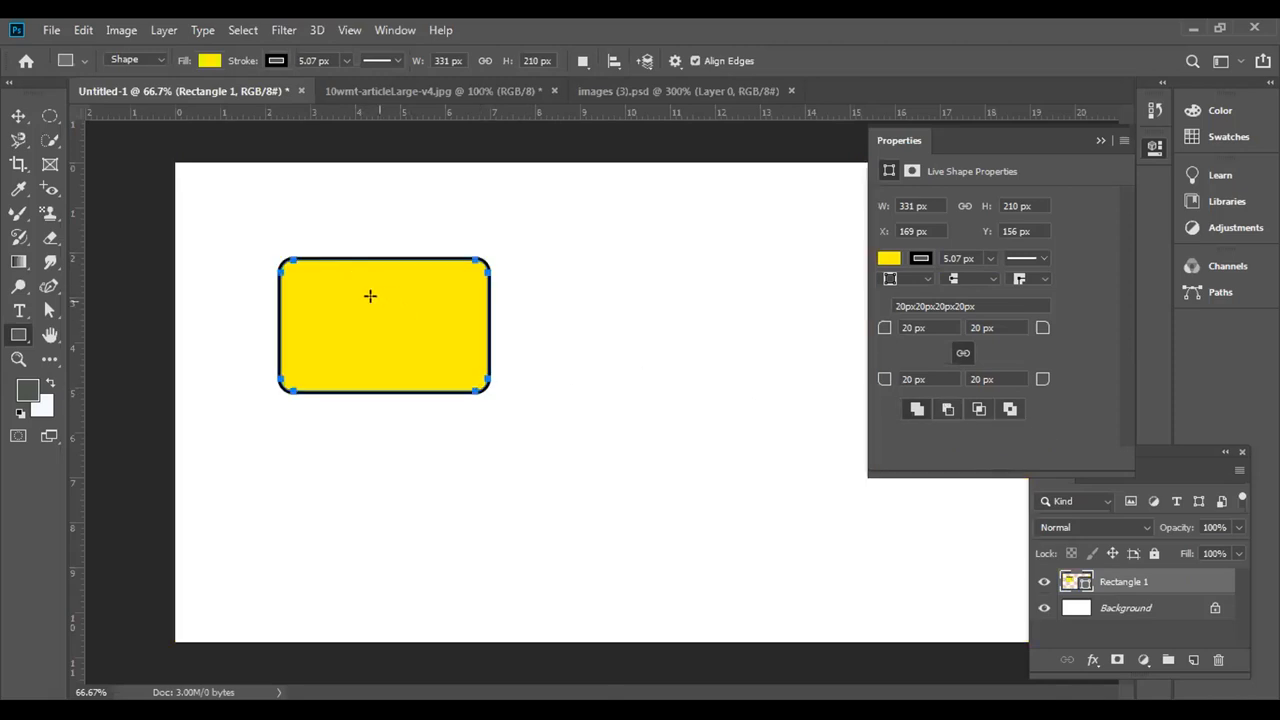
Draw a second rectangle about 292 × 231 px on a new layer, overlapping the rounded rectangle's lower-right corner.
left_click(583, 61)
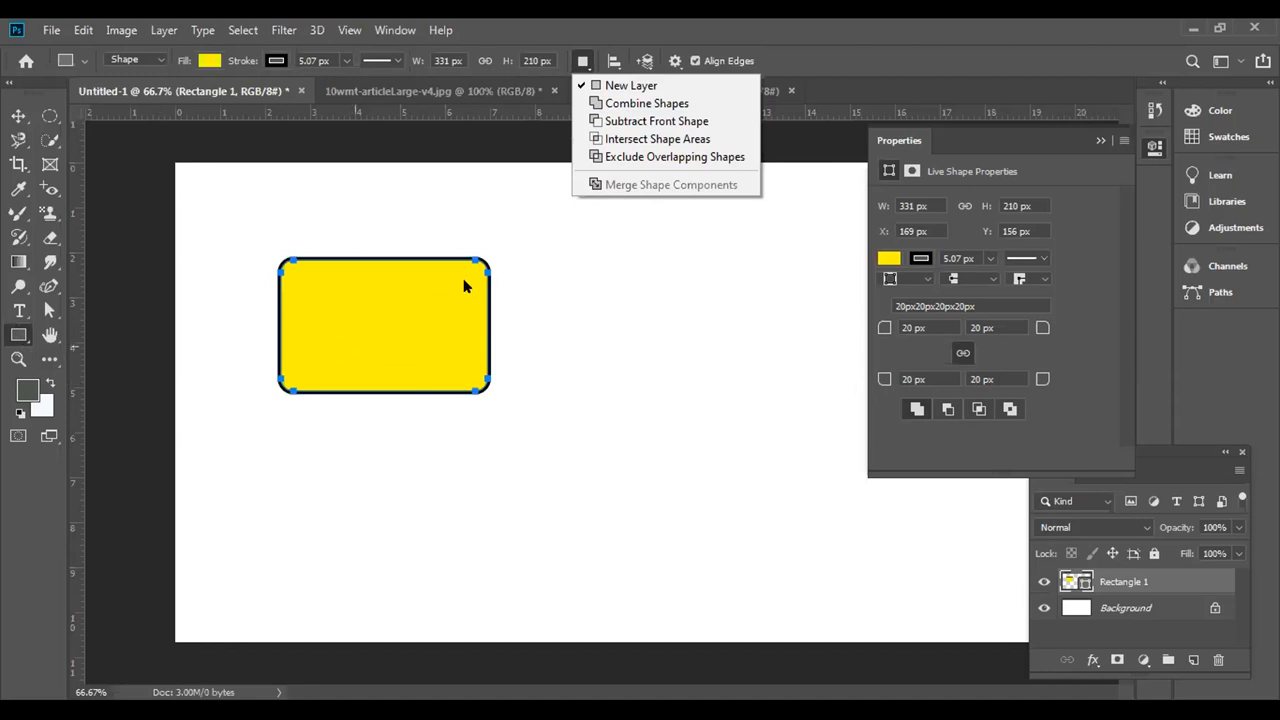
left_click(525, 168)
left_click_drag(388, 313, 571, 455)
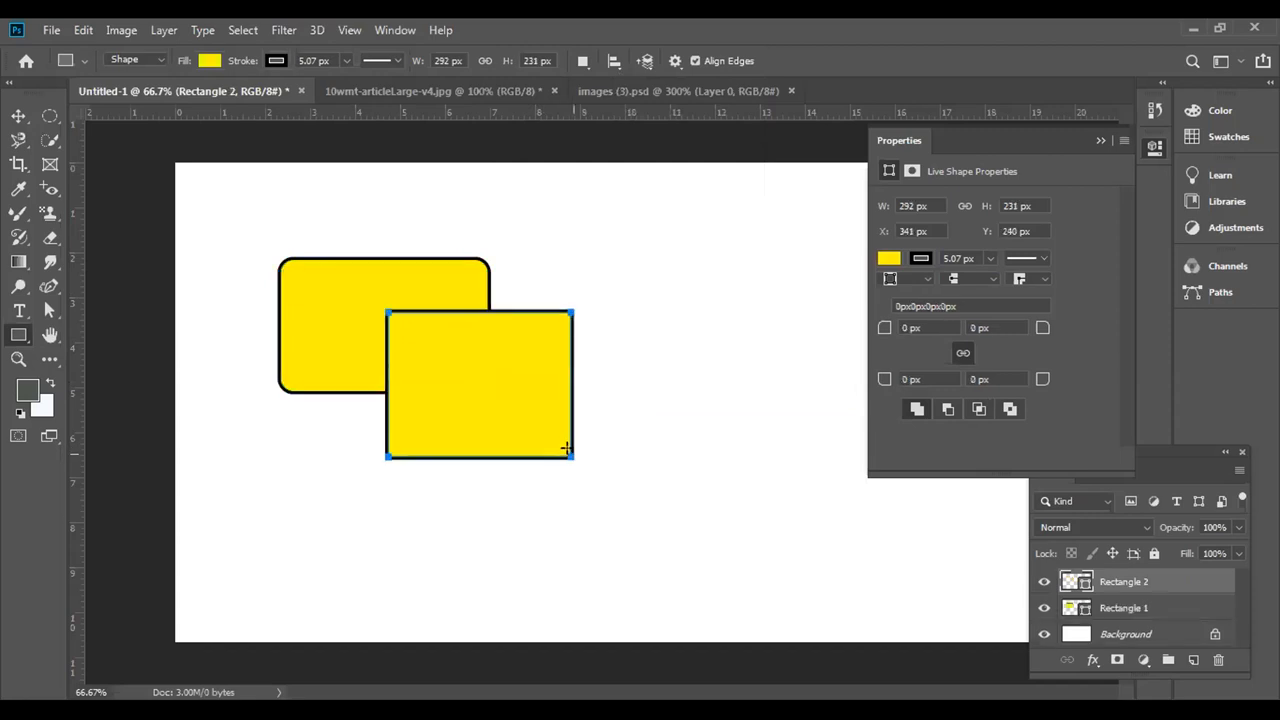
left_click(571, 449)
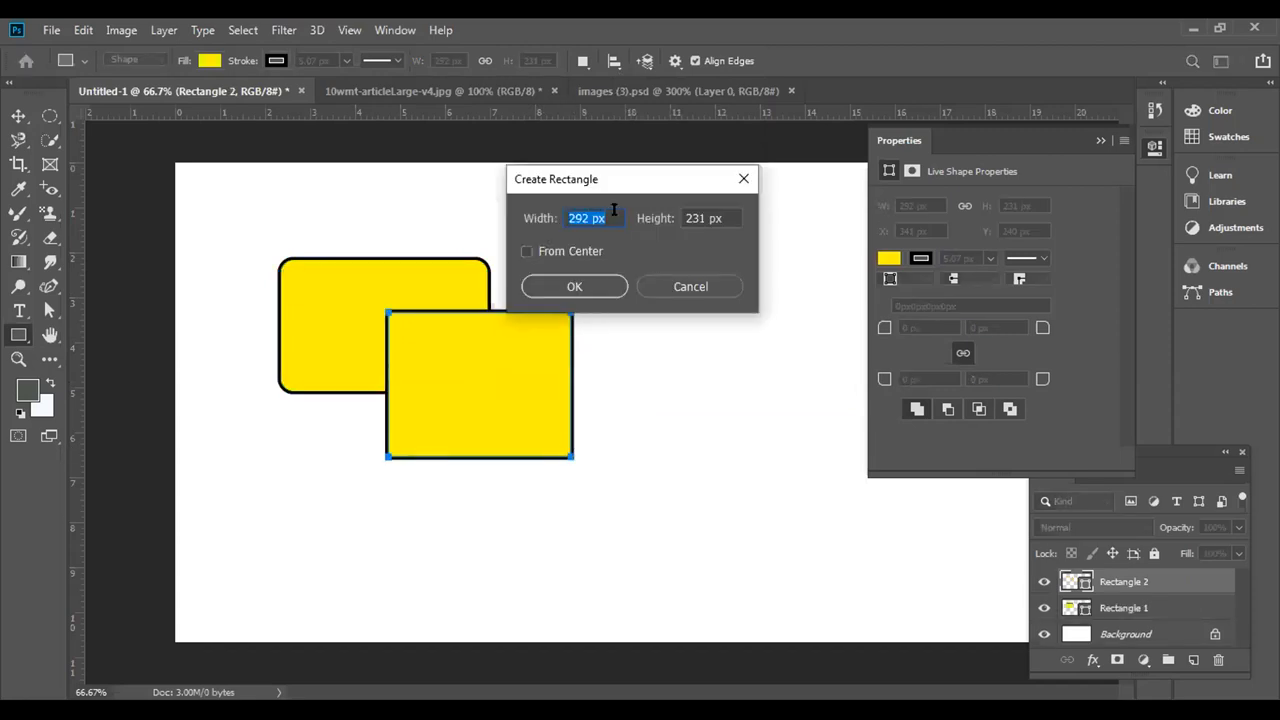
left_click(589, 281)
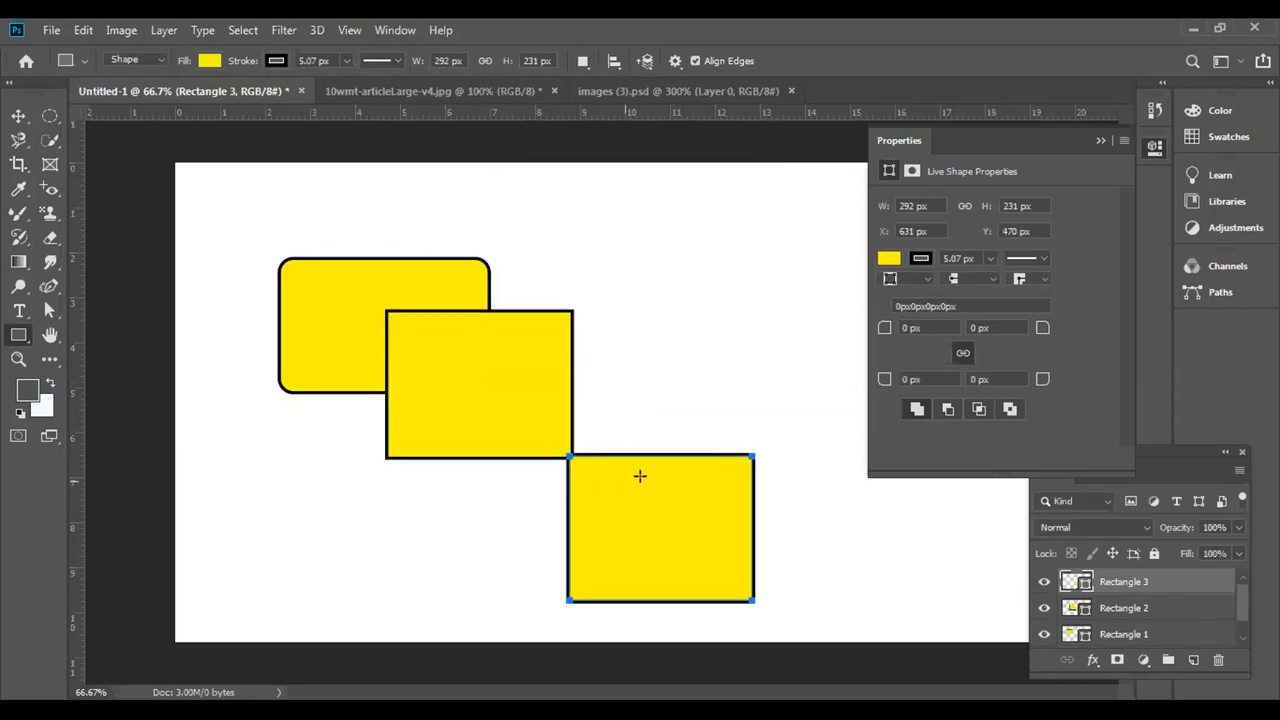
left_click(948, 410)
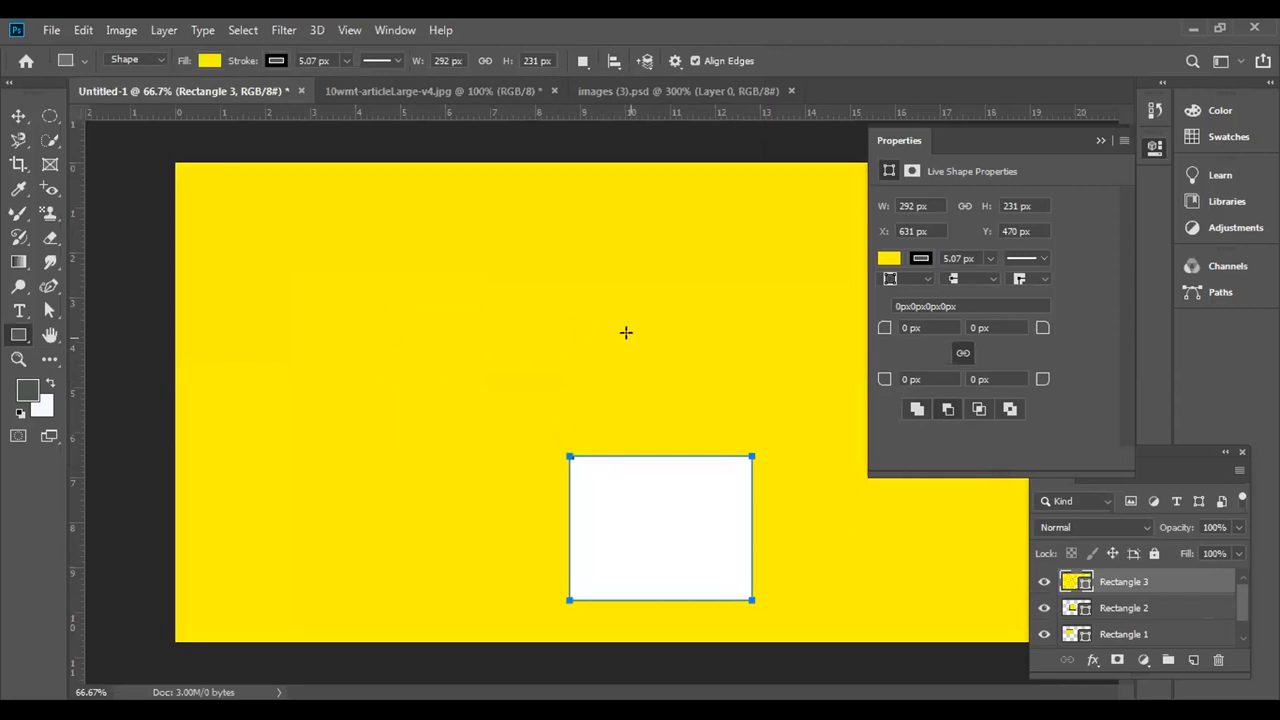
key("ctrl+z")
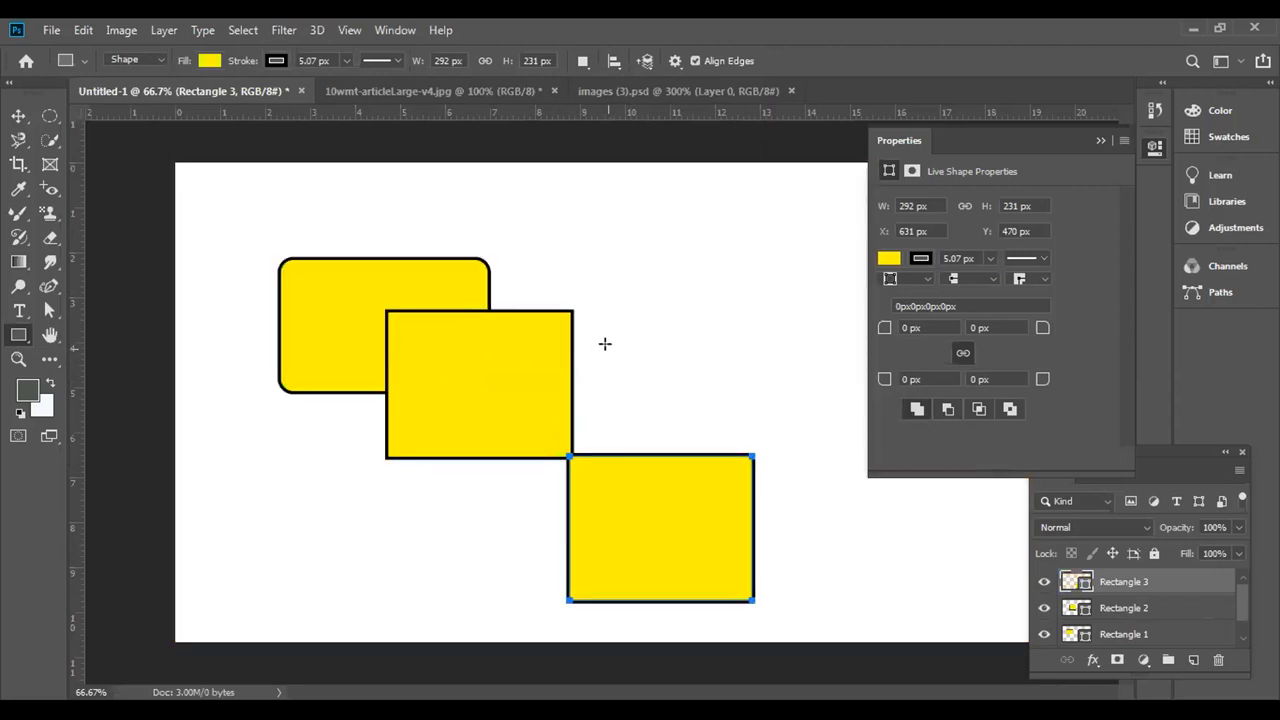
key("ctrl+z")
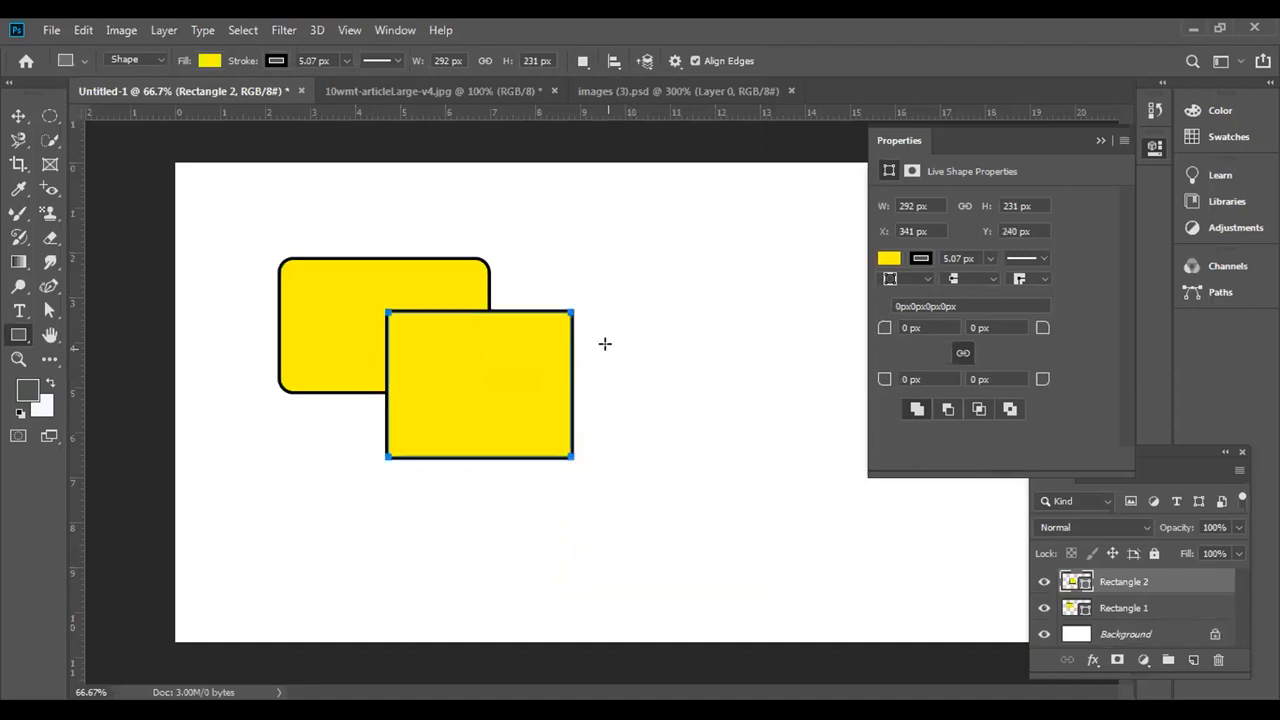
Apply Subtract Front Shape to the second rectangle and toggle the visibility of both rectangle layers to compare them.
left_click(948, 410)
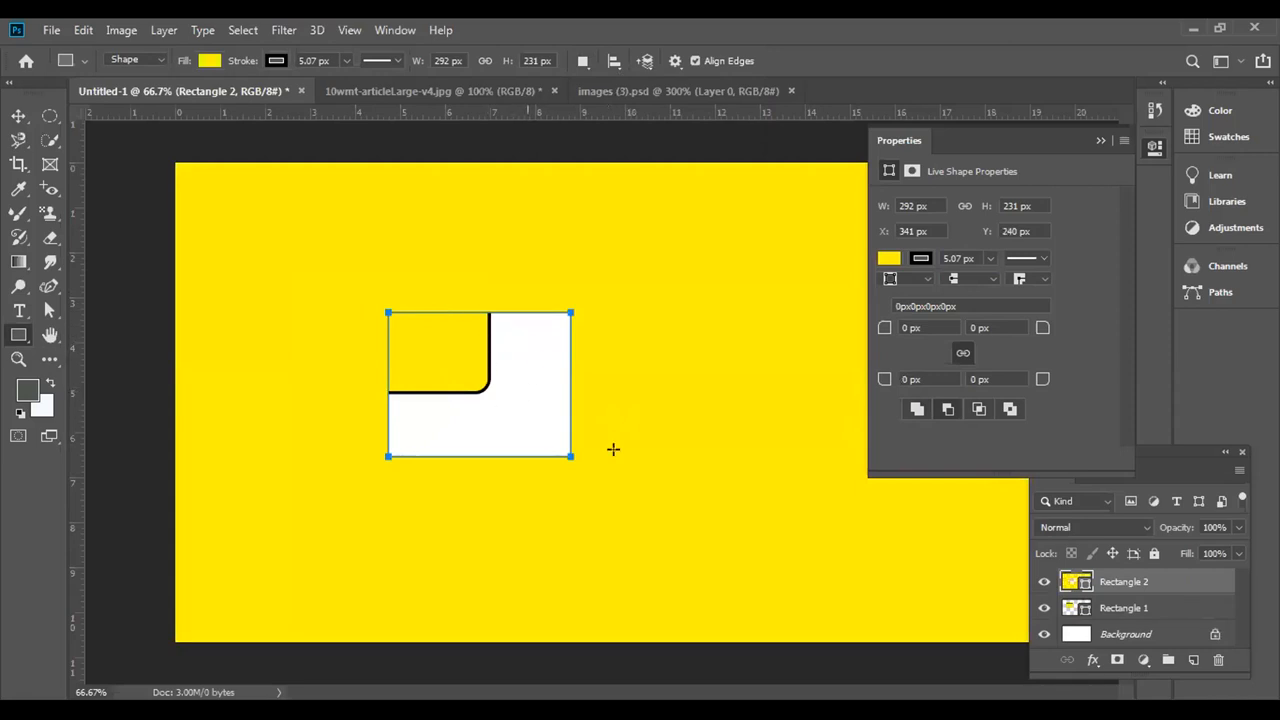
left_click(1042, 582)
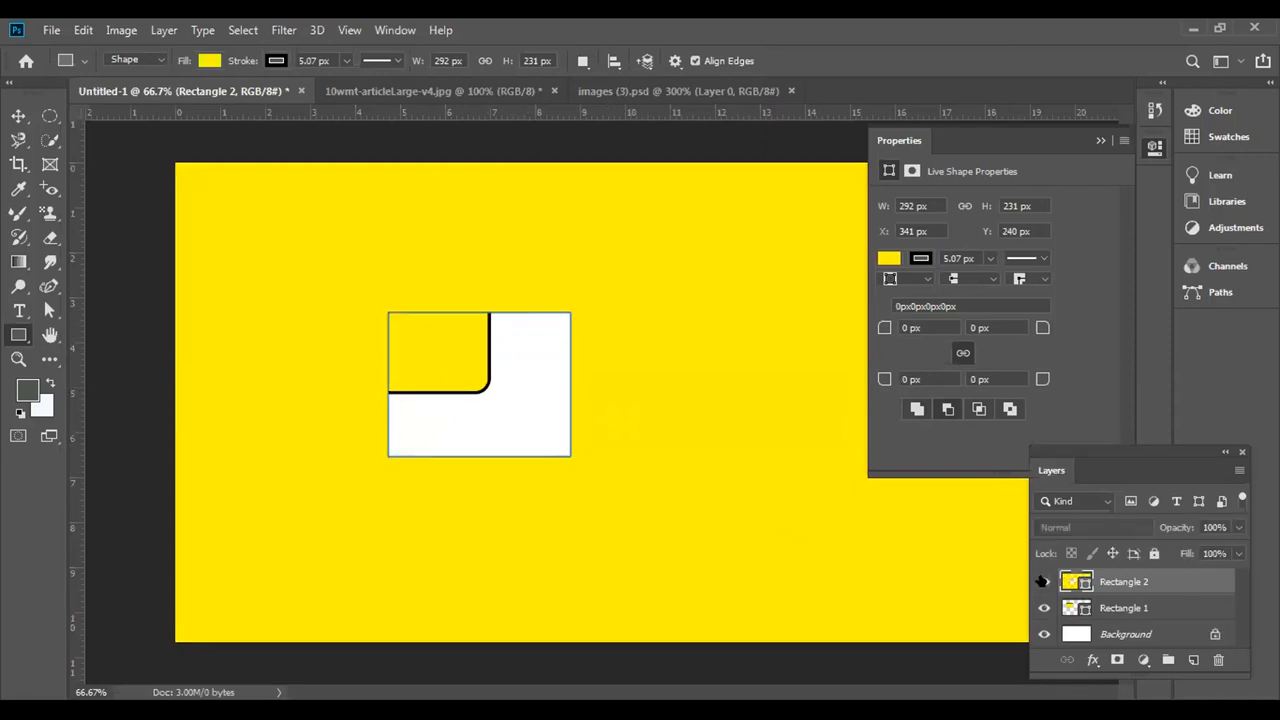
left_click(1042, 582)
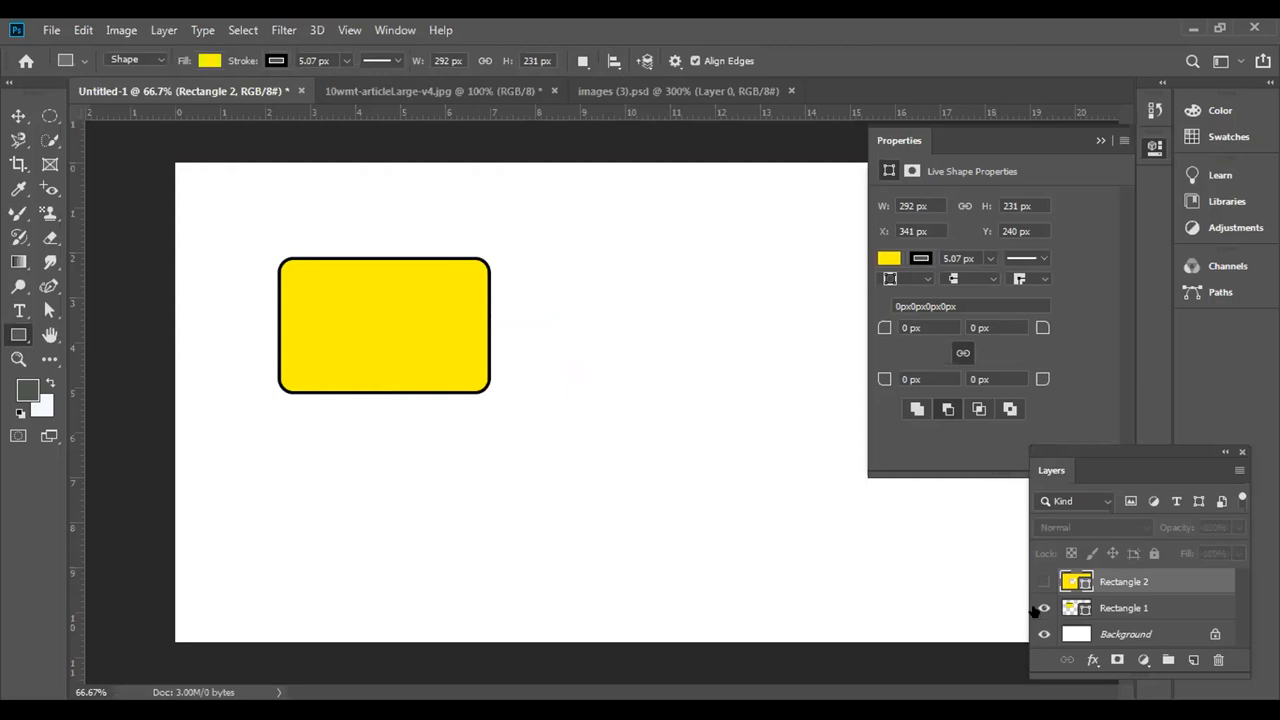
left_click(1040, 609)
left_click(1040, 609)
left_click(1040, 582)
left_click(1040, 583)
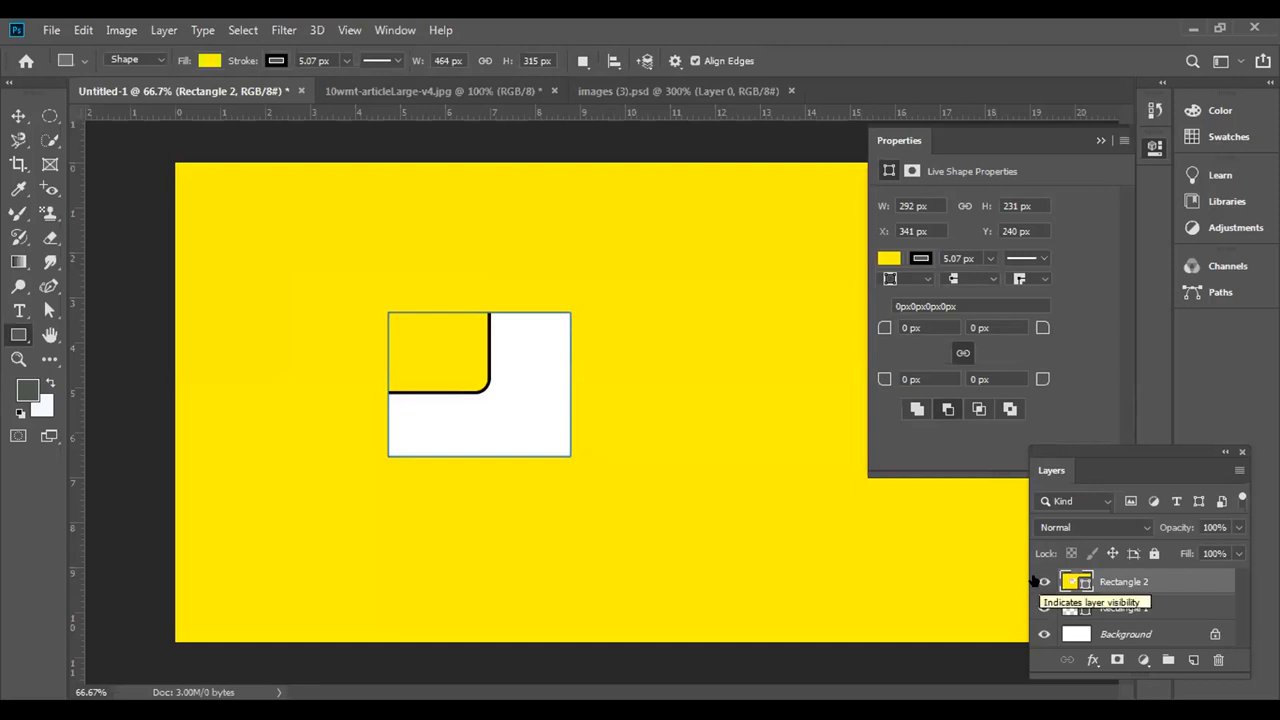
Try moving the rounded rectangle down and right behind the cut-out with the Move tool, and undo the moves.
left_click(18, 116)
left_click_drag(477, 429, 512, 403)
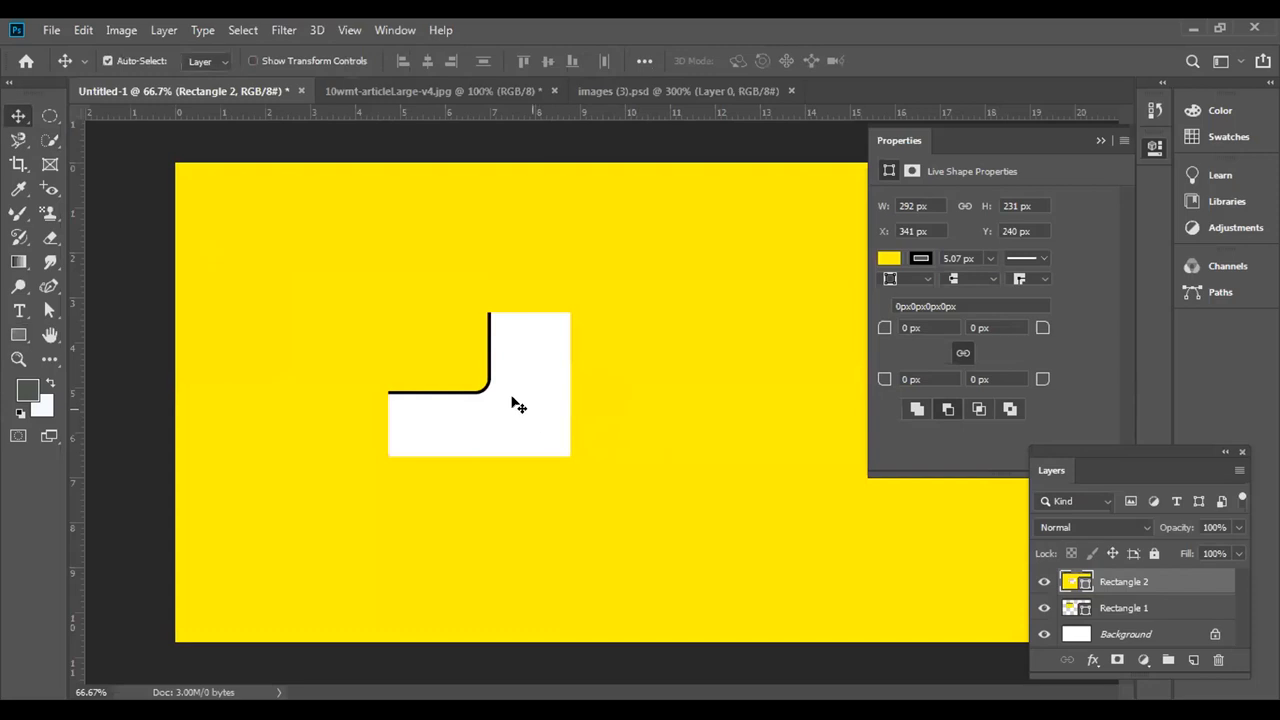
left_click_drag(449, 374, 620, 477)
left_click_drag(518, 423, 517, 435)
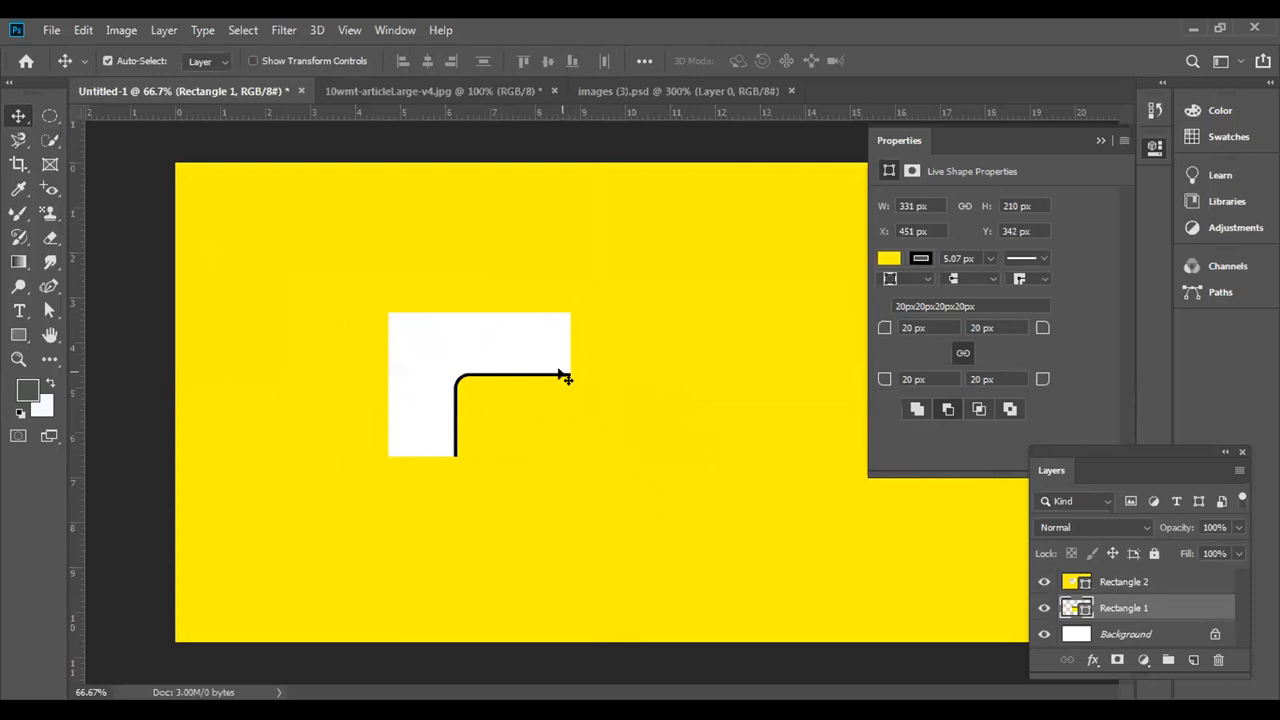
key("ctrl+z")
key("ctrl+z")
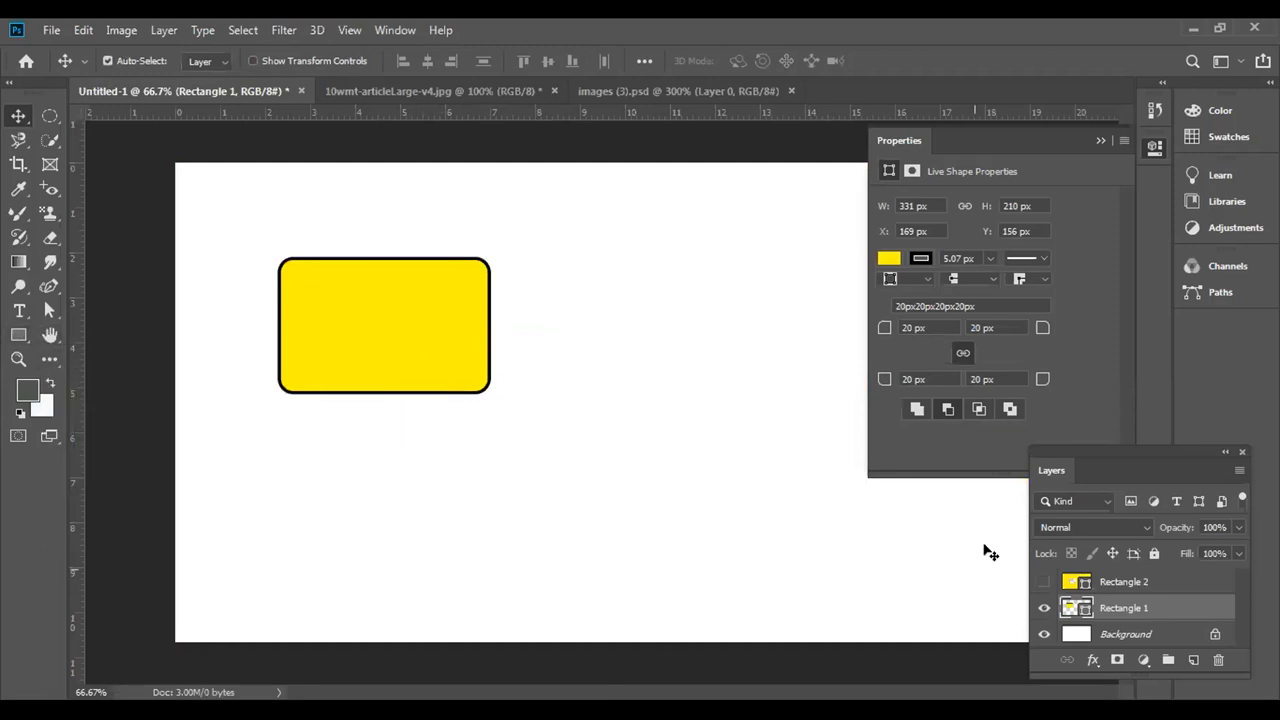
Draw a rounded rectangle about 316 × 197 px beside the existing one and set its upper-left corner radius to 0 px.
left_click(1100, 140)
left_click_drag(18, 335, 75, 352)
left_click_drag(588, 281, 778, 398)
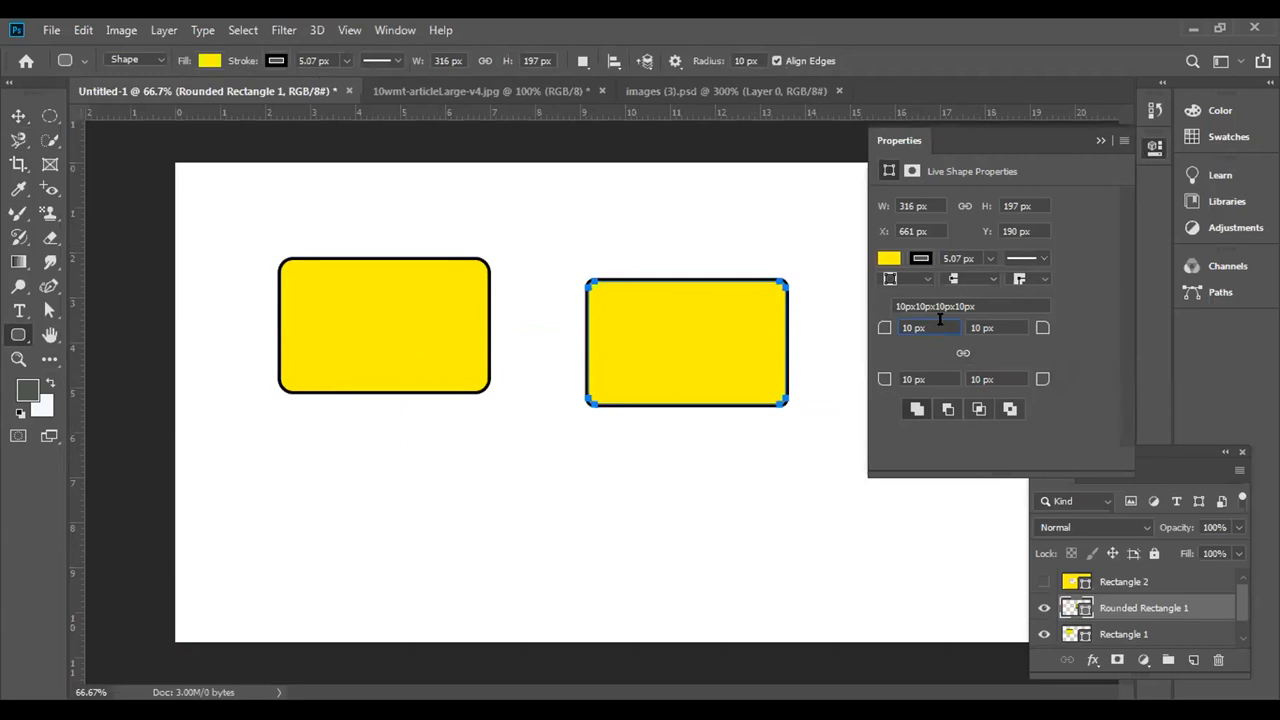
type("0")
key("Return")
Delete the Rounded Rectangle 1, Rectangle 1 and Rectangle 2 layers, and unlock the Background layer.
left_click(1217, 659)
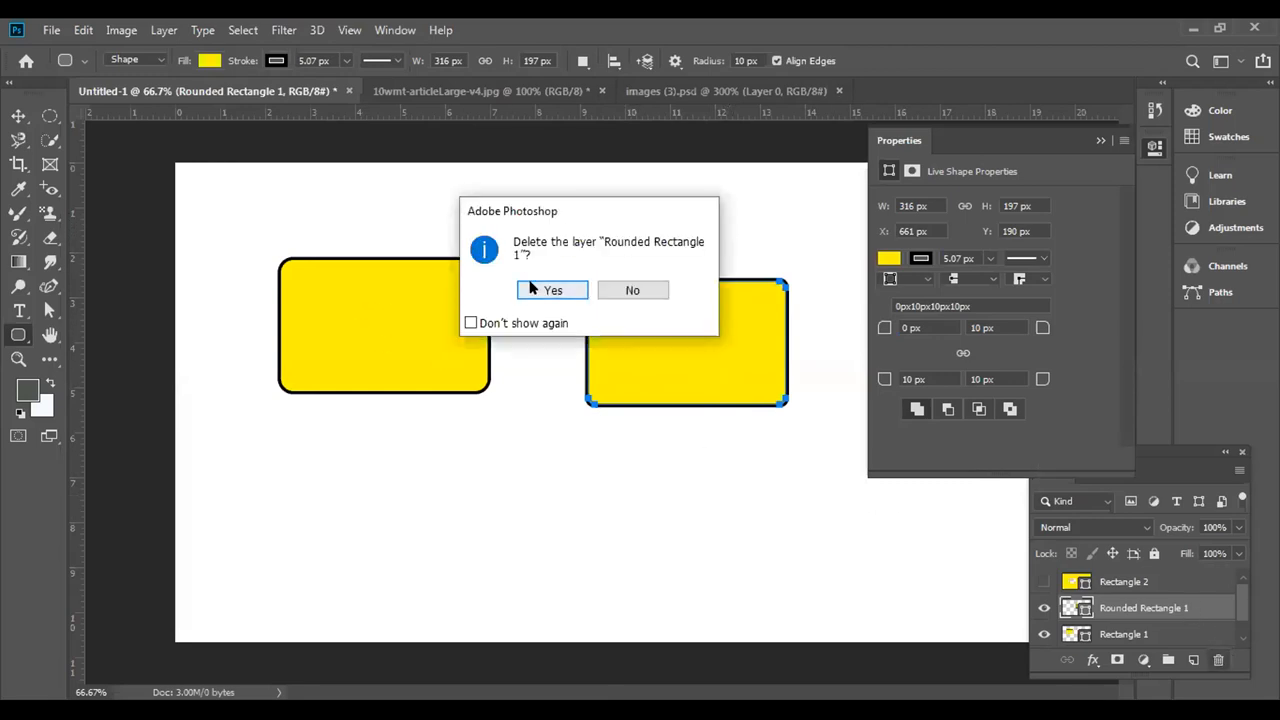
left_click(552, 290)
left_click(1213, 634)
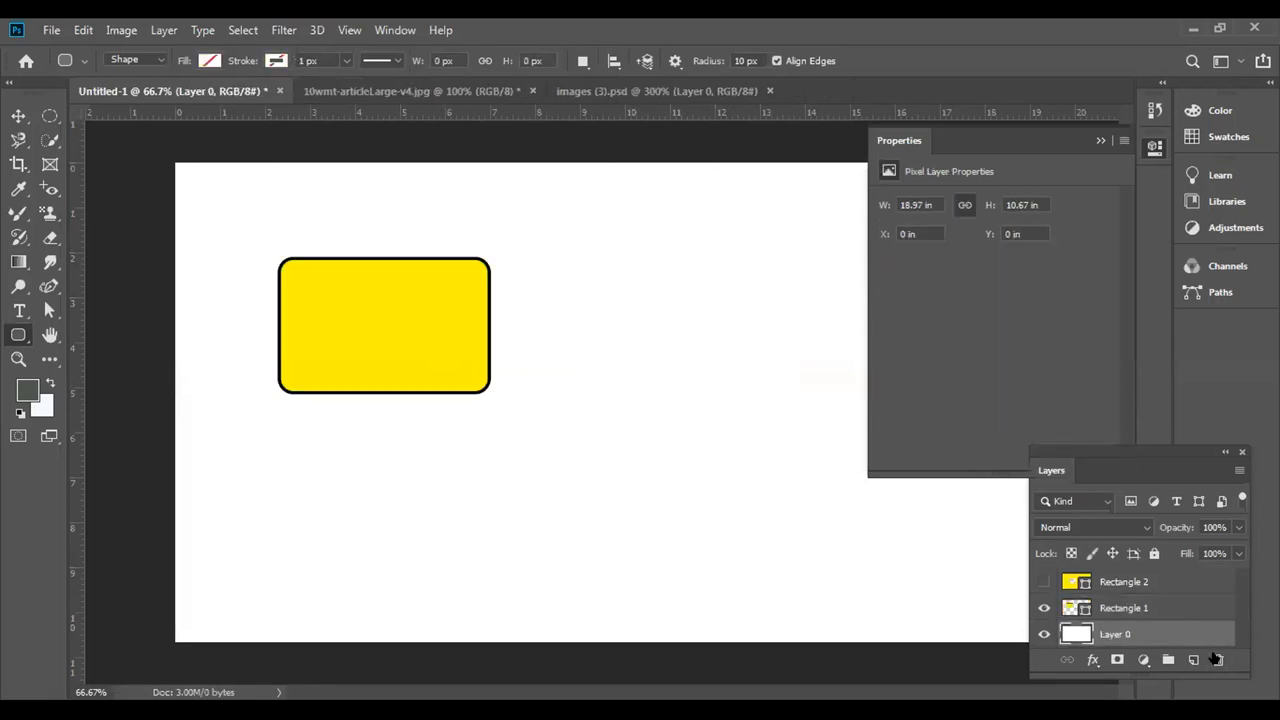
left_click(1192, 610)
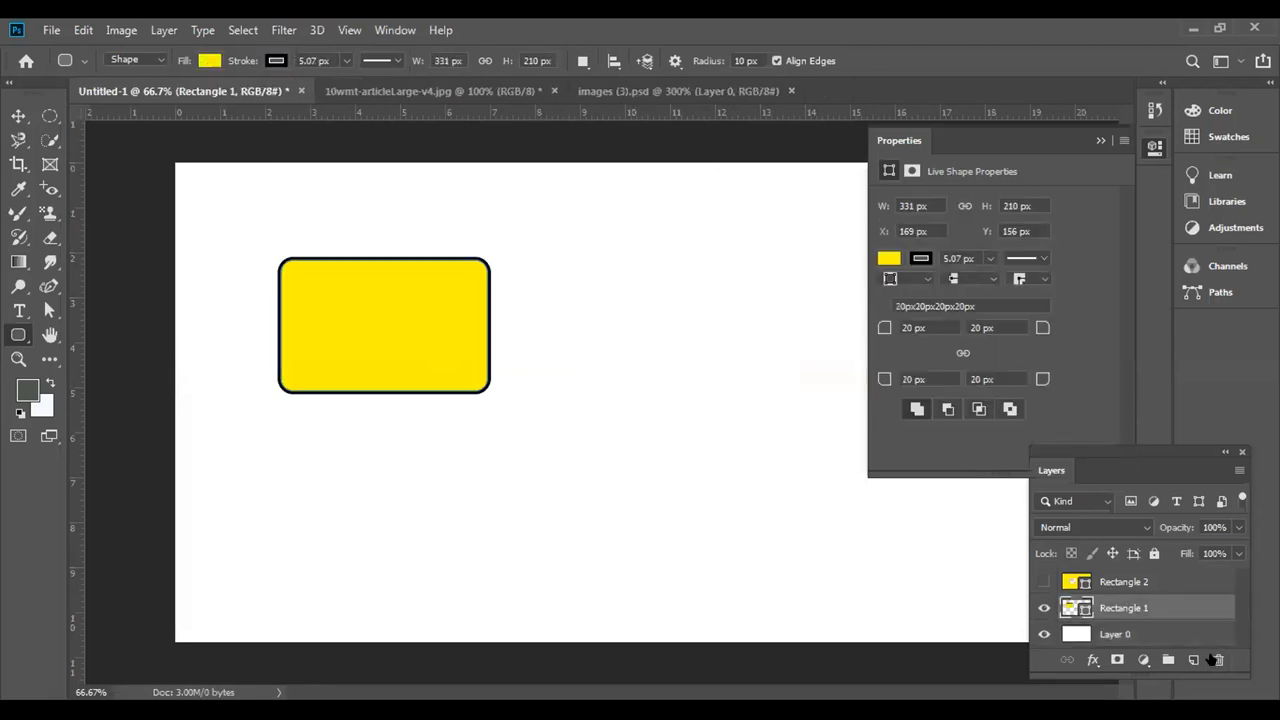
left_click(1218, 660)
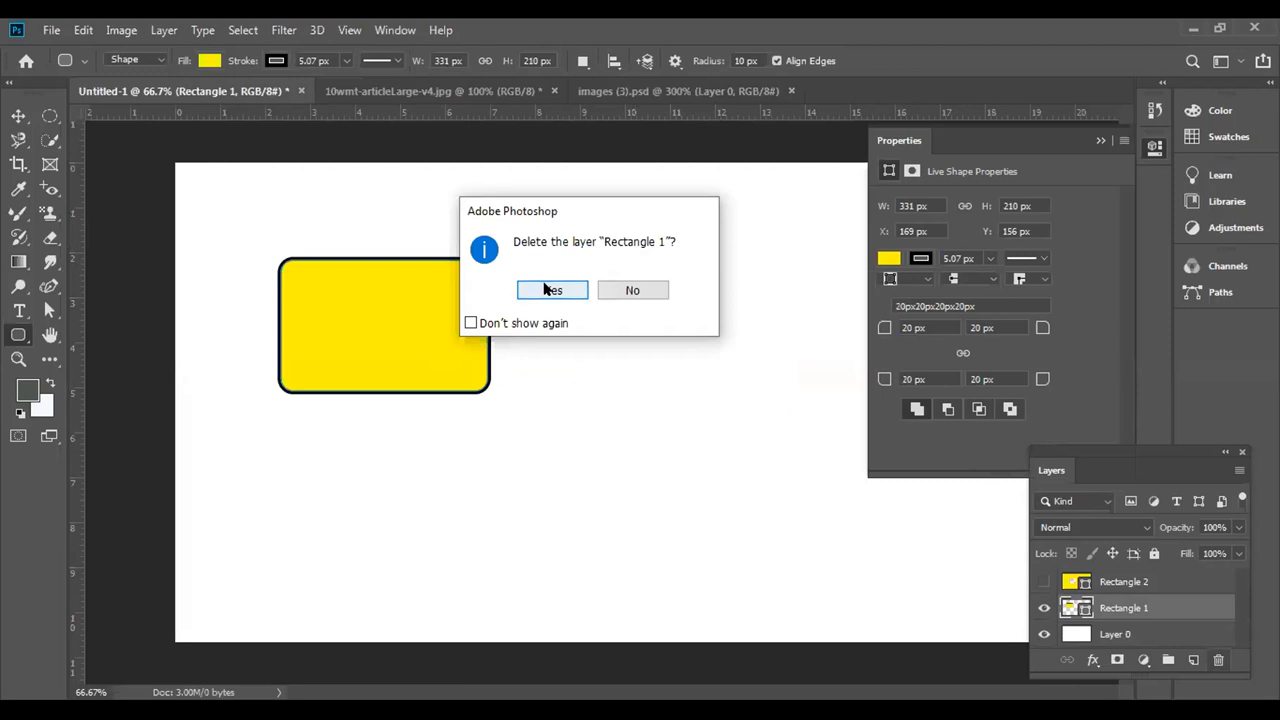
left_click(552, 290)
left_click(1146, 584)
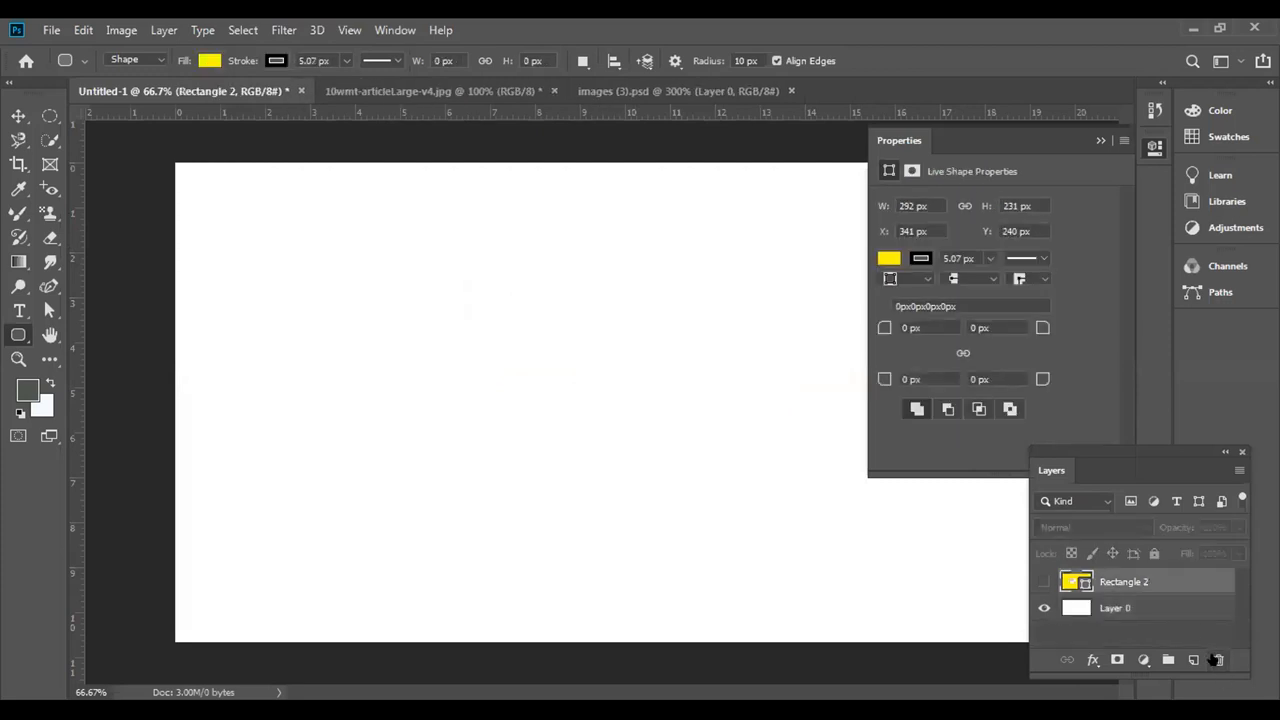
left_click(1218, 660)
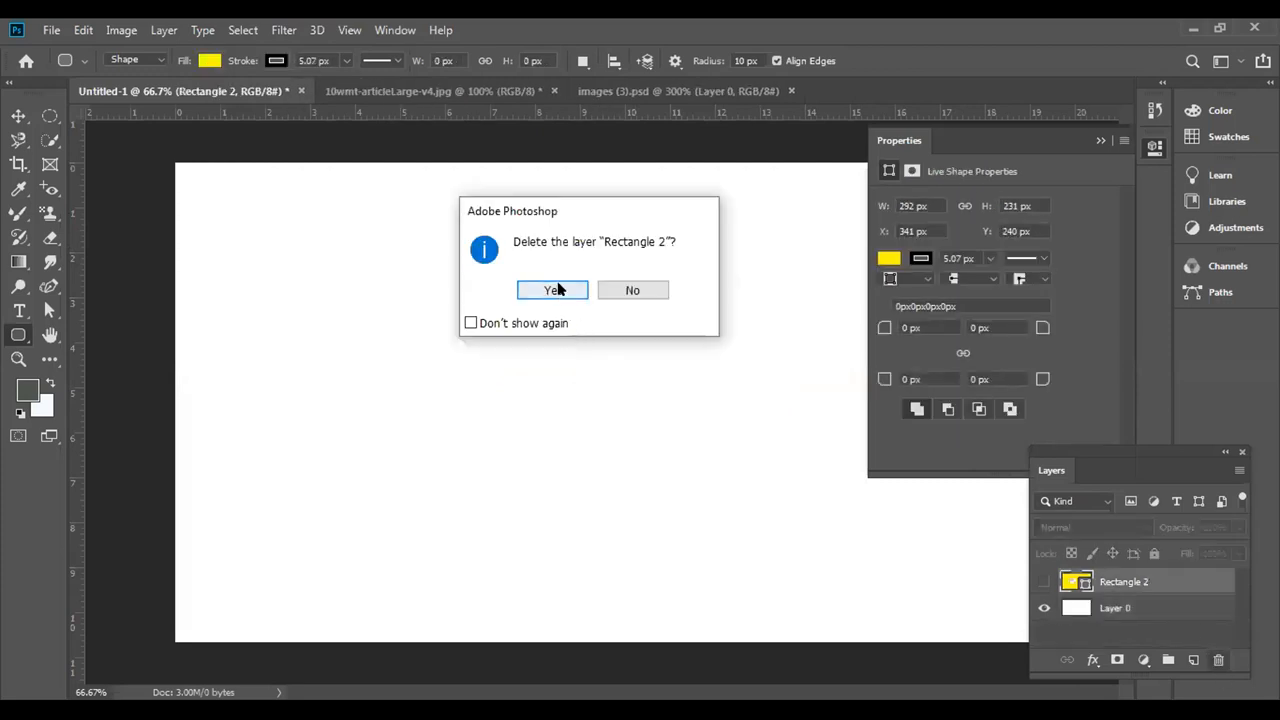
left_click(552, 290)
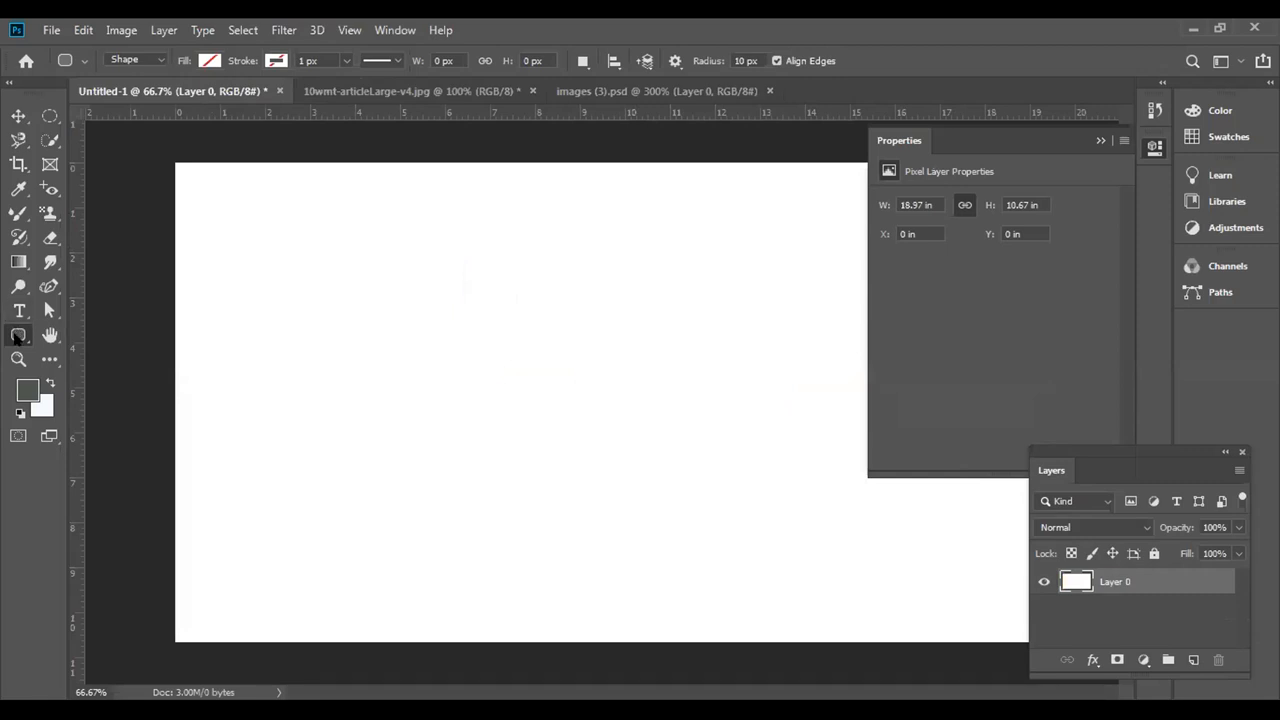
Draw an ellipse about 180 × 189 px and a circle about 276 × 276 px to its right with the Ellipse tool.
right_click(16, 336)
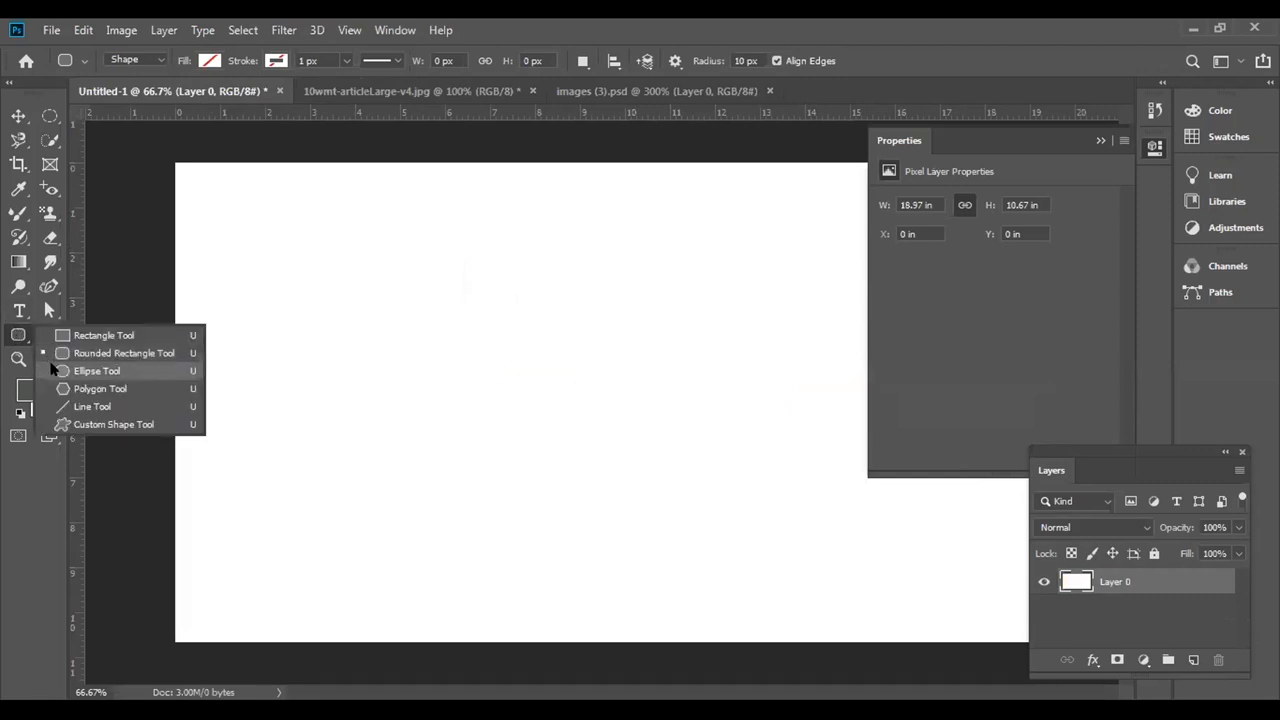
left_click(52, 370)
left_click_drag(287, 228, 396, 342)
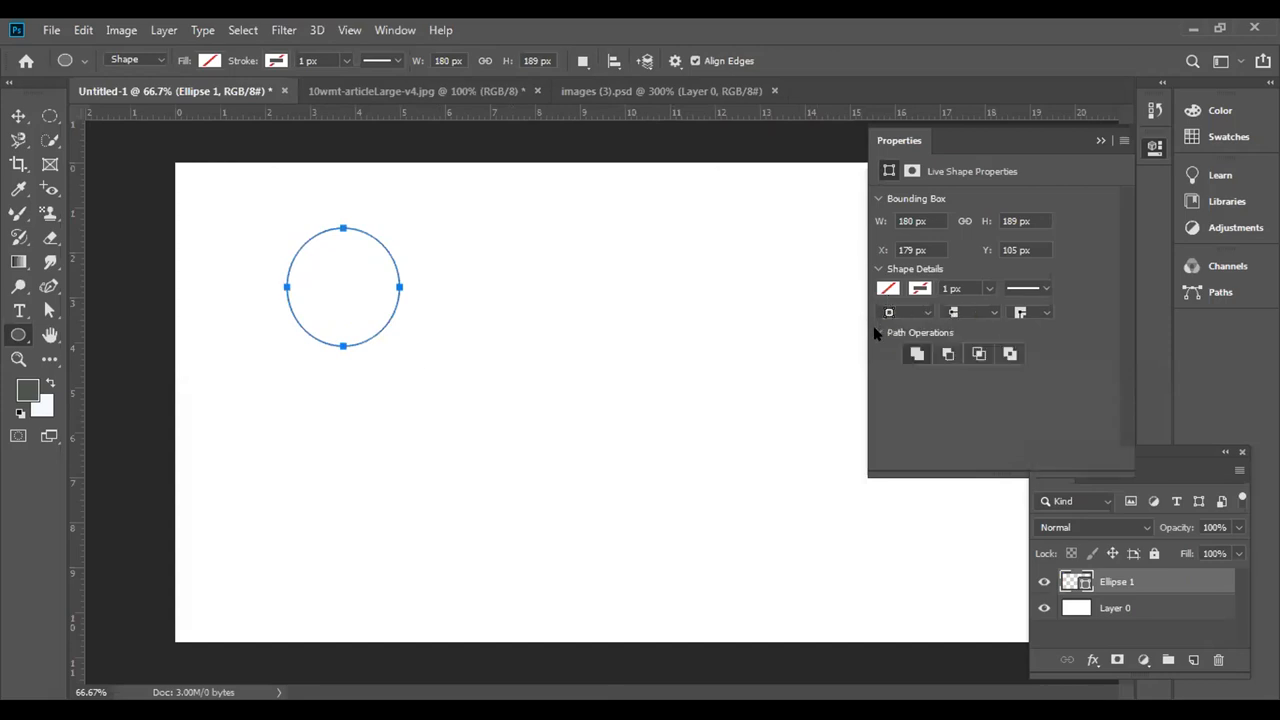
left_click(924, 313)
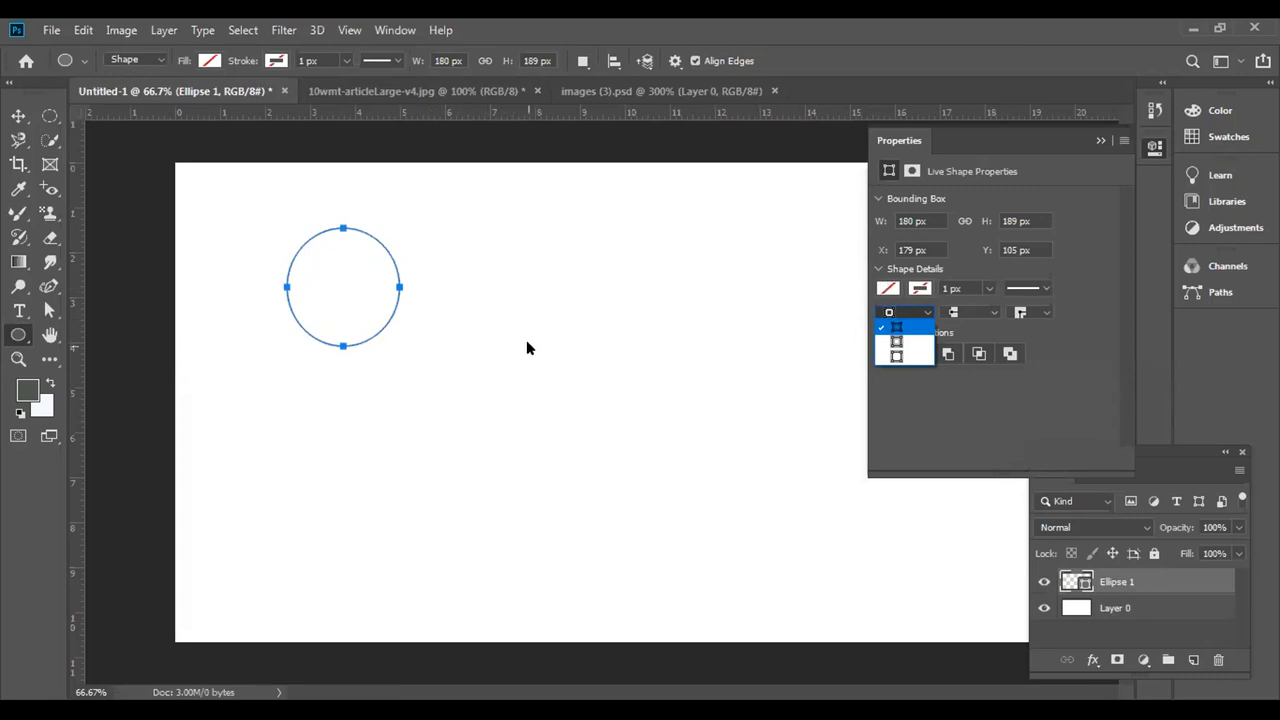
left_click(949, 387)
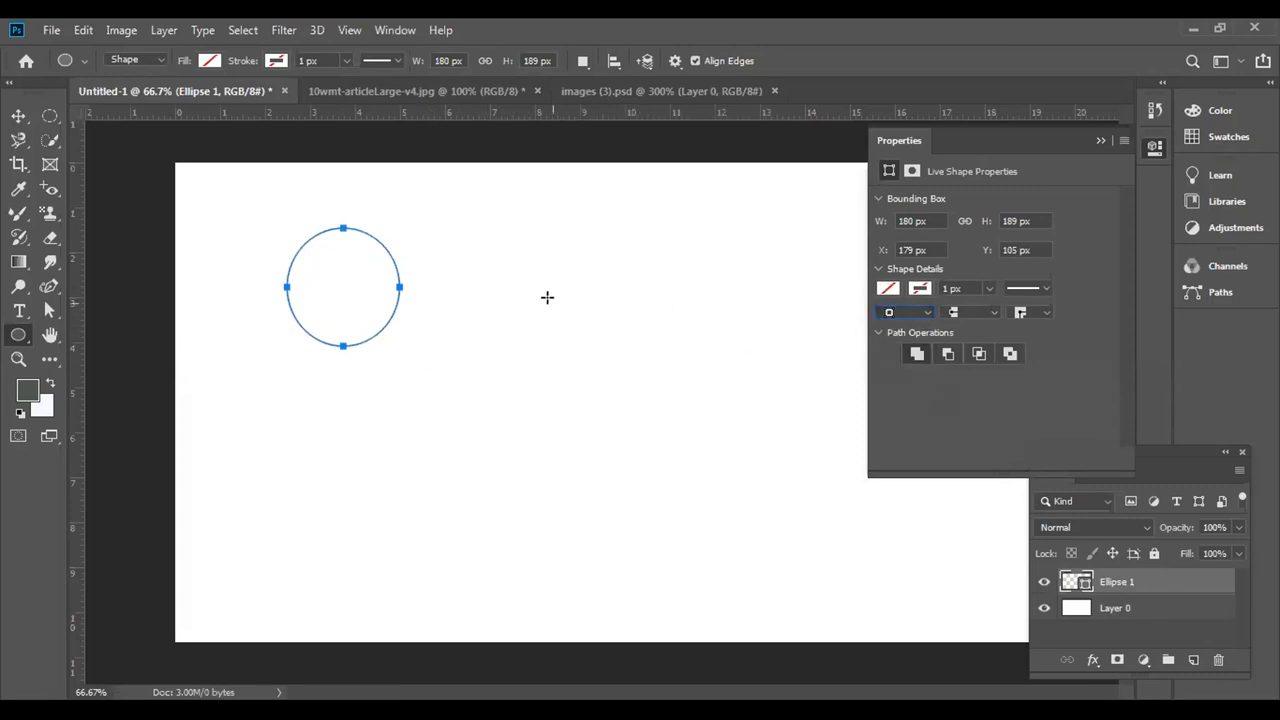
left_click_drag(547, 297, 649, 384)
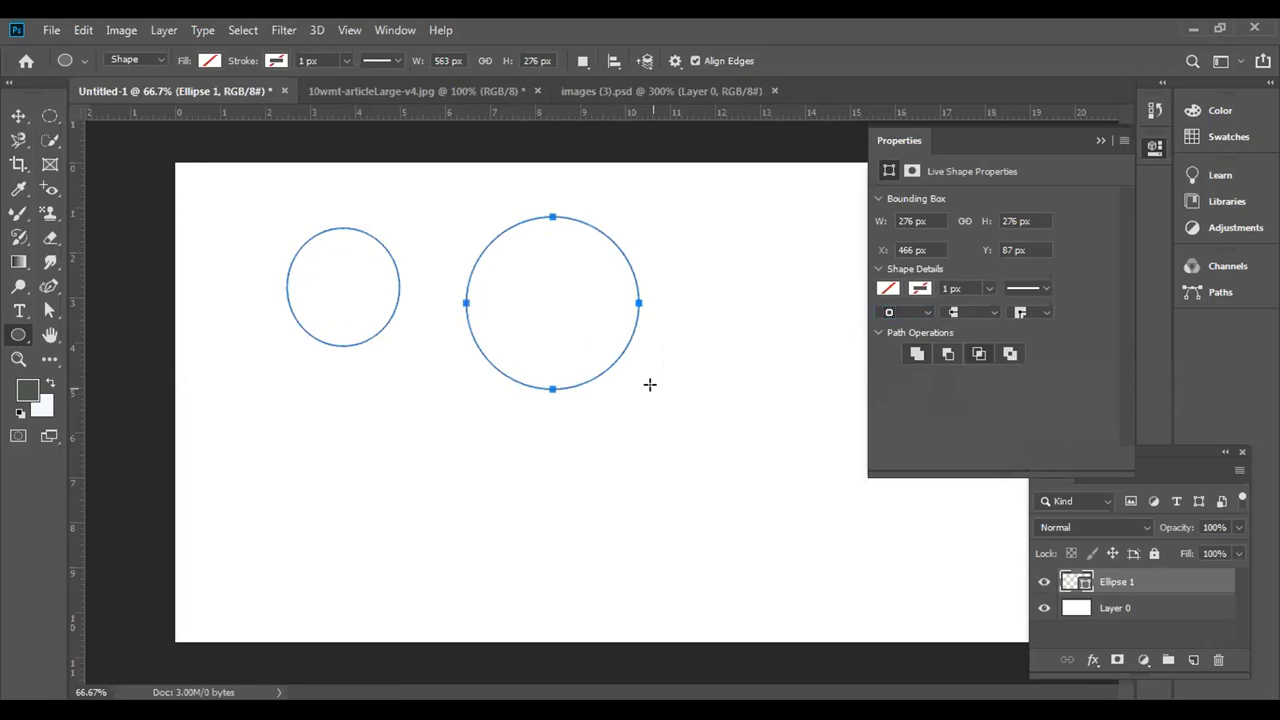
Draw a rectangle about 316 × 200 px in the lower-left part of the canvas, below the ellipse.
right_click(12, 335)
left_click(103, 335)
left_click_drag(269, 412, 467, 537)
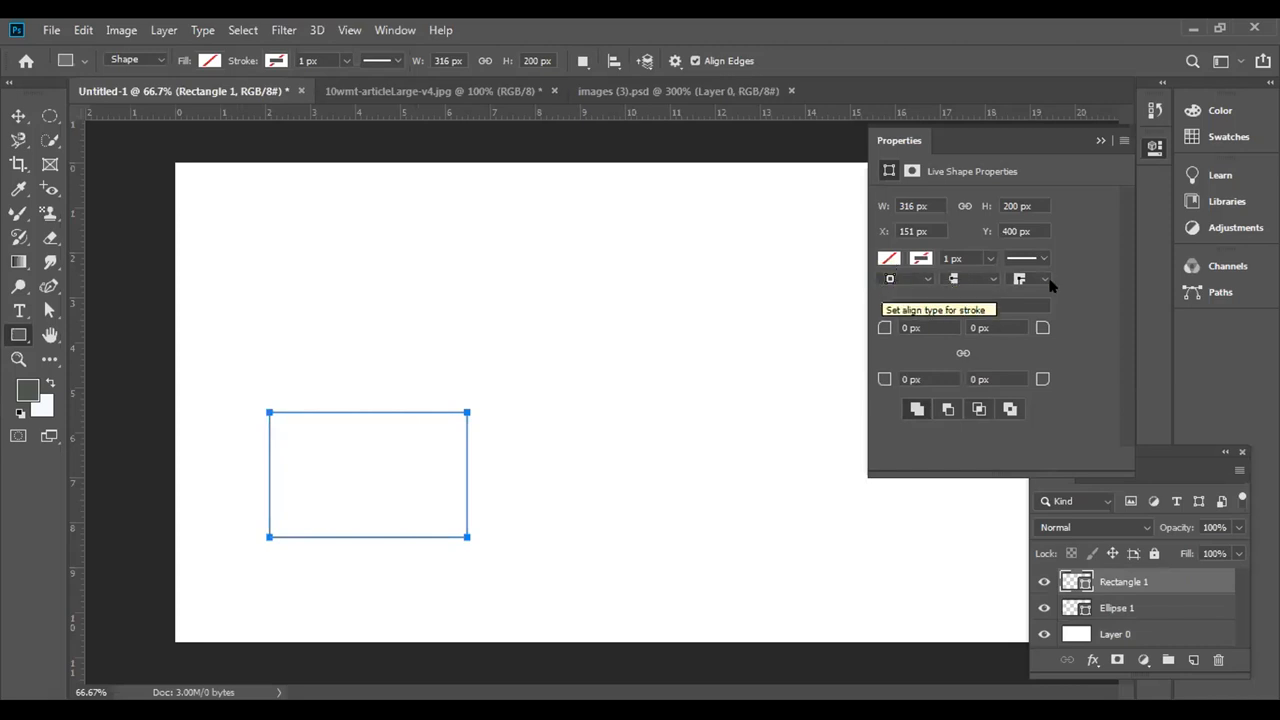
Examine the stroke alignment and line cap options available for the rectangle.
left_click(920, 279)
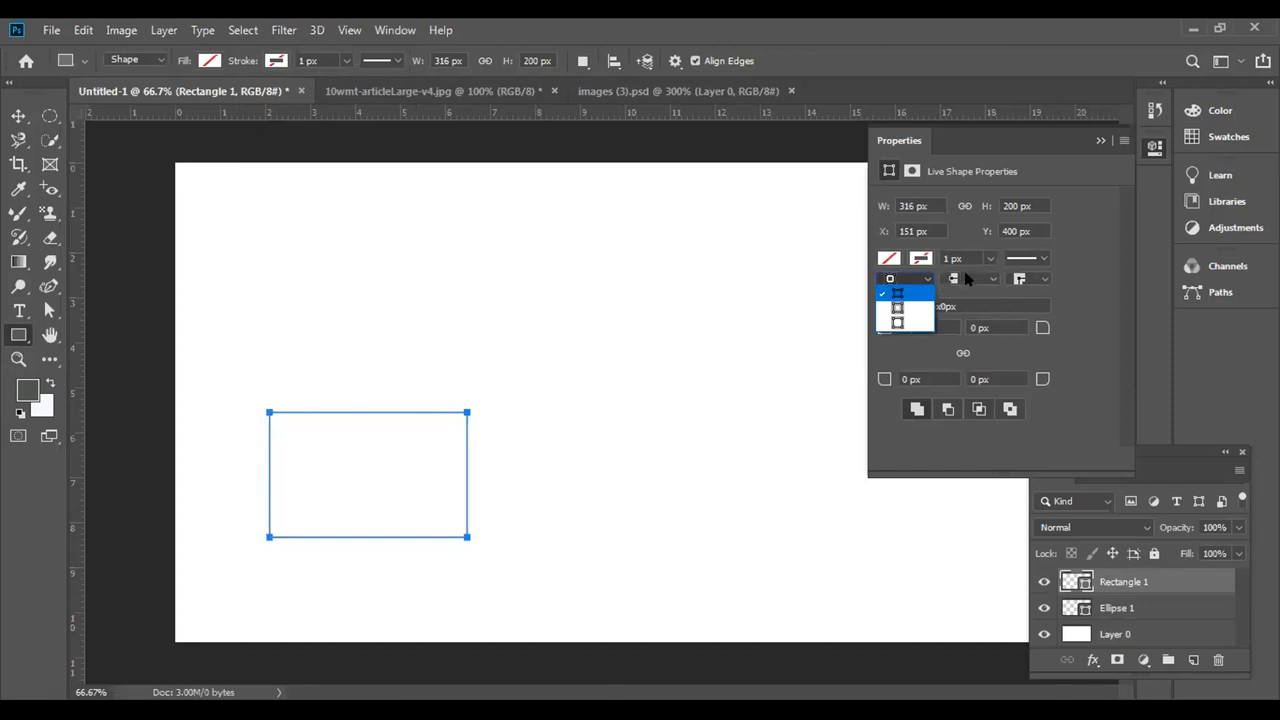
left_click(967, 279)
left_click(983, 279)
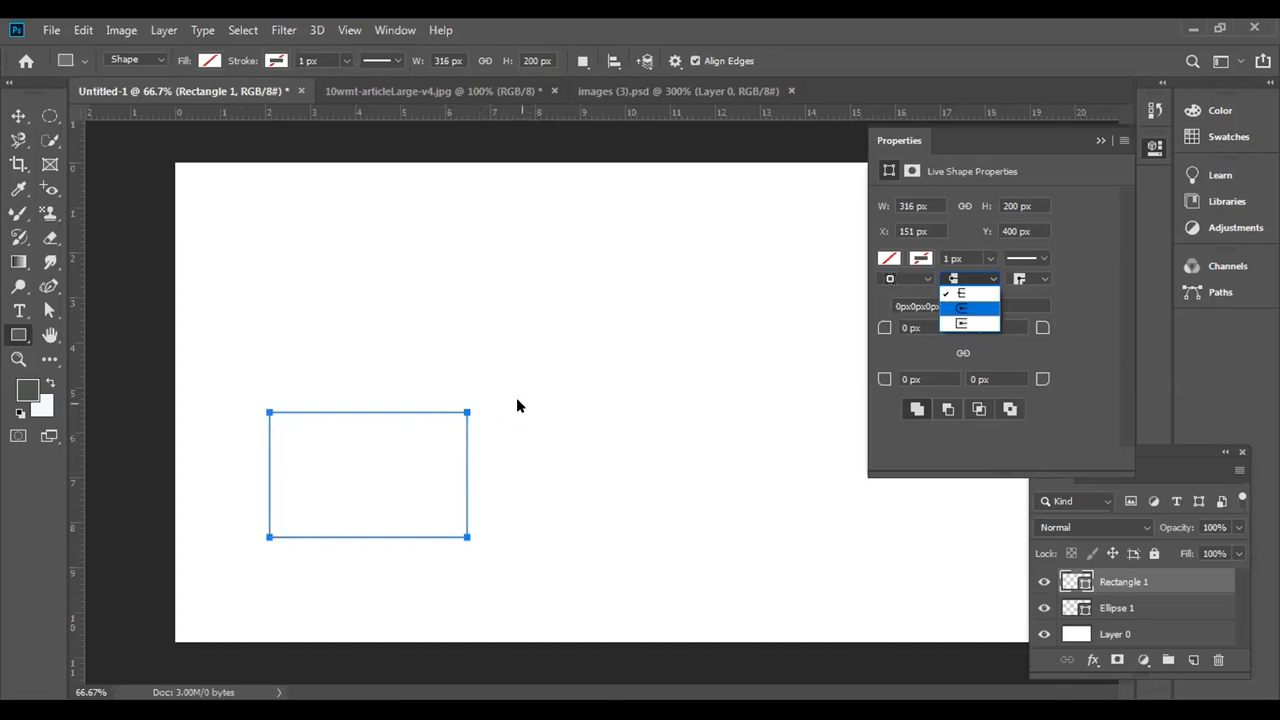
key("Up")
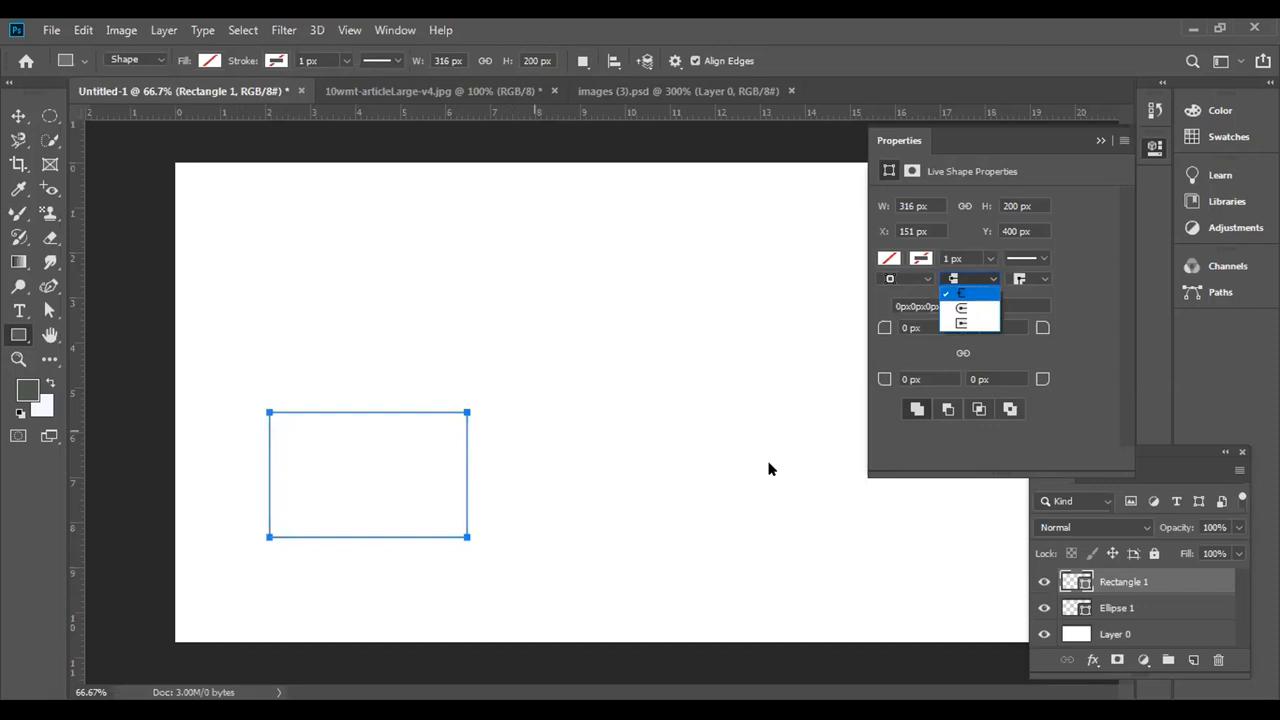
key("Return")
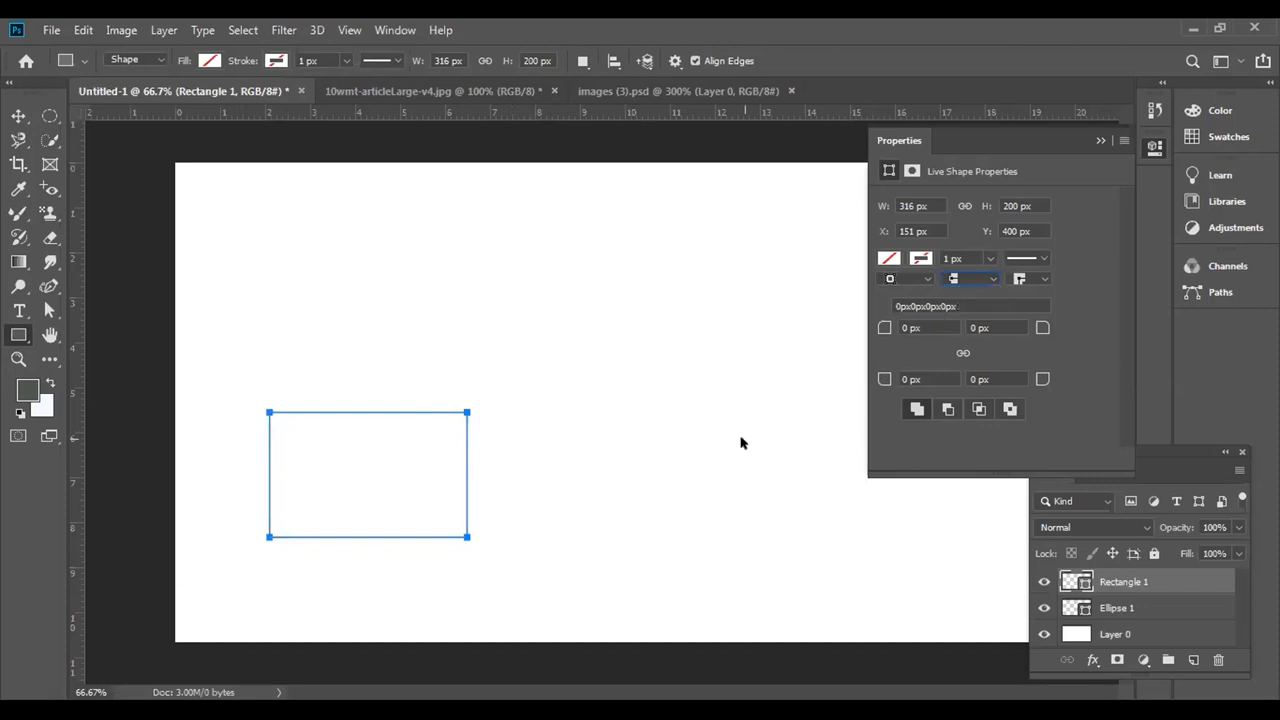
Give the rectangle a black 1 px stroke and set its line cap type to round, inspecting the upper-right corner at 12800%.
key("ctrl+plus")
key("ctrl+plus")
key("ctrl+plus")
key("ctrl+plus")
key("ctrl+plus")
key("ctrl+plus")
key("ctrl+plus")
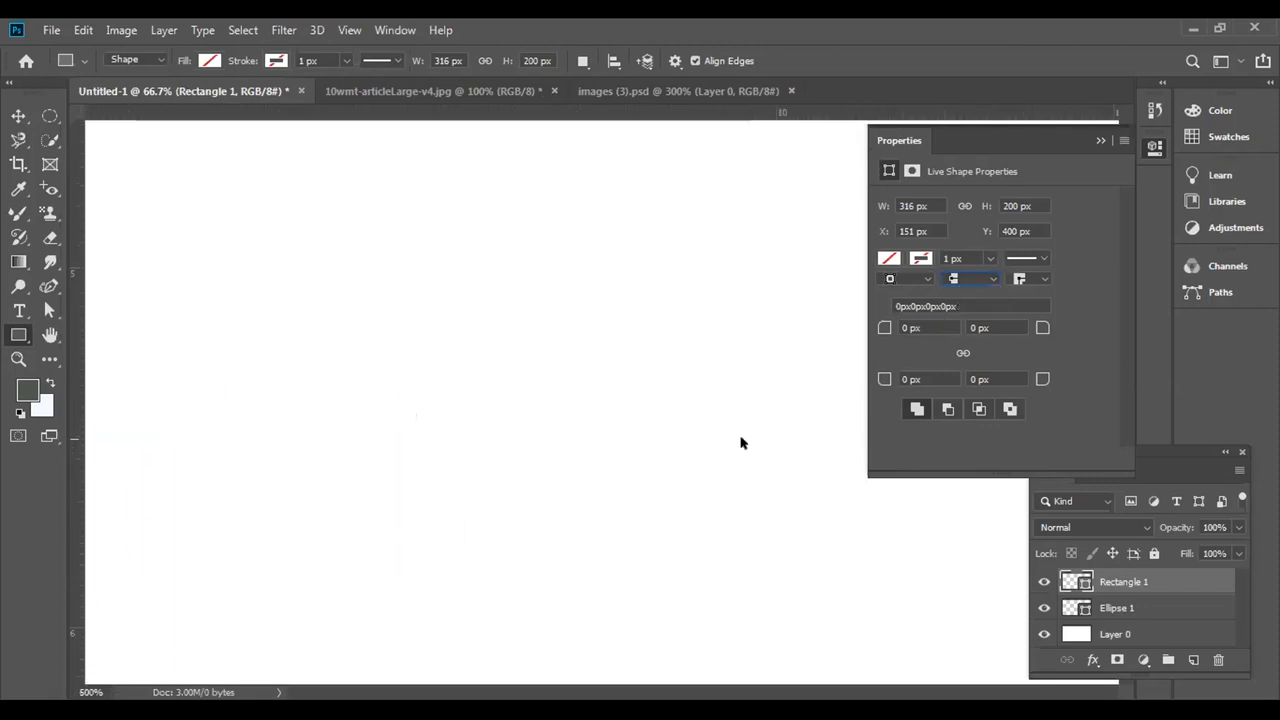
key("space")
left_click_drag(279, 379, 769, 243)
left_click_drag(7, 519, 253, 466)
left_click_drag(143, 554, 385, 533)
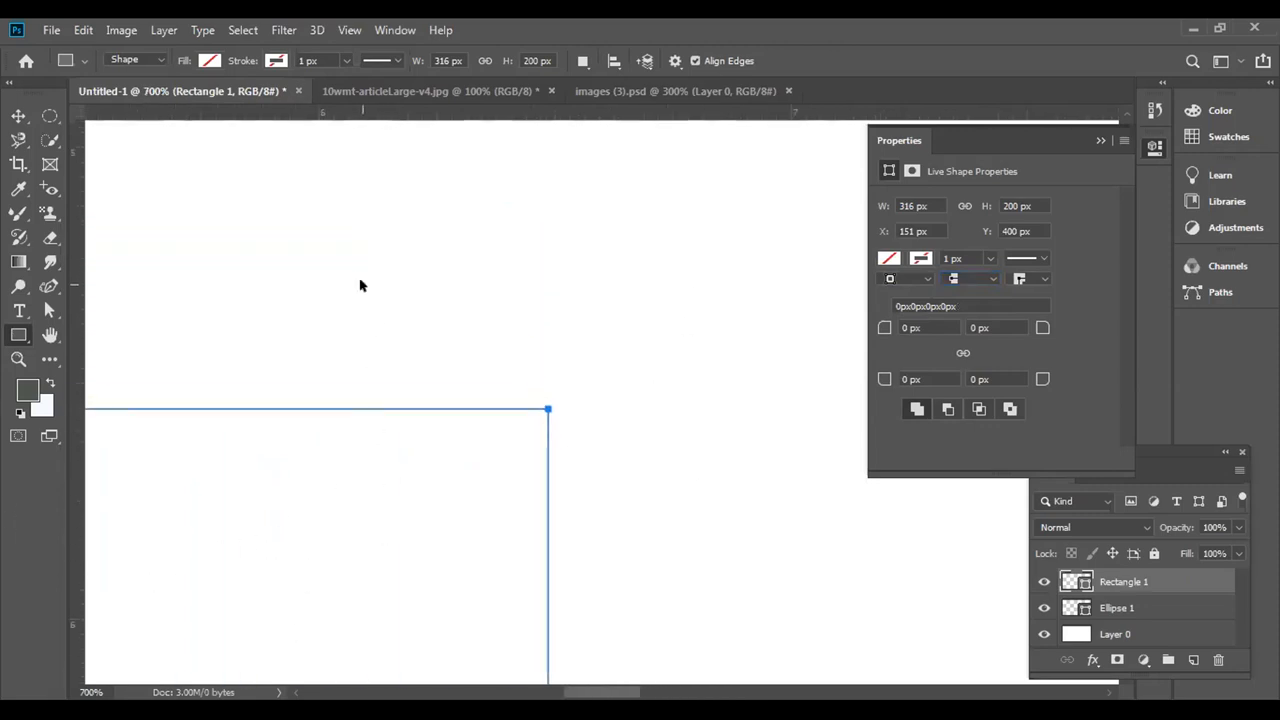
key("ctrl+plus")
key("ctrl+plus")
key("ctrl+plus")
key("ctrl+plus")
key("ctrl+plus")
key("ctrl+plus")
key("ctrl+plus")
key("ctrl+plus")
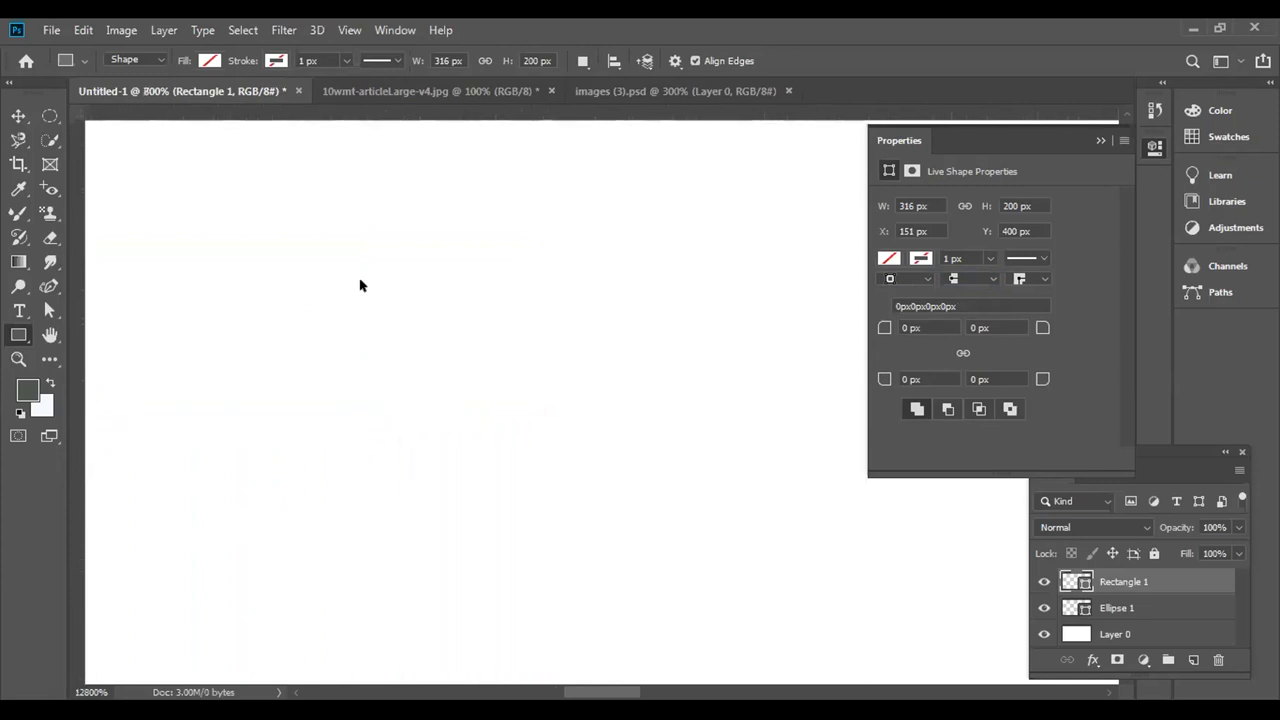
left_click_drag(251, 500, 419, 495)
left_click_drag(189, 523, 250, 608)
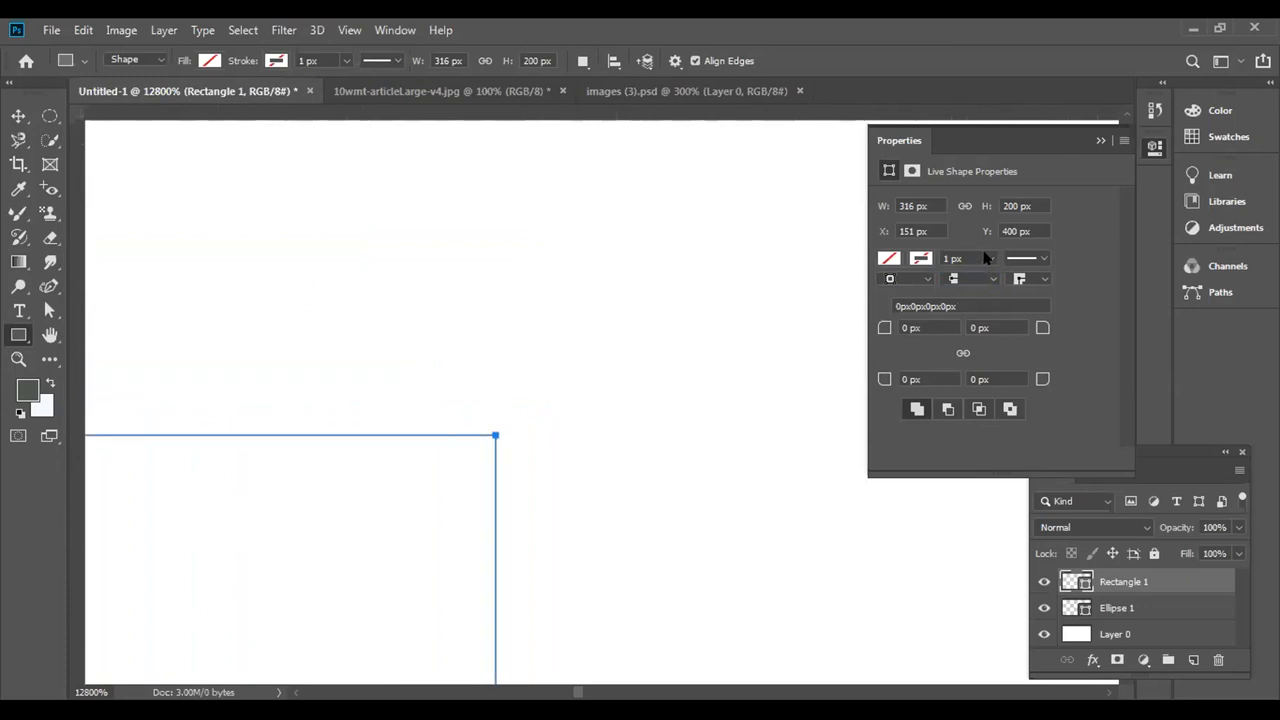
left_click(921, 259)
left_click(889, 346)
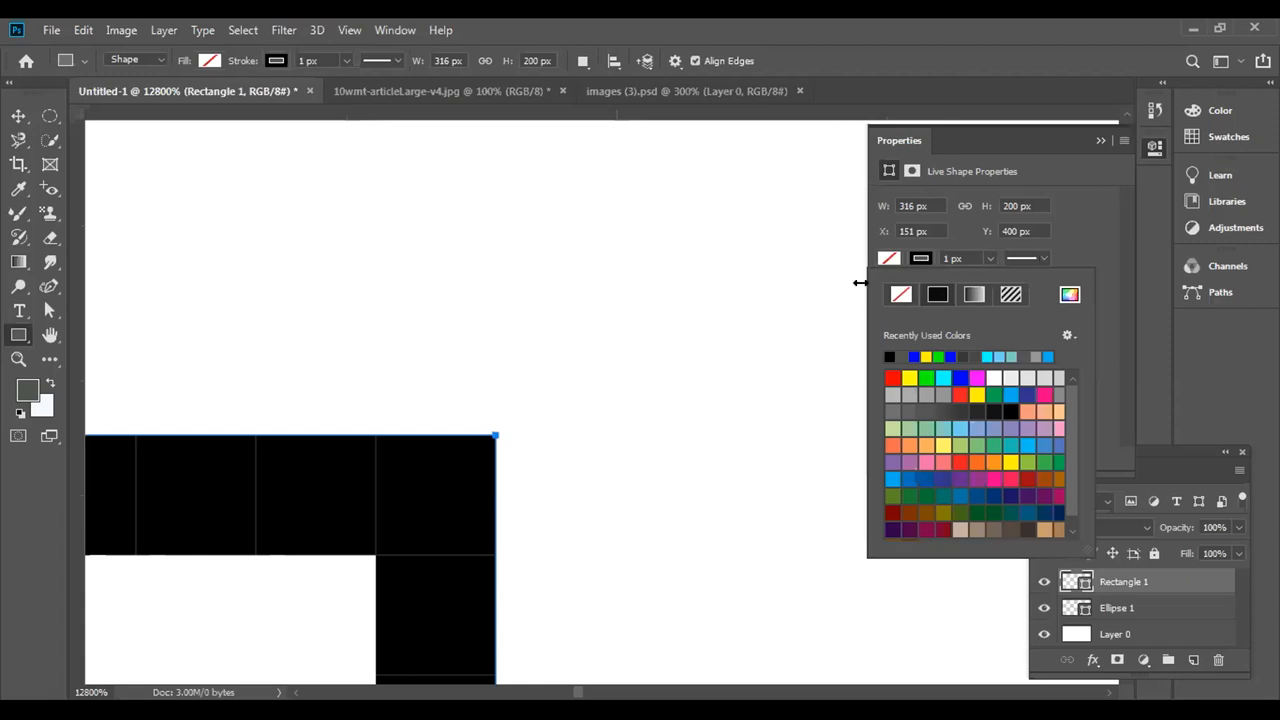
left_click(1088, 255)
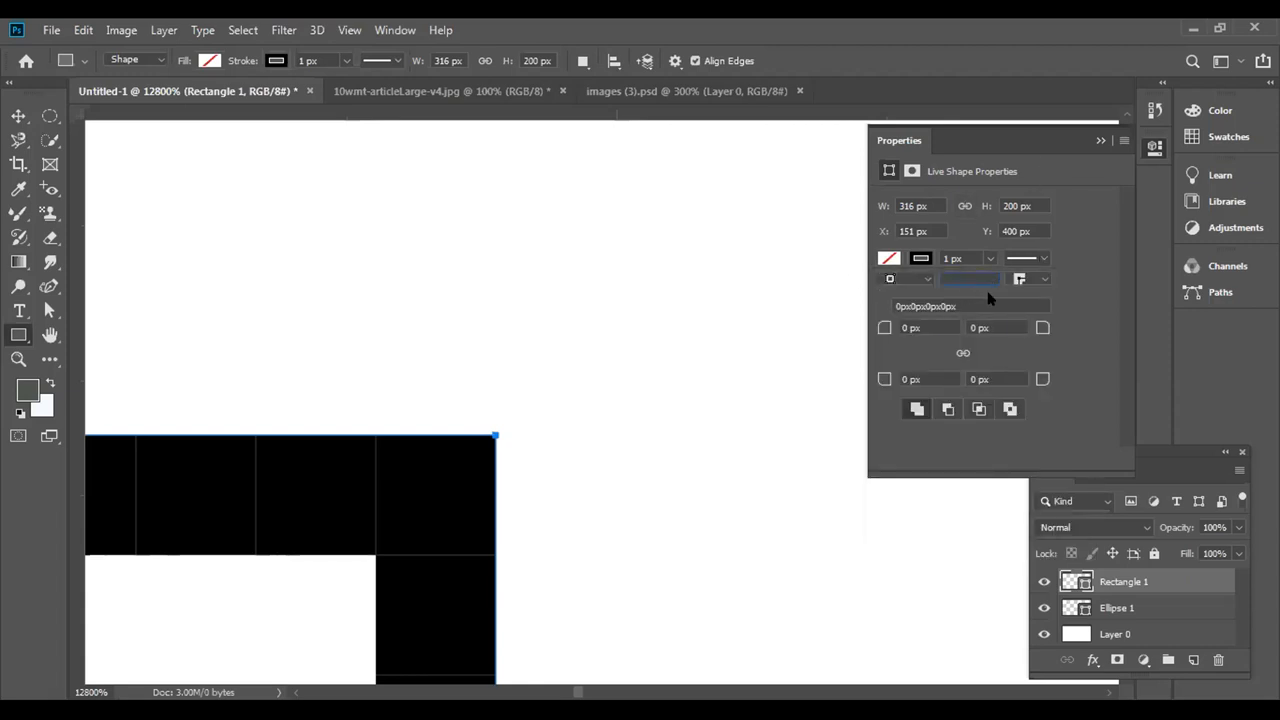
left_click(988, 298)
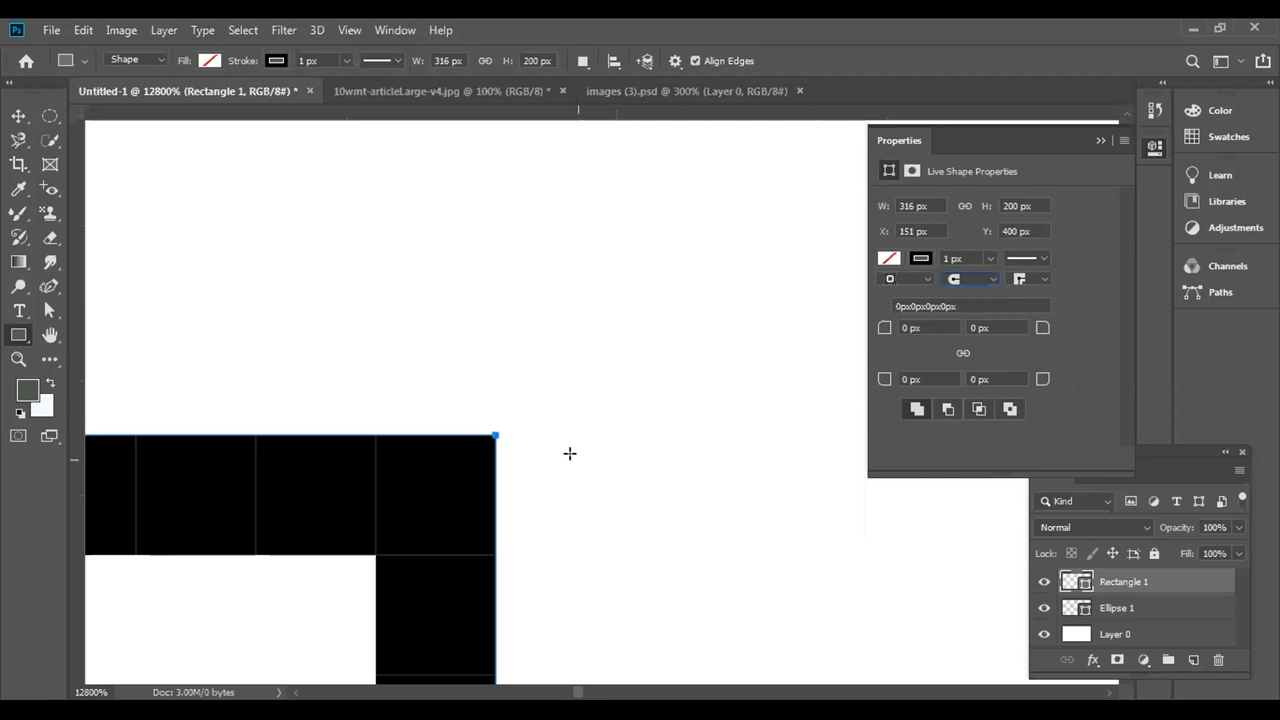
left_click_drag(554, 477, 706, 289)
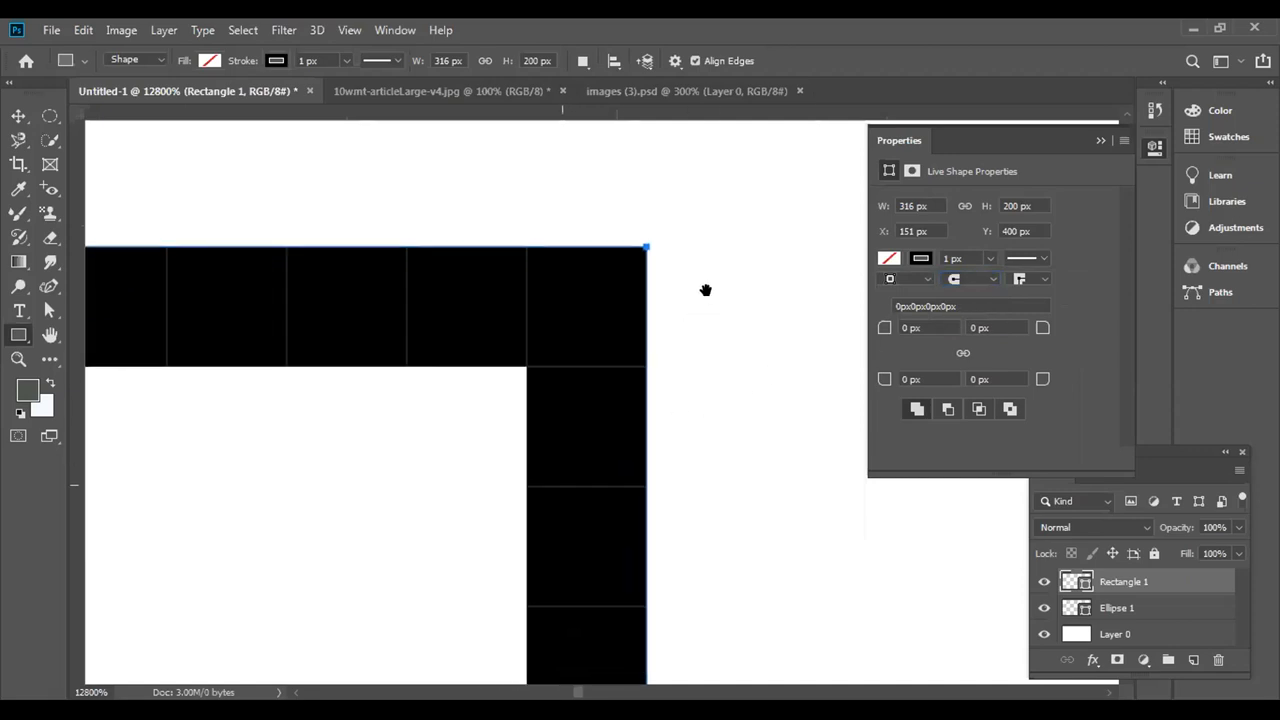
Try a horizontal line of 1 px weight across the rectangle's upper-right corner with the Line tool, and undo it.
right_click(19, 329)
left_click(84, 404)
left_click_drag(223, 466, 725, 494)
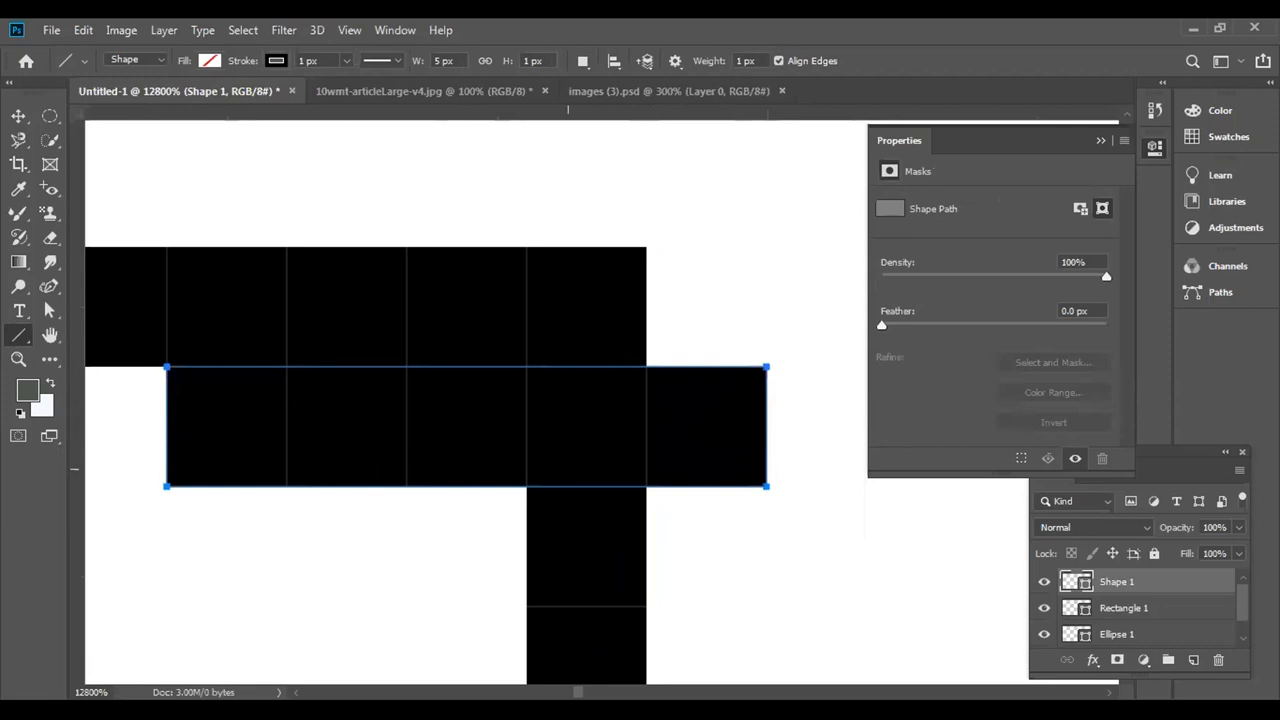
key("ctrl+z")
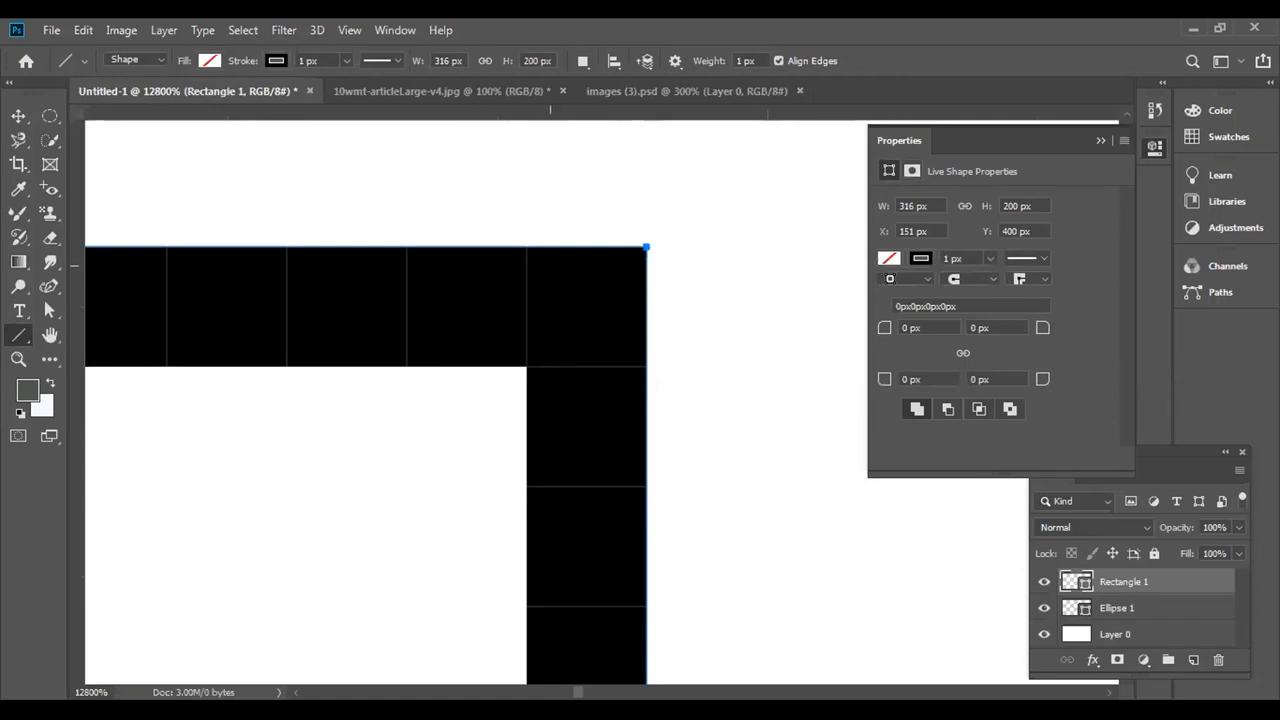
Try the square and butt line cap types on the rectangle's solid stroke.
left_click(991, 280)
left_click(993, 325)
left_click(983, 280)
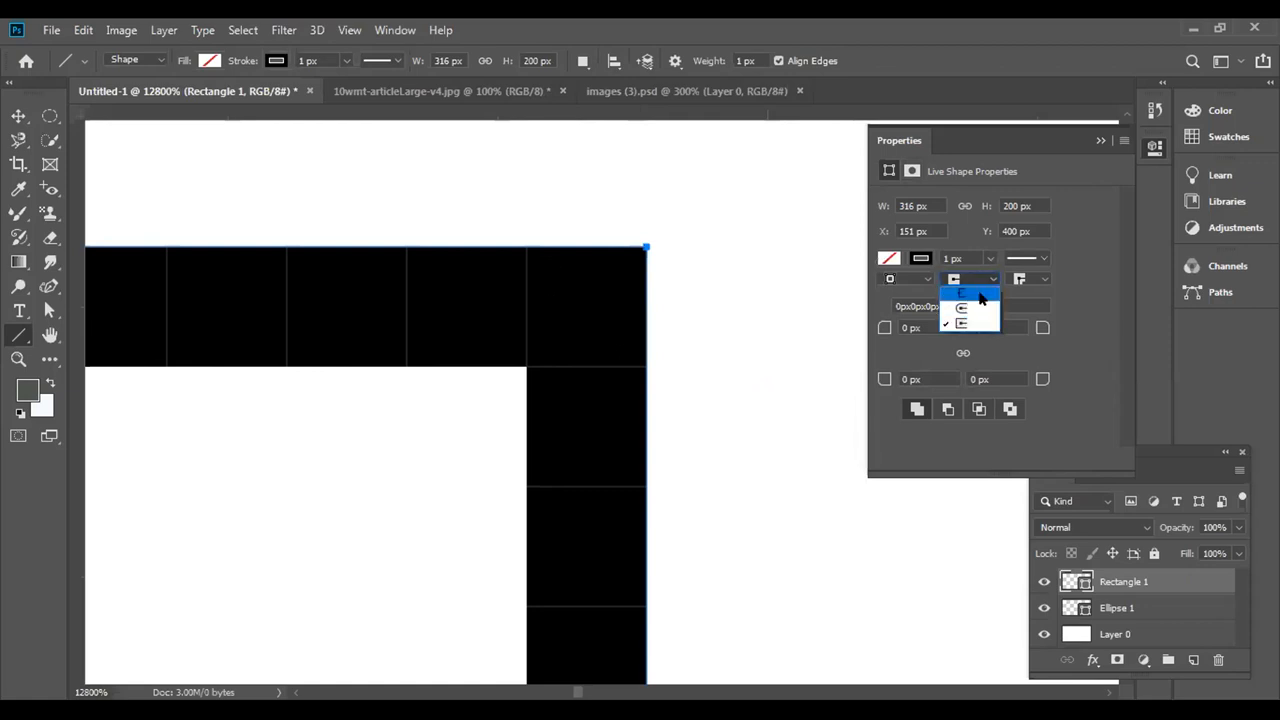
left_click(979, 294)
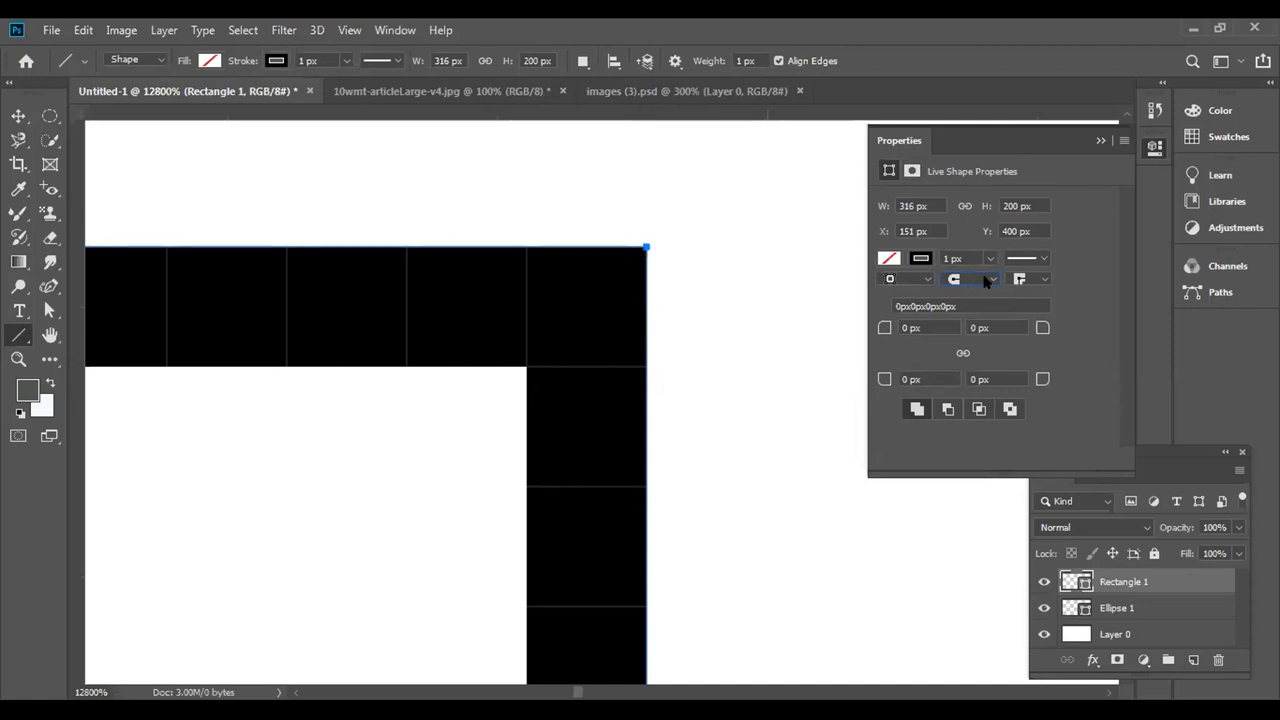
Change the rectangle's stroke to the dashed line preset with a dash of 4 and a gap of 2.
left_click(1040, 259)
left_click(1015, 346)
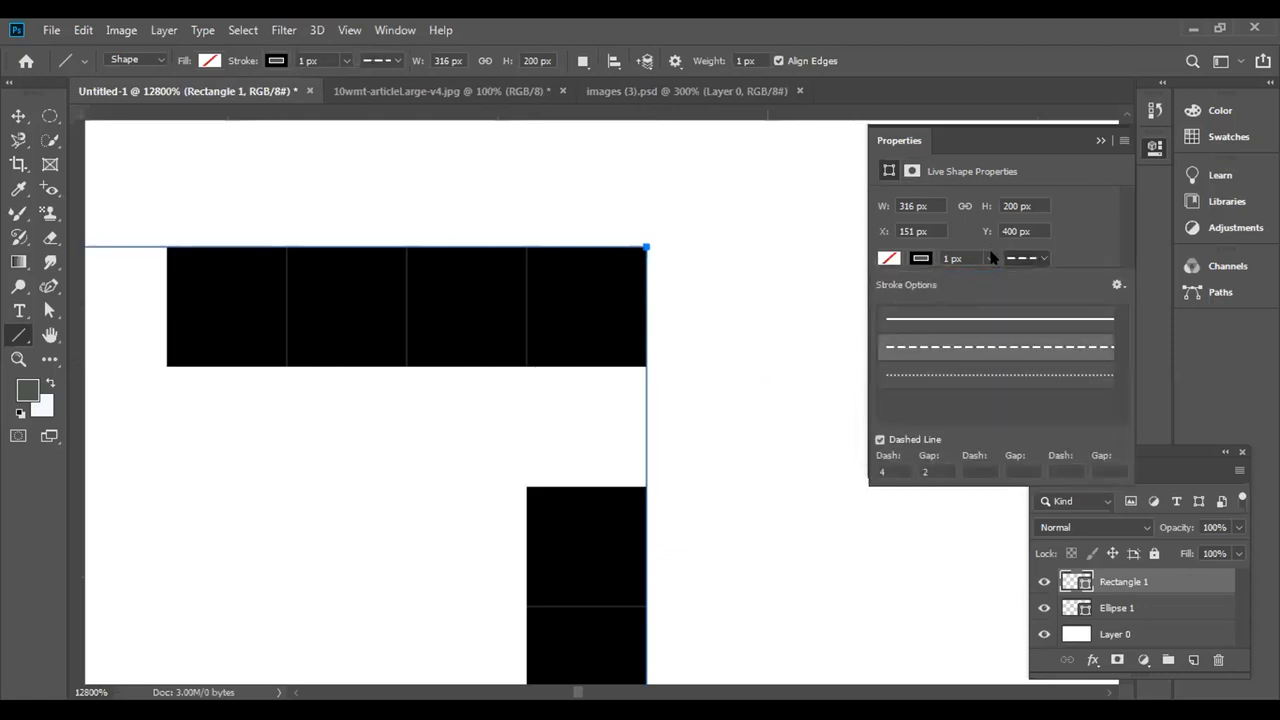
left_click(1085, 243)
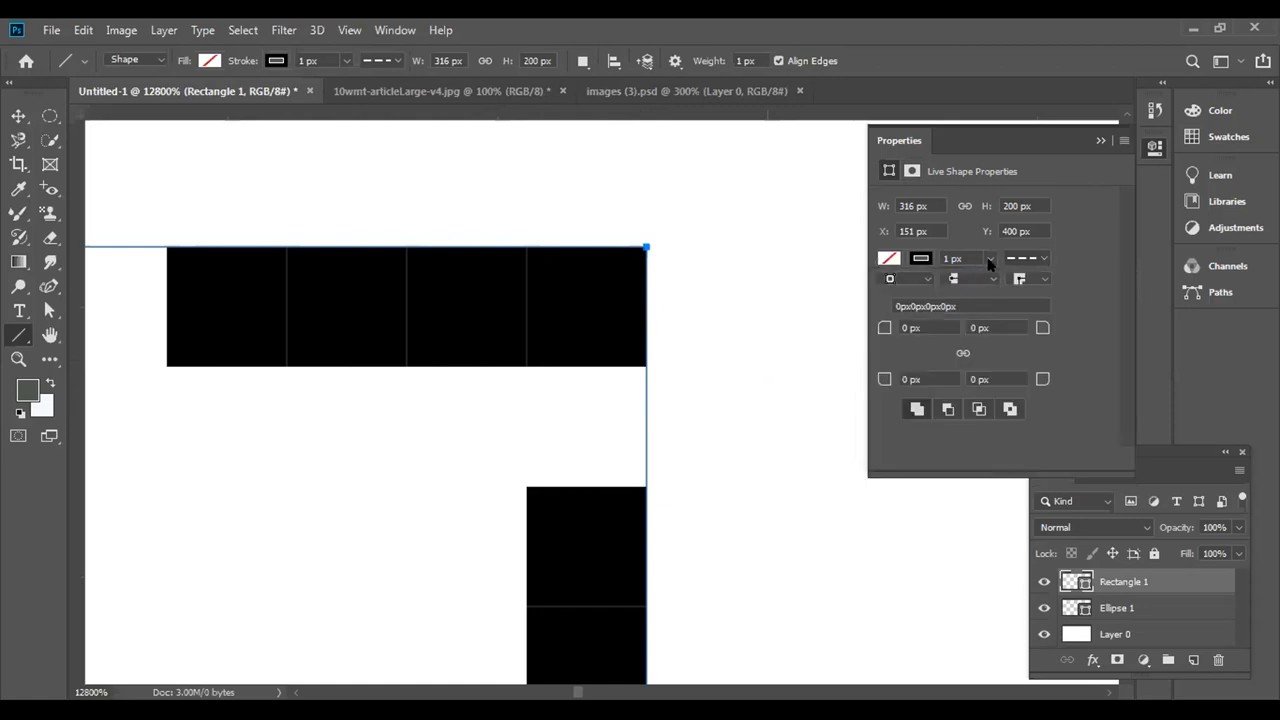
Compare the round and butt line caps on the rectangle's dashed stroke, and finish with the square cap.
left_click(968, 280)
left_click(967, 296)
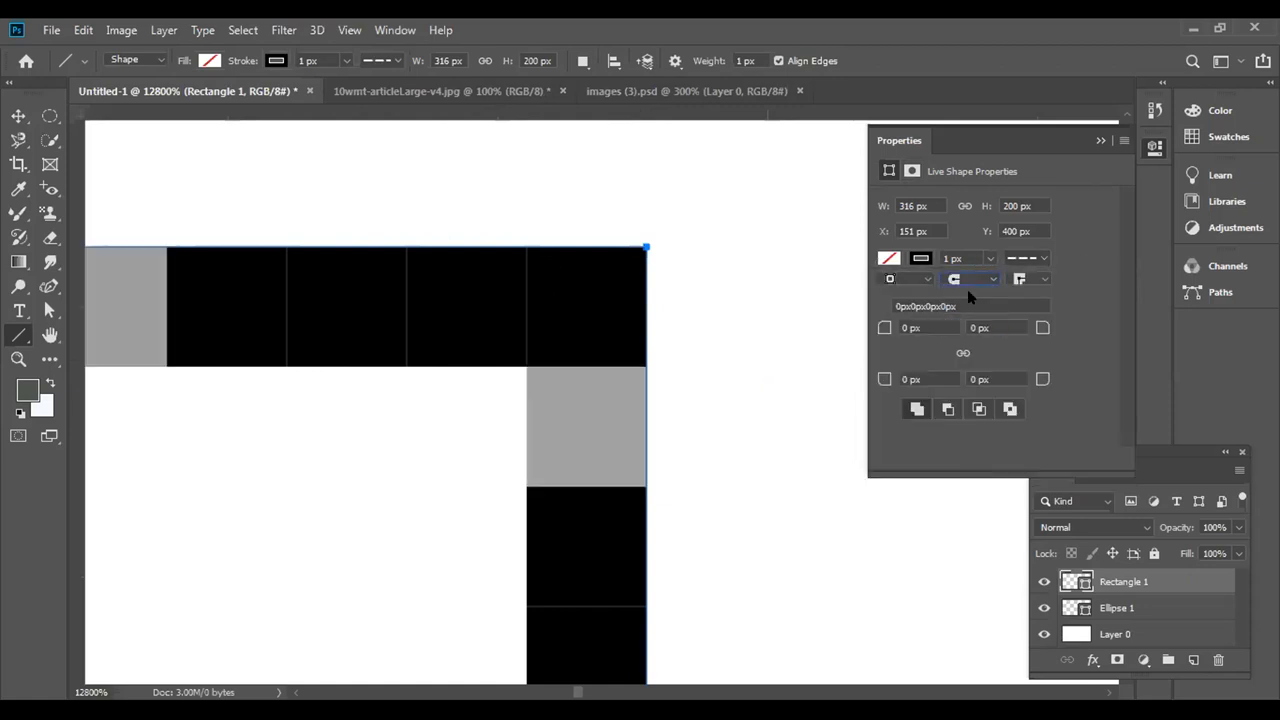
left_click(990, 280)
left_click(980, 294)
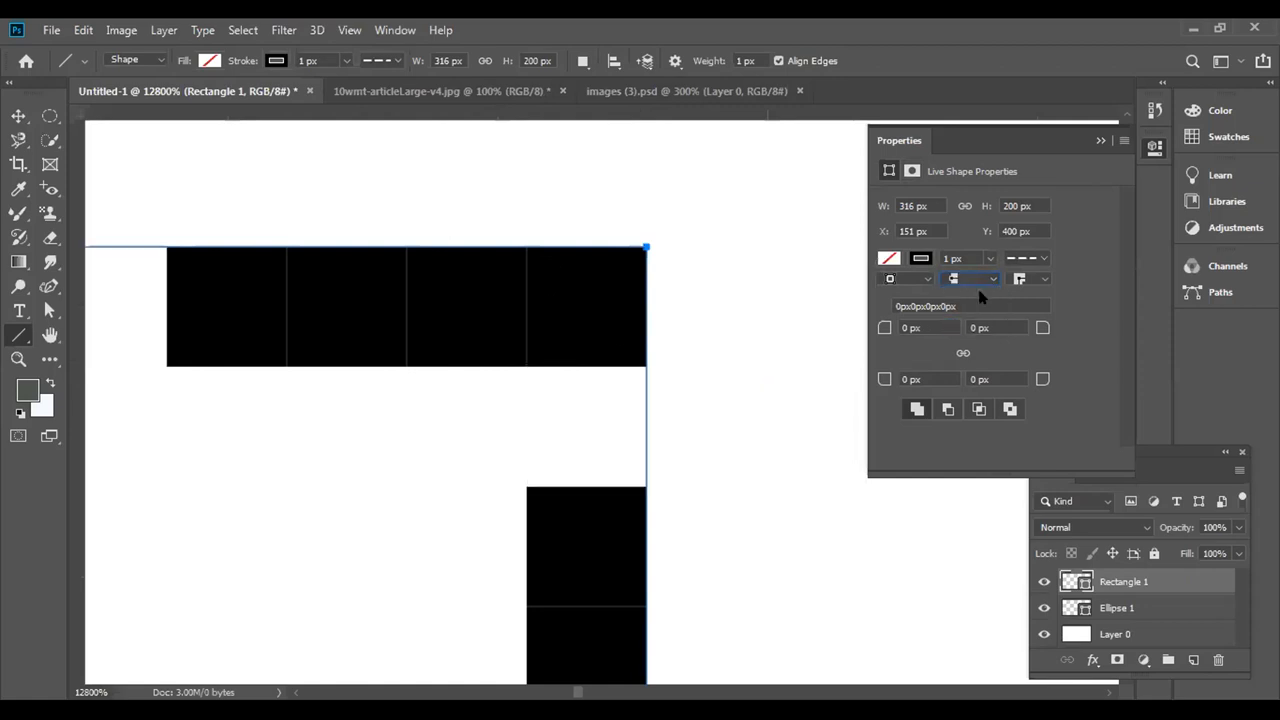
left_click(990, 280)
left_click(984, 314)
left_click(993, 280)
left_click(988, 323)
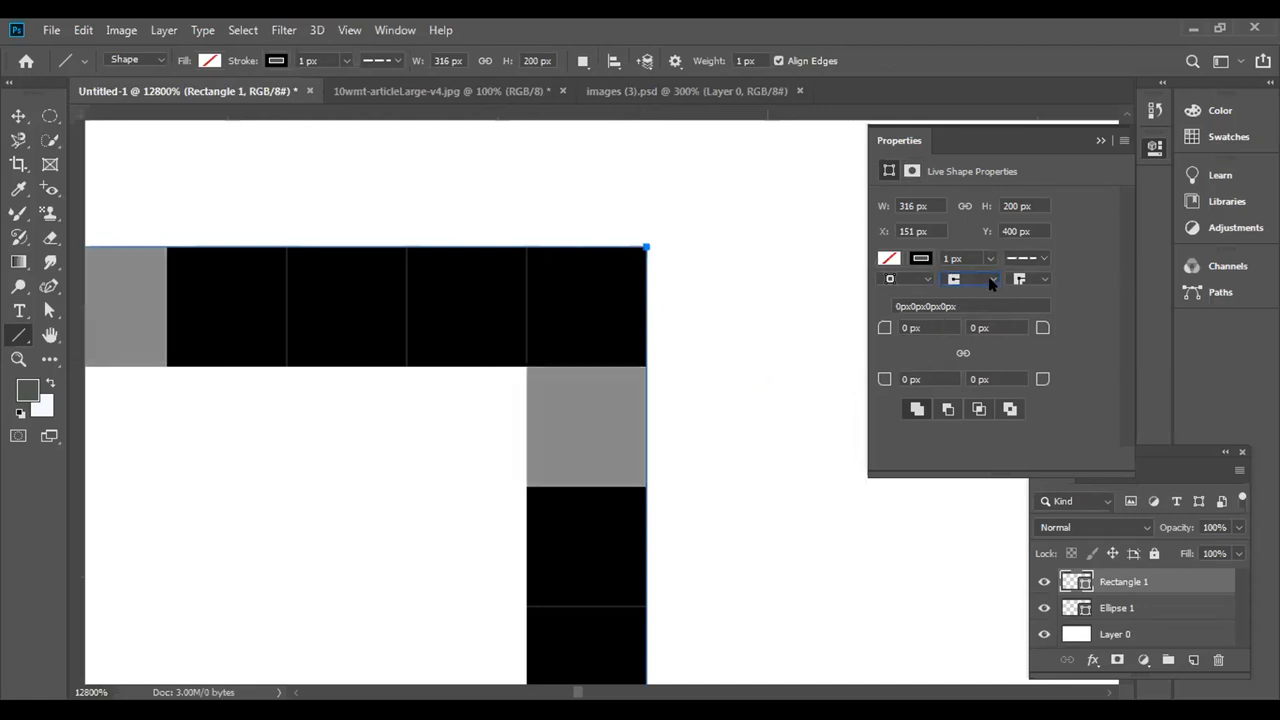
Try the bevel corner type on the rectangle's dashed stroke, and check the line cap choices again while keeping the square cap.
left_click(1038, 283)
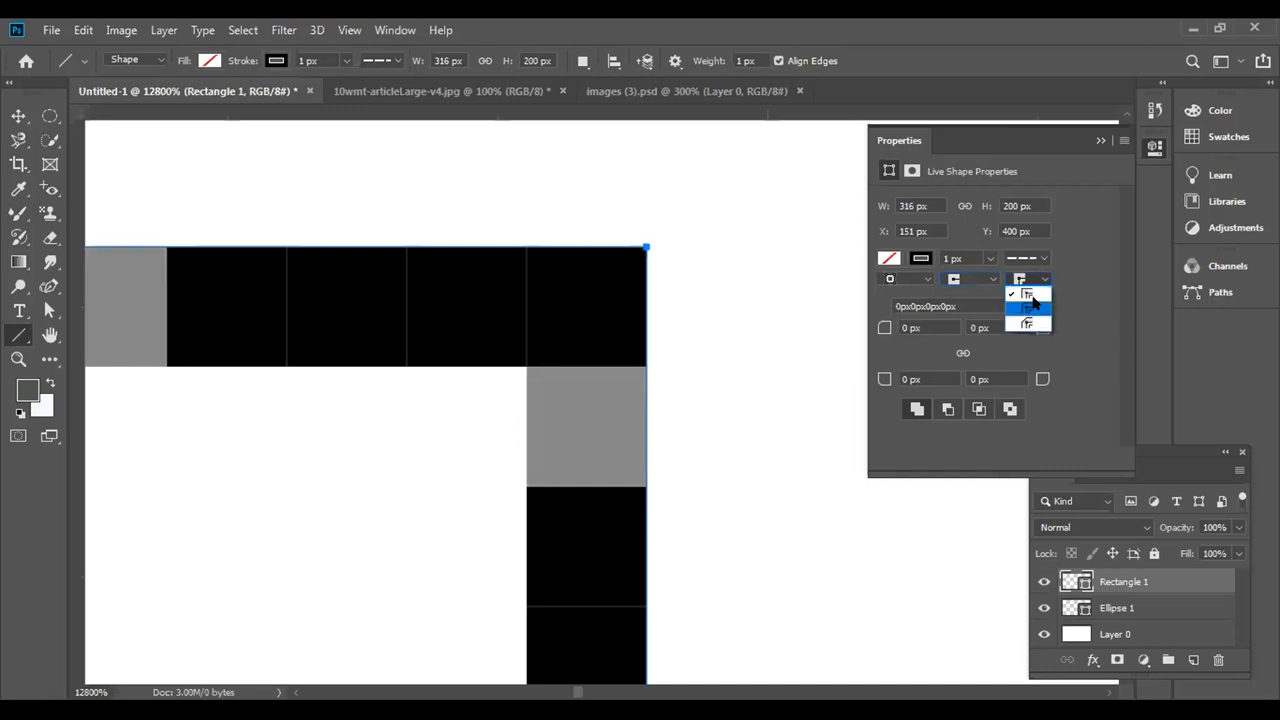
left_click(1031, 298)
left_click(1030, 319)
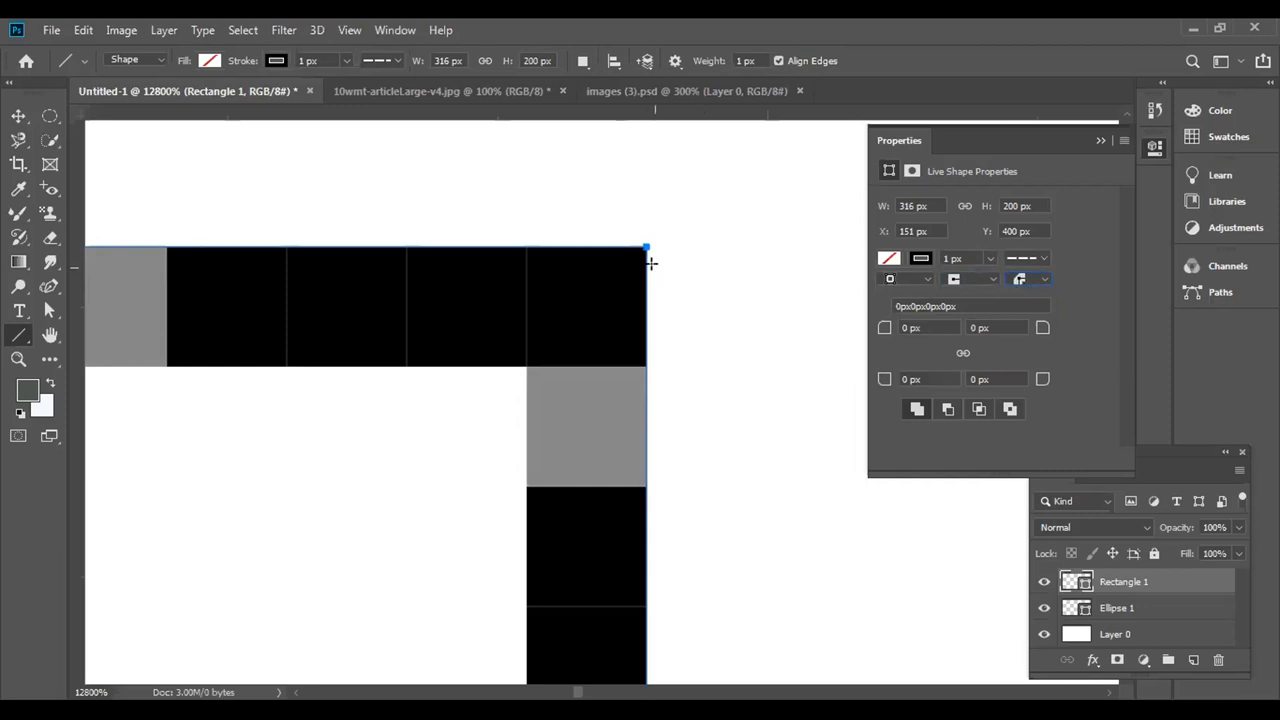
left_click(1022, 280)
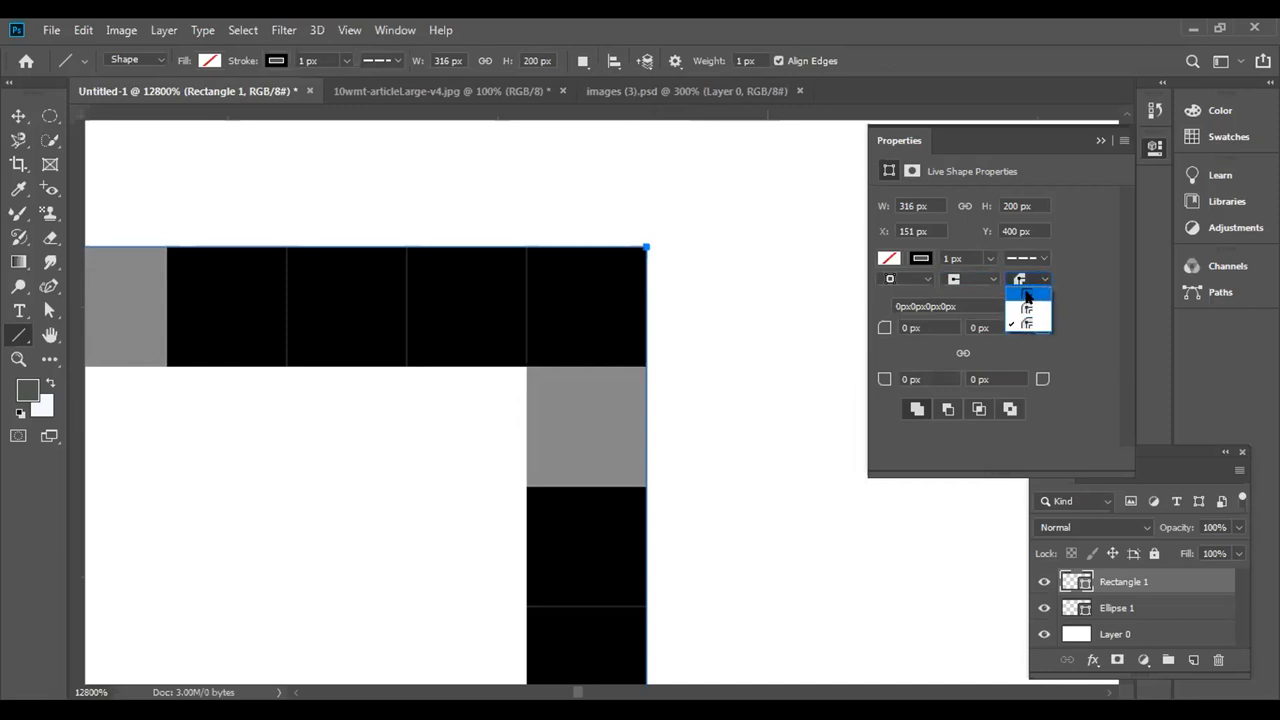
left_click(966, 280)
left_click(990, 280)
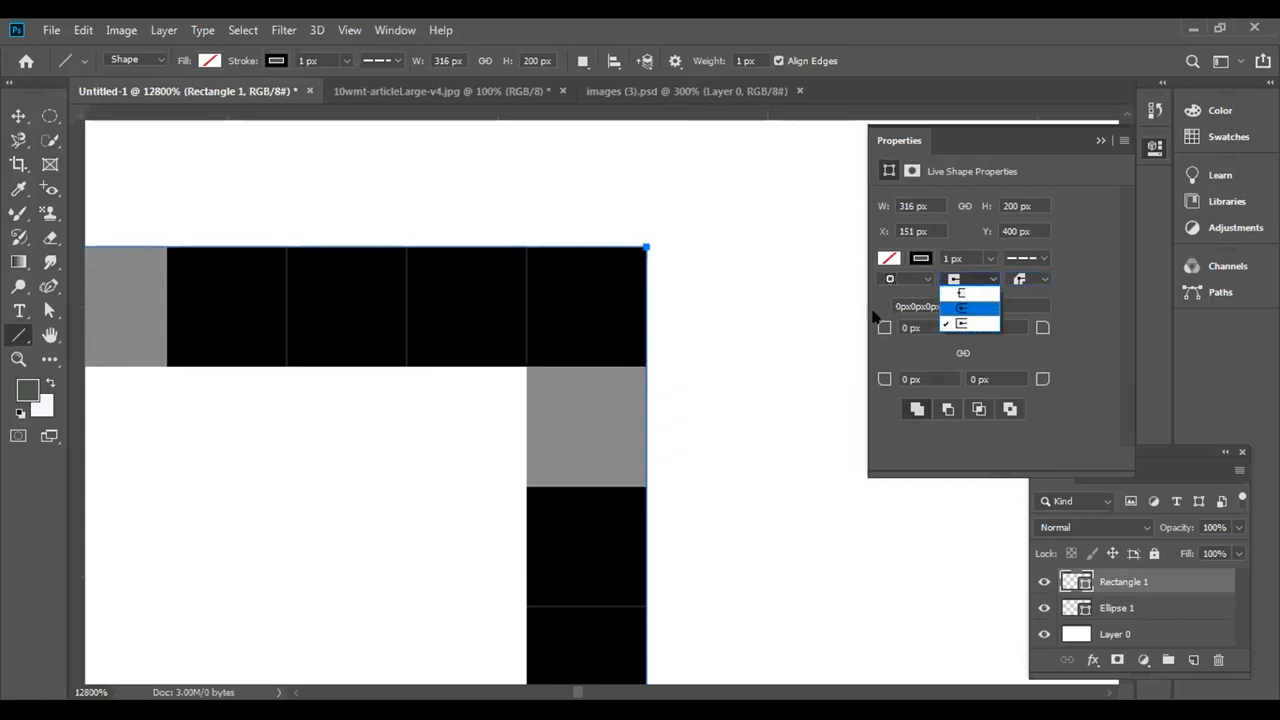
key("Down")
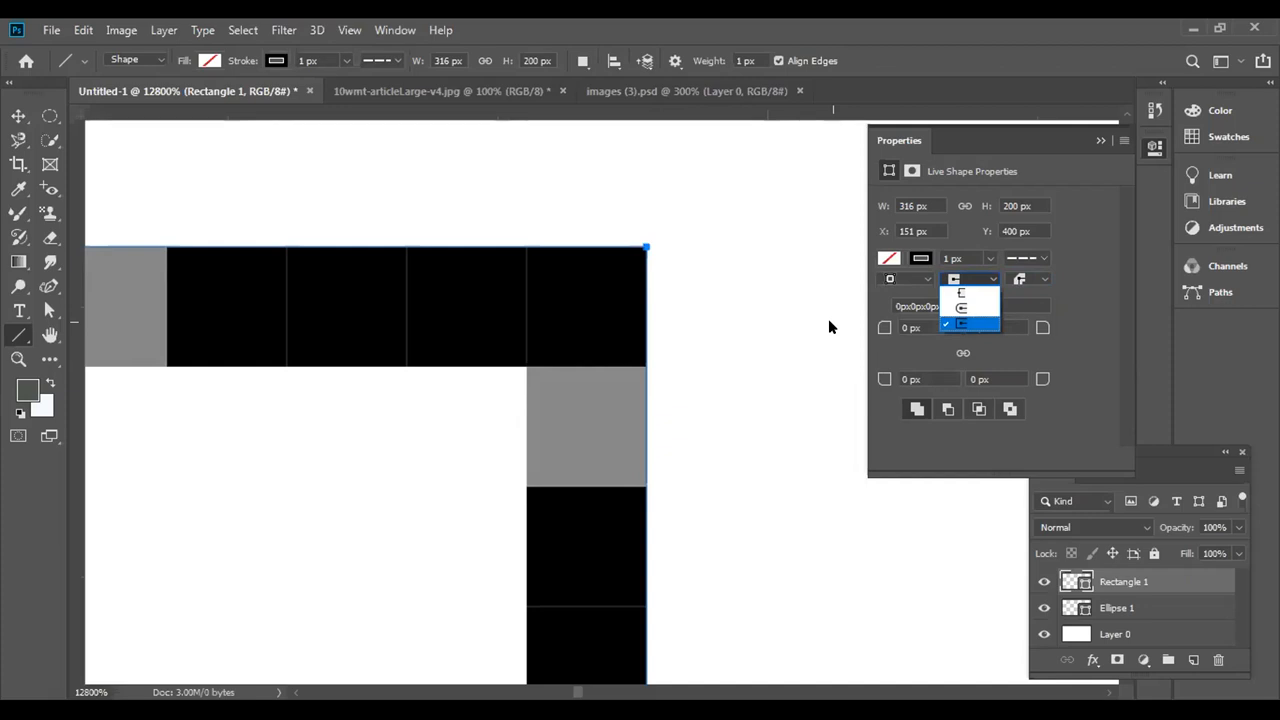
key("Return")
Undo the recent shape edits until the earlier document with the yellow Rectangle 1 and Rectangle 2 layers is back.
key("ctrl+z")
key("ctrl+z")
key("ctrl+z")
key("ctrl+z")
key("ctrl+z")
key("ctrl+z")
key("ctrl+z")
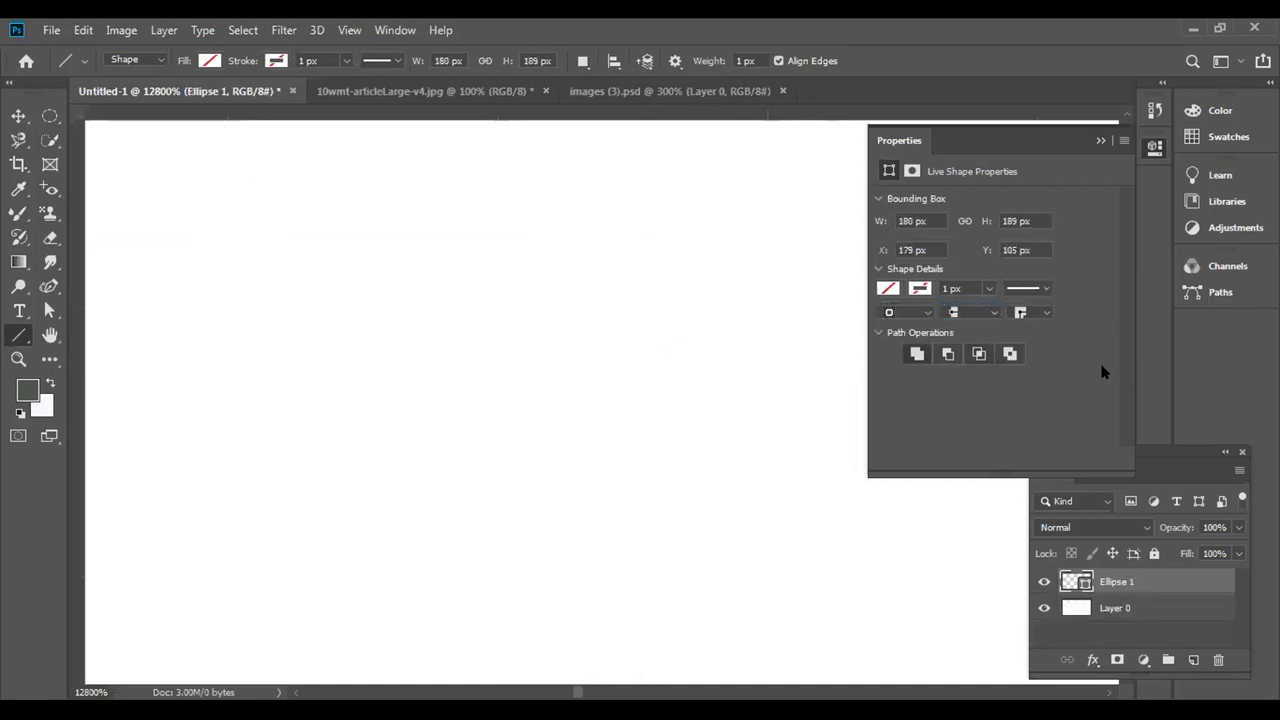
key("ctrl+z")
key("ctrl+z")
key("ctrl+z")
key("ctrl+z")
key("ctrl+z")
key("ctrl+z")
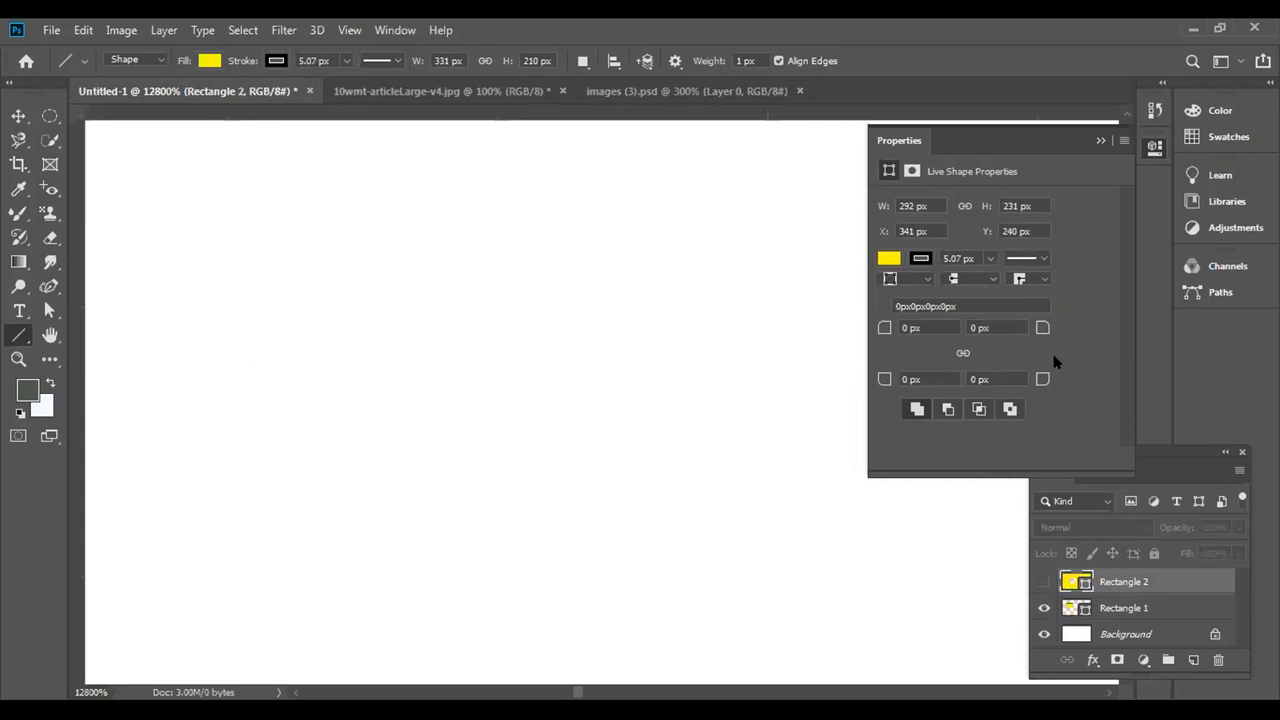
Close the shape properties, fit the canvas in view, and delete the Rectangle 2 and Rectangle 1 layers.
left_click(1097, 138)
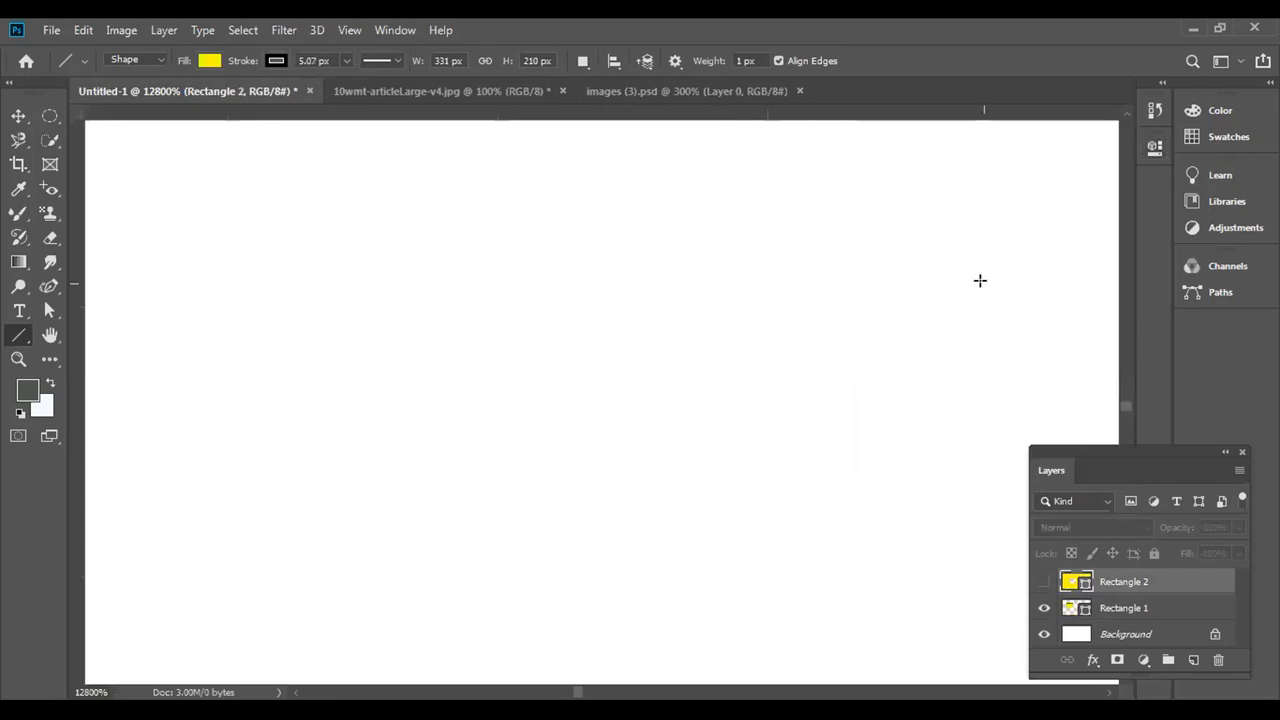
key("ctrl+minus")
key("ctrl+minus")
key("ctrl+minus")
key("ctrl+minus")
key("ctrl+minus")
key("ctrl+minus")
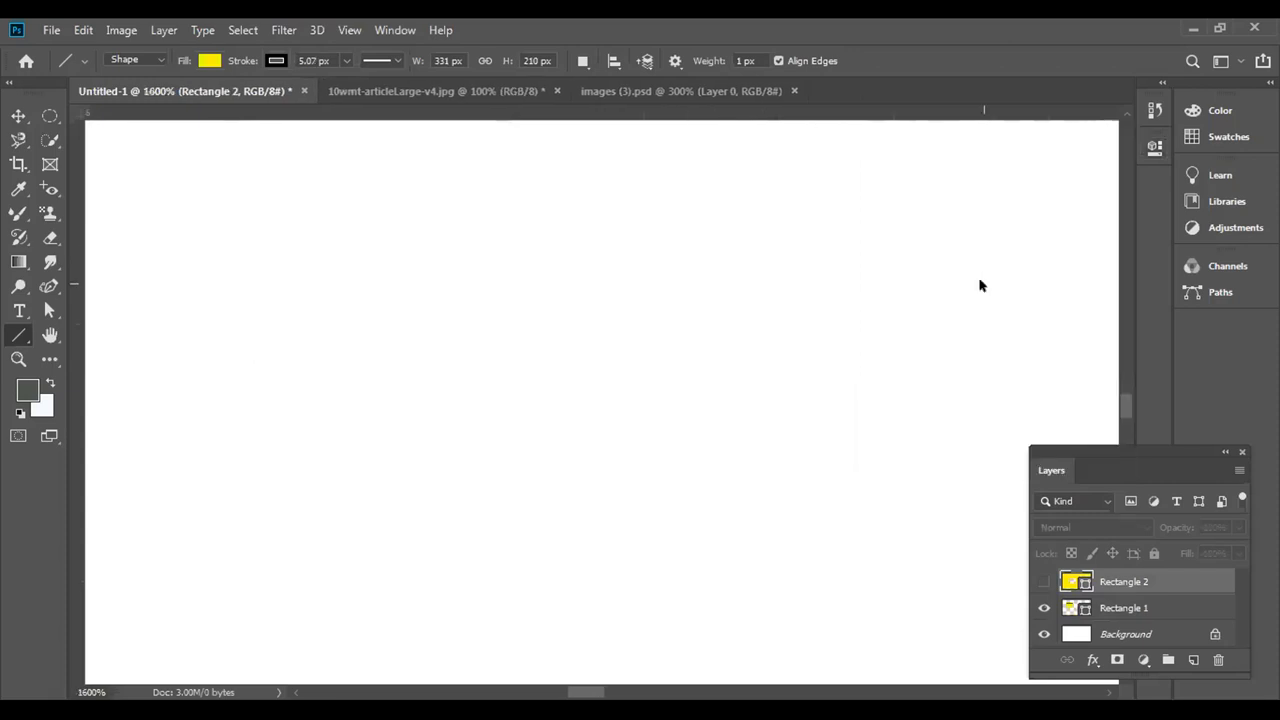
key("ctrl+0")
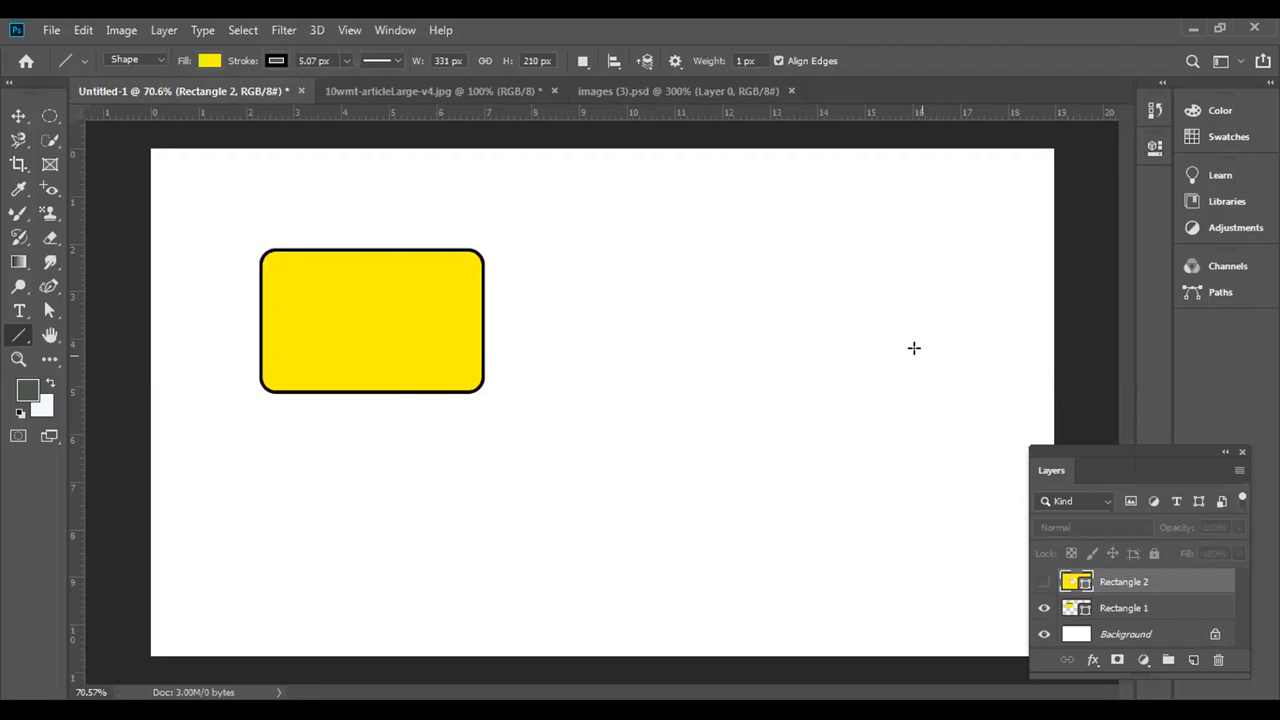
left_click(1219, 668)
left_click(566, 294)
left_click(1219, 659)
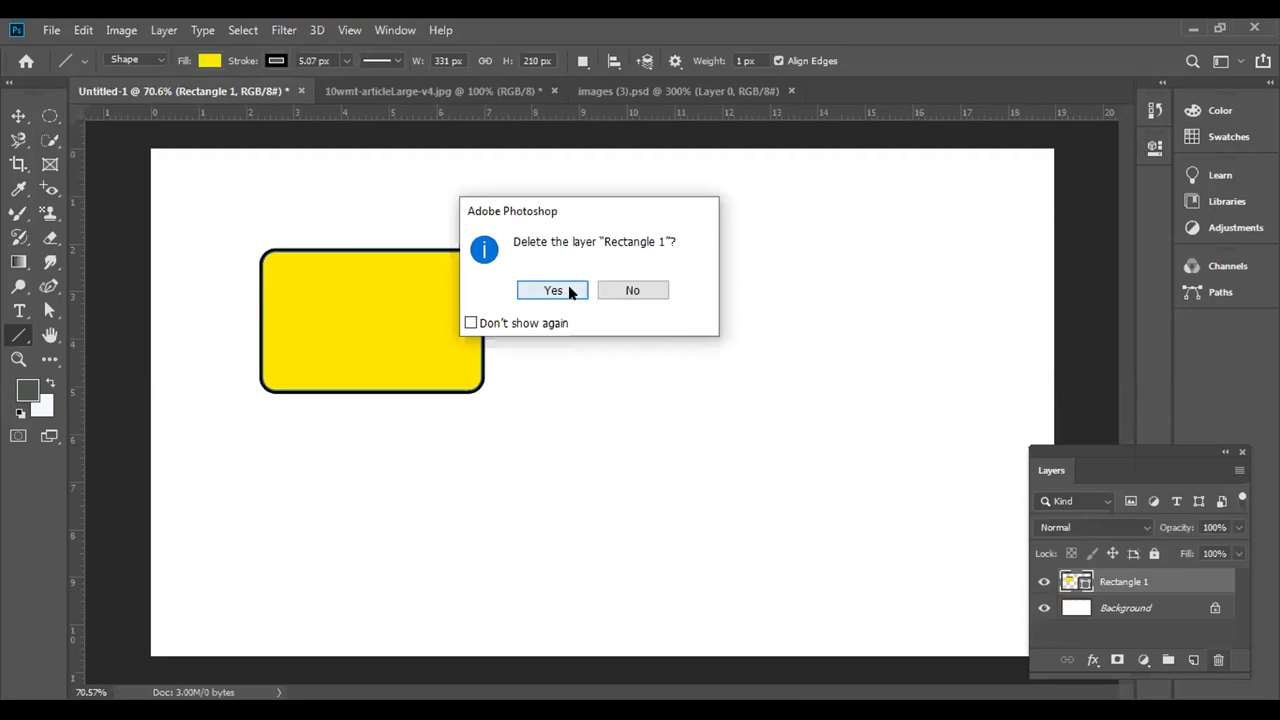
left_click(555, 290)
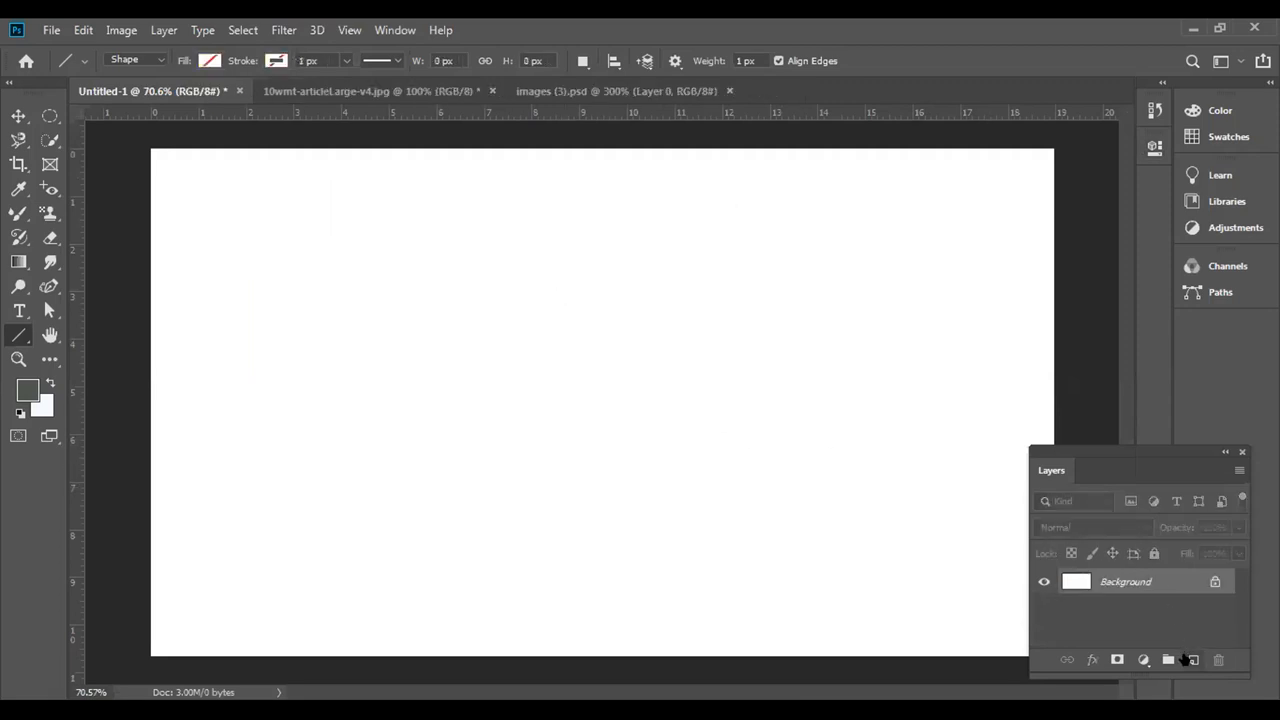
Add a new layer and draw a seven-sided polygon about 249 by 254 px in the canvas's upper-left area.
left_click(1190, 660)
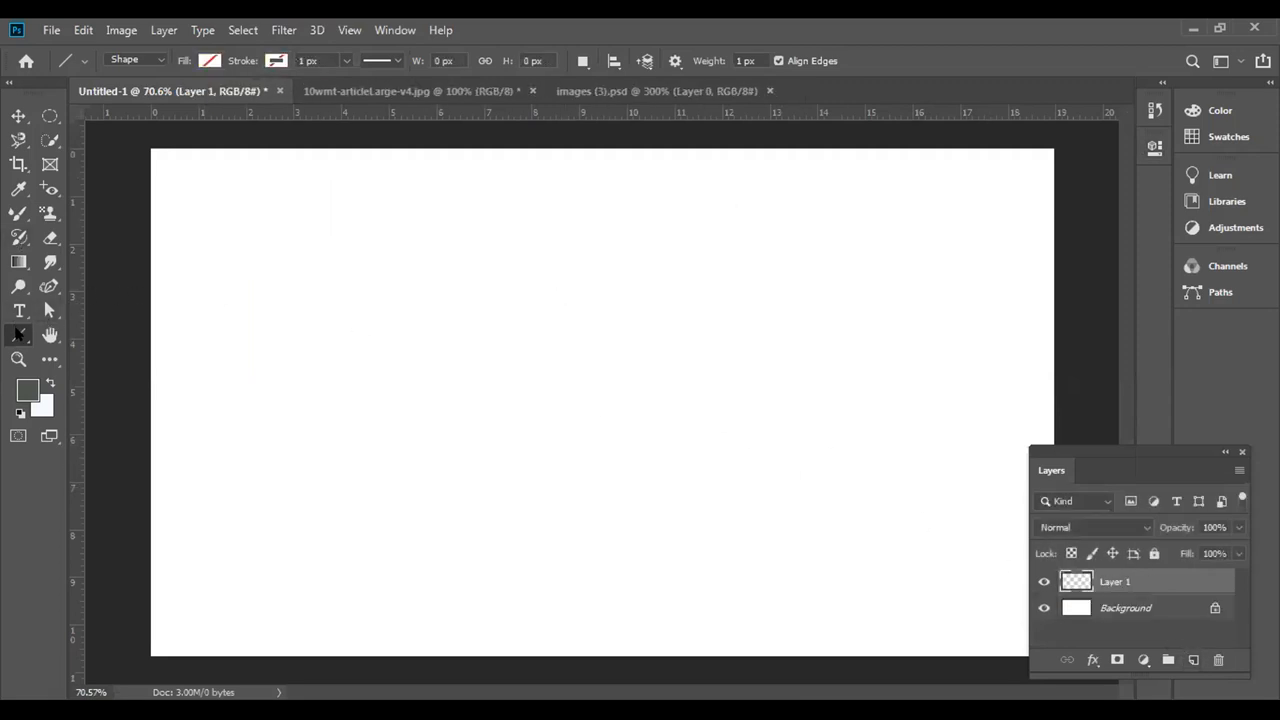
right_click(18, 335)
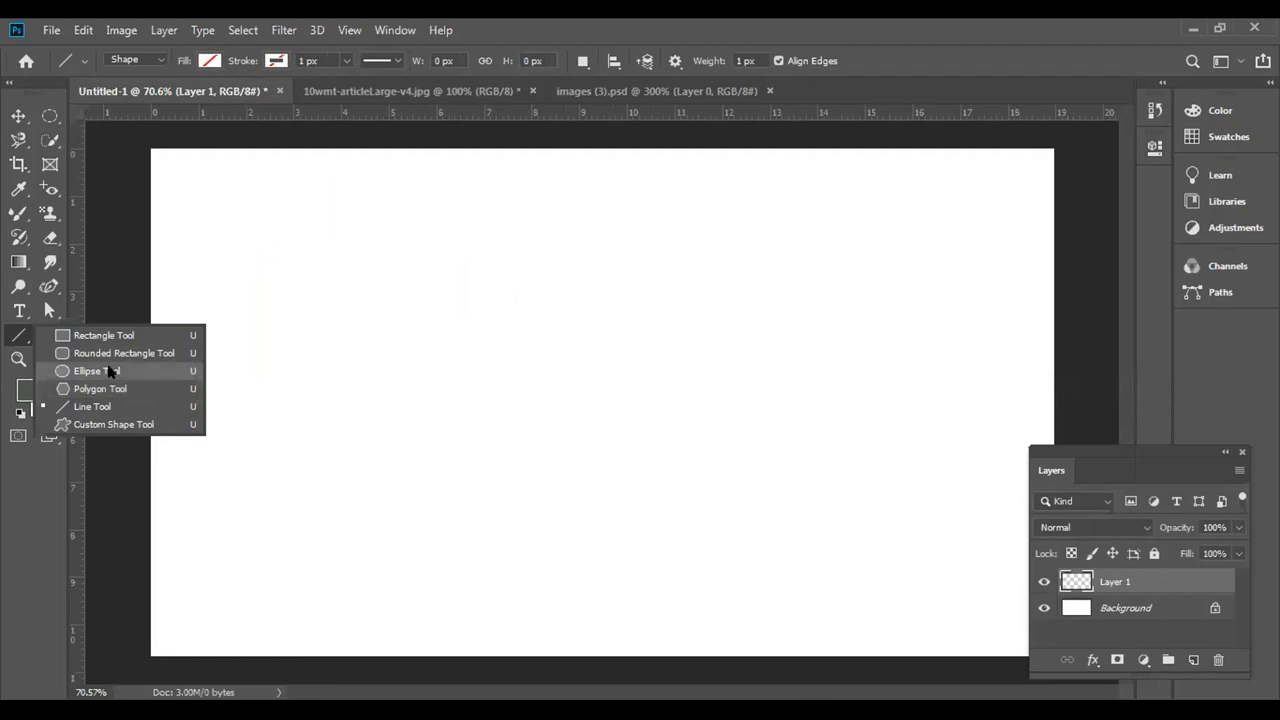
left_click(106, 392)
left_click_drag(327, 287, 383, 355)
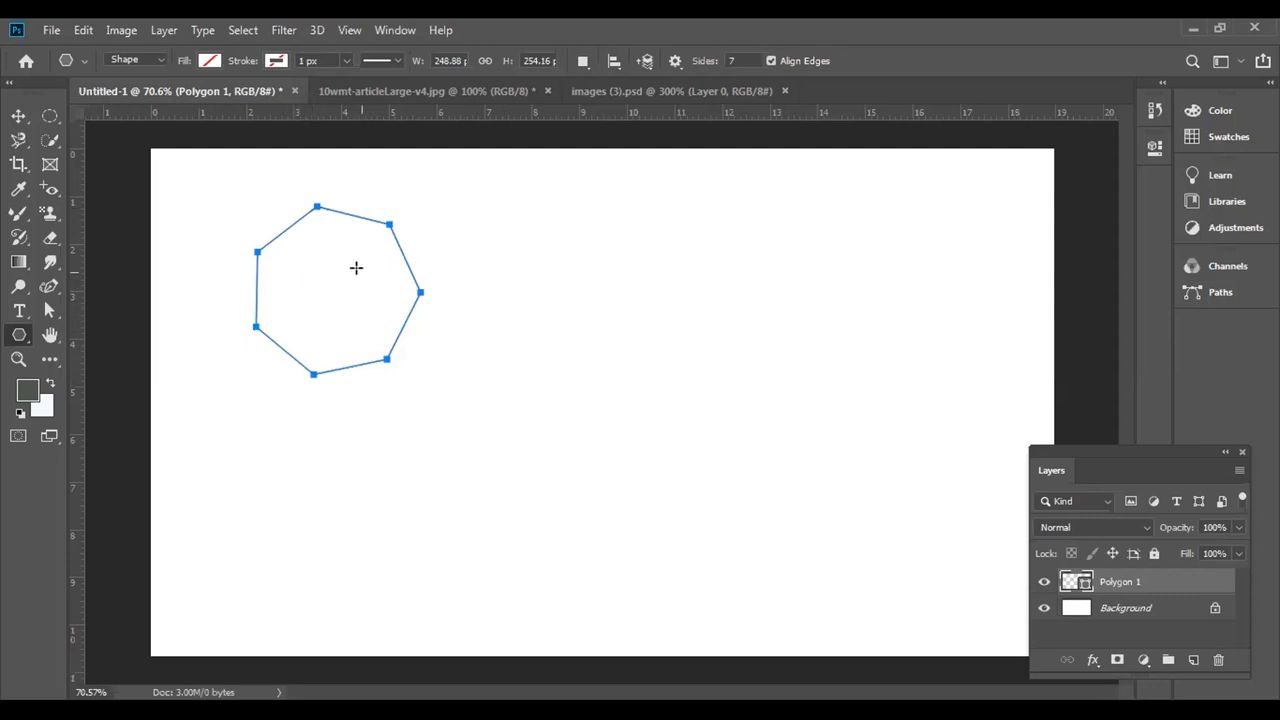
Try a solid blue fill on the seven-sided polygon, and replace it with a black-to-white linear gradient at 90 degrees.
left_click(210, 60)
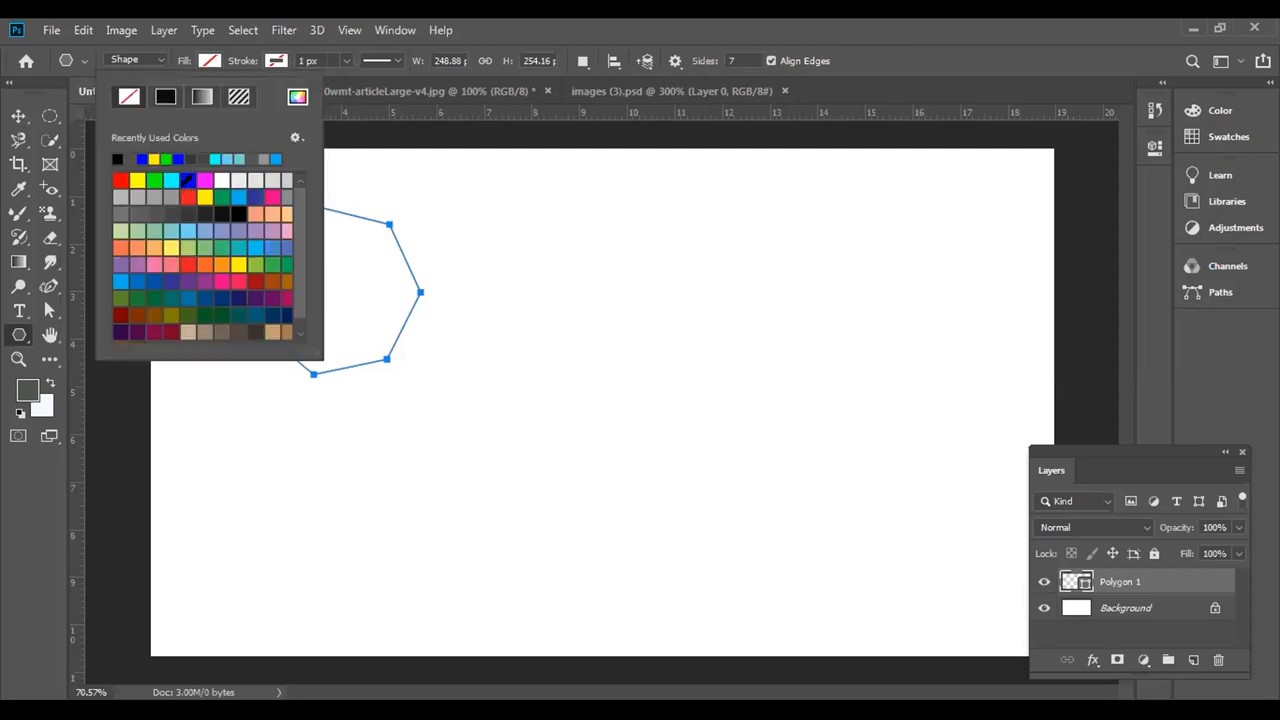
left_click(179, 180)
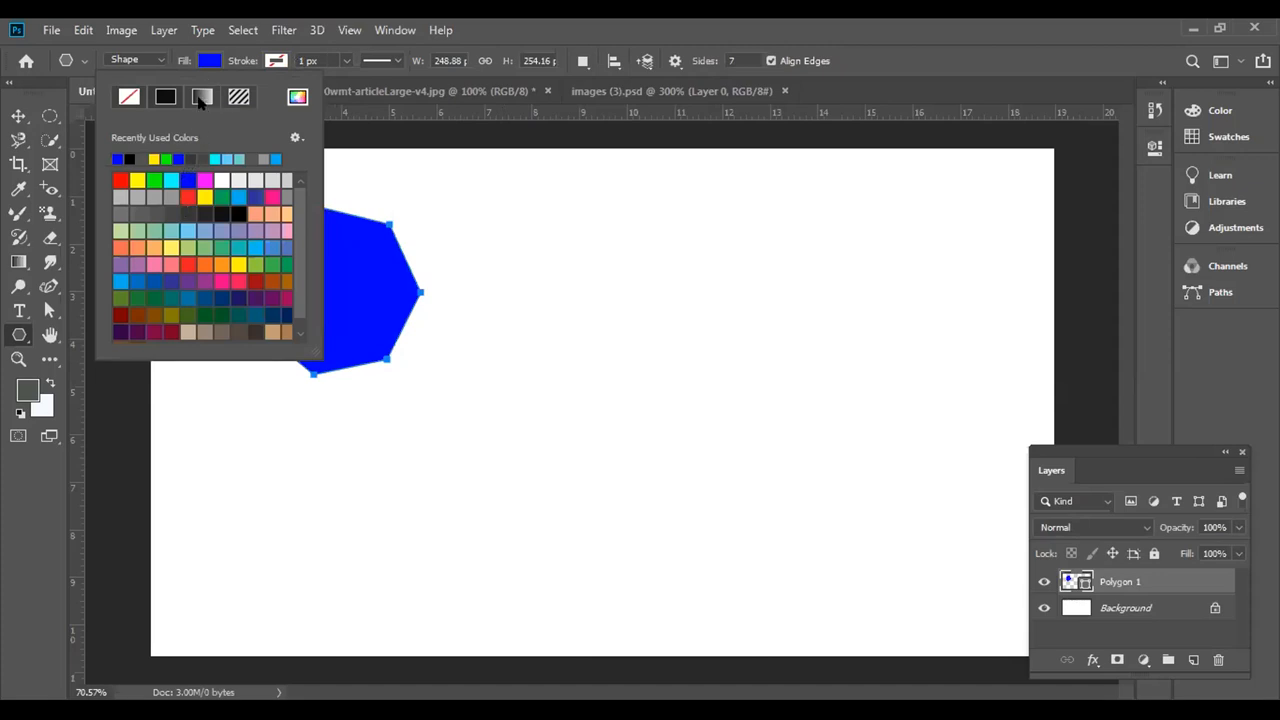
left_click(201, 97)
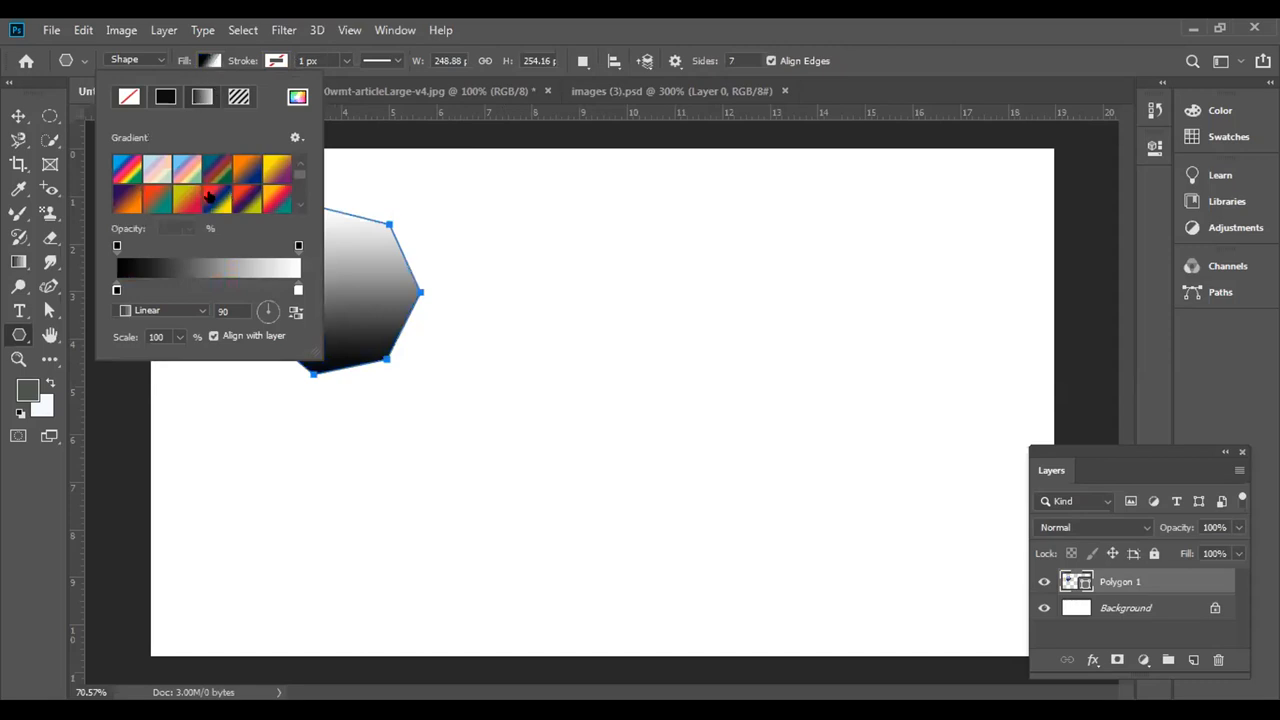
scroll(210, 200, "down", 3)
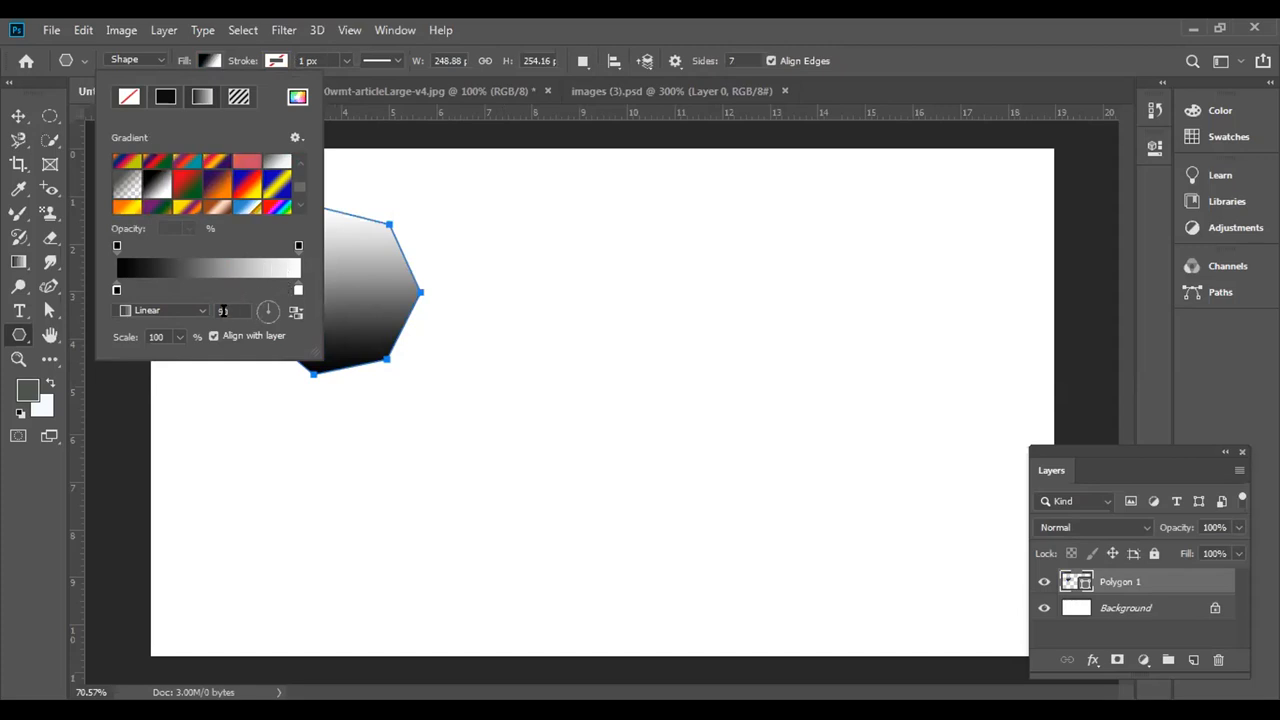
left_click(201, 314)
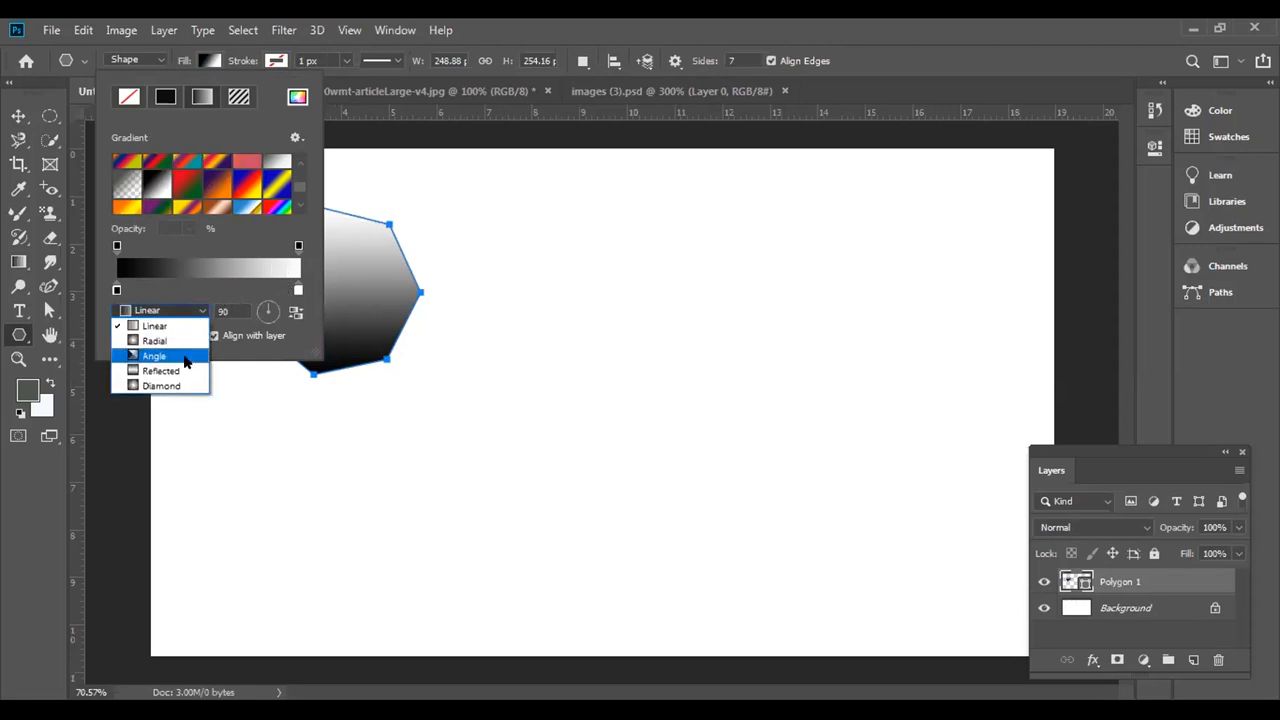
left_click(240, 290)
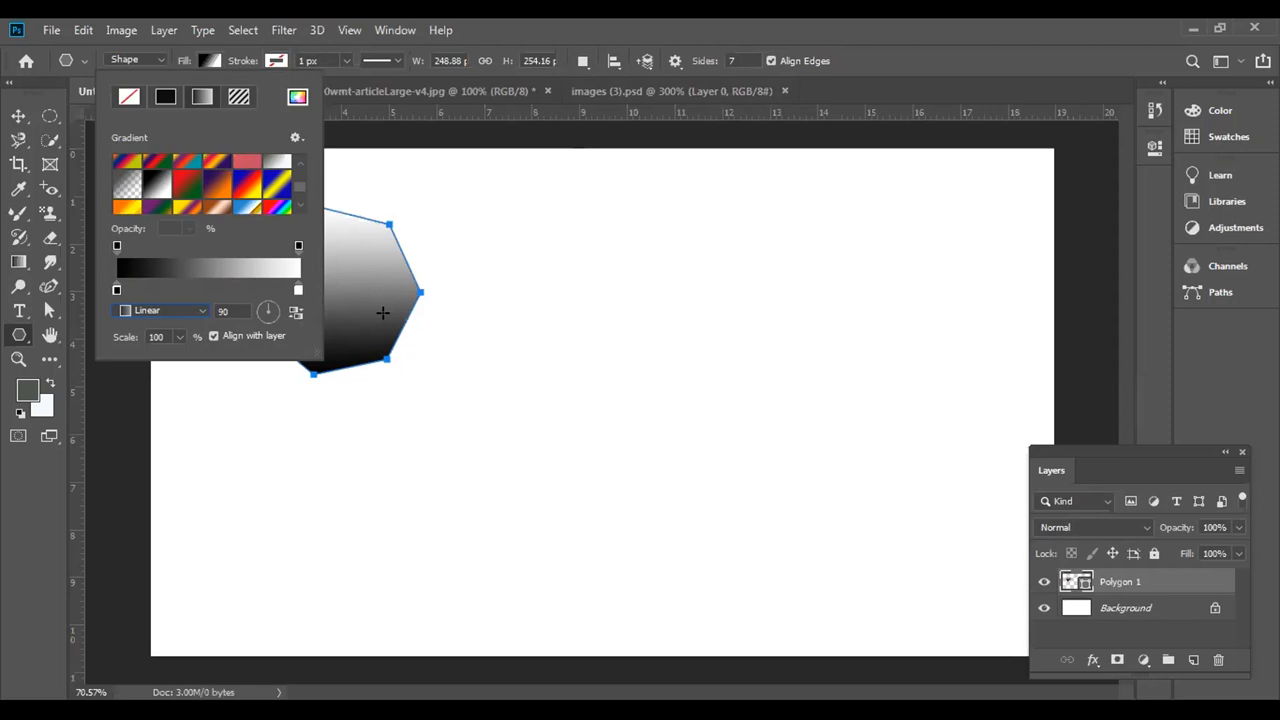
Set the polygon sides to 10 and draw a second polygon about 225 by 222 px to the right of the first.
left_click(740, 49)
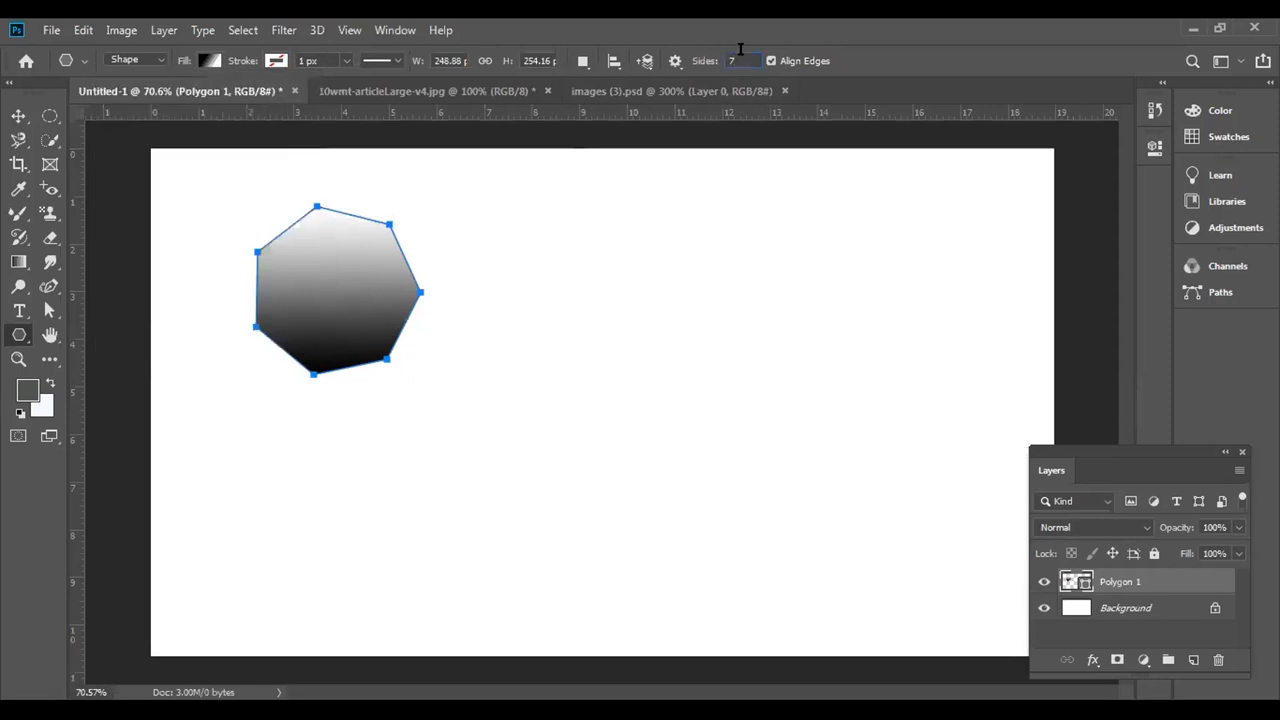
key("BackSpace")
left_click_drag(506, 223, 563, 277)
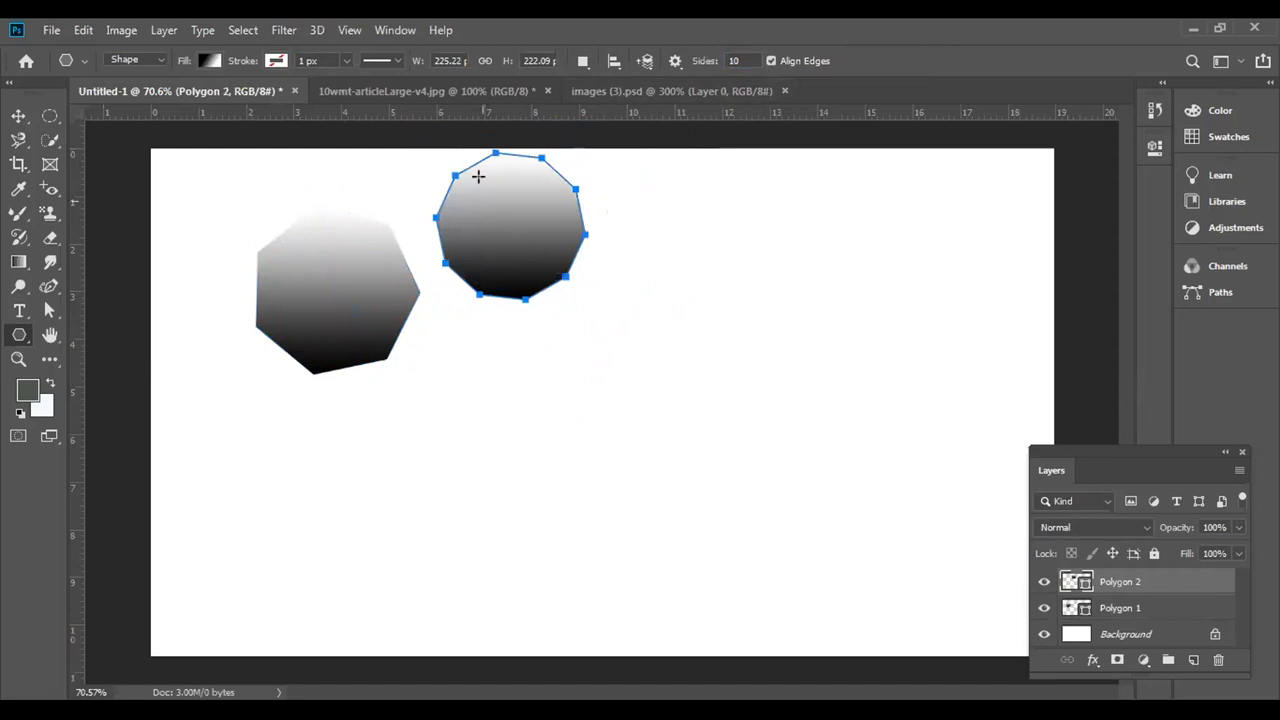
Try several pattern fills on the ten-sided polygon, including purple and yellow ones, and finish with the black-and-white mottled pattern.
left_click(210, 61)
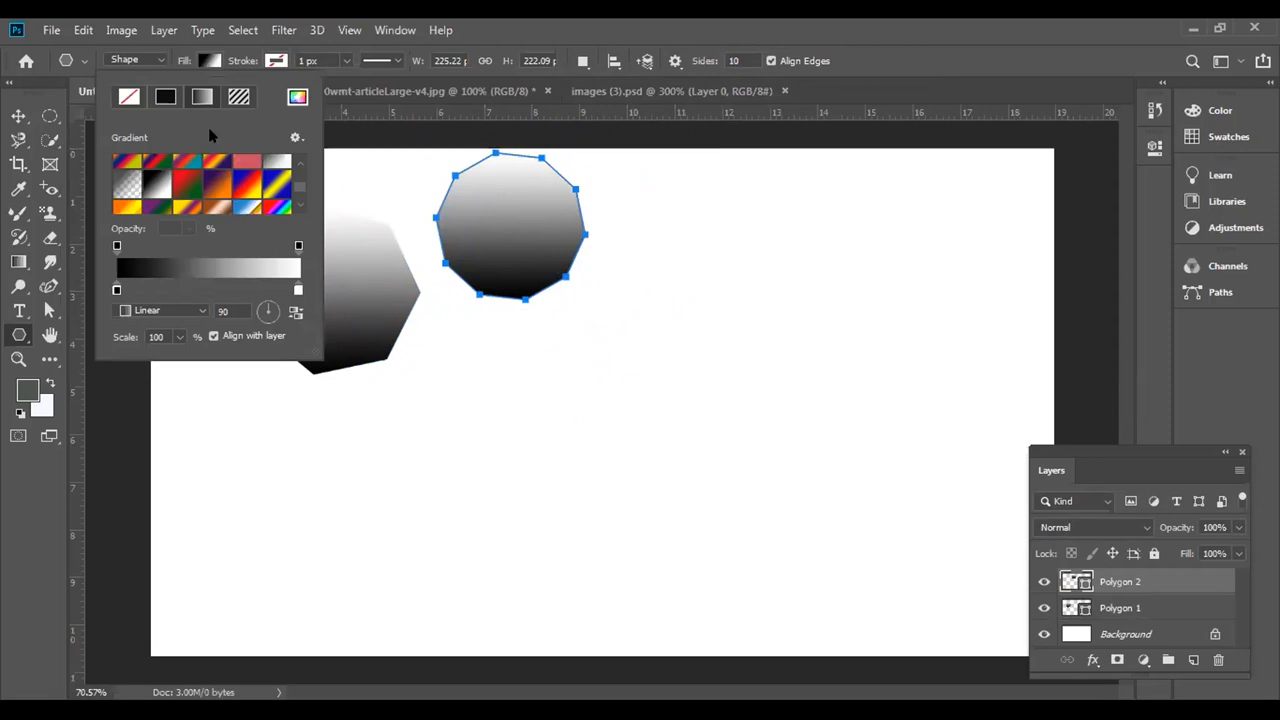
left_click(237, 98)
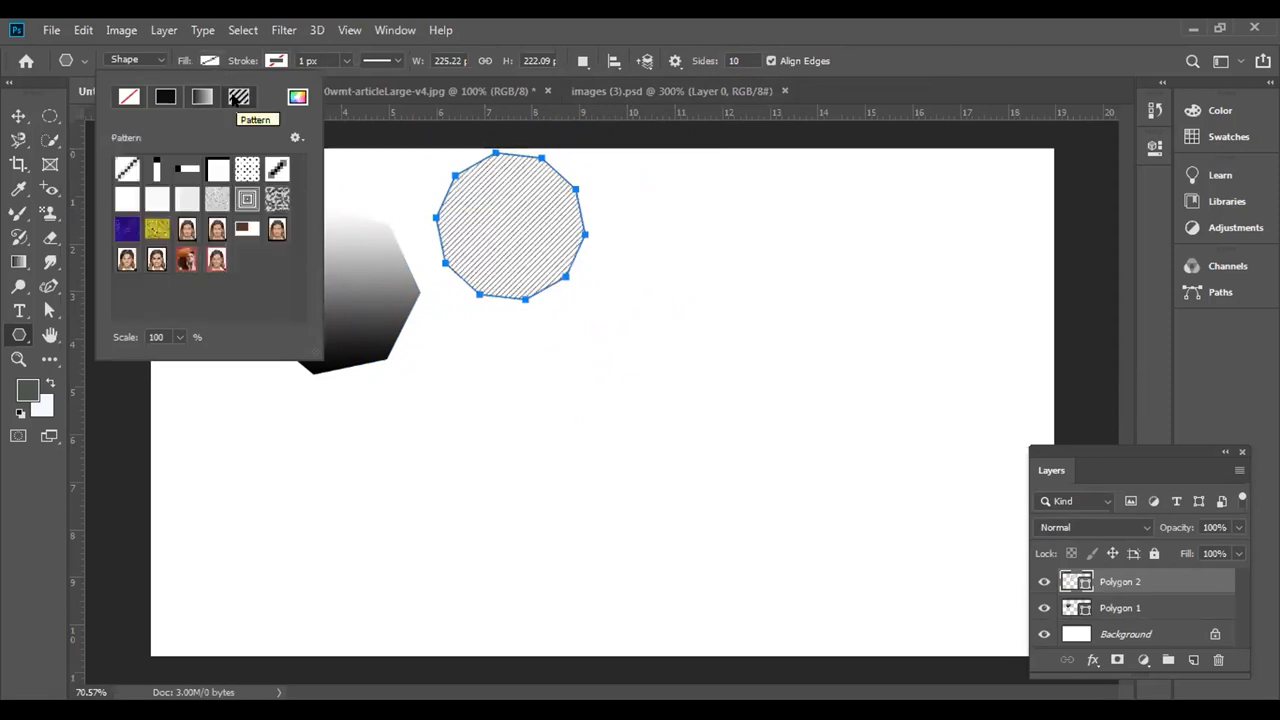
left_click(178, 224)
left_click(128, 230)
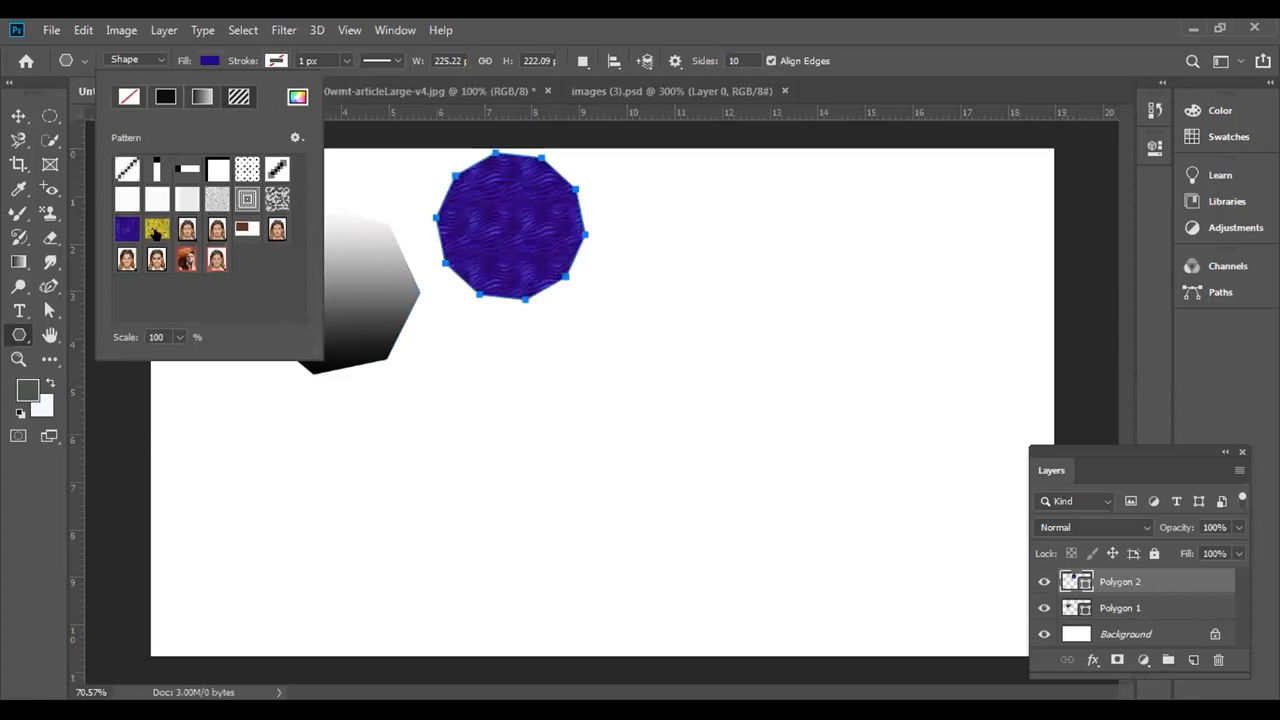
left_click(157, 232)
left_click(248, 205)
left_click(188, 257)
left_click(128, 231)
left_click(157, 230)
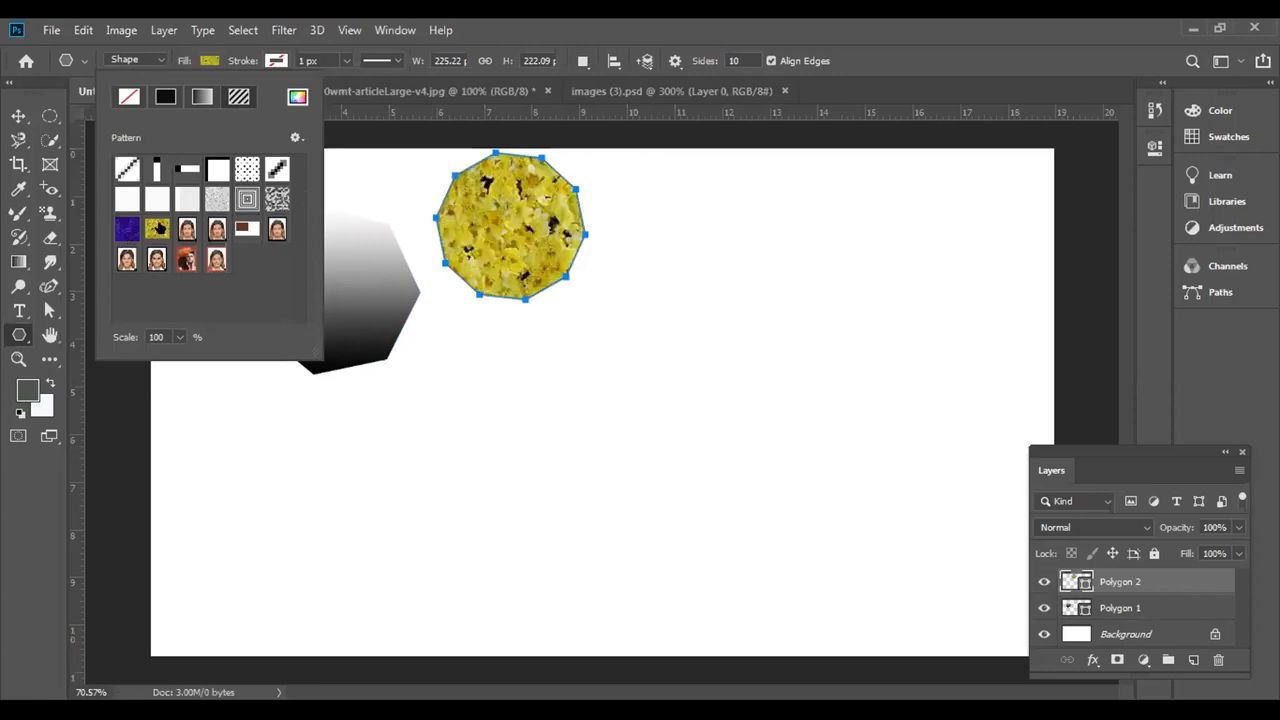
left_click(270, 203)
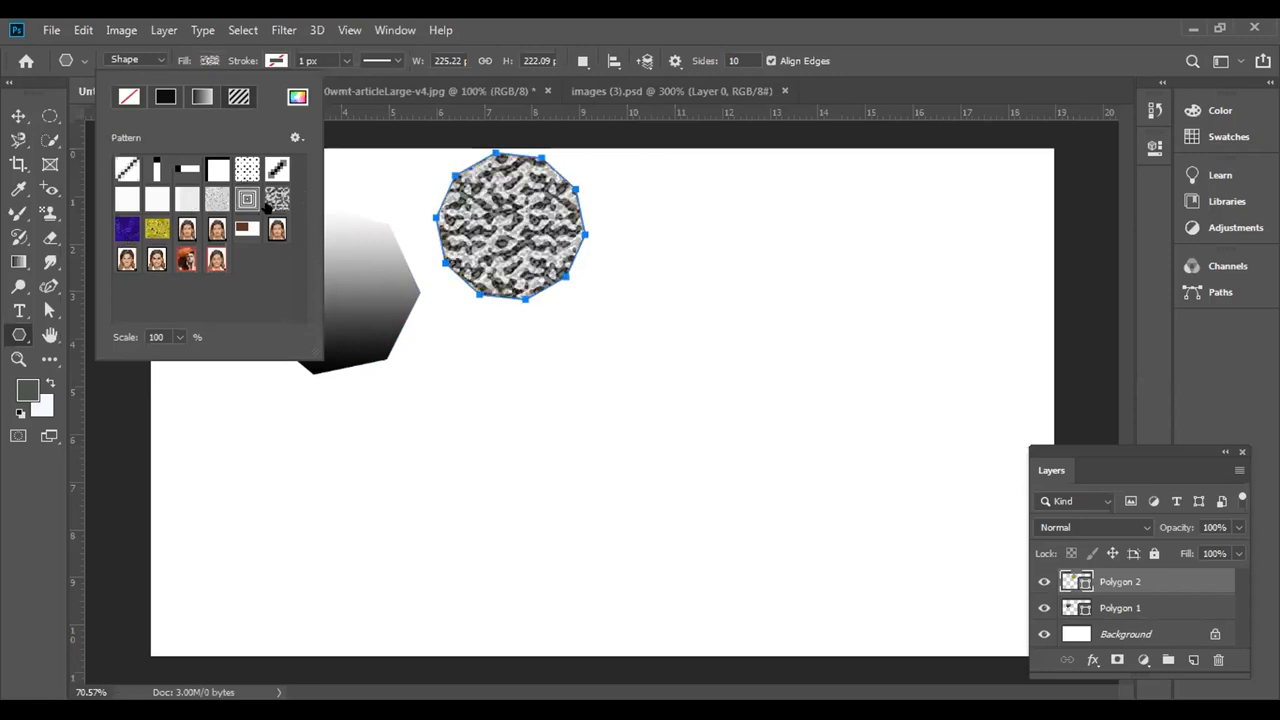
left_click(329, 173)
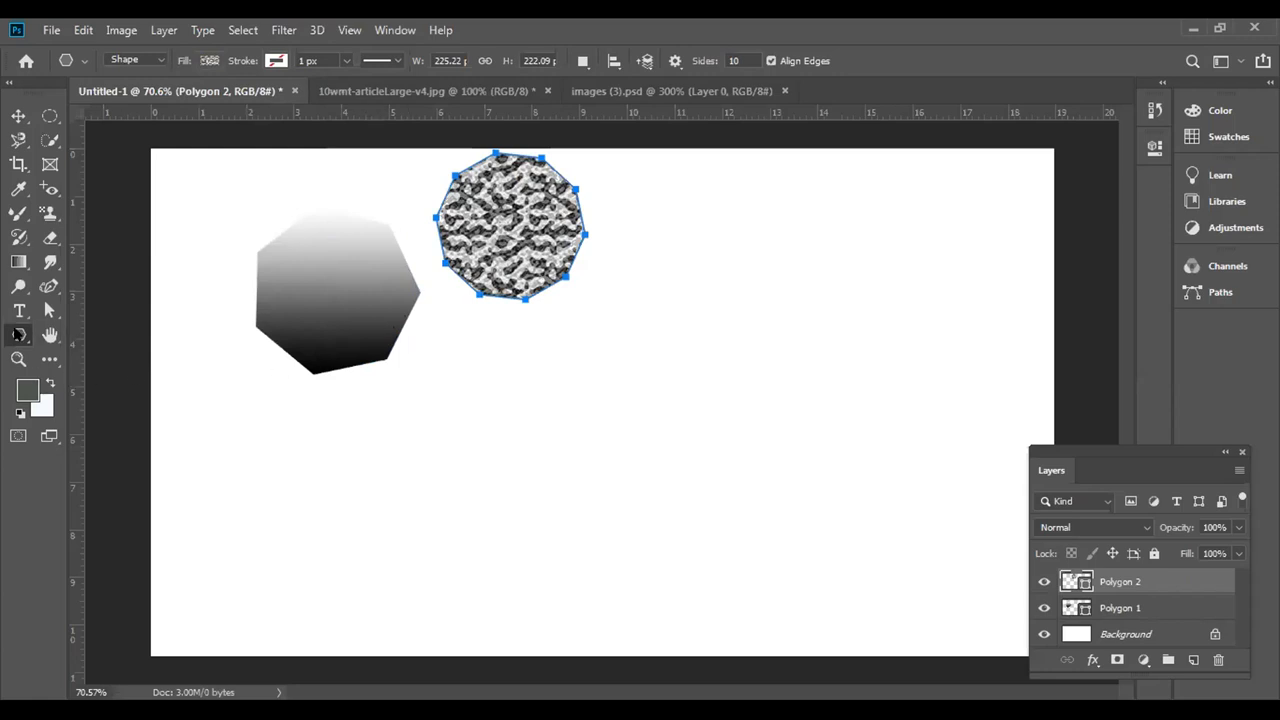
Draw a horizontal line about 948 px long with 1 px weight below the polygons, and fill it with solid black.
right_click(18, 335)
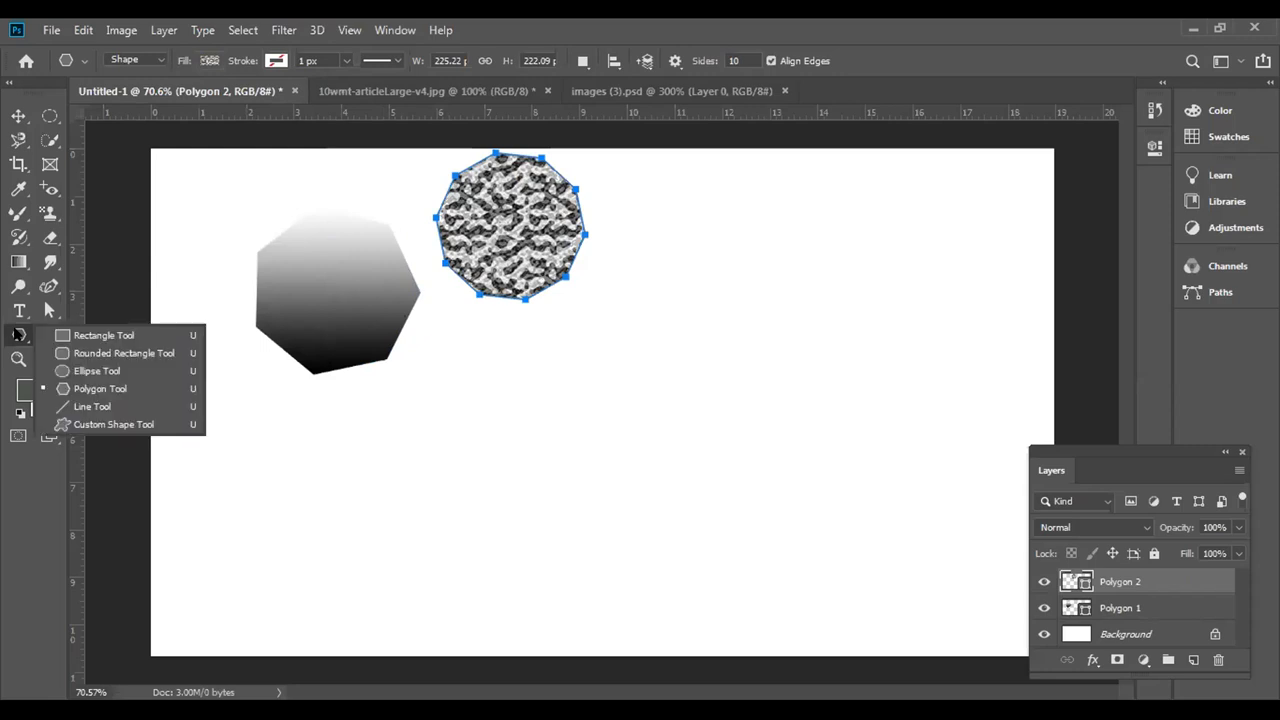
left_click(92, 406)
left_click_drag(229, 409, 856, 408)
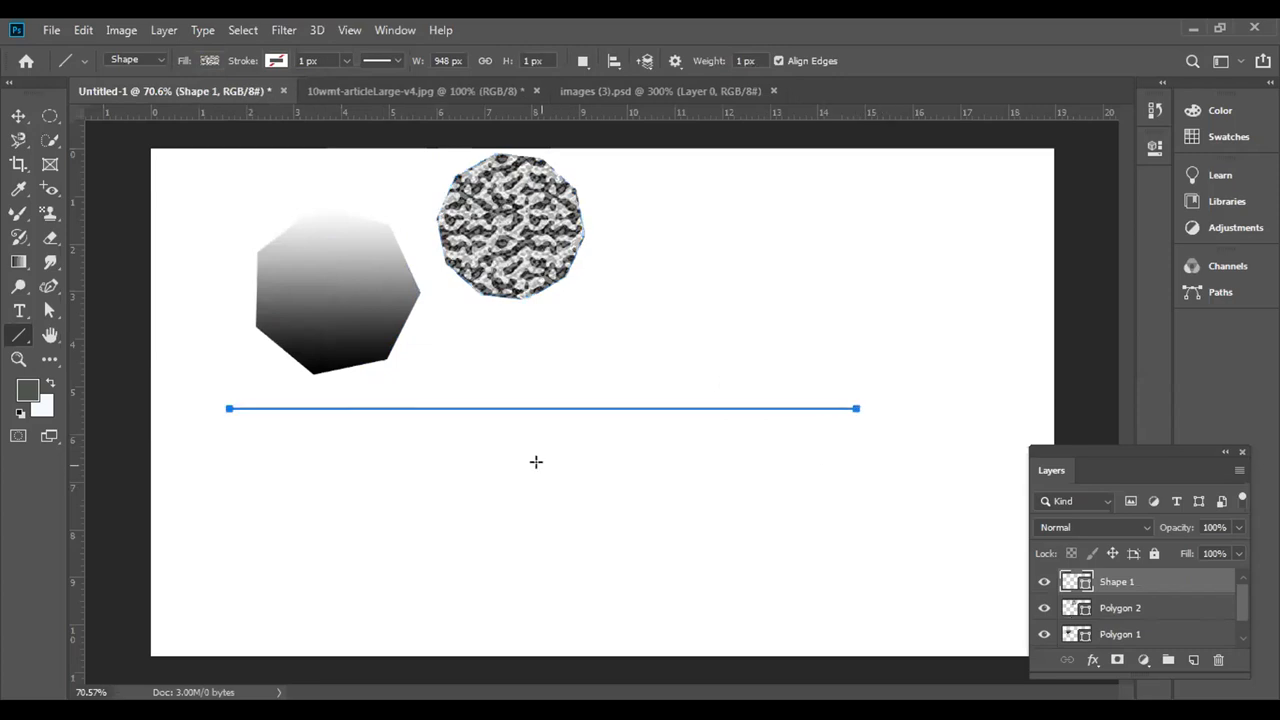
left_click(207, 60)
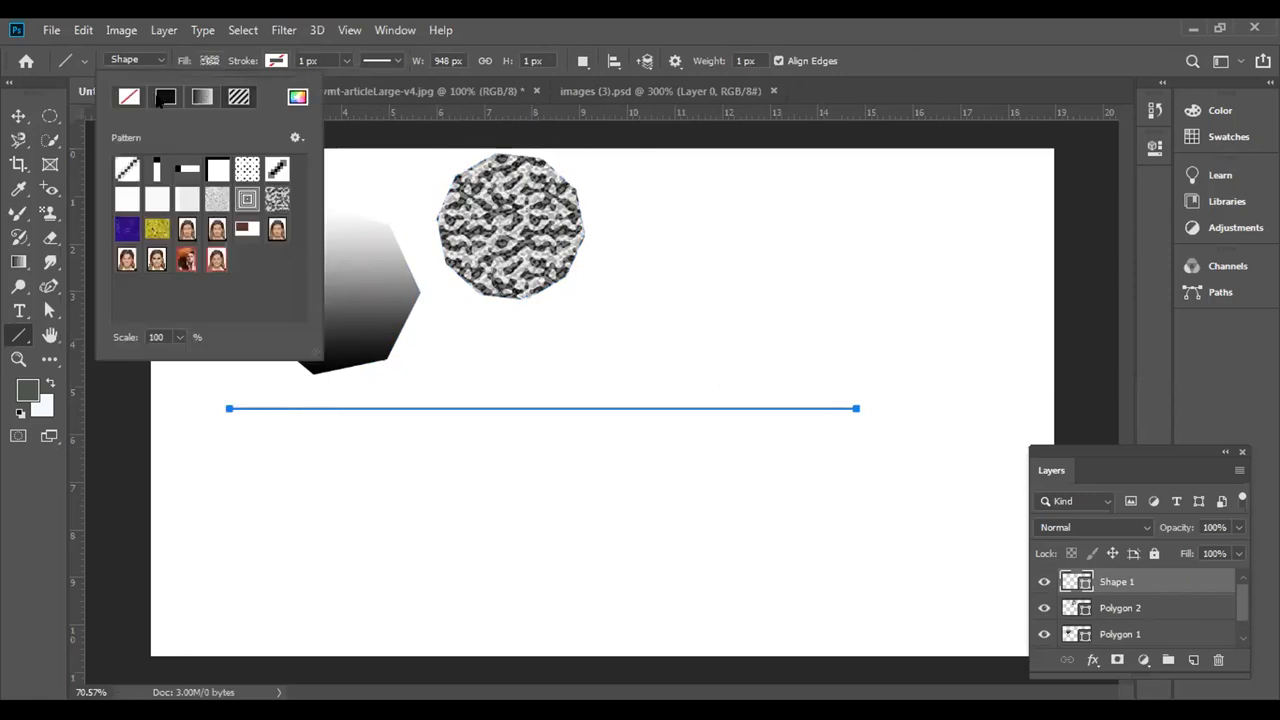
left_click(163, 97)
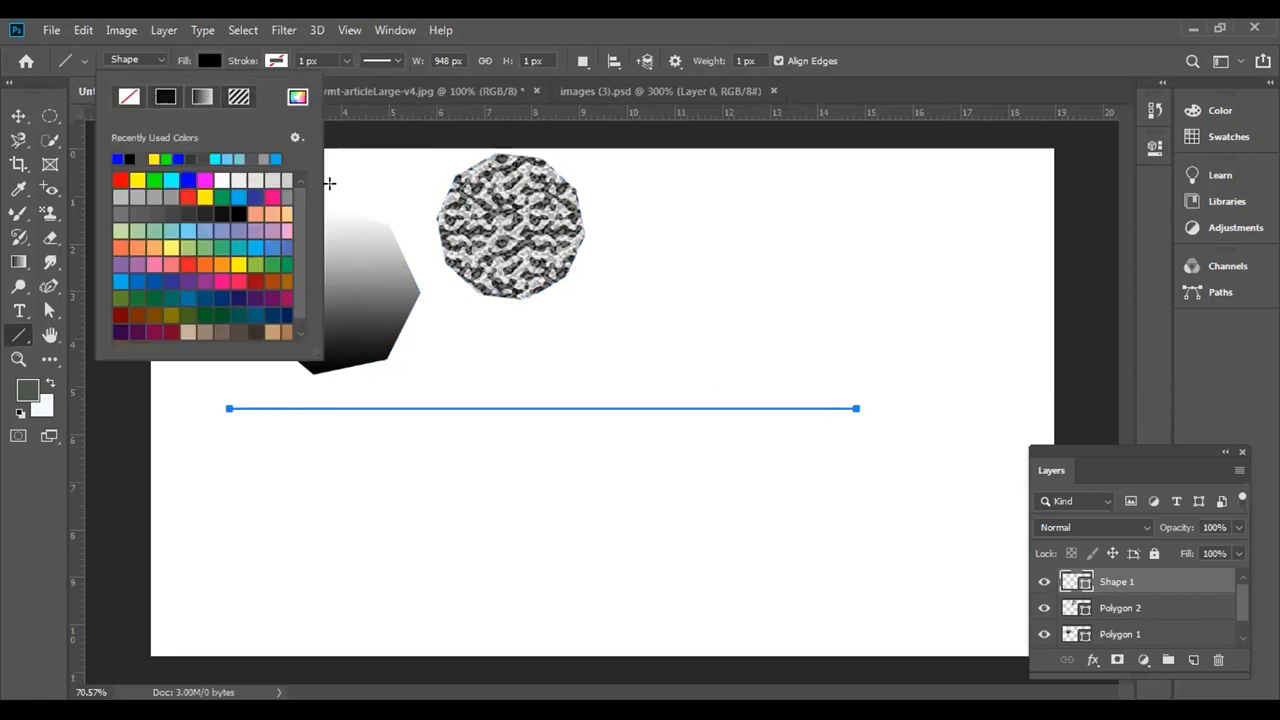
left_click(329, 190)
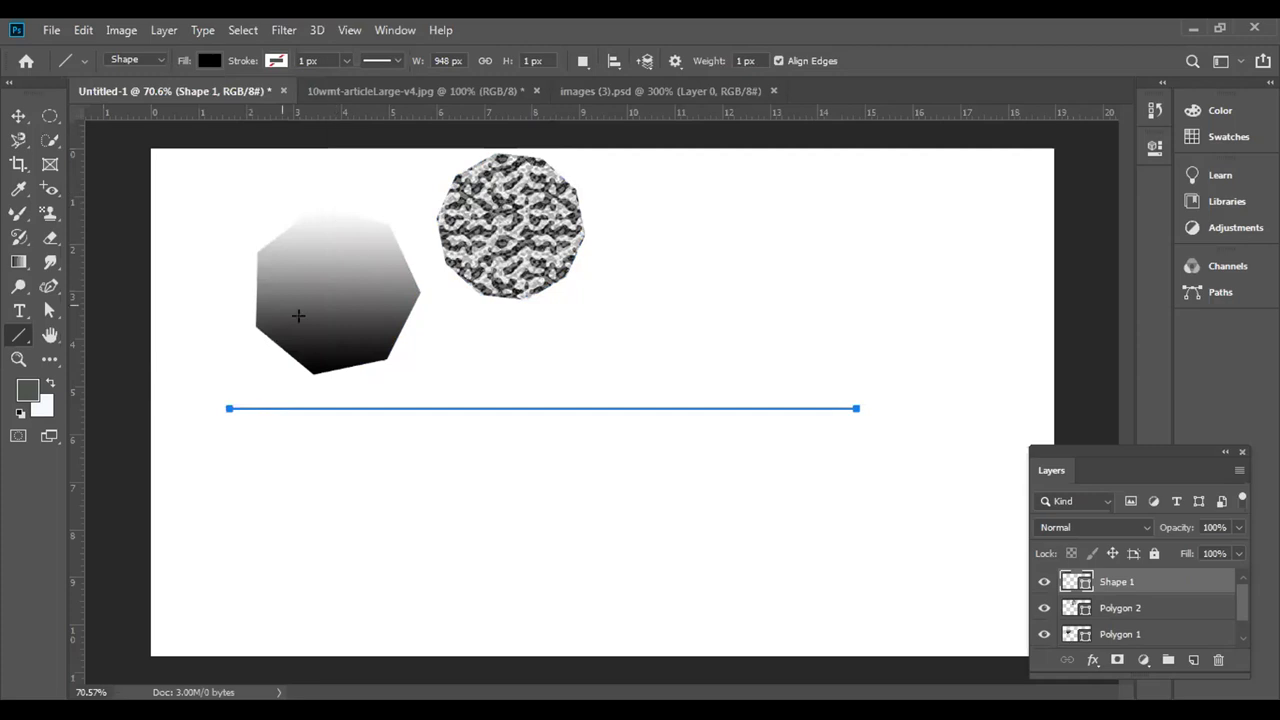
left_click(19, 116)
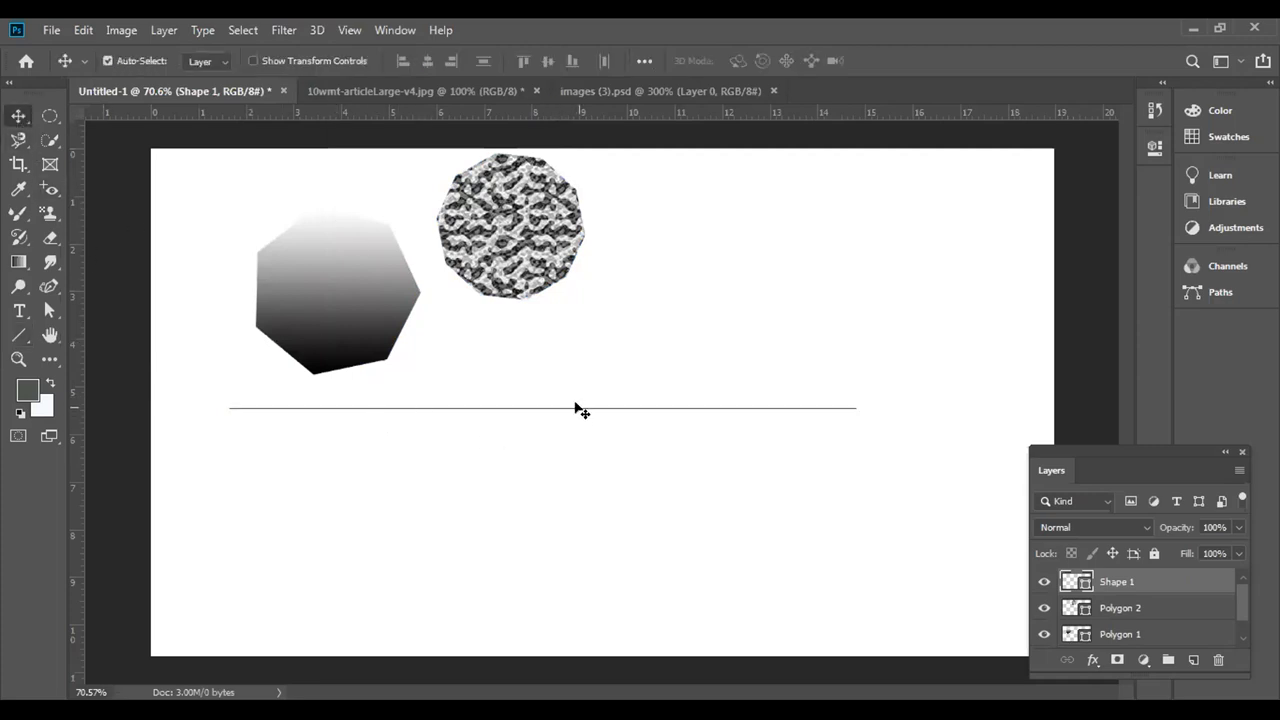
Browse the available custom shapes for the Custom Shape tool and load the All shape set.
mouse_move(577, 410)
left_mouse_down()
mouse_move(645, 392)
mouse_move(591, 409)
left_mouse_up()
left_click_drag(18, 335, 64, 372)
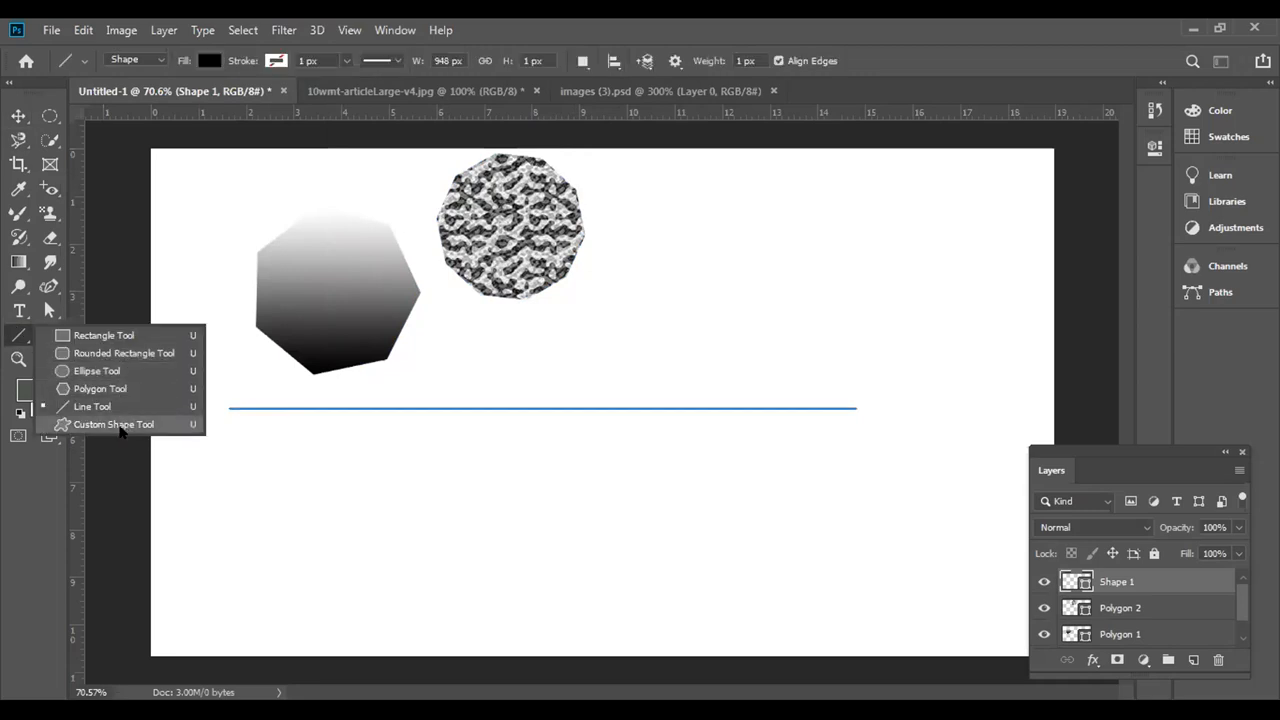
left_click(119, 425)
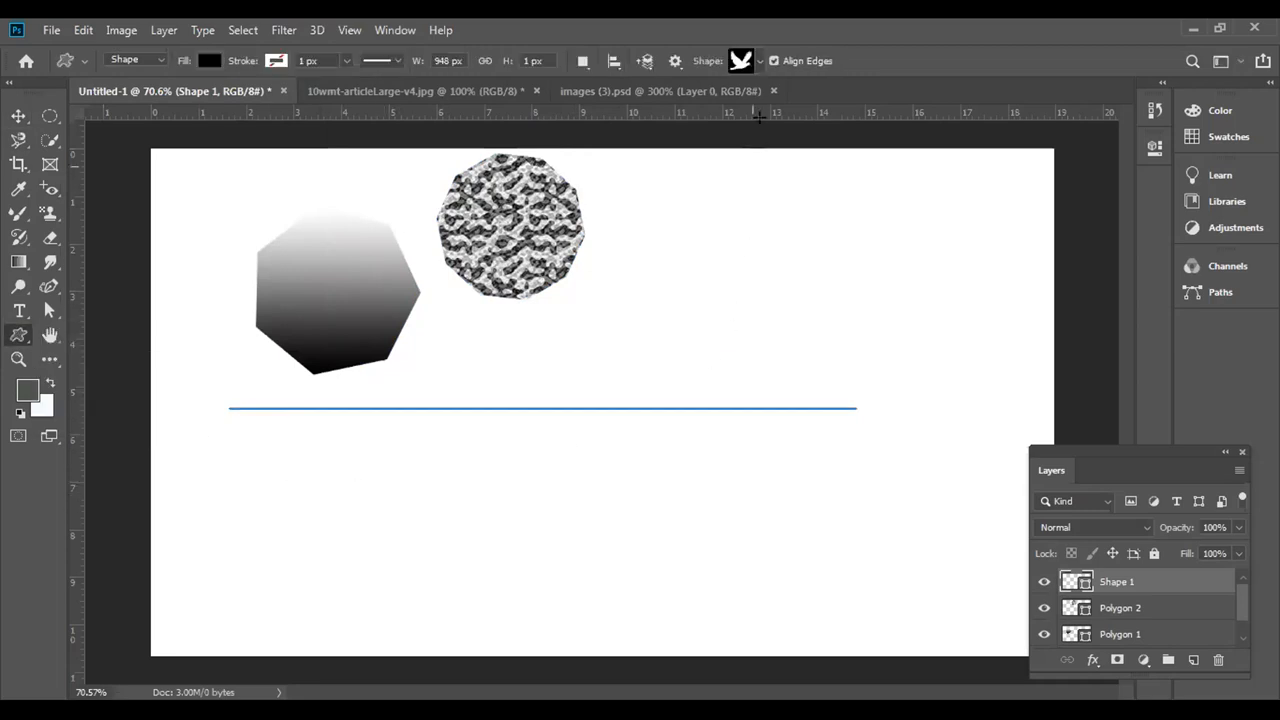
left_click(759, 62)
scroll(725, 145, "down", 10)
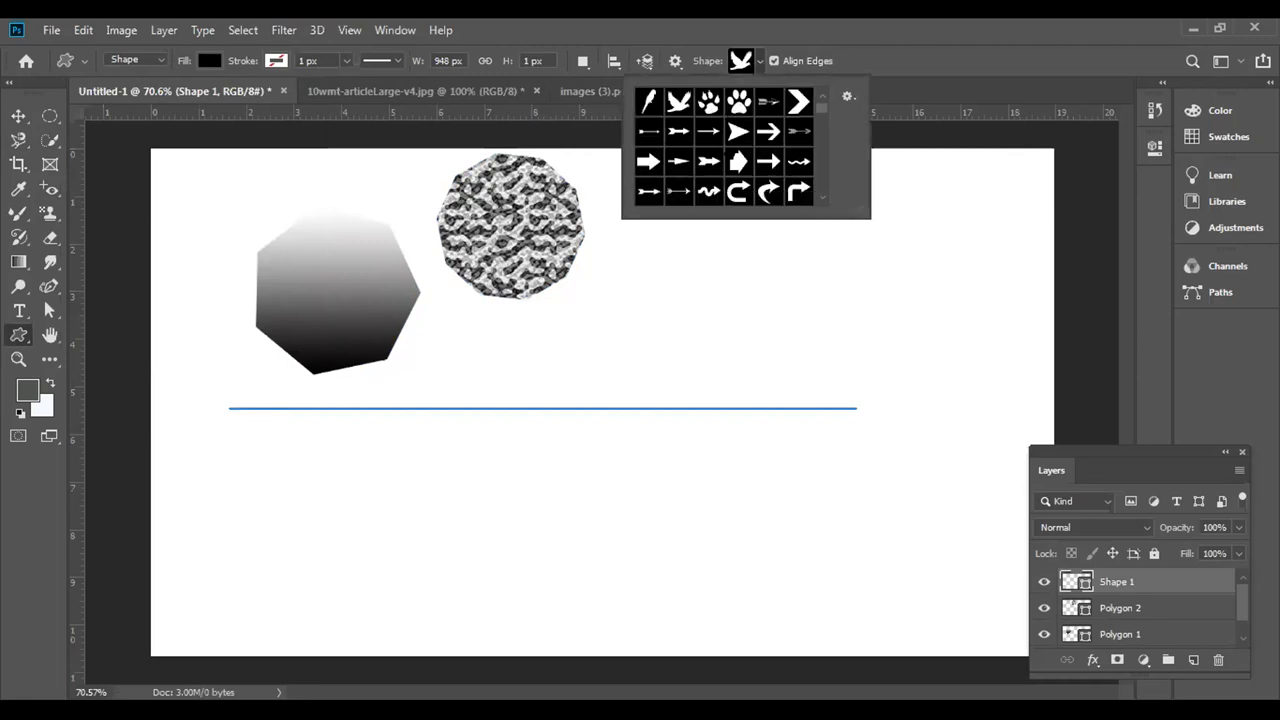
scroll(724, 147, "down", 8)
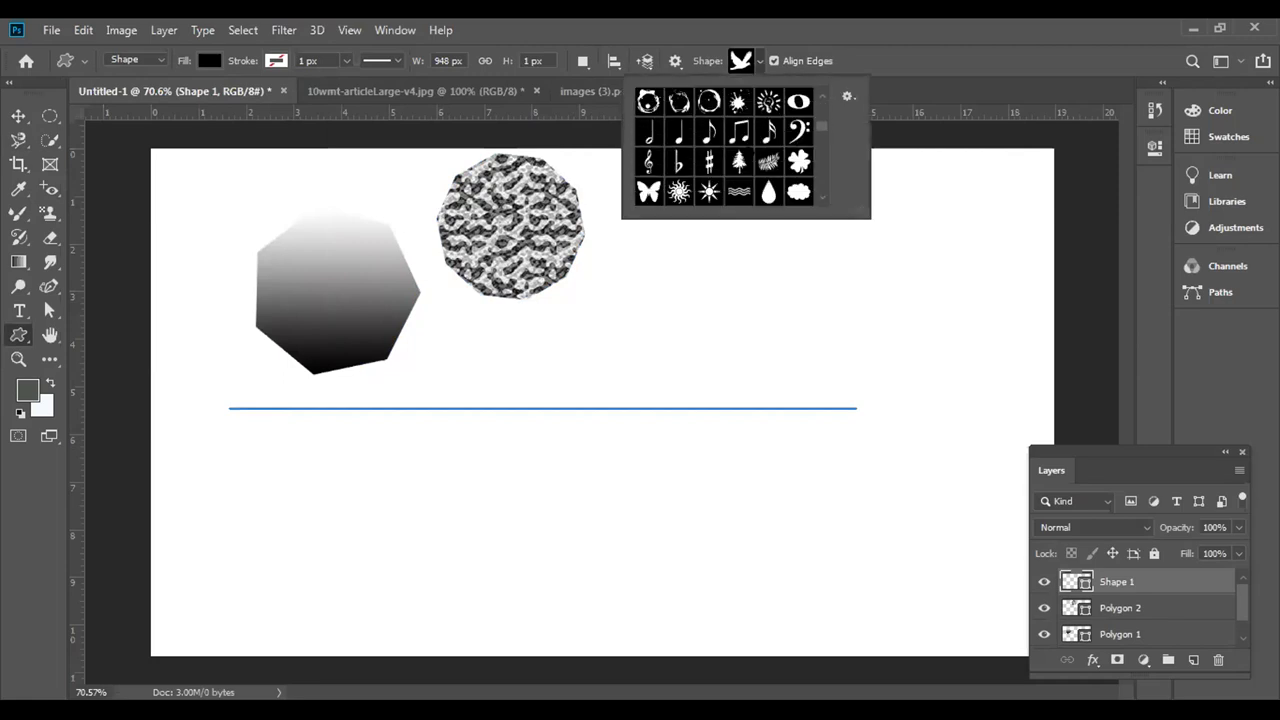
scroll(725, 147, "down", 10)
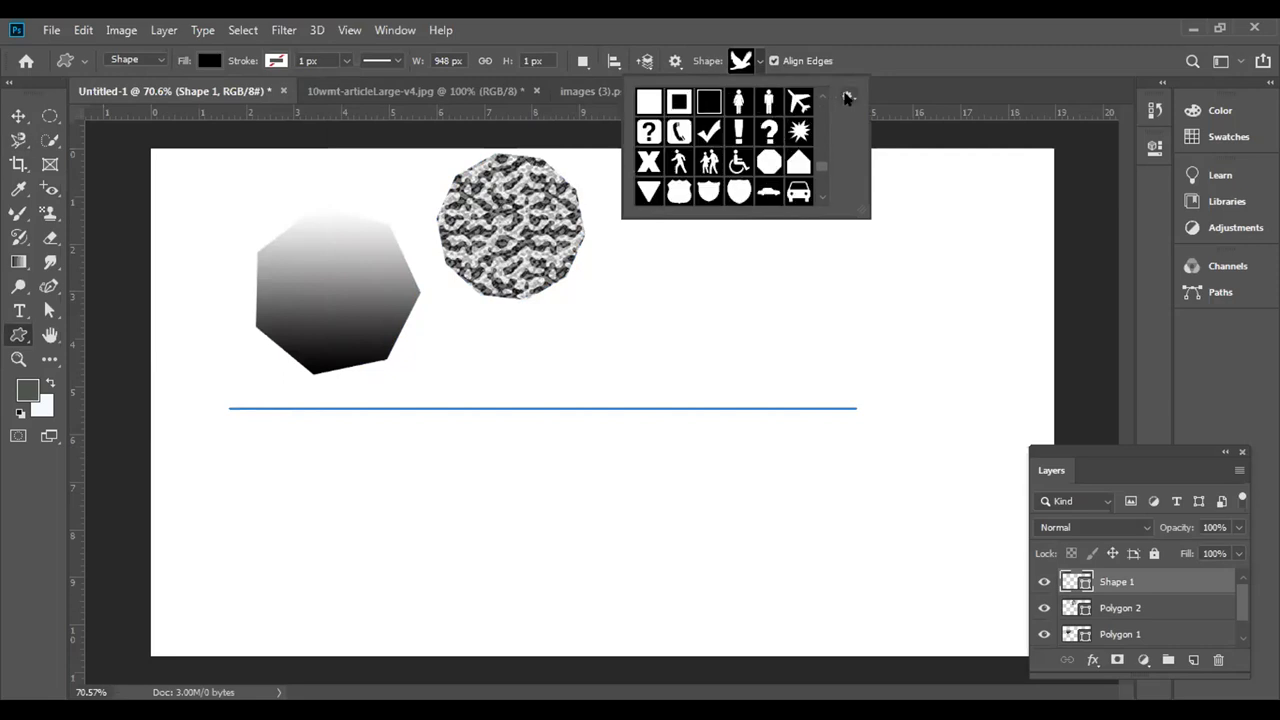
left_click(847, 97)
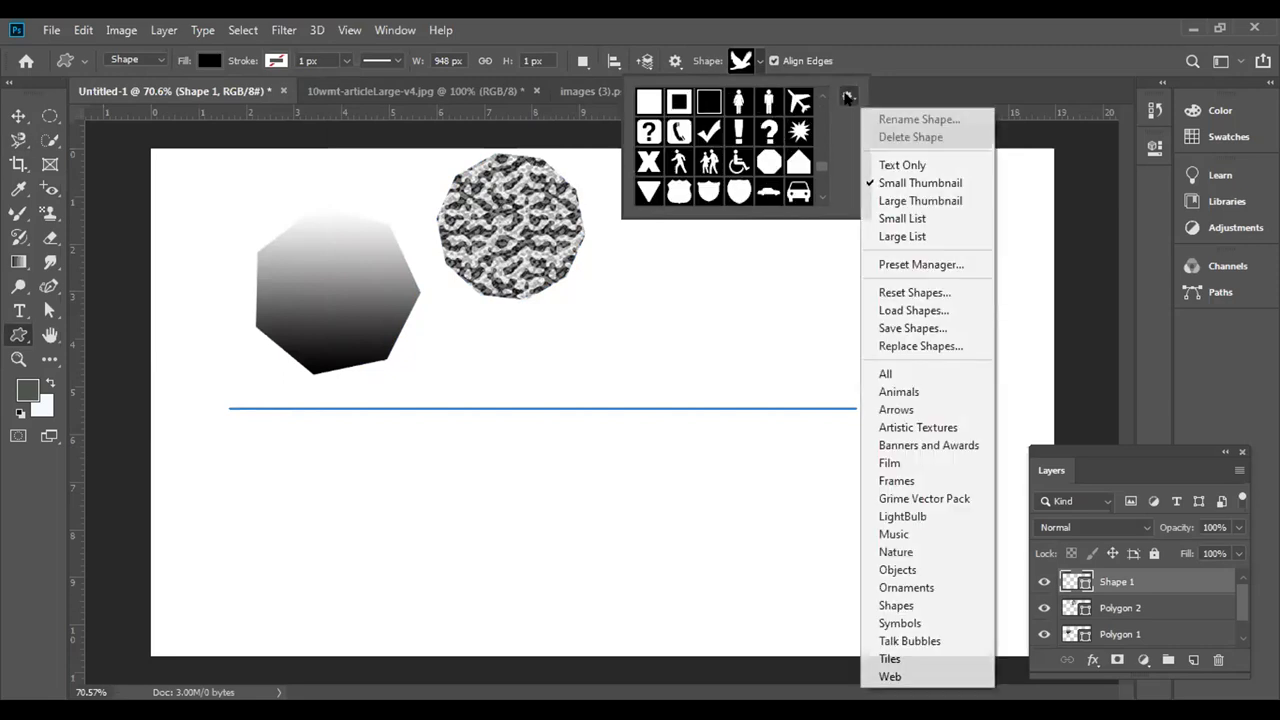
left_click(908, 373)
left_click(551, 290)
Draw a butterfly custom shape about 157 by 146 px above the horizontal line, to the right of the polygons.
scroll(724, 148, "down", 5)
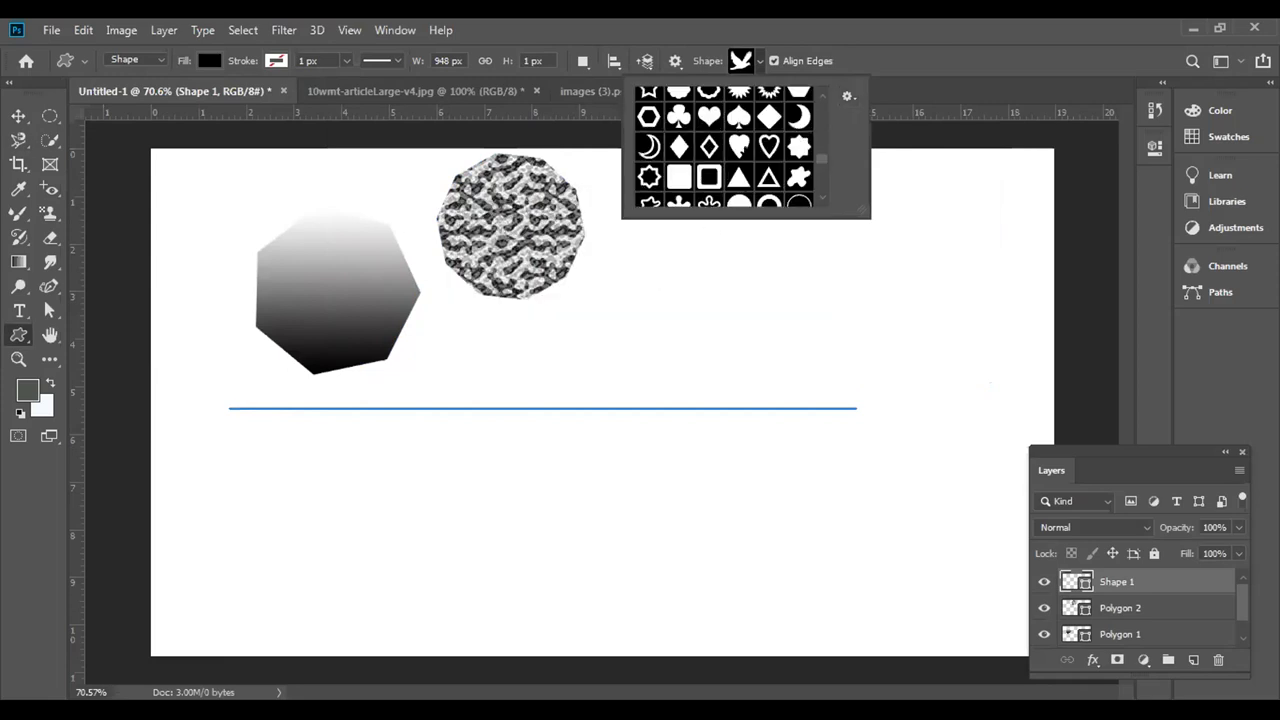
scroll(724, 146, "up", 8)
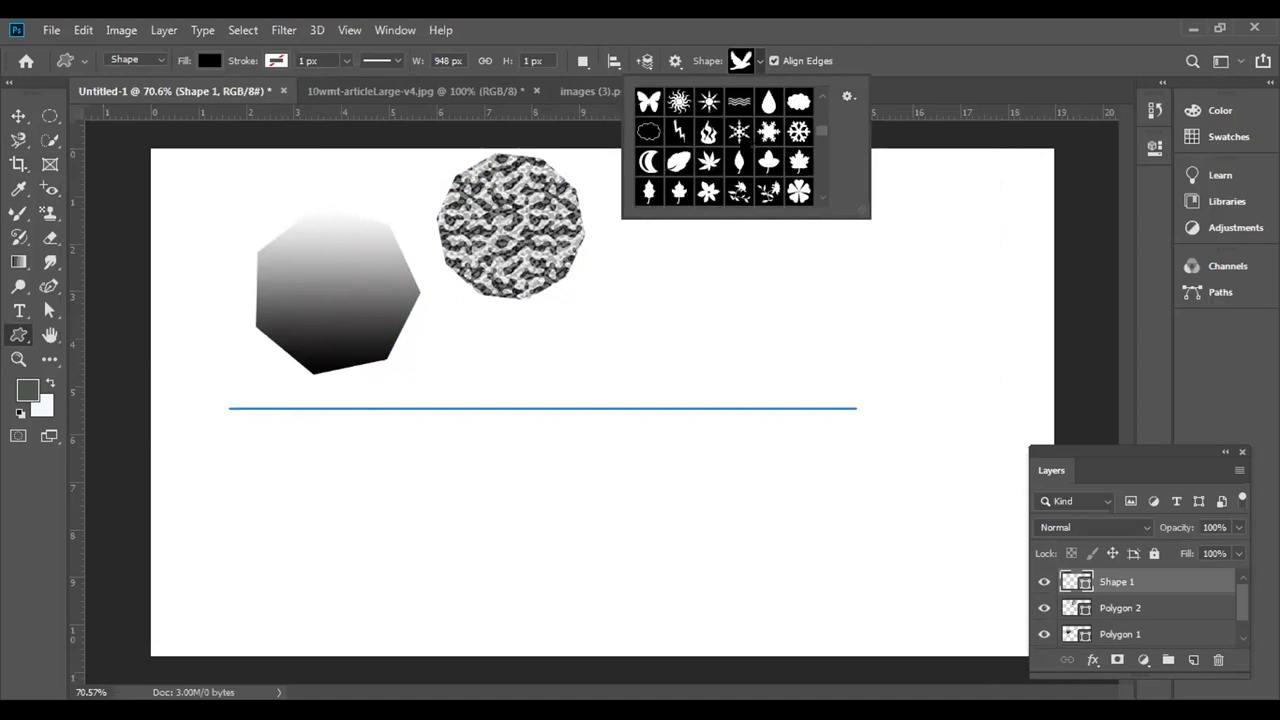
left_click(648, 101)
left_click_drag(612, 294, 714, 387)
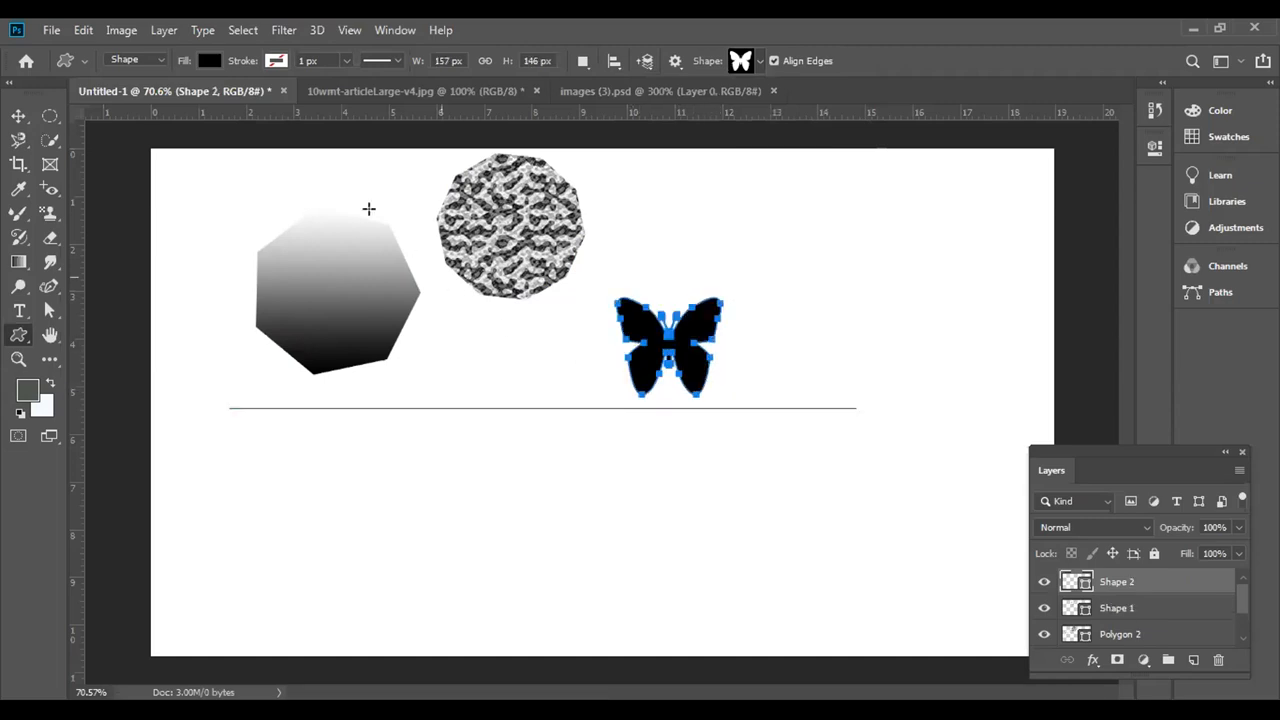
Fill the butterfly with solid red and give it a solid black 1 px stroke.
left_click(209, 60)
left_click(186, 194)
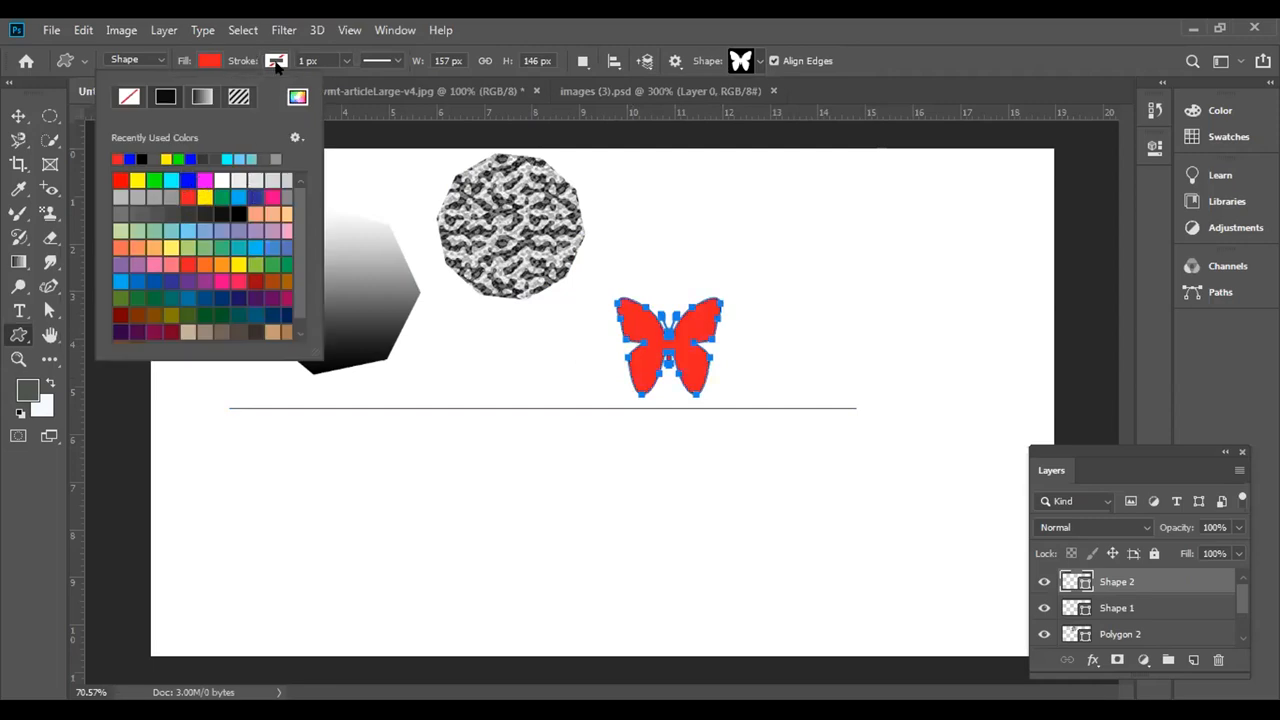
left_click(276, 61)
left_click(232, 97)
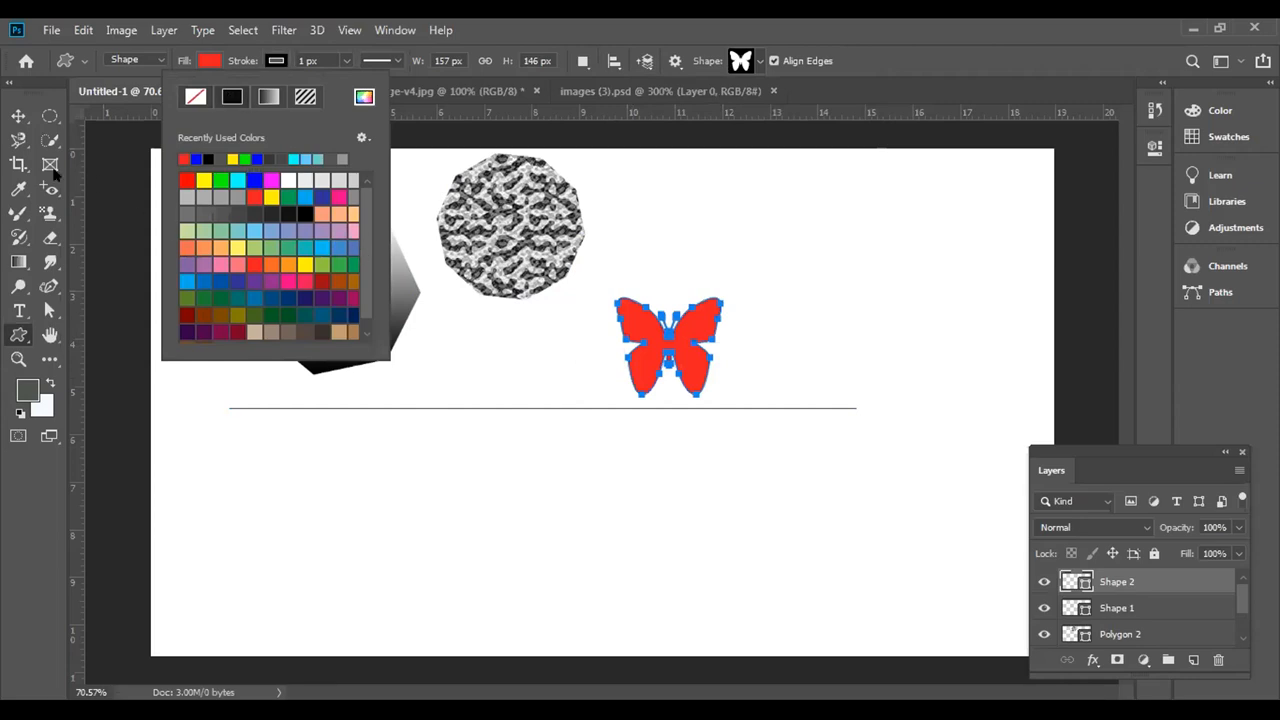
left_click(18, 116)
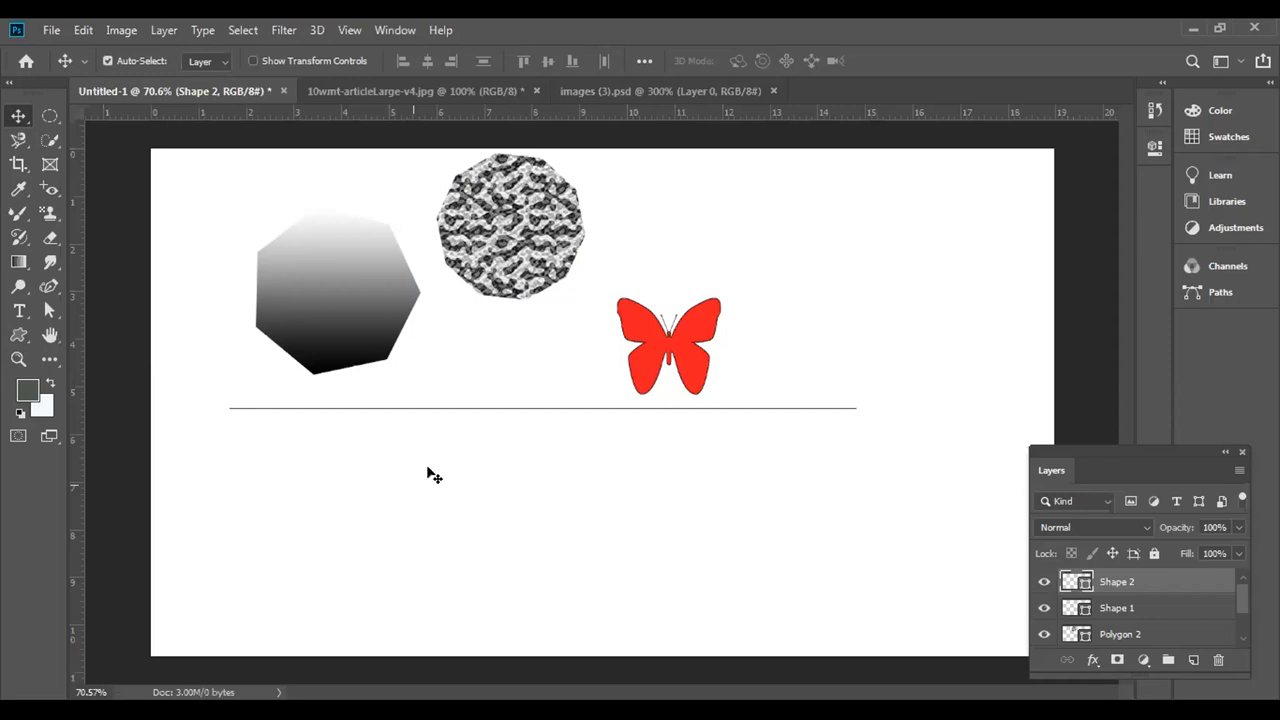
Collapse the floating Layers panel and move it below Paths in the collapsed panel column.
left_click(1224, 454)
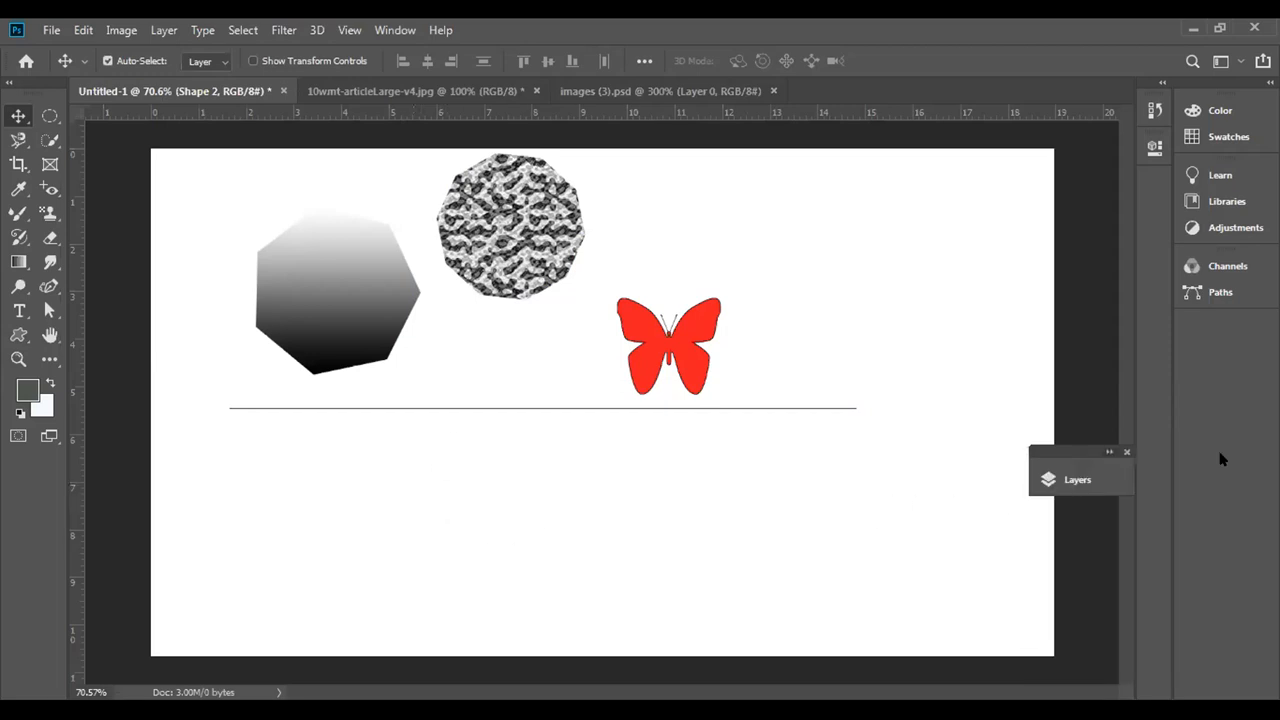
left_click_drag(1060, 450, 1198, 322)
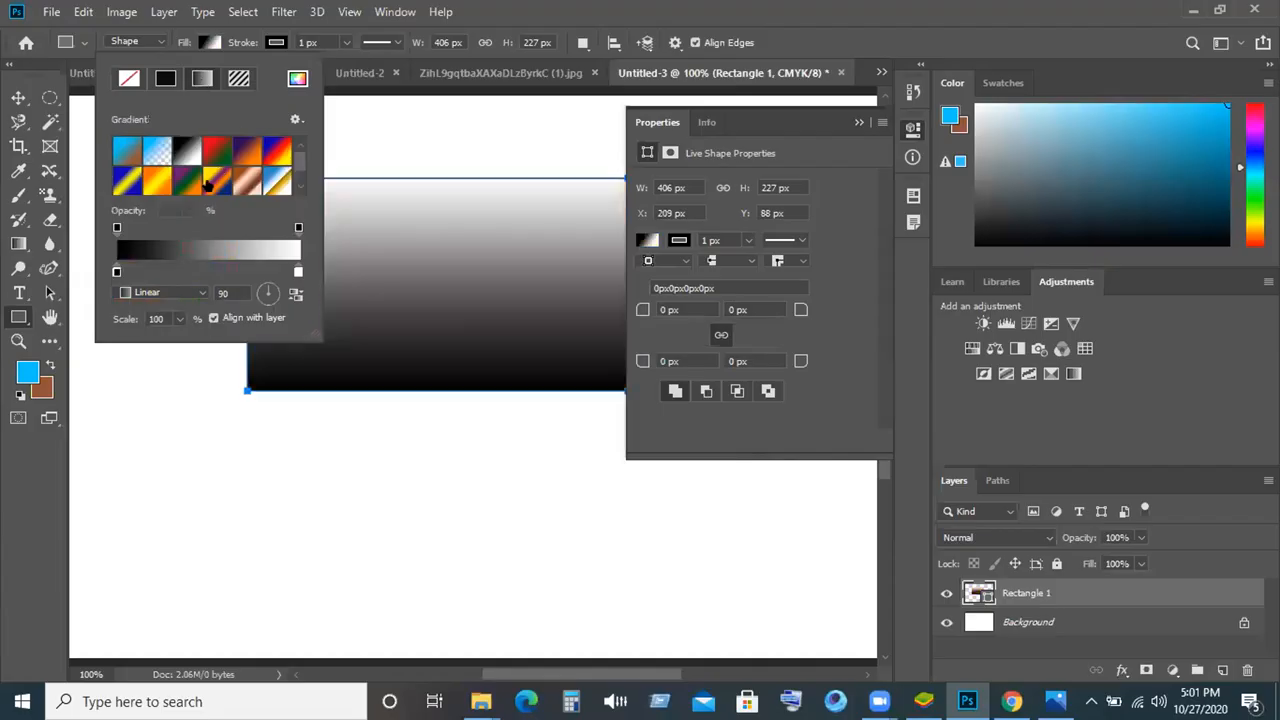
Try several gradient presets as the rectangle's fill, including violet-orange, black-white and Foreground to Transparent.
left_click(207, 183)
left_click(235, 158)
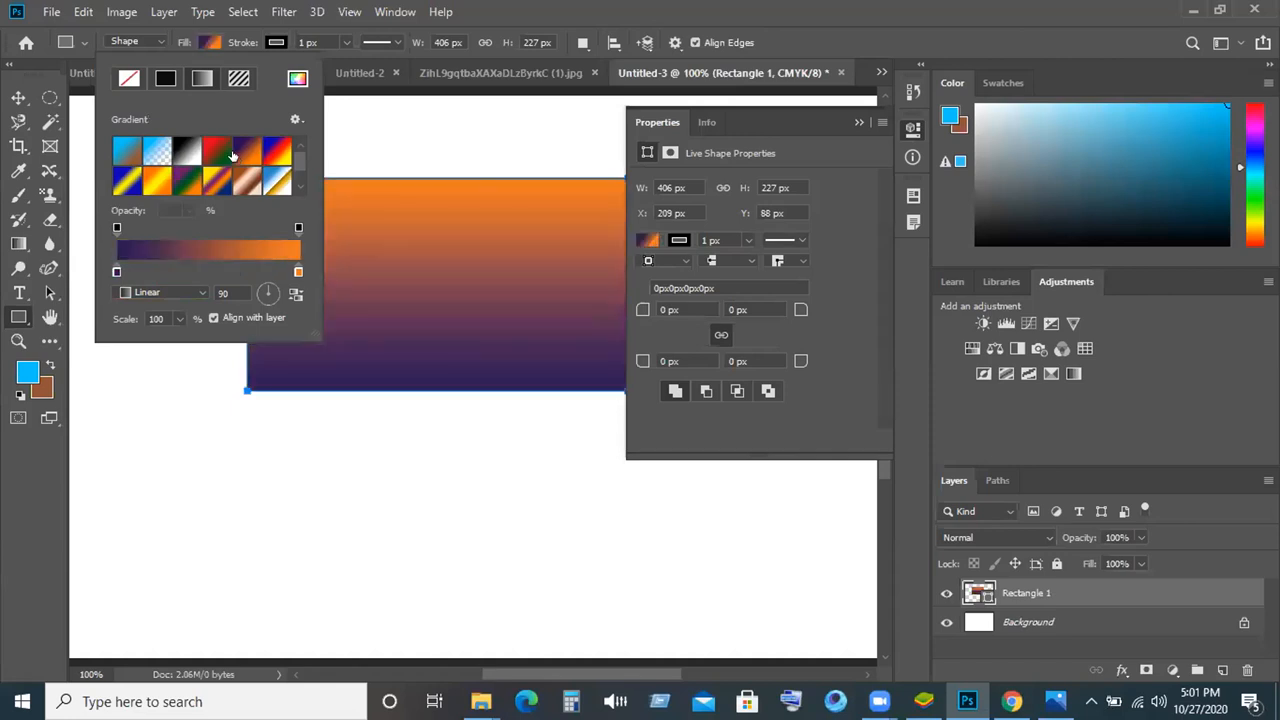
left_click(216, 150)
left_click(175, 147)
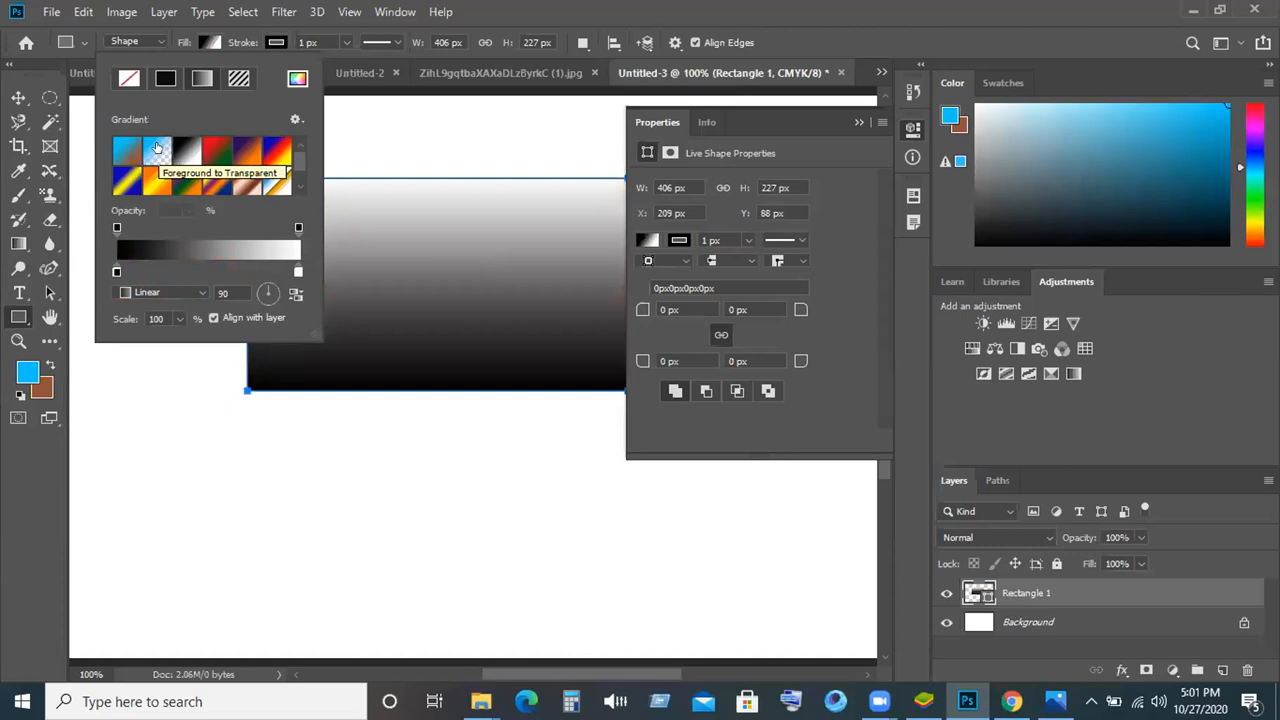
left_click(156, 149)
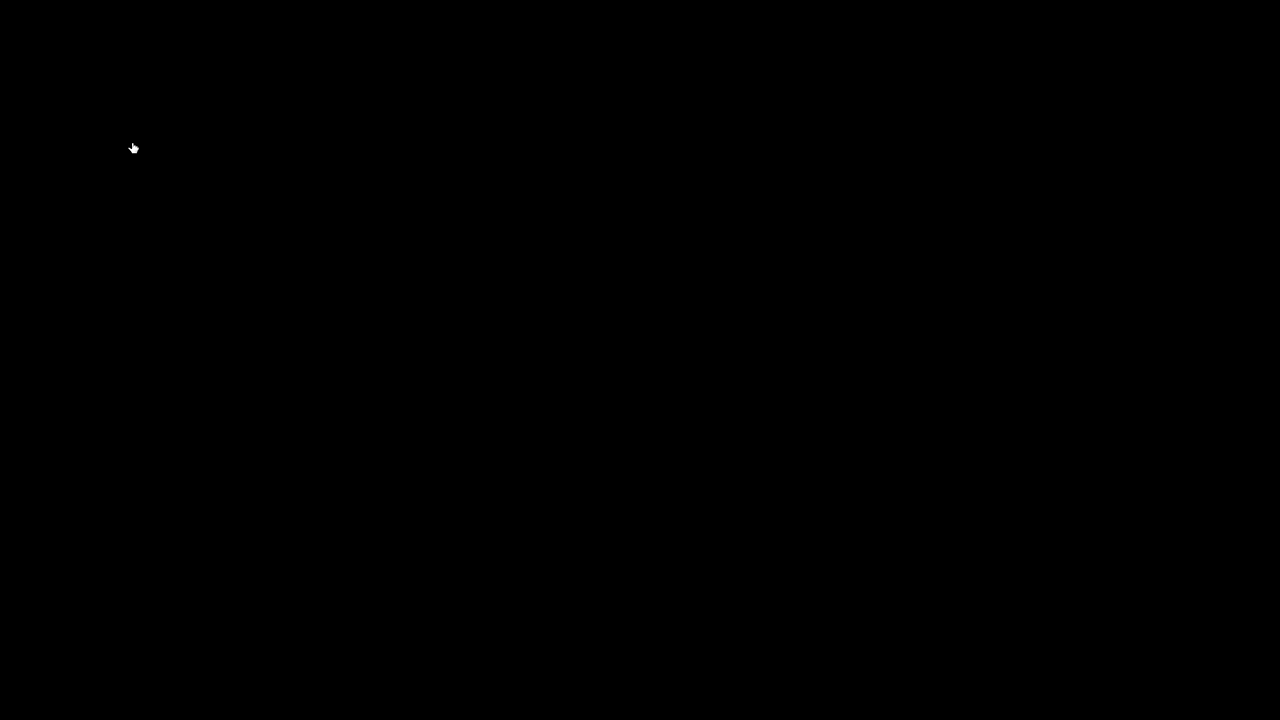
Draw a rounded rectangle about 348 by 201 px with a 10 px corner radius and fill it with solid blue.
left_click_drag(308, 220, 624, 408)
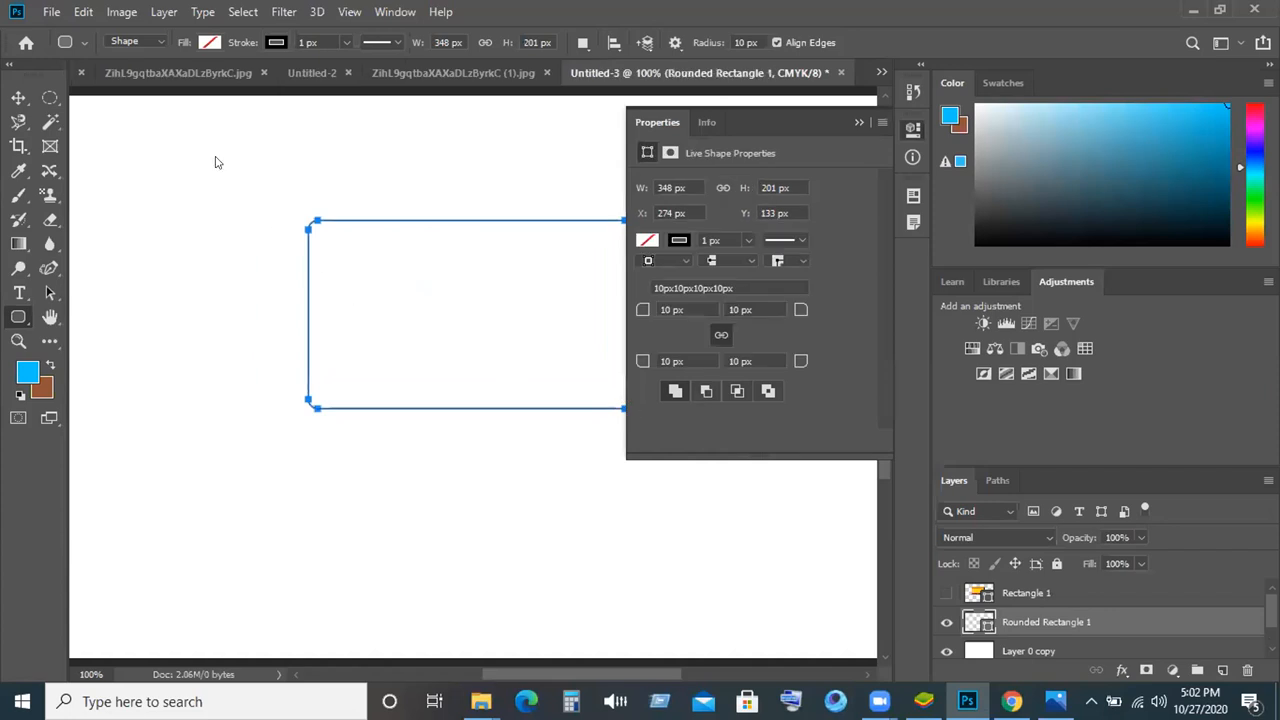
left_click(78, 42)
left_click(79, 42)
left_click(209, 42)
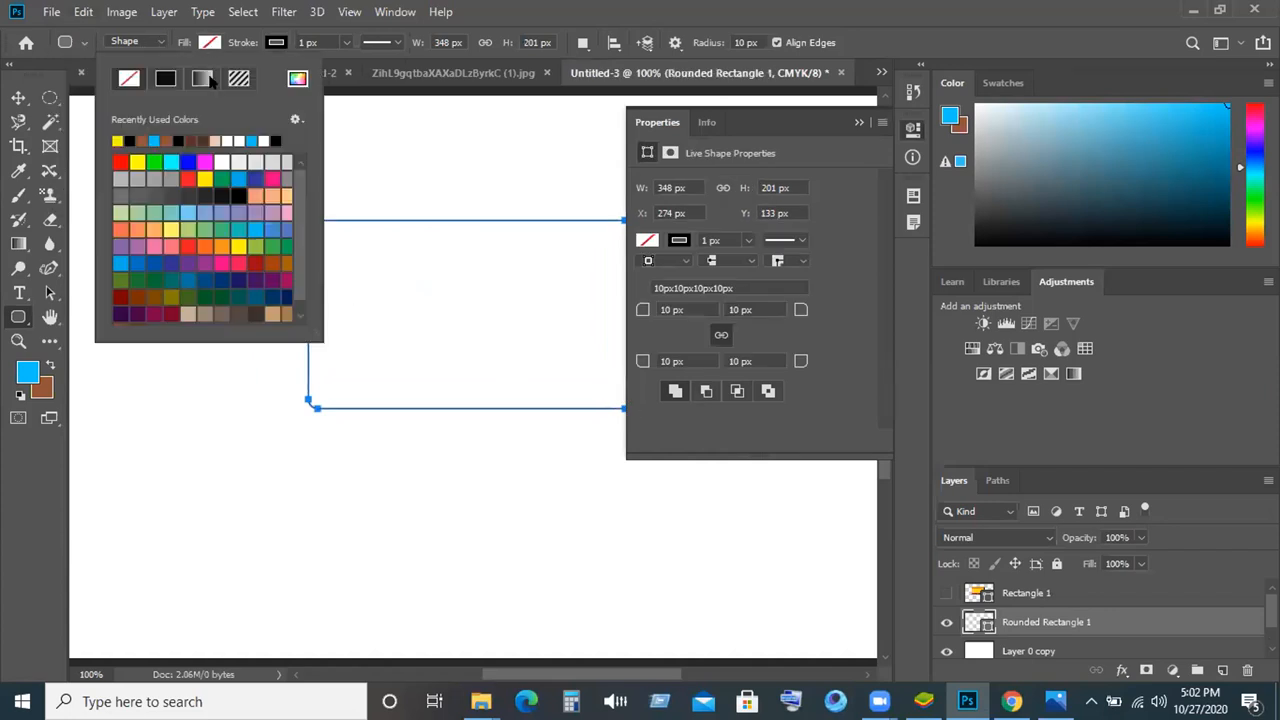
left_click(238, 178)
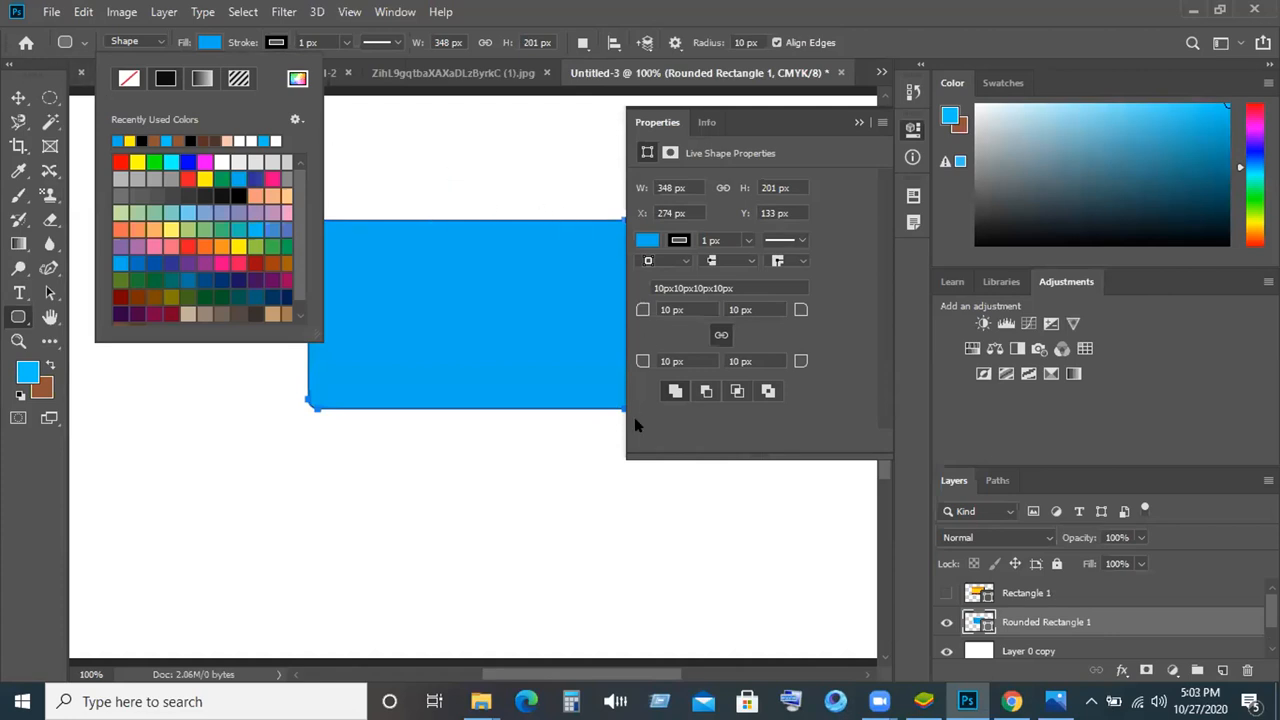
left_click(688, 299)
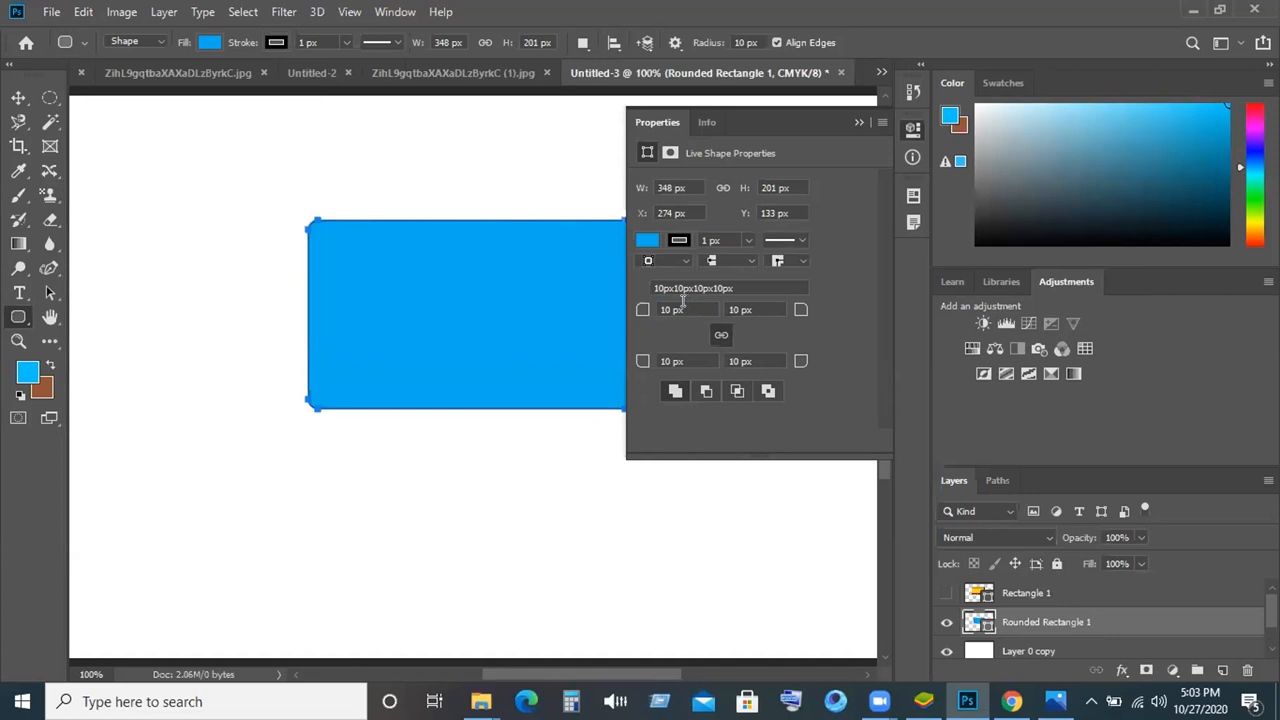
Collapse the Properties panel and hide both the Rectangle 1 and Rounded Rectangle 1 layers.
left_click(856, 122)
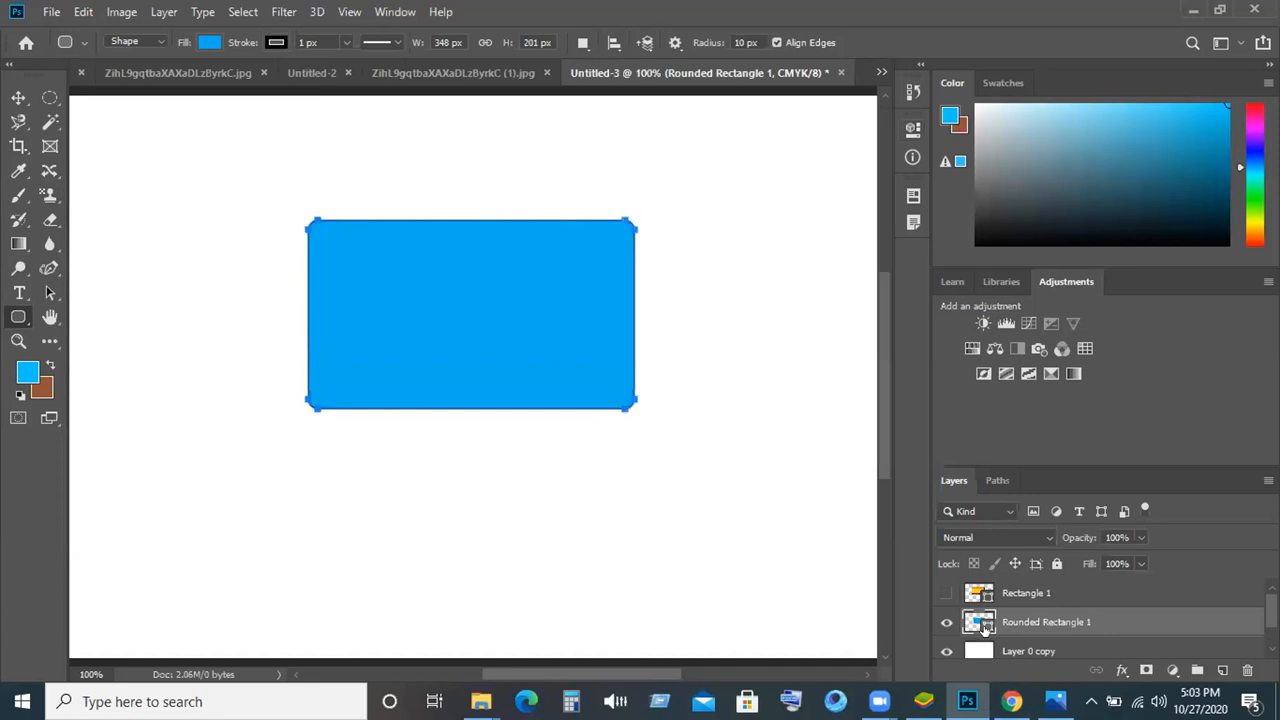
scroll(985, 630, "down", 1)
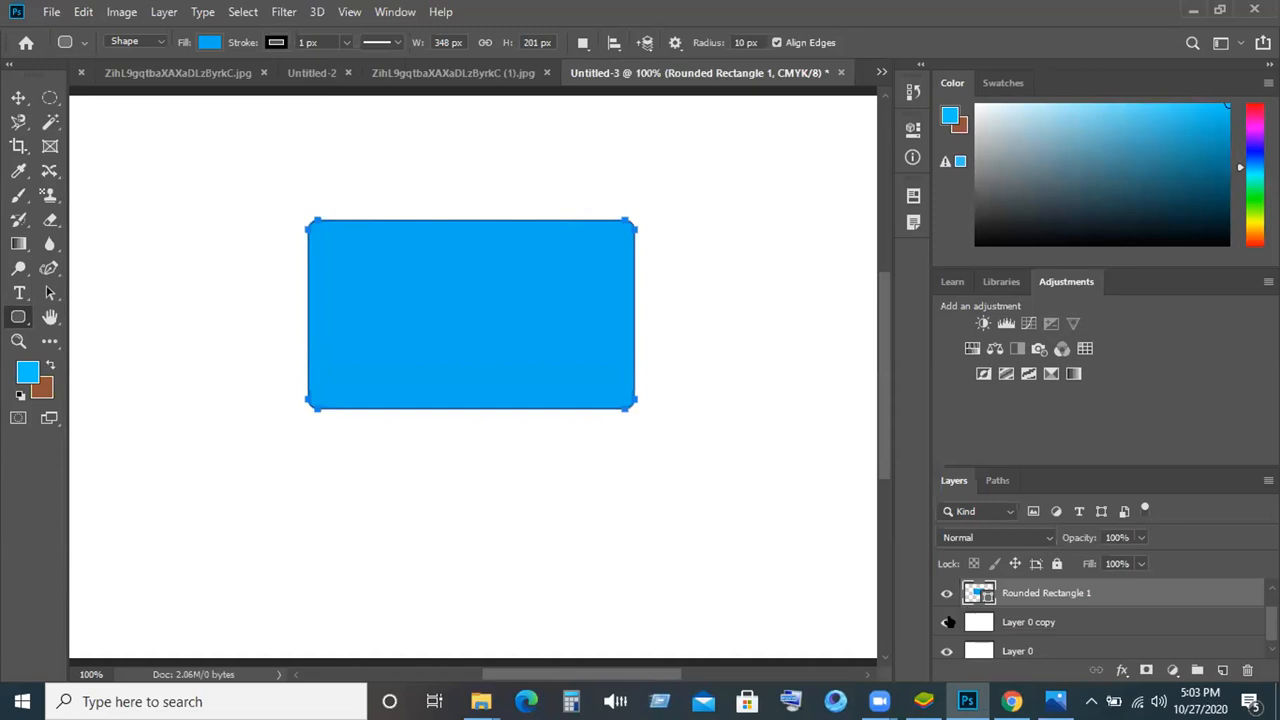
scroll(944, 600, "up", 1)
left_click(946, 593)
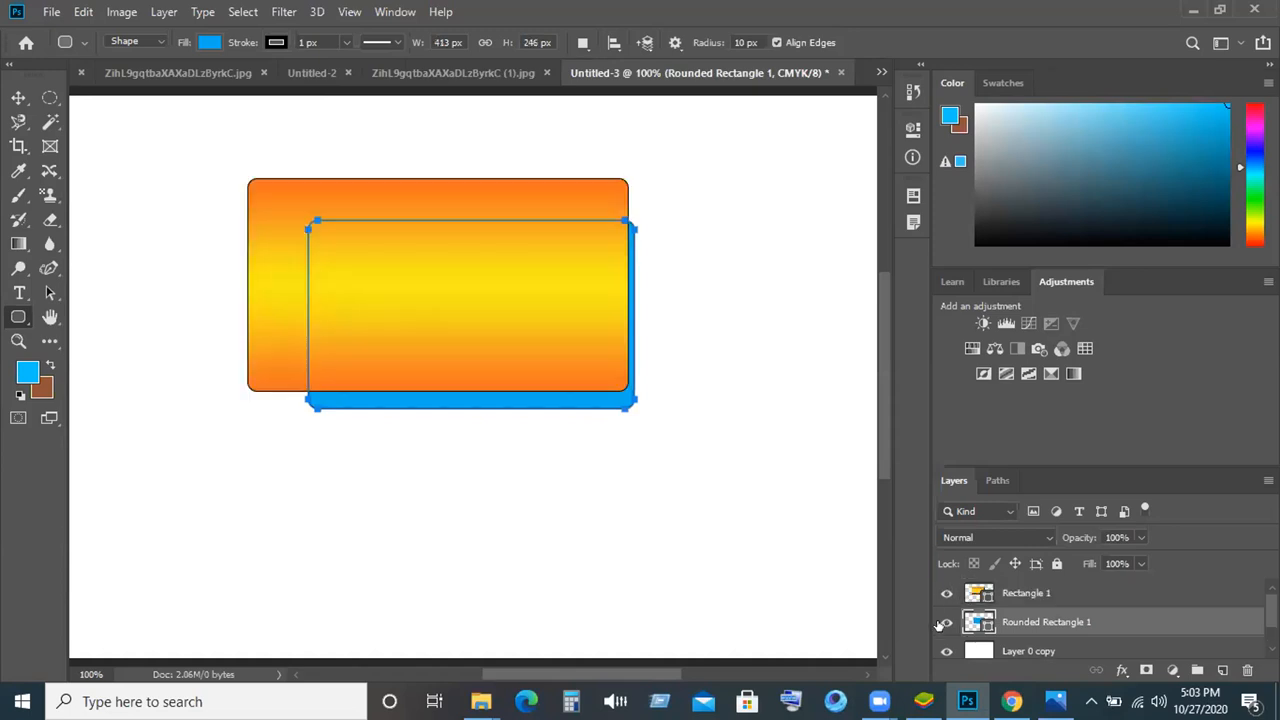
left_click(946, 622)
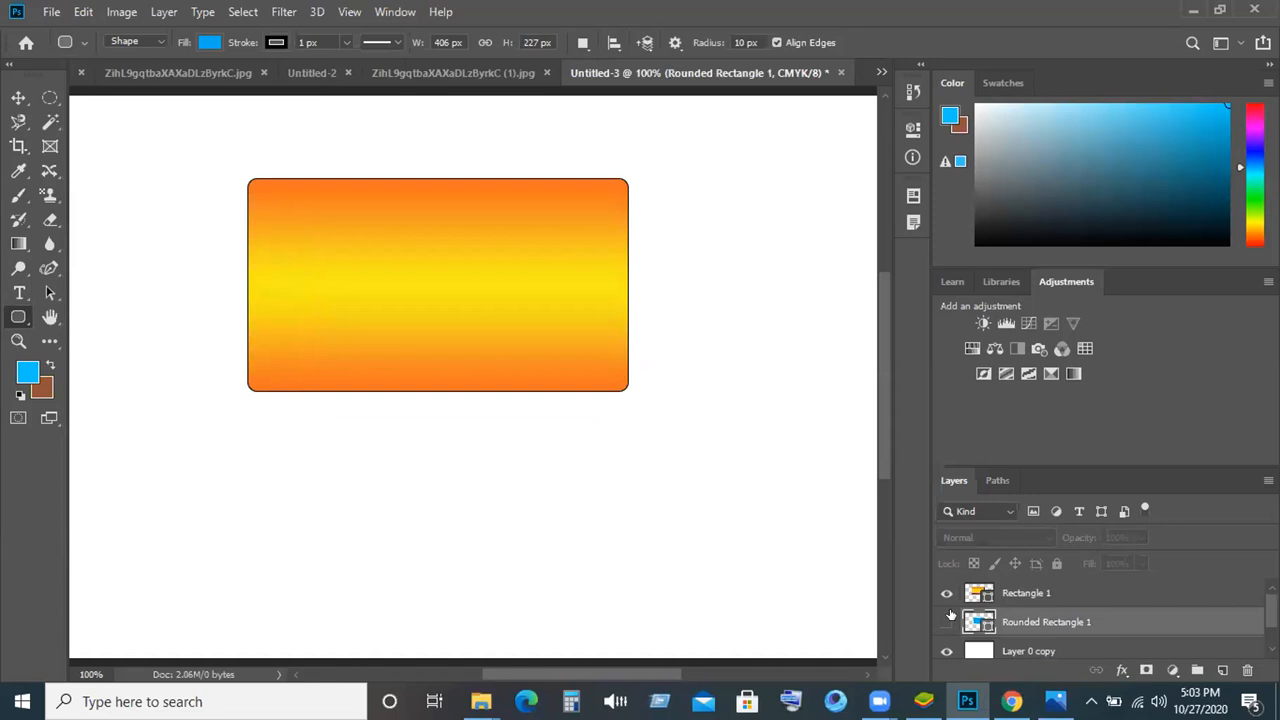
left_click(946, 593)
scroll(990, 615, "down", 1)
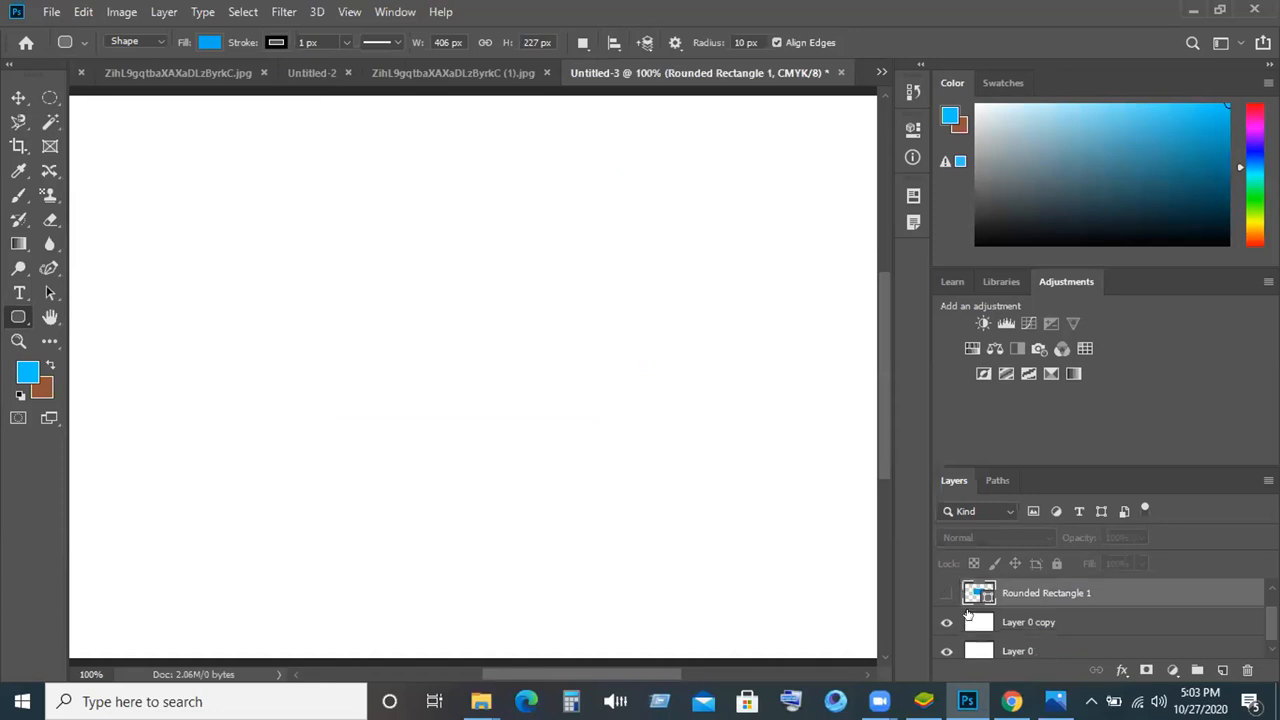
Restore the window to a smaller size and draw a light bulb custom shape about 138 by 232 px above Layer 0 copy.
left_click(996, 622)
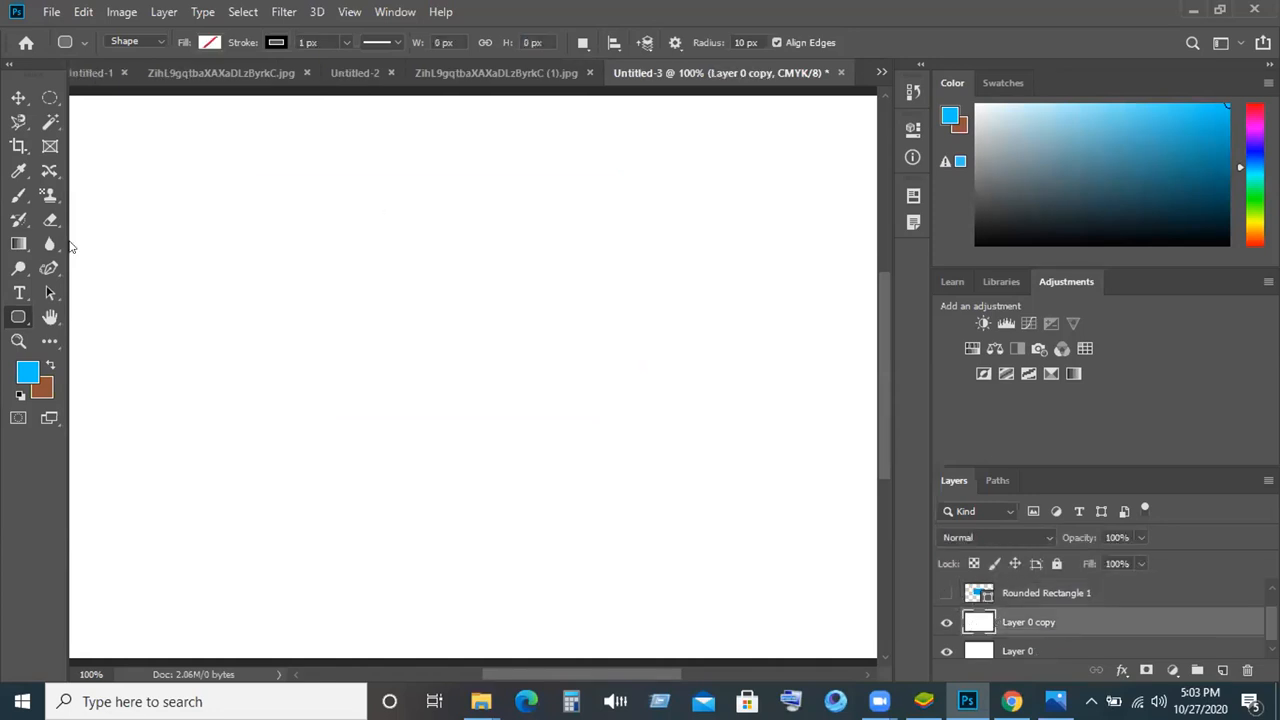
right_click(16, 315)
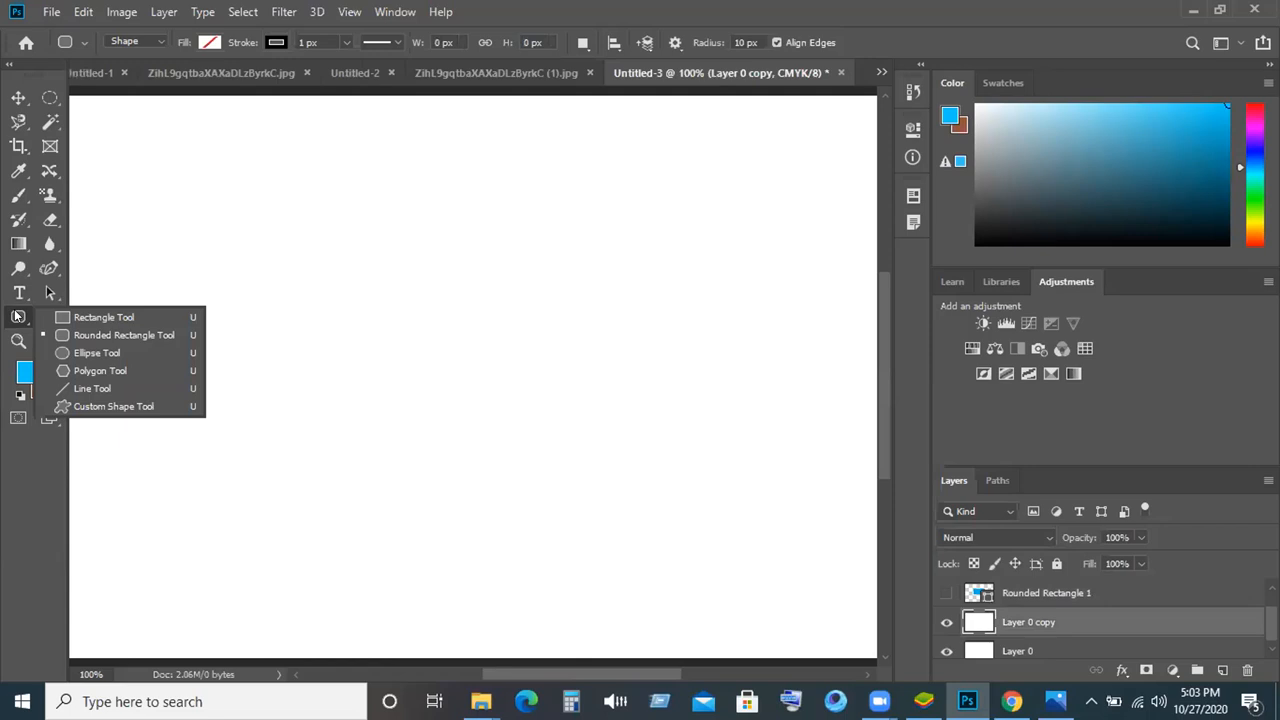
left_click(110, 406)
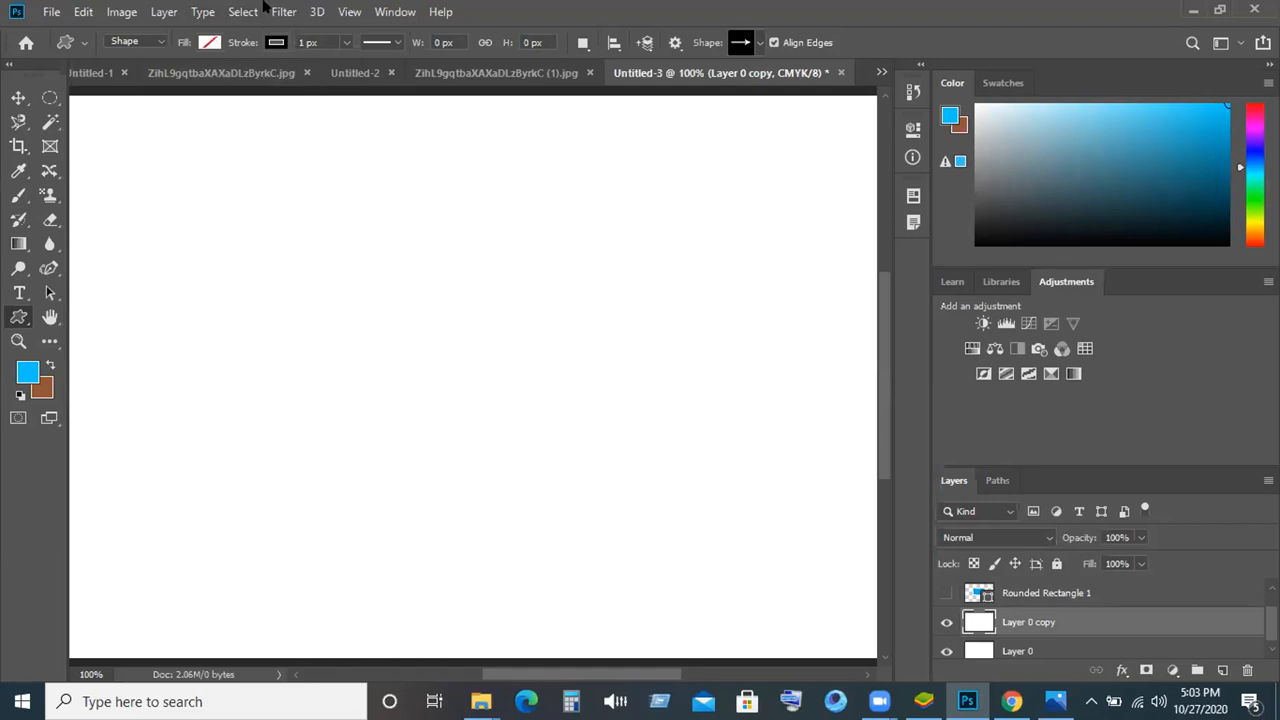
double_click(1038, 18)
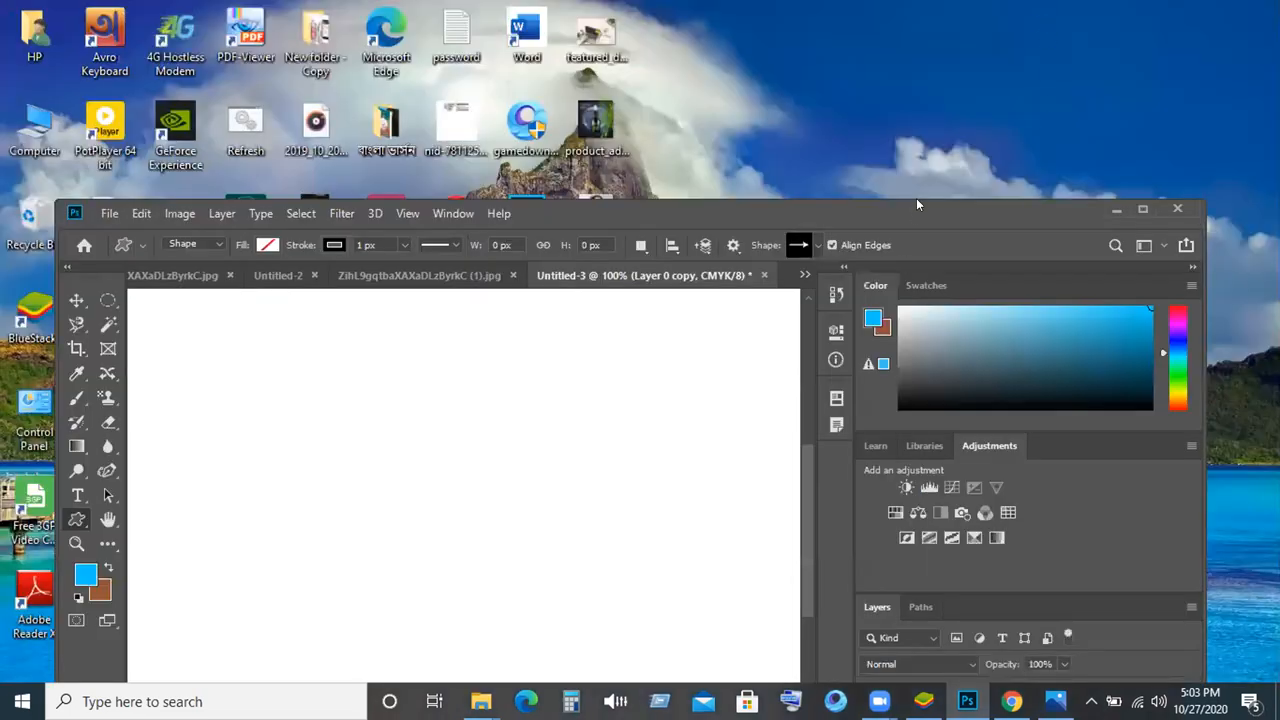
left_click_drag(916, 198, 929, 68)
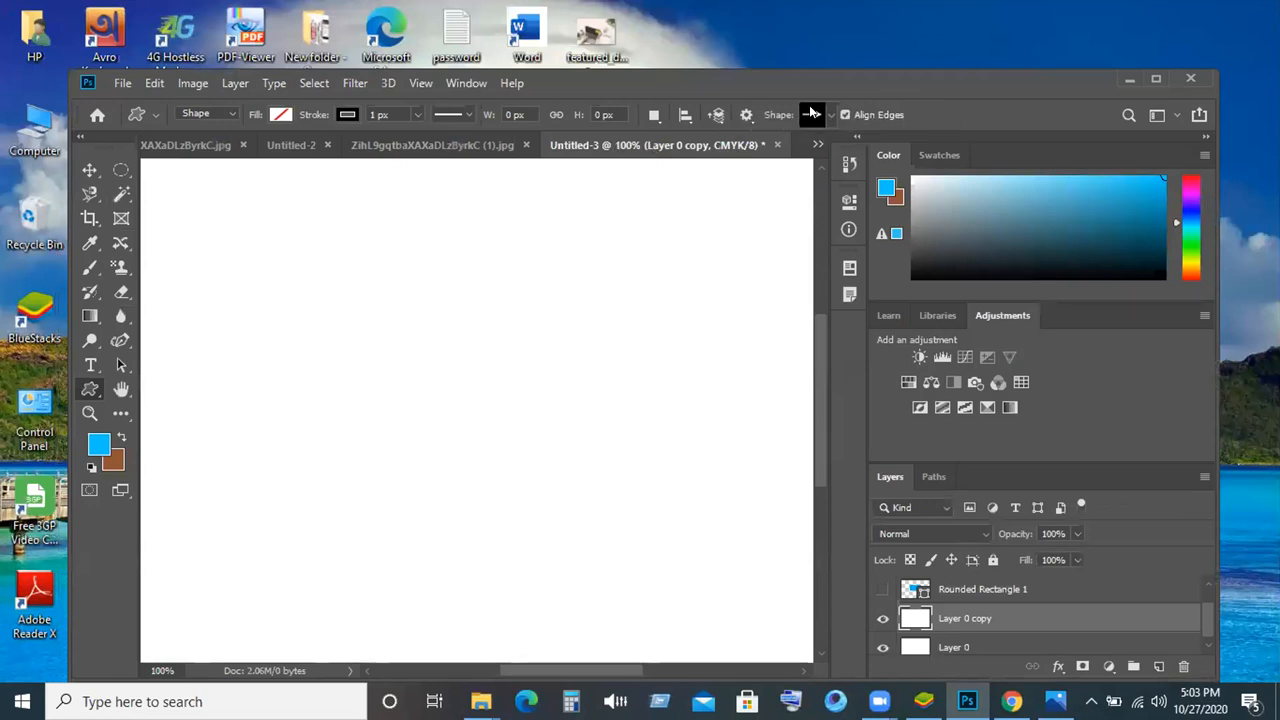
left_click(813, 114)
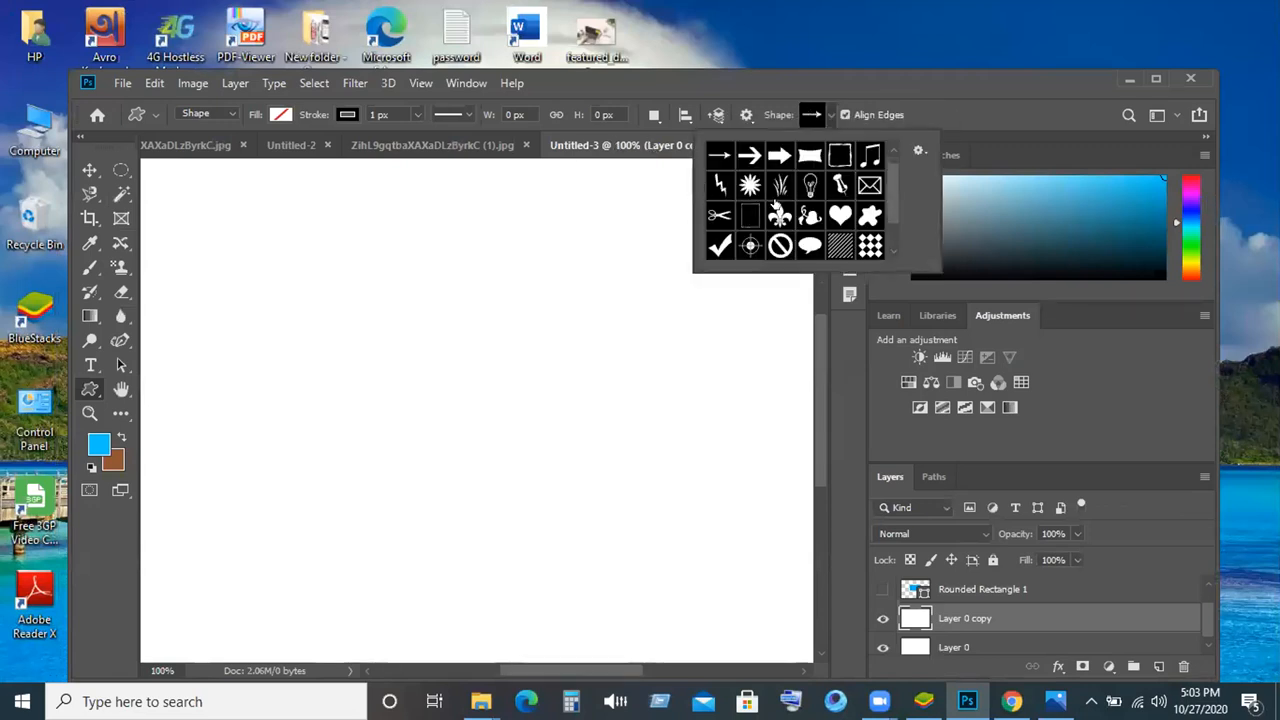
scroll(776, 205, "down", 1)
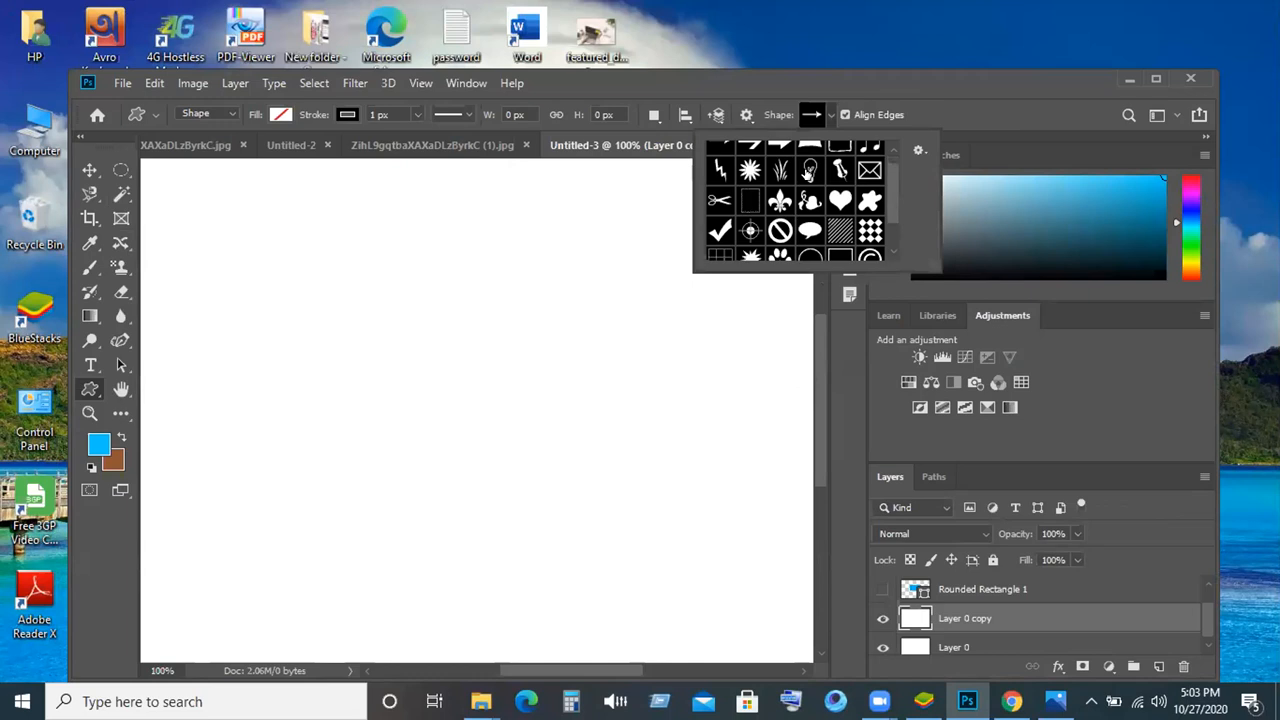
left_click(809, 171)
left_click_drag(388, 282, 517, 499)
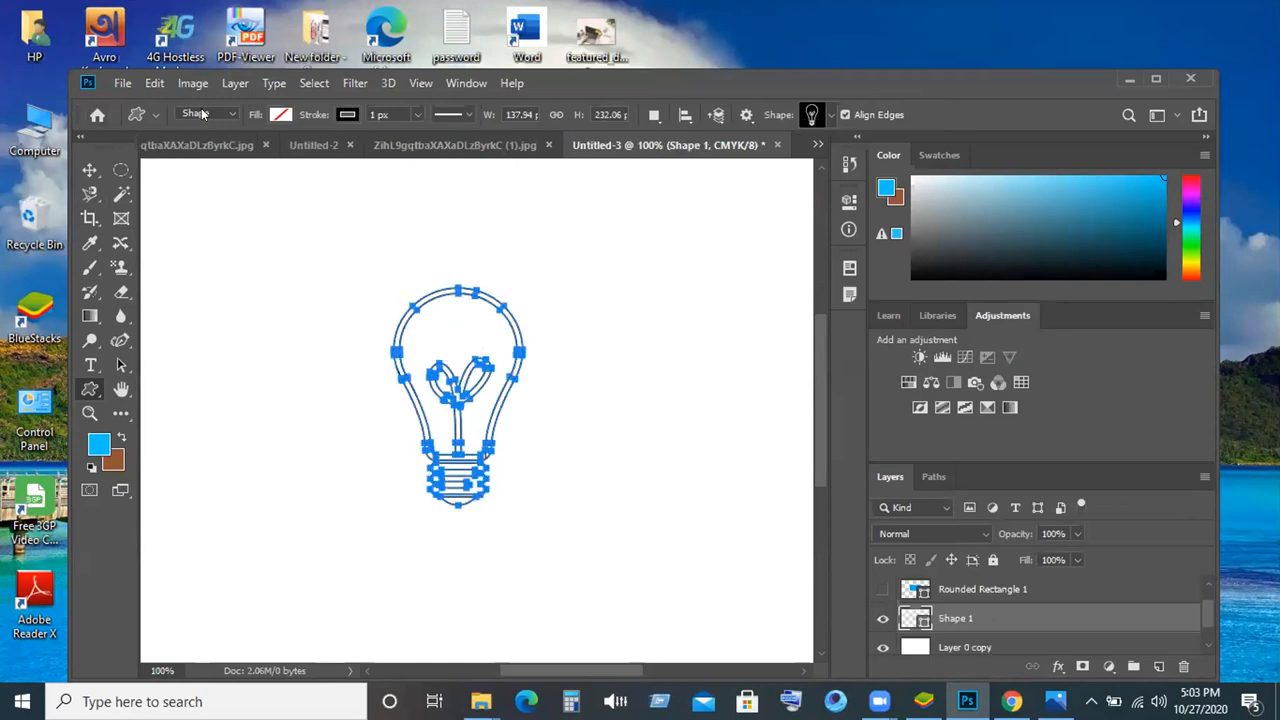
Try solid yellow, cyan and green fills on the light bulb shape, and return to yellow.
left_click(281, 114)
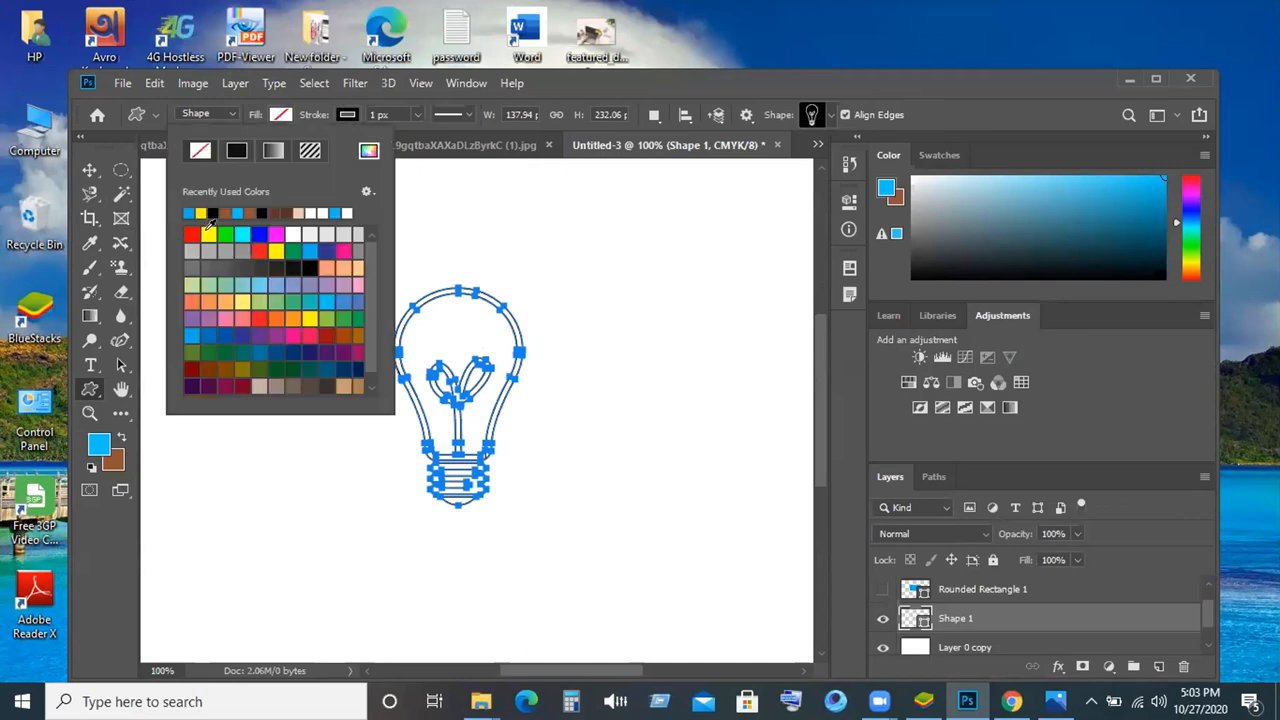
left_click(208, 232)
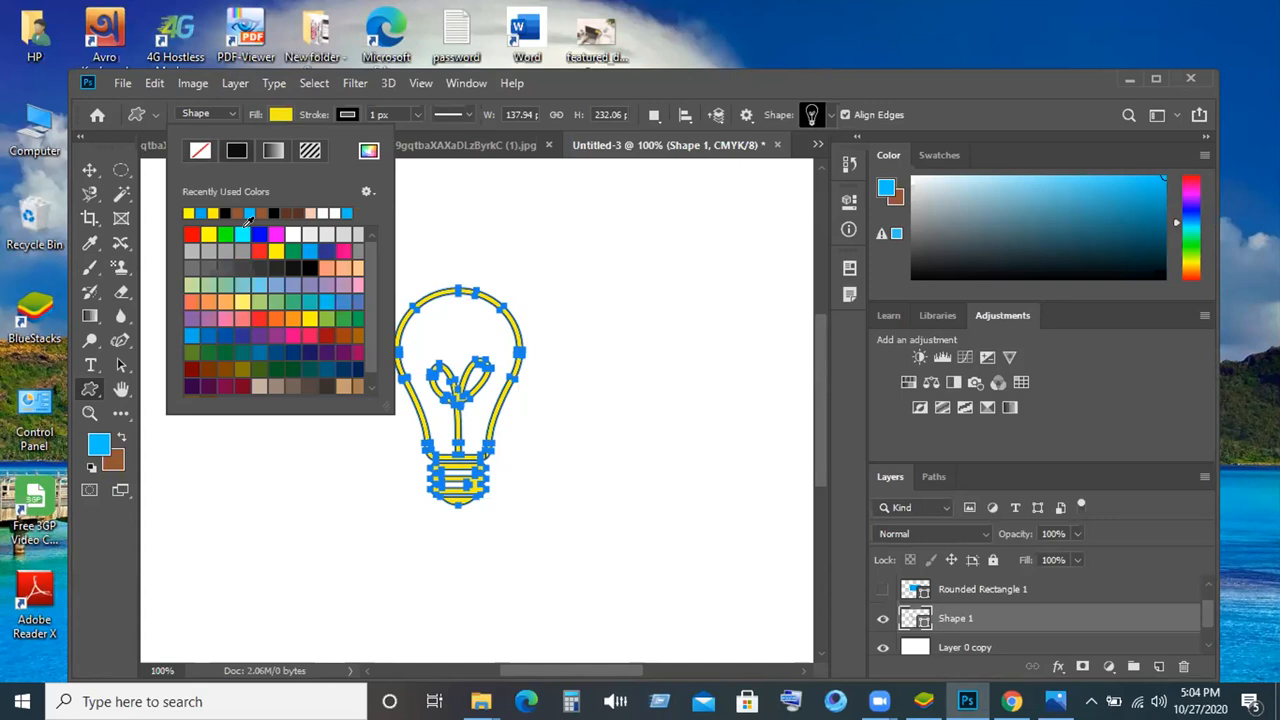
left_click(246, 224)
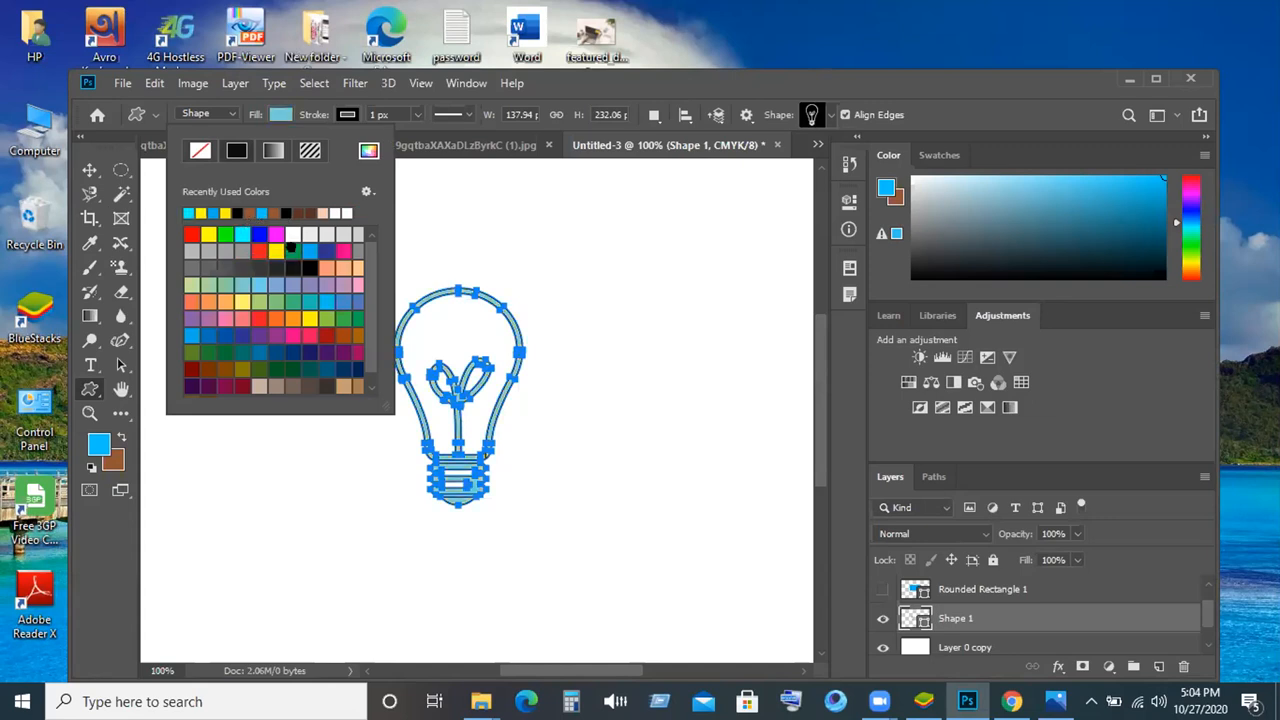
left_click(290, 247)
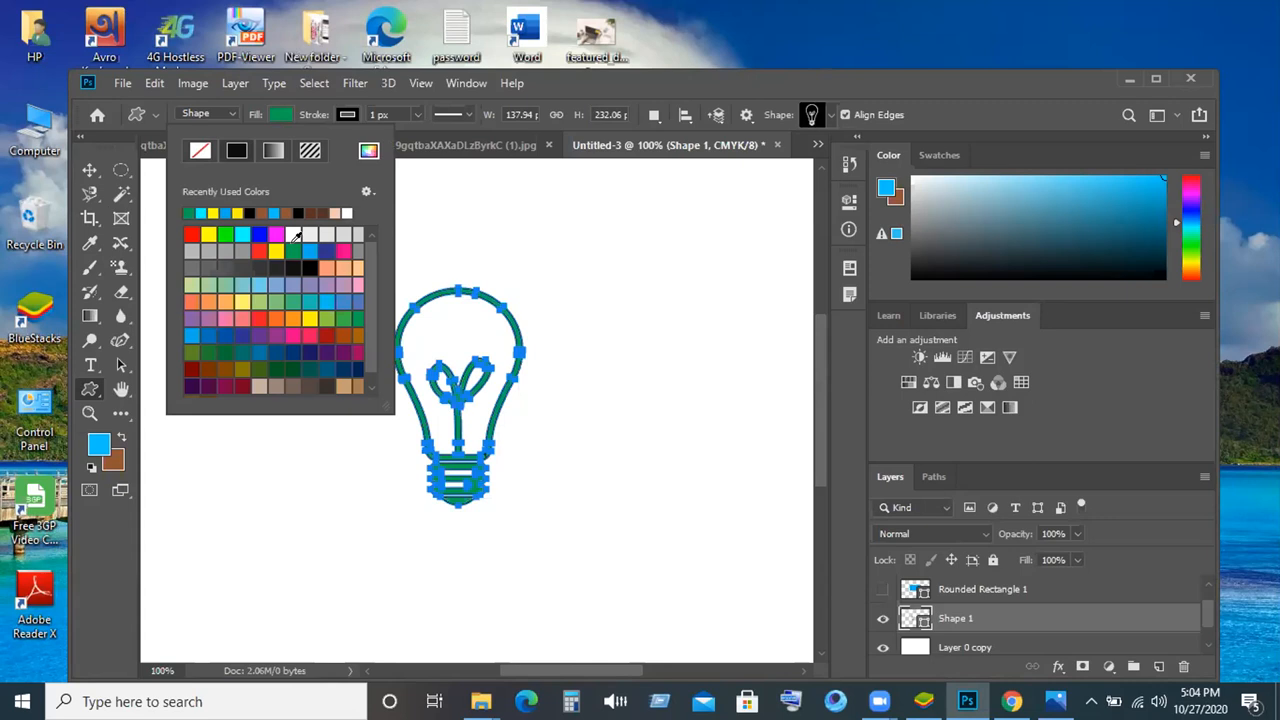
left_click(207, 235)
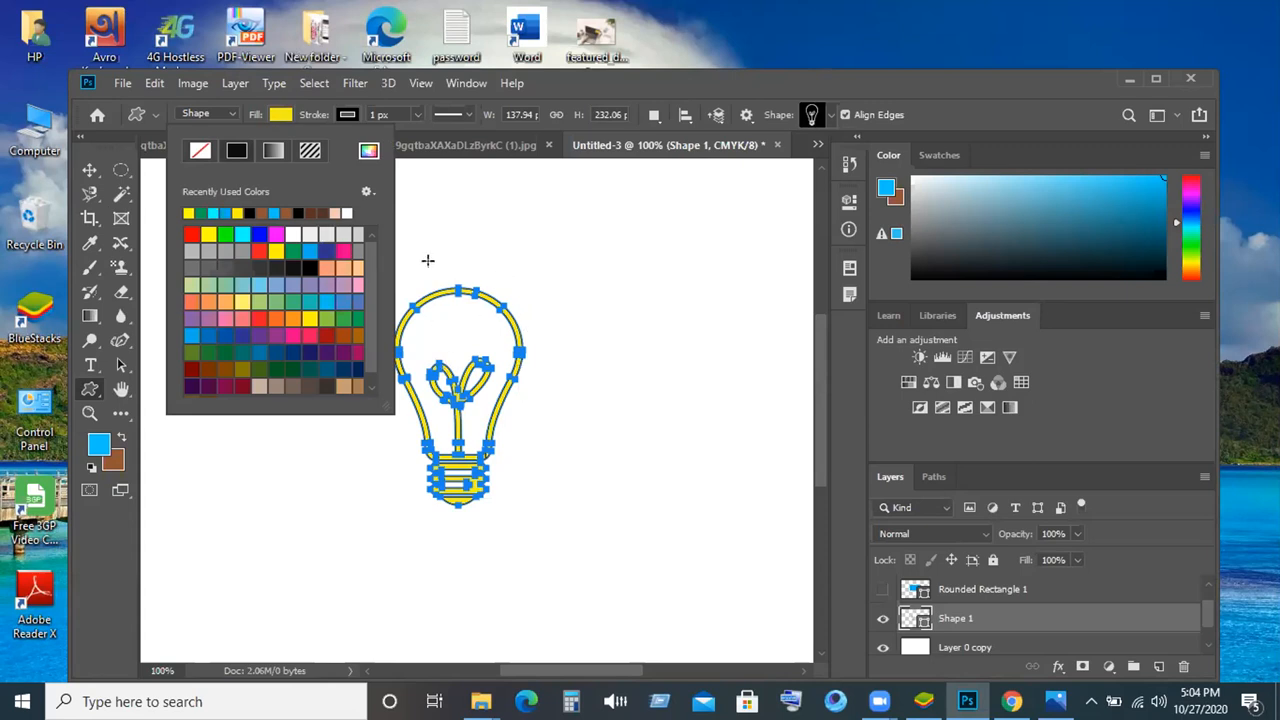
Fill the light bulb shape with a black-to-white linear gradient at 90 degrees, keeping the Shape drawing mode.
left_click(273, 150)
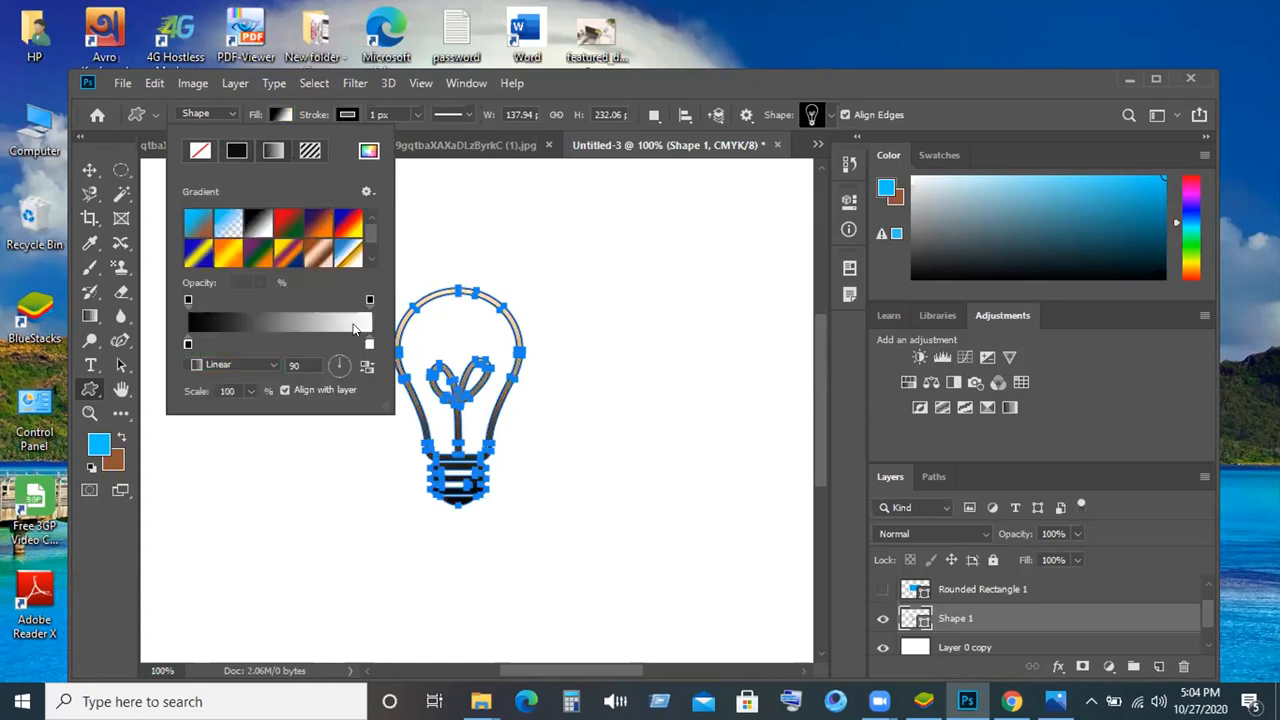
left_click(353, 328)
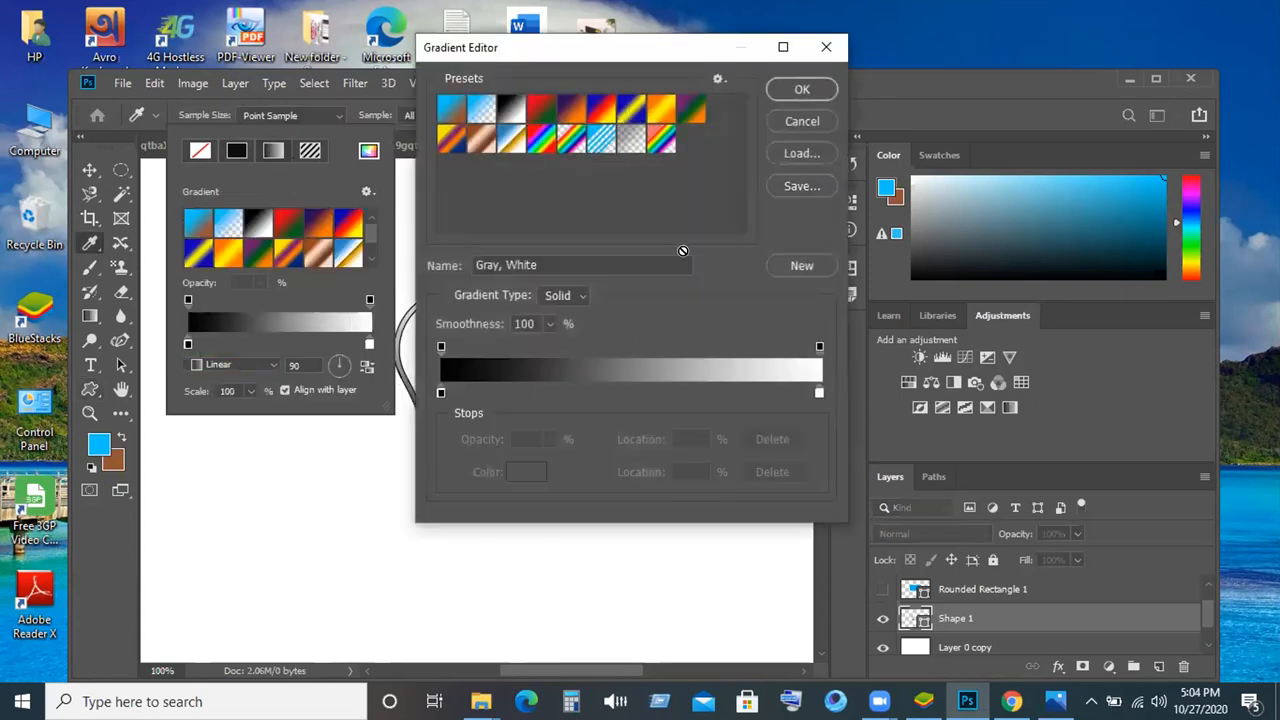
left_click(802, 89)
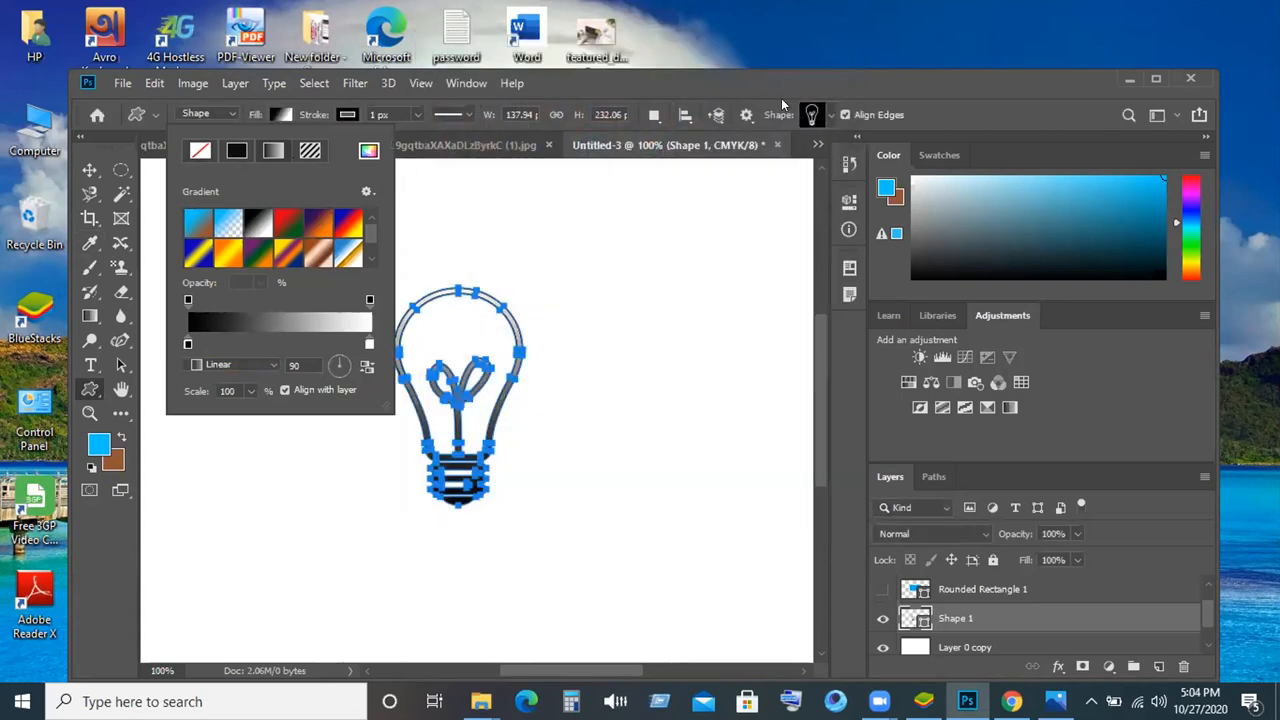
left_click(226, 113)
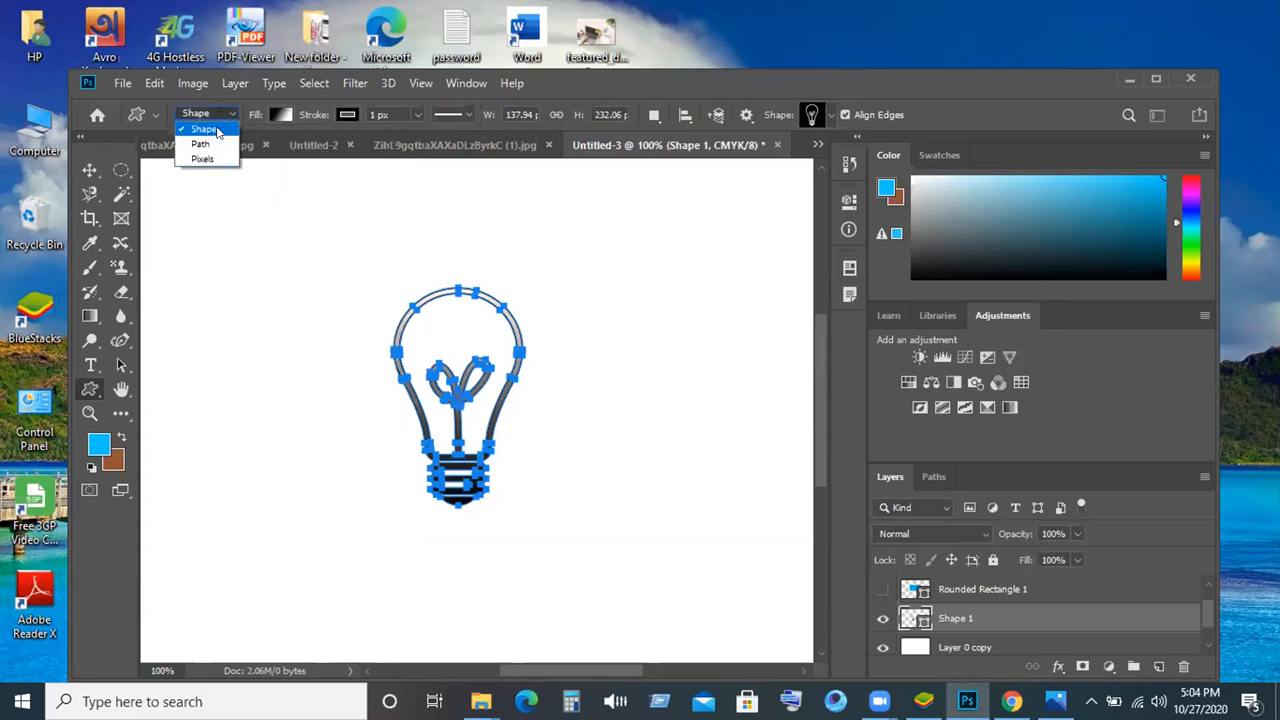
left_click(295, 186)
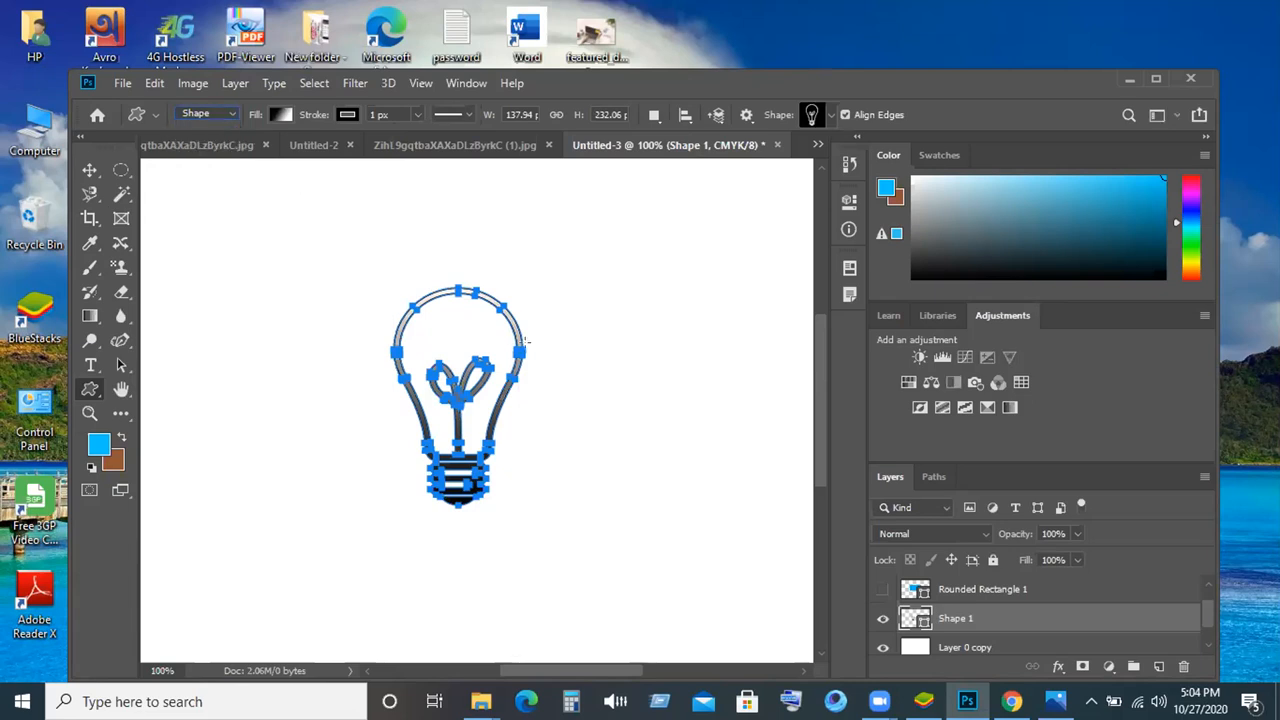
Hide the light bulb's Shape 1 layer and select Layer 0 copy.
scroll(995, 611, "down", 1)
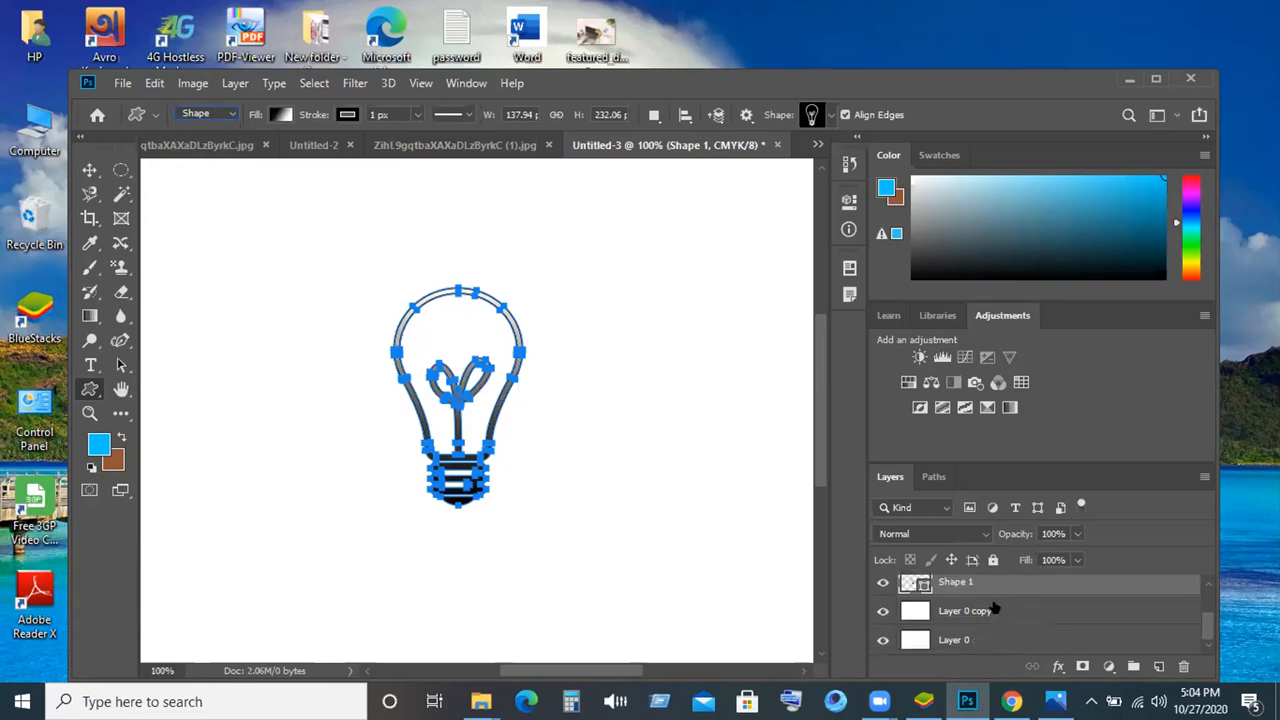
left_click(942, 614)
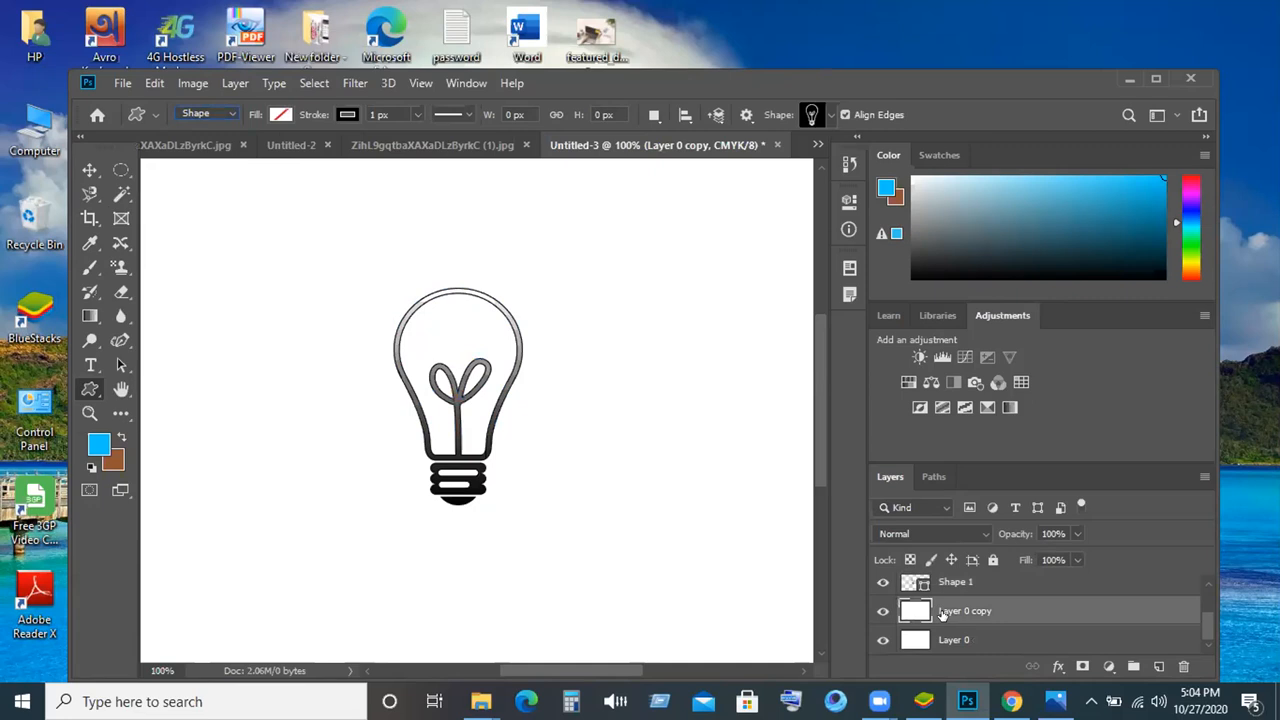
left_click(942, 581)
scroll(913, 612, "up", 2)
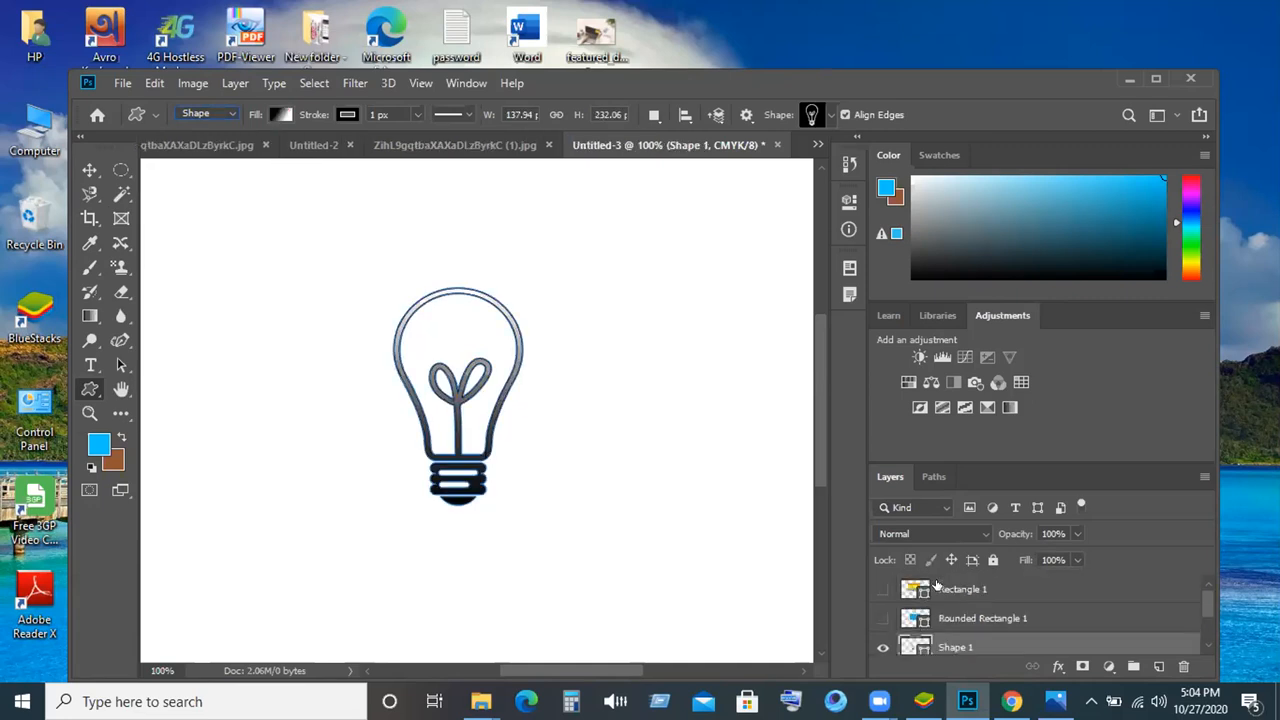
scroll(913, 613, "down", 2)
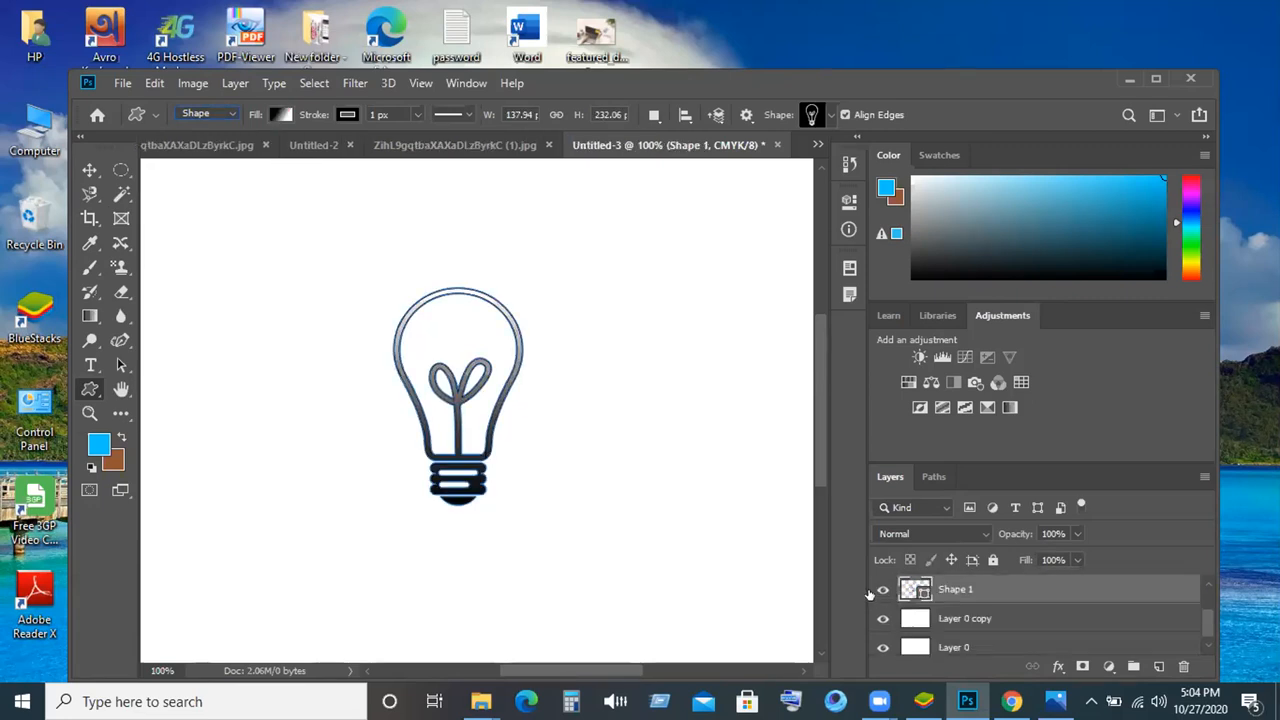
left_click(882, 590)
left_click(882, 590)
left_click(958, 618)
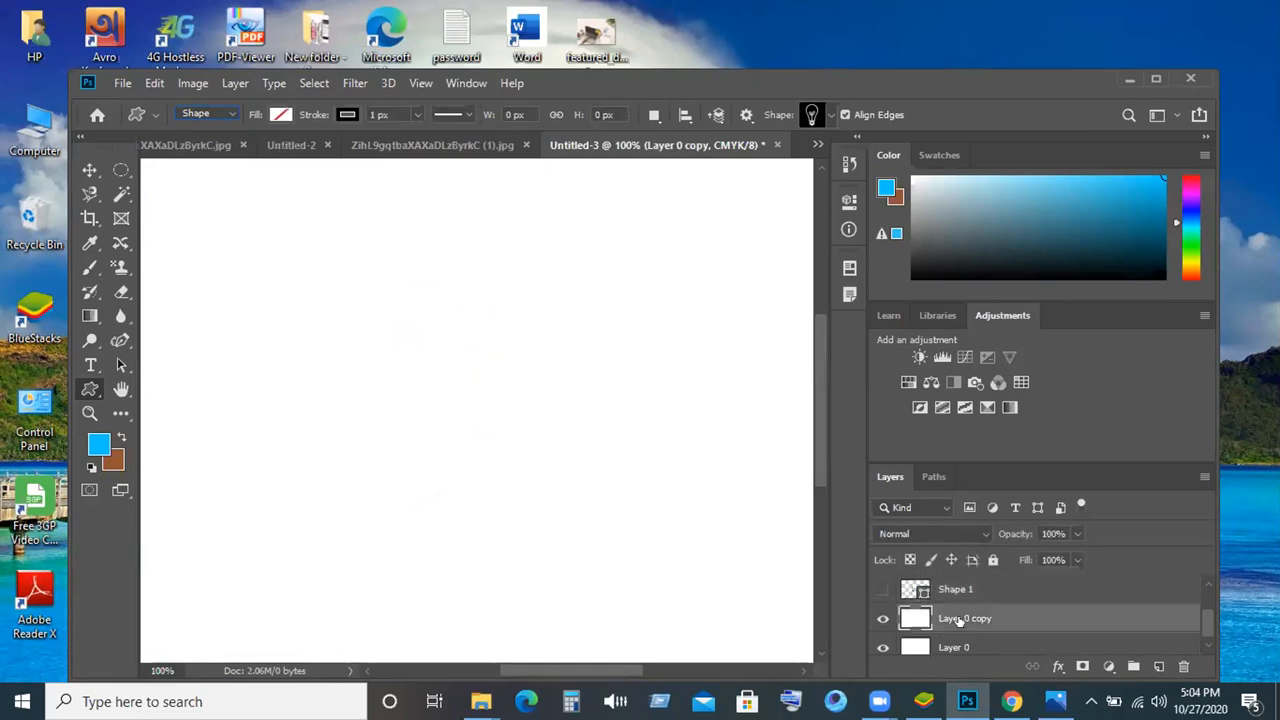
Try an ellipse about 222 by 200 px, undo it, and draw a circle about 206 px in diameter above Layer 0 copy.
right_click(90, 389)
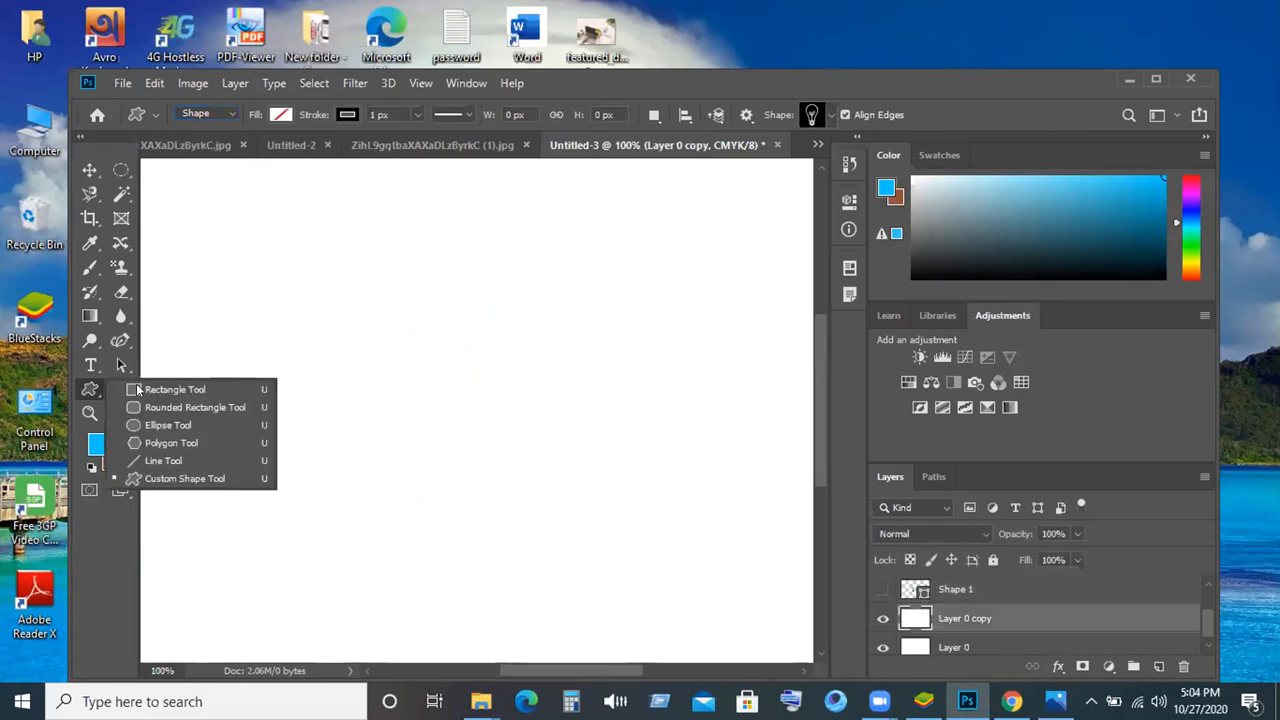
left_click(172, 425)
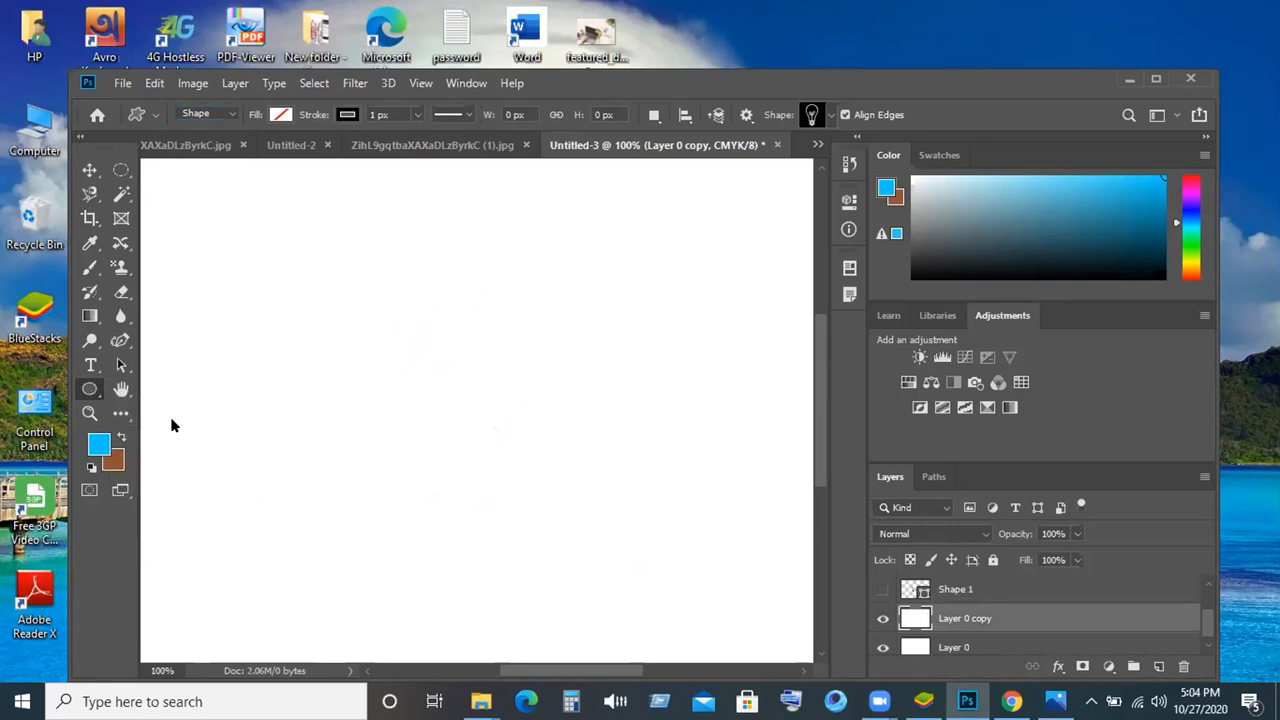
left_click_drag(305, 297, 401, 385)
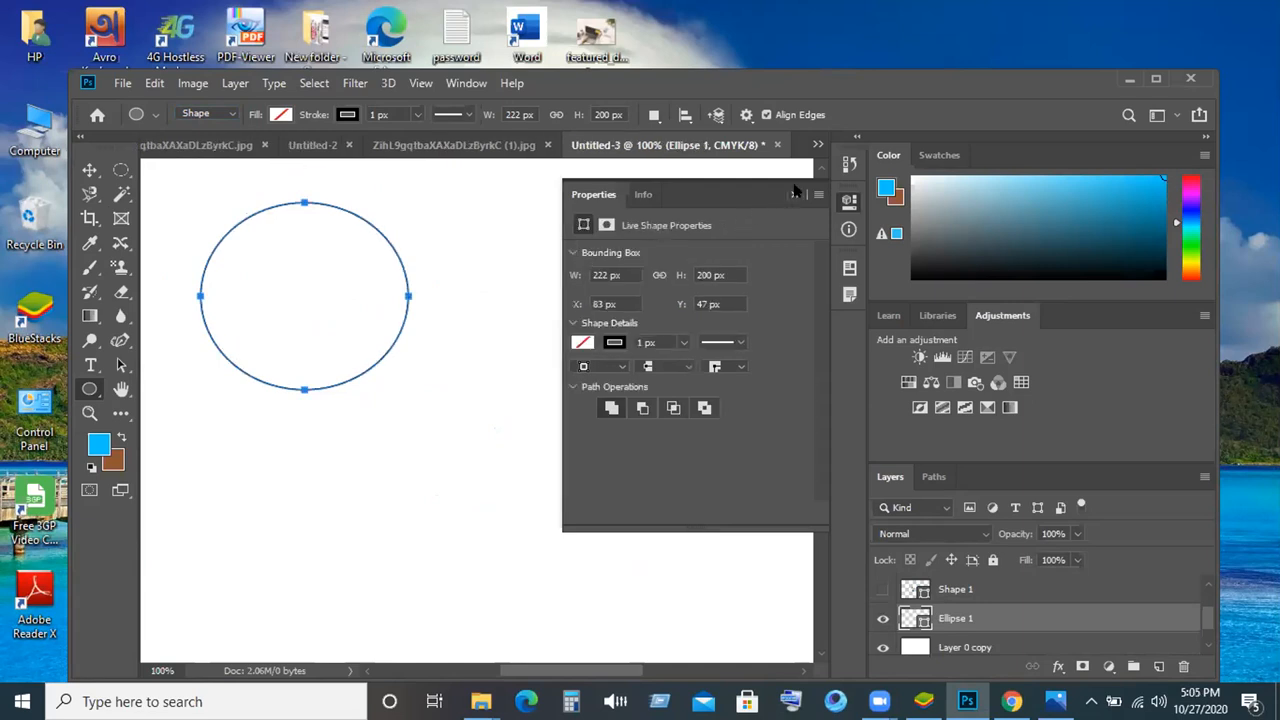
left_click(795, 194)
key("ctrl+z")
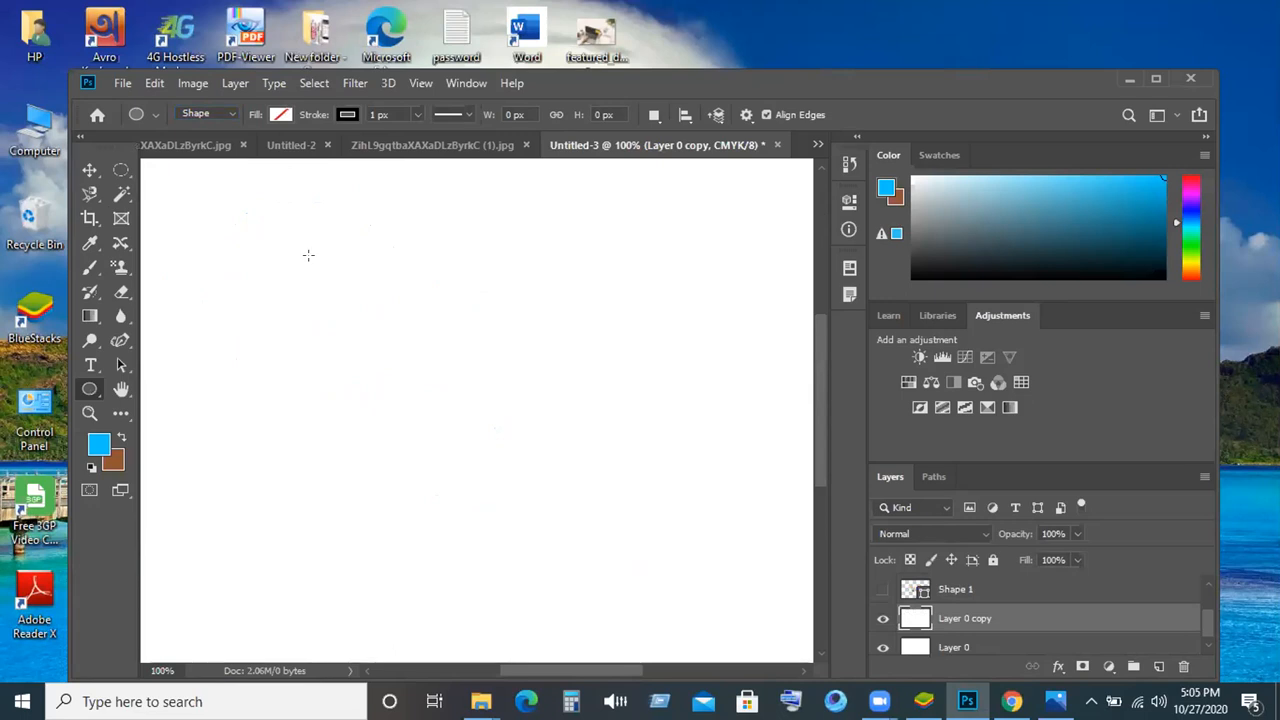
left_click_drag(308, 255, 417, 317)
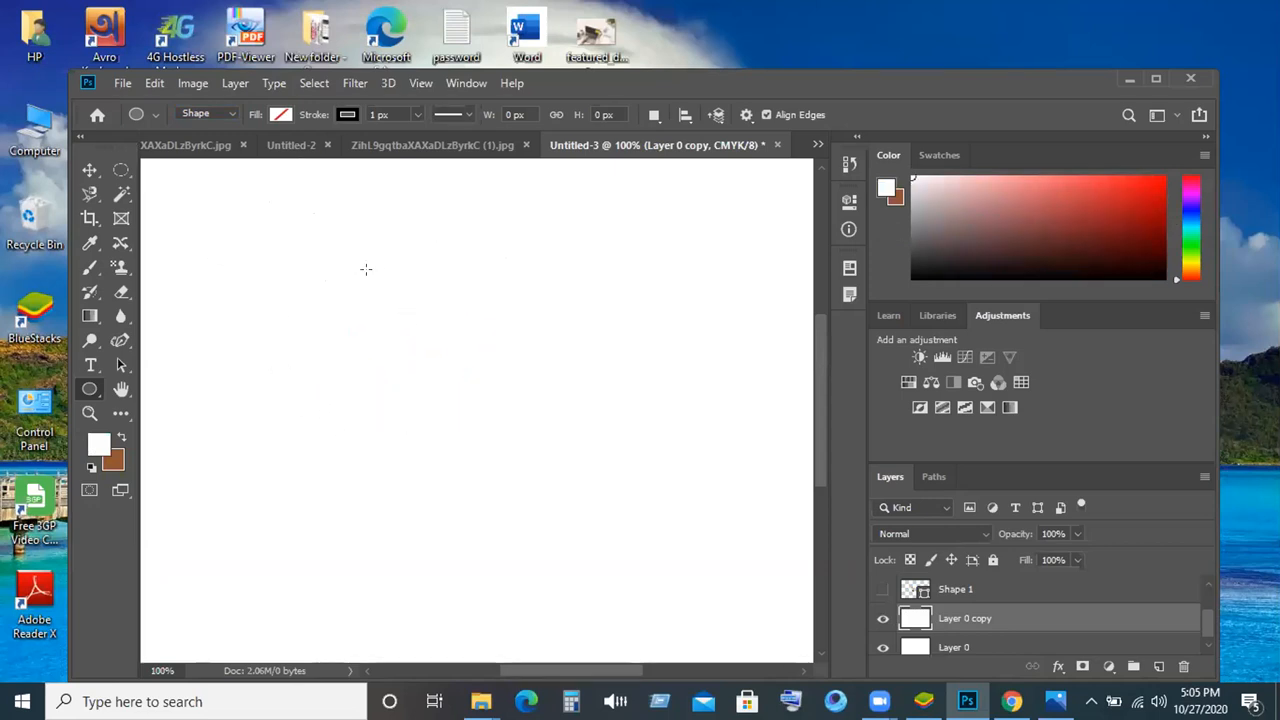
mouse_move(369, 273)
left_mouse_down()
mouse_move(505, 435)
mouse_move(434, 394)
mouse_move(455, 410)
left_mouse_up()
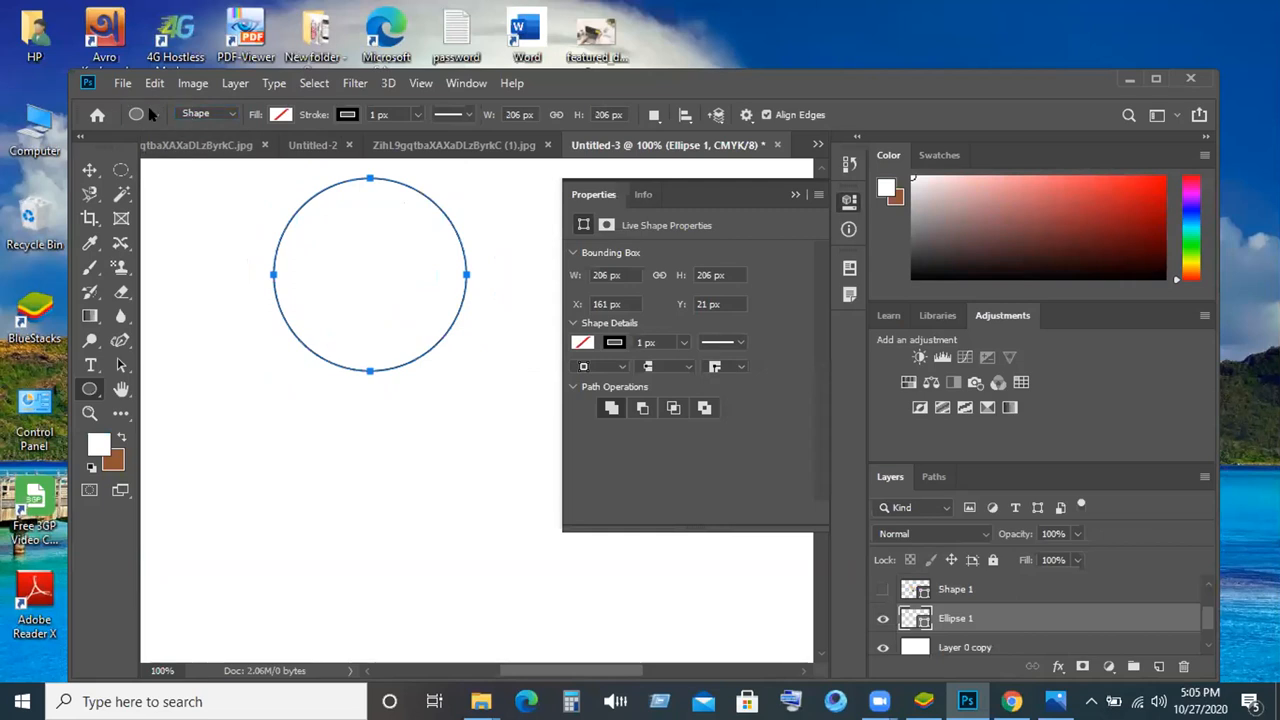
Fill the circle with solid pink and collapse the Properties panel.
left_click(282, 114)
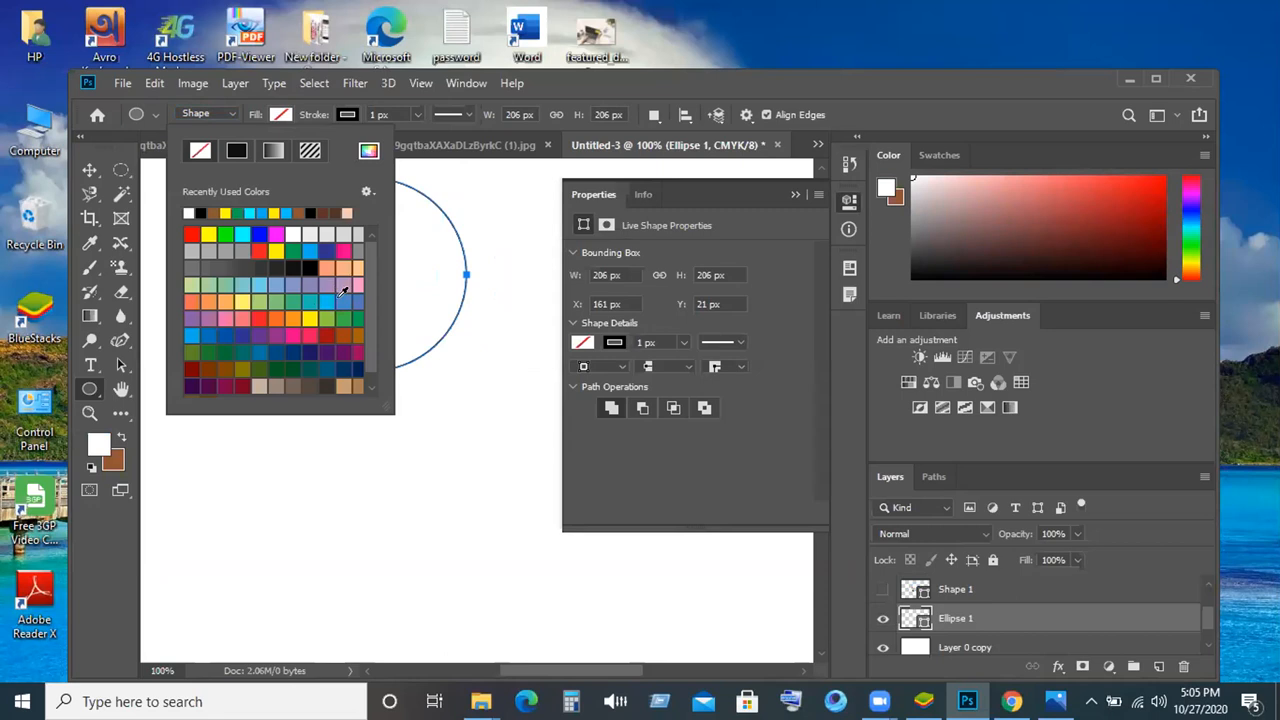
left_click(341, 288)
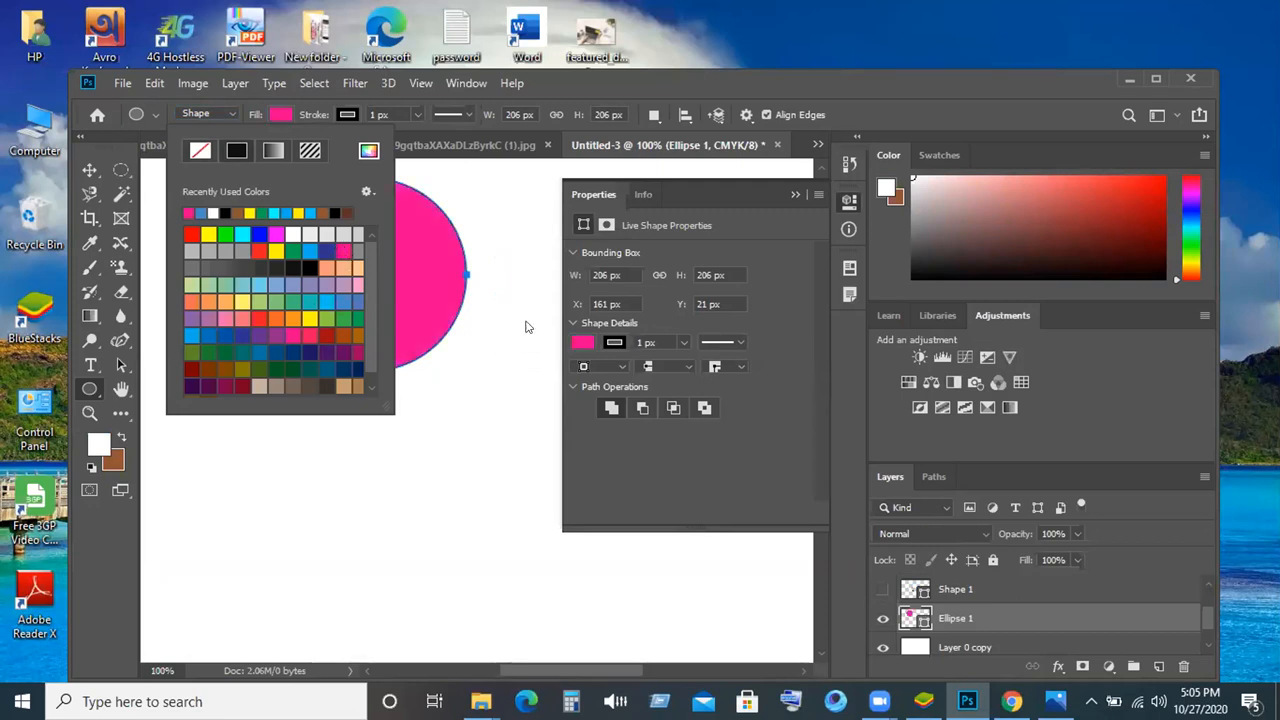
left_click(785, 194)
left_click(794, 195)
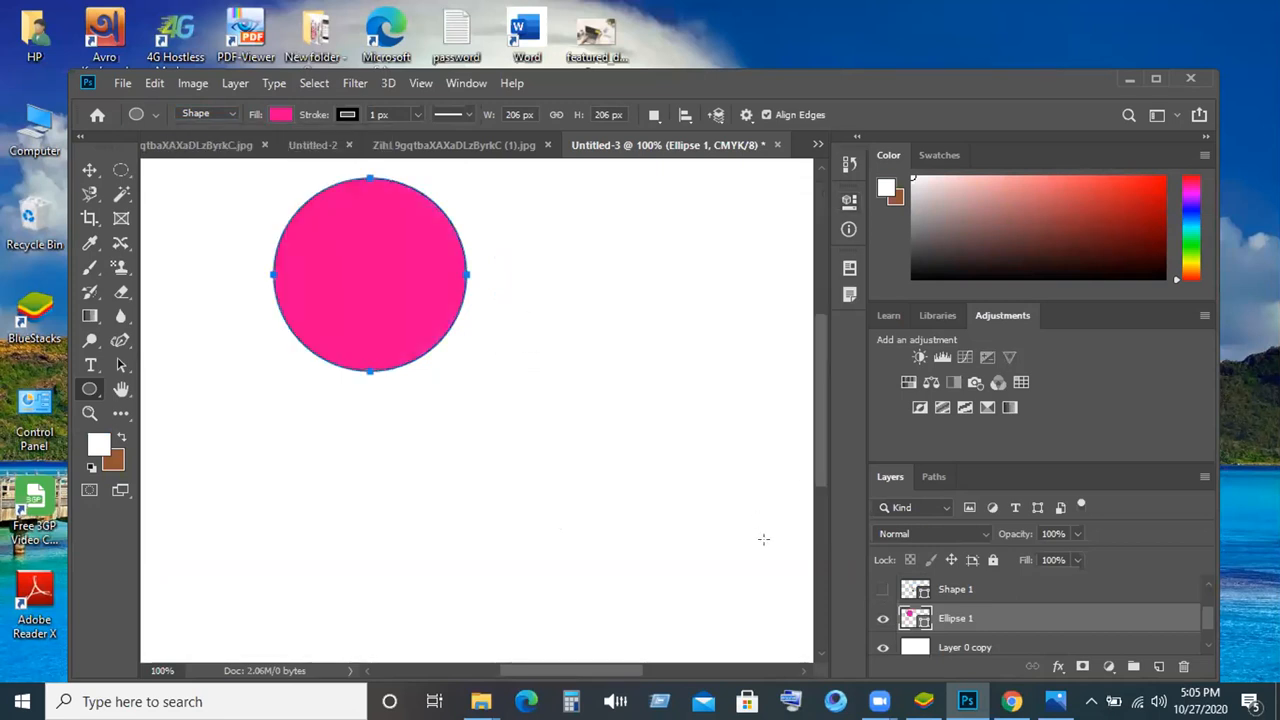
Hide the Ellipse 1 and Layer 0 layers, and select Layer 0 copy with its visibility left on.
scroll(980, 622, "down", 1)
scroll(980, 622, "up", 3)
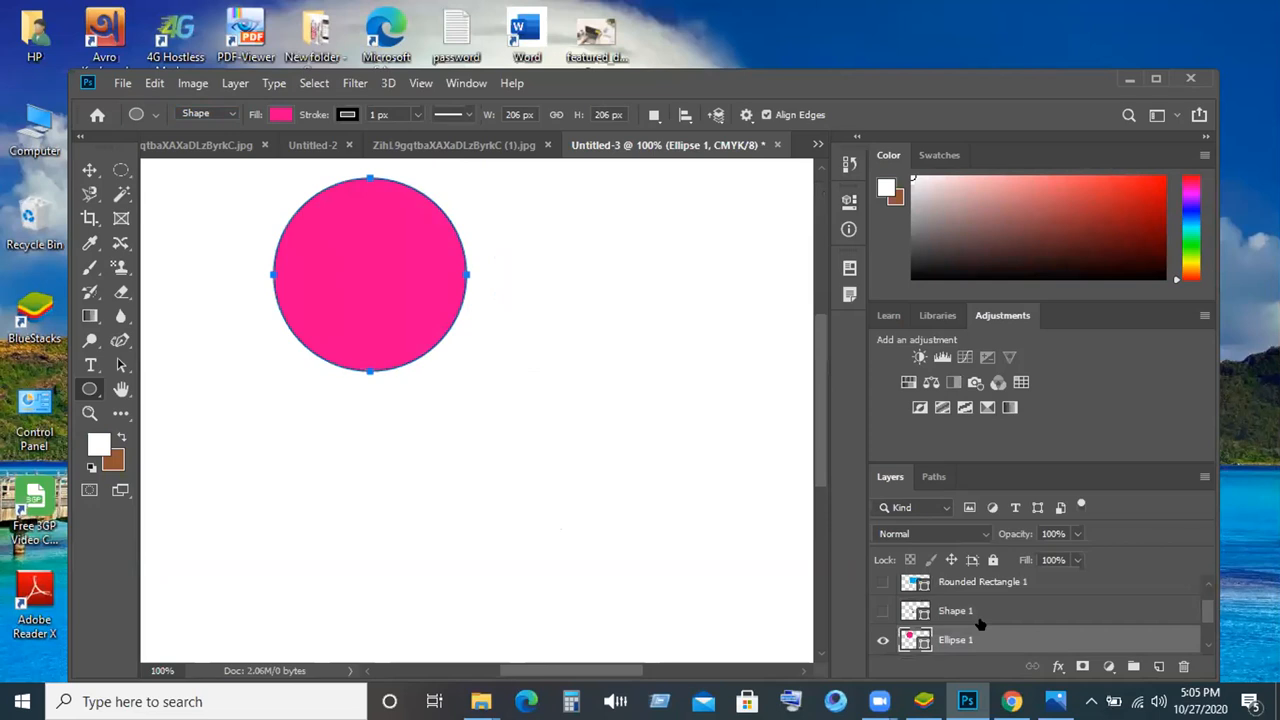
scroll(980, 624, "down", 2)
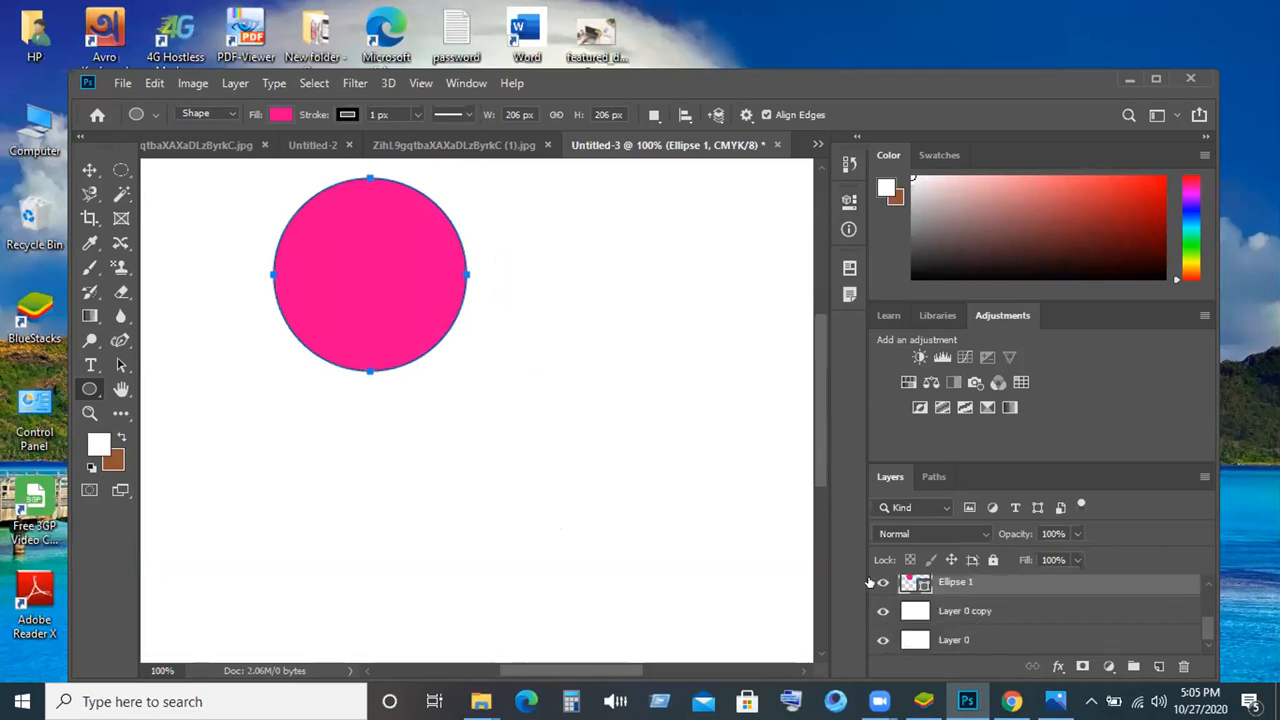
left_click(882, 582)
left_click(879, 611)
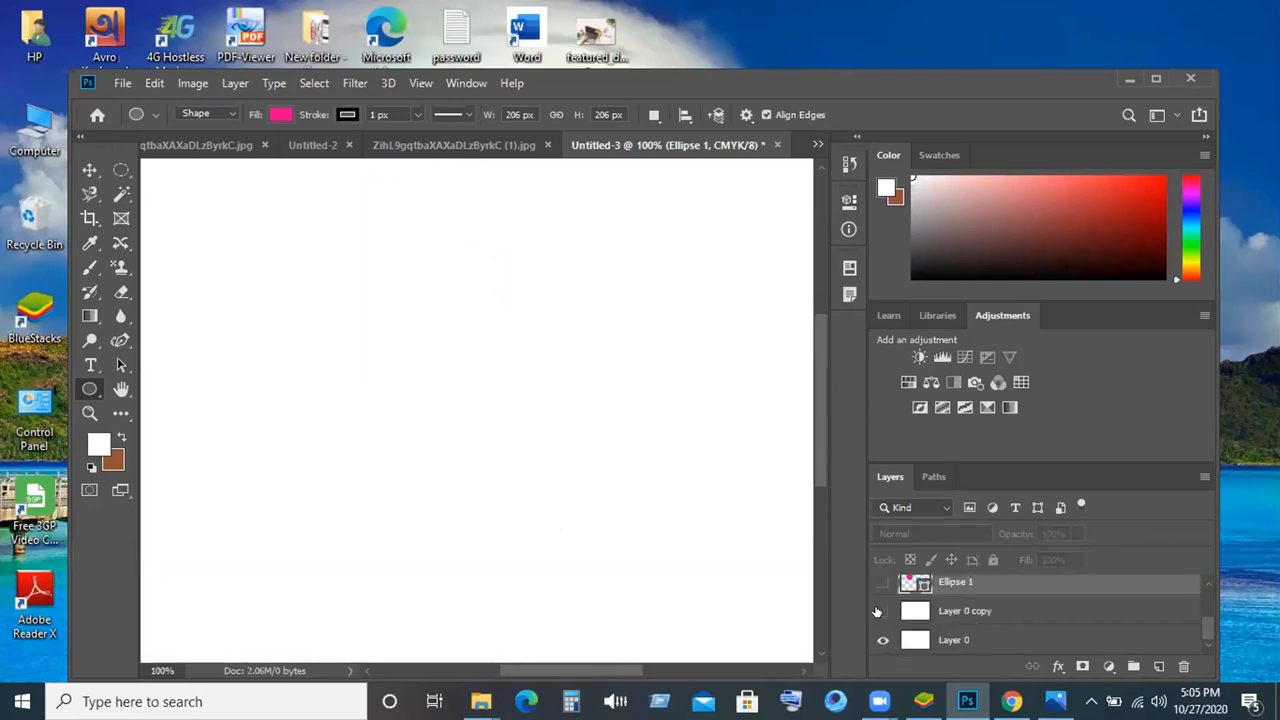
left_click(882, 640)
left_click(940, 608)
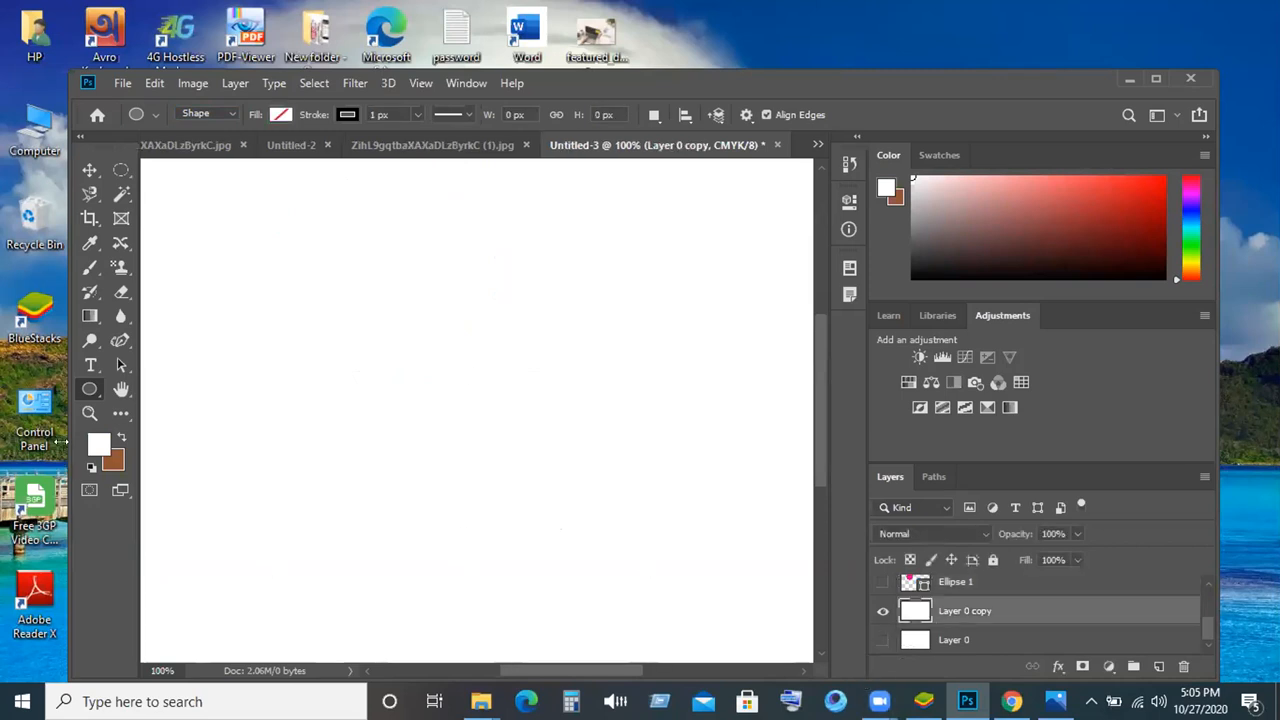
Draw trial five-sided polygons and undo them, and draw a pink-filled pentagon about 179 by 172 px with a 1 px black stroke.
right_click(88, 388)
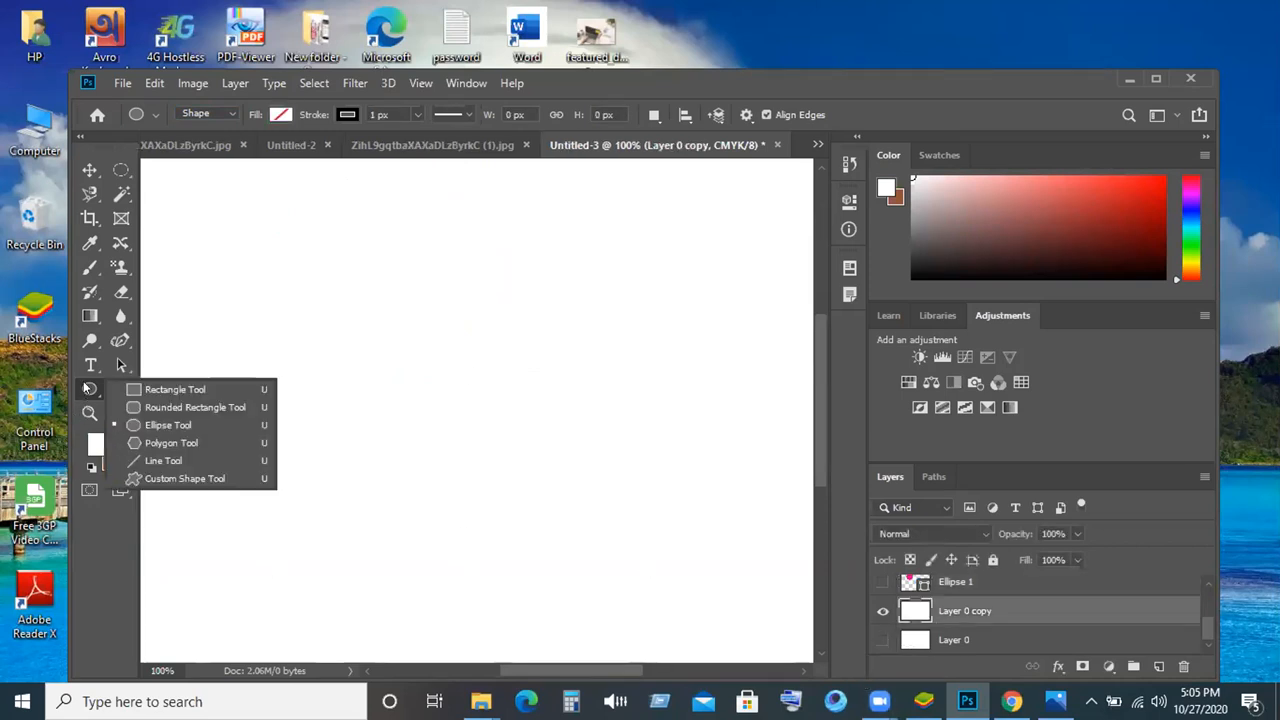
left_click(166, 443)
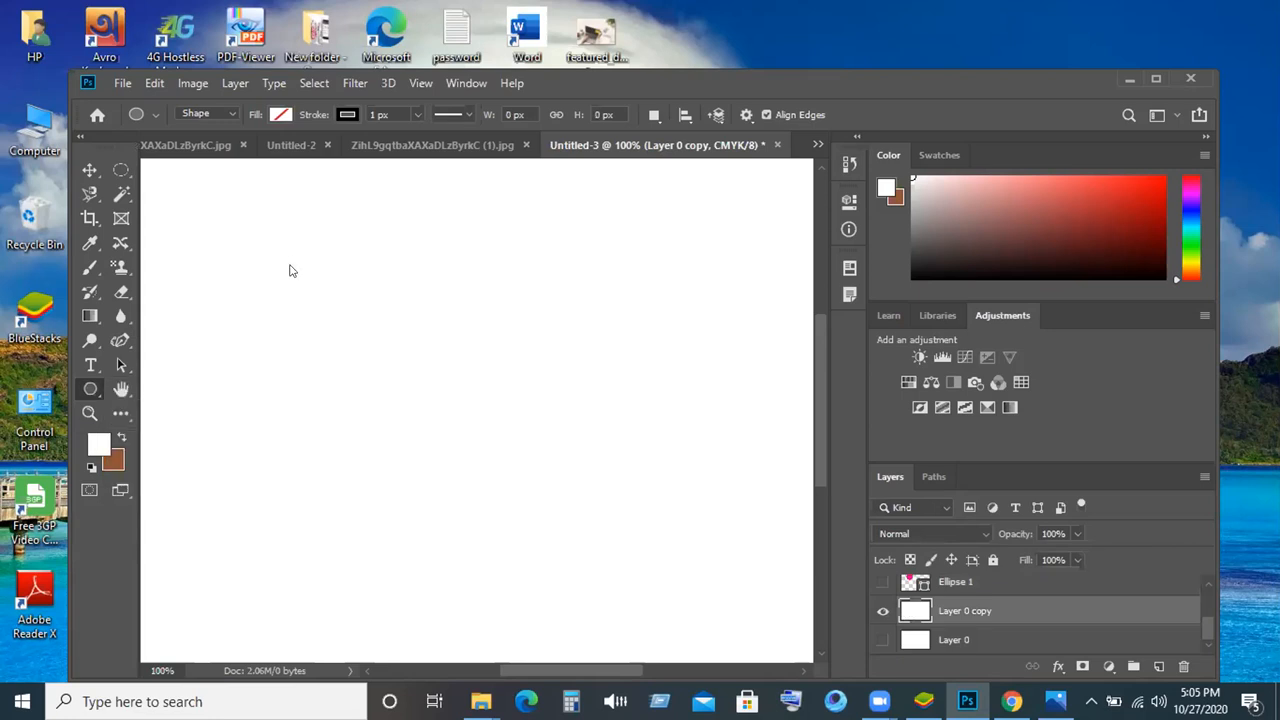
mouse_move(292, 272)
left_mouse_down()
mouse_move(332, 321)
mouse_move(334, 309)
mouse_move(388, 305)
mouse_move(375, 355)
left_mouse_up()
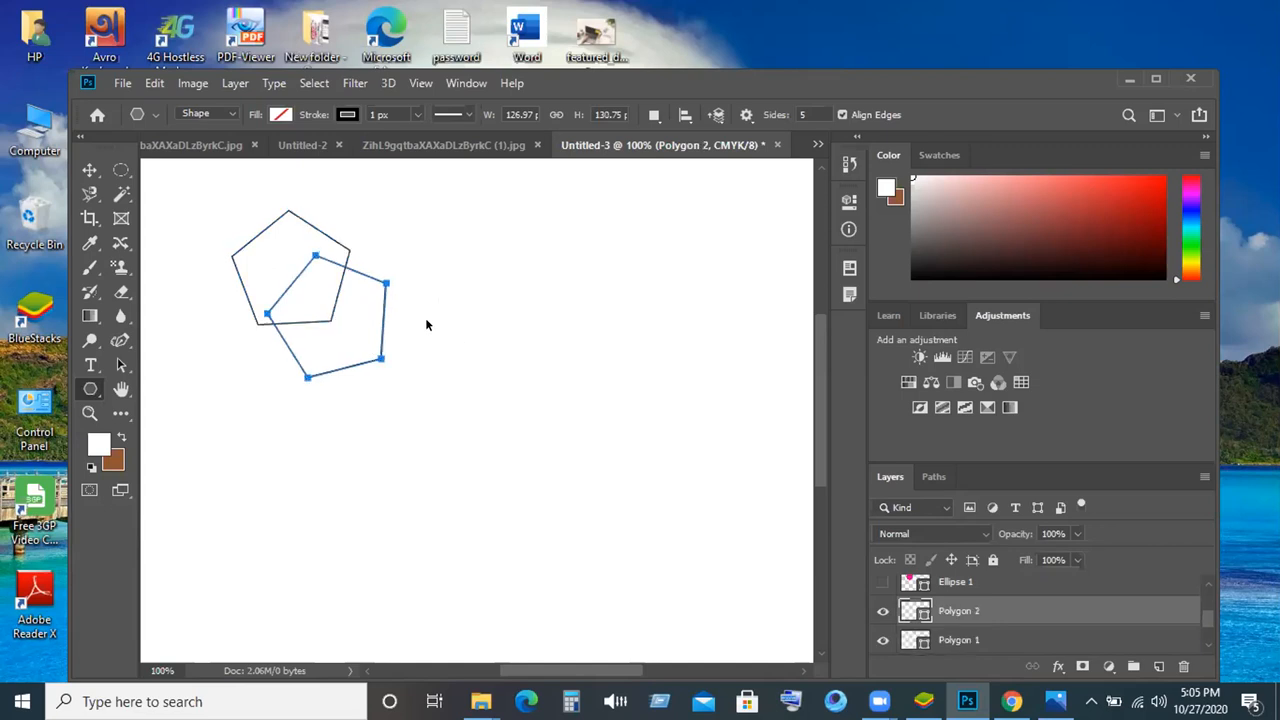
key("ctrl+z")
key("ctrl+z")
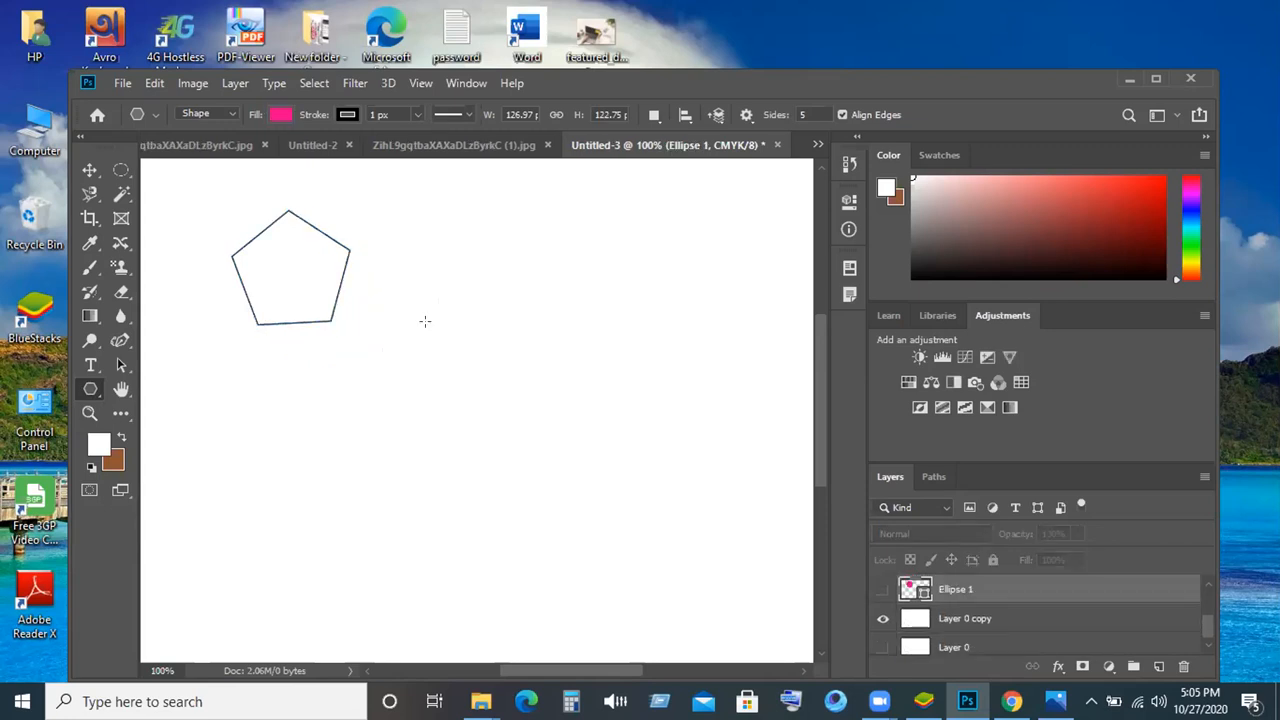
left_click_drag(265, 229, 292, 265)
key("ctrl+z")
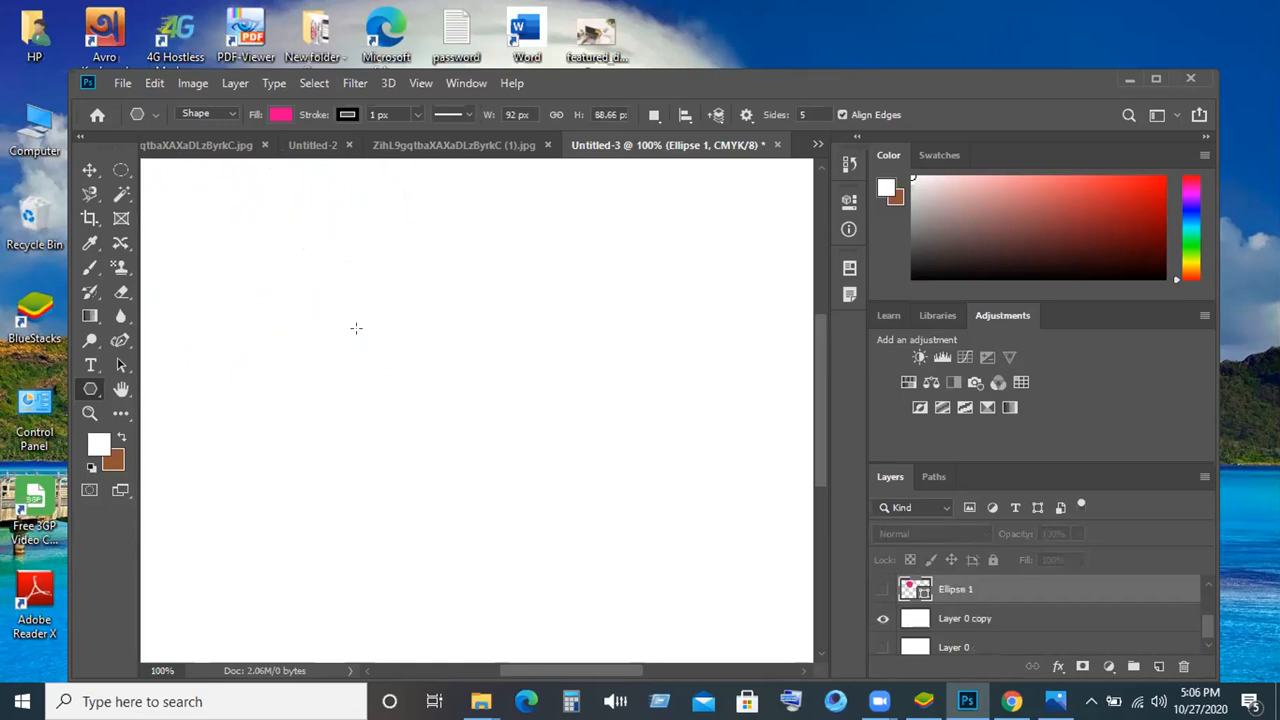
left_click_drag(340, 314, 398, 385)
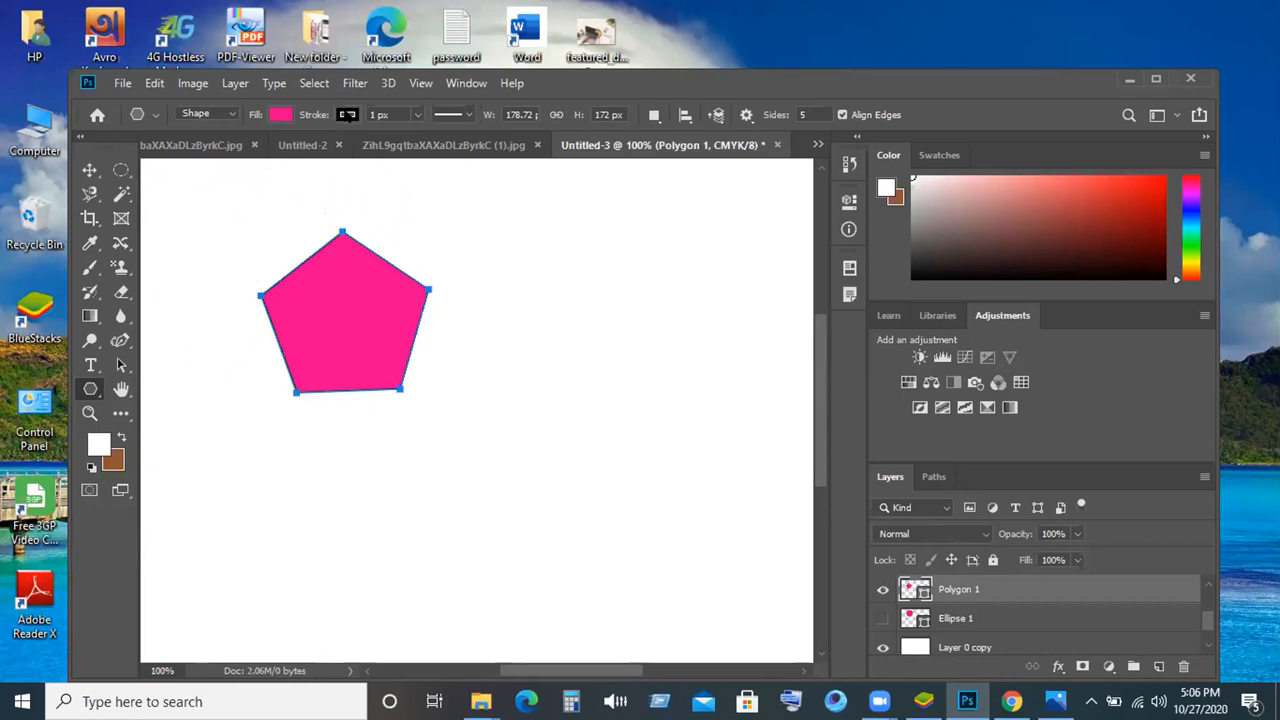
left_click(220, 114)
left_click(220, 114)
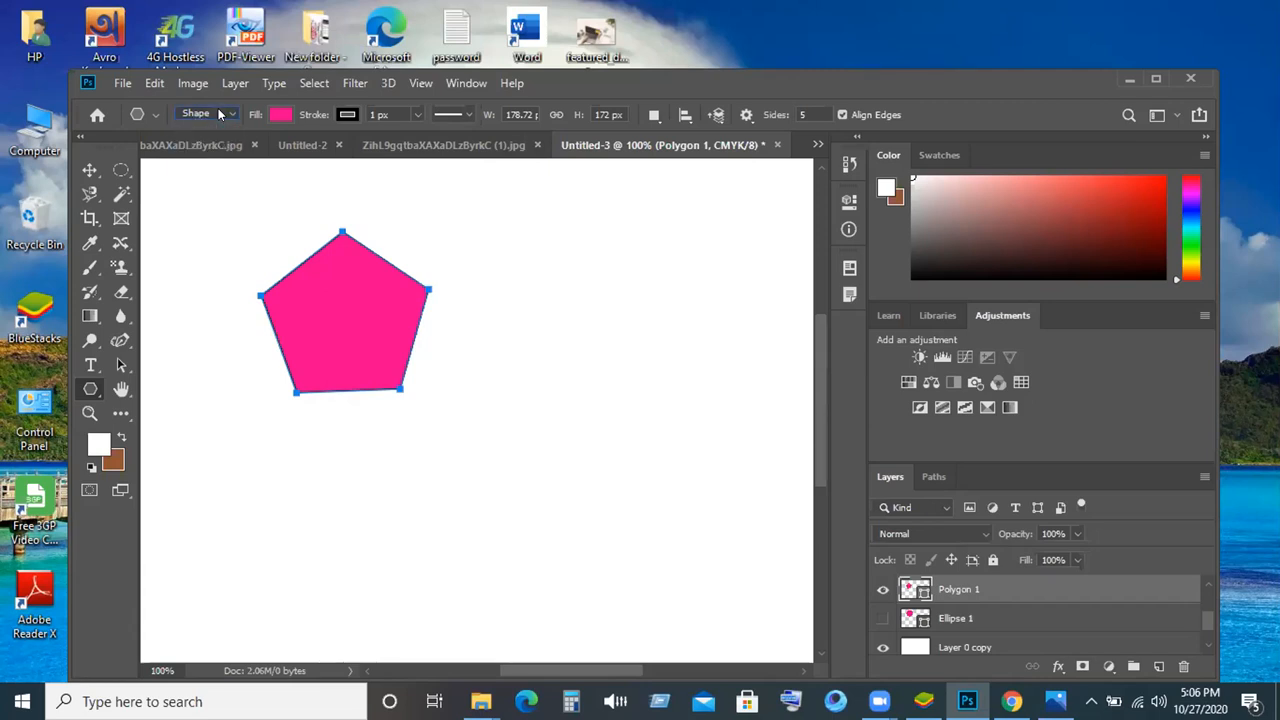
Draw a second pink pentagon about 134 by 130 px to the upper right of the first and delete it.
right_click(363, 320)
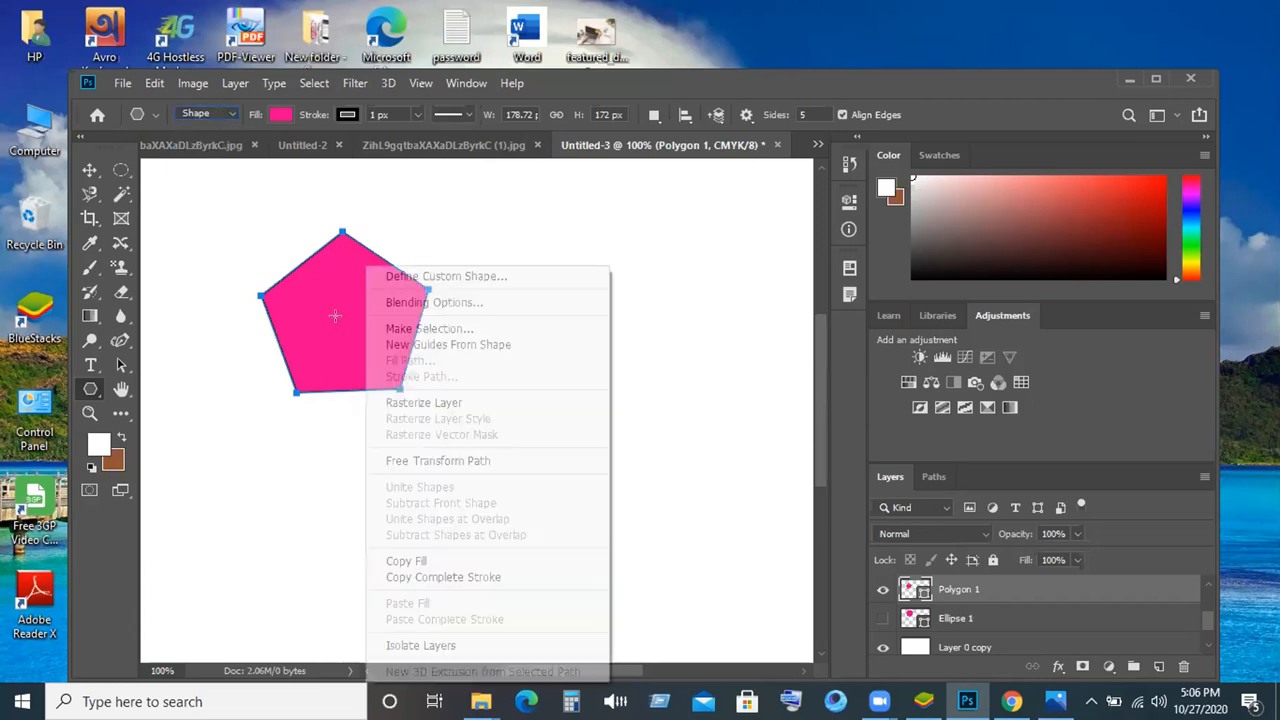
left_click(310, 325)
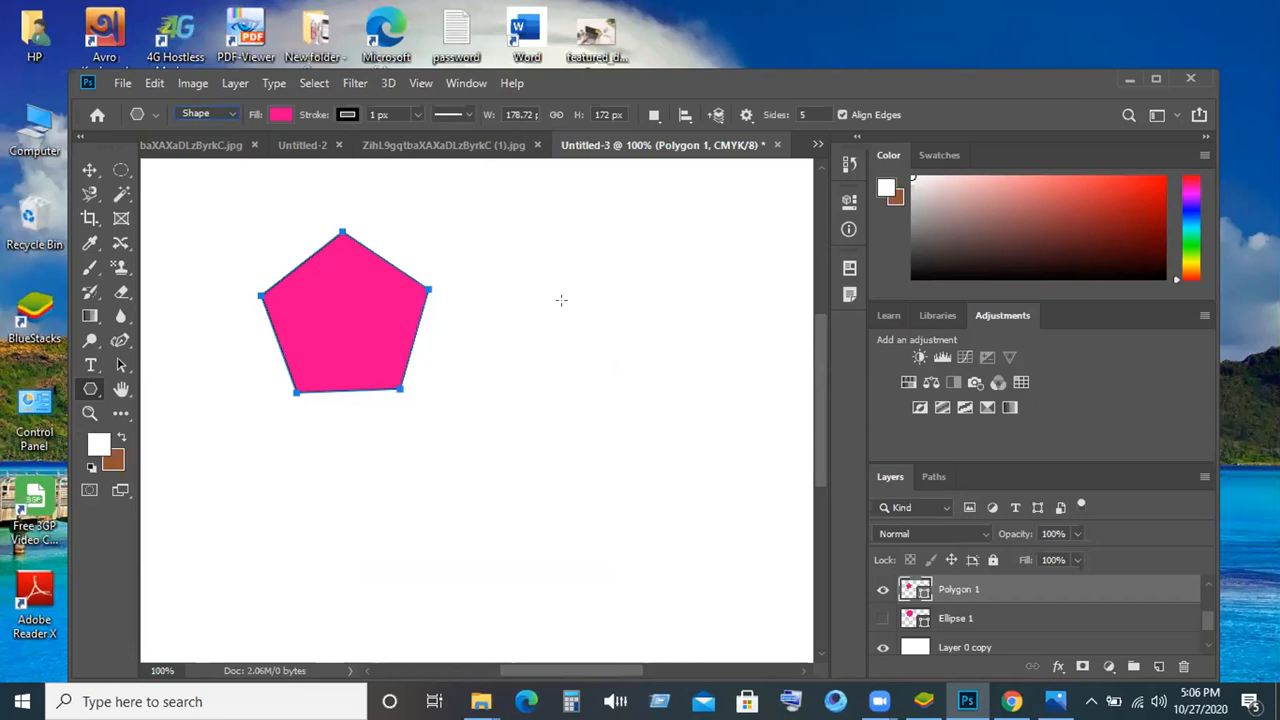
left_click_drag(533, 277, 506, 260)
right_click(511, 263)
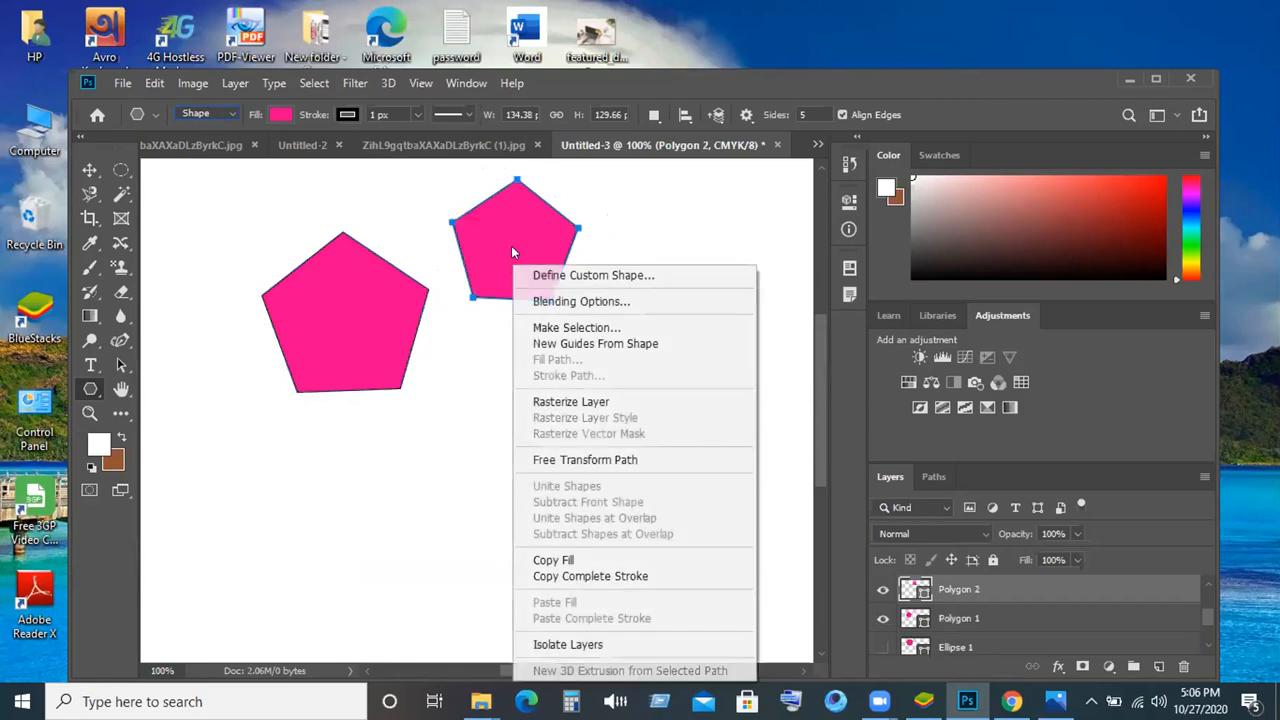
left_click(598, 233)
left_click(817, 145)
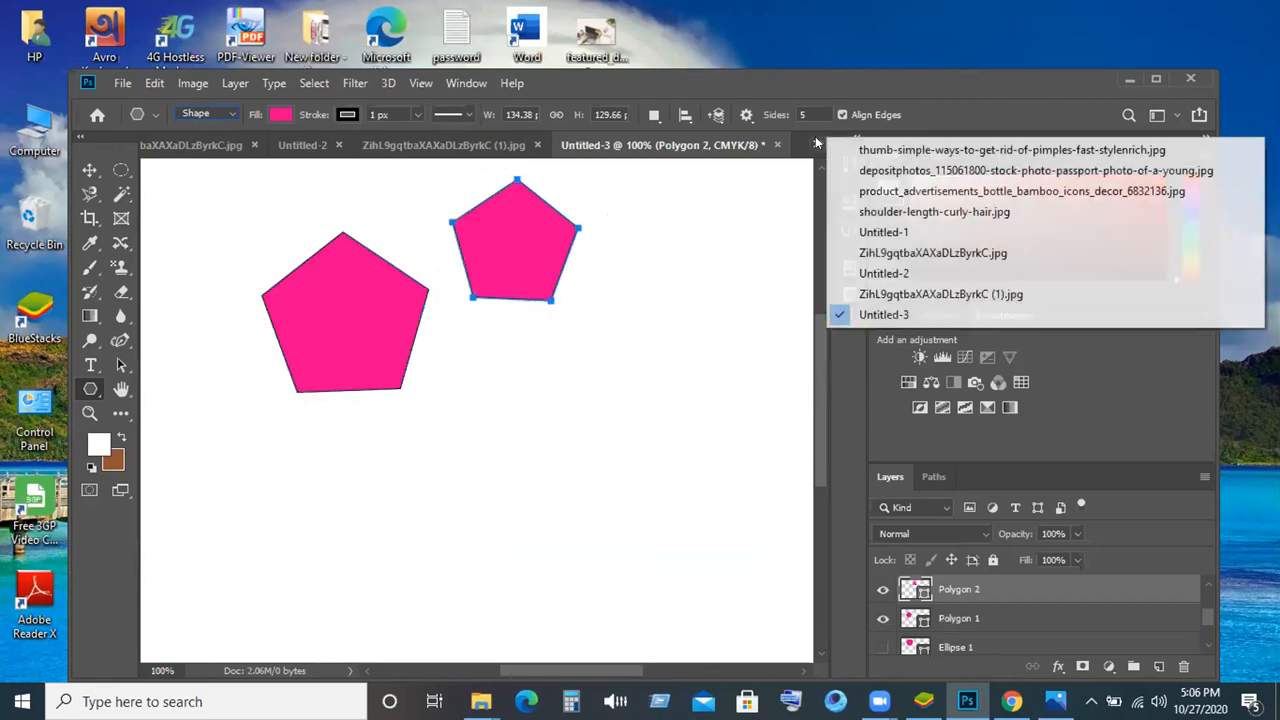
left_click(817, 145)
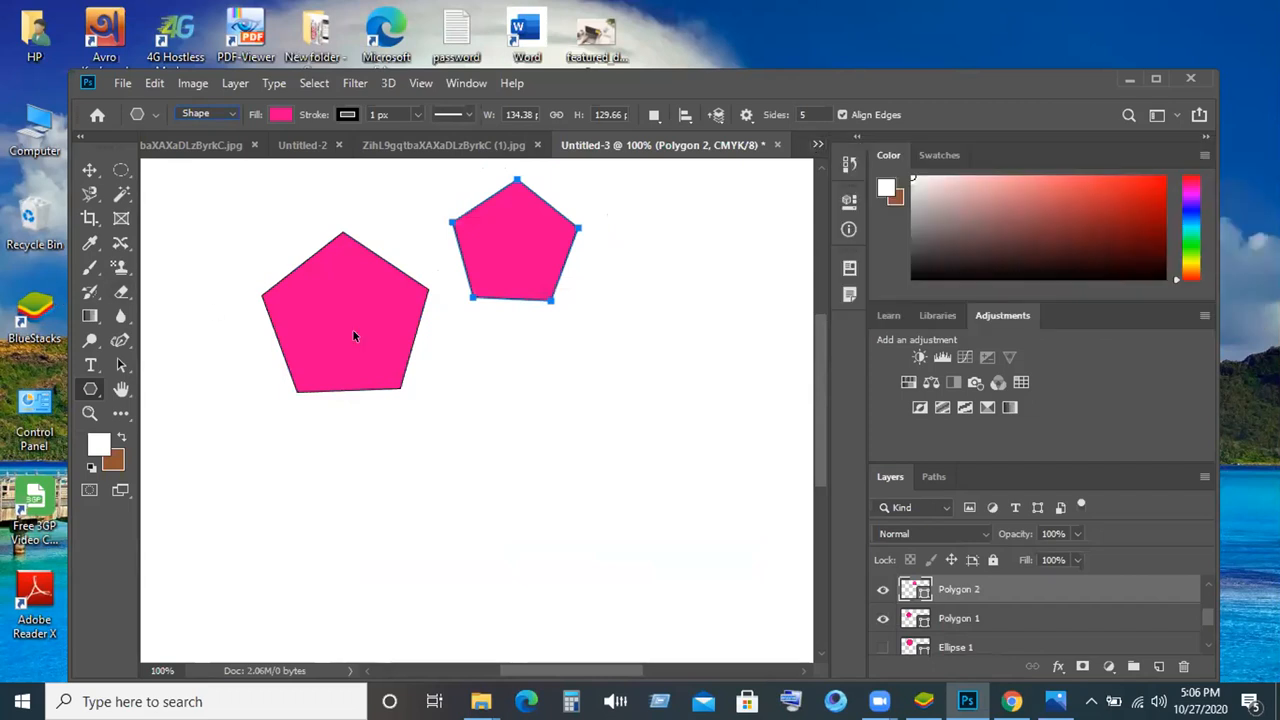
key("Delete")
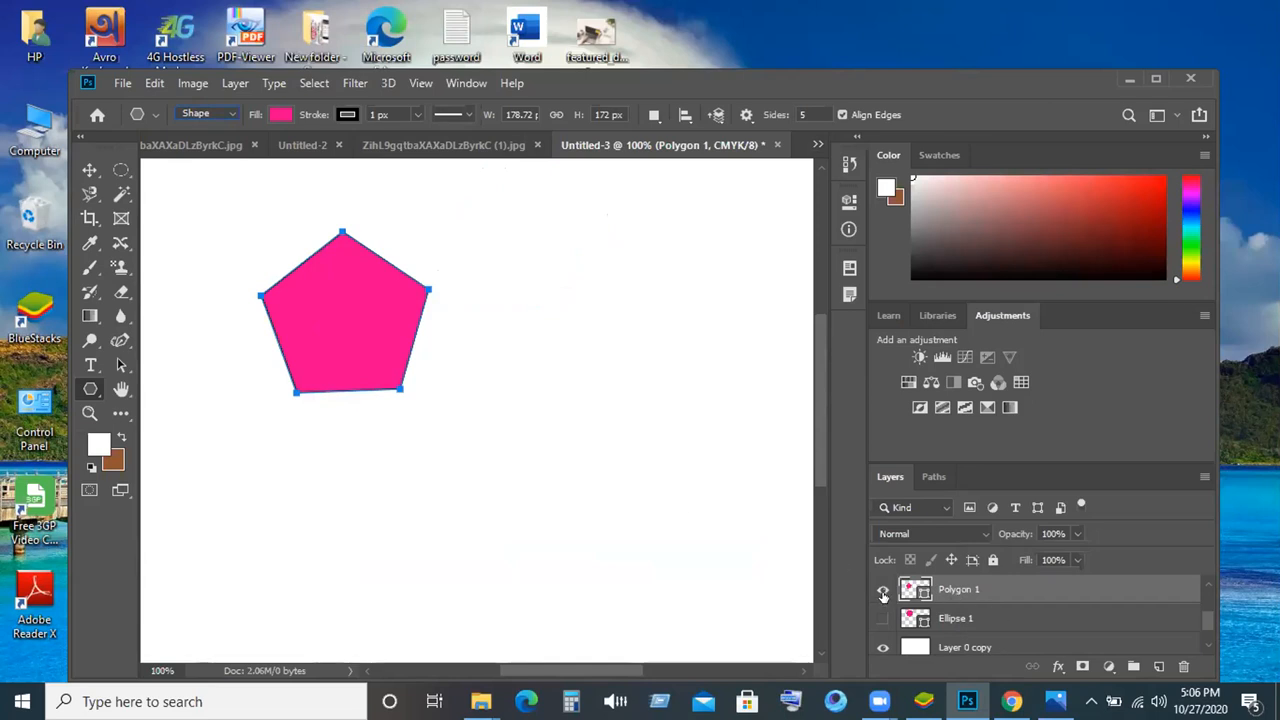
Hide the Polygon 1 layer and draw a long horizontal line with 1 px weight, undoing the trial lines made before it.
key("Delete")
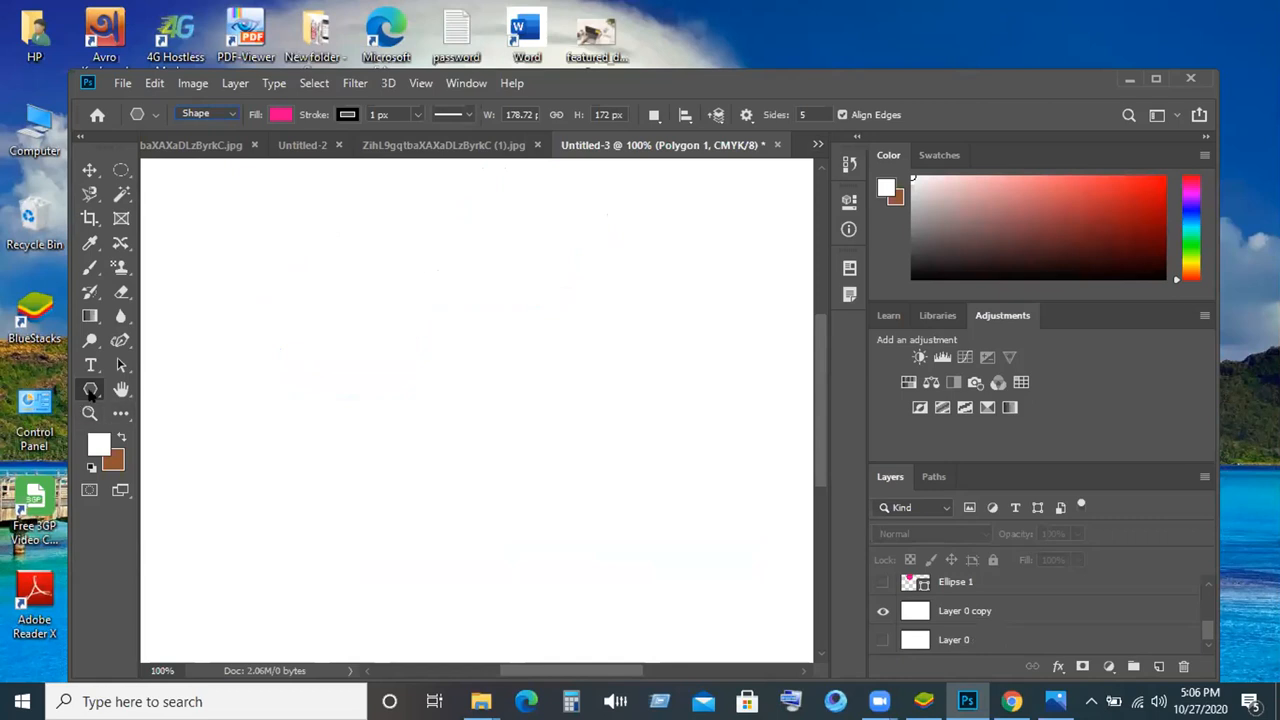
right_click(90, 389)
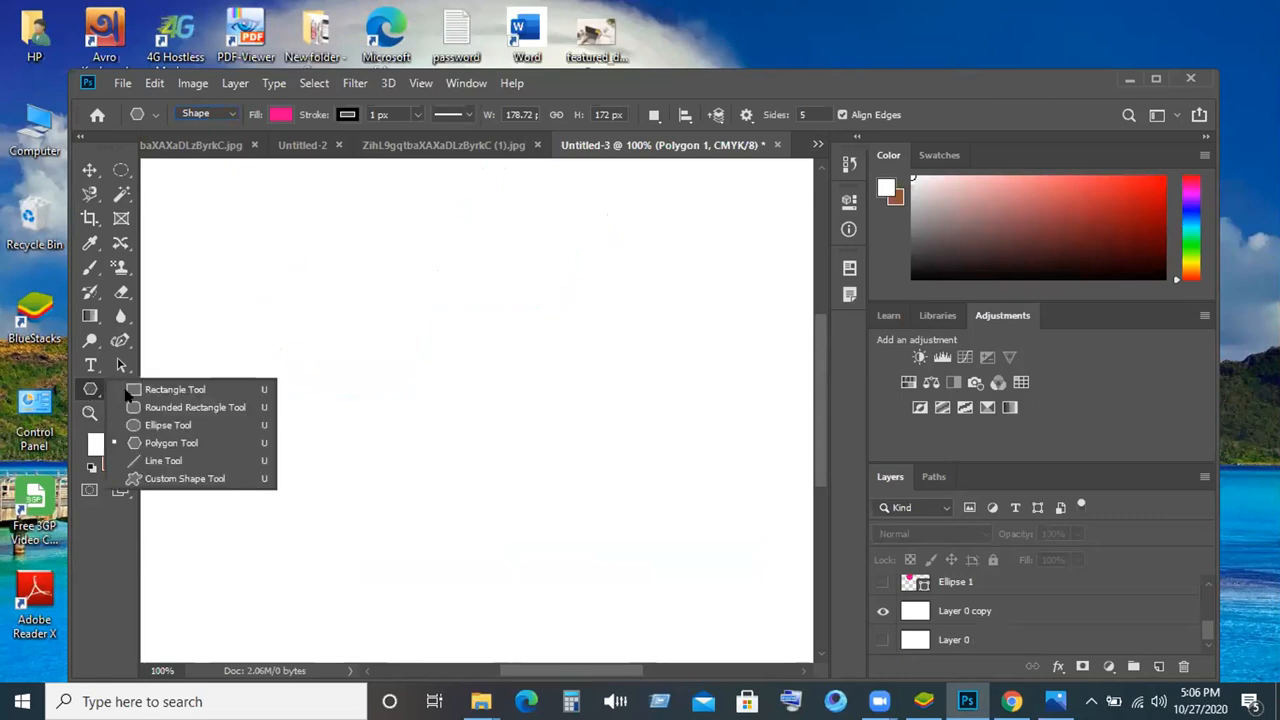
left_click(150, 458)
mouse_move(220, 330)
left_mouse_down()
mouse_move(270, 332)
mouse_move(366, 368)
left_mouse_up()
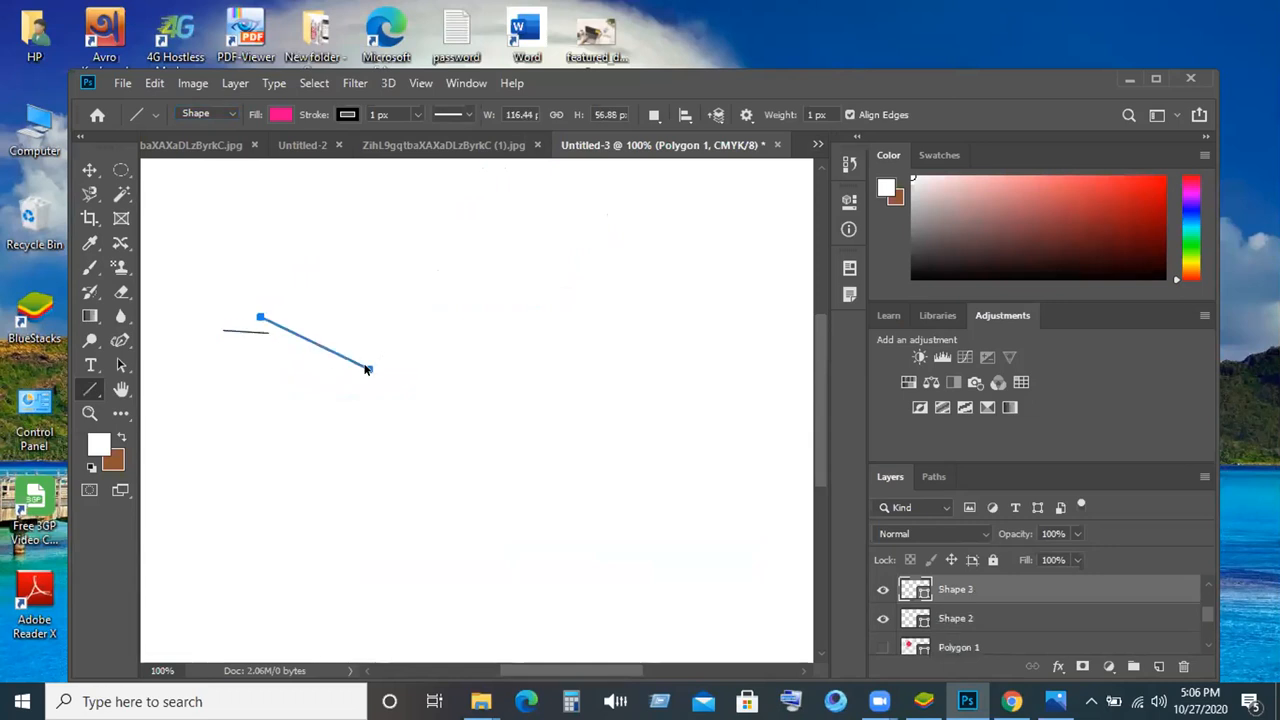
key("ctrl+z")
key("ctrl+z")
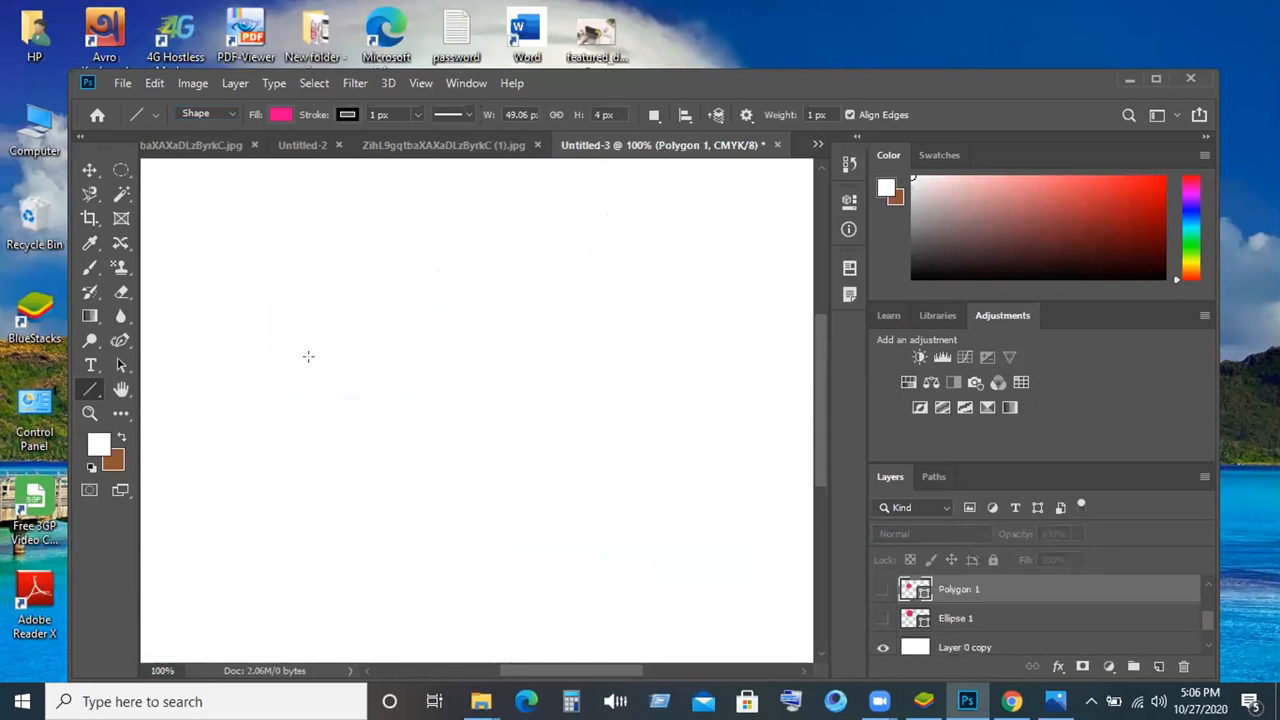
left_click_drag(220, 350, 713, 350)
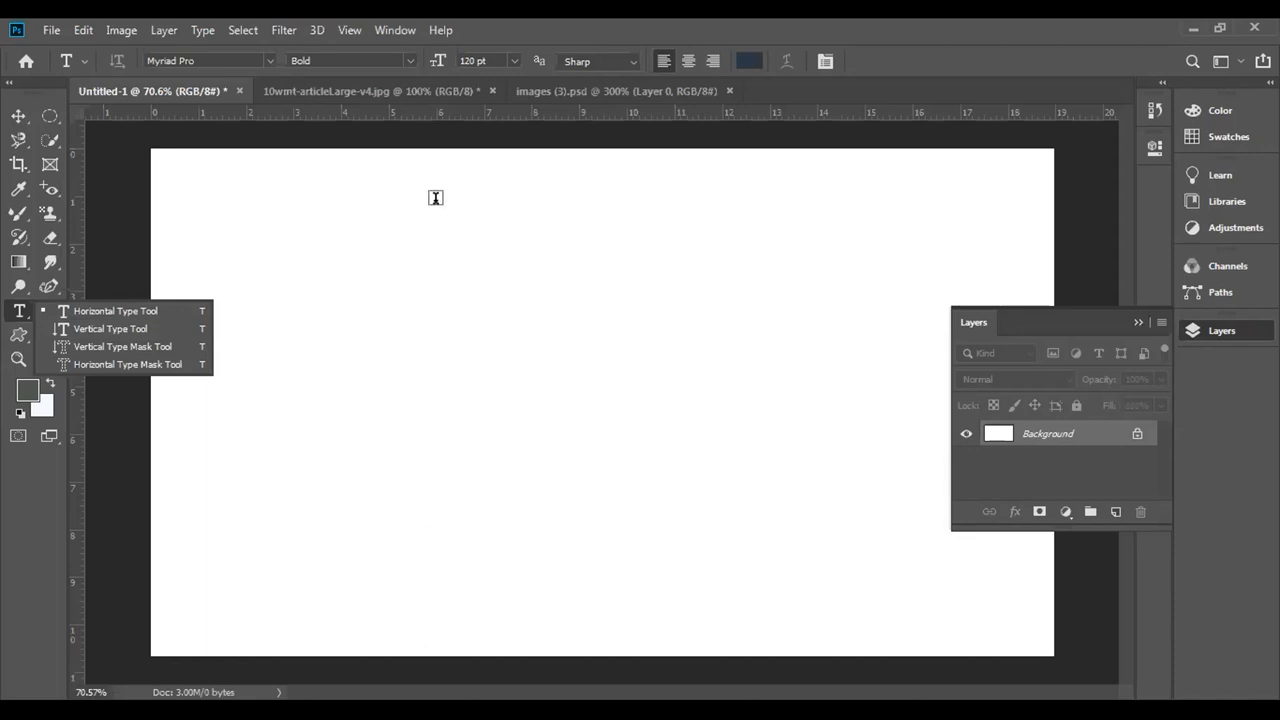
Place LOREM IPSUM placeholder text with the Horizontal Type tool in the upper part of the blank canvas and set its font to AR BLANCA.
left_click(317, 280)
left_click(331, 278)
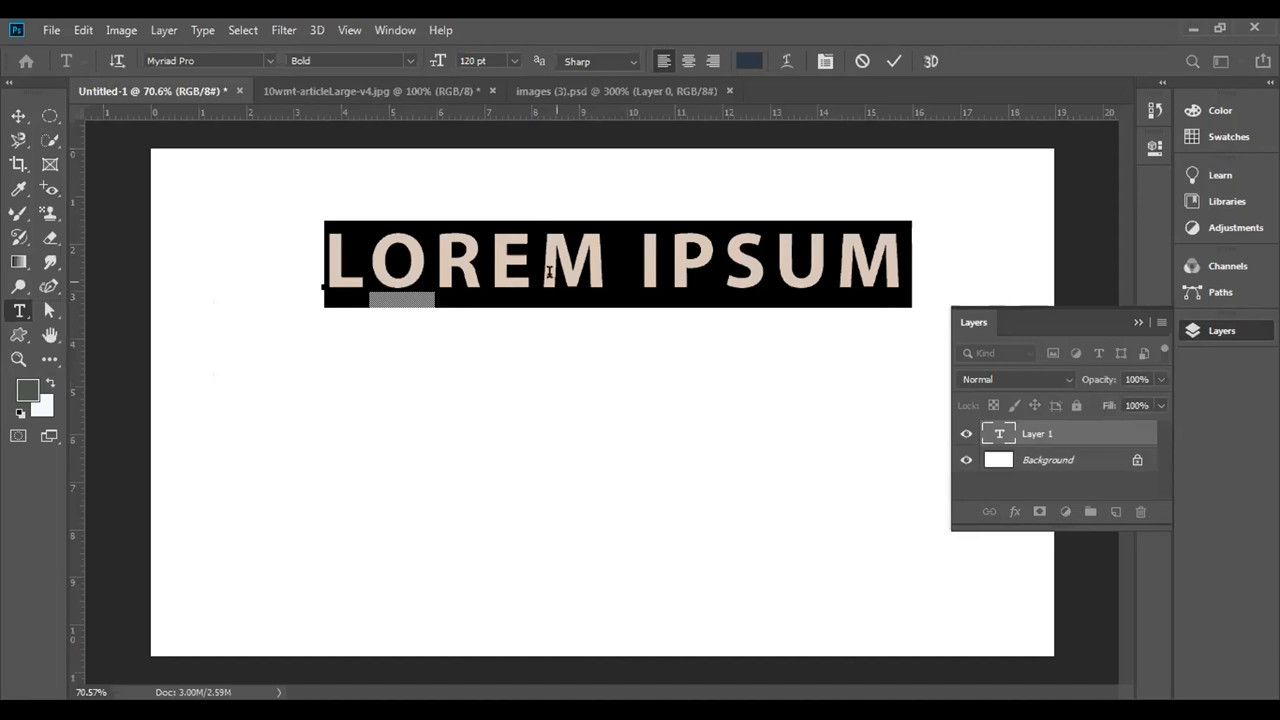
left_click(270, 61)
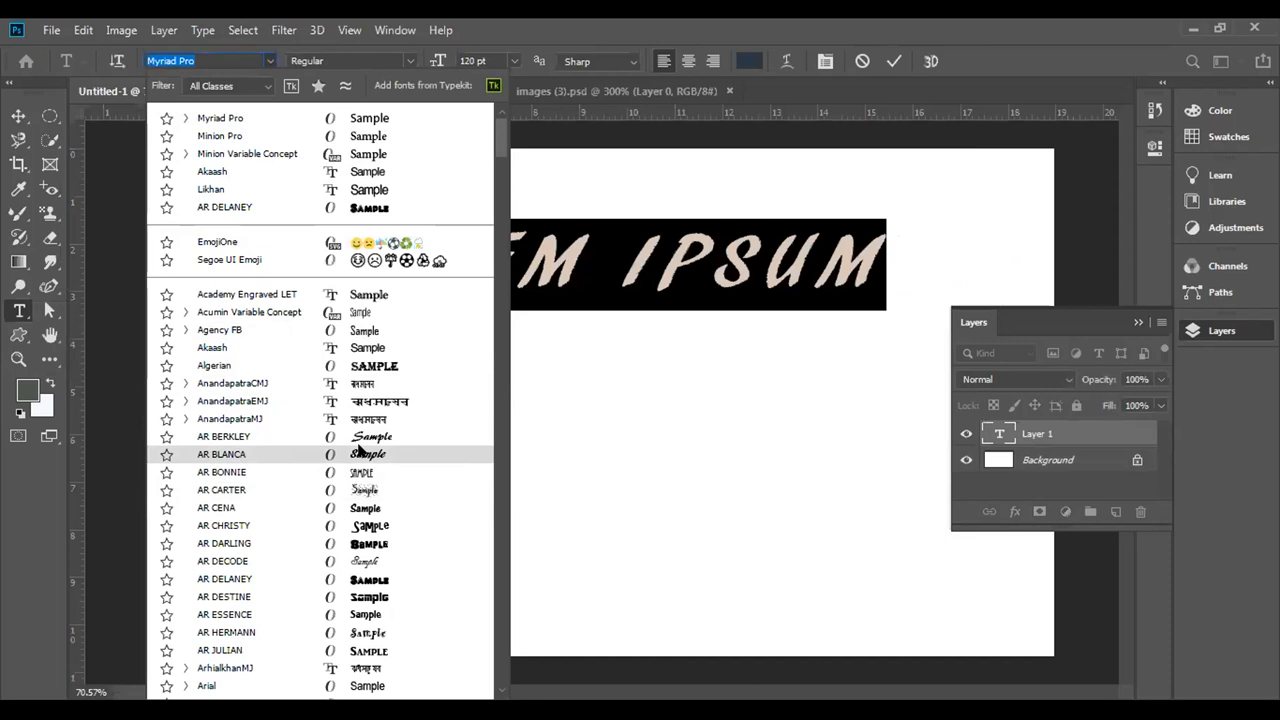
left_click(358, 452)
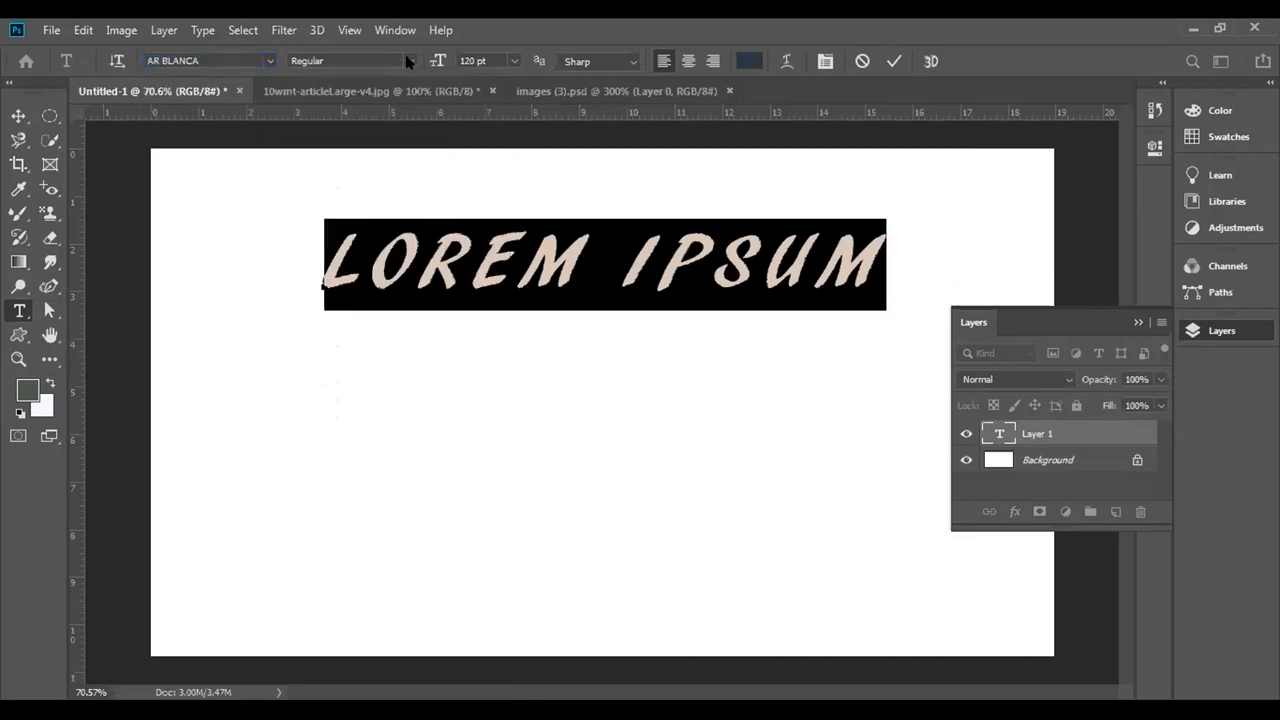
Change the LOREM IPSUM text's font to Myriad Pro and look through its font styles.
left_click(408, 62)
left_click(268, 61)
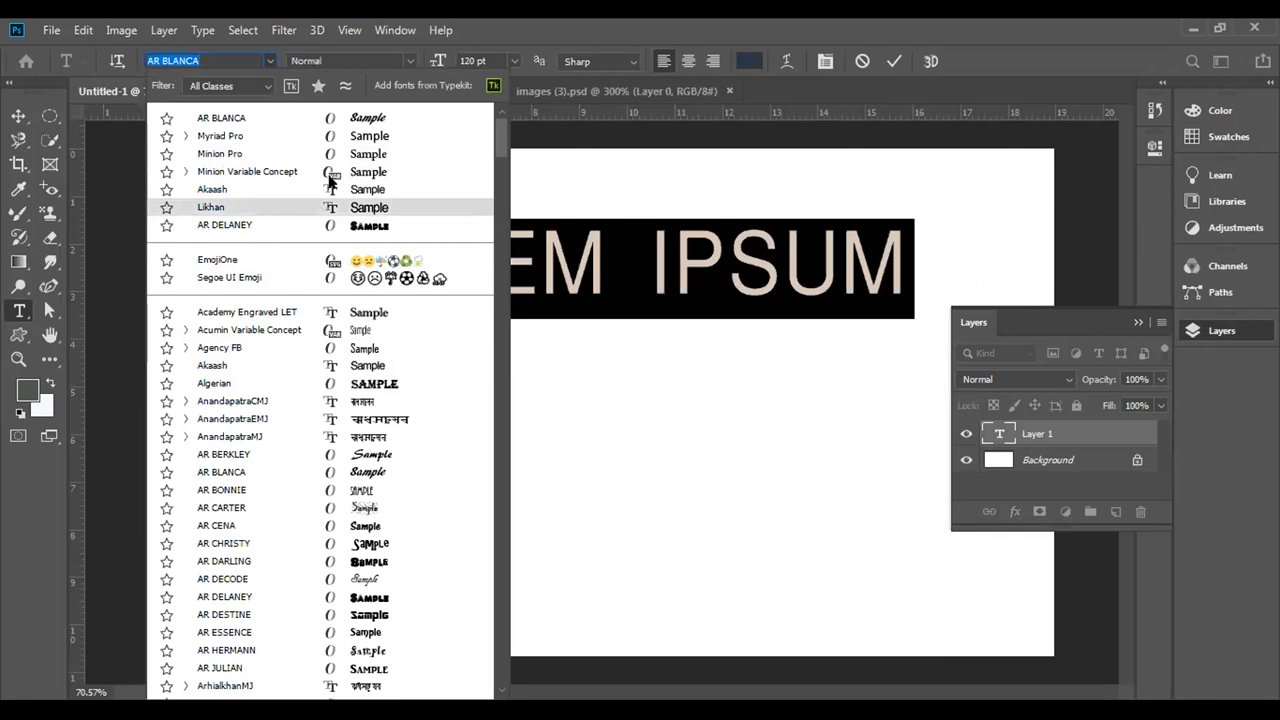
left_click(348, 135)
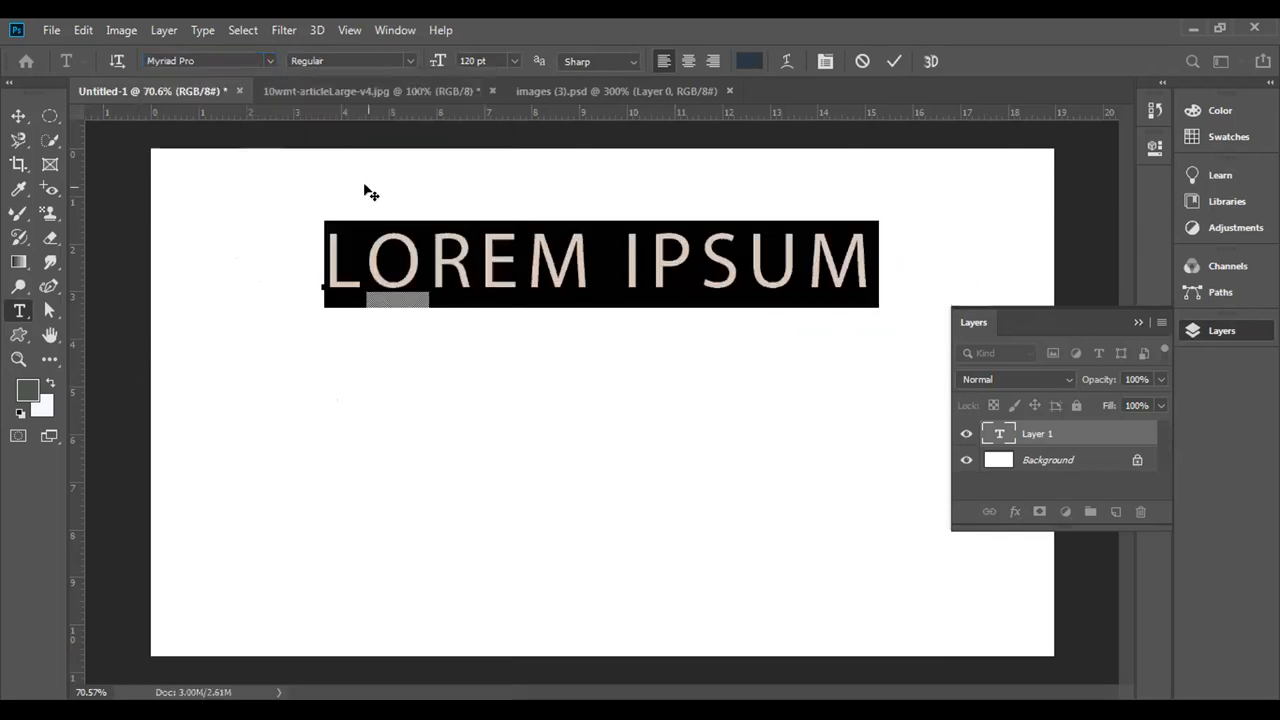
left_click(407, 60)
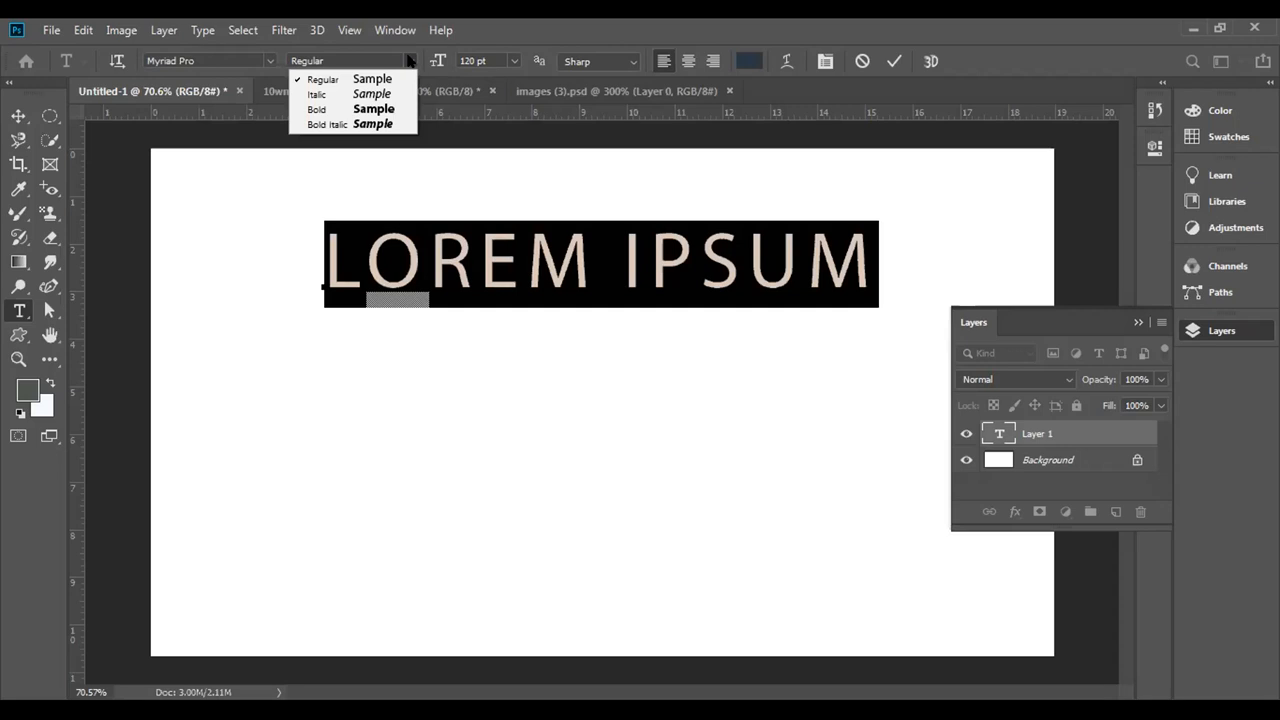
left_click(408, 61)
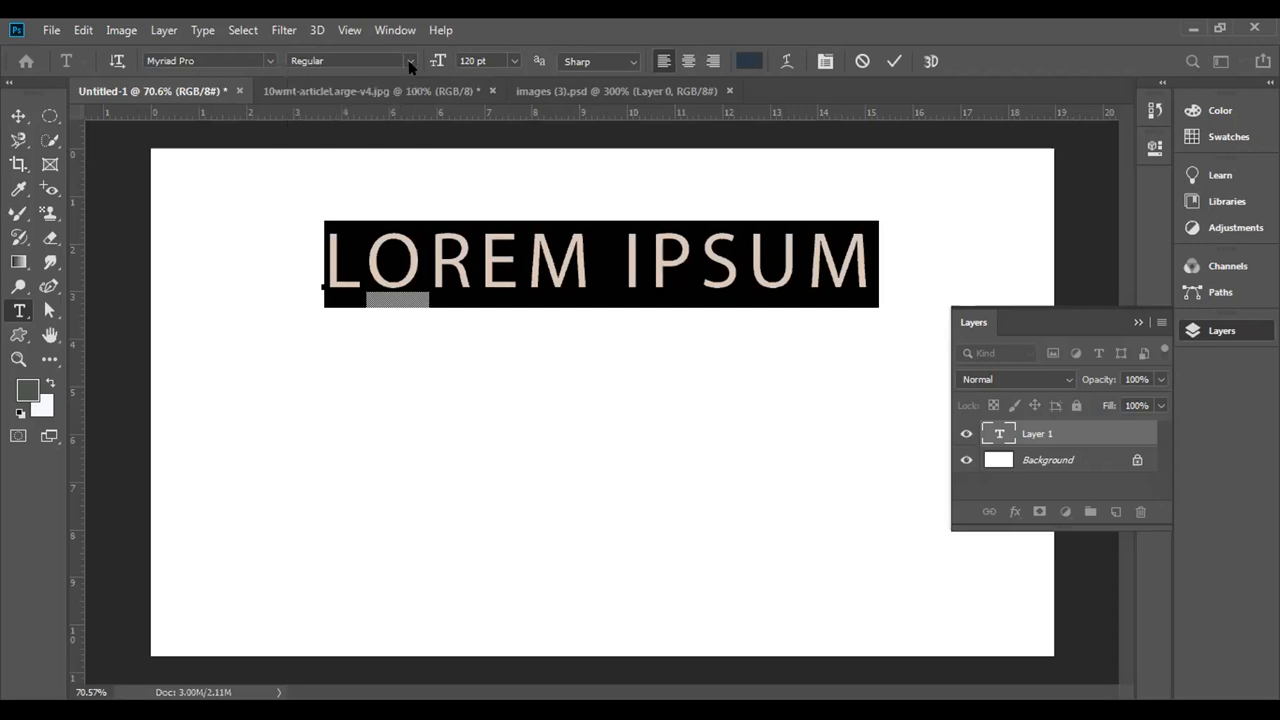
Try the text at 60 pt, set its size back to 120 pt, and choose Sharp anti-aliasing.
left_click(513, 61)
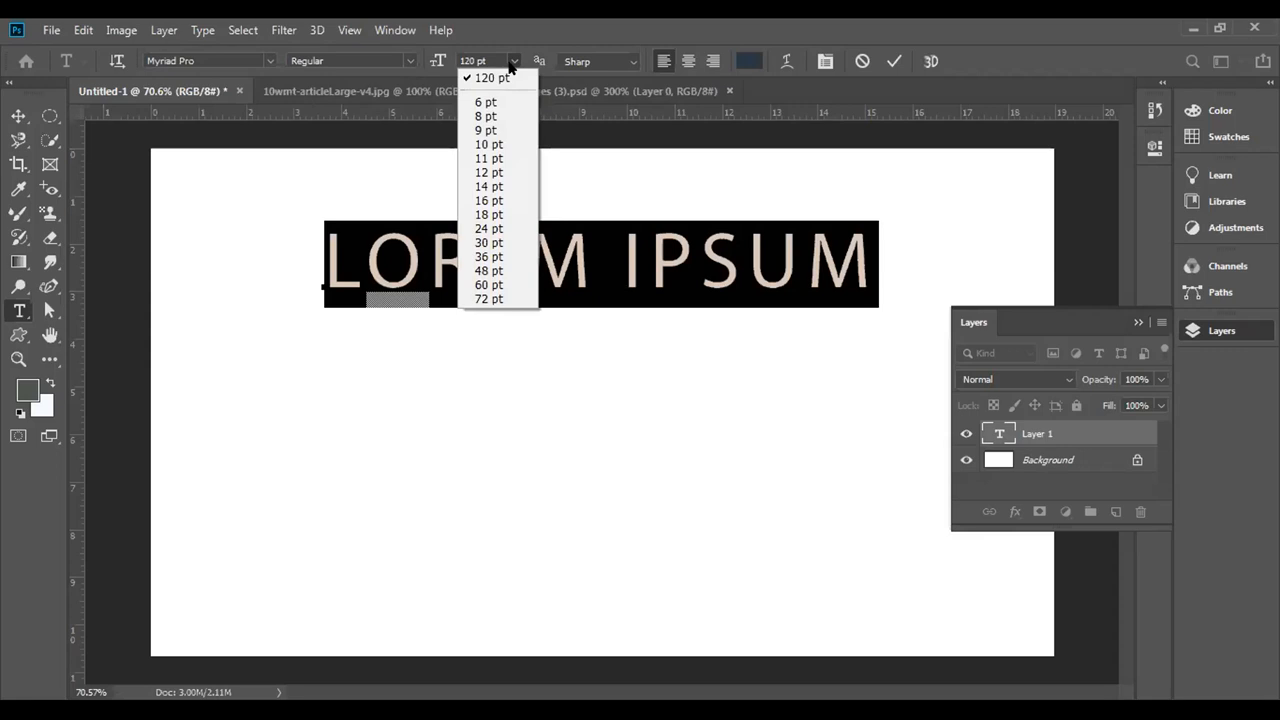
left_click(478, 285)
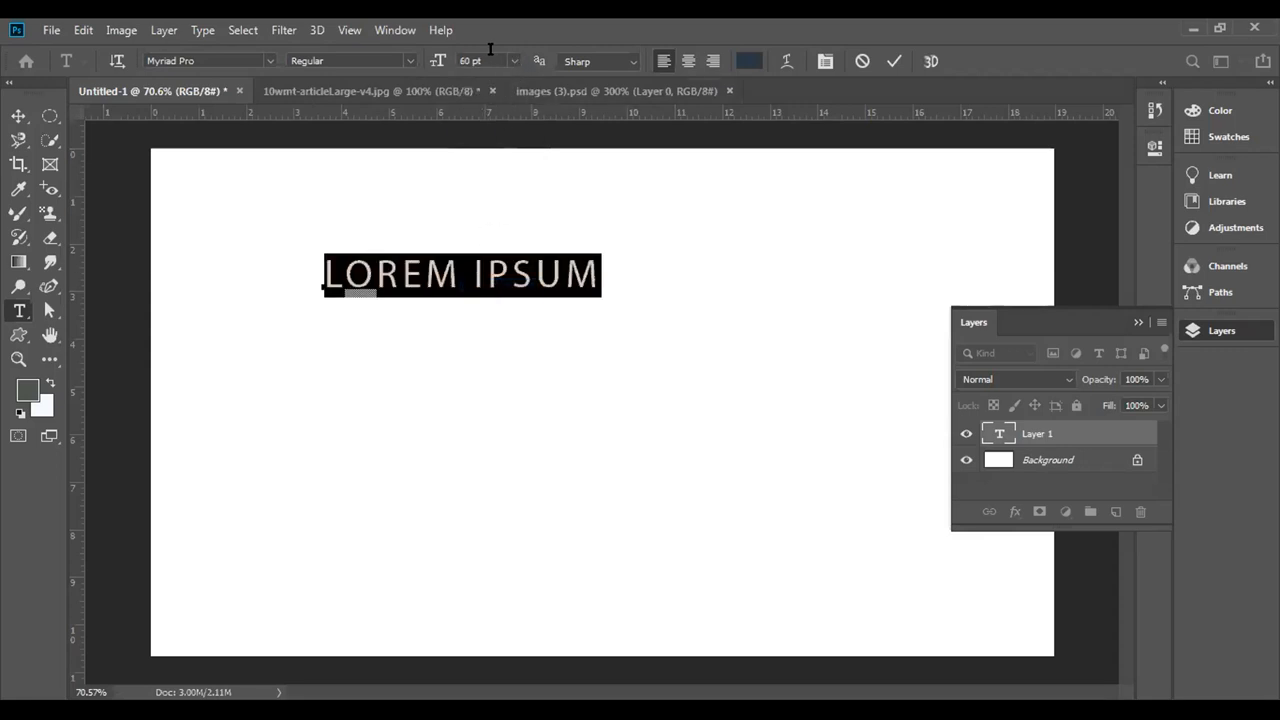
key("BackSpace")
key("BackSpace")
key("BackSpace")
key("BackSpace")
type("120")
key("Return")
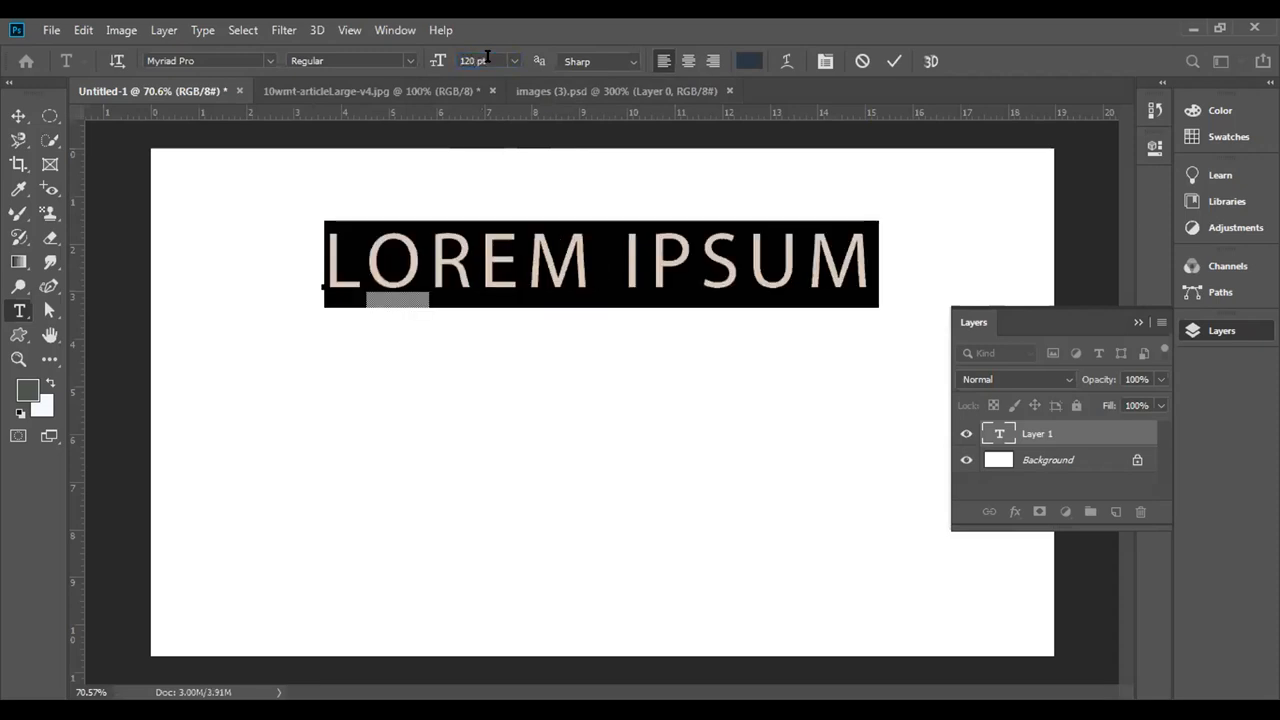
left_click(631, 60)
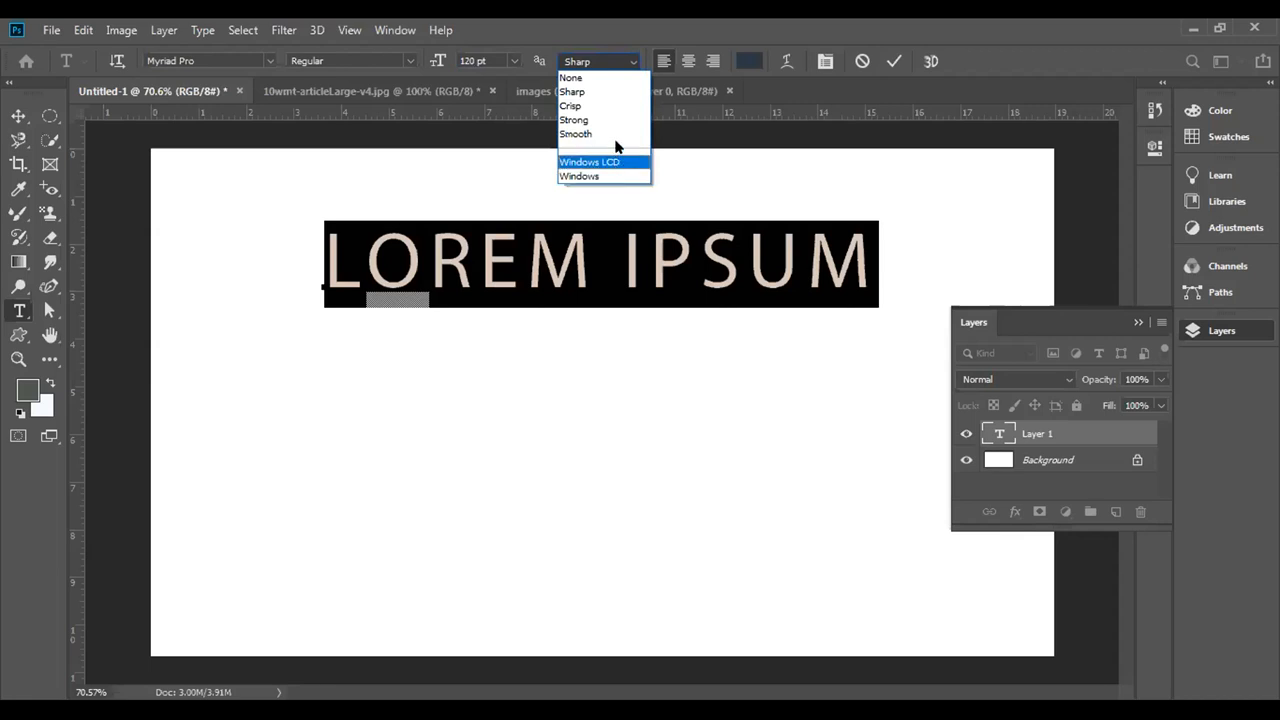
left_click(617, 91)
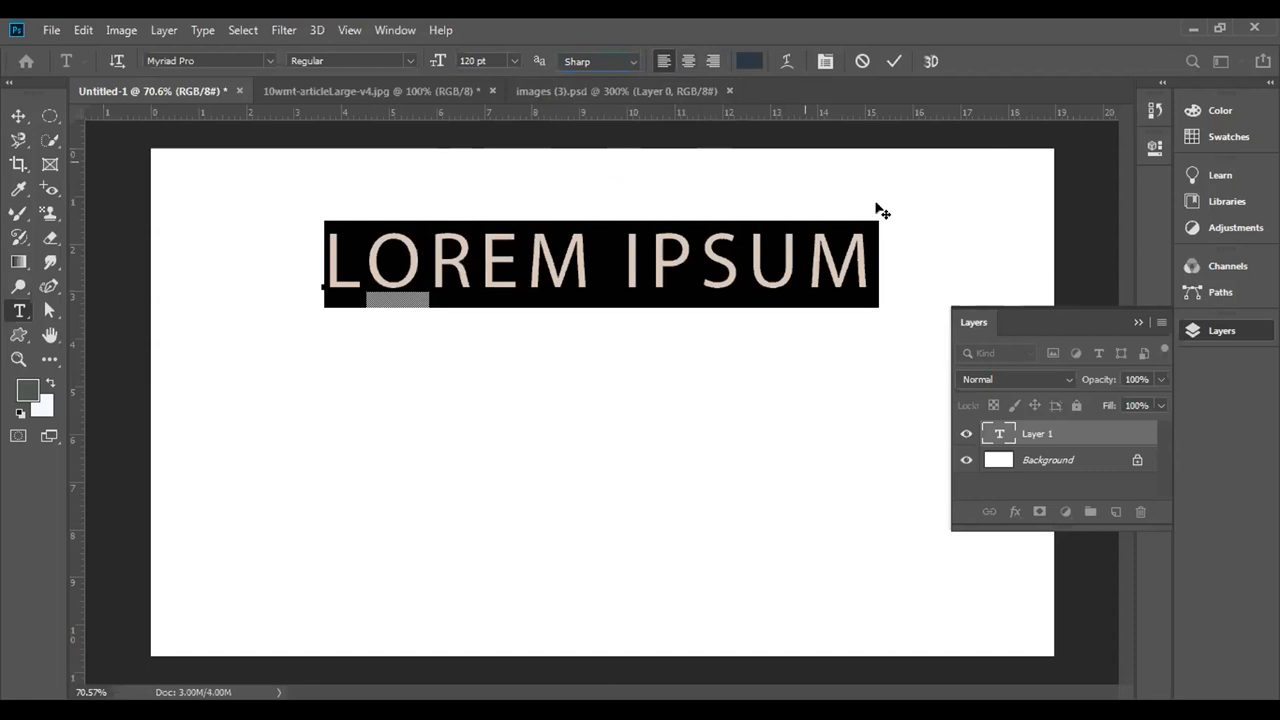
Sample several red shades for the text, set its colour to #c1445c, and commit the text edit.
left_click(746, 61)
left_click(374, 144)
left_click(336, 146)
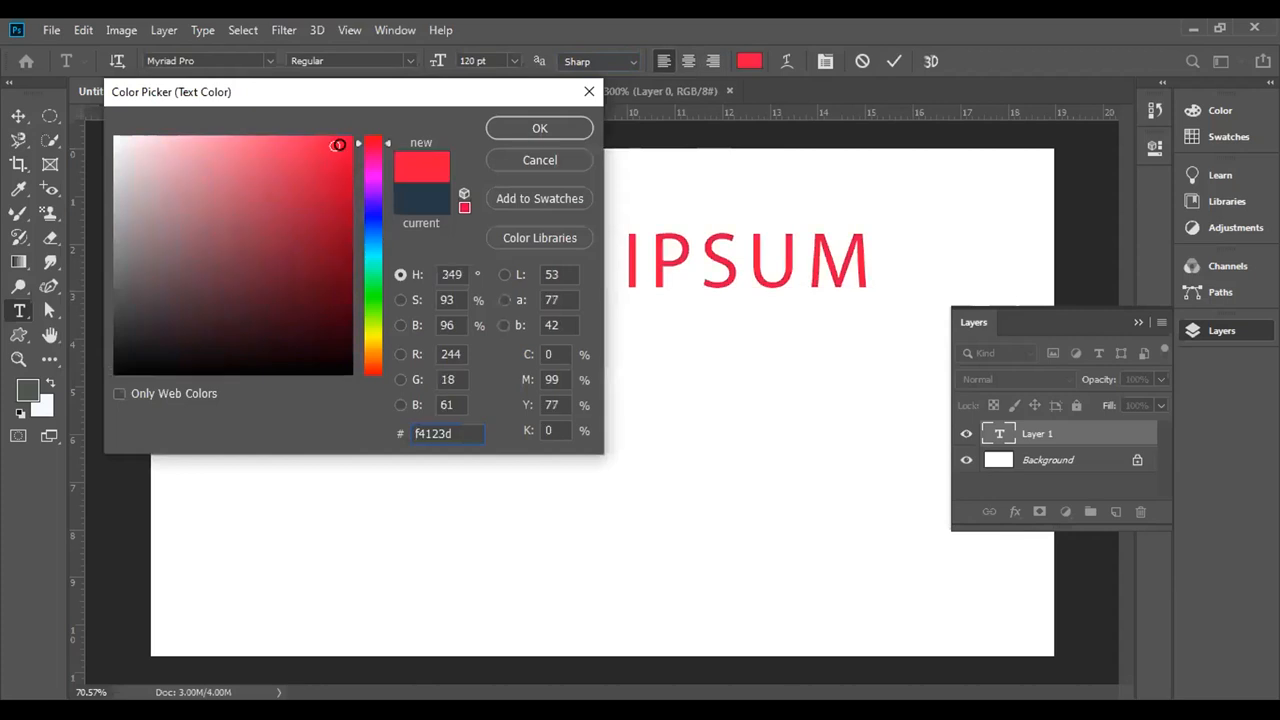
left_click(287, 204)
left_click(228, 266)
left_click(263, 304)
left_click(203, 266)
left_click(220, 209)
left_click(268, 194)
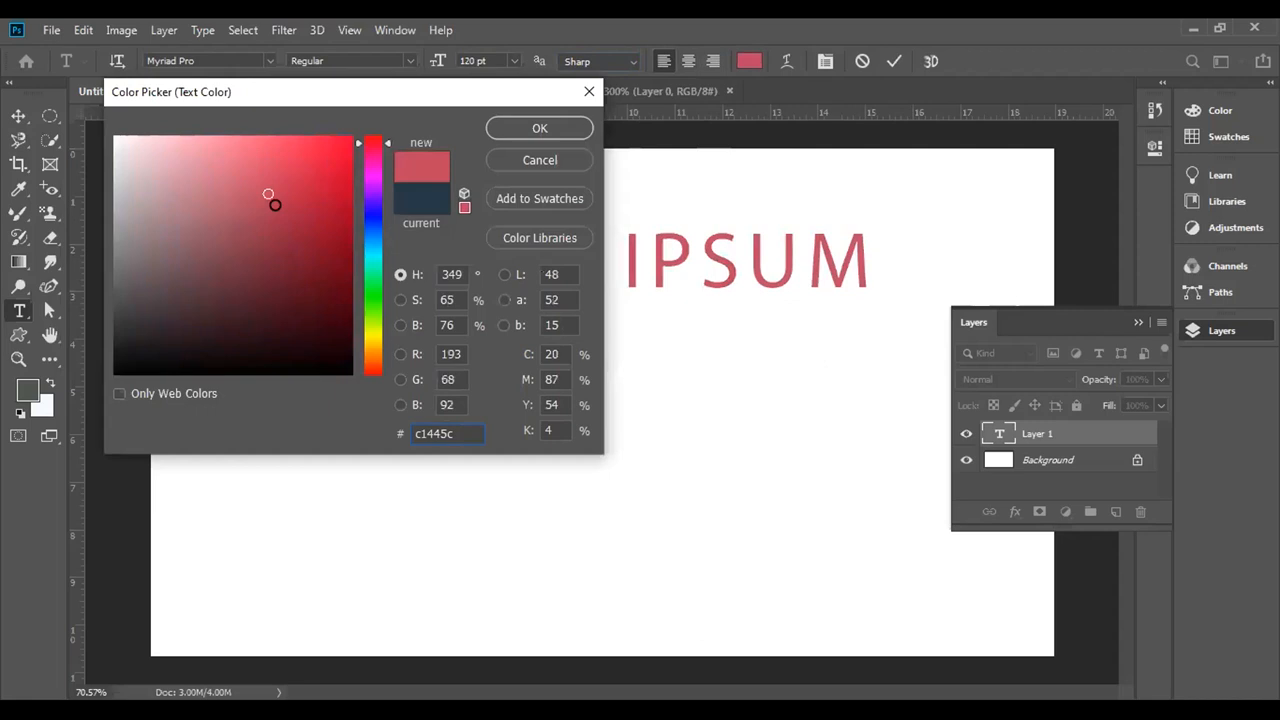
left_click(520, 128)
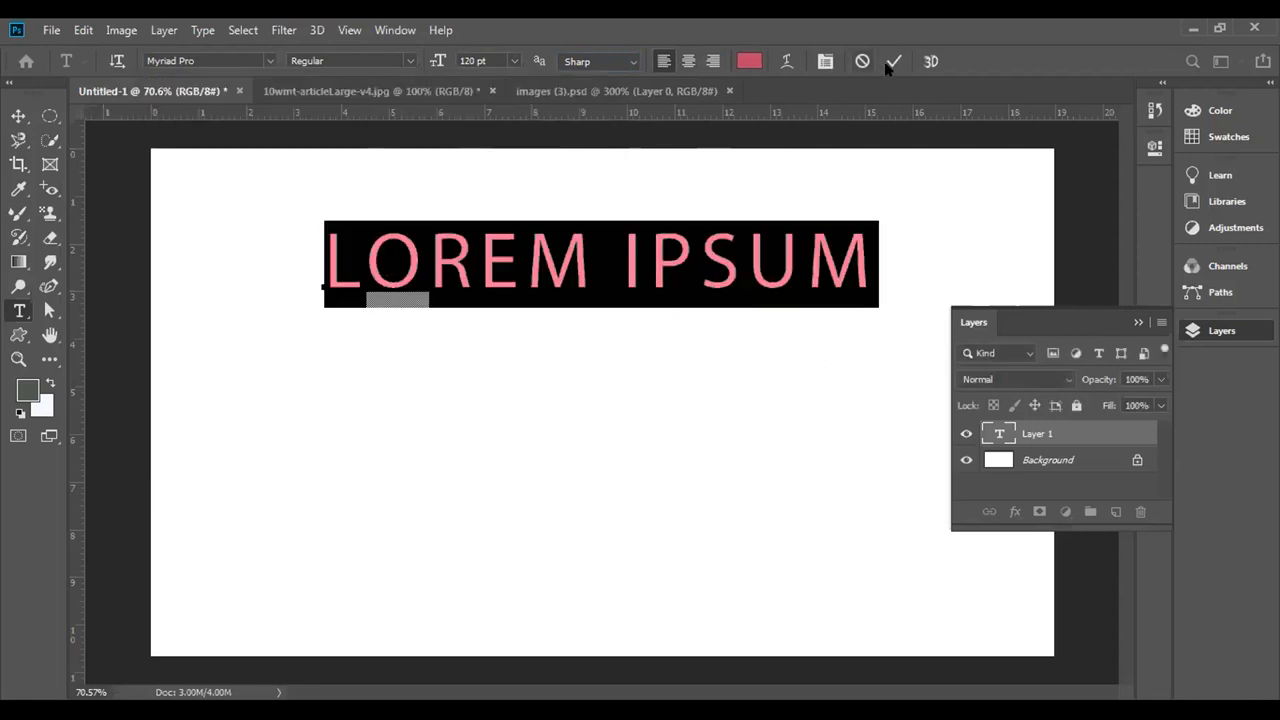
left_click(894, 62)
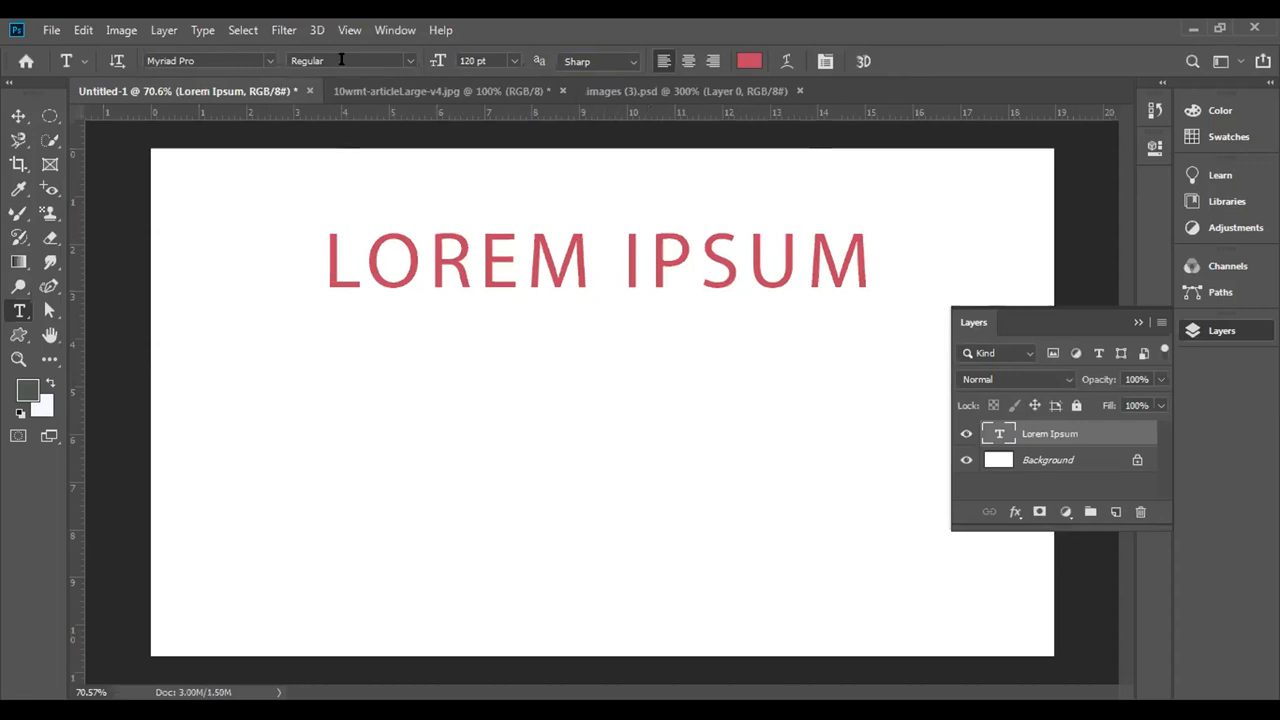
Open the Character panel and look through its font style, size and kerning options.
left_click(395, 29)
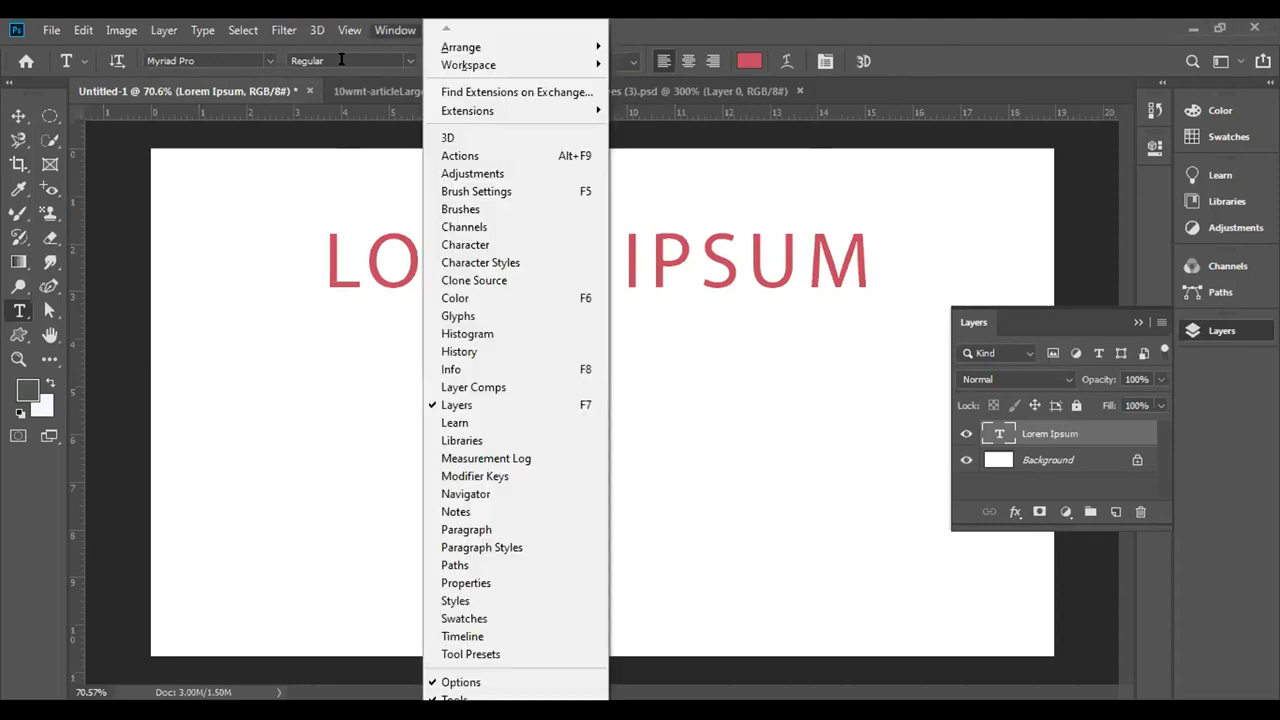
left_click(475, 242)
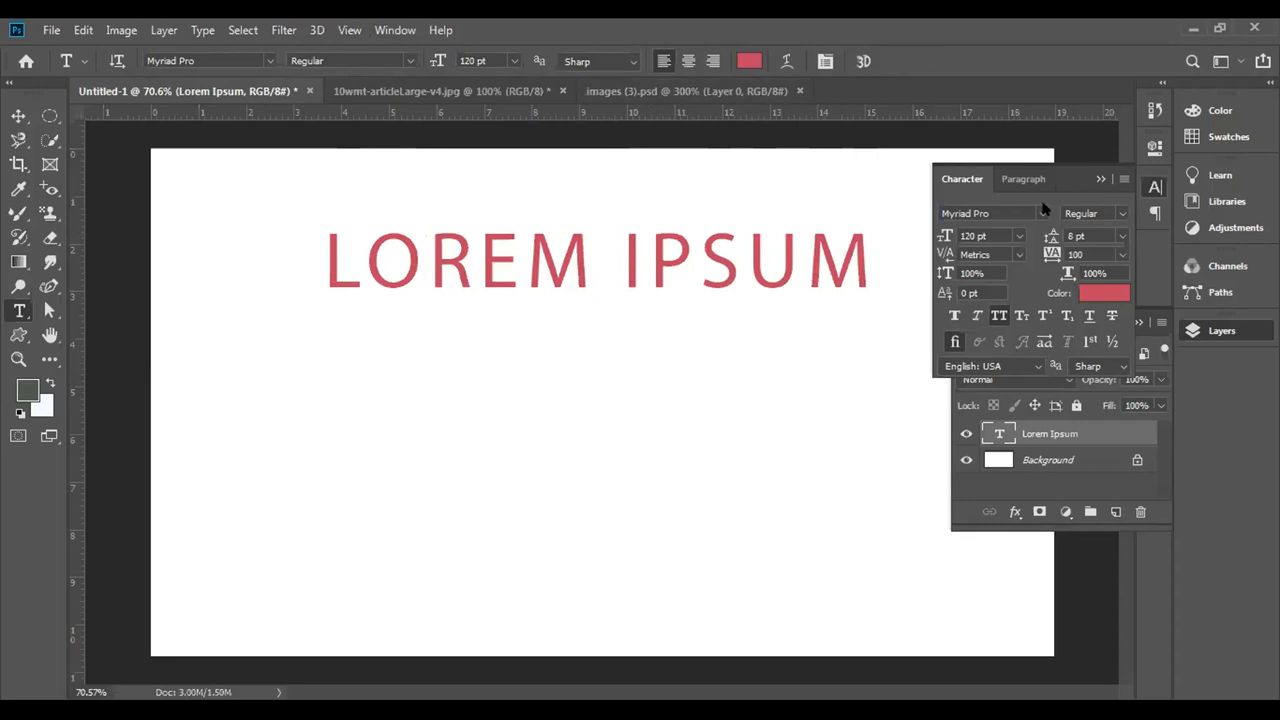
left_click(1123, 213)
left_click(1125, 213)
left_click(1020, 235)
left_click(1020, 235)
left_click(1020, 256)
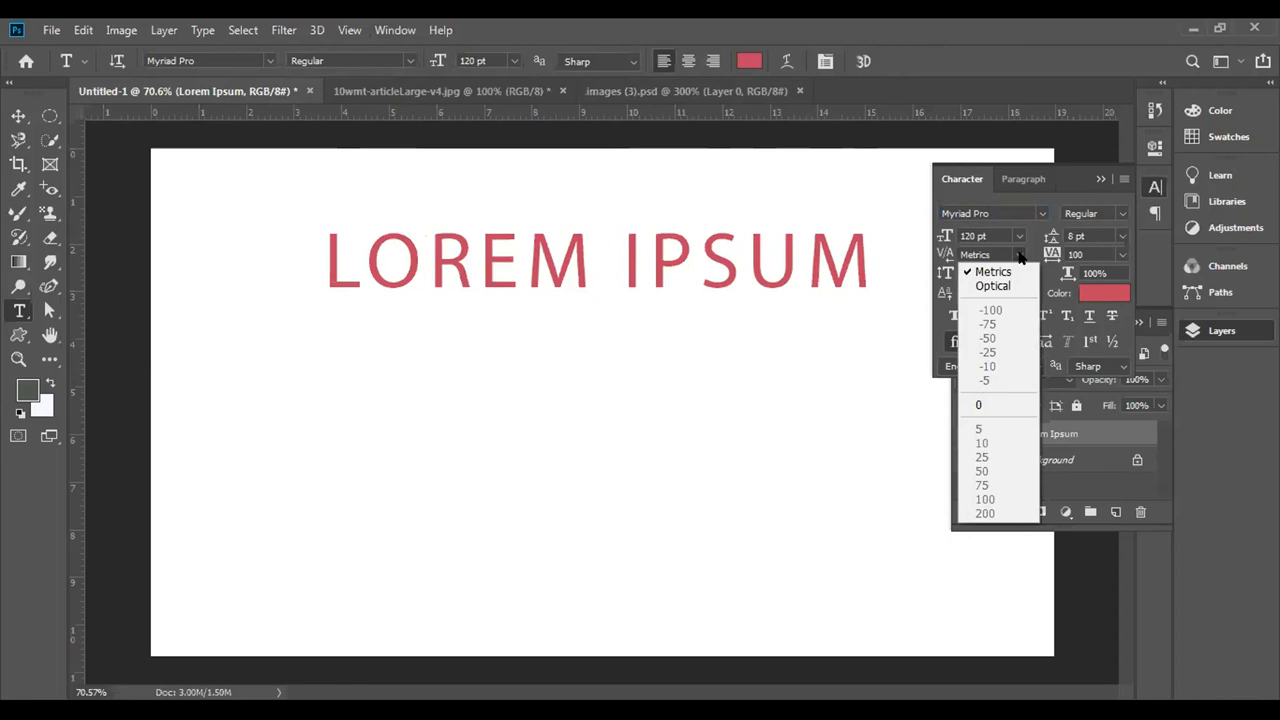
left_click(1020, 256)
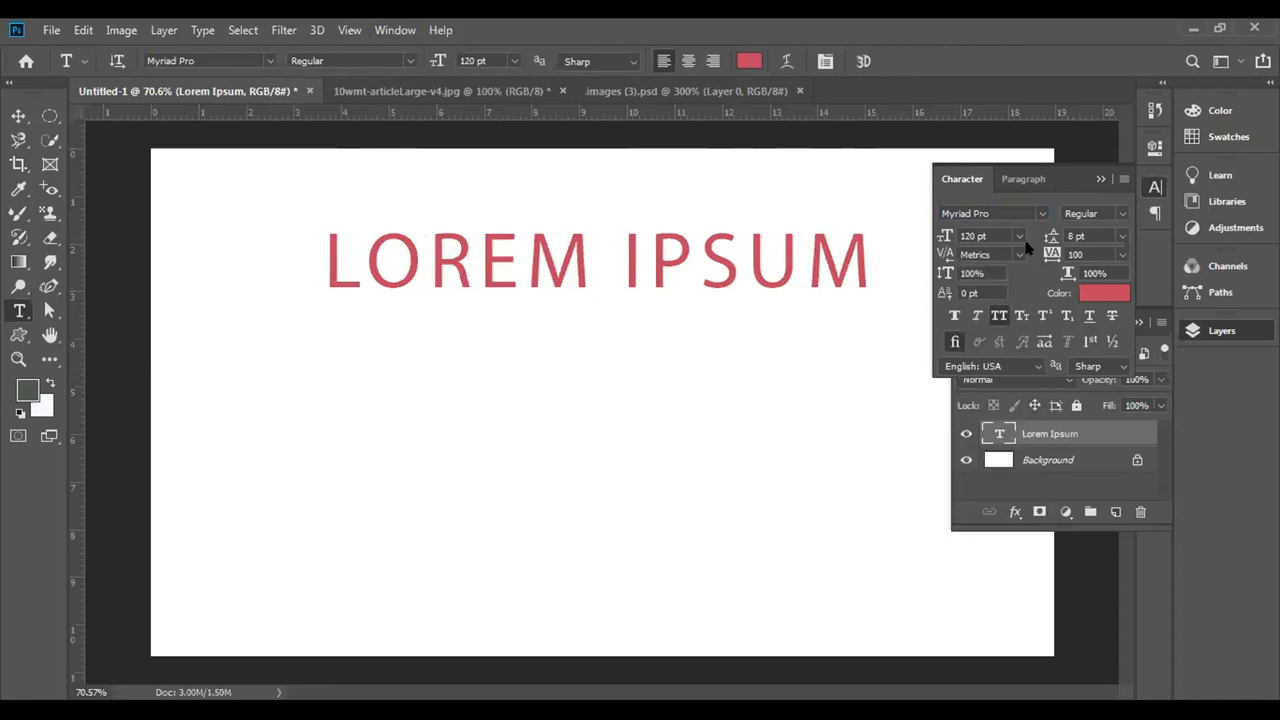
Try a tracking of -75 on the LOREM IPSUM text and set its tracking to 0.
left_click(1122, 255)
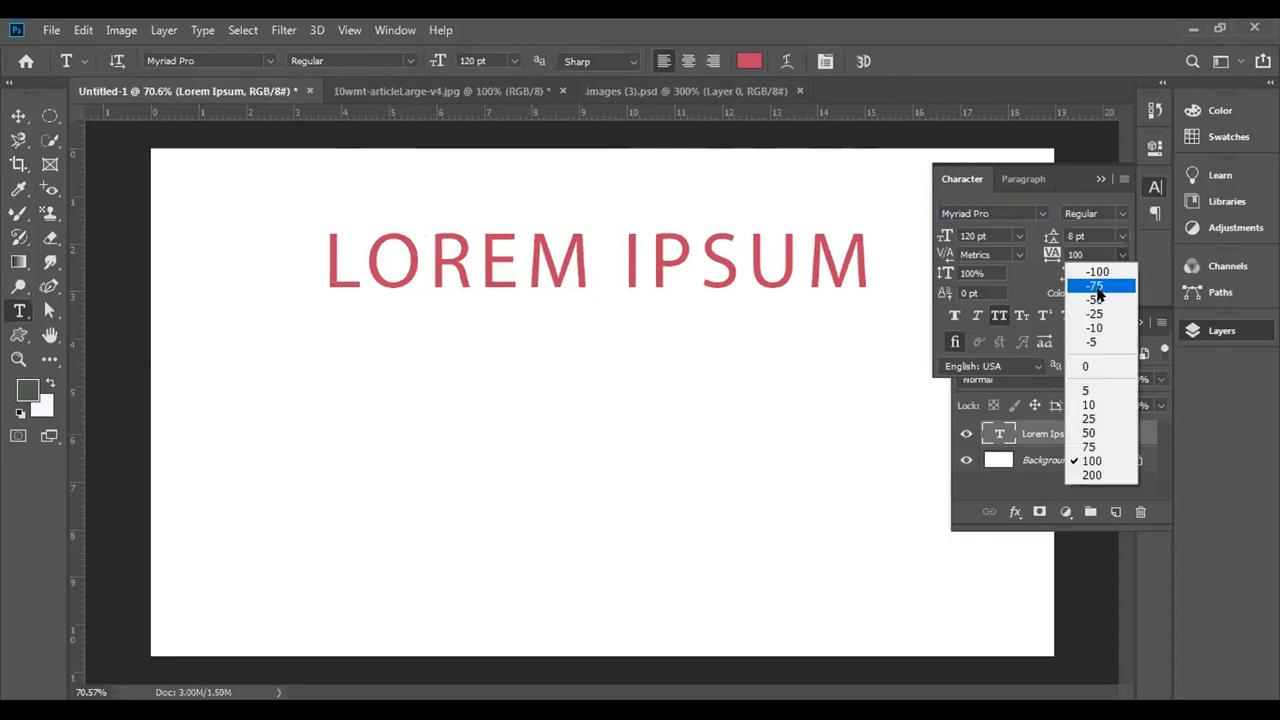
left_click(1094, 287)
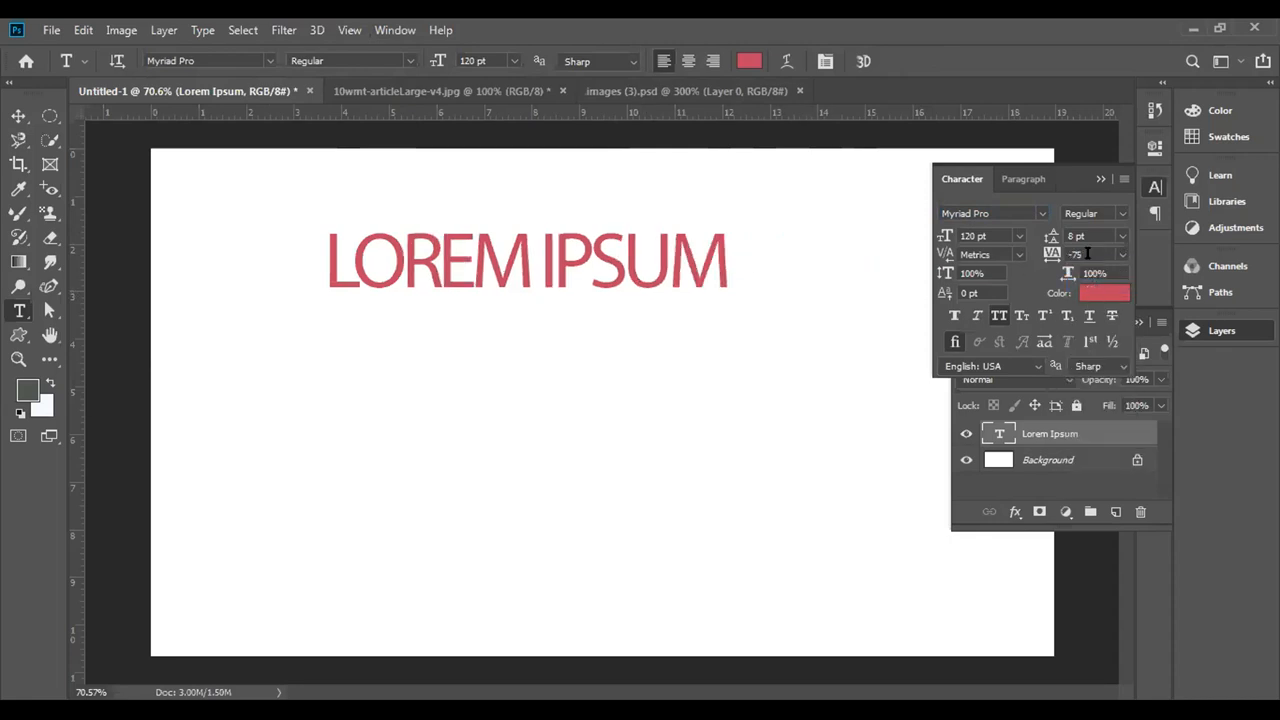
left_click(1121, 255)
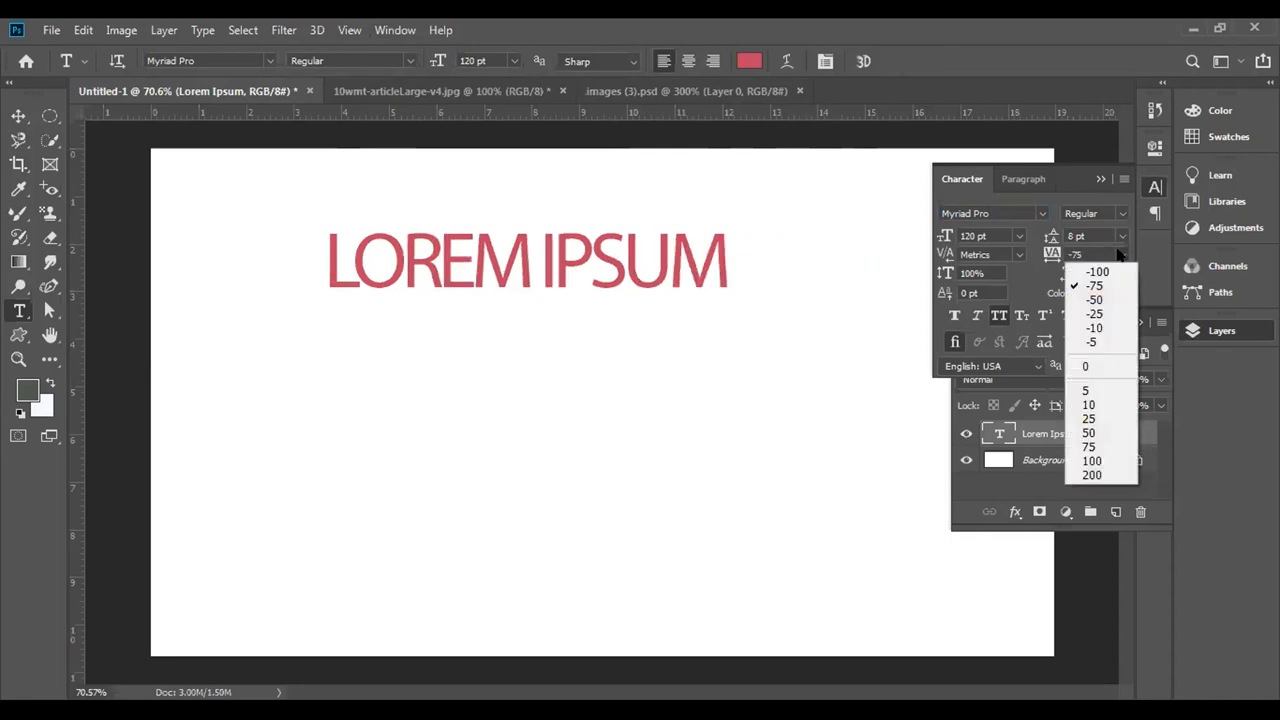
left_click(1100, 365)
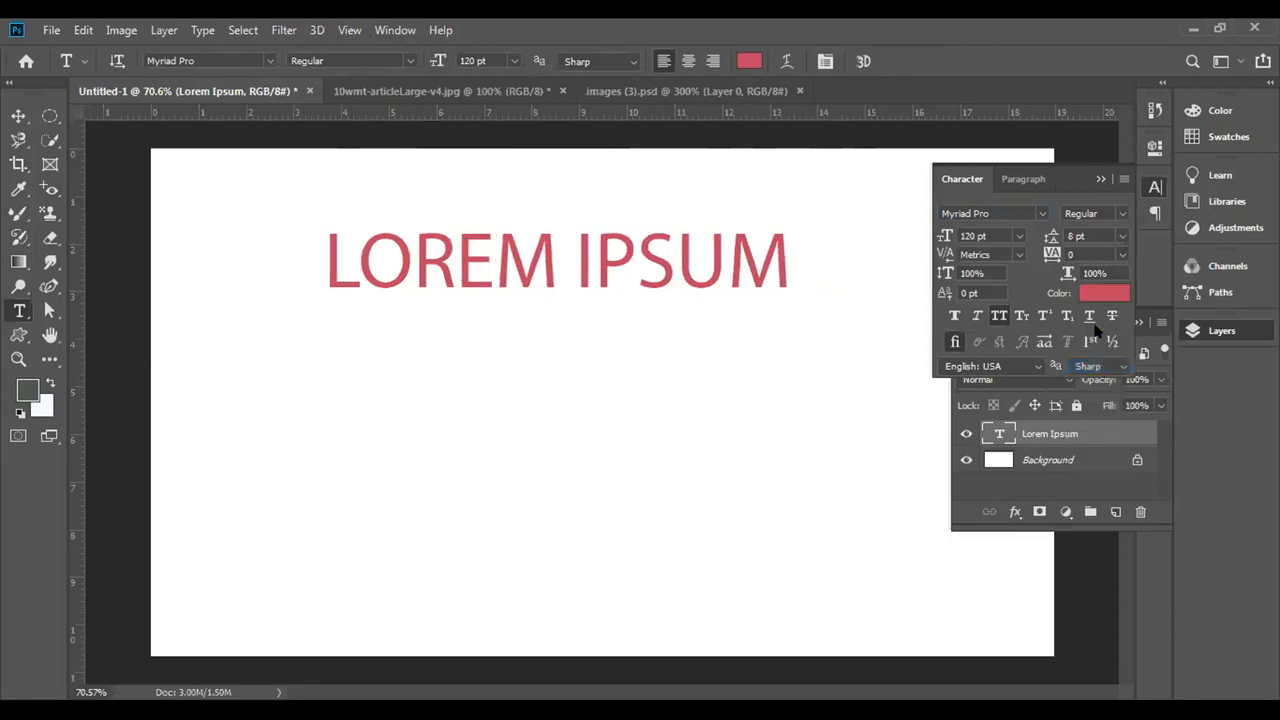
Set the tracking of the LOREM IPSUM text to 10.
left_click(1120, 255)
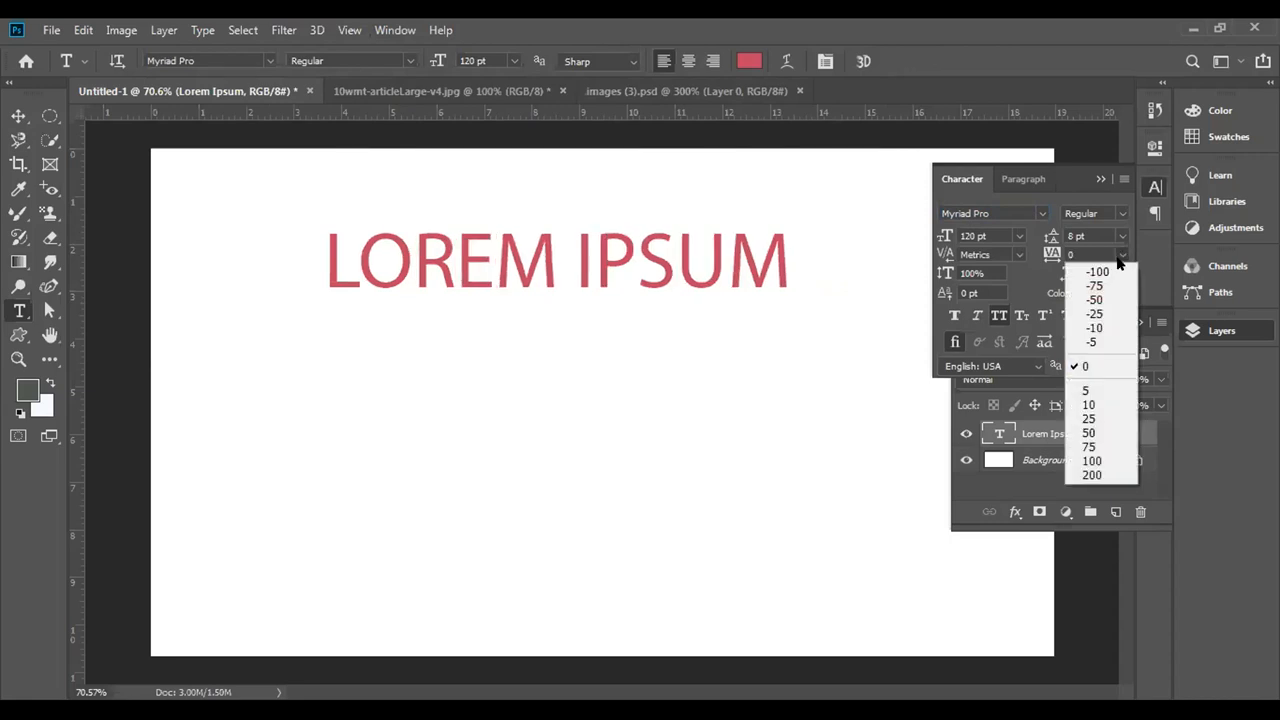
left_click(1090, 405)
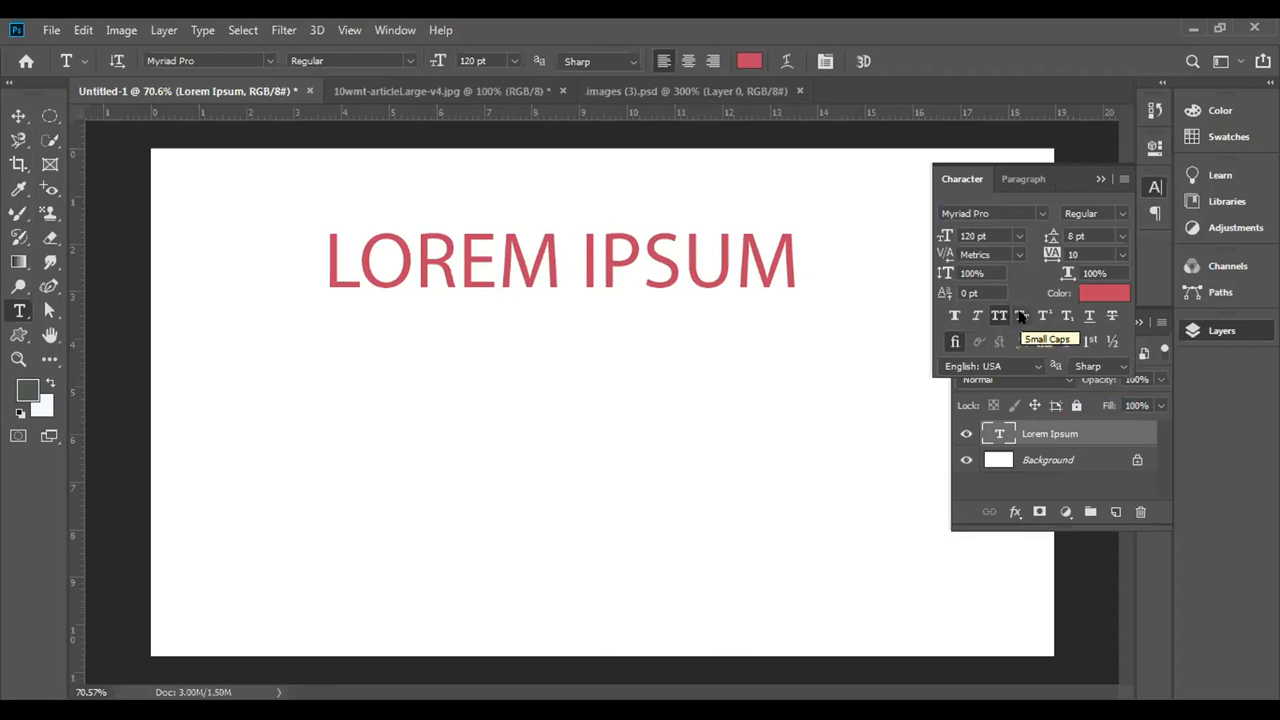
Try Small Caps and Faux Italic on the LOREM IPSUM text, turn both off, and reapply All Caps.
left_click(1021, 316)
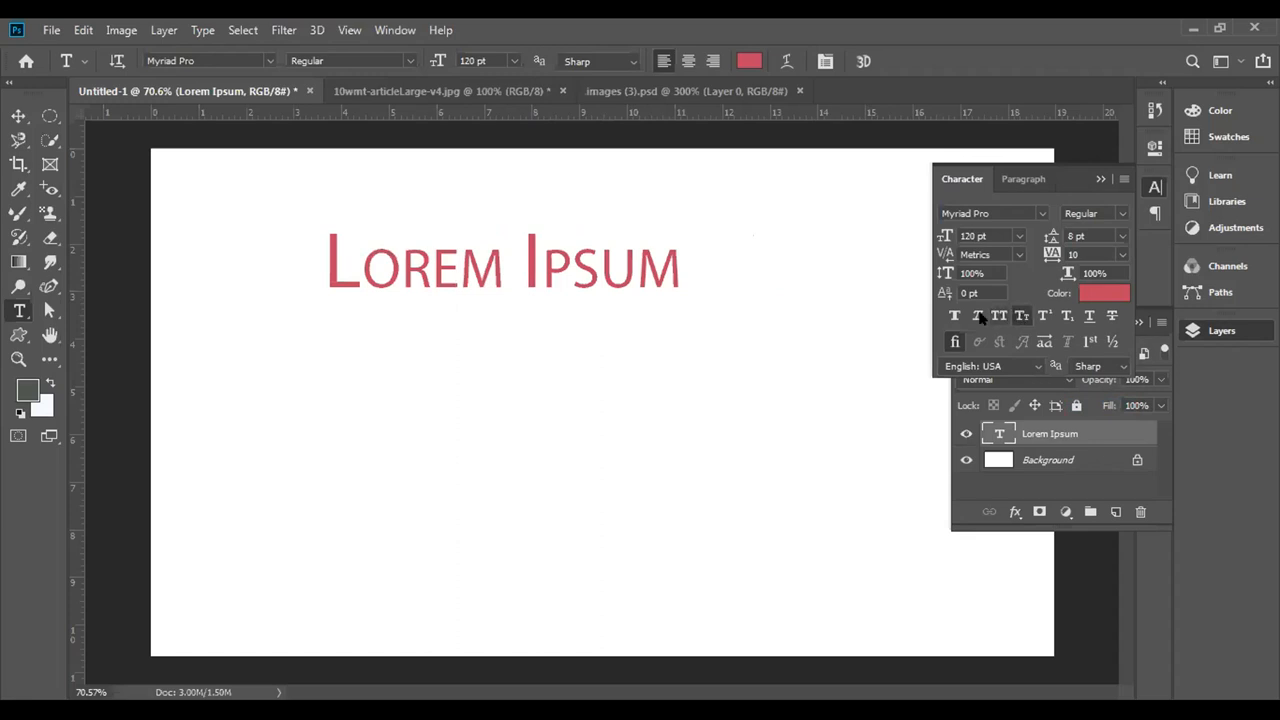
left_click(977, 316)
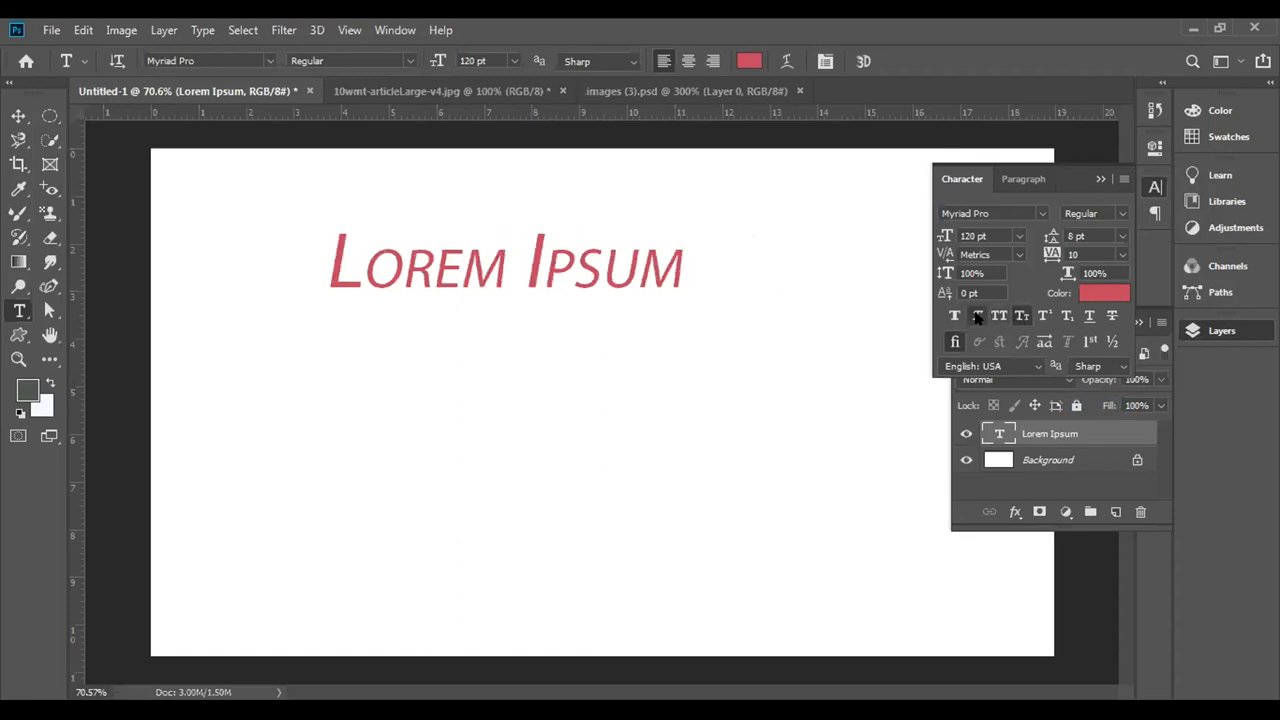
left_click(977, 316)
left_click(1021, 316)
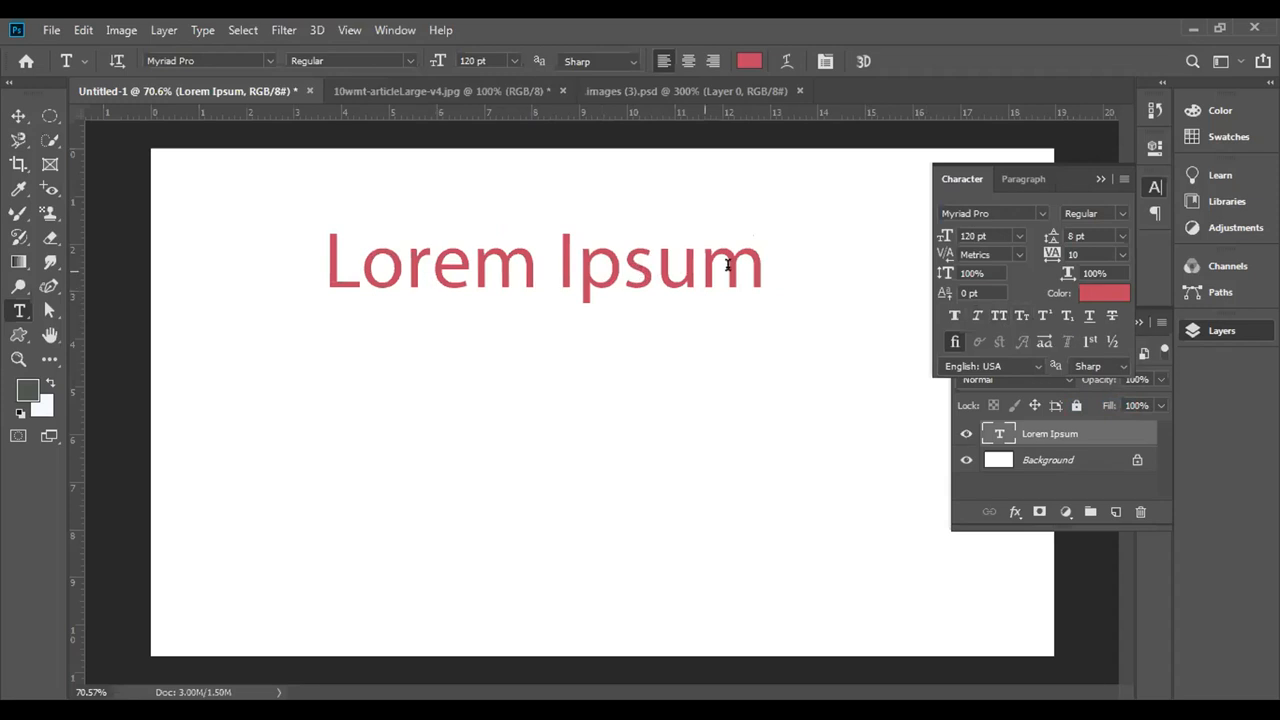
left_click(998, 315)
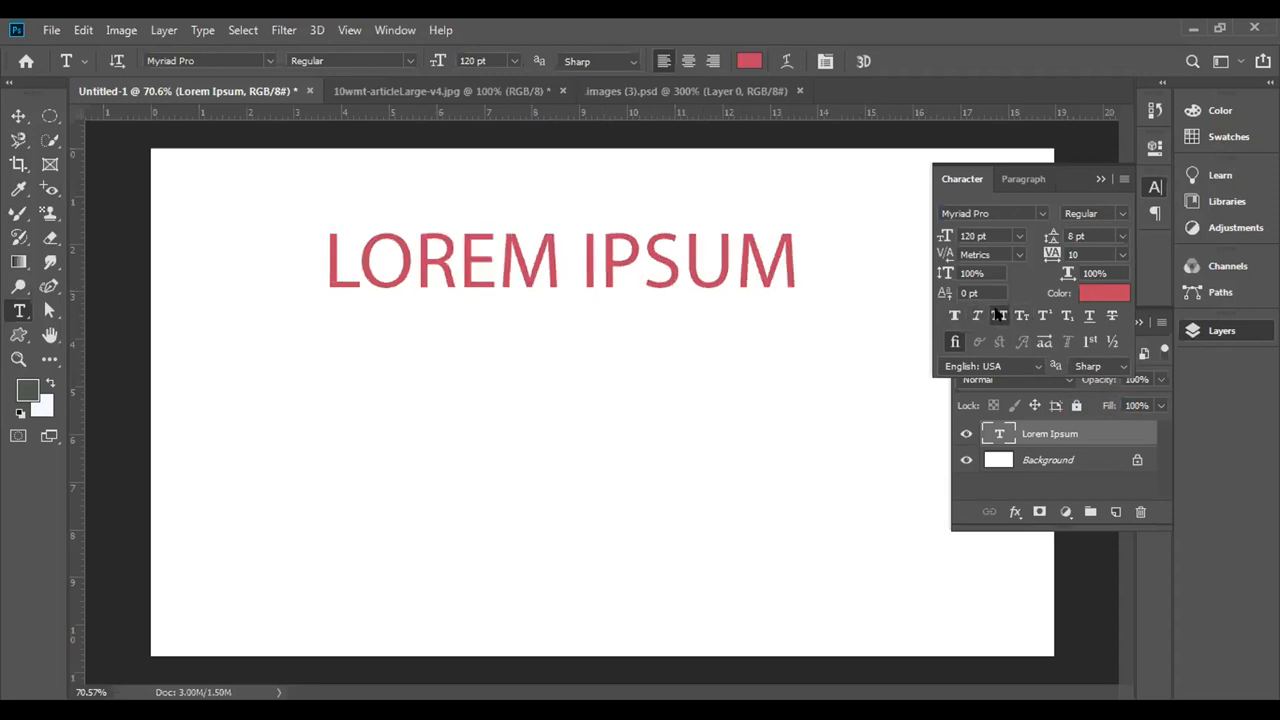
Try Superscript and Subscript on the LOREM IPSUM text, turn each off again, and collapse the Character panel.
left_click(1048, 316)
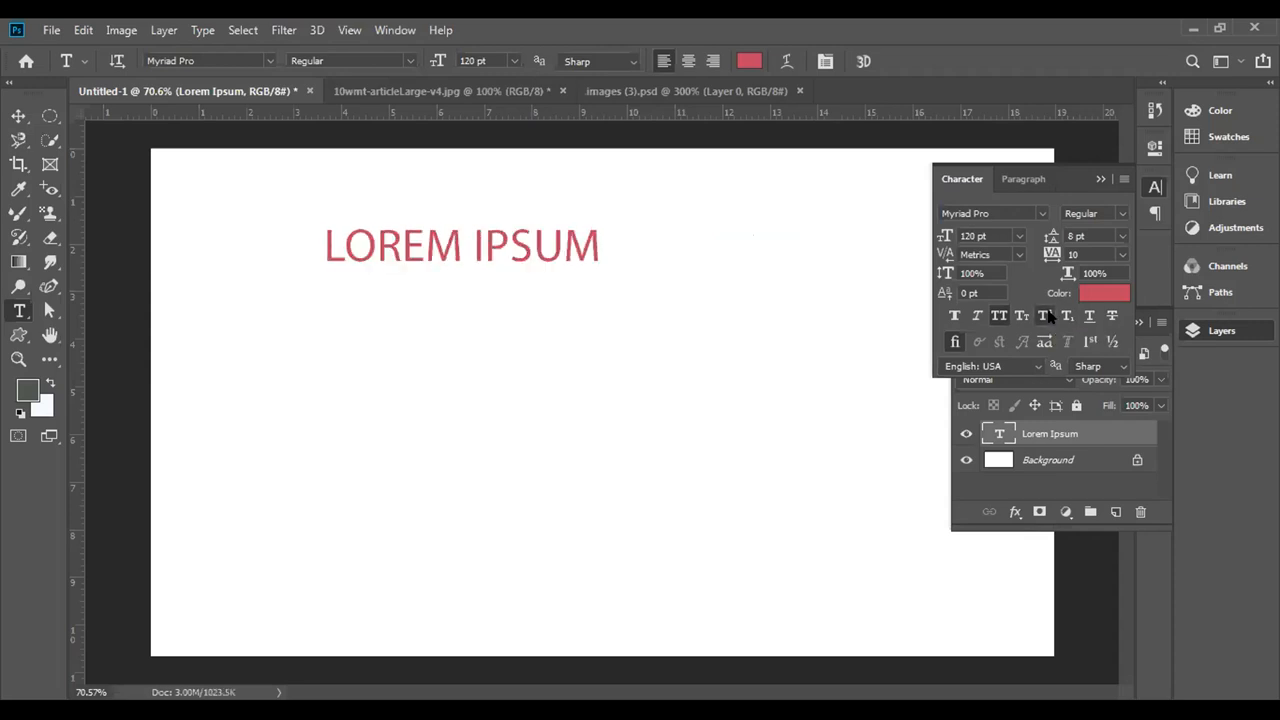
left_click(1048, 316)
left_click(1067, 316)
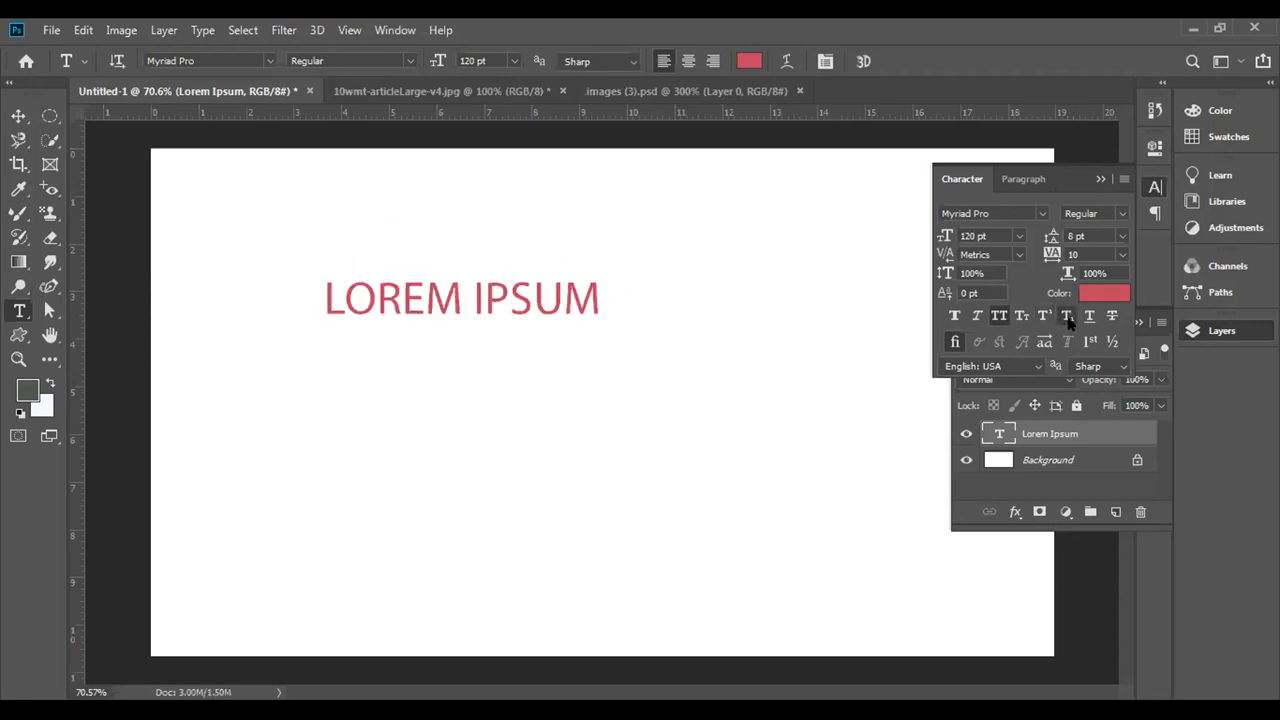
left_click(1068, 317)
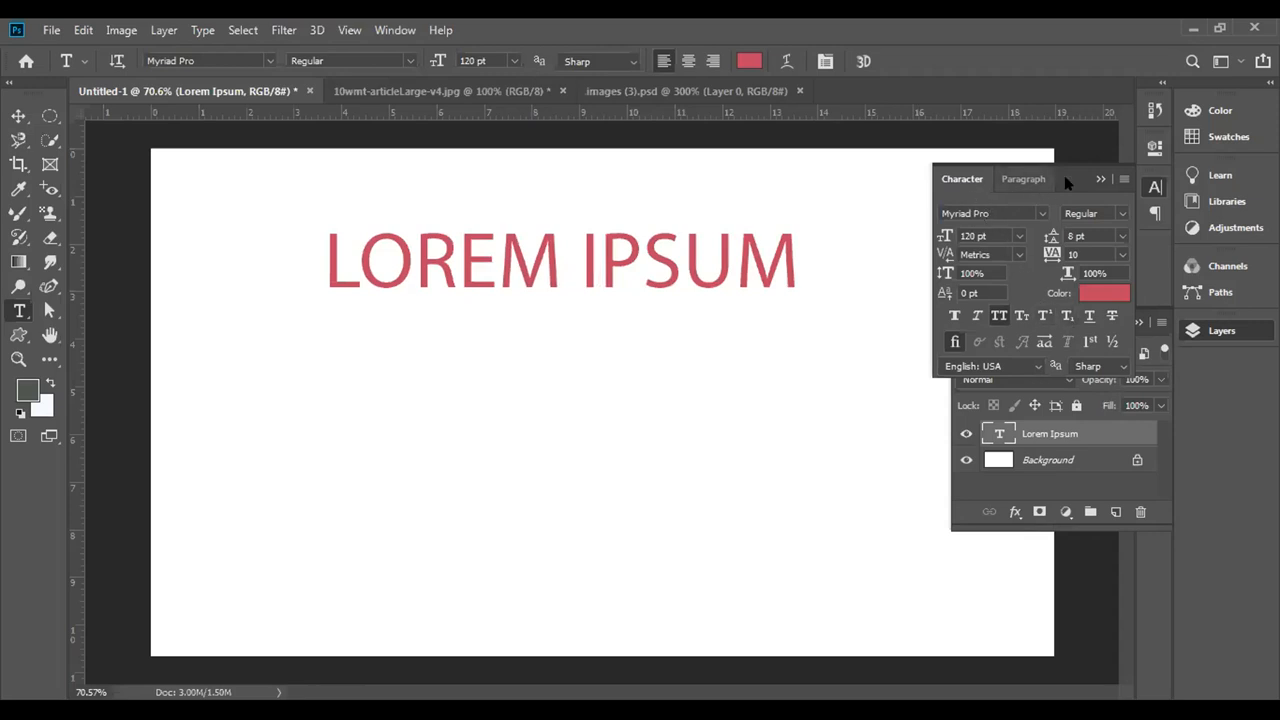
left_click(1100, 178)
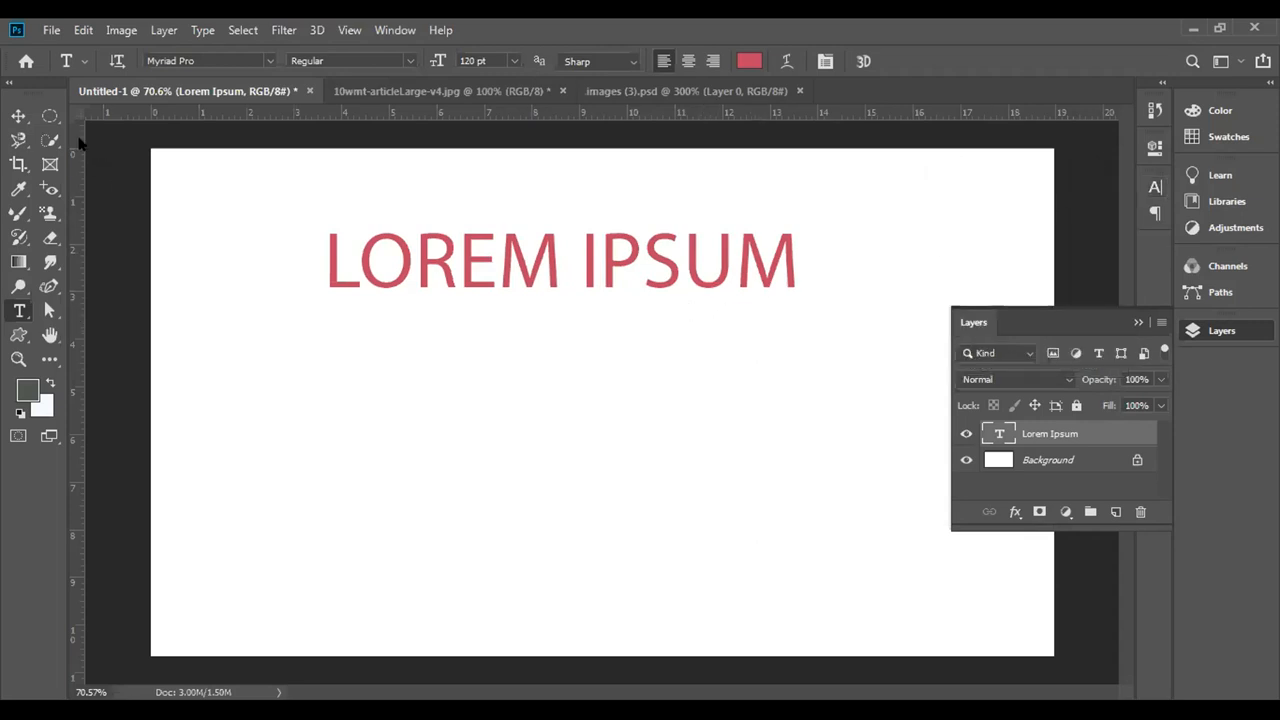
Move the LOREM IPSUM text down toward the middle of the canvas and deselect its layer.
left_click(17, 116)
left_click_drag(466, 251, 484, 342)
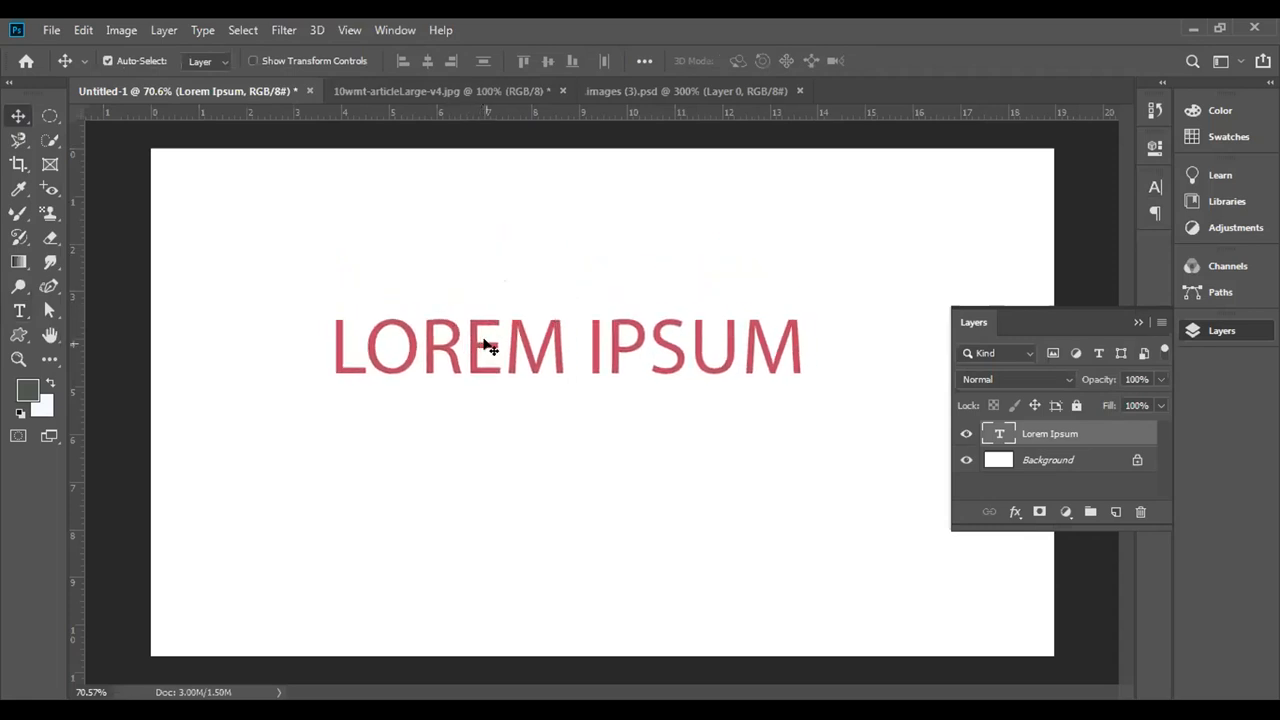
left_click_drag(357, 414, 416, 465)
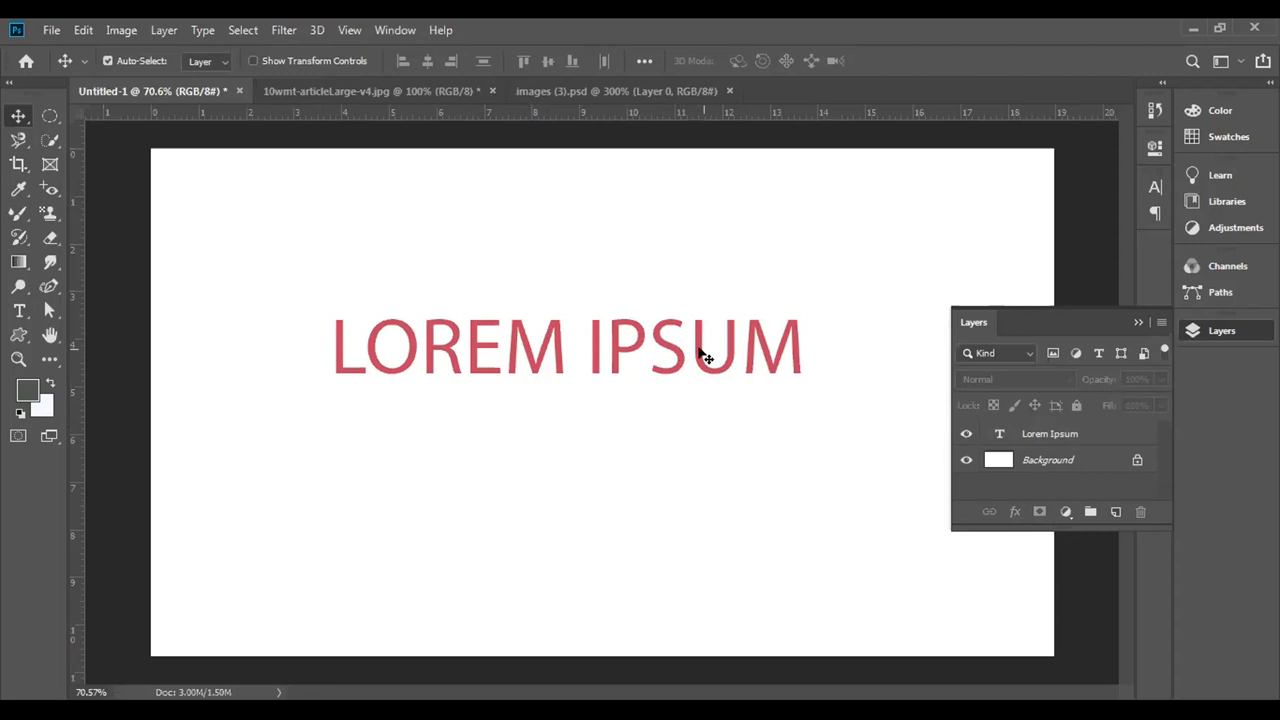
Set the font size of the Lorem Ipsum text layer to 200 pt in the Character panel.
left_click(1032, 433)
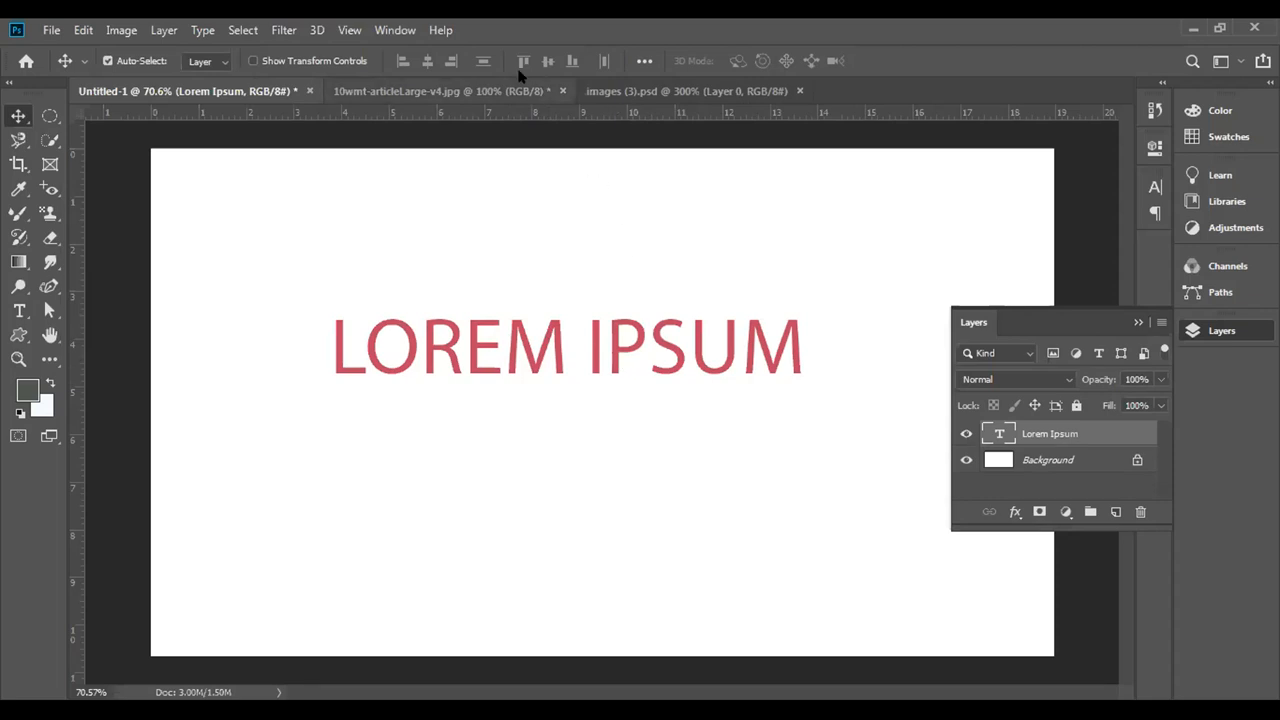
left_click(395, 30)
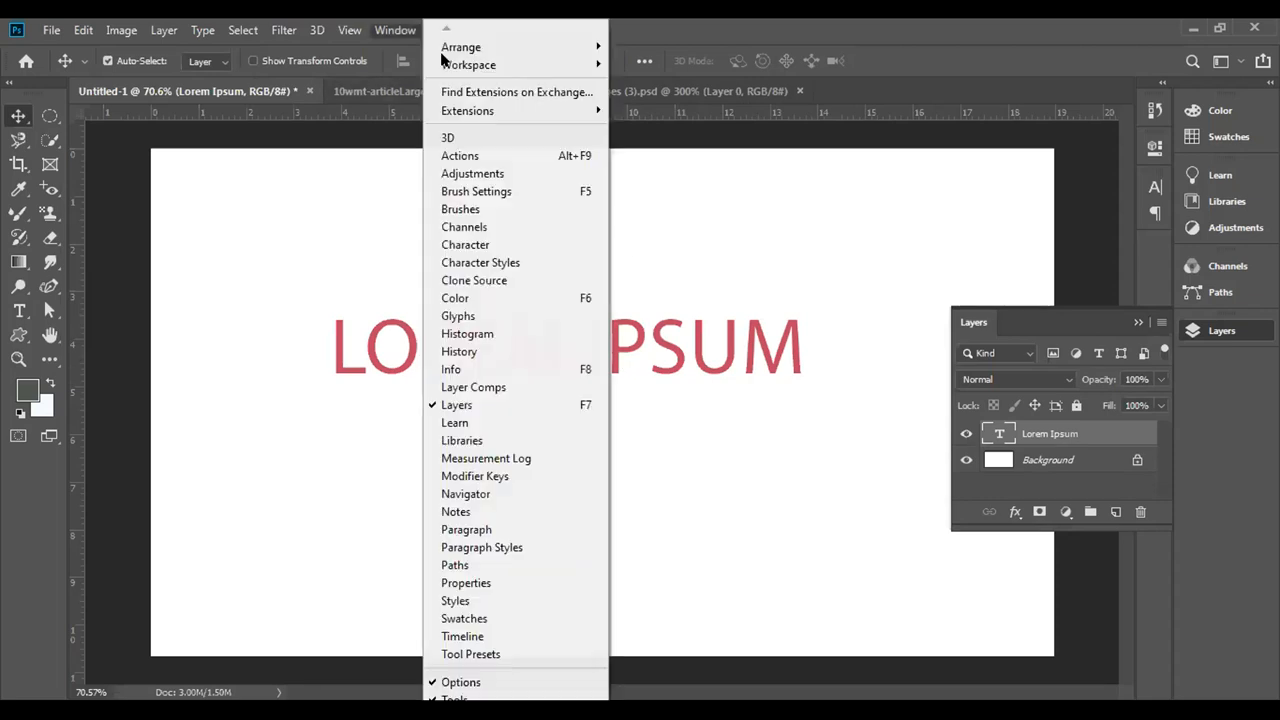
left_click(496, 244)
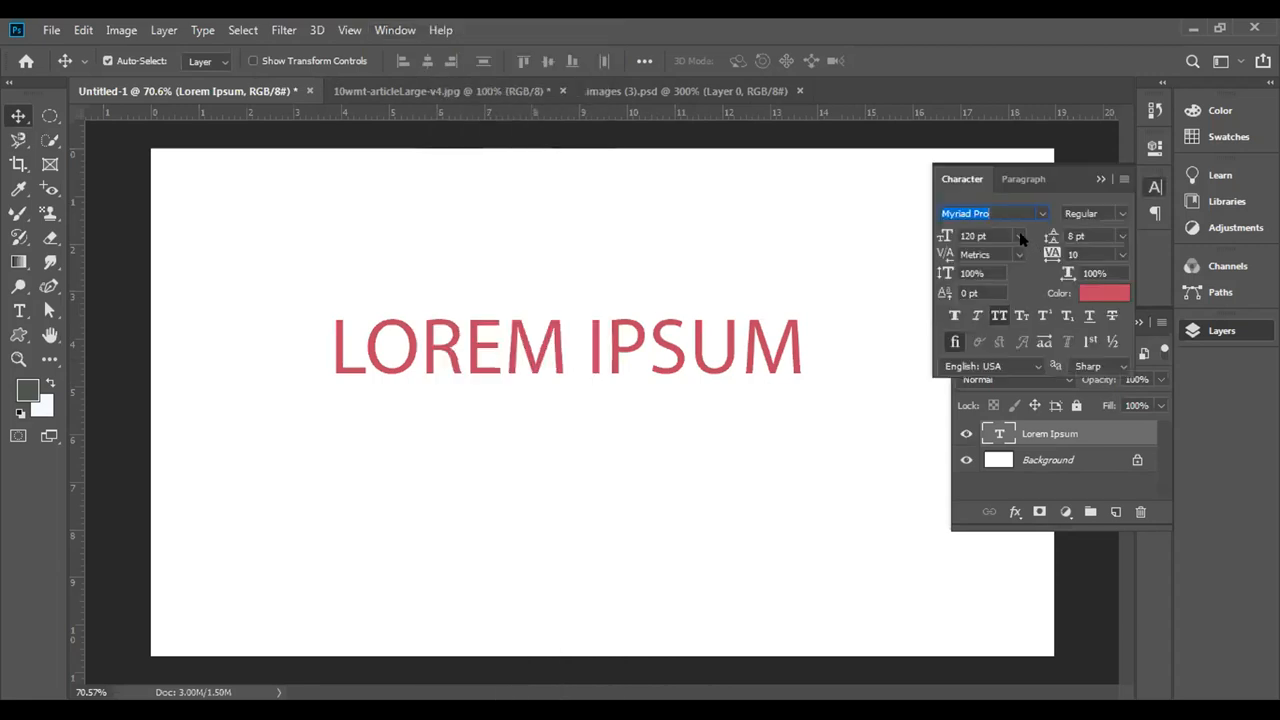
left_click(1020, 236)
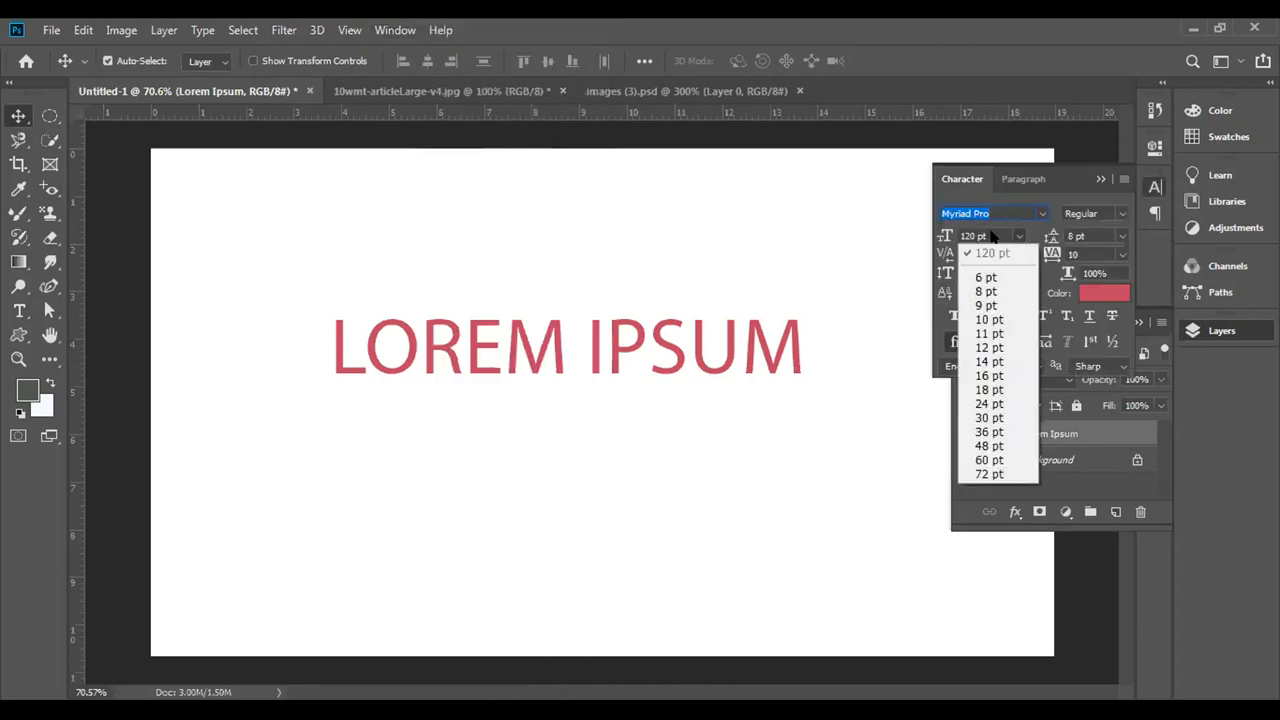
left_click(989, 231)
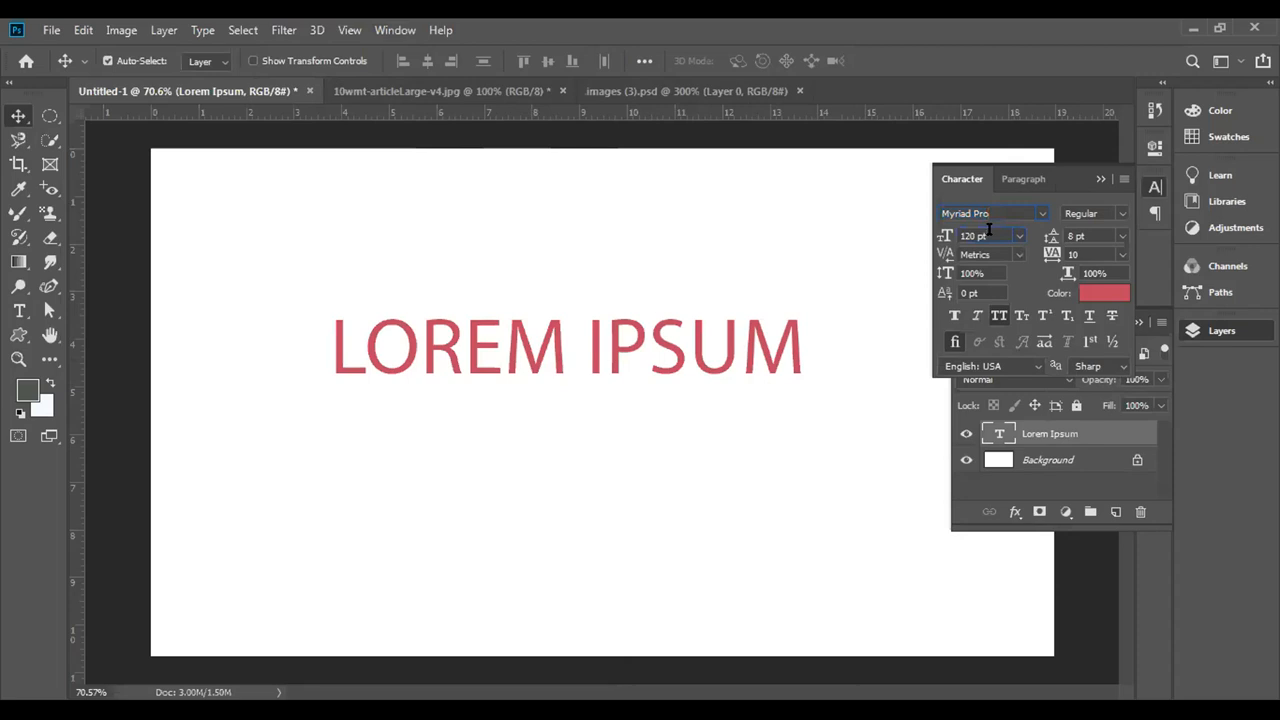
key("BackSpace")
key("BackSpace")
key("BackSpace")
key("BackSpace")
key("BackSpace")
key("BackSpace")
type("200")
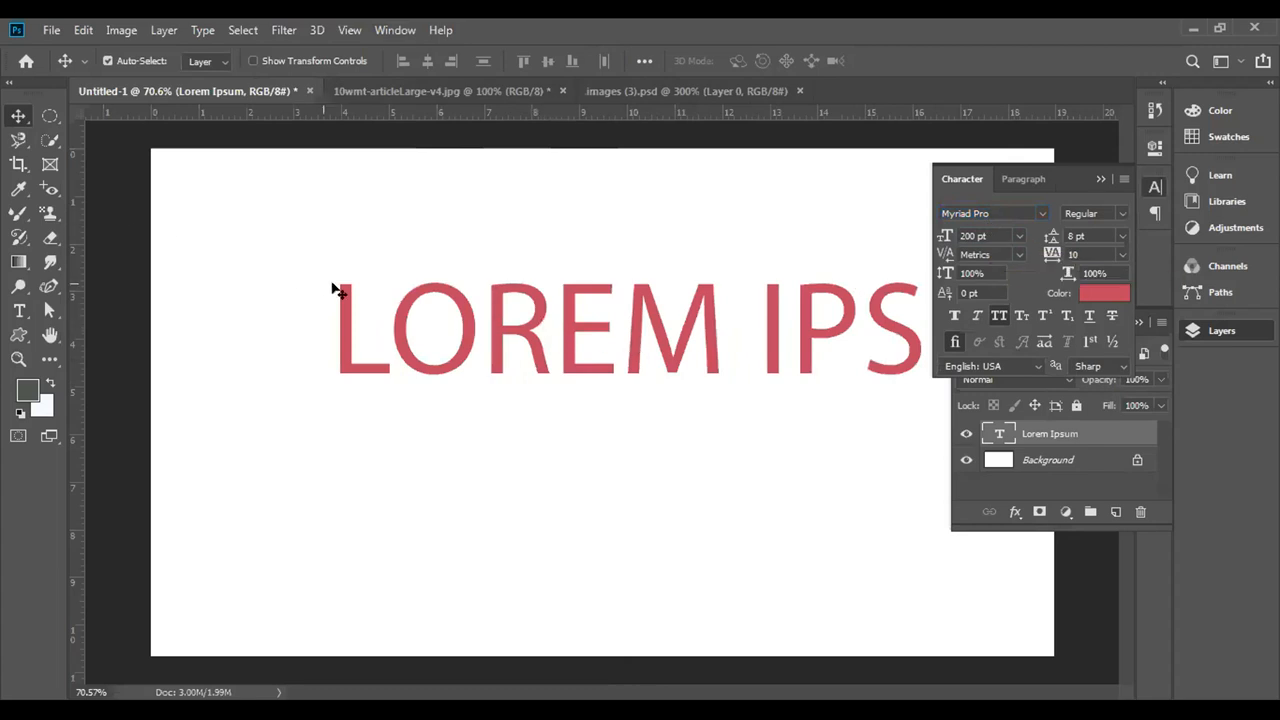
Reposition the enlarged LOREM IPSUM text so that it fits across the middle of the canvas.
left_click_drag(423, 331, 261, 367)
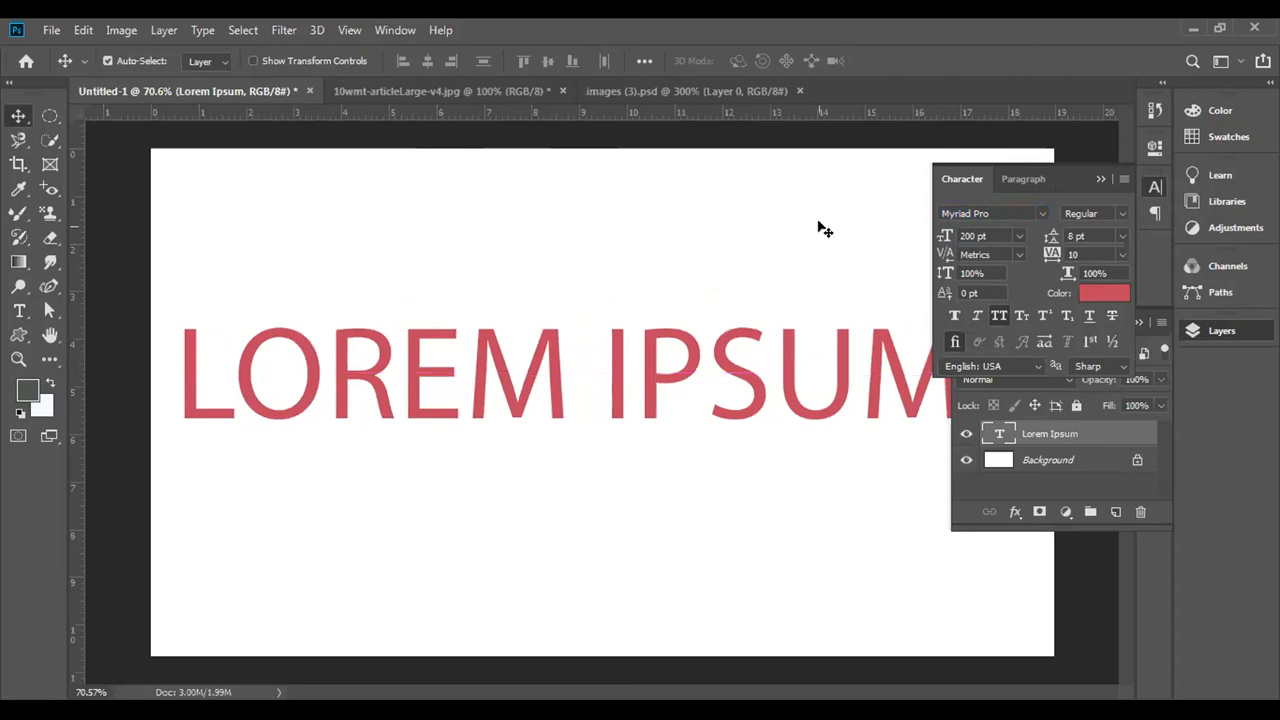
left_click(1100, 179)
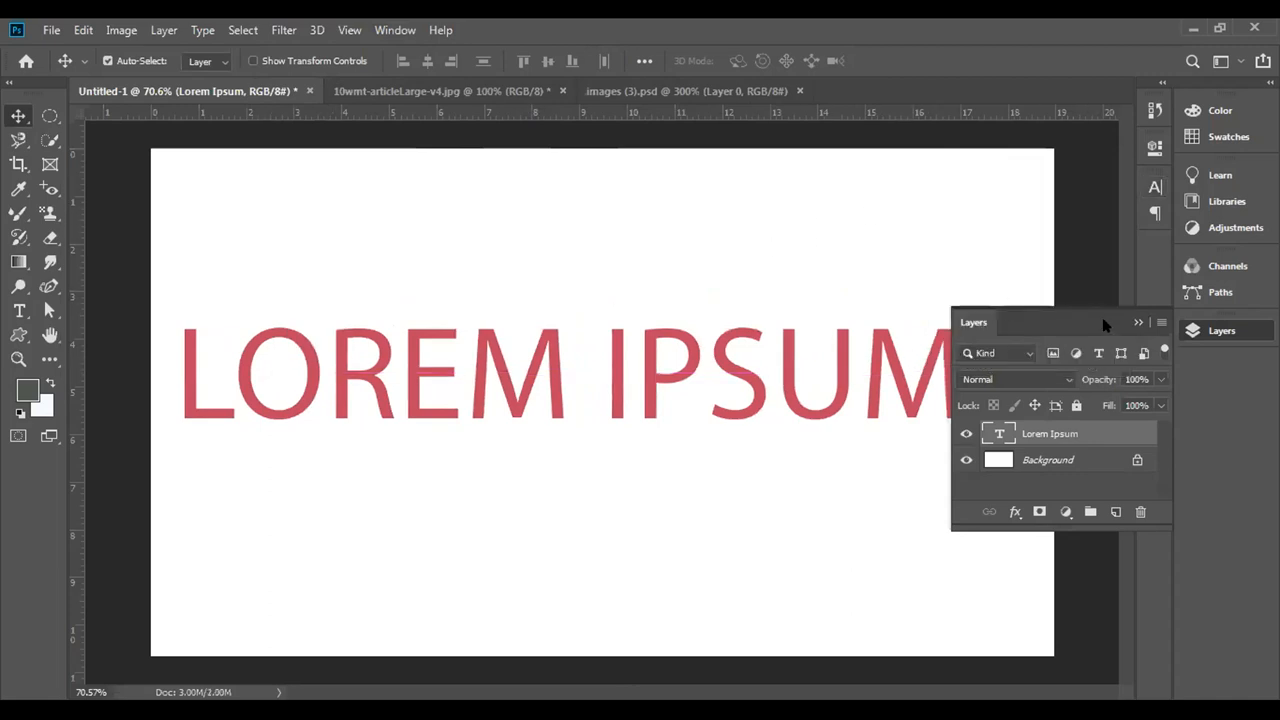
left_click(1138, 322)
left_click_drag(622, 393, 653, 376)
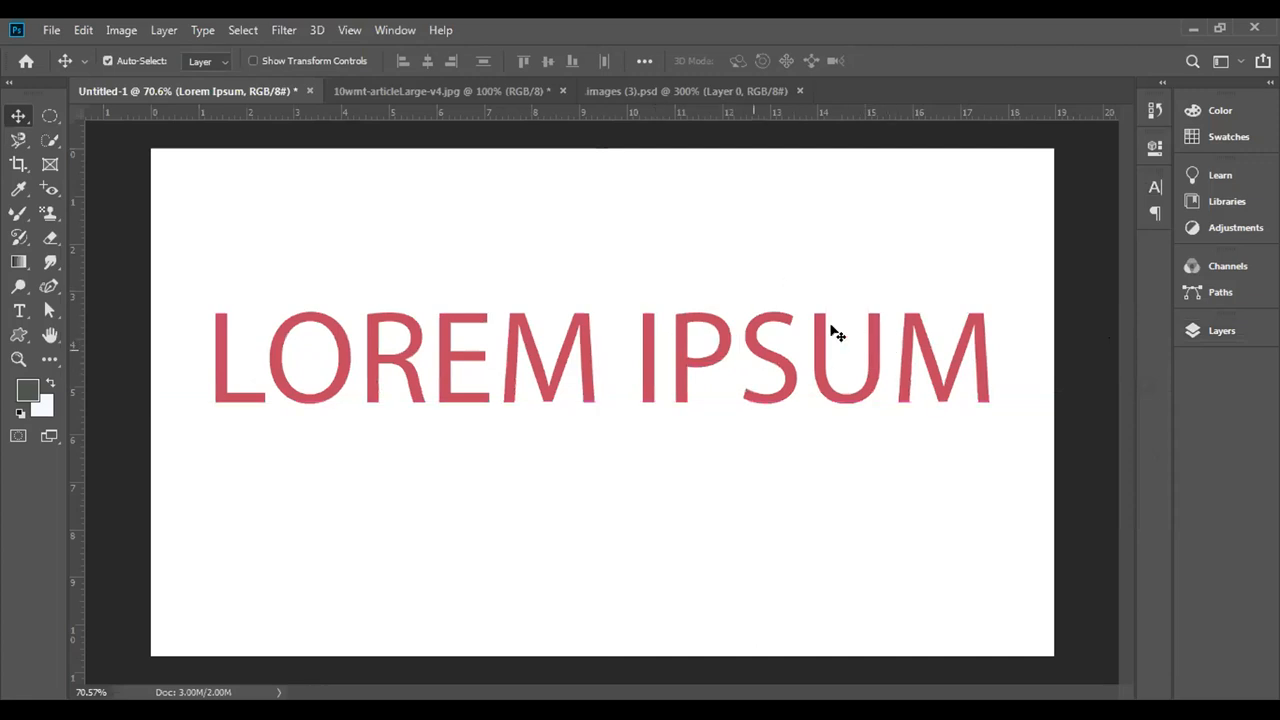
left_click(1190, 336)
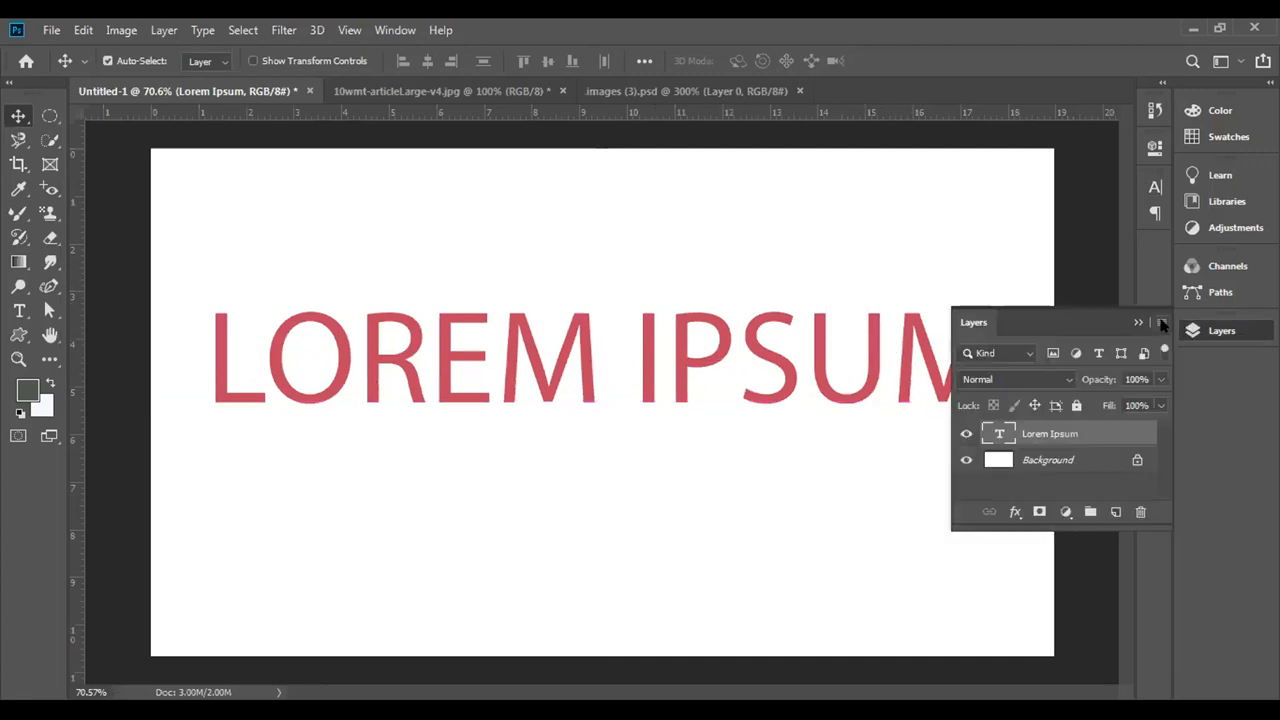
left_click(370, 92)
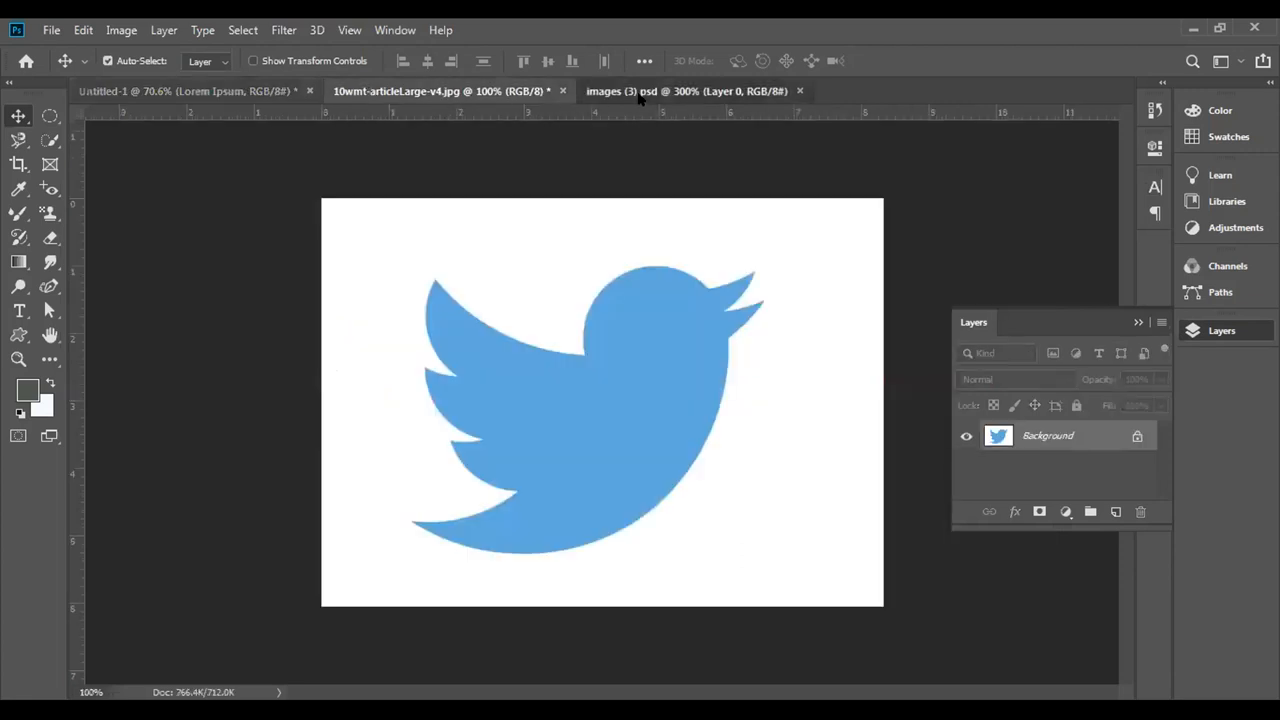
key("ctrl+Tab")
left_click(394, 95)
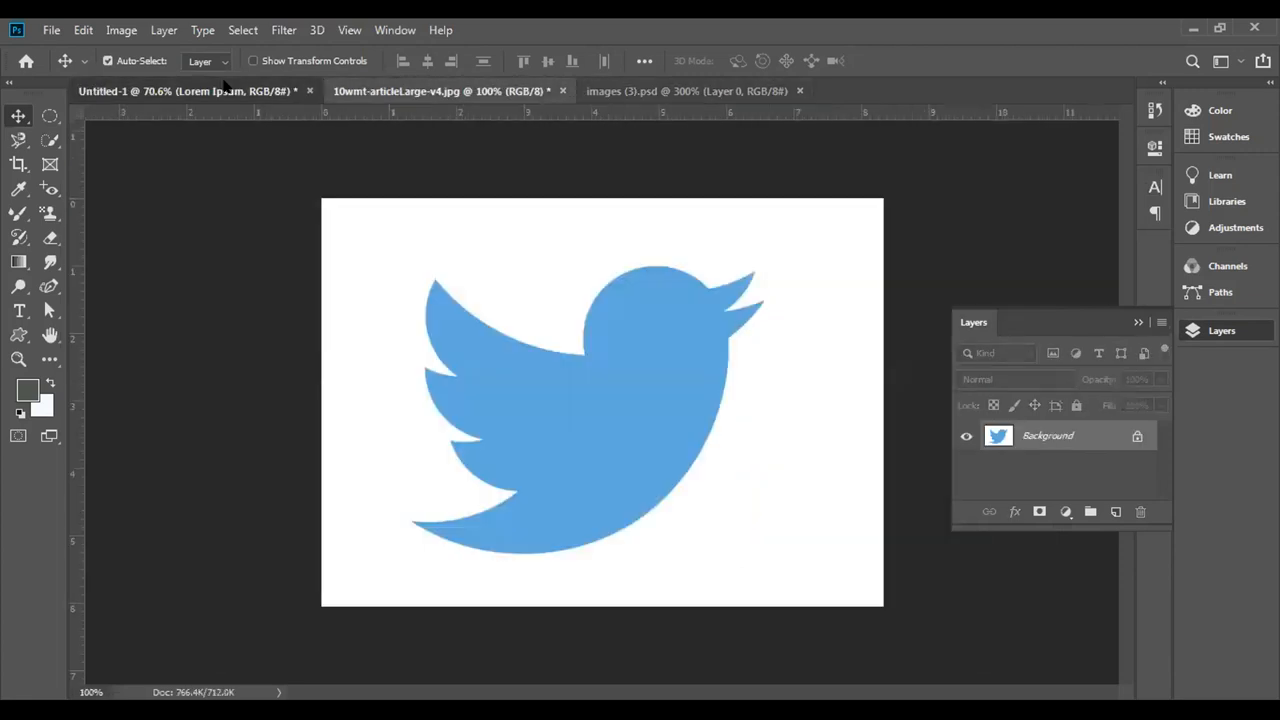
left_click(227, 86)
Place download.jpg as an embedded image in the Untitled-1 document and stretch it to fill the whole canvas.
left_click(48, 30)
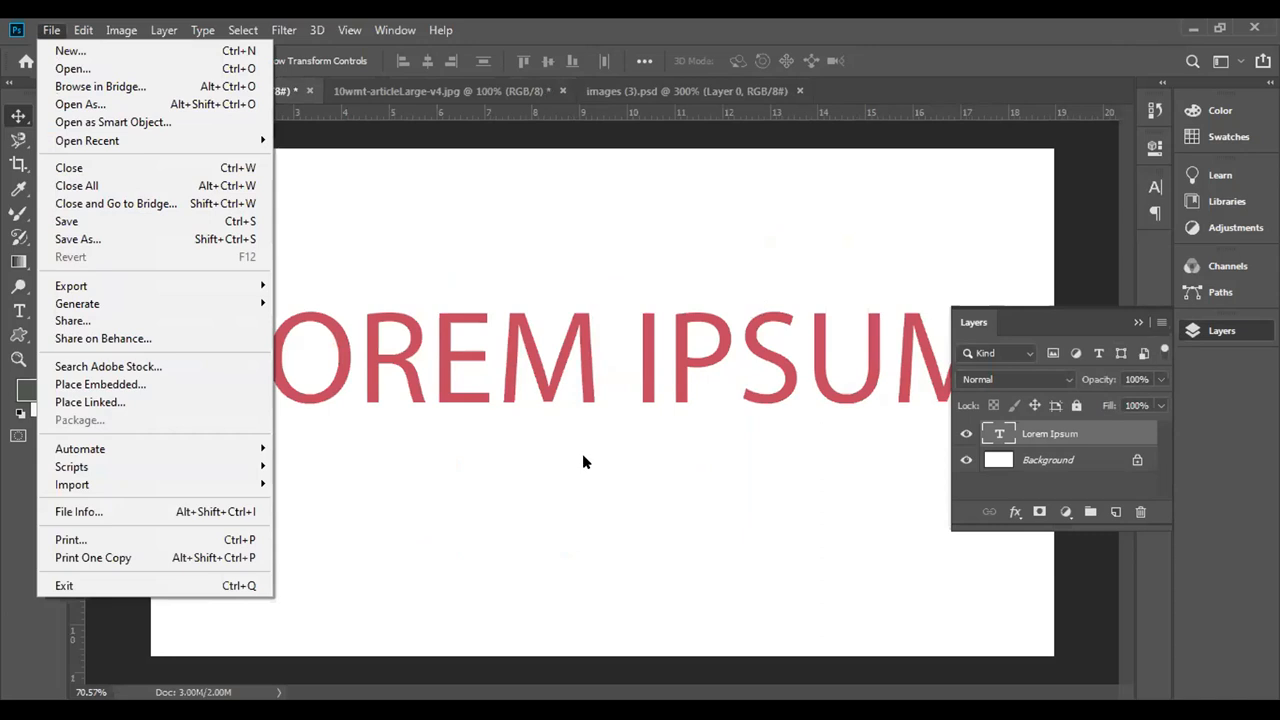
left_click(126, 386)
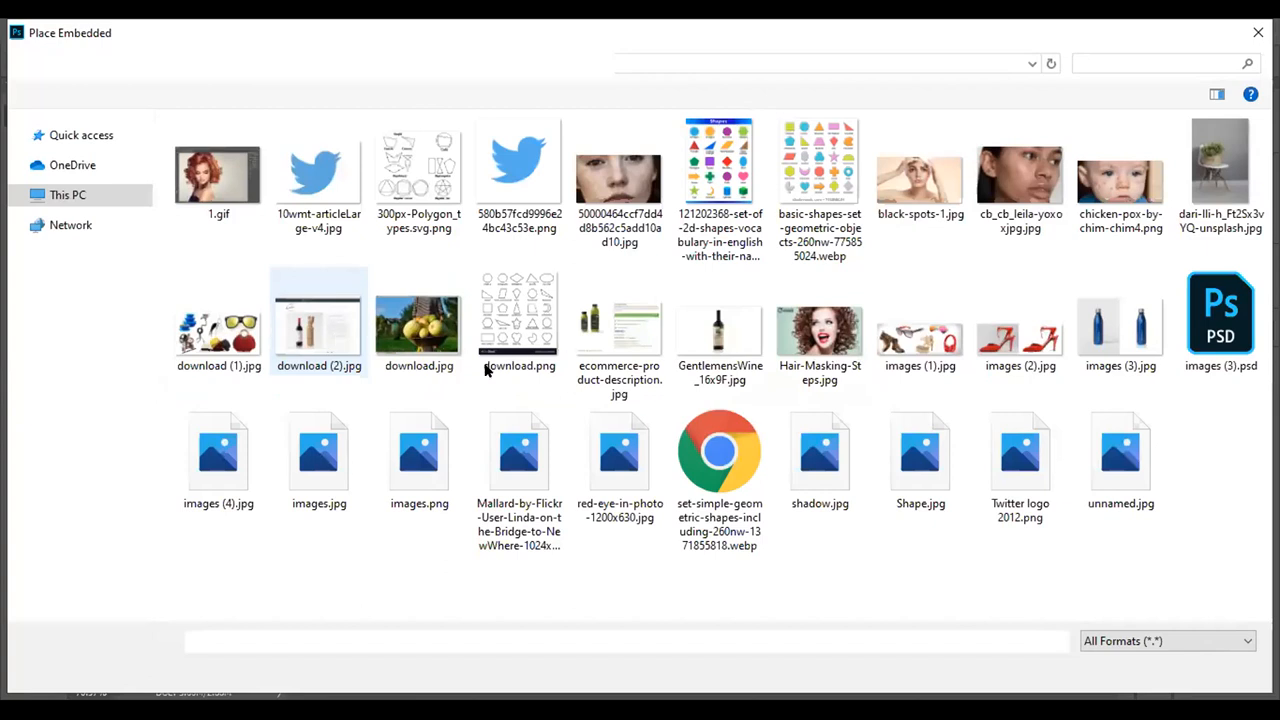
left_click(410, 326)
left_click(1090, 671)
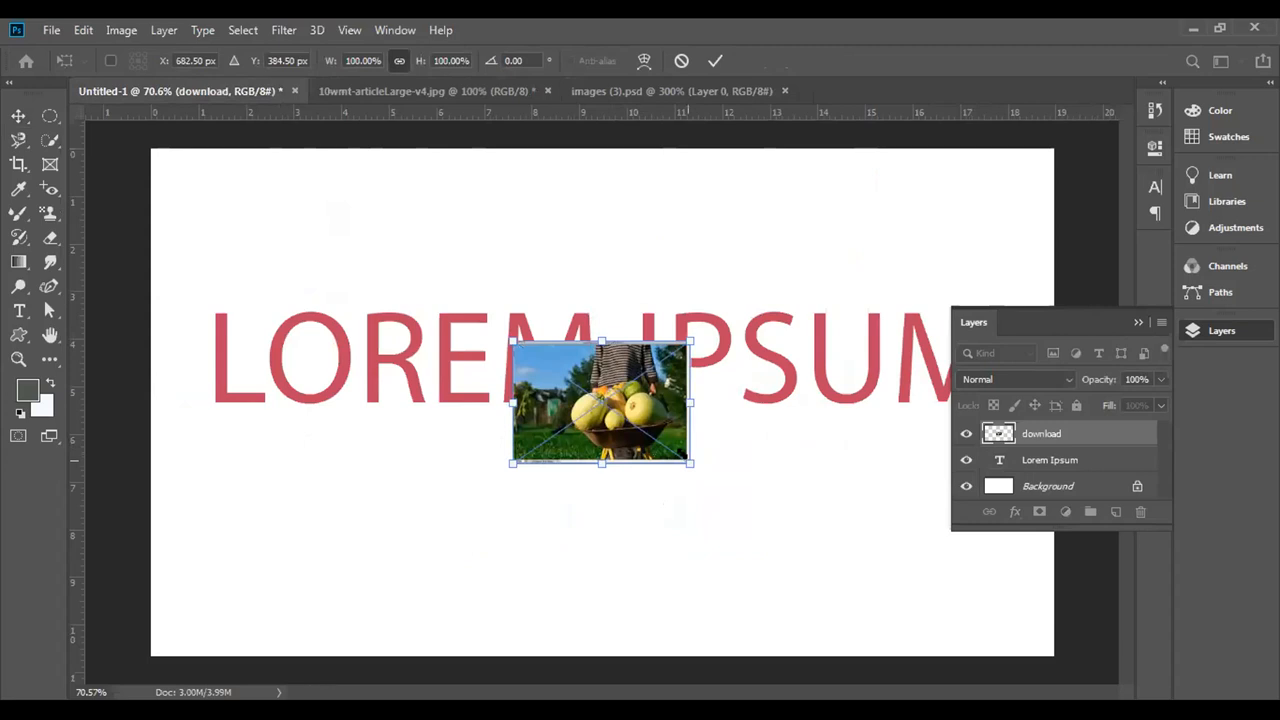
left_click_drag(689, 462, 1053, 655)
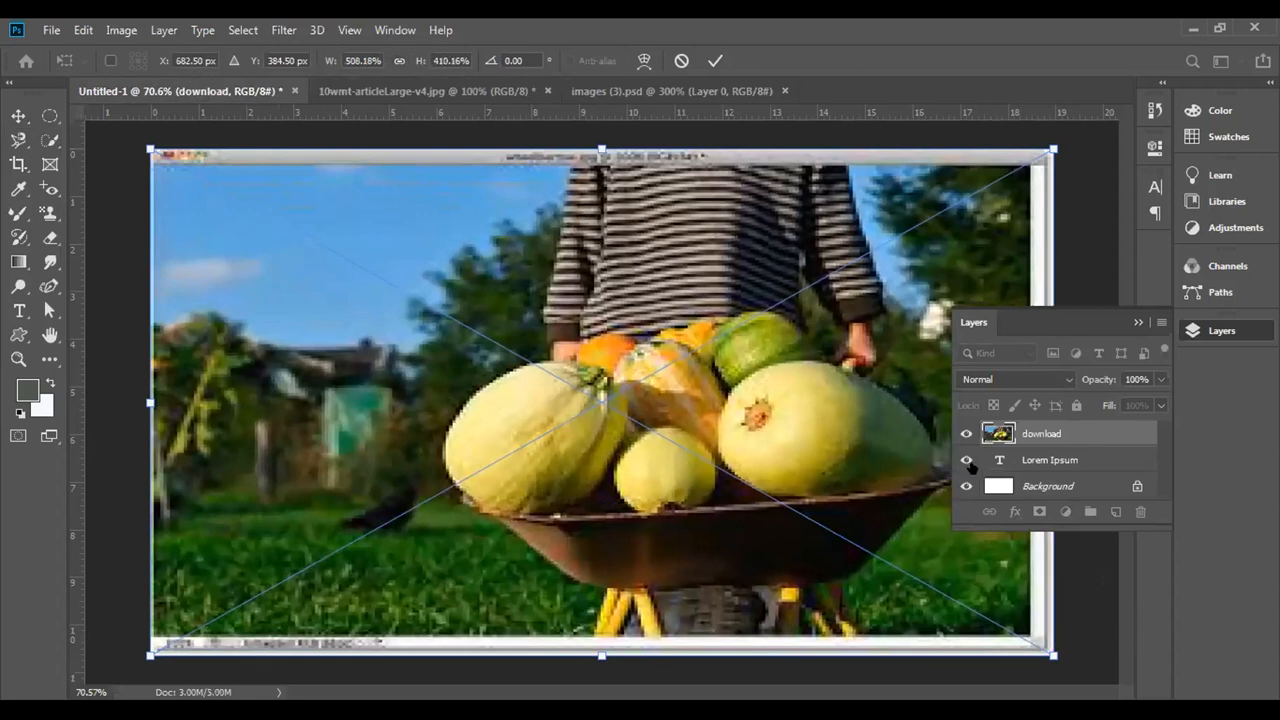
key("Return")
Bring the Lorem Ipsum layer above the download image layer and move the text down over the melons.
left_click_drag(1027, 463, 1025, 443)
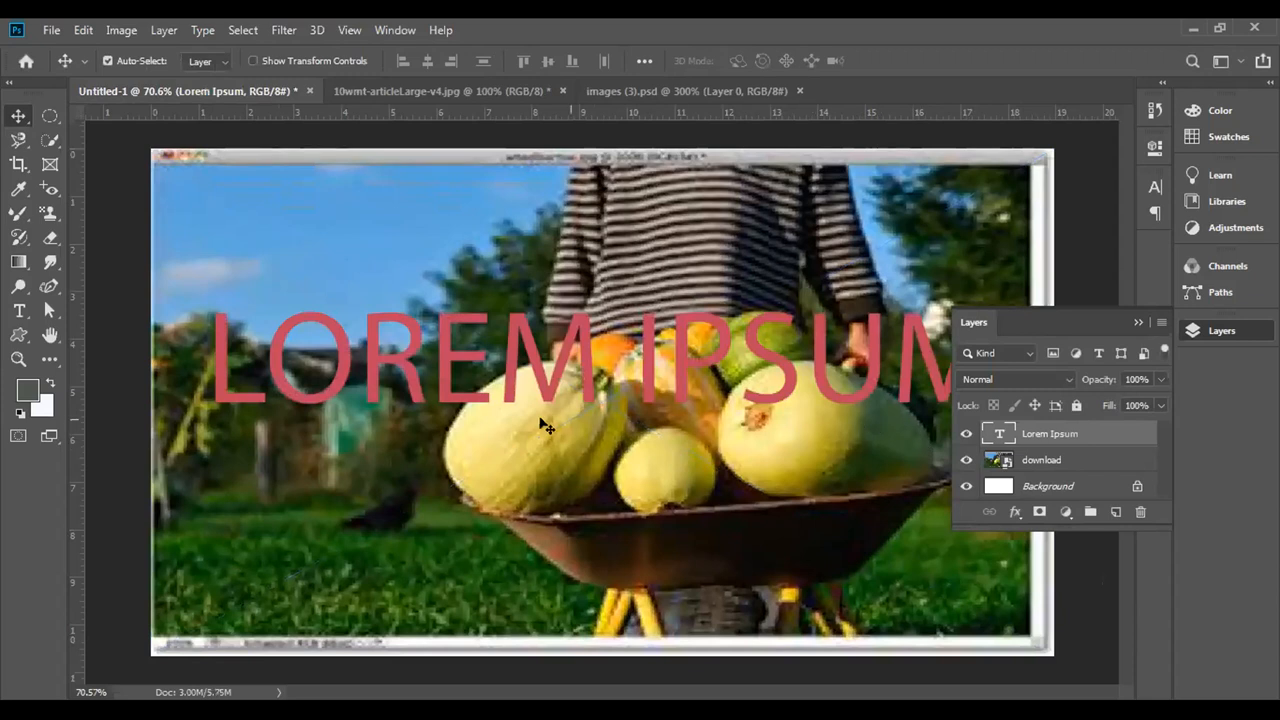
left_click_drag(553, 392, 520, 484)
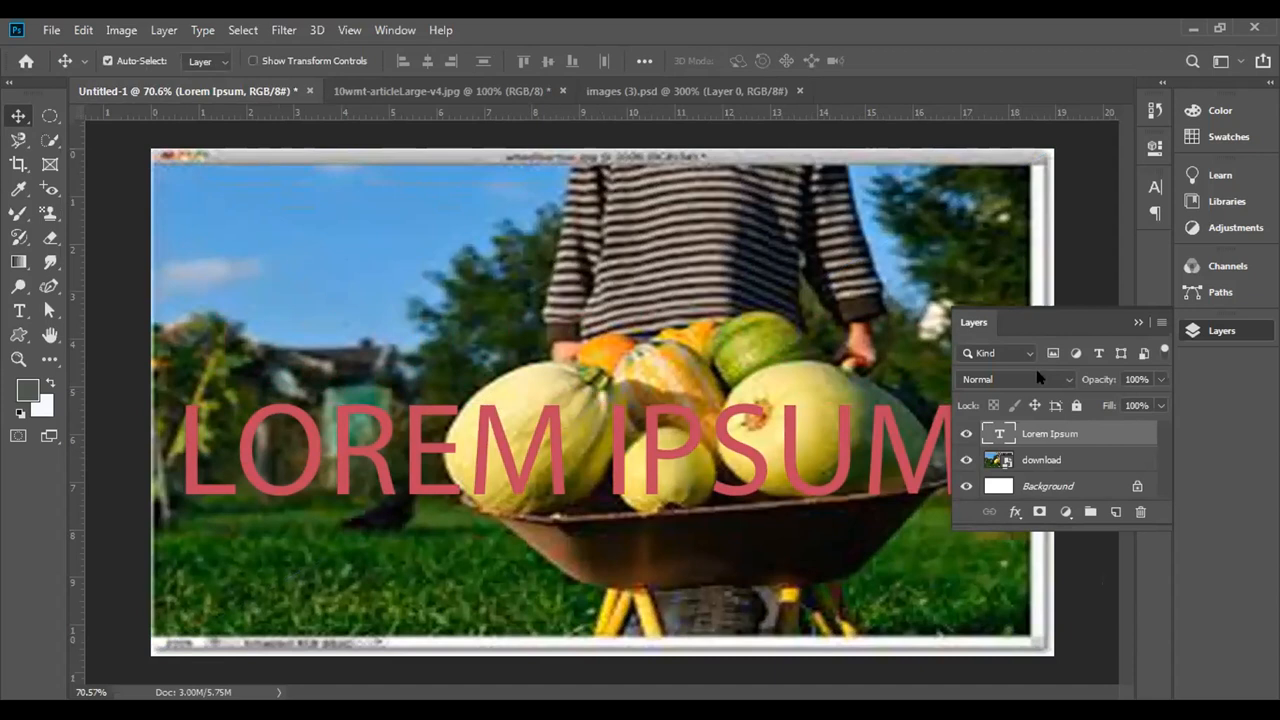
Rasterize the placed download image layer.
left_click(1032, 458)
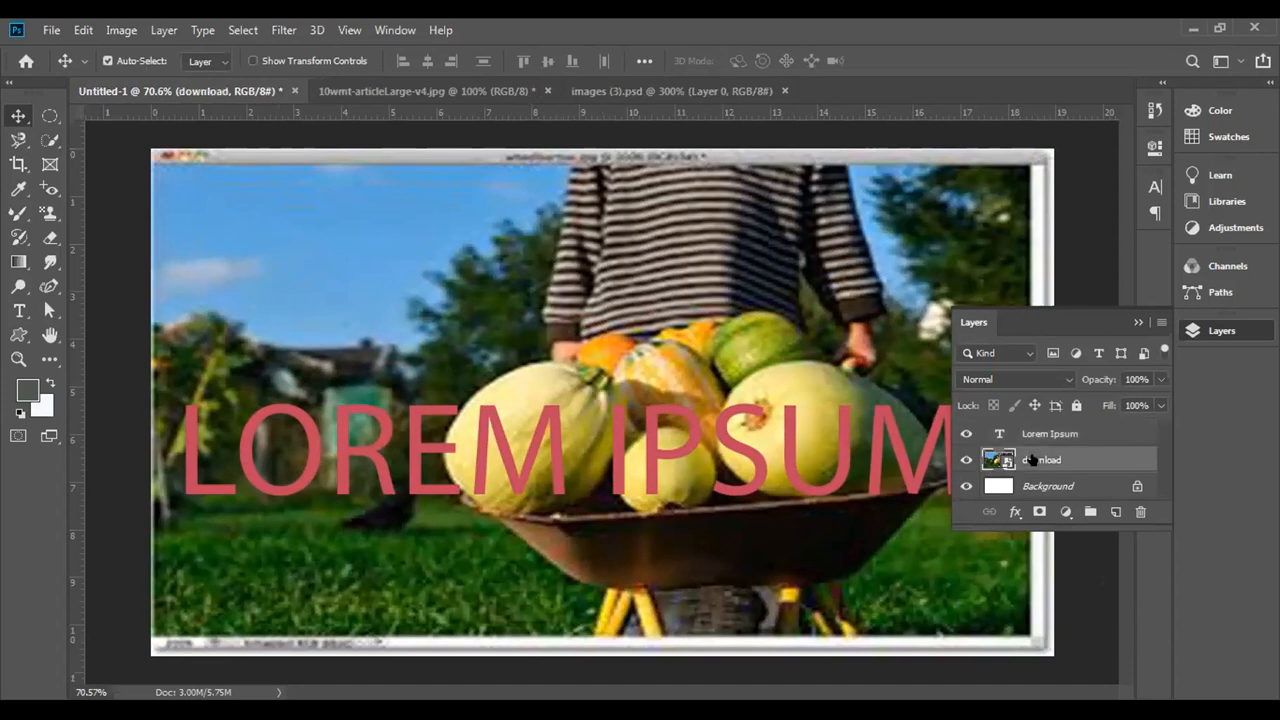
right_click(1032, 458)
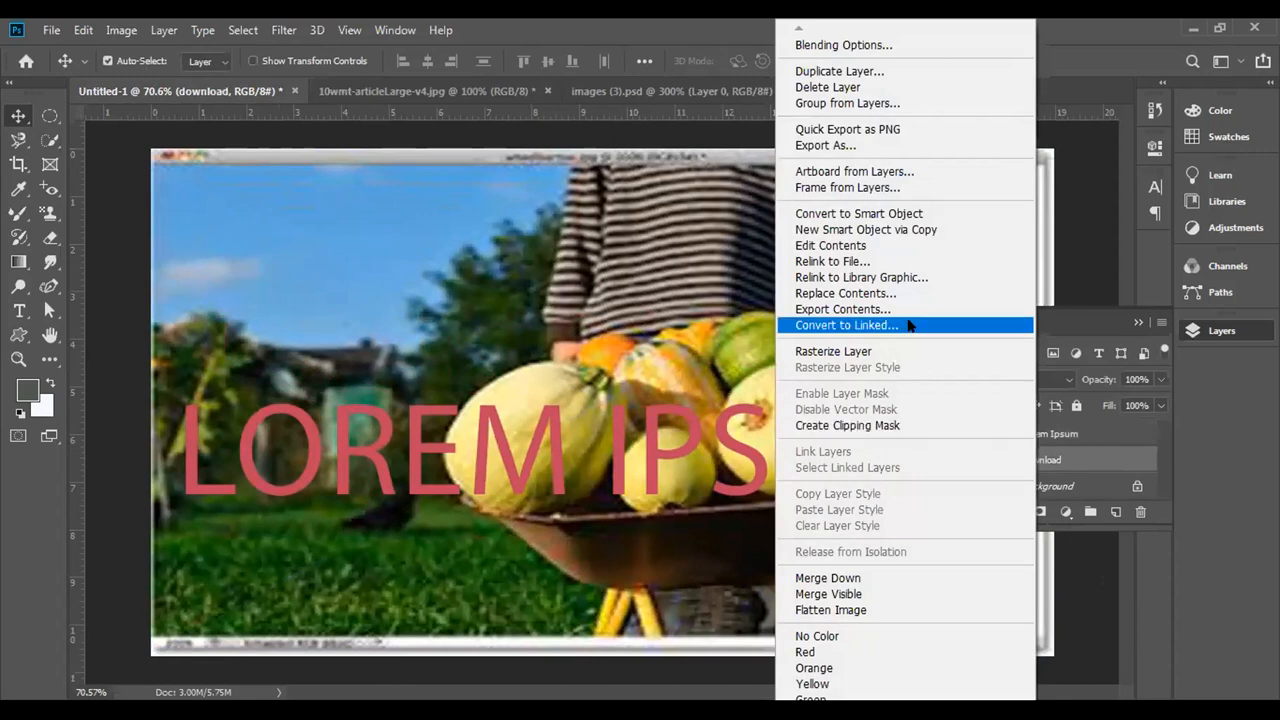
left_click(893, 355)
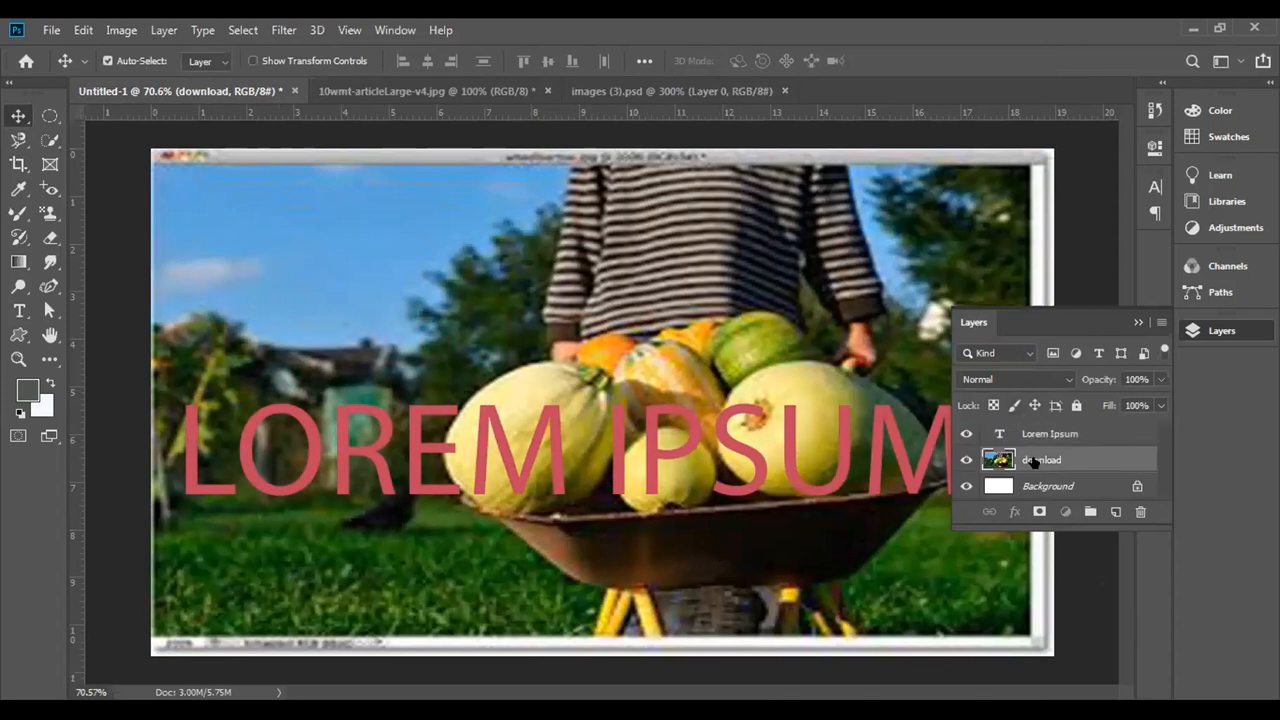
Bring the download image layer above the Lorem Ipsum text layer.
key("ctrl+bracketright")
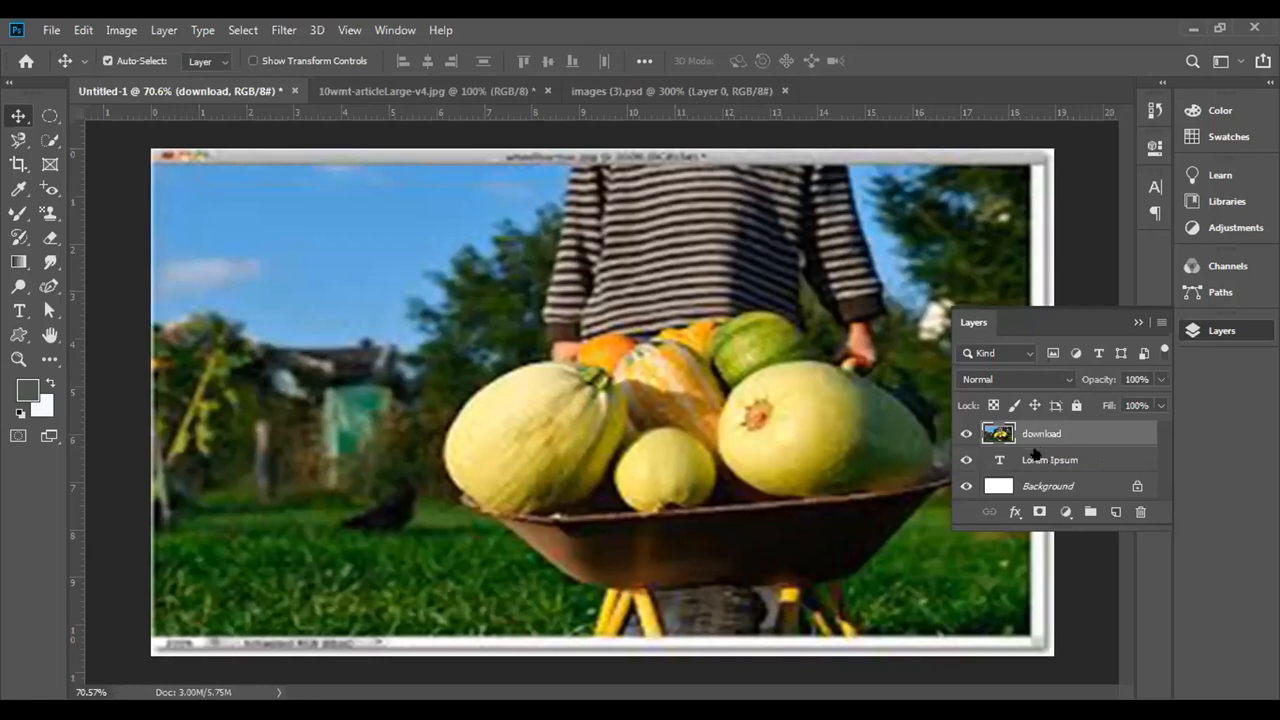
Clip the download layer to the Lorem Ipsum text with a clipping mask and shift the photo down within the letters.
right_click(1040, 433)
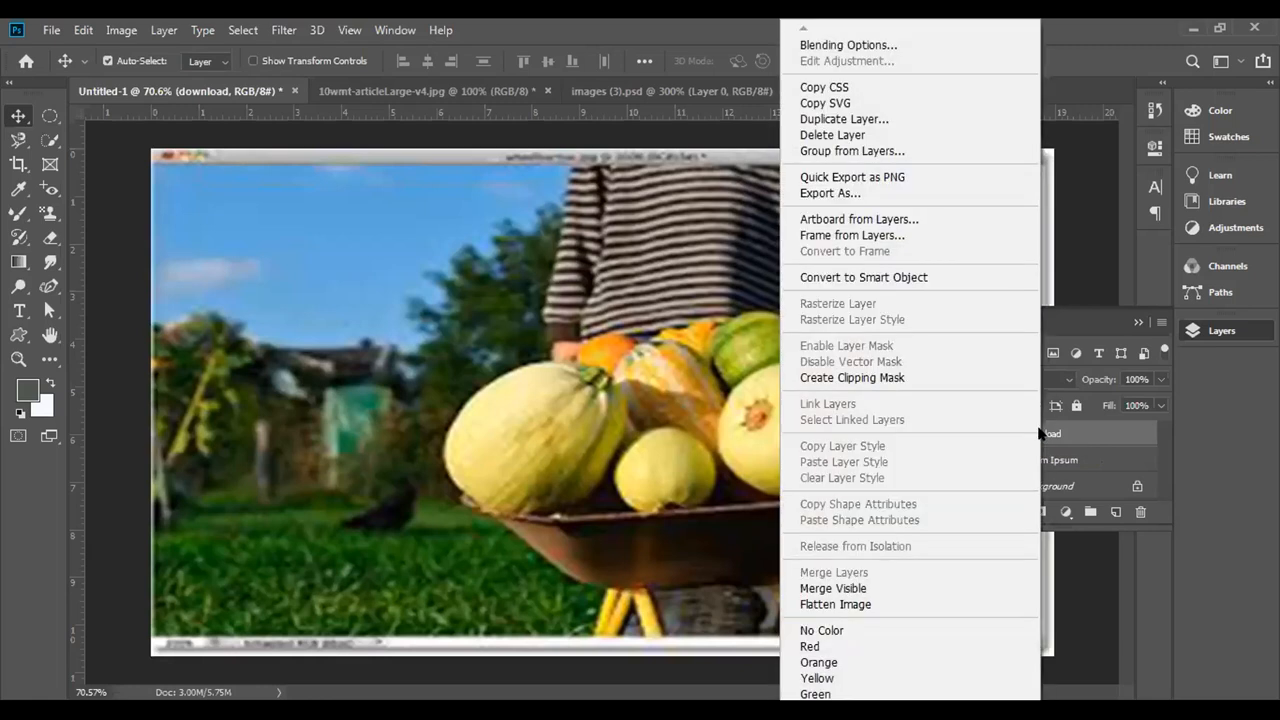
left_click(903, 378)
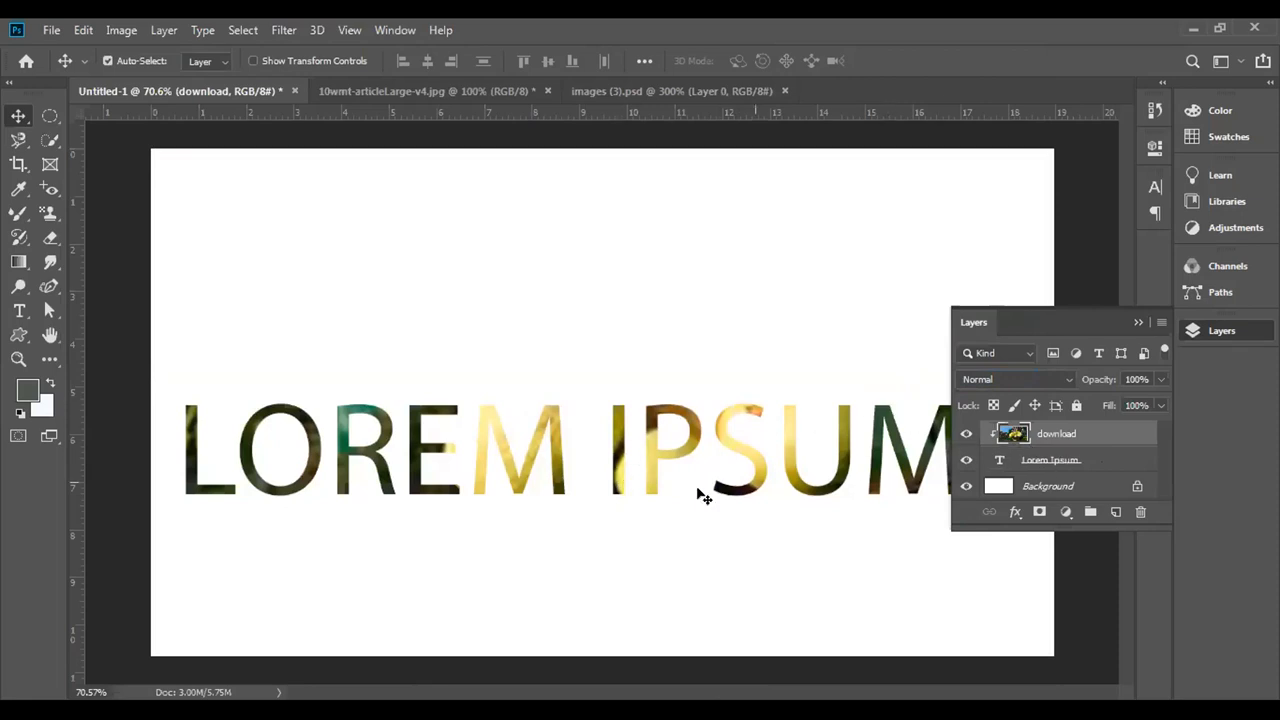
left_click_drag(606, 471, 618, 548)
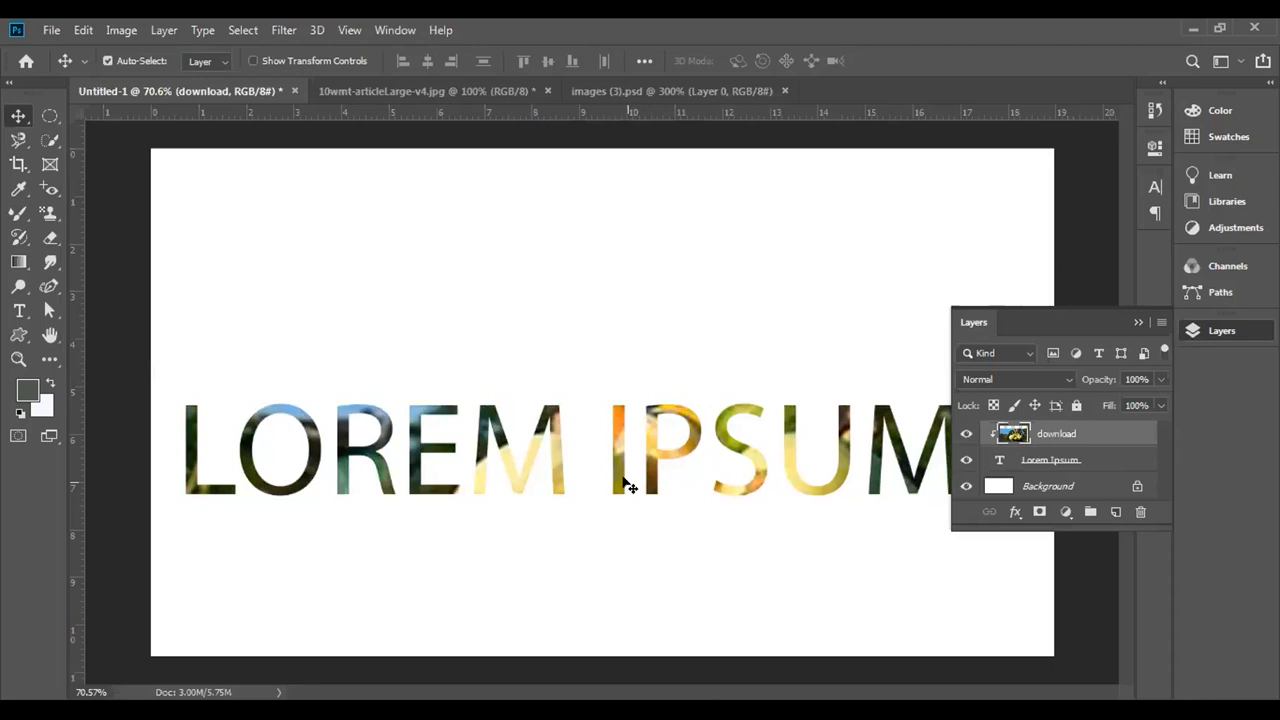
Merge the clipped download layer with the Lorem Ipsum layer and move the merged text to the upper part of the canvas.
left_click(1088, 461, "shift")
right_click(1065, 447)
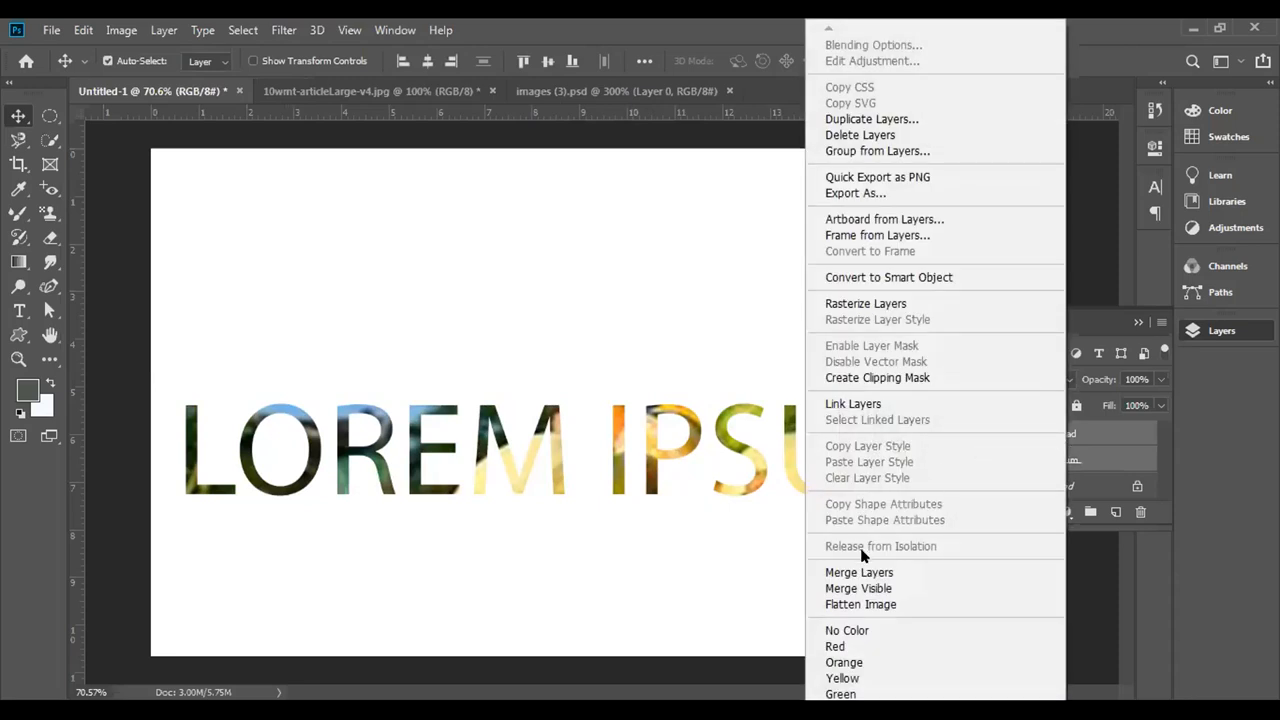
left_click(859, 572)
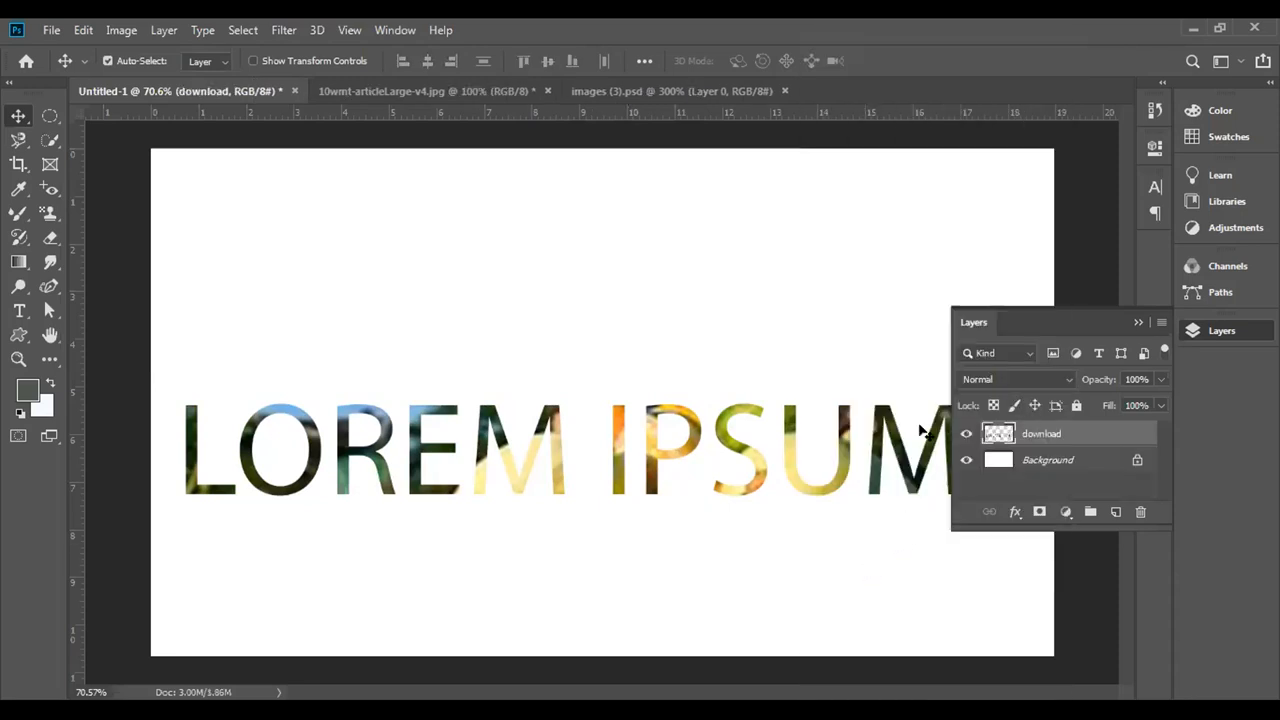
left_click_drag(557, 452, 605, 296)
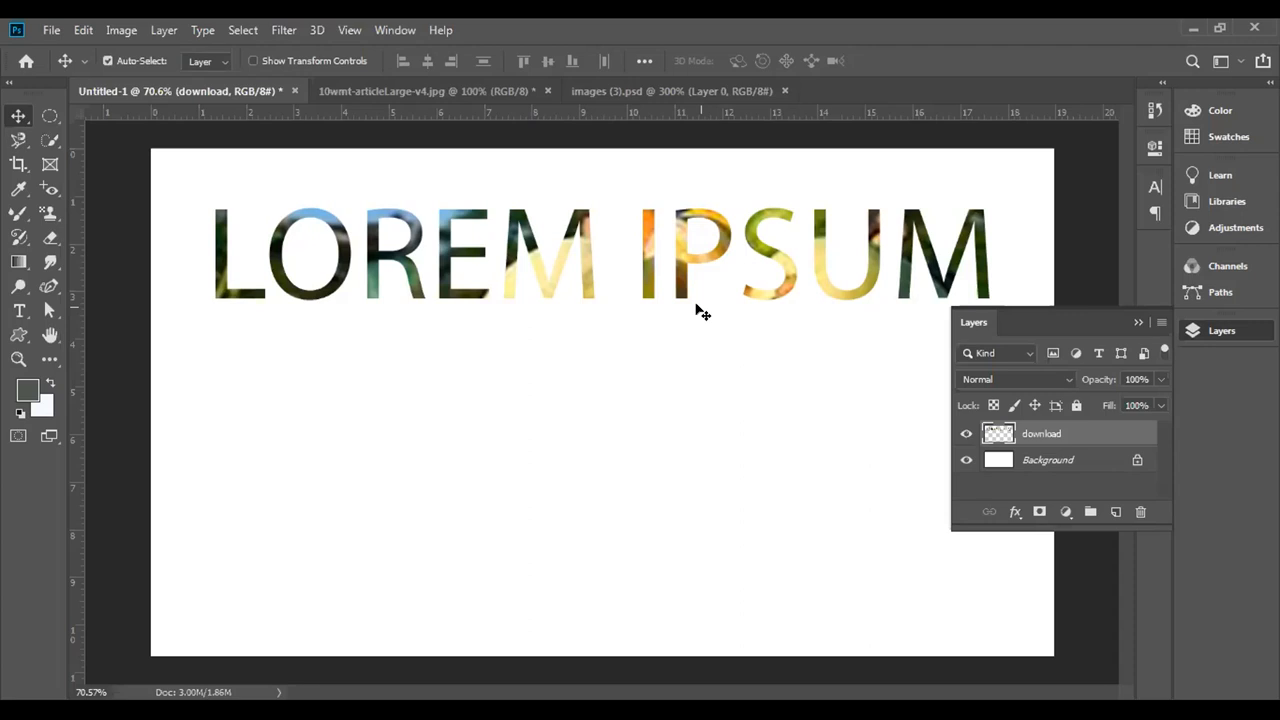
Undo the edits back to before the clipping mask, and hide and show the download layer to compare it with the text underneath.
key("ctrl+z")
key("ctrl+z")
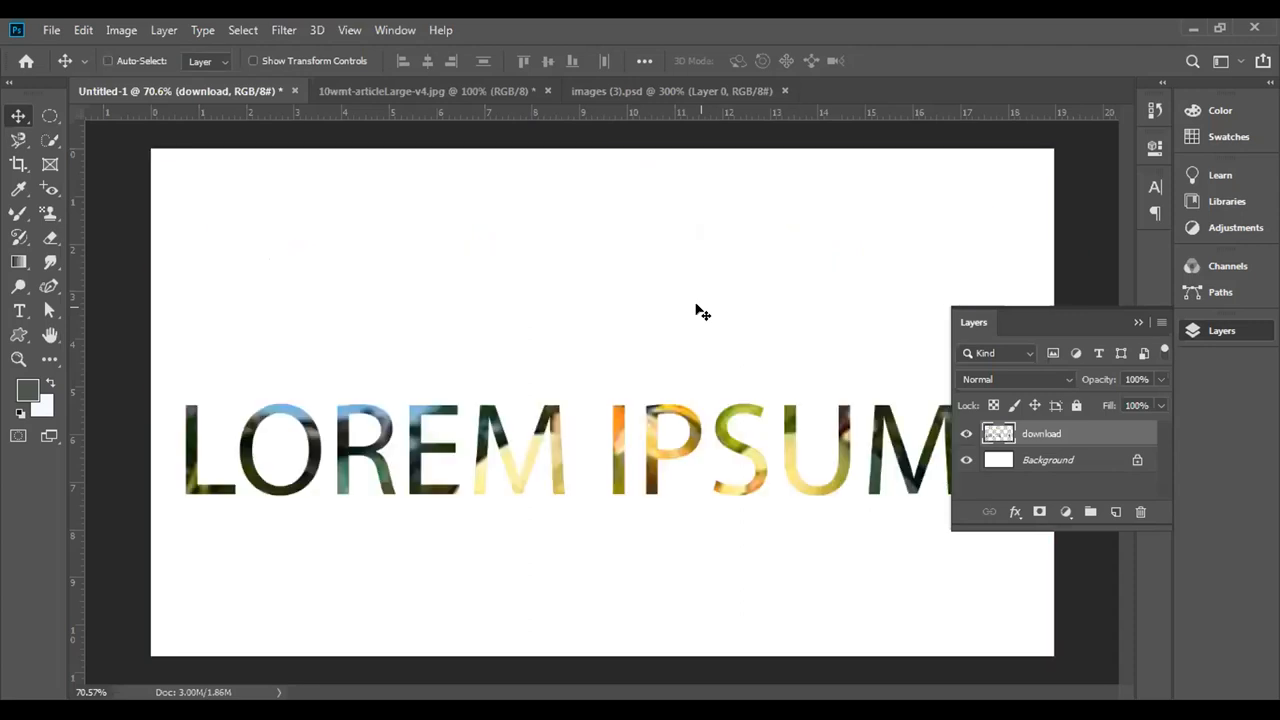
key("ctrl+z")
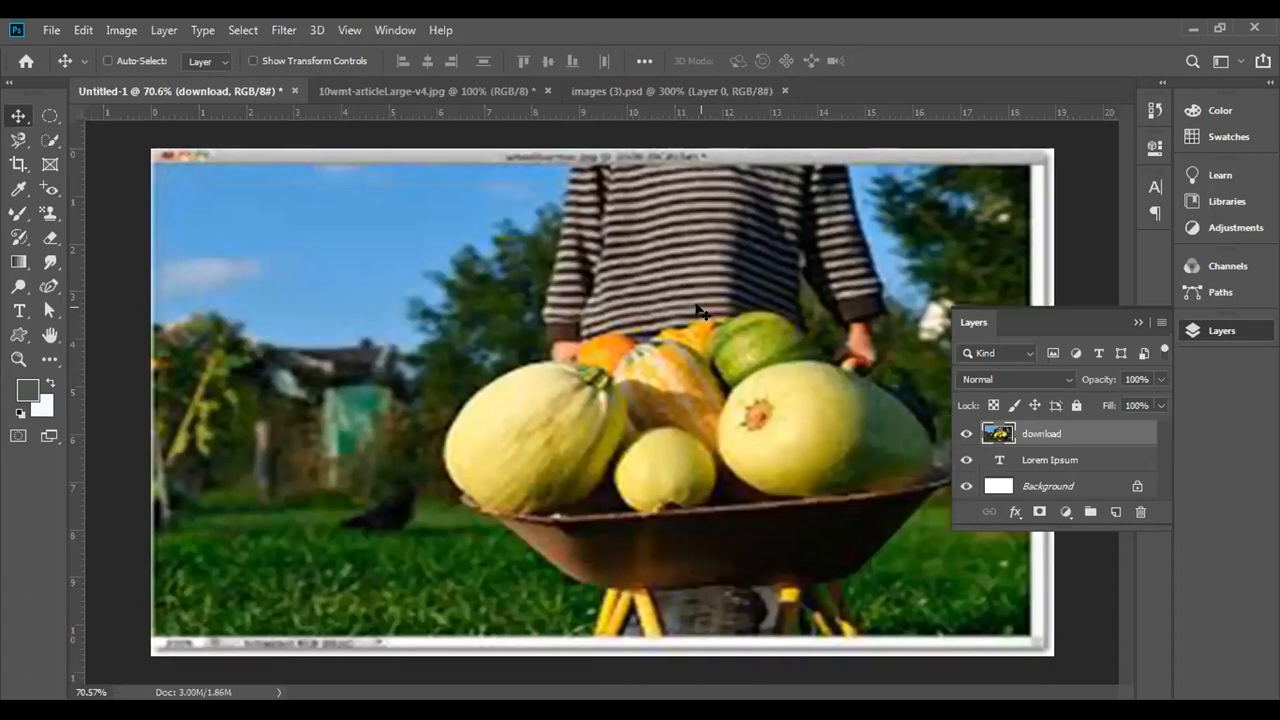
left_click(966, 433)
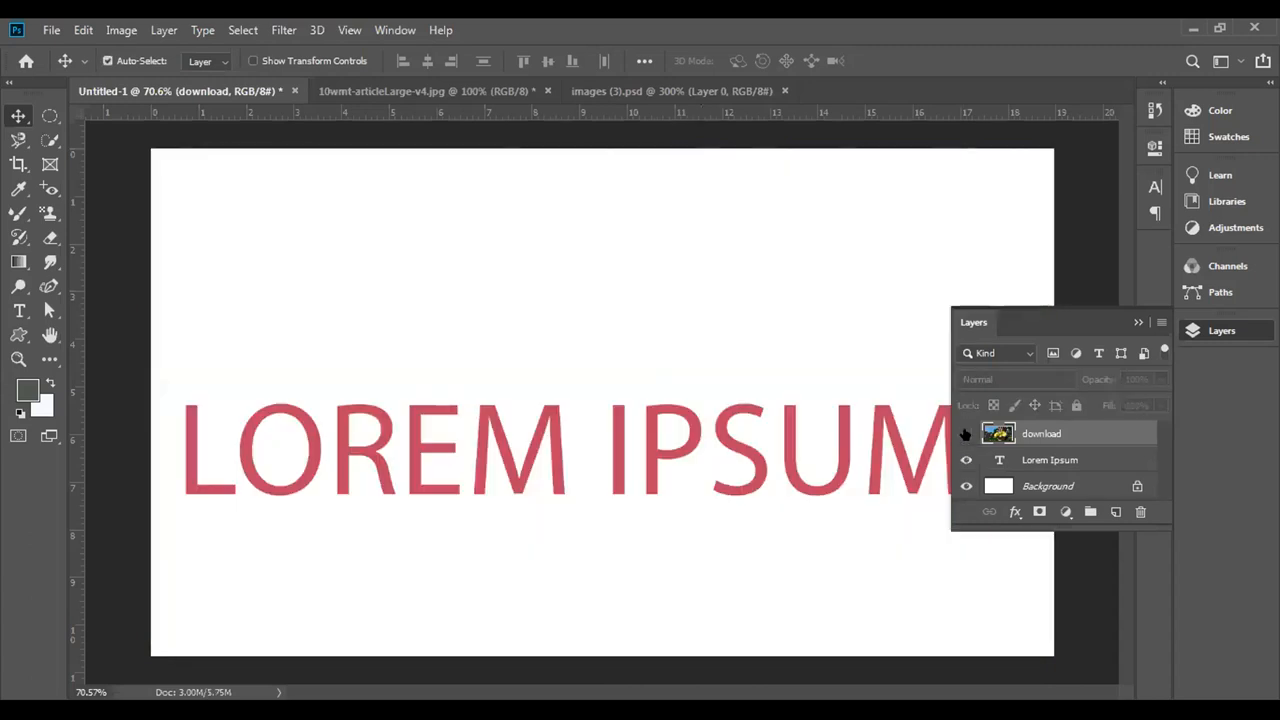
left_click(965, 433)
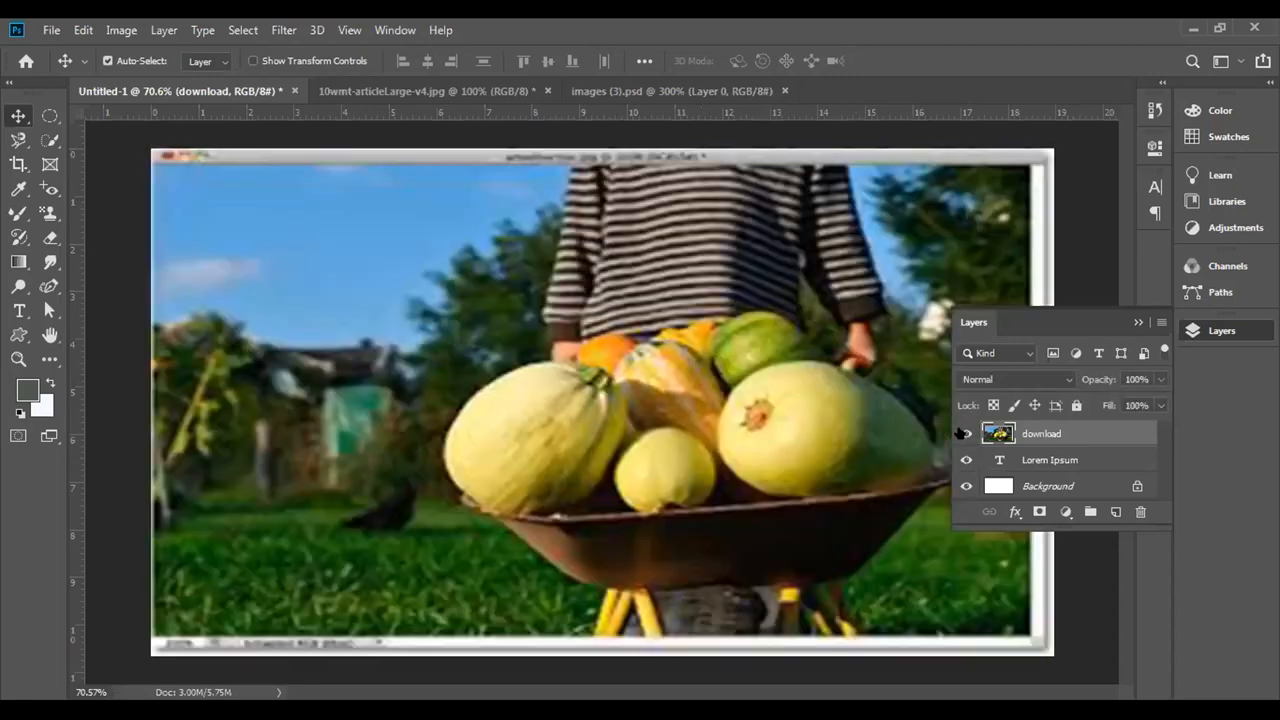
Create a clipping mask from the download layer onto the Lorem Ipsum text and nudge the photo slightly down and right inside the letters.
right_click(1037, 433)
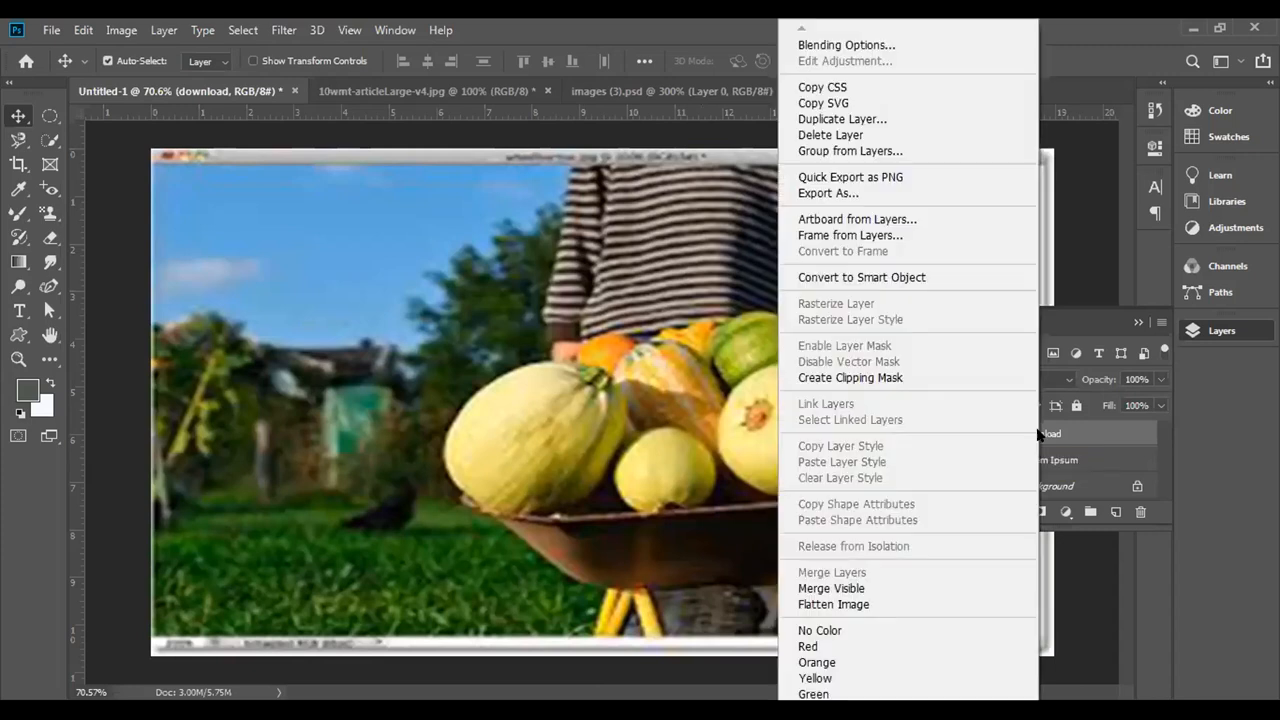
left_click(873, 378)
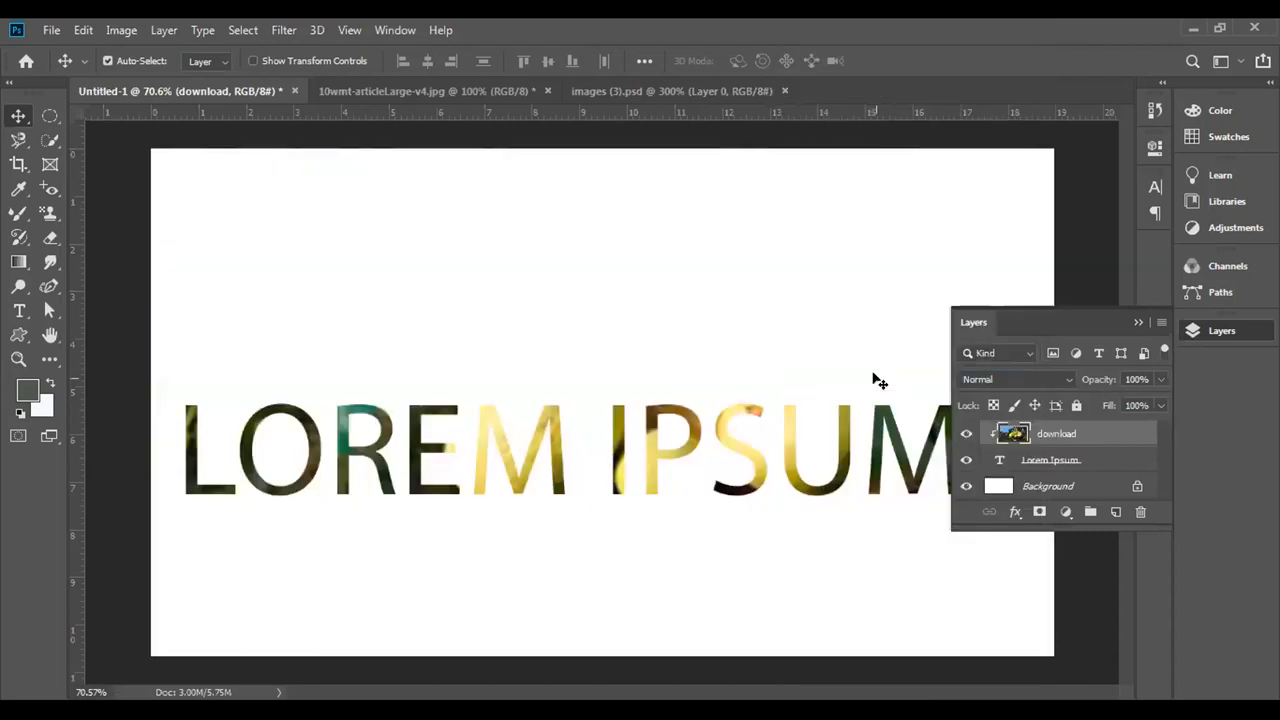
mouse_move(728, 437)
left_mouse_down()
mouse_move(676, 448)
mouse_move(727, 459)
left_mouse_up()
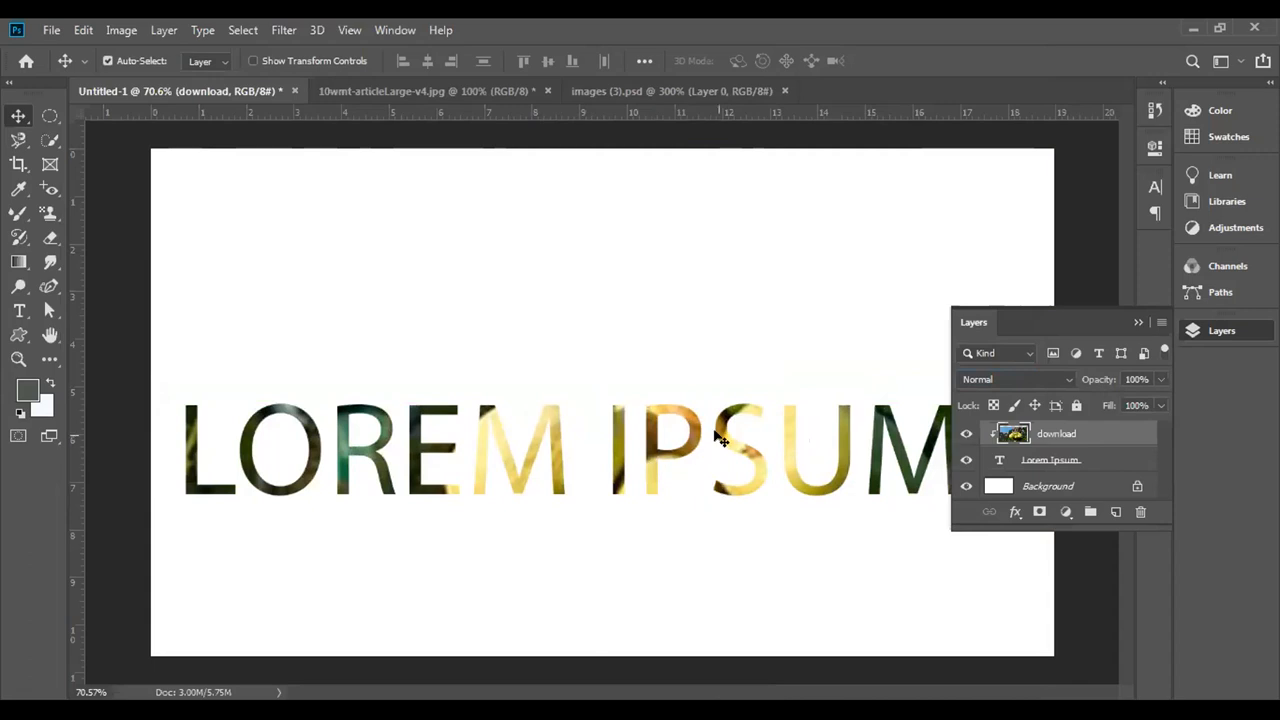
left_click_drag(727, 440, 757, 435)
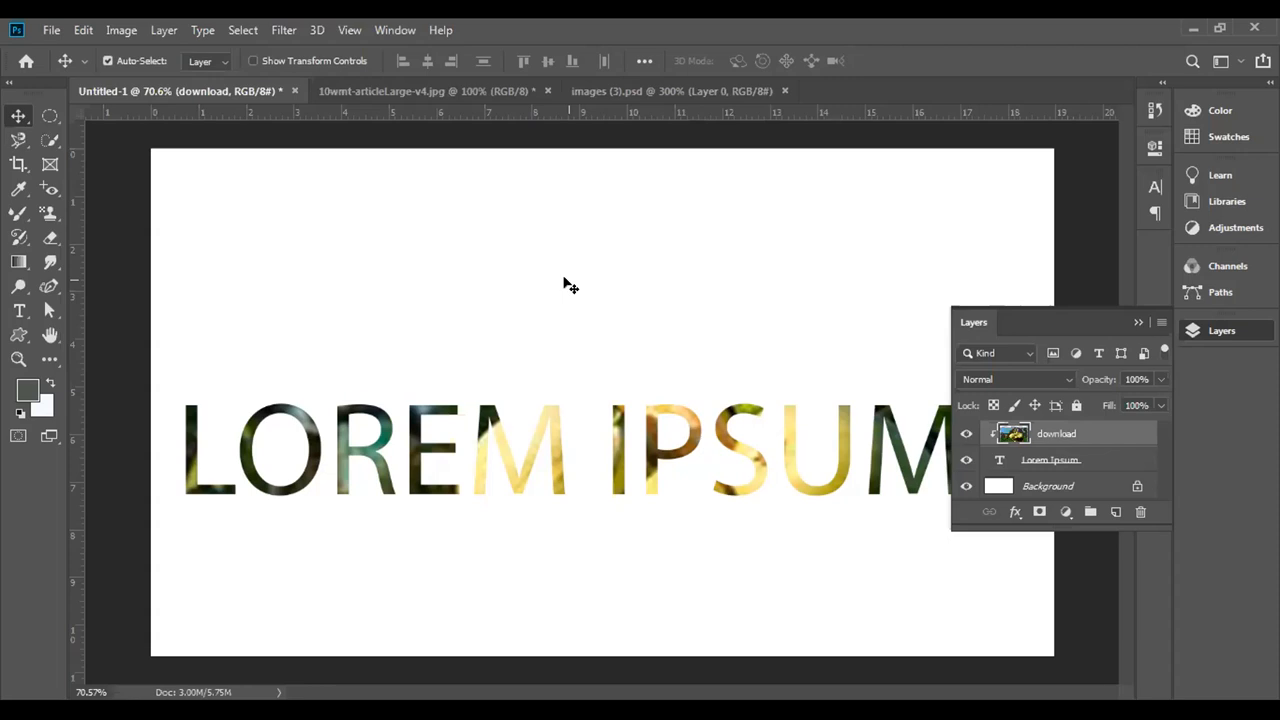
Merge the download and Lorem Ipsum layers into one and move the photo-filled text up to the upper part of the canvas.
left_click(1073, 461)
right_click(1071, 460)
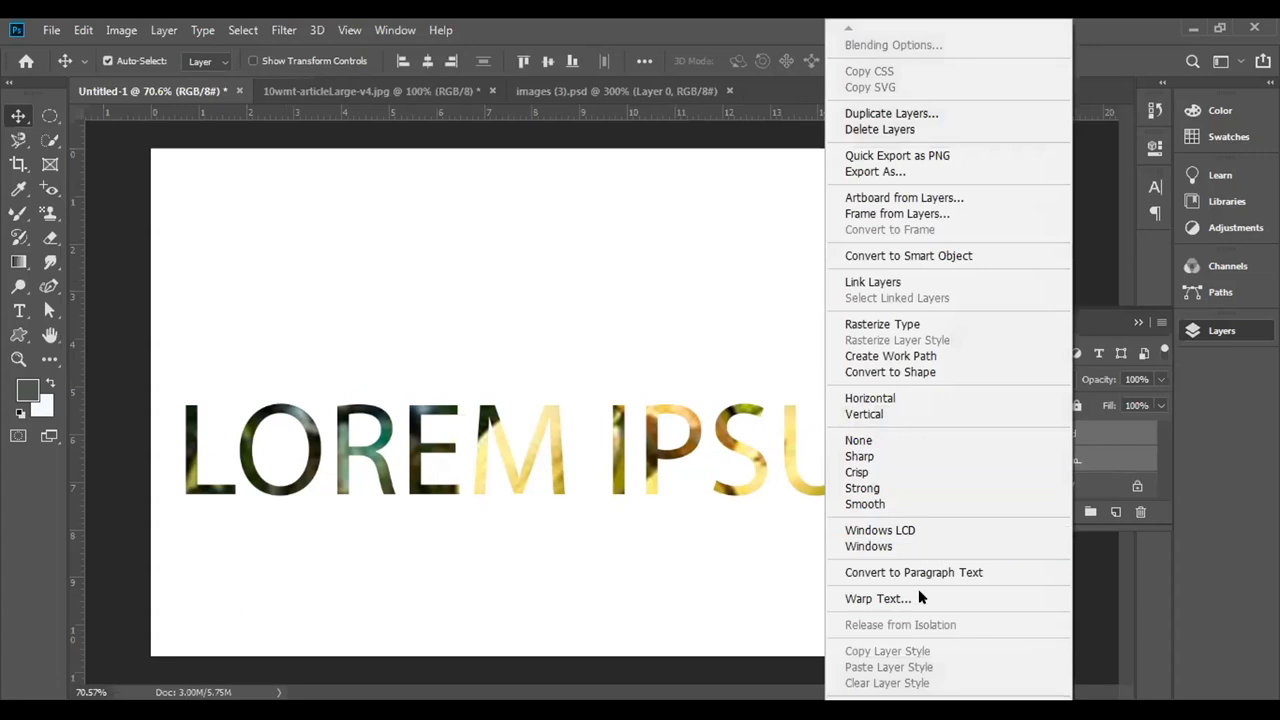
left_click(1113, 452)
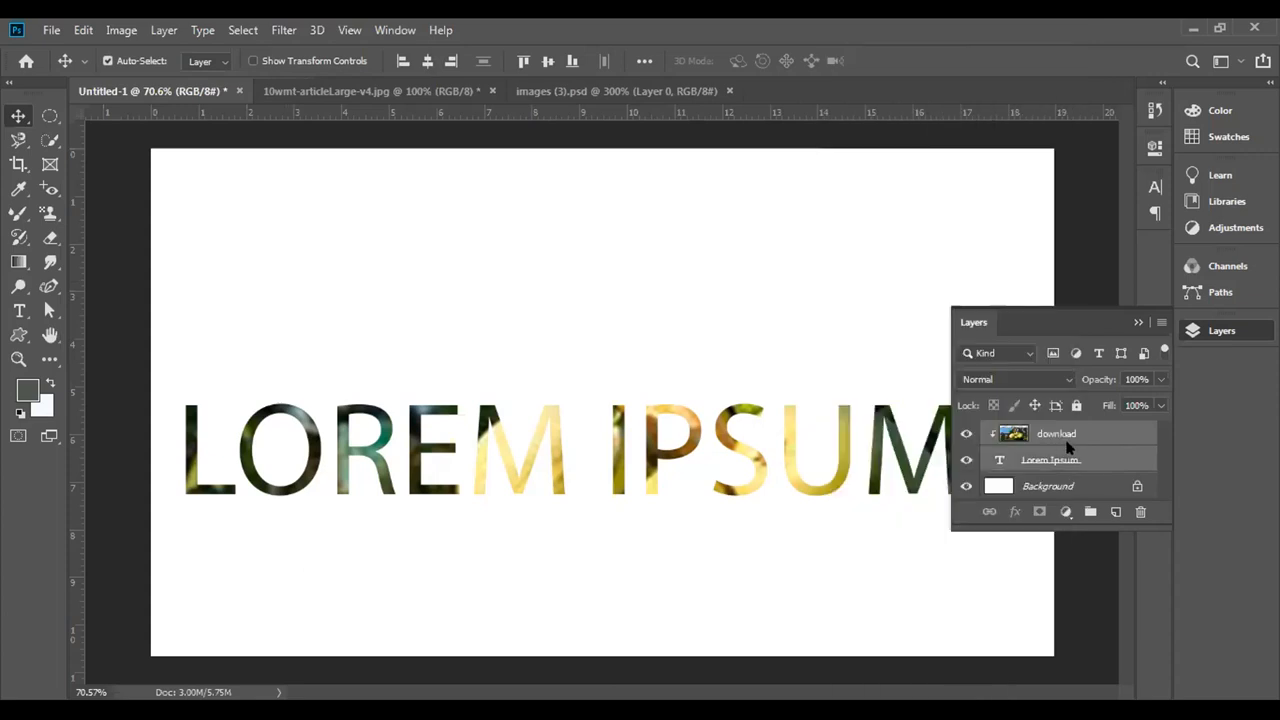
right_click(1066, 450)
left_click(889, 572)
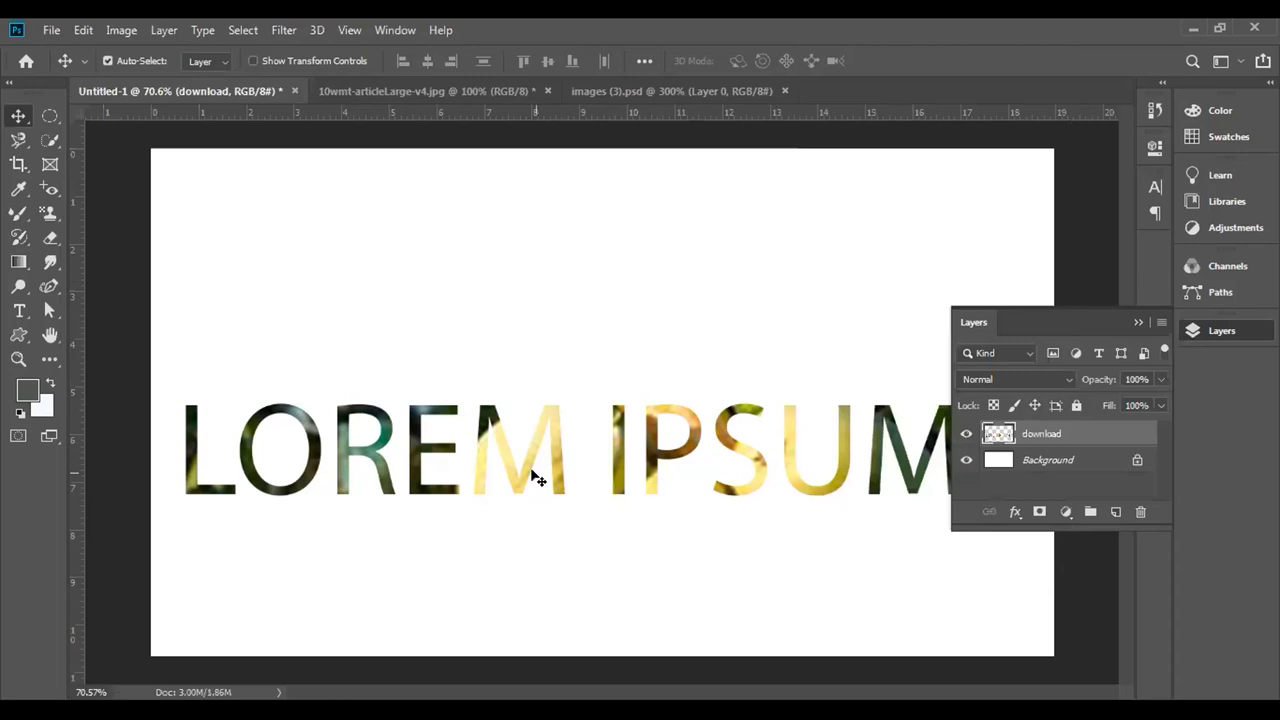
left_click_drag(527, 470, 556, 298)
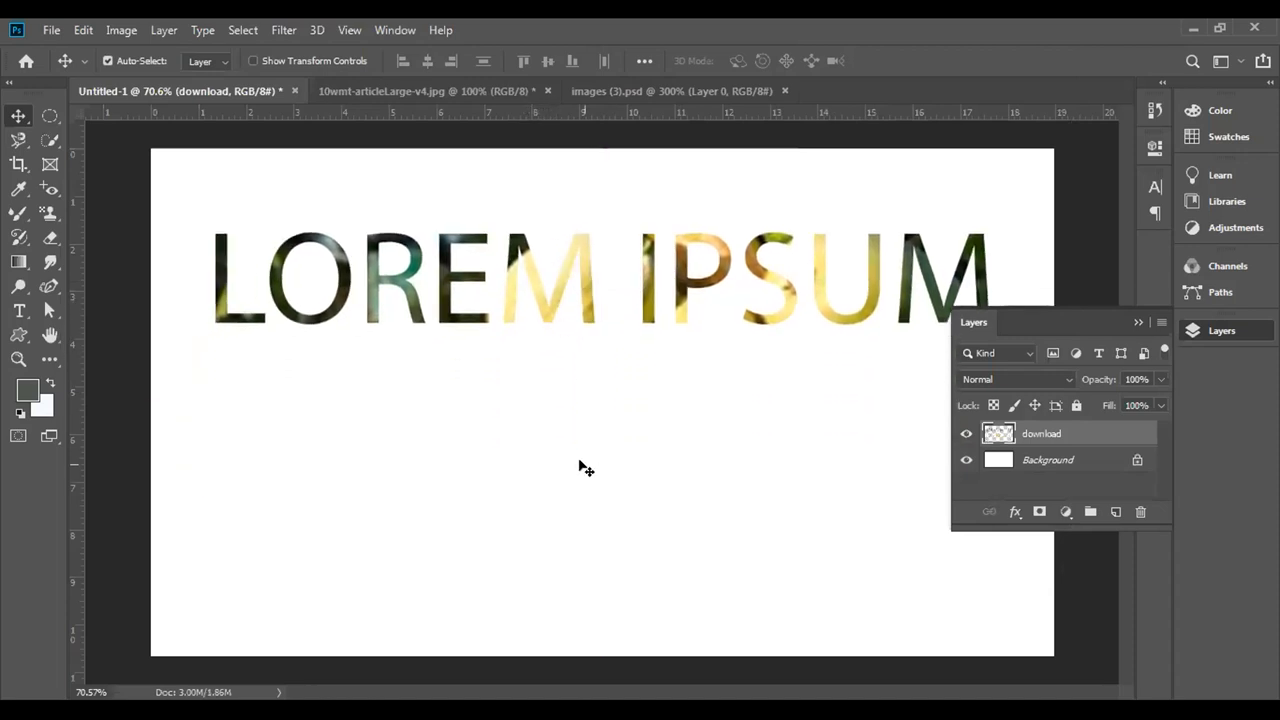